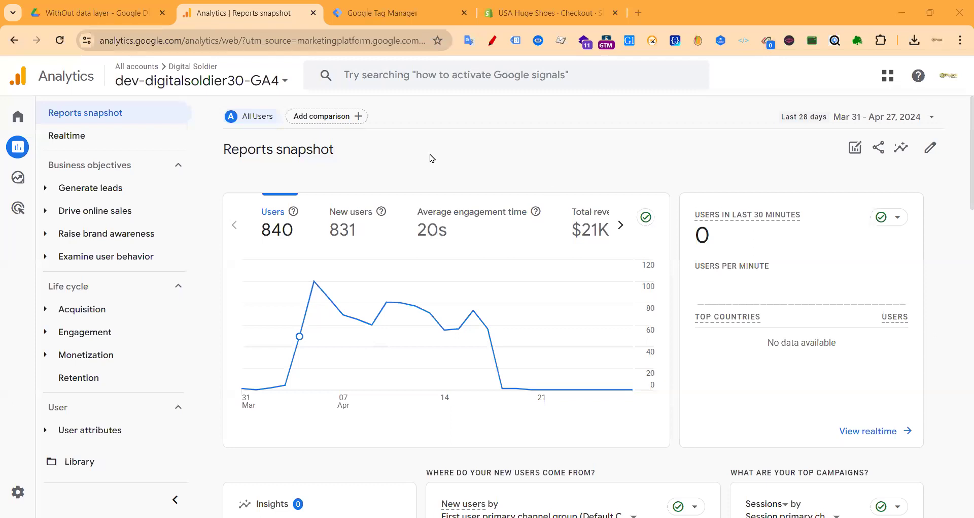
- Advance the Reports snapshot metric carousel to reveal Total revenue of $21K
left_click(620, 226)
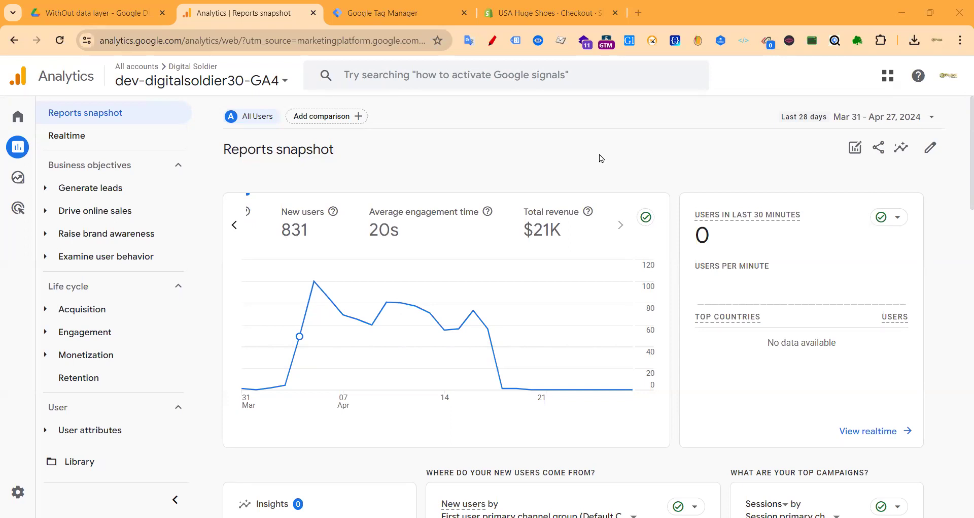
- Switch to the Google Drive tab showing the WithOut data layer folder
left_click(99, 13)
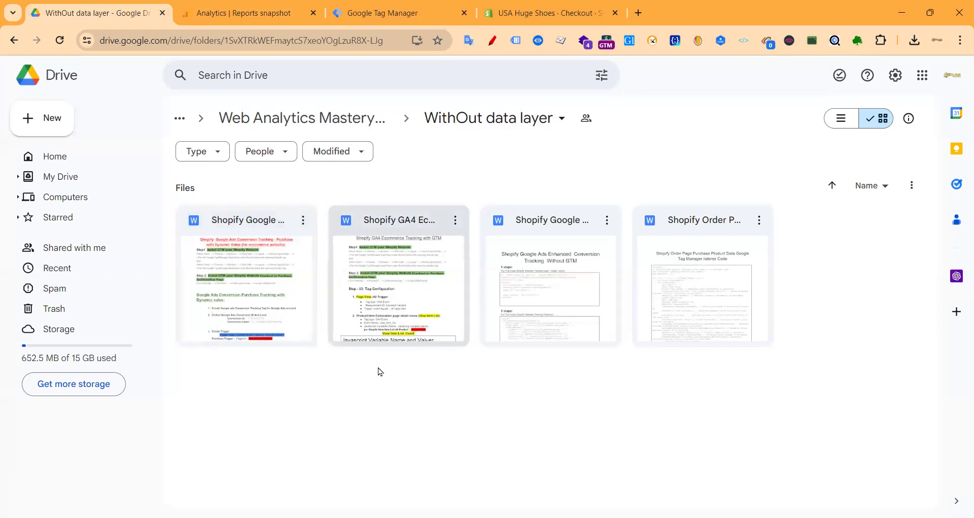
- Open the Shopify GA4 Ecommerce tracking with GTM document from the Drive folder
double_click(408, 226)
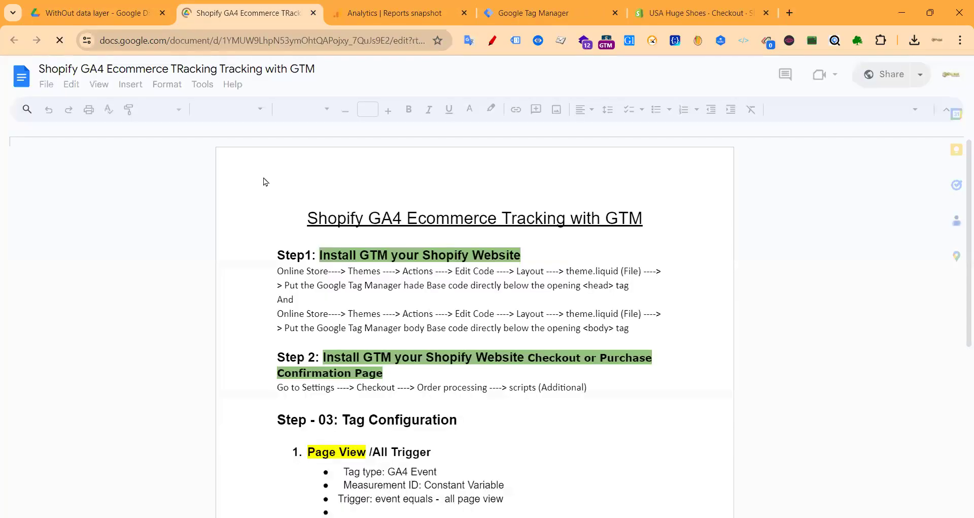
- Correct 'TRacking' to 'Tracking' in the document title
left_click(183, 69)
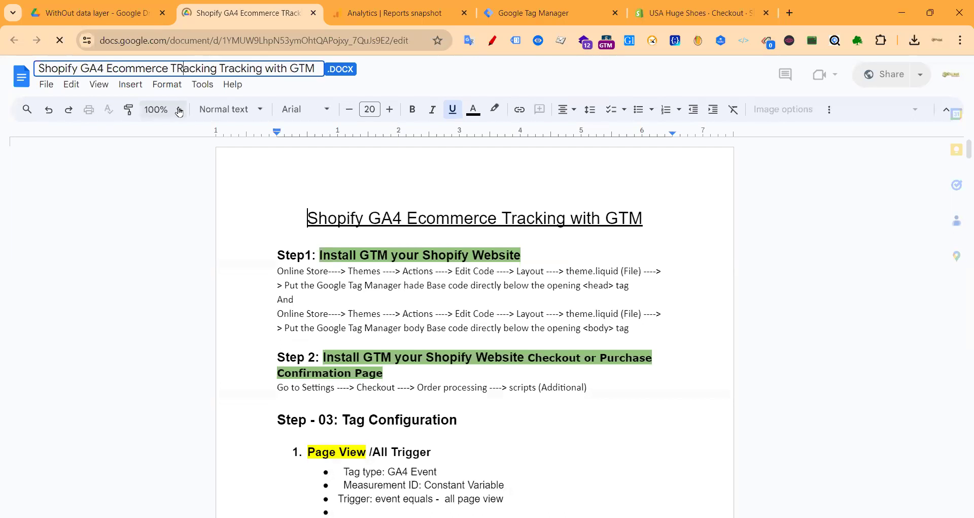
key("BackSpace")
type("r")
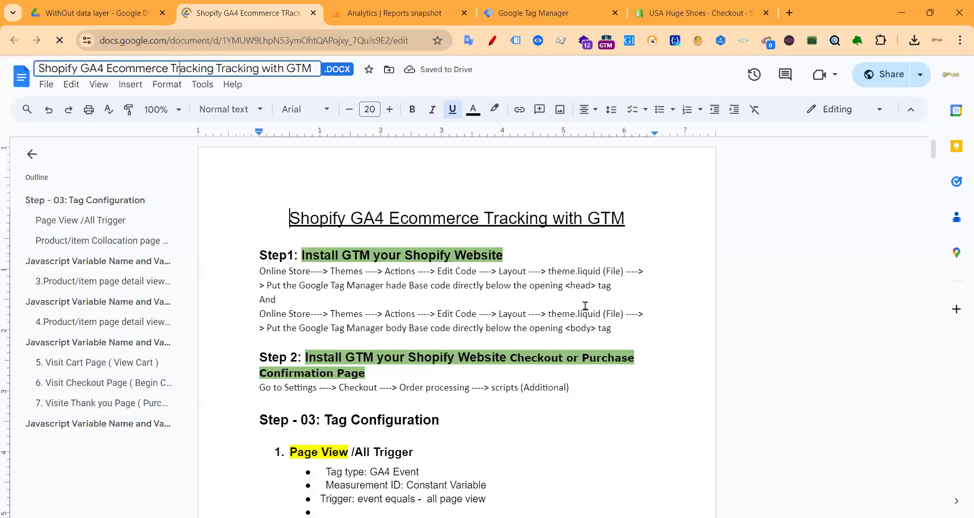
scroll(477, 307, "down", 5)
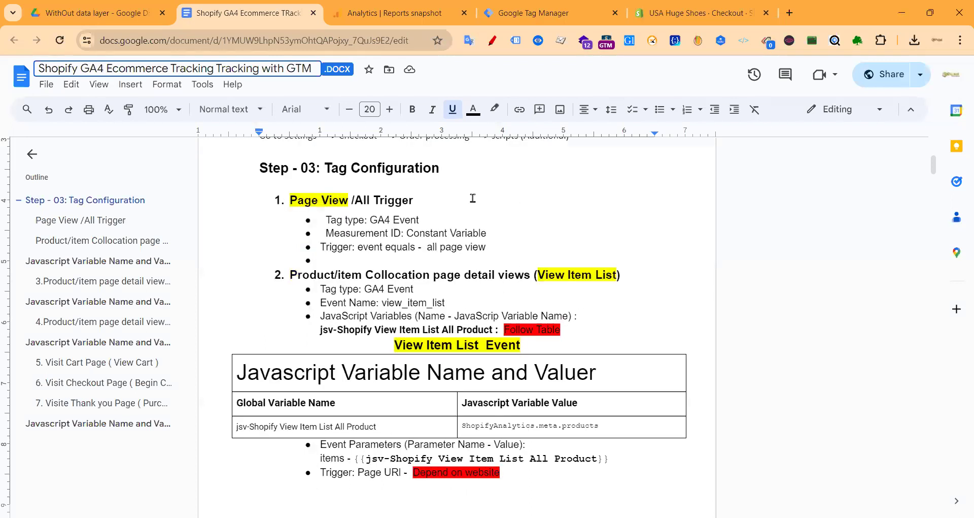
scroll(471, 198, "up", 5)
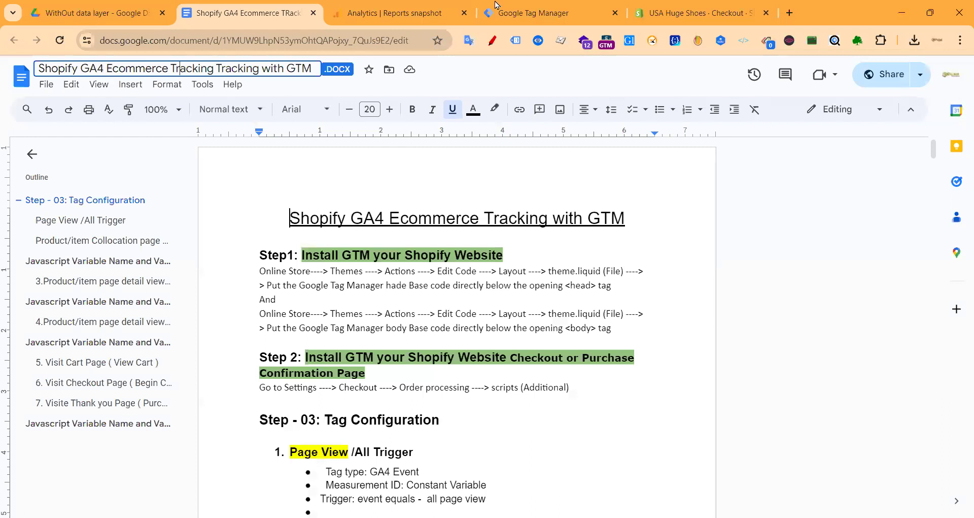
- Open the Usa-huge-shoes container's empty Tags list and highlight the guide's Themes to Edit Code path
key("ctrl+Tab")
key("ctrl+Tab")
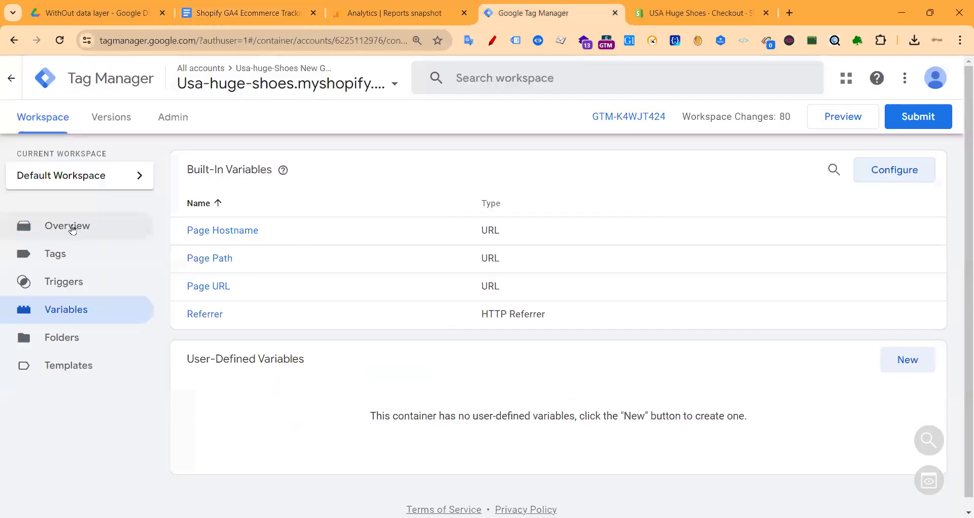
left_click(68, 256)
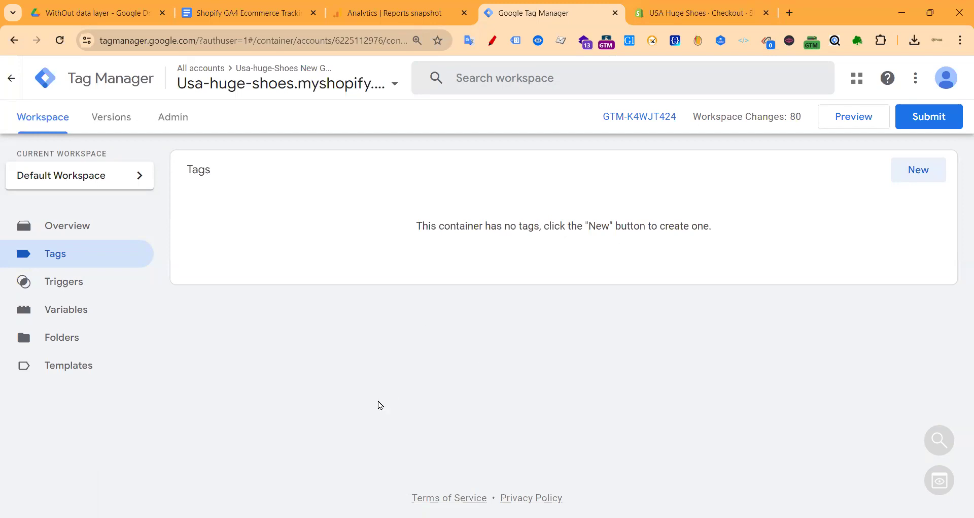
left_click(254, 14)
left_click_drag(308, 273, 479, 273)
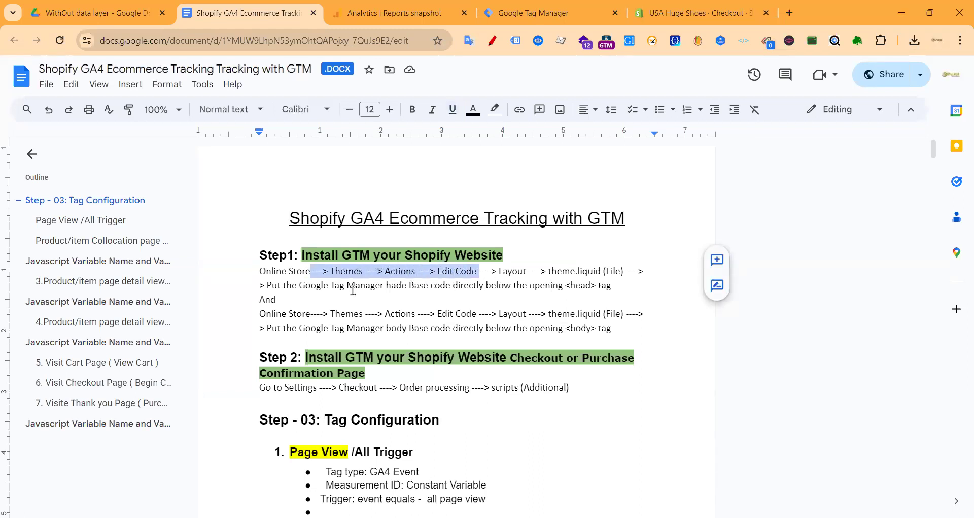
left_click(561, 11)
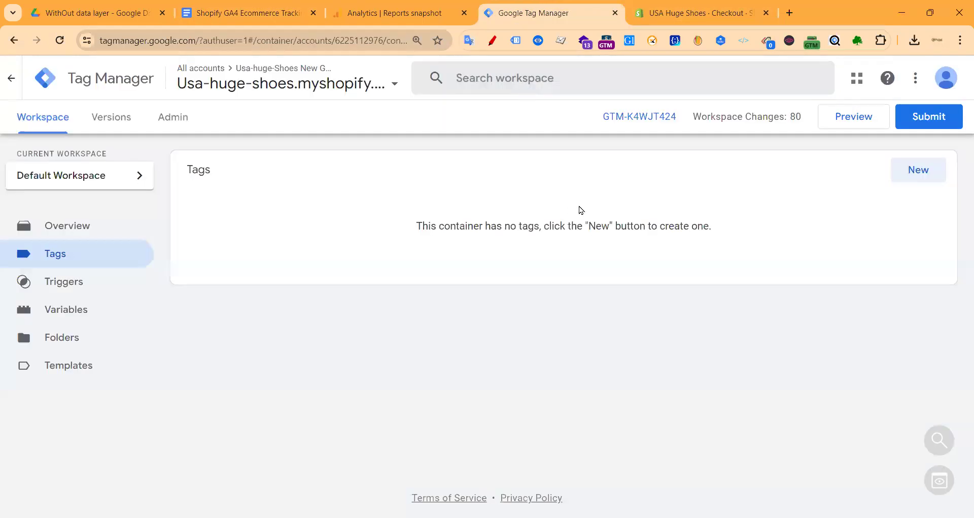
- Review the GTM-K4WJT424 head and body install snippets, then bring up the Shopify admin home
left_click(641, 117)
left_click_drag(411, 253, 621, 278)
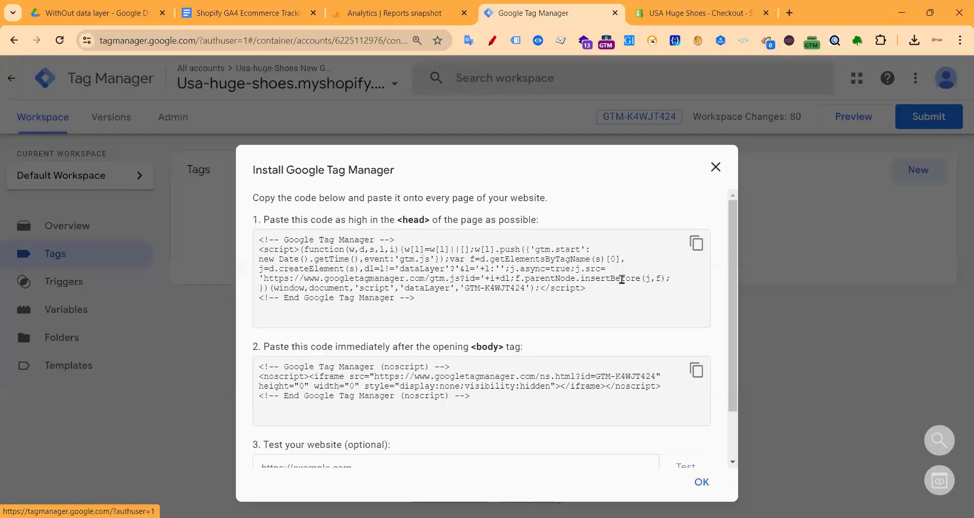
left_click_drag(263, 346, 537, 347)
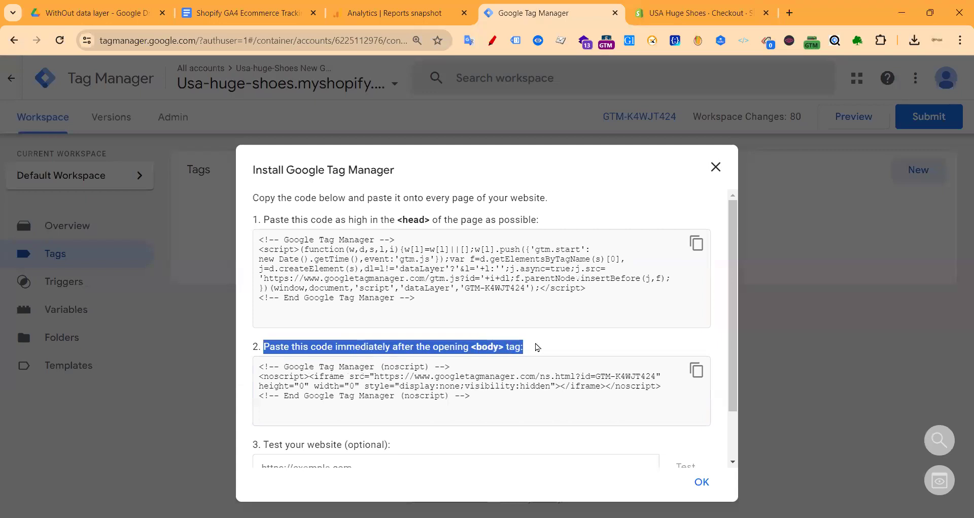
left_click(455, 395)
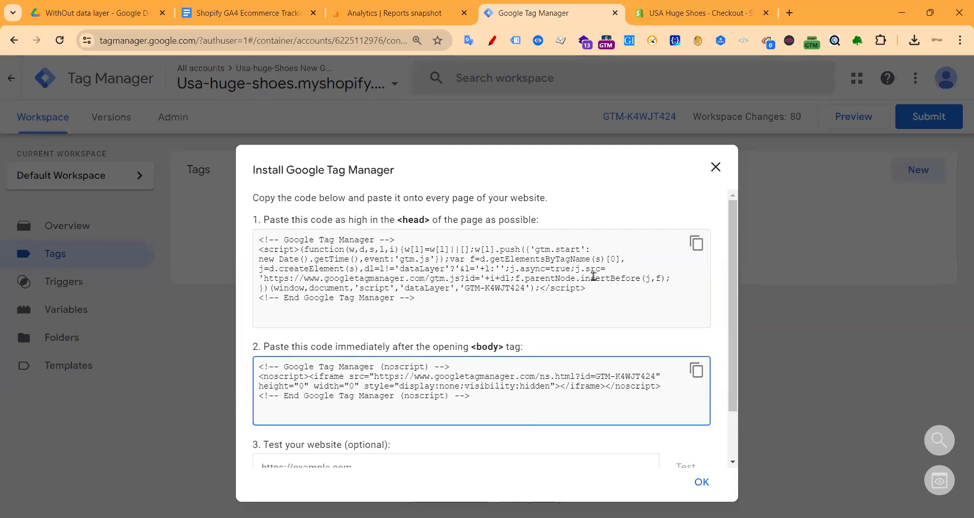
left_click(716, 167)
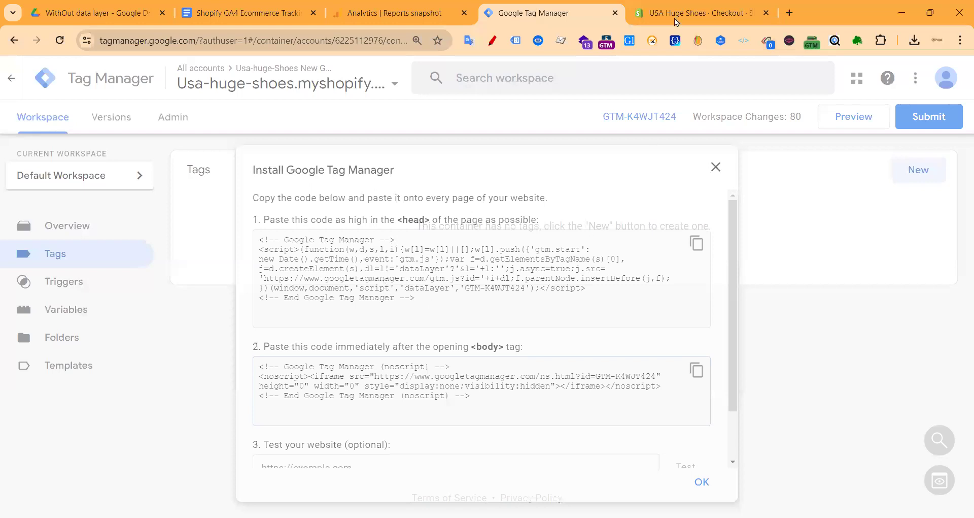
left_click_drag(678, 19, 557, 14)
left_click(949, 111)
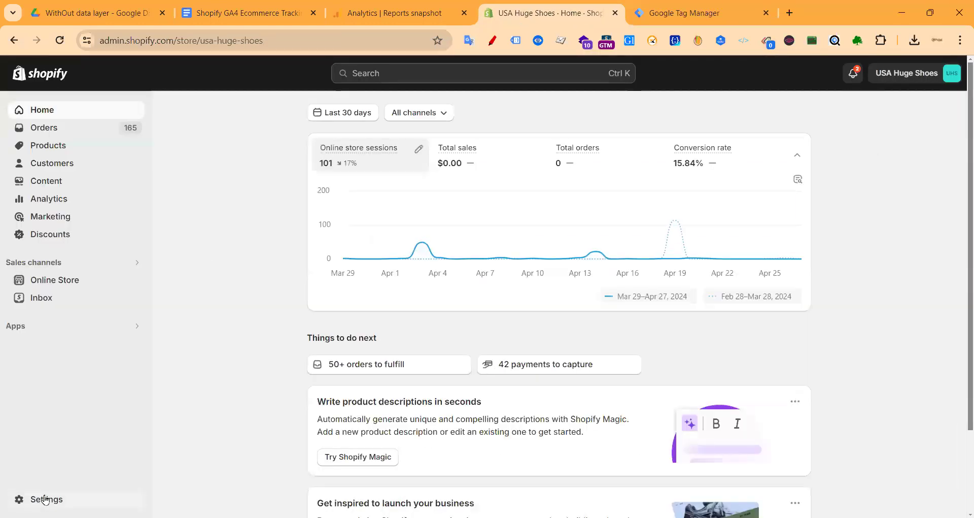
- Open theme.liquid in the Booster theme's code editor via Online Store > Themes > Edit code
left_click(75, 279)
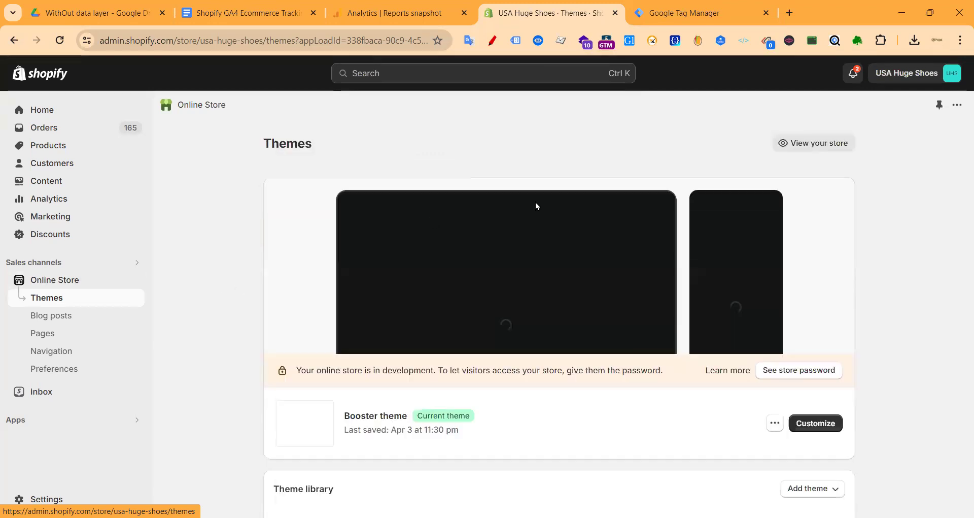
scroll(753, 263, "down", 2)
scroll(752, 262, "down", 3)
left_click(774, 169)
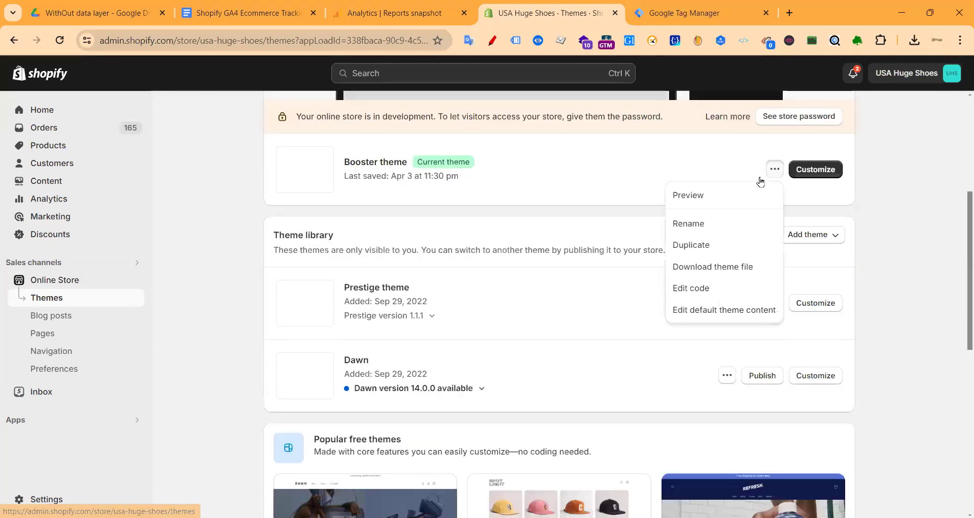
left_click(688, 289)
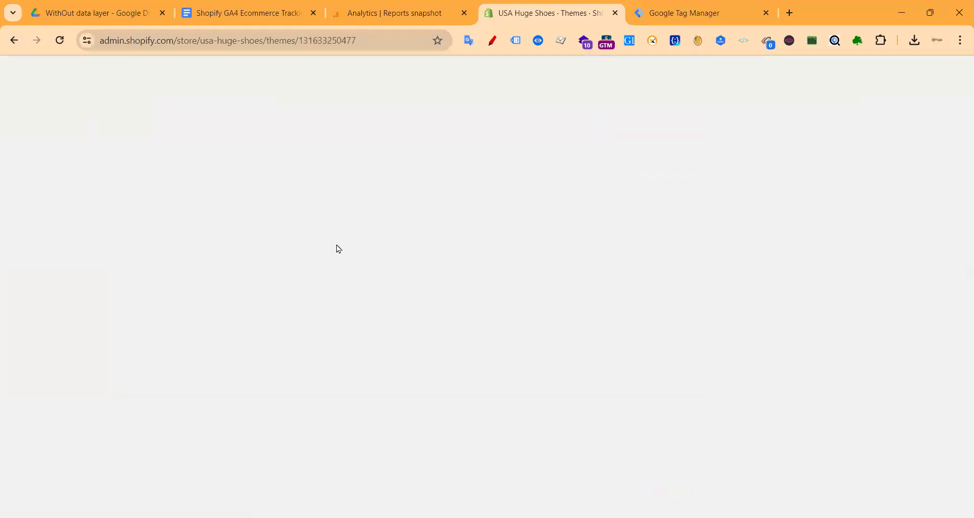
left_click(59, 230)
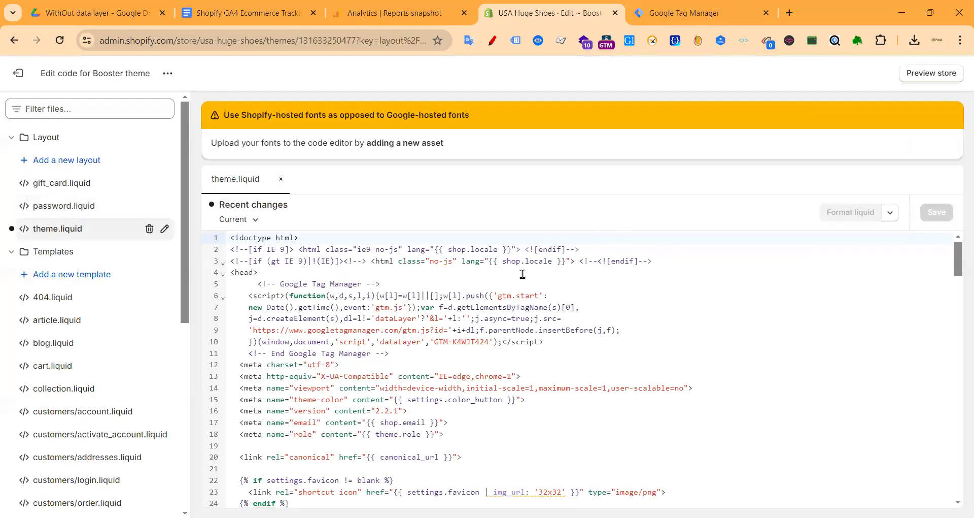
- Cut the old GTM head snippet and delete the noscript block after the body tag
scroll(394, 295, "down", 3)
scroll(231, 307, "up", 3)
left_click_drag(253, 285, 386, 354)
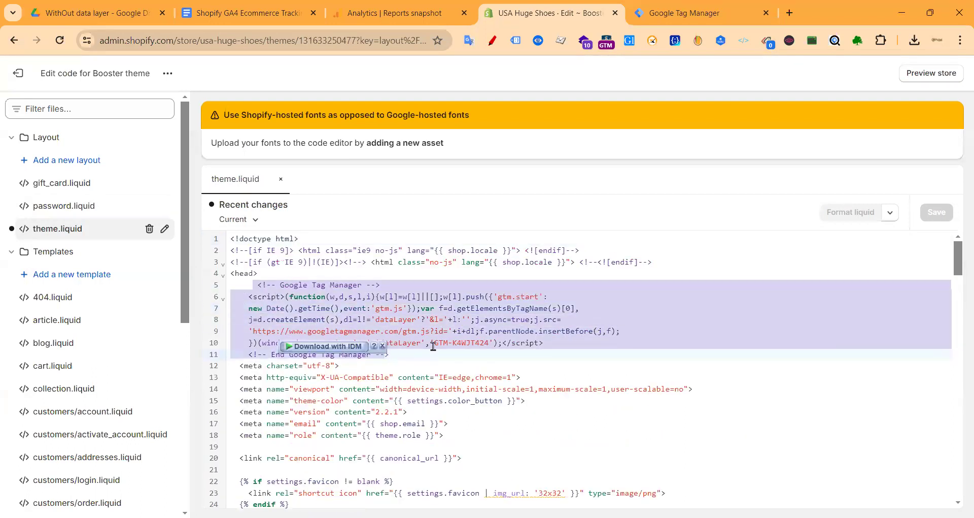
key("ctrl+x")
scroll(407, 362, "down", 5)
scroll(387, 378, "down", 15)
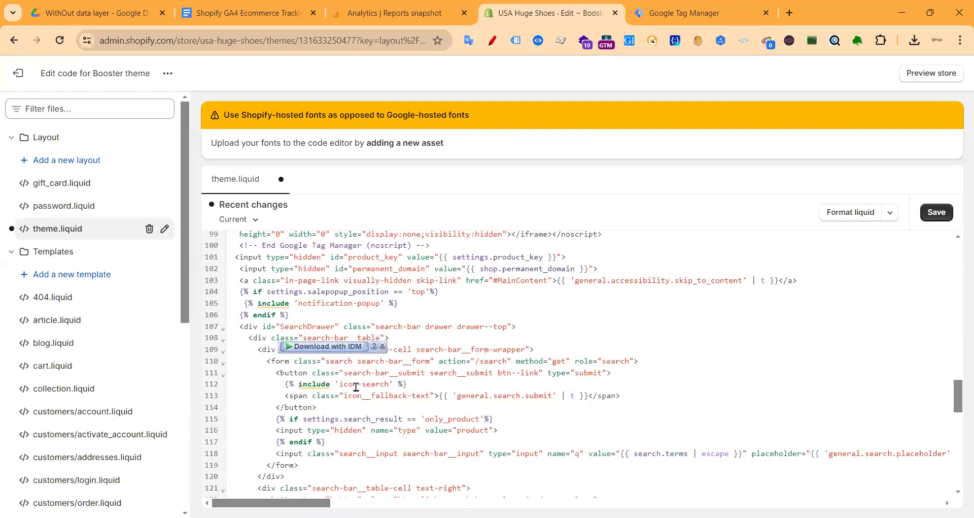
scroll(309, 333, "up", 3)
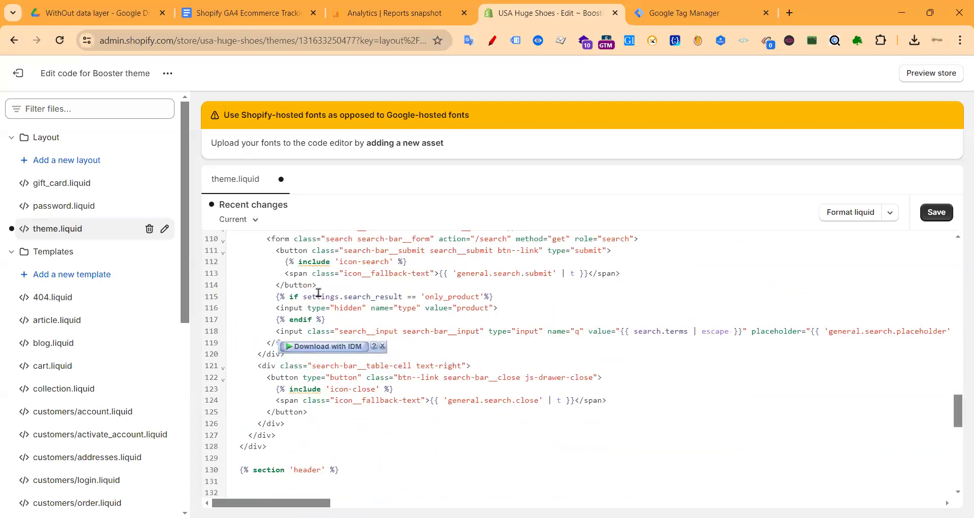
scroll(255, 376, "up", 2)
left_click(421, 333)
left_click_drag(250, 352, 439, 386)
key("BackSpace")
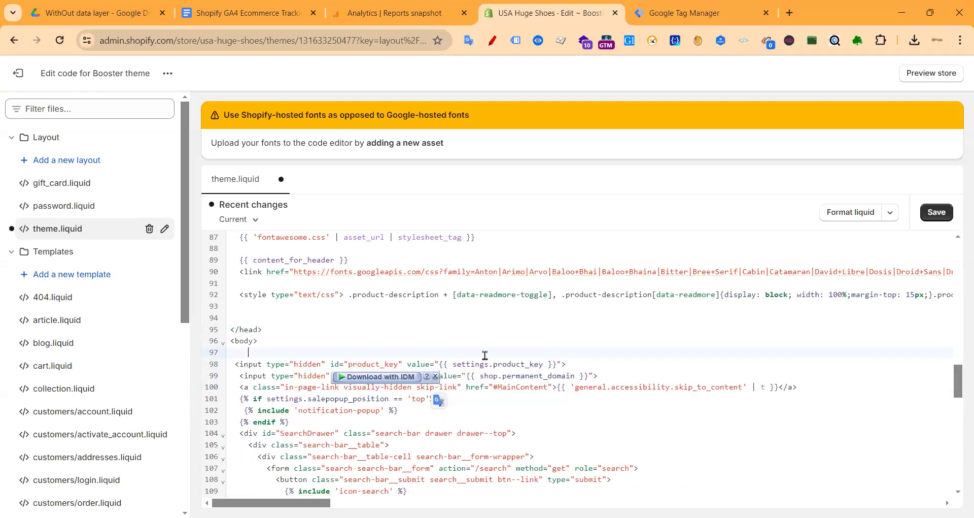
- Save theme.liquid, copy the GTM-K4WJT424 head snippet, and place the caret inside the head
left_click(937, 213)
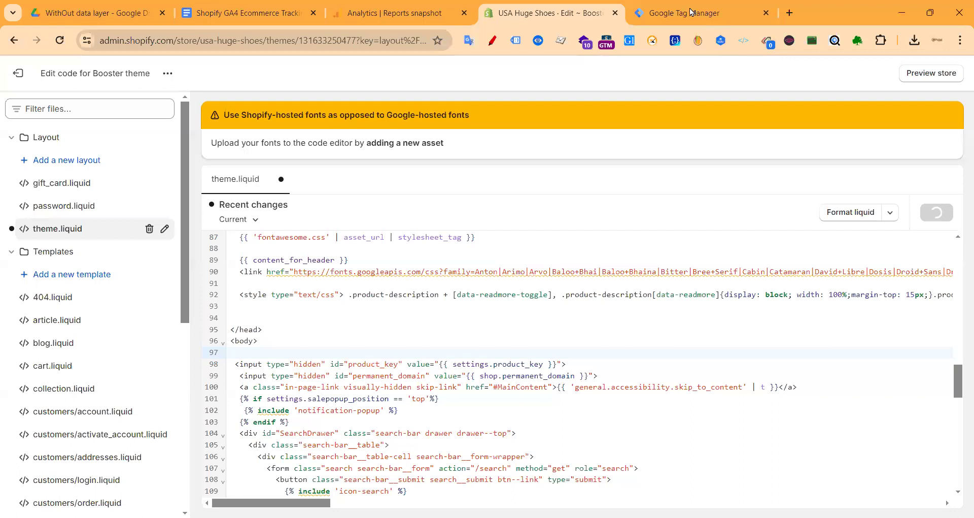
left_click(693, 10)
left_click(640, 117)
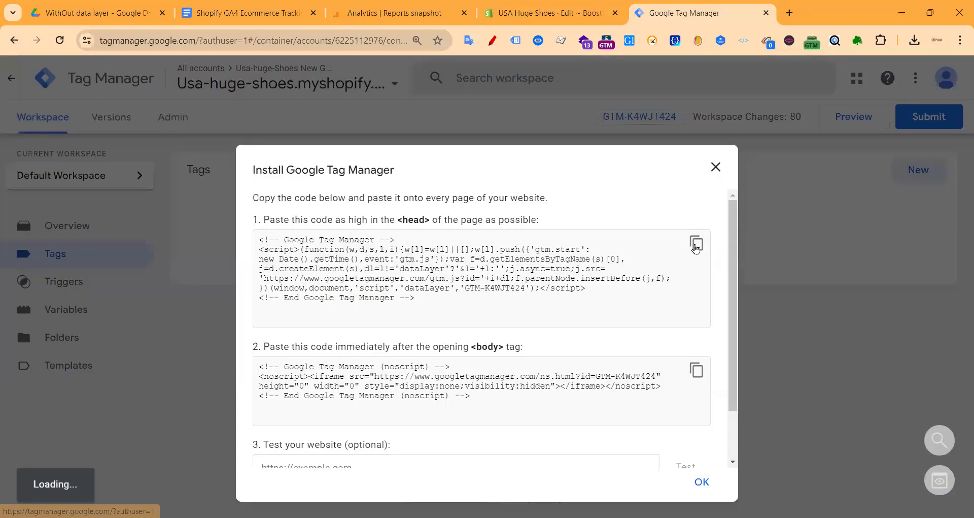
left_click(695, 244)
key("ctrl+shift+Tab")
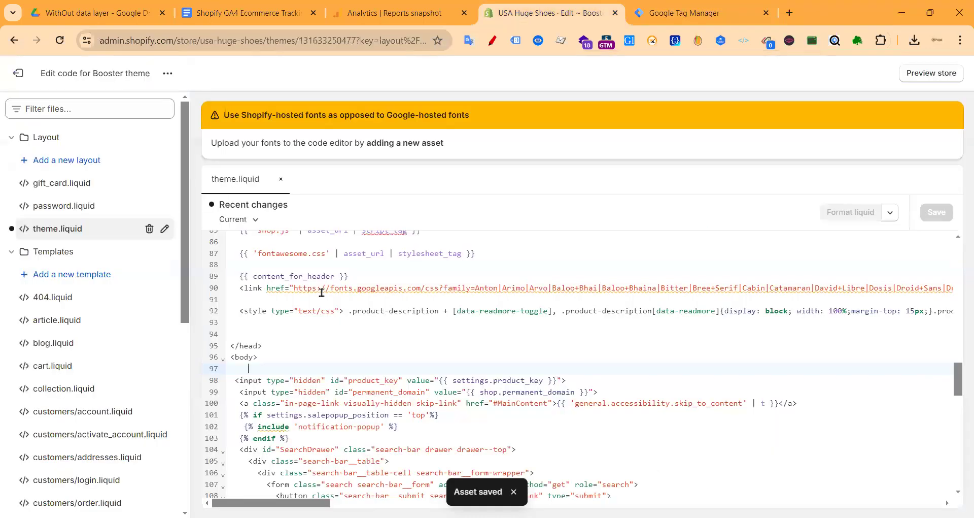
scroll(323, 292, "up", 15)
left_click(267, 285)
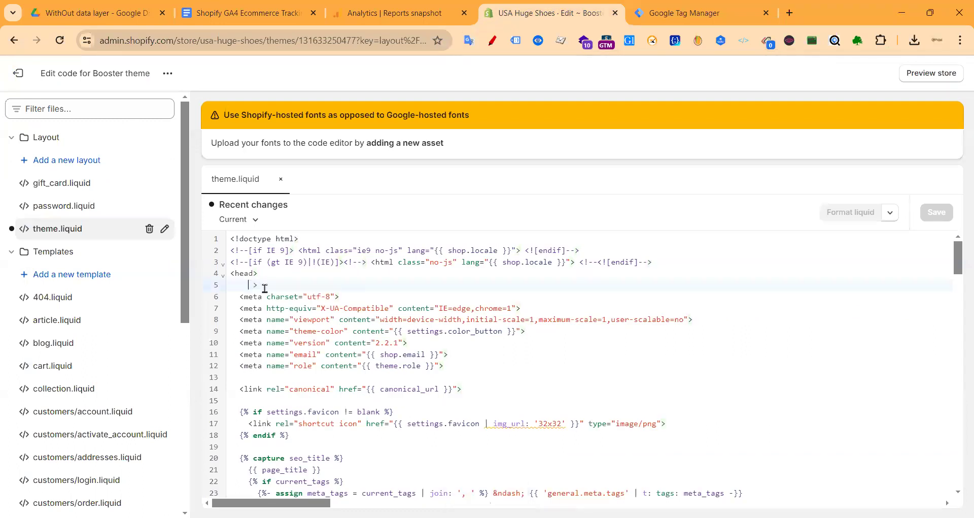
- Paste the GTM head script just inside <head> and indent it
key("Delete")
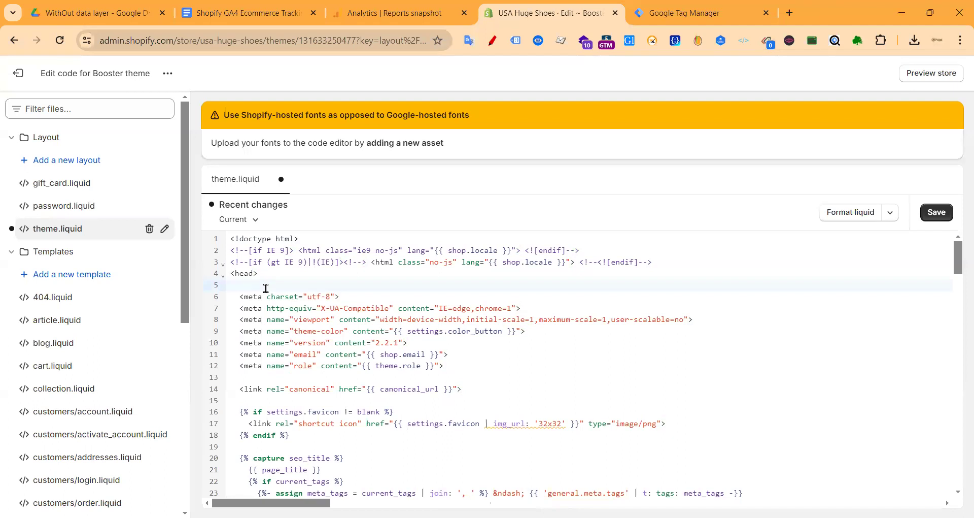
key("ctrl+v")
left_click_drag(252, 286, 375, 353)
key("Tab")
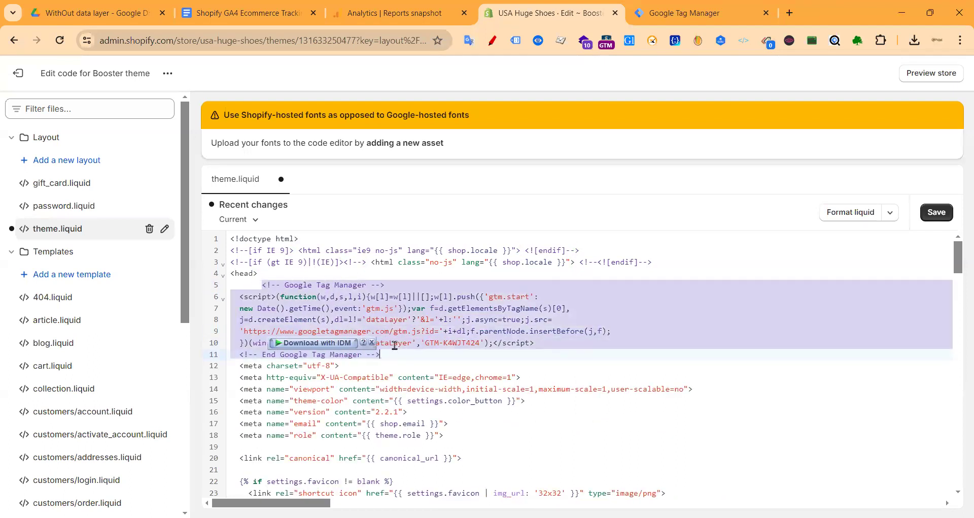
- Copy the GTM noscript snippet, paste it right after <body>, indent it, and save theme.liquid
left_click(670, 9)
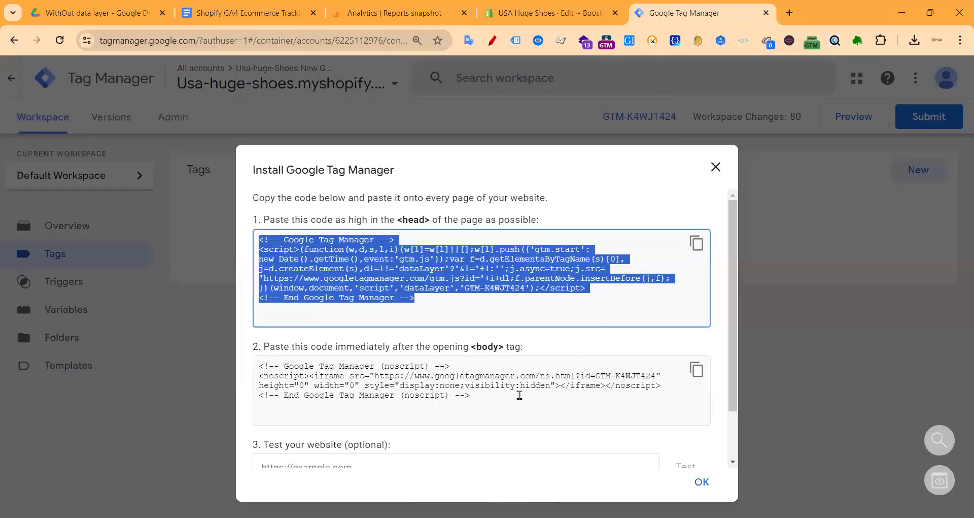
left_click(697, 371)
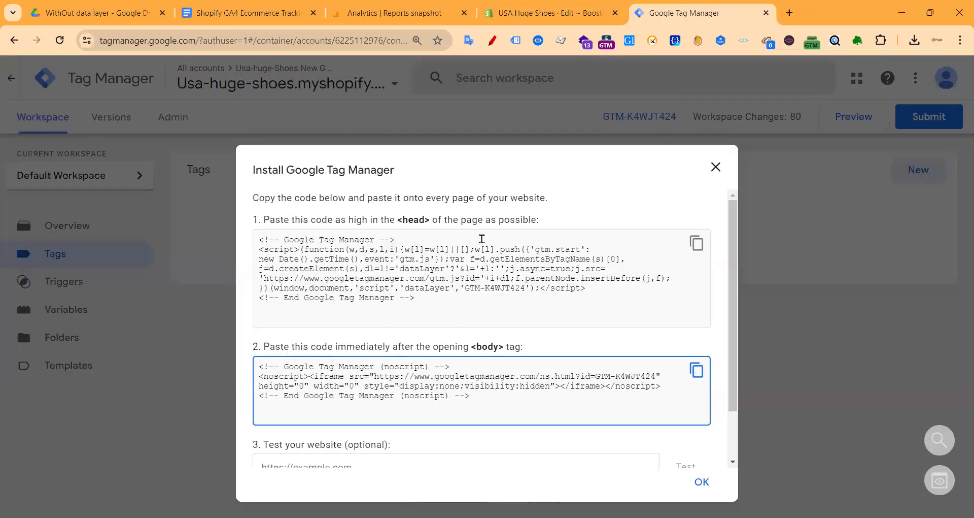
left_click(548, 13)
scroll(376, 350, "down", 15)
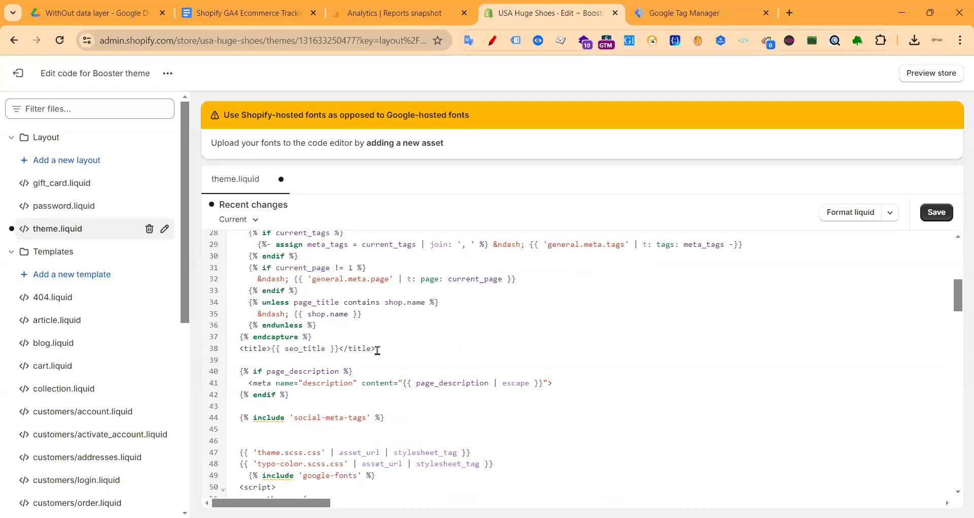
scroll(325, 264, "down", 10)
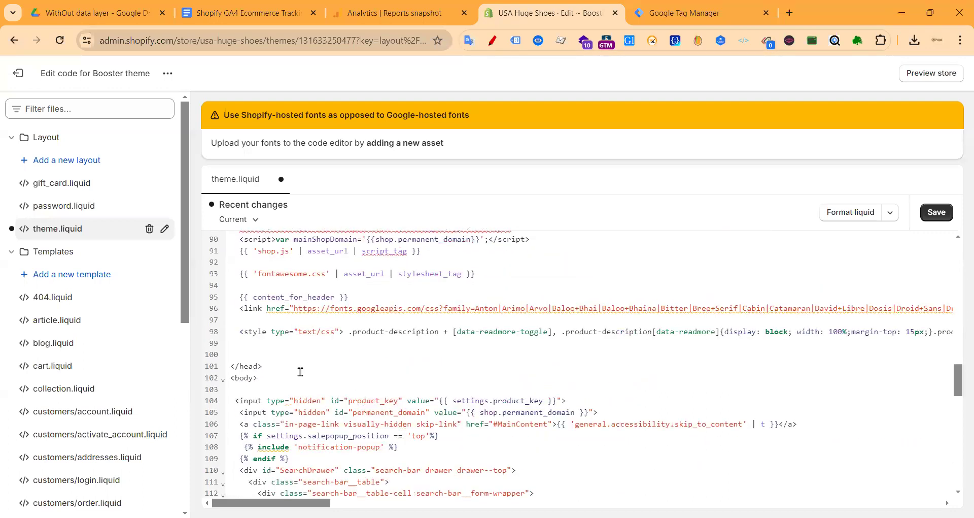
left_click(241, 313)
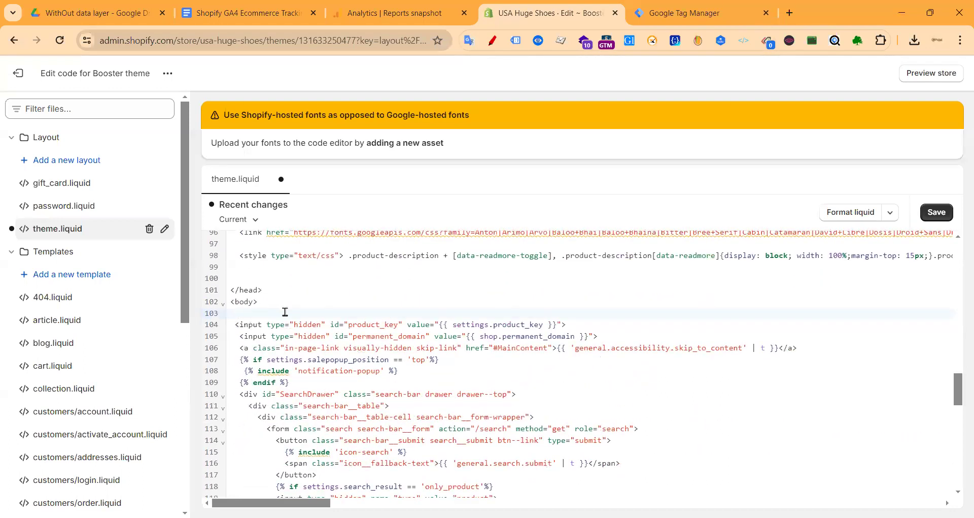
key("ctrl+v")
left_click_drag(240, 313, 421, 348)
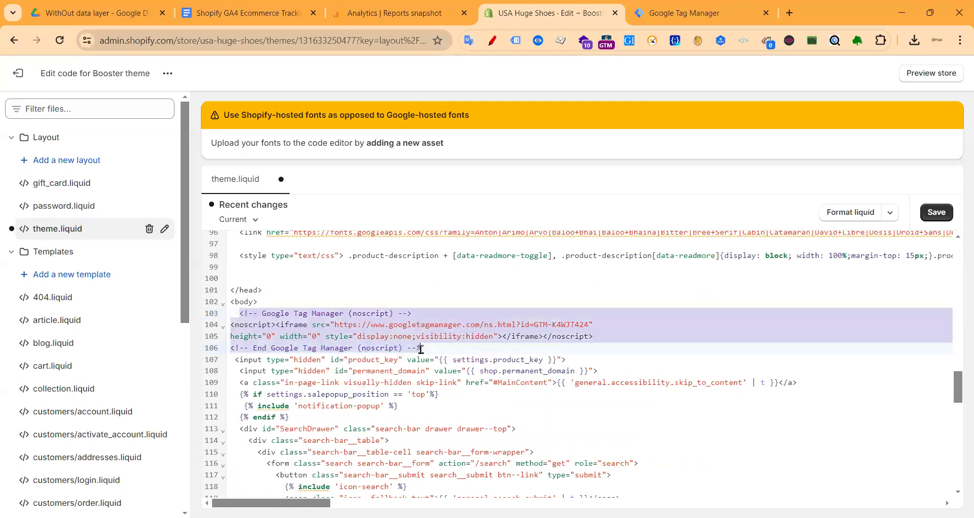
key("Tab")
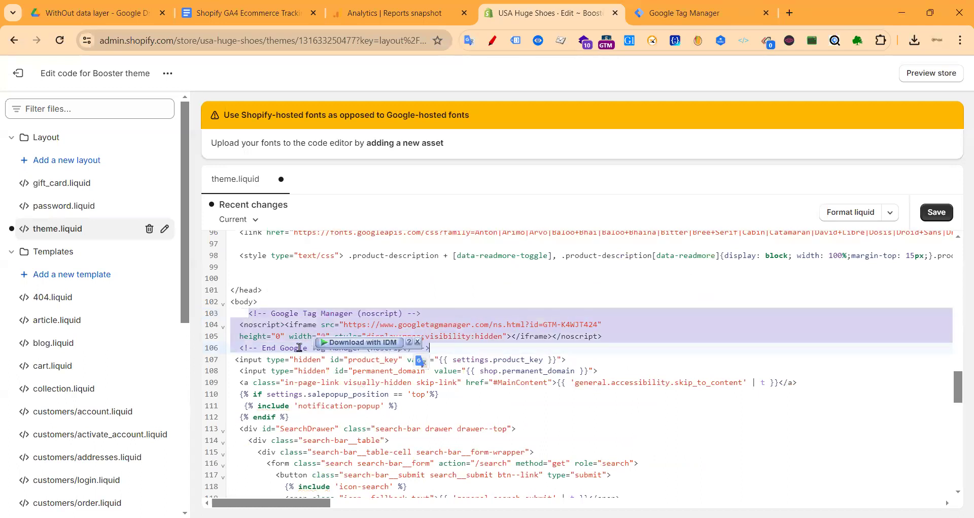
left_click(936, 213)
- Return to Tag Manager and close the install instructions dialog
scroll(535, 285, "up", 10)
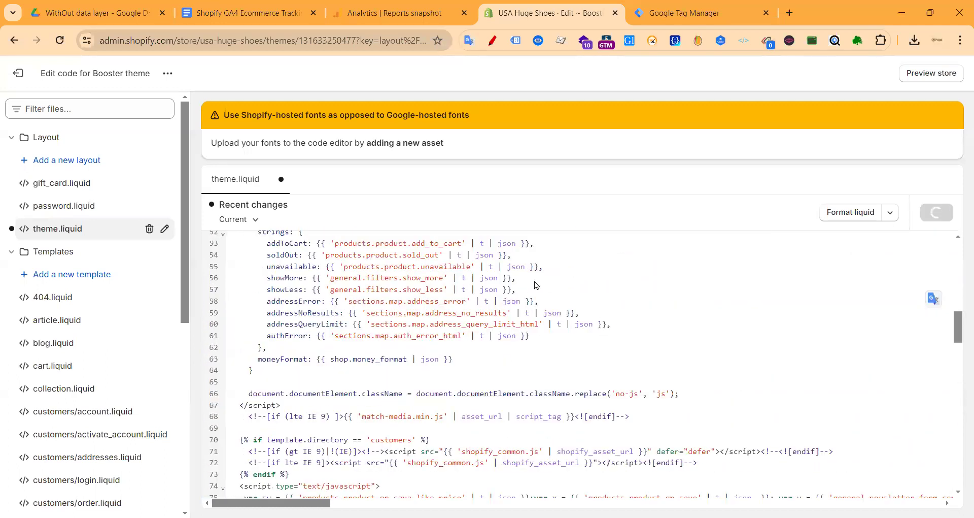
scroll(538, 274, "up", 4)
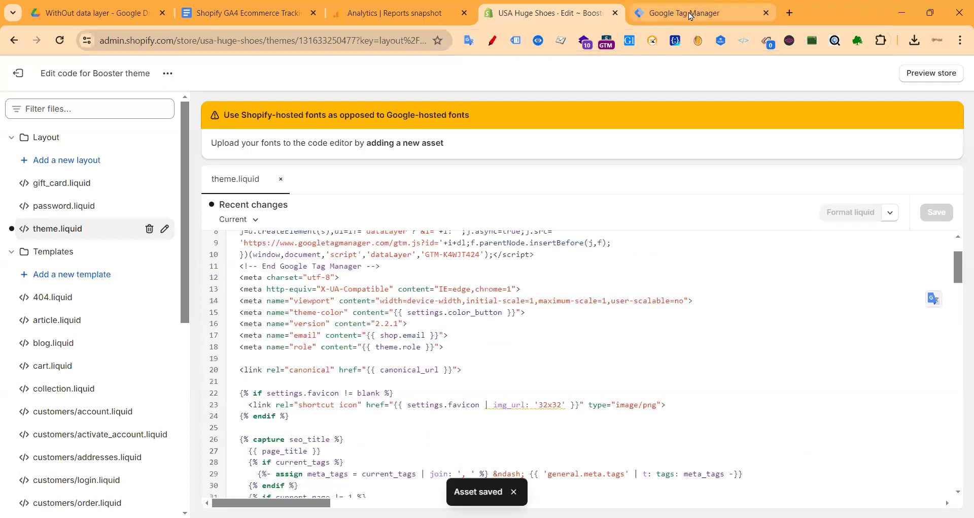
left_click(685, 12)
left_click(715, 168)
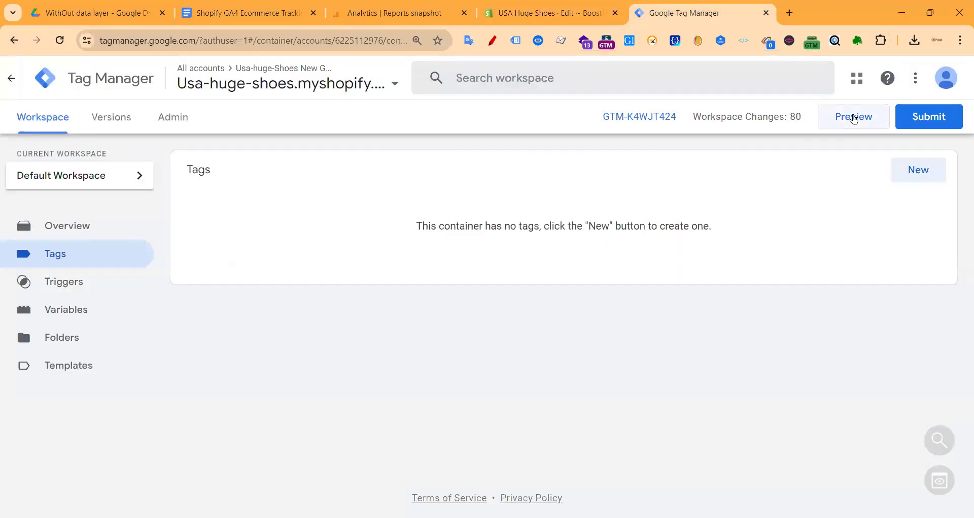
- Start GTM Preview and connect Tag Assistant to the USA Huge Shoes store
left_click(842, 118)
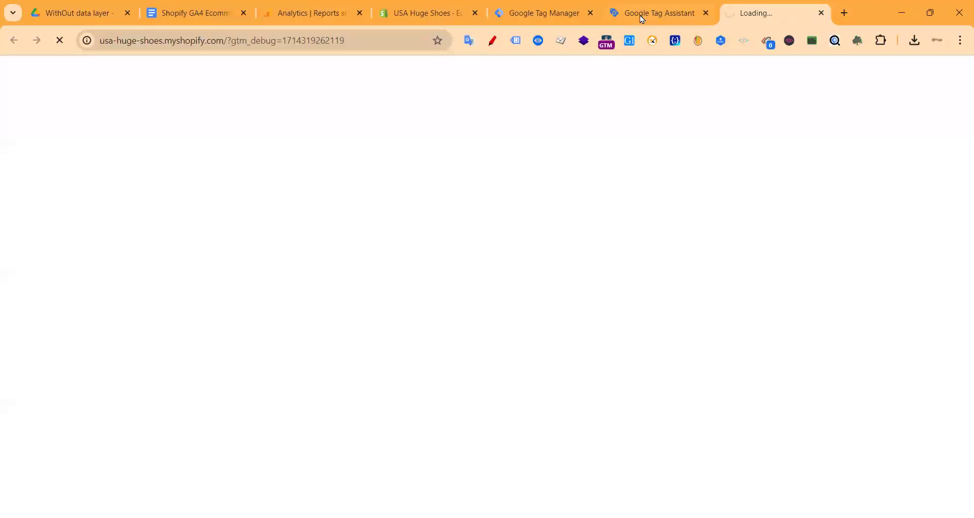
left_click(641, 15)
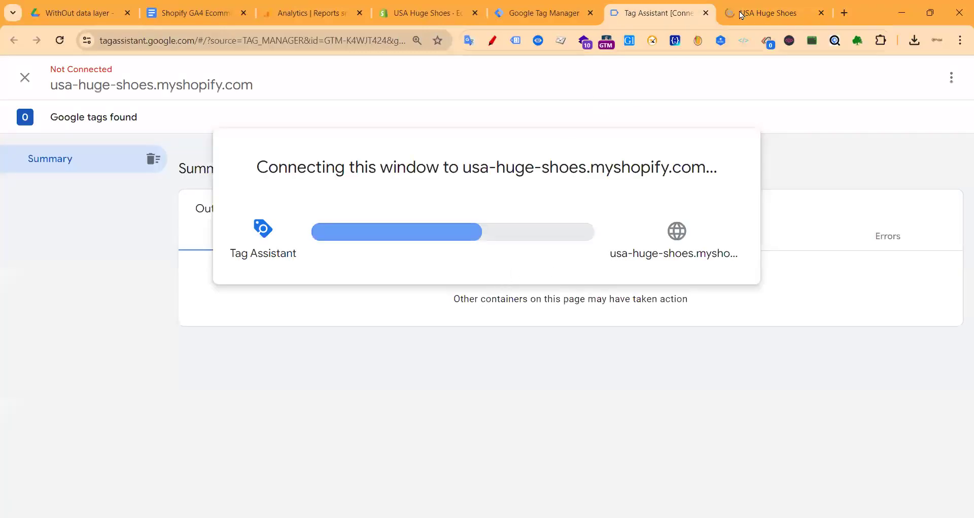
left_click(742, 15)
scroll(553, 302, "down", 6)
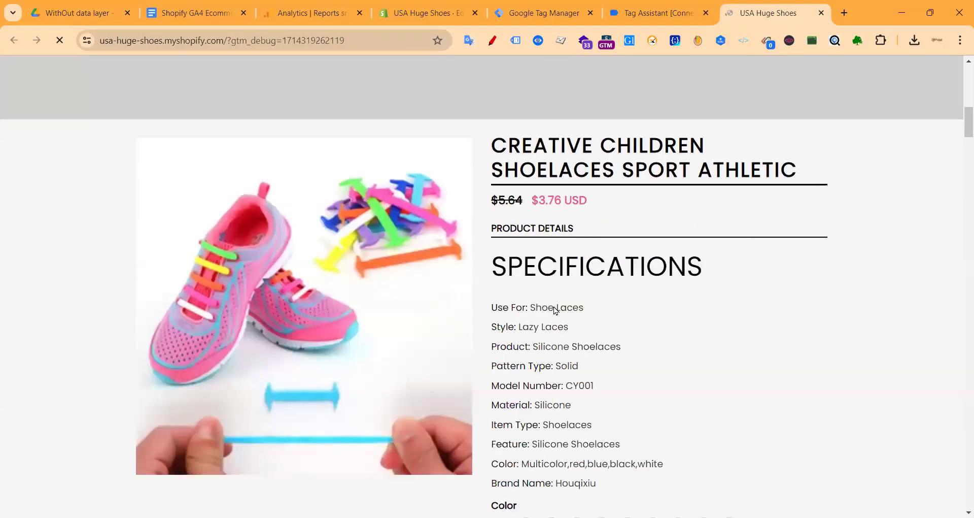
scroll(555, 308, "up", 6)
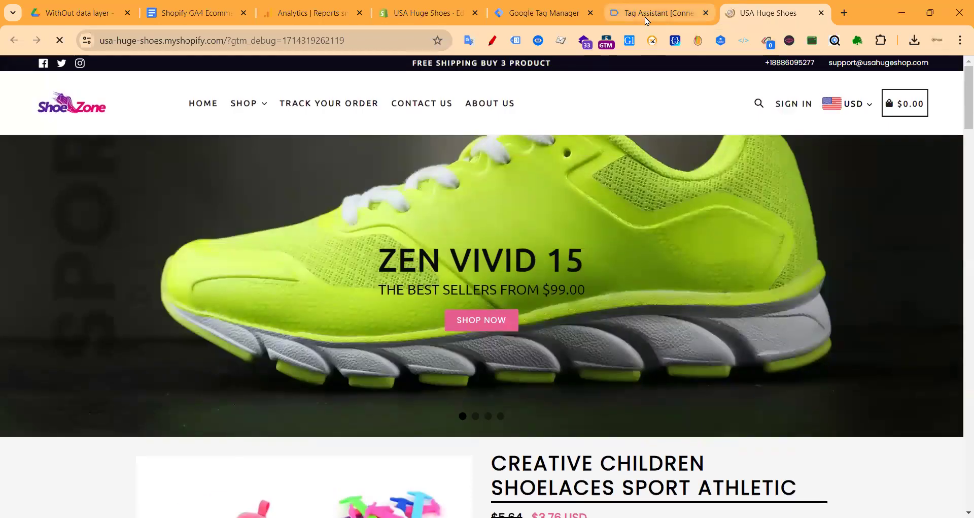
left_click(655, 12)
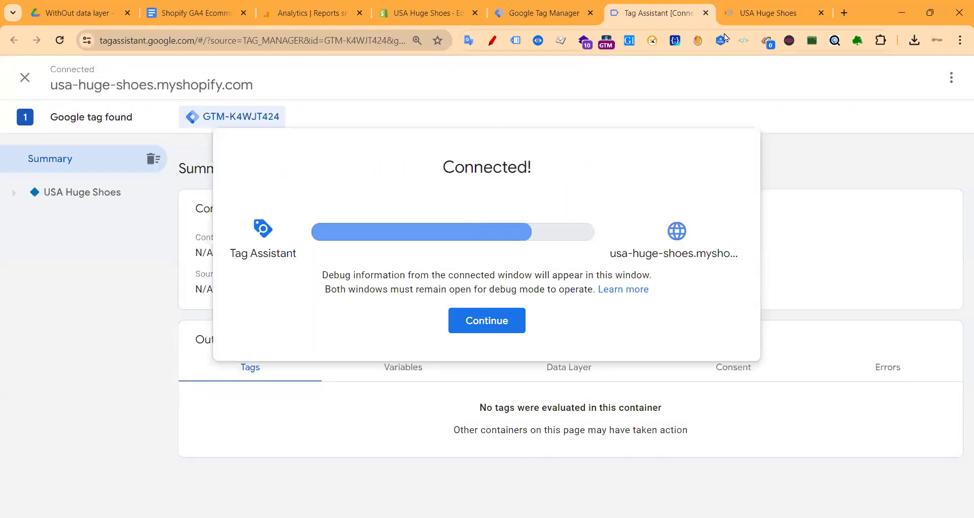
left_click(482, 315)
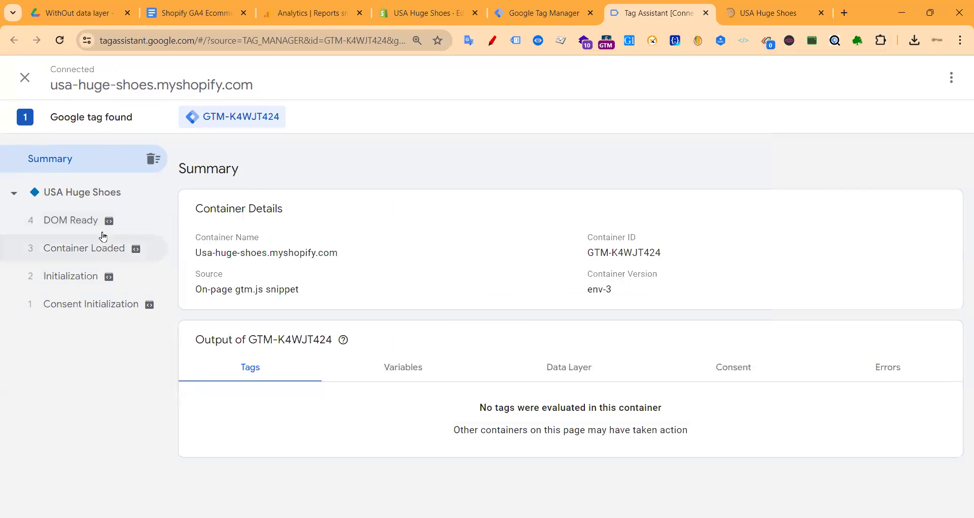
- Check the debugged storefront, then view the GTM-K4WJT424 data layer in Tag Assistant
left_click(746, 11)
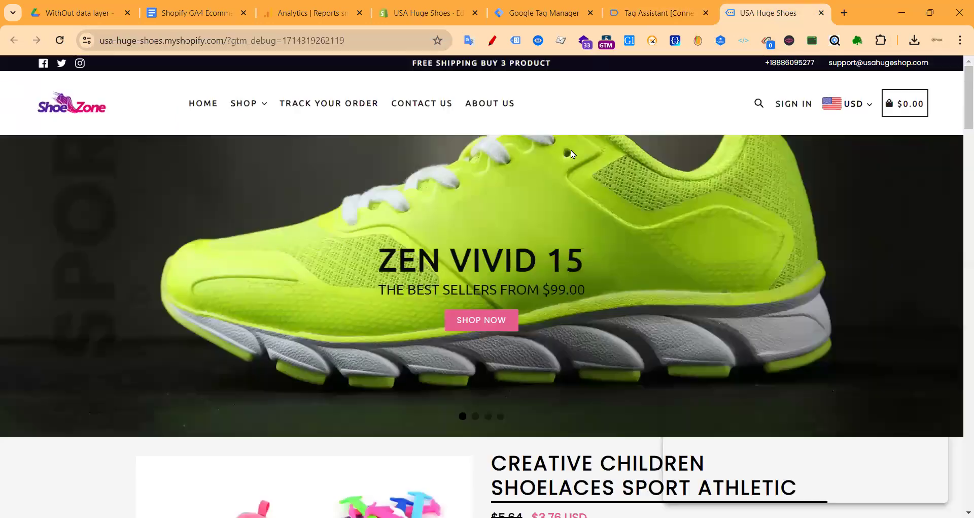
scroll(534, 273, "down", 12)
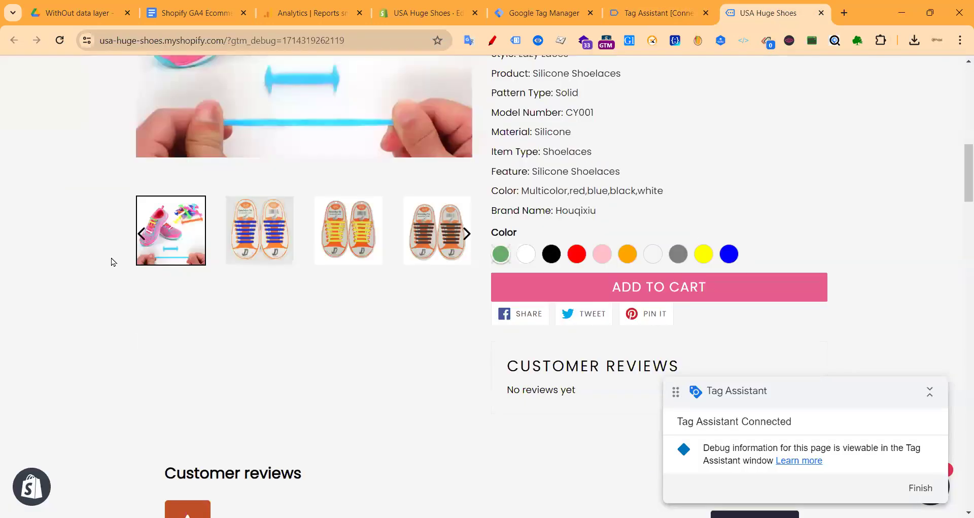
scroll(113, 260, "up", 4)
scroll(243, 270, "up", 5)
scroll(311, 294, "up", 6)
scroll(476, 169, "down", 3)
scroll(477, 169, "down", 5)
left_click(681, 11)
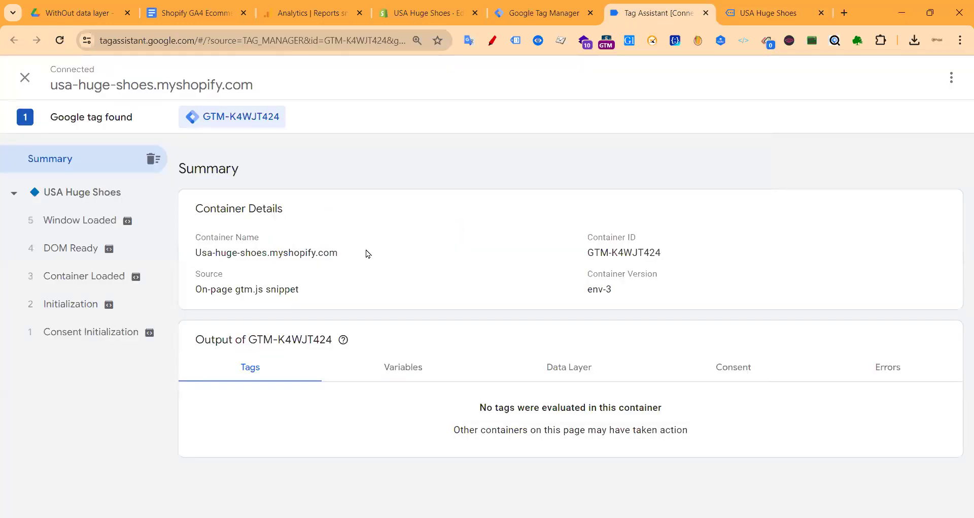
left_click(571, 369)
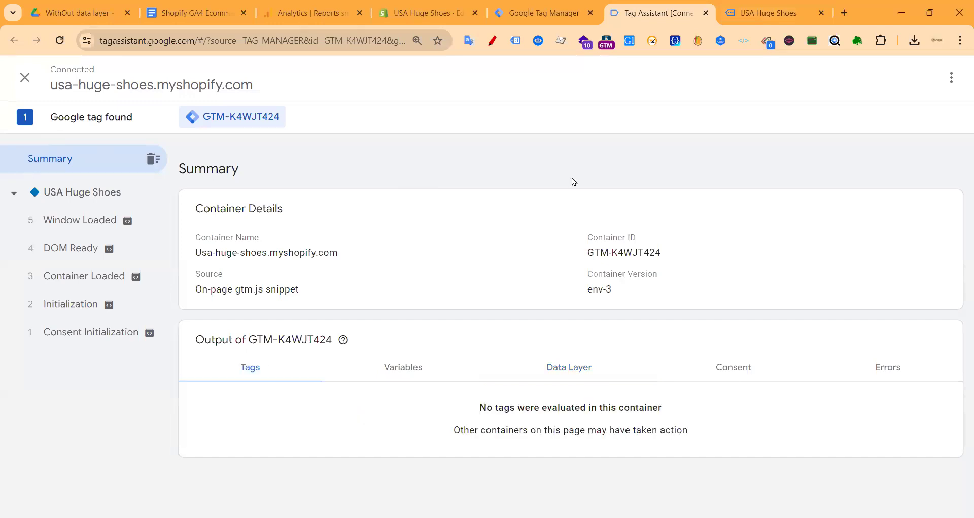
- Return to the storefront and bring up the Shop menu for Gym Sneakers
left_click(769, 13)
scroll(294, 321, "up", 5)
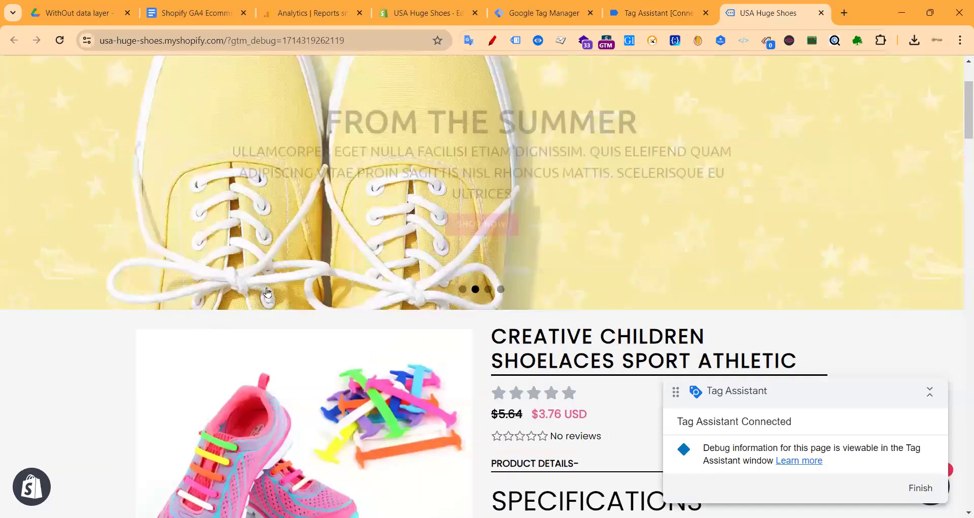
mouse_move(255, 104)
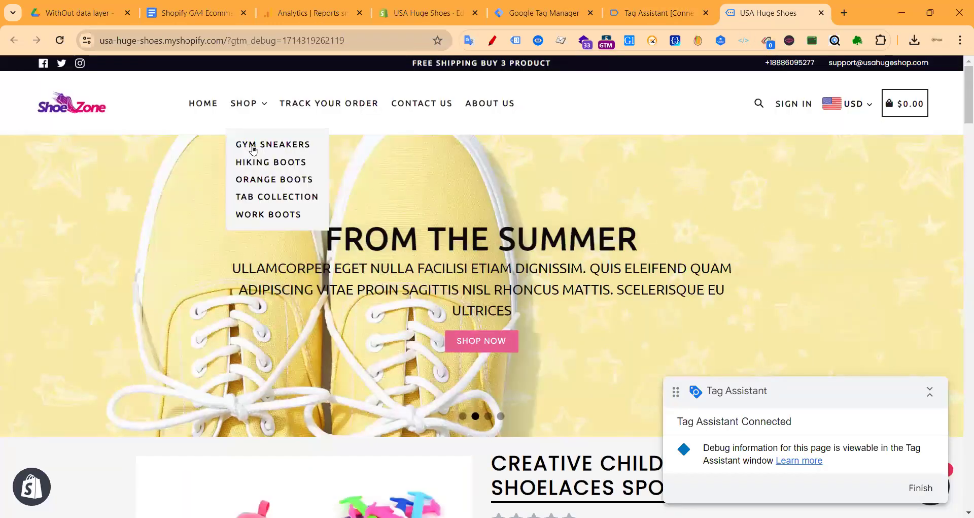
- Open the Gym Sneakers collection and inspect its DOM Ready gtm.dom data layer call in Tag Assistant
left_click(250, 144)
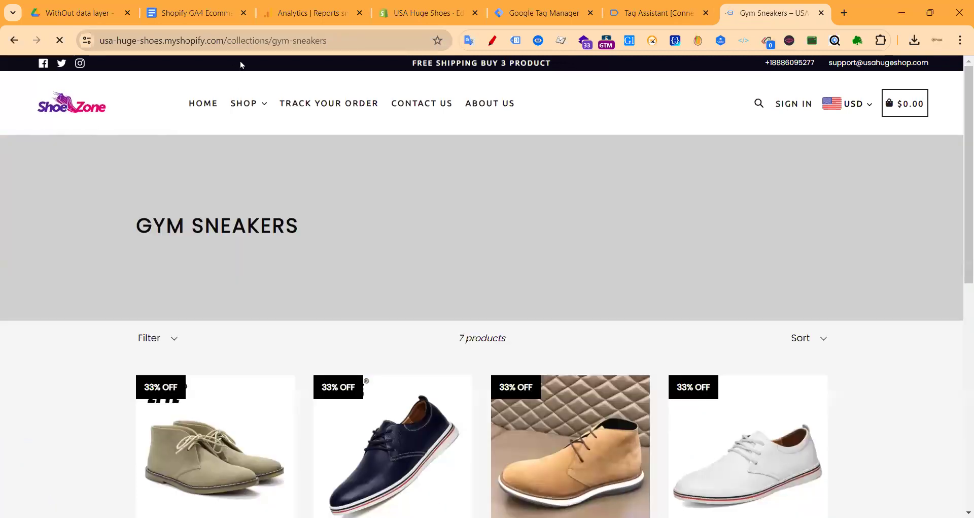
left_click(634, 14)
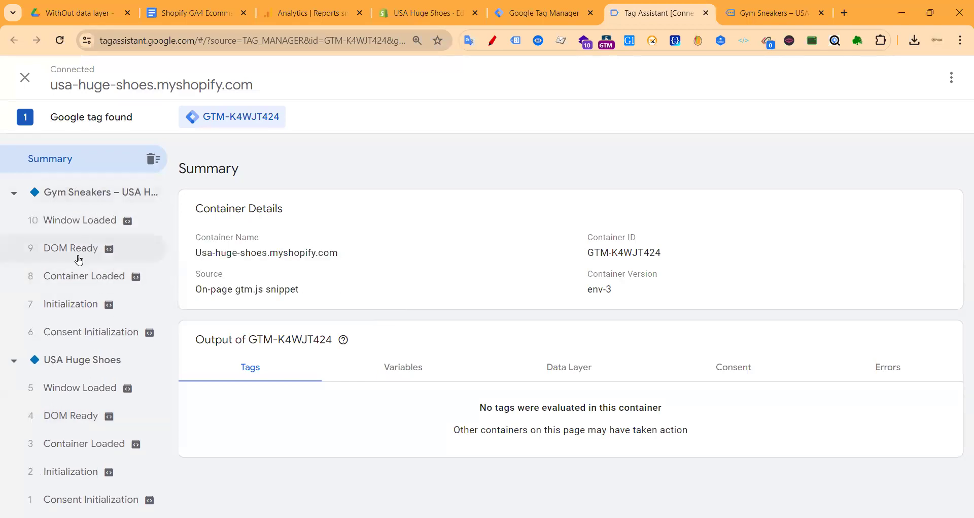
left_click(76, 251)
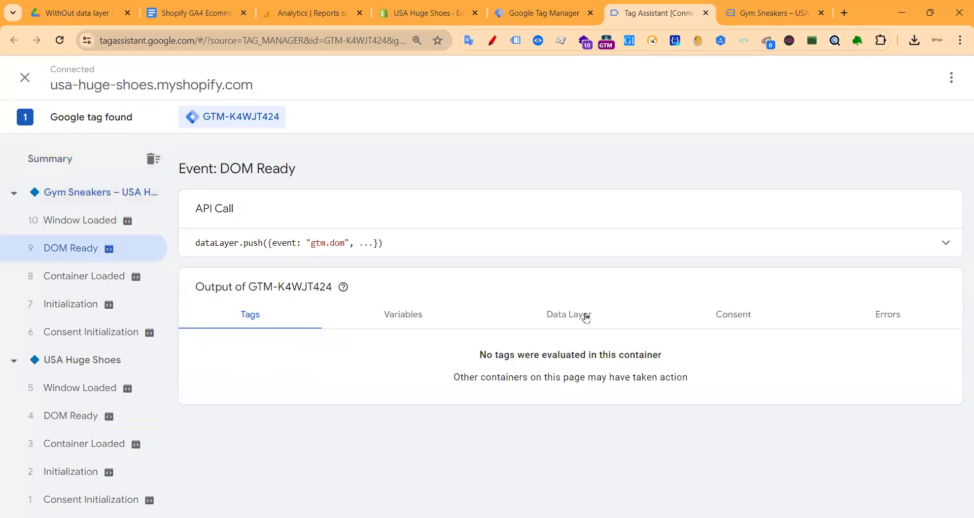
left_click(583, 314)
left_click(420, 235)
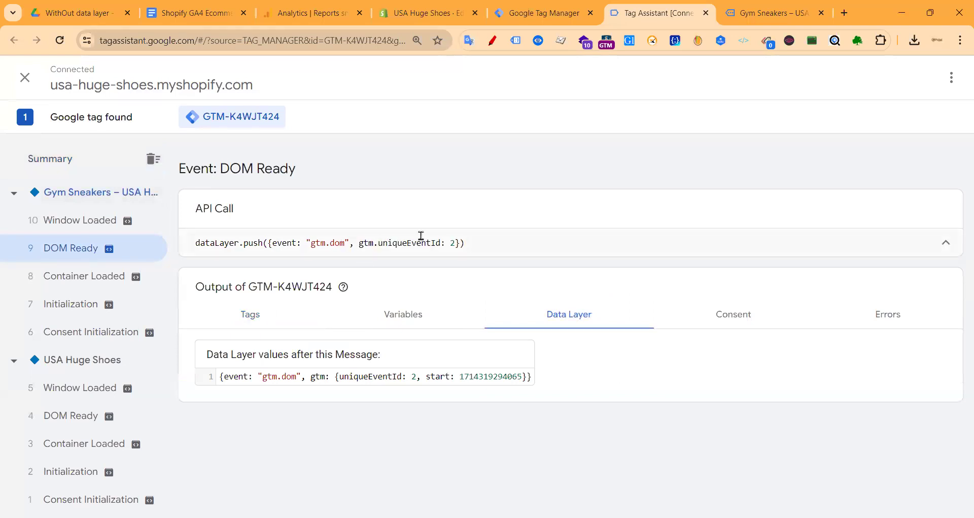
left_click_drag(306, 244, 342, 247)
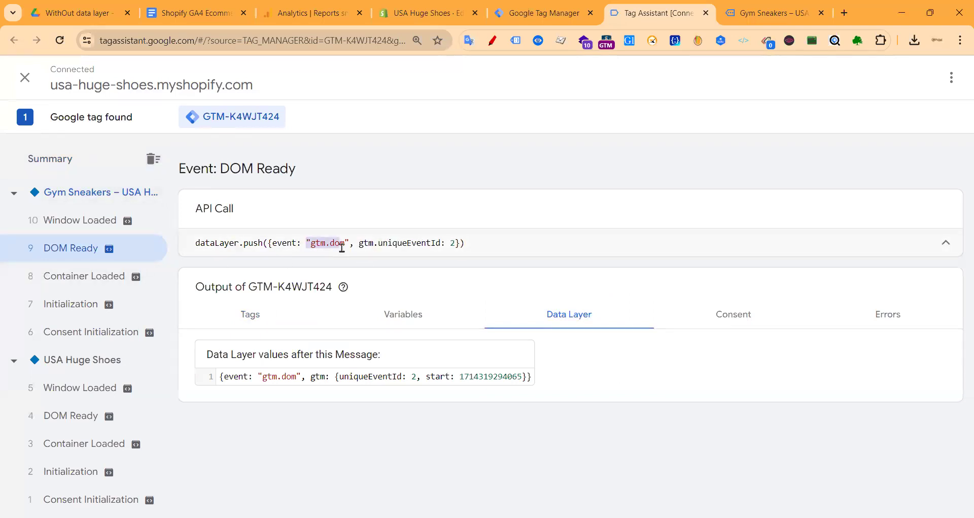
- Load the VKERGB product page and show the GTM-K4WJT424 container summary in Tag Assistant
left_click(769, 12)
scroll(328, 298, "down", 10)
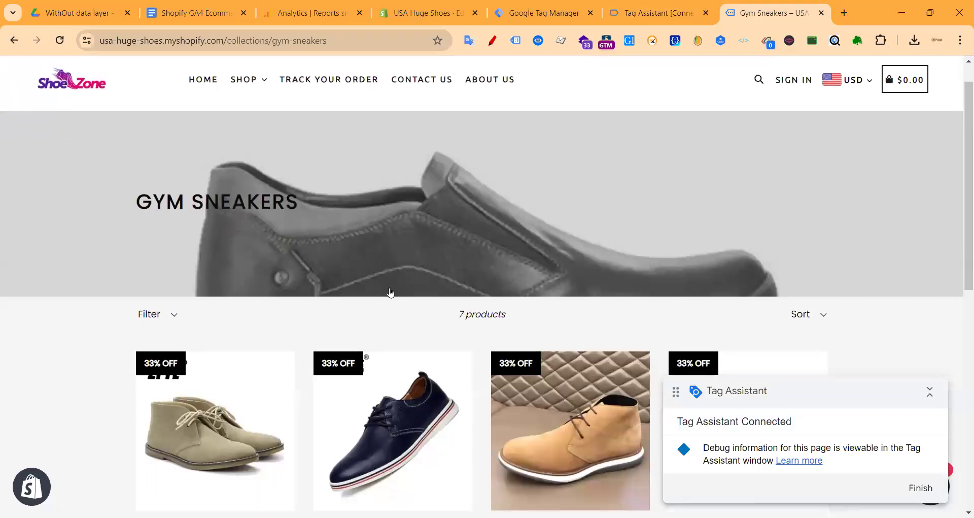
scroll(355, 366, "up", 10)
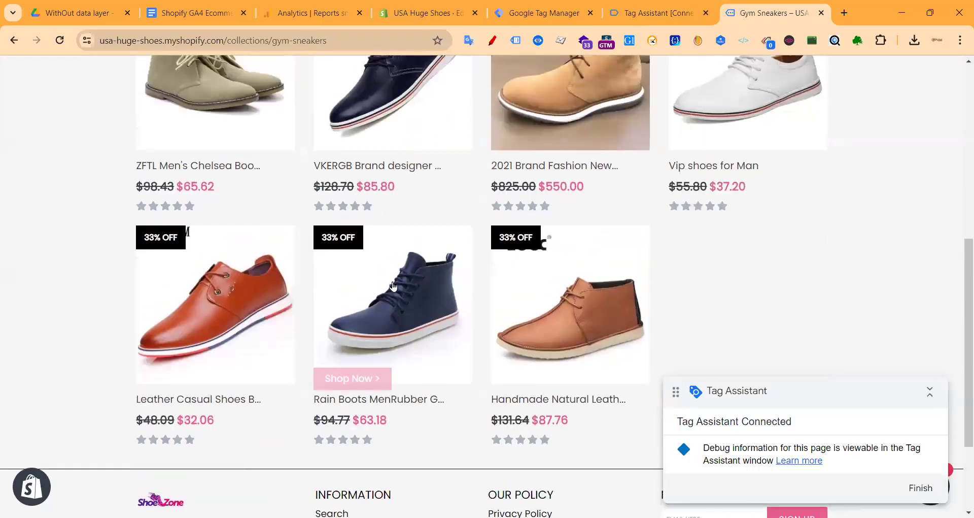
left_click(643, 6)
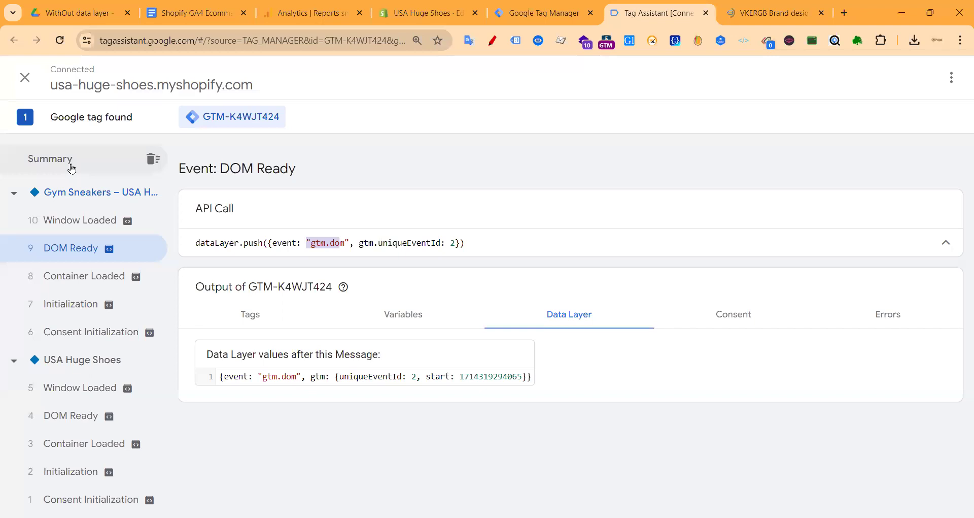
left_click(764, 13)
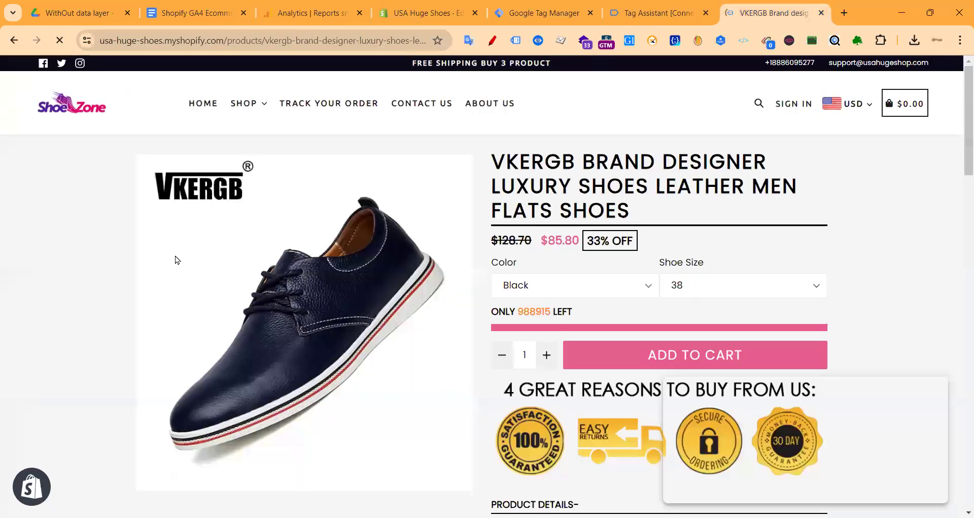
left_click(658, 13)
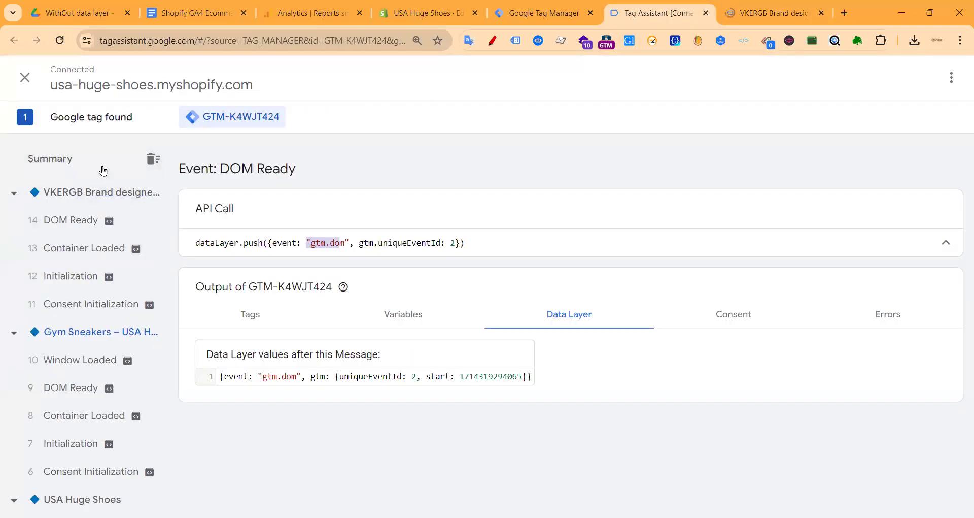
left_click(92, 162)
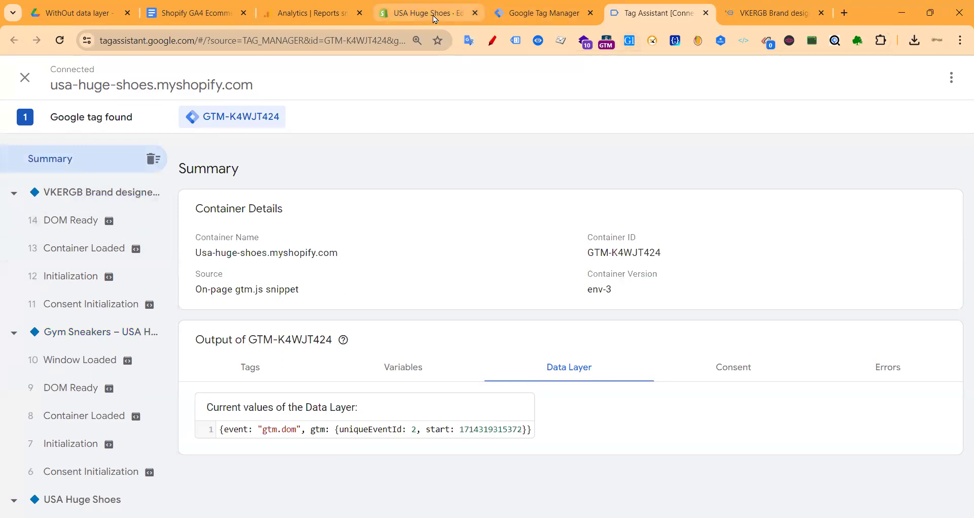
left_click(426, 13)
- Leave the code editor, check the empty Pixels list under Settings > Customer events, then return to VKERGB
left_click(26, 80)
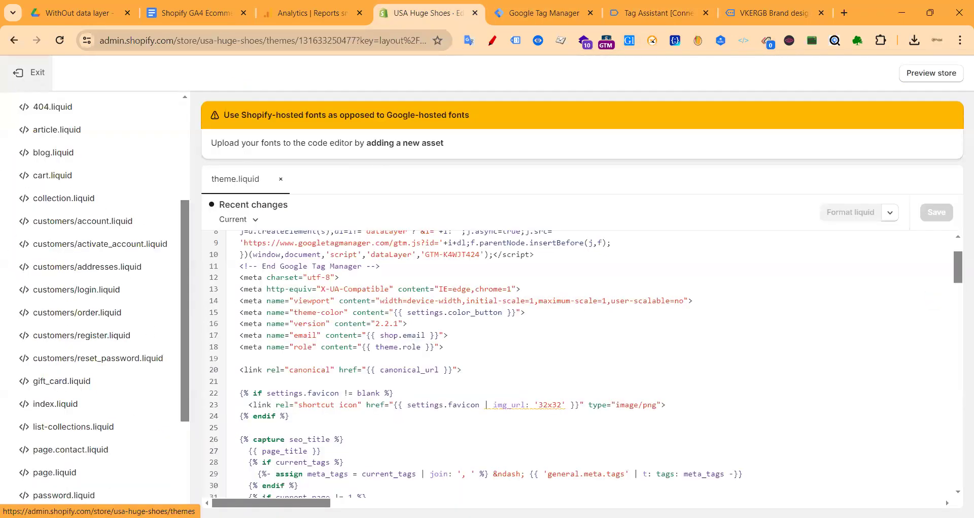
left_click(46, 499)
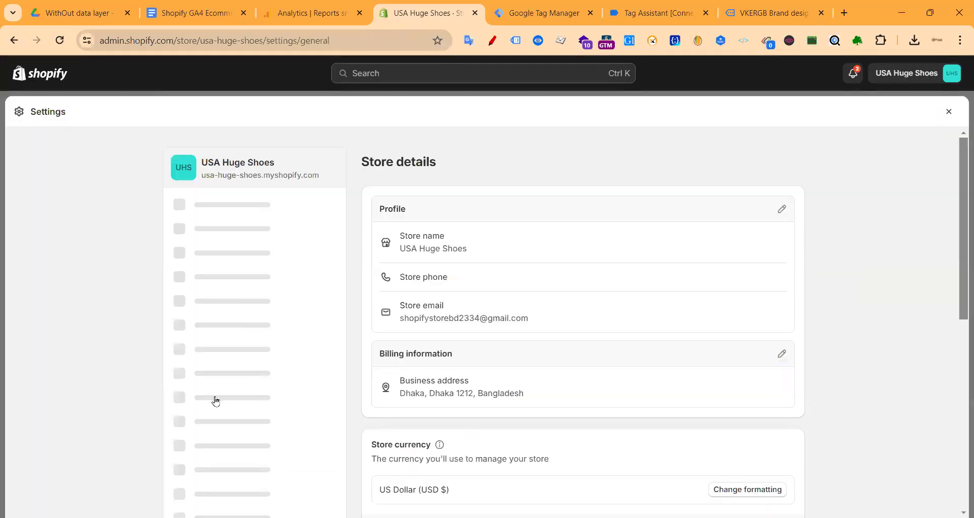
left_click(225, 488)
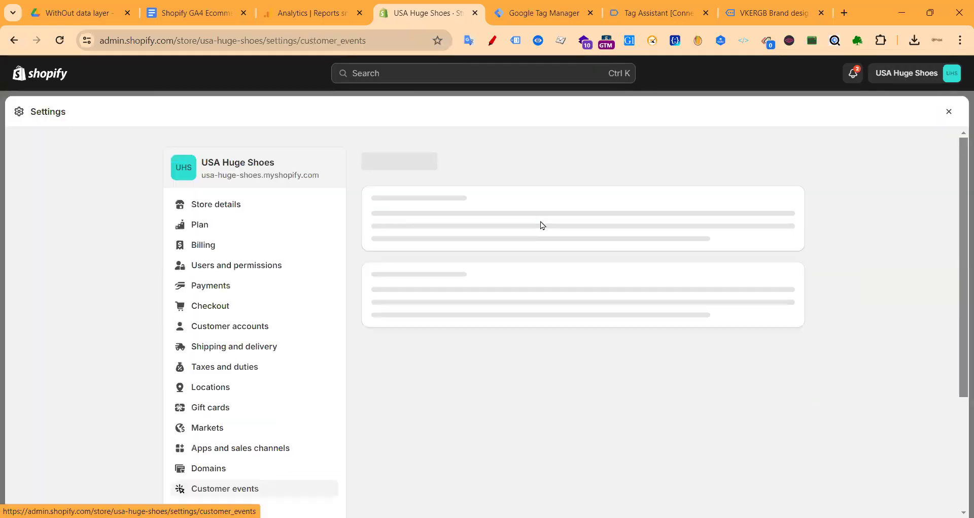
scroll(571, 343, "down", 2)
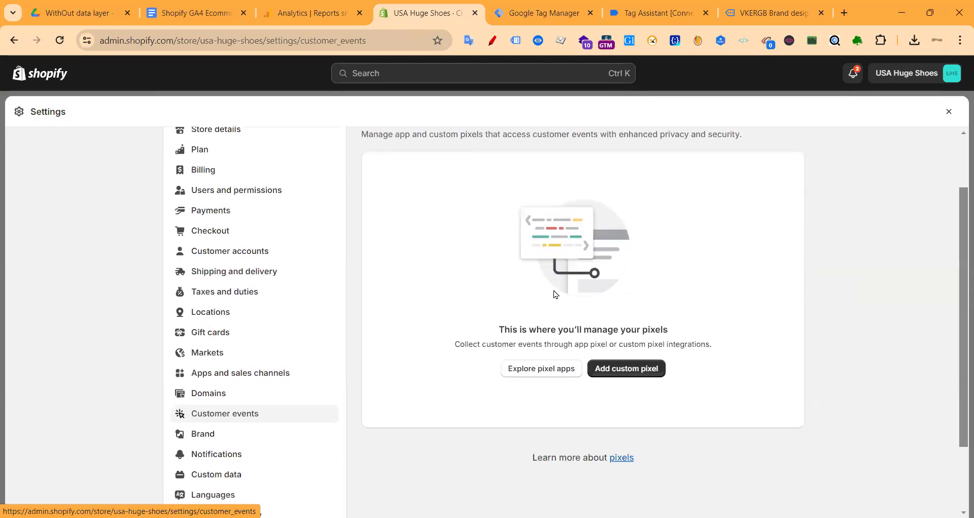
scroll(639, 218, "up", 2)
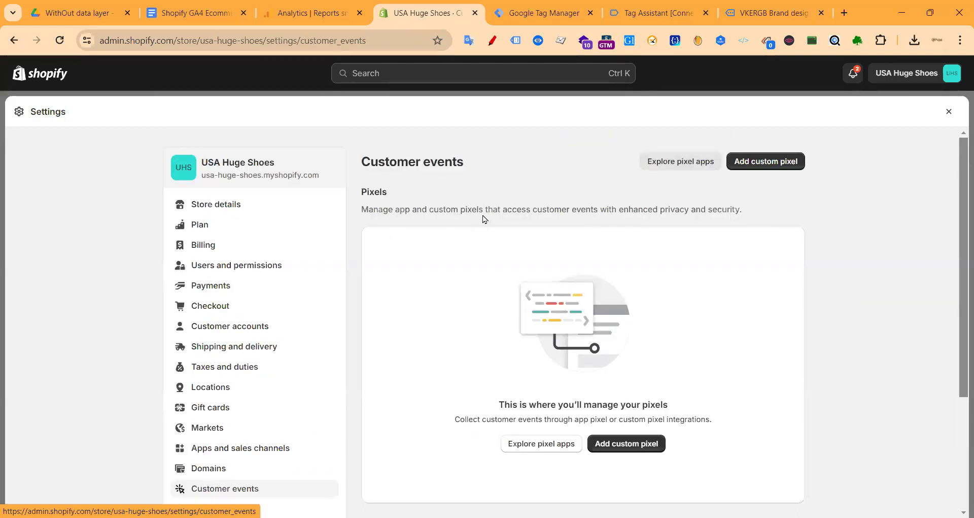
left_click(948, 112)
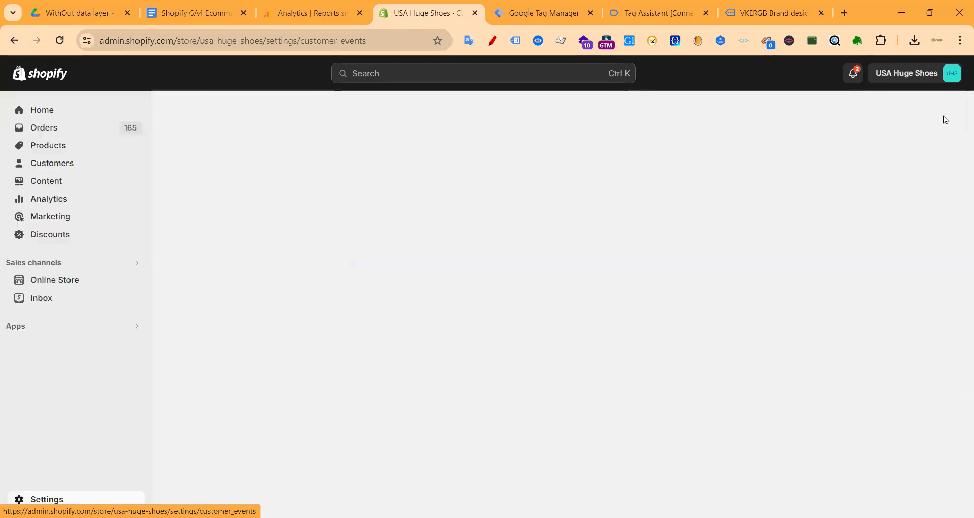
left_click(774, 13)
- Open DevTools on the VKERGB product page and clear the Console
scroll(108, 225, "down", 2)
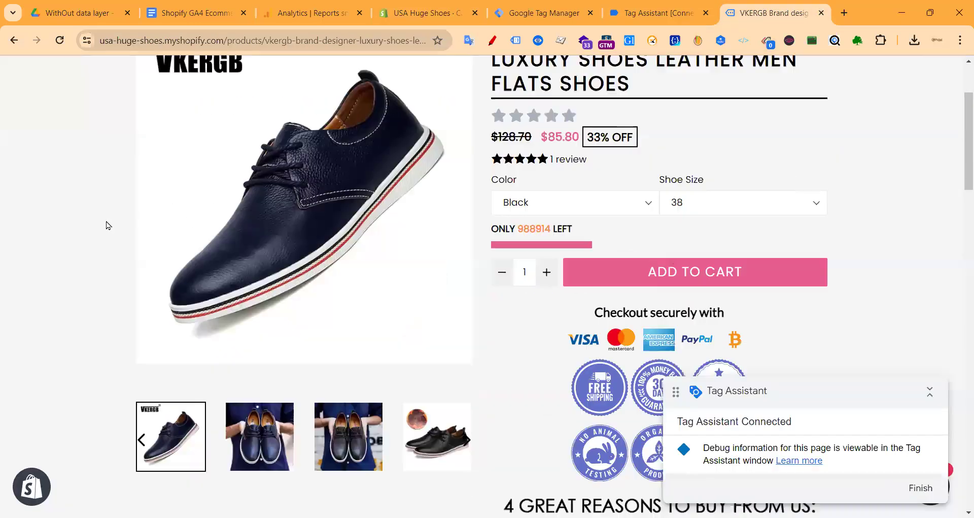
right_click(109, 225)
scroll(170, 429, "down", 2)
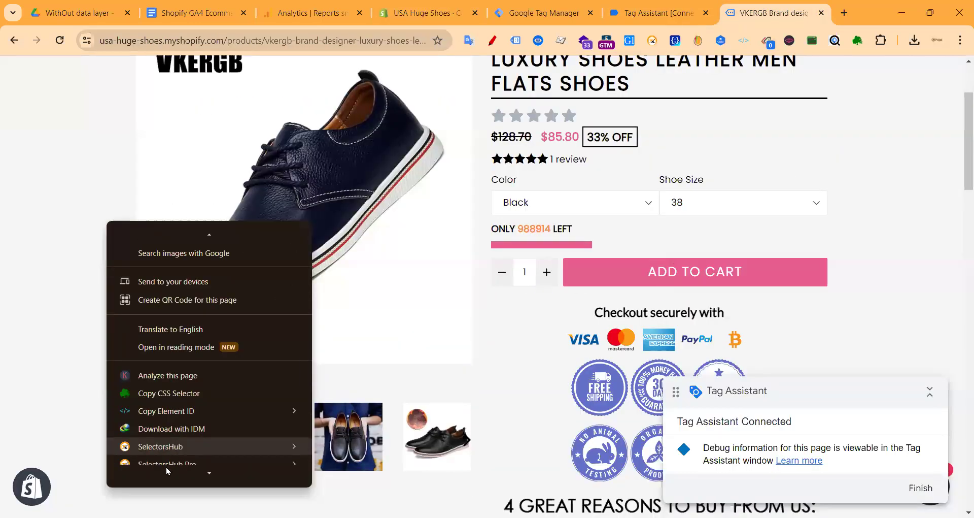
left_click(164, 474)
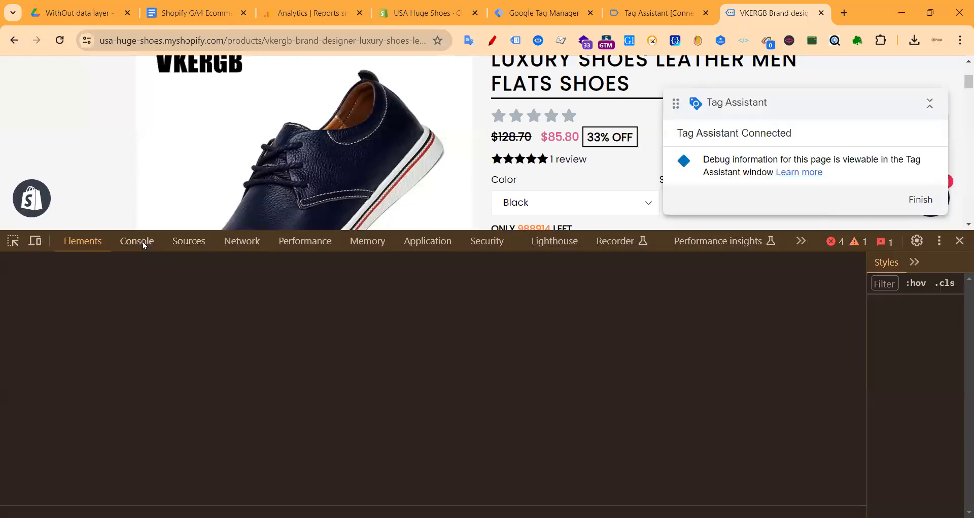
left_click(142, 242)
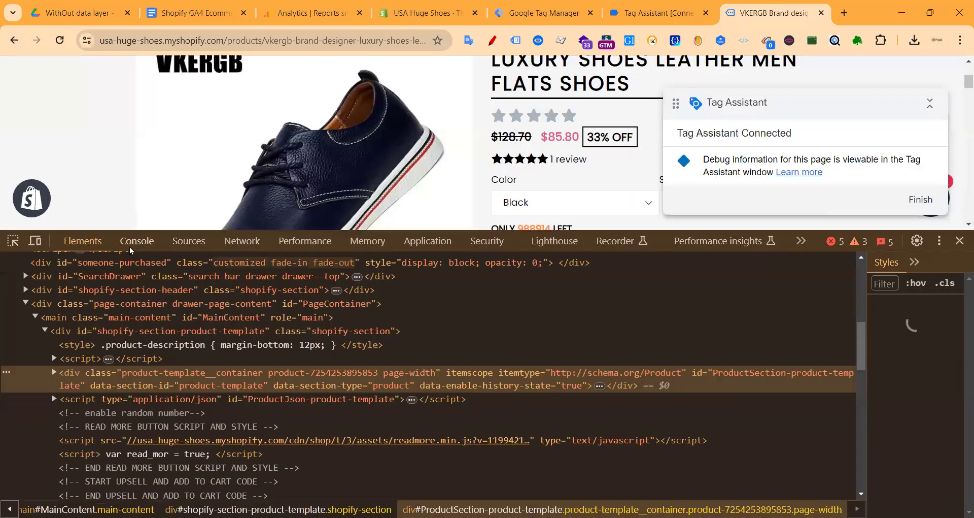
left_click(133, 242)
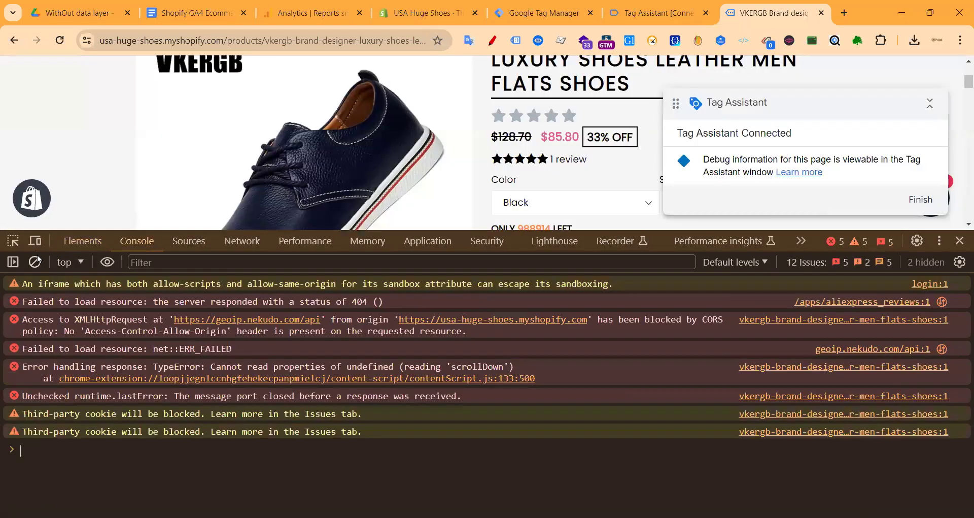
left_click(35, 261)
- Run dataLayer in the Console and expand its gtm.dom and gtm.load entries
left_click(31, 280)
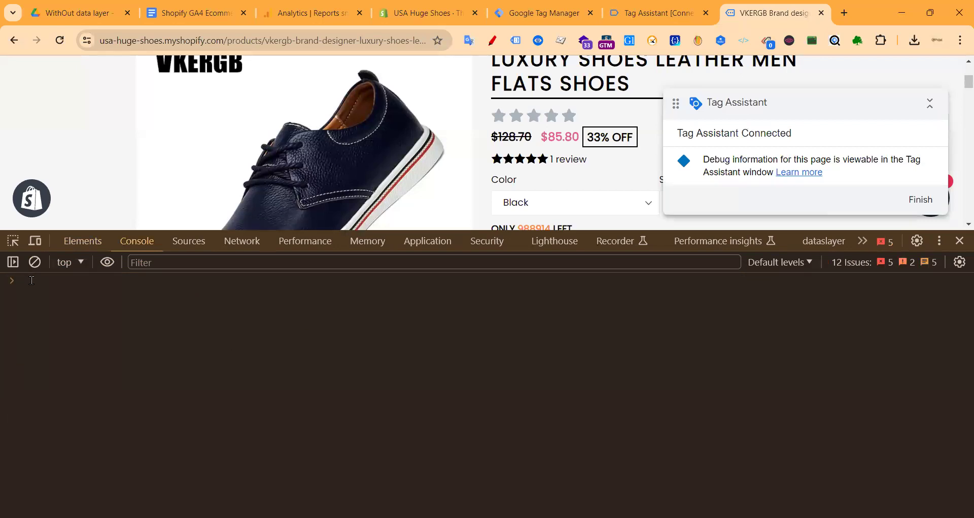
type("data")
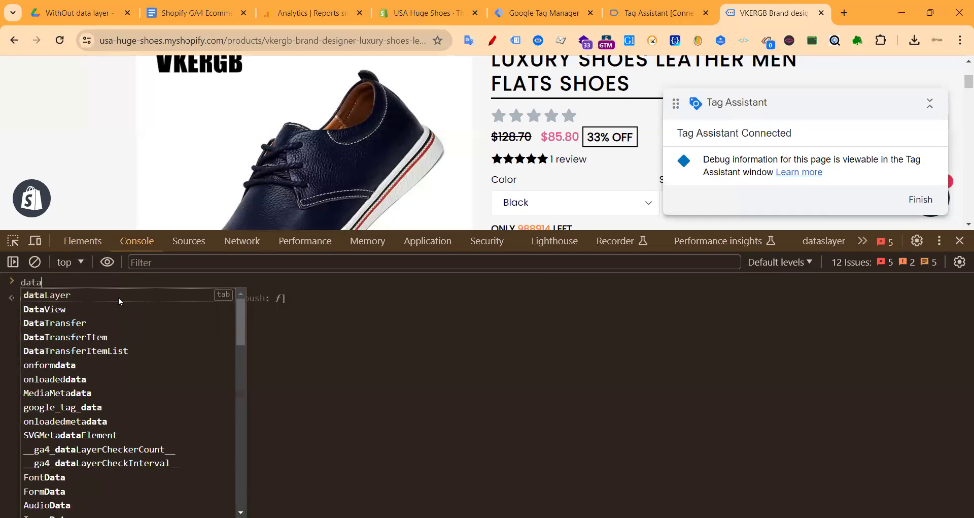
left_click(118, 297)
key("Return")
left_click(90, 302)
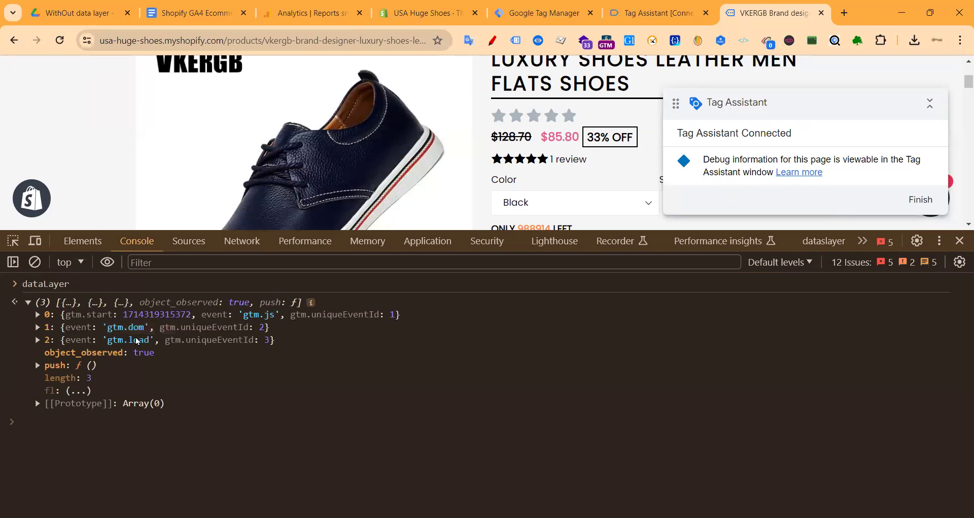
left_click(111, 339)
left_click(117, 325)
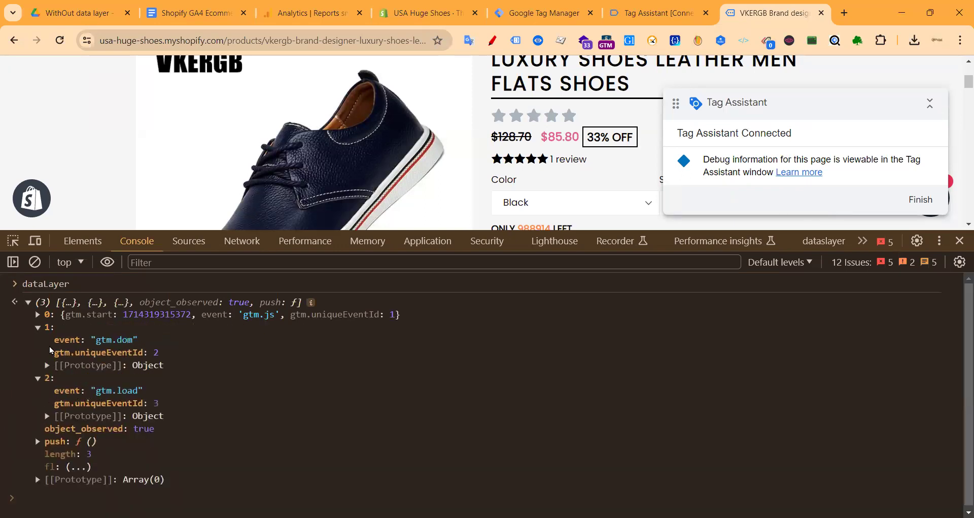
- Browse the Console's 'top' JavaScript context dropdown
left_click(81, 263)
scroll(135, 358, "down", 5)
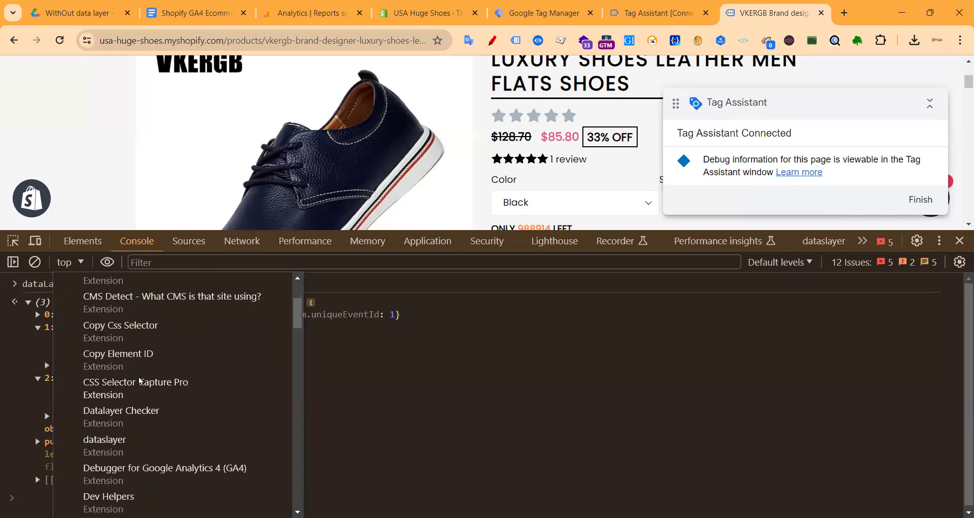
scroll(133, 378, "down", 3)
left_click(424, 13)
left_click(424, 13)
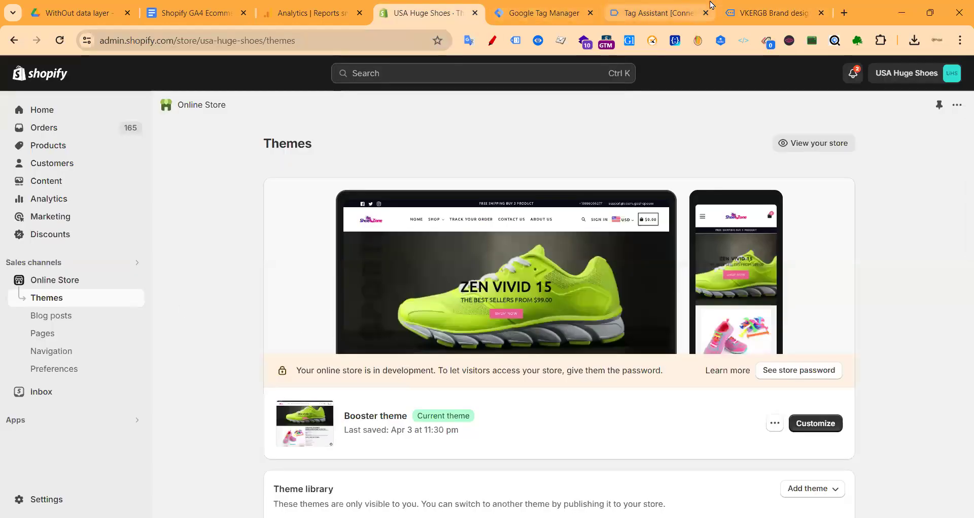
left_click(761, 11)
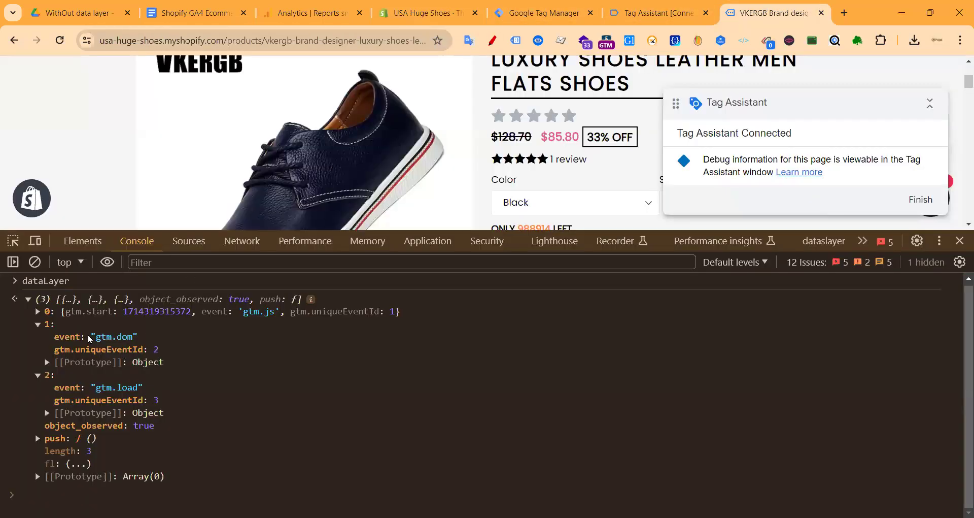
left_click(81, 262)
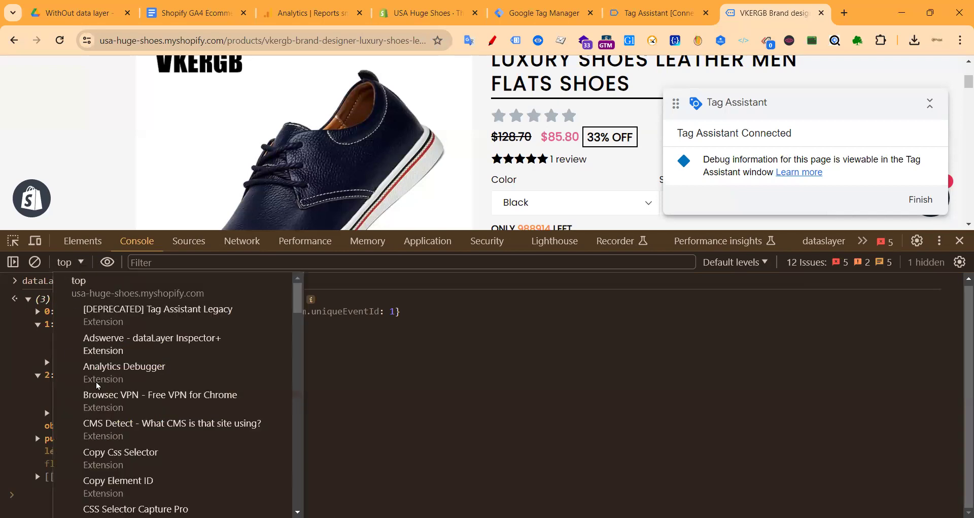
scroll(171, 395, "down", 5)
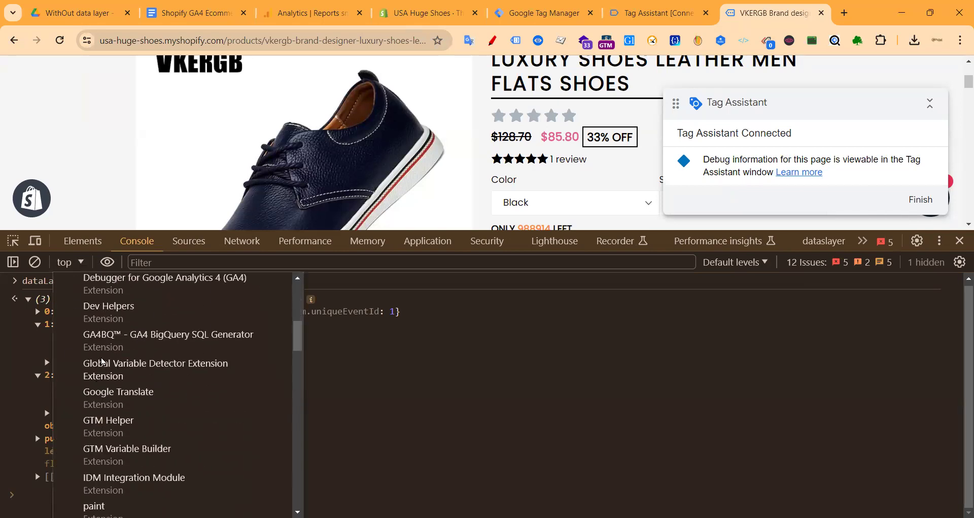
scroll(124, 377, "down", 3)
scroll(123, 377, "up", 3)
scroll(142, 384, "down", 5)
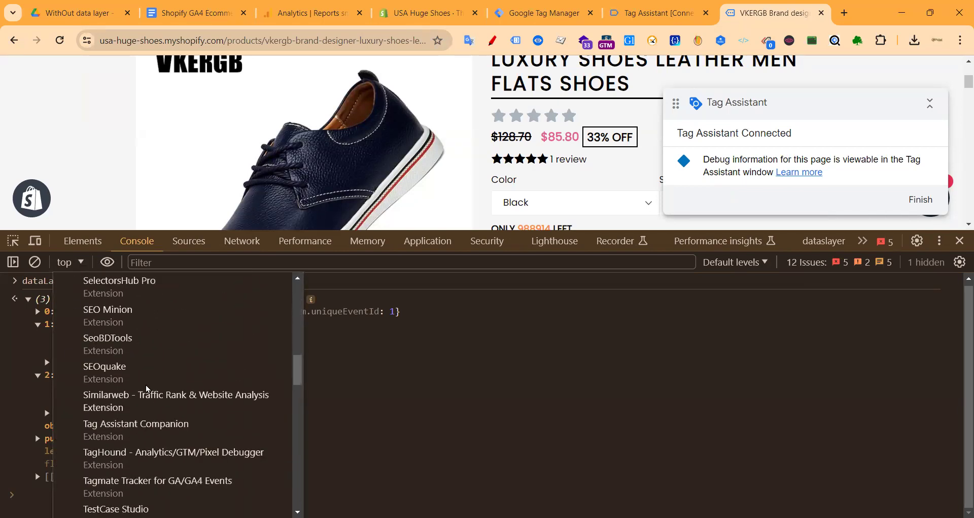
scroll(169, 402, "down", 10)
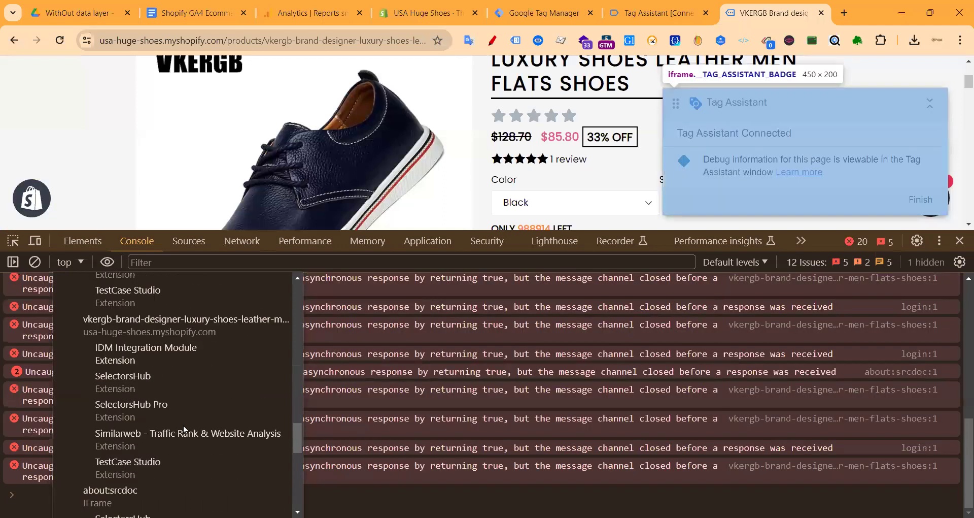
scroll(183, 425, "down", 2)
scroll(136, 397, "up", 10)
scroll(114, 385, "up", 10)
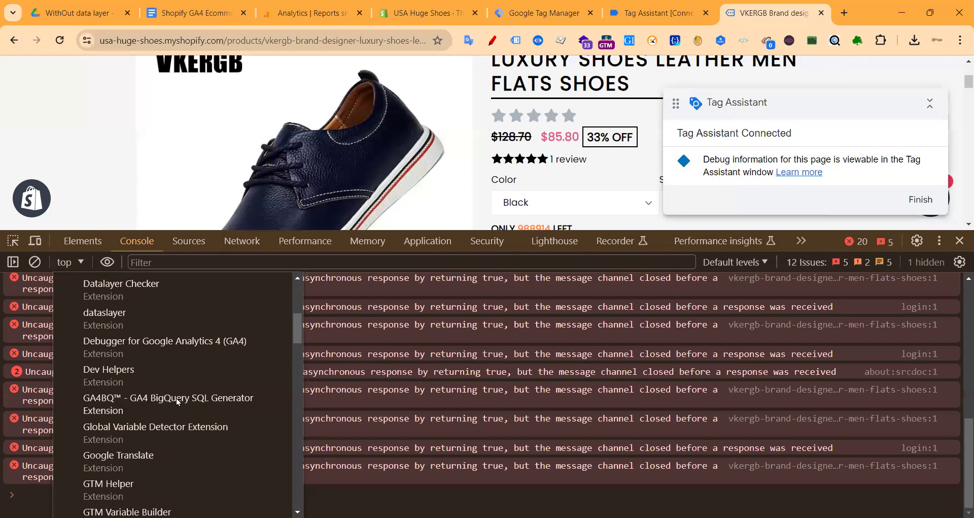
scroll(176, 397, "down", 3)
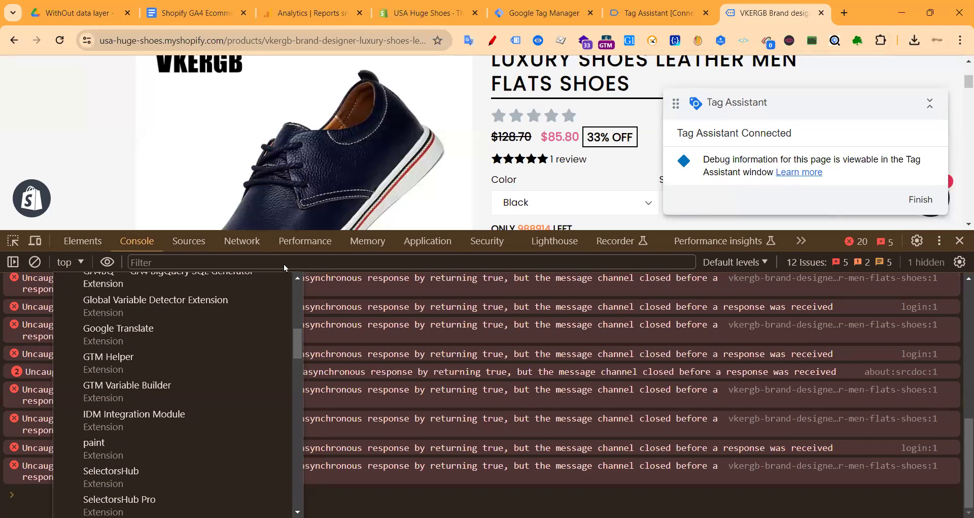
left_click(960, 241)
- Close DevTools, add the VKERGB leather flats to the cart and open the cart
scroll(562, 193, "up", 3)
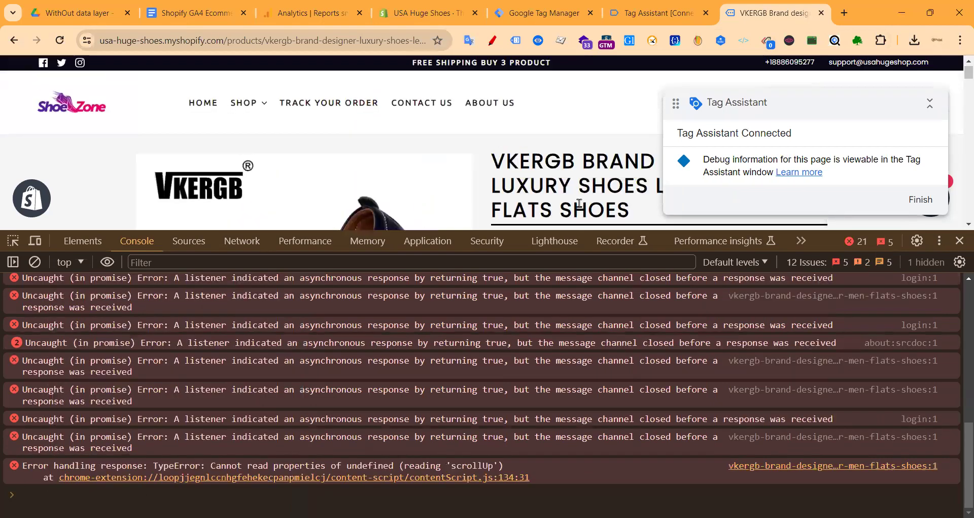
left_click(960, 242)
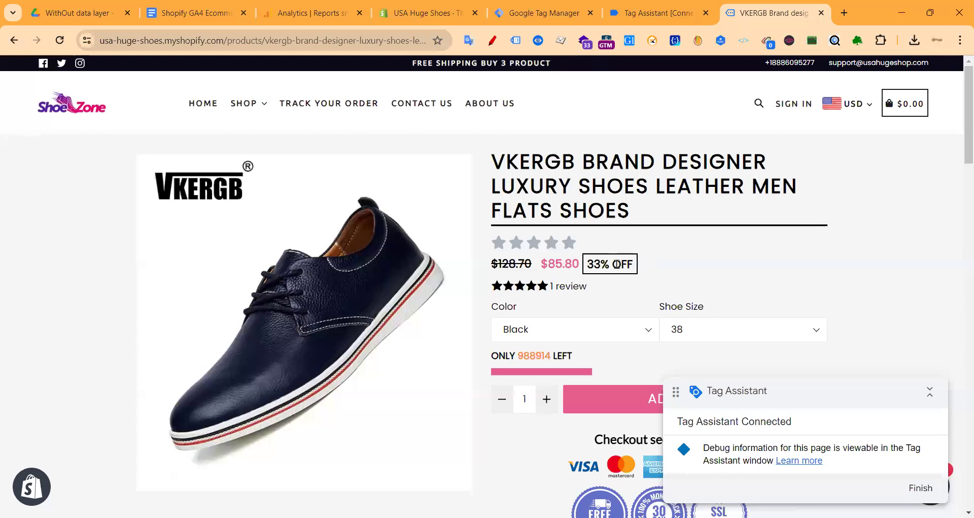
scroll(615, 263, "down", 5)
left_click(684, 148)
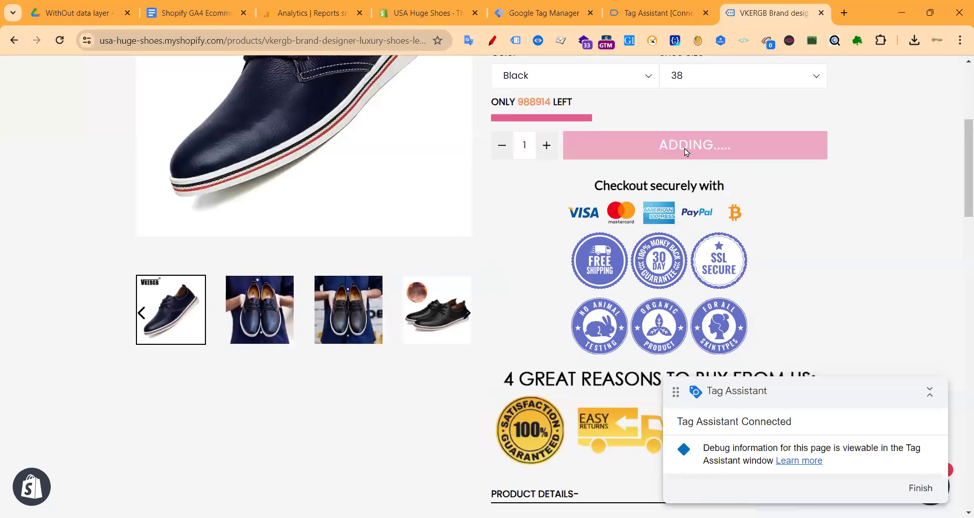
scroll(615, 157, "up", 5)
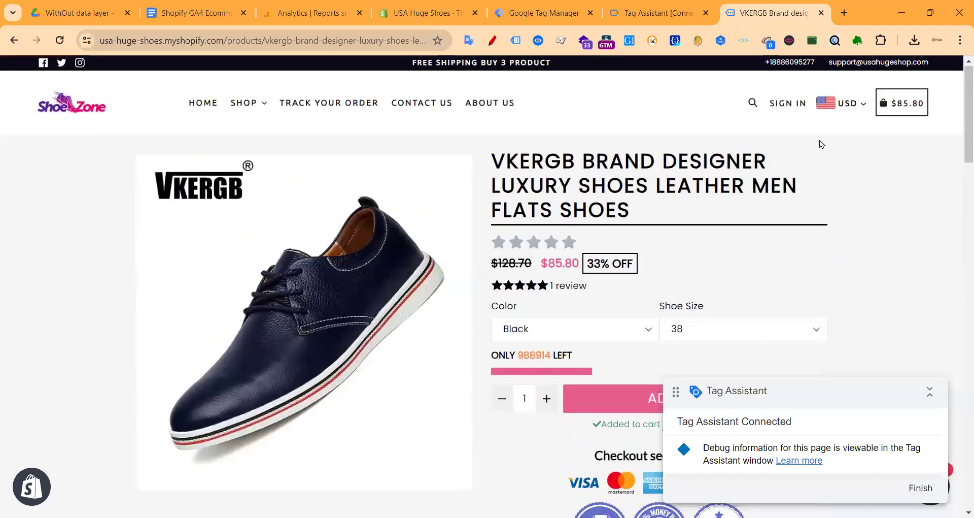
left_click(880, 113)
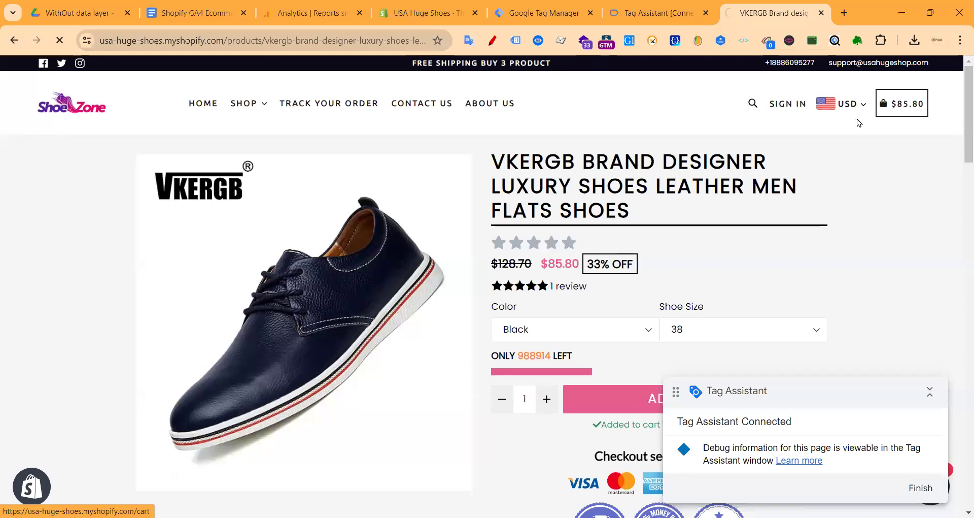
scroll(614, 172, "down", 4)
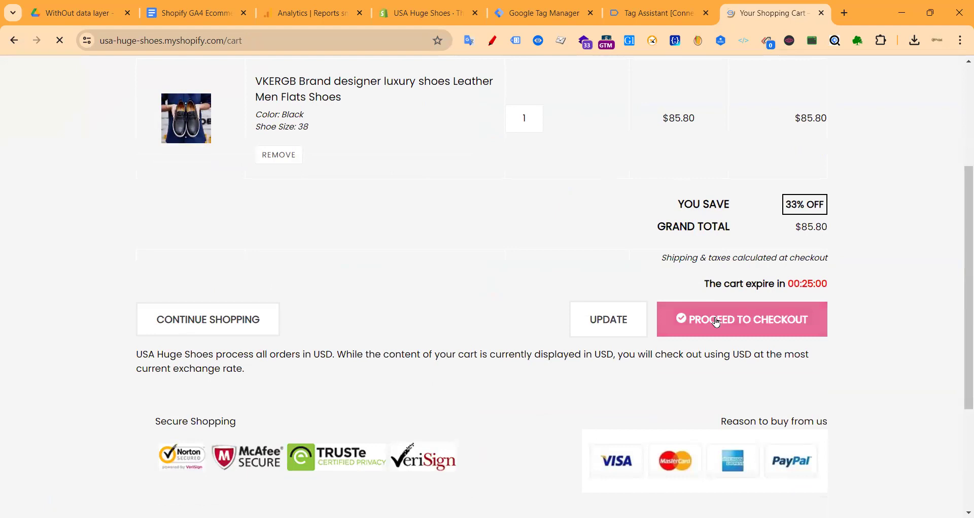
- Check the Window Loaded event and VKERGB product page summary in Tag Assistant
left_click(654, 12)
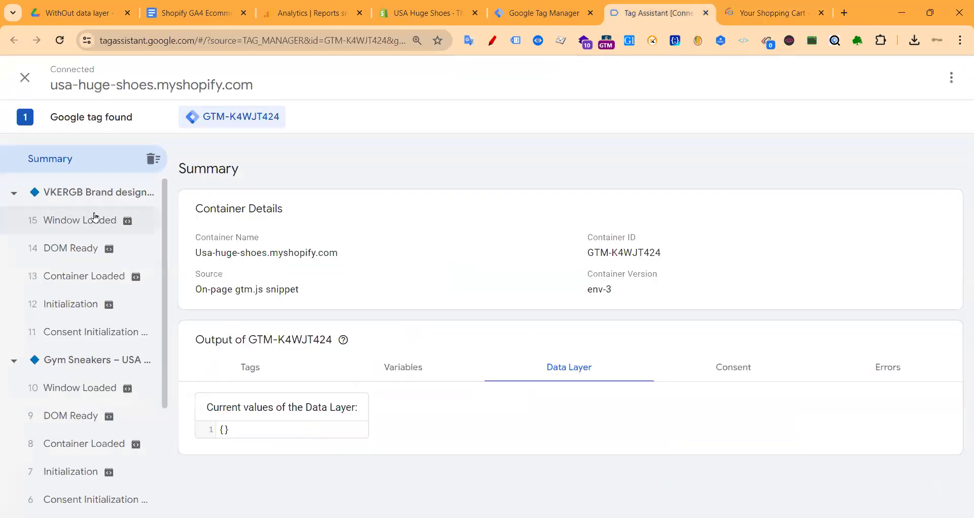
left_click(94, 217)
left_click(86, 191)
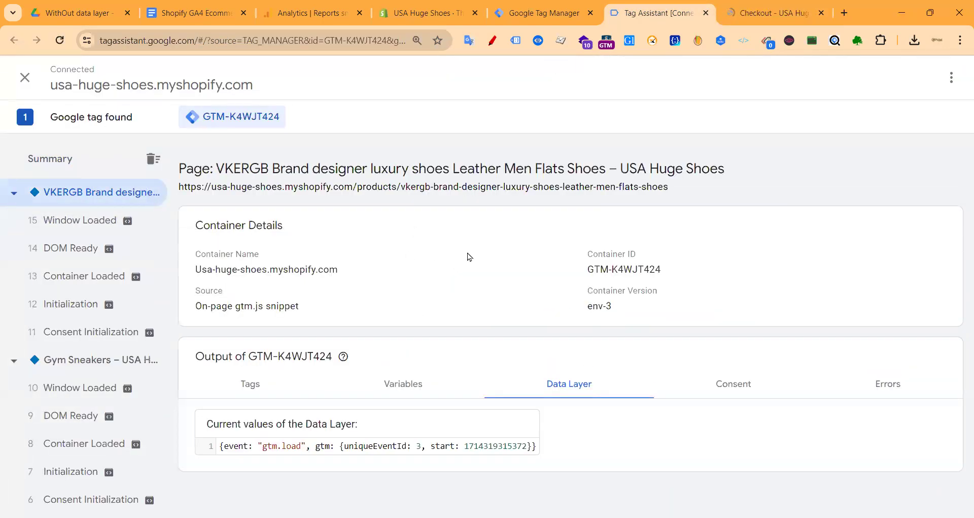
left_click_drag(356, 185, 452, 186)
- Autofill the checkout contact and delivery details, retyping the street address
key("ctrl+Tab")
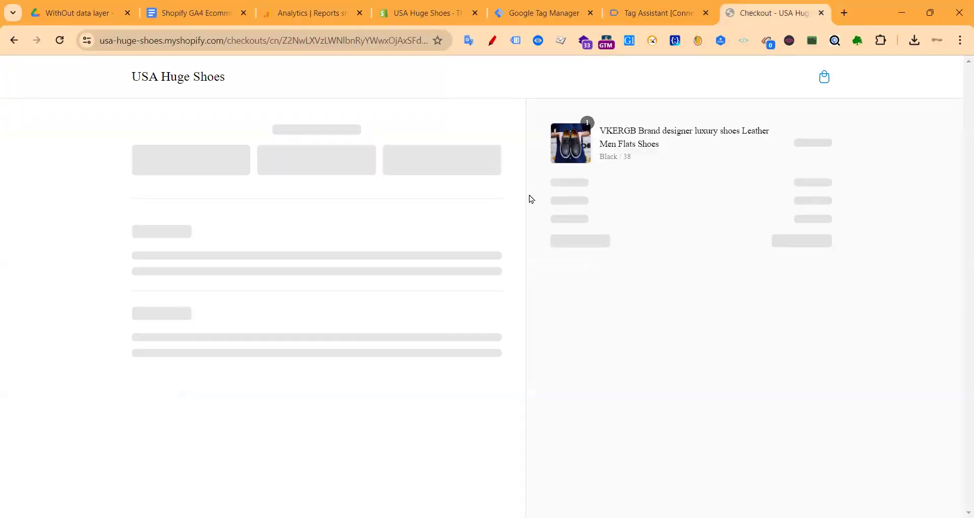
left_click(211, 165)
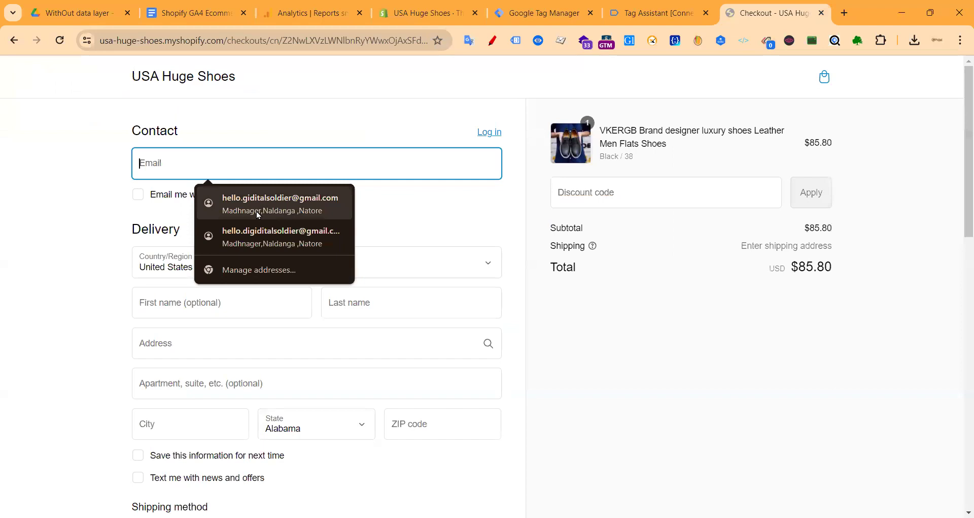
left_click(259, 208)
scroll(315, 223, "down", 3)
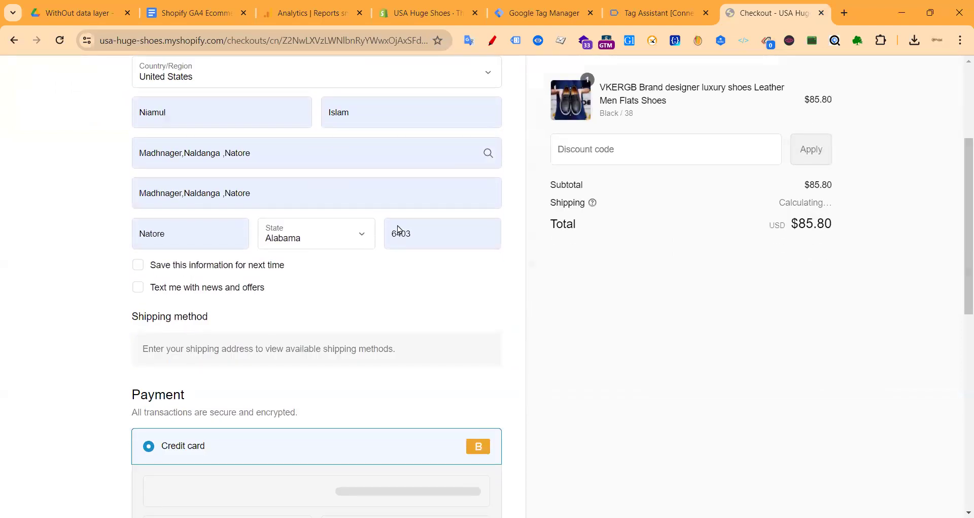
scroll(176, 204, "up", 1)
left_click(166, 215)
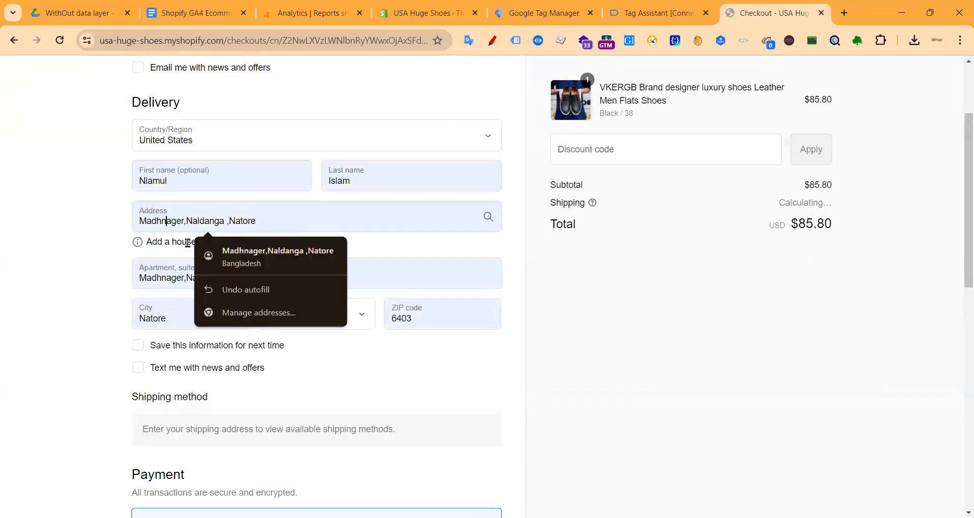
left_click(125, 267)
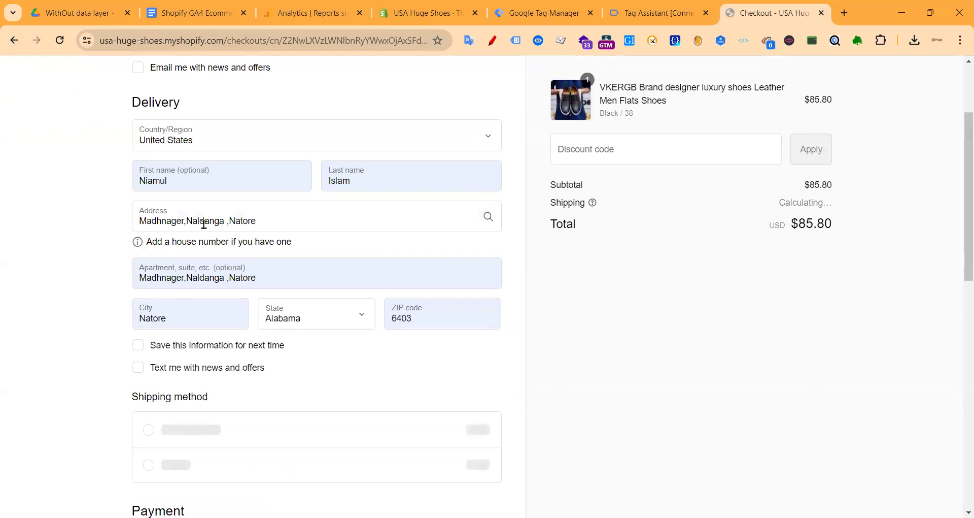
triple_click(204, 224)
key("BackSpace")
type("56")
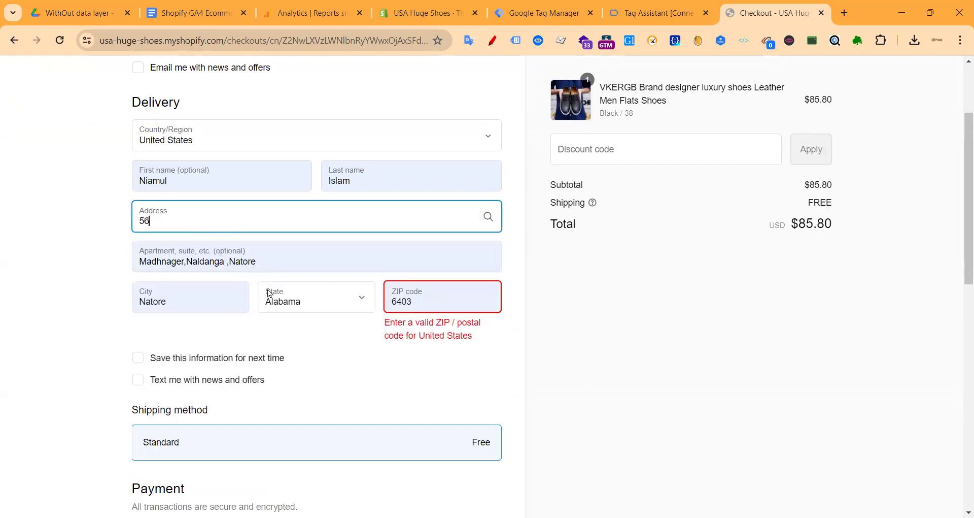
- Enter the test card number, expiry date and security code, then pay for the $85.80 order
scroll(269, 294, "down", 1)
scroll(166, 314, "down", 1)
scroll(163, 289, "down", 4)
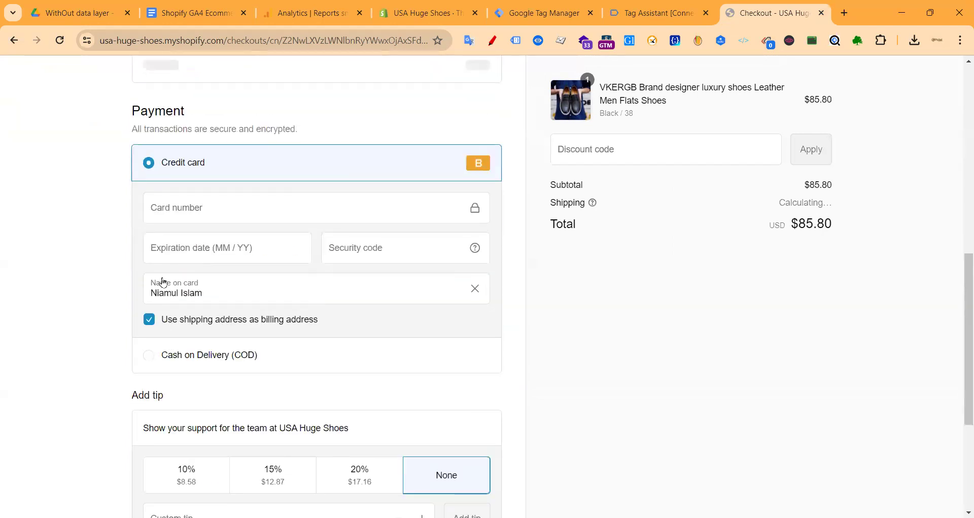
left_click(171, 211)
type("1")
left_click(198, 259)
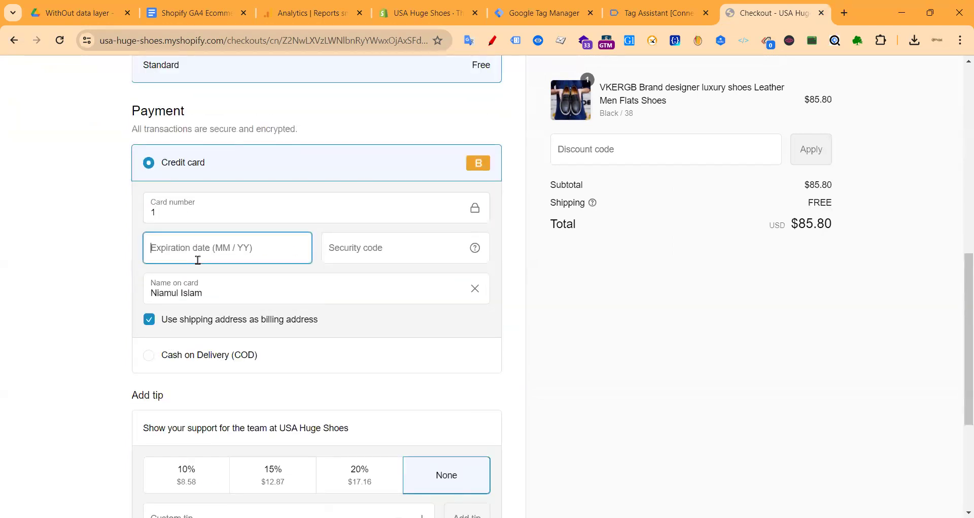
type("12 / 26")
left_click(348, 250)
type("111")
scroll(305, 284, "down", 4)
left_click(302, 382)
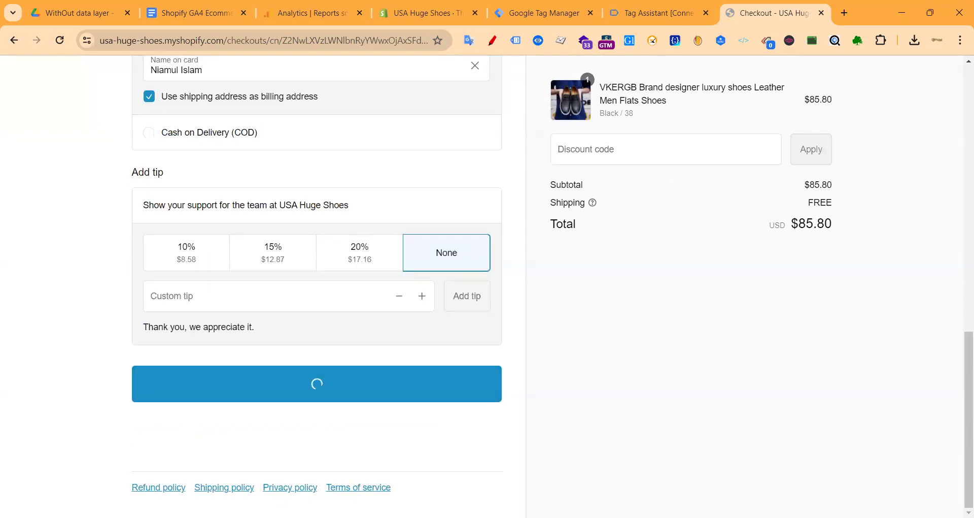
- Open Shopify's checkout settings and confirm Tag Assistant finds no GTM-K4WJT424 on the thank-you page
left_click(643, 6)
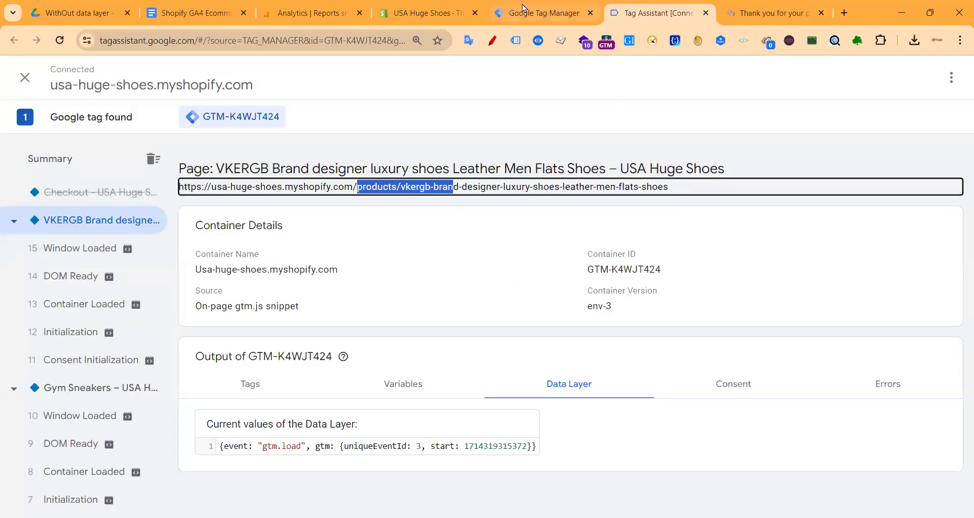
left_click(413, 11)
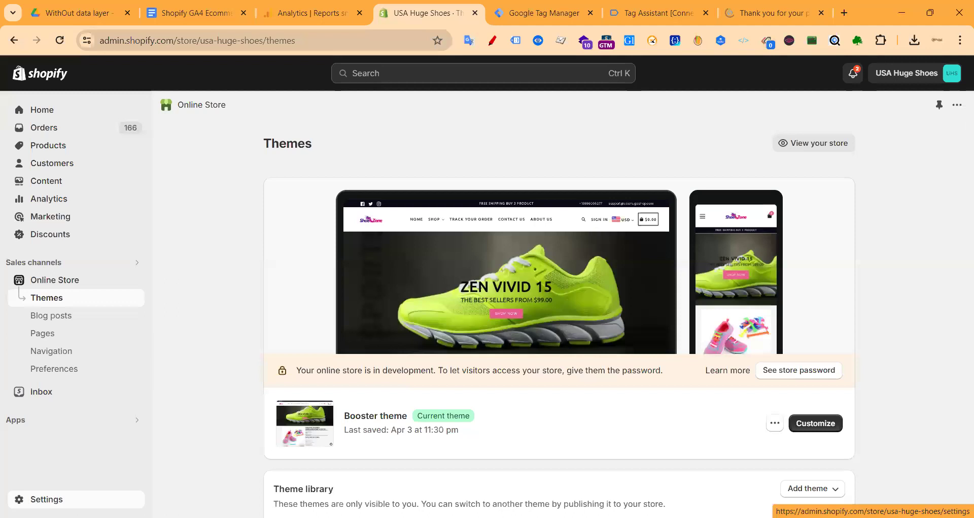
left_click(46, 498)
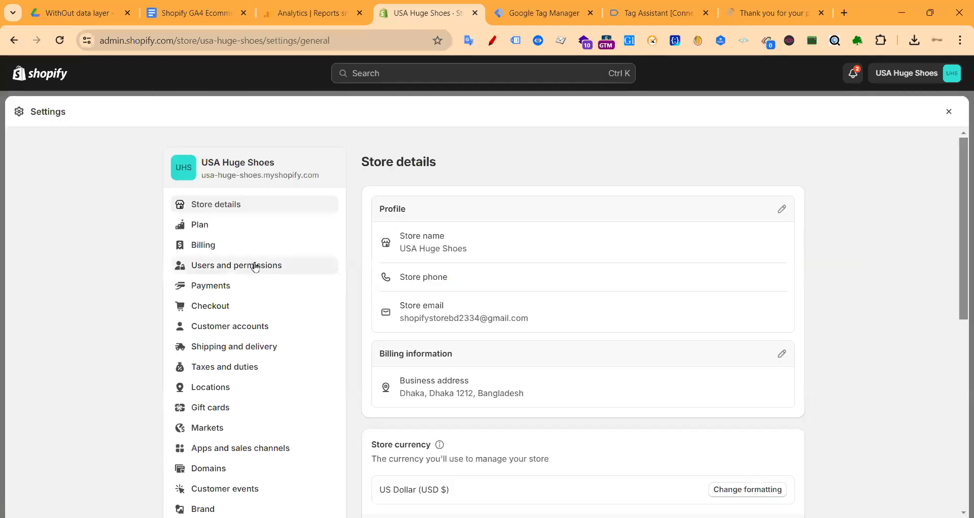
left_click(222, 305)
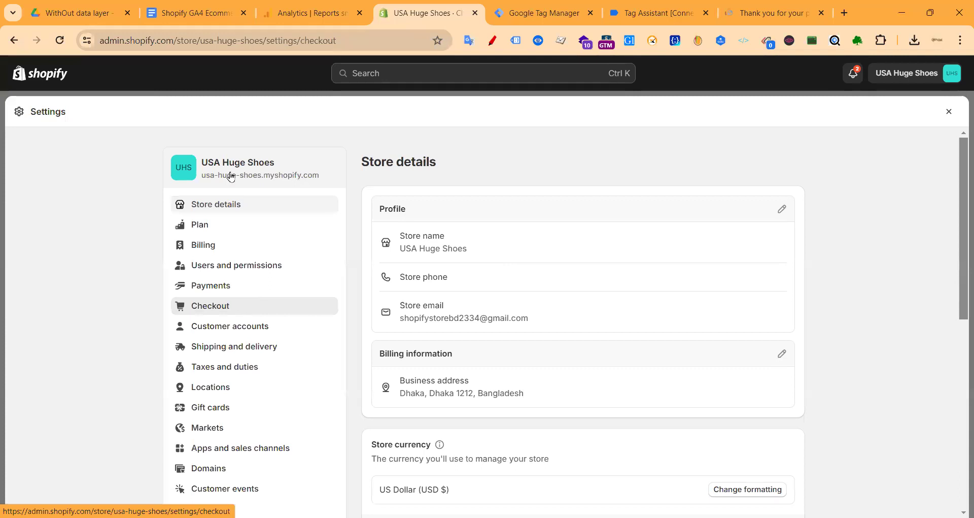
left_click(765, 13)
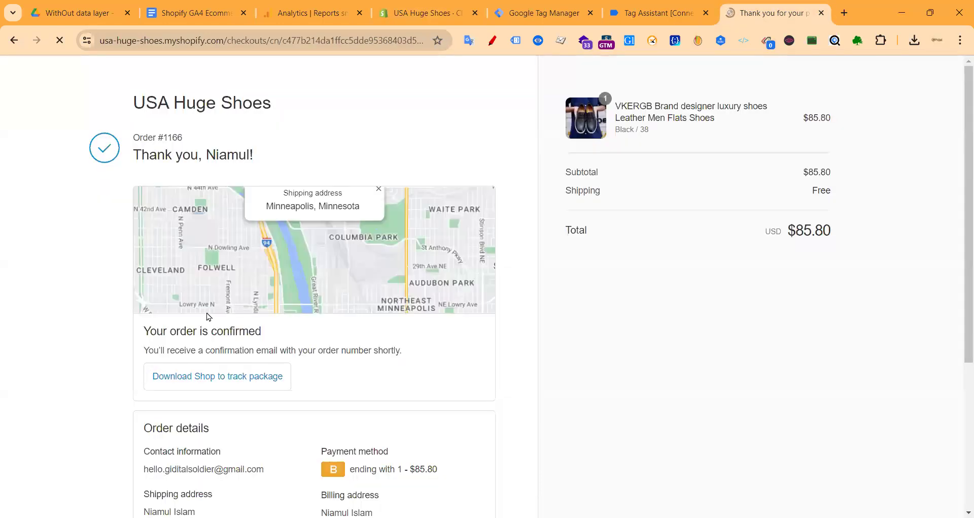
left_click(657, 12)
left_click(92, 202)
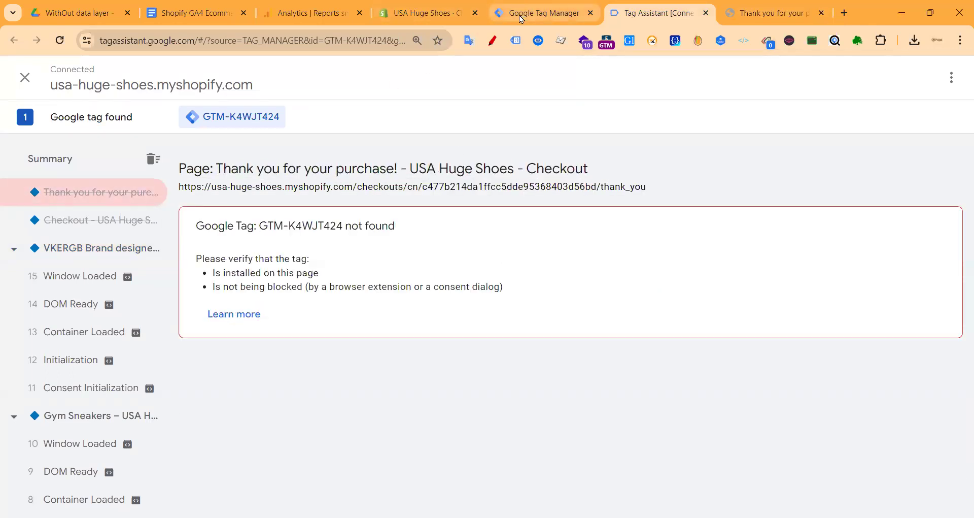
- Copy the GTM-K4WJT424 head install snippet from Tag Manager and close Shopify Settings
left_click(521, 15)
left_click(646, 126)
left_click(697, 243)
left_click(435, 16)
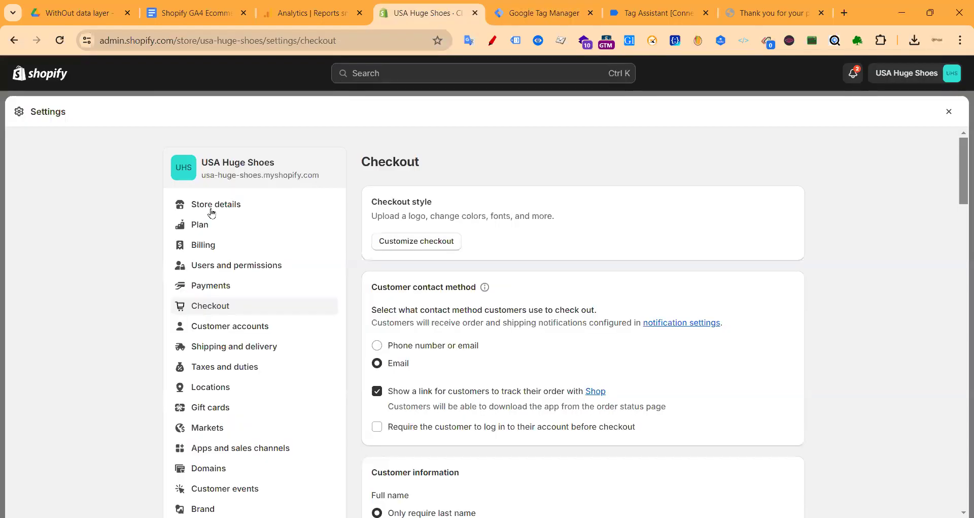
left_click(949, 111)
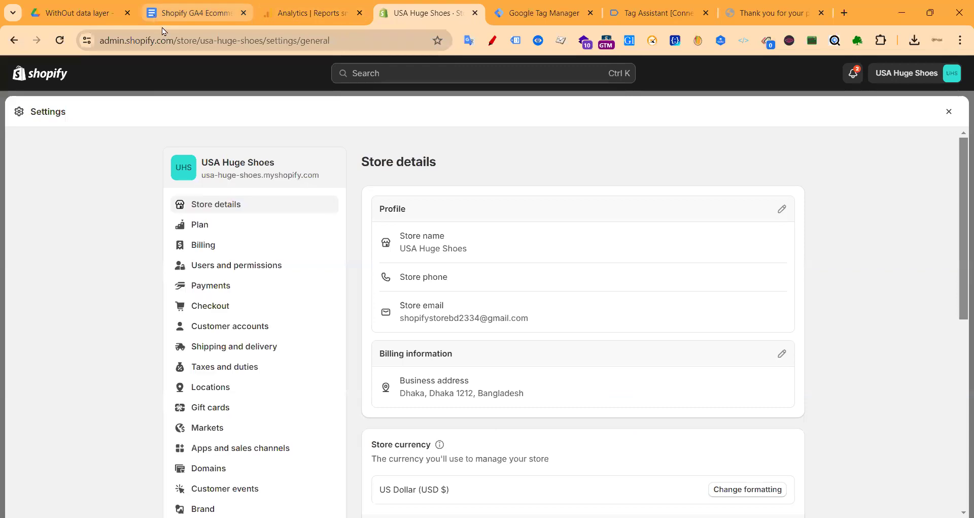
- Highlight the Step 2 'Settings > Checkout > Order processing > scripts' path in the tracking guide
left_click(173, 14)
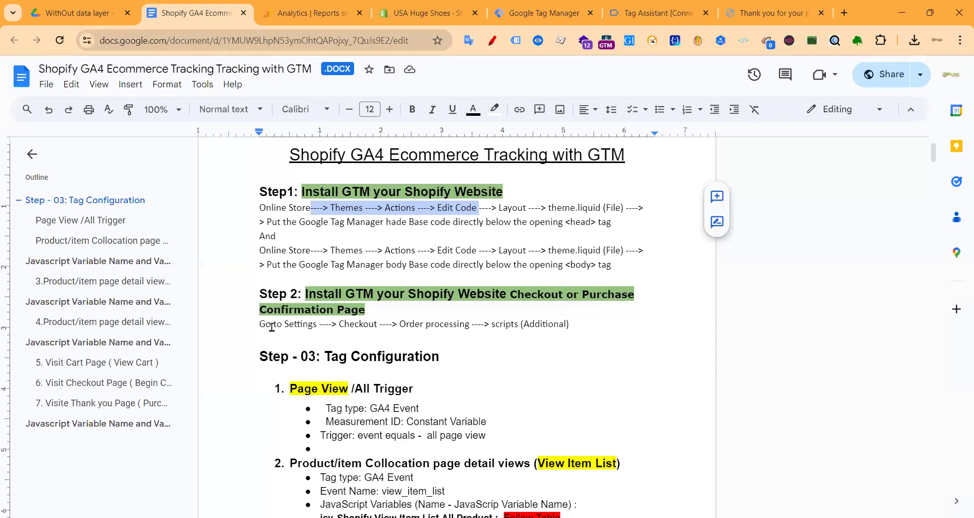
left_click_drag(272, 326, 552, 325)
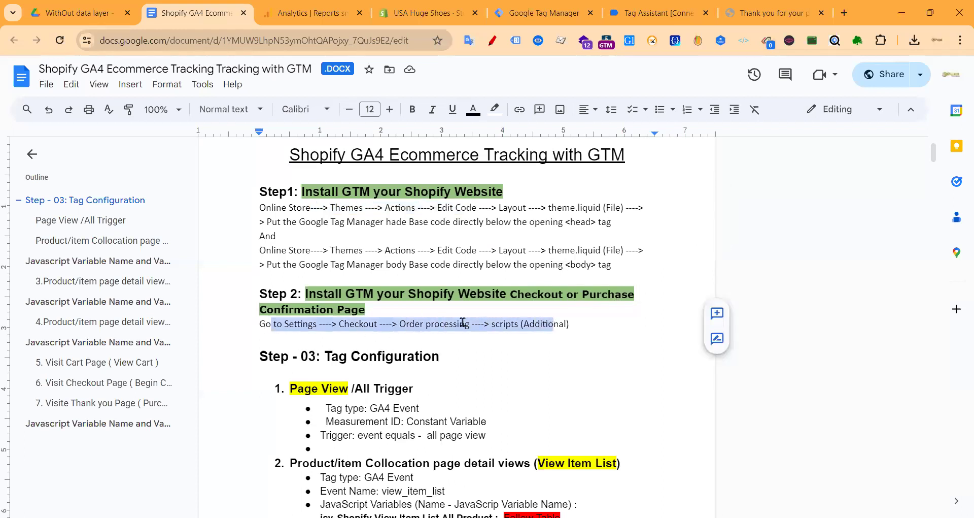
left_click(543, 12)
- Paste the copied GTM head snippet into Settings > Checkout Additional scripts and save
left_click(429, 13)
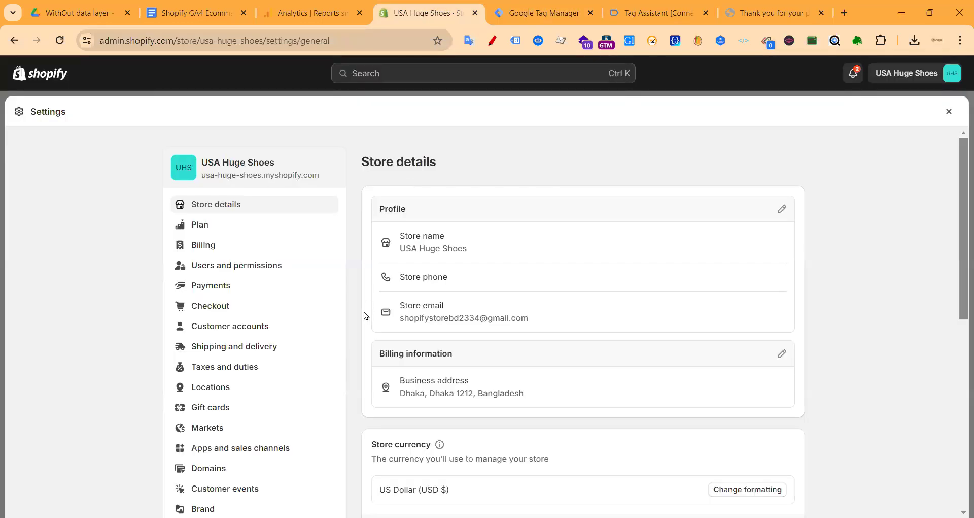
scroll(363, 304, "down", 4)
scroll(331, 274, "up", 2)
scroll(330, 275, "up", 4)
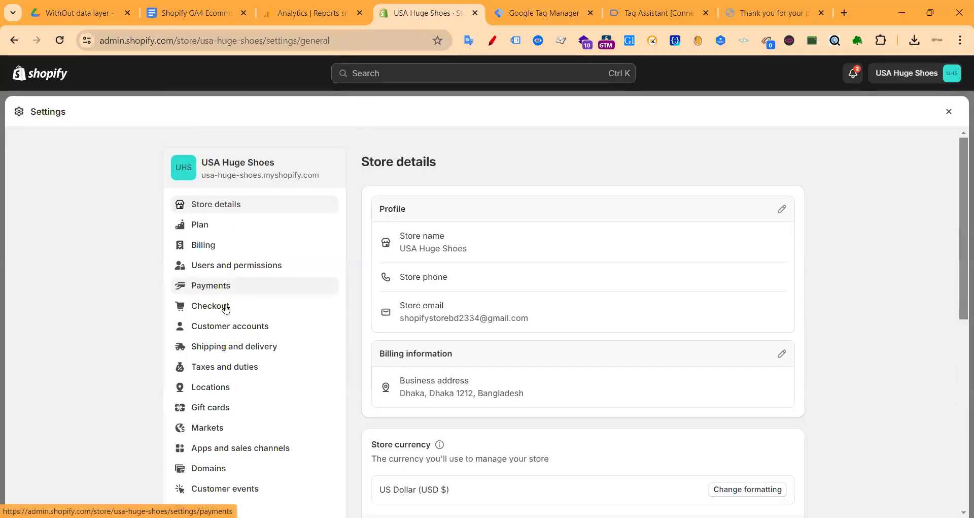
left_click(226, 307)
scroll(550, 293, "down", 15)
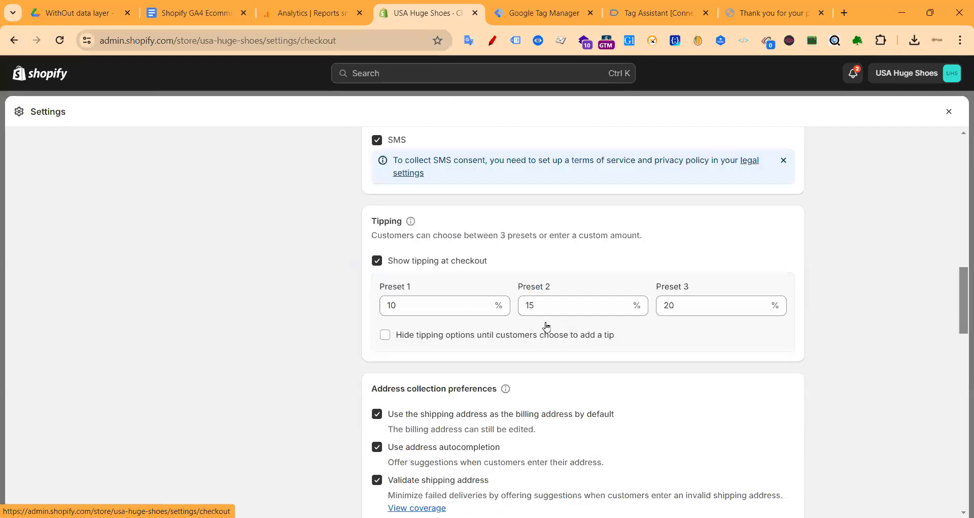
scroll(510, 332, "down", 8)
left_click(441, 248)
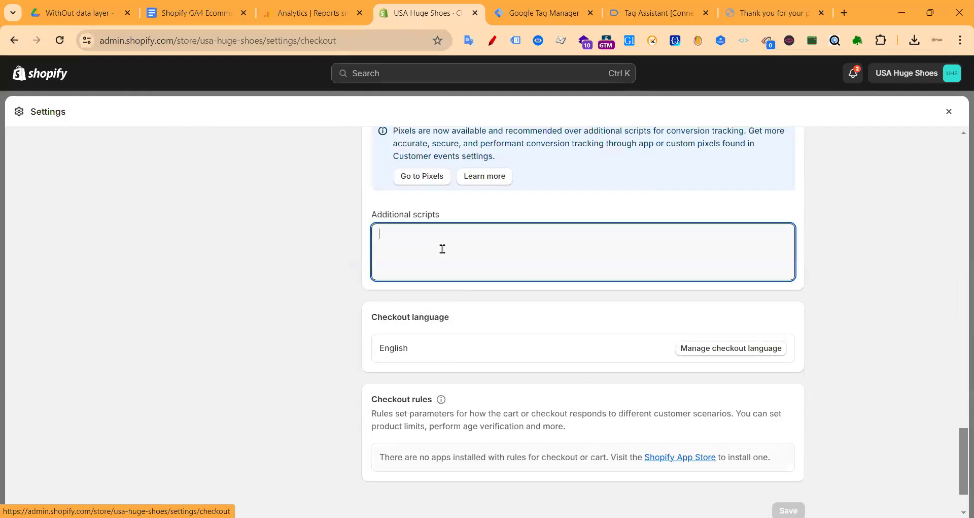
key("ctrl+v")
left_click(942, 111)
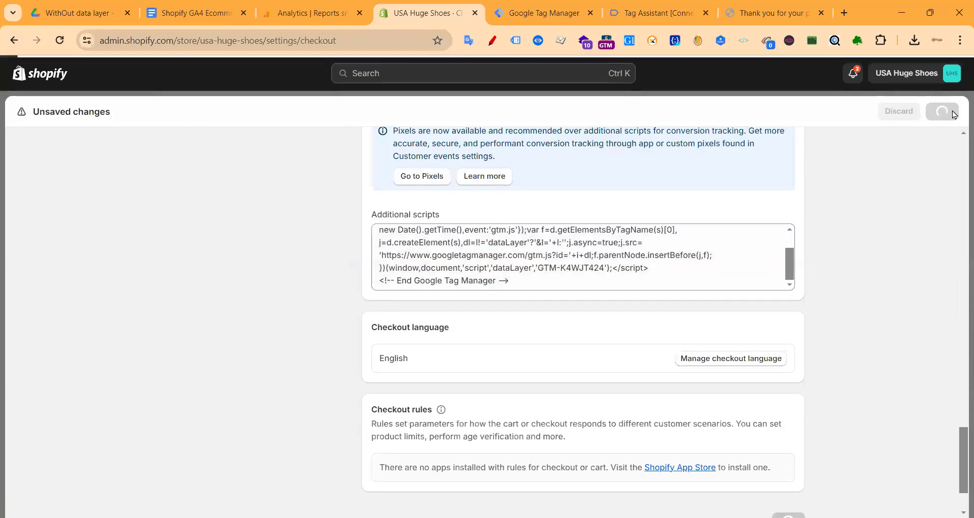
left_click(947, 112)
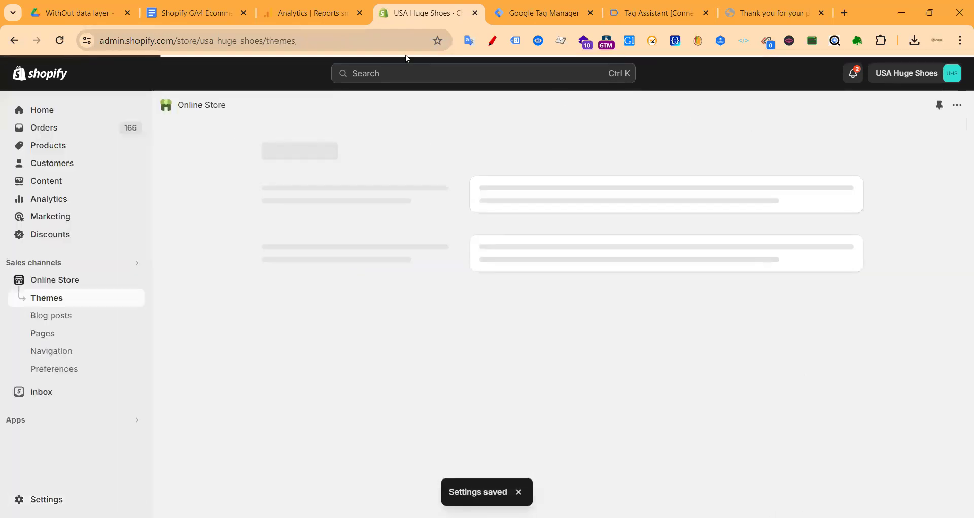
left_click(513, 13)
- Create and save an 'All Elements' trigger of type Click – All Elements firing on all clicks
left_click(715, 167)
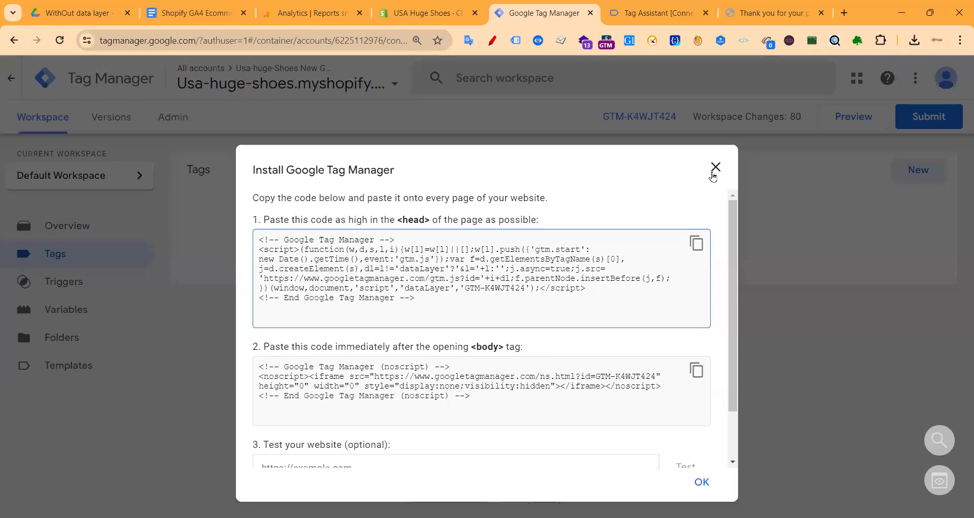
left_click(59, 284)
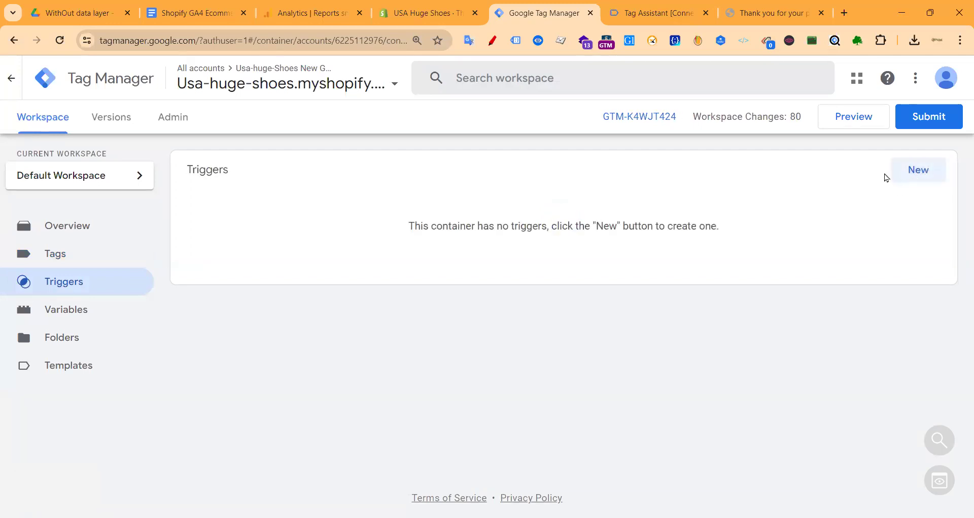
left_click(916, 172)
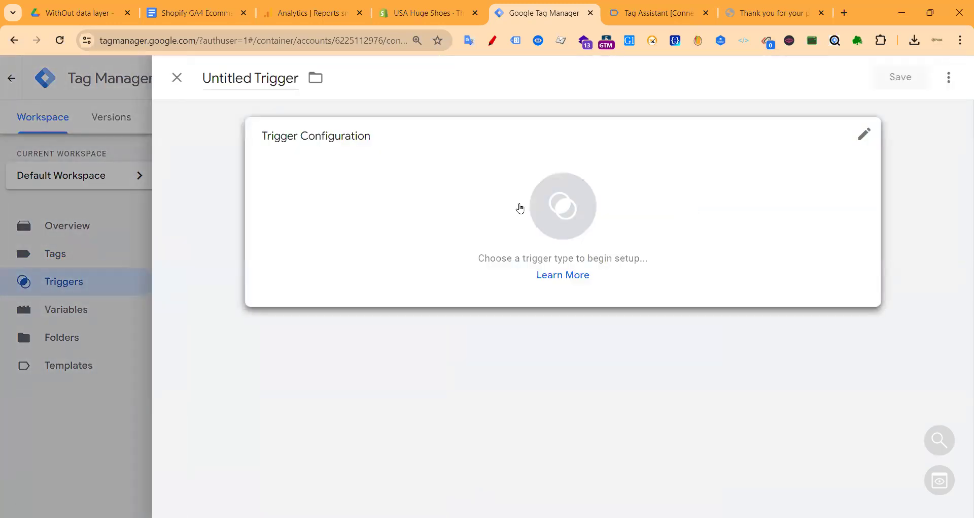
left_click(519, 209)
scroll(649, 205, "down", 3)
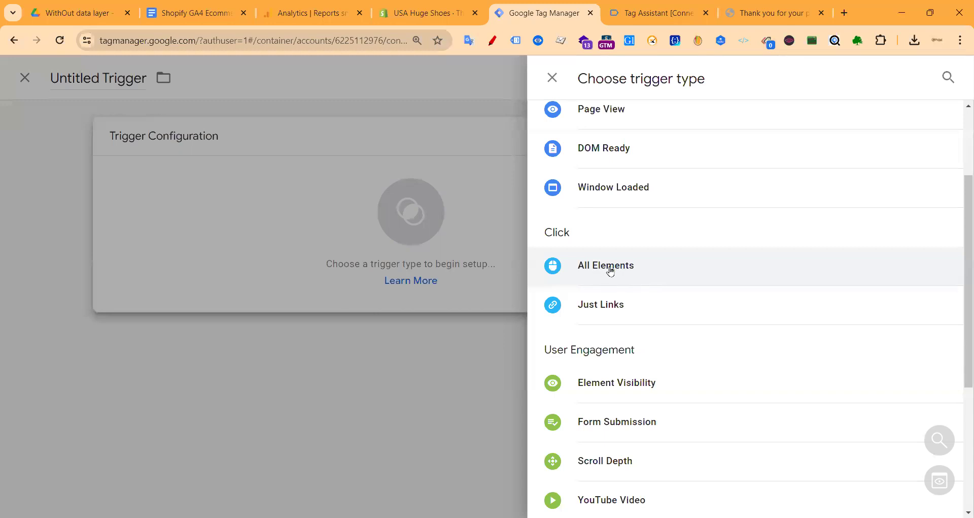
left_click(643, 268)
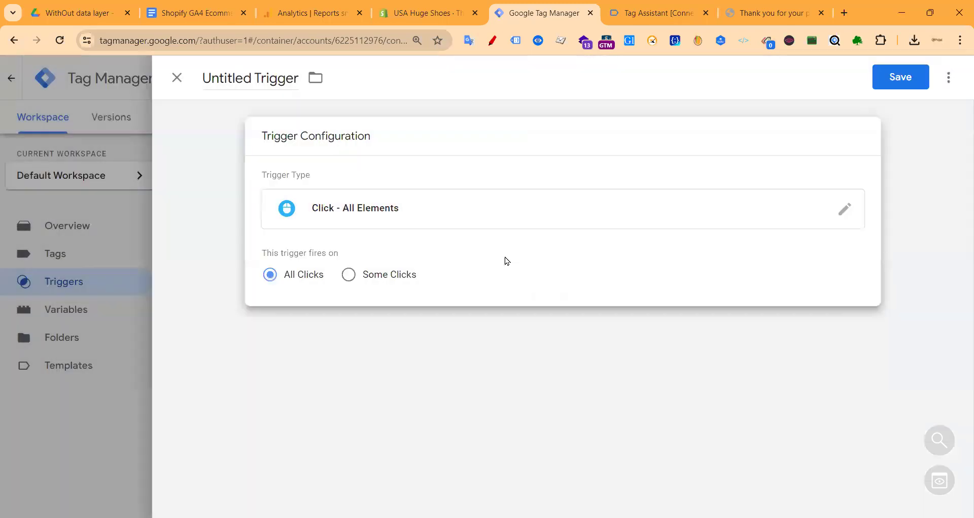
left_click(900, 76)
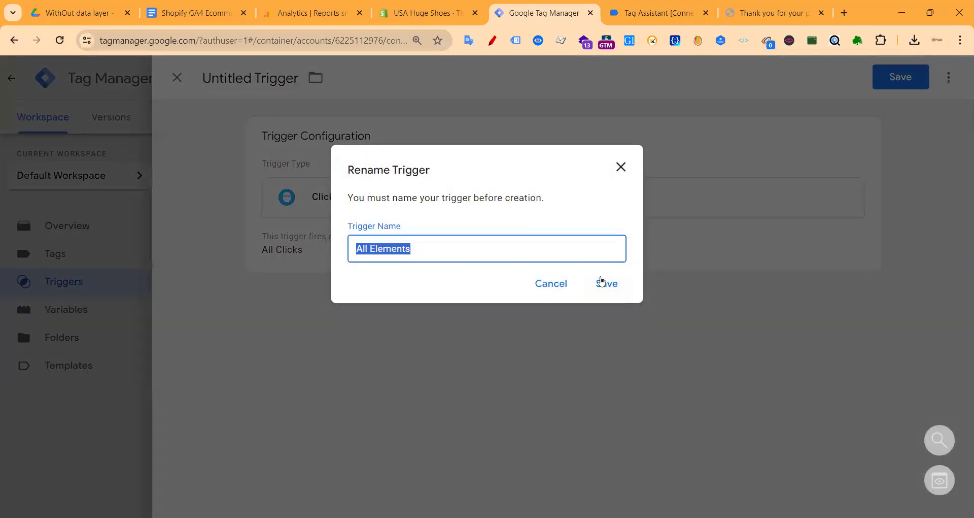
left_click(603, 282)
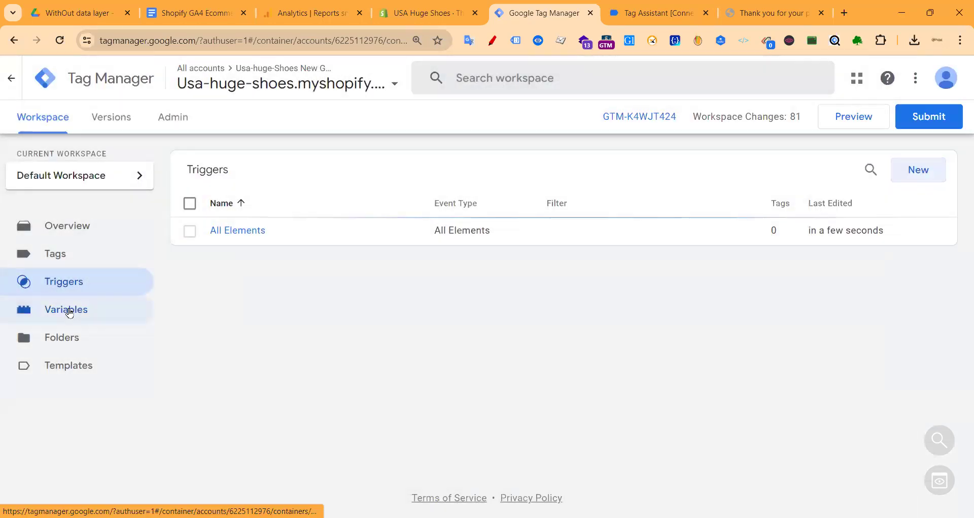
left_click(69, 311)
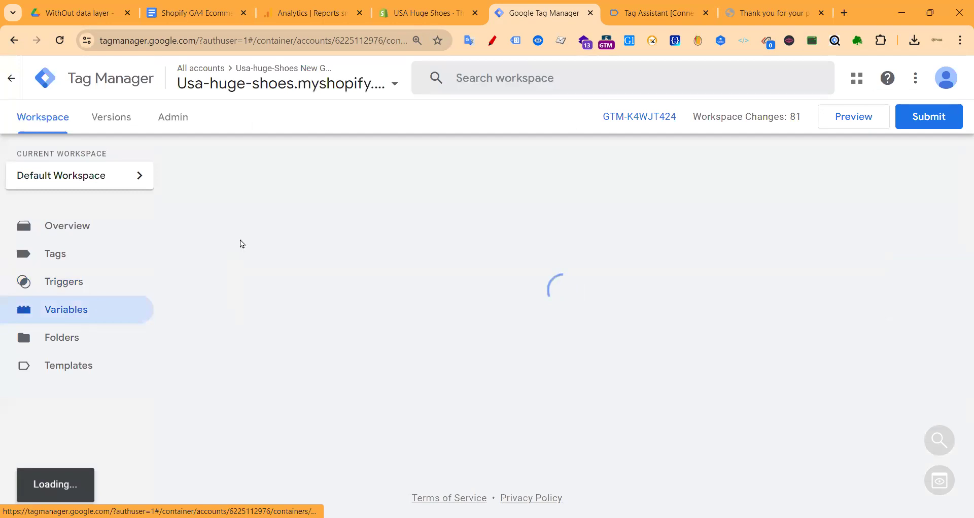
- Enable the Utilities and Errors built-ins, from Event and Container ID through Error Line and Debug Mode
scroll(221, 353, "down", 1)
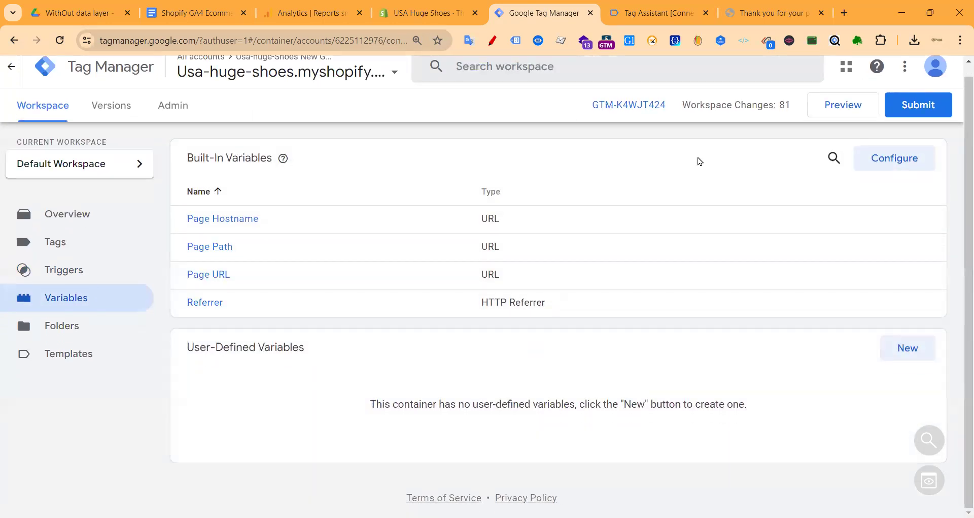
left_click(897, 159)
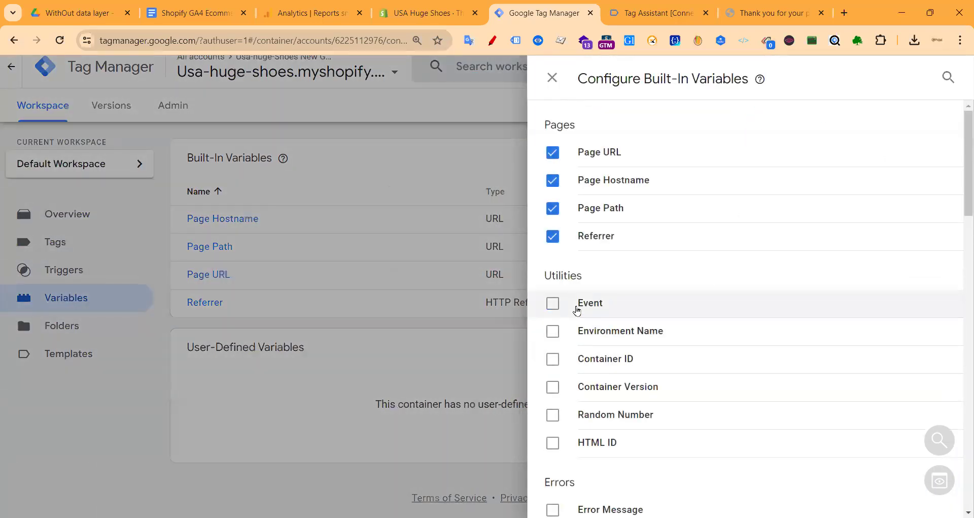
left_click(574, 306)
left_click(567, 334)
left_click(567, 362)
left_click(563, 388)
scroll(629, 341, "down", 5)
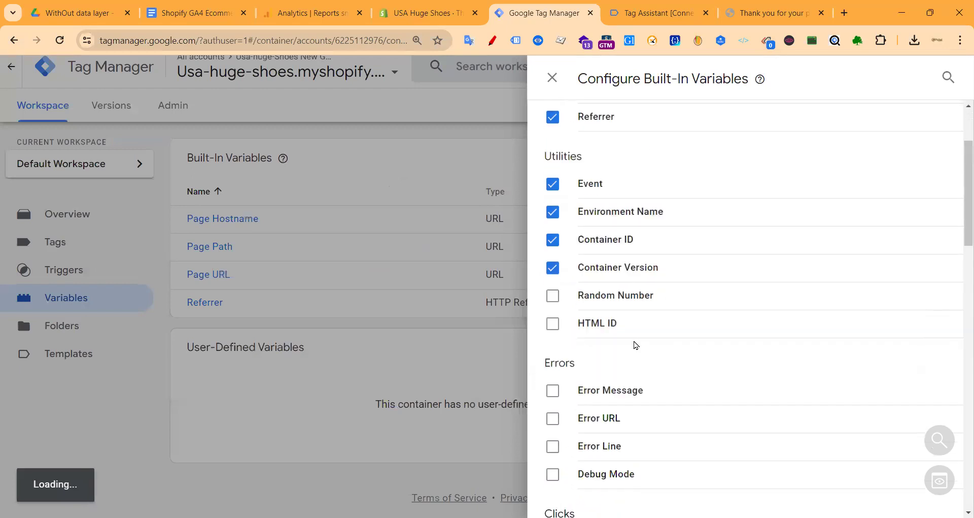
left_click(555, 161)
left_click(587, 201)
left_click(587, 256)
left_click(562, 286)
left_click(571, 313)
left_click(589, 341)
- Enable the Click variables: Click Element, Classes, Target, ID, URL and Text
left_click(590, 407)
scroll(590, 386, "down", 4)
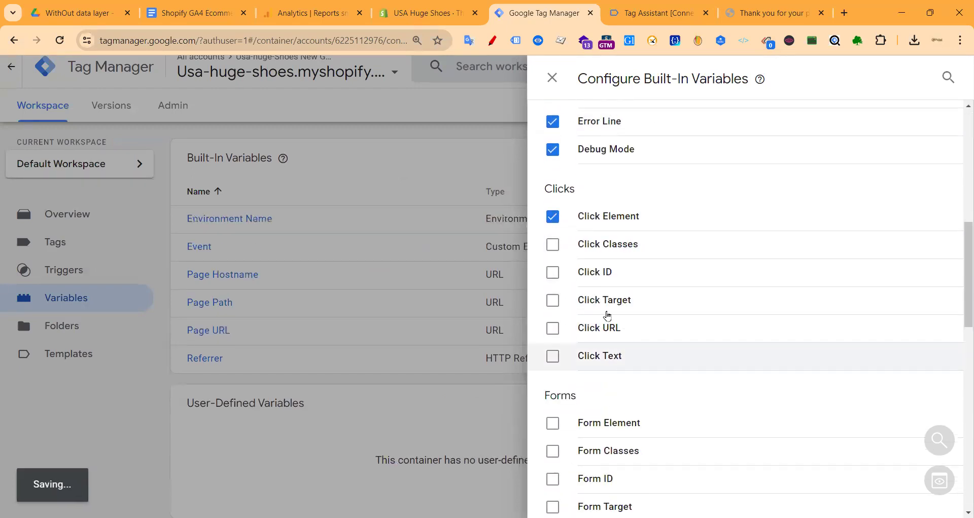
left_click(590, 245)
left_click(589, 295)
left_click(577, 270)
left_click(575, 329)
left_click(576, 356)
- Enable the Form variables: Form Classes, Element, ID, Target, URL and Text
left_click(598, 447)
left_click(595, 423)
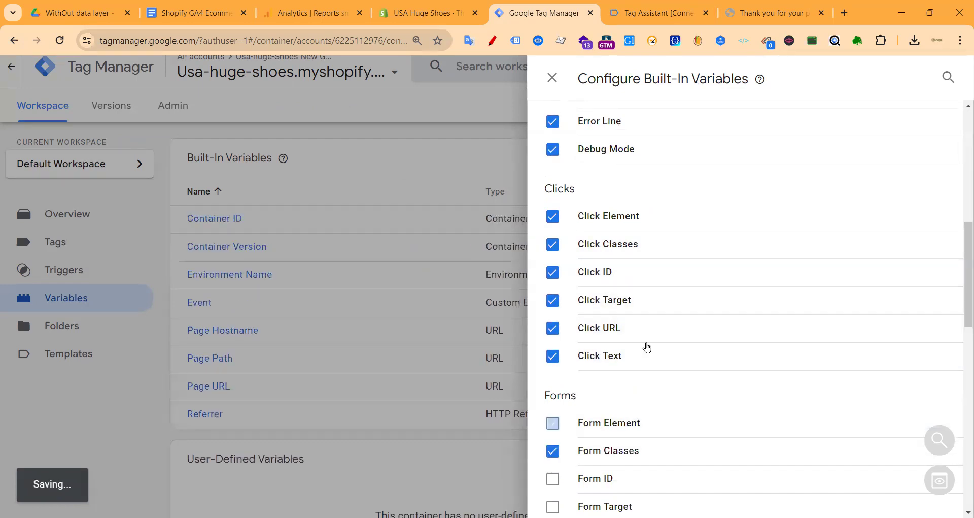
scroll(589, 244, "down", 6)
left_click(588, 161)
left_click(586, 201)
left_click(585, 218)
left_click(582, 245)
- Enable the History variables: New/Old History Fragment, New/Old History State and History Source
left_click(587, 310)
left_click(587, 337)
left_click(591, 368)
left_click(591, 395)
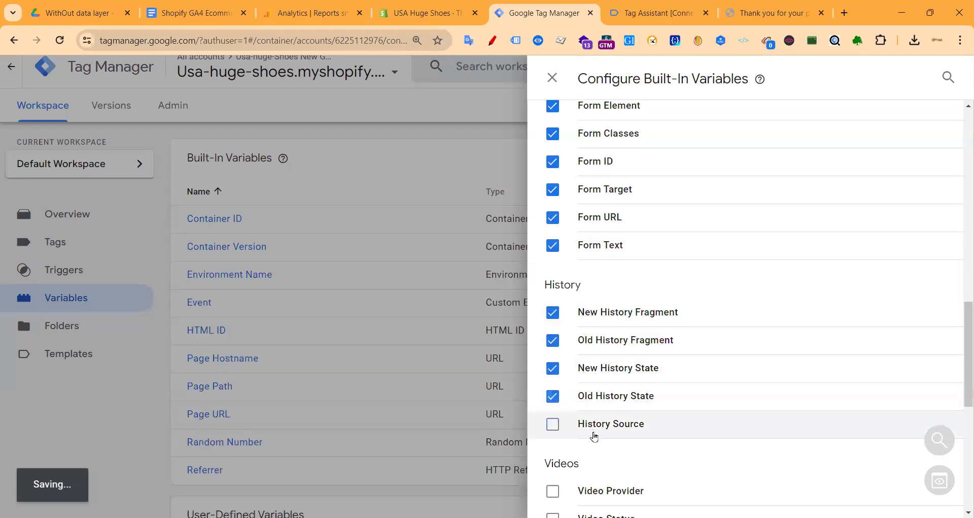
left_click(592, 425)
scroll(648, 374, "down", 7)
- Enable the Video variables: Provider, Status, URL, Title, Duration, Current Time and Percent
left_click(591, 109)
left_click(593, 138)
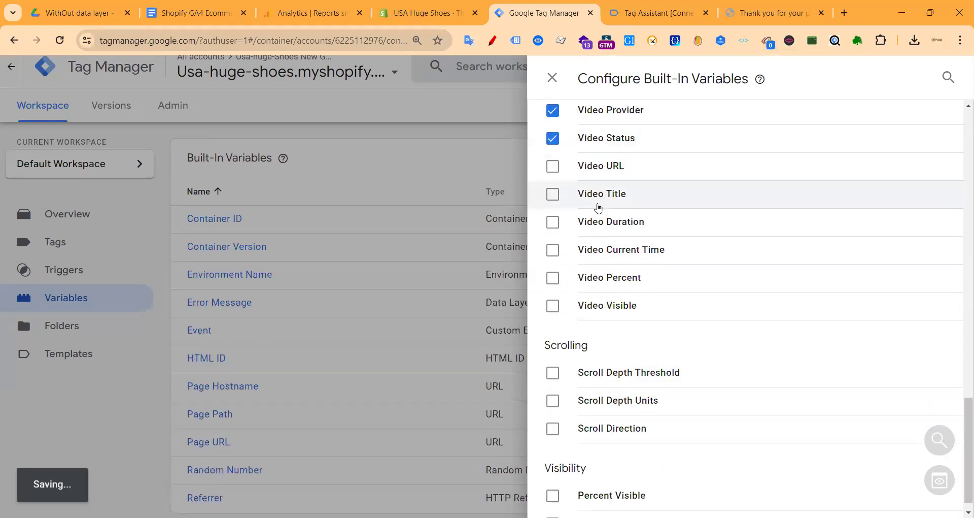
scroll(599, 214, "up", 3)
left_click(607, 297)
left_click(609, 328)
left_click(606, 355)
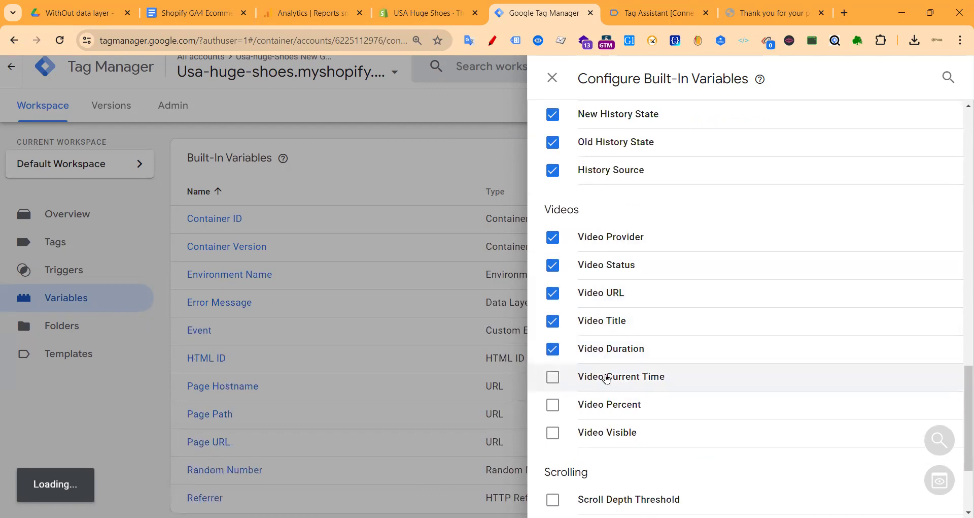
left_click(604, 380)
left_click(602, 406)
scroll(612, 366, "down", 1)
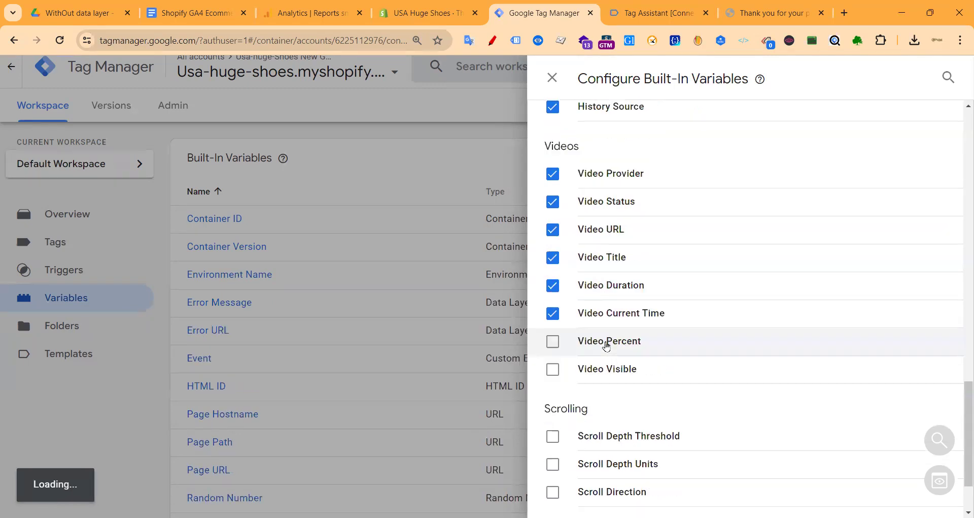
left_click(609, 341)
- Enable Video Visible, Scroll Depth Threshold/Units, Scroll Direction, Percent Visible and On-Screen Duration
left_click(609, 370)
left_click(609, 441)
left_click(617, 463)
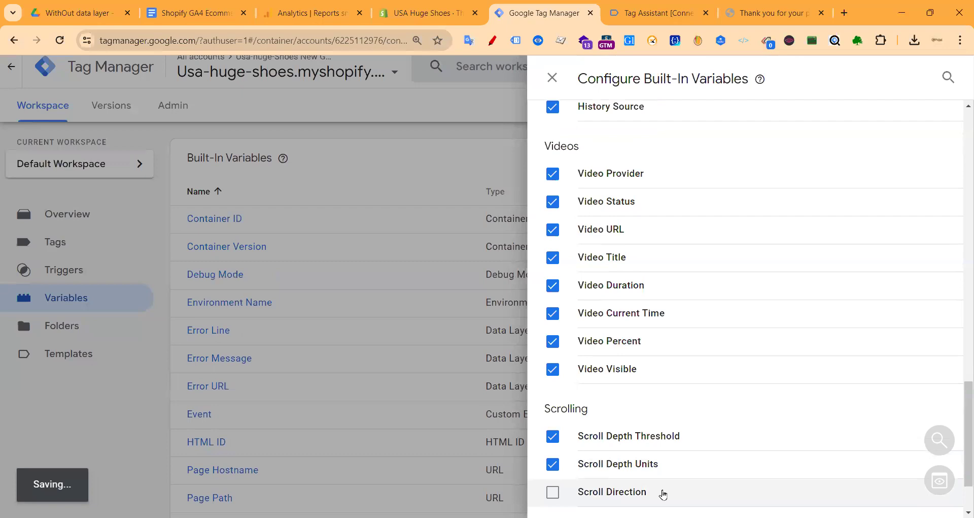
left_click(661, 492)
scroll(735, 446, "down", 1)
left_click(673, 471)
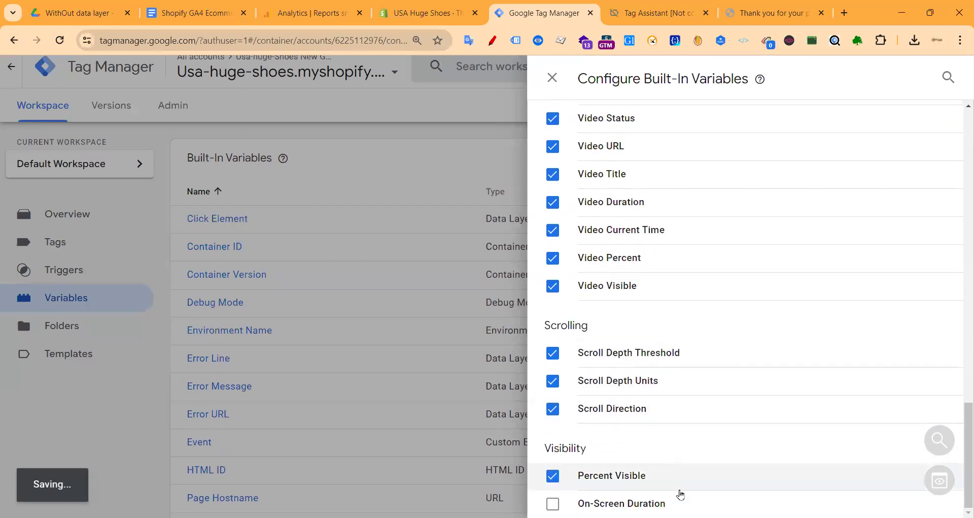
left_click(622, 503)
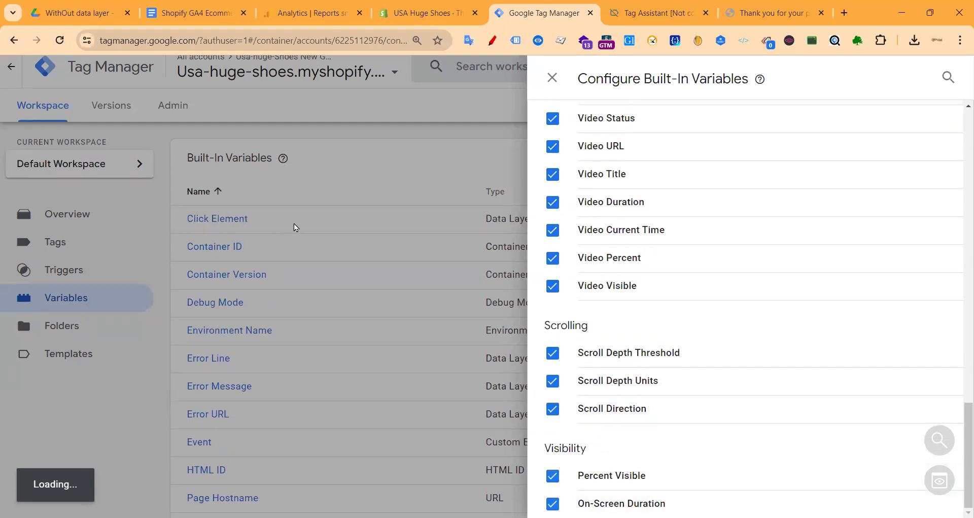
- Close the built-in variables panel and check the Tag Assistant session before returning
left_click(553, 84)
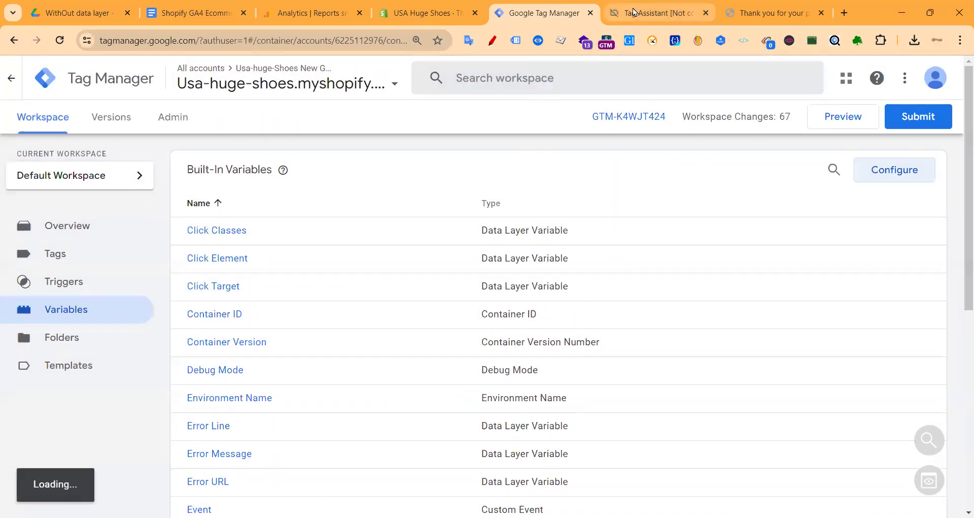
left_click(657, 13)
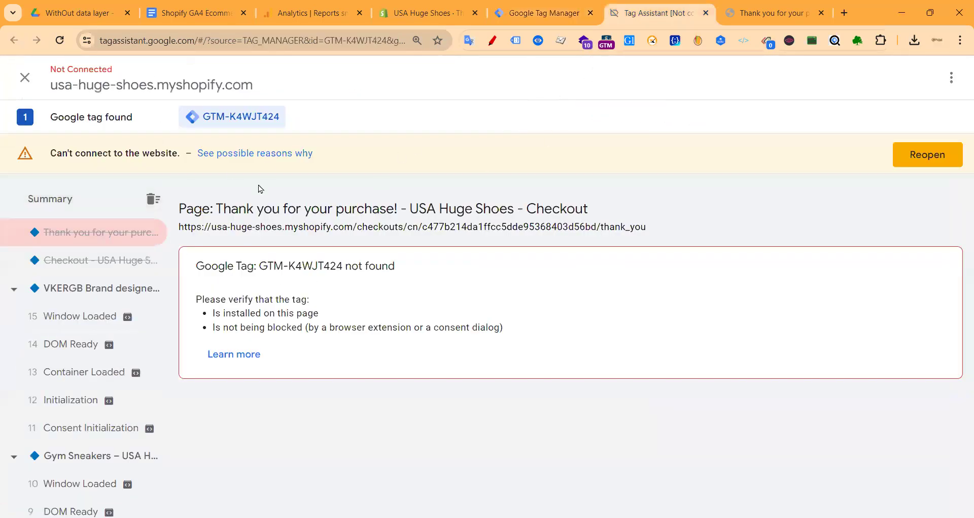
left_click(548, 11)
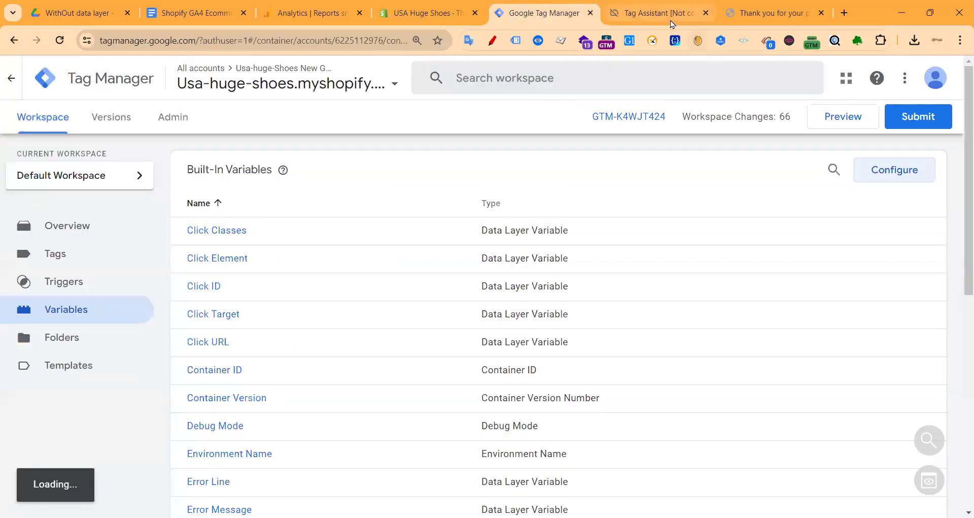
- Start a preview session for usa-huge-shoes.myshopify.com, then bring up the Shopify GA4 tracking guide
left_click(667, 17)
left_click(556, 12)
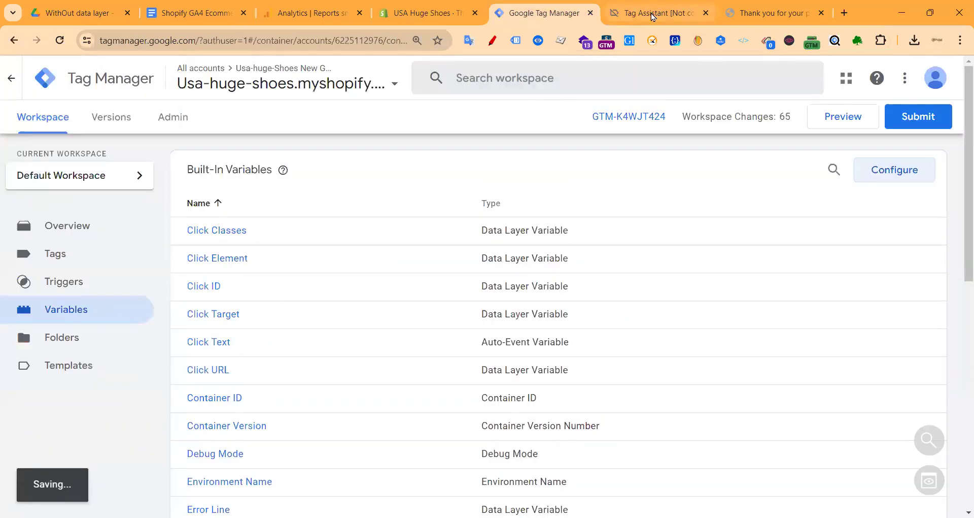
left_click(847, 120)
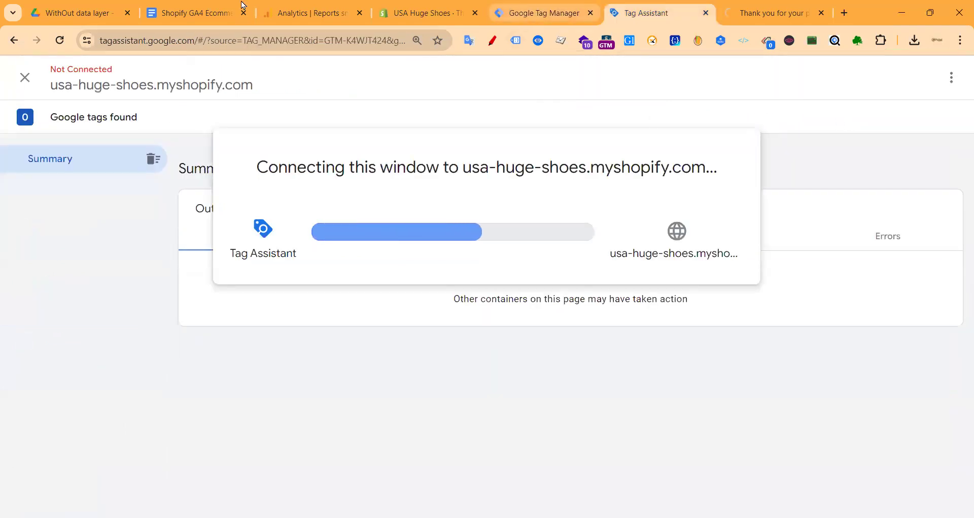
left_click(202, 6)
- Highlight the Step 03 heading and the Page View tag type and measurement notes
scroll(224, 287, "down", 7)
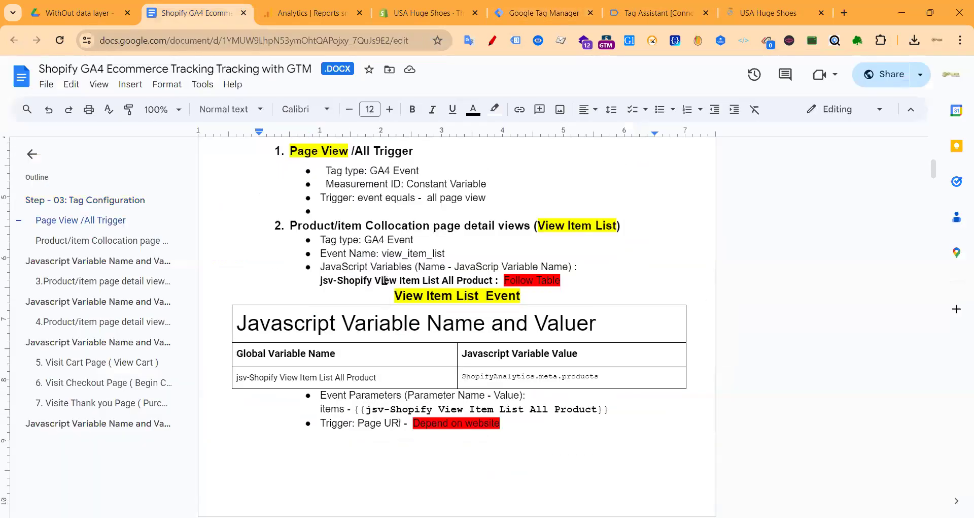
scroll(224, 287, "up", 5)
scroll(223, 288, "up", 4)
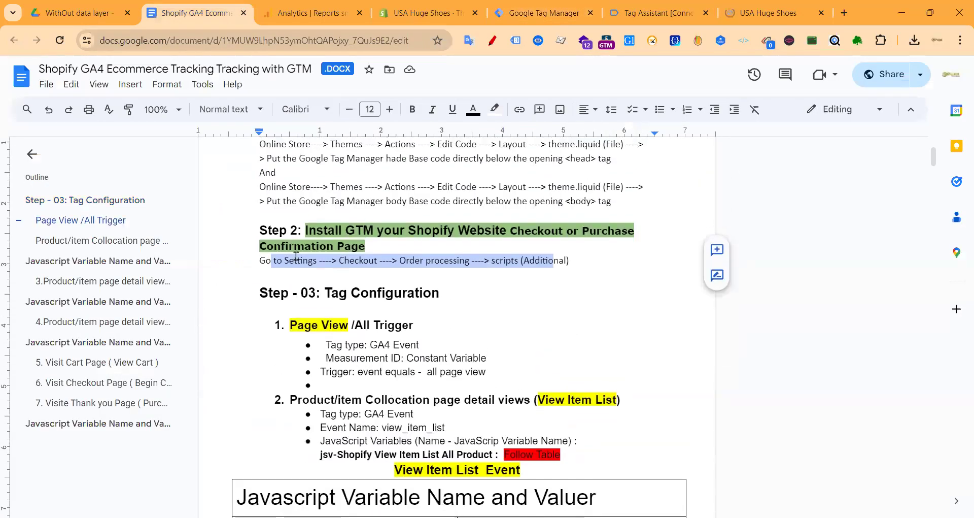
scroll(312, 296, "down", 4)
left_click_drag(298, 229, 432, 231)
left_click_drag(271, 262, 498, 294)
left_click(536, 291)
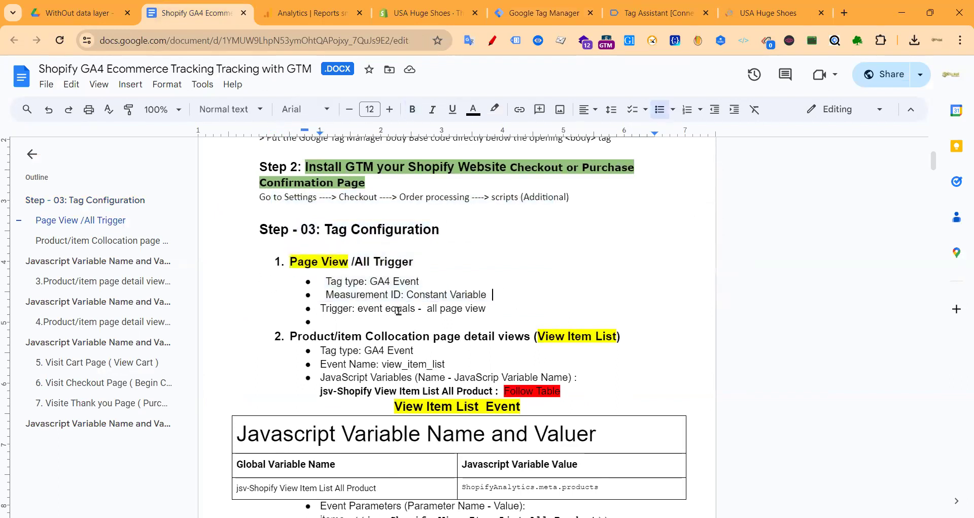
left_click_drag(288, 257, 538, 298)
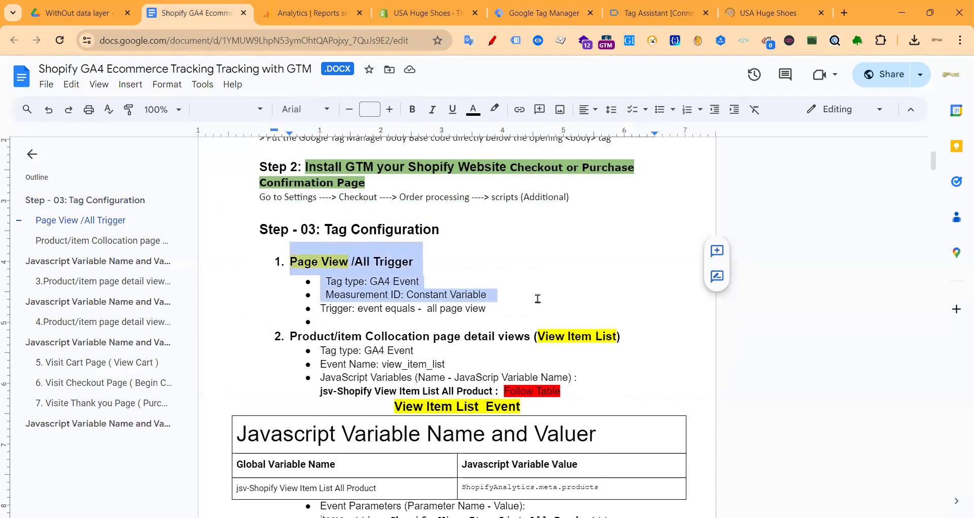
- Review the Page View /All notes: GA4 Event tag type, Measurement ID constant variable, all page view trigger
scroll(517, 289, "down", 3)
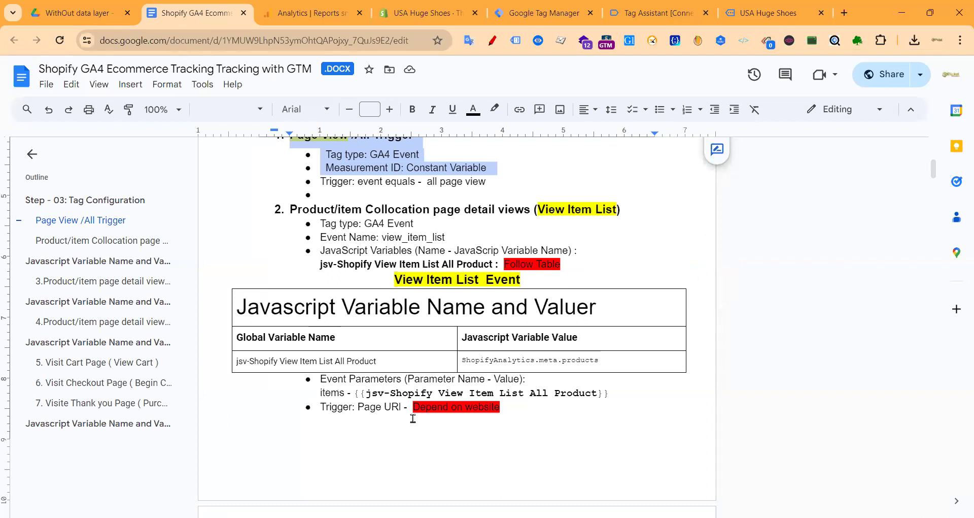
scroll(570, 391, "up", 2)
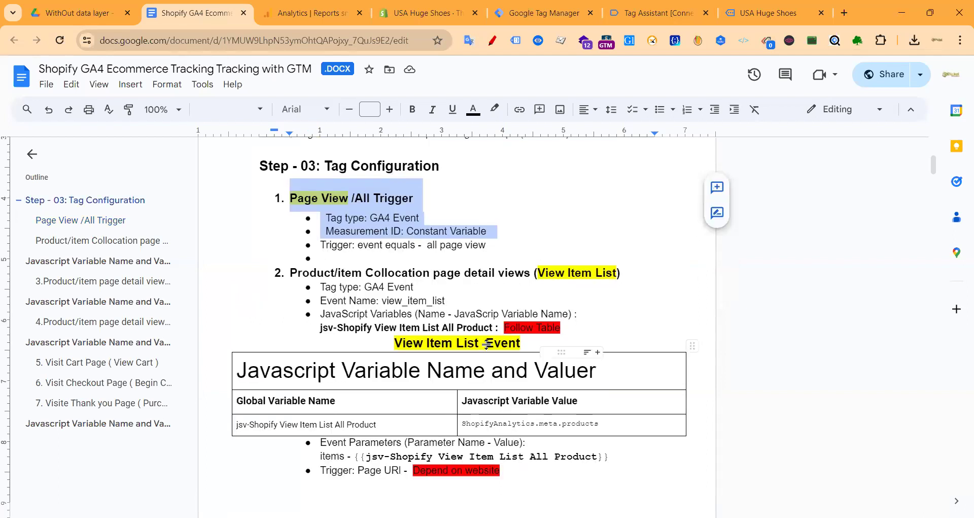
scroll(518, 470, "down", 5)
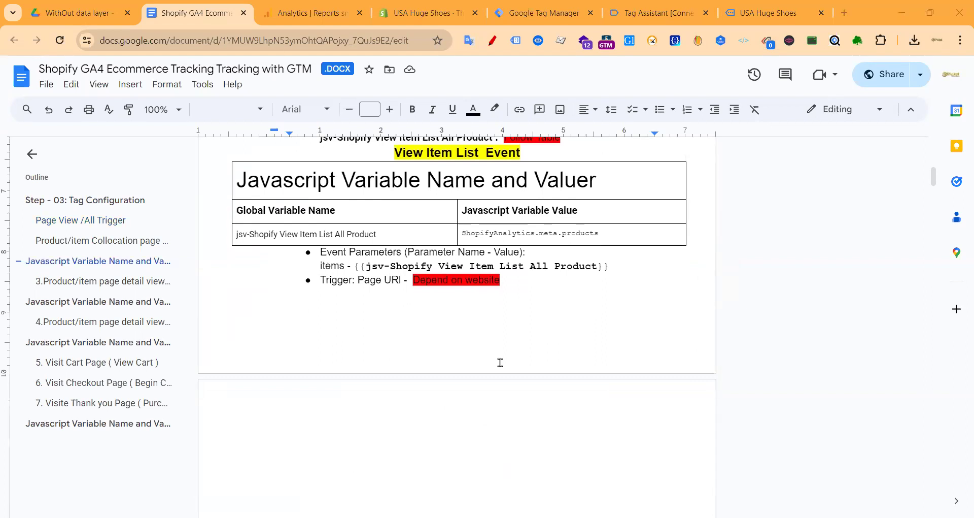
scroll(500, 363, "up", 4)
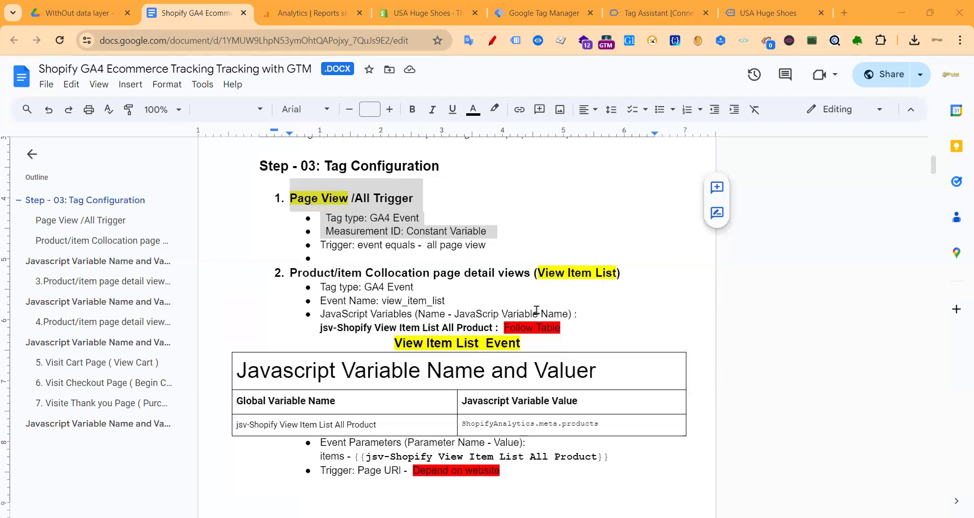
scroll(536, 310, "down", 3)
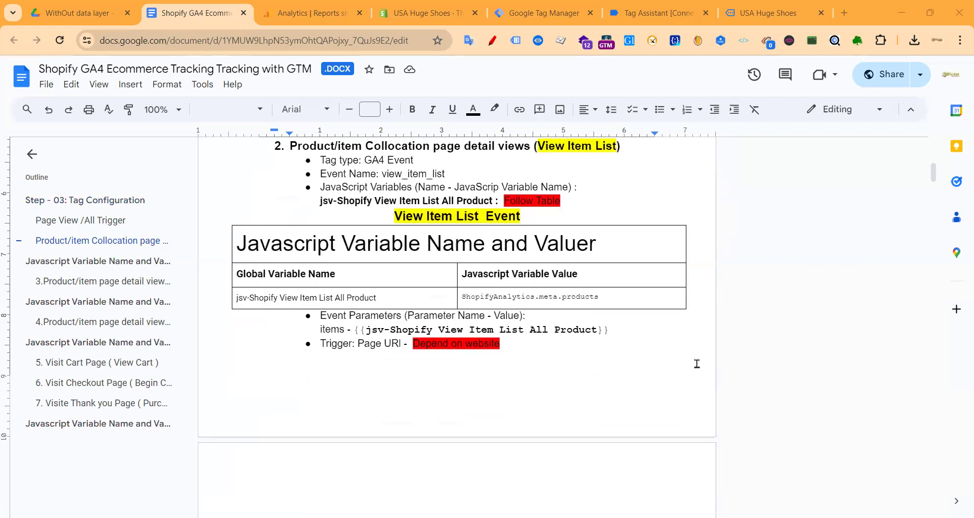
scroll(598, 281, "up", 4)
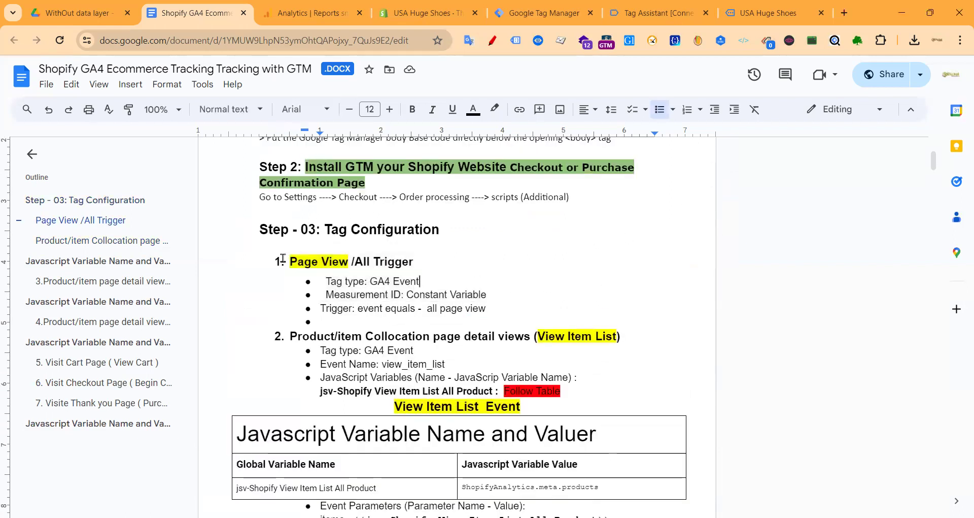
scroll(249, 304, "down", 4)
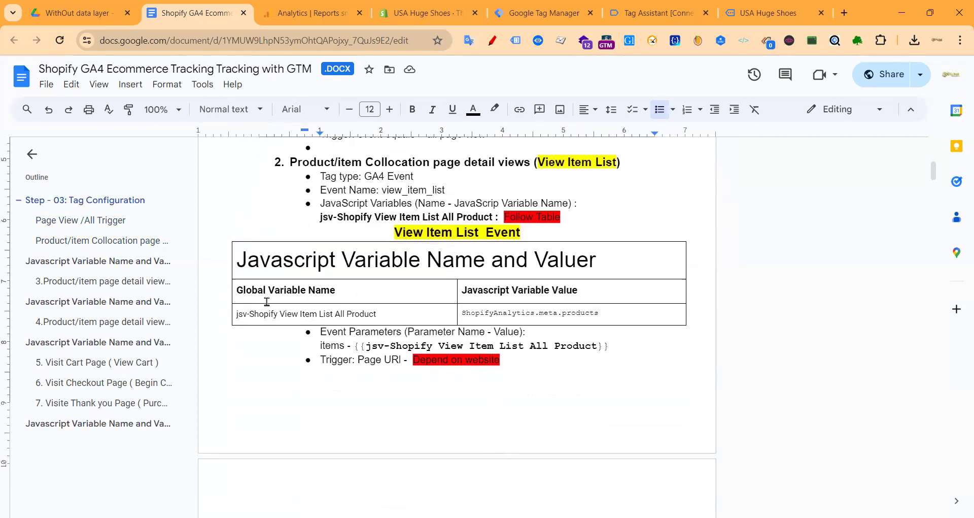
scroll(195, 272, "up", 3)
scroll(322, 366, "down", 3)
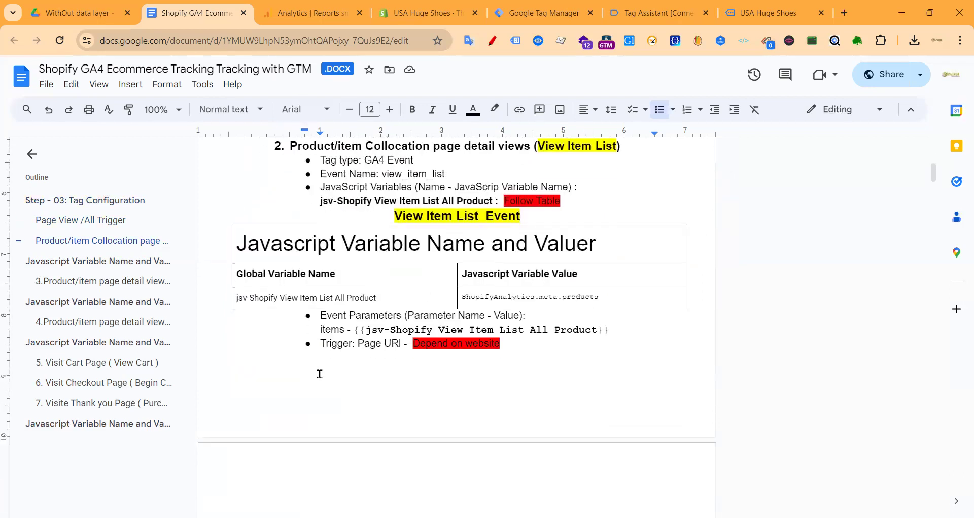
scroll(399, 332, "up", 5)
left_click(435, 301)
scroll(386, 314, "down", 1)
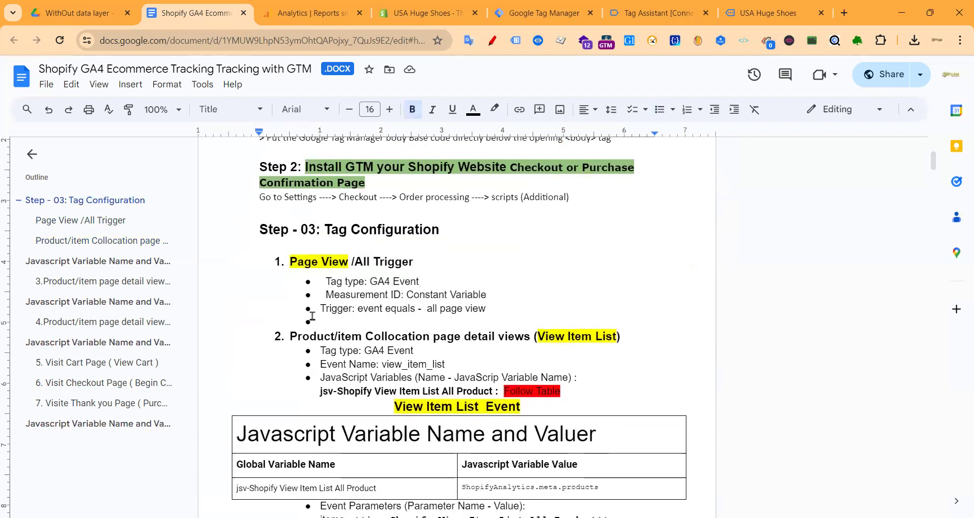
left_click_drag(288, 262, 373, 261)
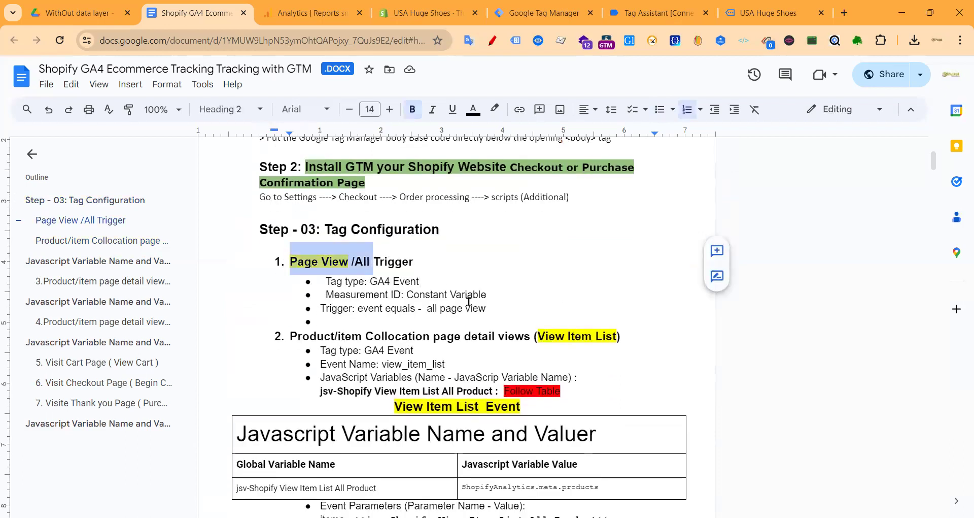
left_click(416, 309)
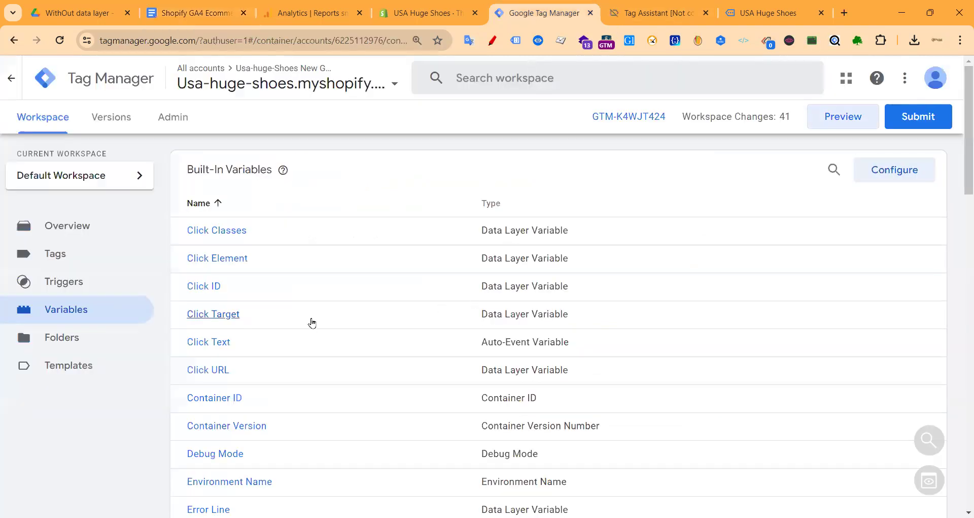
- Glance at the container's tags list, then return to the Variables list
scroll(109, 266, "down", 4)
scroll(127, 252, "up", 4)
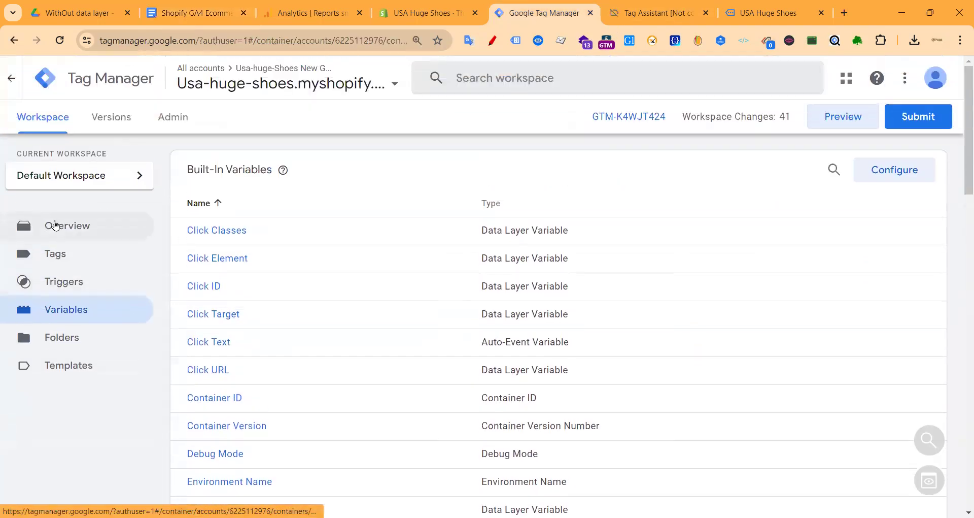
left_click(57, 253)
left_click(76, 318)
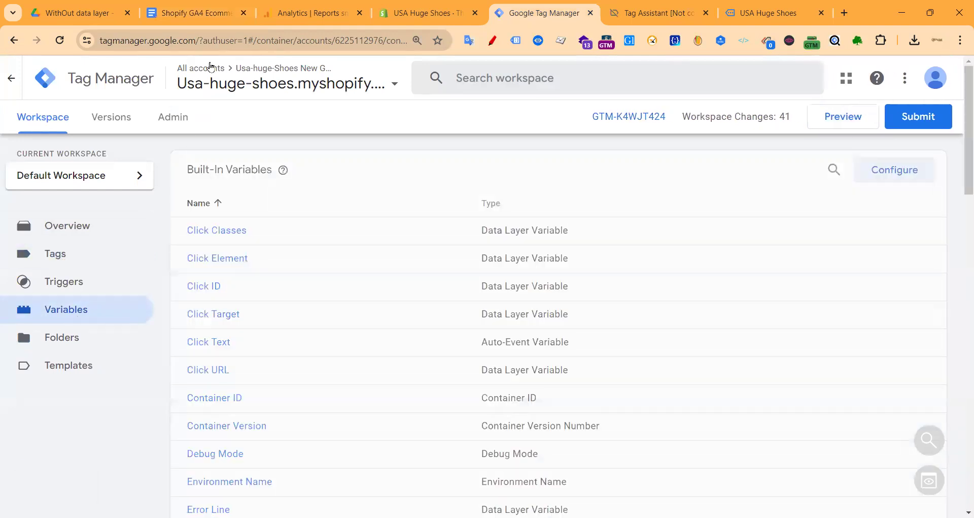
- Copy the Dev-digitalsoldier30 web stream's Measurement ID from Google Analytics data streams
left_click(309, 12)
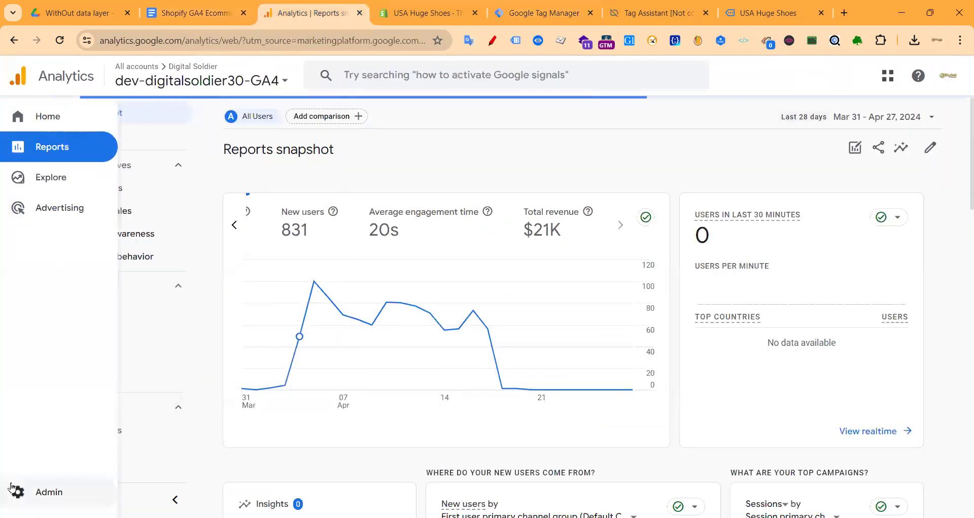
mouse_move(18, 492)
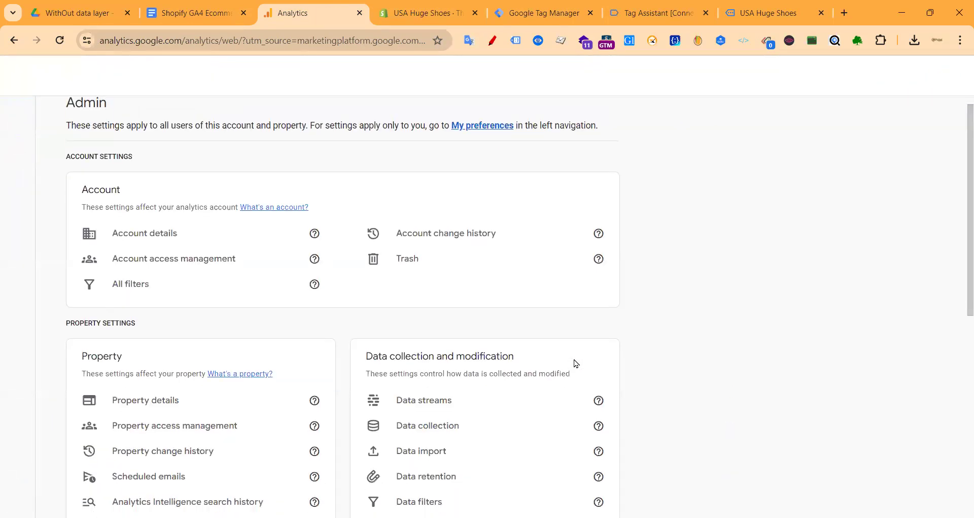
scroll(452, 345, "down", 4)
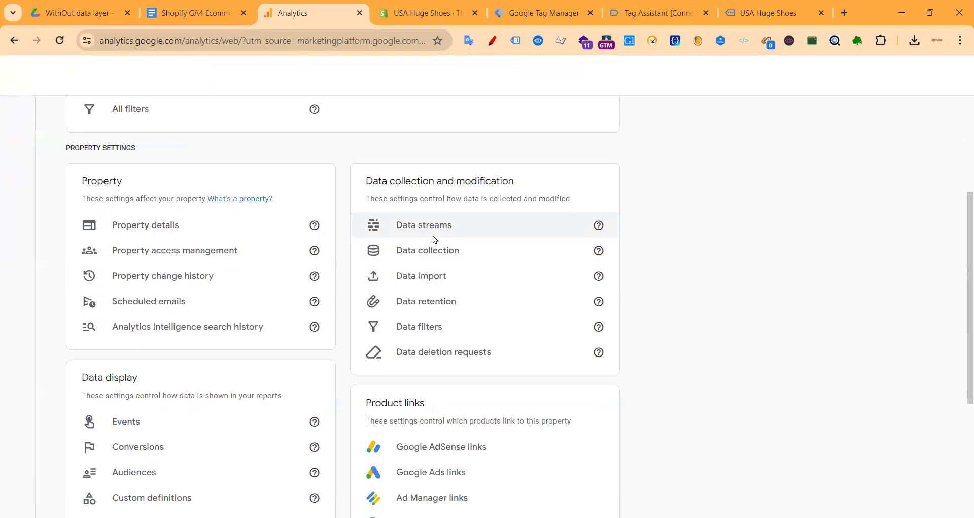
left_click(464, 228)
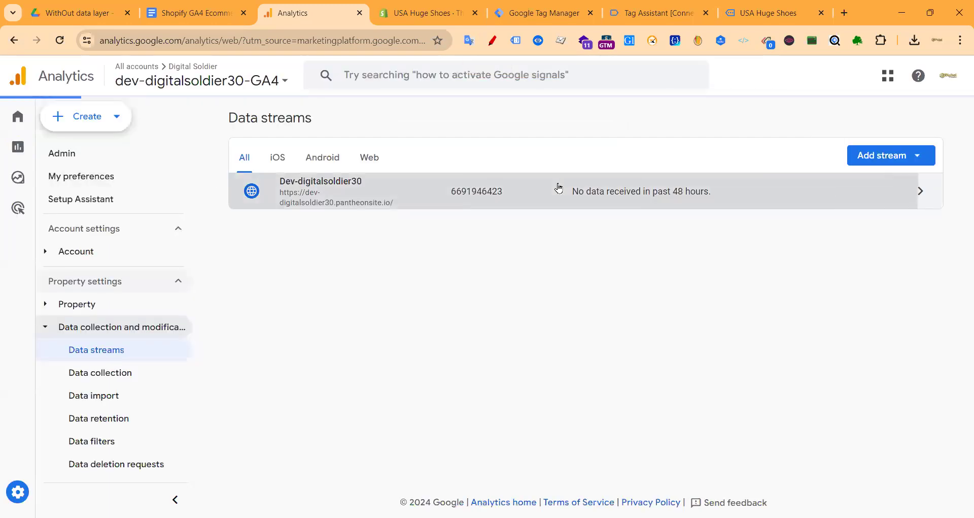
left_click(668, 198)
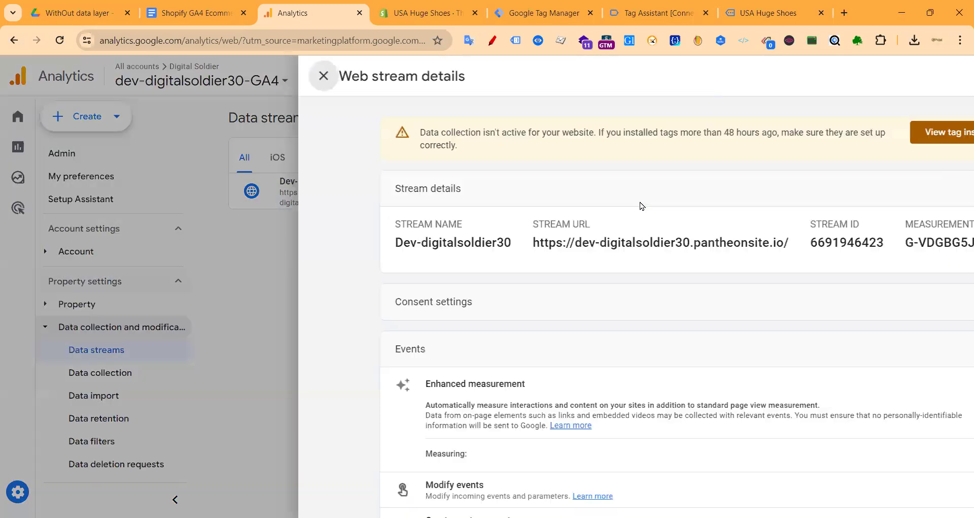
left_click(852, 242)
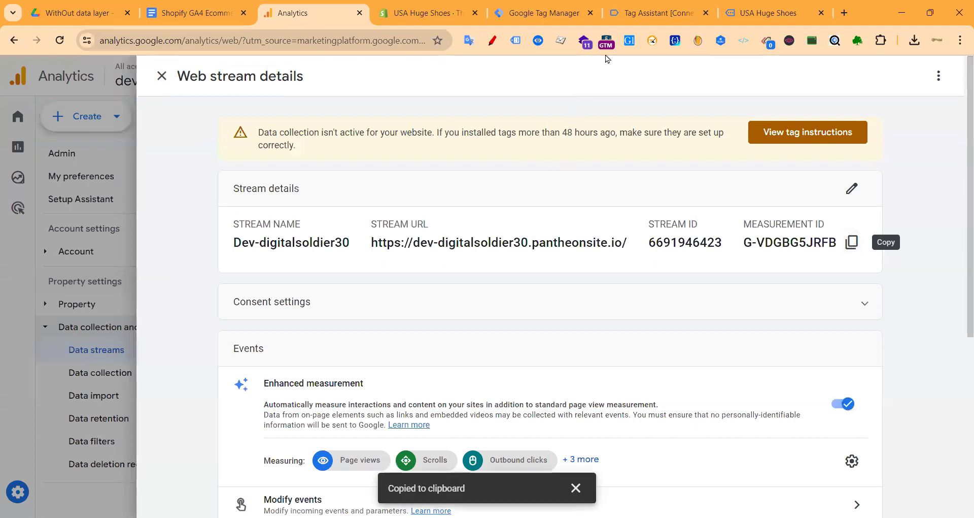
left_click(538, 13)
scroll(261, 398, "down", 6)
- Create a Constant variable holding the pasted measurement ID, enter 'GA' as its title, and save
scroll(261, 399, "down", 15)
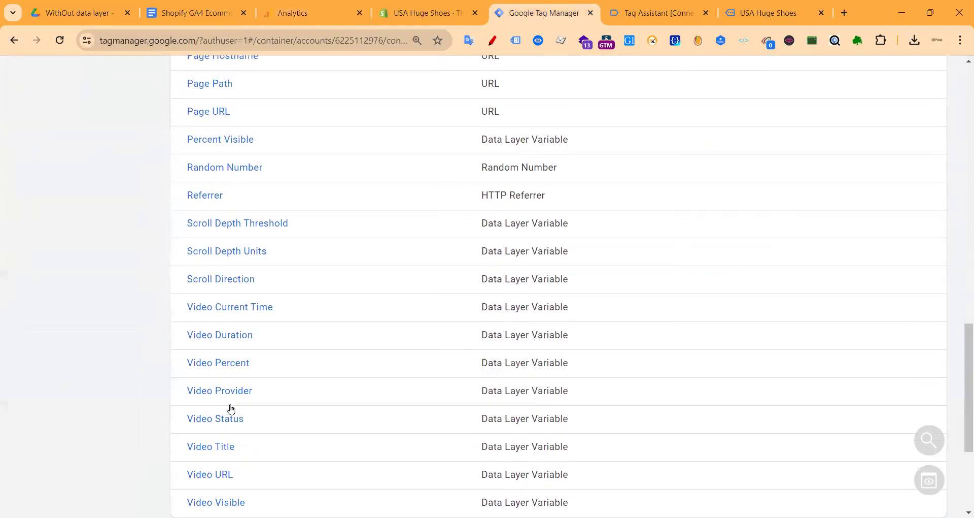
left_click(908, 354)
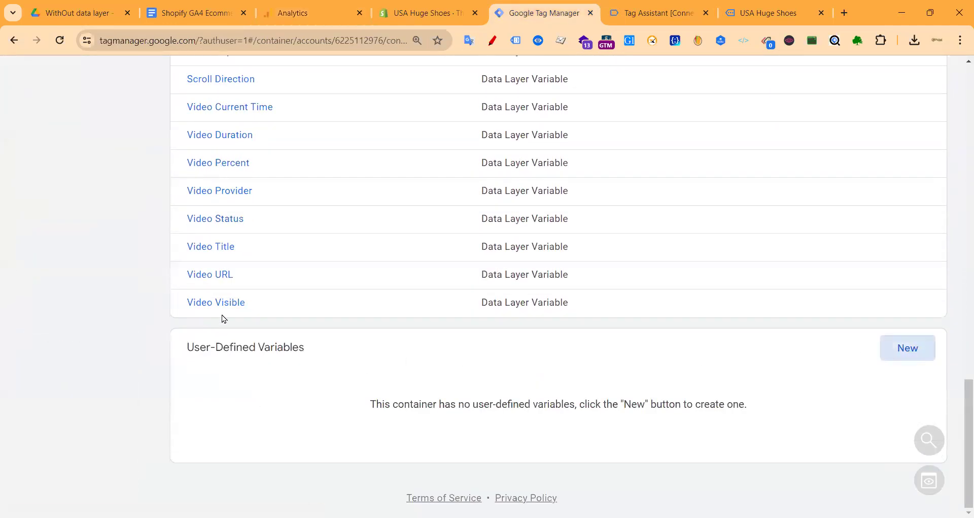
left_click(541, 219)
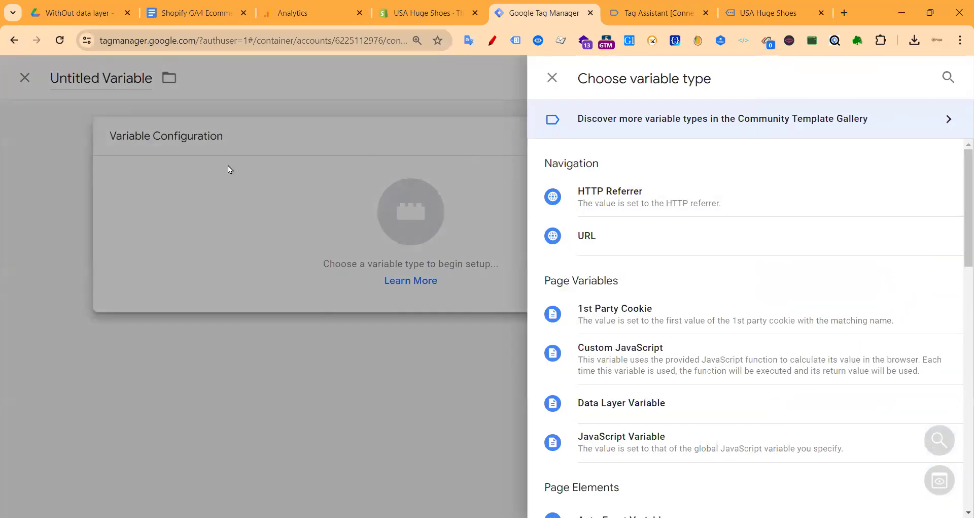
scroll(635, 250, "down", 7)
scroll(640, 254, "down", 2)
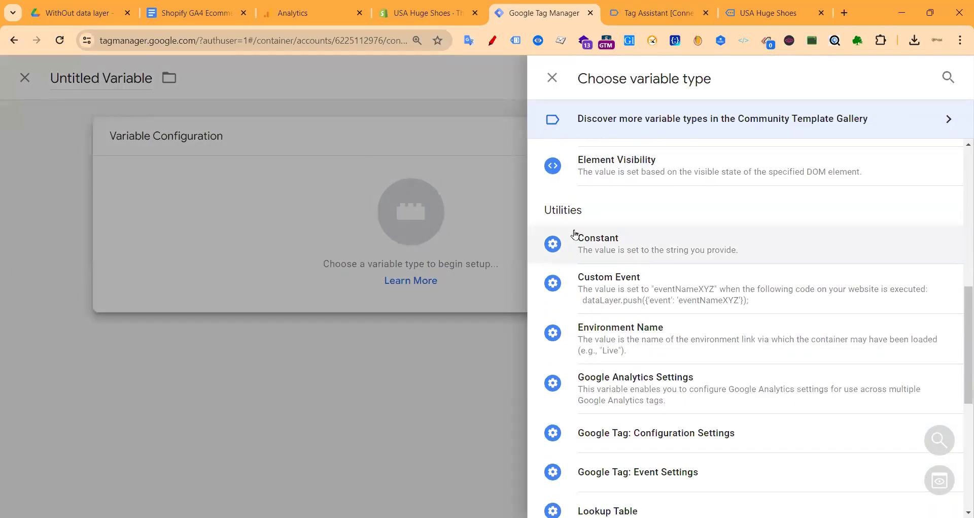
left_click(638, 247)
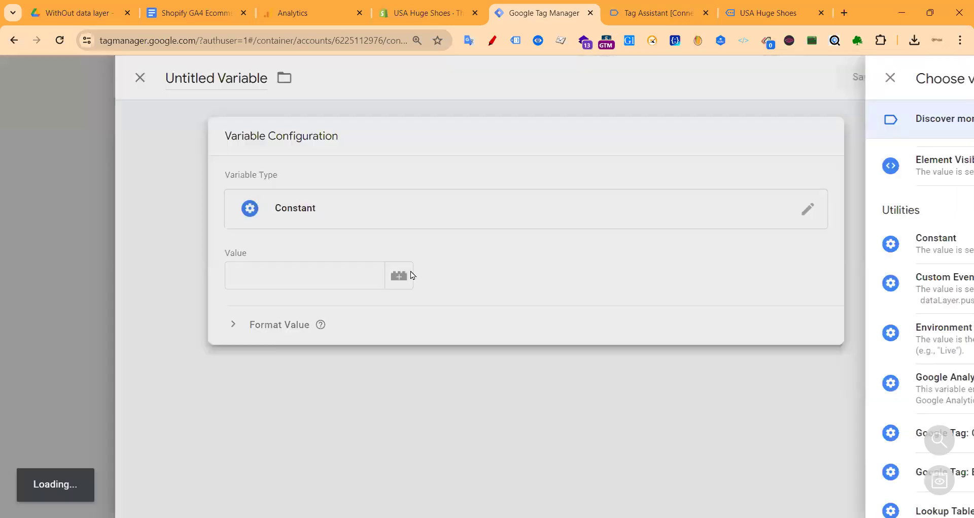
left_click(387, 272)
key("ctrl+v")
left_click(256, 85)
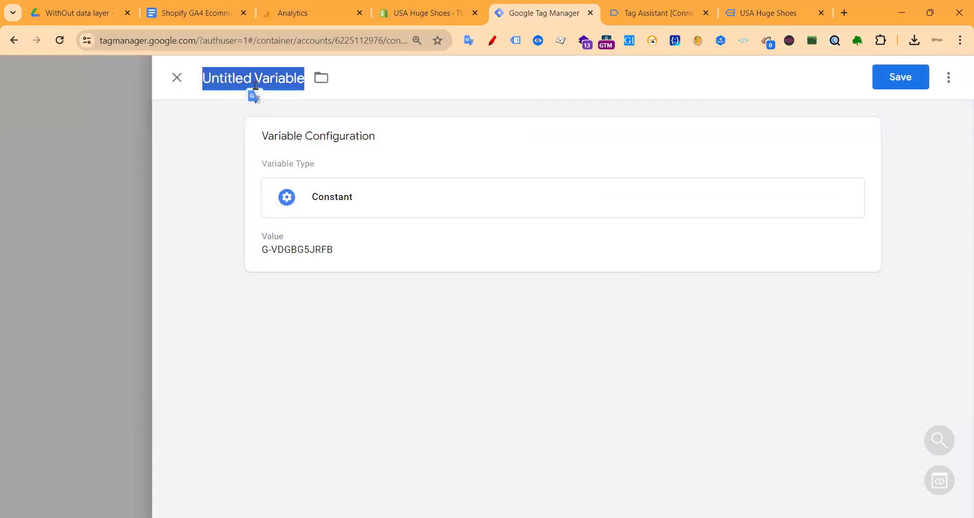
type("GA4-ID")
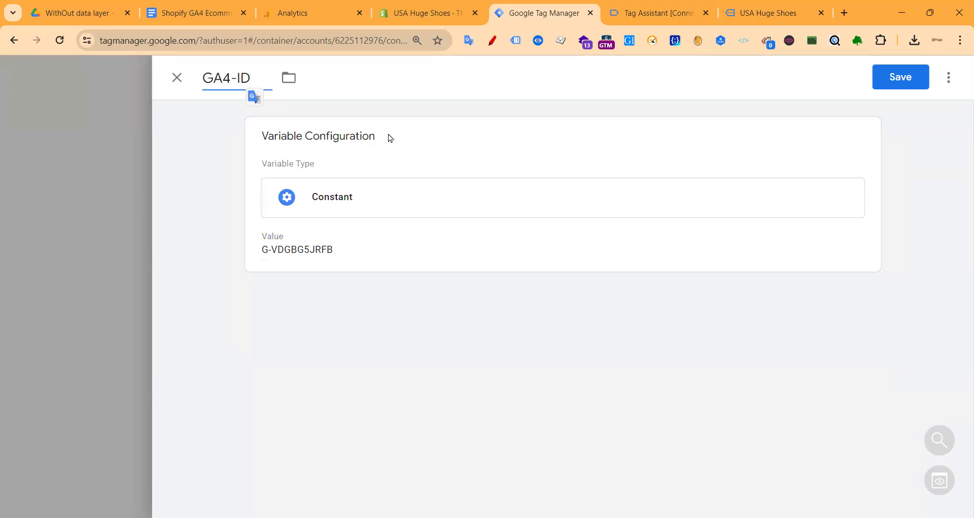
left_click(896, 77)
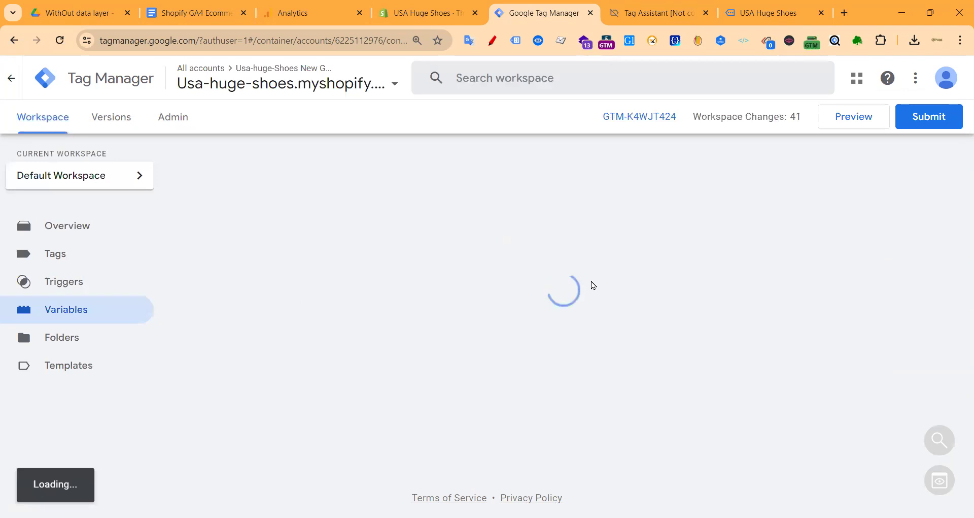
- Create another Constant variable with the pasted G-VDGBG5JRFB value, name it GA4-ID, and save
scroll(447, 274, "down", 15)
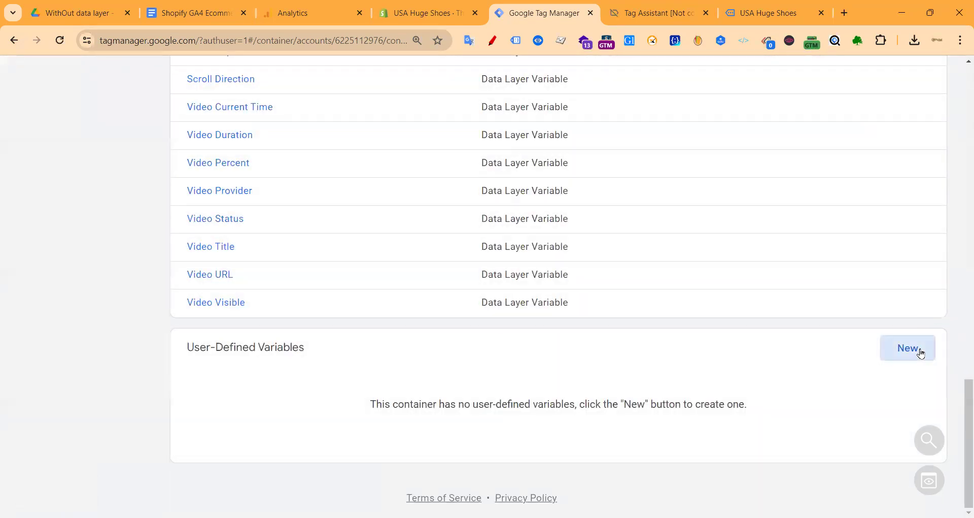
left_click(918, 348)
left_click(681, 217)
scroll(710, 304, "down", 8)
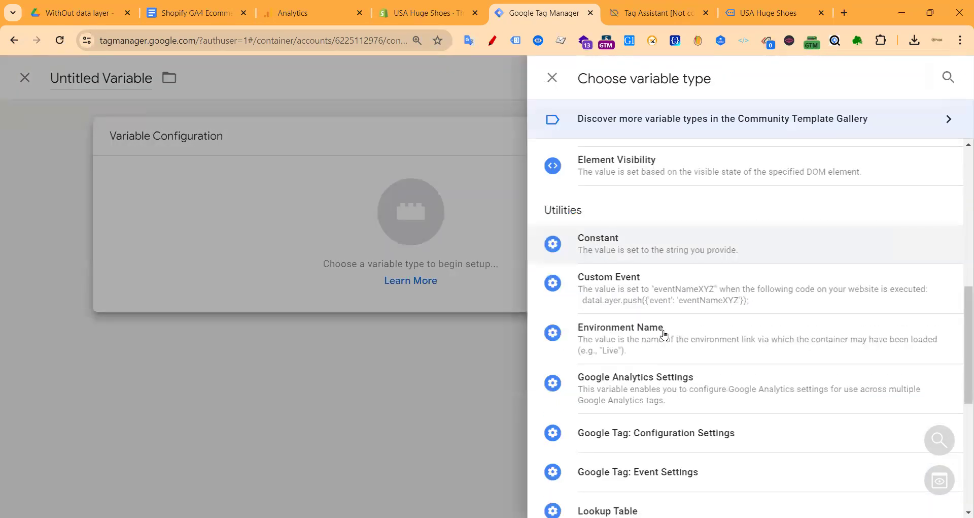
left_click(636, 249)
left_click(360, 271)
key("ctrl+v")
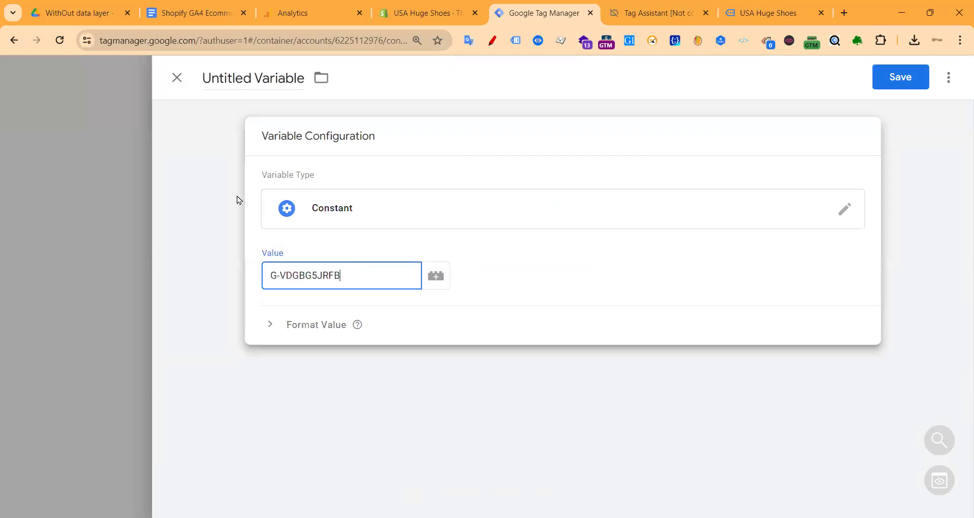
double_click(224, 81)
key("ctrl+a")
type("GA4")
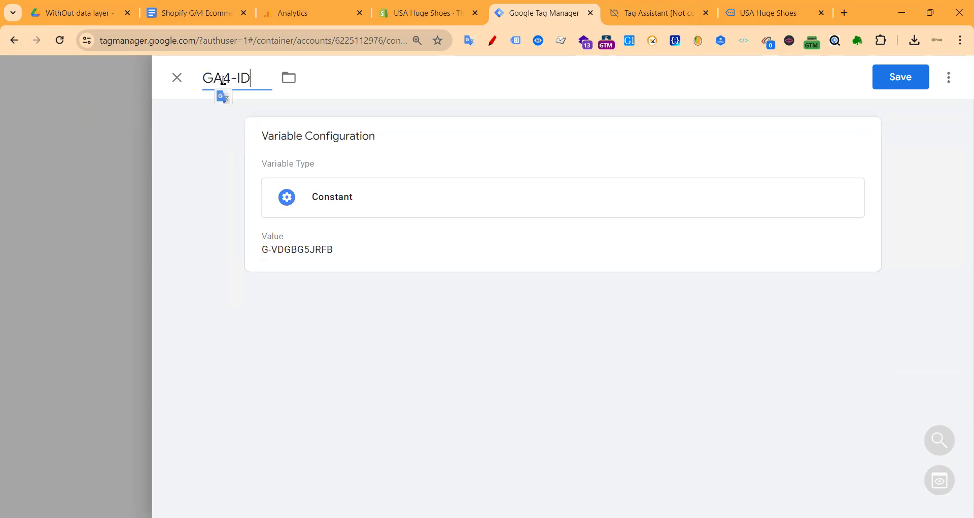
left_click(894, 78)
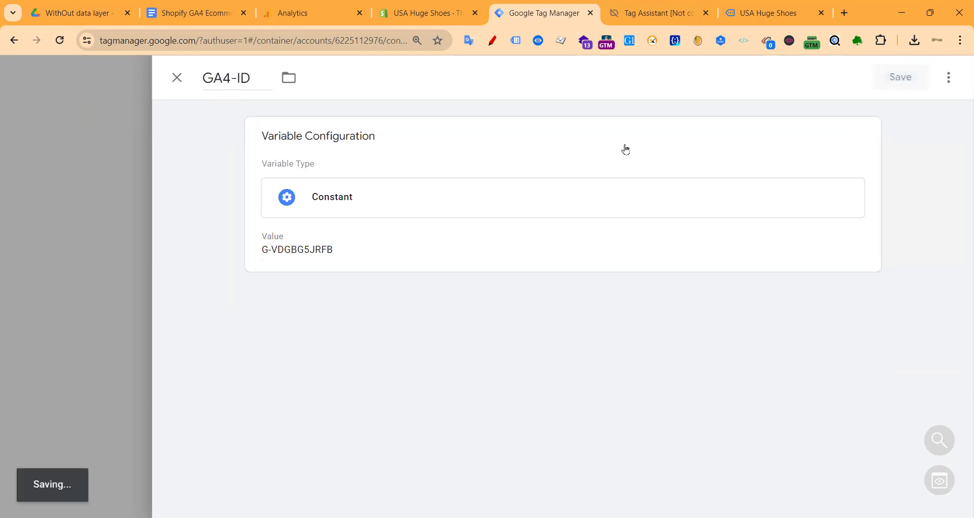
scroll(58, 204, "up", 5)
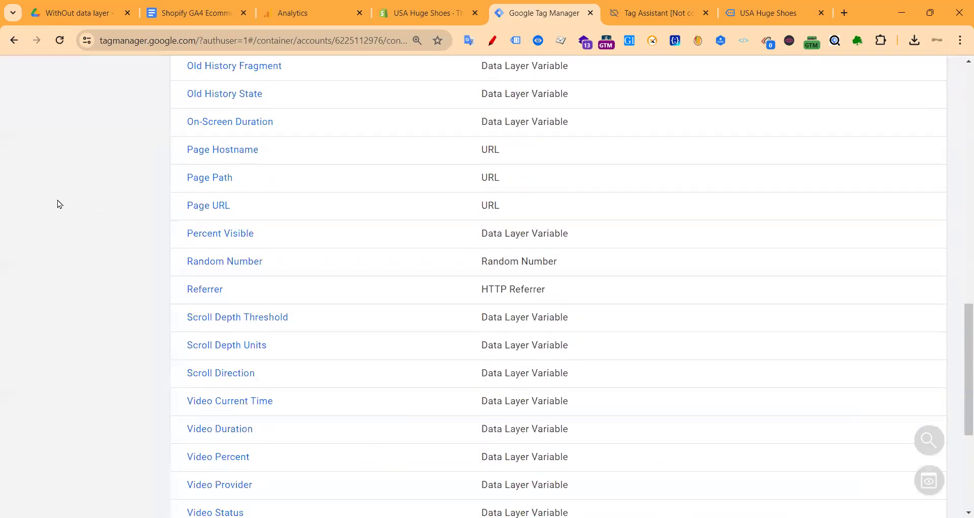
scroll(53, 202, "up", 10)
- Create a new Google Tag whose Tag ID is the {{GA4-ID}} variable
left_click(65, 256)
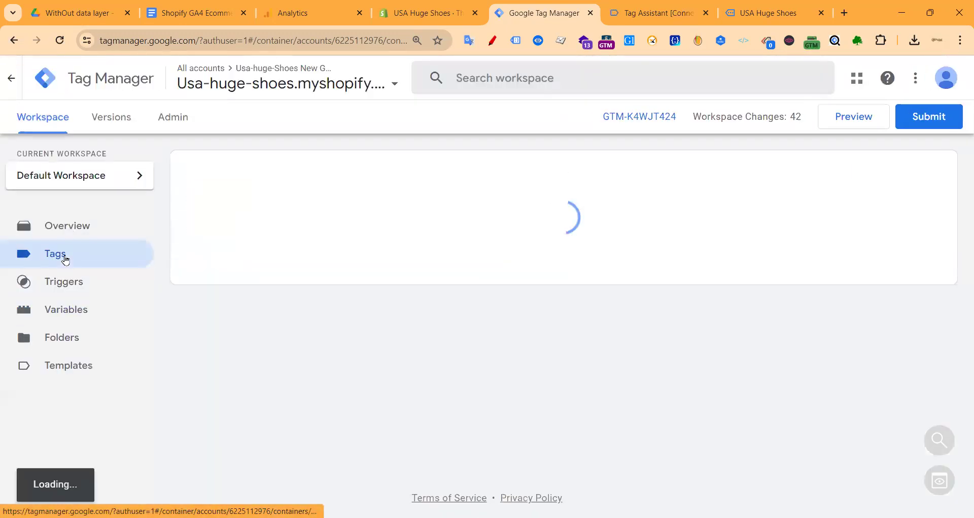
left_click(905, 167)
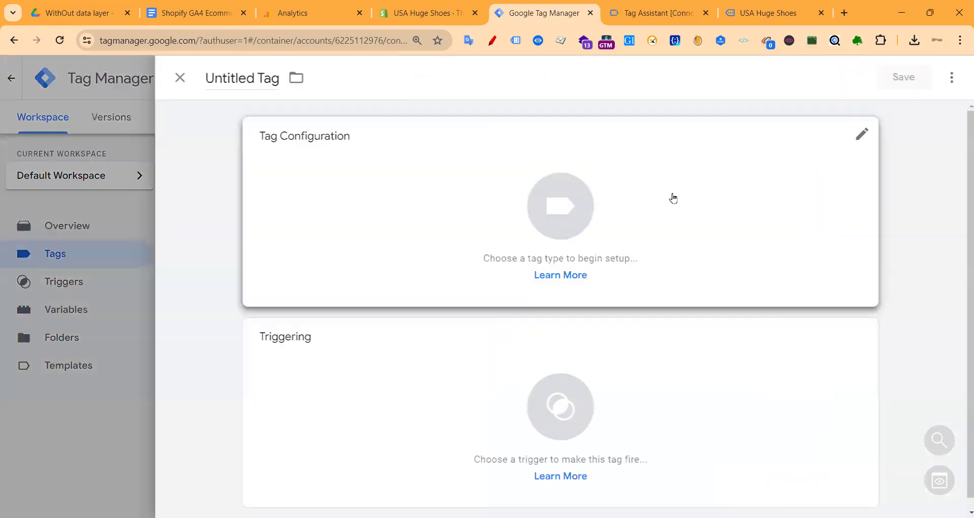
left_click(658, 207)
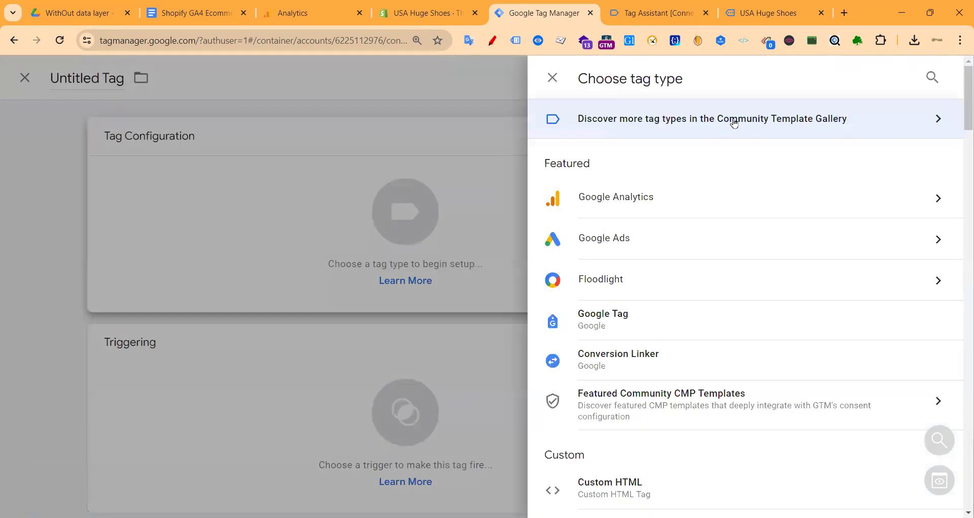
left_click(640, 197)
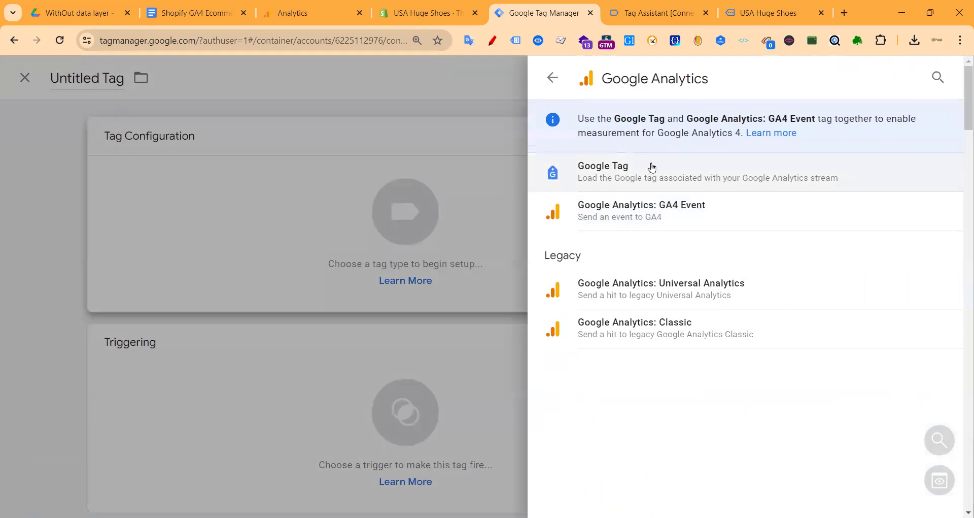
left_click(588, 185)
left_click(378, 276)
left_click(434, 275)
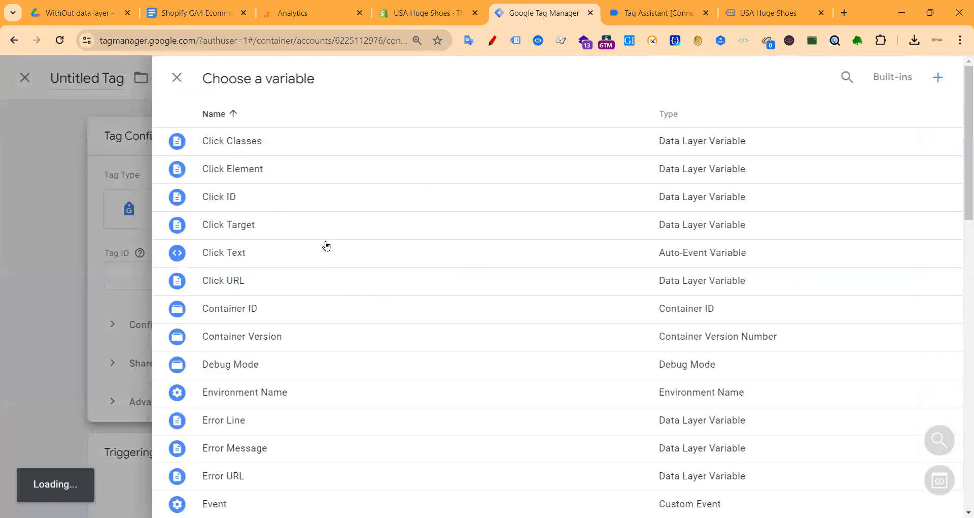
scroll(326, 248, "down", 9)
scroll(230, 264, "down", 4)
scroll(257, 304, "up", 4)
left_click(231, 195)
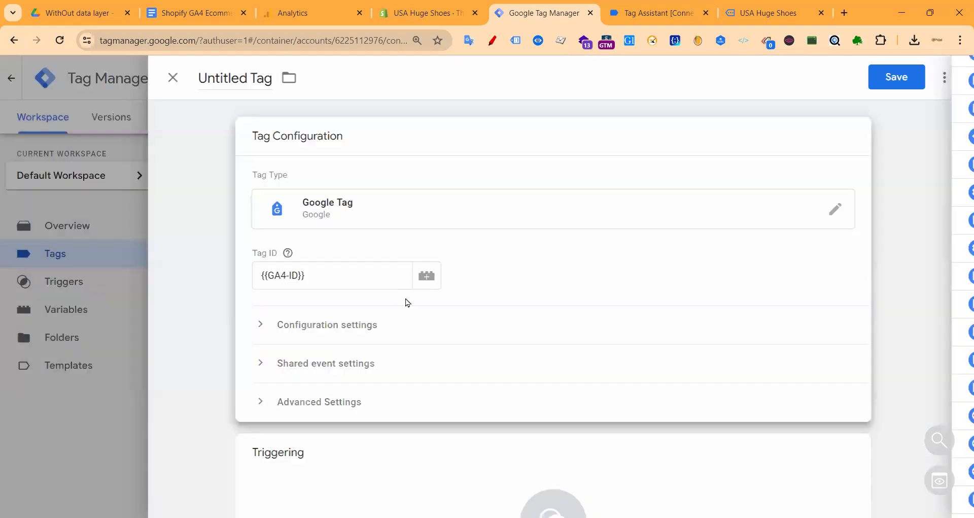
- Fire the tag on All Pages, save it as Google Tag, and check Tag Assistant
scroll(405, 300, "down", 3)
left_click(600, 370)
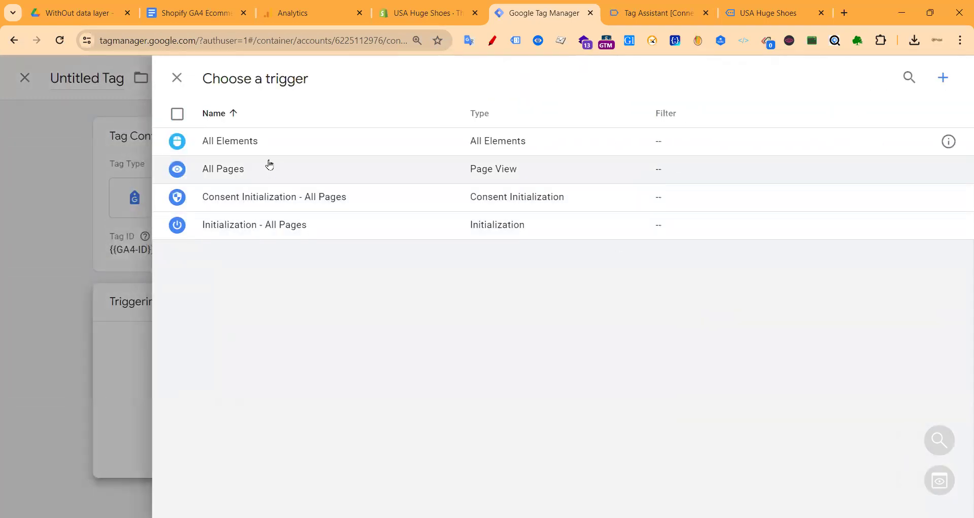
left_click(279, 169)
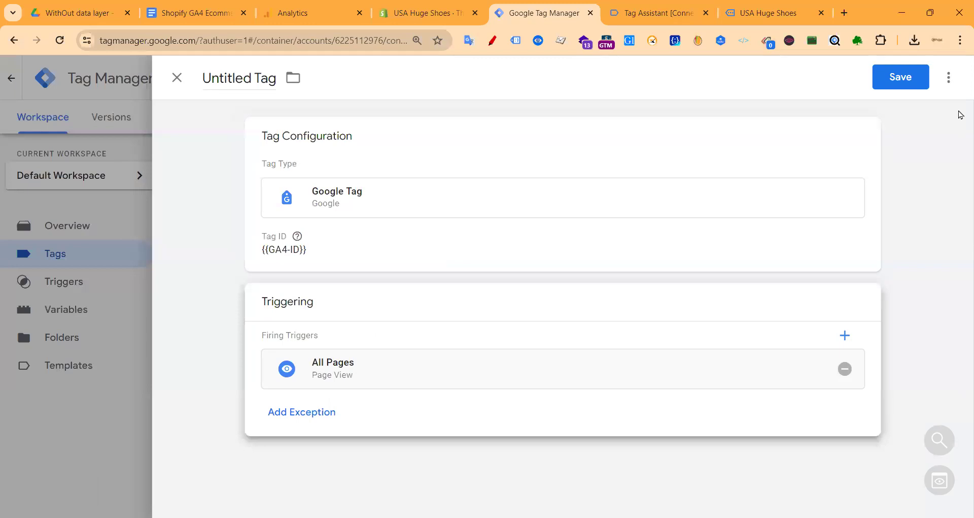
left_click(901, 77)
left_click(623, 283)
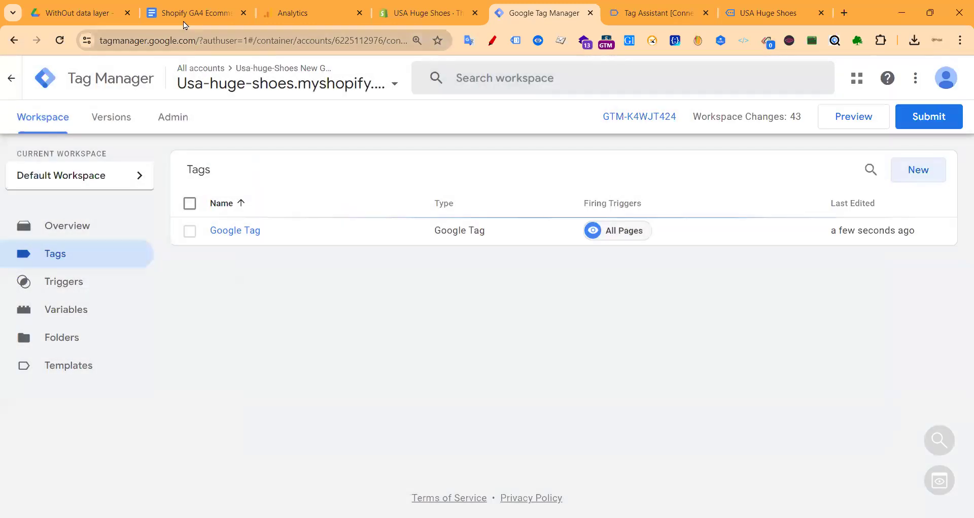
left_click(654, 12)
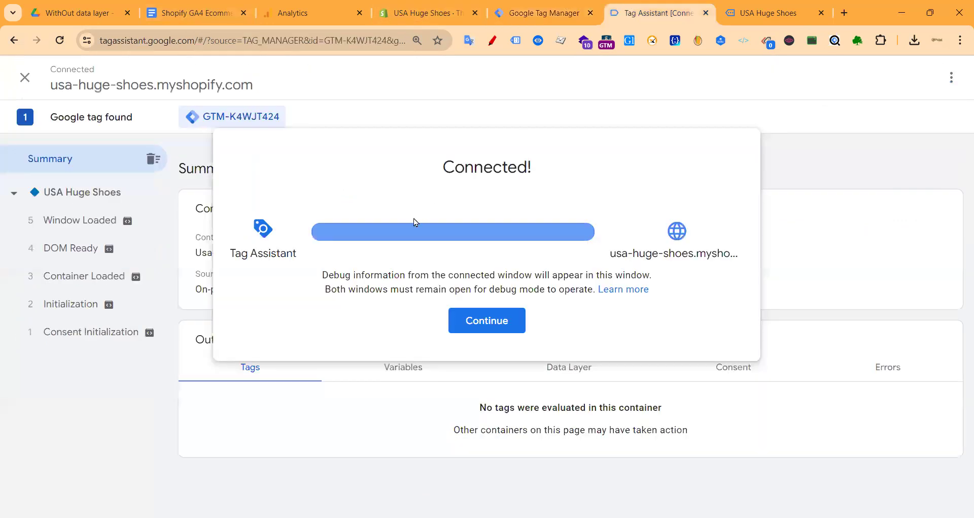
- Dismiss the Tag Assistant confirmation and select 'Product/item' under Step - 03 in the guide
left_click(478, 325)
left_click(193, 13)
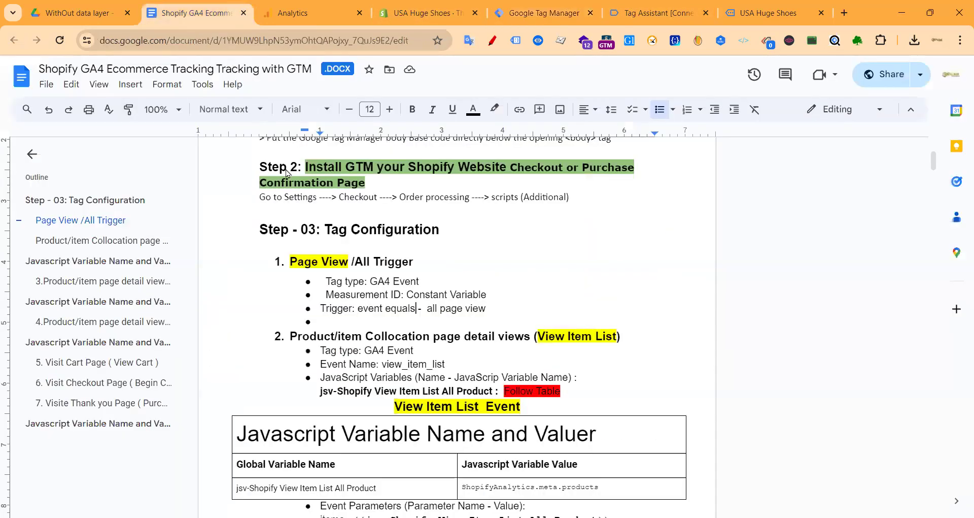
scroll(420, 279, "down", 1)
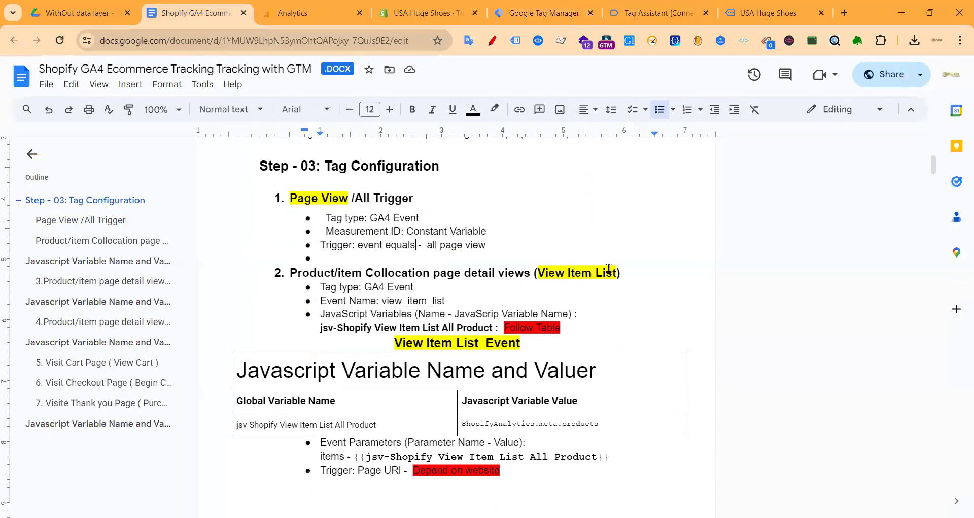
scroll(487, 292, "down", 1)
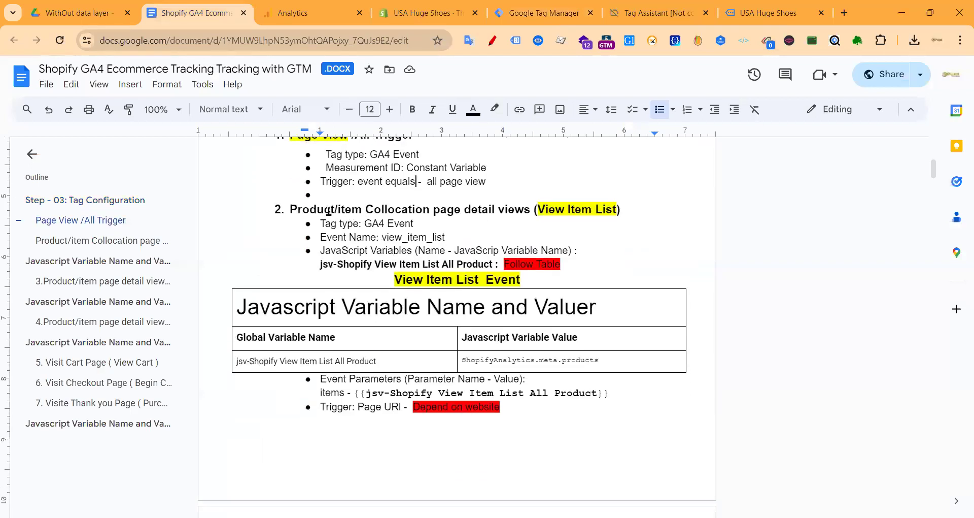
left_click_drag(291, 211, 382, 211)
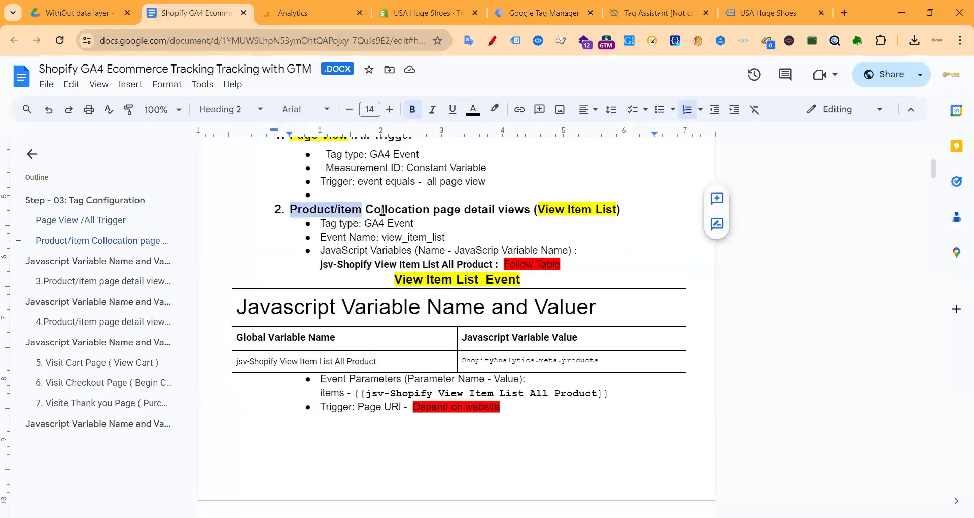
- Go back to the USA Huge Shoes store and open its Shop collection page
left_click(766, 15)
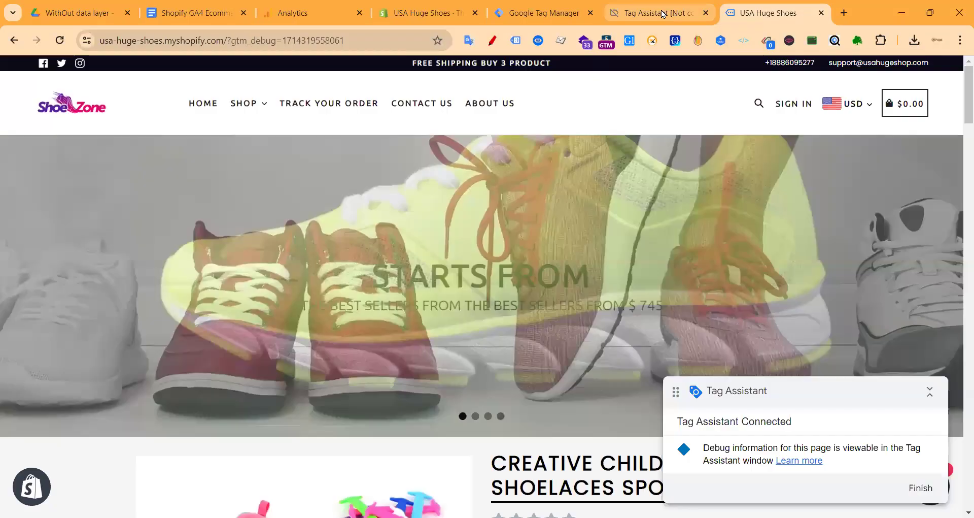
left_click(665, 14)
left_click(729, 16)
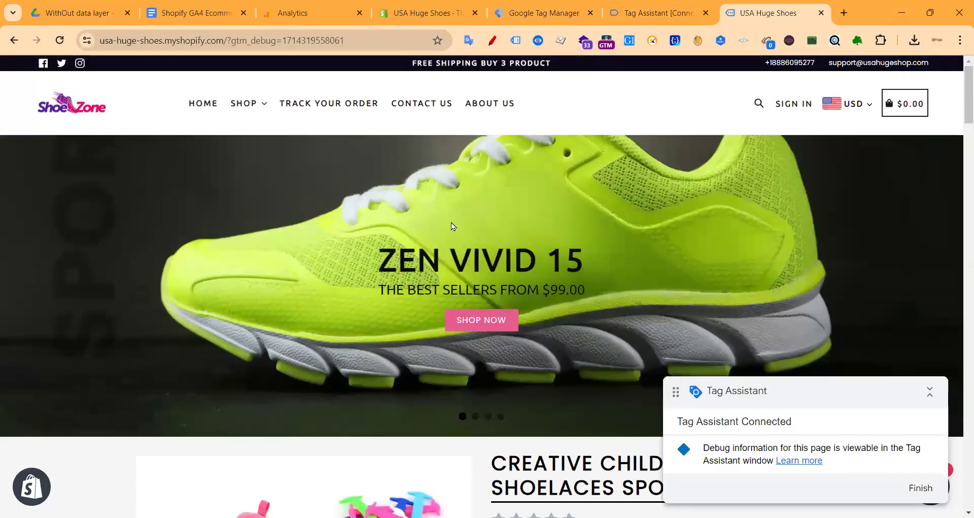
scroll(452, 222, "down", 15)
scroll(413, 250, "up", 8)
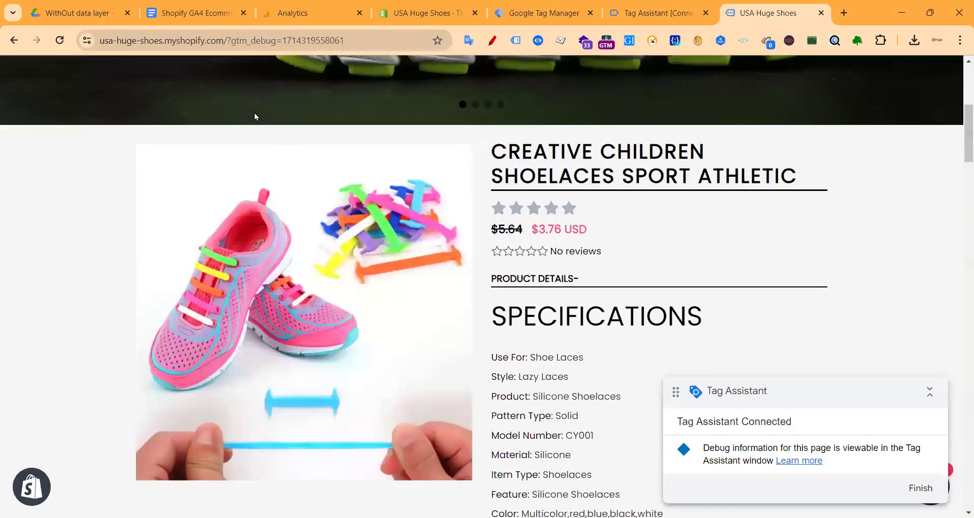
scroll(254, 116, "up", 6)
left_click(236, 105)
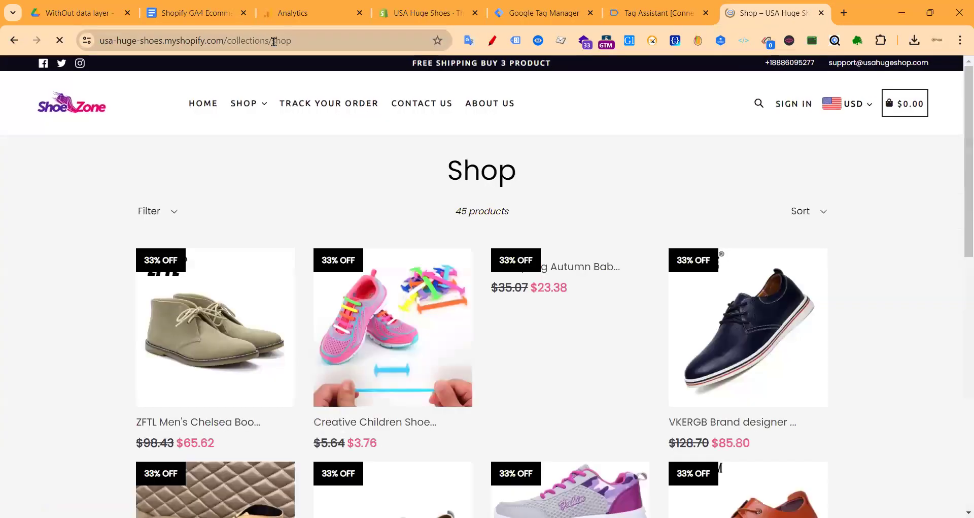
- Highlight 'collections/' in the Shop page's address to confirm the path
left_click_drag(272, 39, 227, 39)
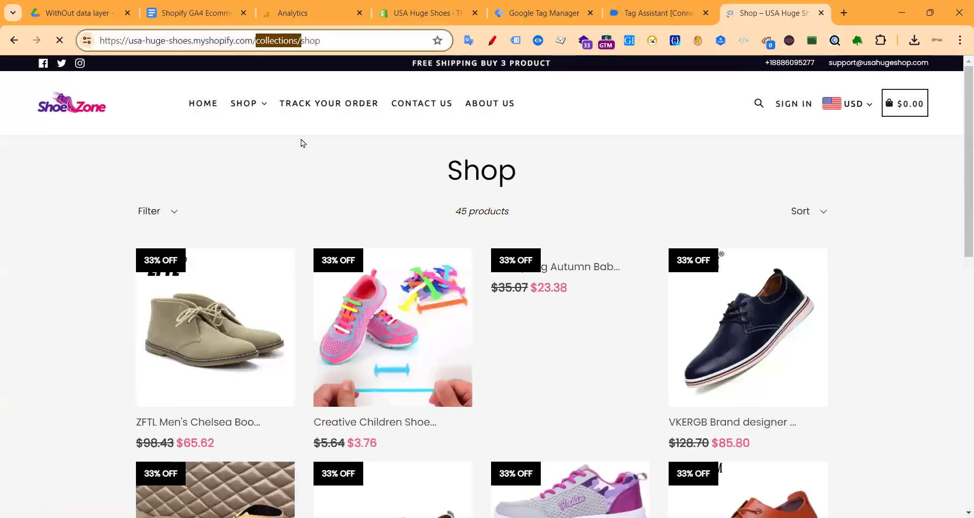
left_click(59, 237)
scroll(191, 210, "down", 1)
scroll(191, 214, "down", 2)
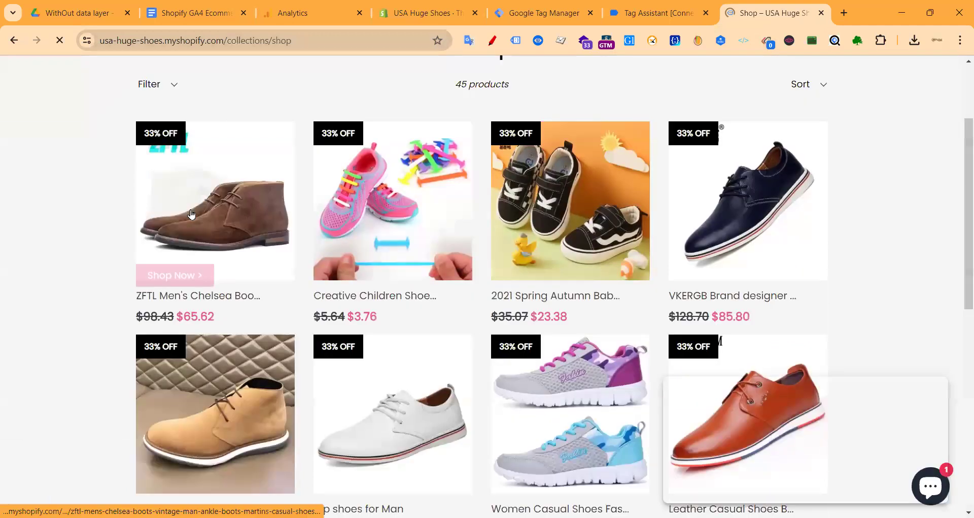
scroll(84, 252, "down", 1)
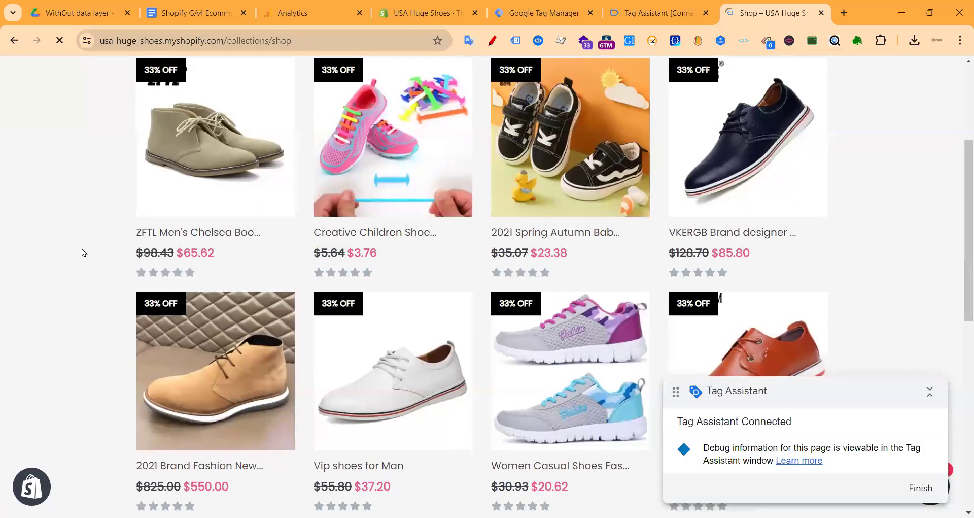
scroll(84, 252, "up", 3)
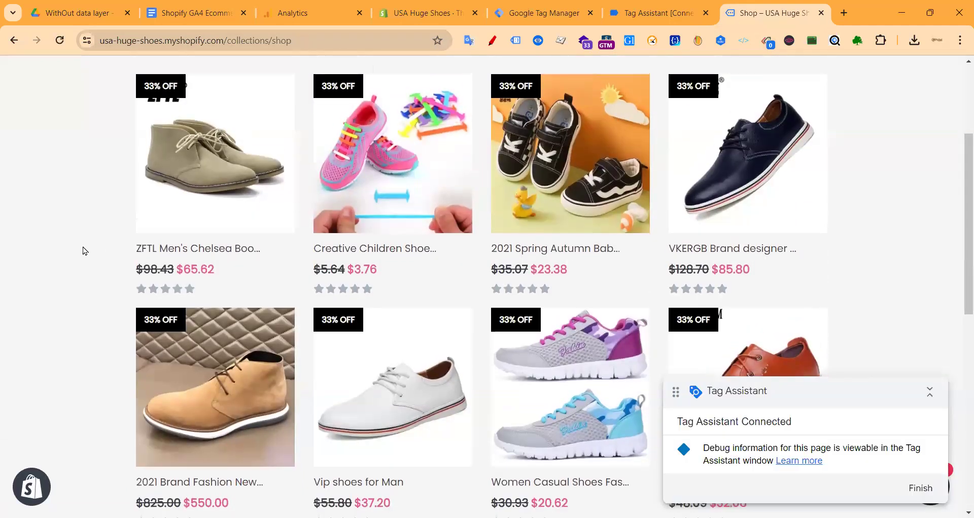
left_click_drag(227, 40, 273, 40)
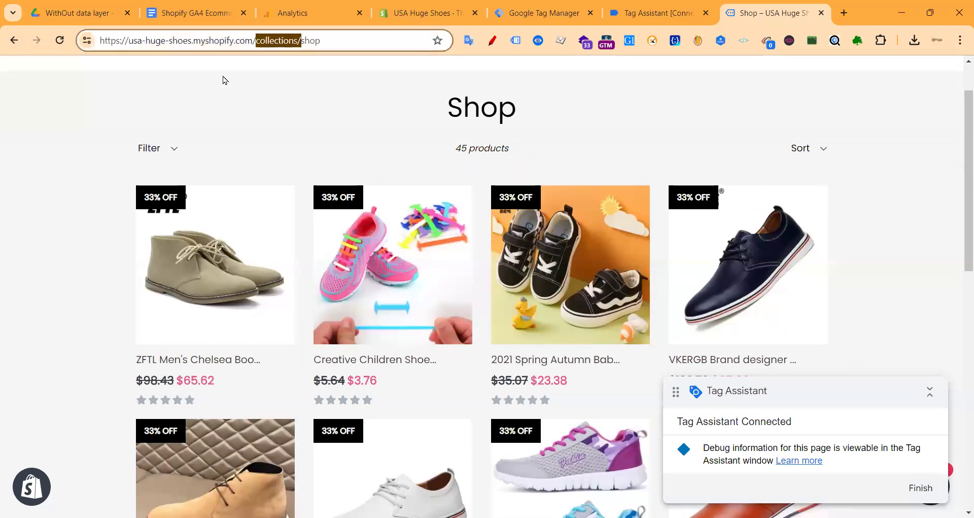
scroll(102, 203, "down", 7)
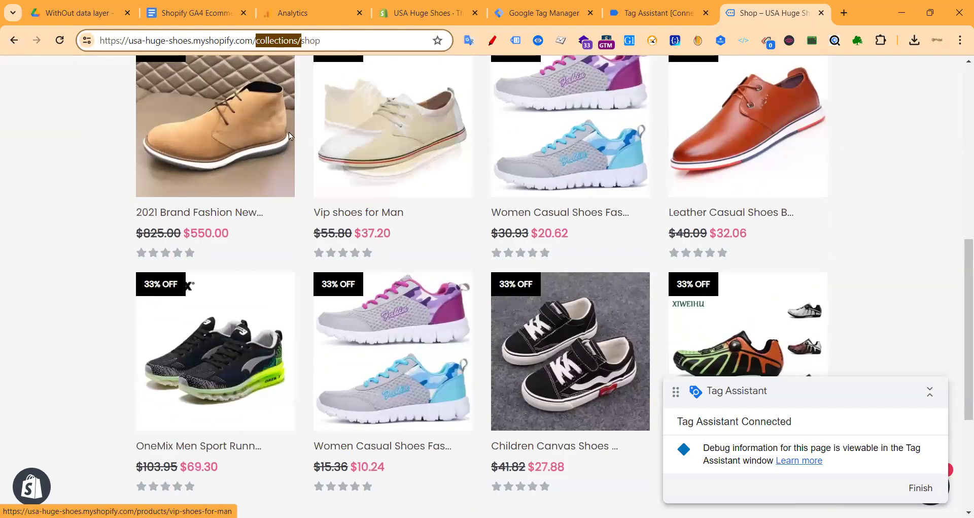
scroll(71, 198, "up", 6)
scroll(212, 104, "up", 2)
- Reselect 'collections/' in the address, then return to the Tag Assistant debug window
left_click(296, 43)
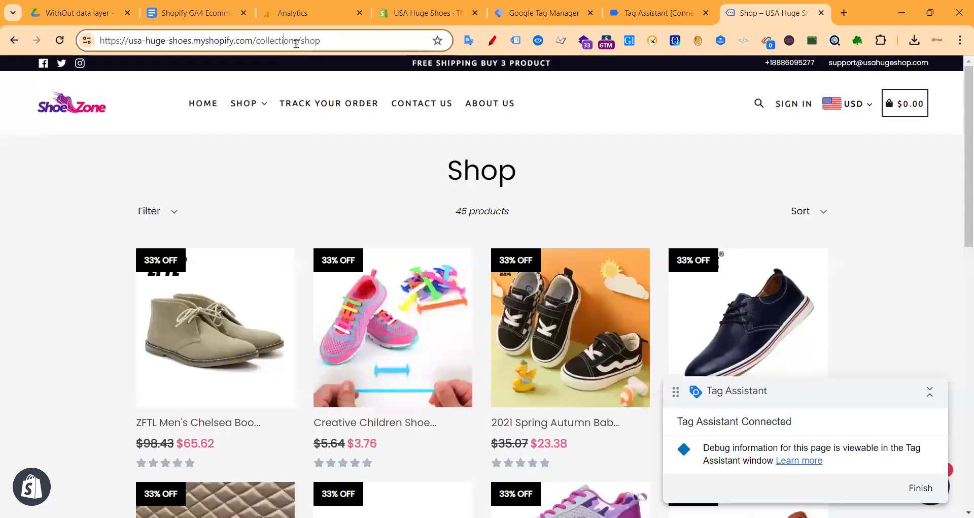
left_click_drag(302, 40, 265, 40)
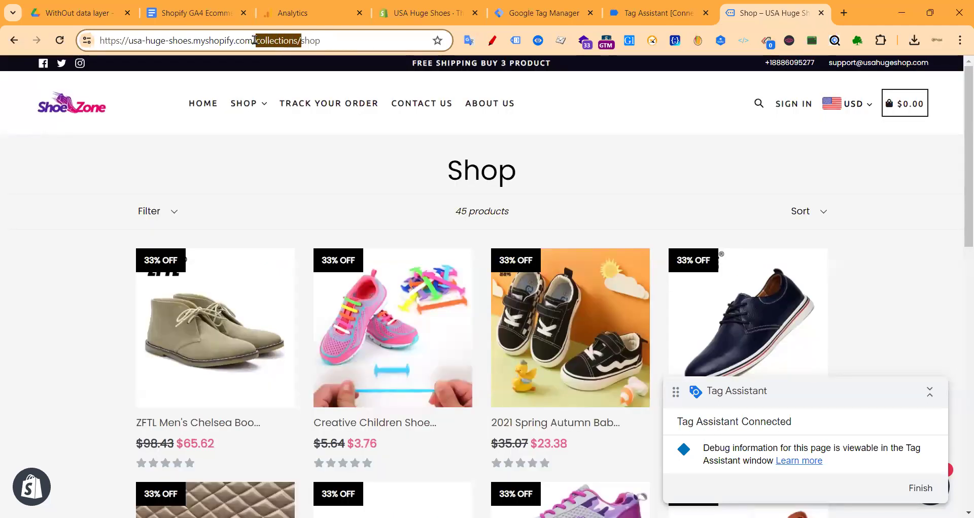
left_click(1, 249)
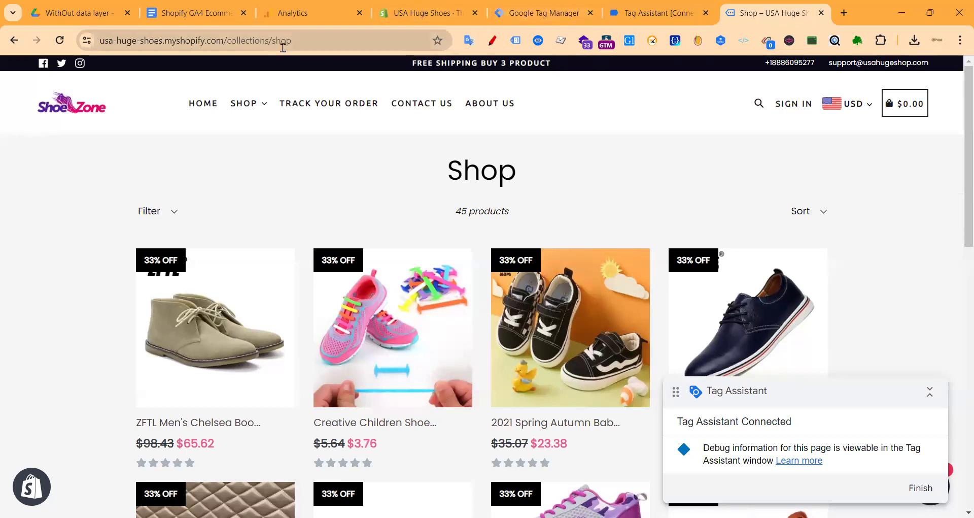
mouse_move(261, 104)
left_click_drag(272, 42, 222, 41)
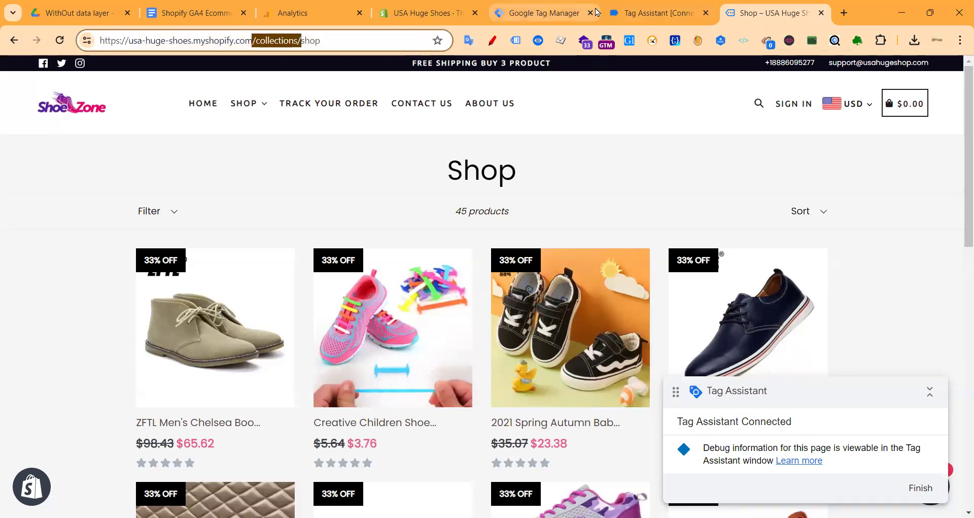
key("ctrl+shift+Tab")
- Show the Window Loaded event's variables and highlight '/collections/' in its Page Path value '/collections/shop'
left_click(86, 247)
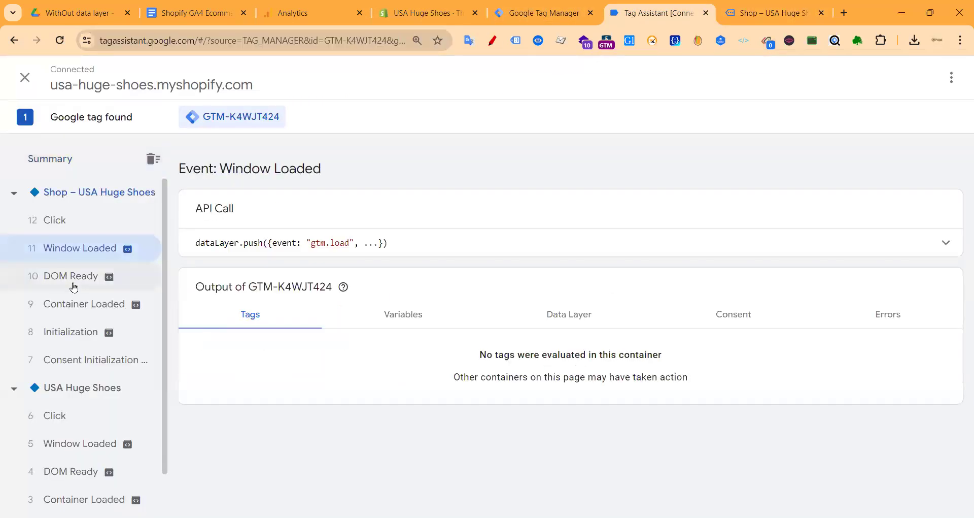
left_click(74, 276)
left_click(79, 253)
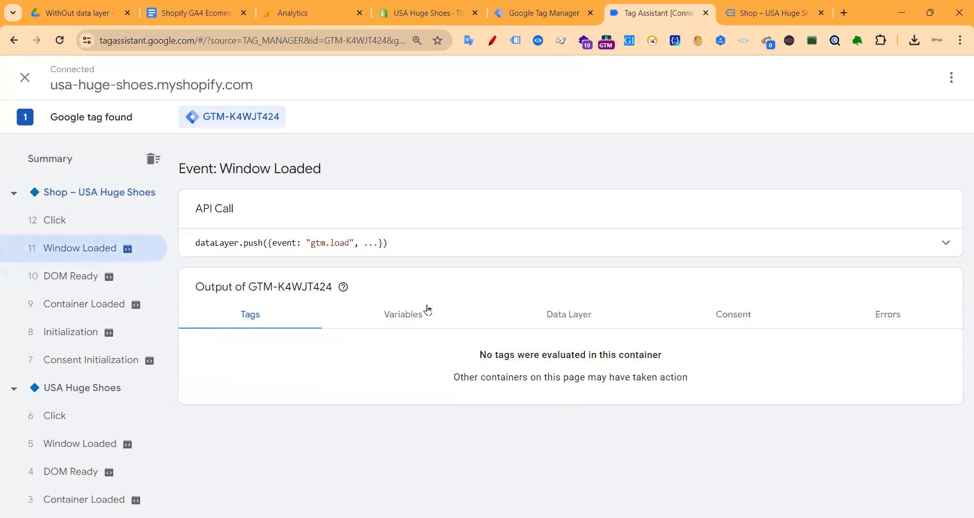
left_click(418, 313)
scroll(482, 261, "down", 10)
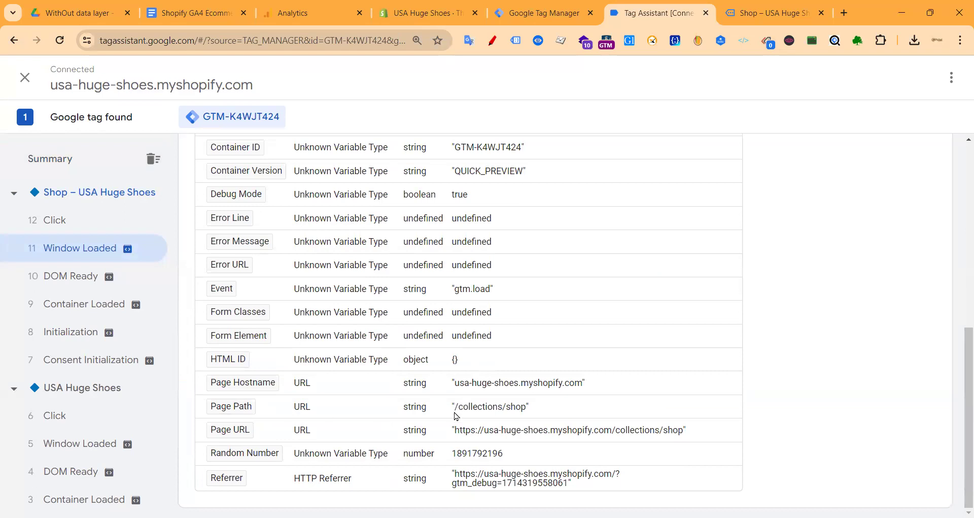
left_click_drag(453, 408, 467, 409)
left_click(432, 406)
left_click_drag(455, 410, 506, 413)
key("ctrl+c")
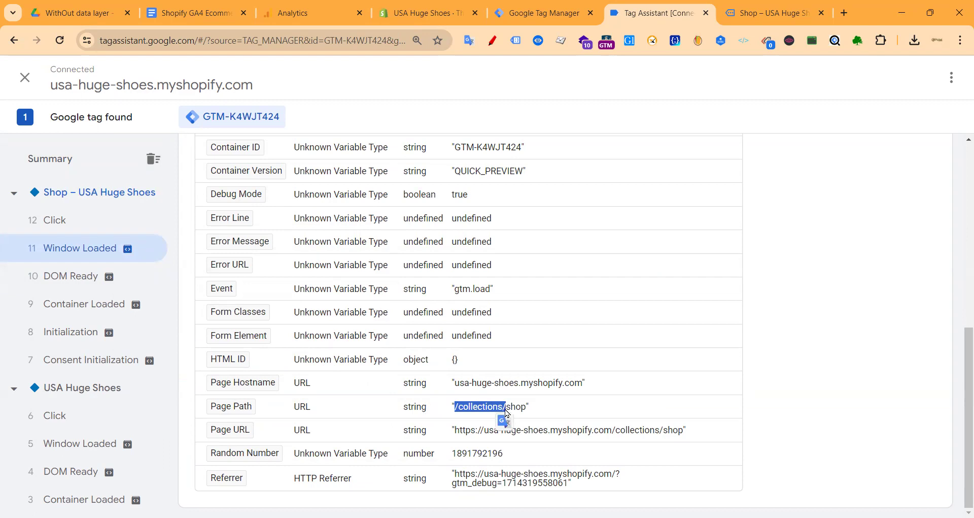
- Start a new Window Loaded trigger in Tag Manager, limited to Some Window Loaded Events
left_click(533, 12)
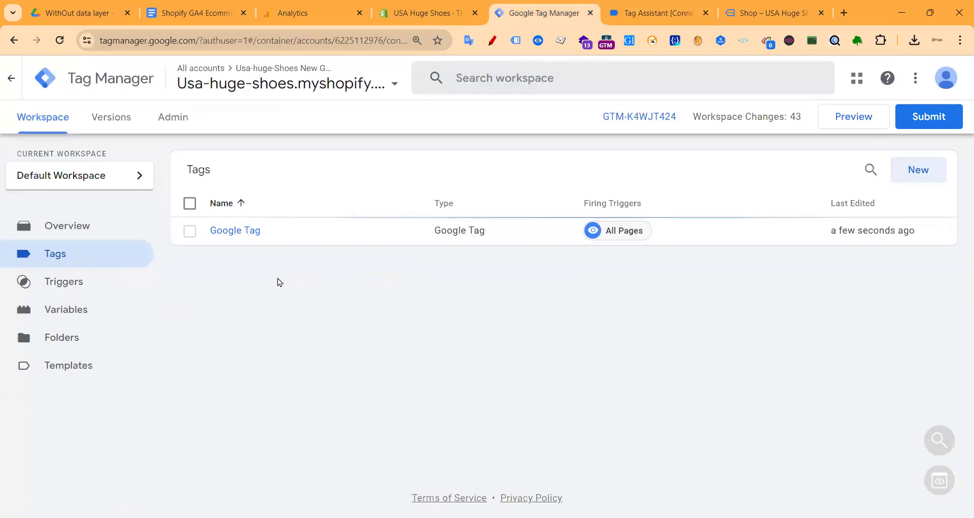
left_click(83, 288)
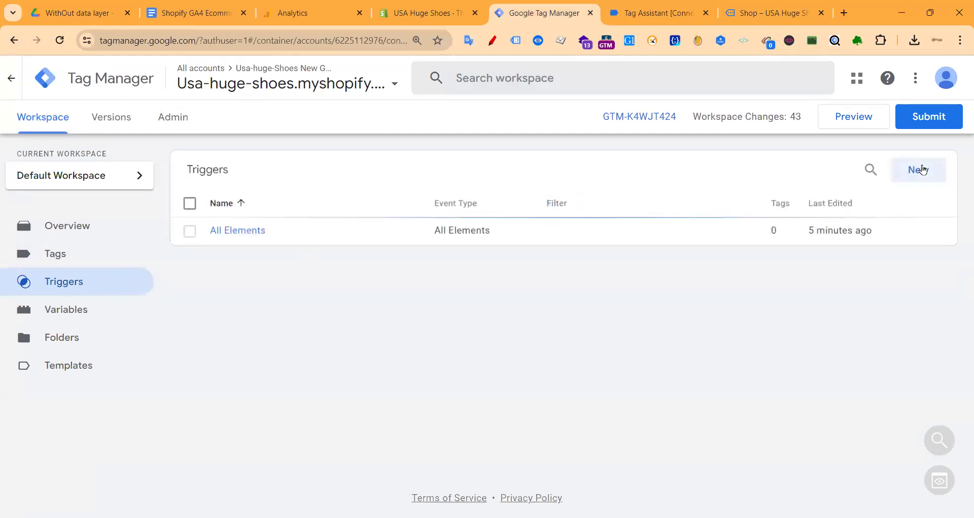
left_click(917, 168)
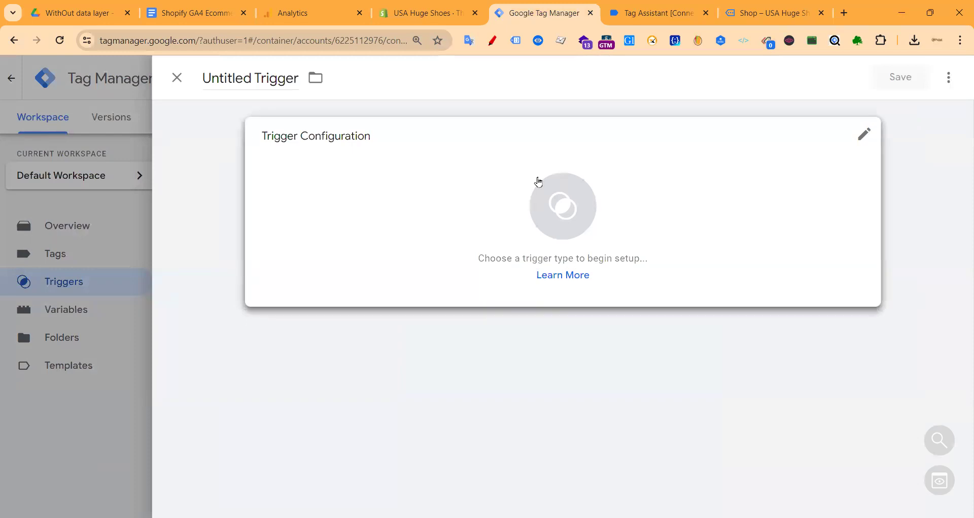
left_click(654, 201)
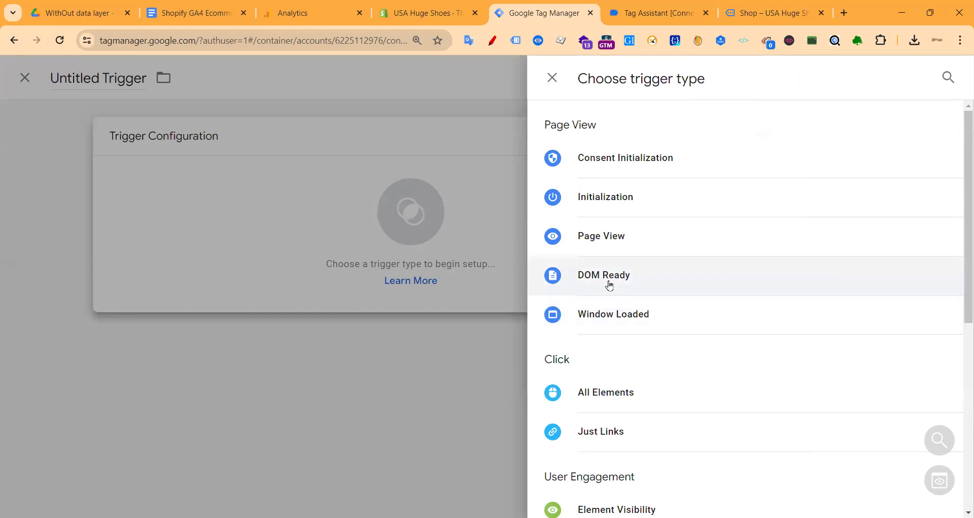
left_click(610, 317)
left_click(423, 274)
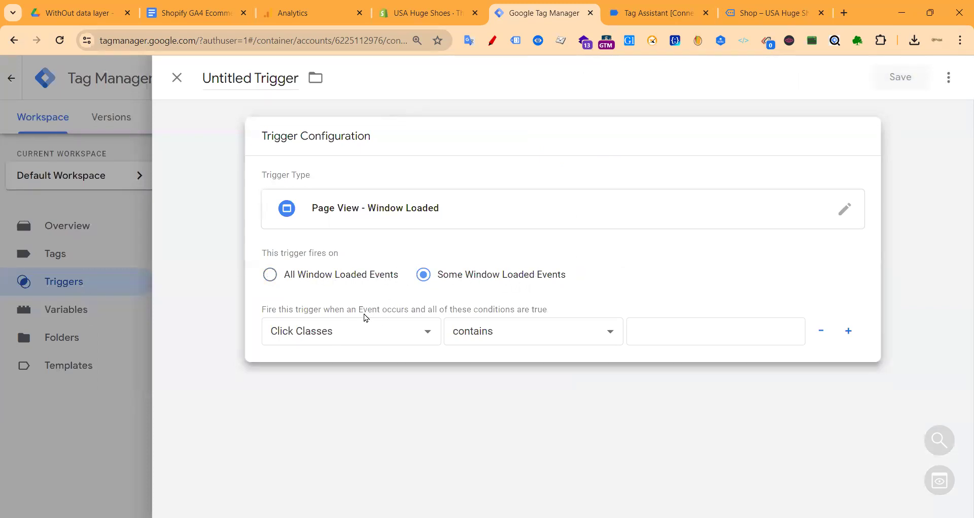
- Set the trigger condition to Page Path contains /collections/
left_click(345, 332)
scroll(310, 190, "down", 6)
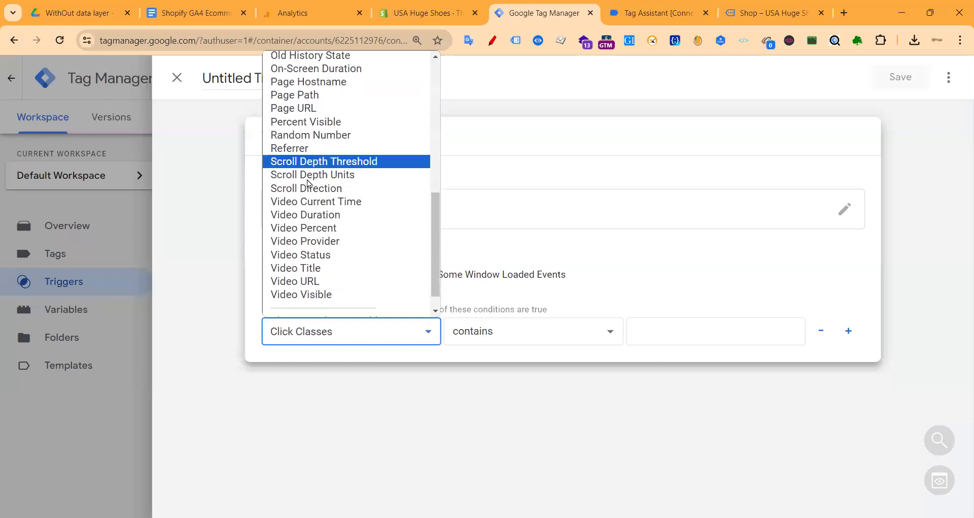
left_click(655, 12)
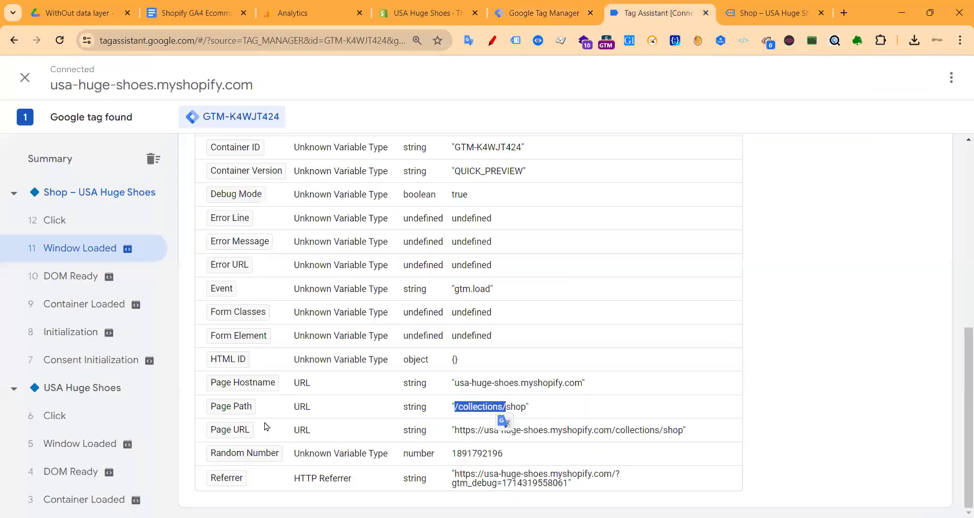
key("ctrl+shift+Tab")
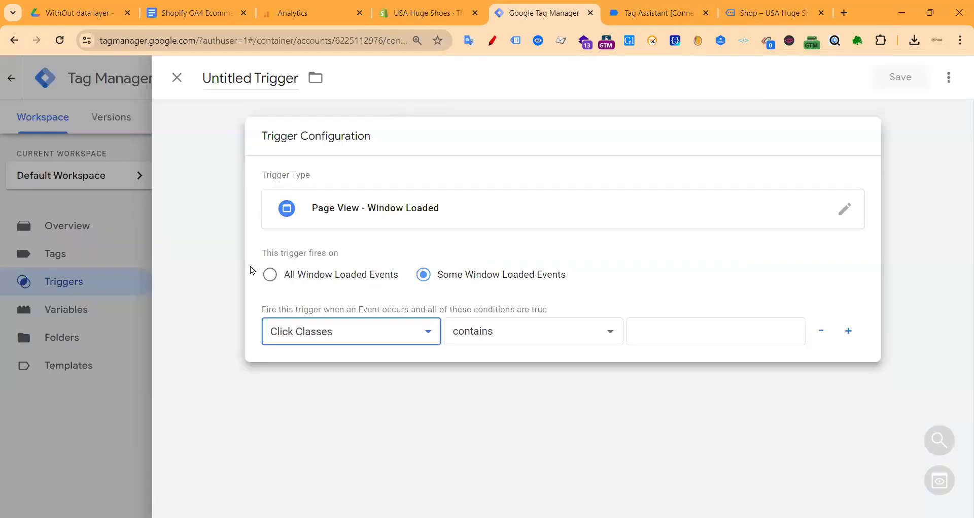
left_click(299, 330)
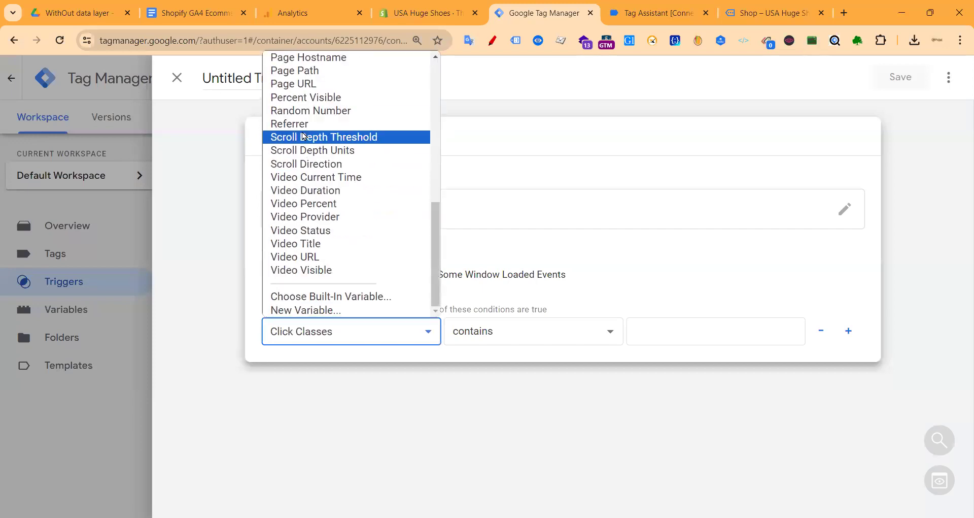
left_click(306, 73)
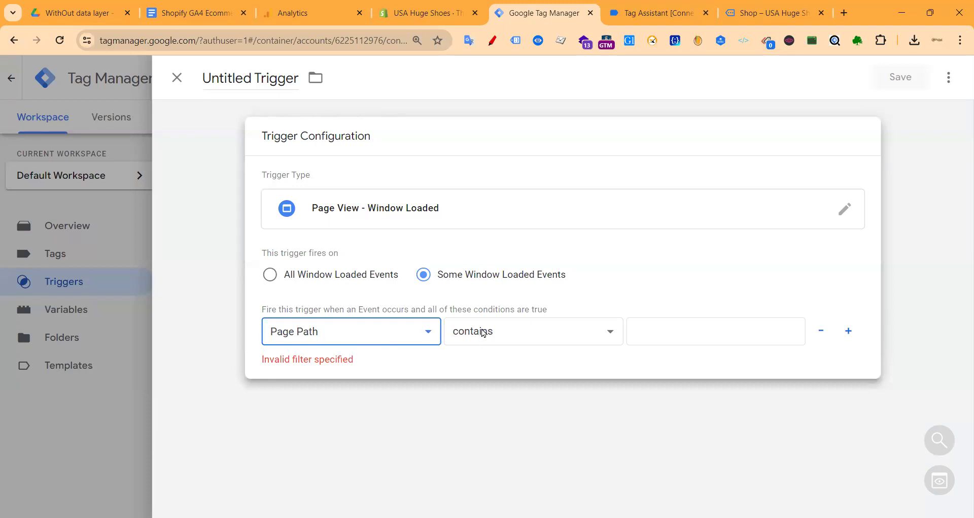
left_click(713, 328)
key("ctrl+v")
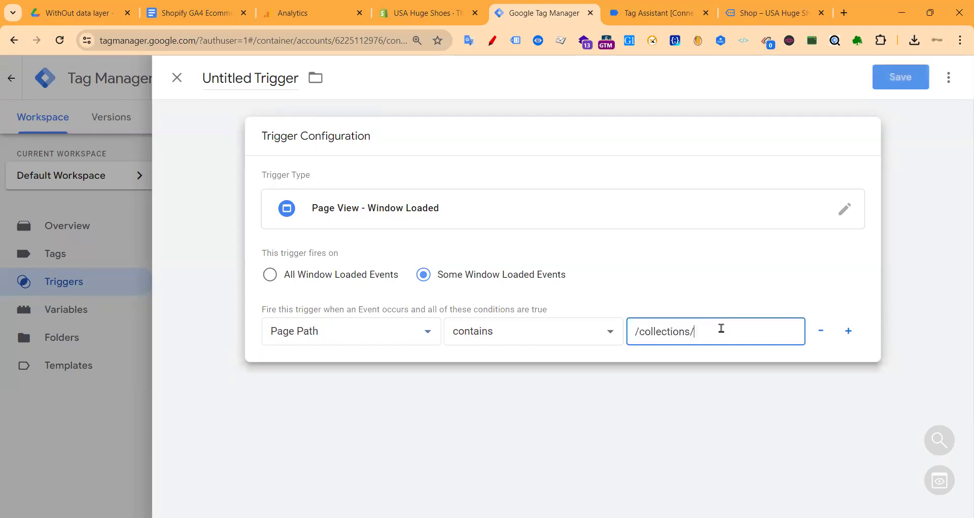
- Name the trigger 'ViewItem List Trigger' and save it
left_click(234, 76)
type("View")
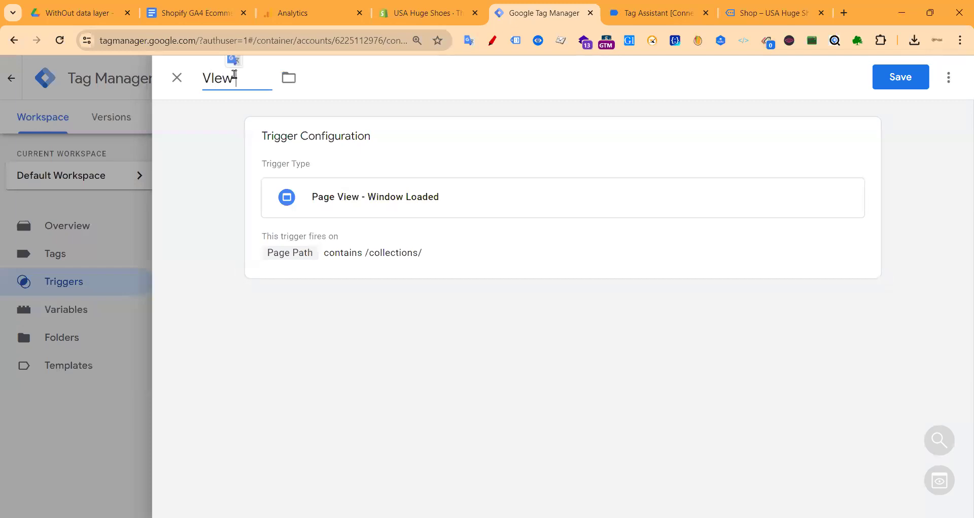
type("Item List Tr")
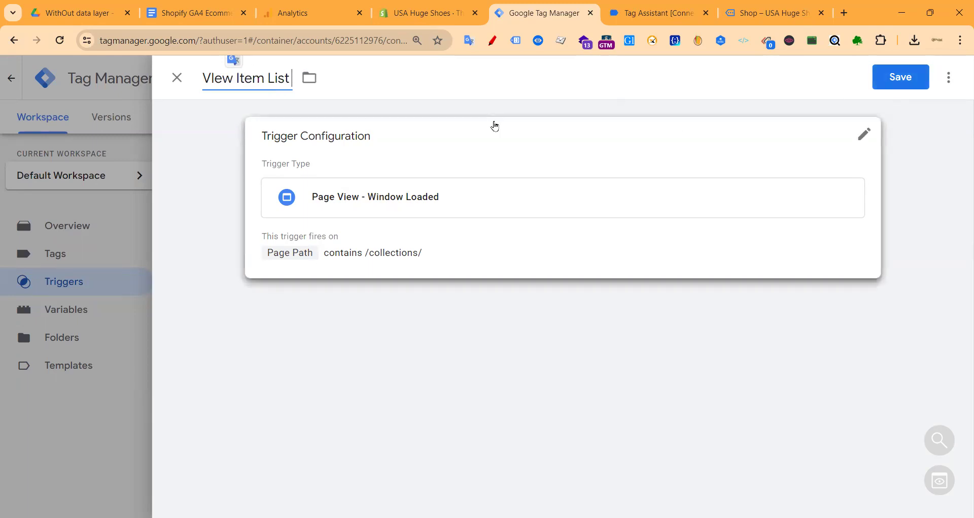
type("igger")
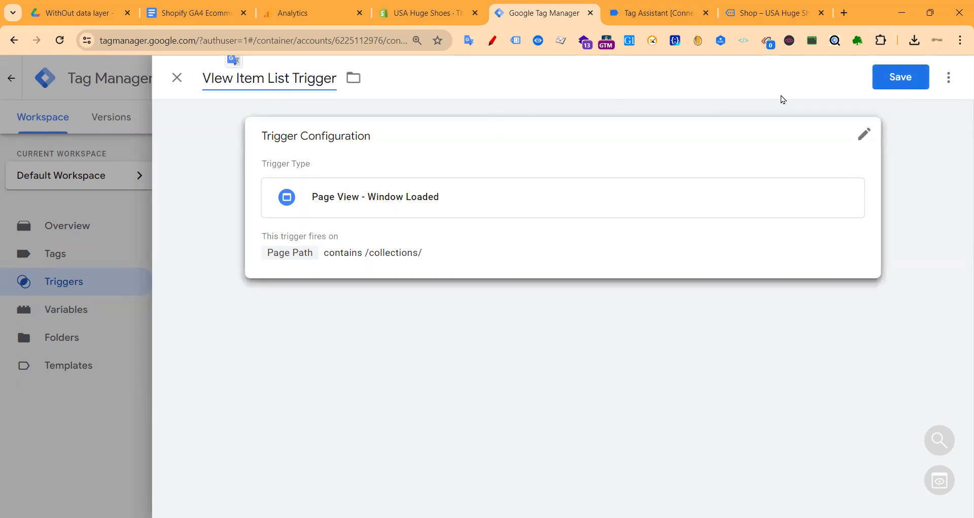
left_click(889, 82)
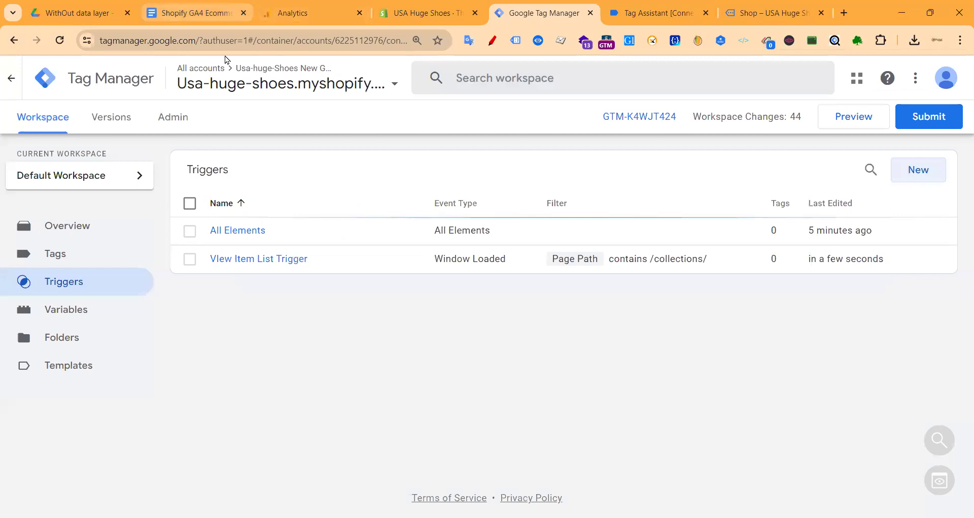
left_click(213, 13)
- Return to the Shop collection page and open the ZFTL Men's Chelsea Boots product
scroll(355, 309, "down", 4)
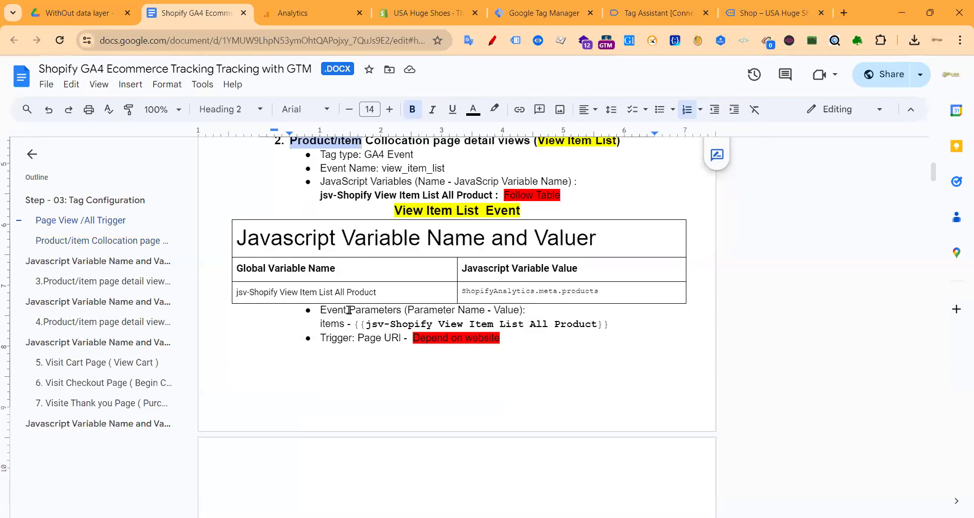
left_click(676, 13)
left_click(774, 14)
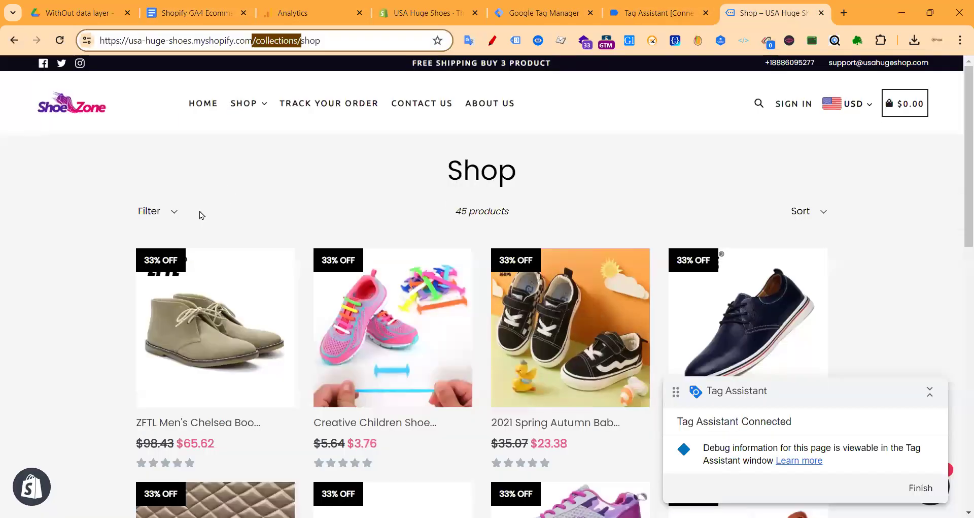
scroll(93, 271, "down", 3)
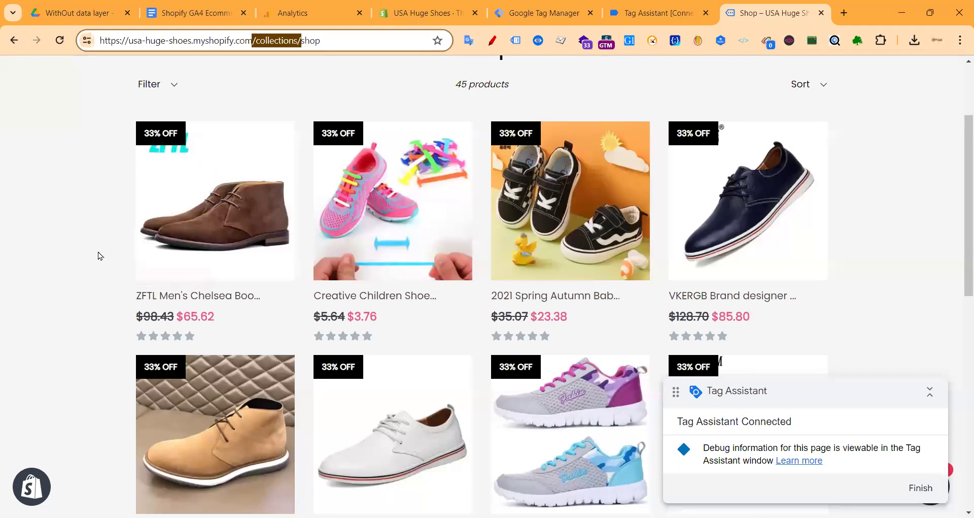
left_click(250, 199)
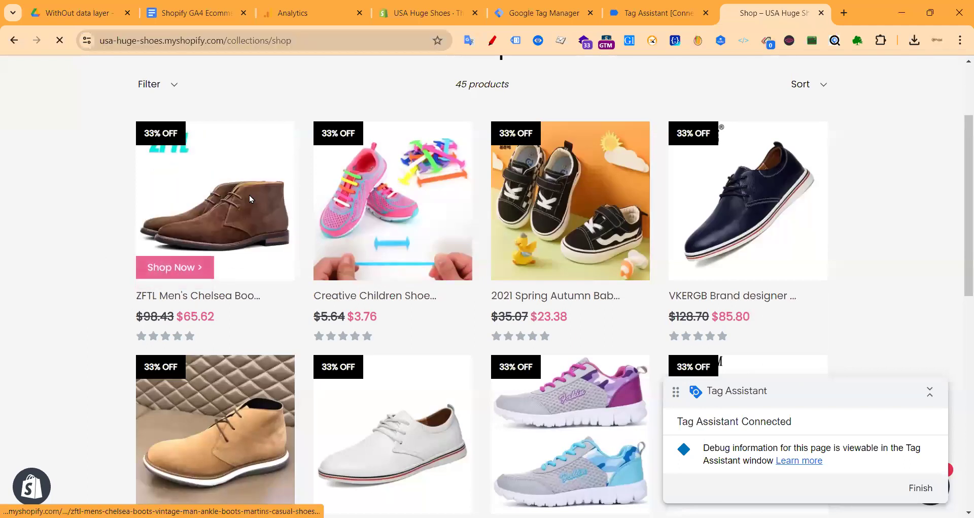
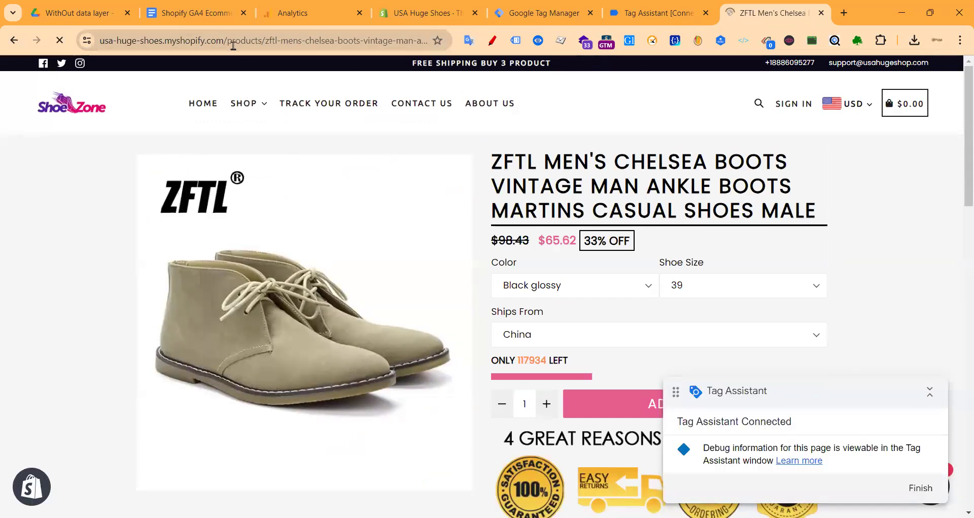
- Compare the product page's /products/ address with the Shop collection page's /collections/ Page Path in Tag Assistant
left_click_drag(224, 42, 265, 40)
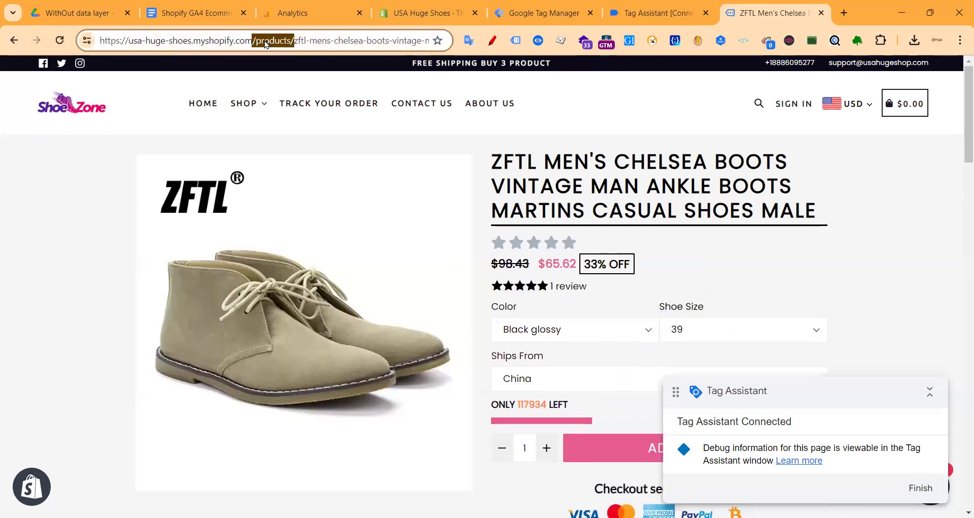
left_click(654, 12)
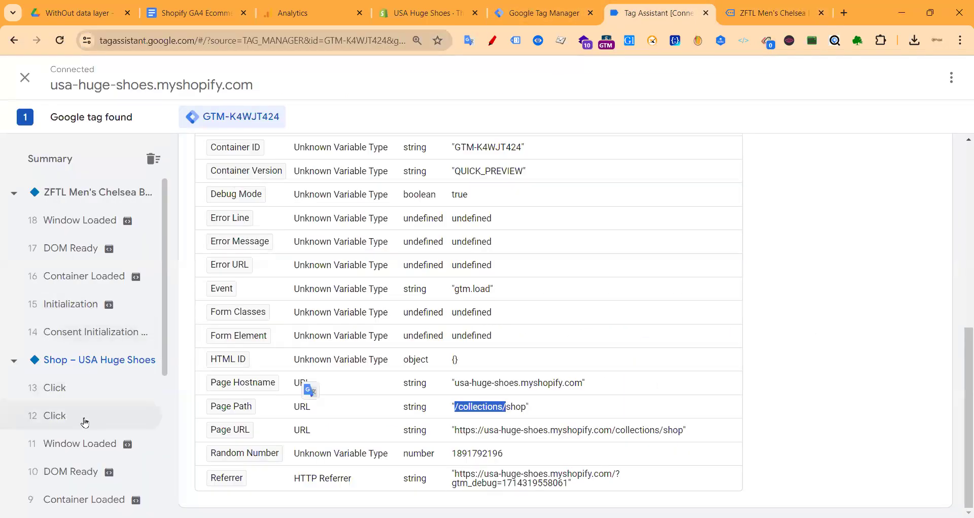
left_click(71, 359)
left_click_drag(353, 188, 394, 189)
left_click(68, 257)
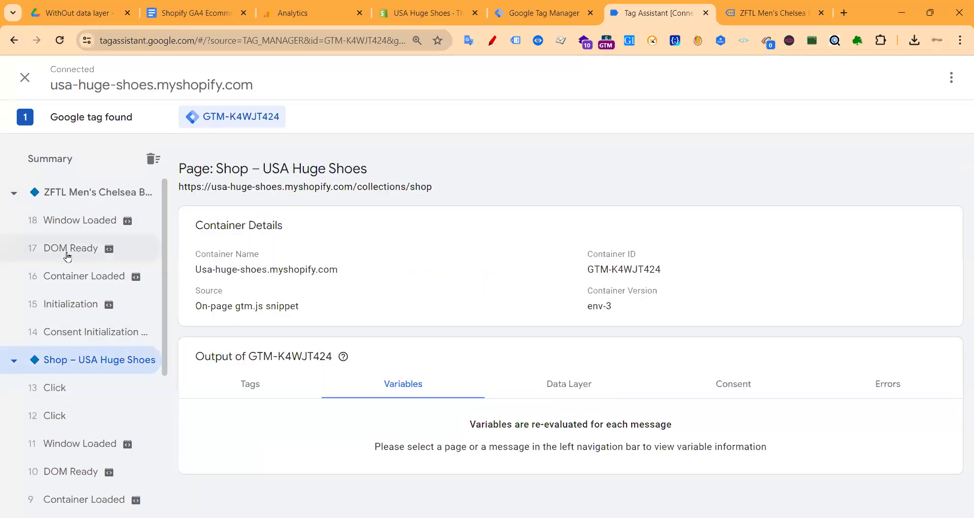
- Confirm the product page's Window Loaded event reports a Page Path containing /products/
left_click(72, 219)
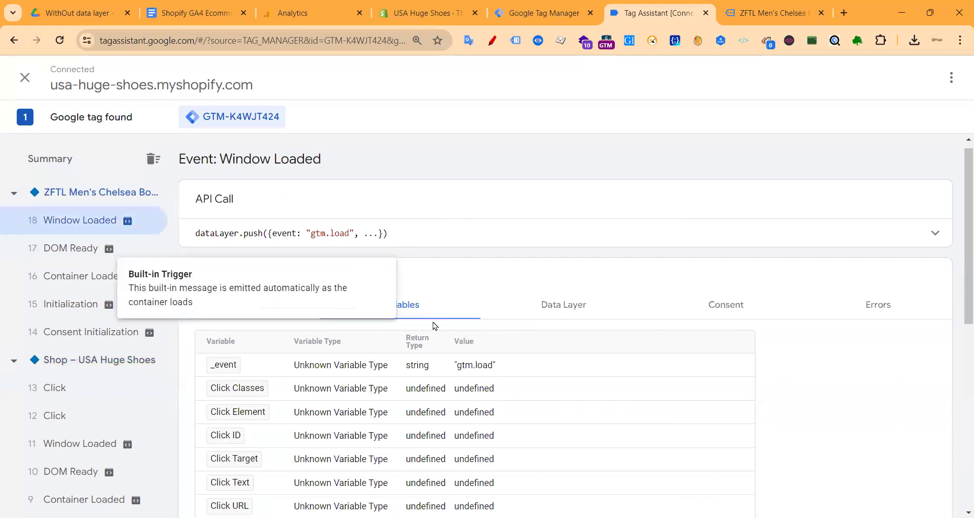
scroll(436, 325, "down", 8)
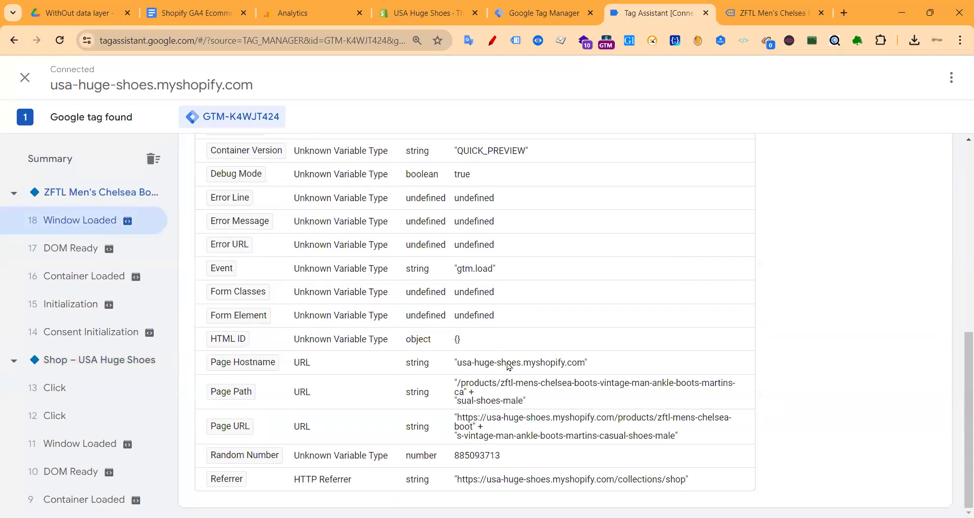
left_click_drag(457, 388, 499, 386)
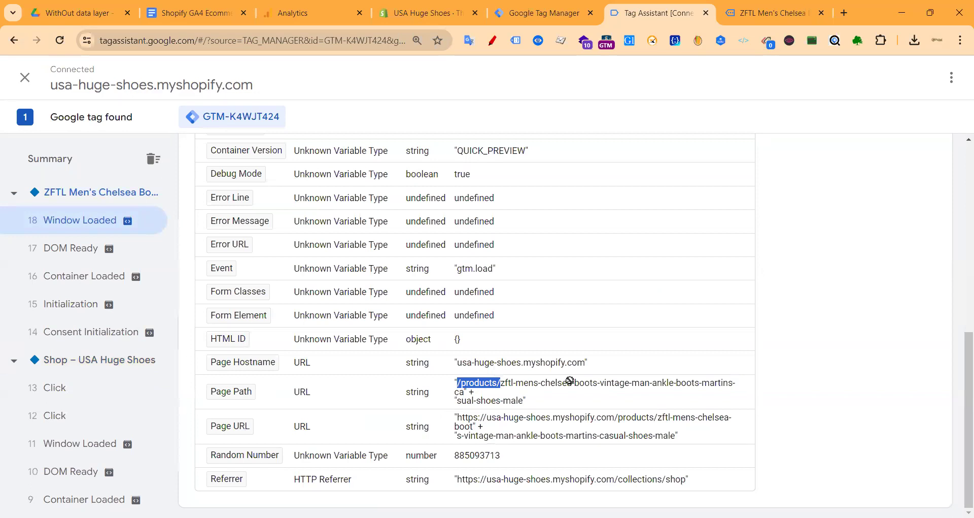
left_click(502, 387)
left_click_drag(502, 387, 459, 386)
key("ctrl+c")
left_click(540, 13)
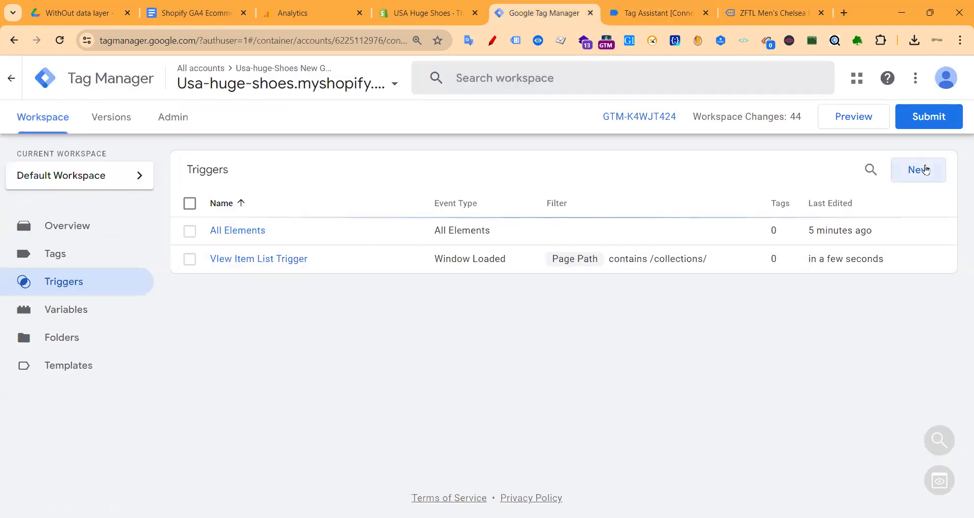
- Create a Window Loaded trigger for some events with the condition Page Path contains /products/
left_click(921, 167)
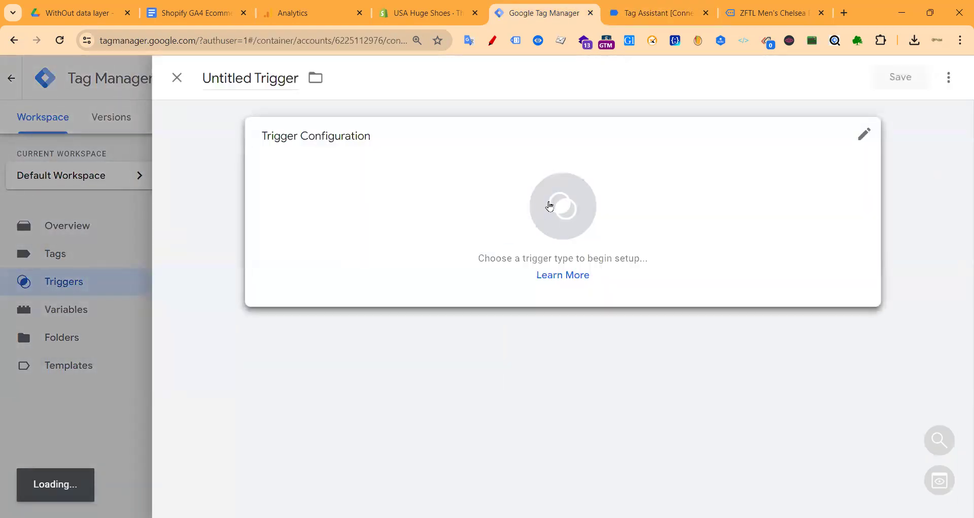
left_click(553, 201)
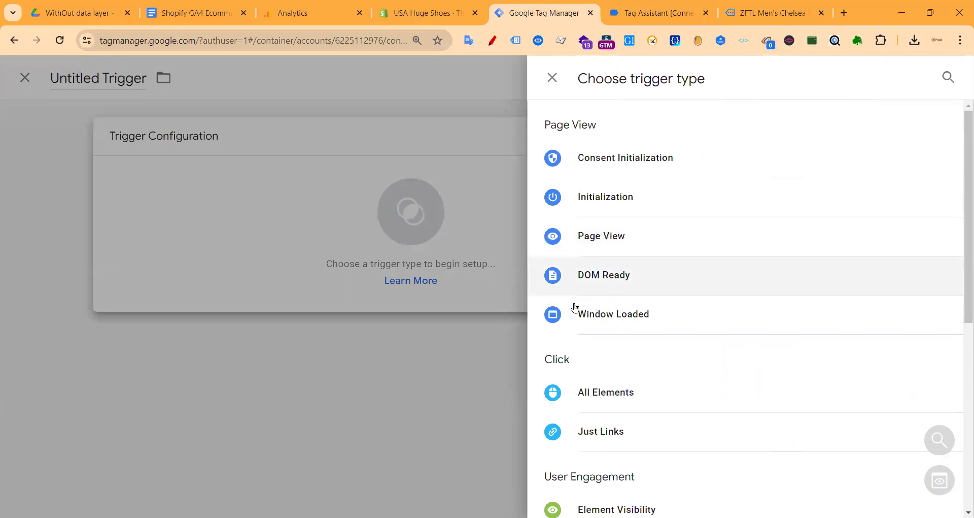
left_click(623, 312)
left_click(424, 272)
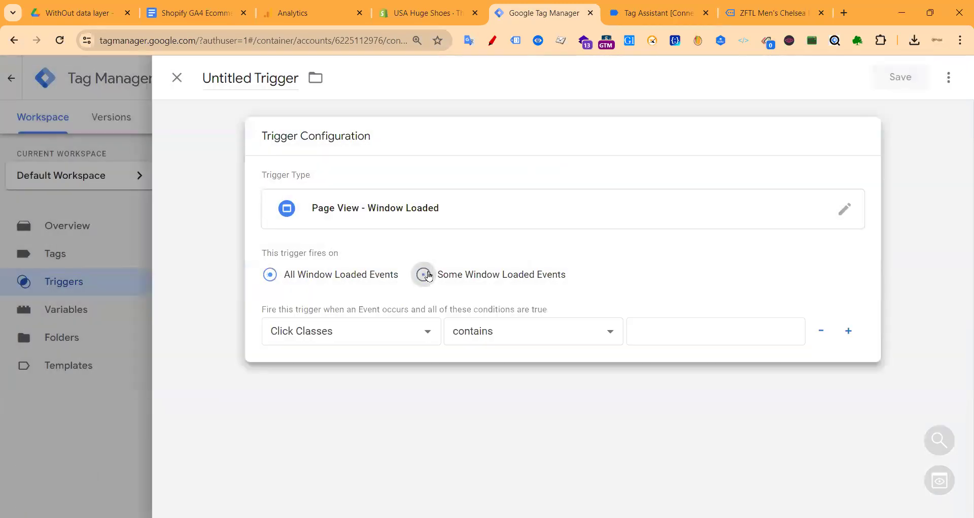
left_click(360, 338)
scroll(315, 244, "down", 5)
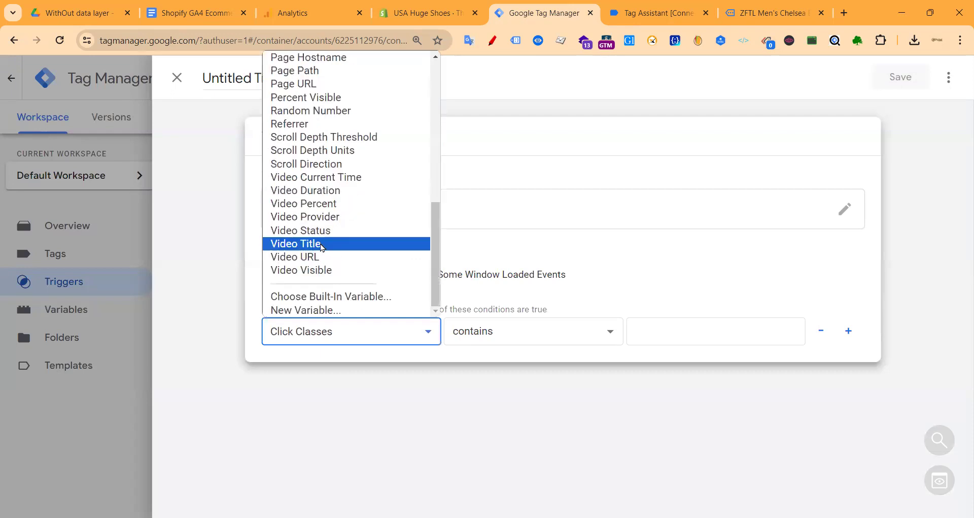
left_click(300, 87)
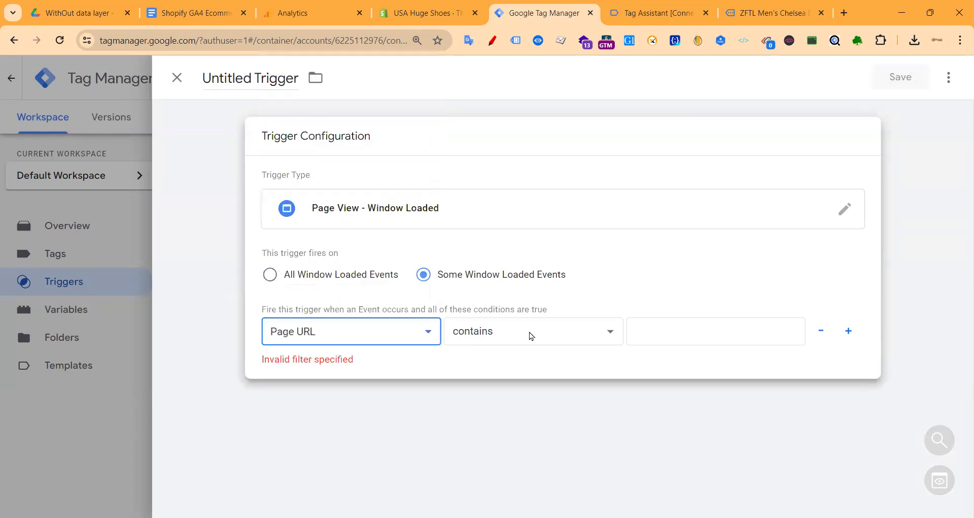
left_click(356, 333)
scroll(324, 229, "down", 5)
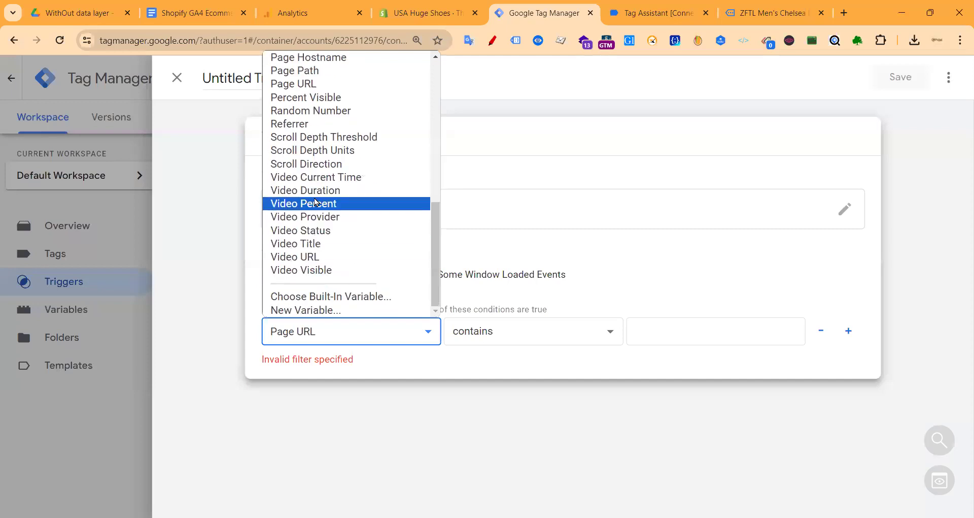
left_click(310, 76)
left_click(693, 329)
key("ctrl+v")
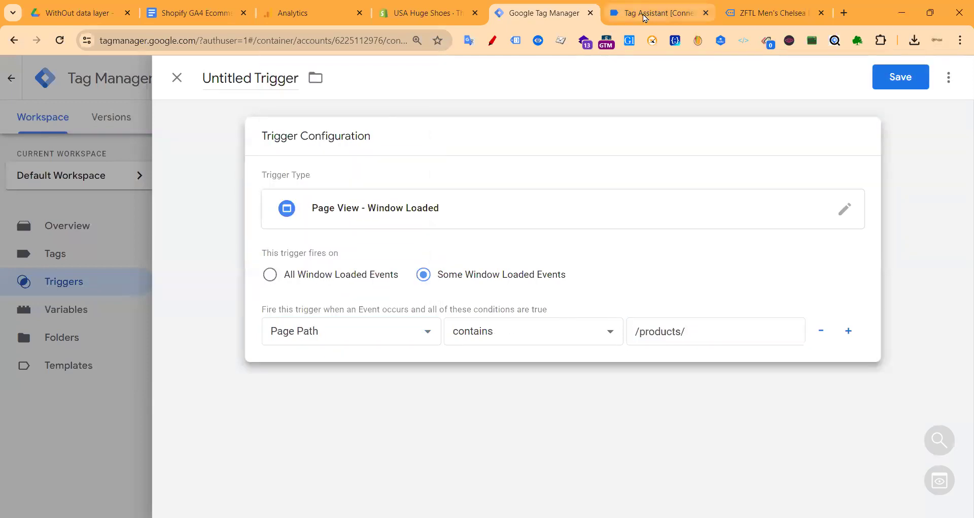
- Double-check the product page's address on the storefront
left_click(644, 15)
left_click(762, 13)
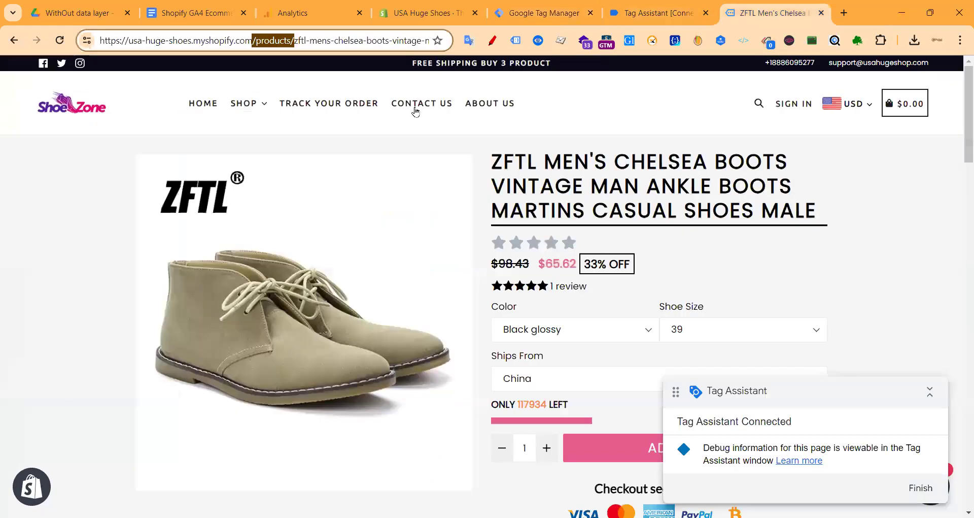
left_click(299, 40)
key("shift+End")
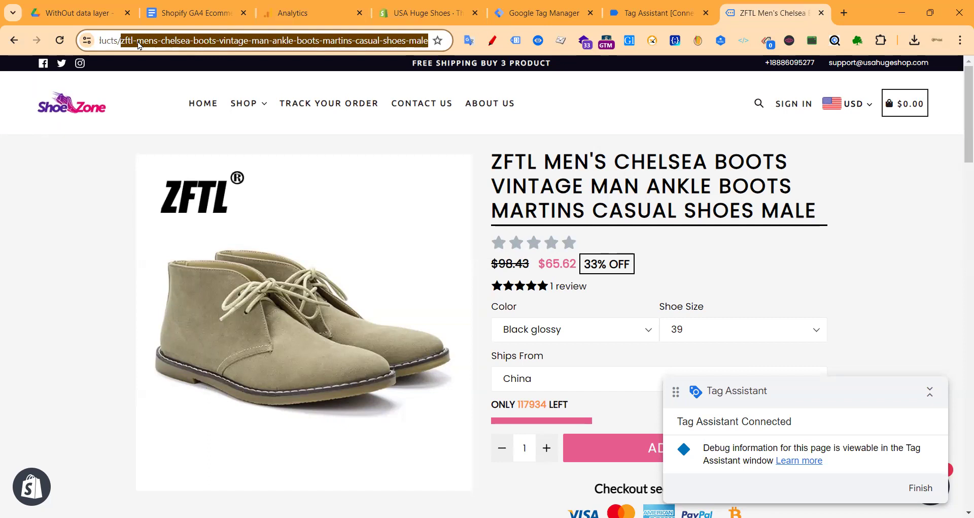
left_click(138, 45)
- Name the trigger 'View Item Trigger' and save it
left_click(543, 13)
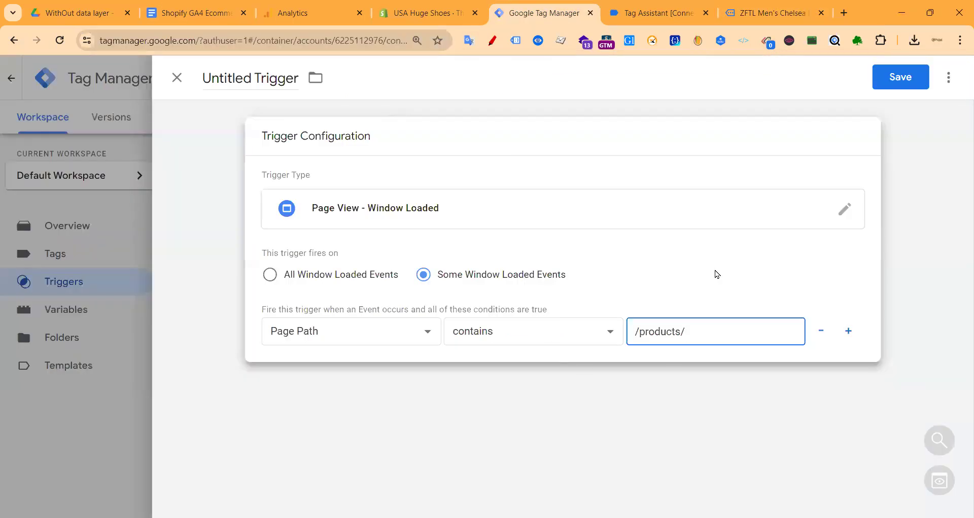
double_click(236, 78)
type("View Item")
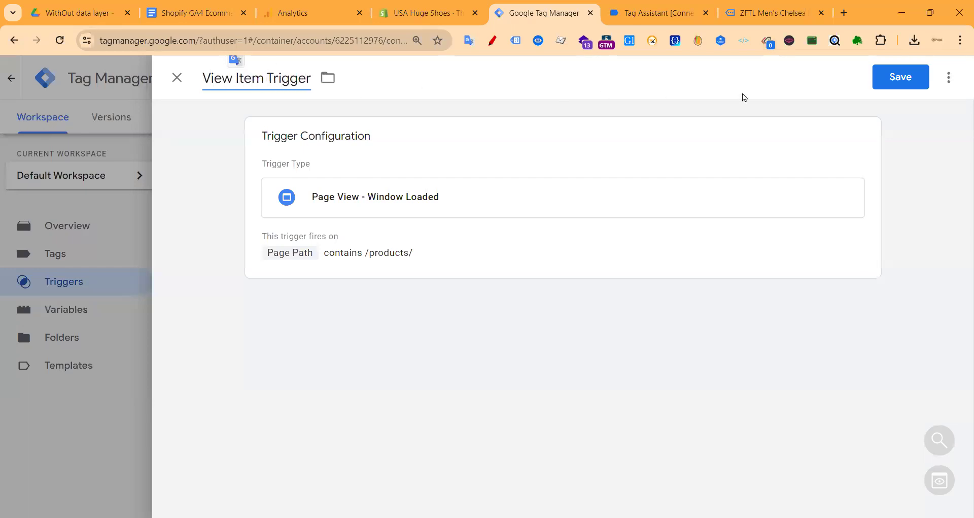
left_click(896, 79)
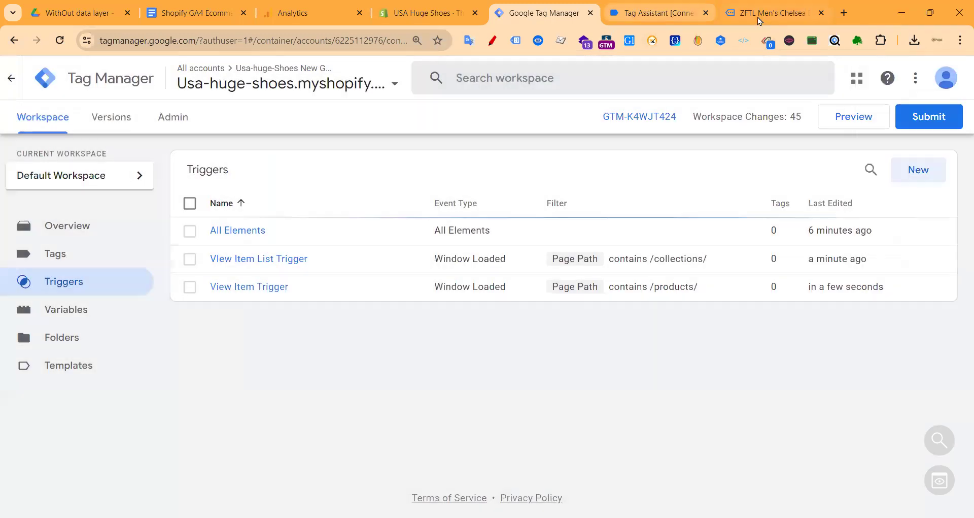
- On the product page, collapse the Tag Assistant badge and move it to the lower left
left_click(757, 14)
scroll(442, 328, "down", 4)
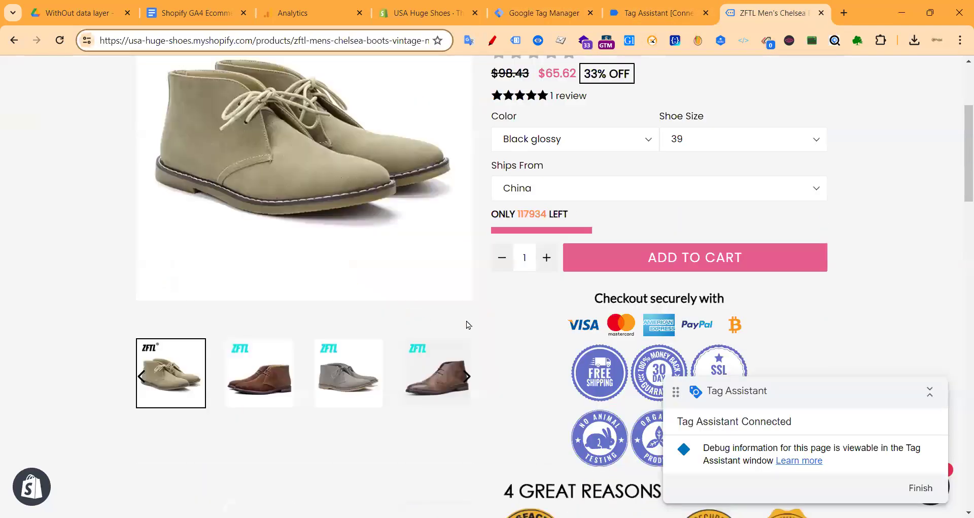
left_click(930, 391)
left_click_drag(878, 391, 335, 465)
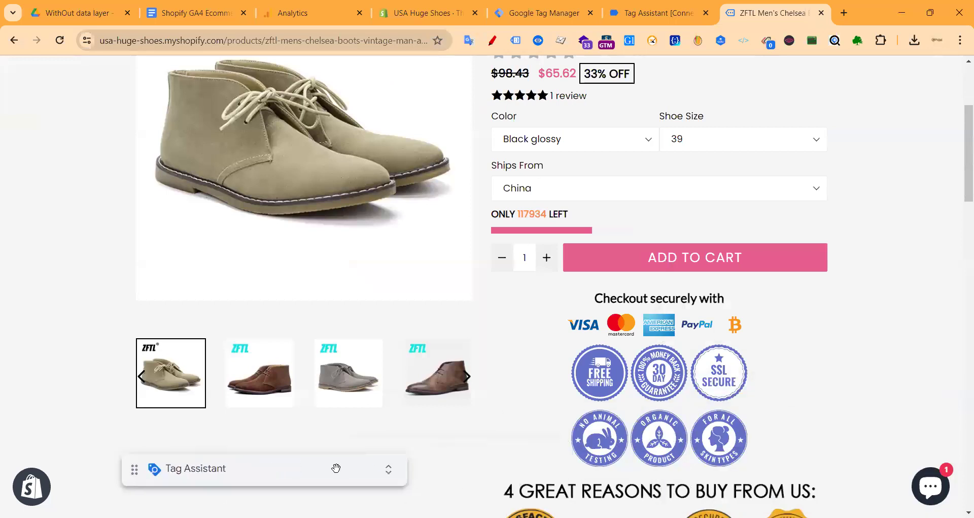
scroll(427, 374, "up", 3)
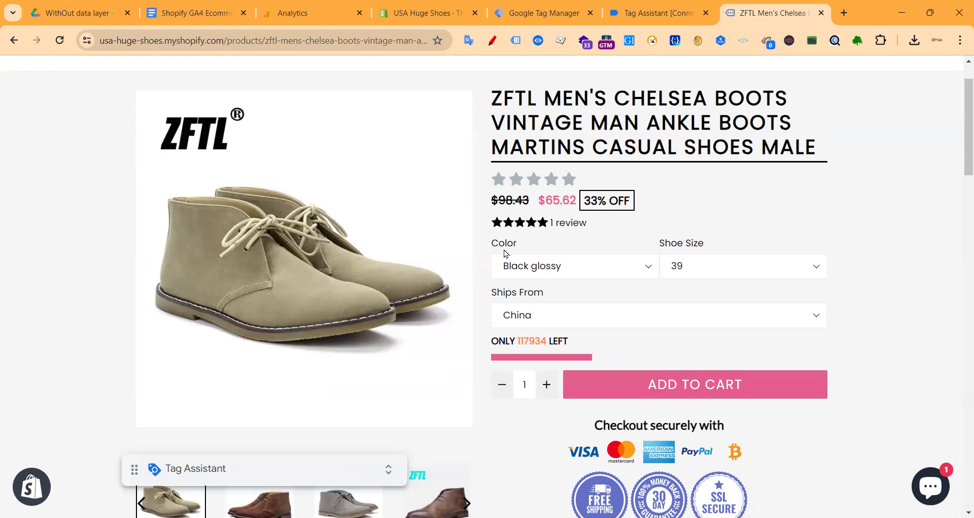
scroll(505, 253, "down", 3)
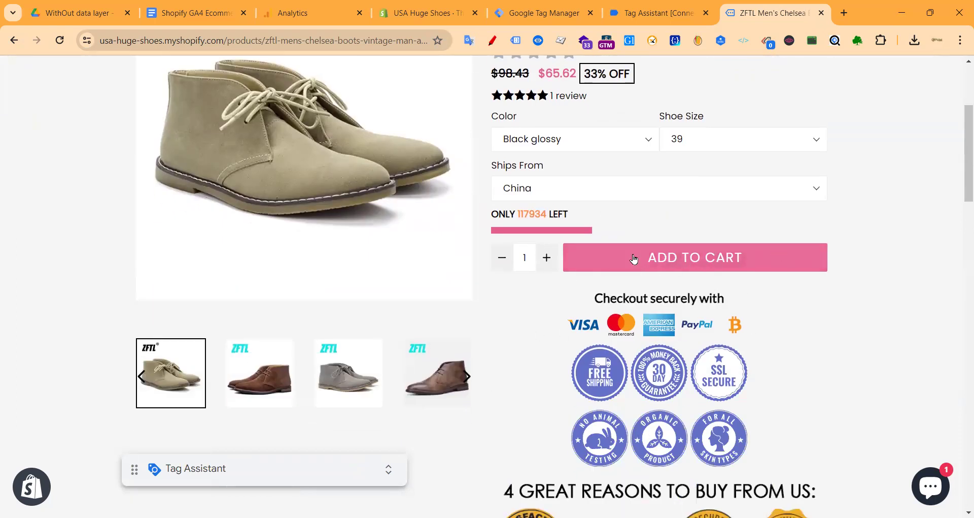
- Inspect the new Click event: Click ID AddToCartText and Click Text 'ADD TO CART'
left_click(643, 11)
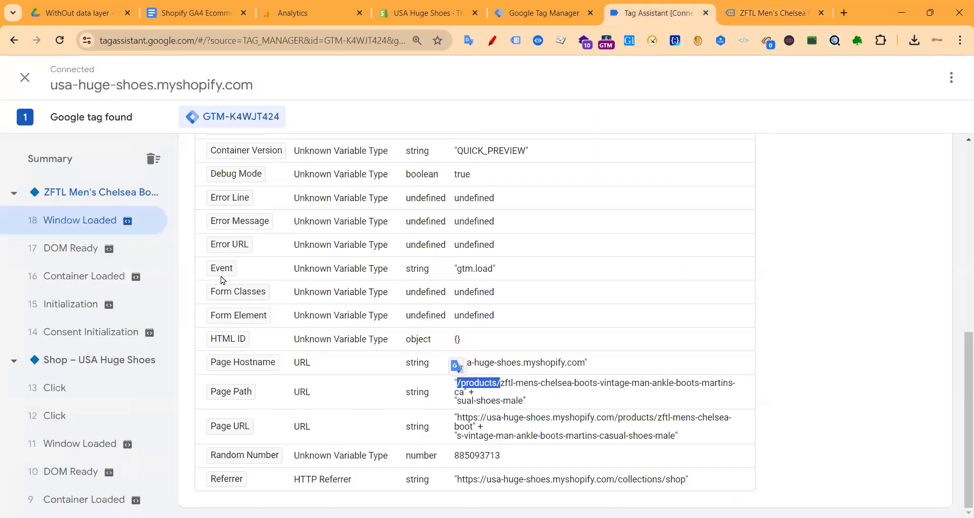
scroll(223, 278, "up", 4)
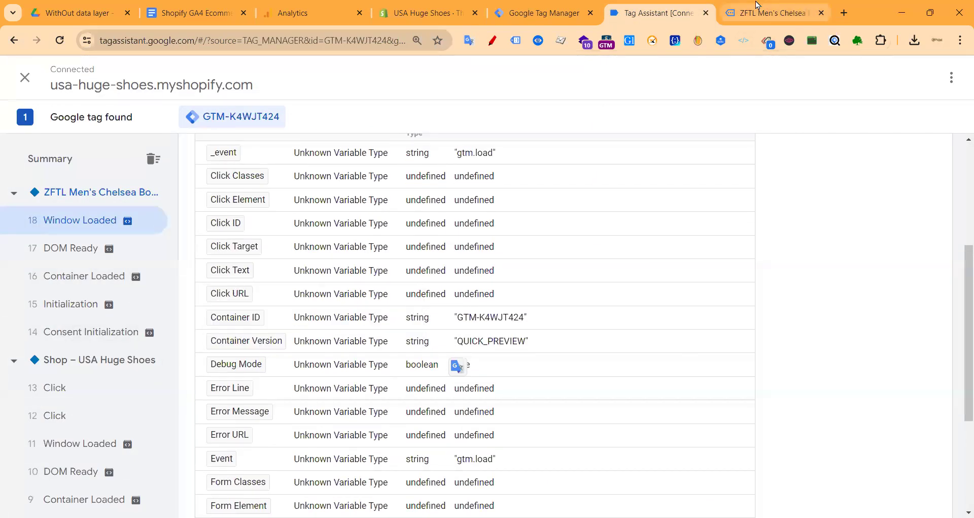
left_click(772, 13)
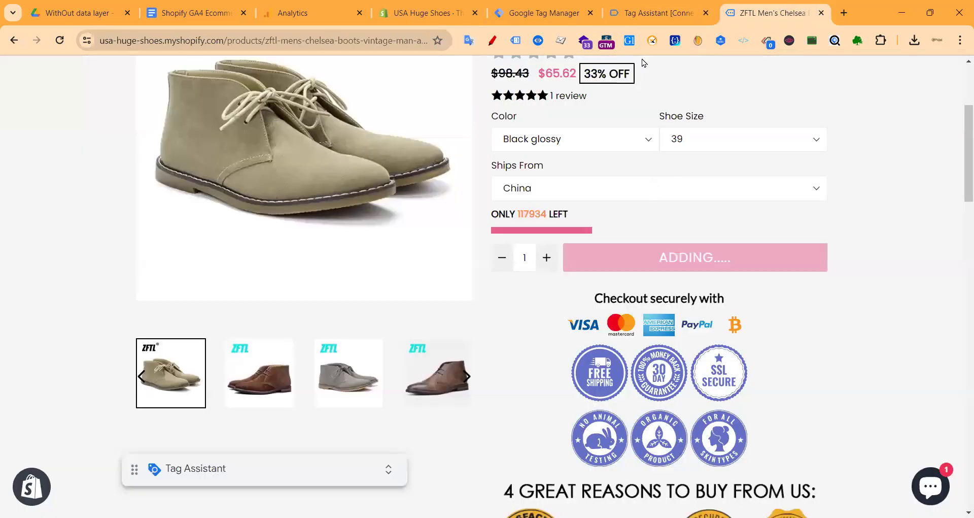
left_click(649, 12)
left_click(66, 219)
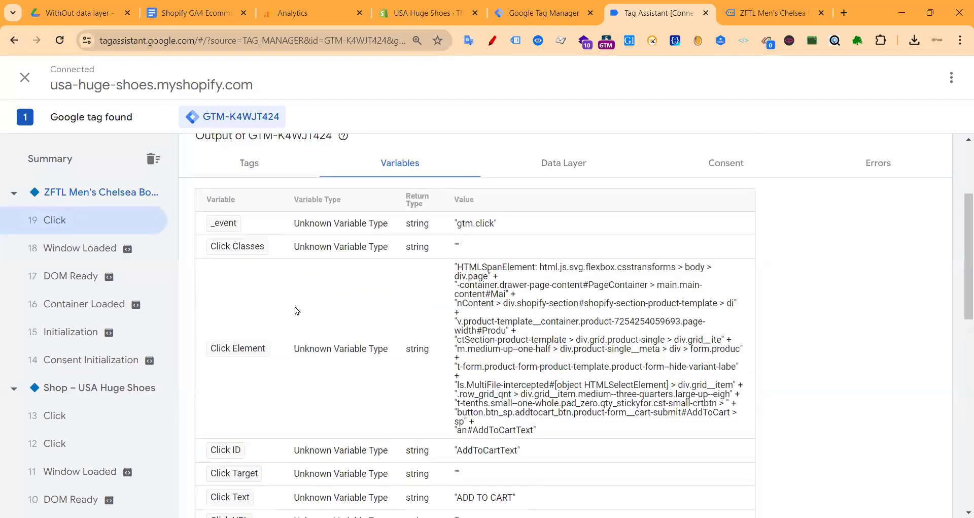
scroll(410, 310, "down", 3)
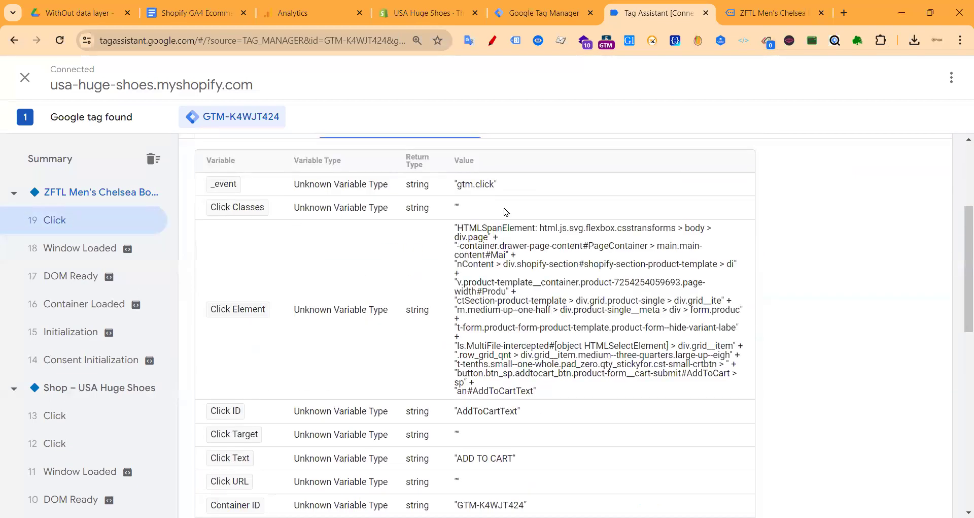
scroll(399, 323, "down", 2)
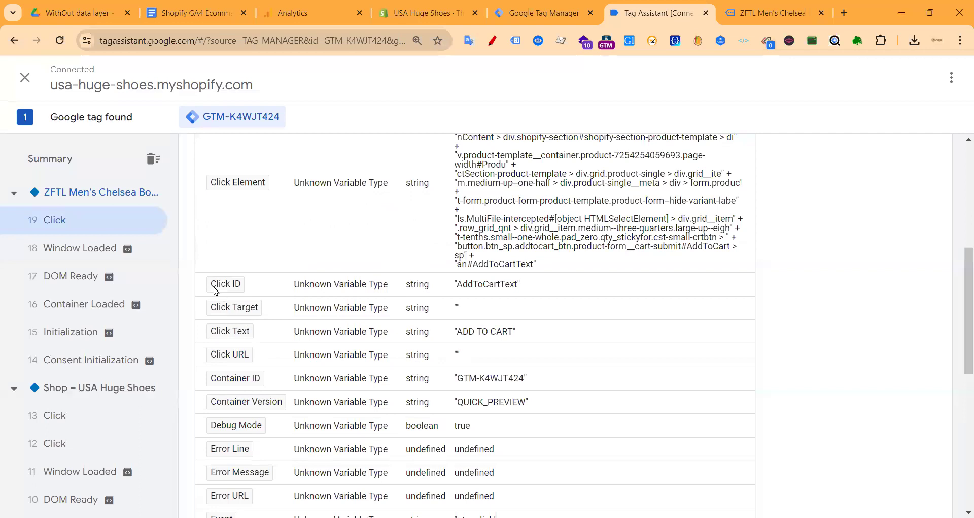
left_click_drag(458, 288, 557, 278)
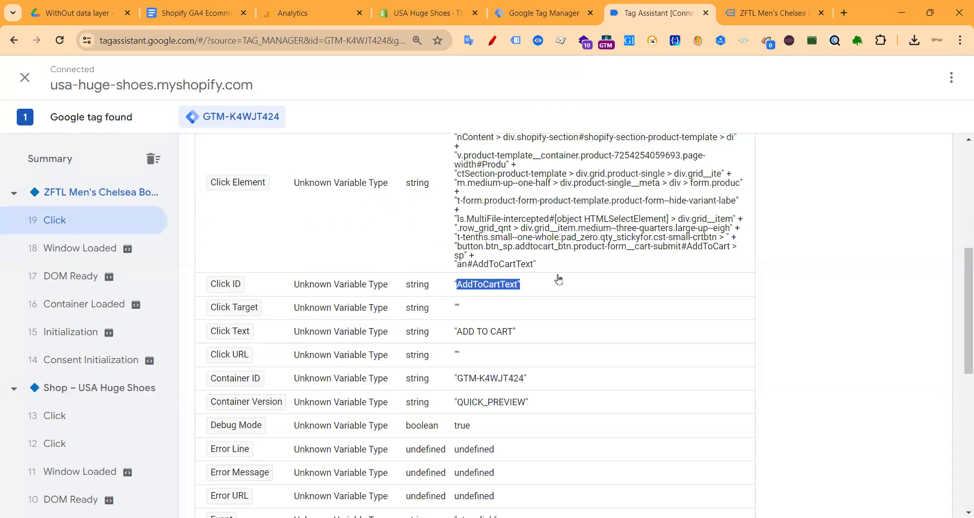
left_click(222, 286)
left_click_drag(449, 333, 573, 333)
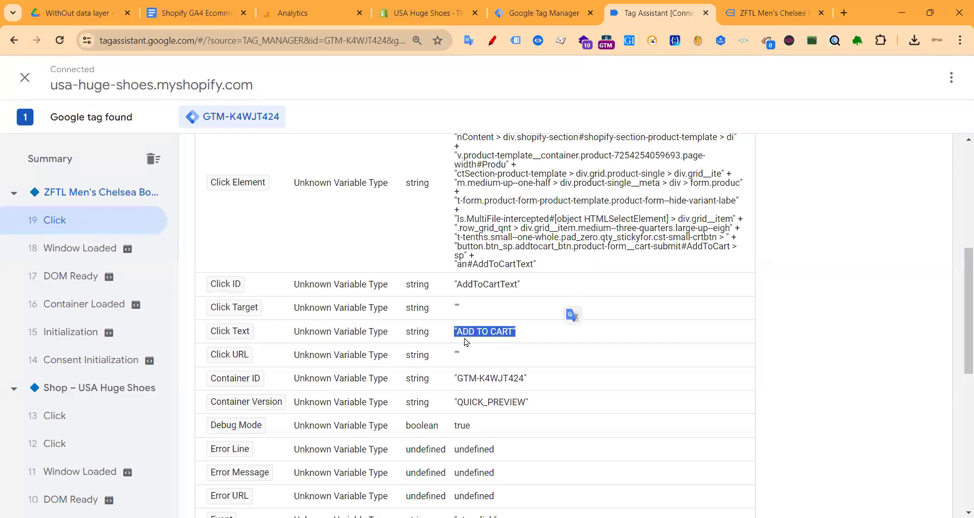
left_click(445, 343)
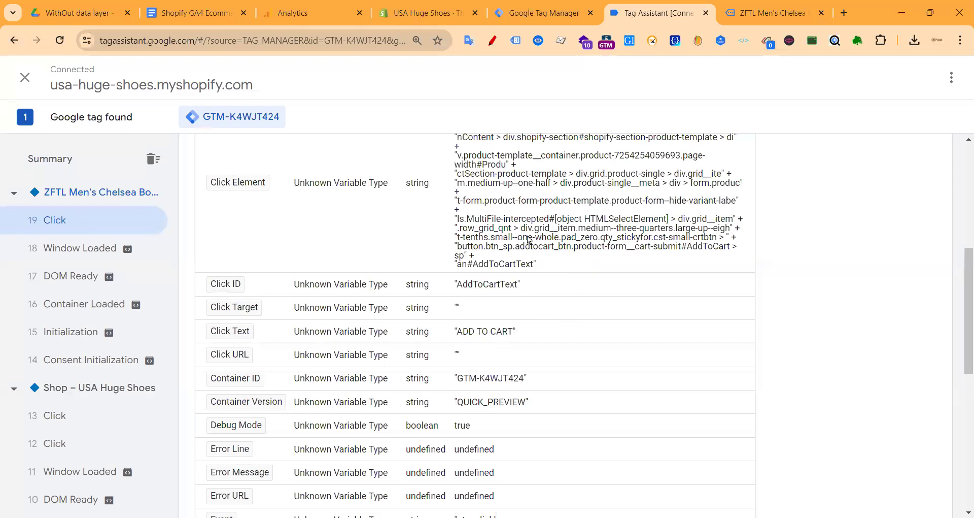
left_click(764, 14)
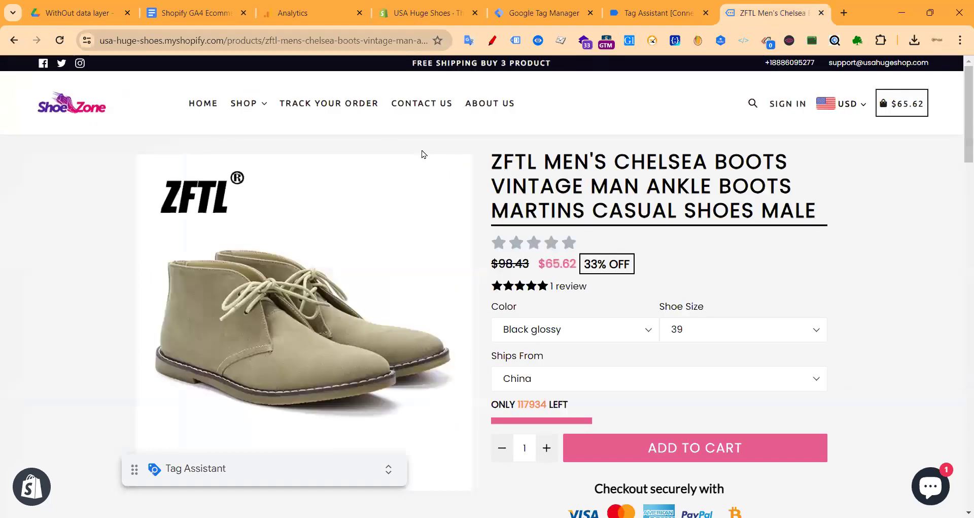
- Open the 2021 Brand Fashion related product and add it to the cart
scroll(439, 348, "down", 20)
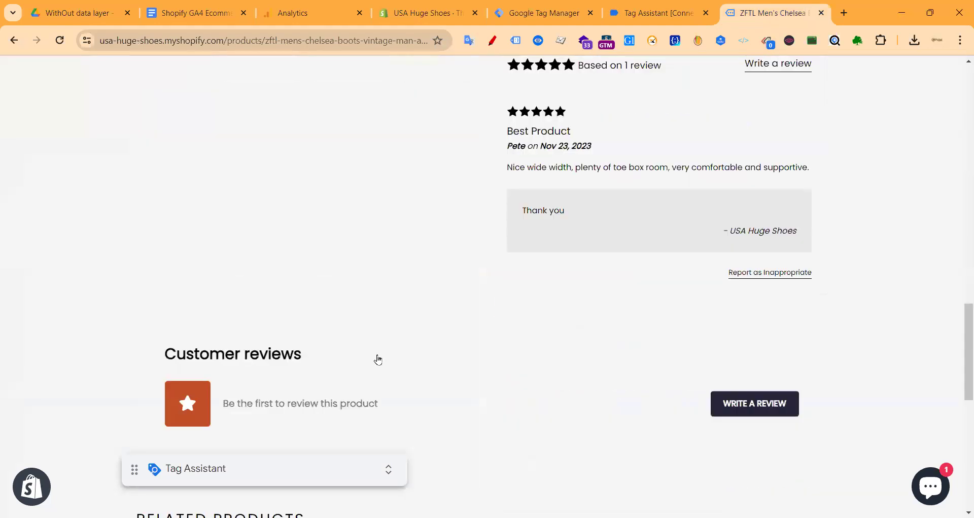
left_click(406, 335)
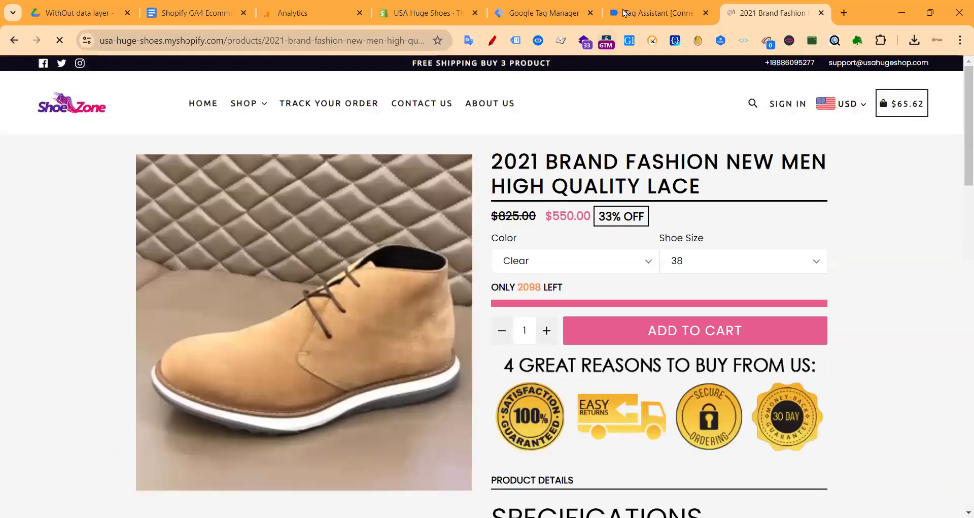
key("ctrl+shift+Tab")
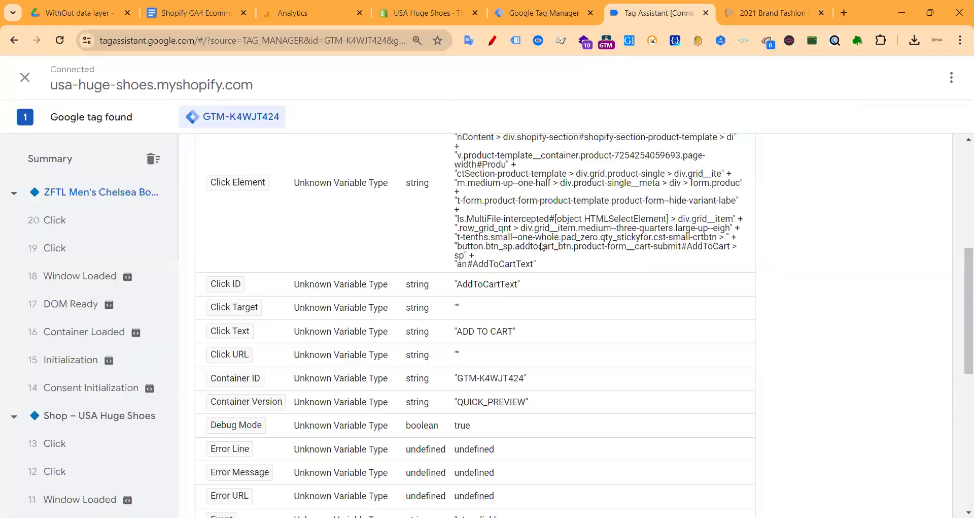
left_click(96, 219)
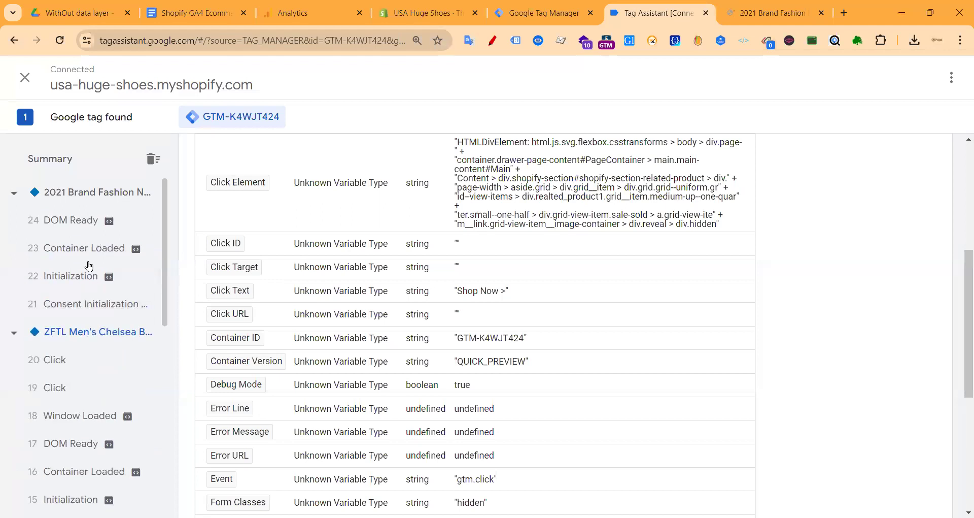
left_click(744, 20)
scroll(678, 259, "down", 2)
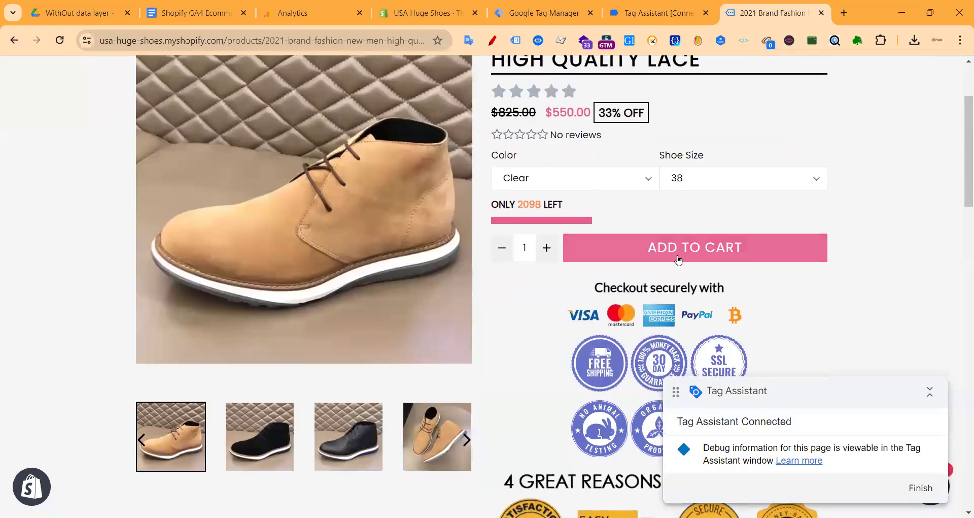
left_click(685, 255)
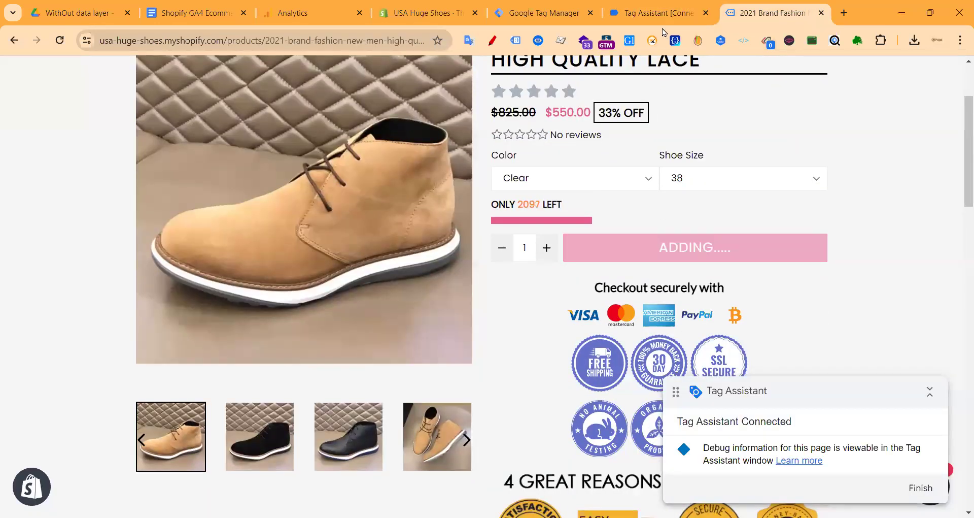
- Confirm the new 26 Click event also reports Click ID AddToCartText, and copy that value
left_click(657, 14)
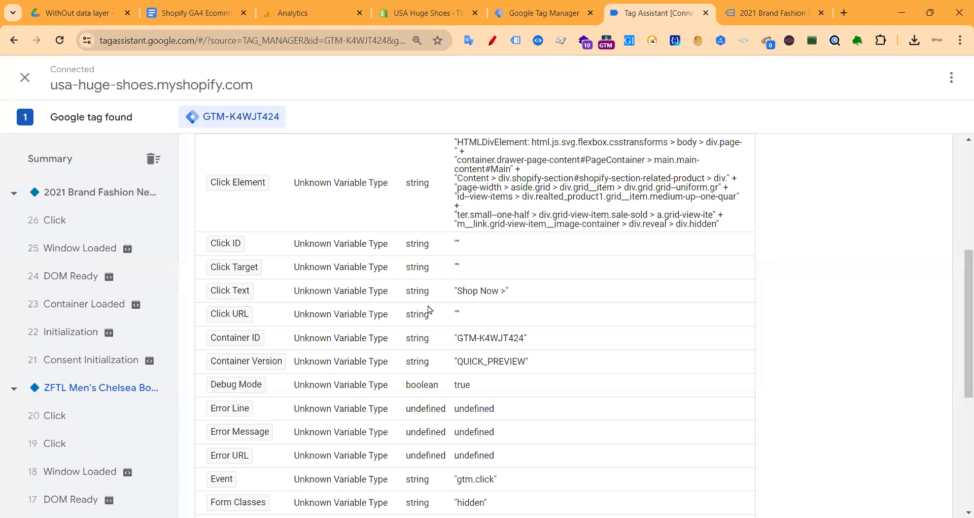
left_click(65, 441)
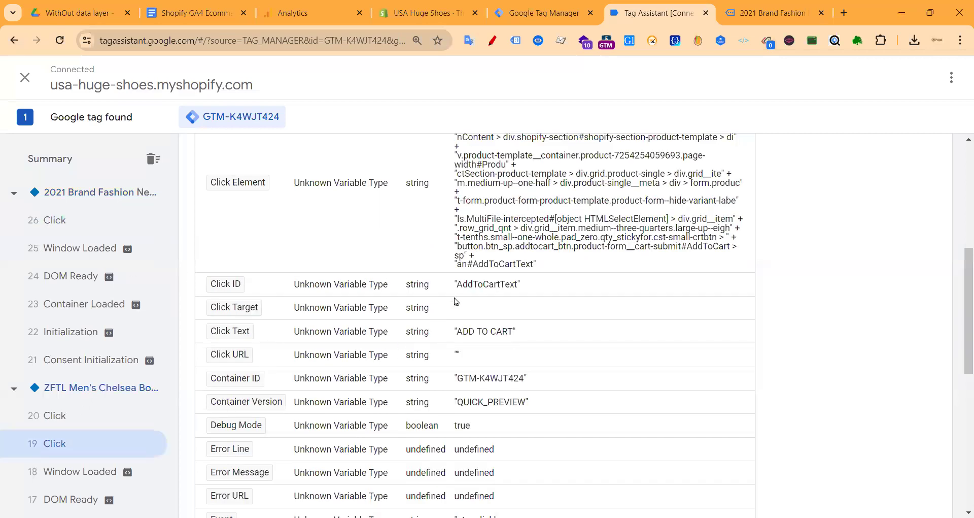
double_click(476, 285)
left_click_drag(458, 332, 525, 334)
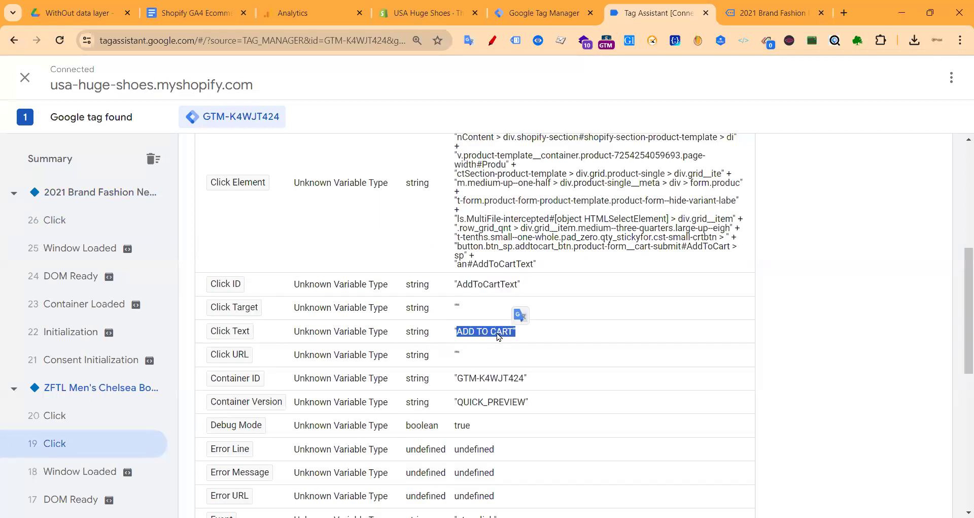
left_click(71, 220)
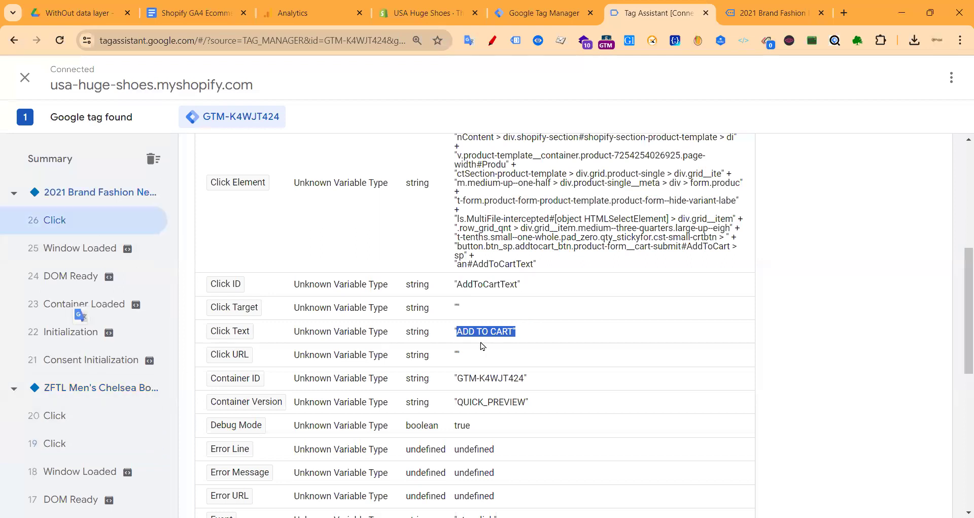
left_click(245, 322)
left_click_drag(457, 286, 517, 287)
left_click(426, 307)
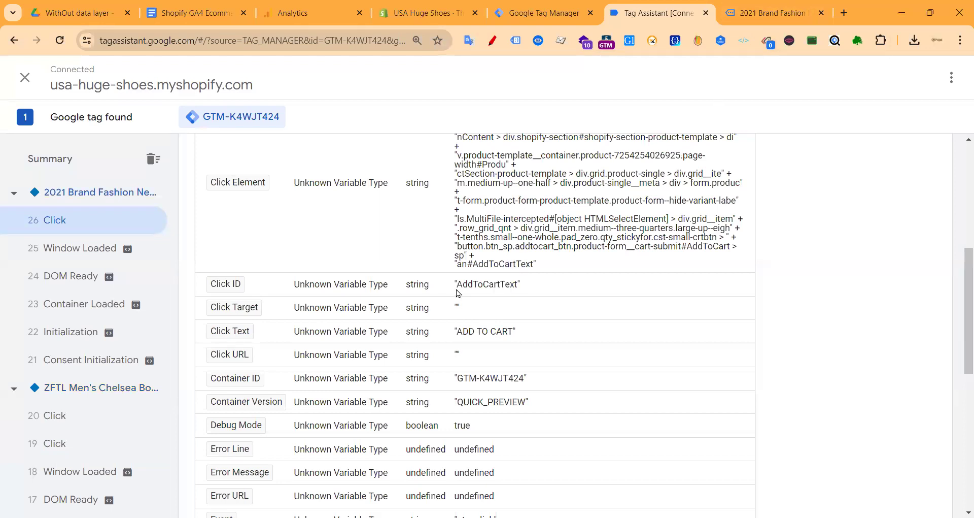
left_click_drag(458, 290, 514, 284)
left_click(539, 19)
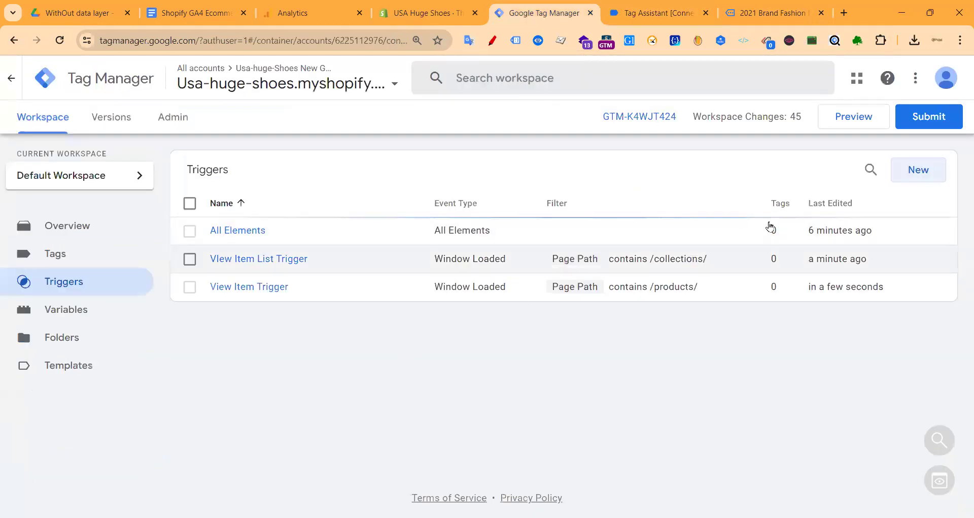
- Start a new All Elements click trigger limited to some clicks
left_click(908, 171)
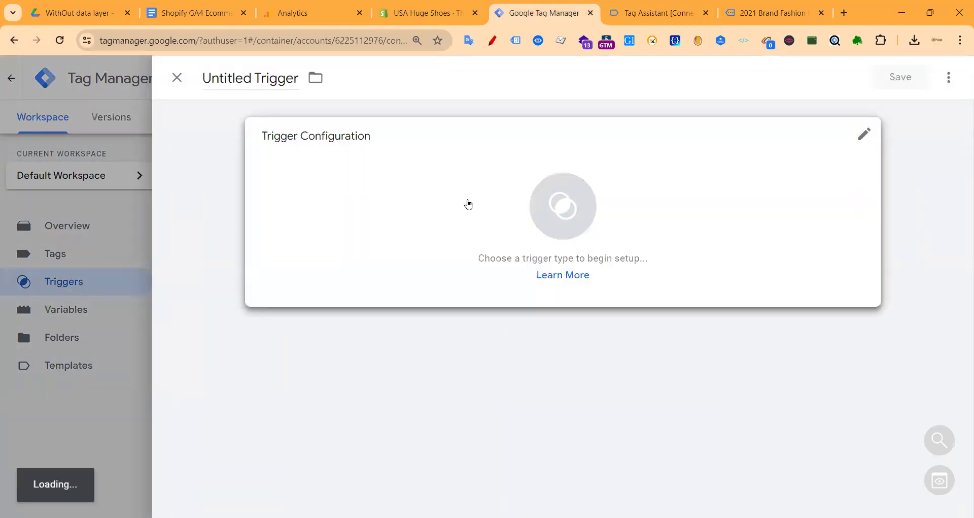
left_click(467, 203)
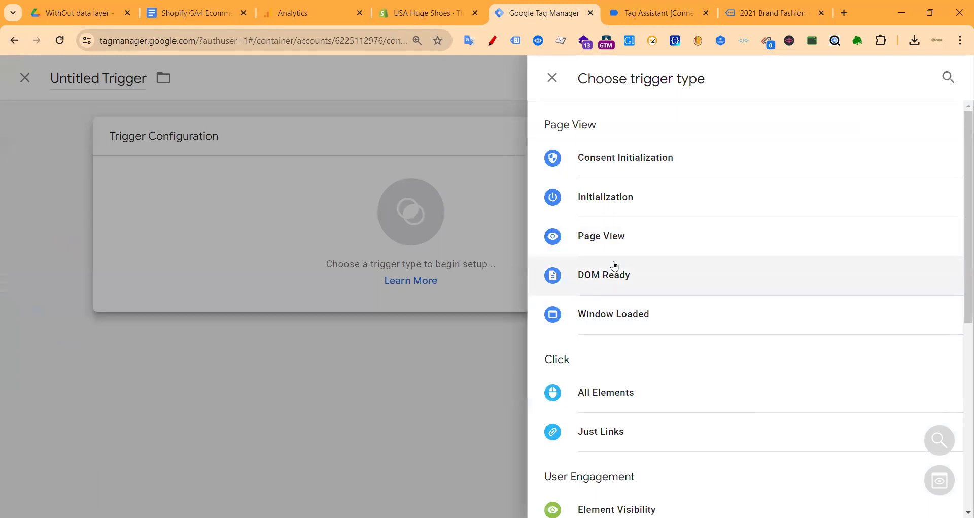
scroll(616, 248, "down", 1)
left_click(633, 10)
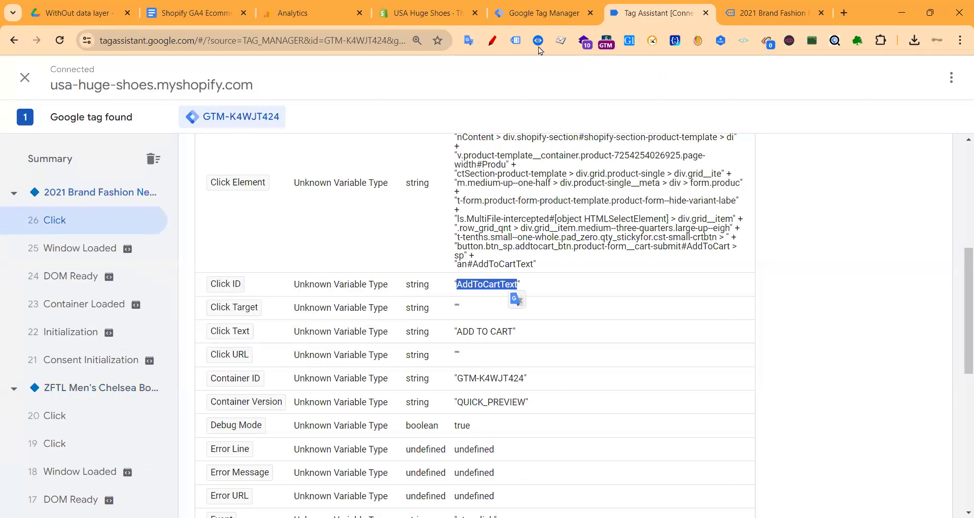
left_click(541, 13)
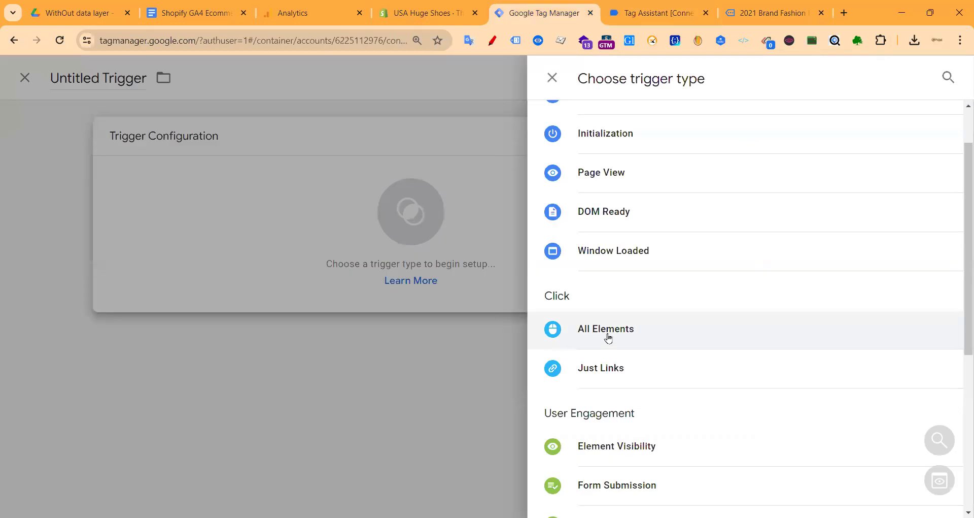
left_click(549, 327)
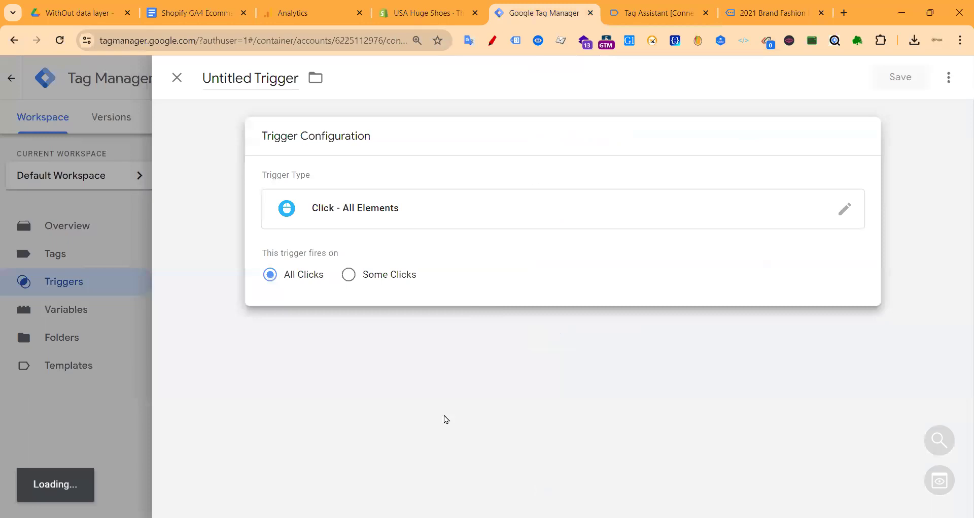
left_click(408, 275)
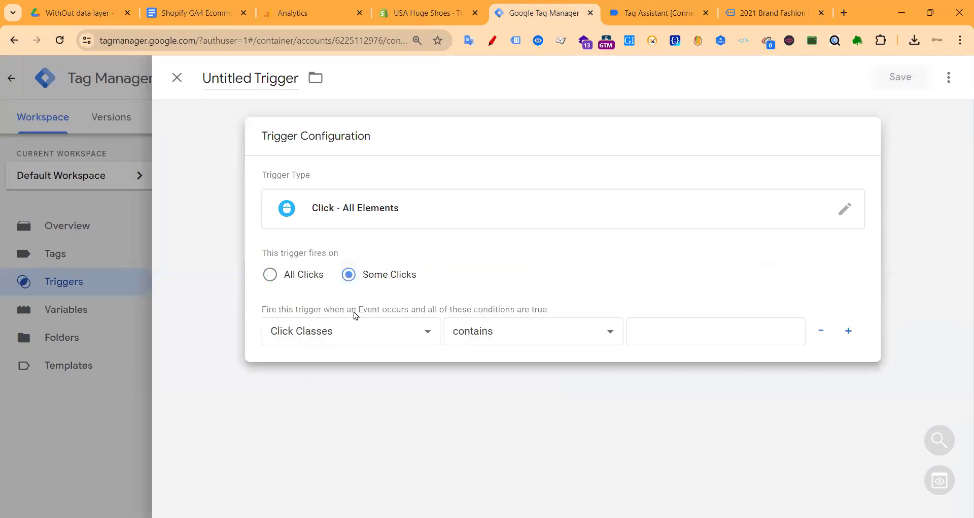
- Set the trigger condition to Click ID equals AddToCartText
left_click(331, 338)
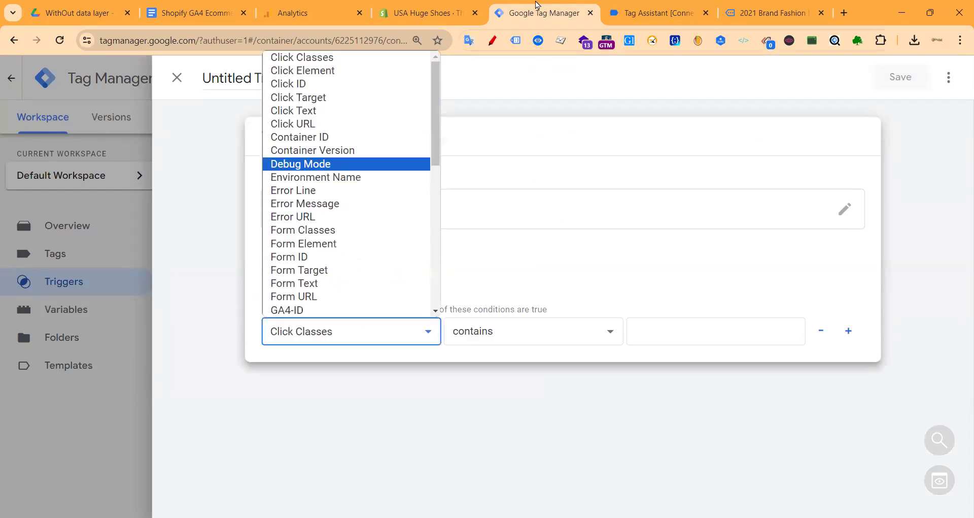
left_click(633, 8)
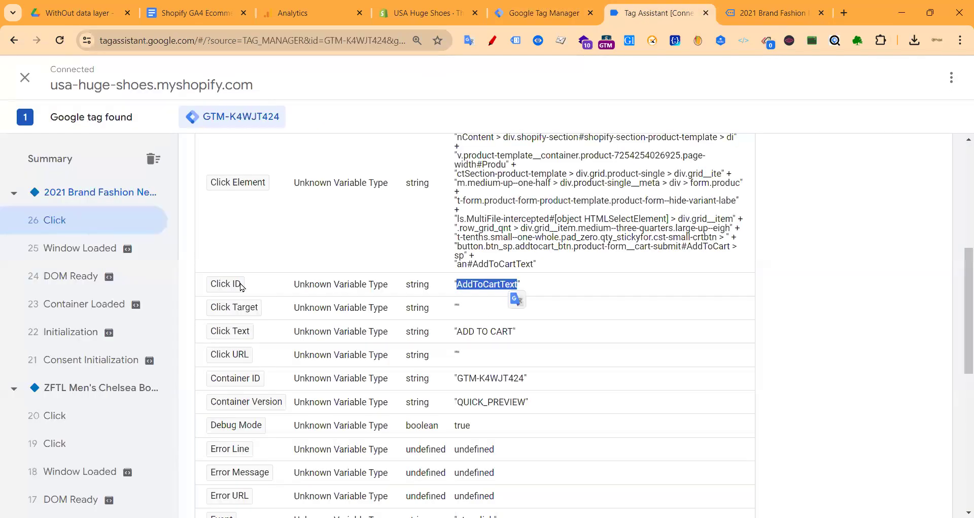
left_click(531, 14)
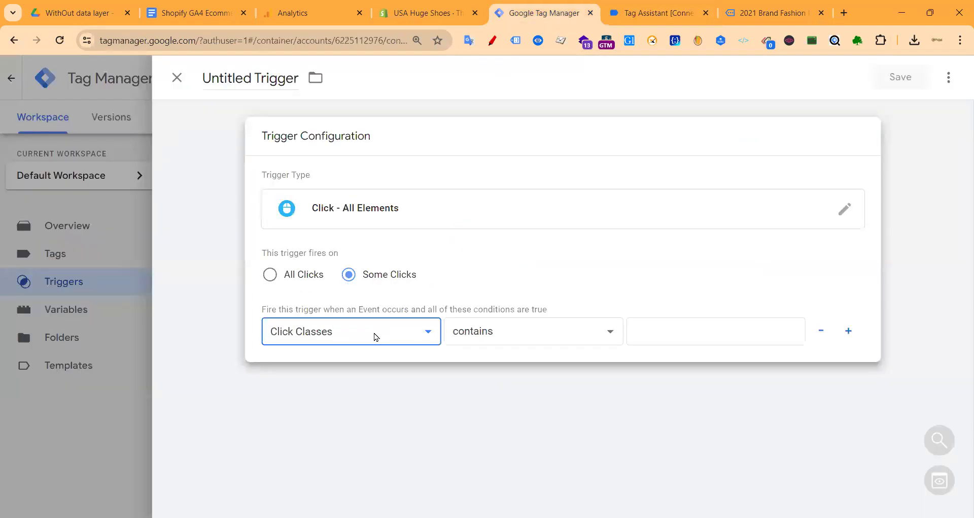
left_click(376, 337)
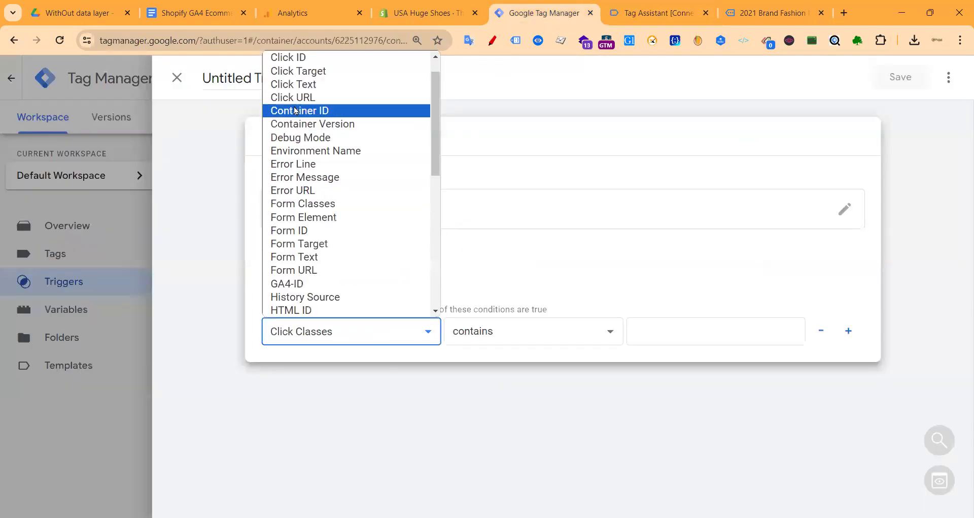
left_click(295, 58)
left_click(673, 12)
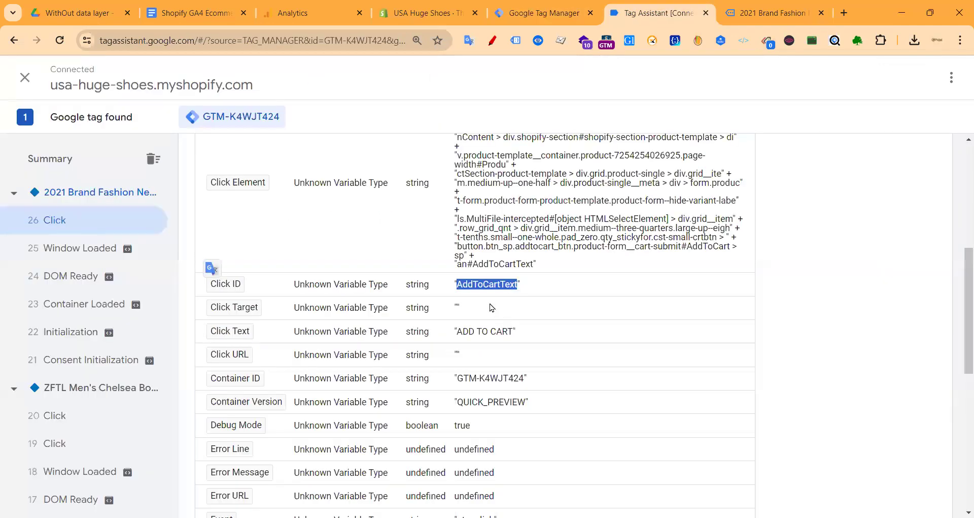
left_click_drag(456, 284, 518, 287)
key("ctrl+c")
left_click(553, 18)
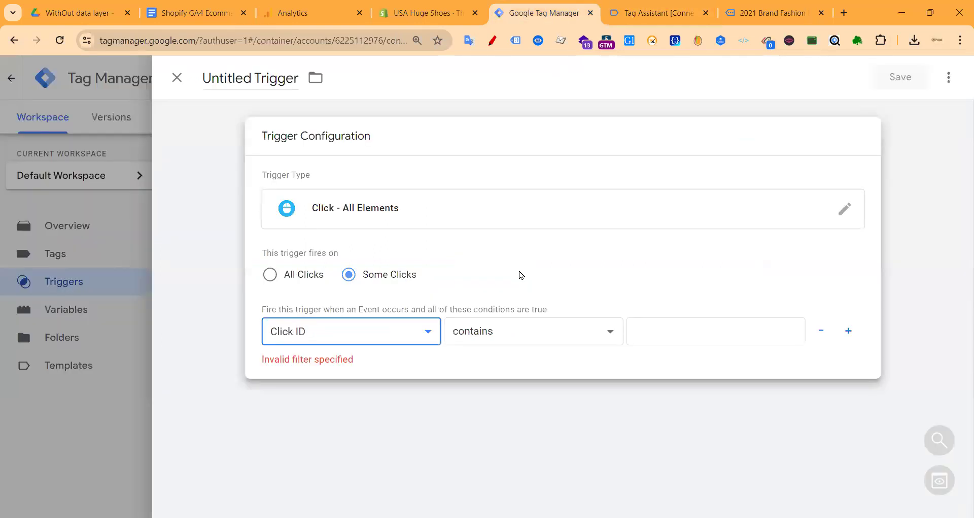
left_click(510, 333)
left_click(771, 15)
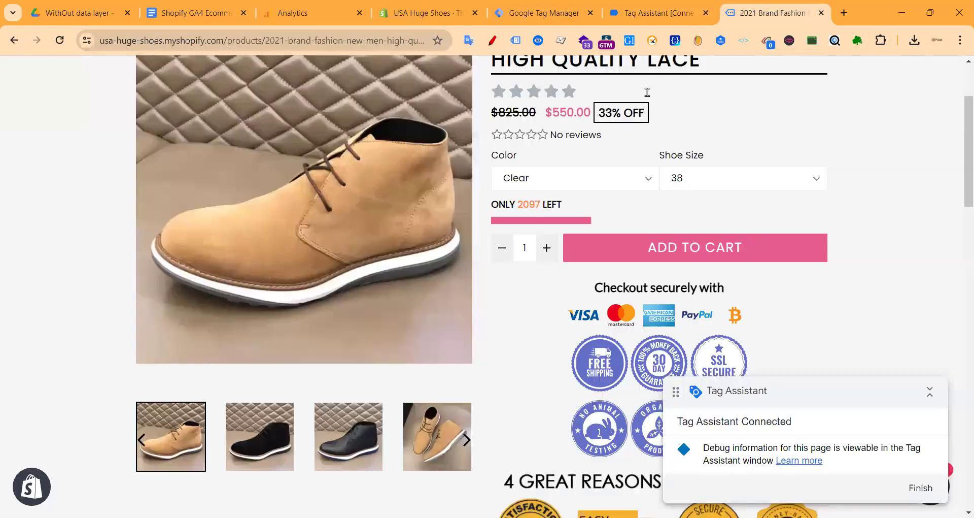
left_click(652, 13)
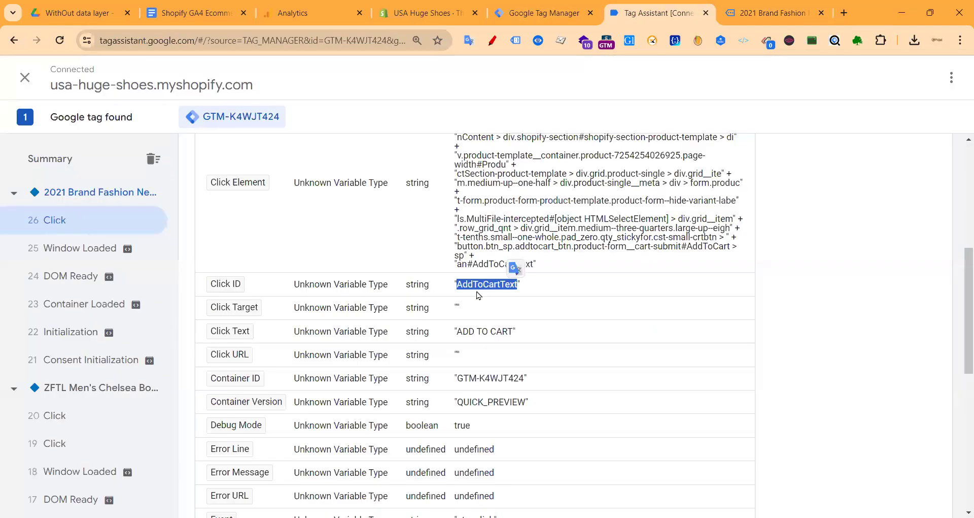
left_click(546, 14)
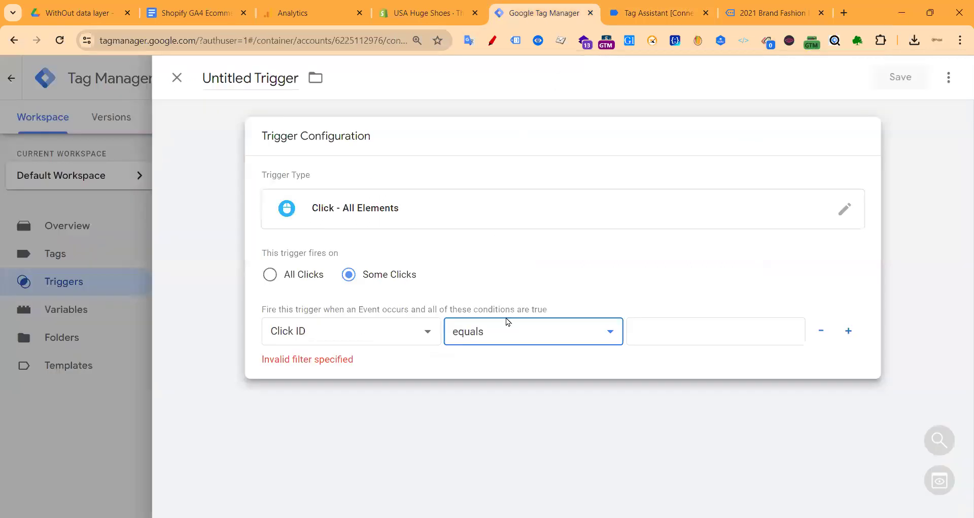
left_click(661, 325)
key("ctrl+v")
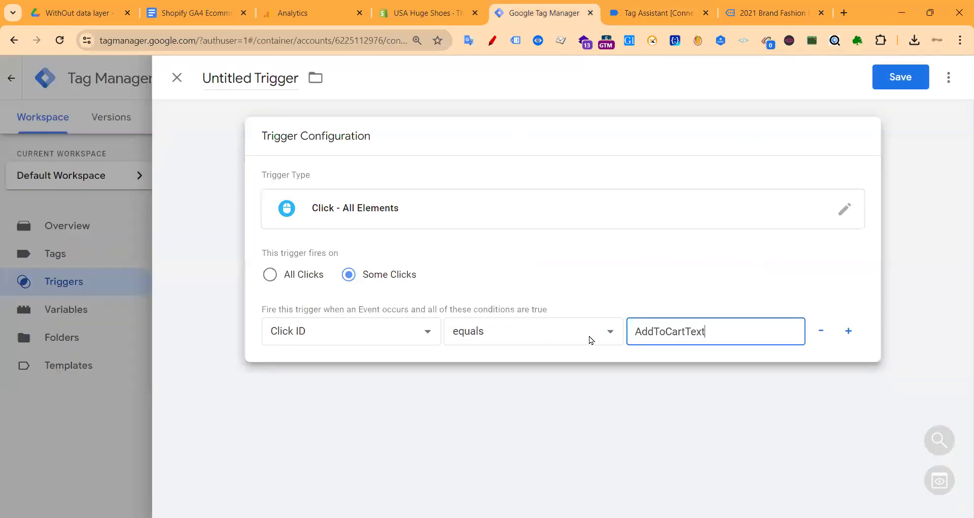
- Name the trigger 'Add To Cart Trigger' and save it
triple_click(234, 78)
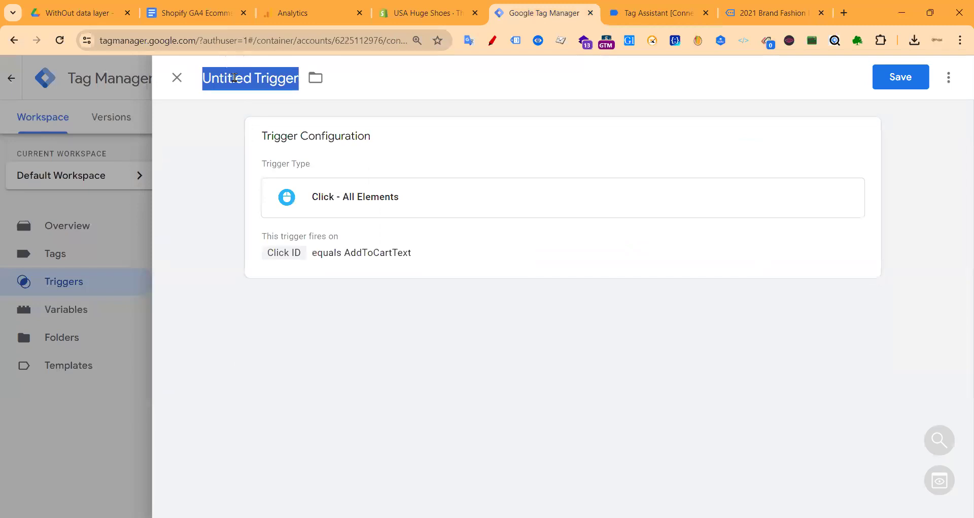
left_click(251, 77)
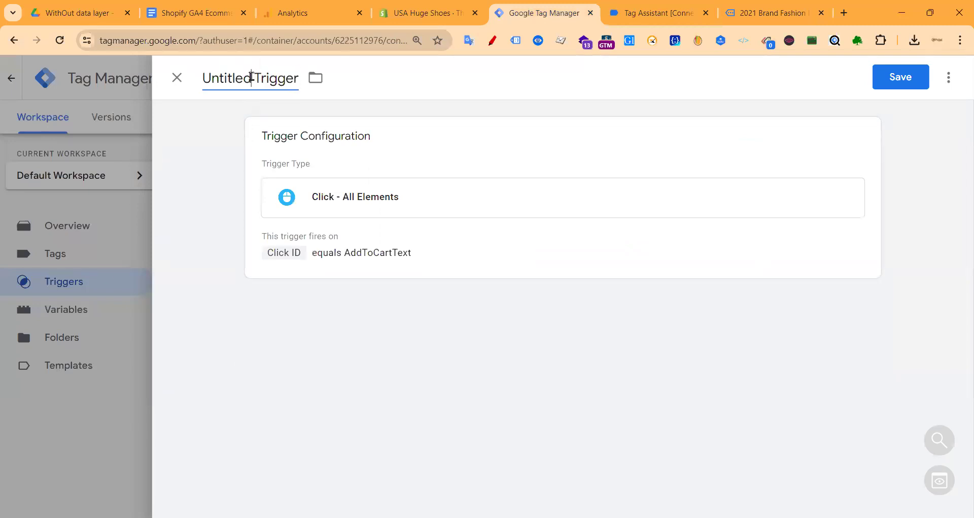
left_click_drag(254, 79, 206, 78)
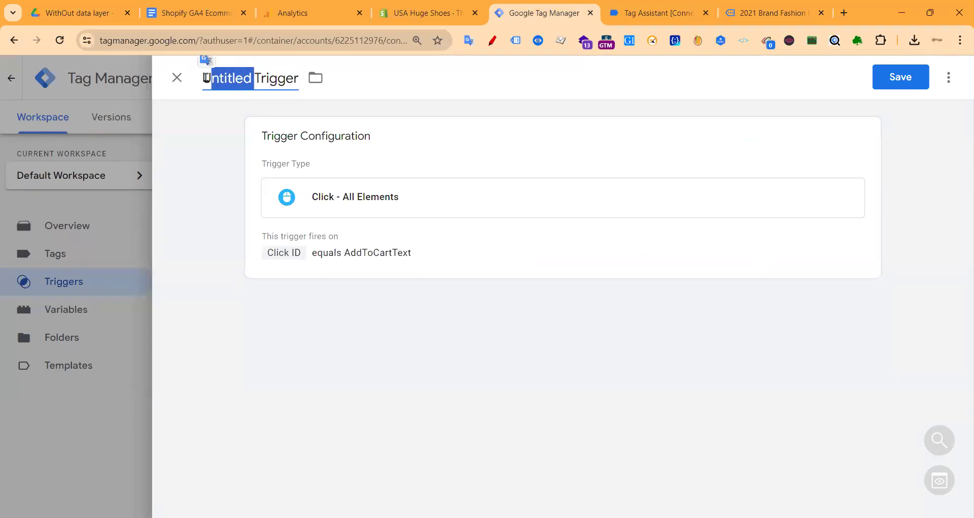
key("BackSpace")
type("Add To Cart")
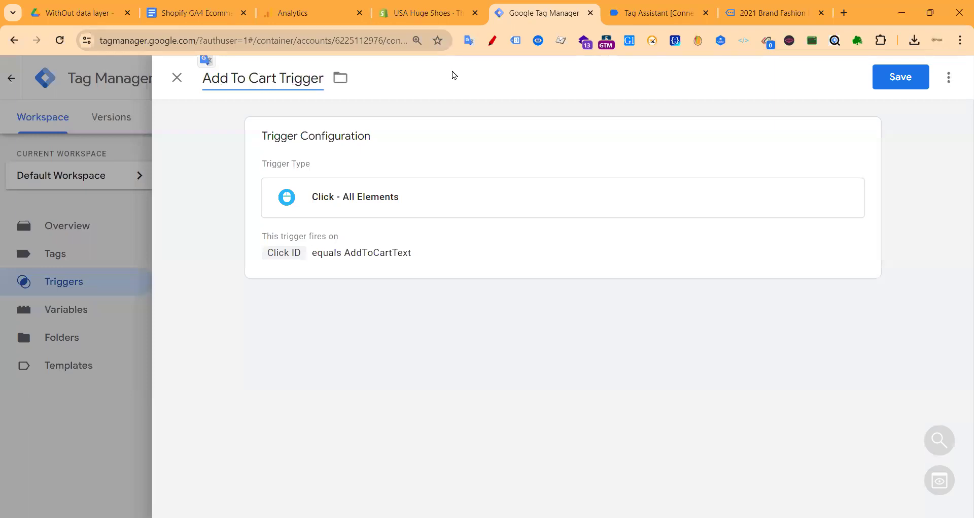
left_click(902, 78)
- Move the debug overlay aside on the product page and open the shopping cart page
left_click(654, 12)
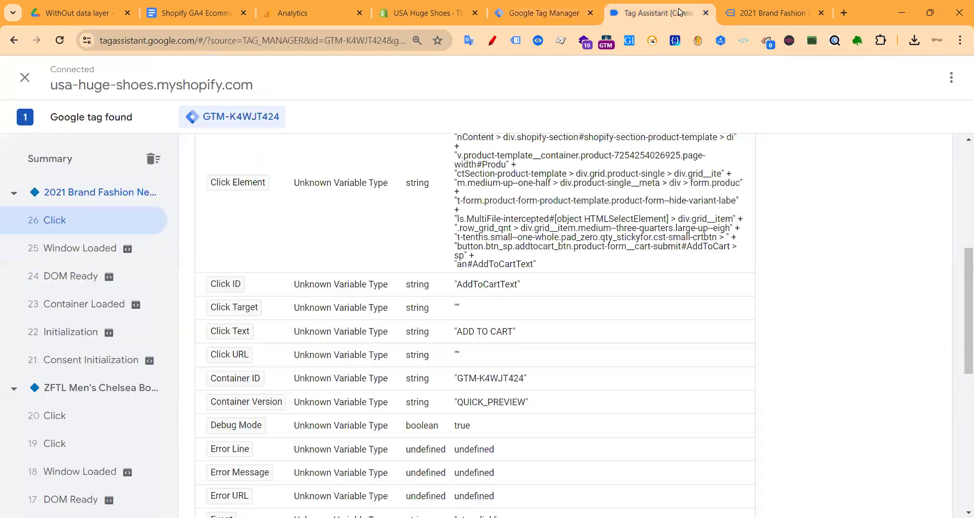
left_click(761, 13)
scroll(579, 226, "up", 3)
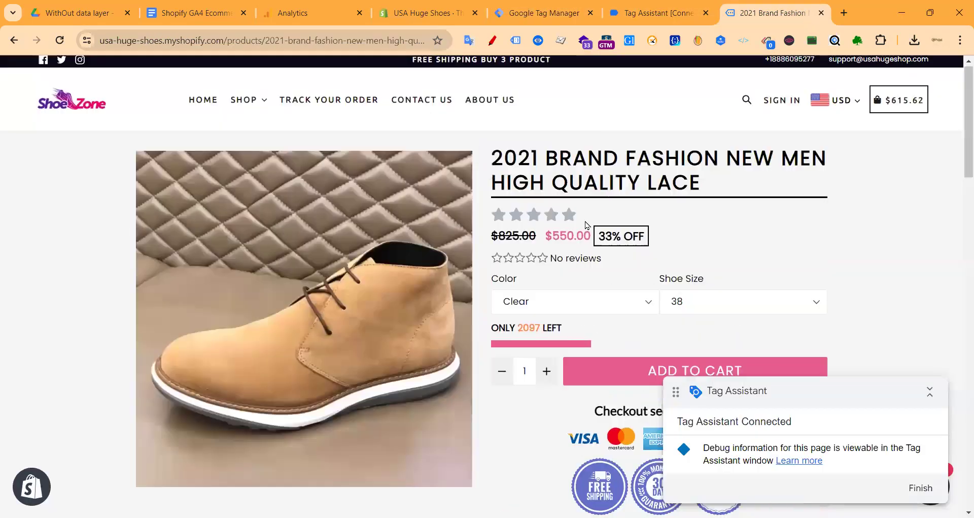
left_click_drag(924, 399, 629, 407)
left_click(893, 106)
left_click_drag(243, 41, 227, 43)
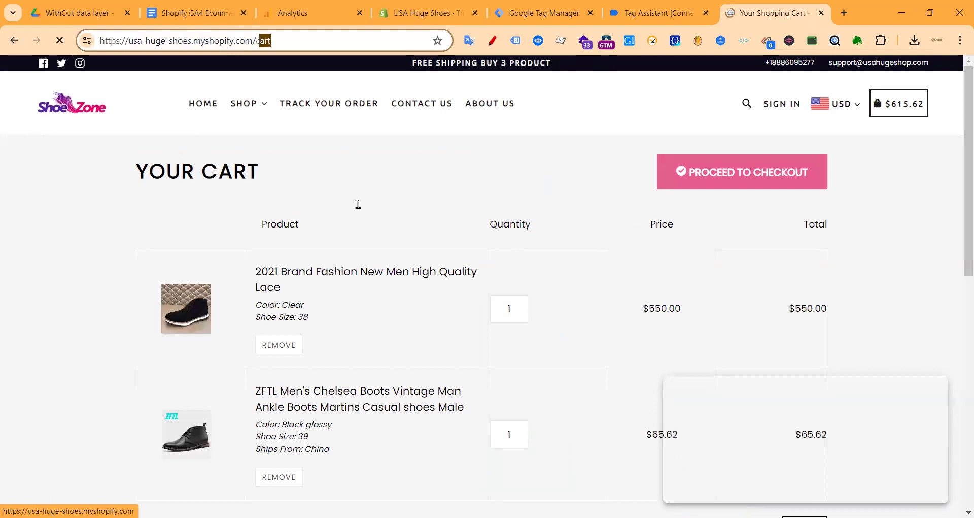
scroll(462, 286, "down", 6)
scroll(462, 285, "up", 6)
left_click(276, 40)
- Verify the cart page's Window Loaded event shows Page Path /cart
left_click(642, 11)
left_click(96, 211)
scroll(457, 297, "down", 3)
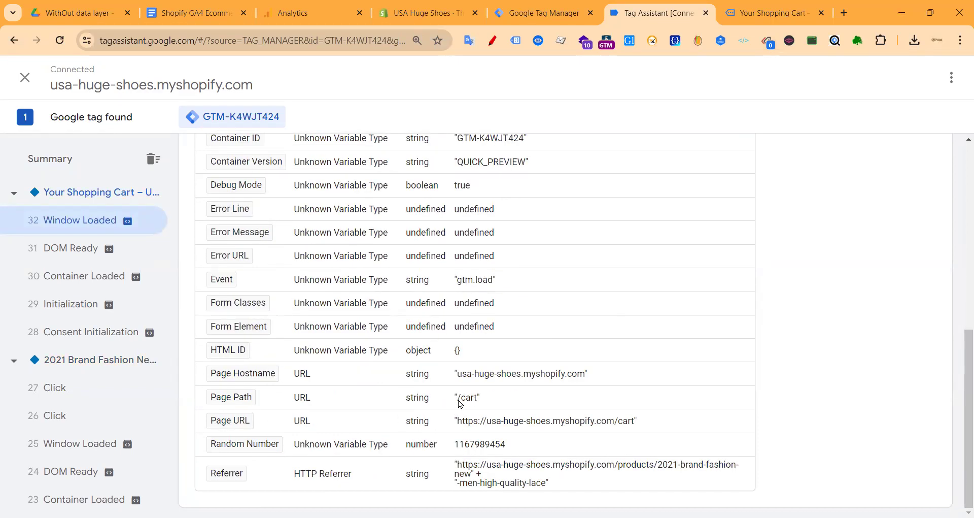
left_click_drag(458, 398, 474, 398)
left_click(535, 14)
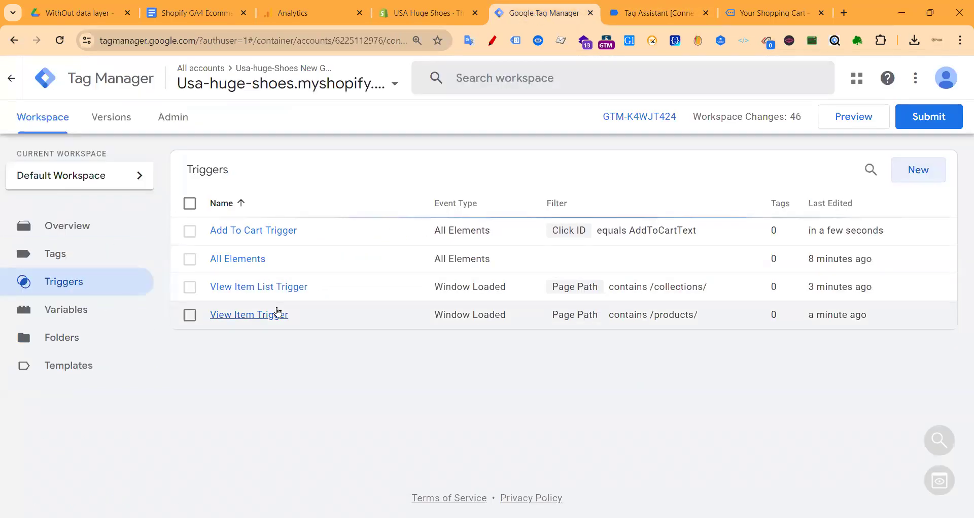
- Start a new Window Loaded trigger limited to some Window Loaded events
left_click(923, 173)
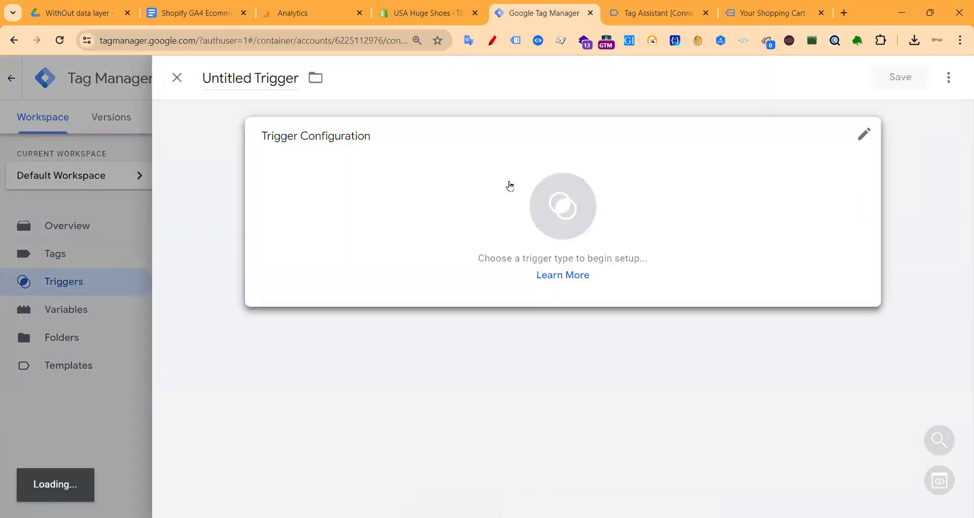
left_click(510, 186)
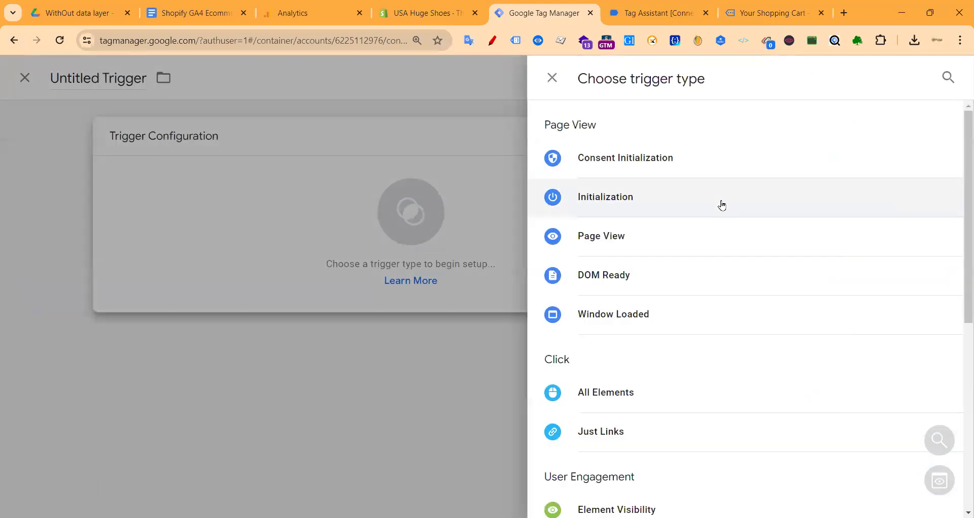
left_click(618, 315)
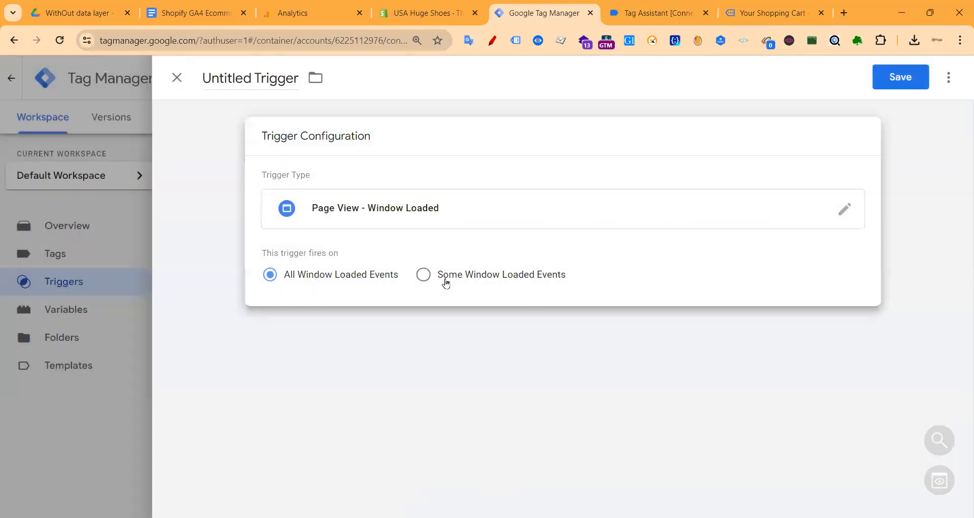
left_click(423, 275)
left_click(377, 333)
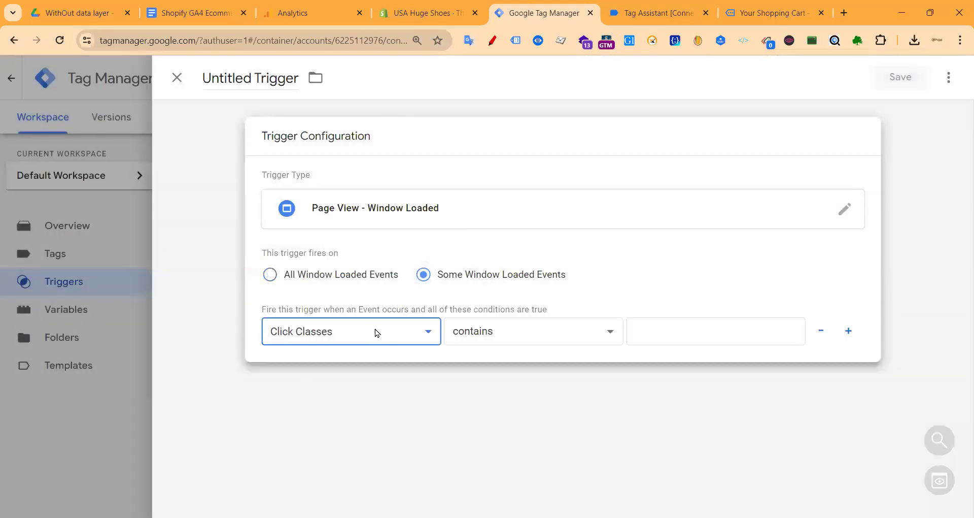
left_click(372, 334)
- Set the trigger condition to Page Path equals /cart
left_click(660, 13)
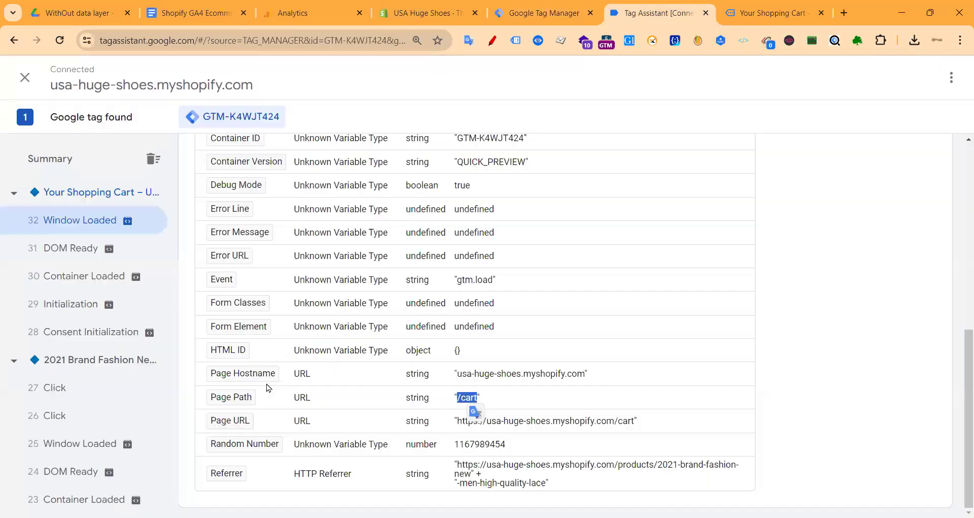
key("ctrl+c")
key("ctrl+c")
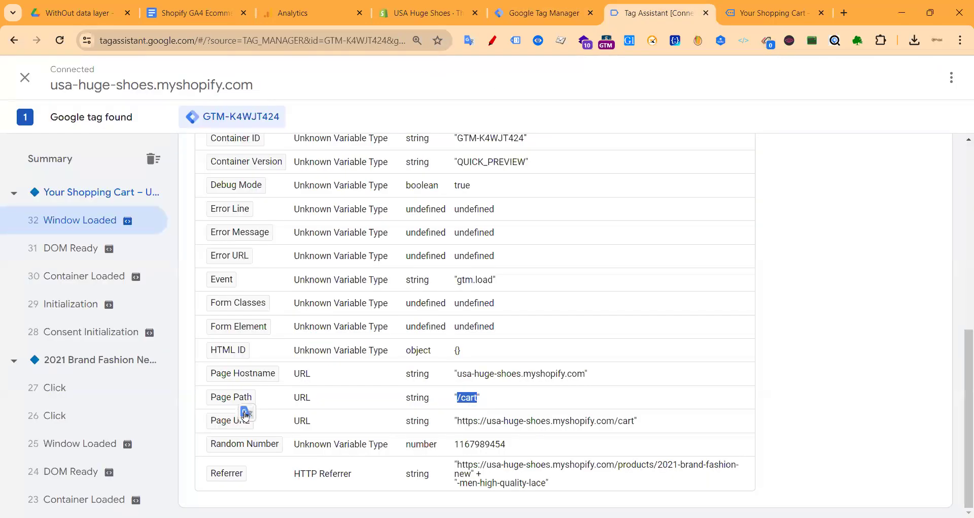
left_click(541, 16)
left_click(364, 330)
scroll(319, 218, "up", 3)
left_click(319, 199)
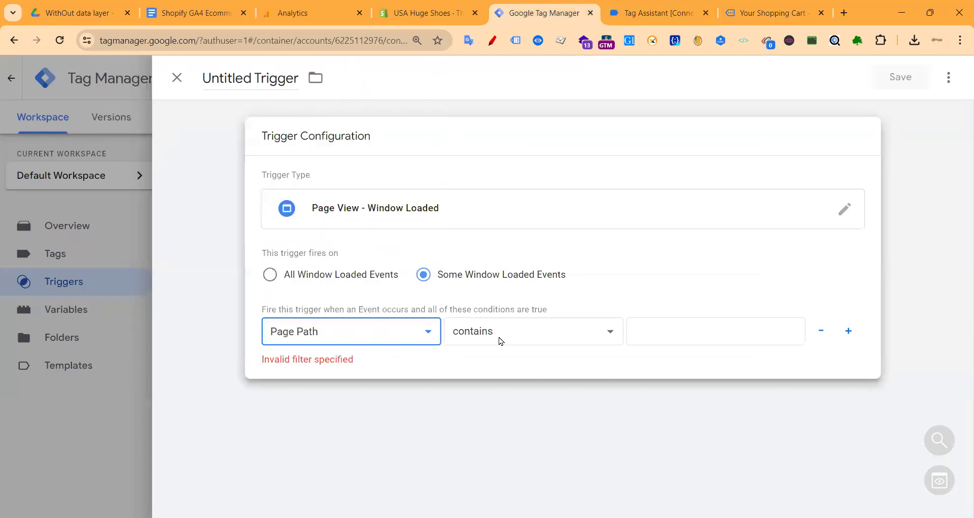
left_click(500, 339)
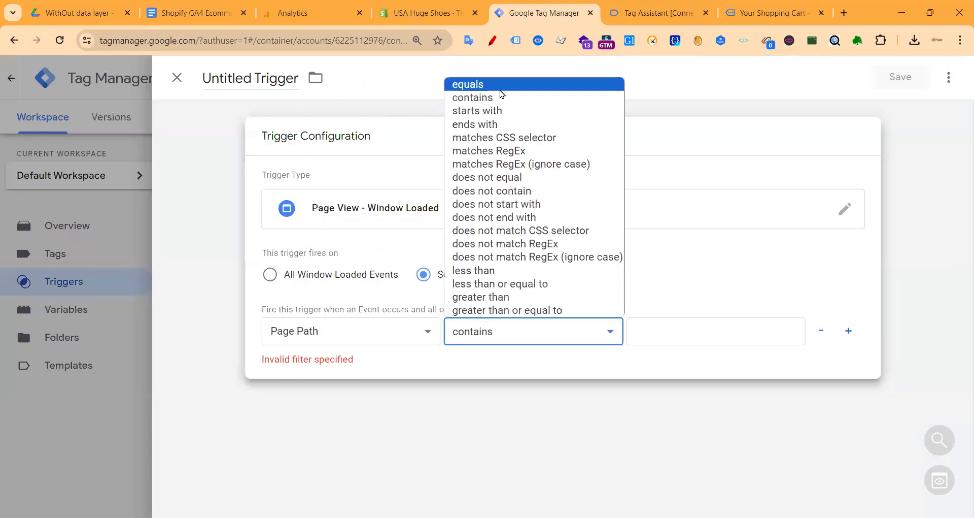
left_click(500, 86)
left_click(772, 12)
left_click_drag(256, 40, 307, 41)
left_click(311, 46)
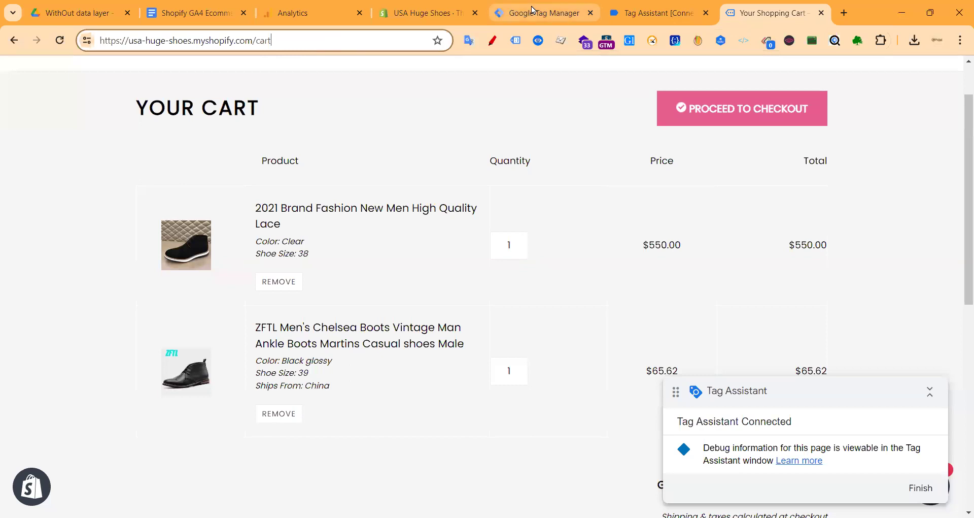
left_click(510, 11)
left_click(658, 331)
key("ctrl+v")
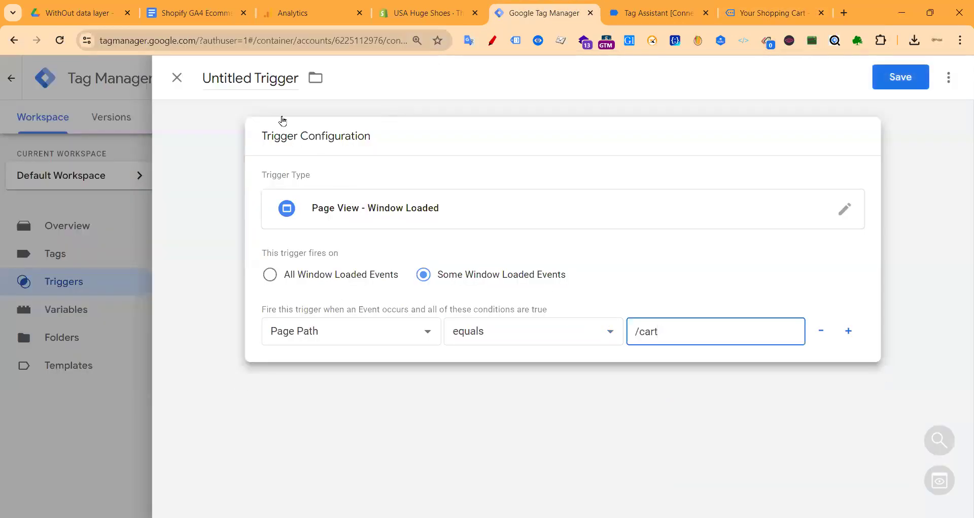
- Name the trigger 'View Cart Trigger' and save it
left_click(216, 76)
double_click(212, 75)
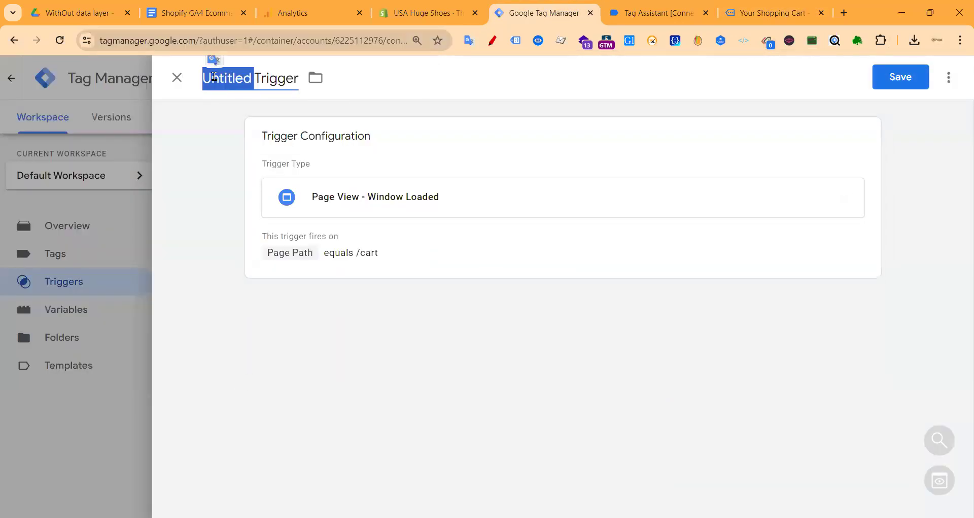
type("View cart")
key("BackSpace")
key("BackSpace")
key("BackSpace")
key("BackSpace")
type("Cart")
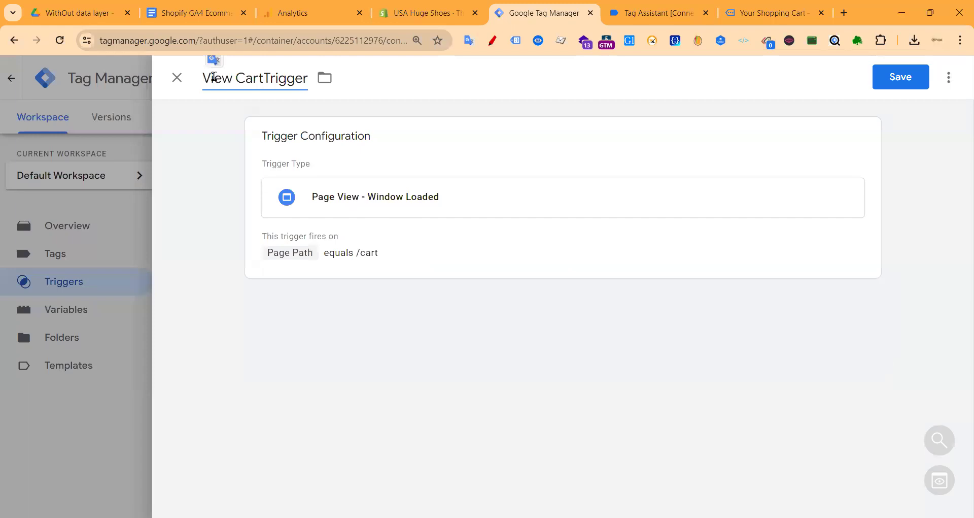
left_click(898, 78)
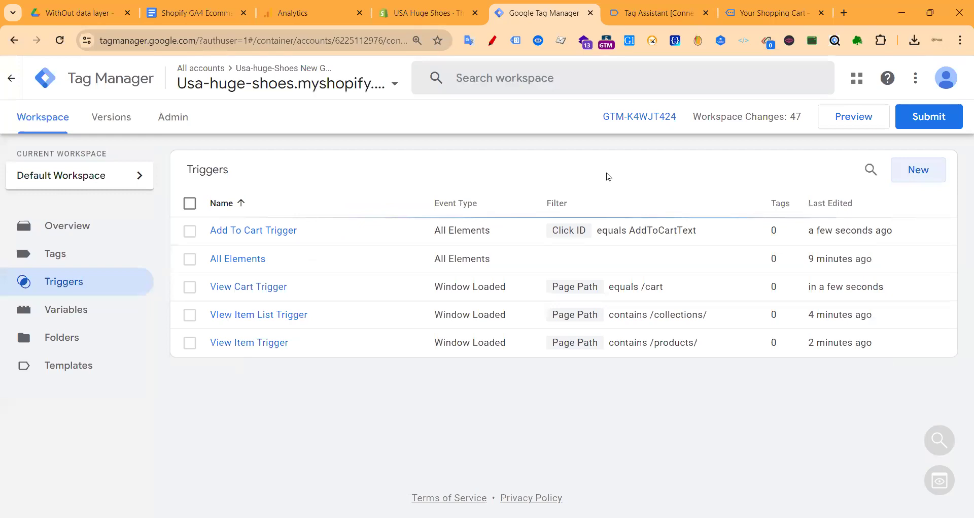
- Review the cart's two boots ($615.62 total) and proceed to checkout
left_click(755, 13)
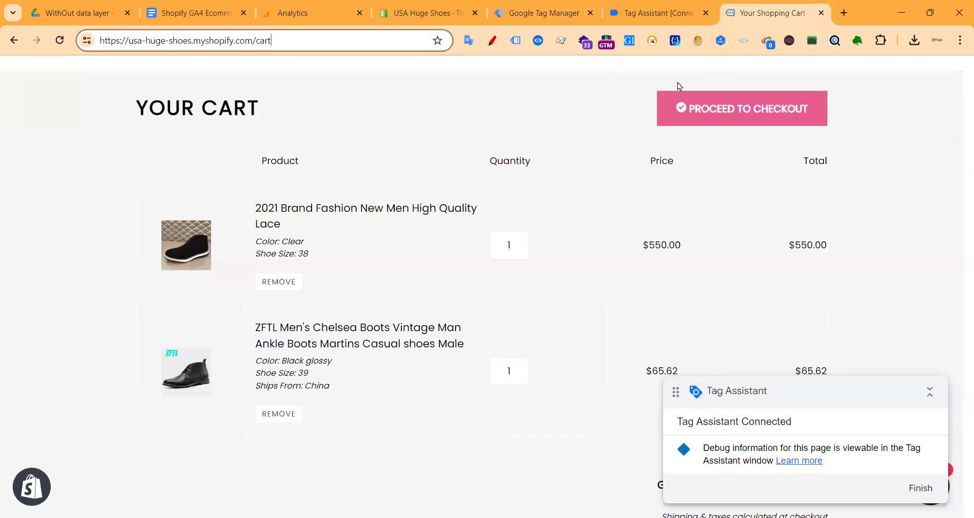
scroll(361, 192, "down", 5)
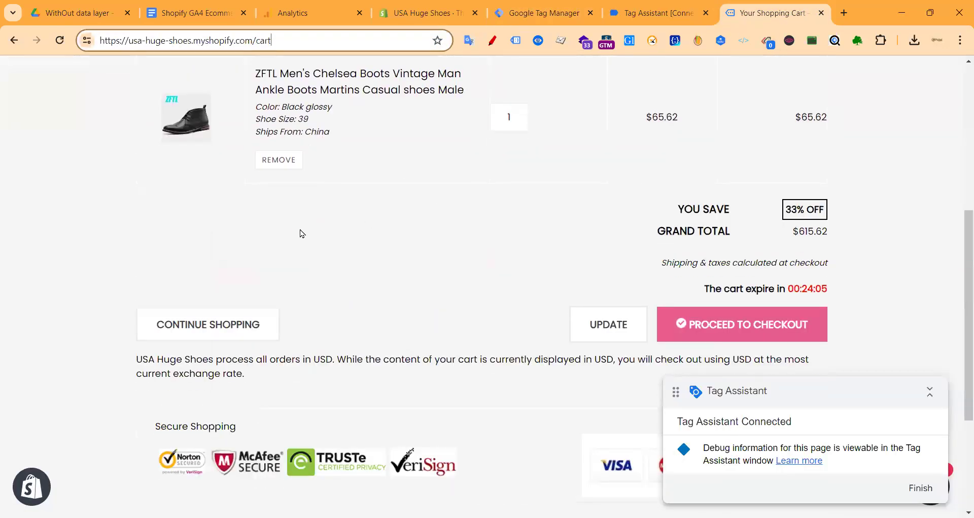
scroll(300, 233, "down", 4)
scroll(52, 267, "up", 4)
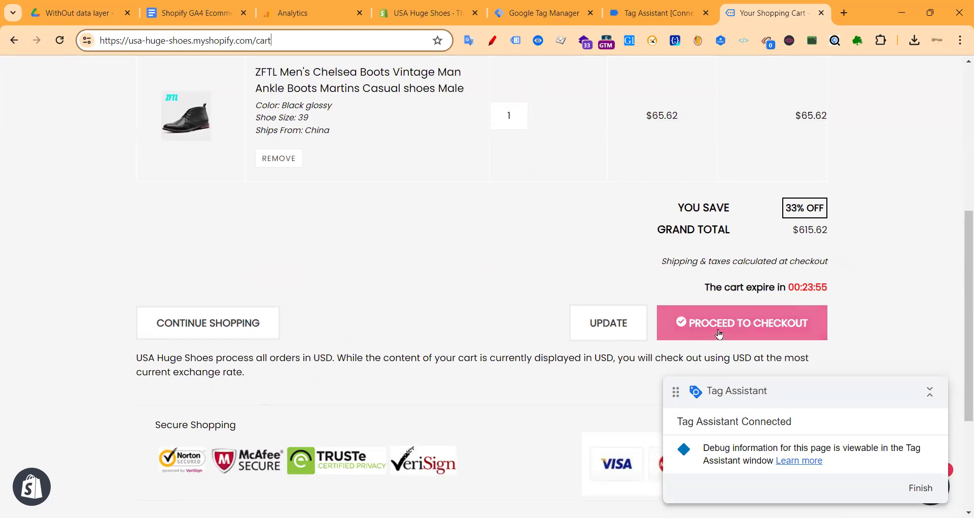
left_click(739, 315)
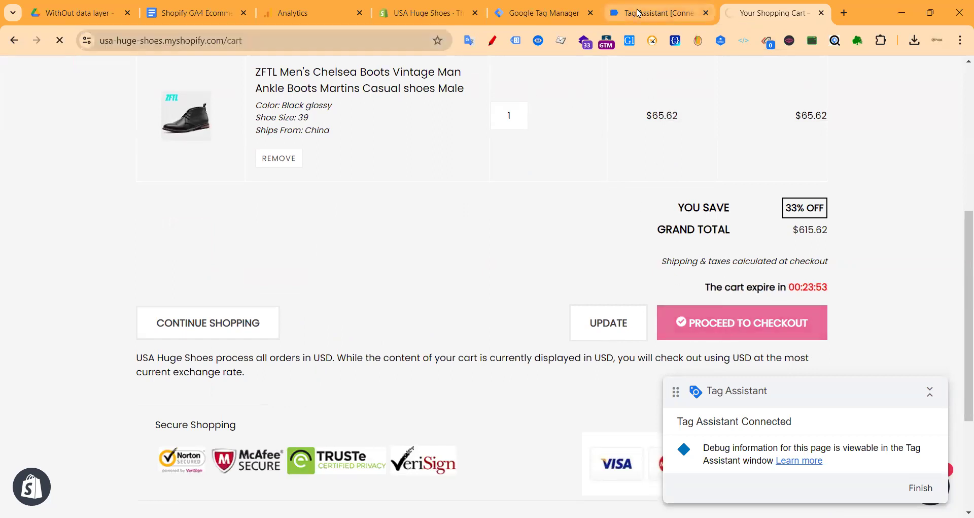
left_click(652, 13)
- Open the 33 Click event in Tag Assistant and highlight its Click Text, PROCEED TO CHECKOUT
left_click(133, 219)
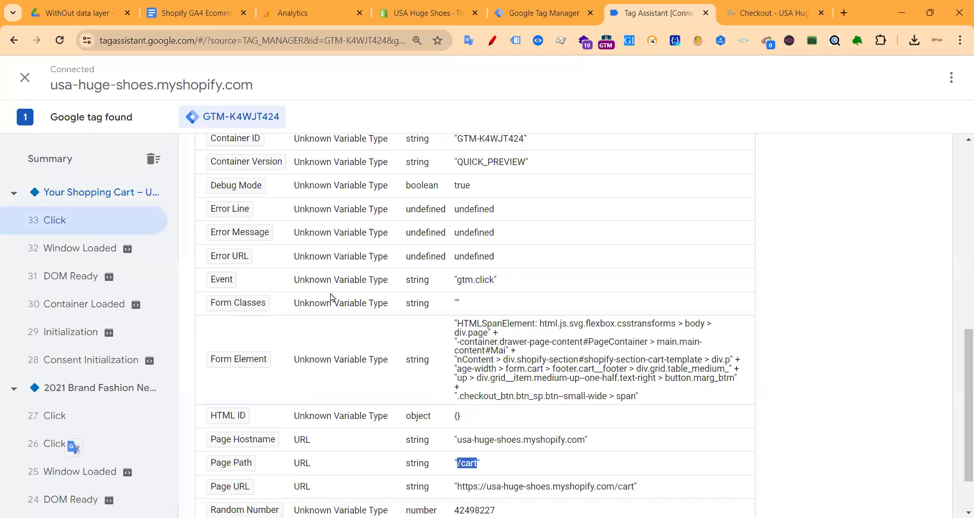
scroll(460, 324, "up", 6)
scroll(231, 331, "down", 1)
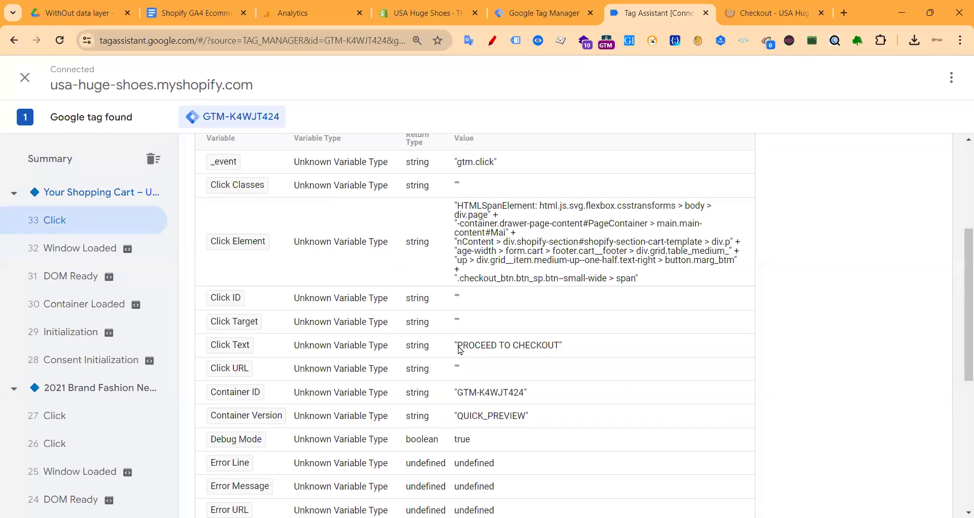
left_click_drag(458, 349, 558, 348)
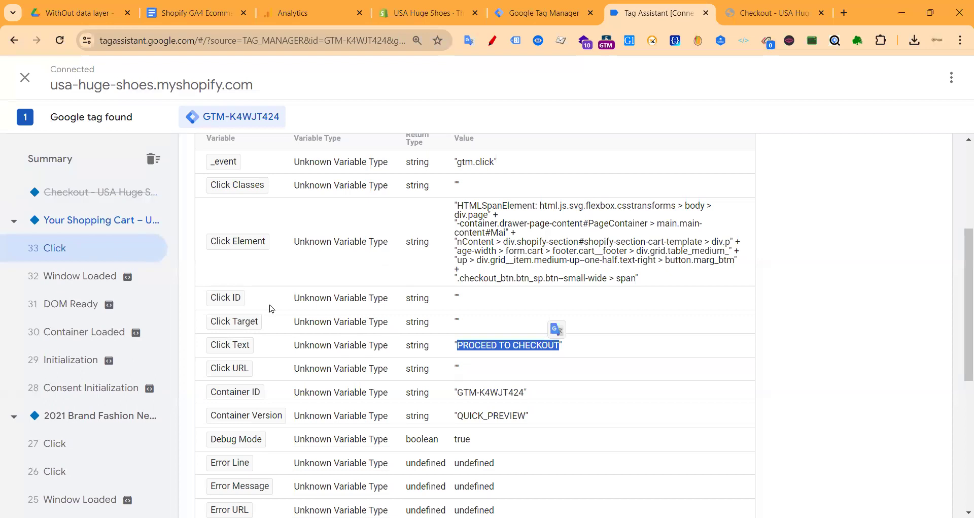
- Reselect the PROCEED TO CHECKOUT click text, then start a new trigger in Tag Manager
scroll(272, 308, "down", 3)
left_click(461, 222)
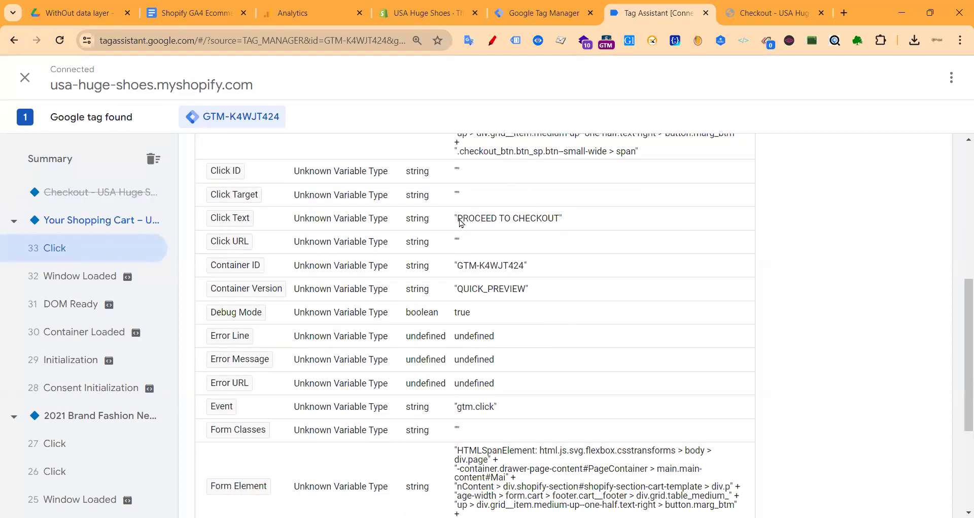
left_click_drag(459, 221, 569, 223)
key("ctrl+c")
scroll(496, 319, "down", 4)
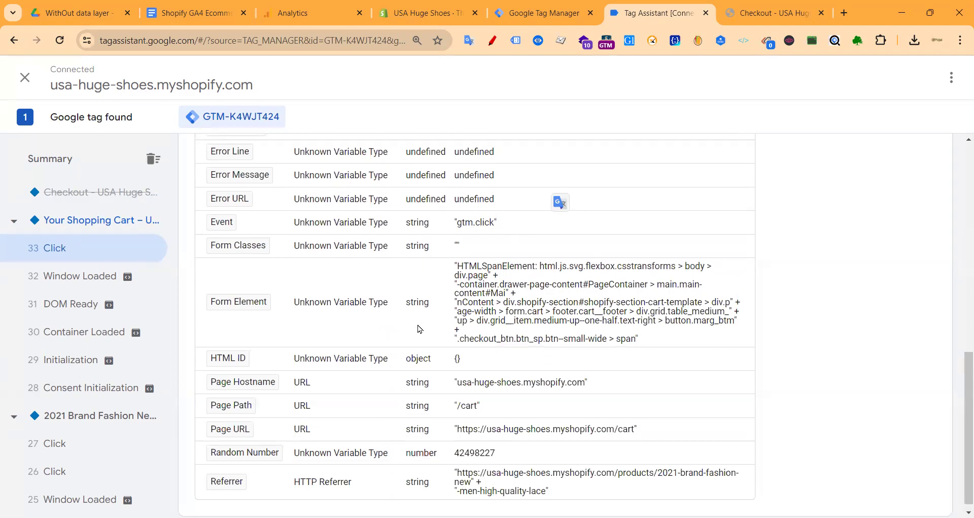
scroll(434, 314, "up", 4)
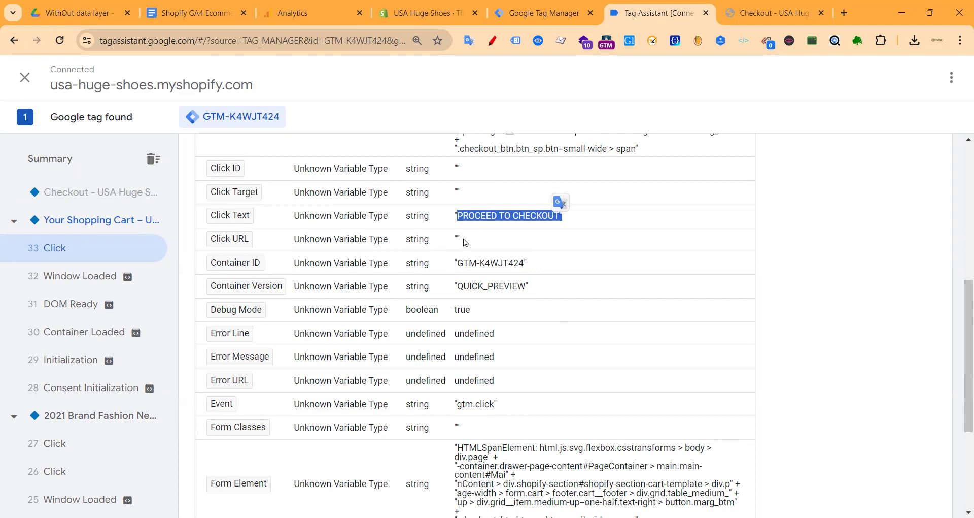
left_click(525, 15)
left_click(911, 174)
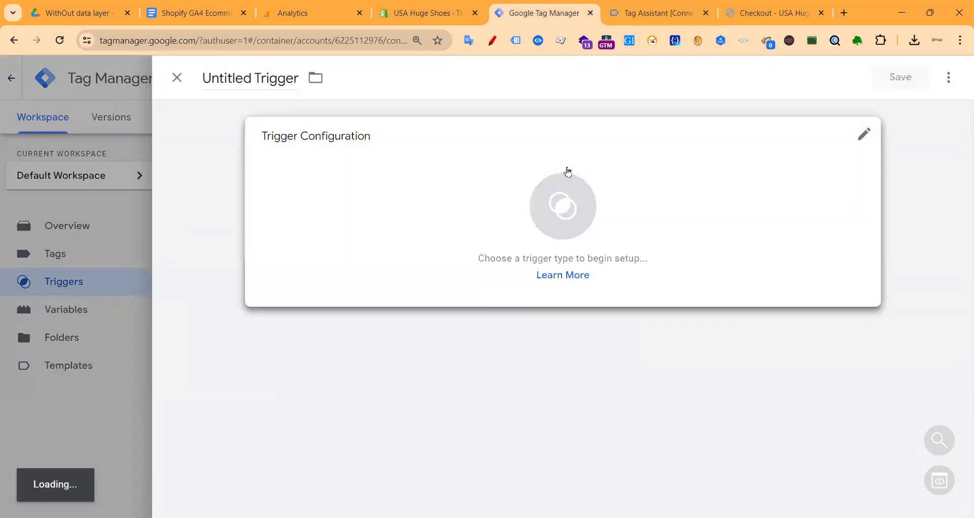
- Make it a Click - All Elements trigger on Some Clicks, with Click Text as the condition variable
left_click(568, 169)
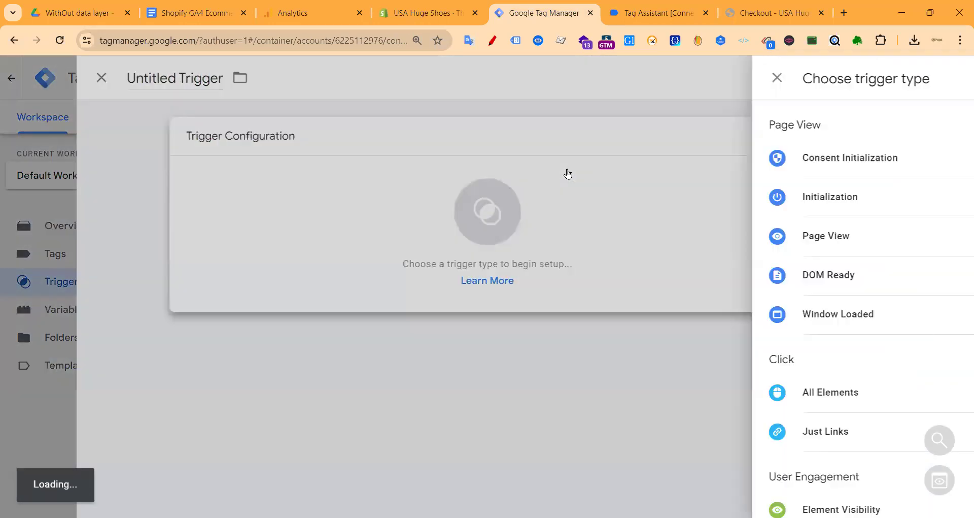
scroll(631, 337, "down", 1)
left_click(630, 335)
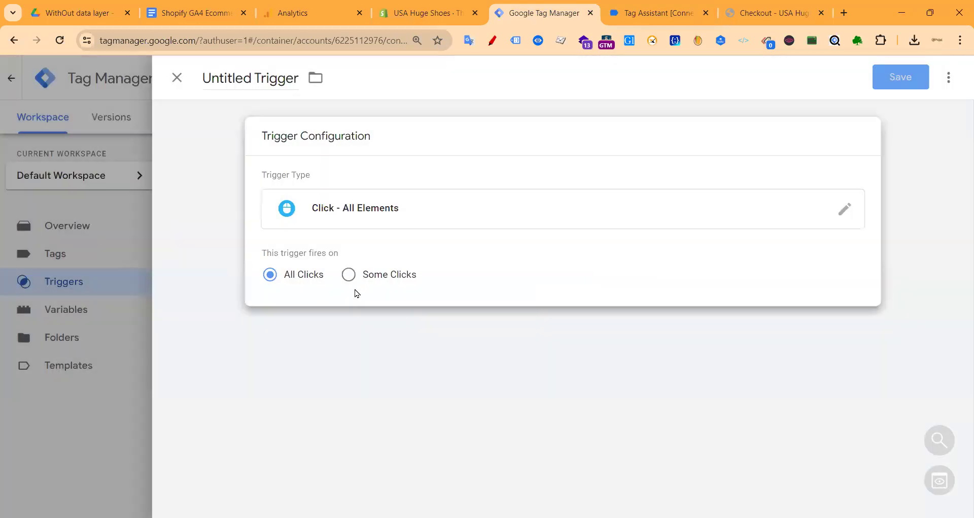
left_click(348, 274)
left_click(633, 6)
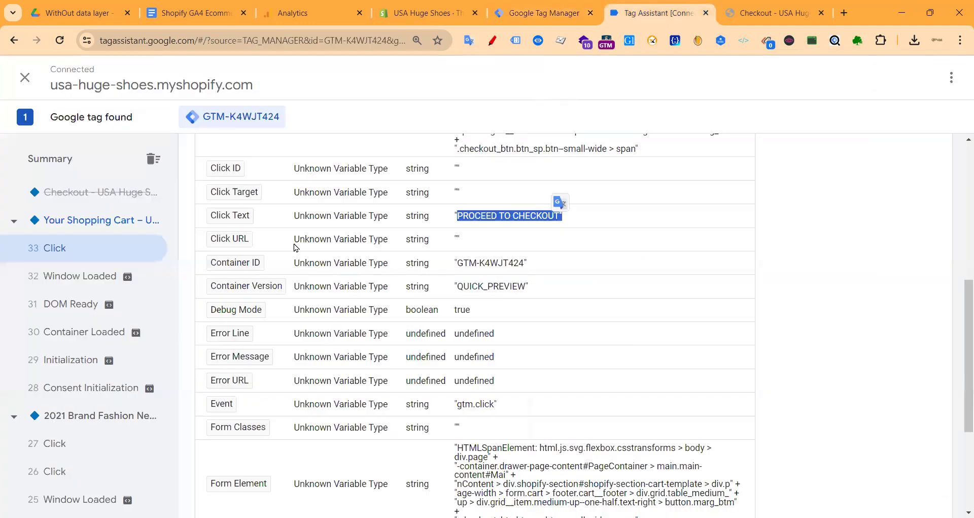
left_click(543, 12)
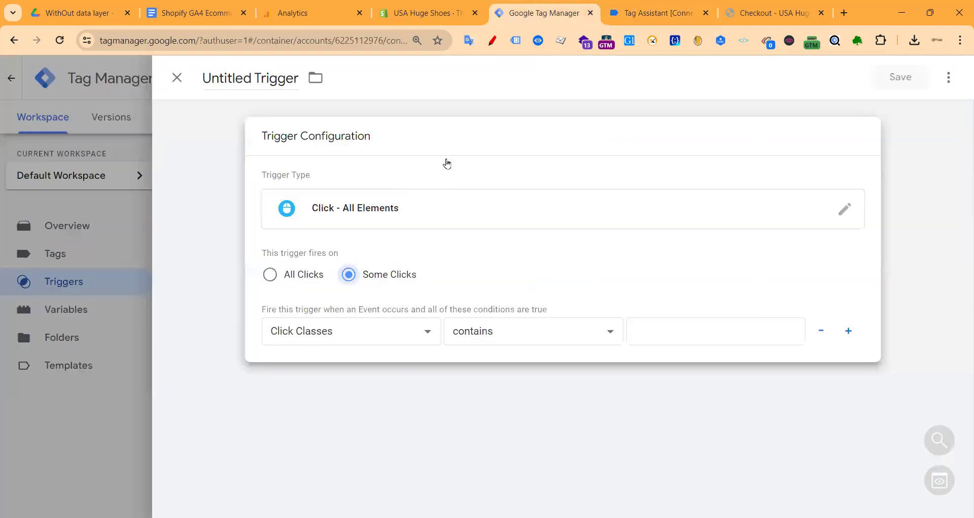
left_click(339, 335)
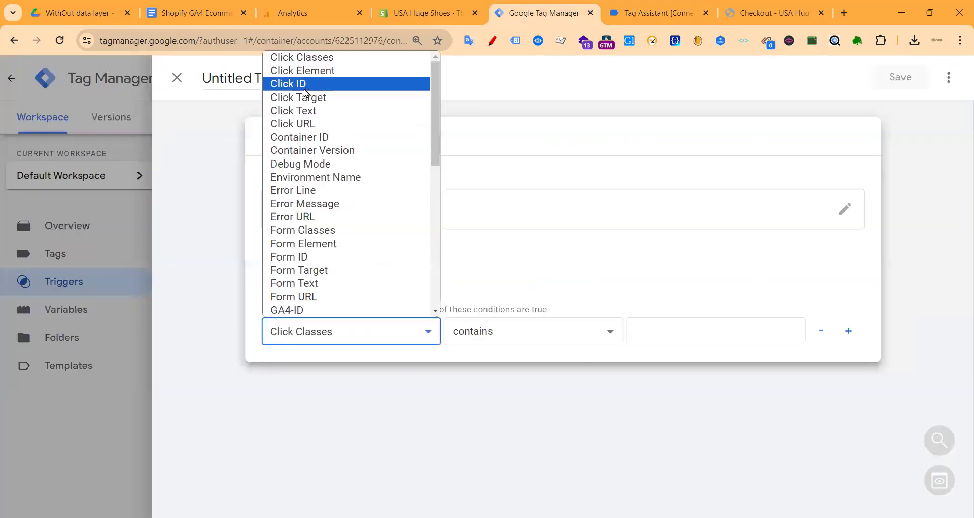
left_click(523, 343)
- Set the condition value to PROCEED TO CHECKOUT, copied cleanly from the debugger
left_click(523, 342)
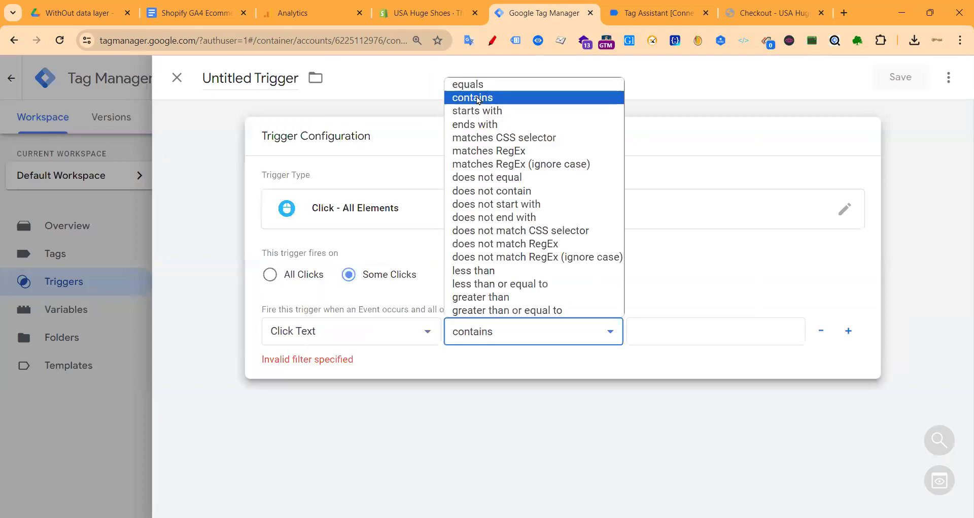
key("ctrl+Tab")
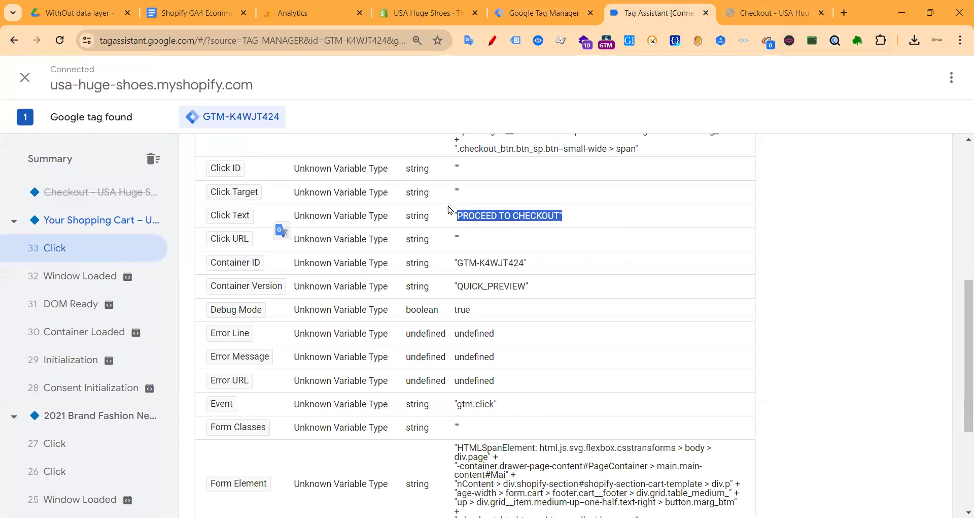
left_click(556, 14)
left_click(659, 334)
key("ctrl+v")
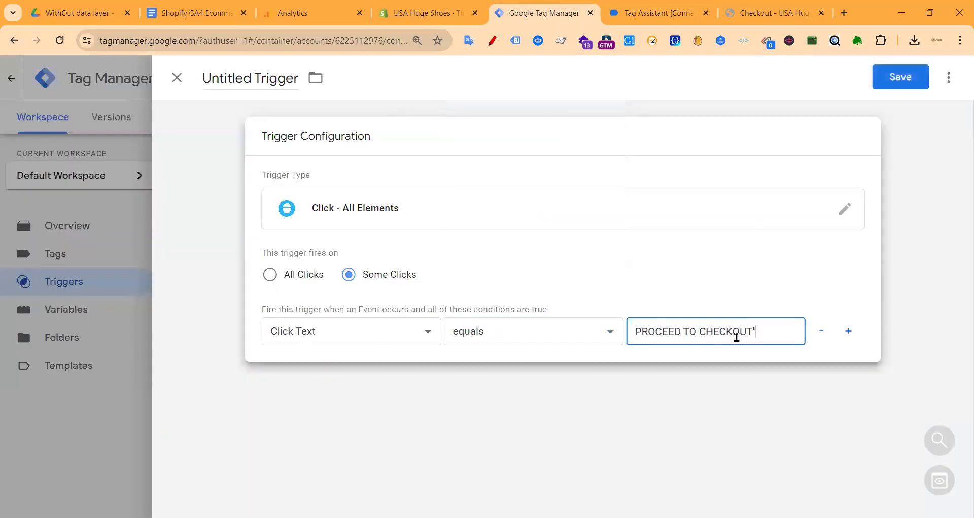
left_click(655, 13)
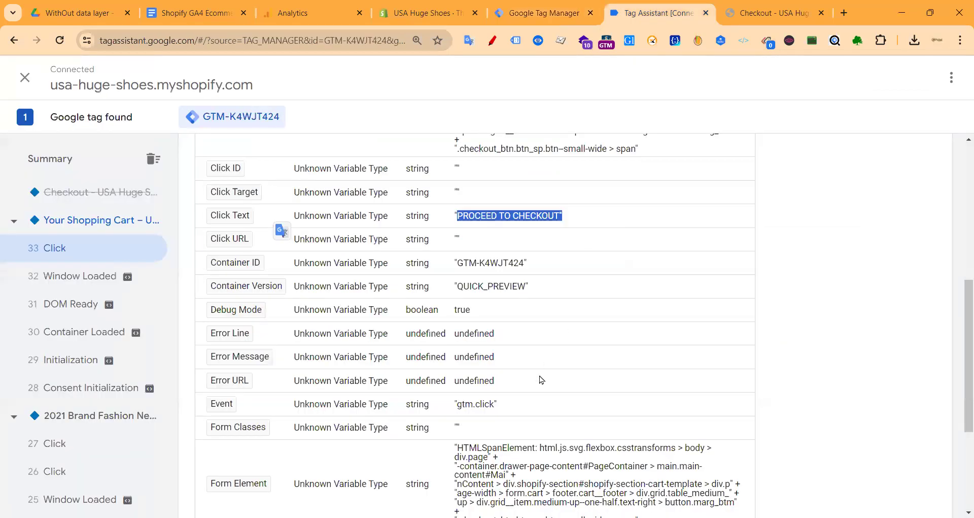
left_click(549, 229)
left_click_drag(558, 216, 456, 217)
key("ctrl+c")
left_click(518, 17)
triple_click(761, 328)
key("ctrl+v")
- Name the trigger 'Begin Checkout Trigger' and save it
double_click(229, 77)
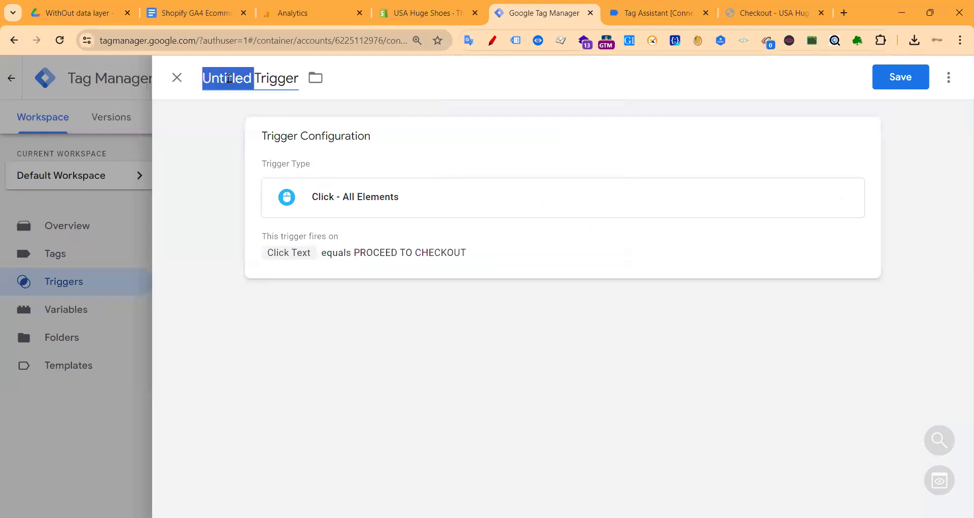
type("Be")
type("gin Checko")
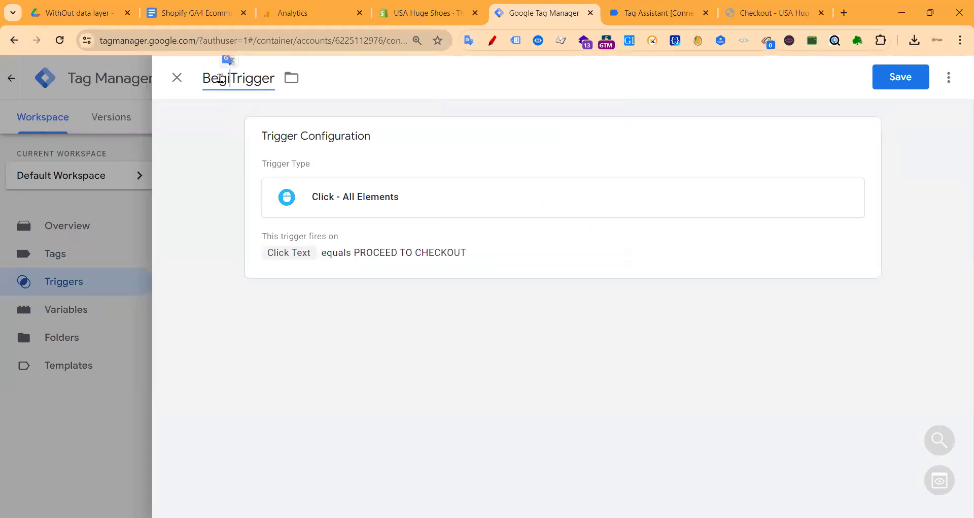
type("ut")
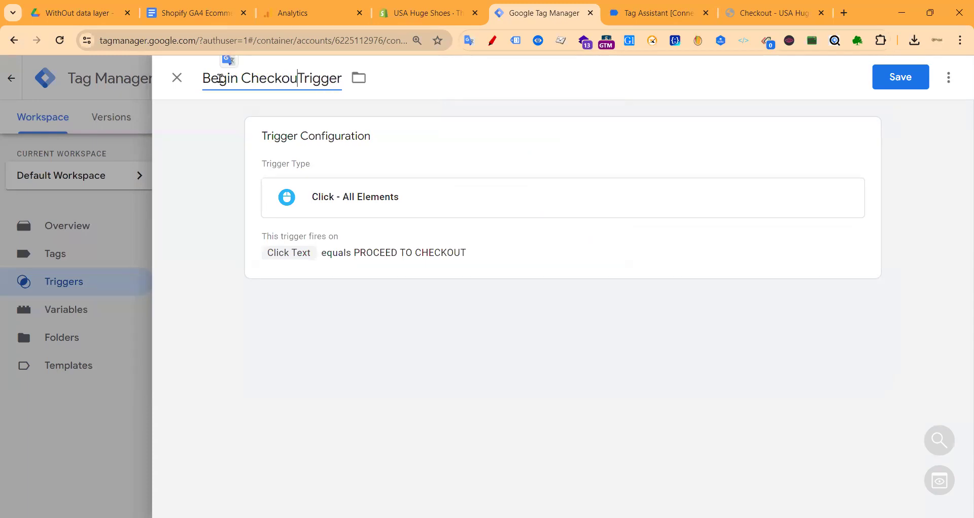
left_click(896, 82)
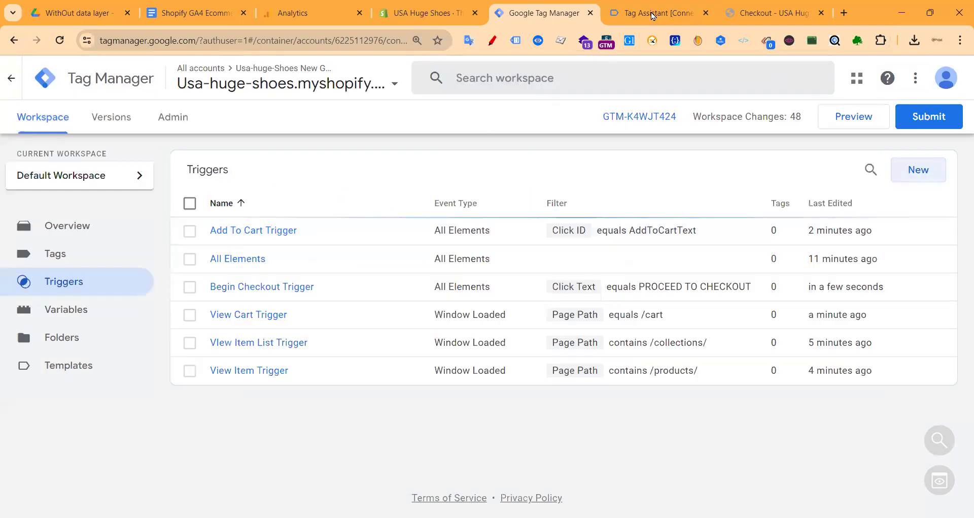
left_click(655, 12)
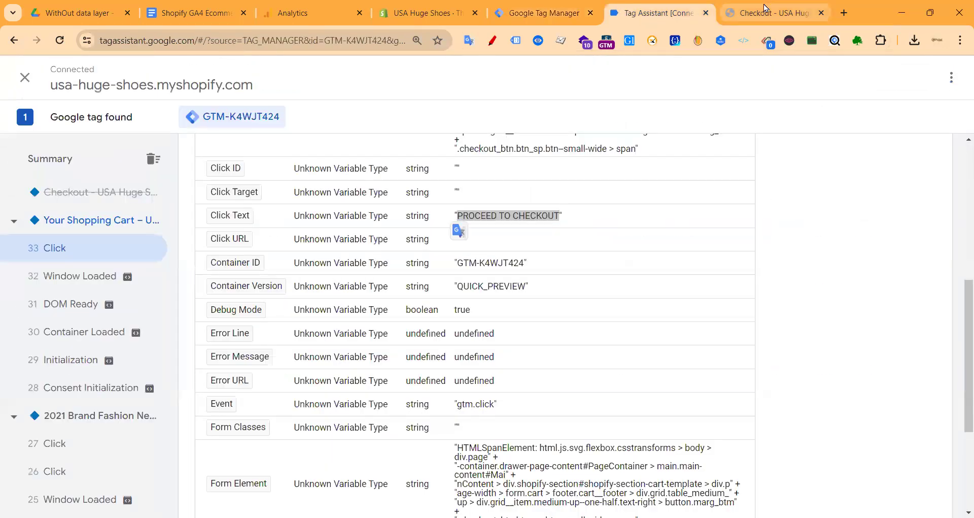
- Autofill the checkout's saved contact details and retype the shipping address
left_click(771, 13)
left_click(156, 161)
left_click(238, 196)
scroll(283, 292, "down", 1)
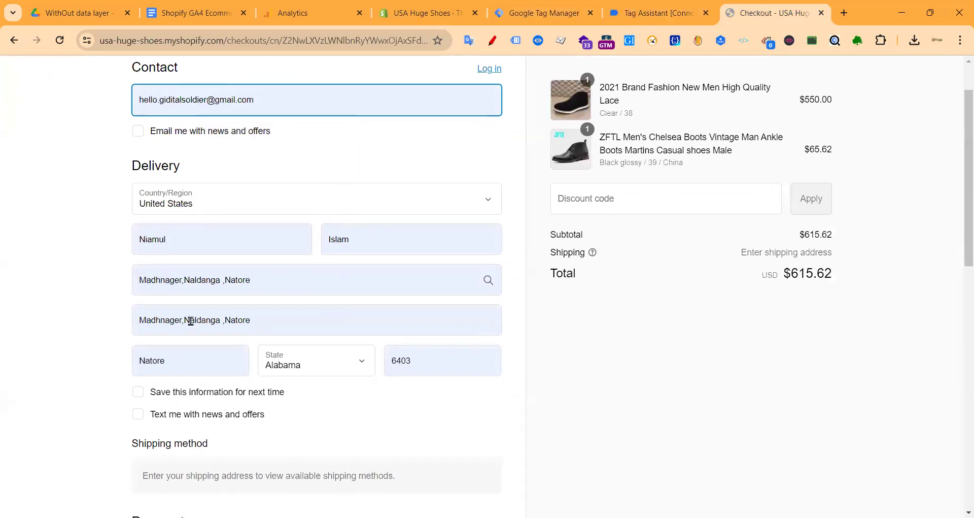
triple_click(196, 282)
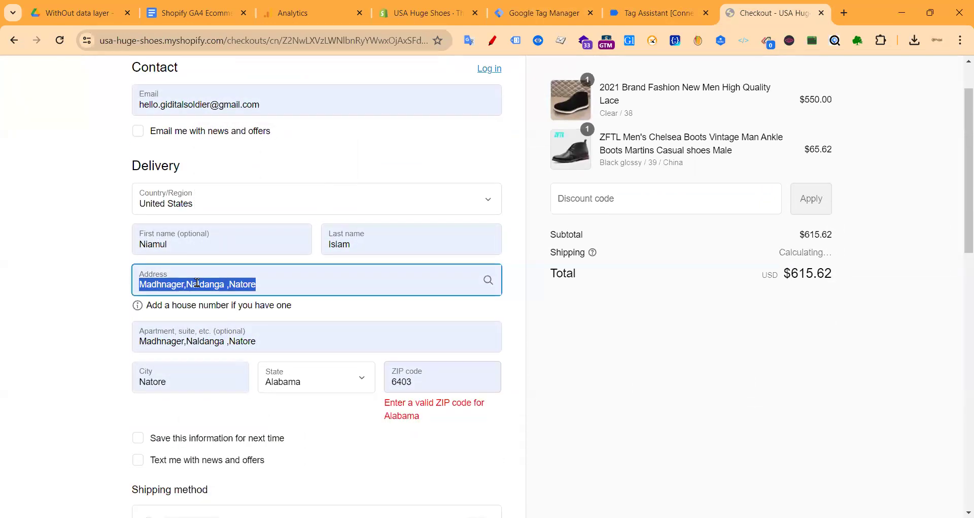
key("BackSpace")
type("%6")
left_click_drag(163, 282, 137, 282)
type("56 Brewing")
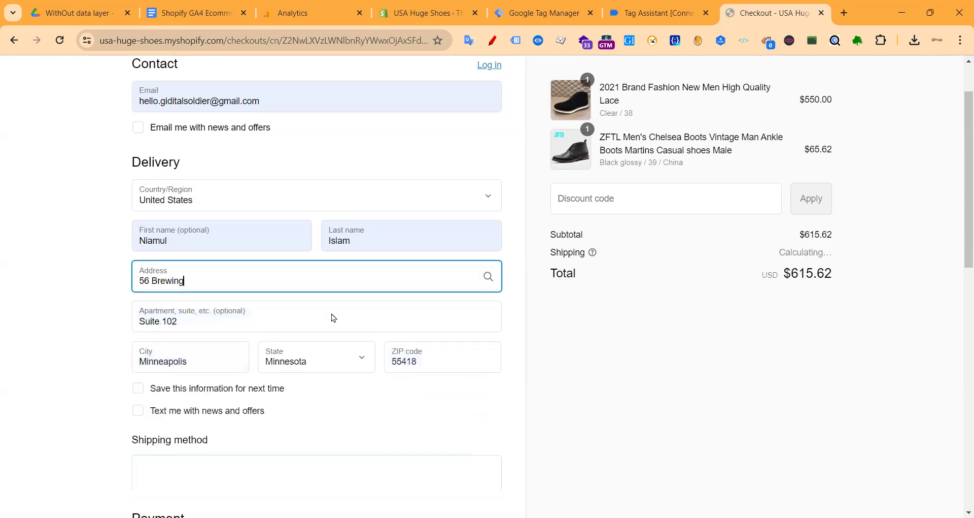
scroll(333, 318, "down", 5)
- Enter the test card number, expiry date and security code, then pay for the order
left_click(178, 373)
type("1")
left_click(169, 402)
type("12 / 26")
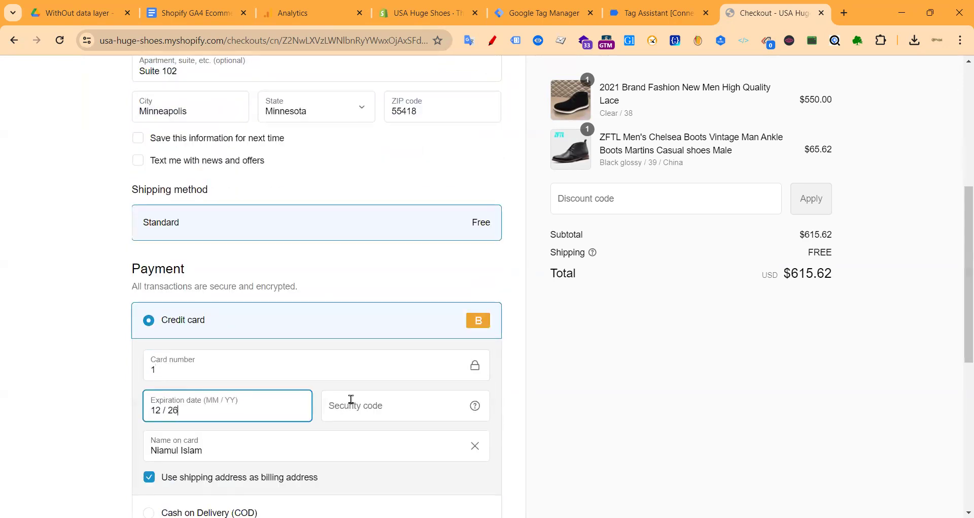
left_click(352, 401)
type("111")
scroll(303, 399, "down", 5)
left_click(287, 444)
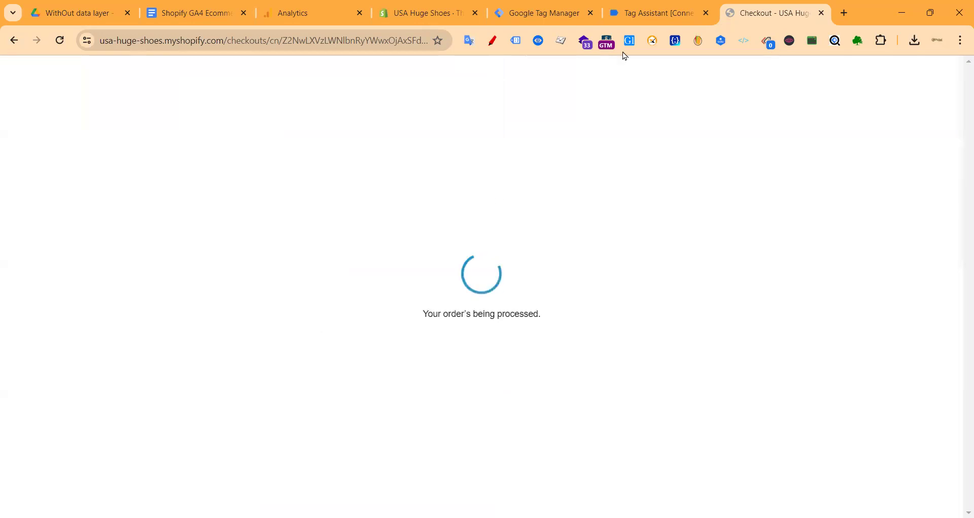
left_click(650, 14)
scroll(198, 283, "up", 7)
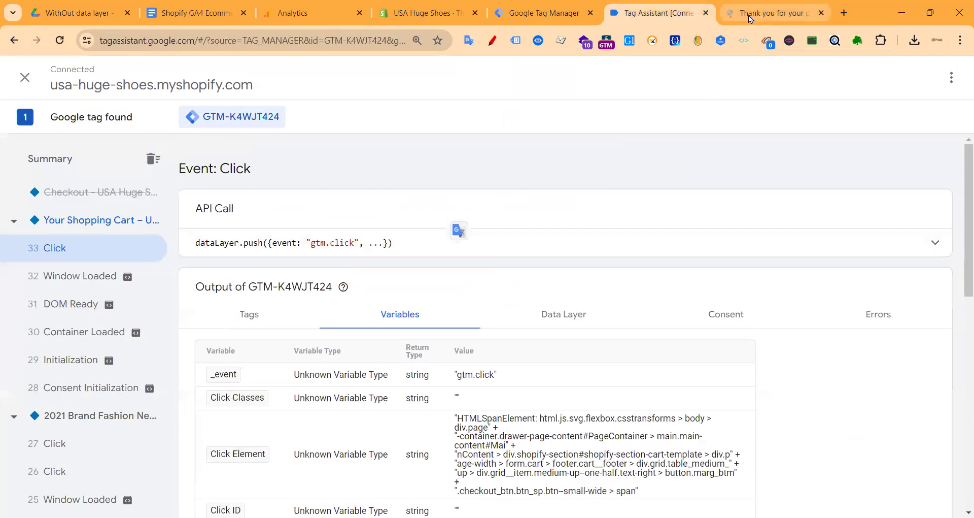
- Open the thank-you page's 38 Window Loaded event in Tag Assistant and scroll its variables
left_click(774, 12)
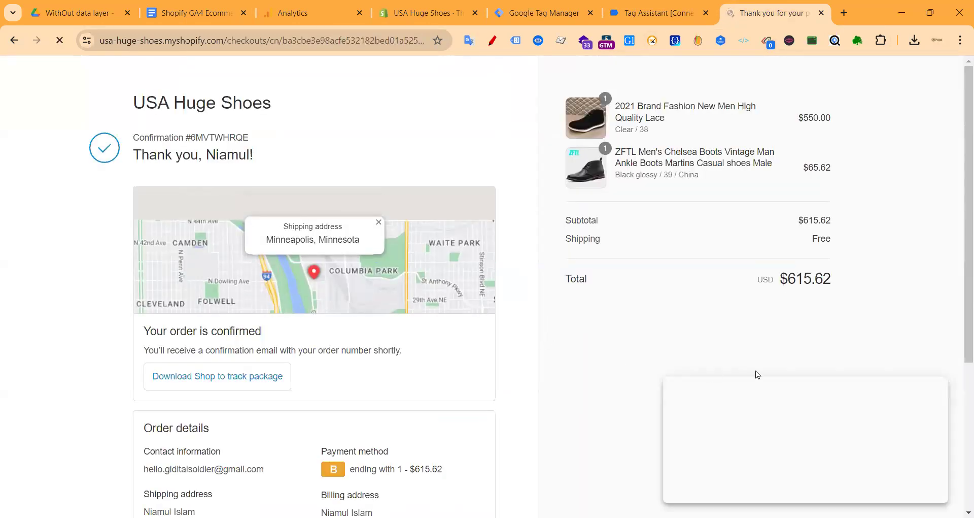
left_click(645, 15)
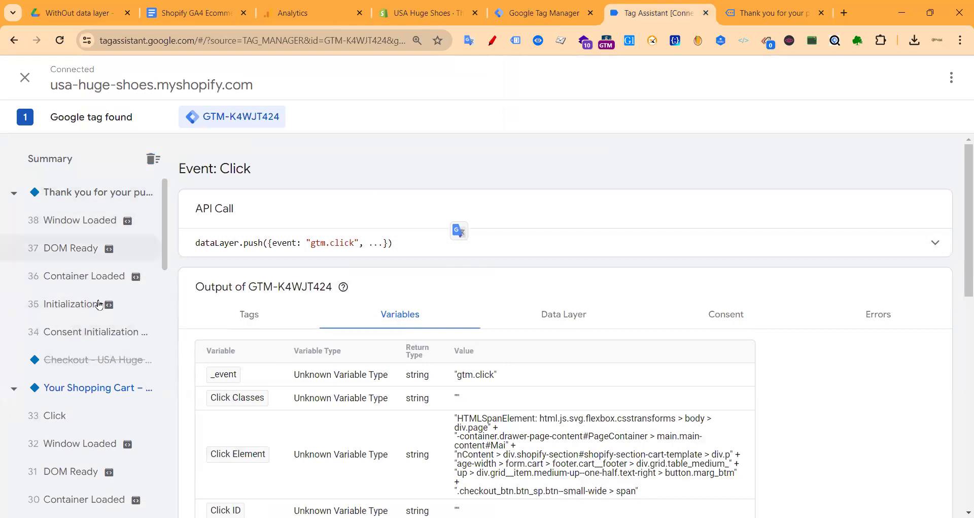
left_click(101, 193)
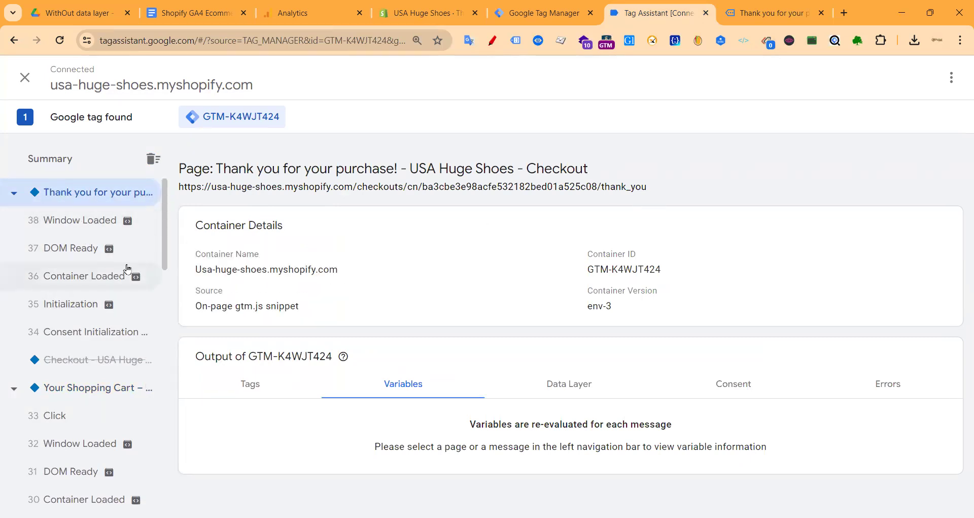
left_click(65, 222)
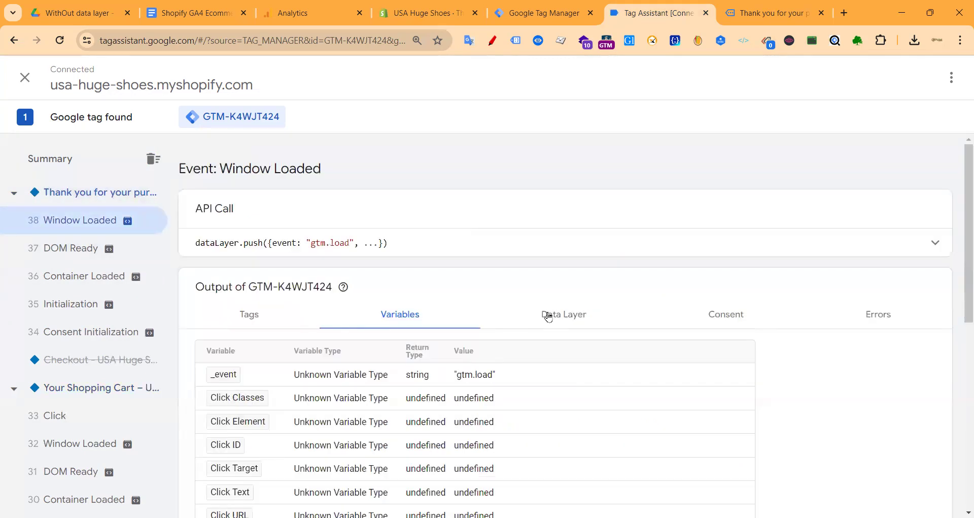
scroll(448, 321, "down", 1)
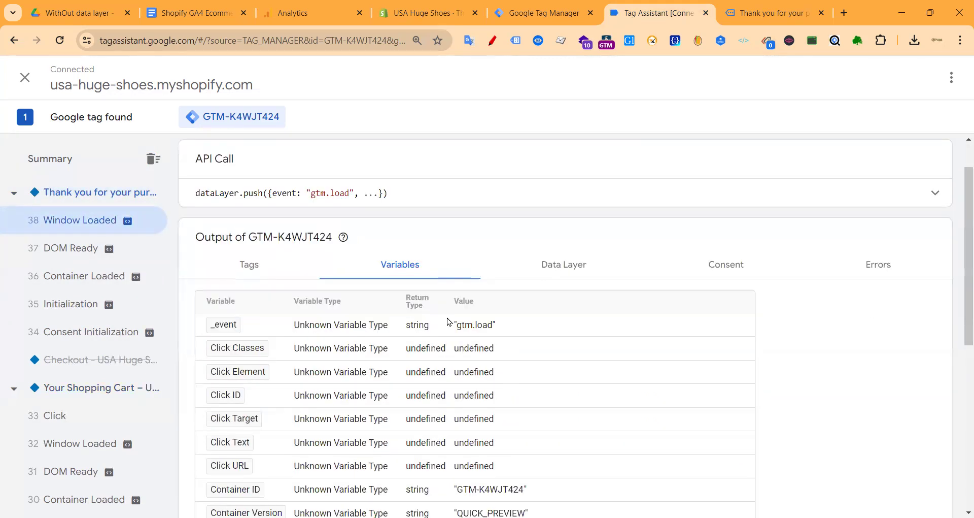
scroll(448, 321, "down", 7)
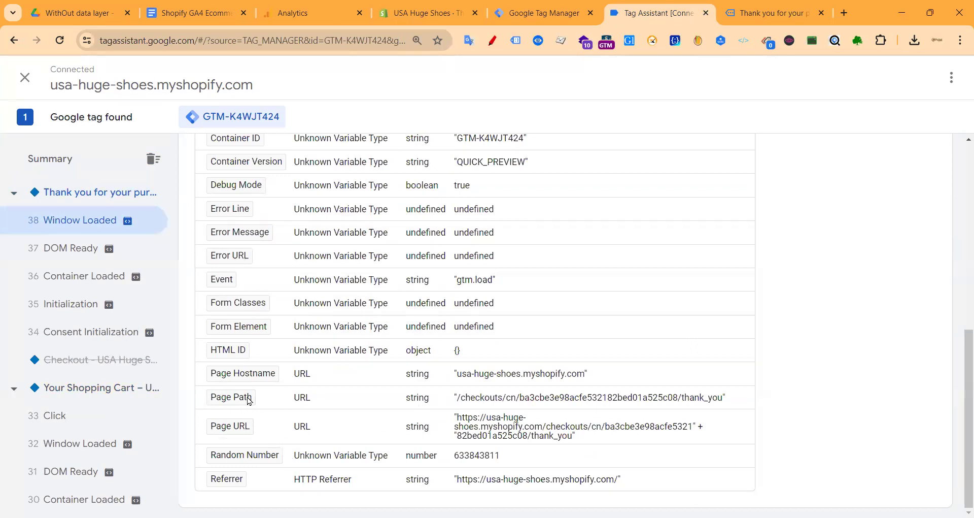
- Inspect the Page Path value, picking out its /checkouts/cn/ start and /thank_you ending
left_click_drag(462, 399, 515, 401)
left_click(514, 402)
double_click(510, 399)
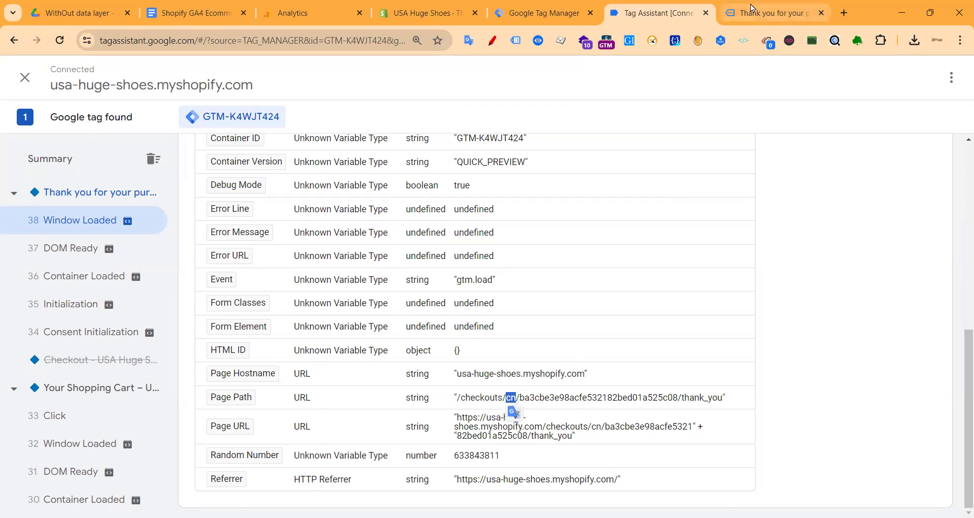
left_click(754, 13)
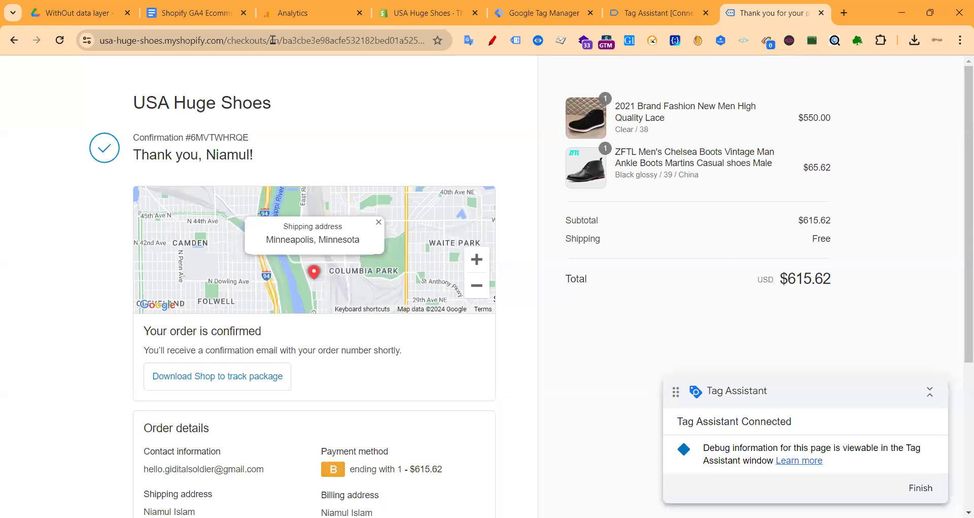
left_click(538, 7)
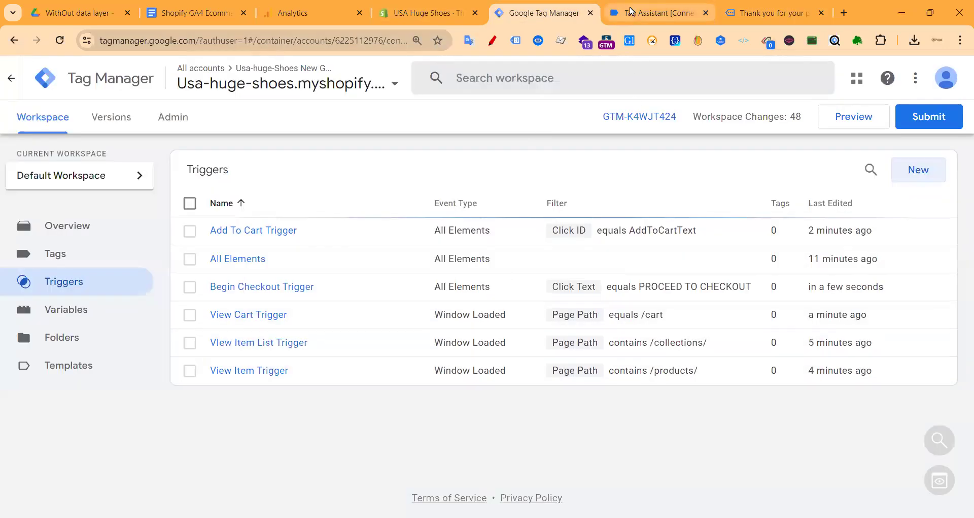
left_click(631, 10)
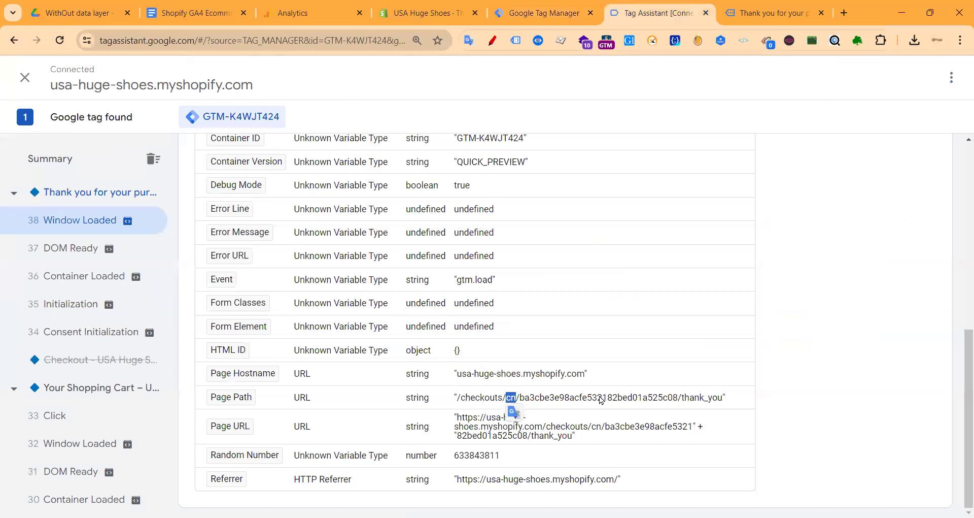
left_click_drag(520, 399, 459, 408)
left_click(447, 408)
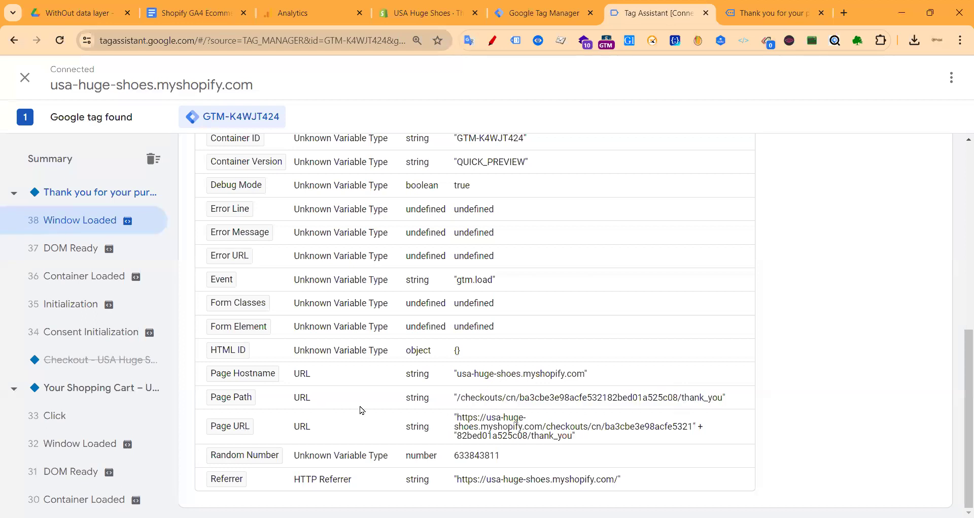
left_click_drag(679, 402, 720, 400)
left_click_drag(458, 402, 724, 399)
key("ctrl+c")
left_click(681, 403)
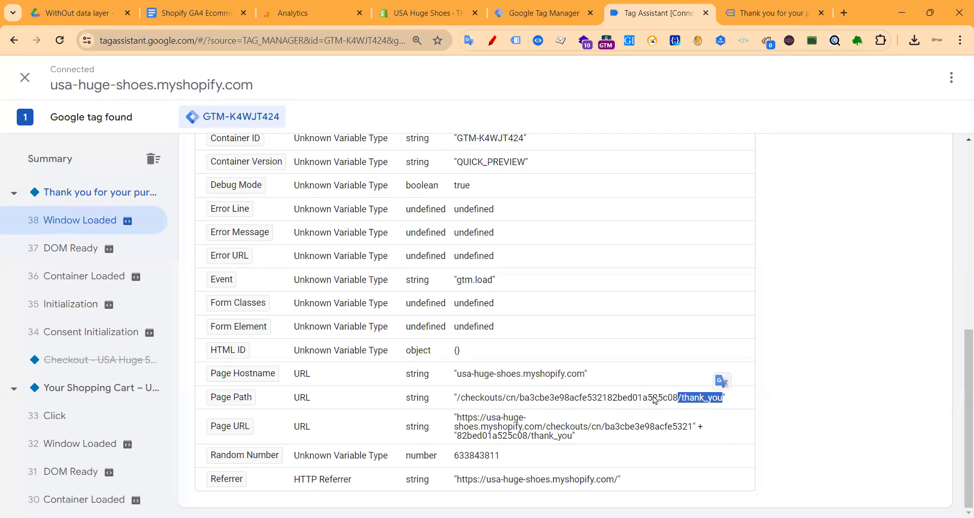
- Start a Window Loaded trigger on some events, with Page Path as the condition variable
left_click(522, 15)
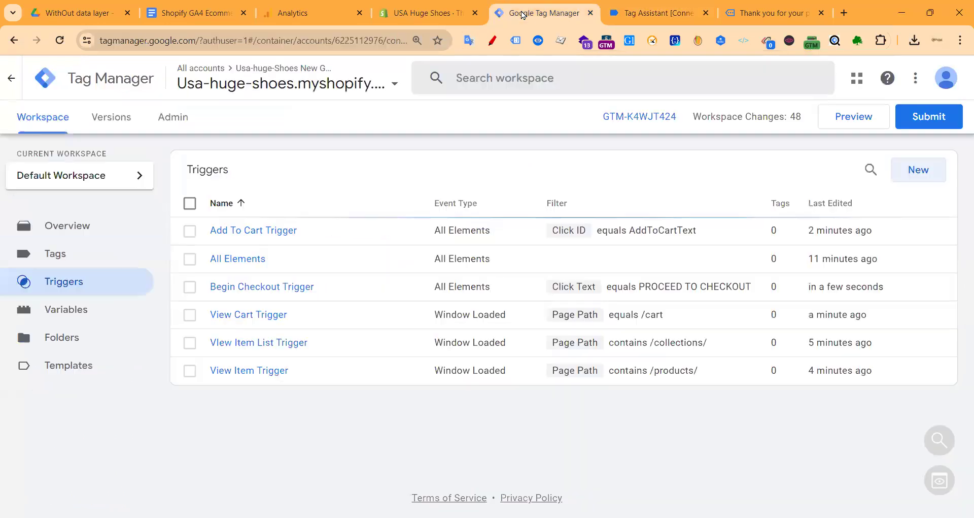
left_click(919, 170)
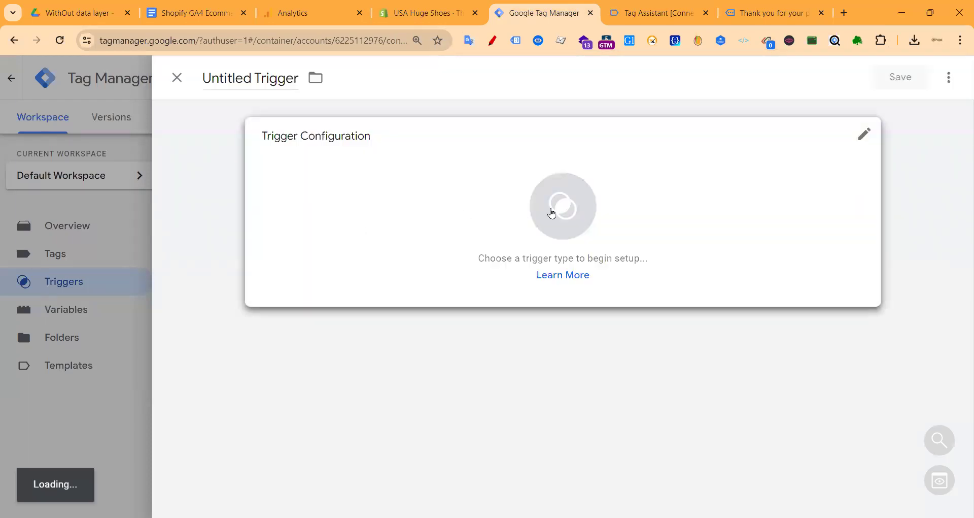
left_click(557, 210)
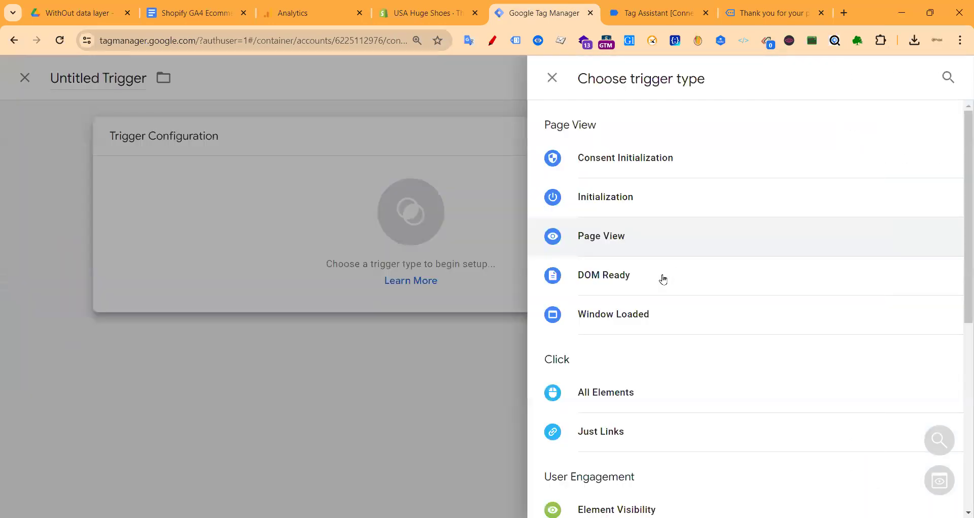
left_click(613, 318)
left_click(428, 276)
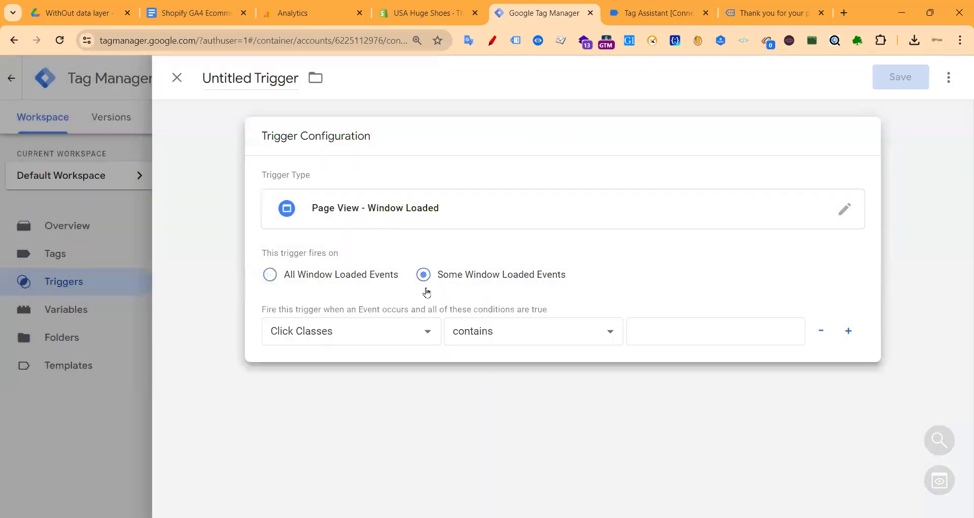
left_click(338, 334)
scroll(318, 210, "down", 5)
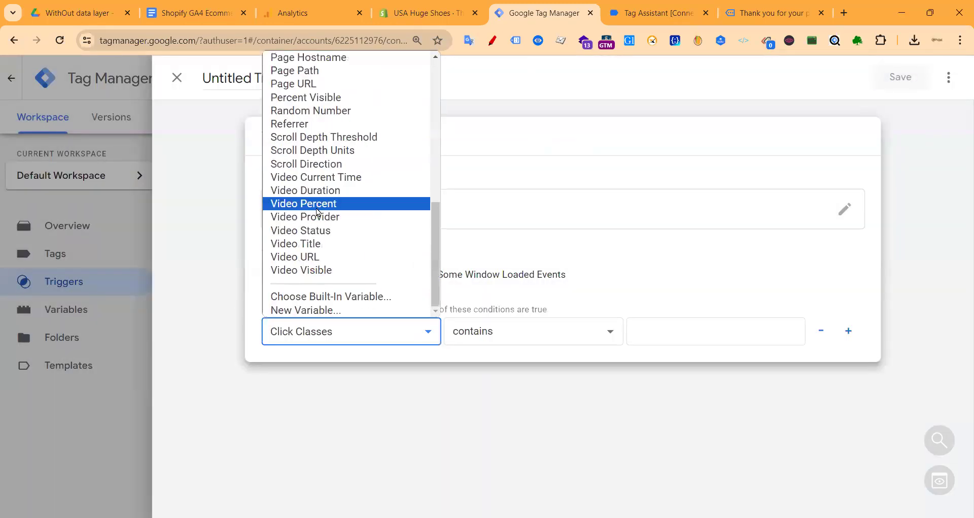
left_click(294, 71)
- Set the condition to Page Path contains /thank_you, checking the path in Tag Assistant
left_click(655, 13)
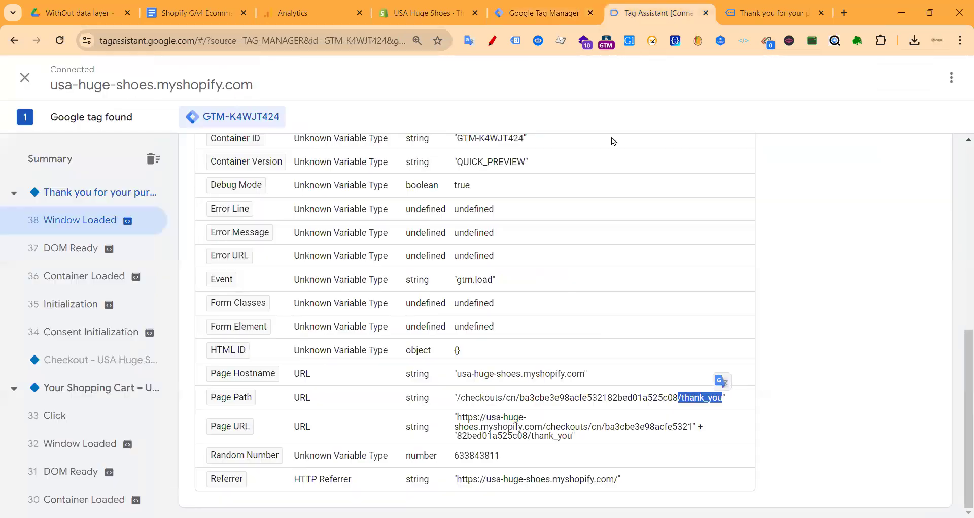
left_click(459, 399)
left_click_drag(686, 398, 722, 400)
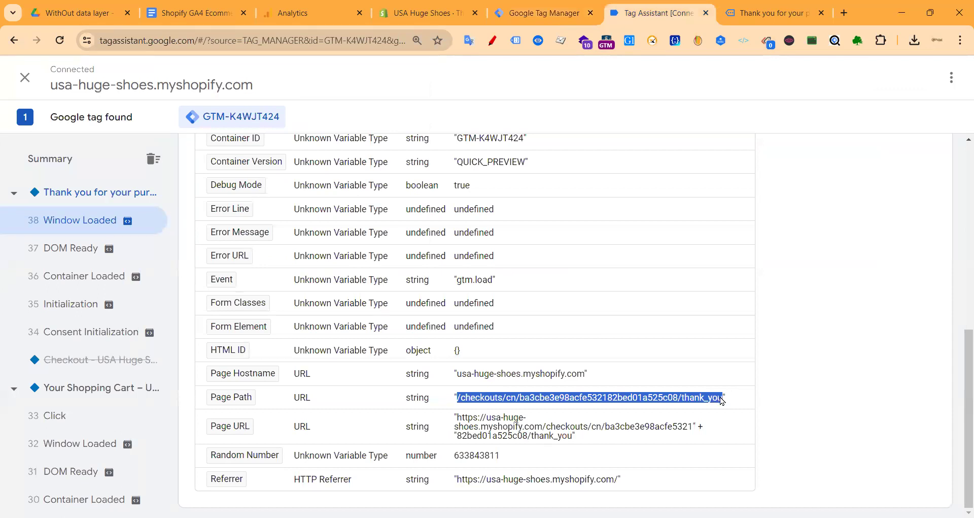
left_click(716, 399)
left_click(539, 13)
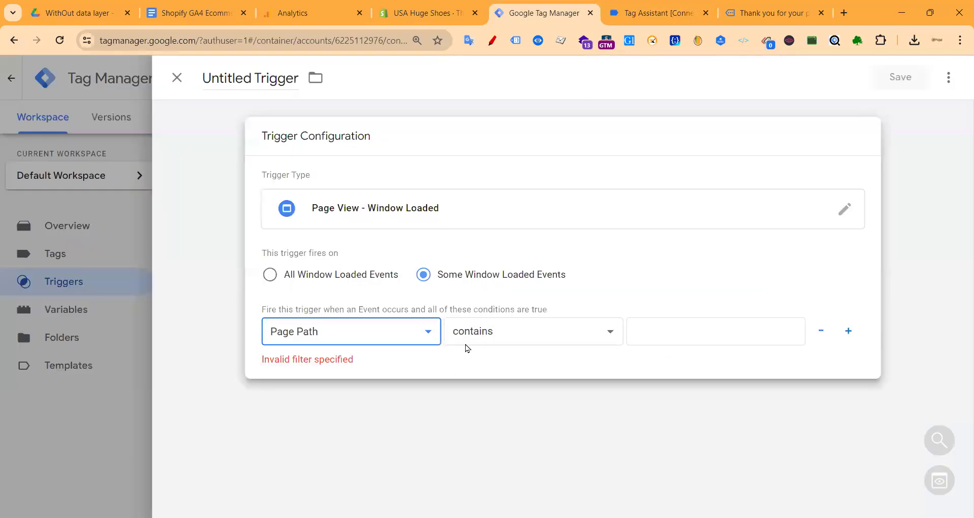
left_click(469, 334)
left_click(488, 418)
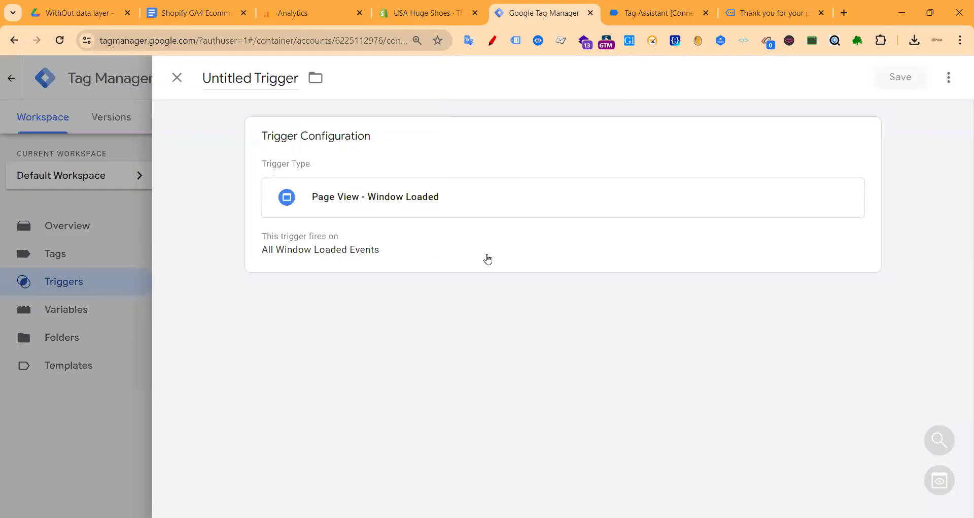
left_click(649, 332)
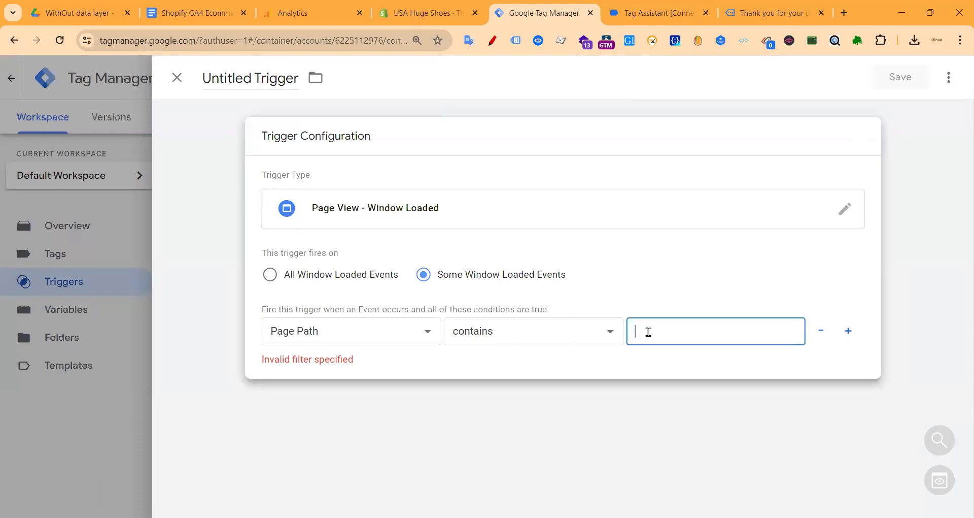
key("ctrl+v")
- Name the trigger 'Purchase Trigger', save it, and return to the store's thank-you page
double_click(227, 77)
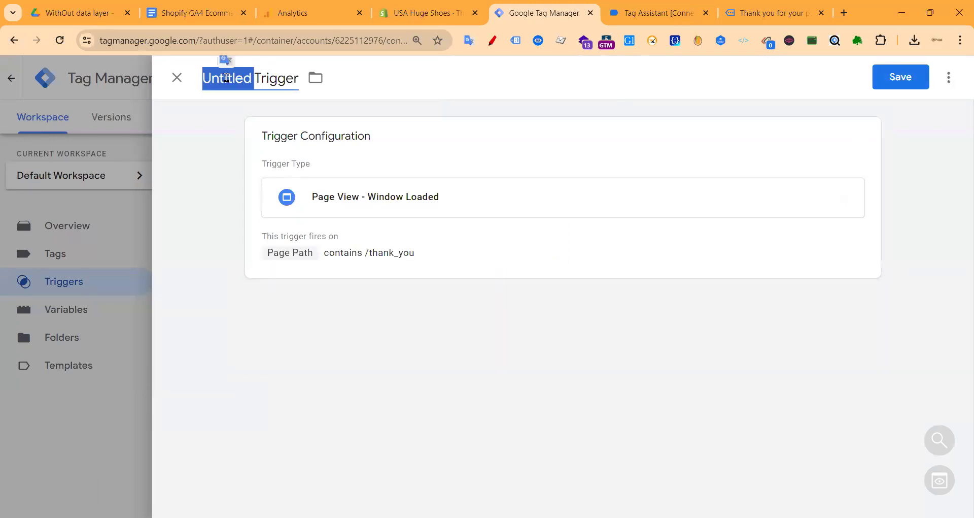
type("Purchase")
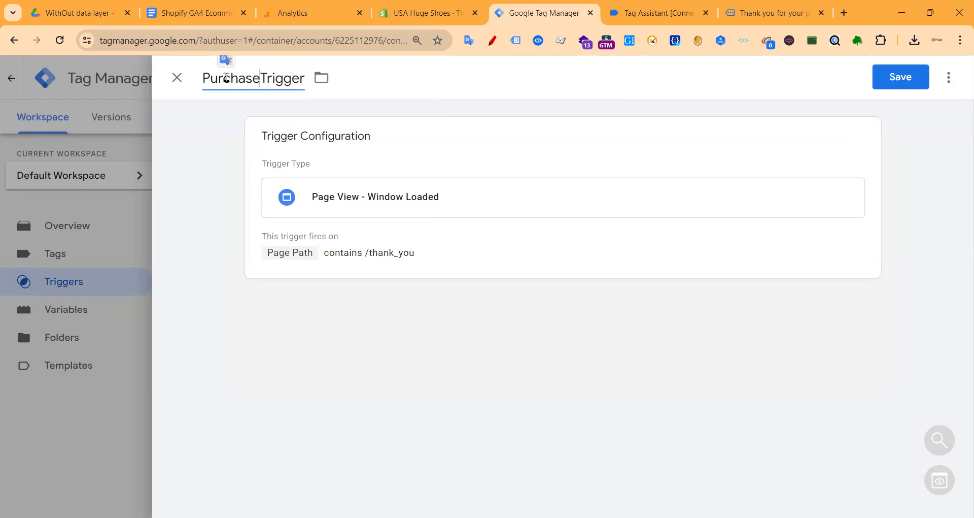
left_click(882, 78)
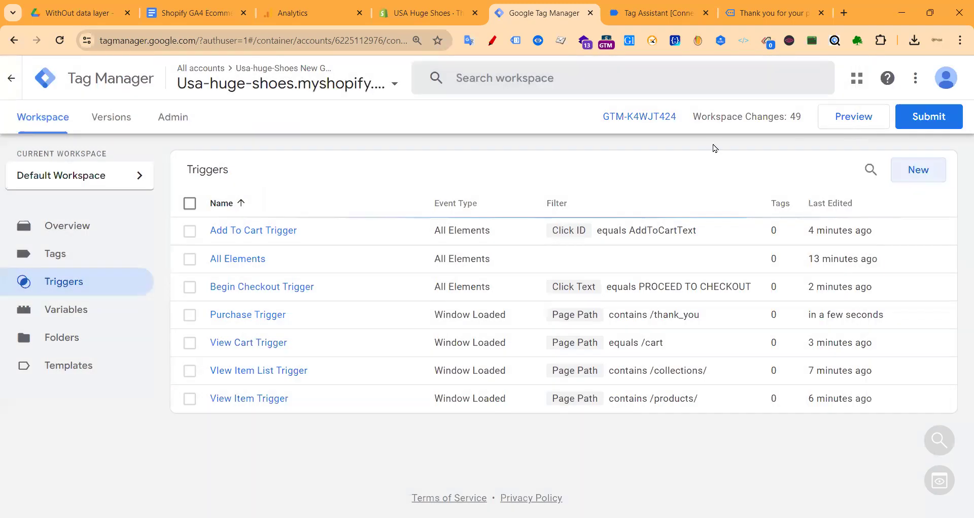
left_click(49, 311)
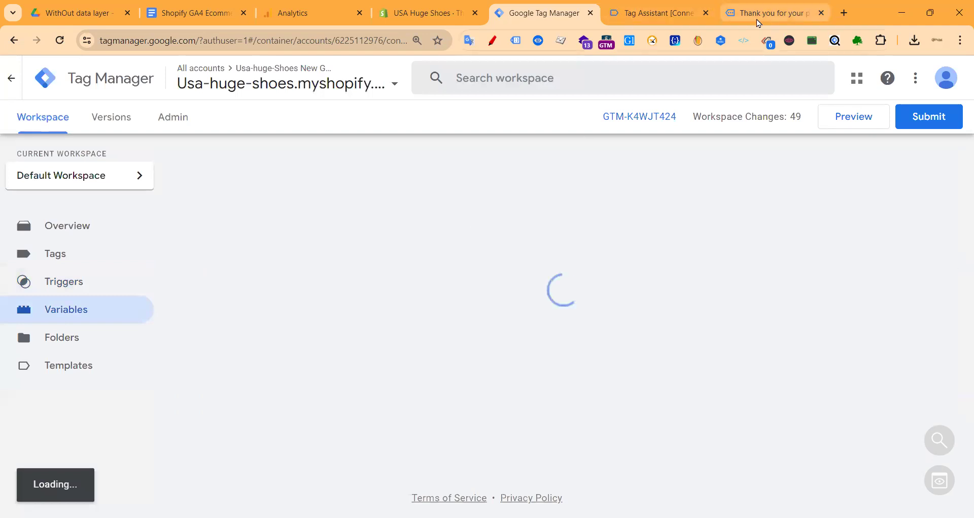
left_click(769, 12)
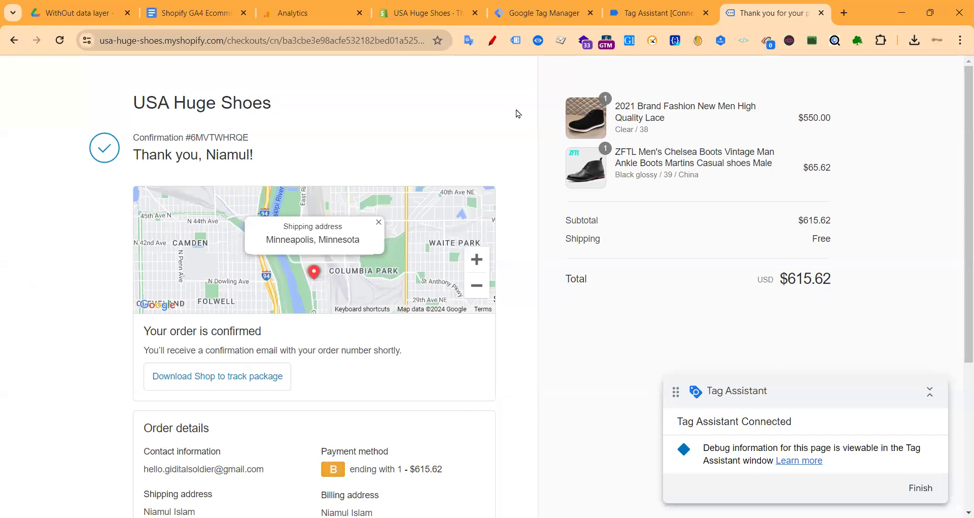
left_click(195, 15)
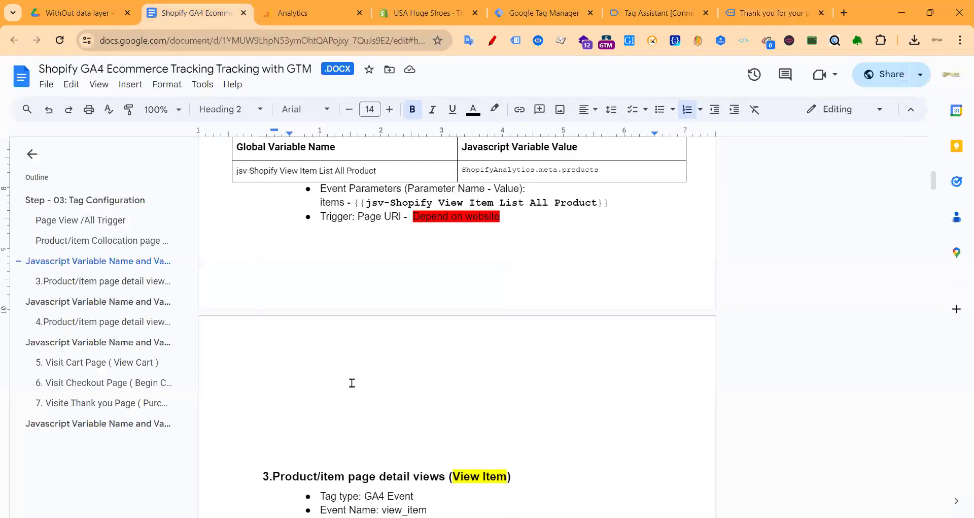
scroll(422, 254, "up", 3)
scroll(355, 236, "down", 5)
scroll(426, 327, "up", 9)
scroll(425, 327, "up", 3)
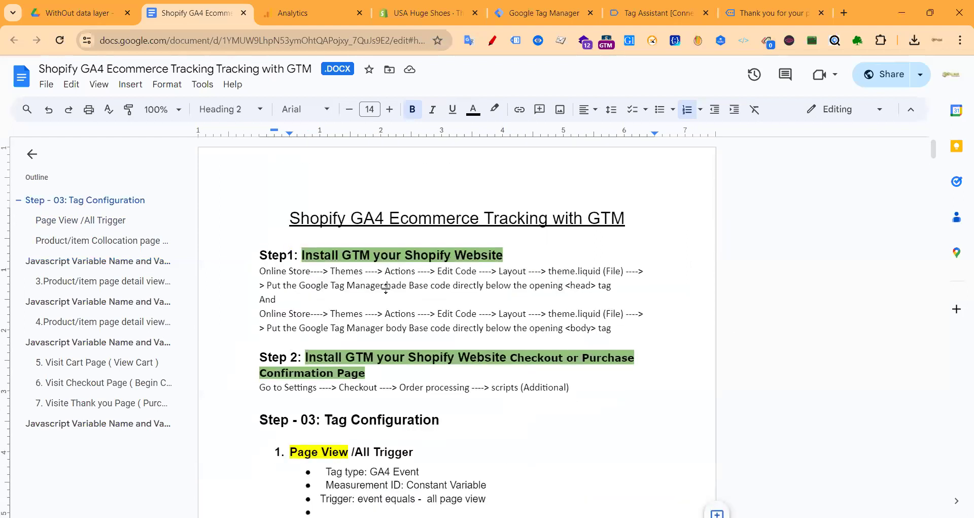
scroll(386, 288, "down", 7)
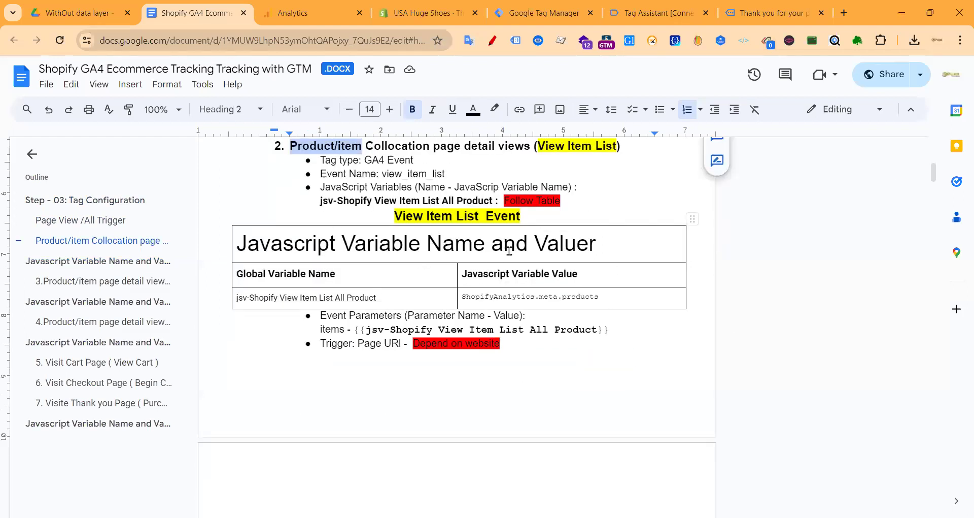
scroll(509, 251, "down", 4)
scroll(434, 224, "up", 3)
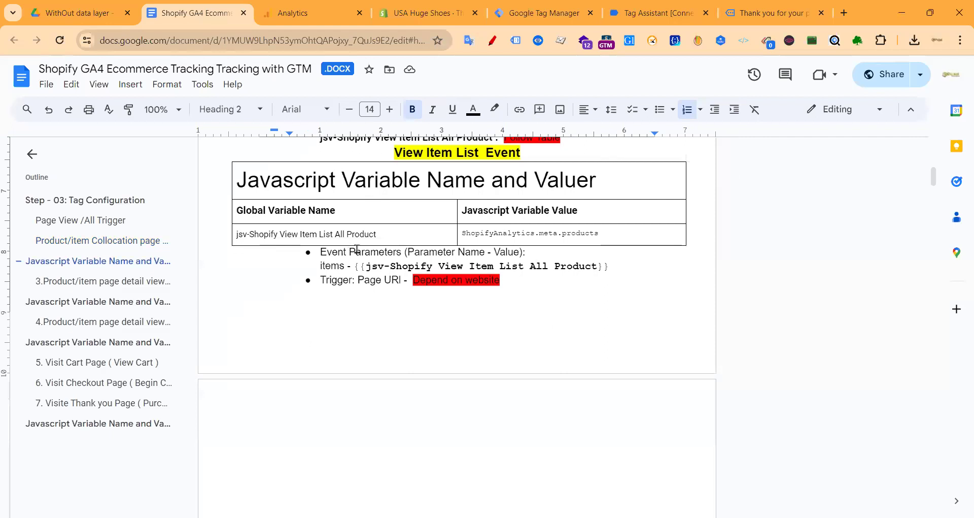
scroll(357, 249, "up", 5)
scroll(406, 320, "up", 2)
scroll(336, 278, "down", 2)
left_click_drag(287, 260, 451, 274)
scroll(709, 282, "down", 2)
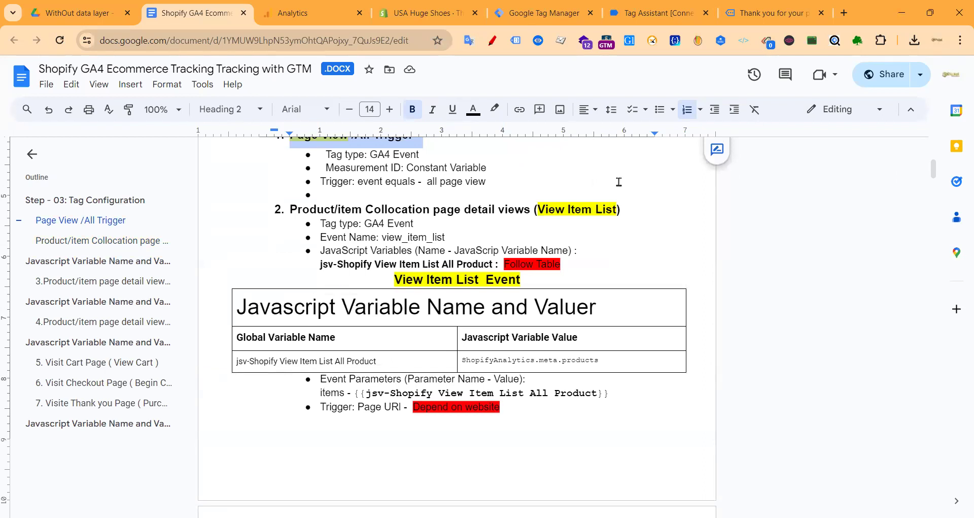
left_click(758, 14)
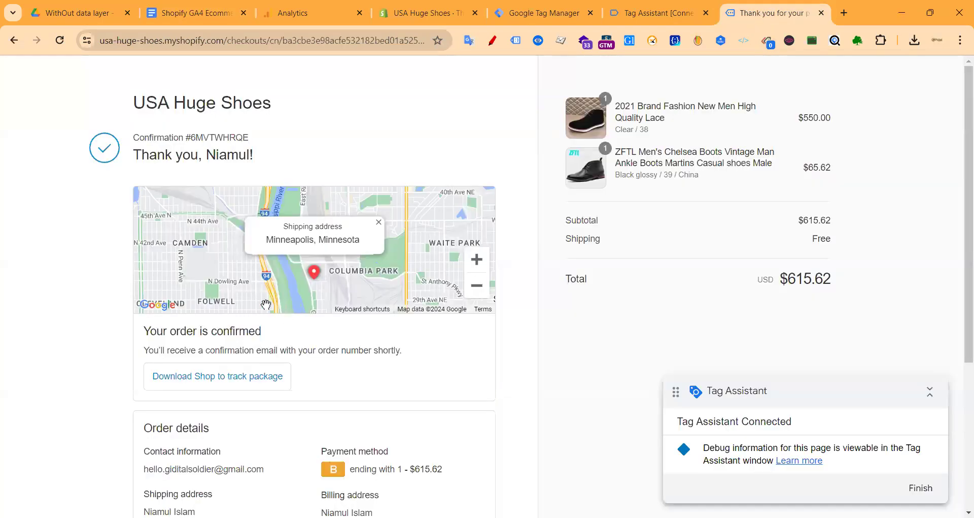
- Go to the USA Huge Shoes home page, scroll it, then return to the Shopify GA4 guide
left_click(151, 109)
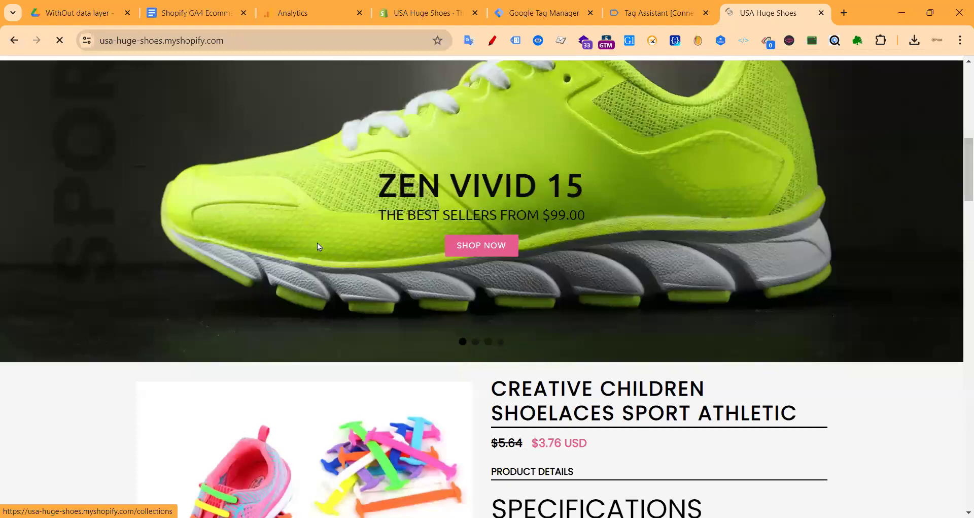
scroll(377, 240, "down", 10)
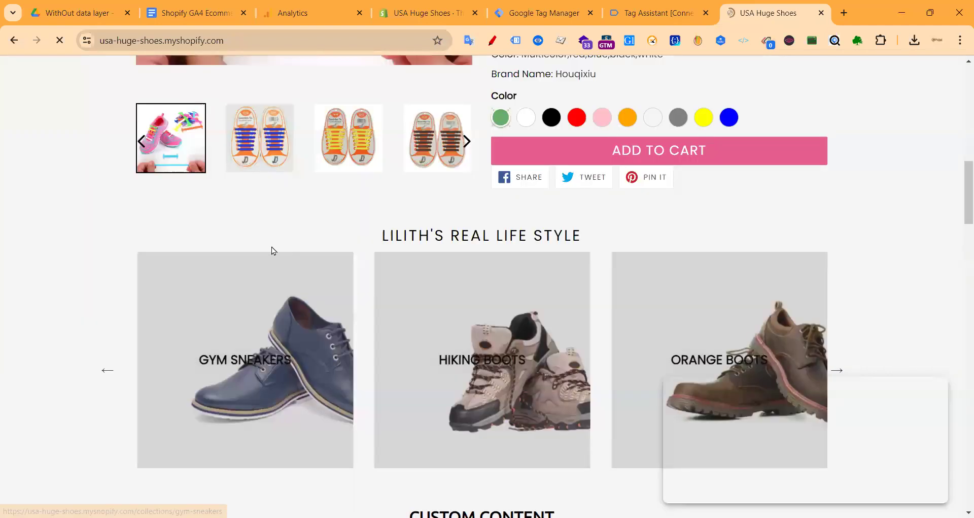
scroll(503, 233, "up", 8)
scroll(266, 240, "up", 4)
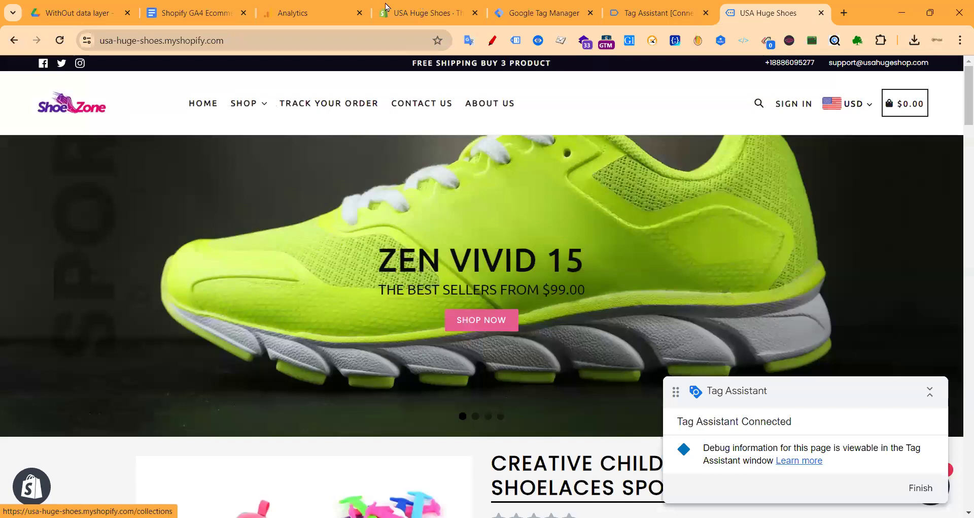
left_click(167, 13)
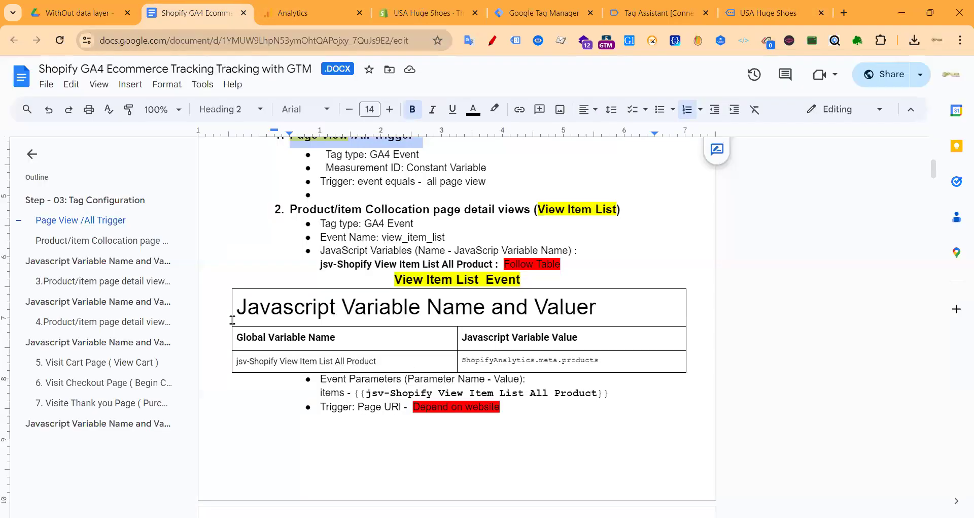
- Create a new JavaScript Variable with global variable name ShopifyAnalytics.meta.products
left_click(263, 358)
left_click_drag(610, 363, 460, 363)
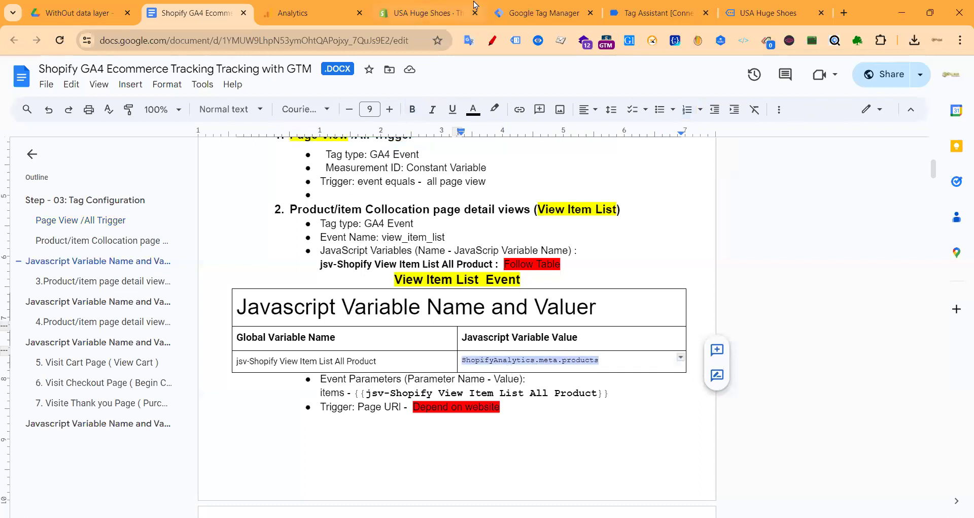
left_click(537, 13)
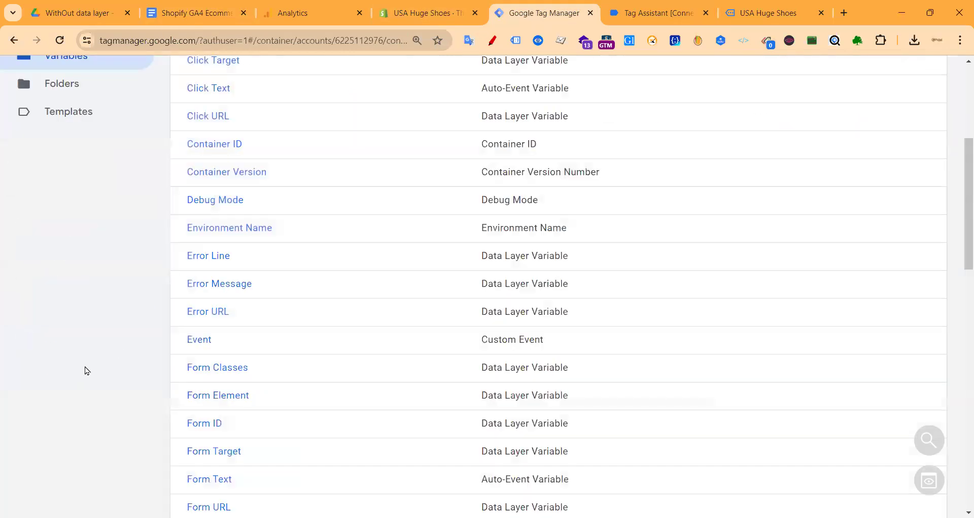
scroll(348, 306, "down", 18)
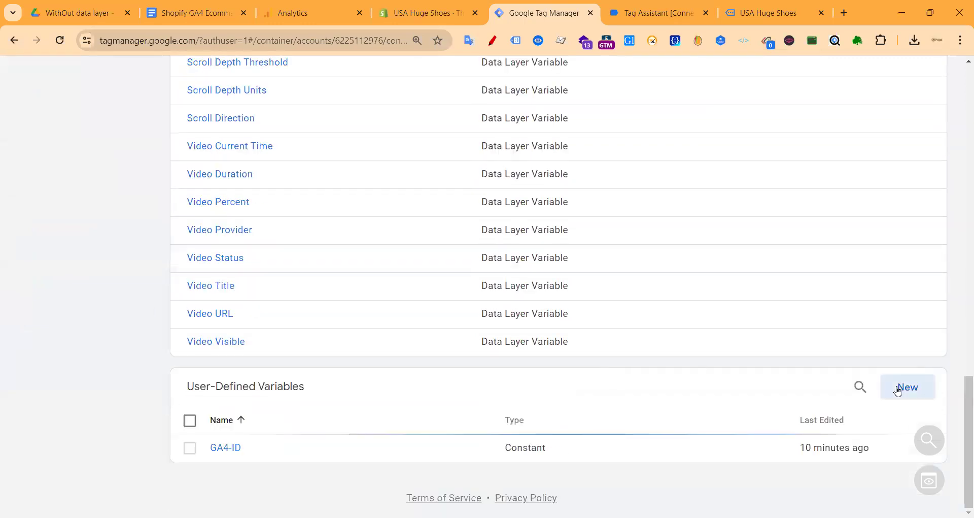
left_click(896, 388)
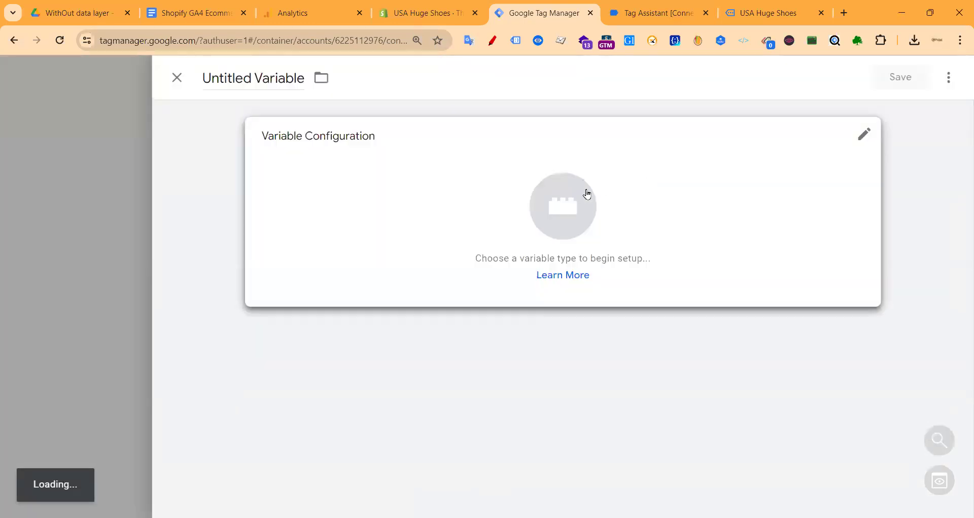
left_click(568, 195)
scroll(628, 309, "down", 3)
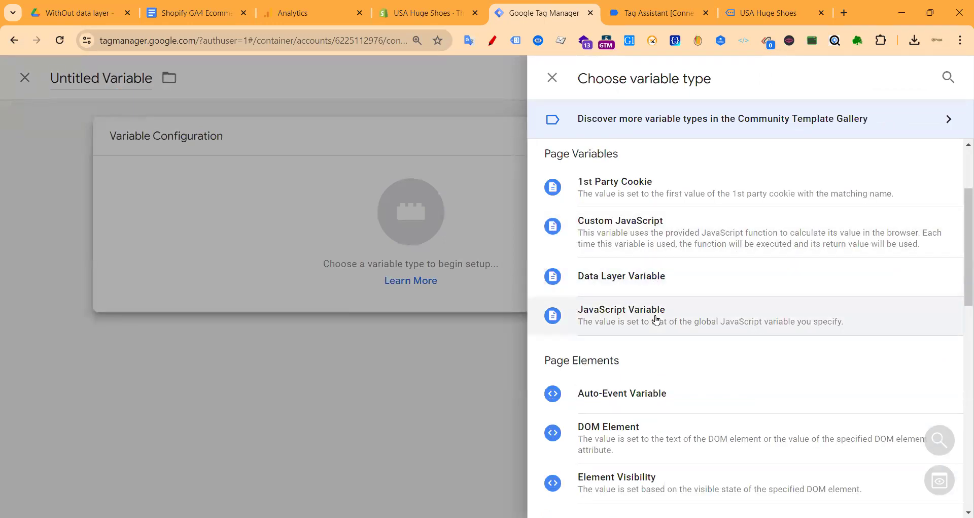
left_click(620, 317)
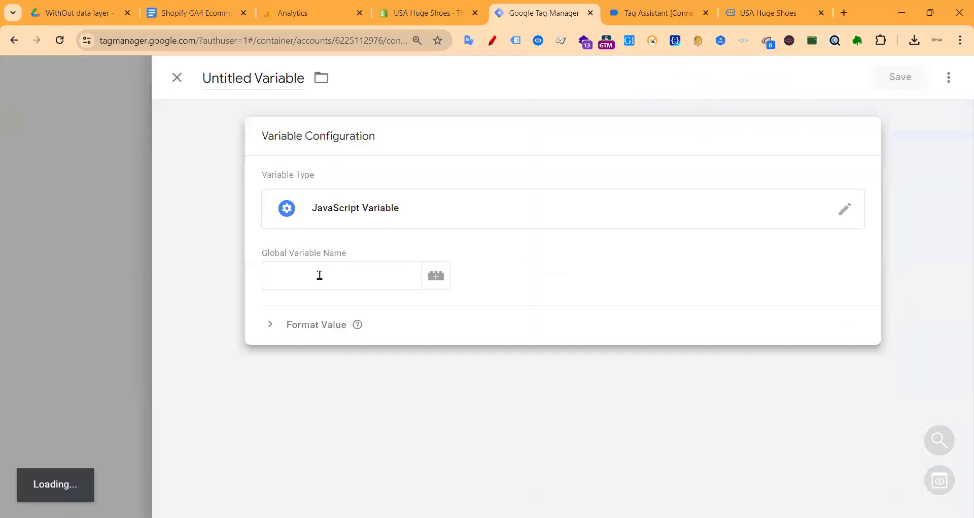
left_click_drag(268, 254, 339, 276)
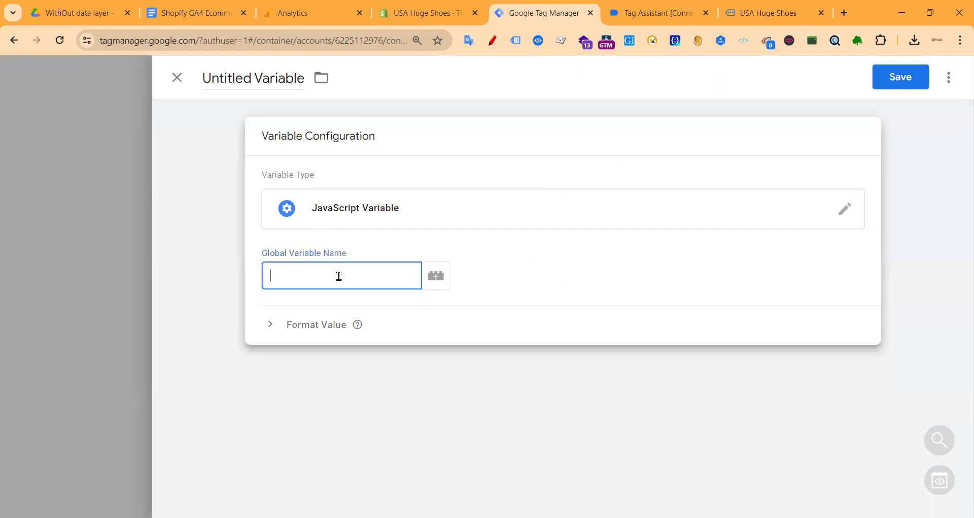
type("ShopifyAnalytics.meta.products")
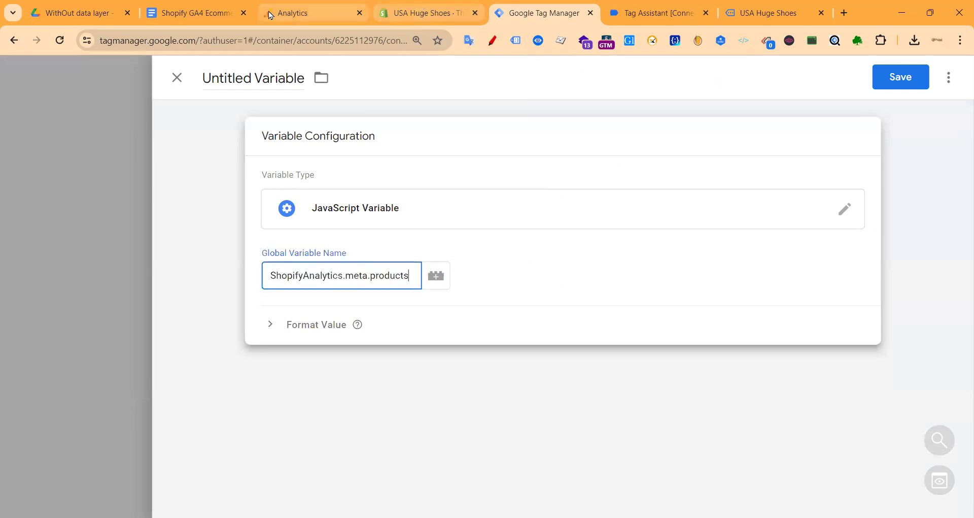
- Name the variable jsv-Shopify View Item List All Product and save it
left_click(198, 14)
left_click_drag(381, 363, 235, 363)
key("ctrl+c")
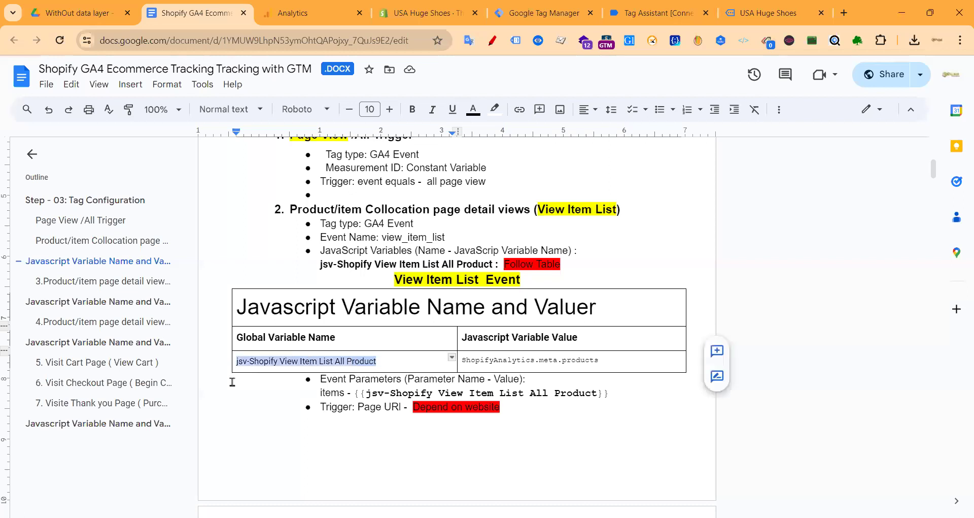
left_click(528, 19)
left_click(253, 81)
key("ctrl+v")
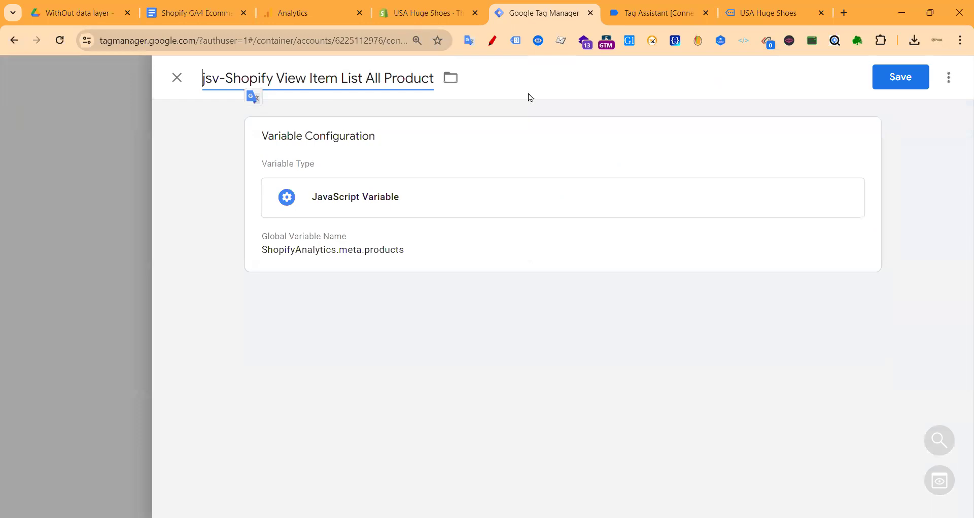
left_click(906, 80)
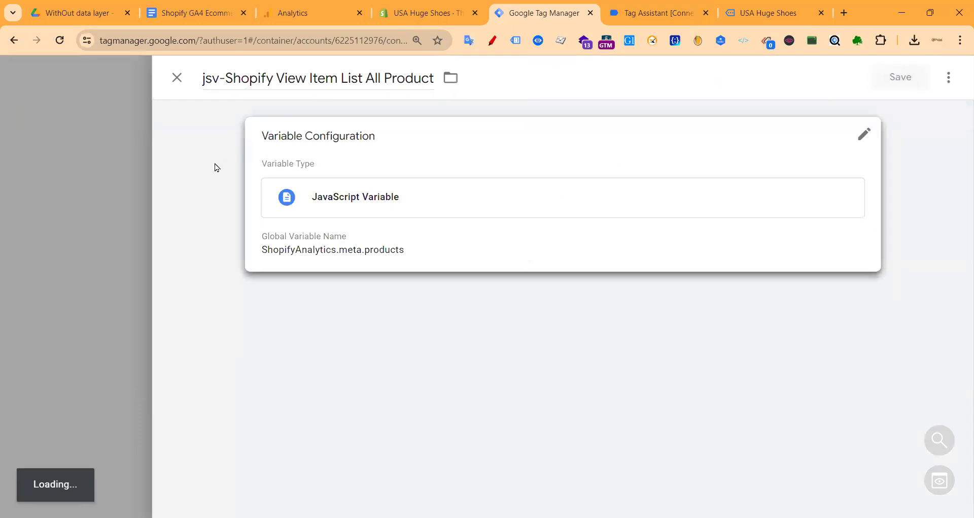
scroll(92, 211, "up", 15)
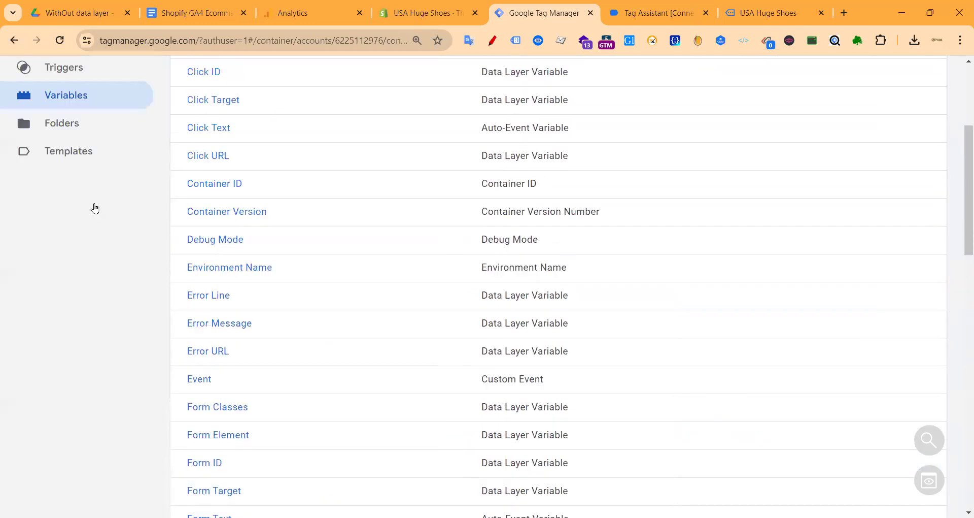
- Copy the event name view_item_list from the tracking document
left_click(72, 253)
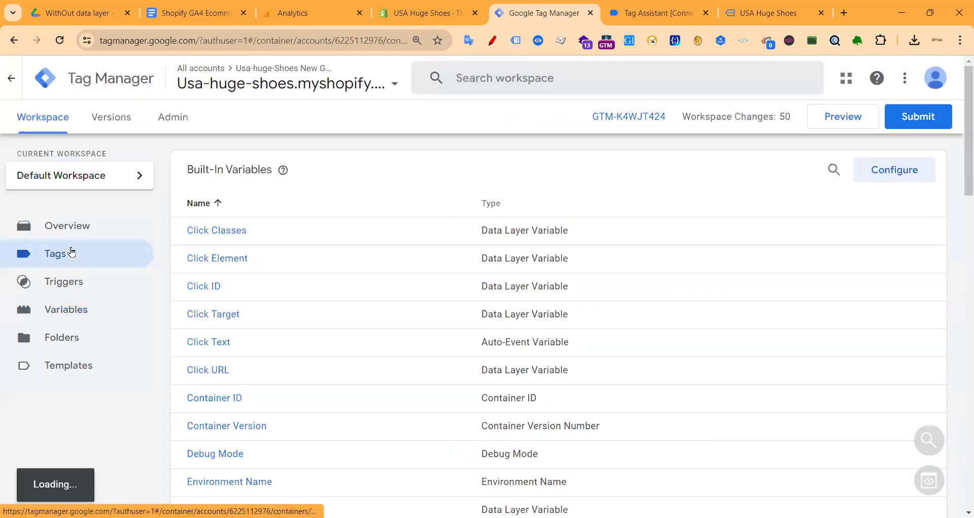
left_click(202, 9)
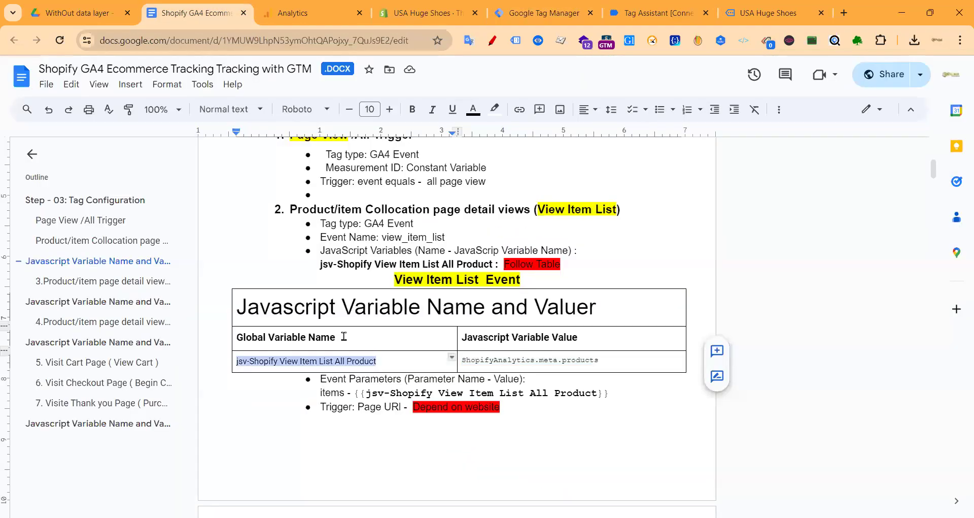
left_click_drag(446, 300, 382, 301)
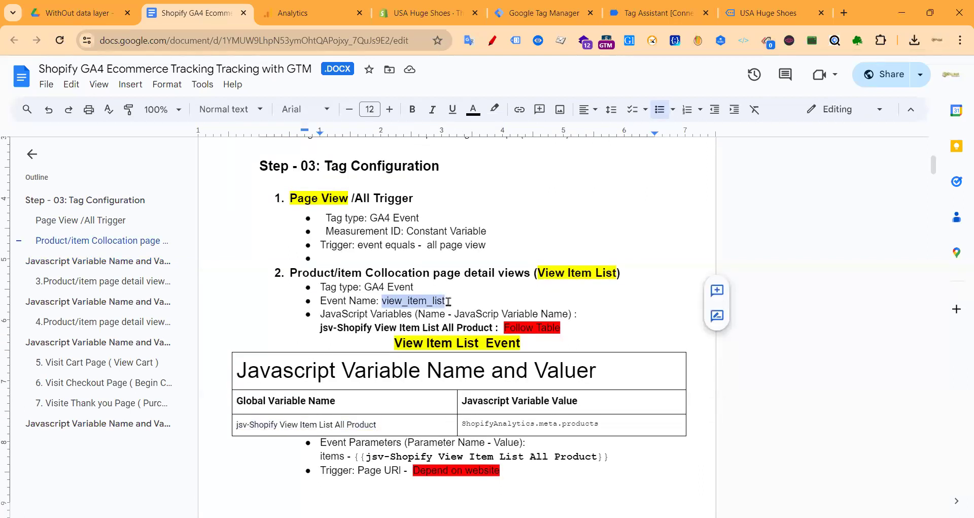
left_click(382, 300)
left_click_drag(382, 301, 447, 297)
key("ctrl+c")
left_click(533, 14)
- Create a GA4 Event tag with Measurement ID {{GA4-ID}} and event name view_item_list
left_click(892, 174)
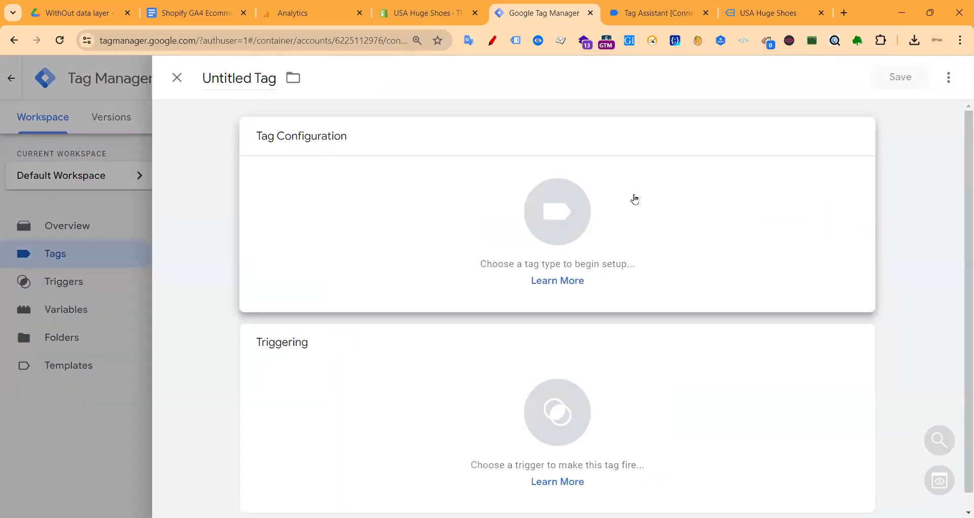
left_click(635, 199)
left_click(674, 199)
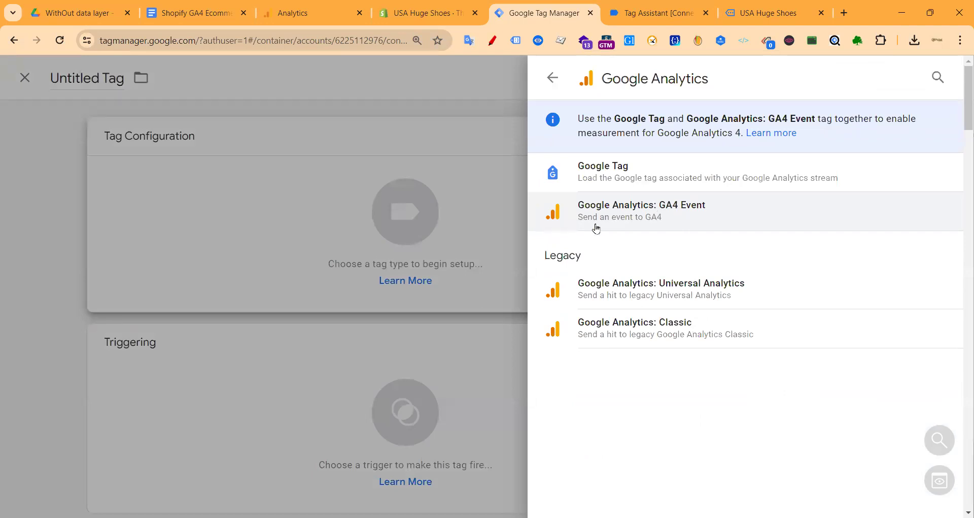
left_click(711, 213)
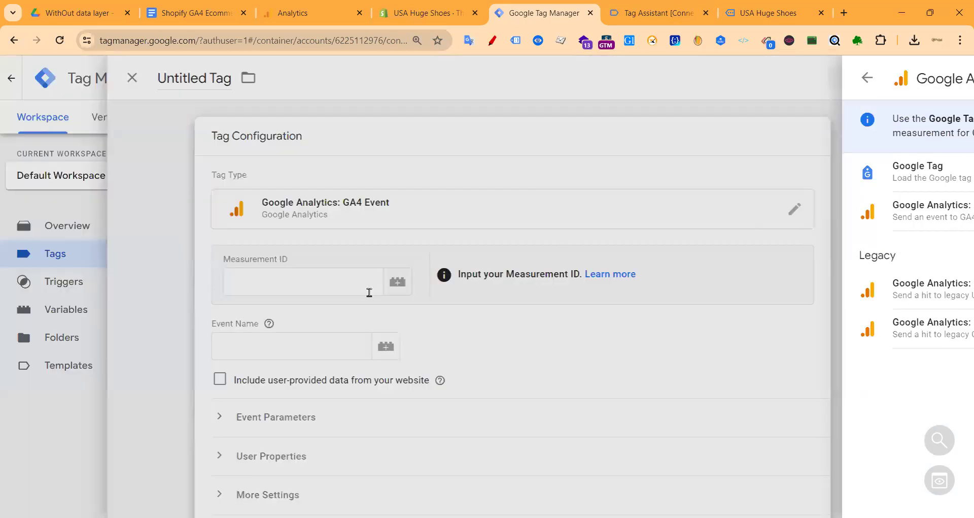
left_click(442, 266)
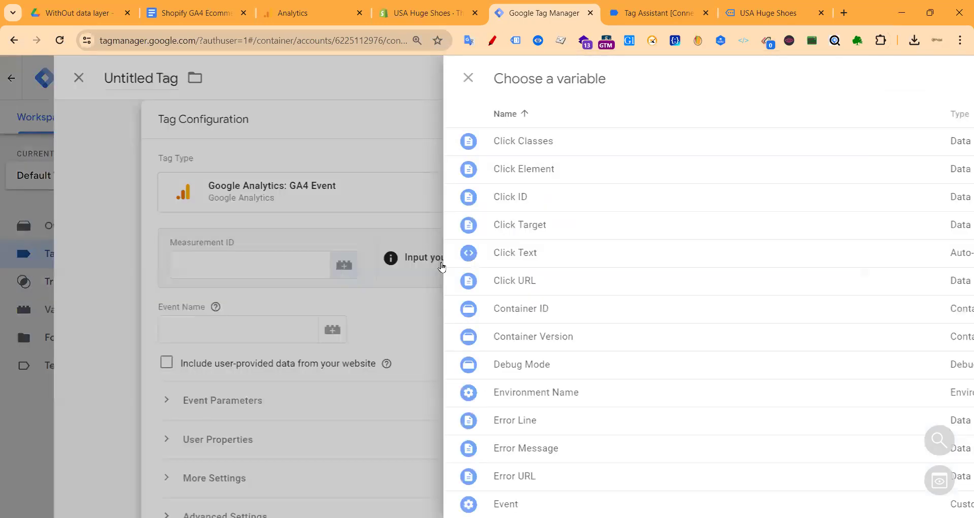
scroll(344, 315, "down", 7)
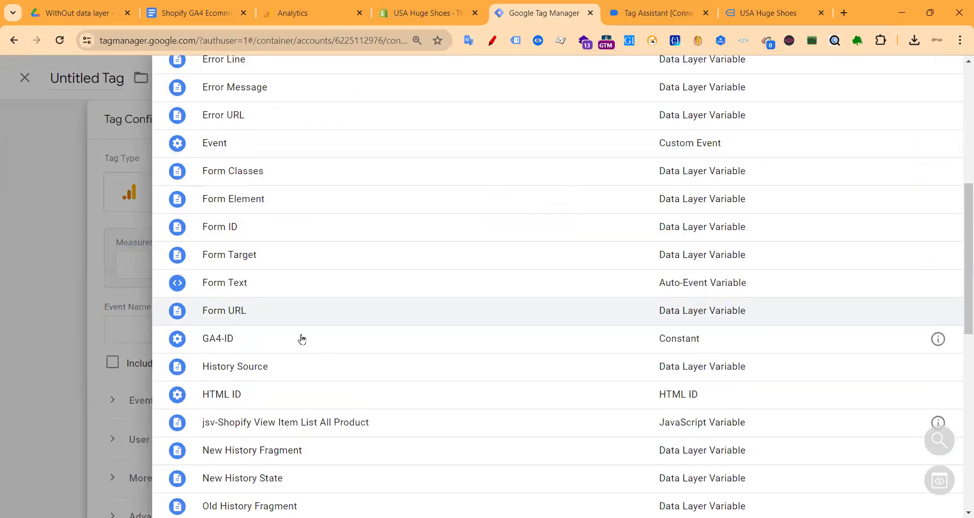
scroll(272, 322, "down", 1)
left_click(271, 321)
left_click(320, 329)
key("ctrl+v")
left_click(517, 322)
- Add an event parameter named items, copied from the tracking document
scroll(421, 382, "down", 1)
left_click(322, 338)
scroll(461, 341, "down", 1)
left_click(309, 371)
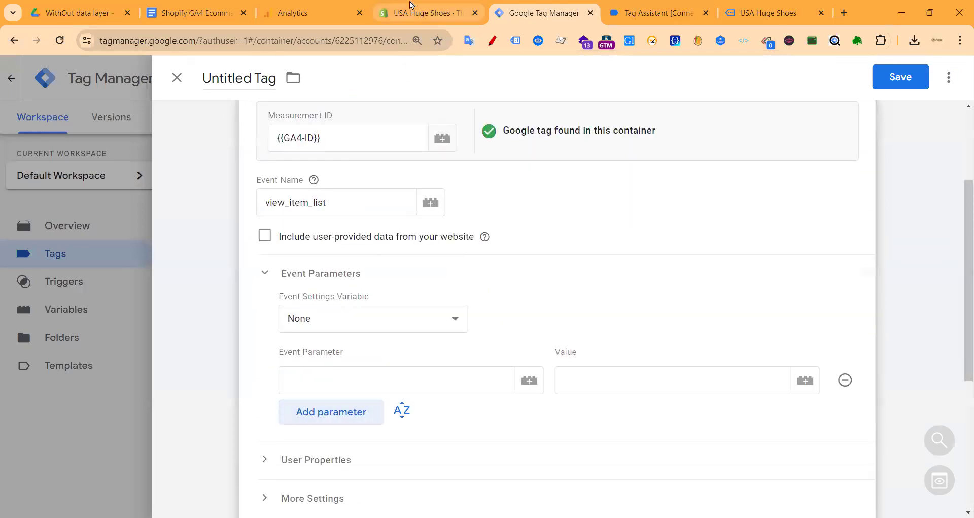
left_click(196, 13)
scroll(356, 352, "down", 3)
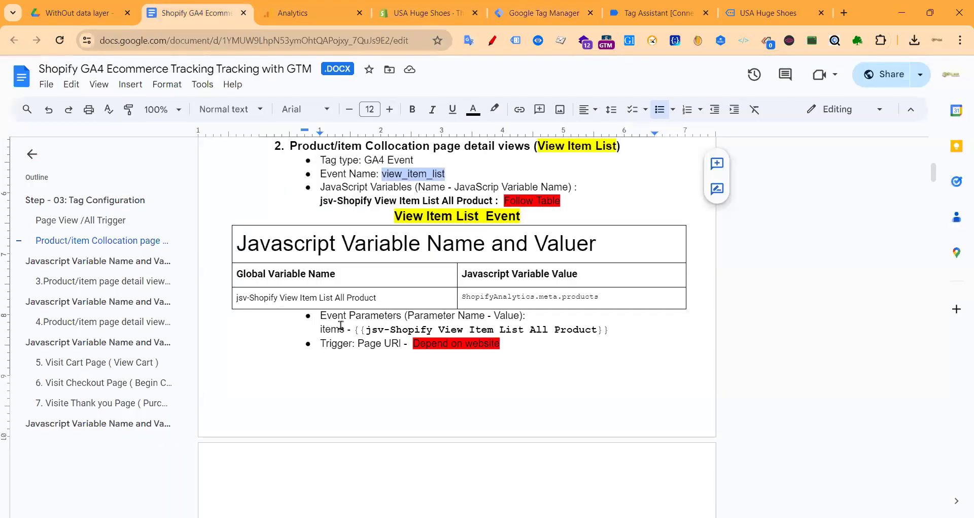
left_click_drag(325, 316, 443, 315)
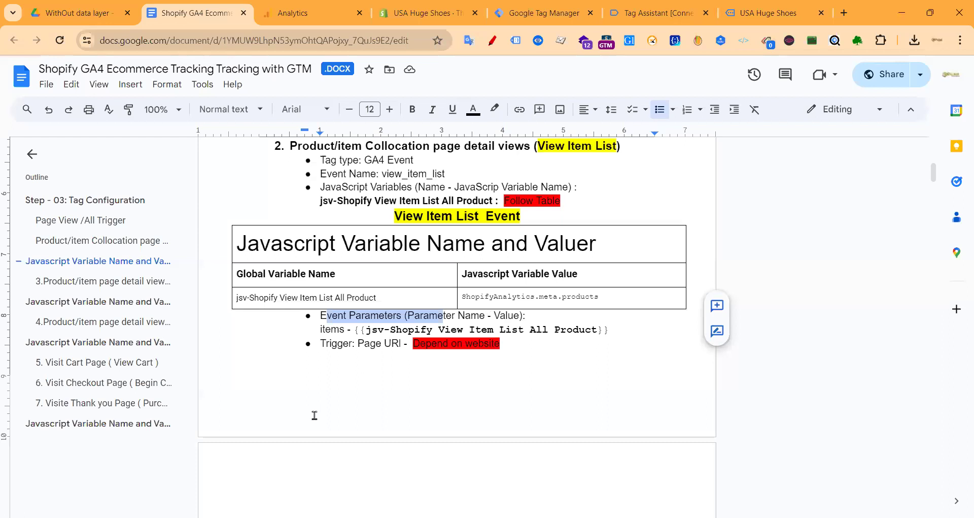
double_click(333, 329)
key("ctrl+c")
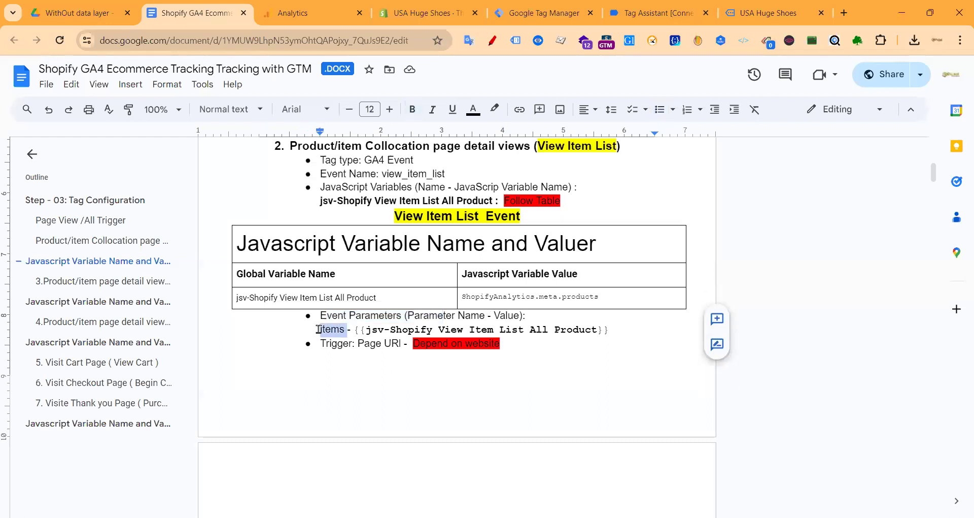
left_click(528, 13)
left_click(328, 377)
key("ctrl+v")
left_click(584, 376)
- Set the items parameter value to {{jsv-Shopify View Item List All Product}}
left_click(192, 13)
left_click(348, 294)
left_click(538, 14)
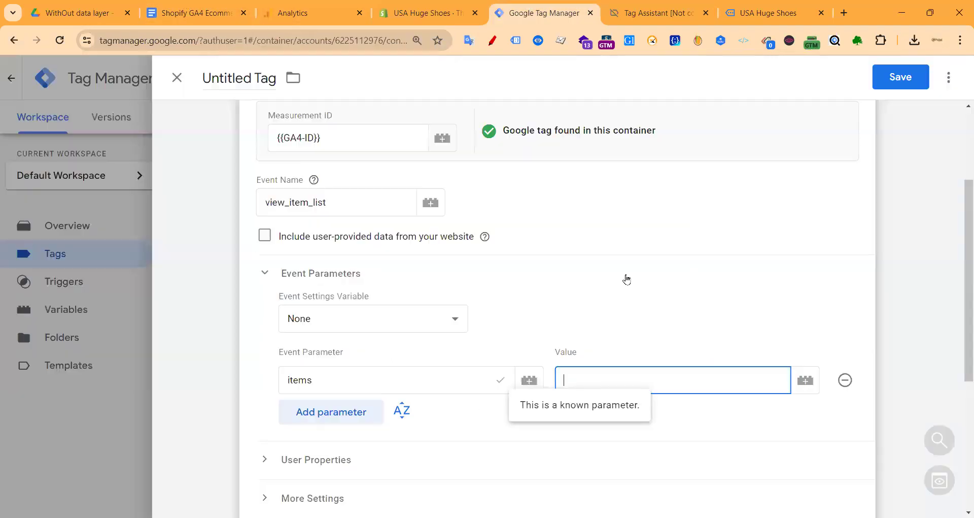
left_click(805, 380)
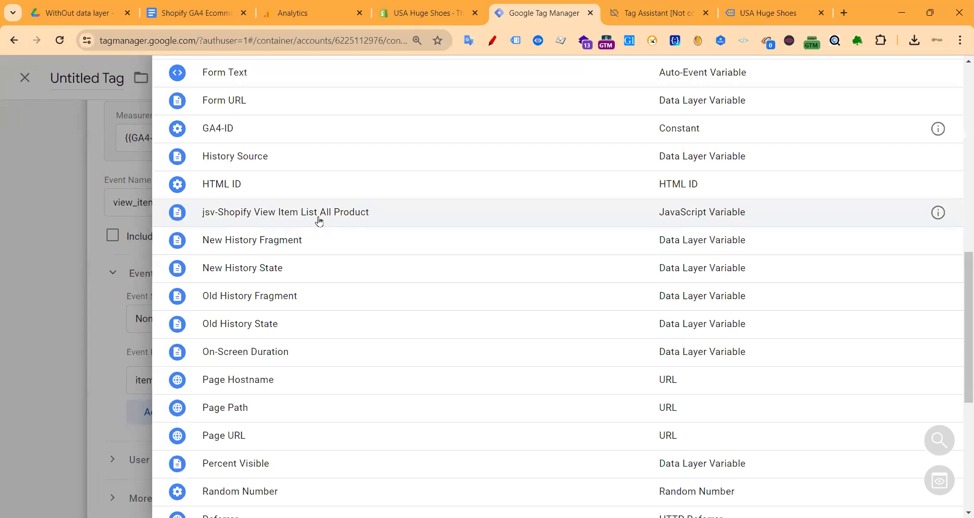
left_click(467, 215)
scroll(400, 316, "down", 5)
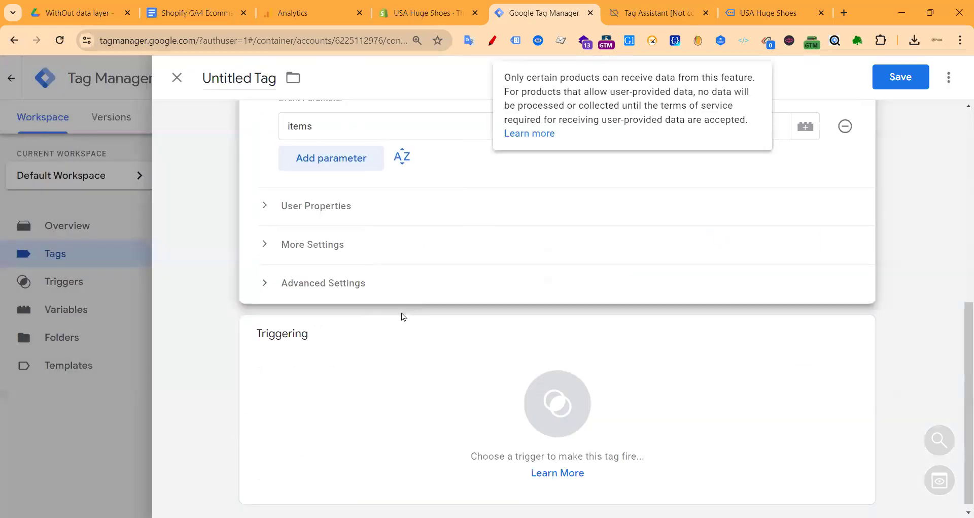
left_click(574, 351)
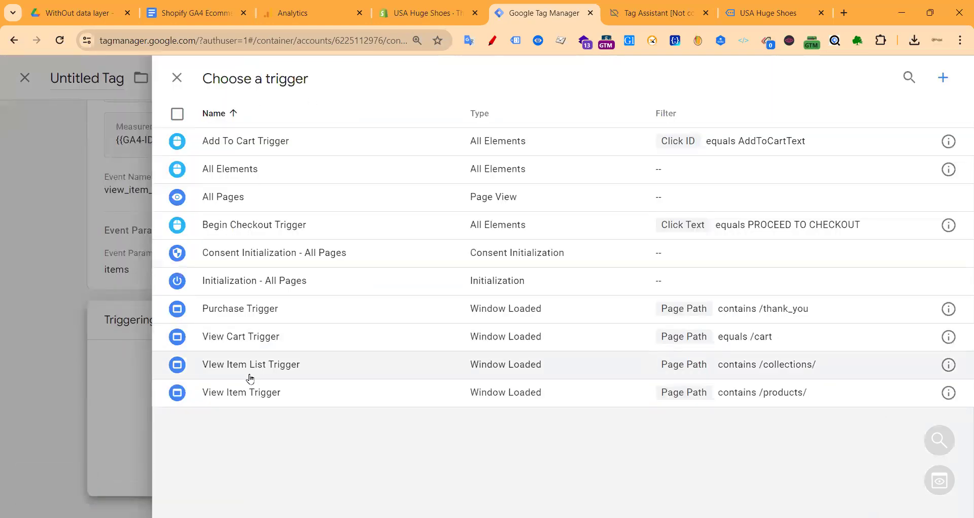
- Fire the tag on View Item List Trigger and save it as 'Google Analytics GA4 Event- View Item List'
left_click(312, 369)
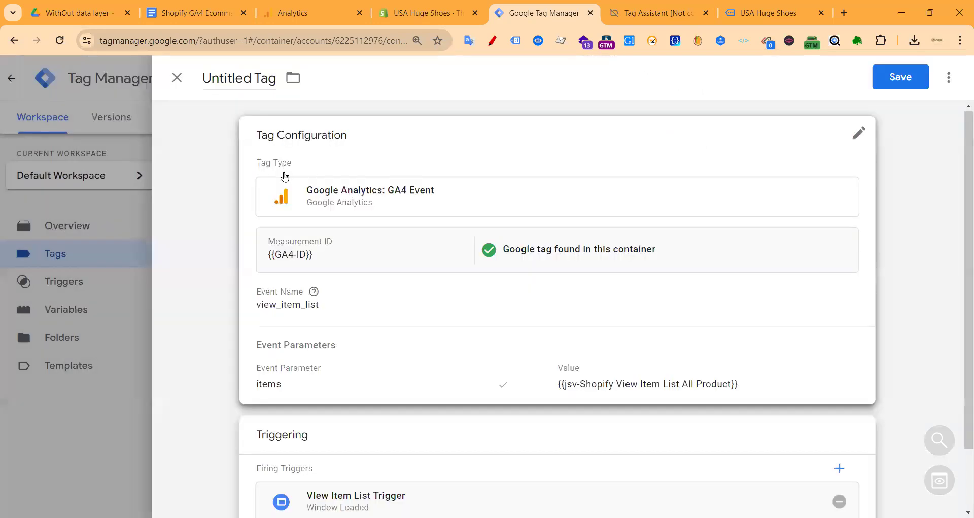
left_click(905, 79)
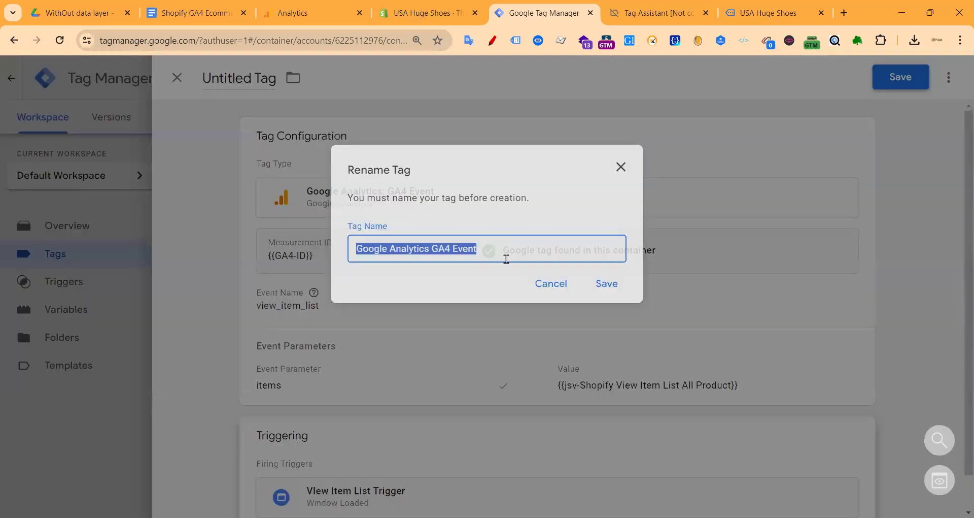
left_click(505, 251)
type("-")
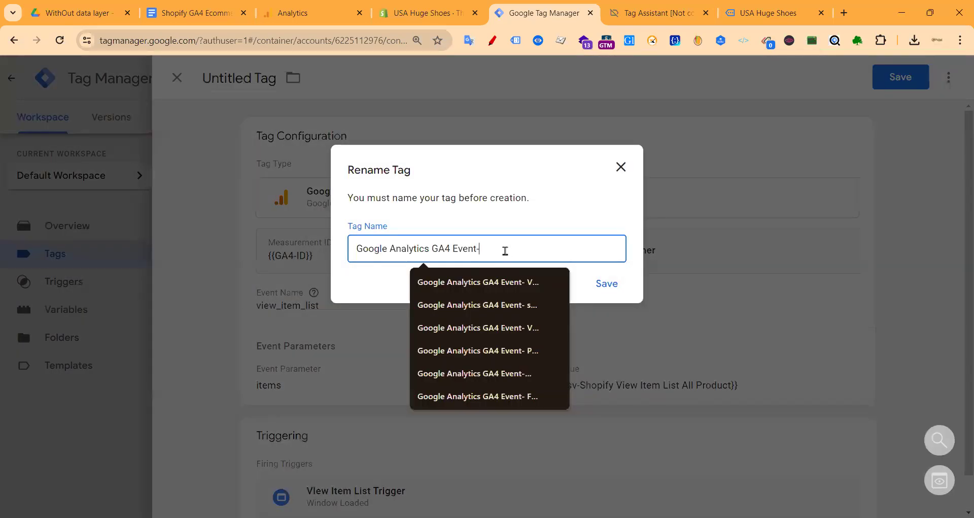
type(" Vi")
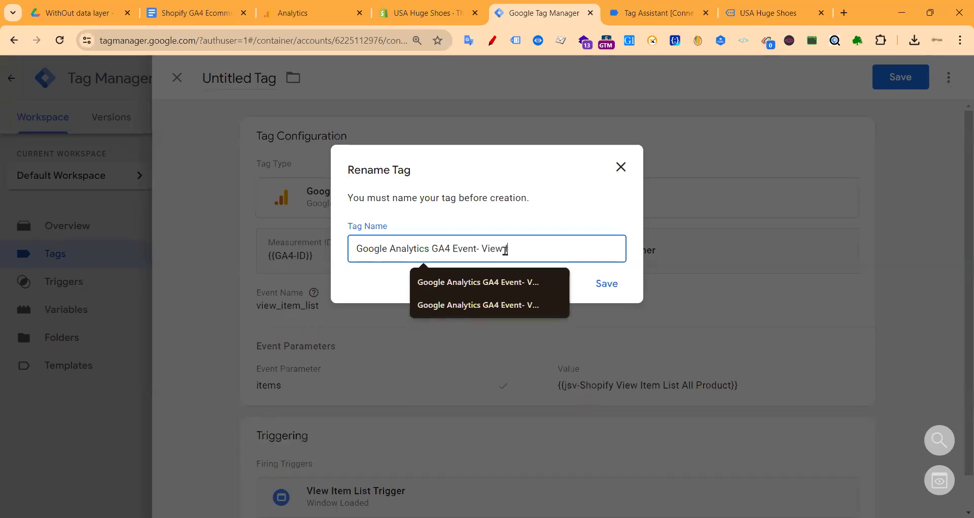
type("ew Item")
mouse_move(534, 296)
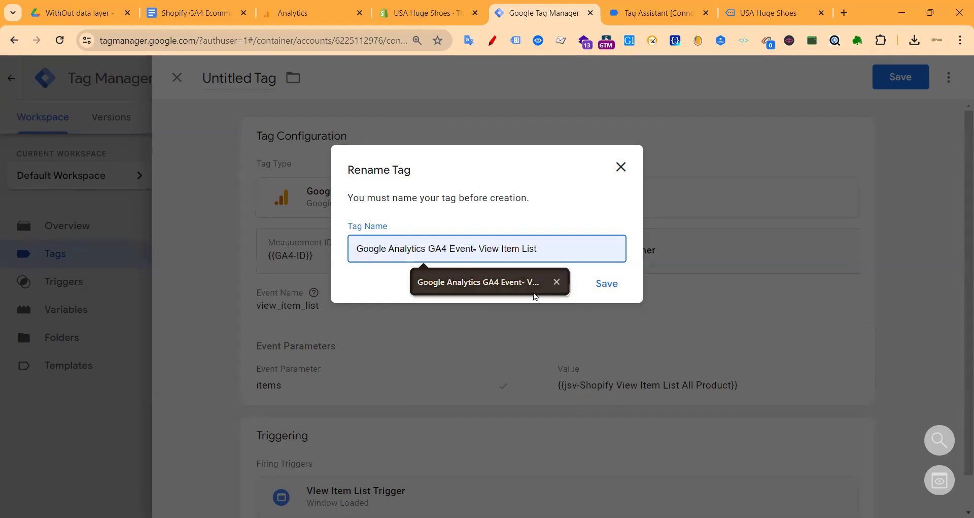
type("li")
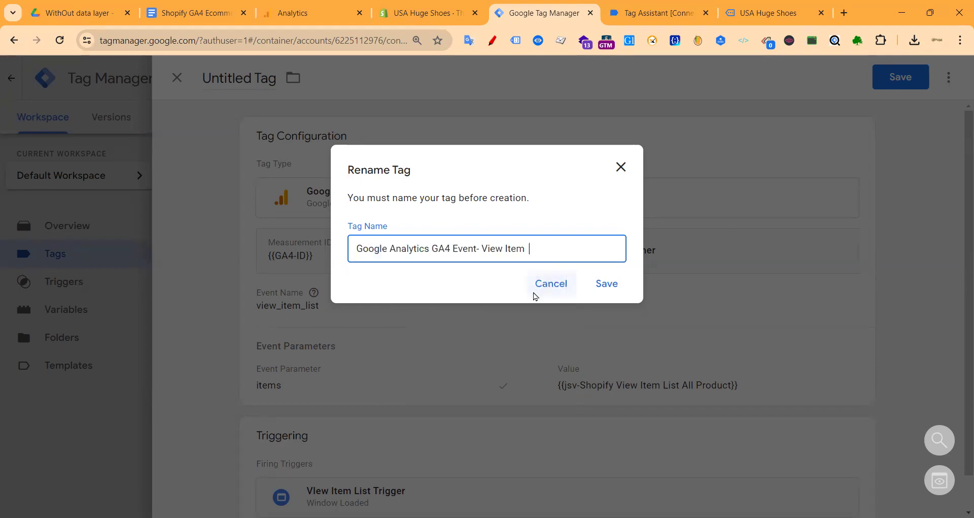
key("BackSpace")
type("List")
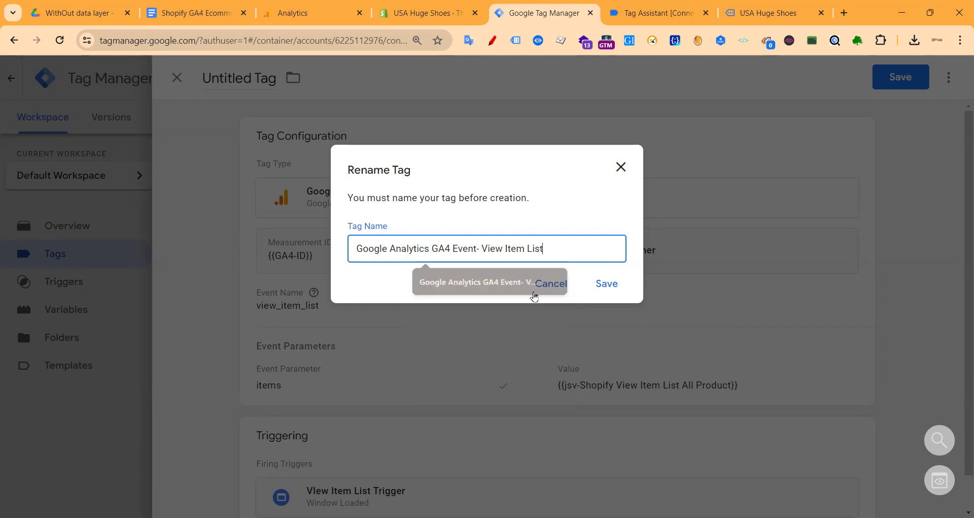
left_click(609, 283)
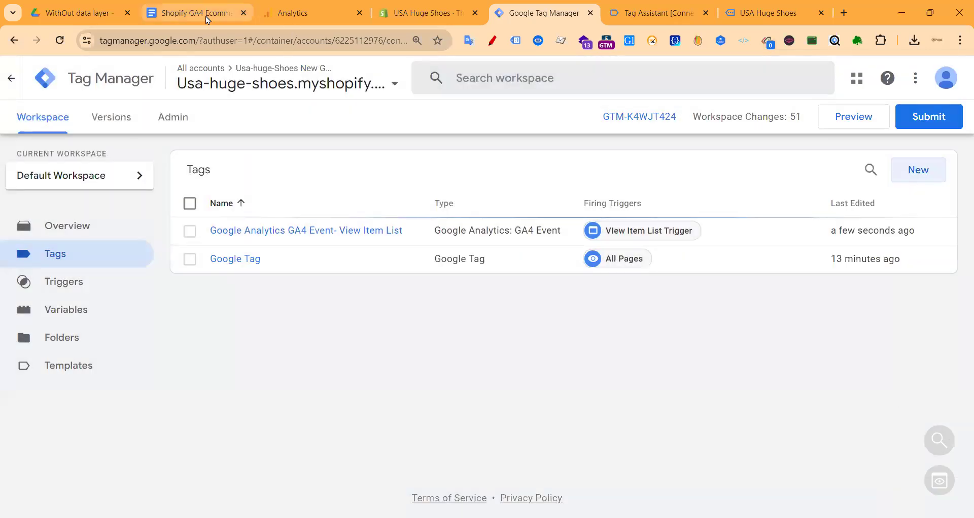
- Reload the storefront and open Leather Casual Shoes from the Gym Sneakers collection
left_click(205, 14)
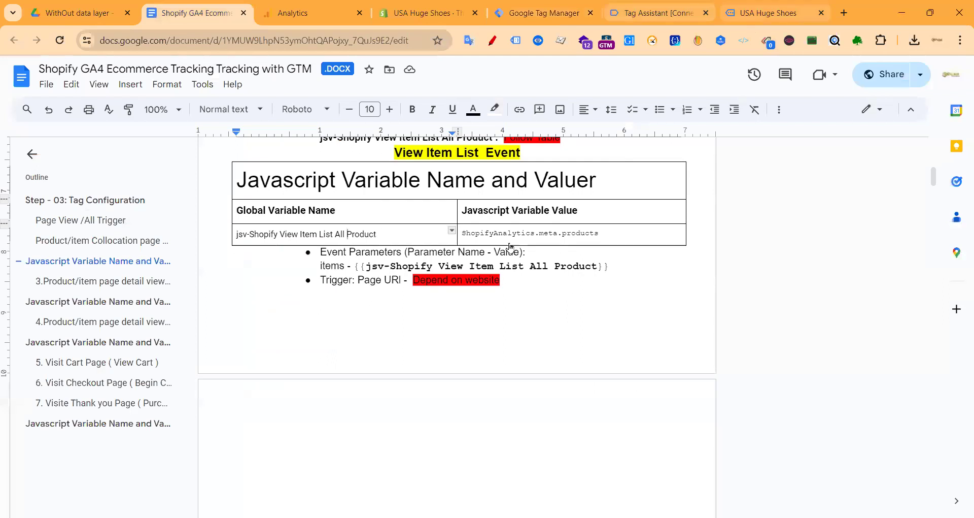
left_click(768, 13)
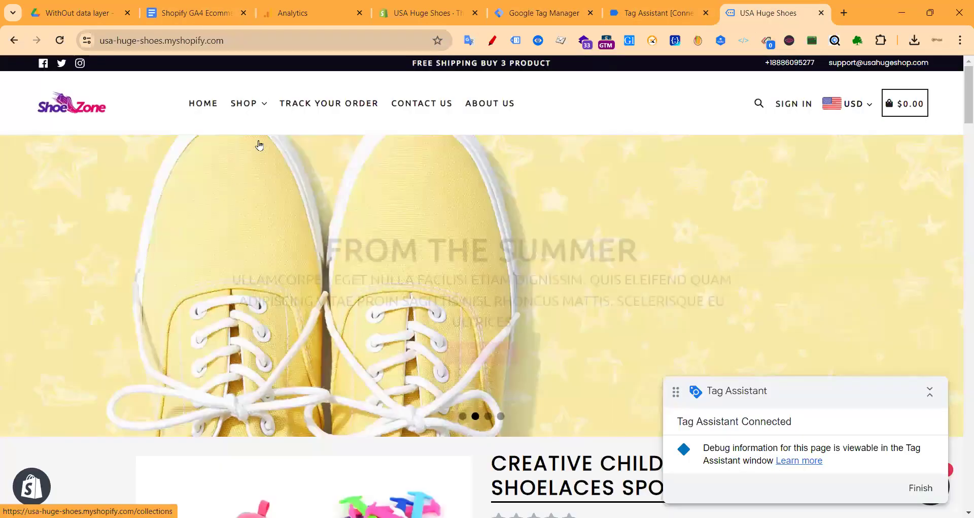
scroll(259, 146, "down", 5)
key("F5")
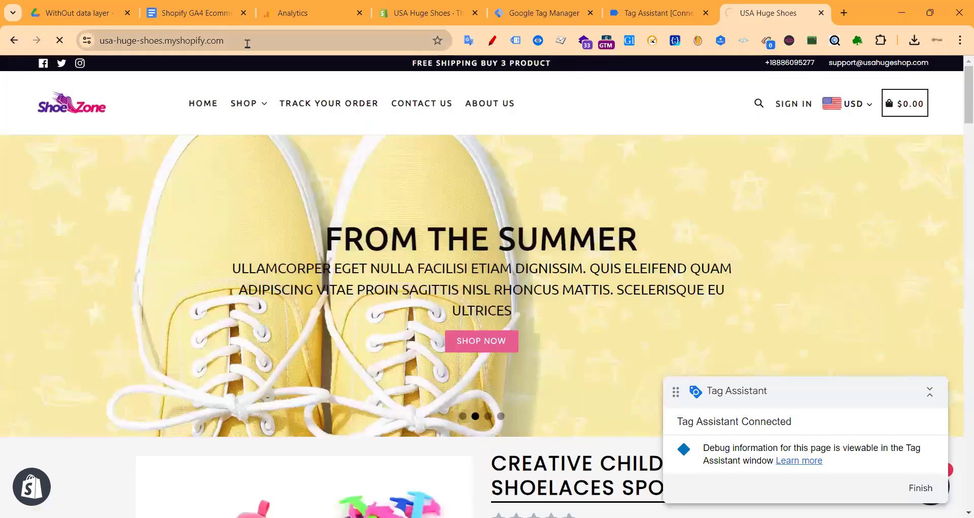
left_click(234, 154)
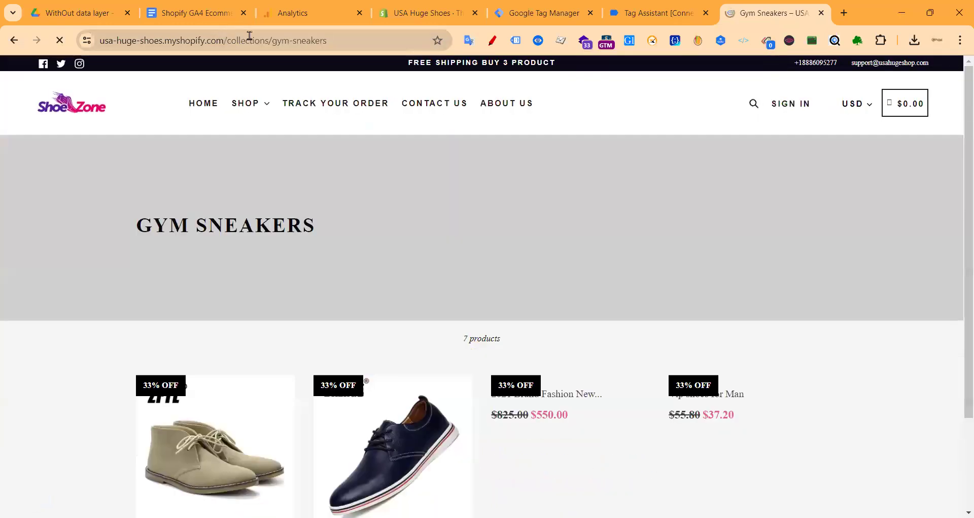
scroll(242, 283, "down", 5)
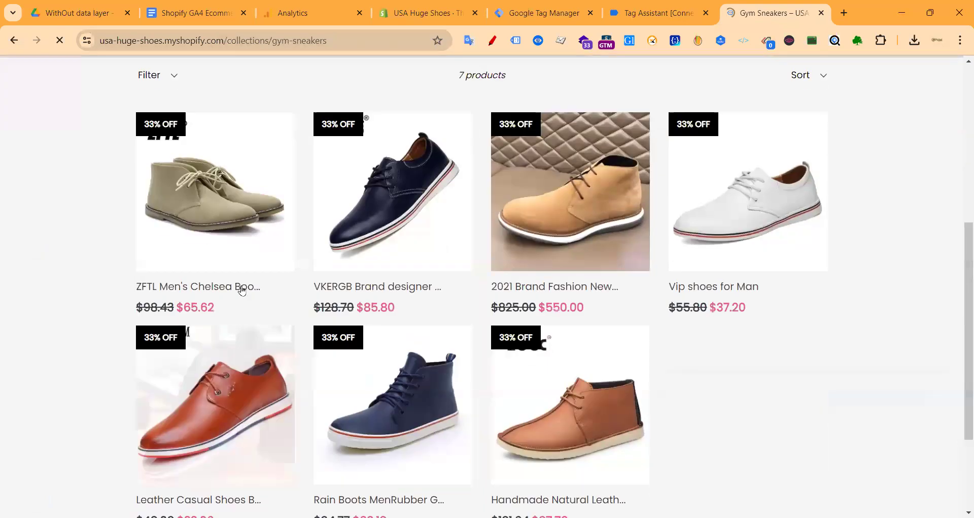
scroll(229, 196, "down", 4)
left_click(230, 196)
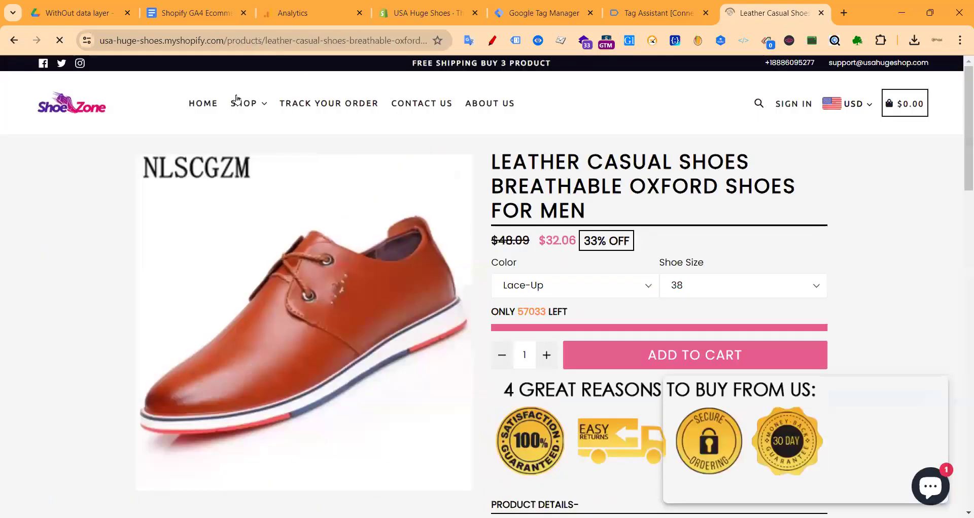
left_click(543, 12)
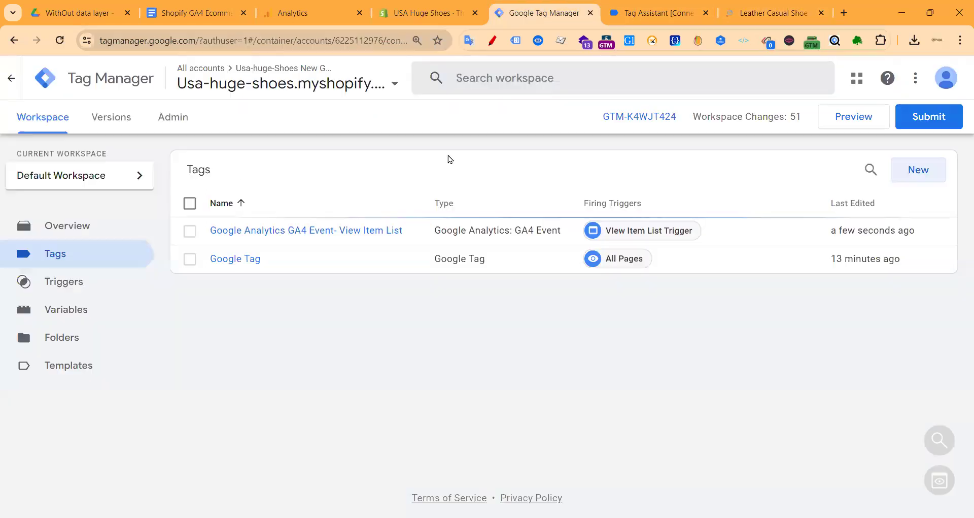
- Copy the Product id value ShopifyAnalytics.meta.product.variants.0.id from the View Item table
left_click(196, 12)
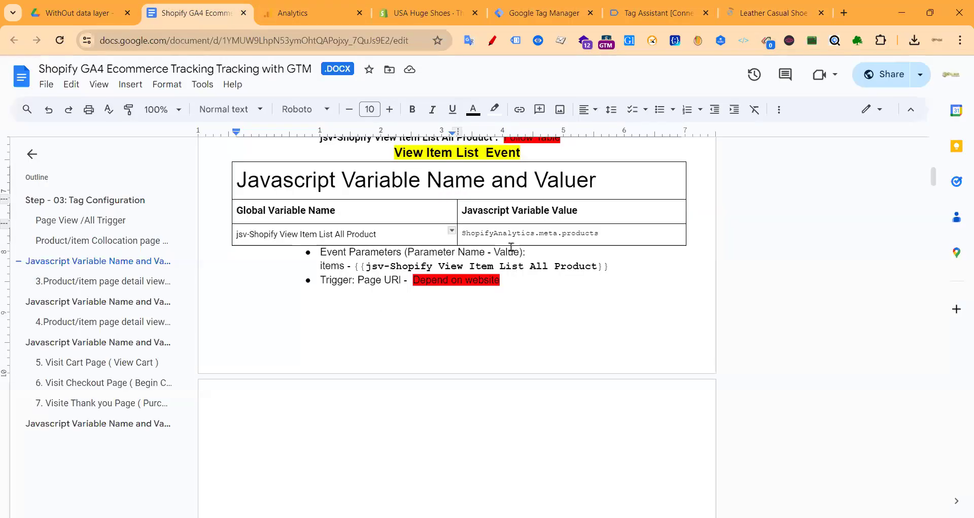
scroll(387, 213, "down", 5)
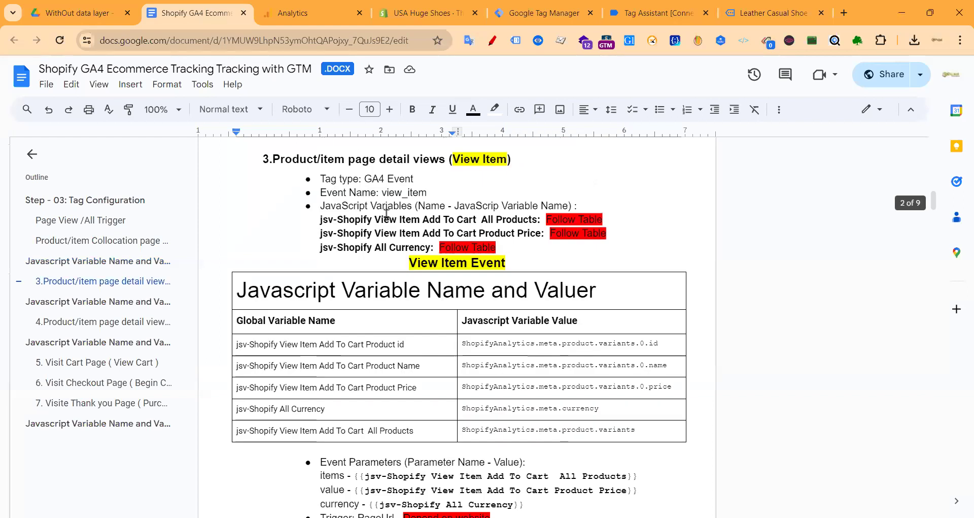
left_click(356, 220)
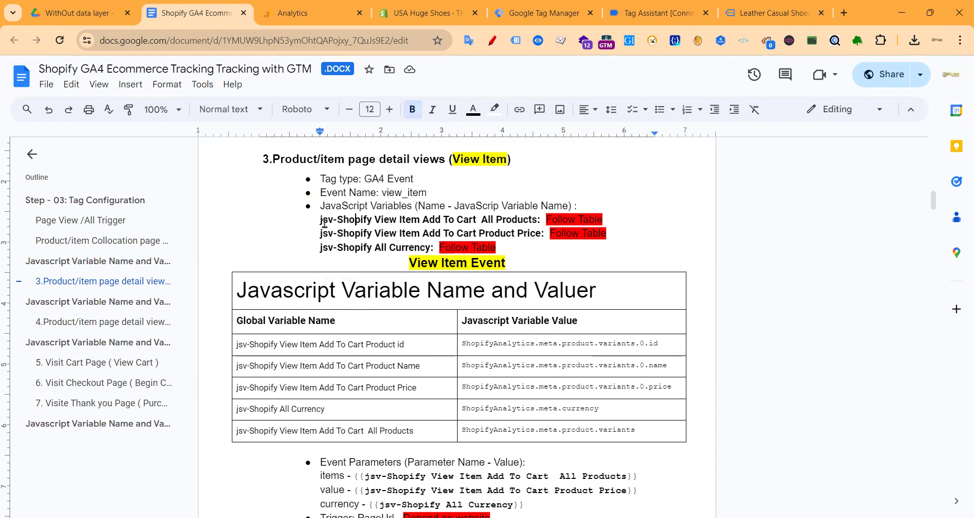
left_click_drag(320, 219, 532, 219)
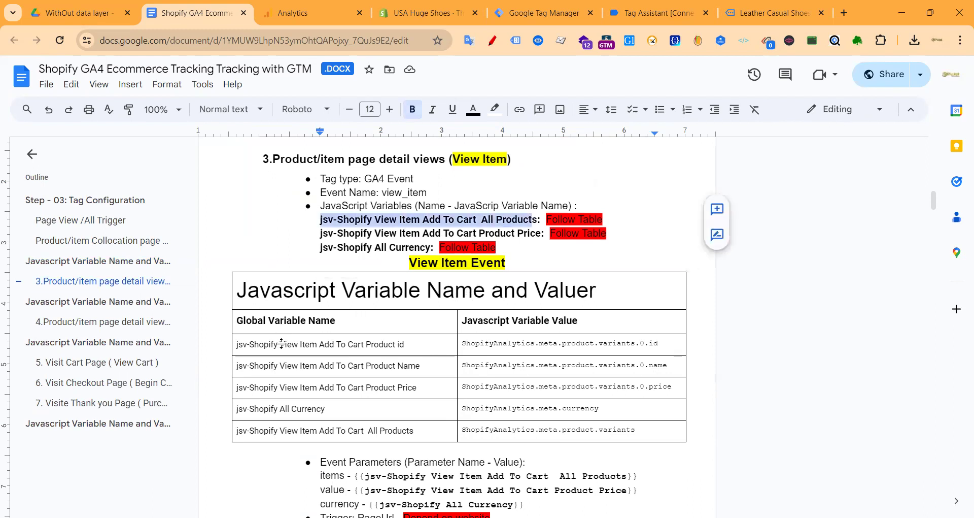
left_click_drag(405, 345, 236, 344)
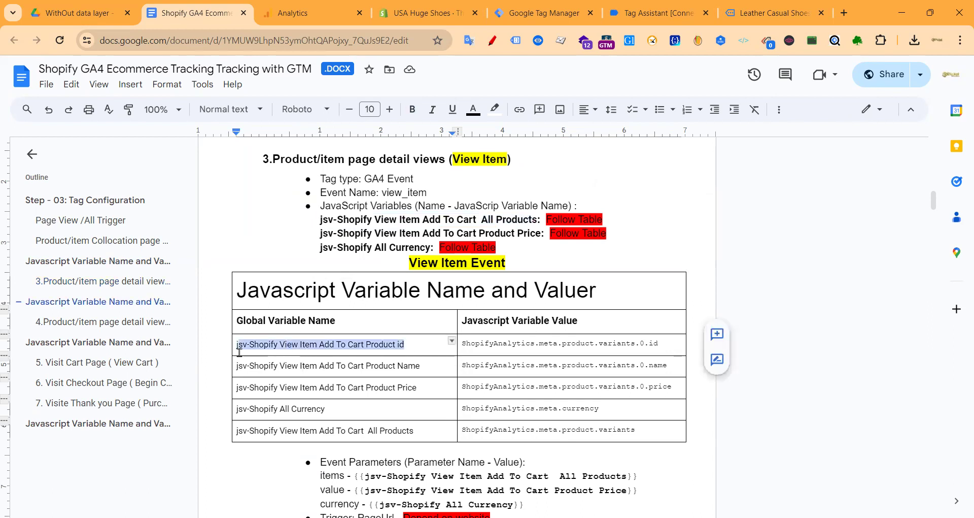
triple_click(608, 341)
key("ctrl+c")
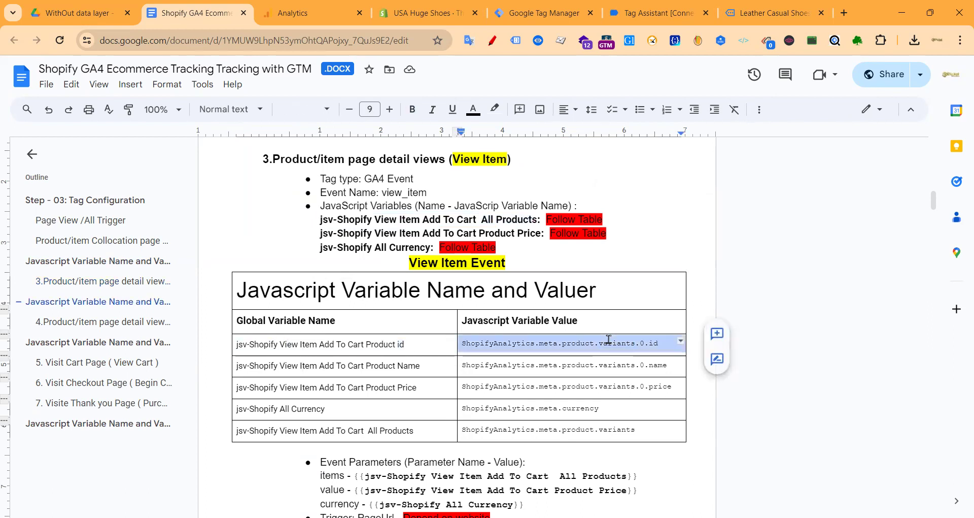
left_click(553, 11)
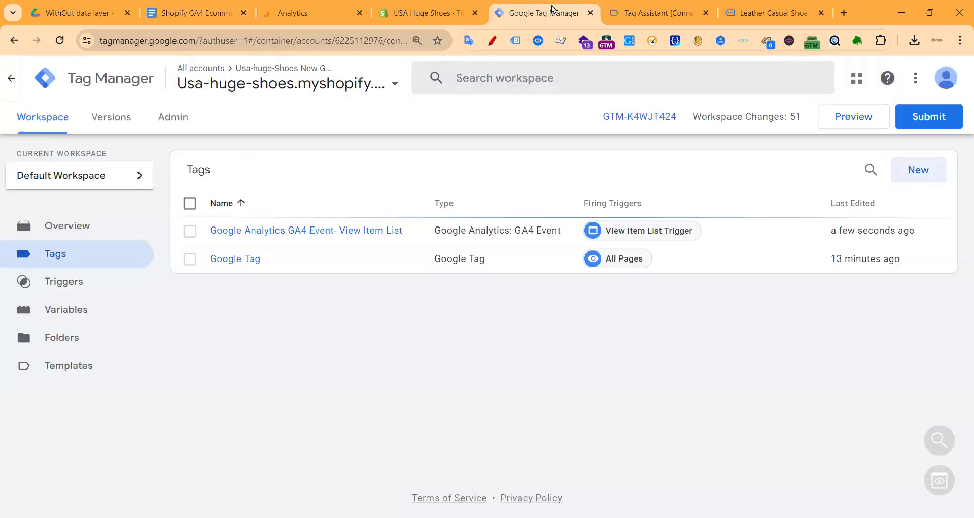
- Create a JavaScript Variable reading ShopifyAnalytics.meta.product.variants.0.id
left_click(85, 311)
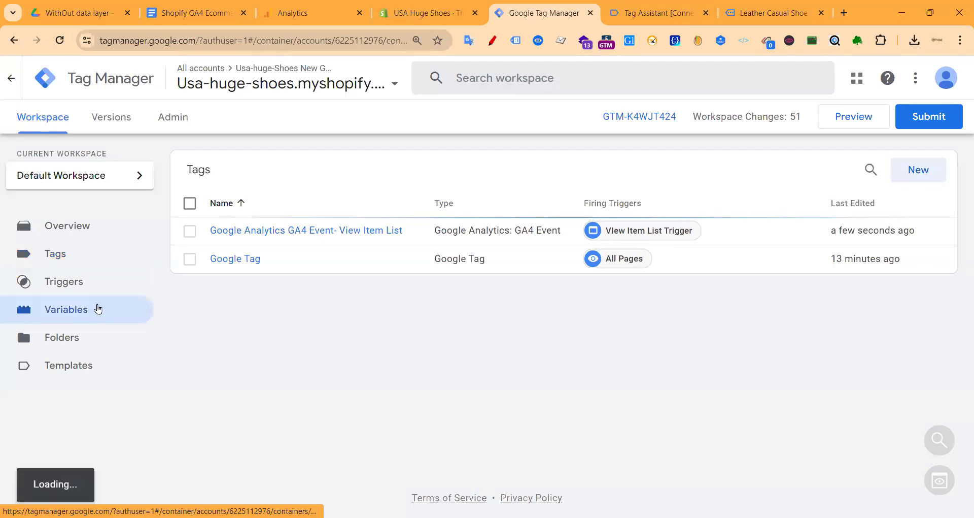
scroll(485, 313, "down", 15)
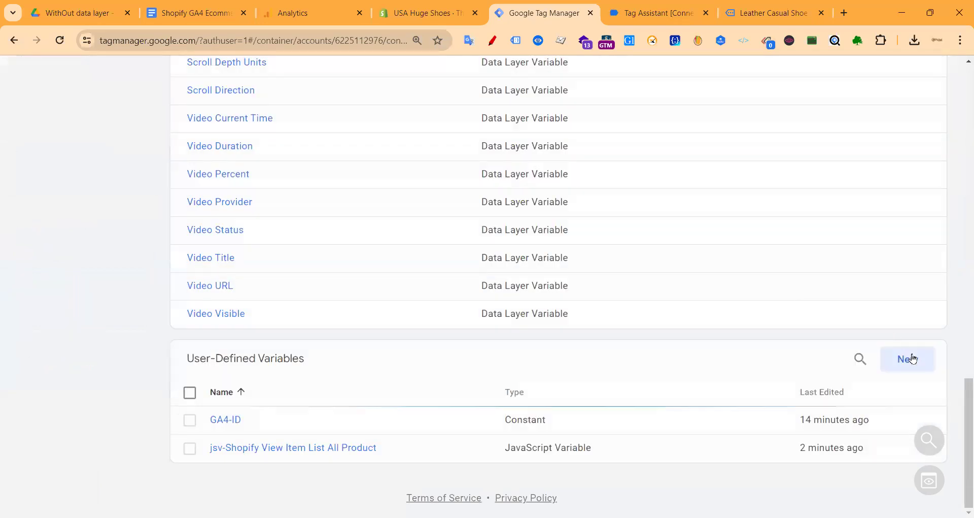
left_click(908, 358)
left_click(693, 180)
scroll(695, 271, "down", 5)
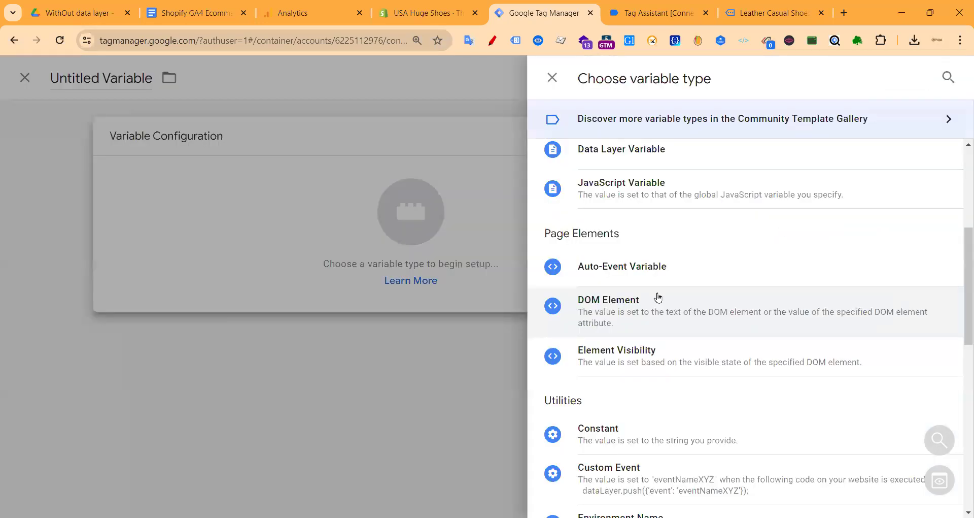
left_click(298, 270)
key("ctrl+v")
- Title the variable jsv-Shopify View Item Add To Cart Product id and save it
left_click(193, 12)
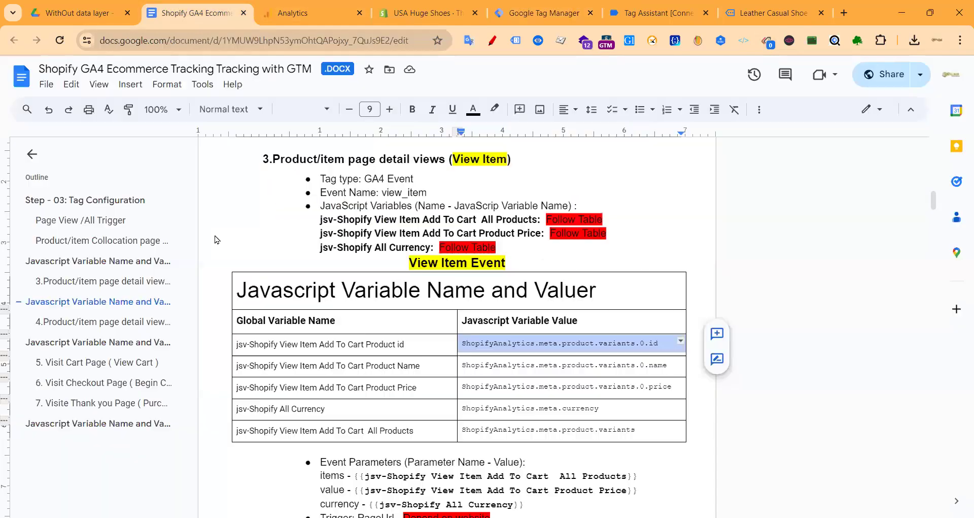
triple_click(254, 345)
key("ctrl+c")
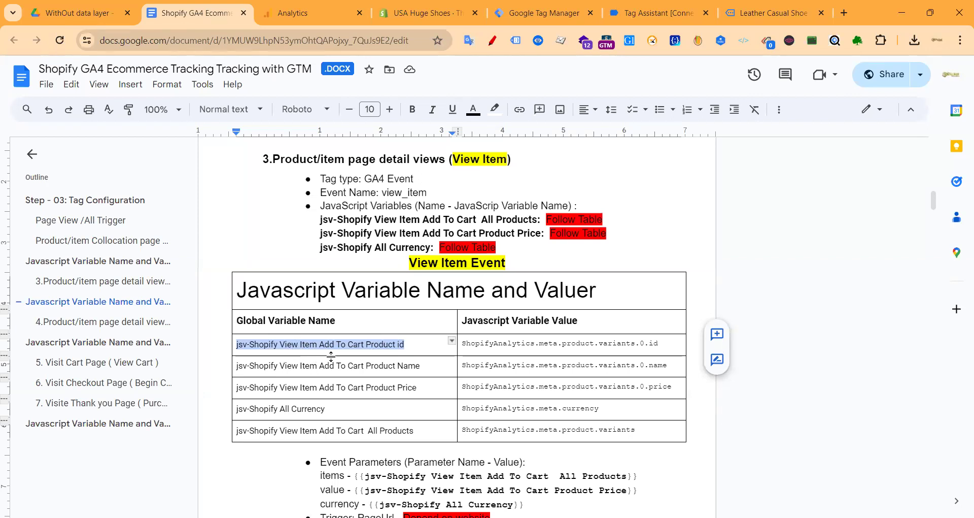
left_click(774, 13)
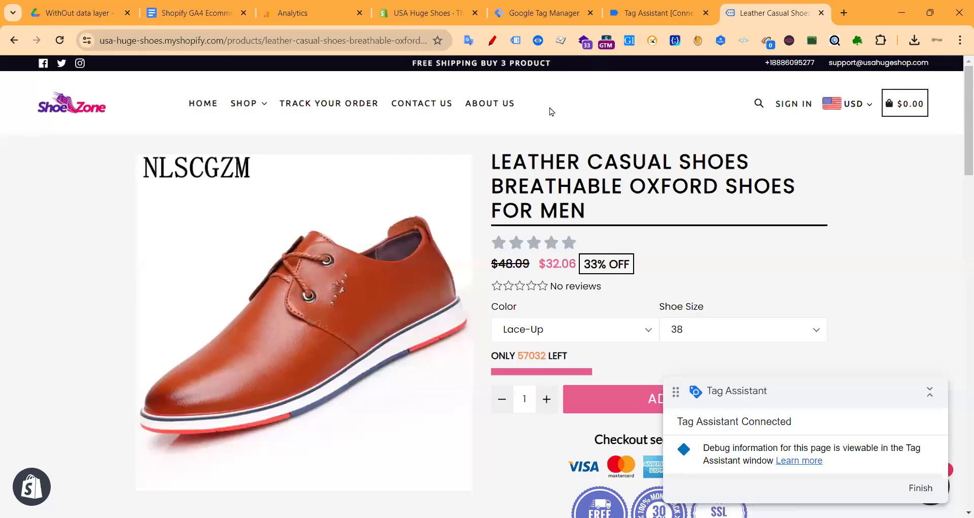
scroll(581, 311, "down", 3)
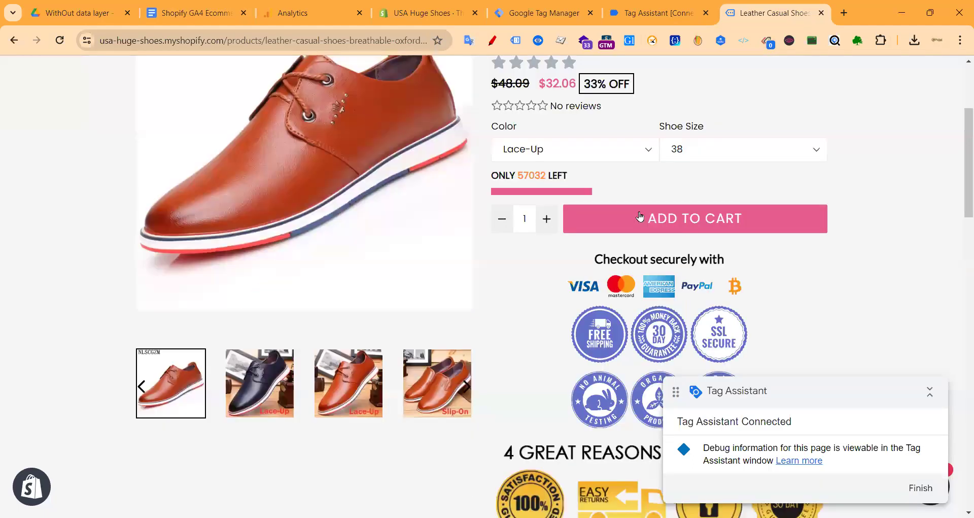
left_click(202, 17)
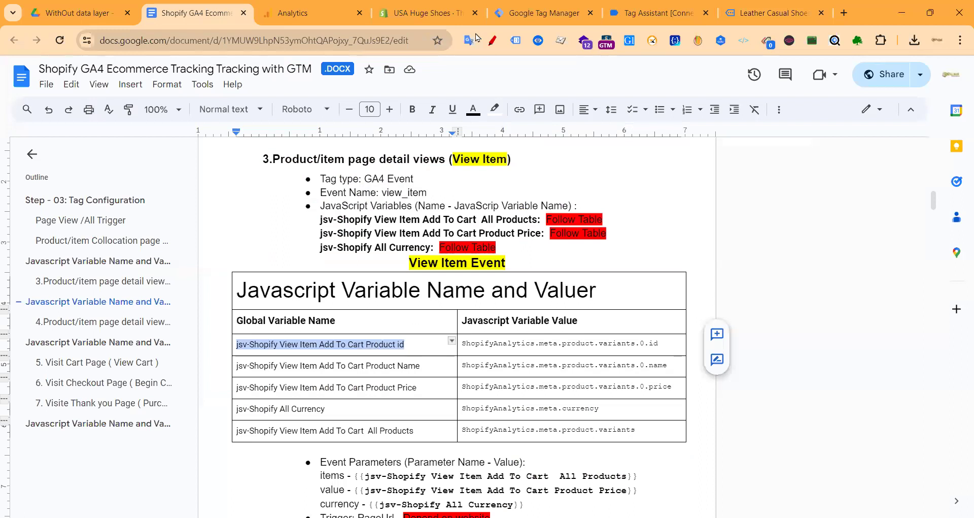
left_click(531, 19)
left_click(245, 77)
key("ctrl+v")
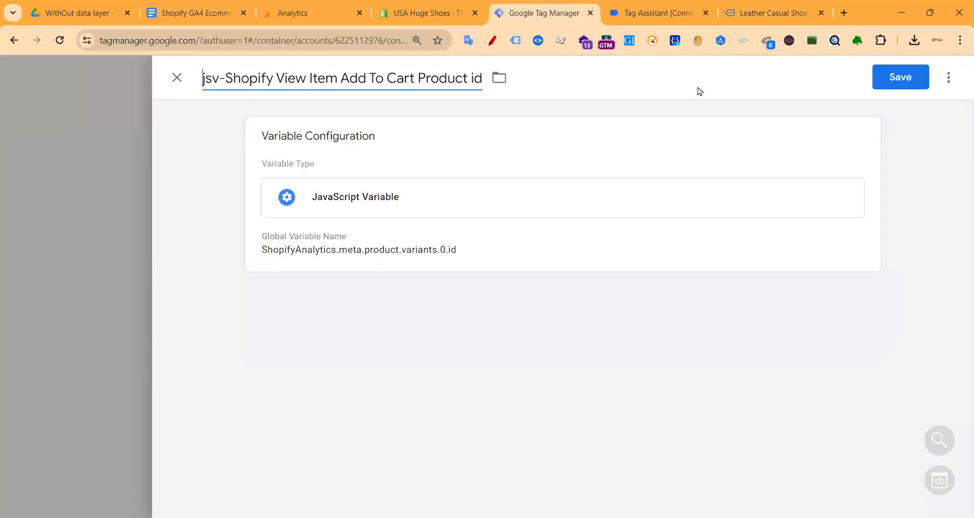
left_click(917, 75)
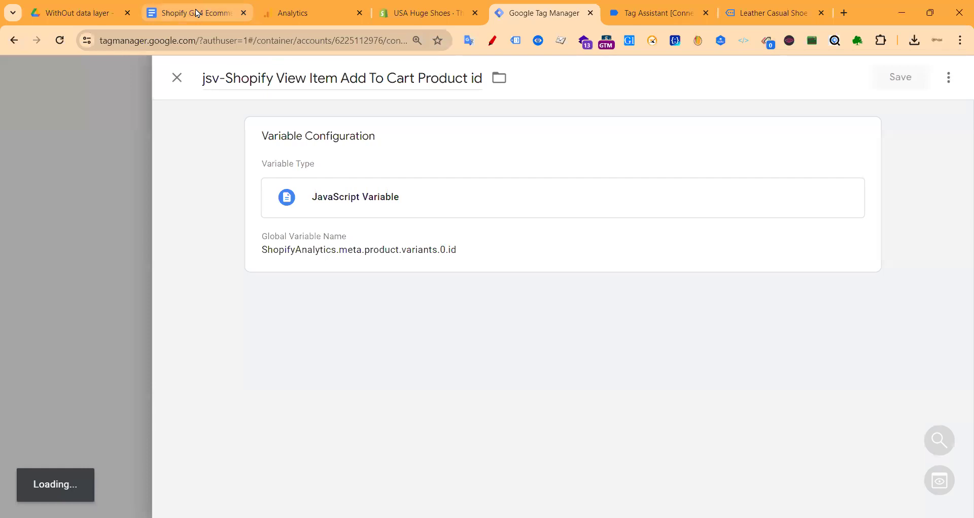
- Copy the Product Price JavaScript value from the tracking document's table
left_click(198, 14)
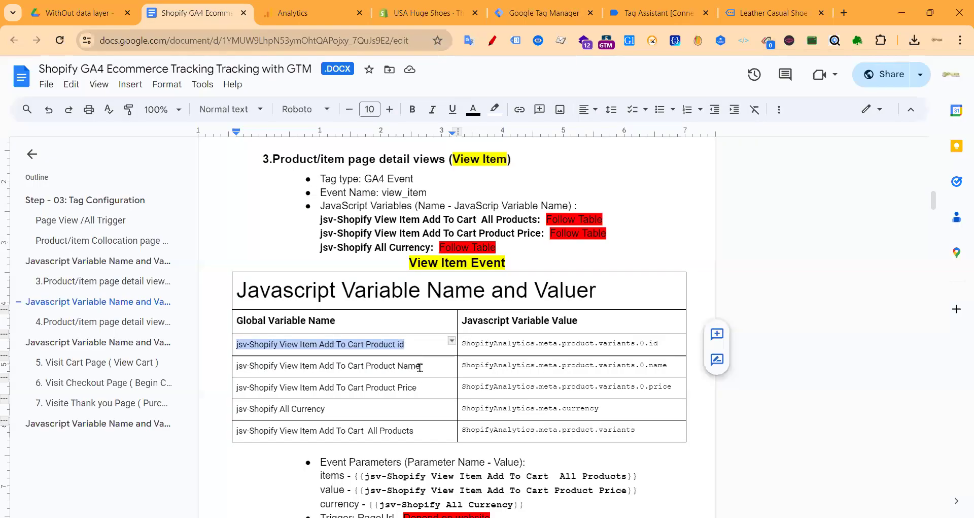
triple_click(342, 364)
left_click(342, 364)
double_click(342, 363)
triple_click(373, 363)
left_click_drag(421, 365, 237, 367)
left_click_drag(435, 387, 236, 389)
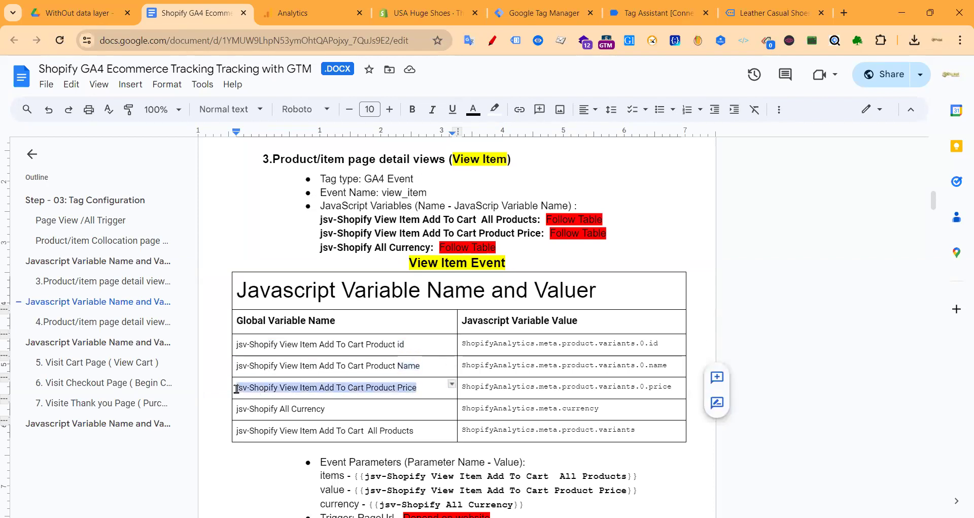
left_click(594, 387)
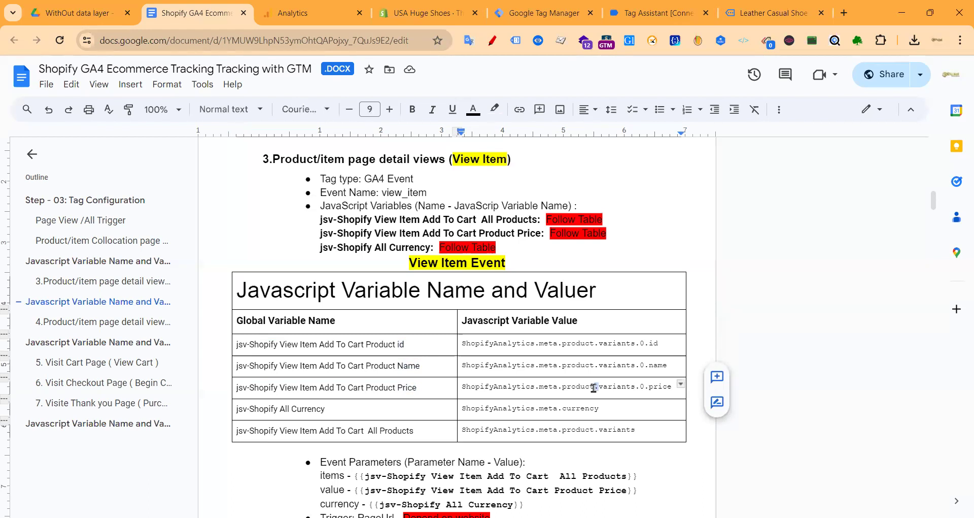
triple_click(594, 387)
key("ctrl+c")
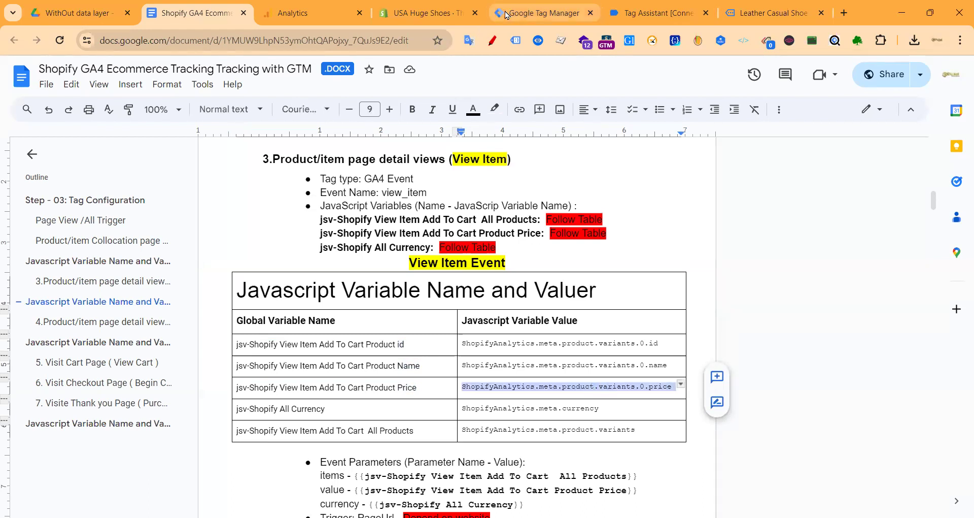
left_click(543, 12)
left_click(905, 420)
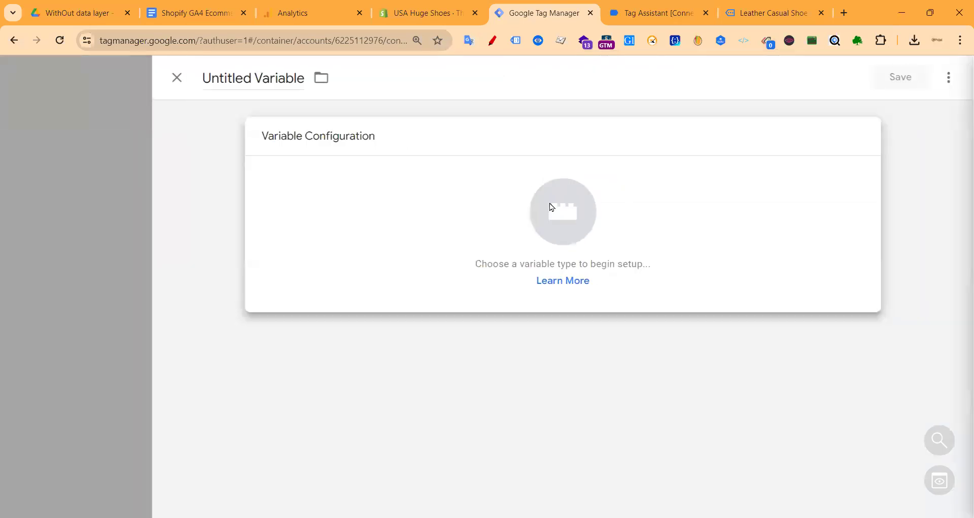
- Save a JavaScript Variable with the Product Price value, titled with the Product Price variable name
left_click(550, 206)
scroll(729, 305, "down", 2)
left_click(677, 310)
left_click(336, 274)
key("ctrl+v")
left_click(210, 11)
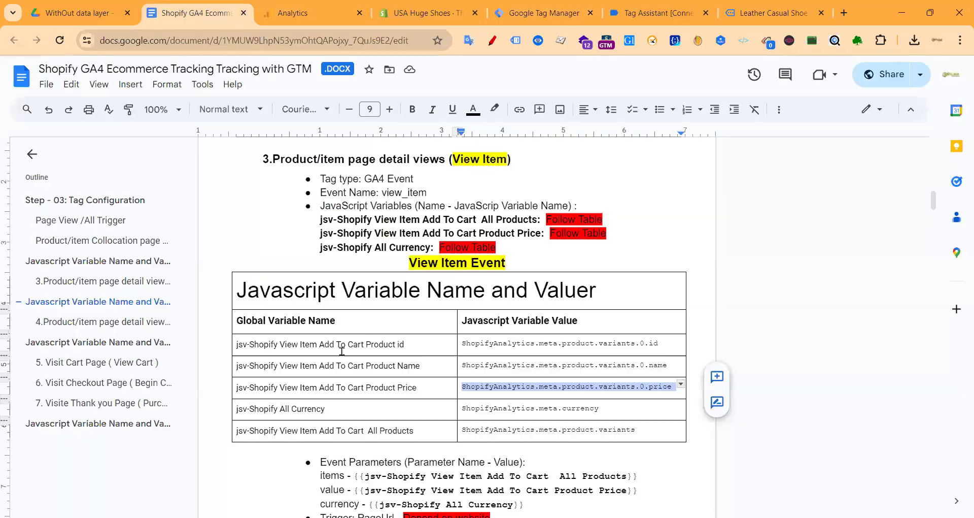
left_click(228, 392)
key("ctrl+c")
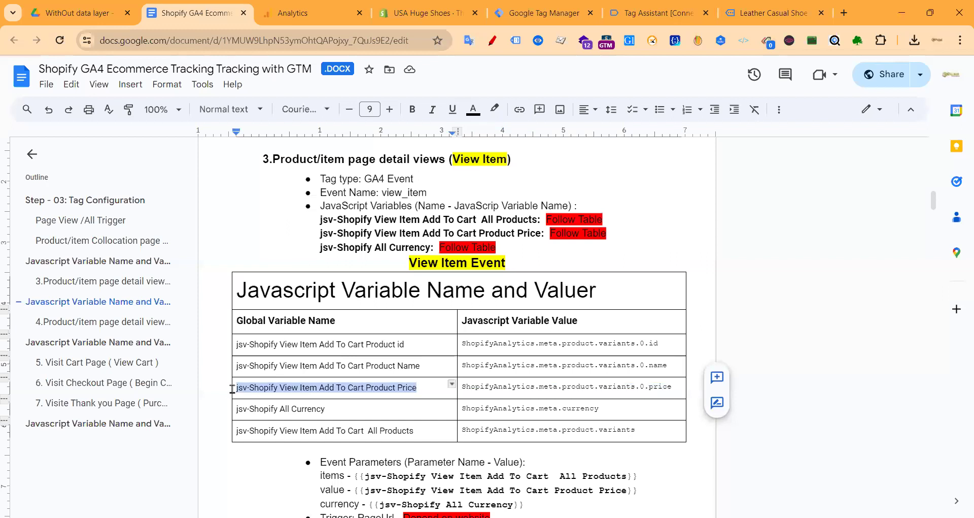
left_click(543, 13)
left_click(211, 76)
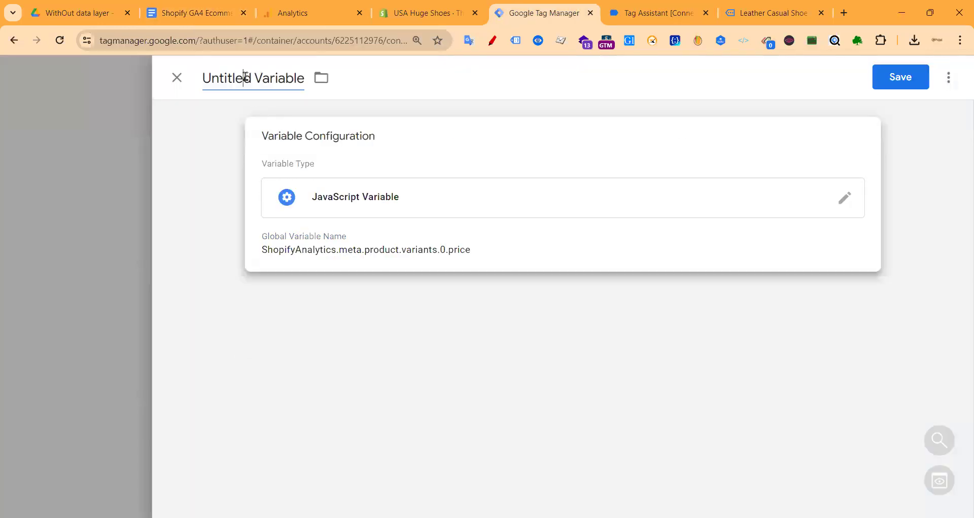
key("ctrl+v")
left_click(901, 66)
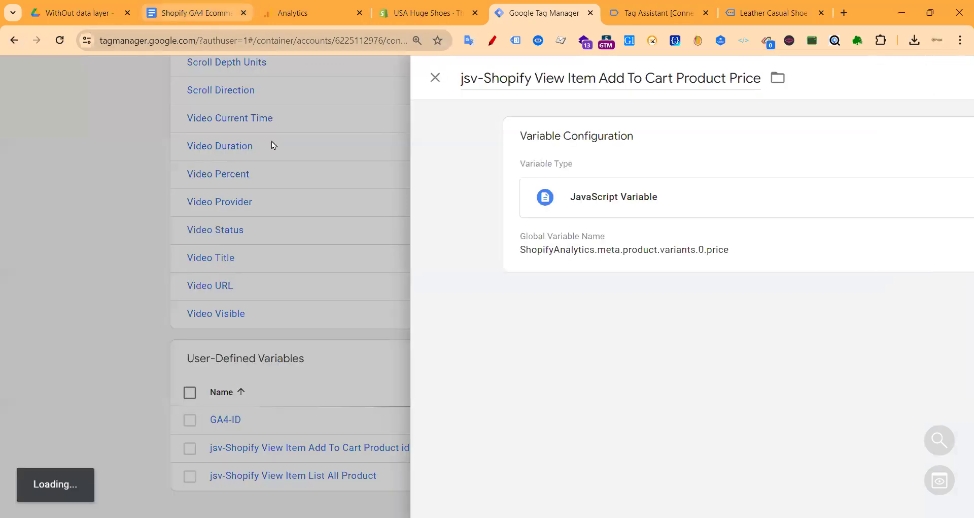
- Create a JavaScript Variable reading ShopifyAnalytics.meta.currency, copied from the tracking table
left_click(201, 17)
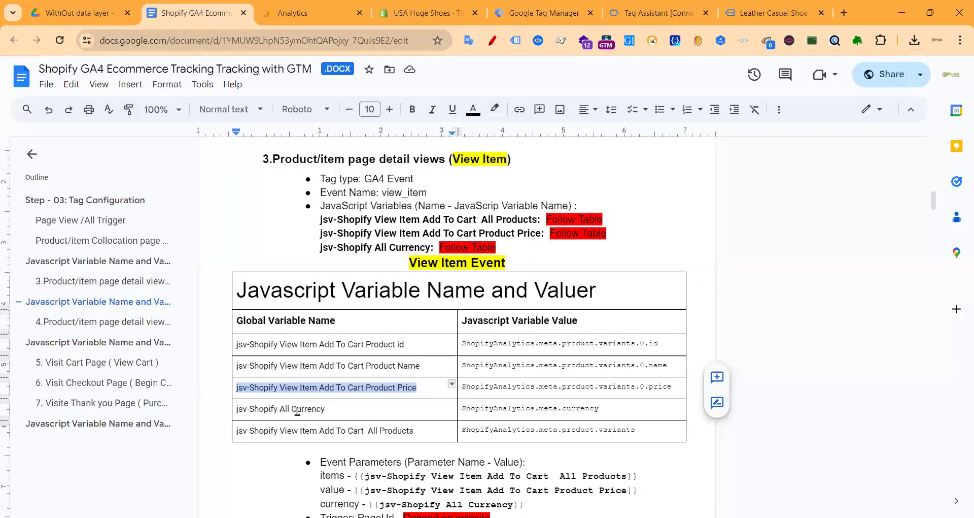
left_click(236, 412)
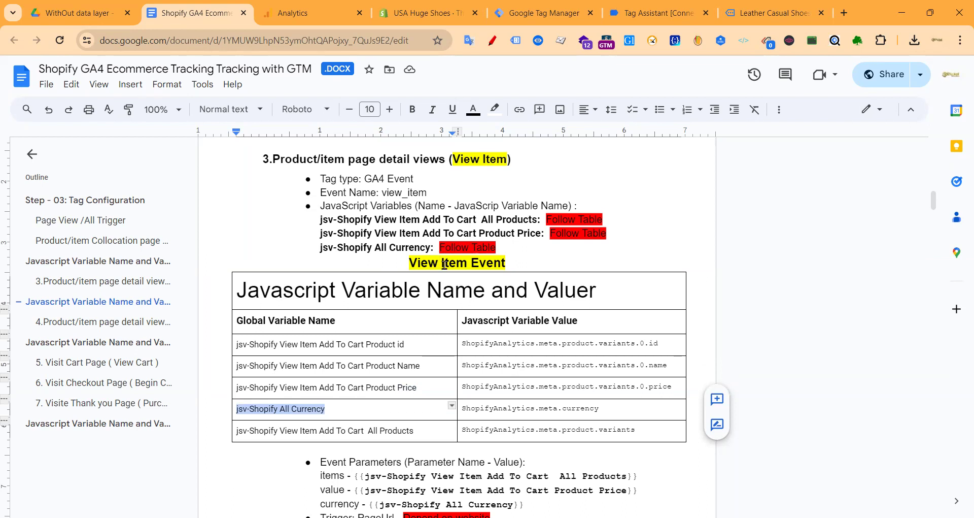
left_click(311, 409)
left_click_drag(316, 409, 235, 408)
left_click_drag(600, 408, 461, 408)
key("ctrl+c")
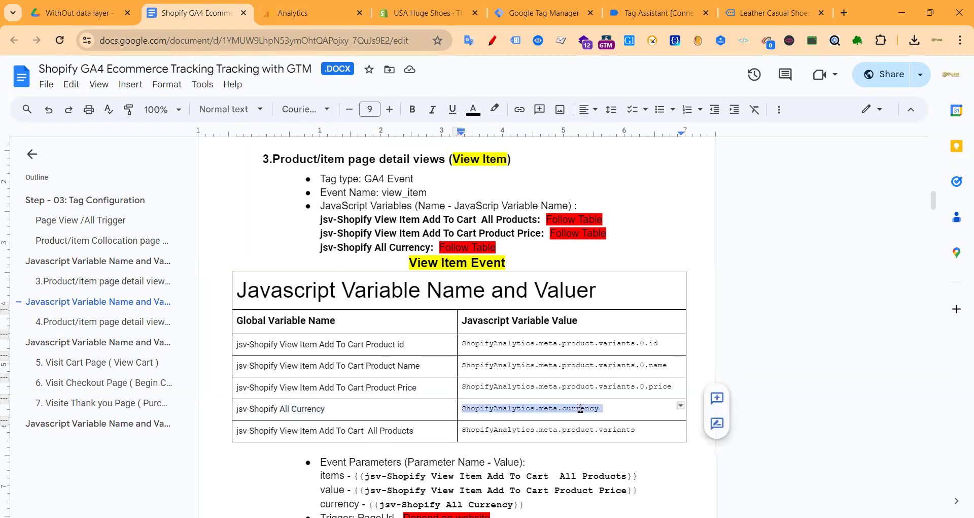
left_click(543, 13)
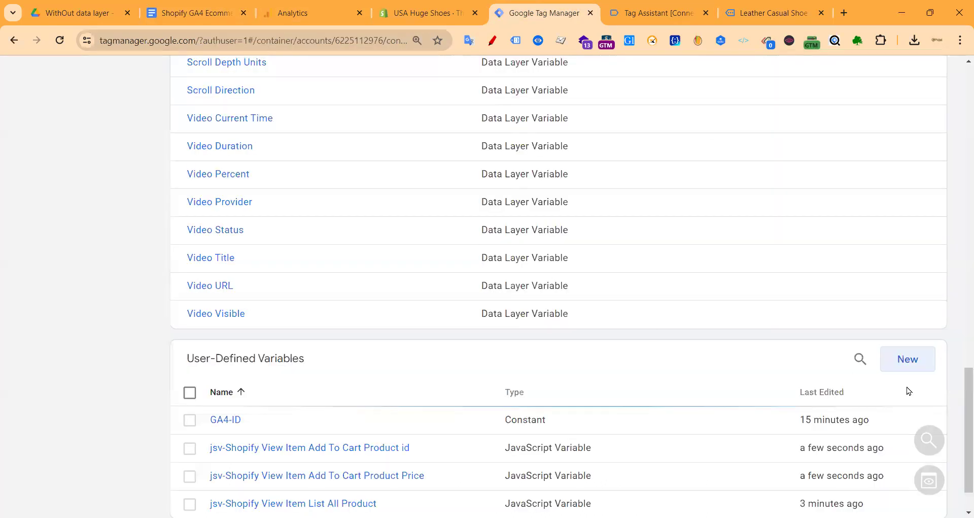
left_click(908, 361)
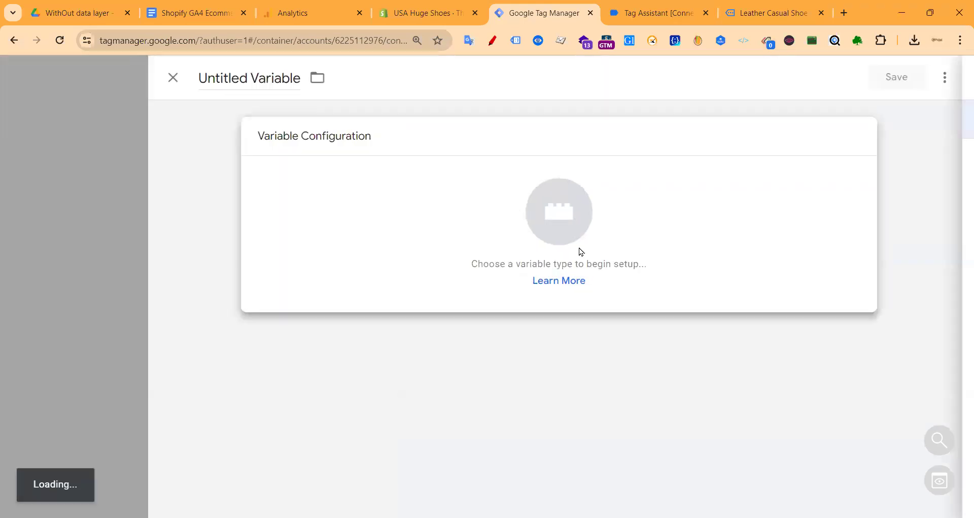
left_click(581, 251)
scroll(645, 342, "down", 1)
left_click(616, 386)
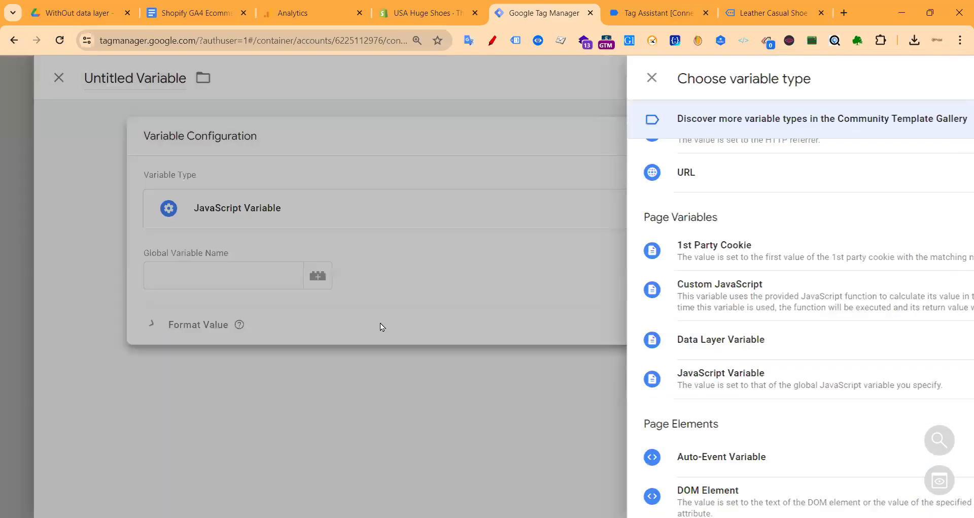
key("ctrl+v")
- Title the variable jsv-Shopify All Currency and save it
left_click(252, 84)
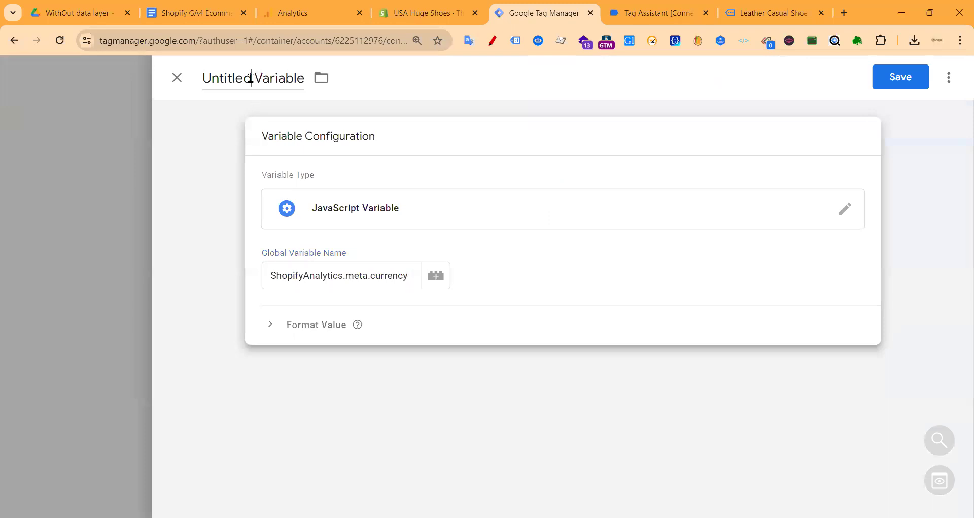
left_click(193, 12)
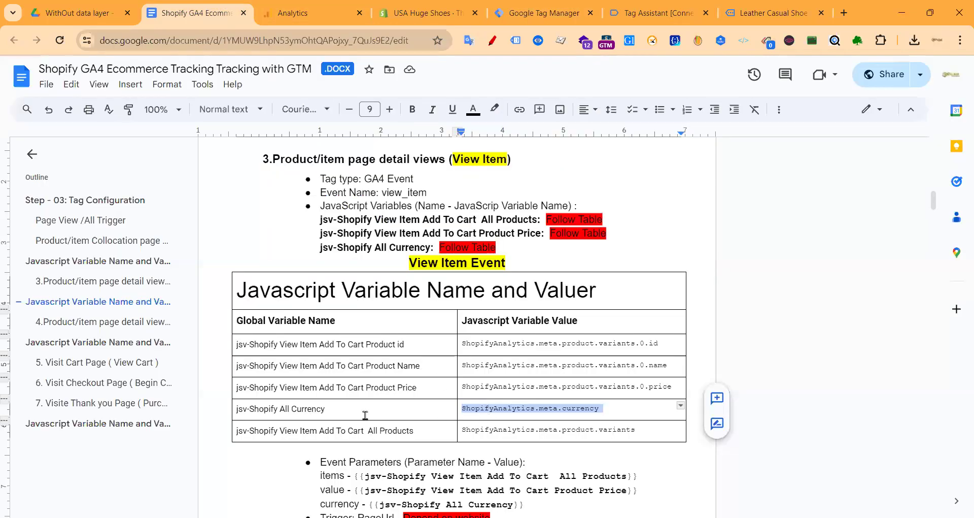
triple_click(239, 409)
key("ctrl+c")
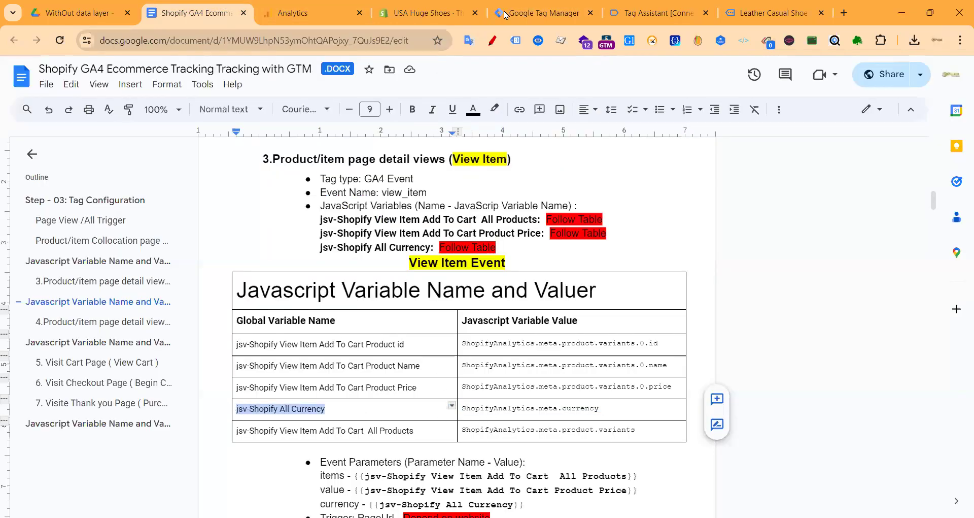
left_click(544, 13)
triple_click(246, 78)
key("ctrl+v")
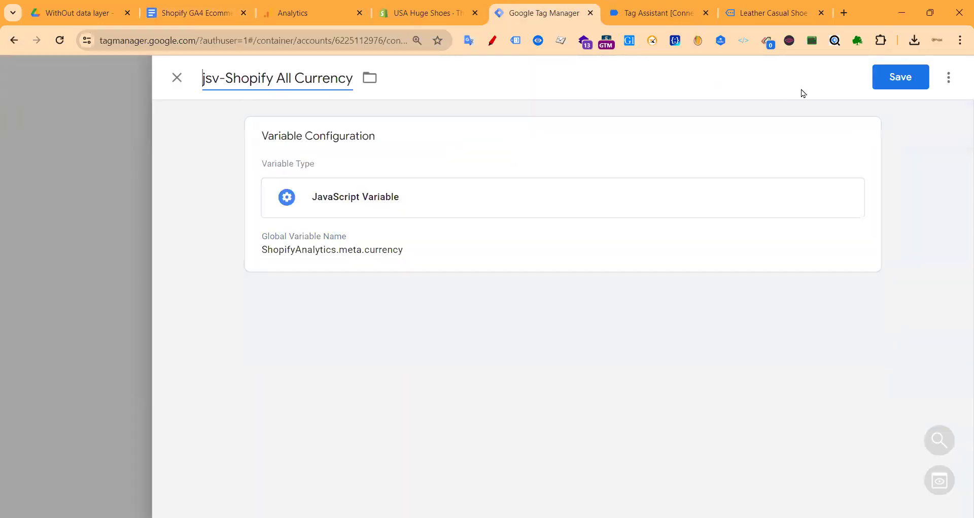
left_click(896, 77)
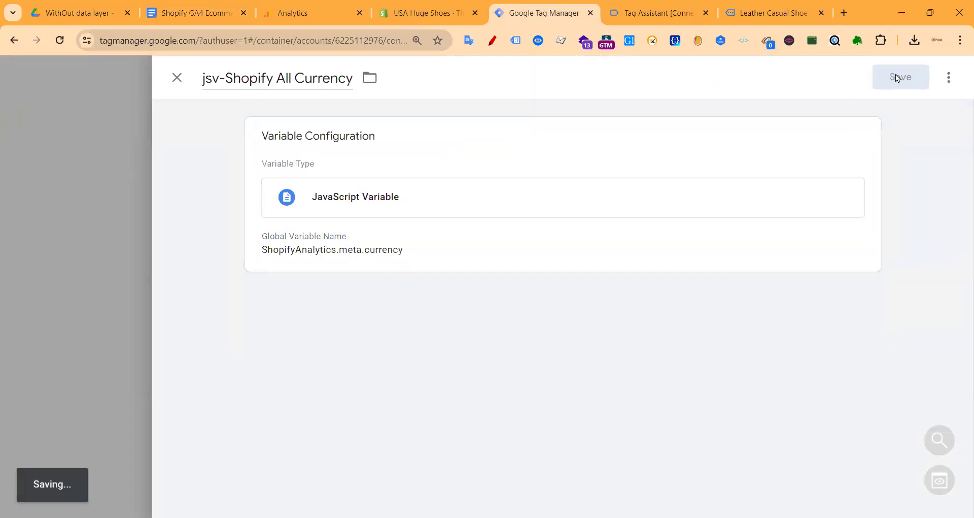
left_click(212, 15)
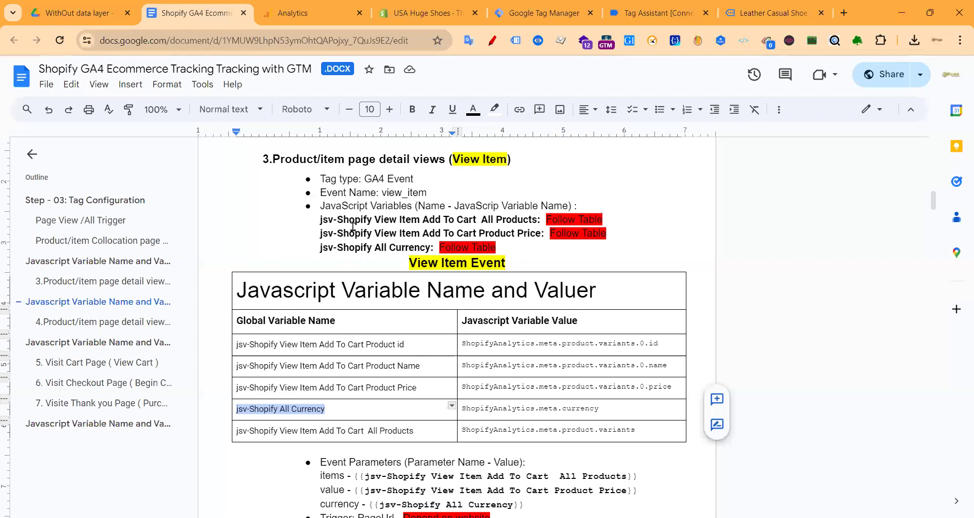
- Add a jsv-Shopify View Item Add To Cart All Products line below the All Currency line
scroll(353, 226, "down", 3)
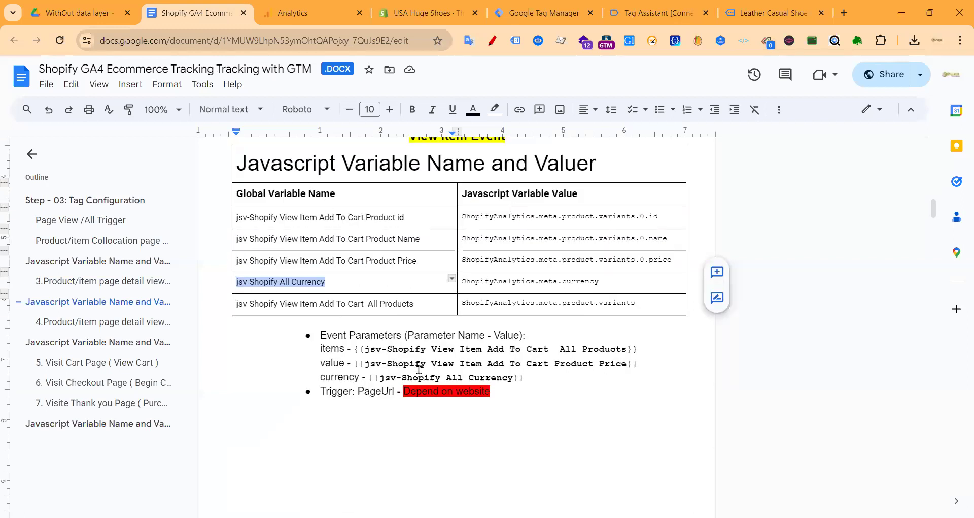
scroll(419, 369, "up", 2)
left_click(503, 182)
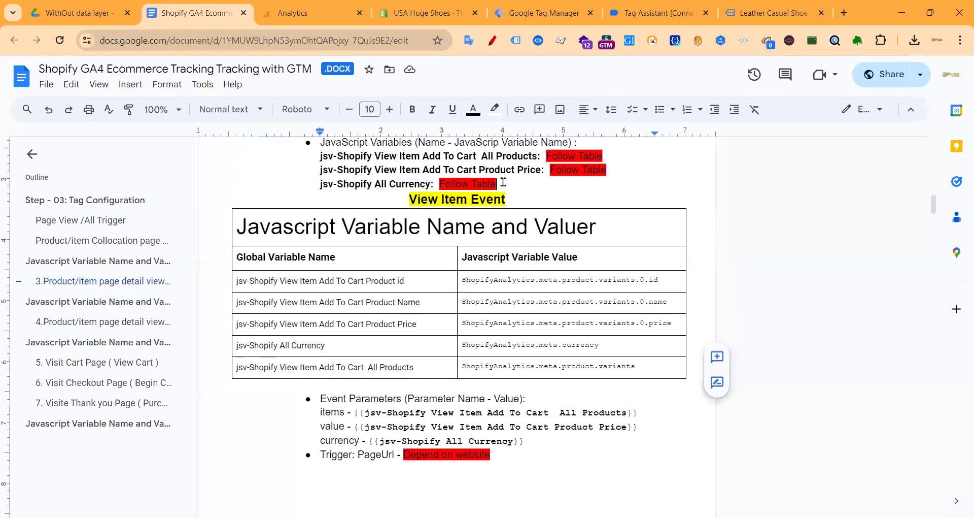
key("Return")
type("jsv-Shopify View Item Add To Cart  All Products")
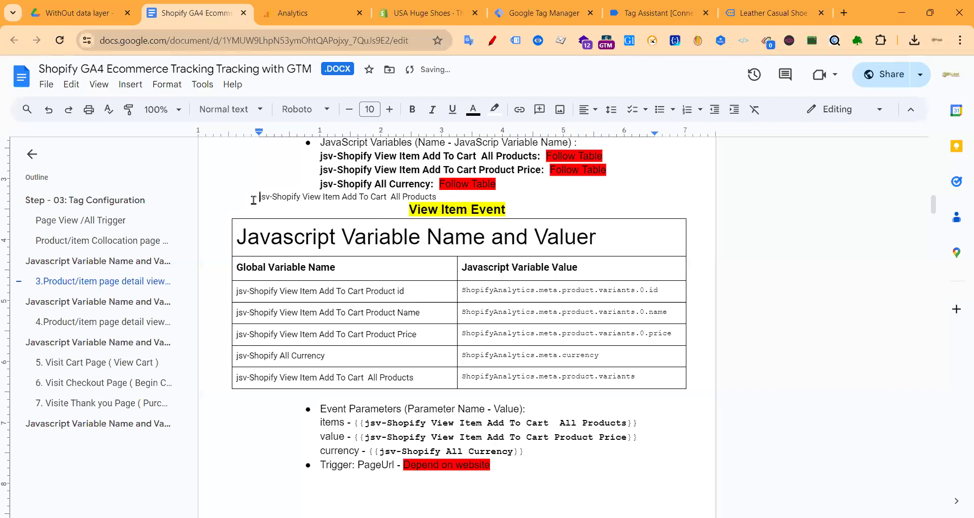
key("Tab")
key("Tab")
- Make the line bold at size 12 and append ':' with the red Follow Table note
left_click_drag(498, 196, 329, 190)
left_click(369, 109)
left_click(370, 193)
left_click(415, 120)
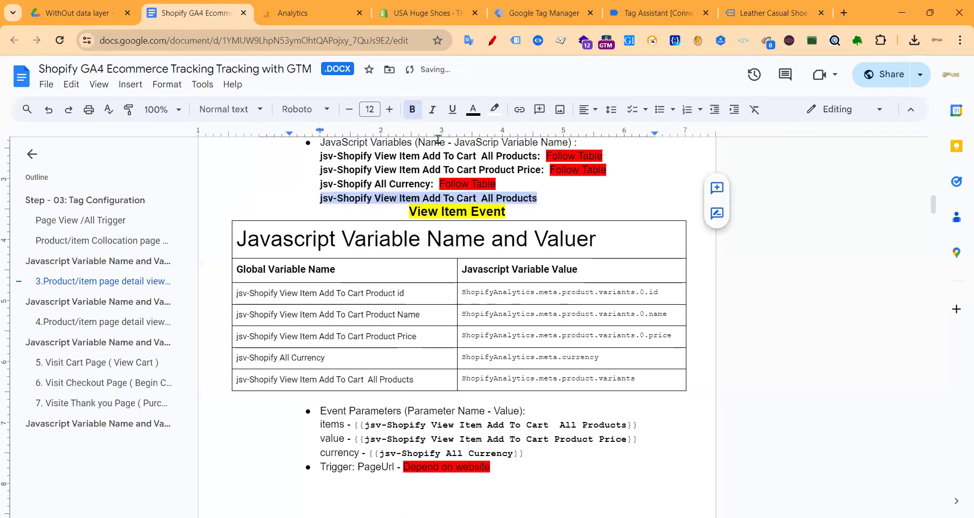
left_click(547, 197)
type(":")
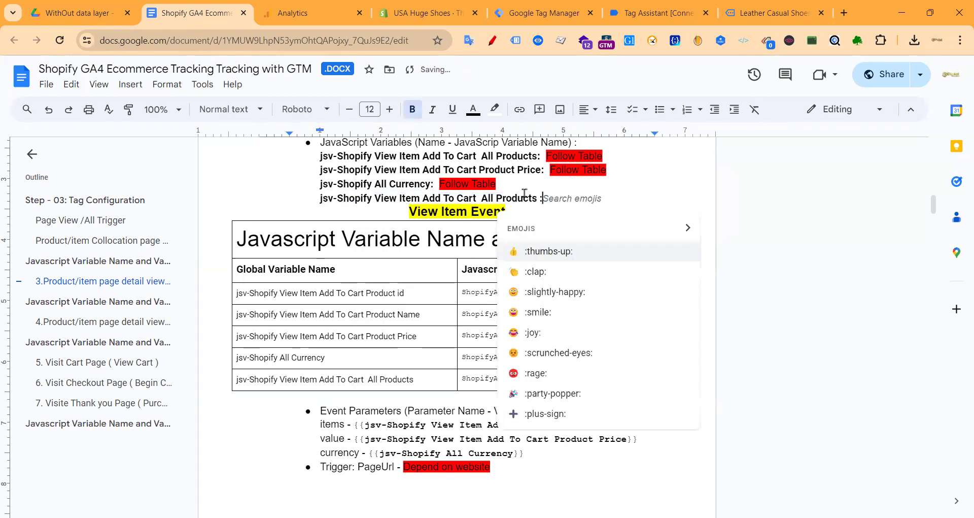
key("Escape")
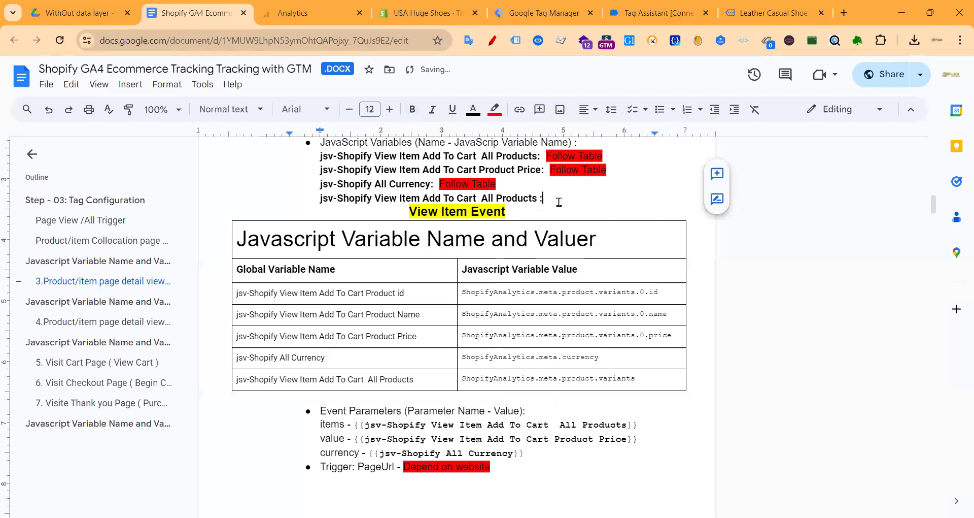
type("Follow Table")
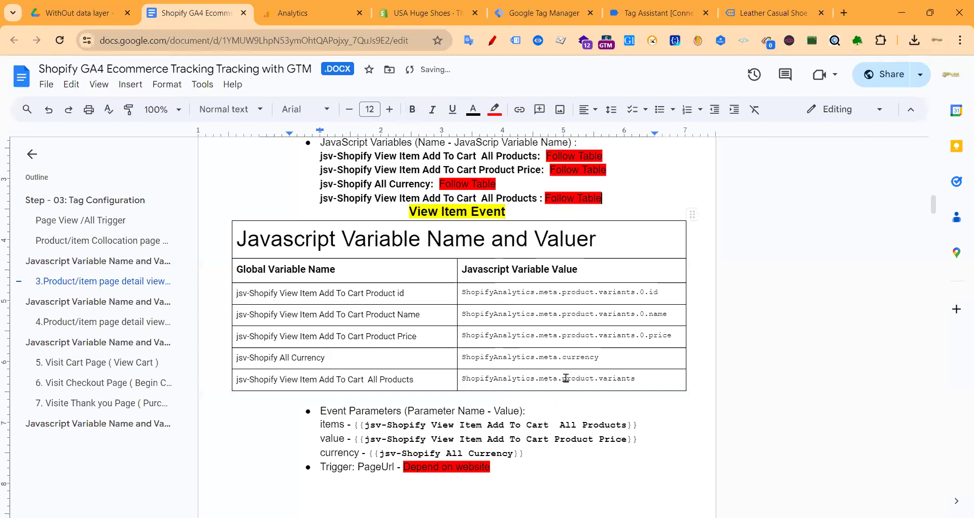
- Copy the ShopifyAnalytics.meta.product.variants path from the tracking plan
triple_click(566, 378)
key("ctrl+c")
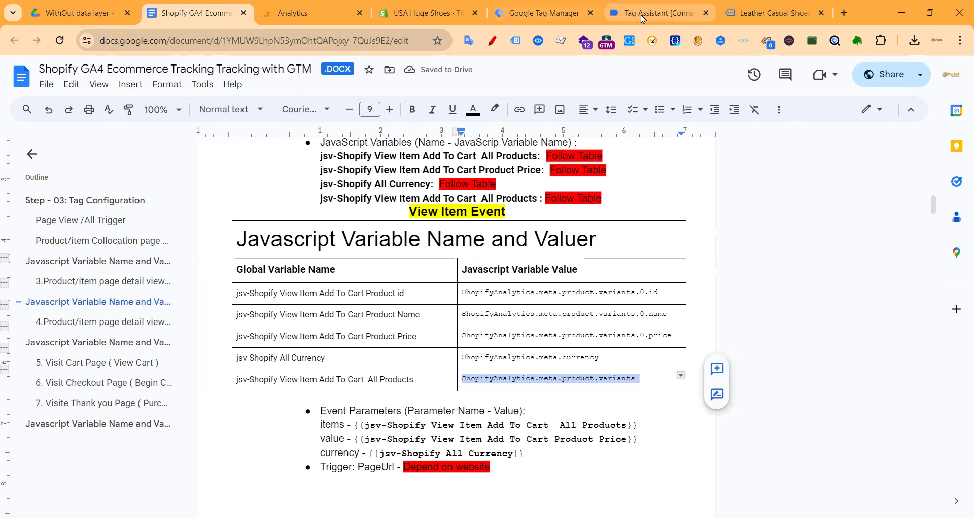
left_click(643, 18)
left_click(808, 6)
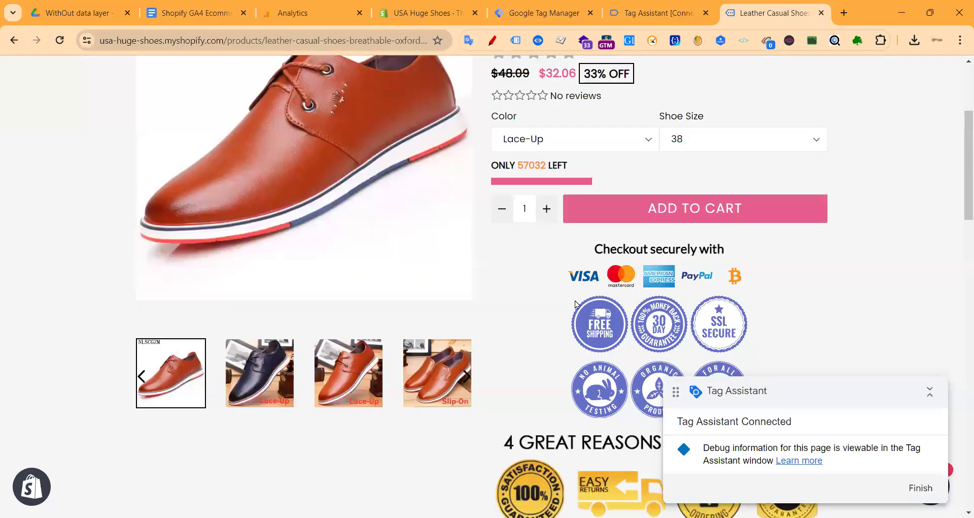
scroll(291, 56, "up", 3)
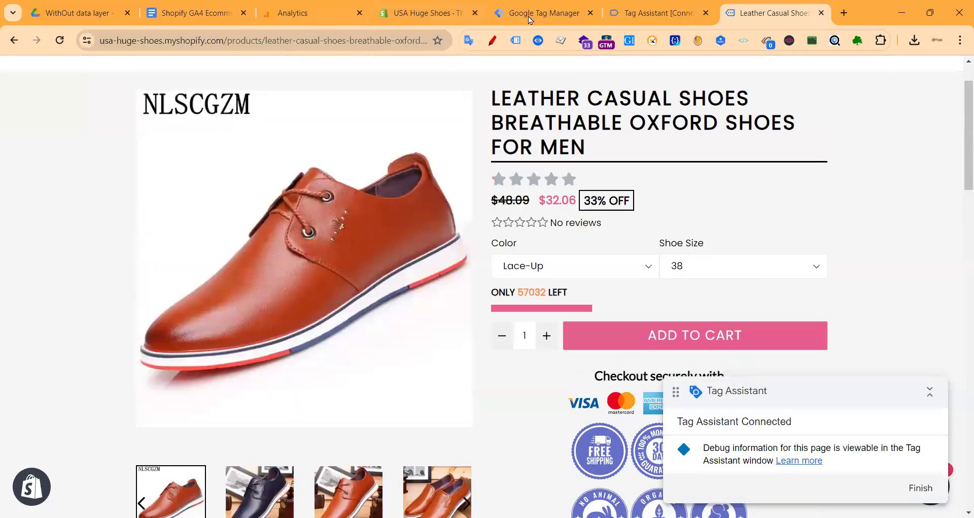
left_click(528, 14)
- Create a new JavaScript Variable reading ShopifyAnalytics.meta.product.variants
left_click(908, 359)
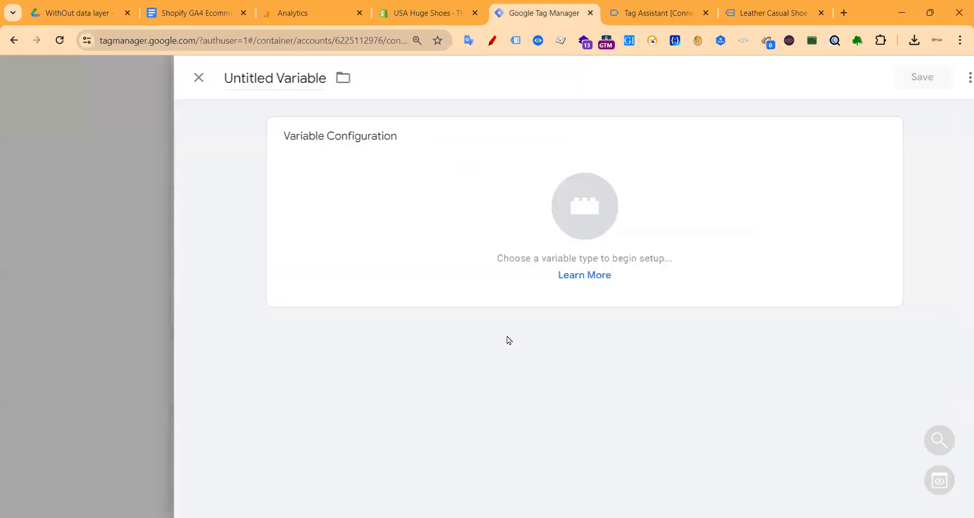
left_click(509, 299)
scroll(624, 365, "down", 2)
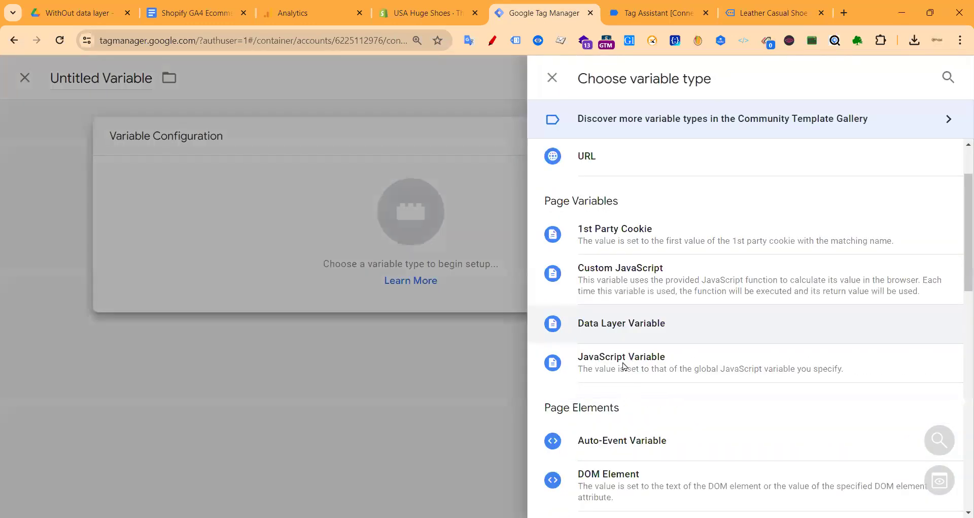
left_click(613, 325)
key("ctrl+v")
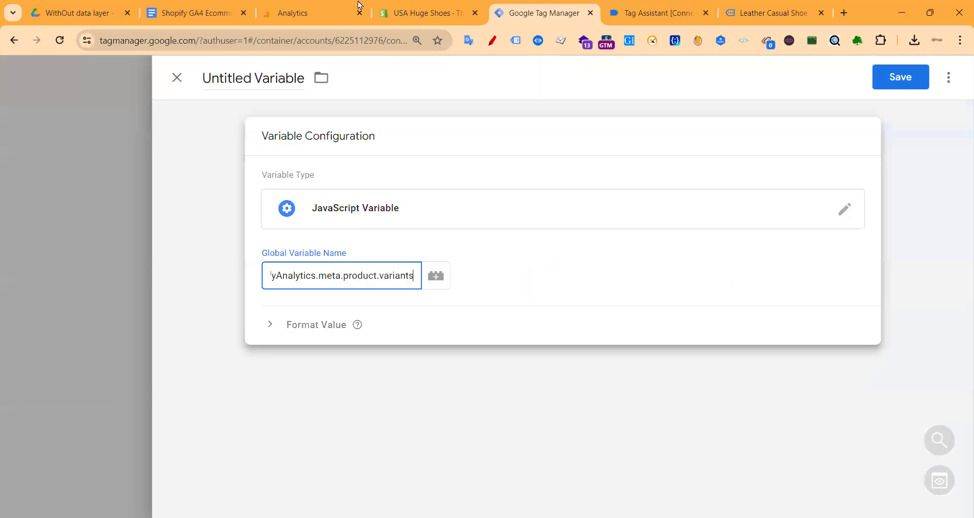
- Title the variable 'jsv-Shopify View Item Add To Cart All Products' and save it
left_click(202, 11)
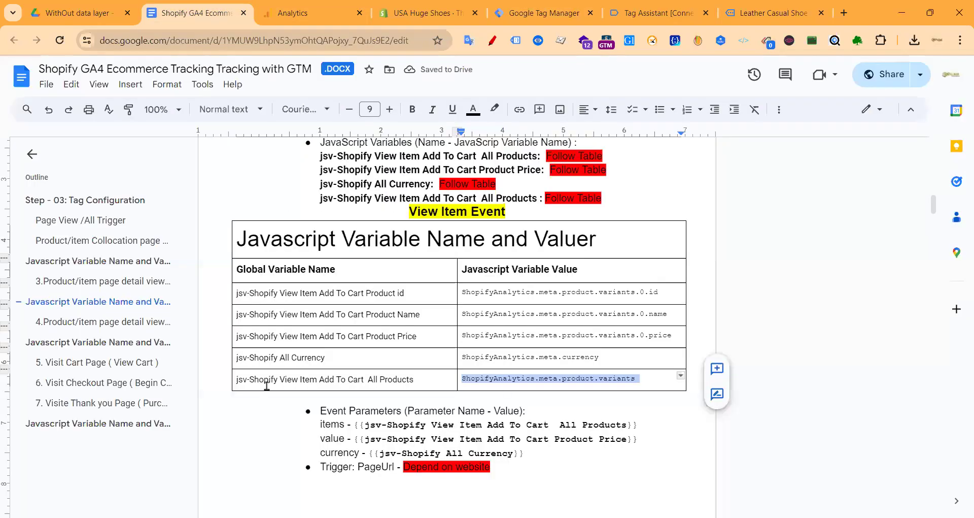
triple_click(226, 384)
key("ctrl+c")
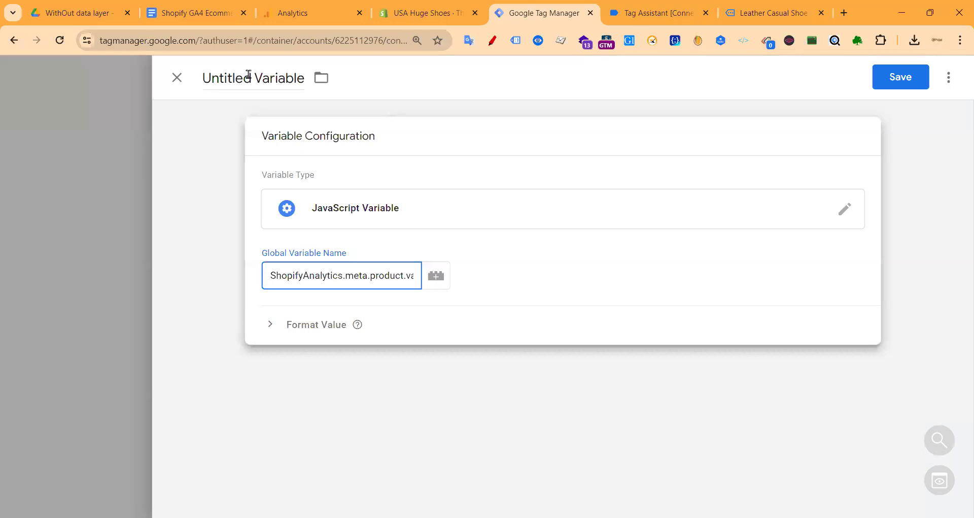
left_click(248, 76)
key("ctrl+v")
left_click(880, 76)
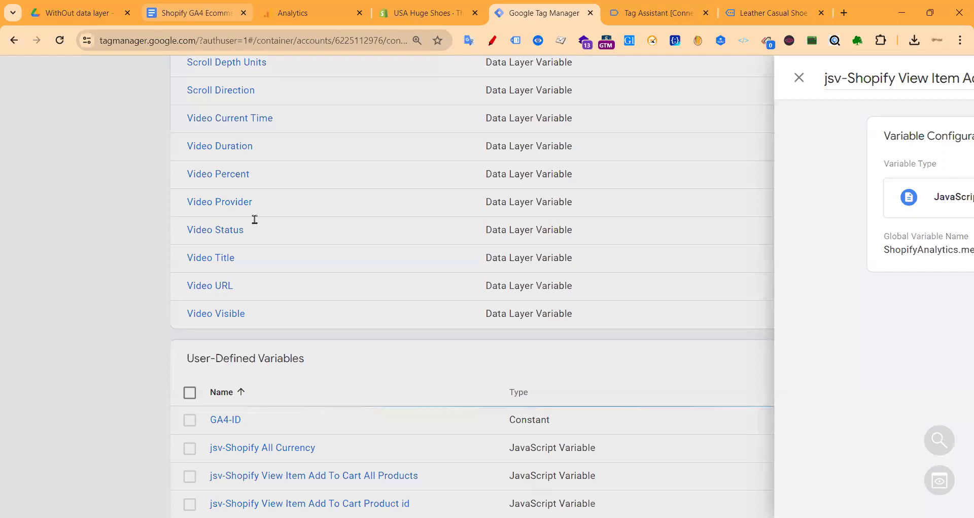
left_click(197, 13)
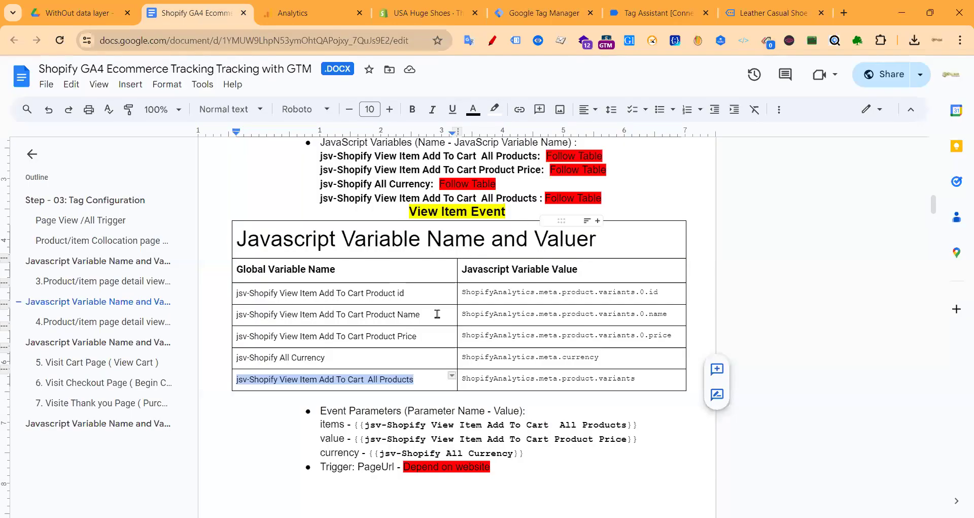
- Review the add_to_cart variable table in the tracking document
scroll(406, 320, "down", 8)
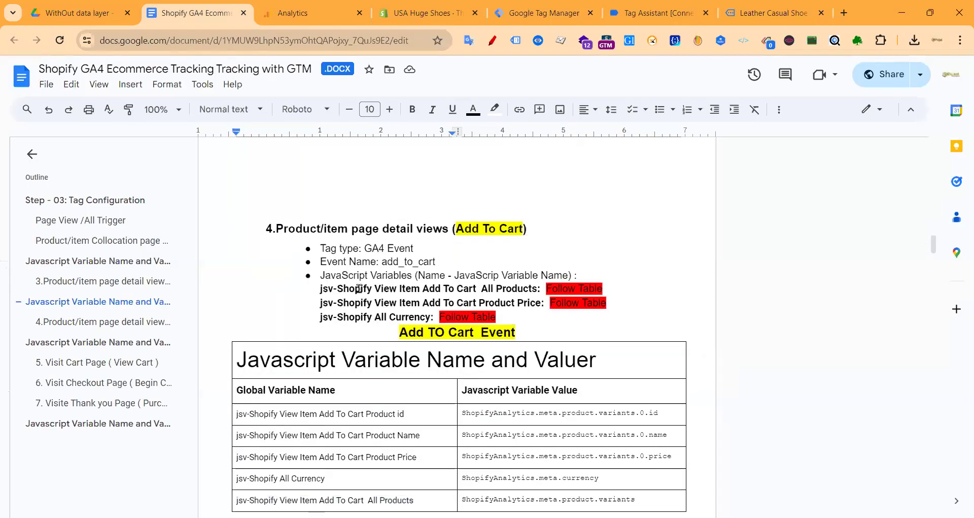
scroll(436, 288, "up", 1)
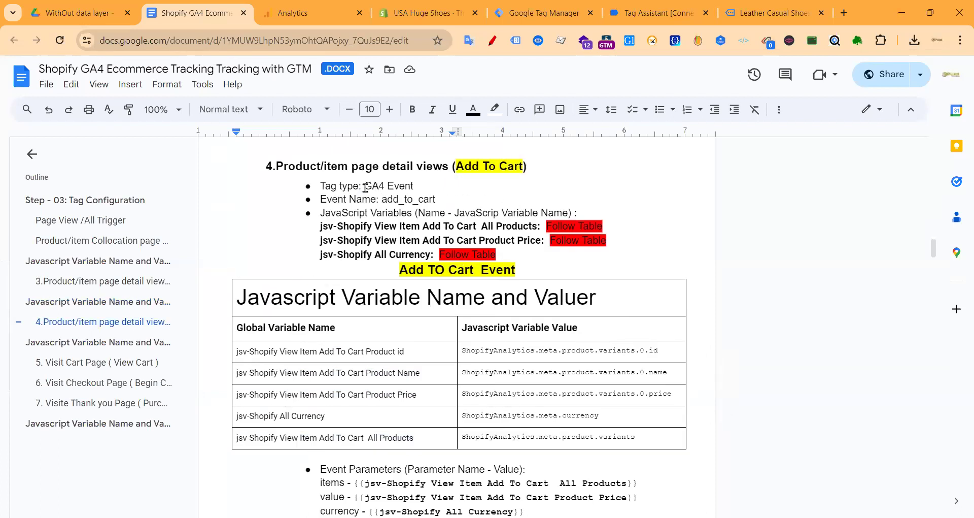
double_click(435, 196)
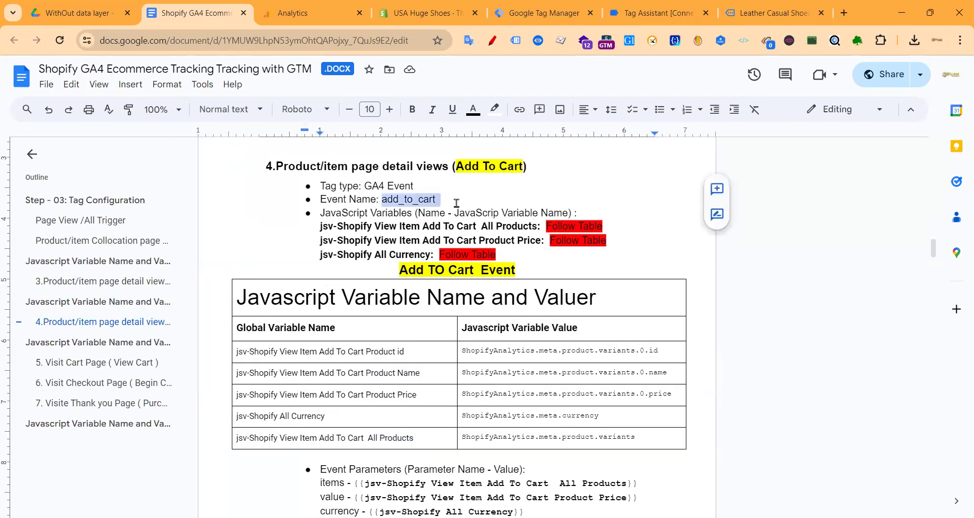
scroll(442, 265, "down", 3)
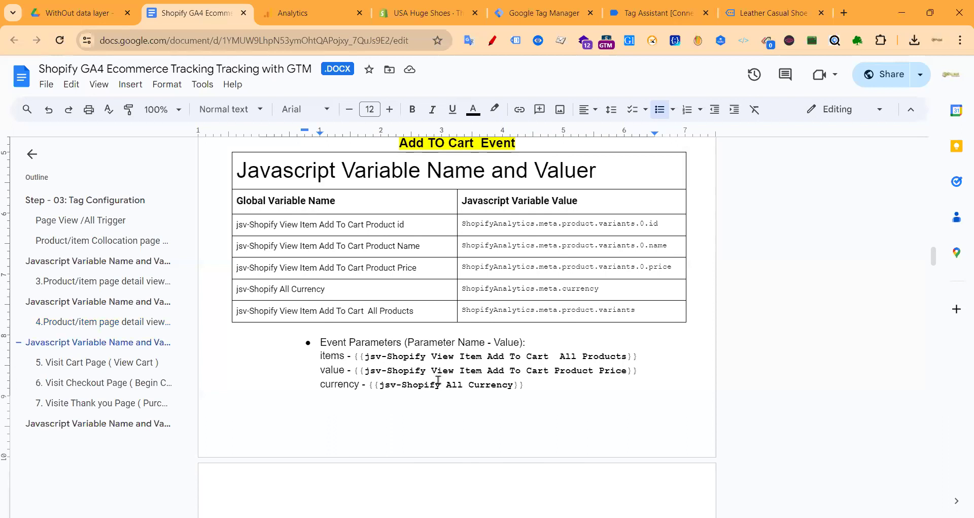
scroll(444, 321, "down", 4)
scroll(385, 330, "up", 3)
scroll(372, 347, "up", 10)
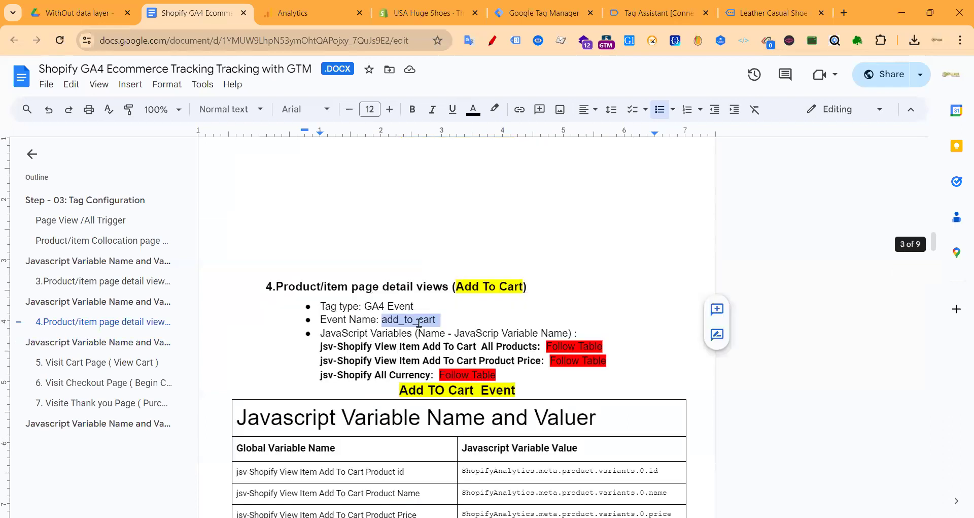
left_click(340, 382)
scroll(555, 363, "down", 14)
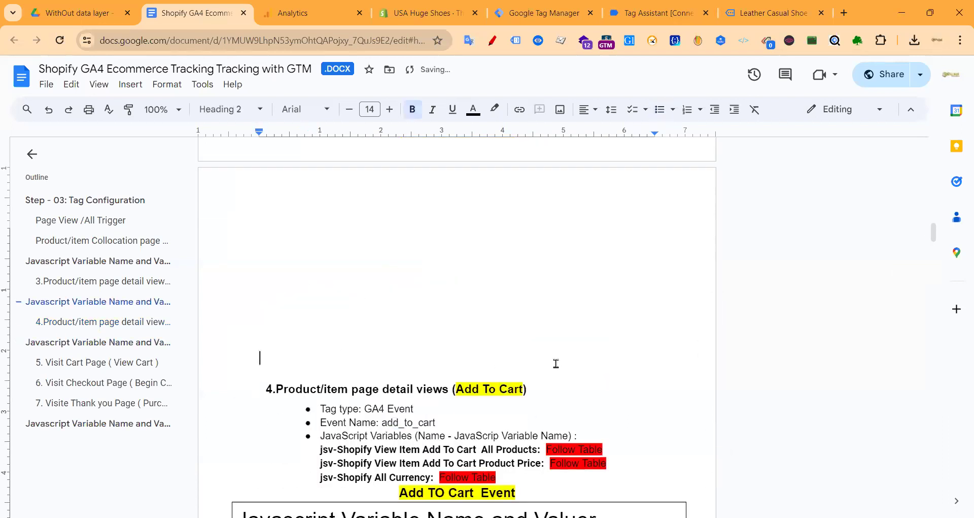
scroll(372, 336, "up", 5)
scroll(371, 336, "up", 3)
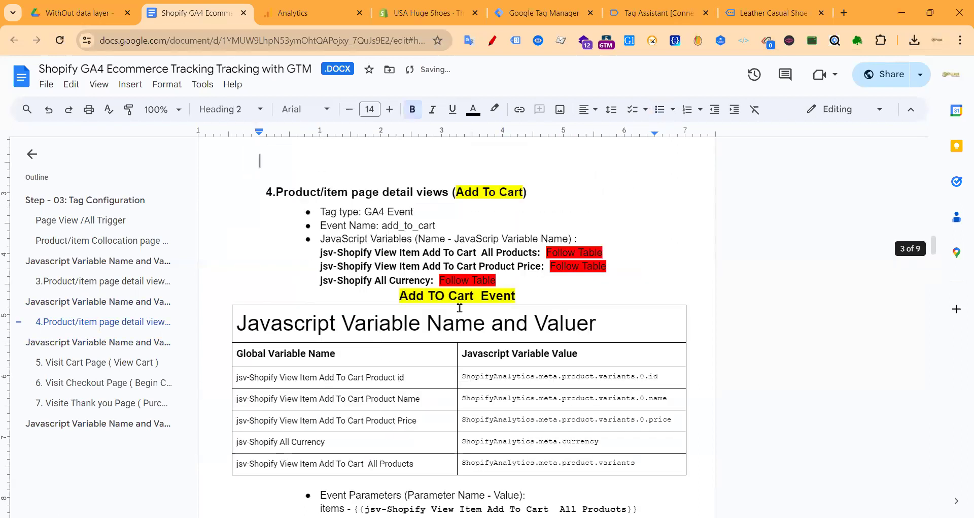
scroll(283, 246, "down", 2)
- Open the container's Tags list in Tag Manager
left_click(523, 14)
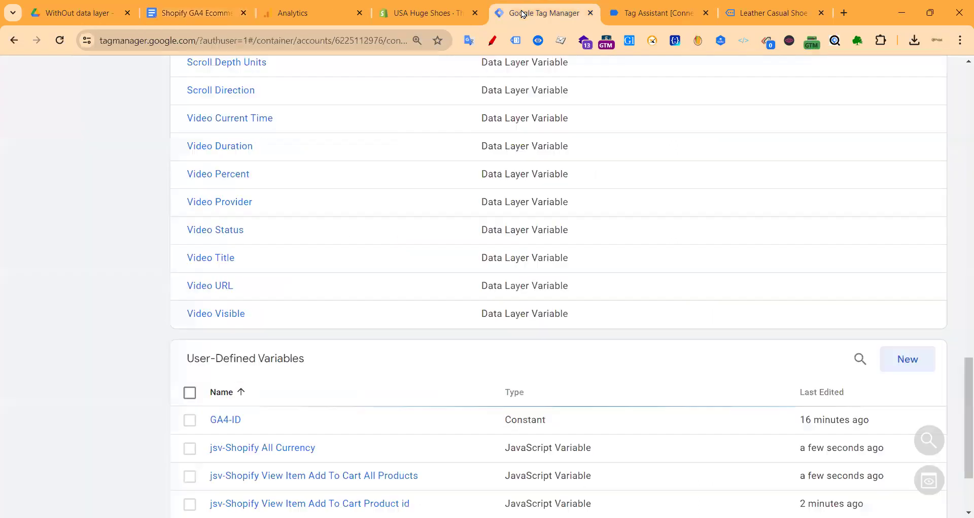
scroll(217, 283, "up", 15)
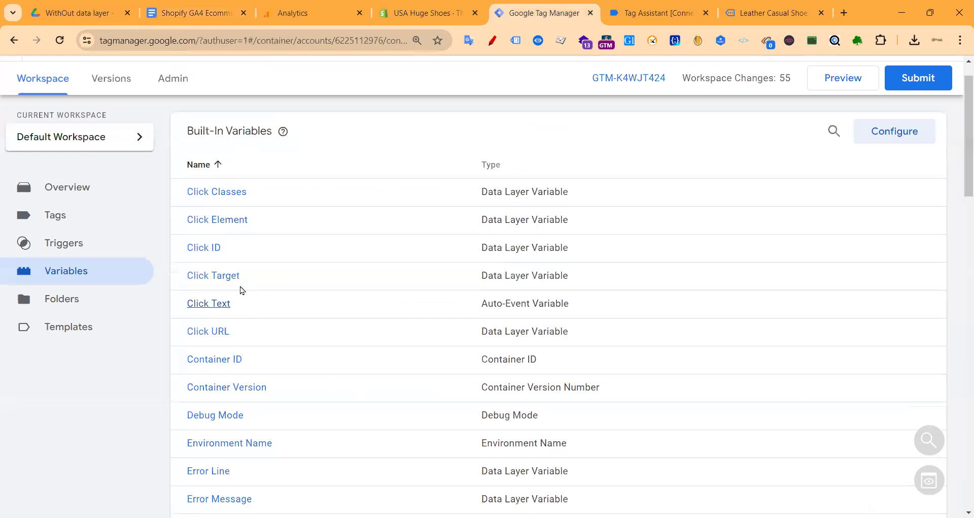
scroll(81, 270, "up", 1)
left_click(68, 253)
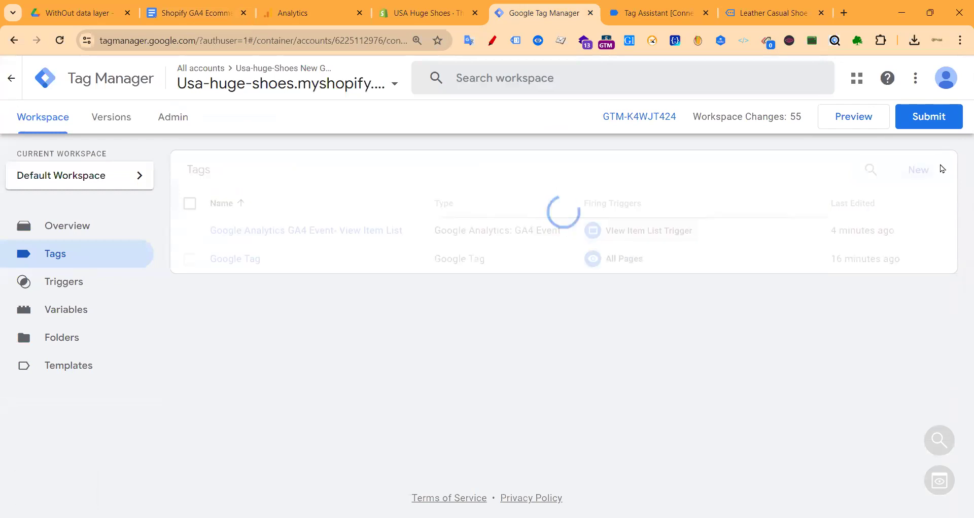
- Create a new GA4 Event tag using {{GA4-ID}} as the Measurement ID
left_click(923, 169)
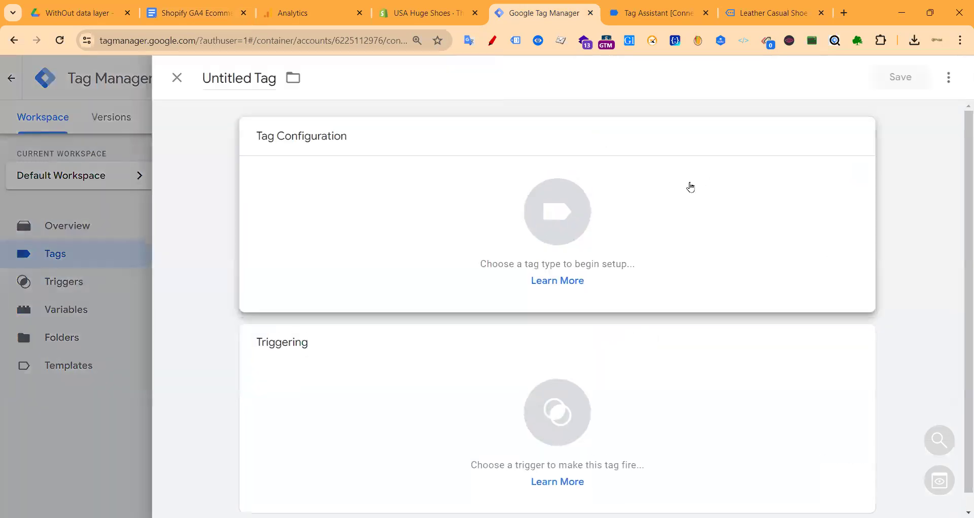
left_click(691, 185)
left_click(666, 200)
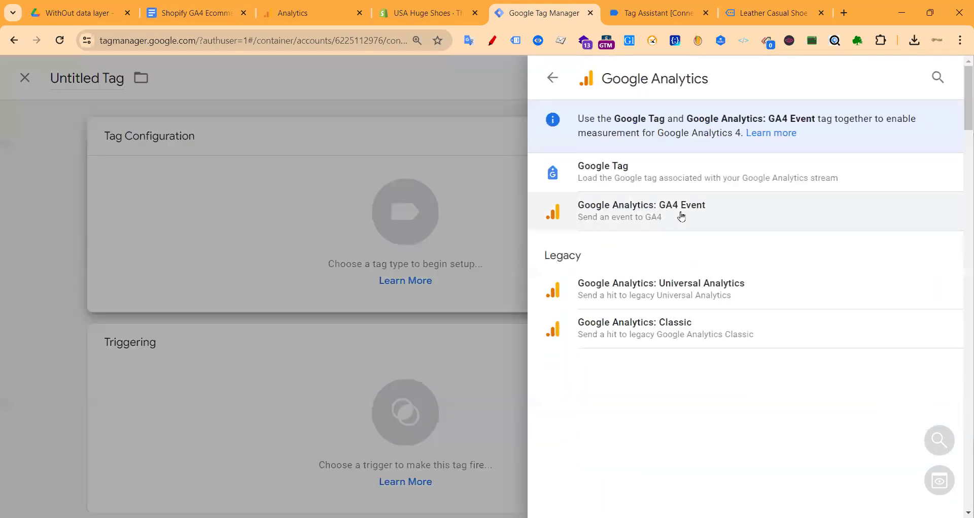
left_click(669, 217)
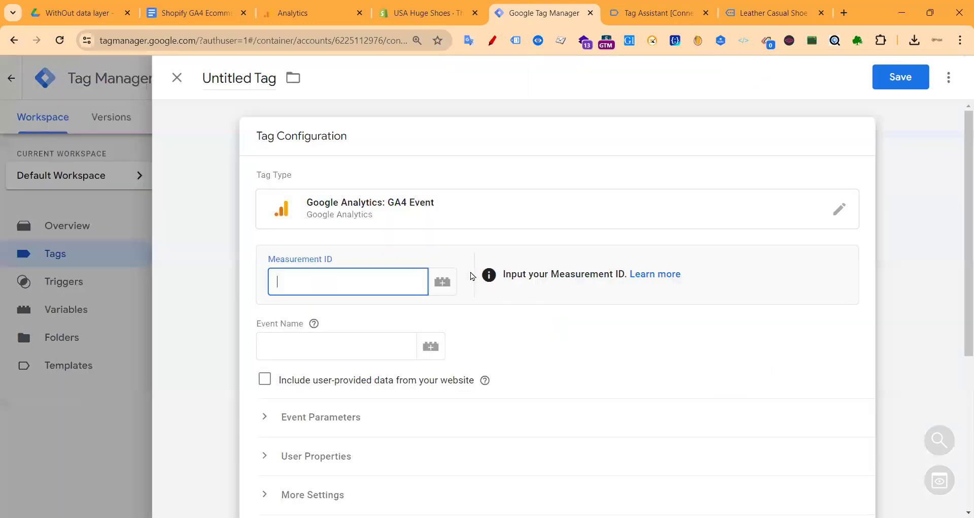
left_click(442, 265)
scroll(356, 315, "down", 6)
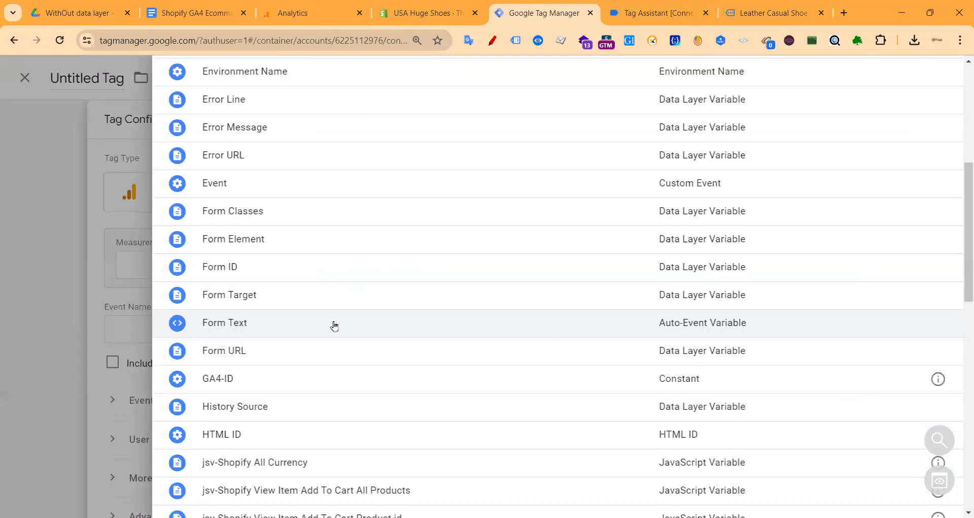
scroll(279, 268, "down", 2)
left_click(282, 261)
- Set the tag's event name to view_item, copied from the tracking notes
left_click(314, 332)
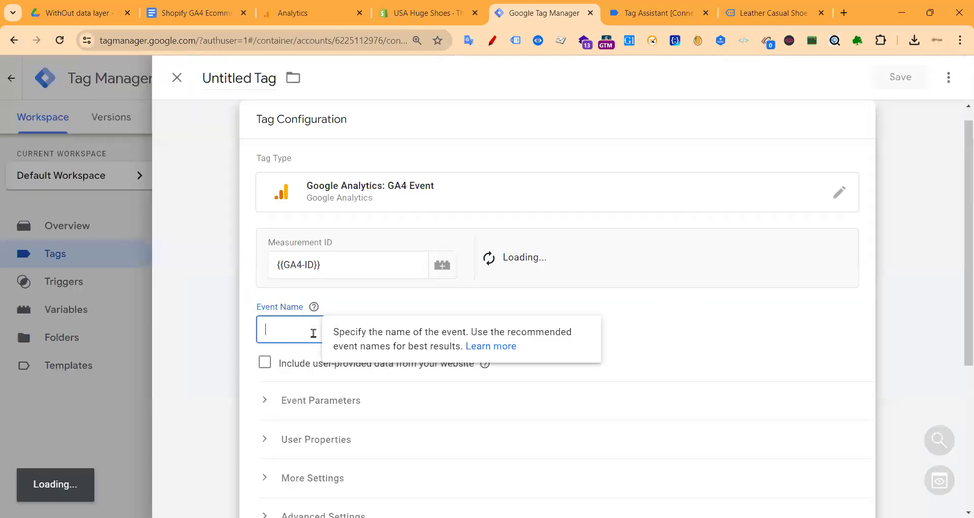
left_click(198, 13)
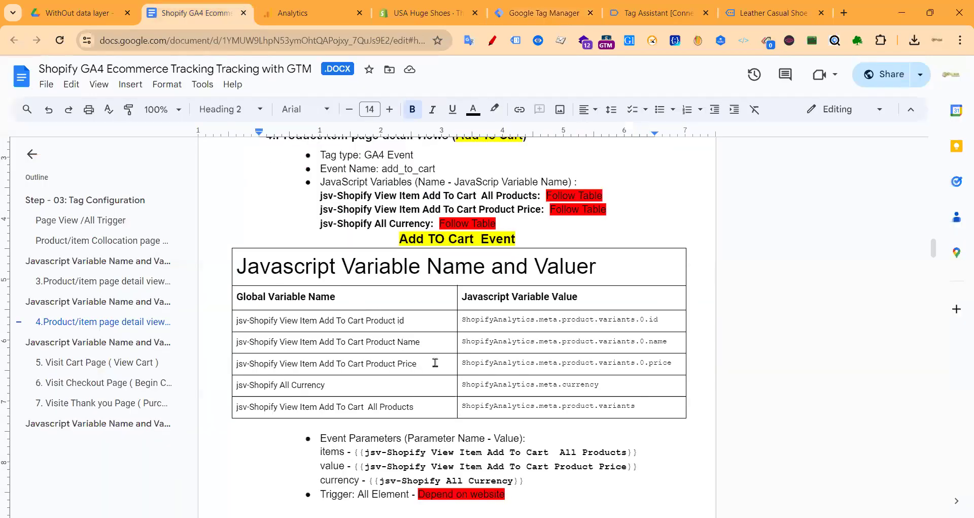
scroll(380, 347, "up", 8)
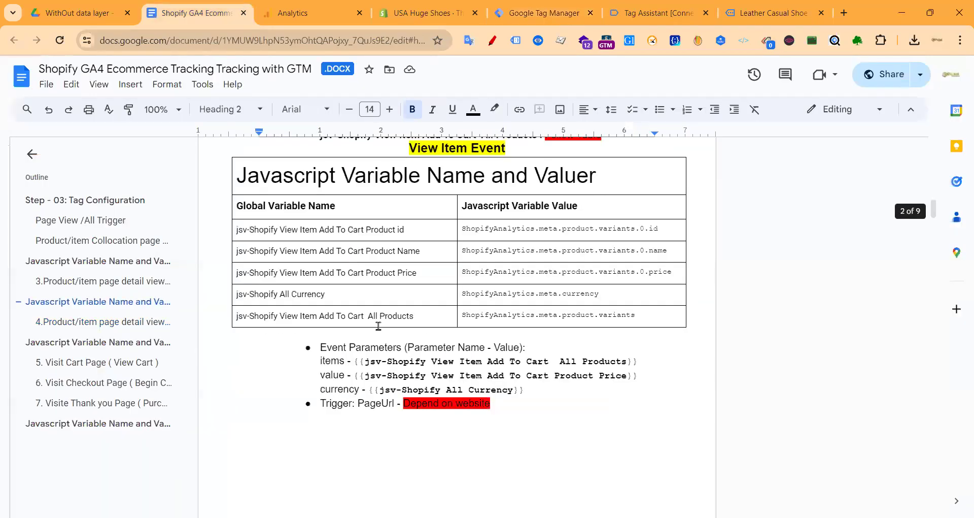
scroll(378, 326, "up", 5)
double_click(384, 318)
key("ctrl+c")
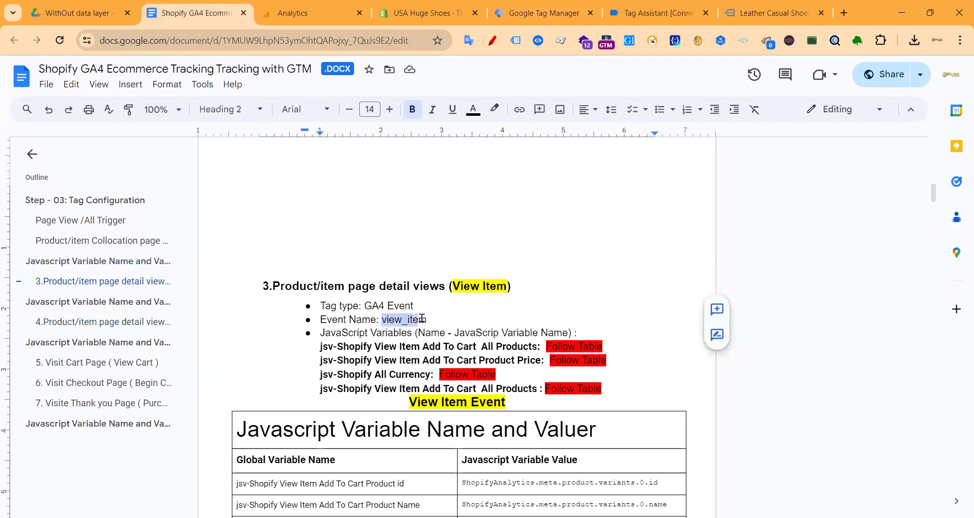
left_click(510, 18)
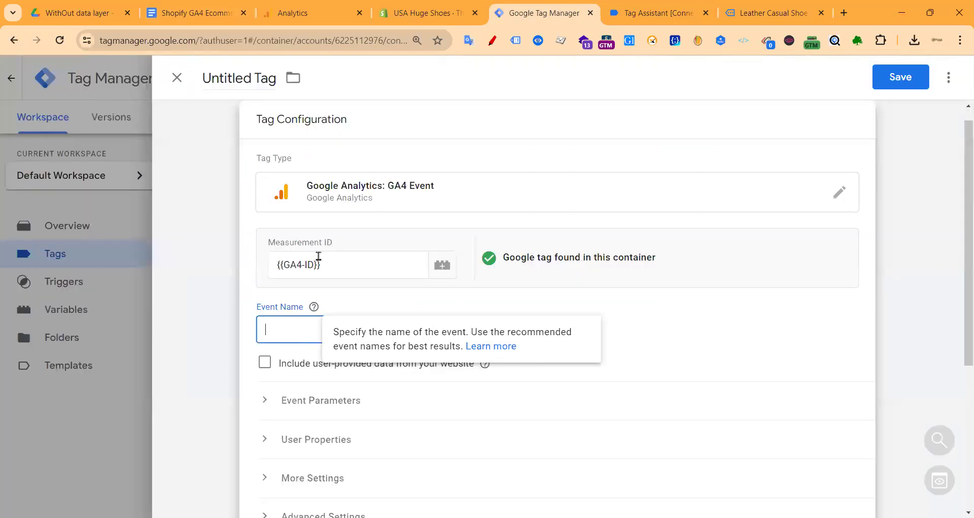
key("ctrl+v")
- Expand Event Parameters and add three empty parameter rows
scroll(337, 289, "down", 2)
left_click(334, 279)
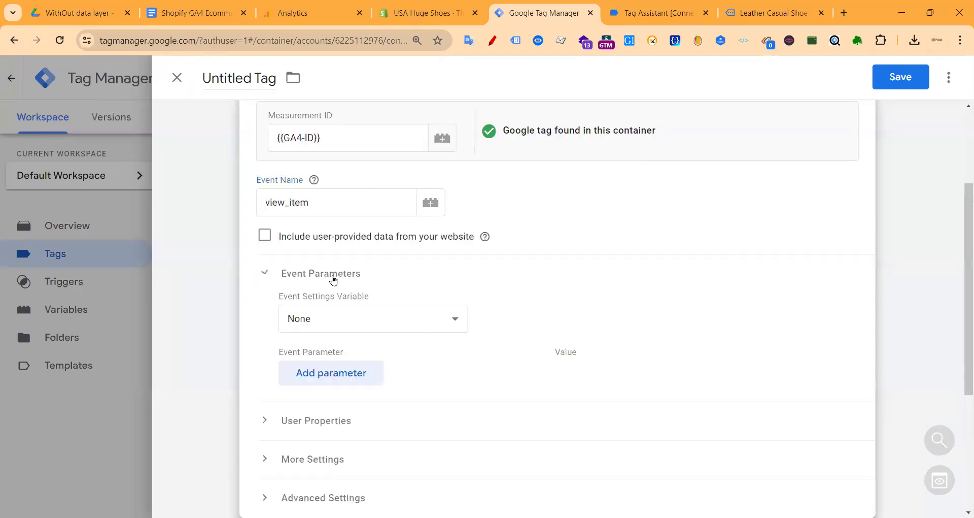
left_click(325, 372)
scroll(326, 239, "down", 3)
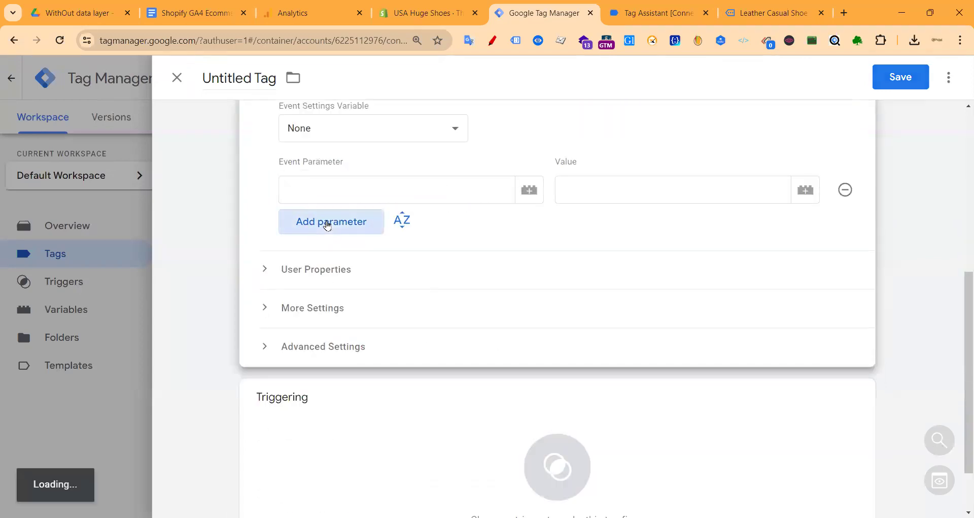
left_click(350, 221)
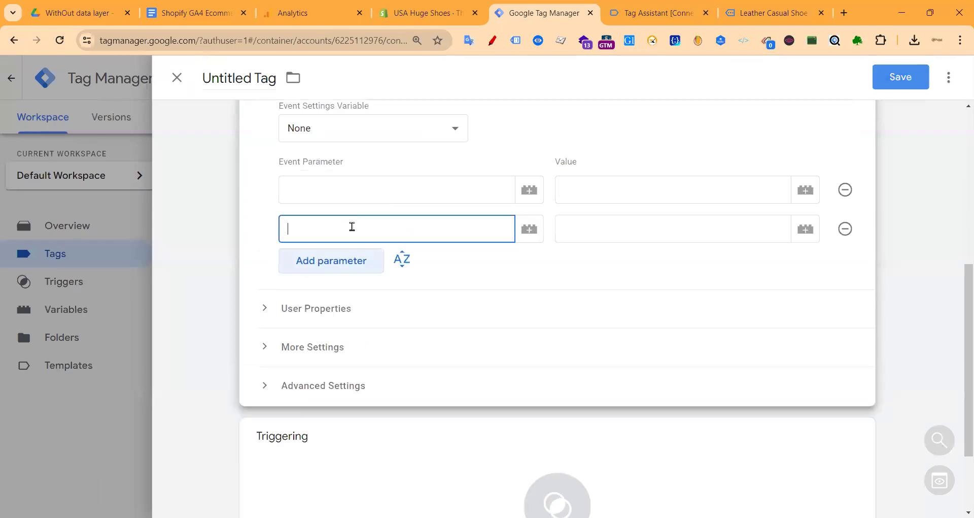
left_click(354, 260)
- Name the first event parameter 'items', copied from the tracking notes
left_click(195, 13)
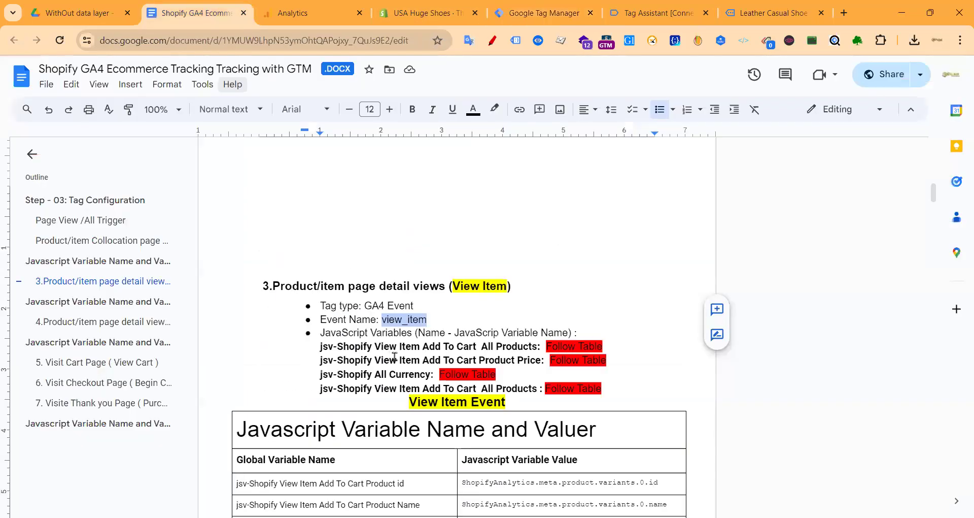
left_click(413, 406)
scroll(413, 406, "down", 5)
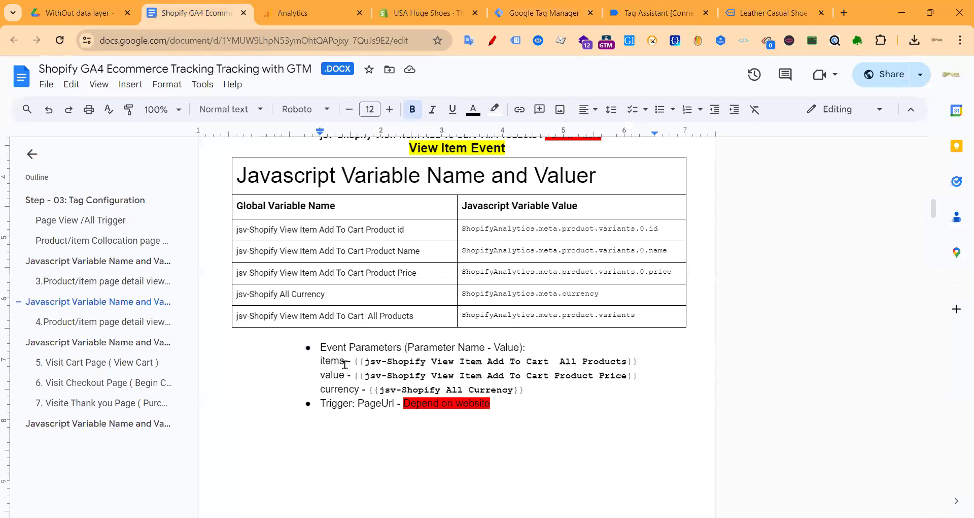
double_click(330, 361)
key("ctrl+c")
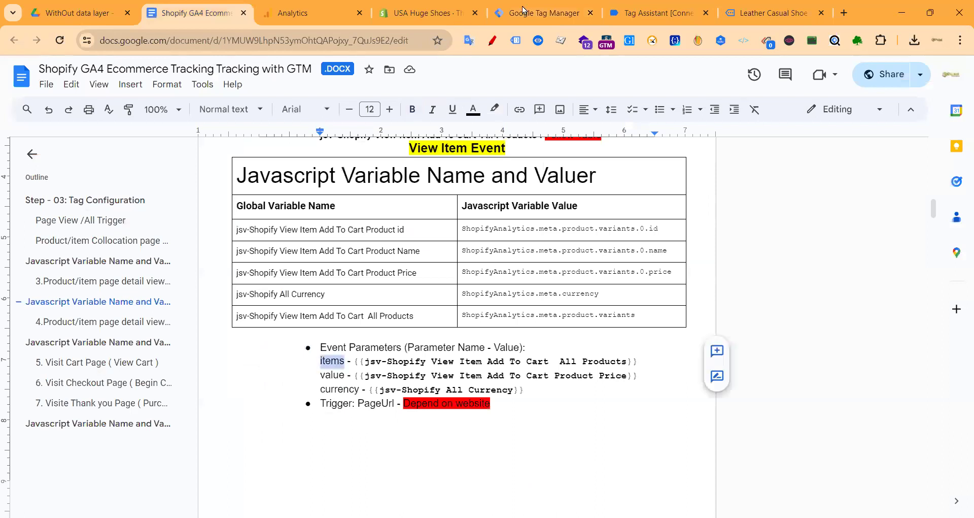
left_click(525, 11)
left_click(298, 181)
key("ctrl+v")
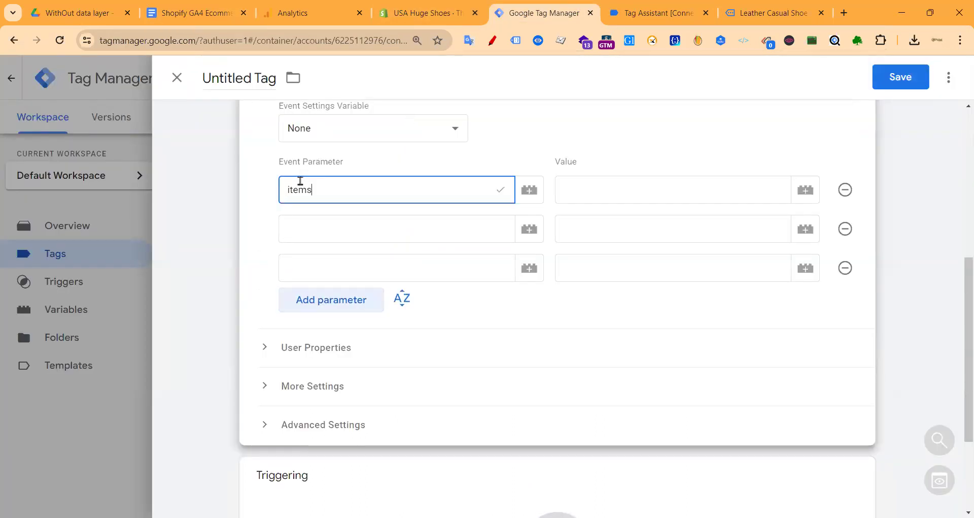
- Name the second and third event parameters 'value' and 'currency'
left_click(193, 13)
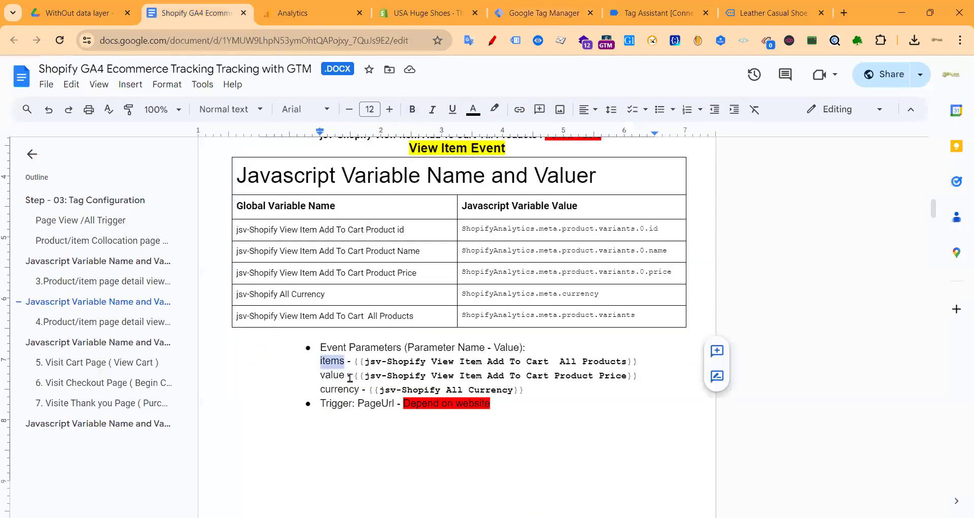
left_click_drag(343, 375, 322, 375)
key("ctrl+c")
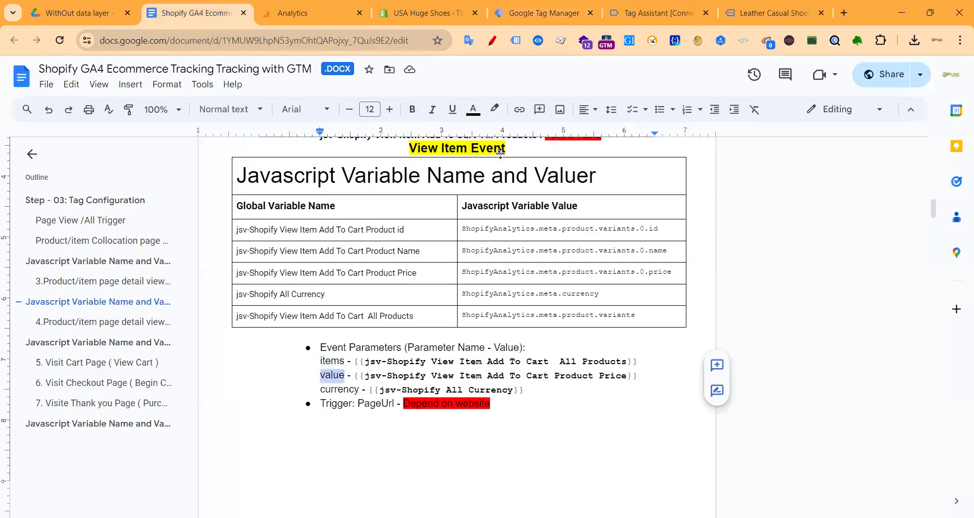
left_click(543, 13)
left_click(316, 217)
key("ctrl+v")
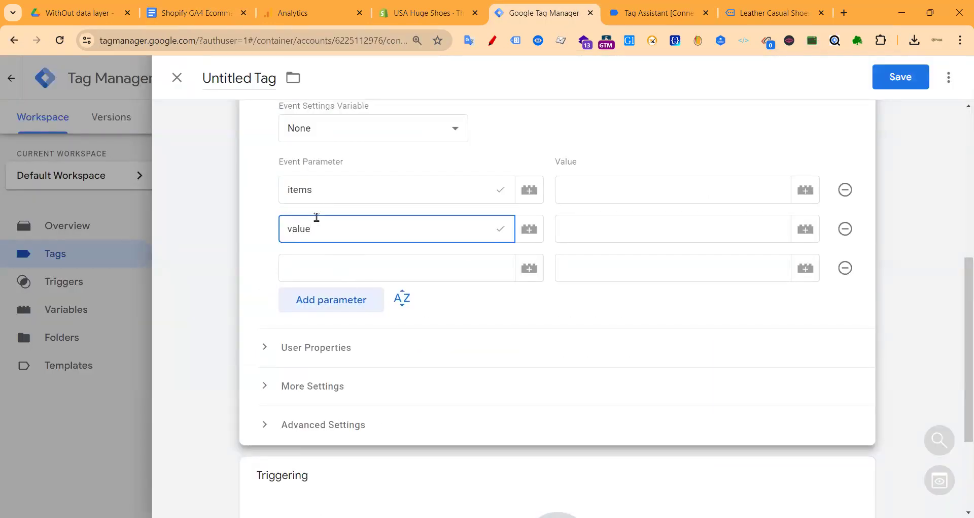
left_click(202, 12)
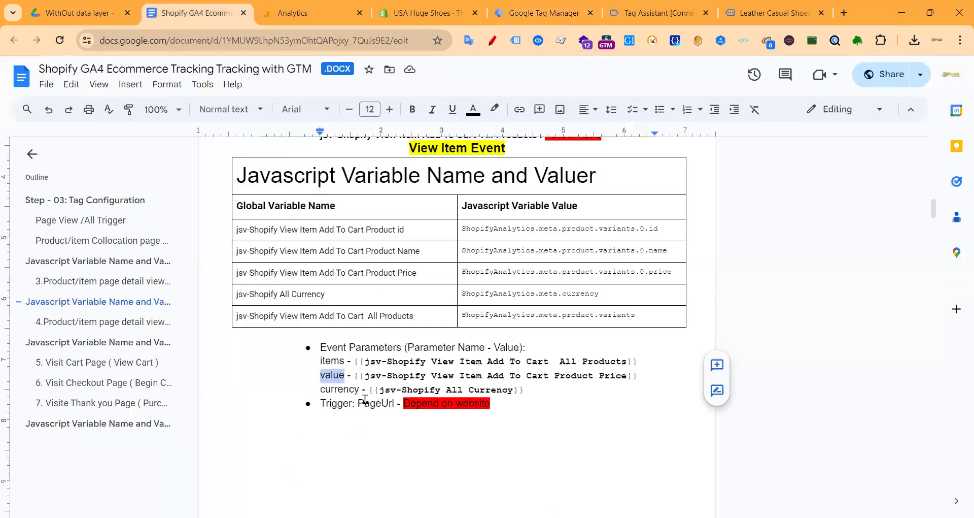
left_click_drag(361, 391, 309, 391)
key("ctrl+c")
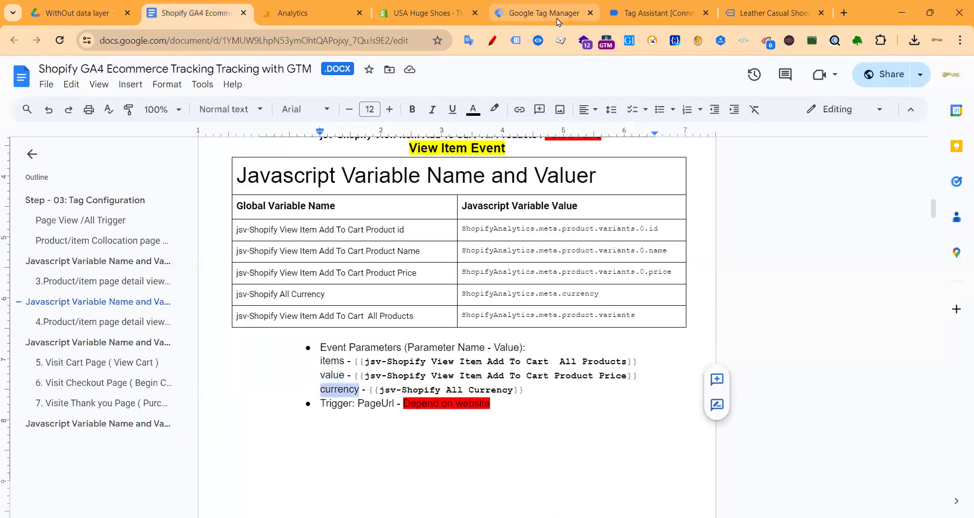
left_click(543, 13)
left_click(316, 268)
key("ctrl+v")
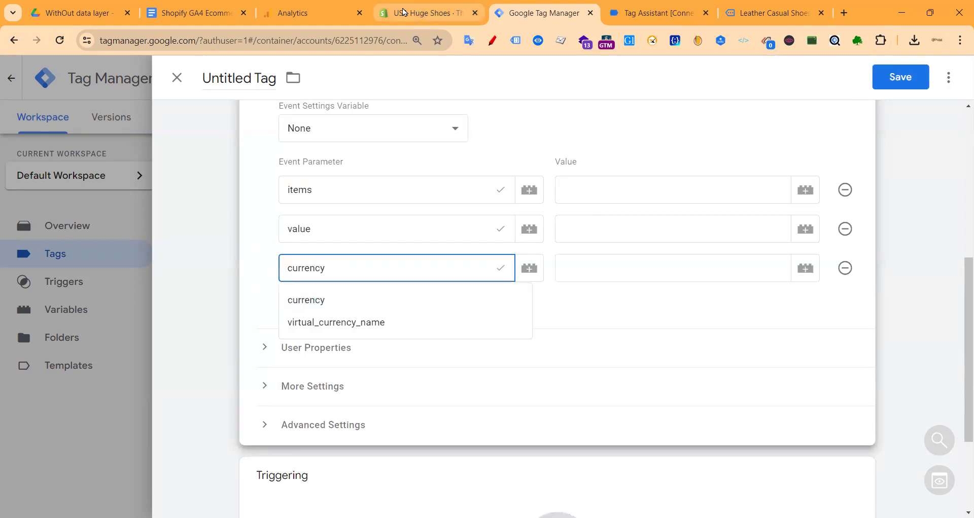
- Select the Product id and Product Name variable names in the document table
left_click(193, 13)
left_click_drag(405, 230, 240, 231)
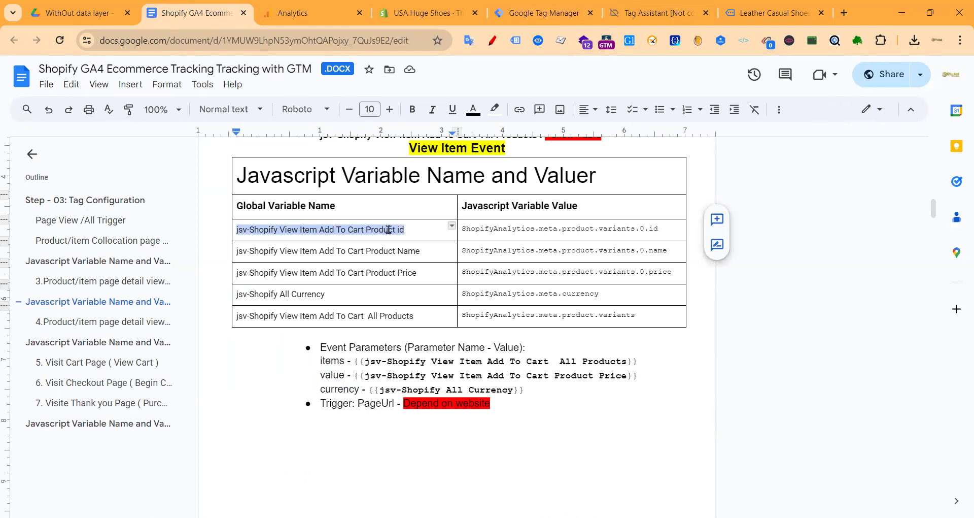
left_click_drag(420, 251, 240, 253)
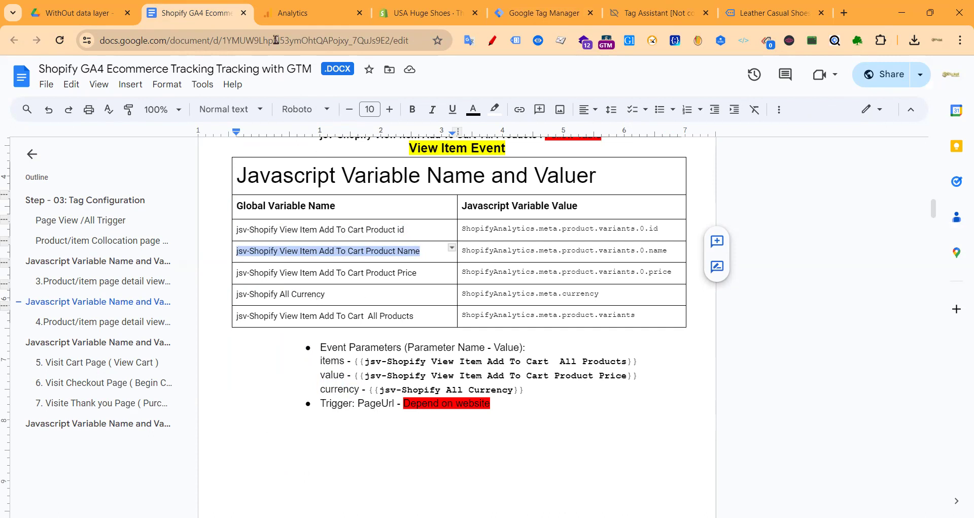
- Set the items parameter to the All Products variable and value to the Product Price variable
left_click(538, 13)
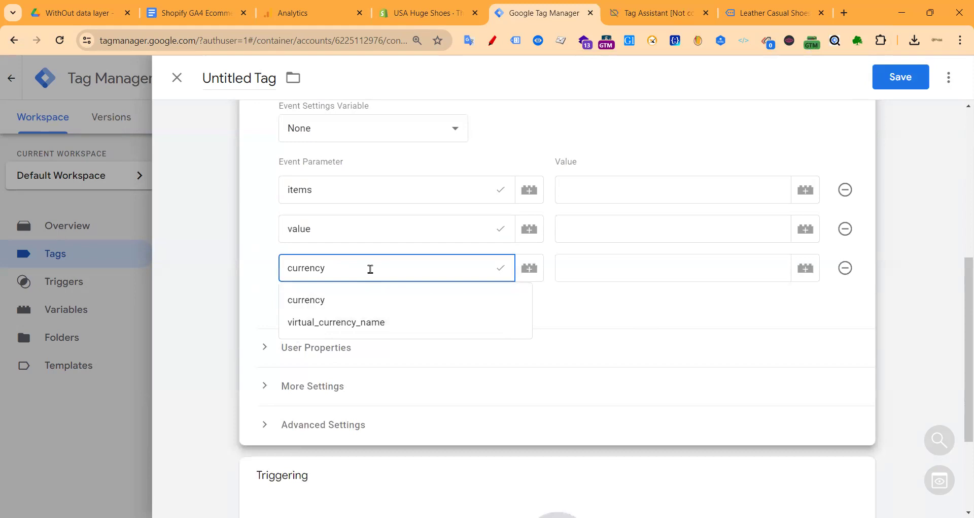
left_click(592, 189)
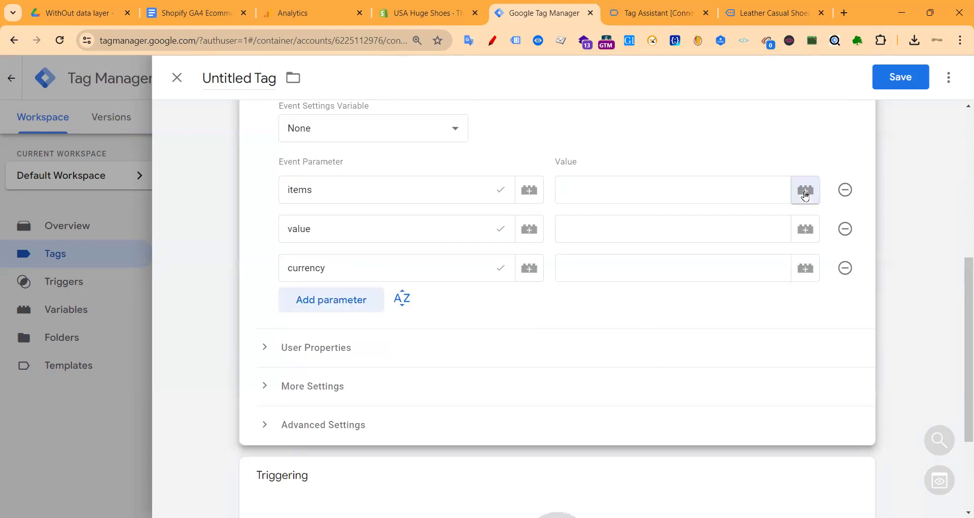
left_click(805, 190)
scroll(360, 192, "down", 10)
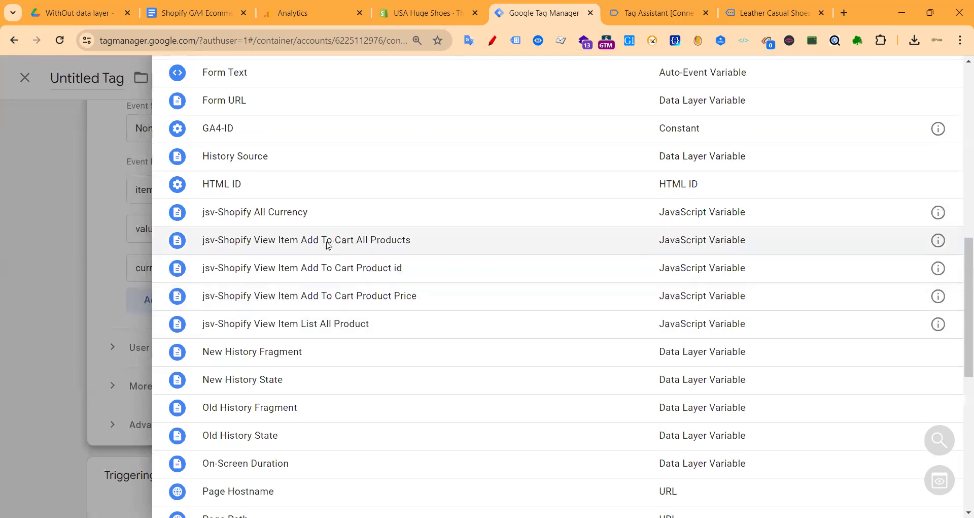
left_click(328, 244)
left_click(641, 236)
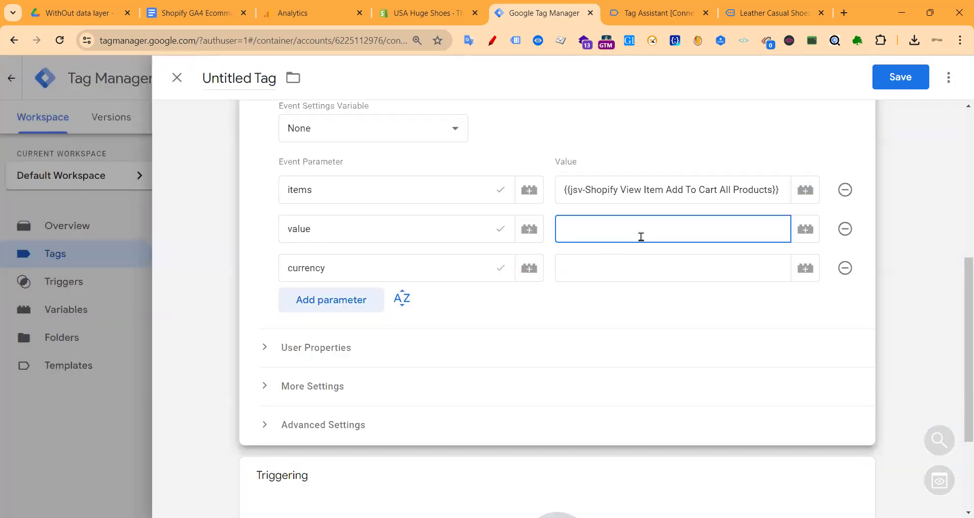
left_click(795, 234)
scroll(290, 276, "down", 10)
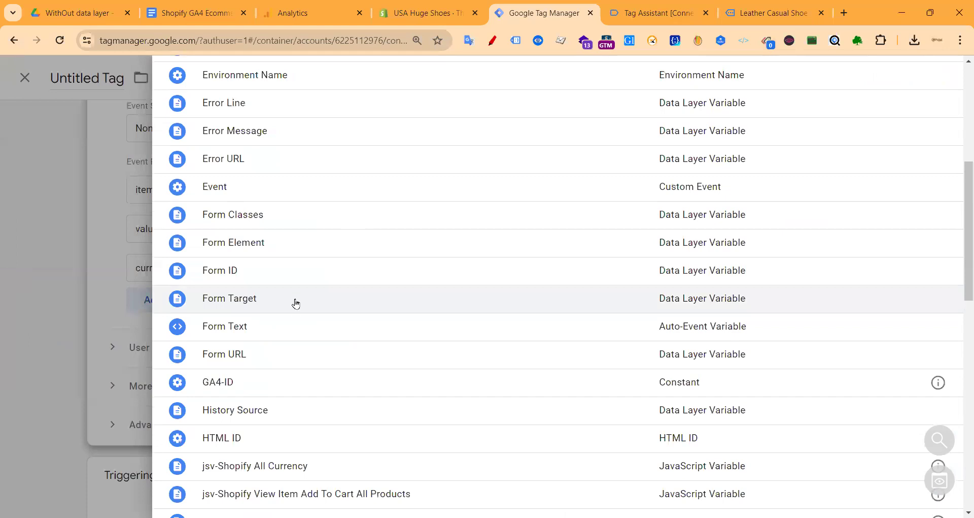
left_click(387, 235)
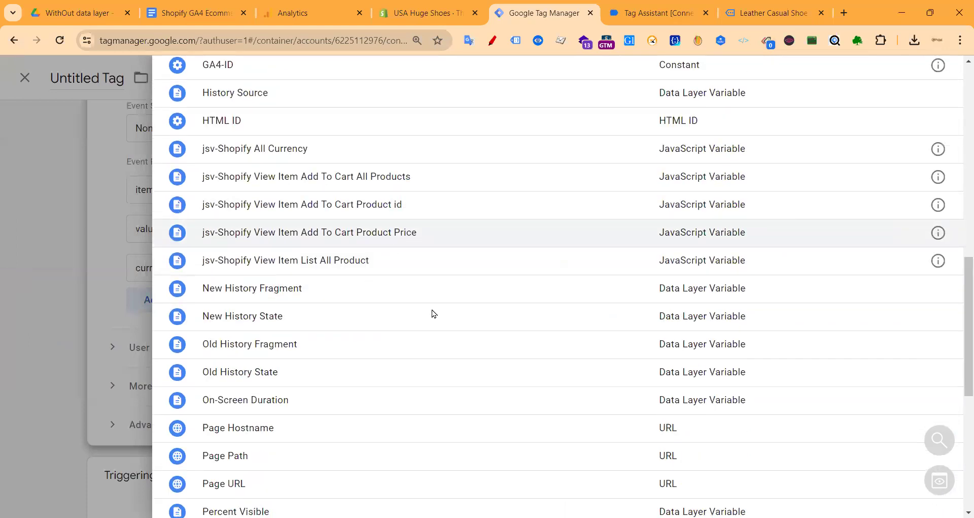
- Set currency to jsv-Shopify All Currency and bring up the trigger list
left_click(338, 205)
left_click(624, 212)
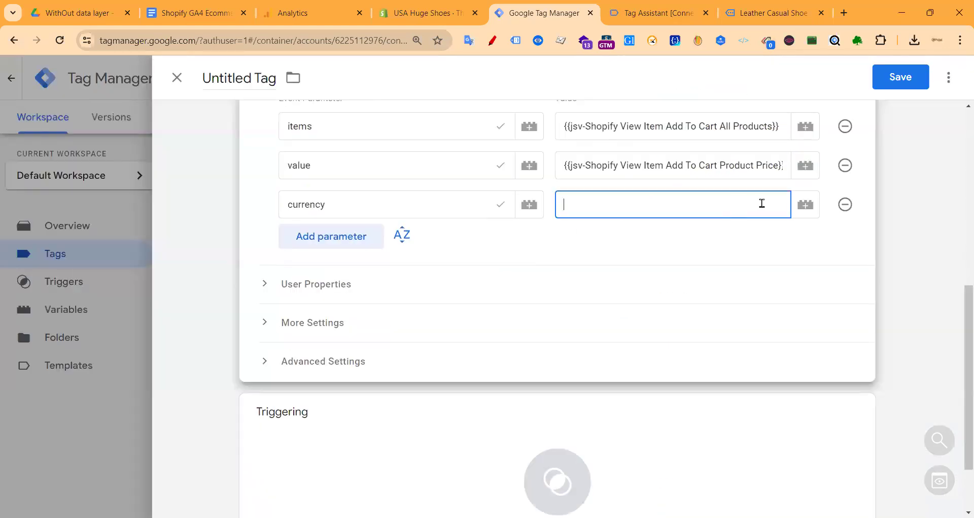
left_click(799, 205)
scroll(284, 280, "down", 6)
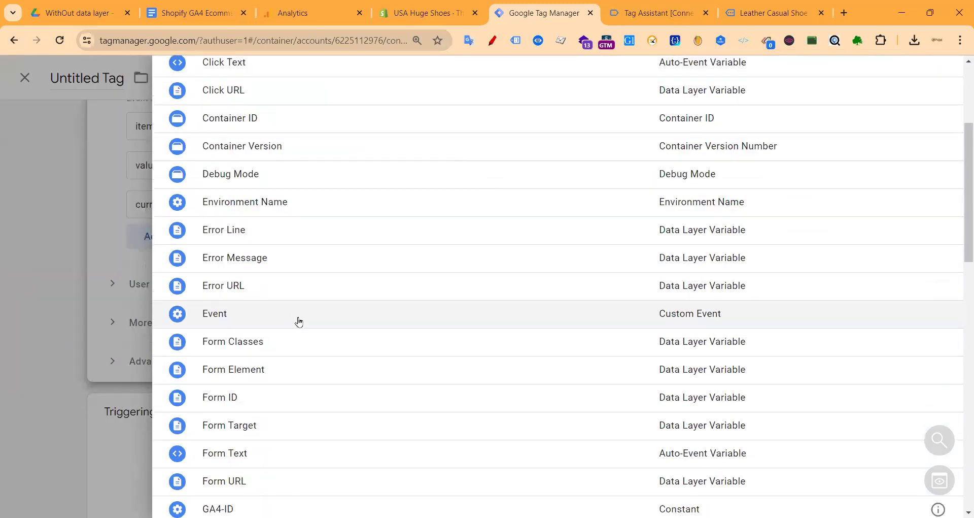
scroll(294, 406, "down", 3)
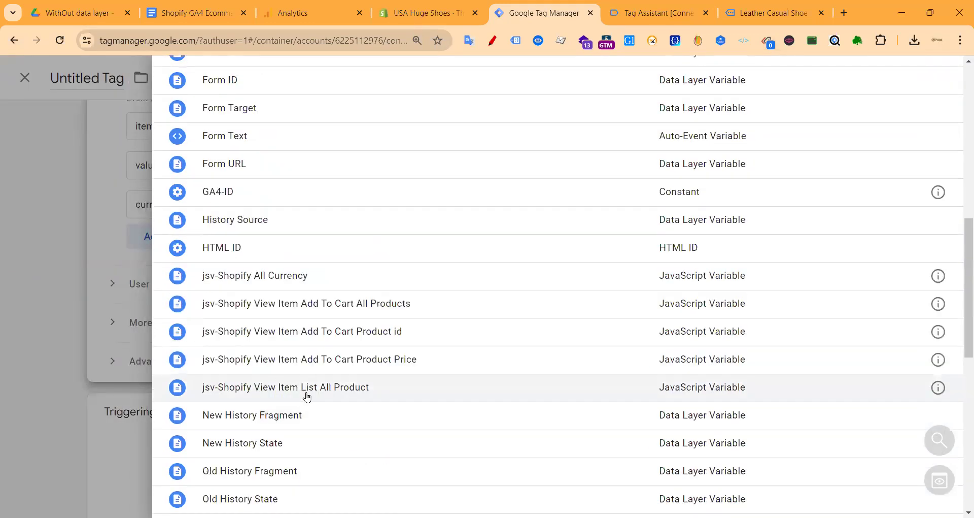
scroll(285, 315, "down", 1)
left_click(279, 215)
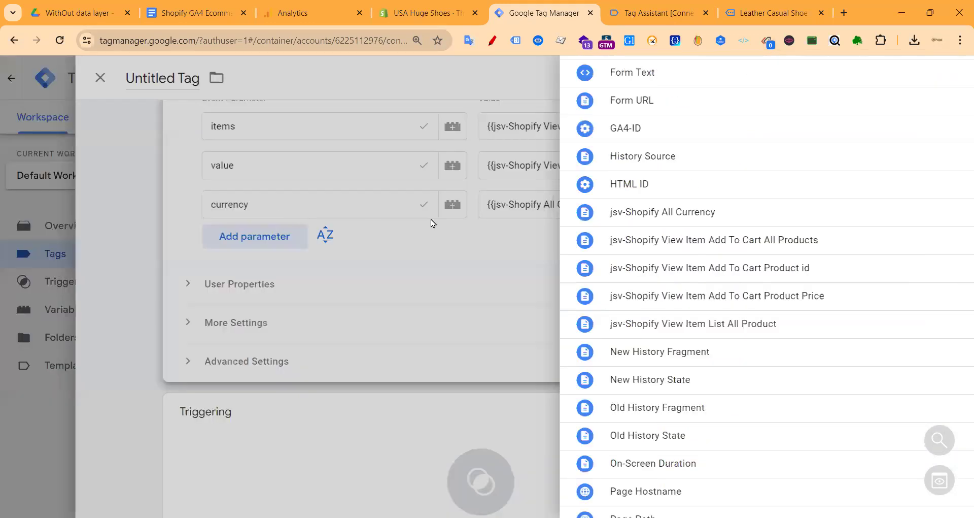
scroll(457, 305, "down", 2)
left_click(584, 355)
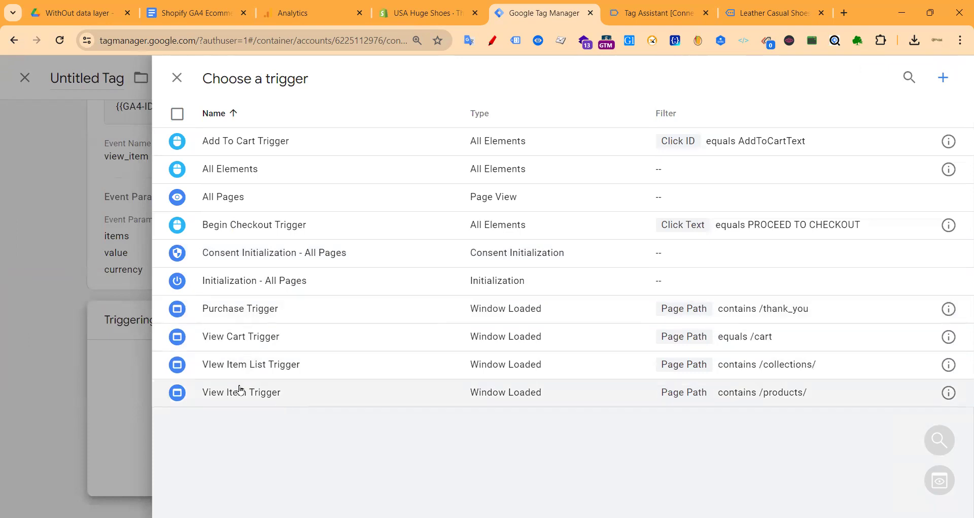
- Fire the tag on View Item Trigger and save it as 'Google Analytics GA4 Event- View Items'
left_click(228, 392)
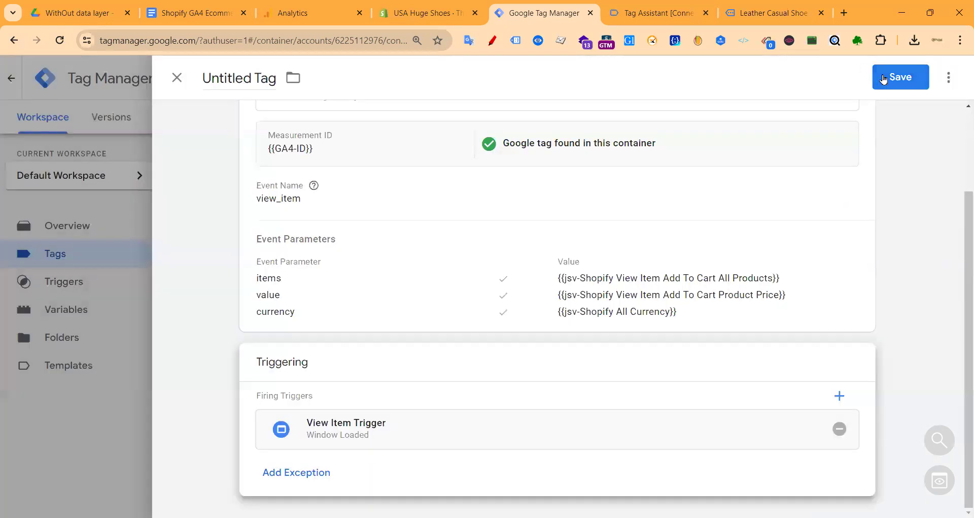
left_click(901, 76)
left_click(491, 255)
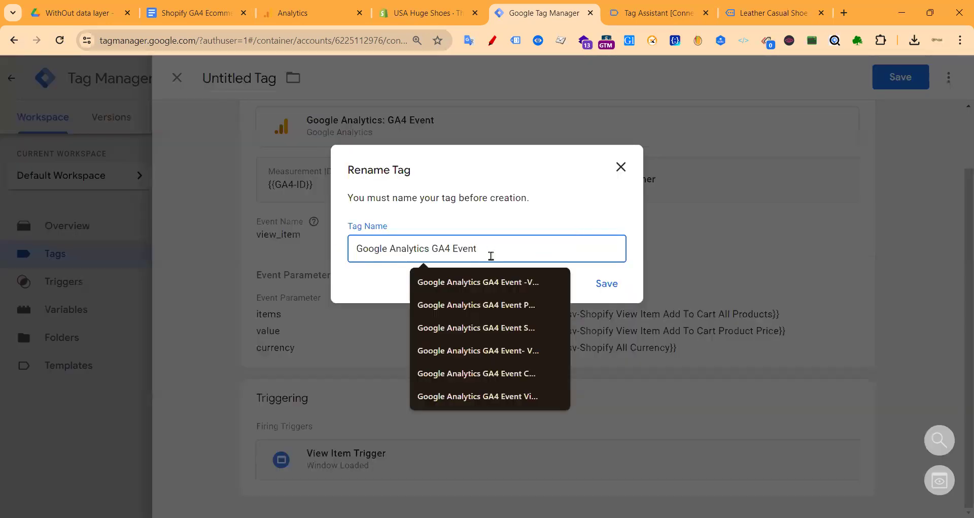
type("- View ")
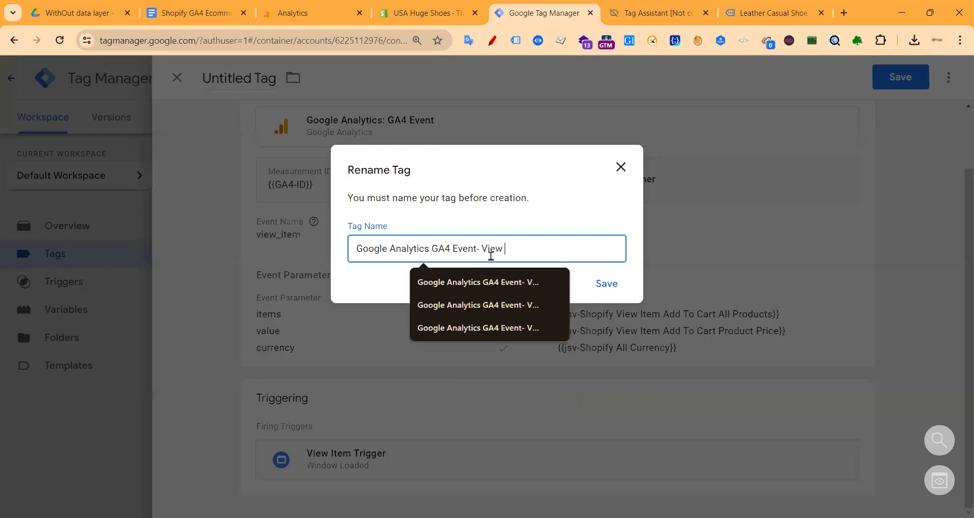
type("Items")
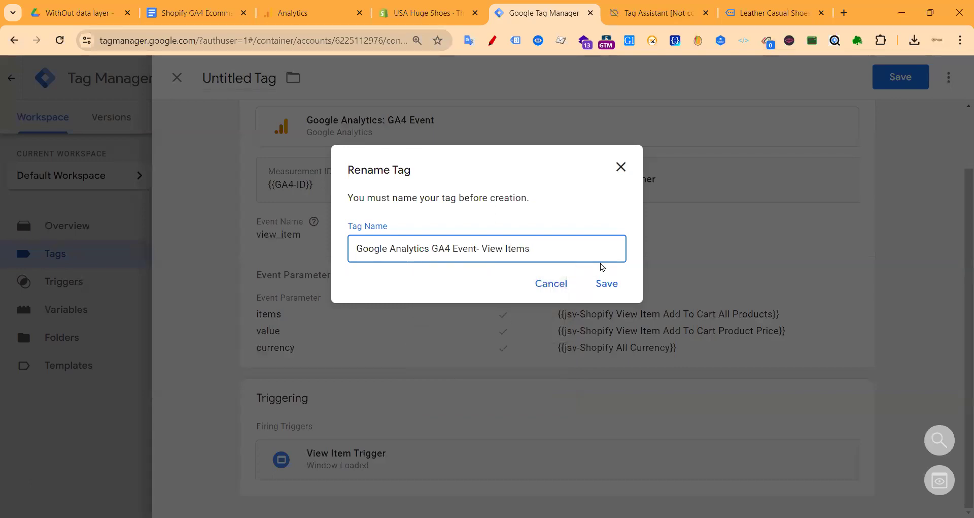
left_click(602, 295)
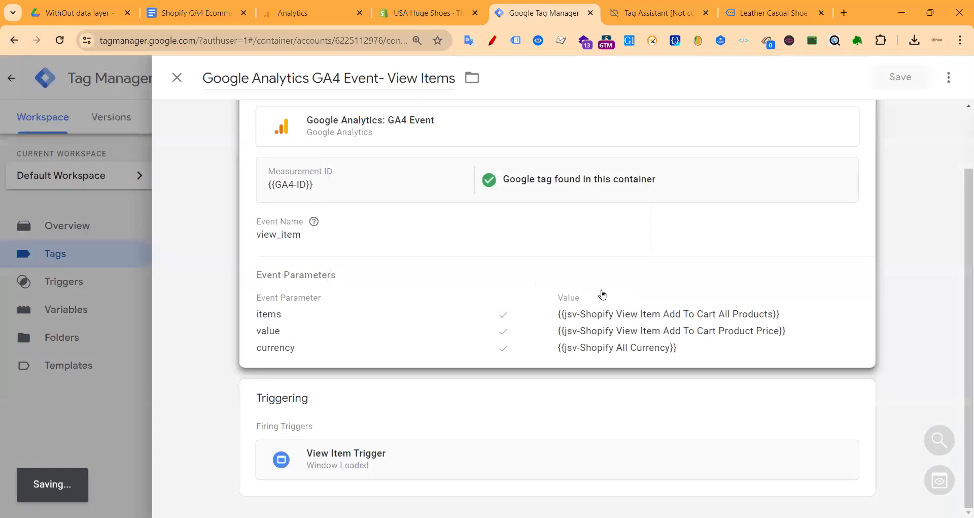
- Check the tracking guide document, then return to the Tag Manager tag list
left_click(193, 13)
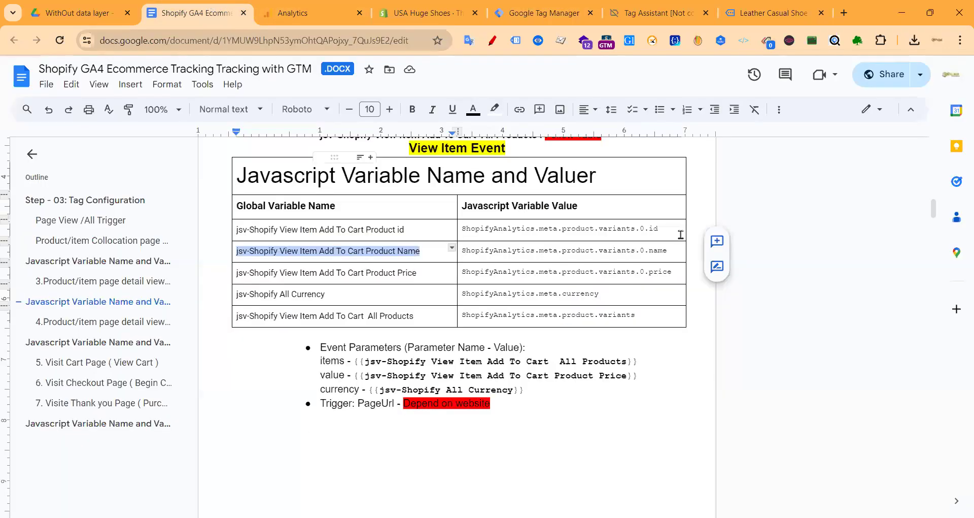
scroll(419, 219, "up", 3)
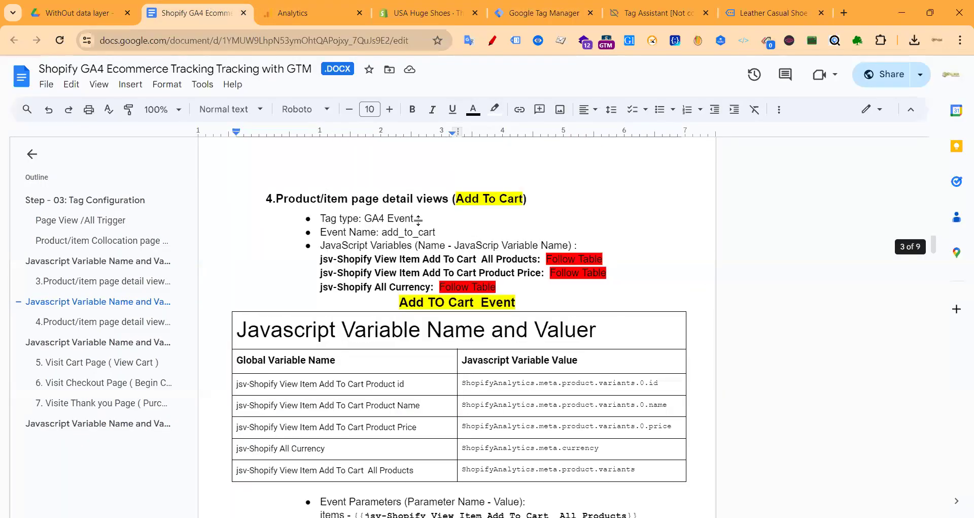
left_click(525, 14)
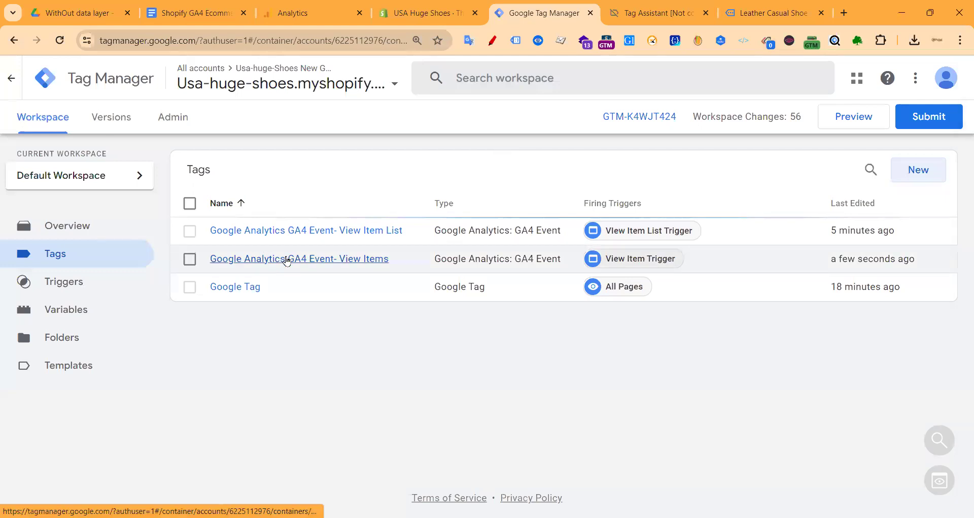
- Copy the View Items tag and rename the copy 'Google Analytics GA4 Event- Add To Cart'
left_click(896, 117)
left_click(947, 79)
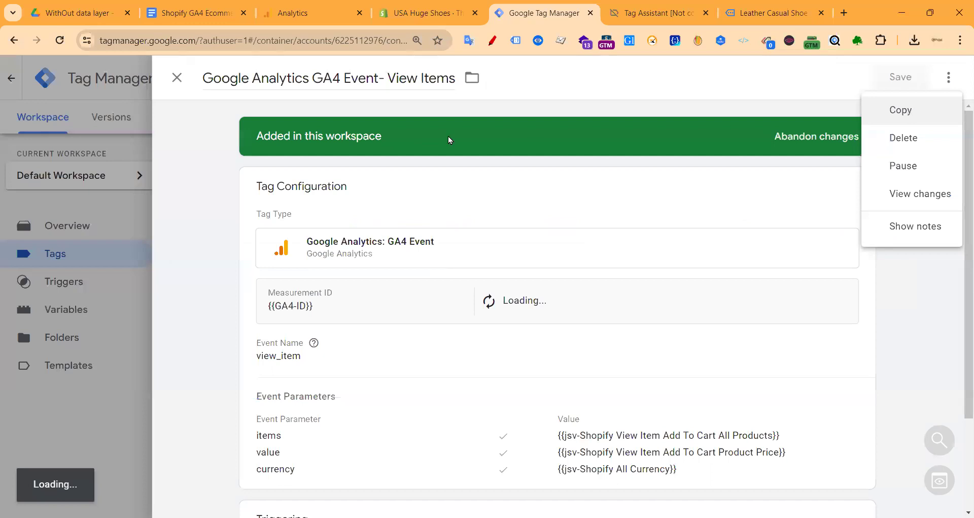
left_click_drag(256, 78, 203, 78)
key("BackSpace")
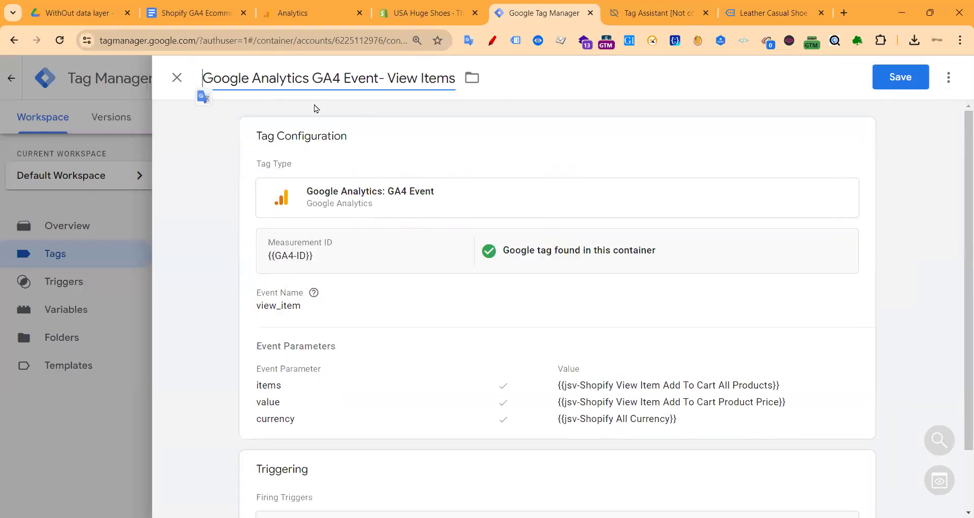
left_click_drag(388, 79, 457, 81)
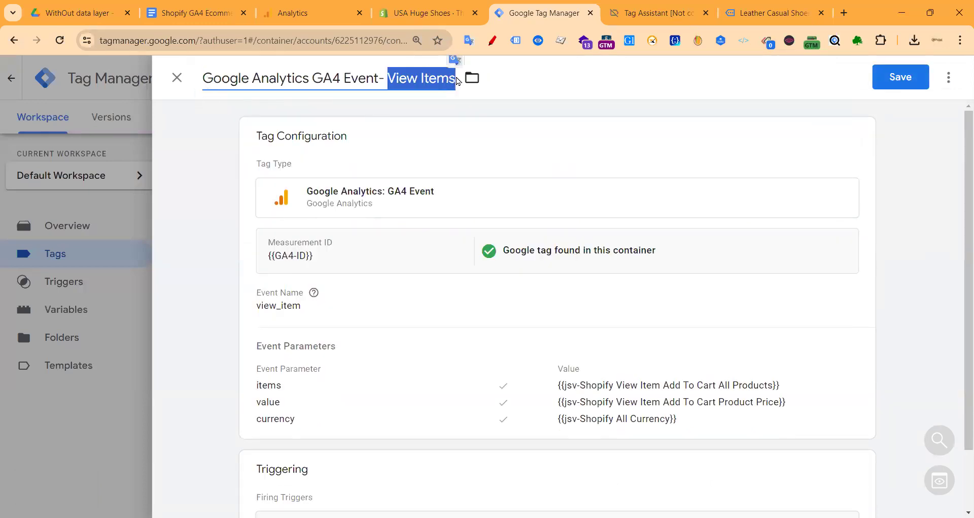
type("Add To Cart")
- Change the copied tag's event name from view_item to add_to_cart, taken from the guide
left_click(359, 279)
left_click(284, 346)
left_click(211, 17)
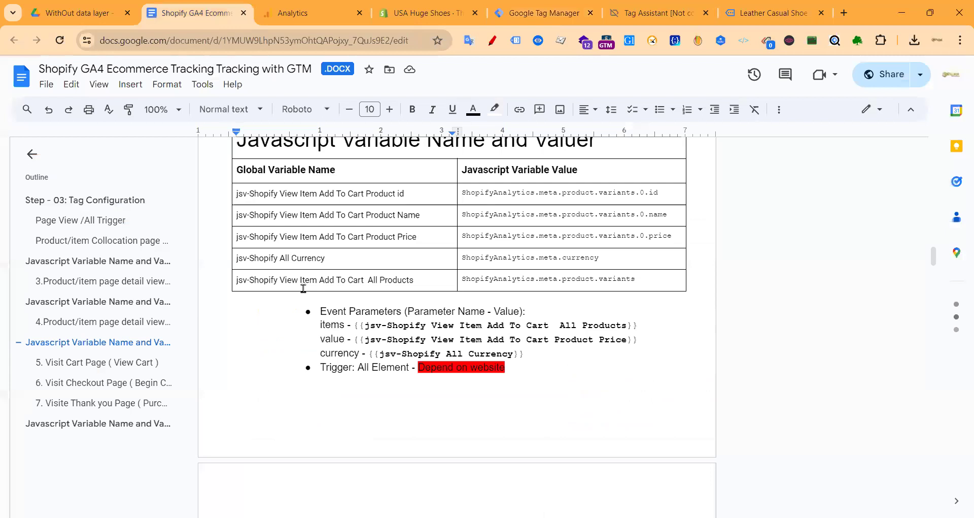
scroll(388, 299, "up", 5)
left_click_drag(382, 295, 432, 295)
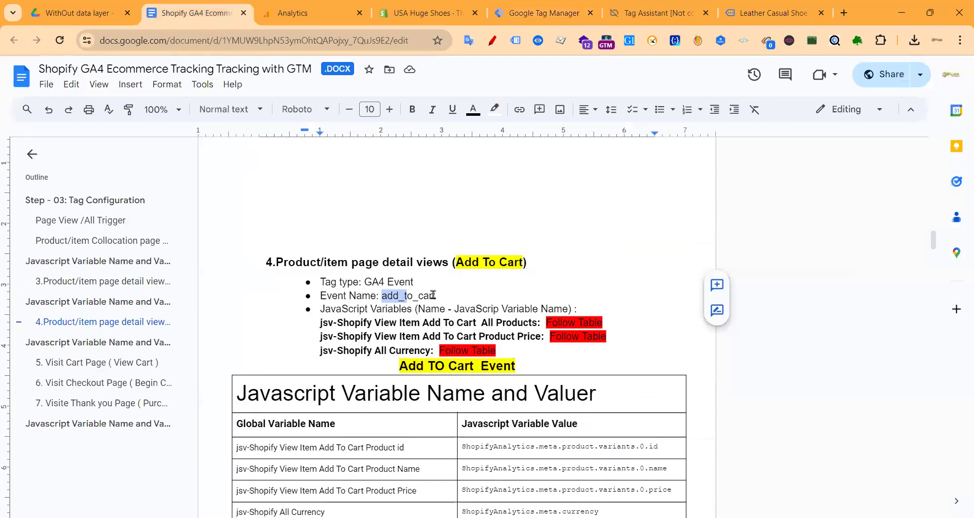
left_click(538, 13)
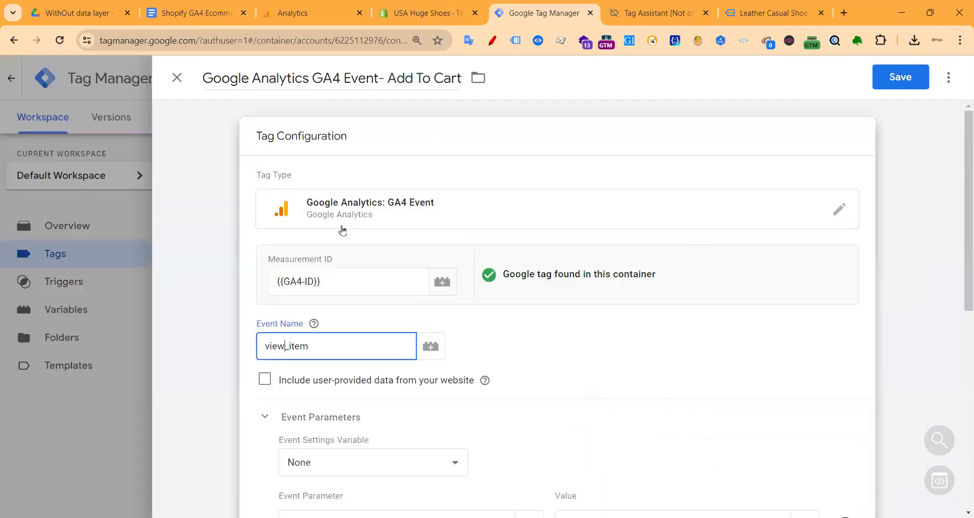
double_click(305, 346)
key("ctrl+v")
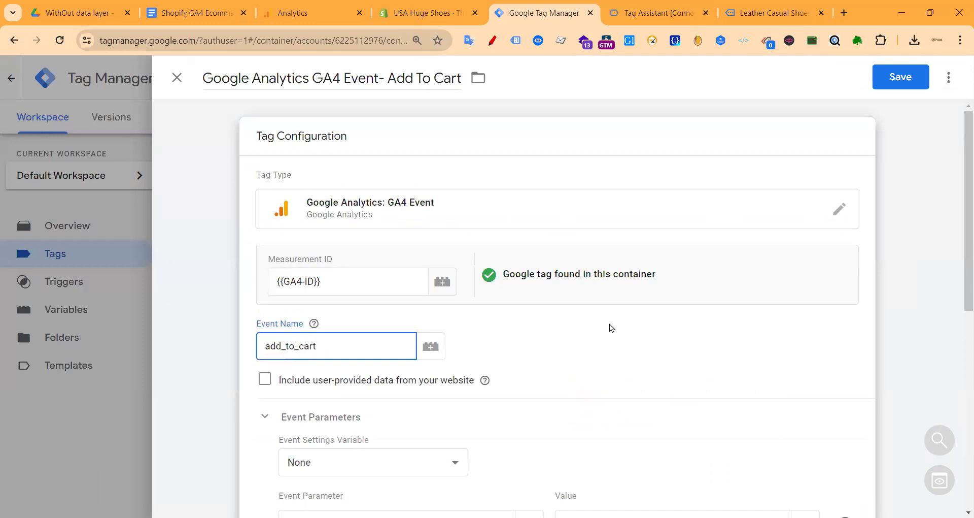
left_click(609, 327)
- Replace View Item Trigger with Add To Cart Trigger and save the tag
scroll(609, 327, "down", 4)
scroll(337, 352, "down", 3)
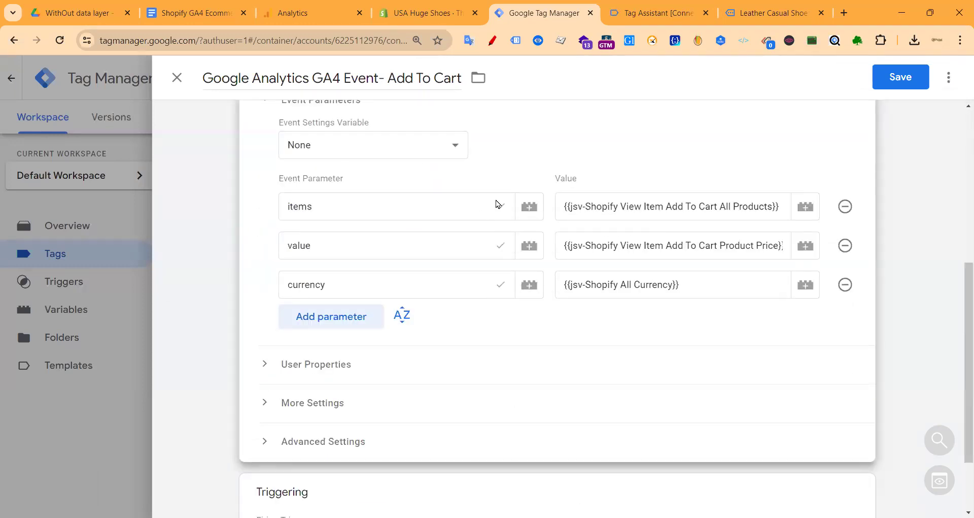
scroll(389, 329, "down", 2)
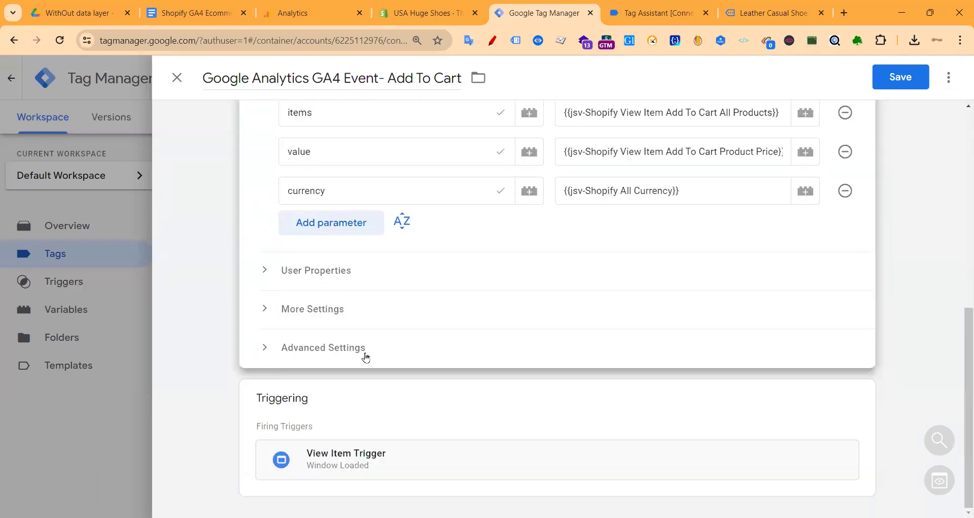
left_click(572, 435)
left_click(840, 428)
left_click(634, 408)
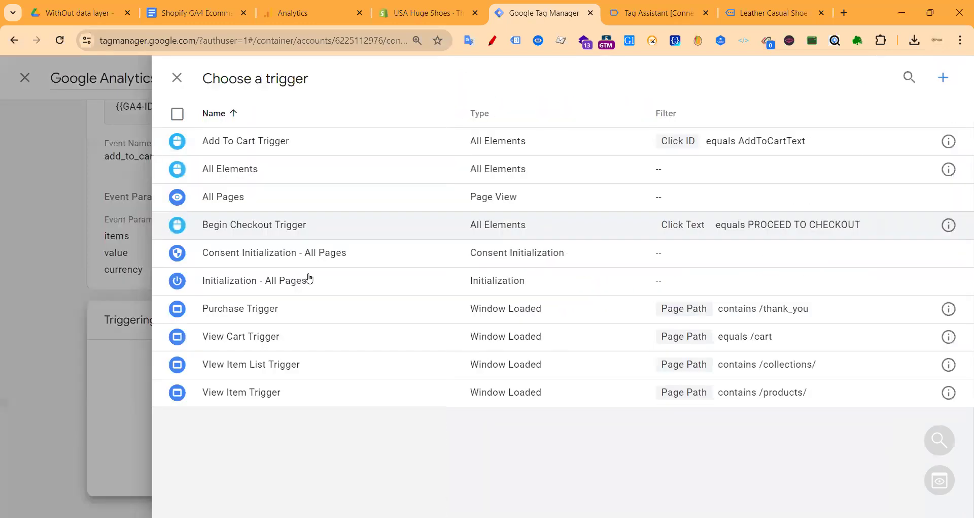
left_click(248, 143)
left_click(891, 79)
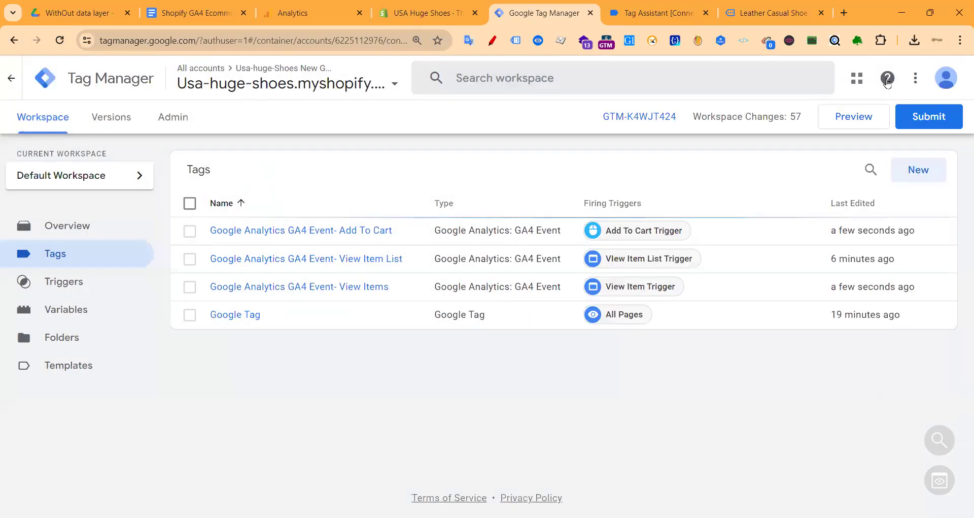
- Go from the Leather Casual Shoes product page to the Shopify cart page
left_click(746, 15)
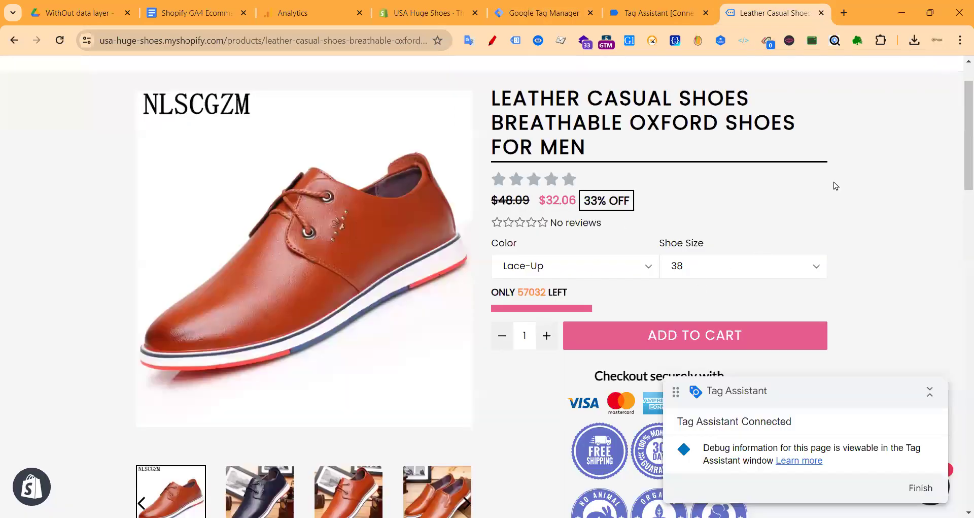
scroll(670, 272, "up", 1)
scroll(611, 315, "down", 3)
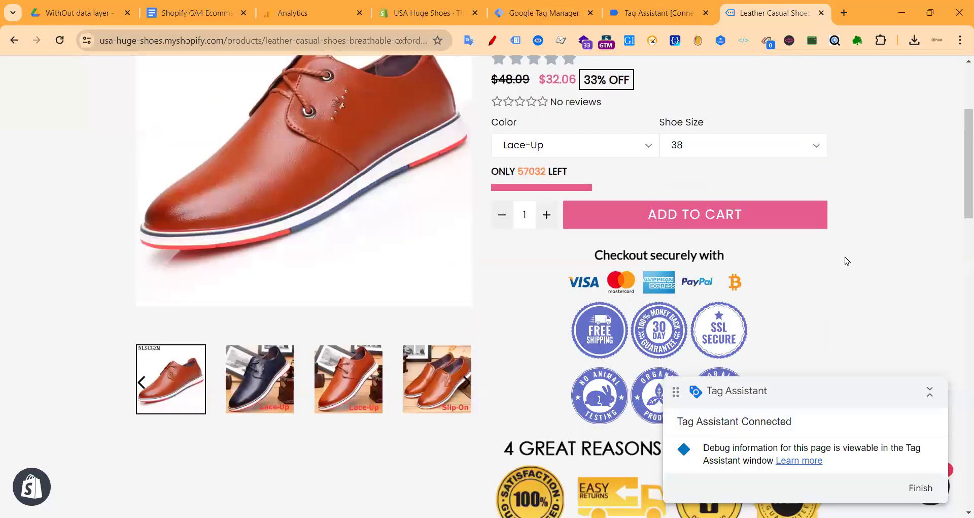
scroll(924, 242, "up", 3)
left_click(910, 108)
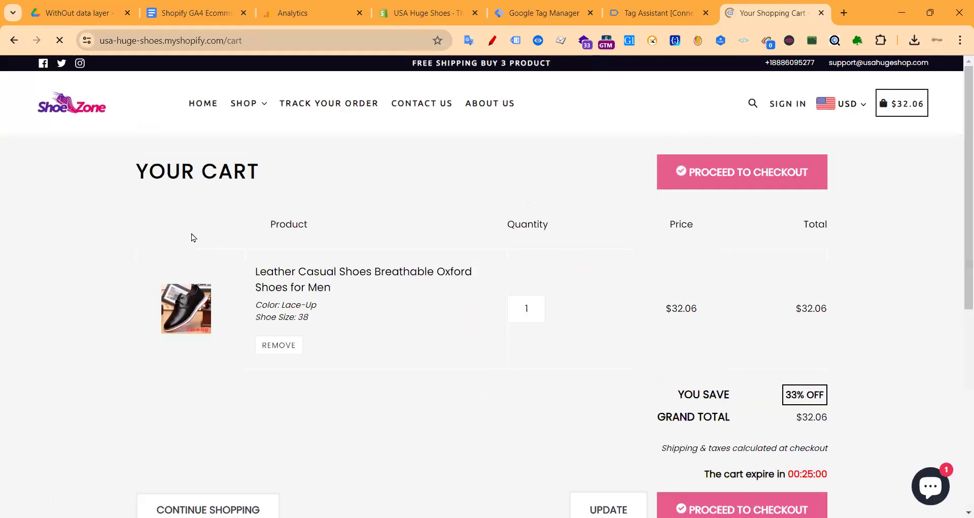
scroll(528, 264, "down", 3)
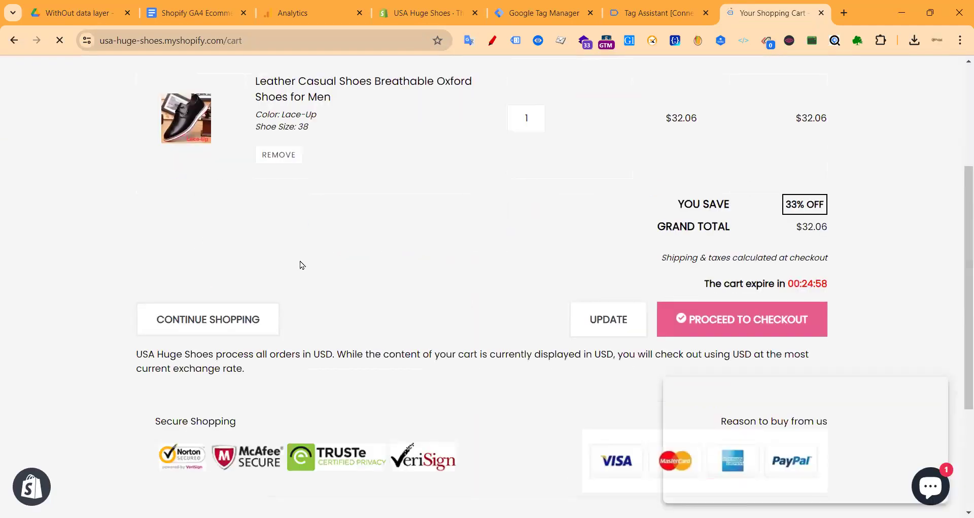
scroll(302, 265, "up", 2)
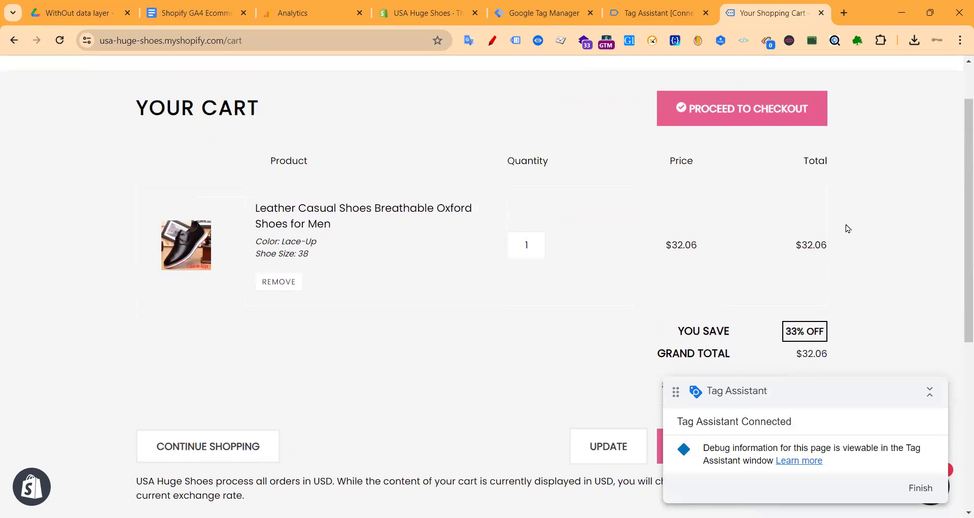
- Select the $32.06 cart total, then return to Tag Manager
left_click_drag(841, 243, 794, 246)
left_click(845, 251)
double_click(816, 244)
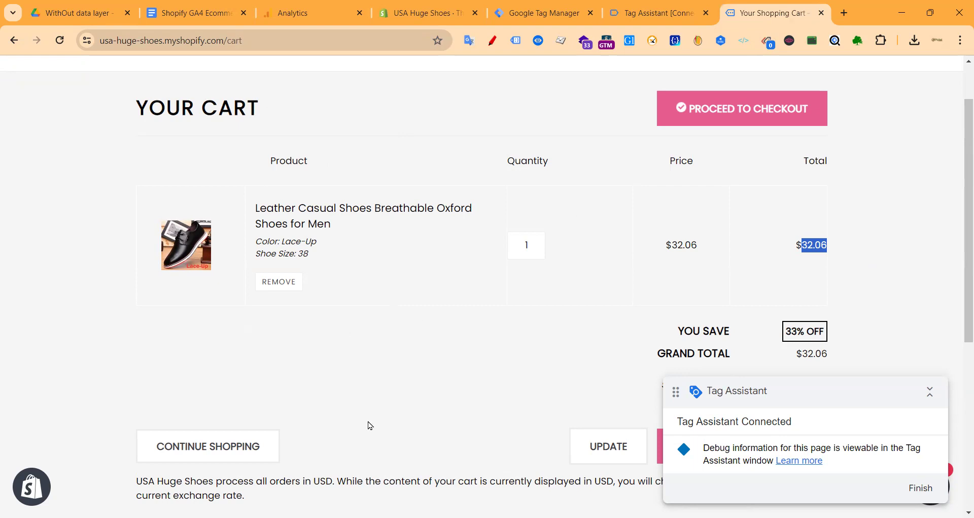
left_click(280, 372)
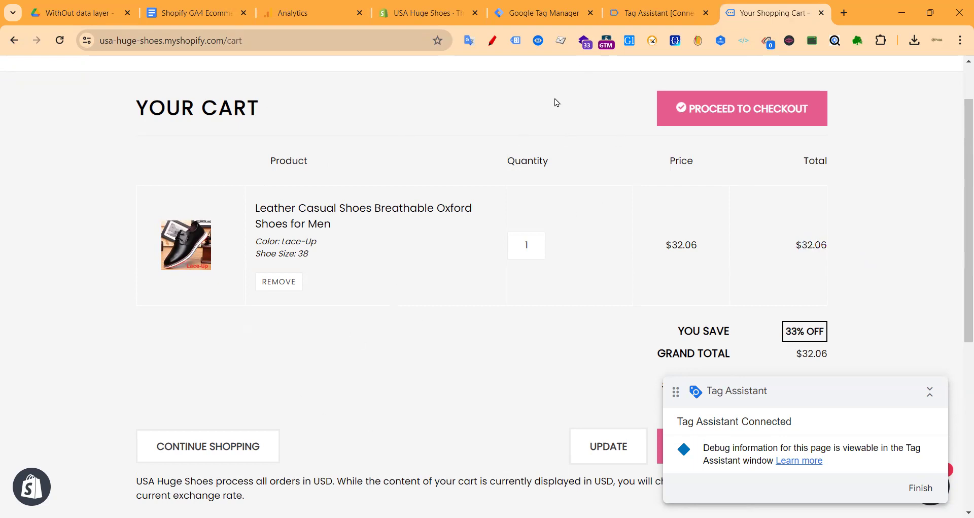
left_click(507, 13)
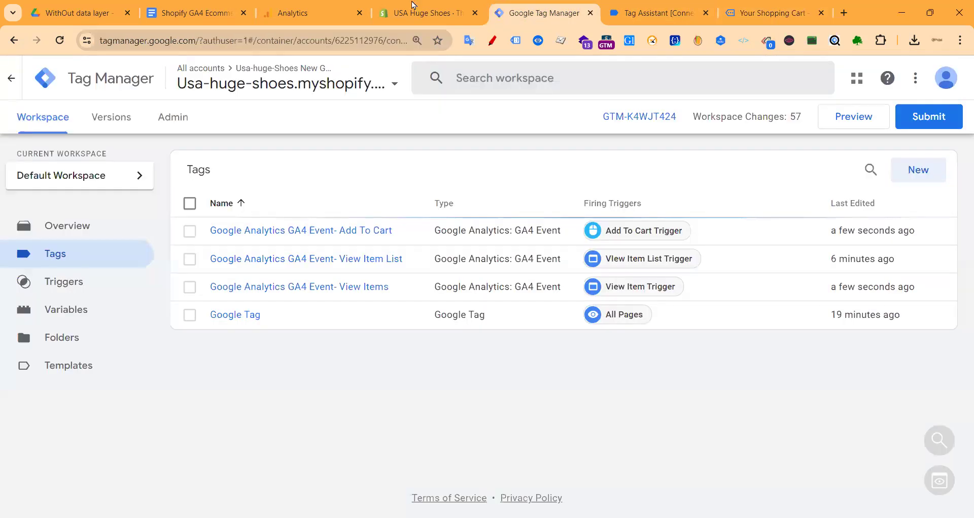
- Copy the captureText cart-total code from the guide's '5. Visit Cart Page' section
left_click(229, 7)
scroll(348, 300, "down", 10)
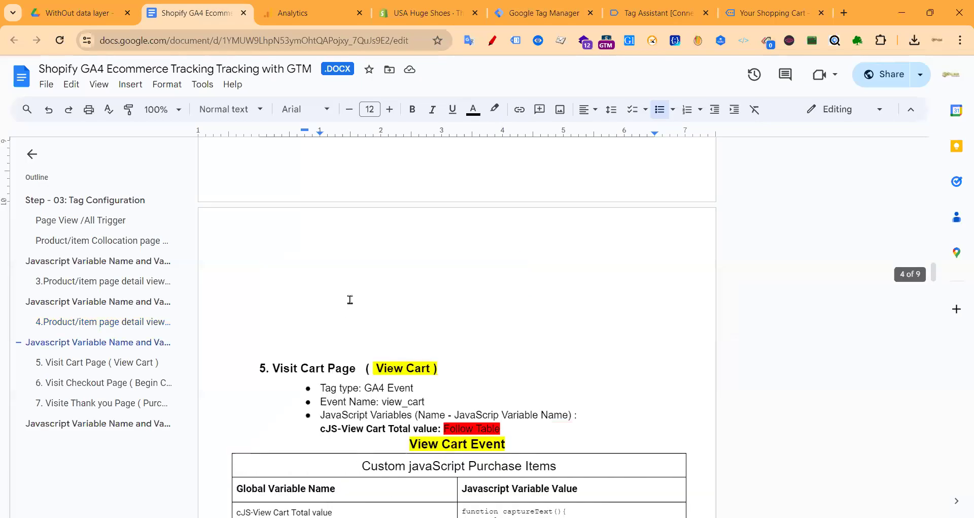
scroll(344, 320, "down", 5)
scroll(344, 320, "up", 3)
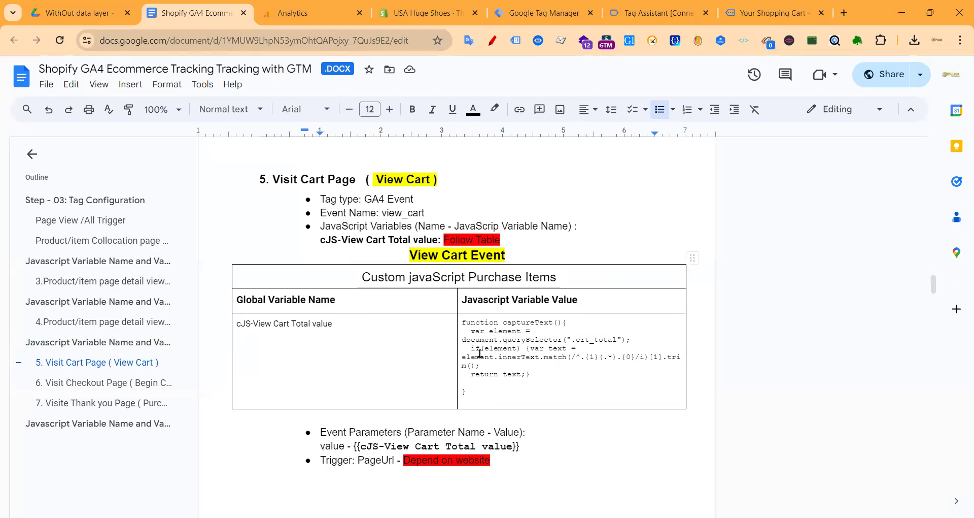
left_click_drag(460, 324, 477, 392)
key("ctrl+c")
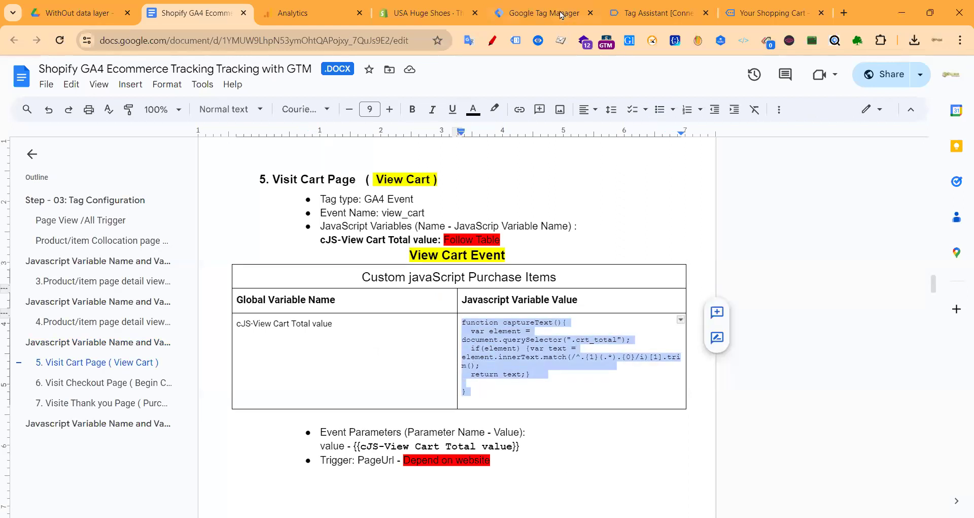
left_click(561, 15)
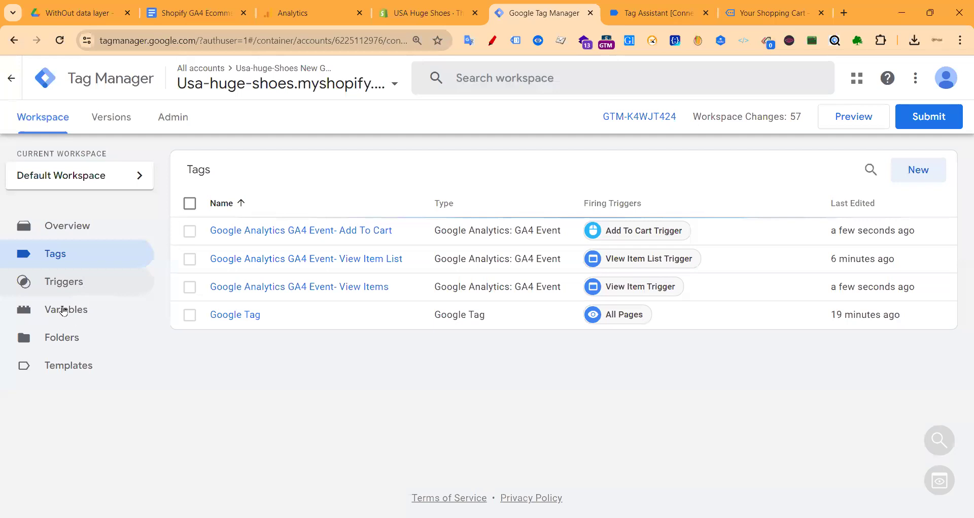
- Create a new Custom JavaScript user-defined variable containing the pasted captureText cart-total code
left_click(64, 310)
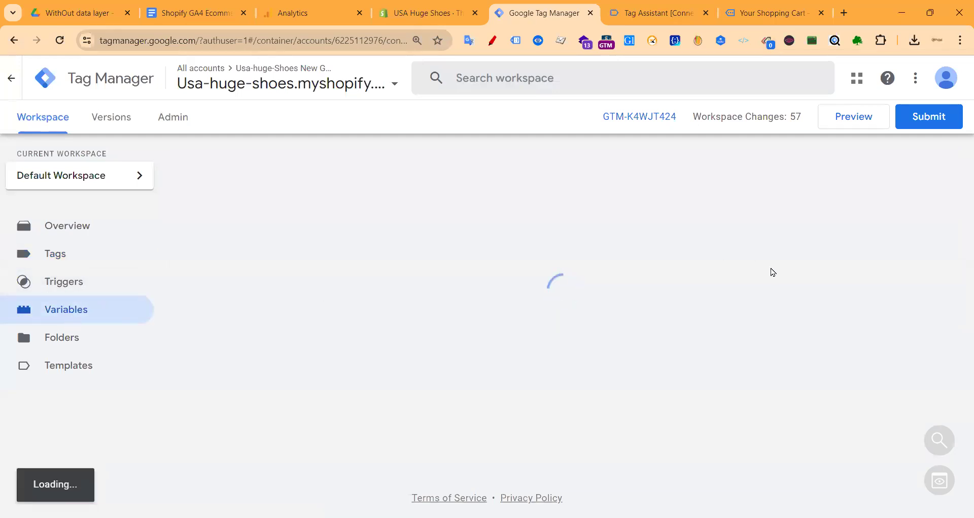
scroll(349, 302, "down", 10)
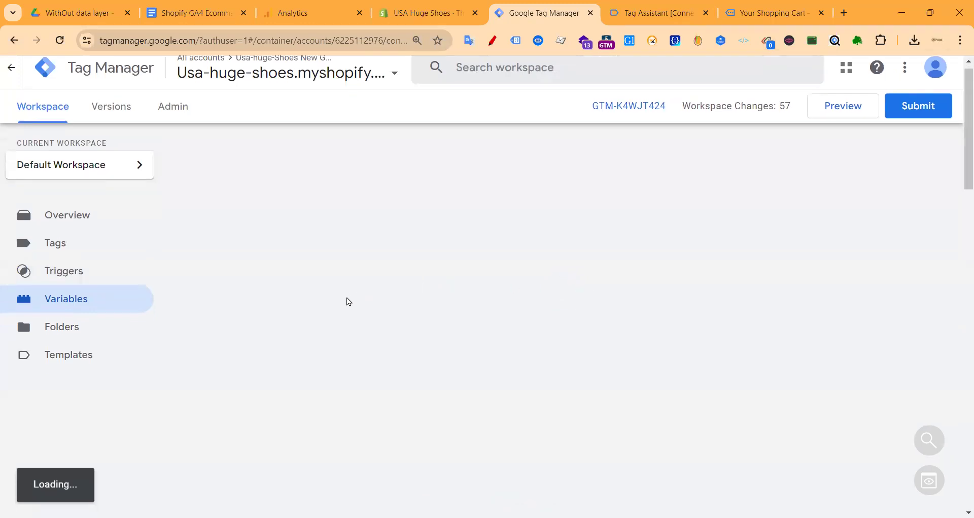
scroll(558, 313, "down", 5)
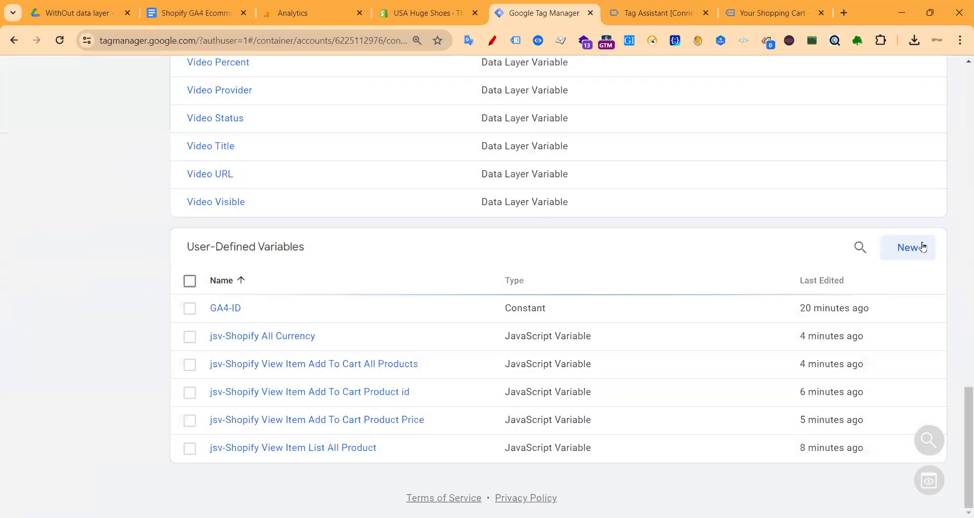
left_click(910, 248)
left_click(646, 224)
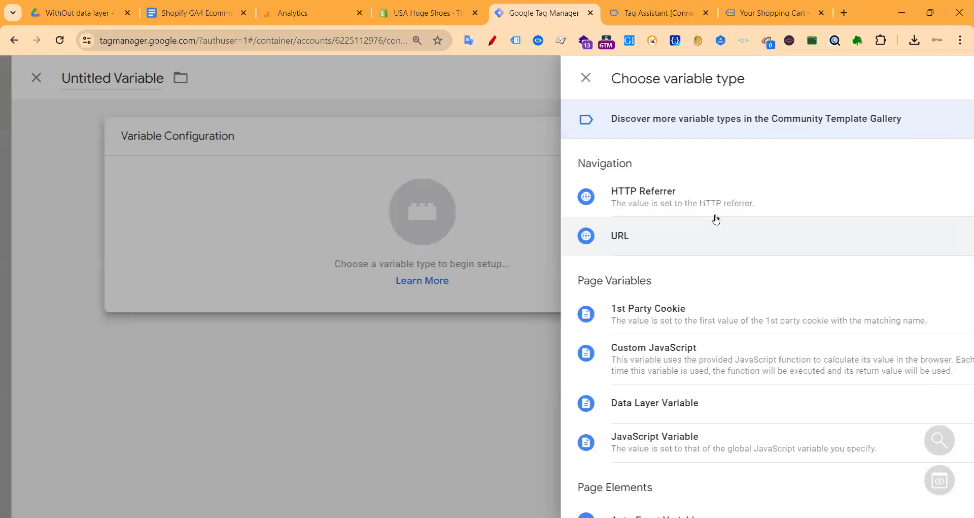
scroll(624, 274, "down", 1)
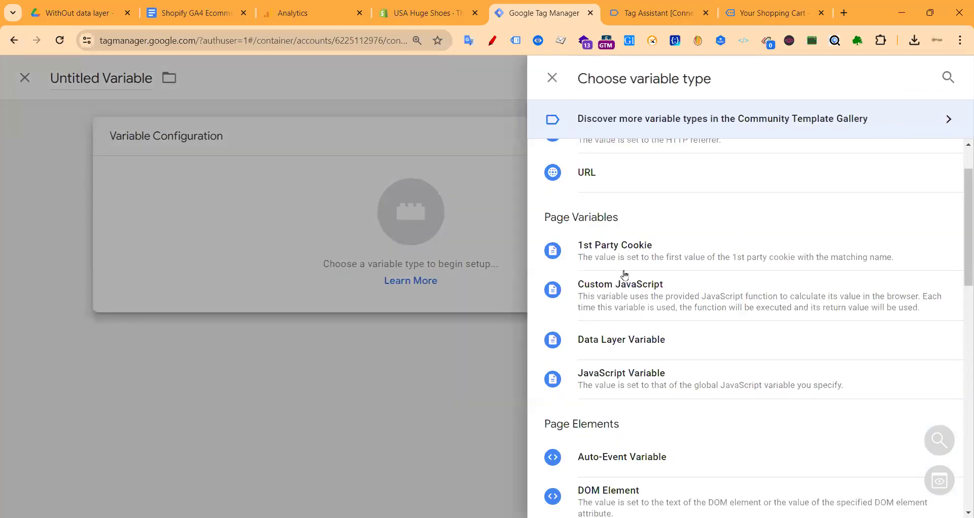
left_click(680, 290)
key("ctrl+v")
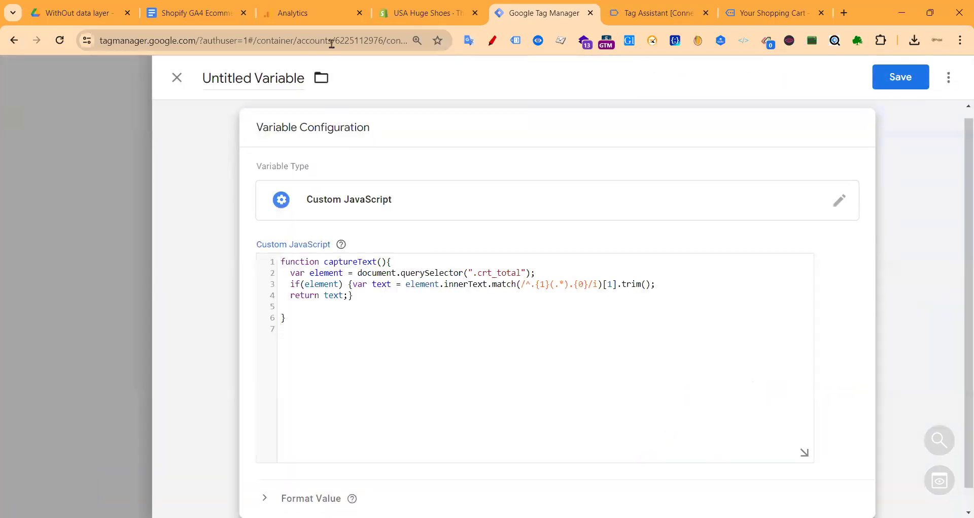
- Title the variable 'cJS-View Cart Total value', copied from the guide, and save it
left_click(208, 12)
left_click_drag(333, 324, 236, 325)
key("ctrl+c")
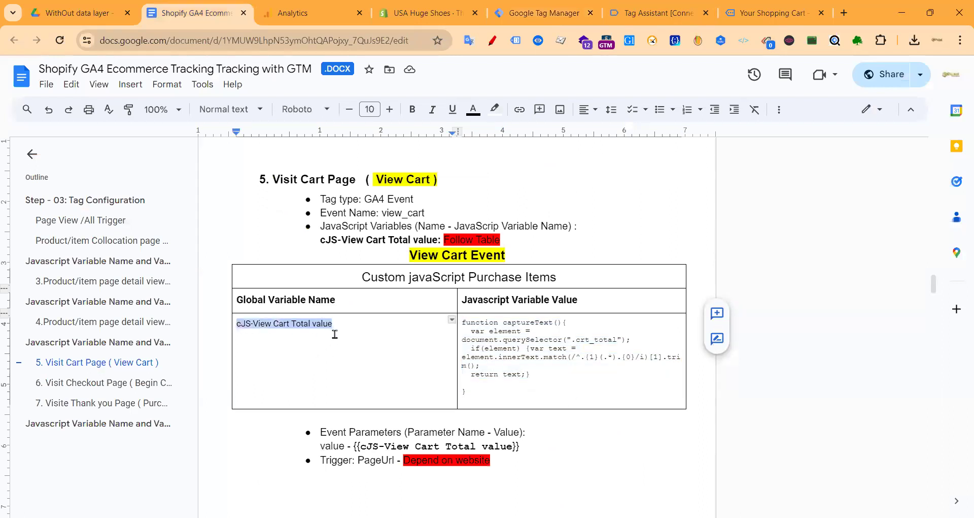
left_click(766, 14)
left_click_drag(849, 243, 788, 251)
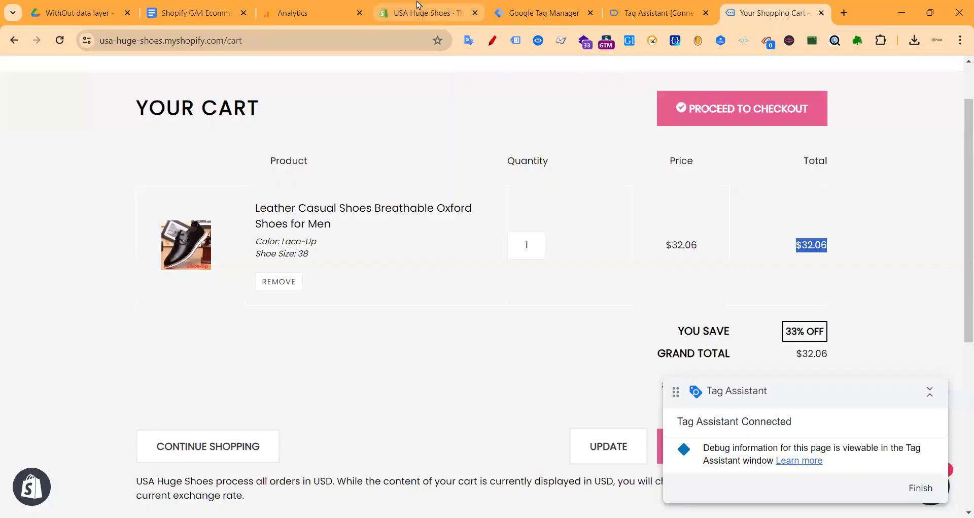
left_click(538, 13)
left_click(259, 78)
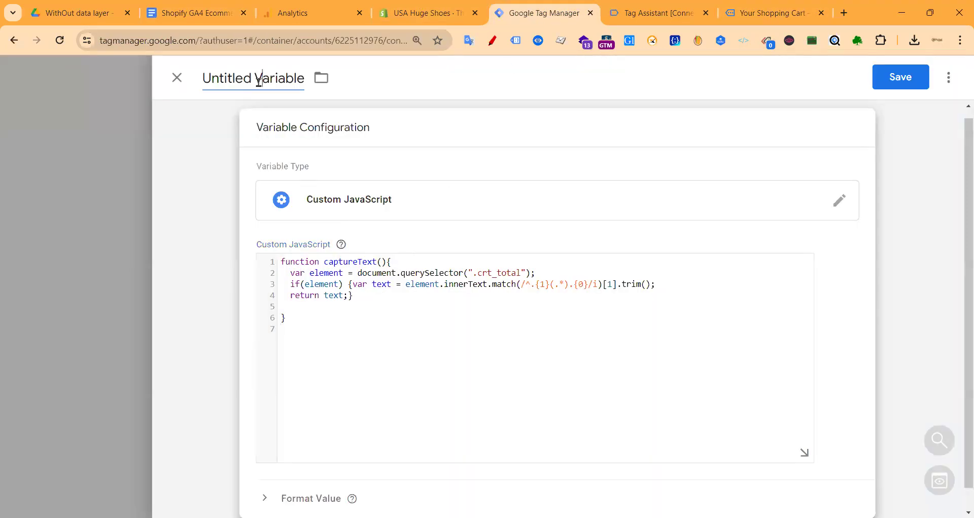
key("ctrl+a")
key("ctrl+v")
key("ctrl+s")
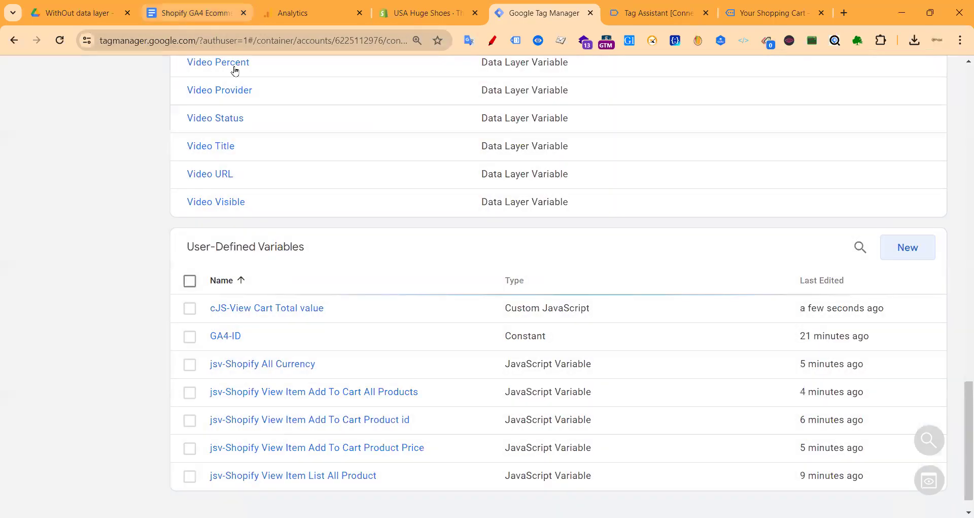
scroll(155, 217, "up", 20)
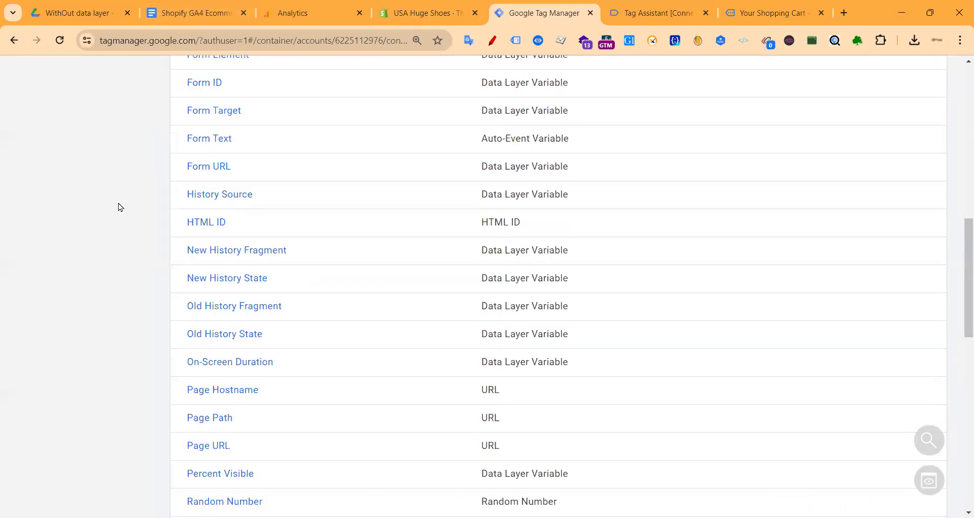
scroll(81, 217, "up", 1)
left_click(55, 263)
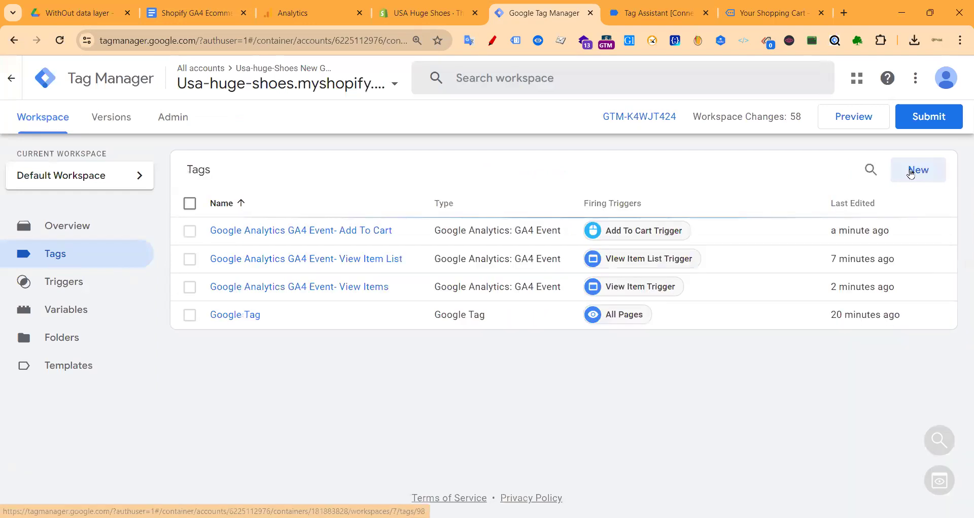
- Start a new GA4 Event tag with Measurement ID {{GA4-ID}}
left_click(908, 170)
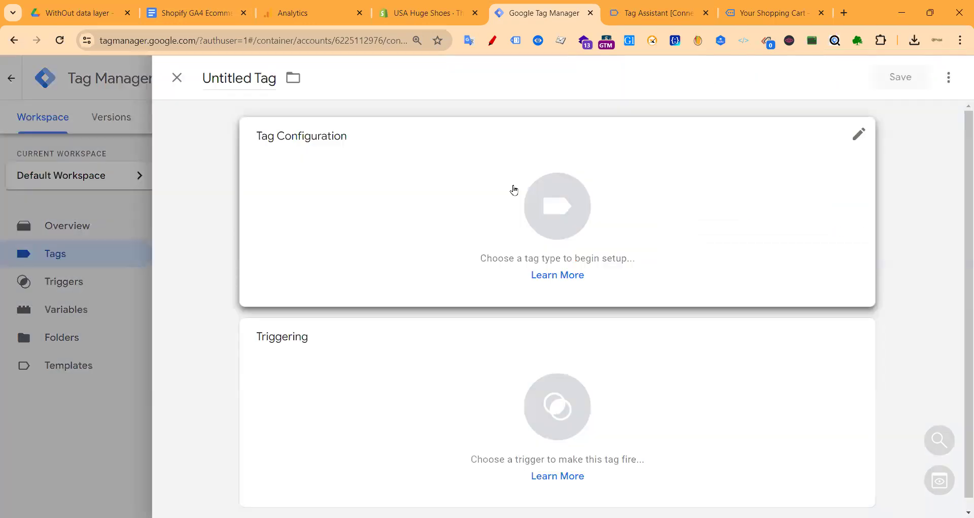
left_click(636, 204)
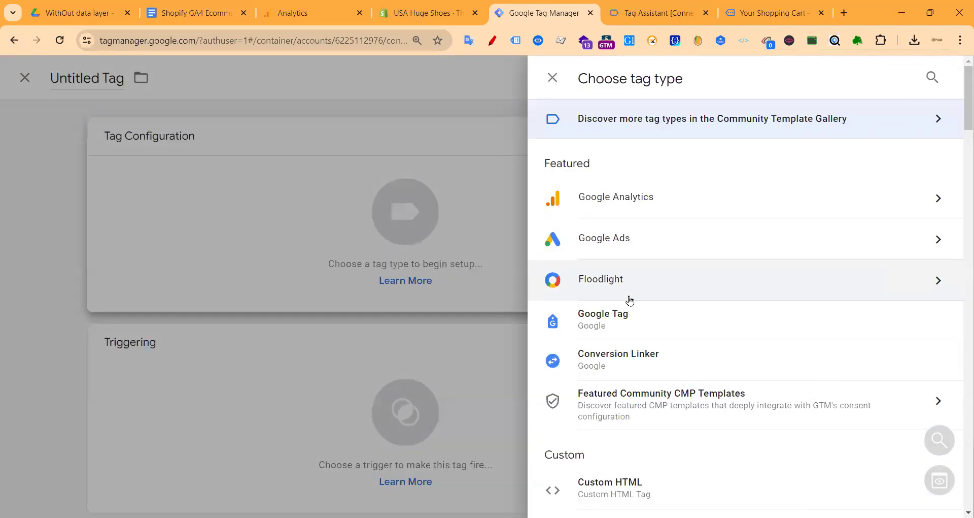
left_click(655, 196)
left_click(664, 214)
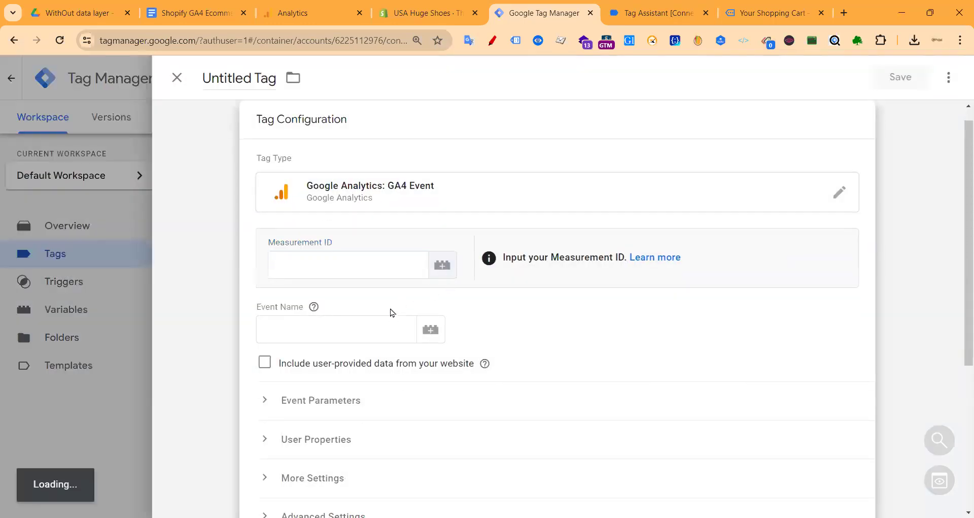
scroll(391, 312, "down", 5)
scroll(466, 257, "up", 5)
left_click(329, 278)
type("{{GA4")
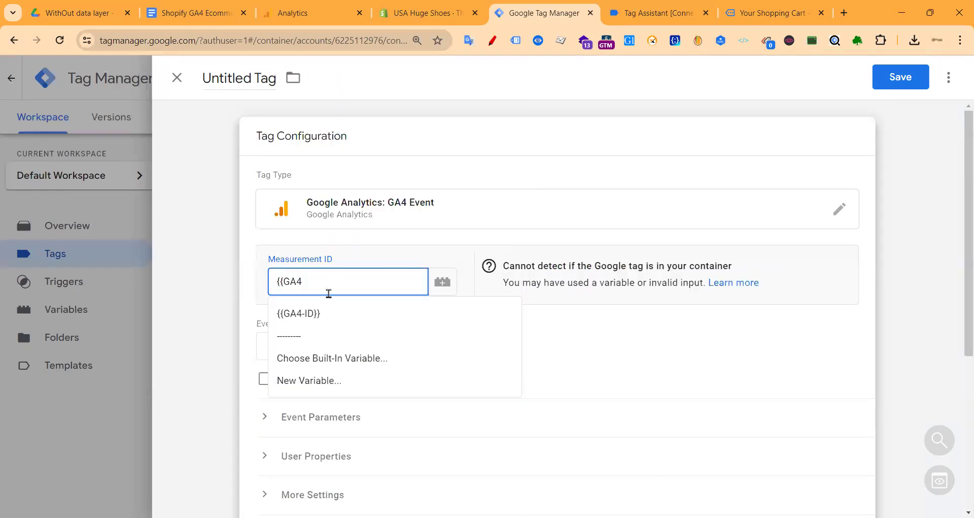
left_click(315, 313)
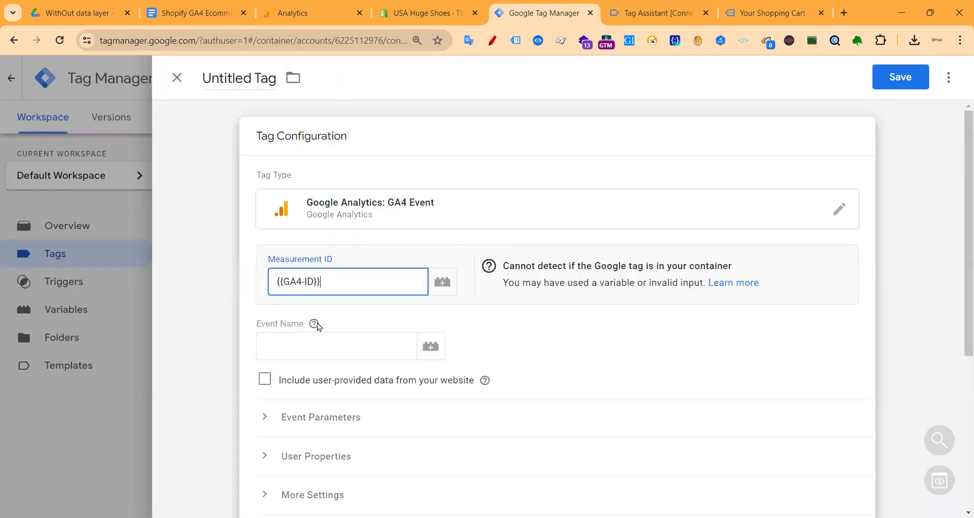
left_click(291, 336)
- Set event name view_cart and add parameter value = {{cJS-View Cart Total value}}
left_click(193, 14)
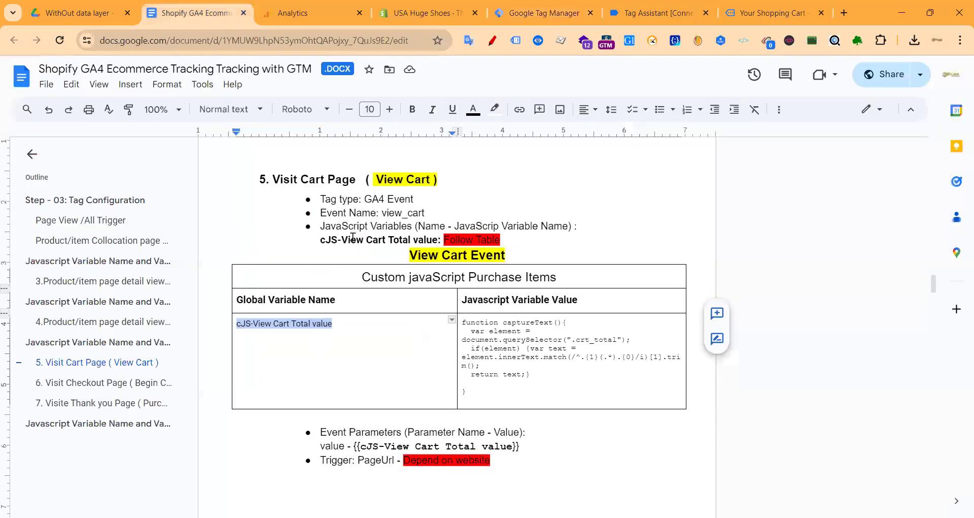
double_click(394, 212)
key("ctrl+c")
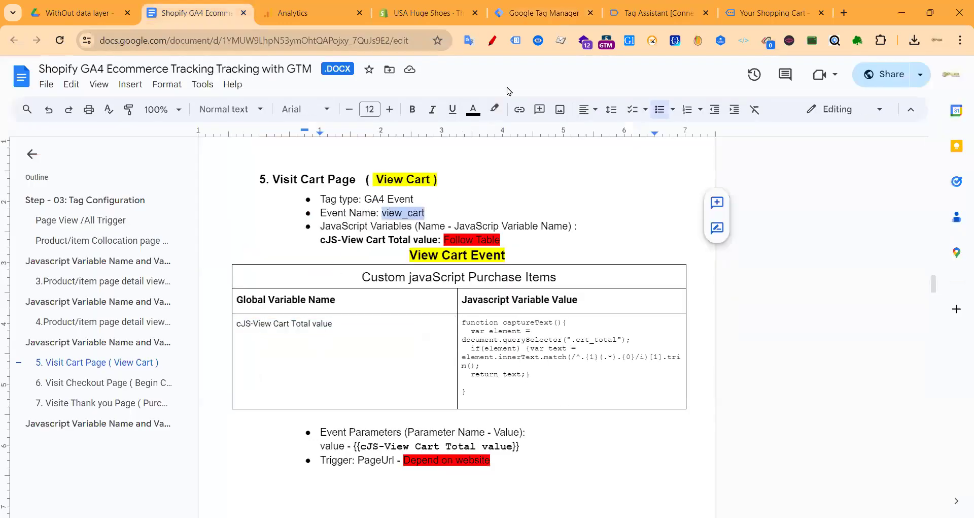
left_click(540, 13)
key("ctrl+v")
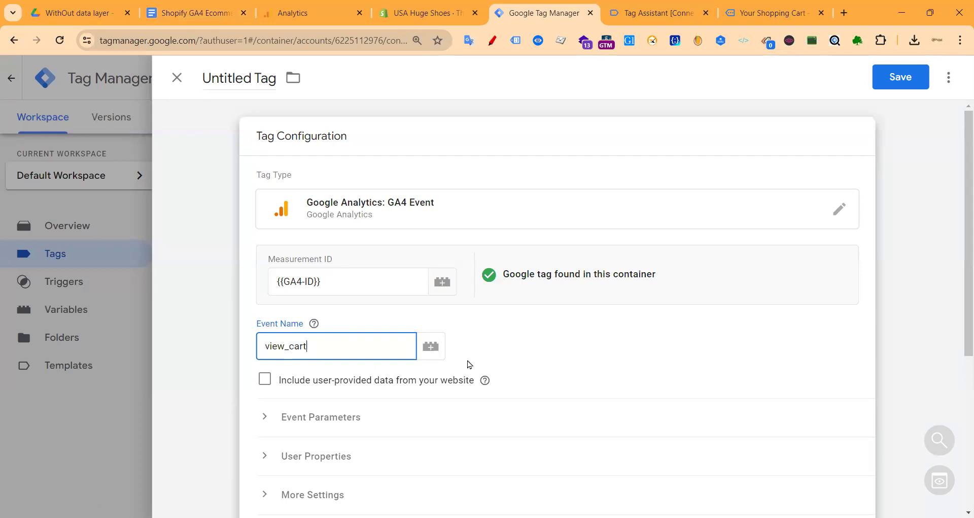
scroll(489, 384, "down", 5)
left_click(330, 169)
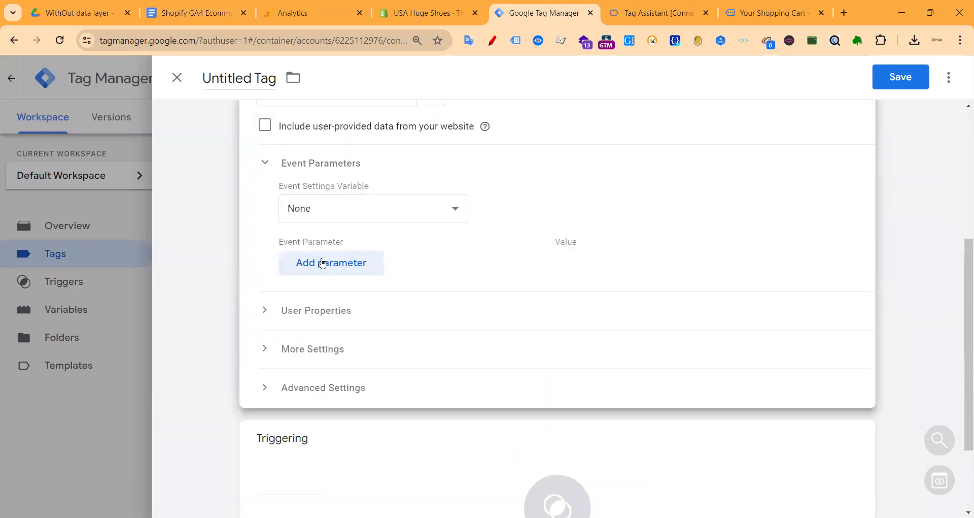
left_click(323, 264)
left_click(334, 277)
type("value")
left_click(595, 261)
left_click(805, 270)
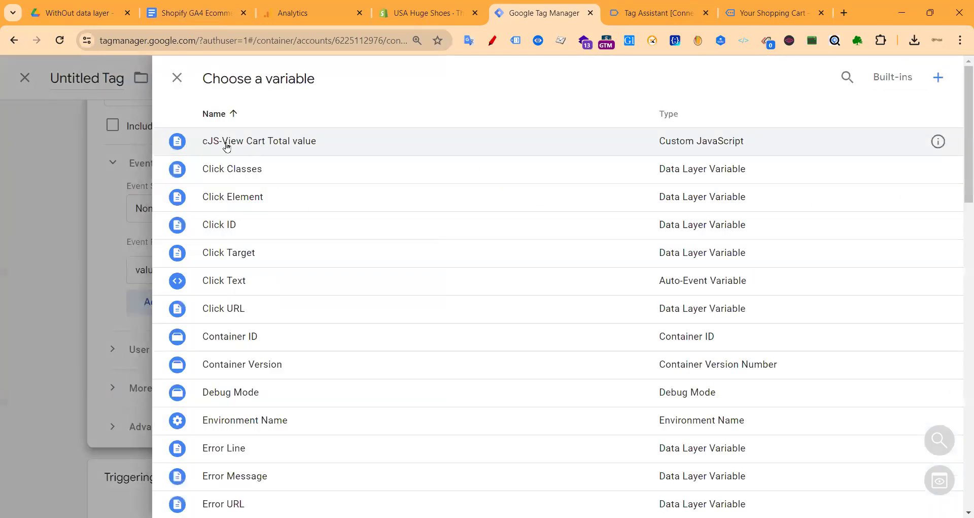
left_click(319, 144)
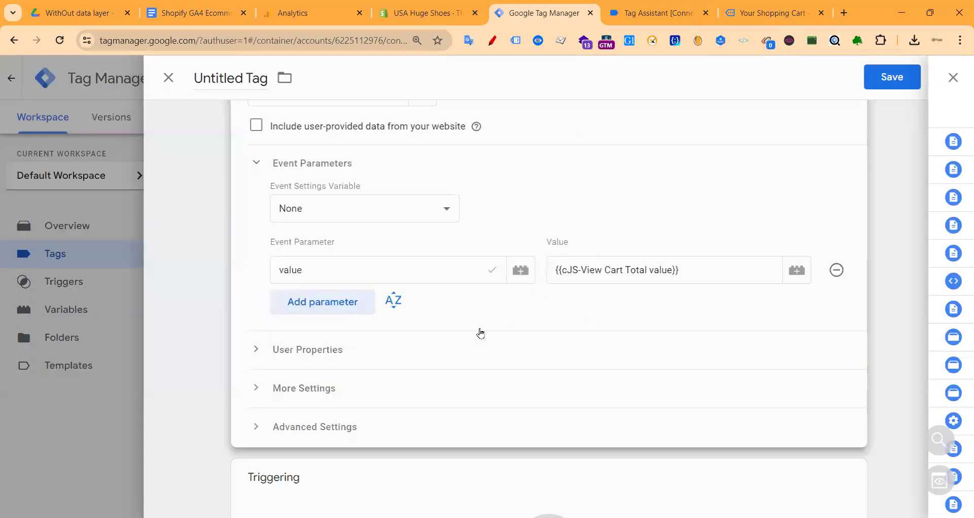
- Fire on View Cart Trigger and save the tag as 'Google Analytics GA4 Event- VIew Cart'
scroll(481, 332, "down", 3)
left_click(460, 338)
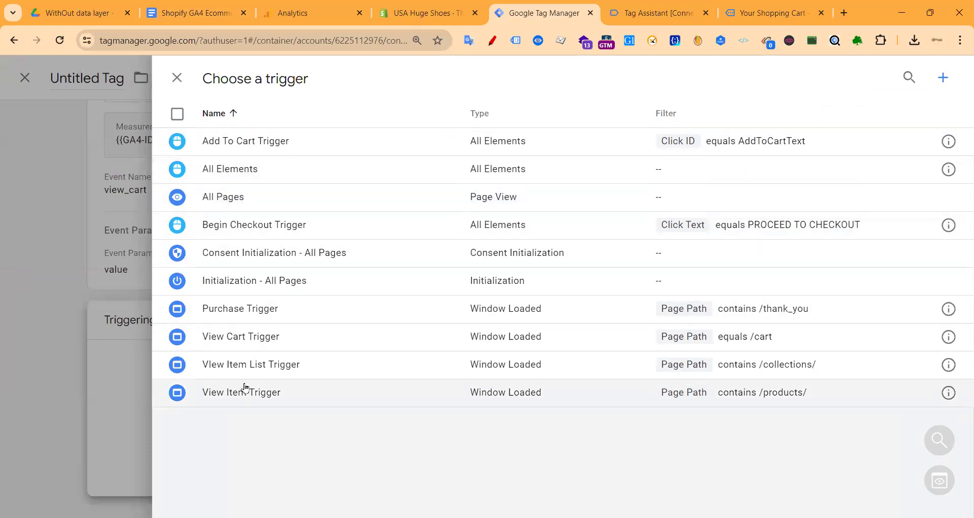
left_click(249, 335)
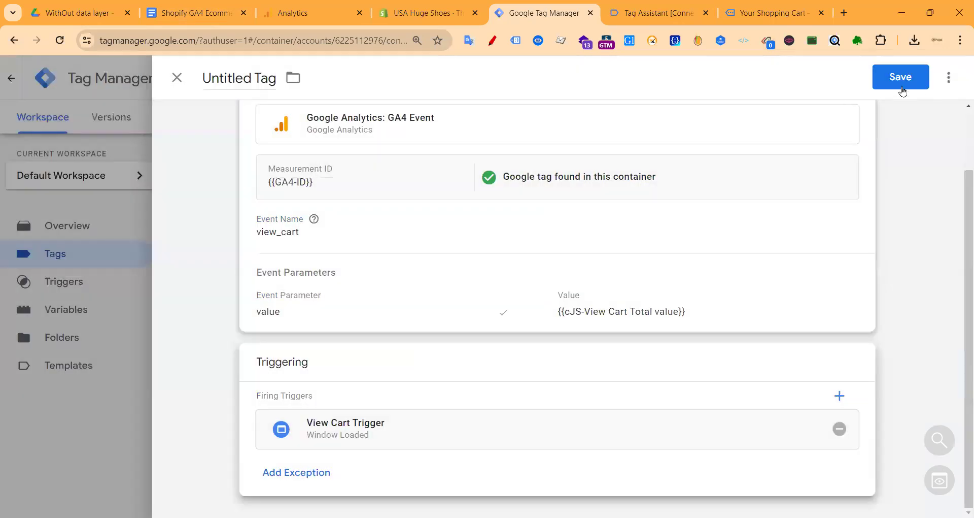
left_click(925, 82)
left_click(528, 240)
type("- VIew ")
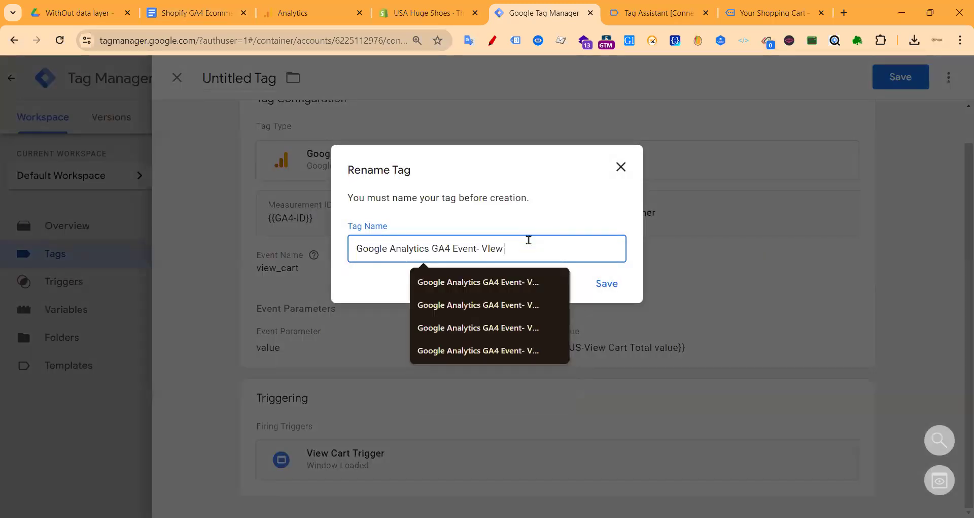
type("Cart")
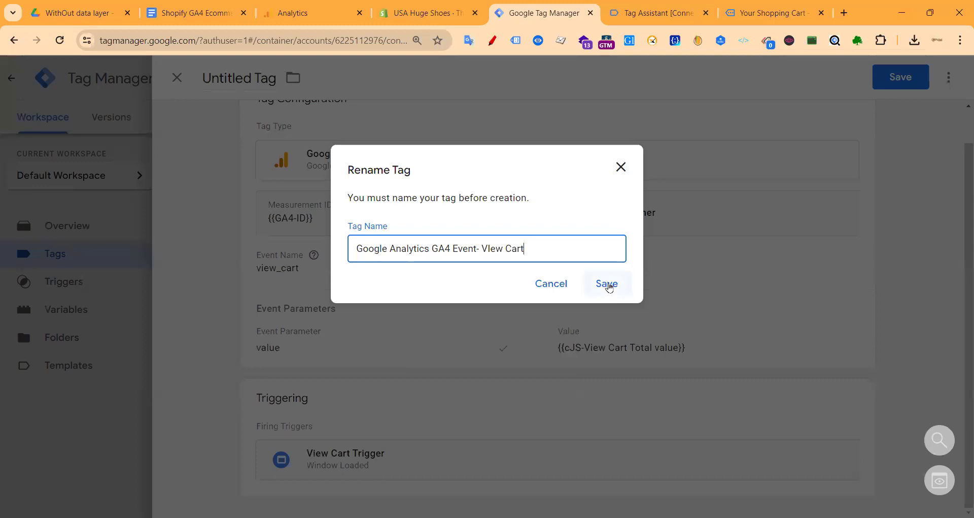
left_click(606, 283)
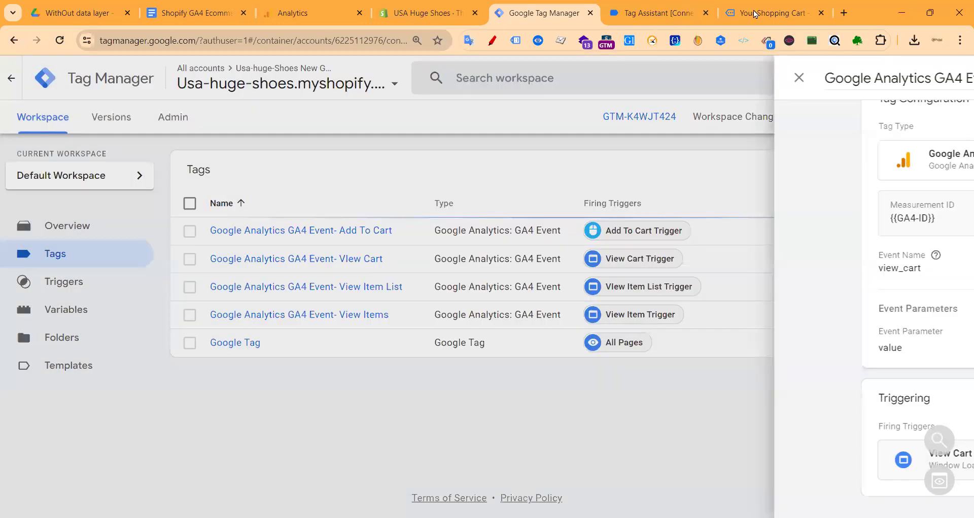
left_click(755, 14)
scroll(481, 335, "down", 3)
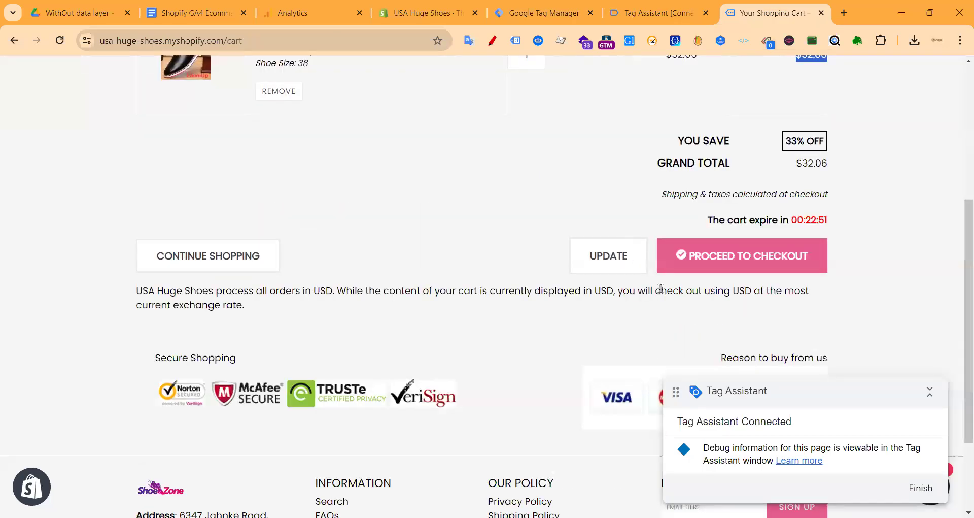
scroll(660, 288, "up", 2)
left_click_drag(863, 191, 803, 178)
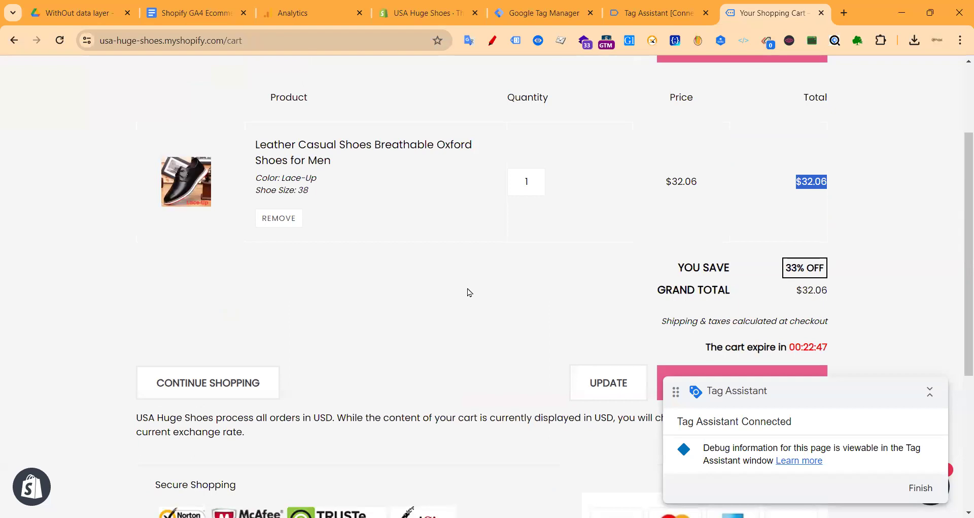
scroll(462, 293, "up", 1)
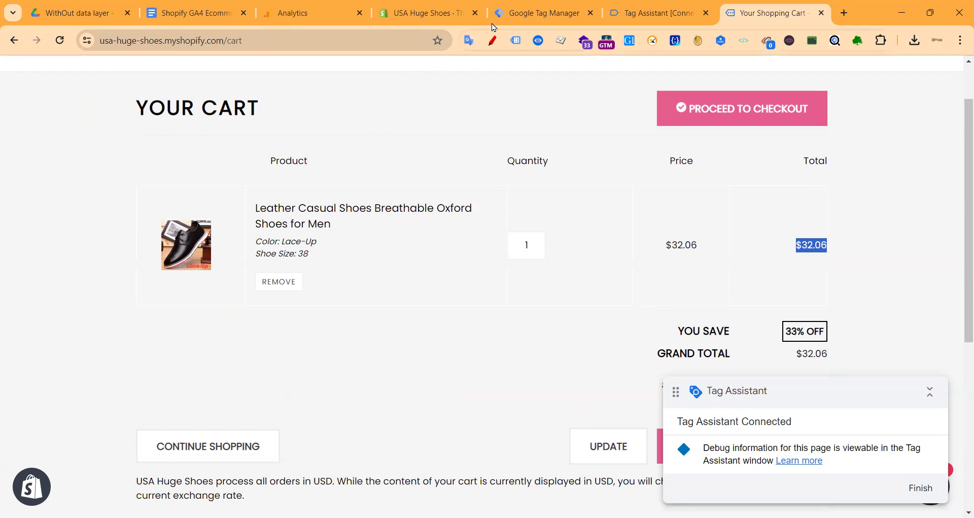
left_click(516, 13)
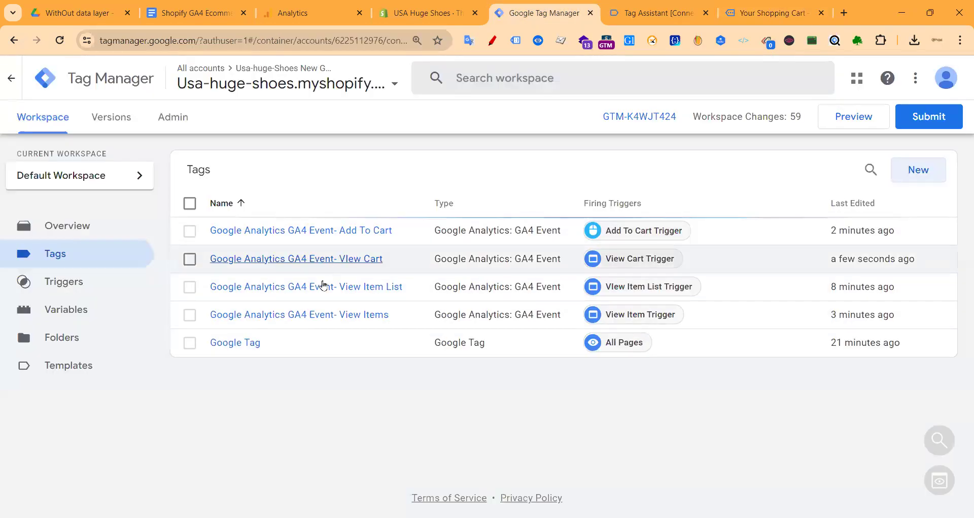
- Duplicate the View Cart tag and retitle the copy from View Cart to Begin Checkout
left_click(333, 263)
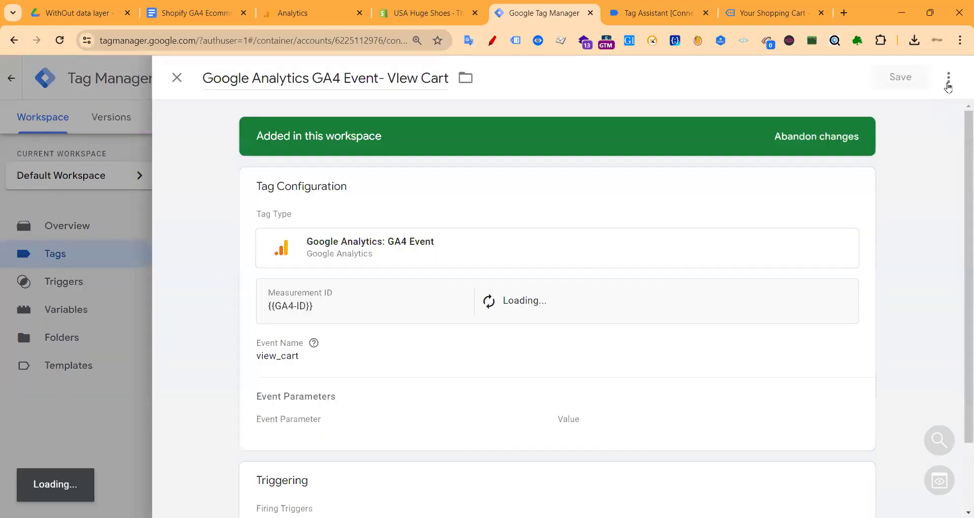
left_click(949, 77)
left_click(898, 106)
left_click_drag(255, 78, 200, 80)
key("BackSpace")
left_click_drag(387, 80, 450, 82)
type("Be")
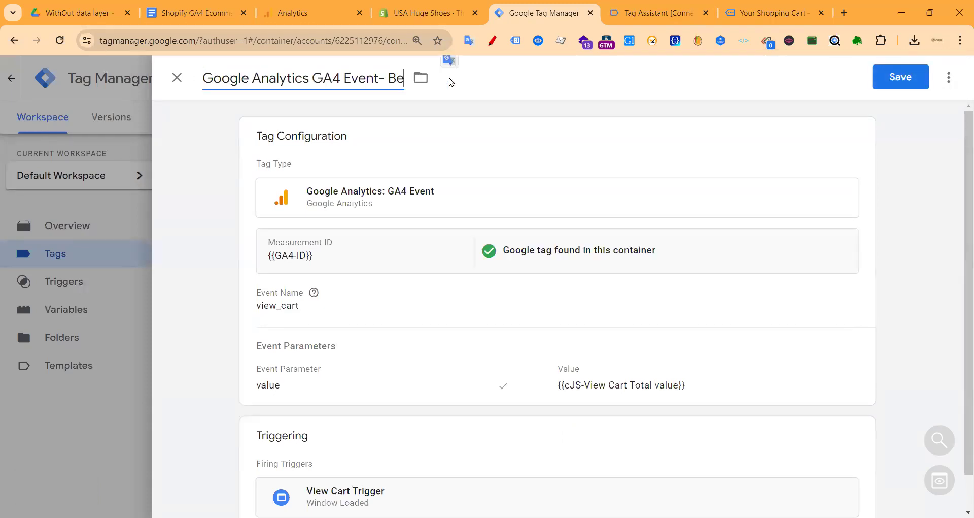
type("gin CHeckout")
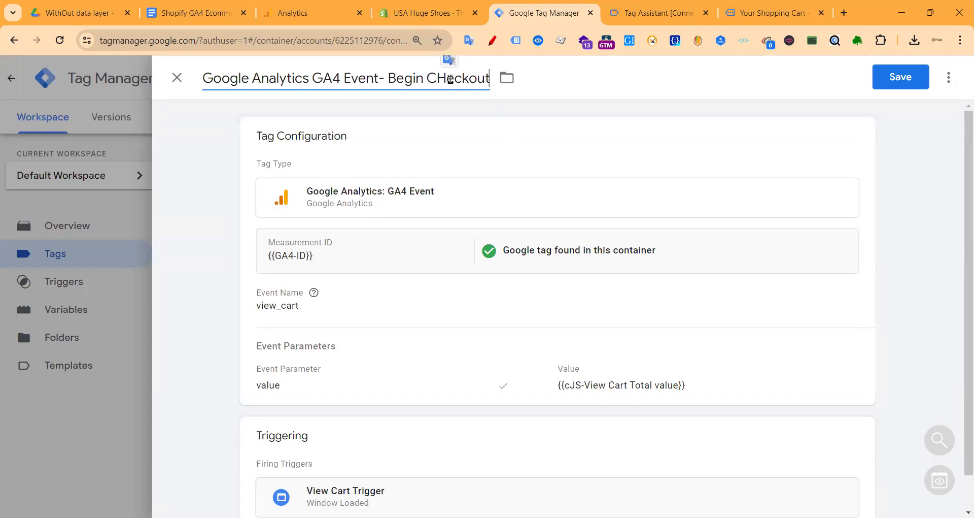
left_click(446, 75)
key("BackSpace")
type("h")
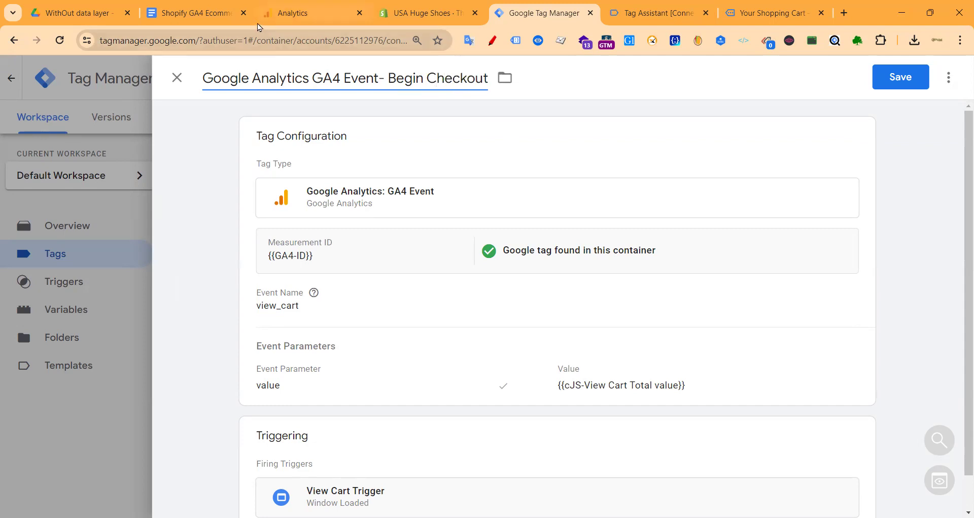
- Replace the tag's event name view_cart with begin_checkout, copied from the tracking plan
left_click(205, 15)
scroll(381, 394, "down", 7)
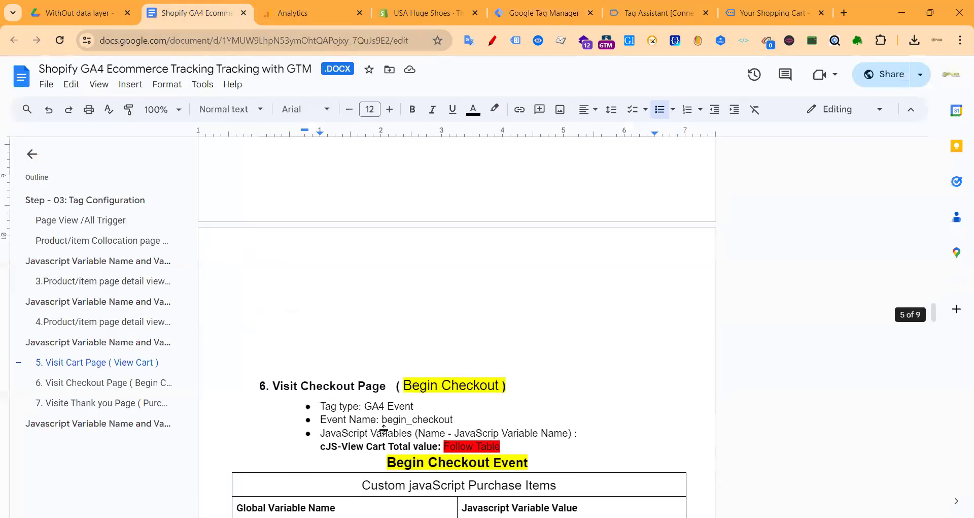
scroll(384, 429, "down", 1)
left_click_drag(381, 379, 436, 380)
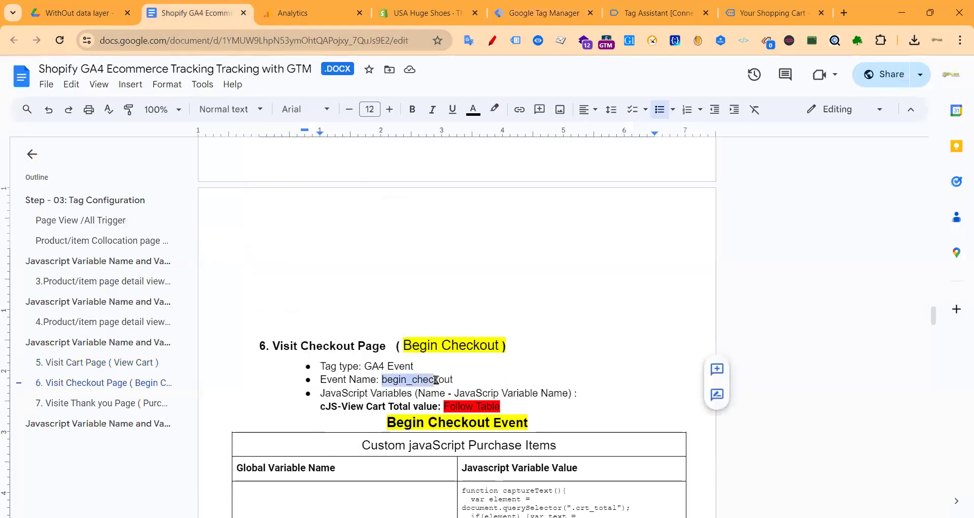
left_click(505, 23)
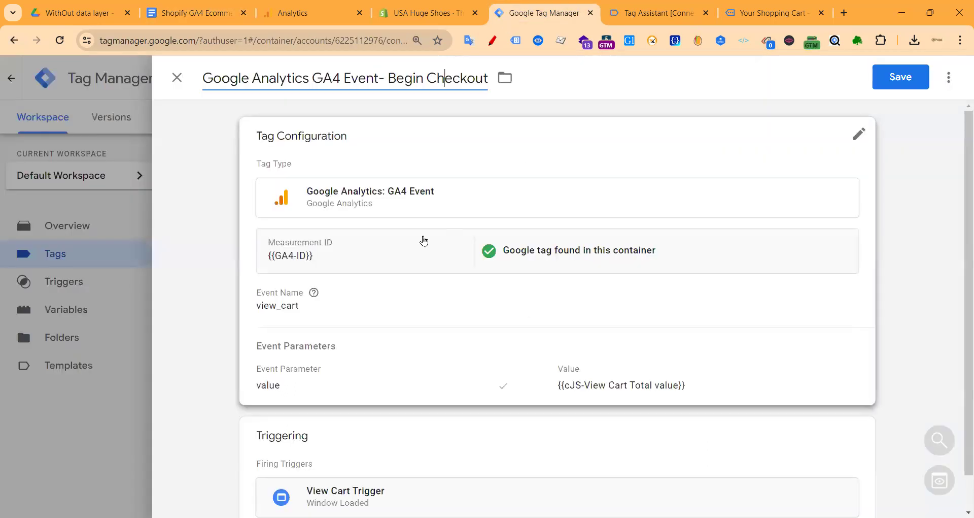
left_click(337, 345)
key("ctrl+a")
key("ctrl+v")
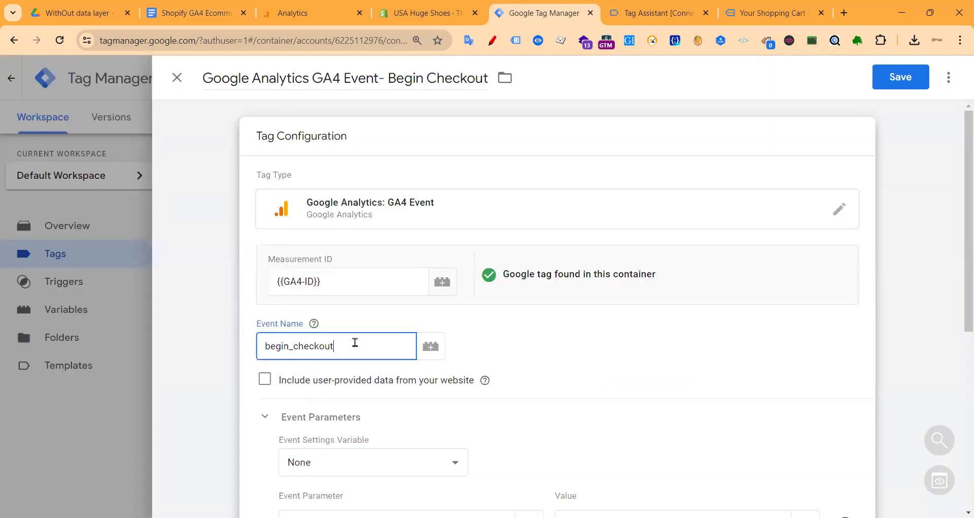
- Swap View Cart Trigger for Begin Checkout Trigger and save the Begin Checkout tag
scroll(358, 450, "down", 5)
scroll(416, 345, "down", 2)
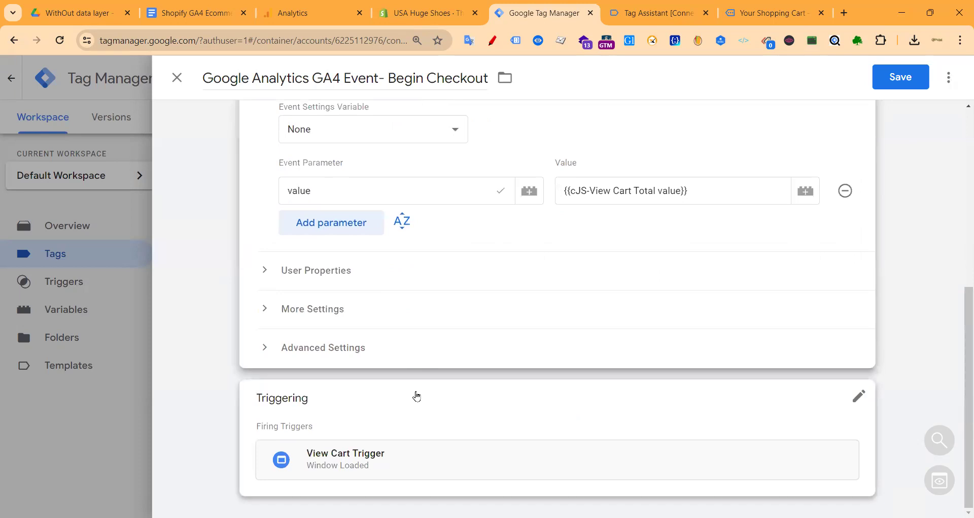
left_click(415, 396)
left_click(837, 429)
left_click(421, 363)
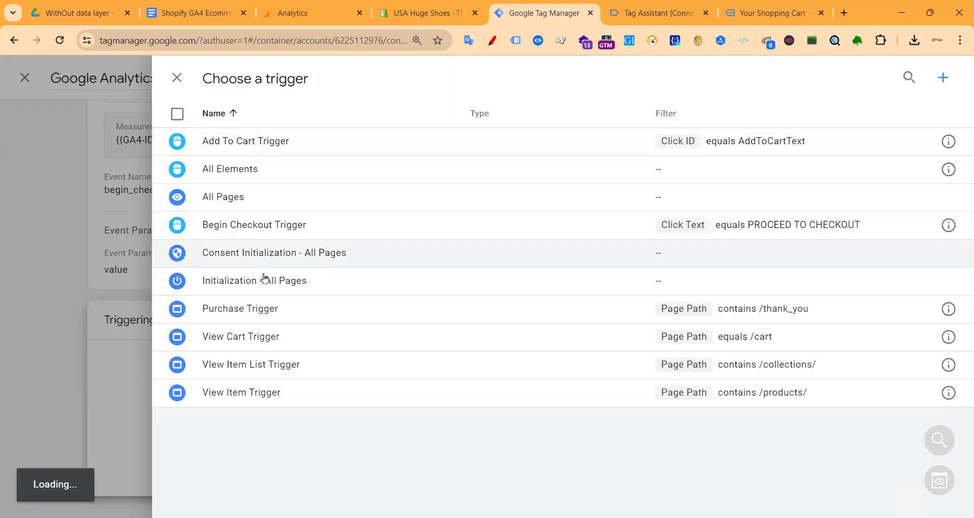
left_click(255, 223)
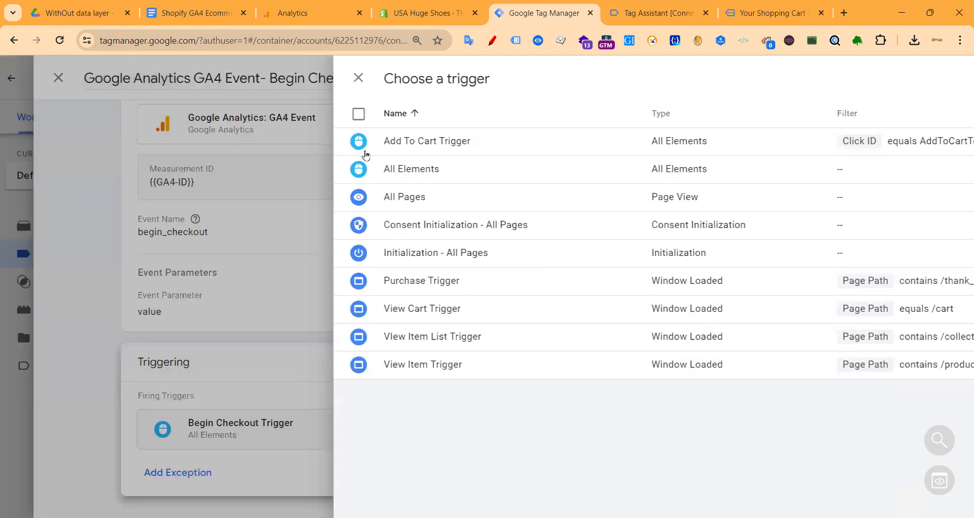
left_click(889, 79)
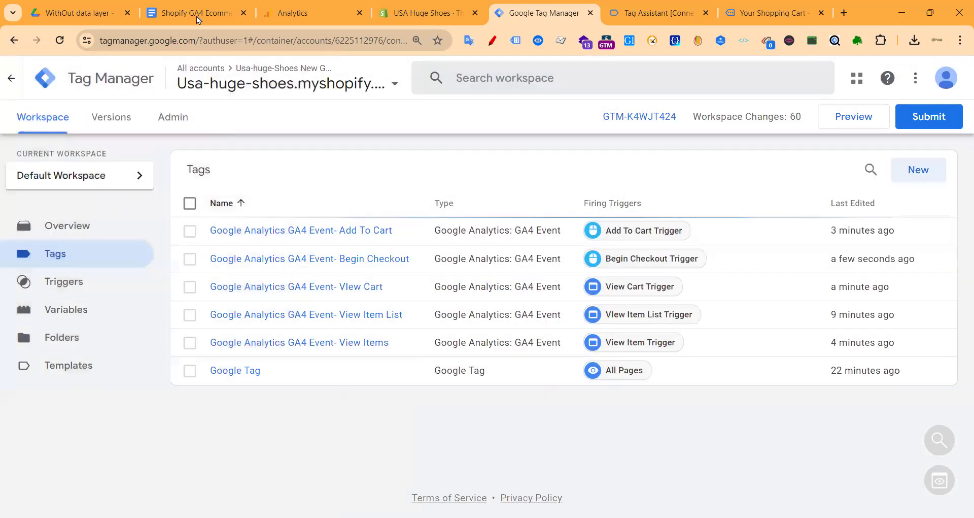
left_click(198, 15)
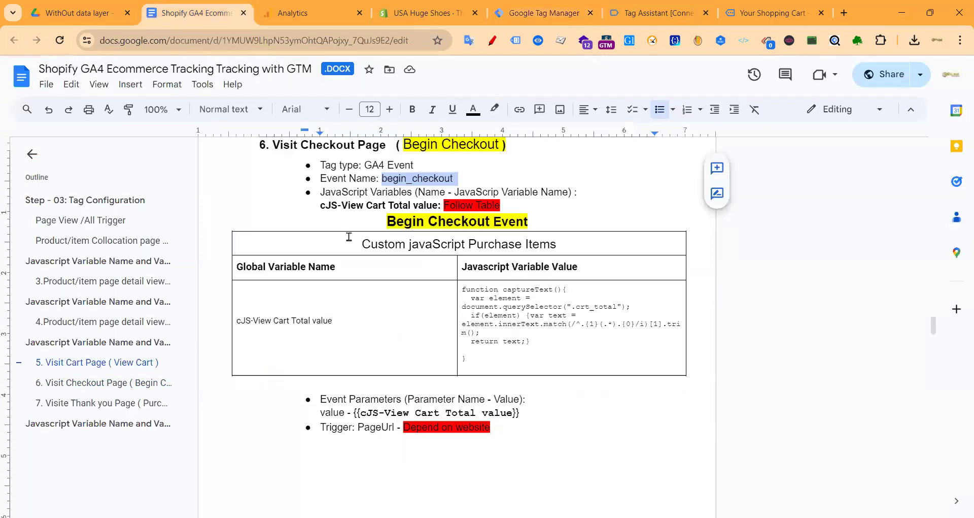
- Scroll through section 7's purchase-event variable tables and their Shopify values in the tracking guide
scroll(363, 237, "down", 15)
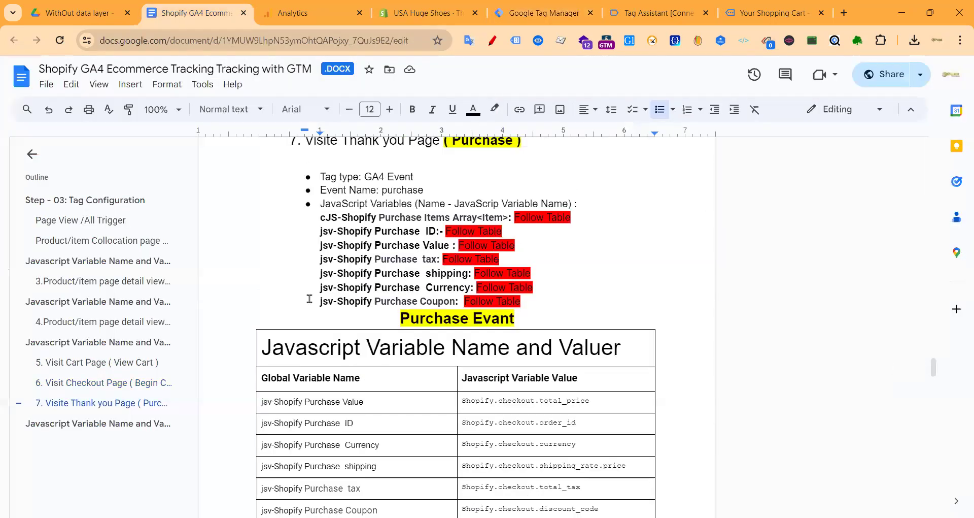
scroll(514, 322, "down", 14)
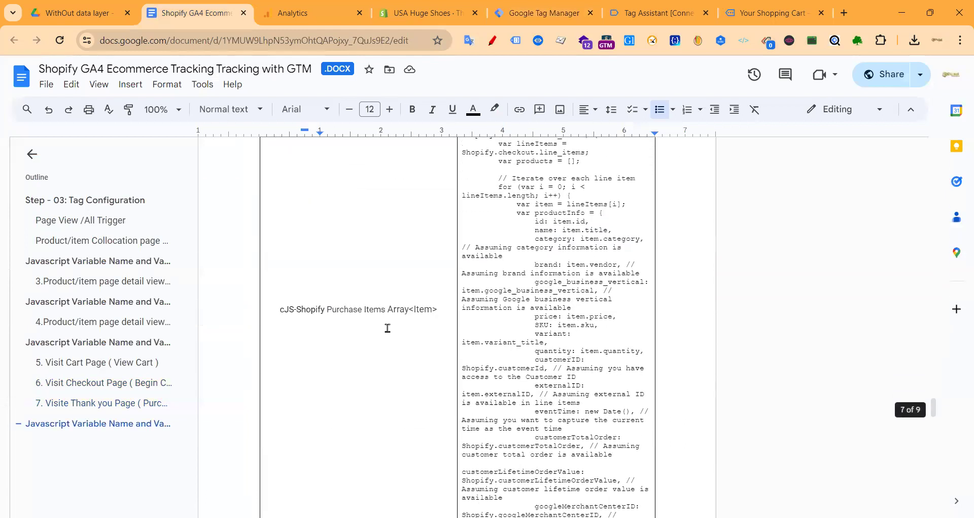
scroll(423, 330, "up", 13)
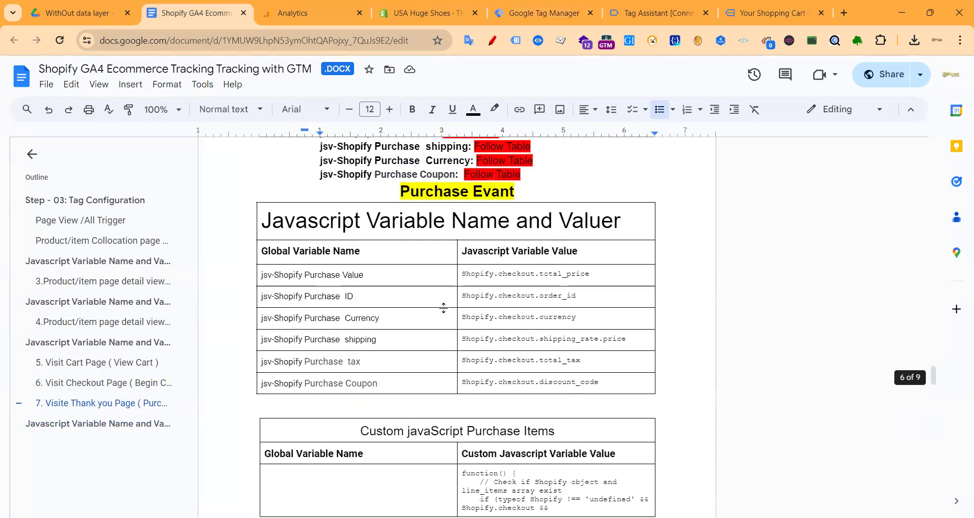
scroll(475, 251, "up", 3)
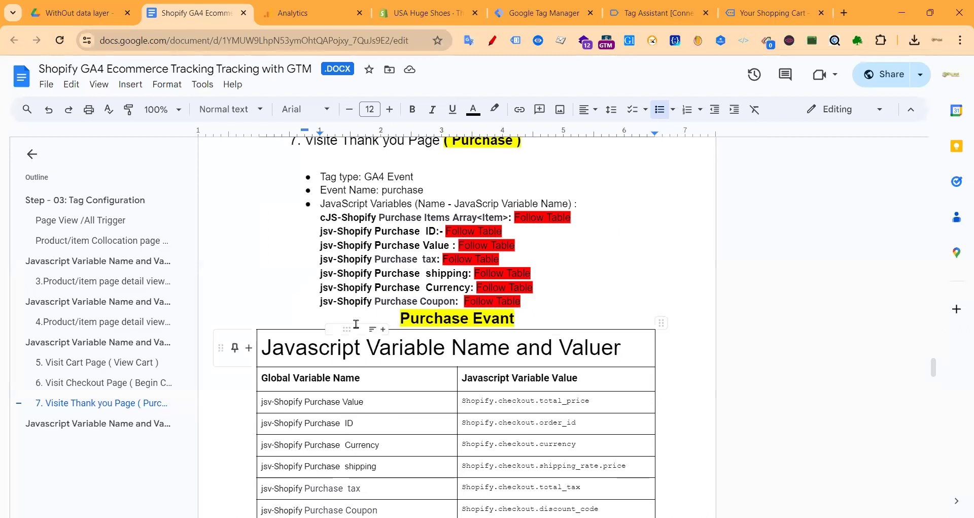
scroll(356, 323, "down", 2)
- Check the Shopify cart page, then copy Shopify.checkout.total_price from the guide's purchase table
left_click(773, 12)
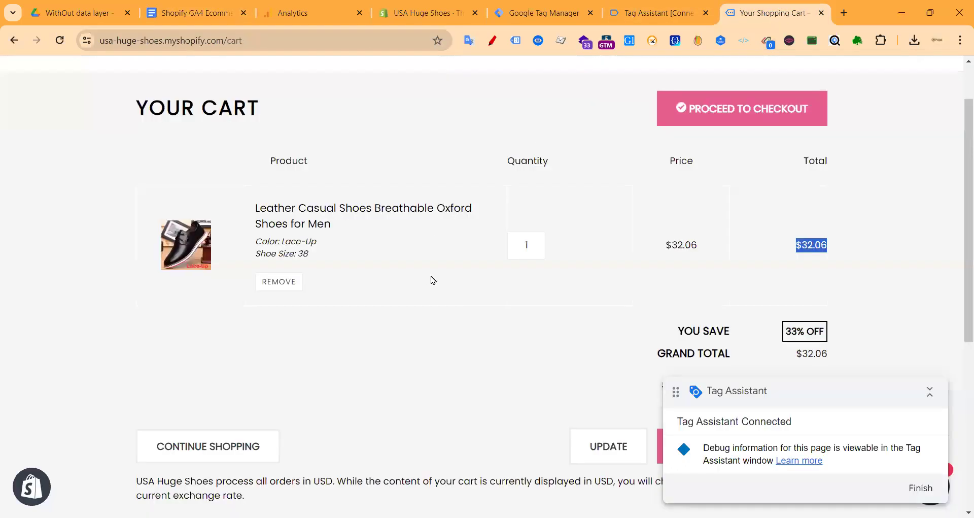
scroll(359, 305, "down", 6)
scroll(282, 107, "up", 6)
left_click(193, 12)
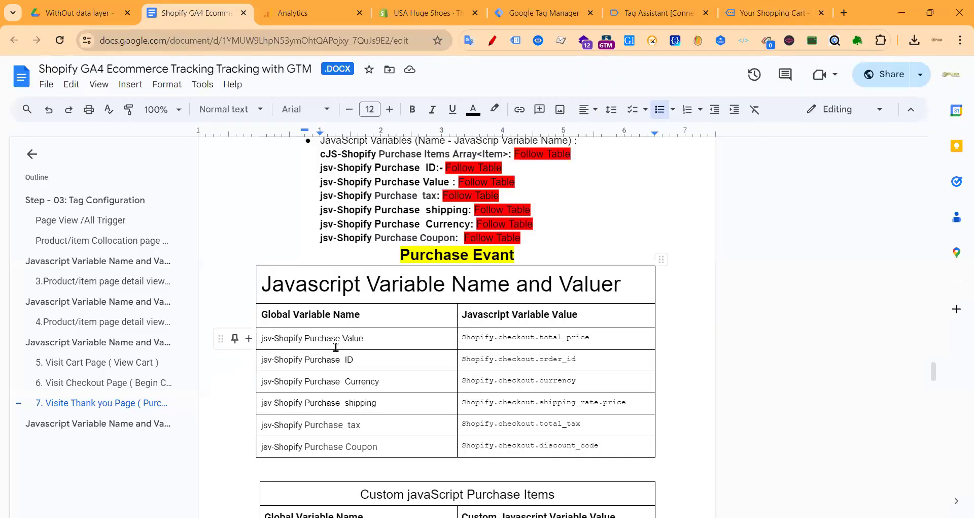
left_click(792, 13)
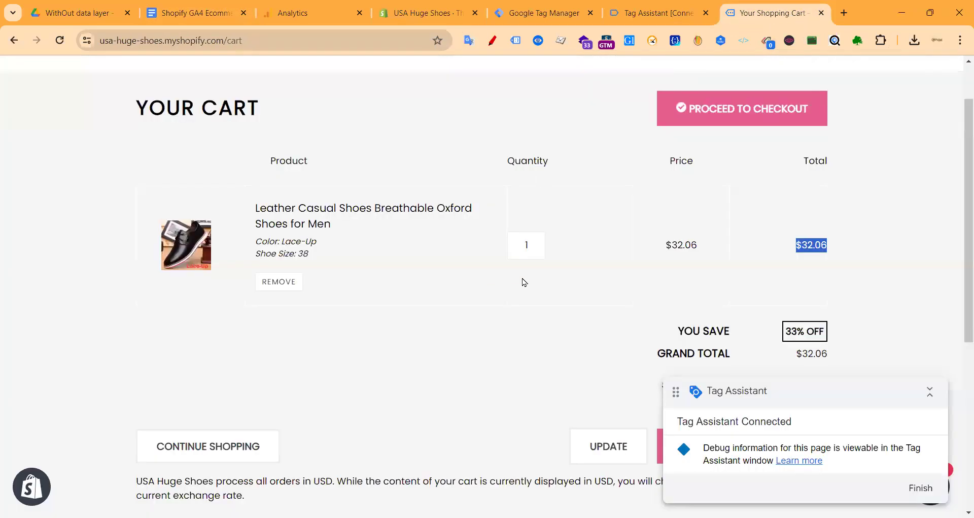
scroll(505, 313, "down", 4)
scroll(430, 218, "up", 4)
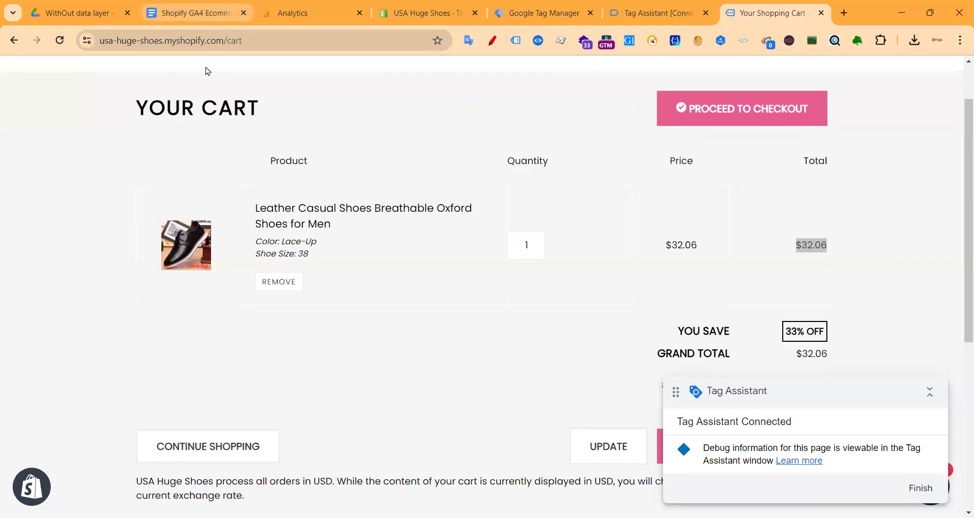
left_click(193, 13)
left_click_drag(597, 340, 463, 339)
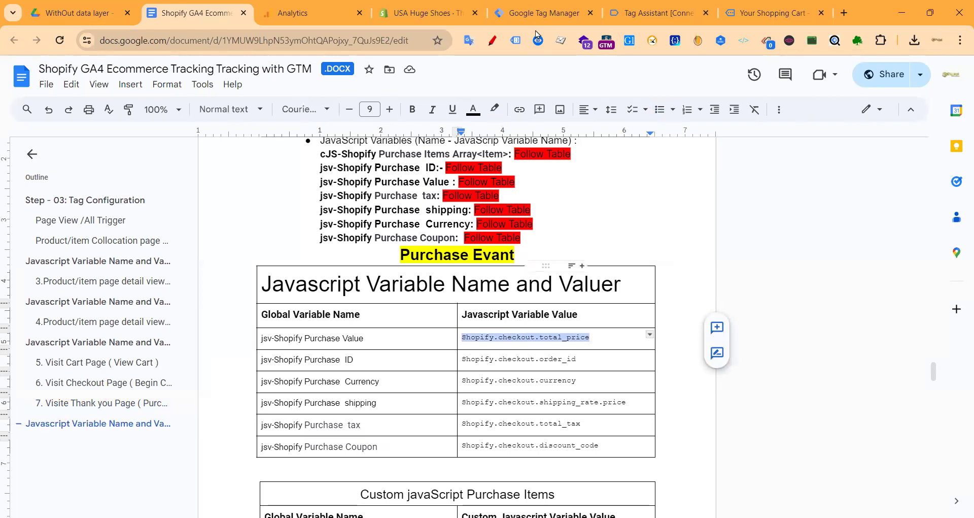
left_click(540, 13)
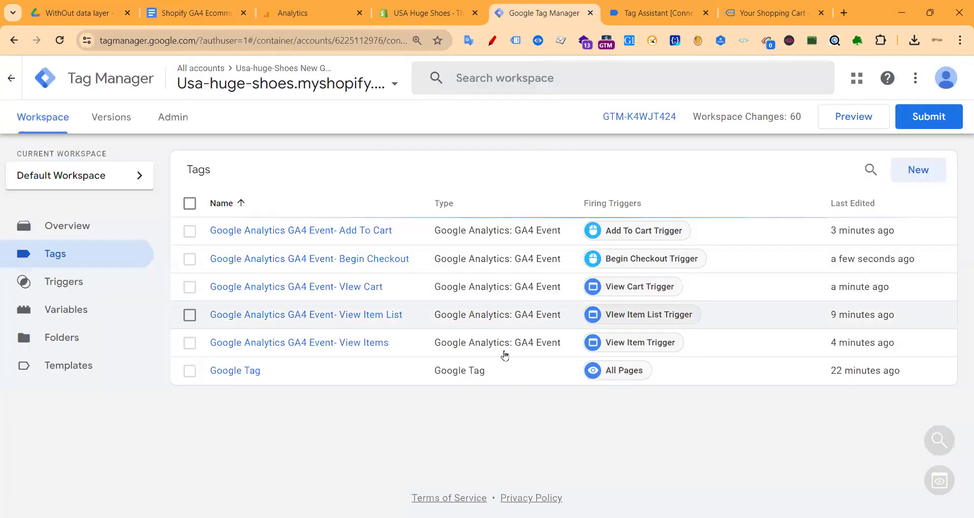
- Create a new JavaScript Variable with global name Shopify.checkout.total_price
left_click(75, 303)
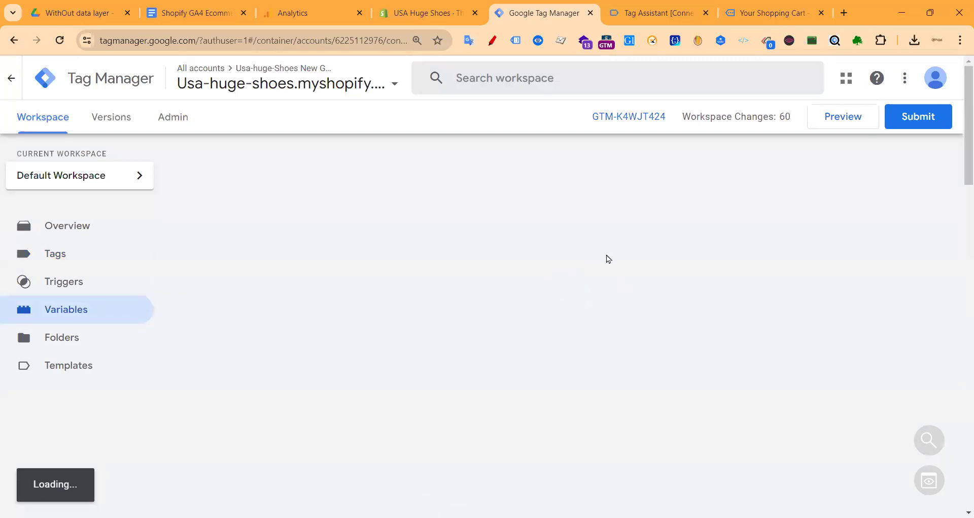
scroll(811, 274, "down", 20)
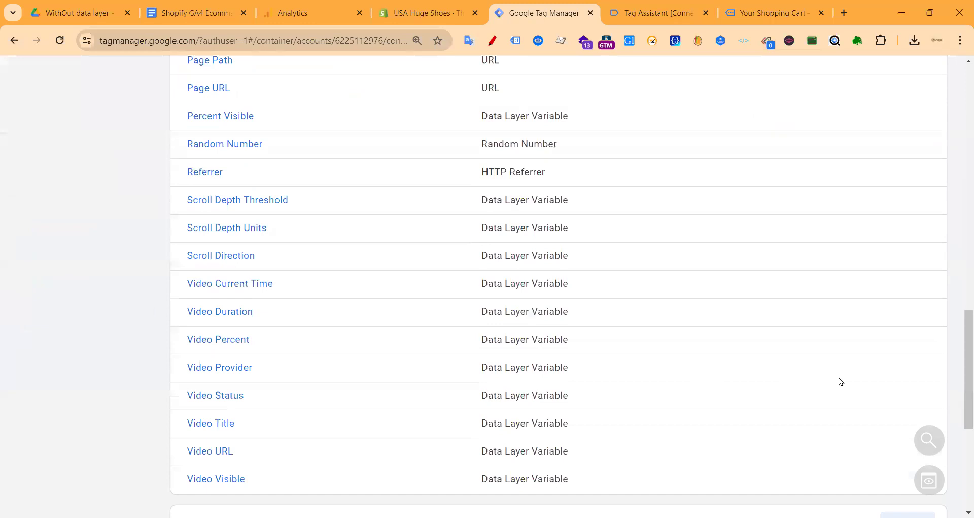
scroll(841, 381, "down", 5)
left_click(905, 216)
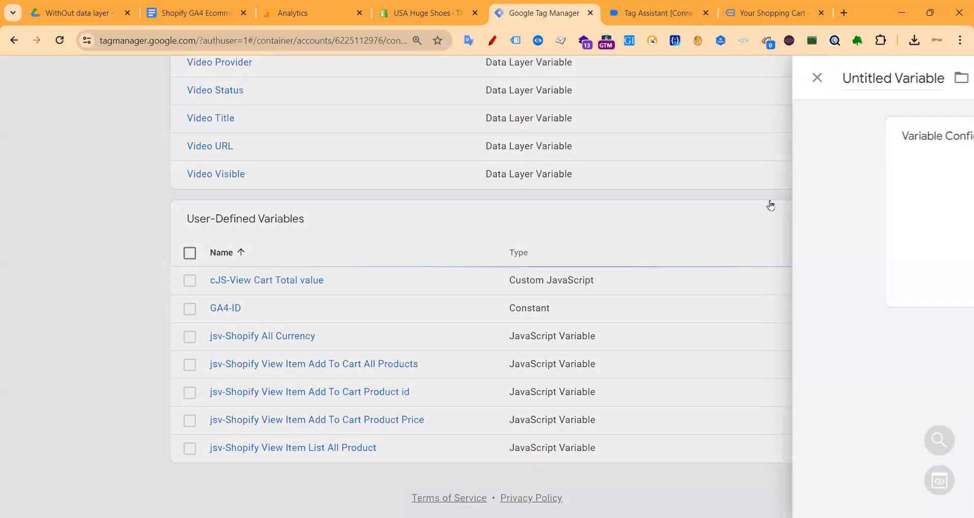
left_click(734, 216)
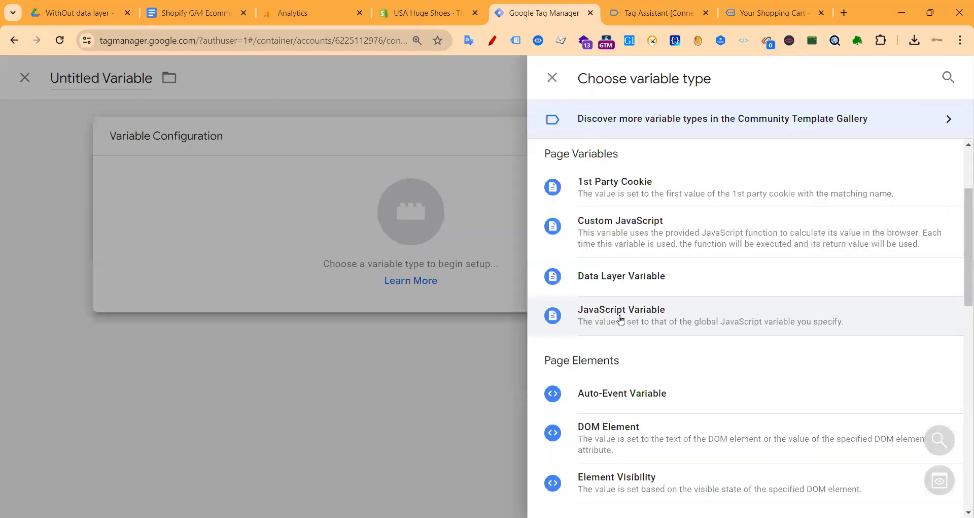
left_click(662, 319)
left_click(380, 274)
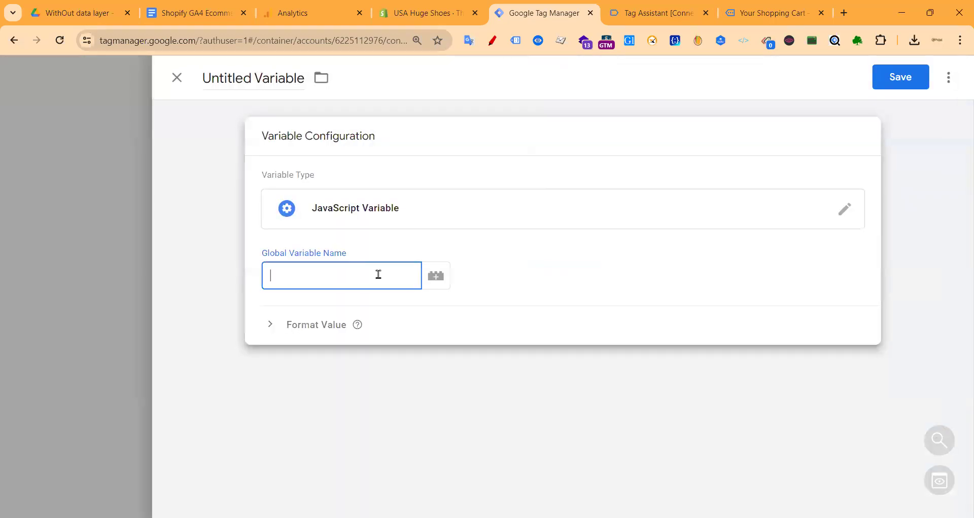
type("Shopify.checkout.total_price")
- Name the variable jsv-Shopify Purchase Value, copied from the guide, and save it
left_click(194, 14)
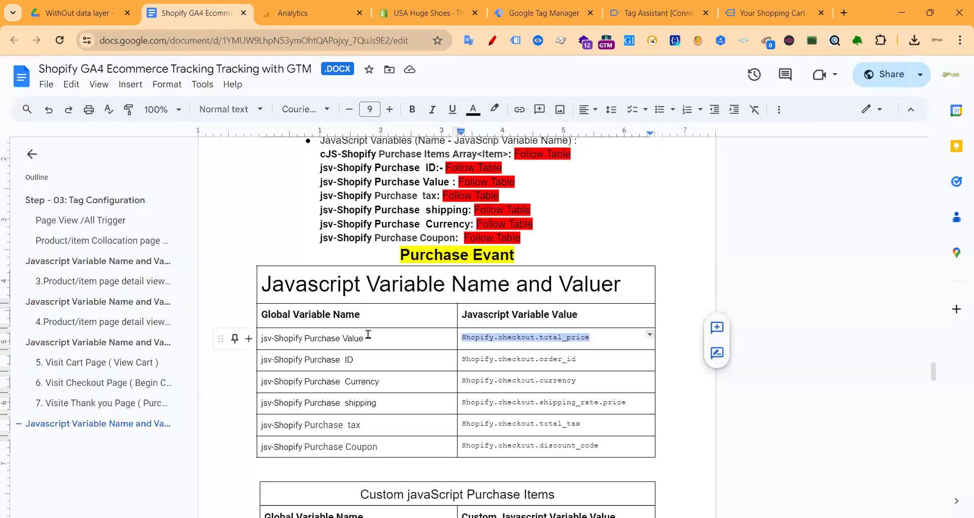
left_click(254, 344)
key("ctrl+c")
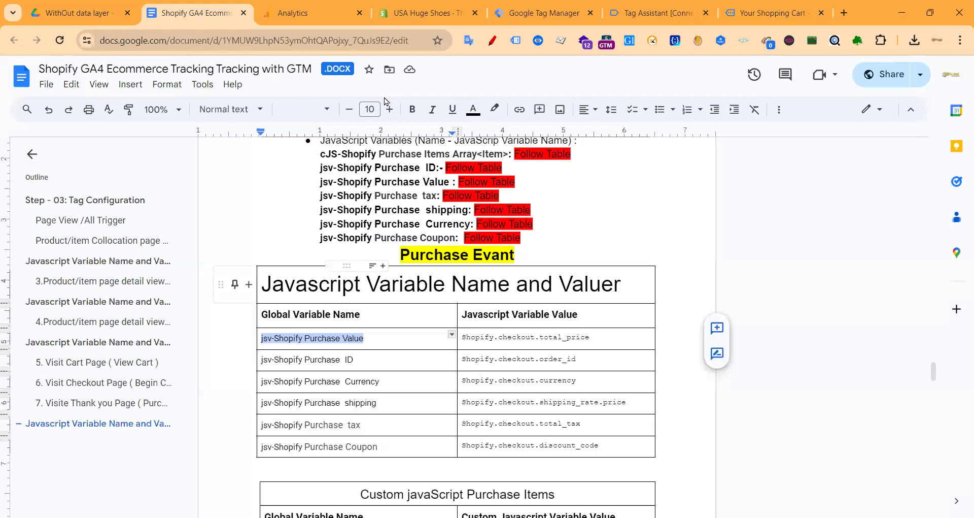
left_click(540, 18)
left_click(265, 91)
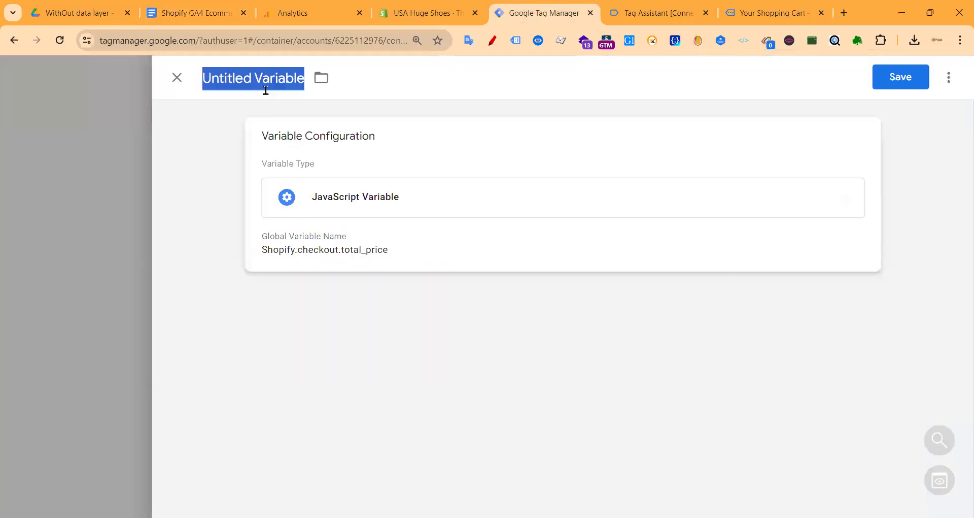
key("ctrl+v")
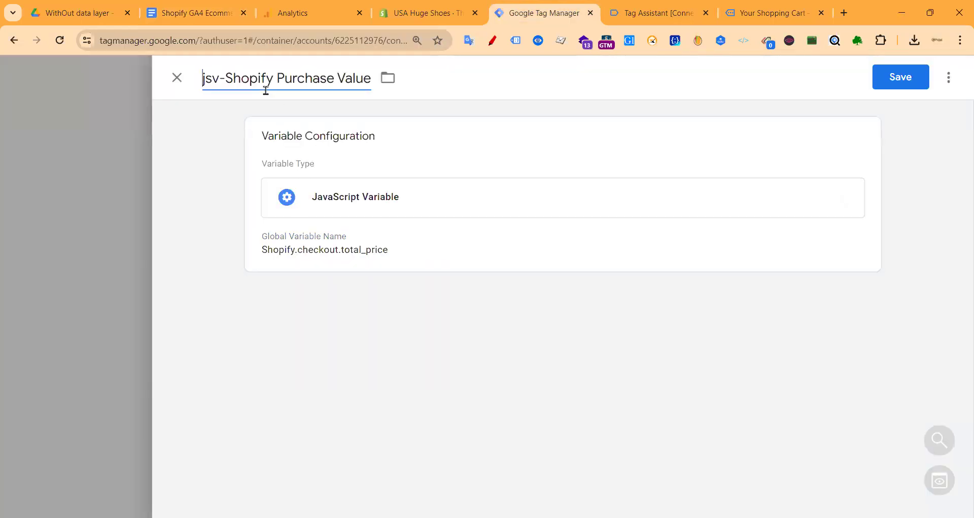
left_click(900, 77)
- Copy Shopify.checkout.order_id from the guide's purchase table
left_click(196, 17)
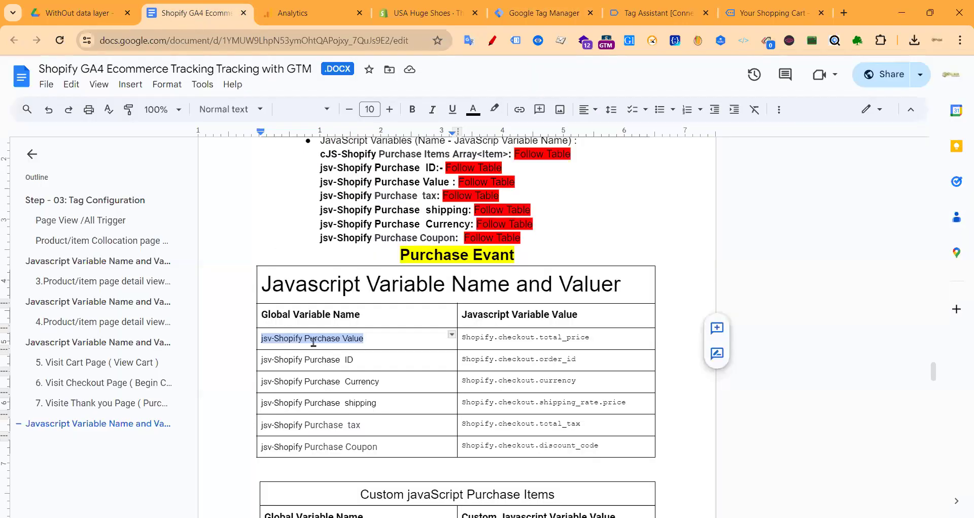
left_click_drag(582, 360, 469, 360)
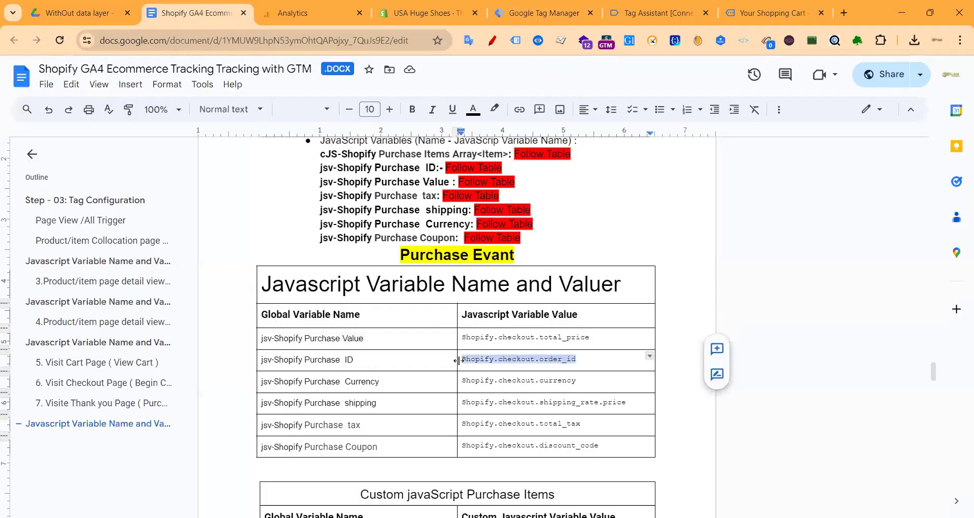
left_click(522, 16)
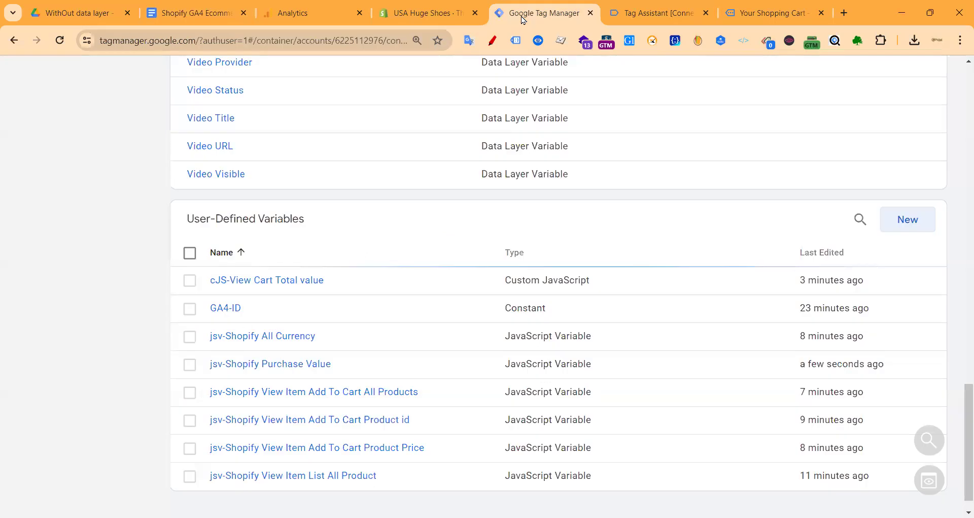
- Add and save JavaScript Variable jsv-Shopify Purchase ID reading Shopify.checkout.order_id
left_click(903, 219)
left_click(591, 184)
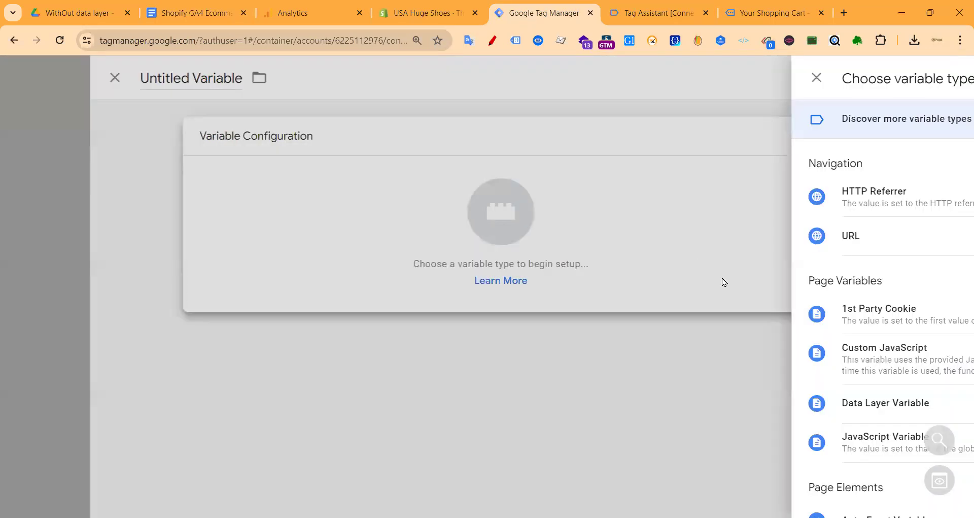
left_click(632, 370)
left_click(387, 276)
type("Shopify.checkout.order_id")
left_click(201, 12)
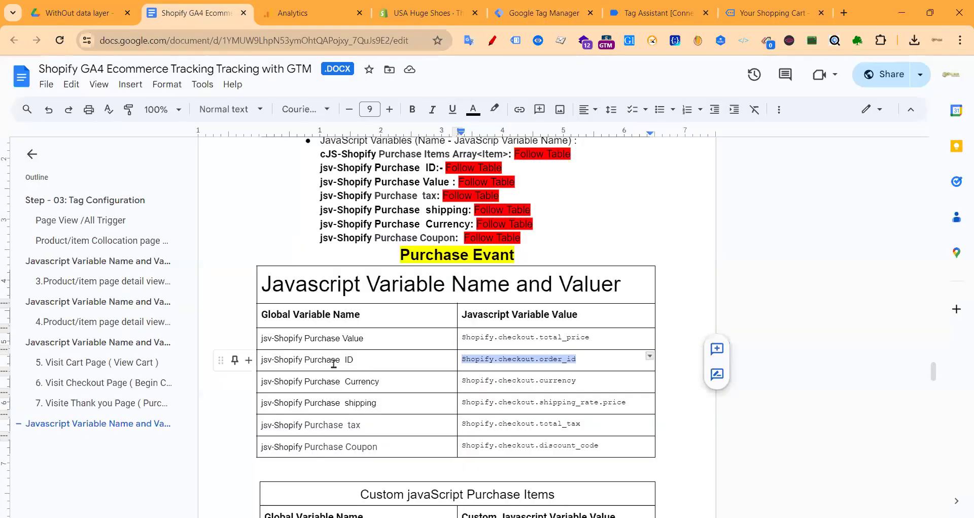
left_click_drag(354, 359, 260, 364)
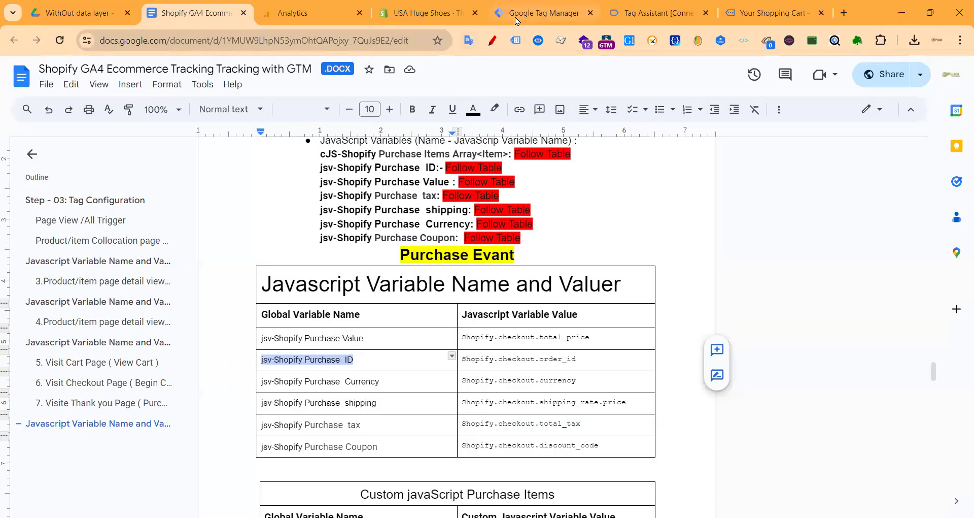
left_click(538, 13)
left_click(257, 77)
type("jsv-Shopify Purchase  ID")
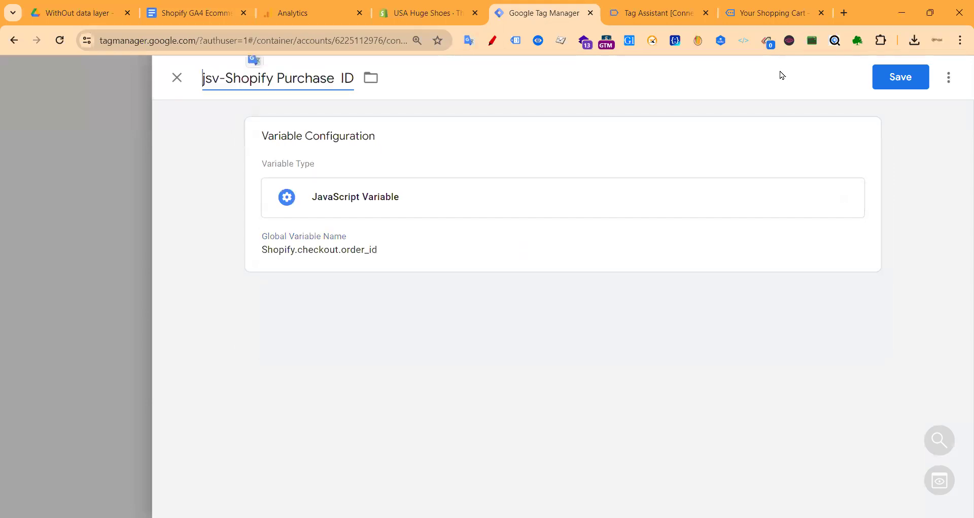
left_click(900, 77)
- Create another JavaScript Variable with global name Shopify.checkout.currency, copied from the guide
left_click(209, 13)
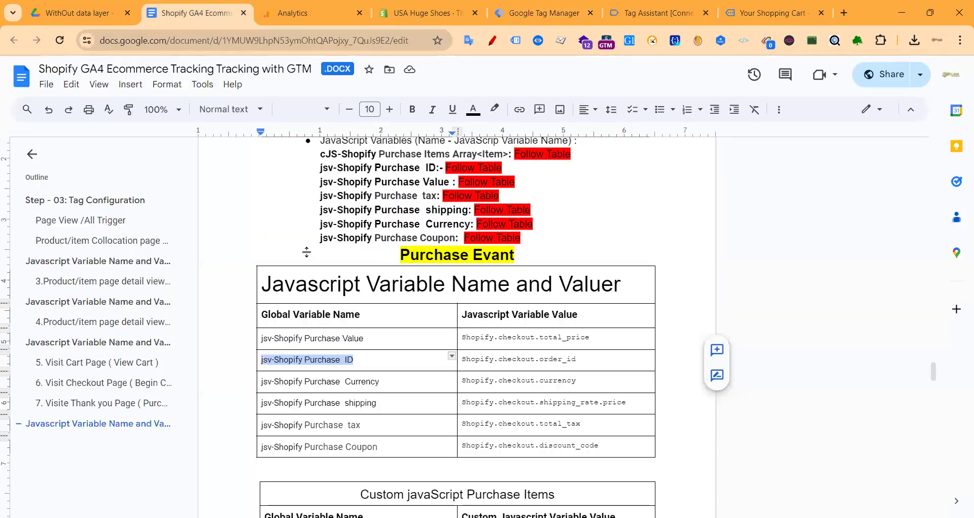
left_click_drag(582, 317, 461, 316)
key("ctrl+c")
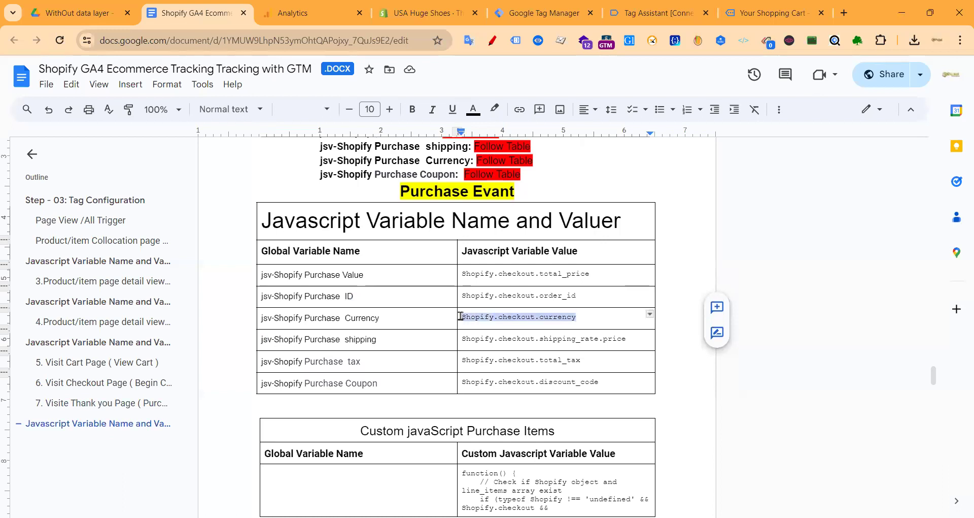
left_click(526, 14)
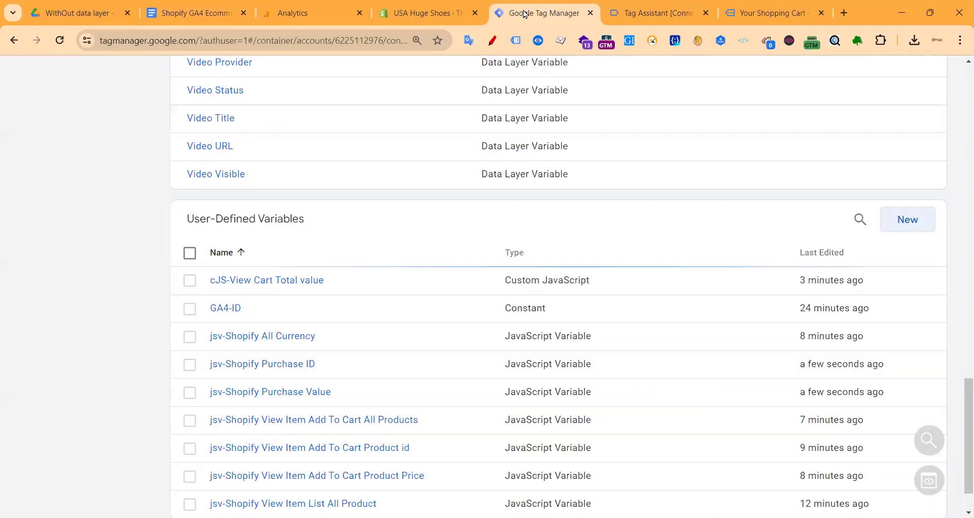
left_click(901, 220)
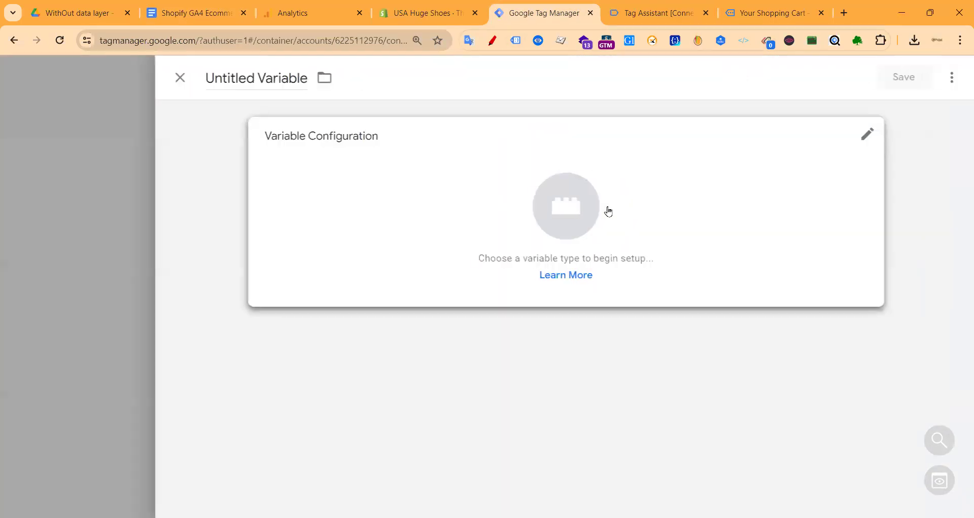
left_click(675, 237)
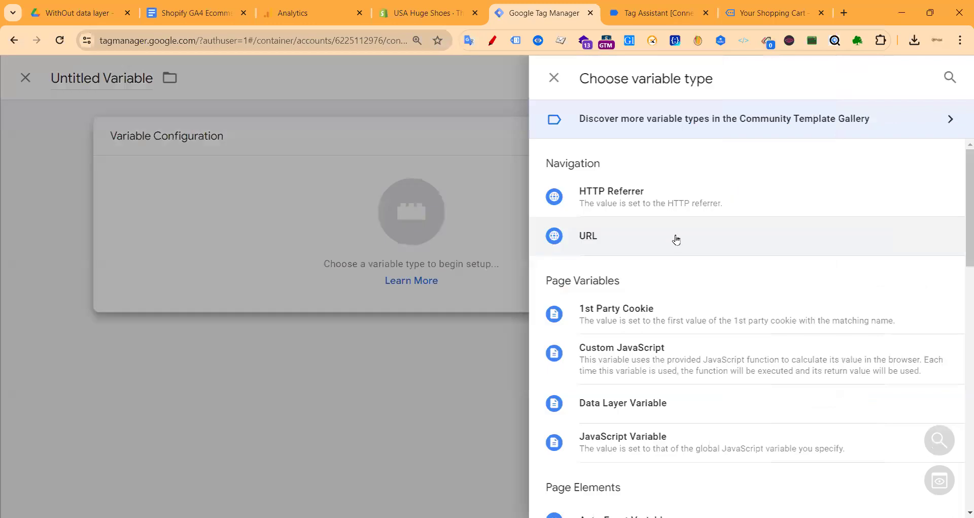
left_click(621, 437)
left_click(365, 276)
key("ctrl+v")
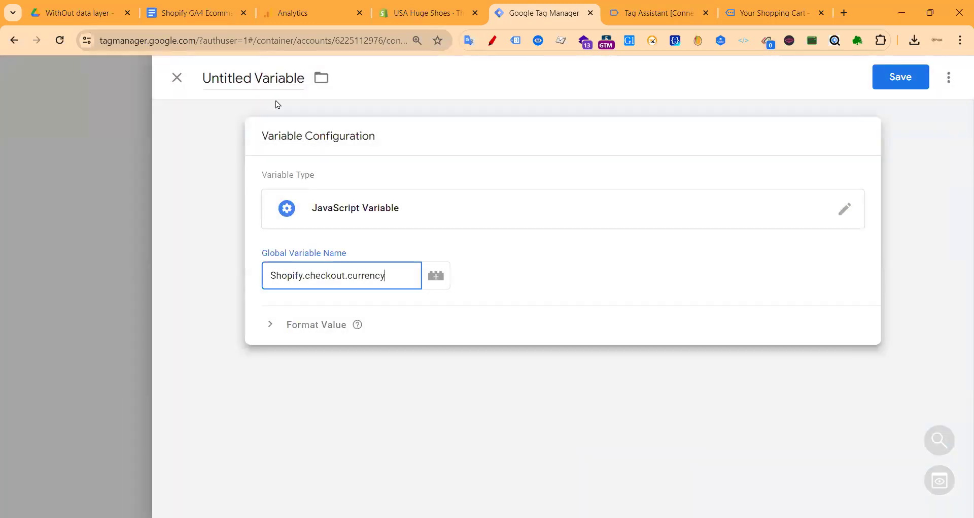
- Name the currency variable jsv-Shopify Purchase Currency and save it
left_click(219, 12)
left_click_drag(390, 323, 238, 321)
key("ctrl+c")
left_click(524, 12)
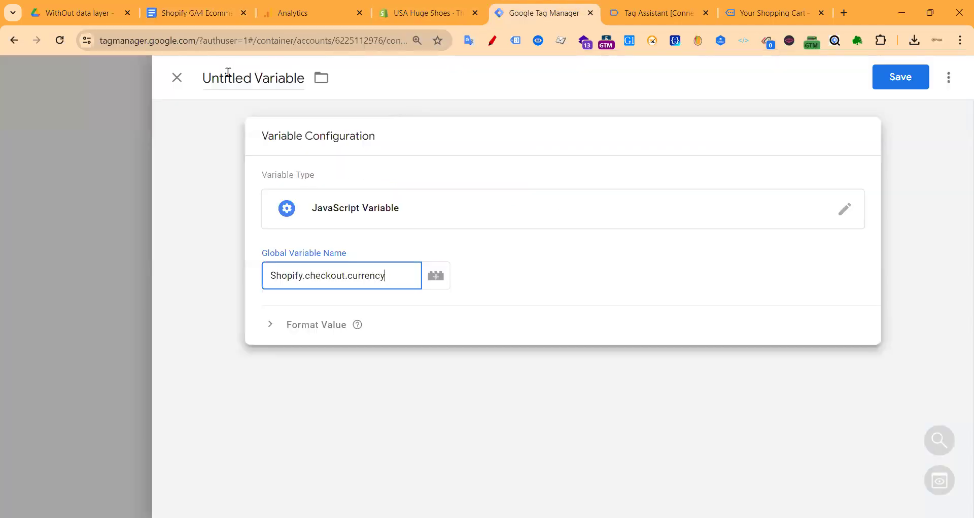
left_click(253, 77)
key("ctrl+v")
left_click(910, 80)
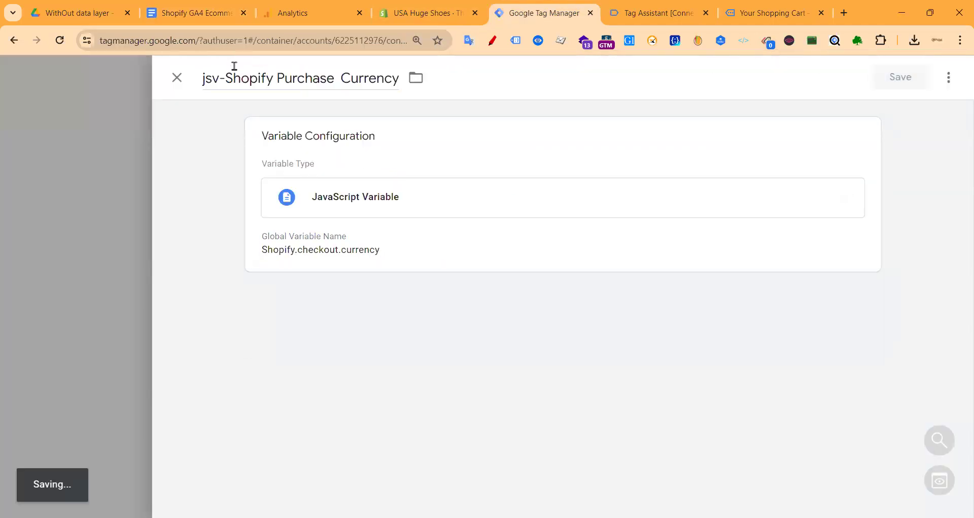
- Copy Shopify.checkout.shipping_rate.price from the guide's variable table
left_click(191, 12)
scroll(392, 266, "down", 3)
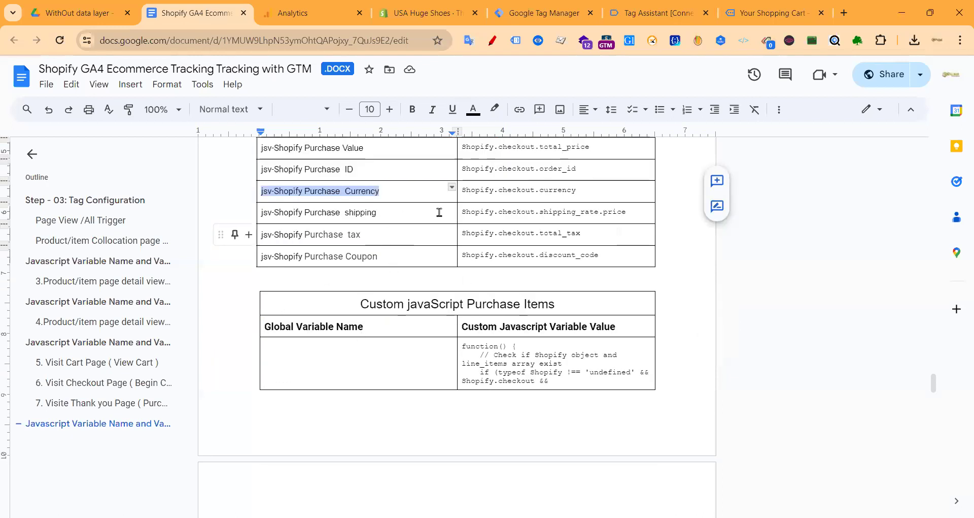
left_click_drag(629, 211, 456, 208)
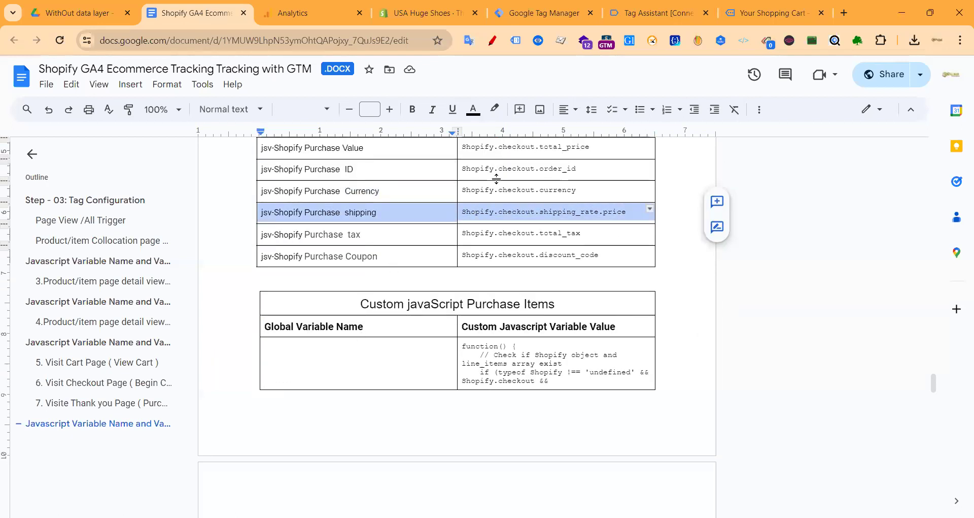
triple_click(558, 213)
key("ctrl+c")
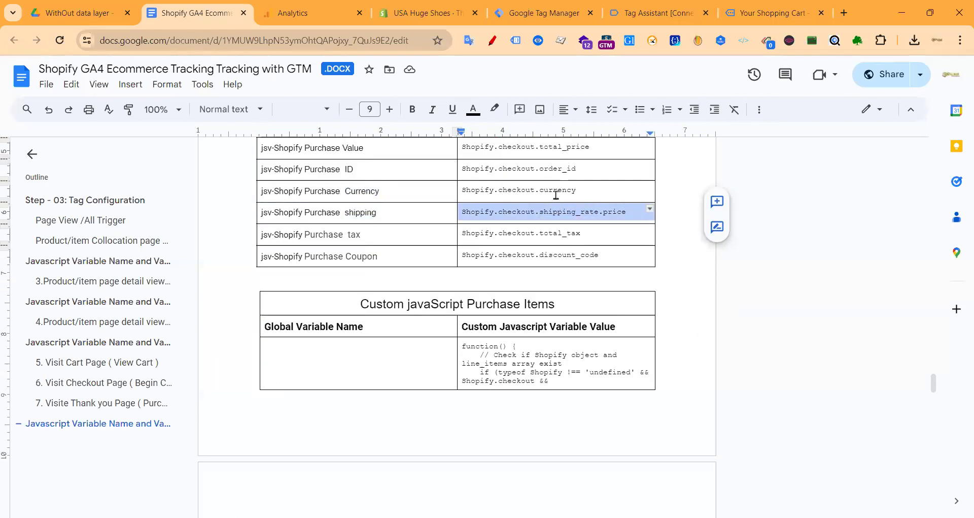
left_click(542, 17)
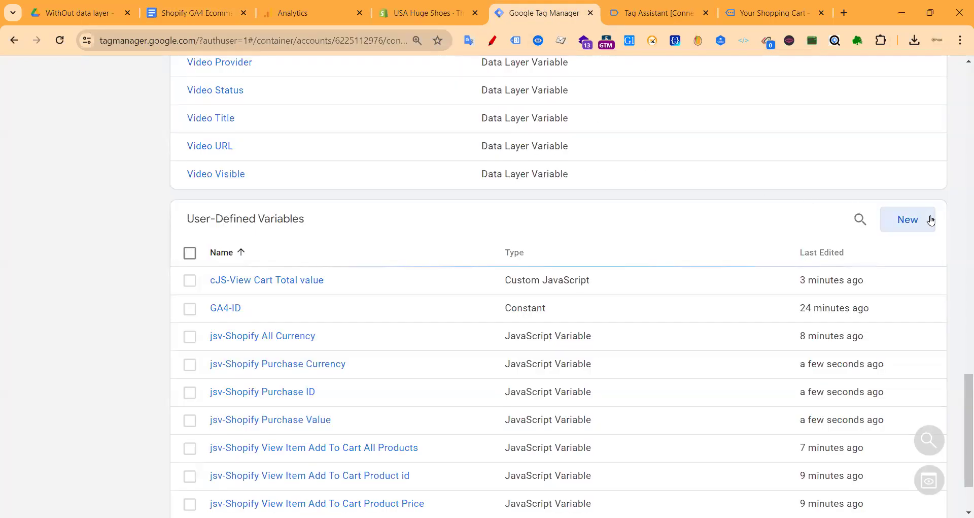
- Create a JavaScript Variable with global name Shopify.checkout.shipping_rate.price
left_click(931, 220)
left_click(500, 172)
scroll(637, 308, "down", 1)
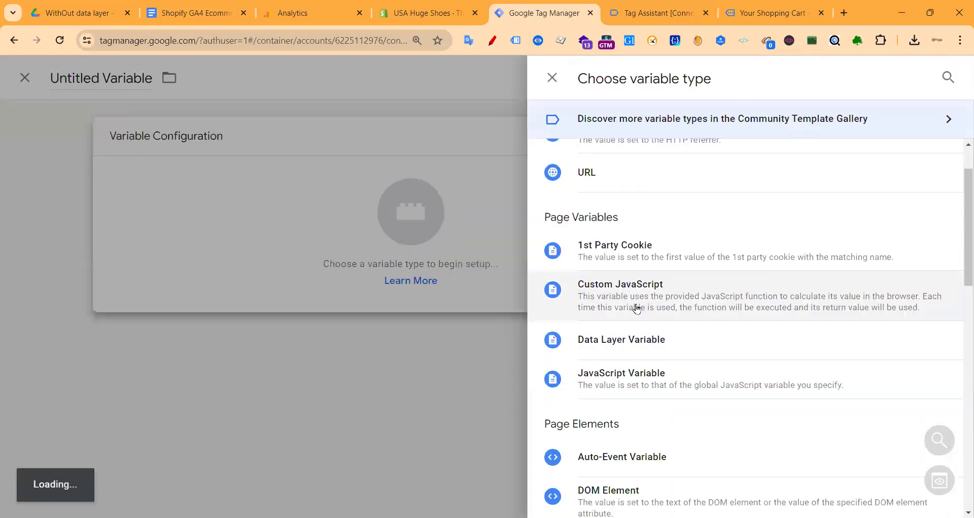
left_click(629, 334)
left_click(336, 270)
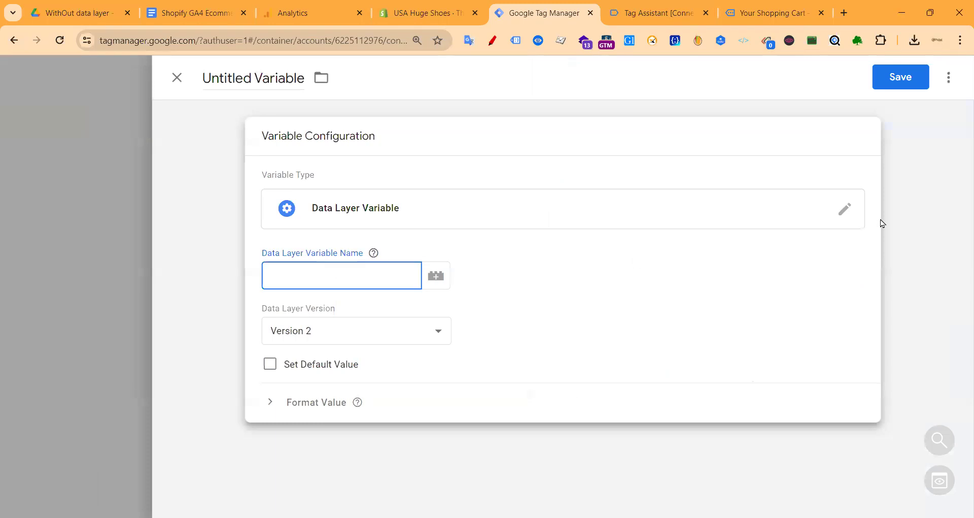
left_click(844, 208)
scroll(770, 290, "down", 2)
left_click(594, 317)
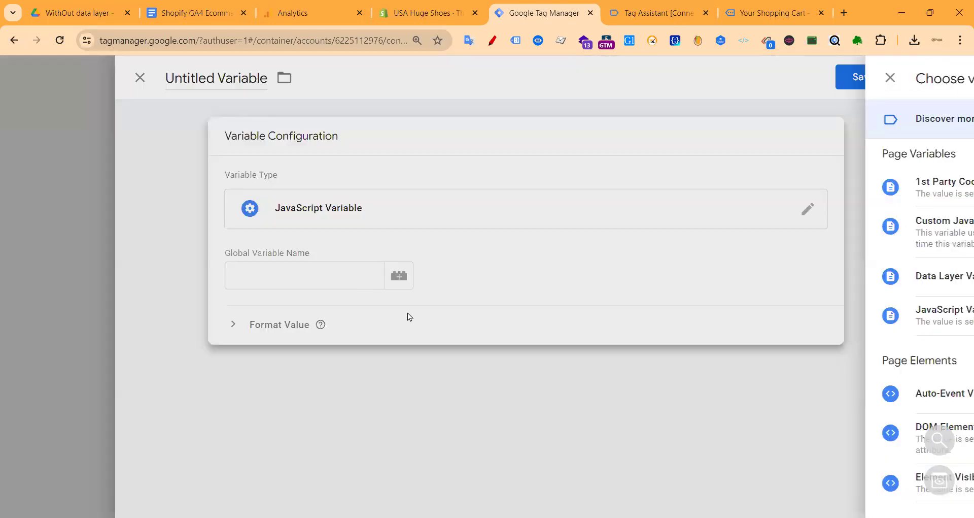
left_click(330, 269)
key("ctrl+v")
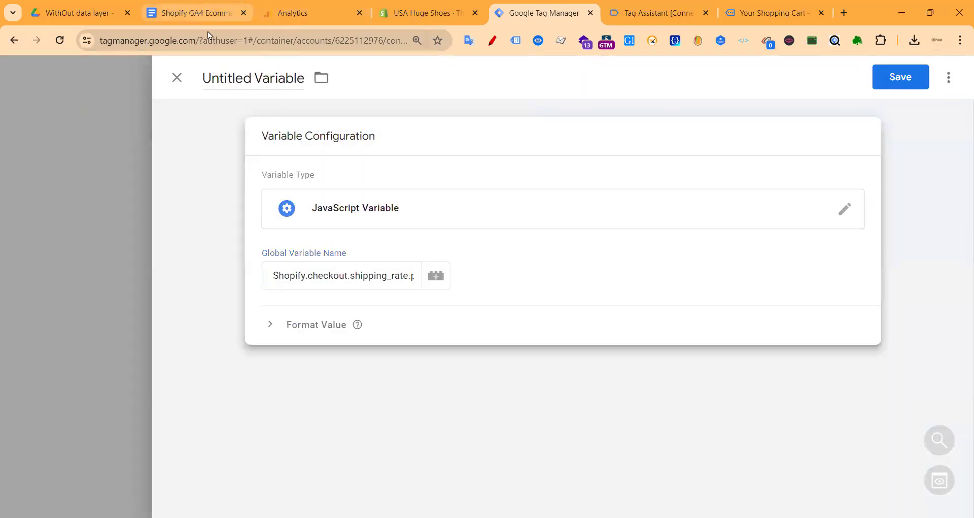
- Name the shipping variable jsv-Shopify Purchase shipping and save it
left_click(205, 14)
left_click_drag(377, 213, 260, 213)
key("ctrl+c")
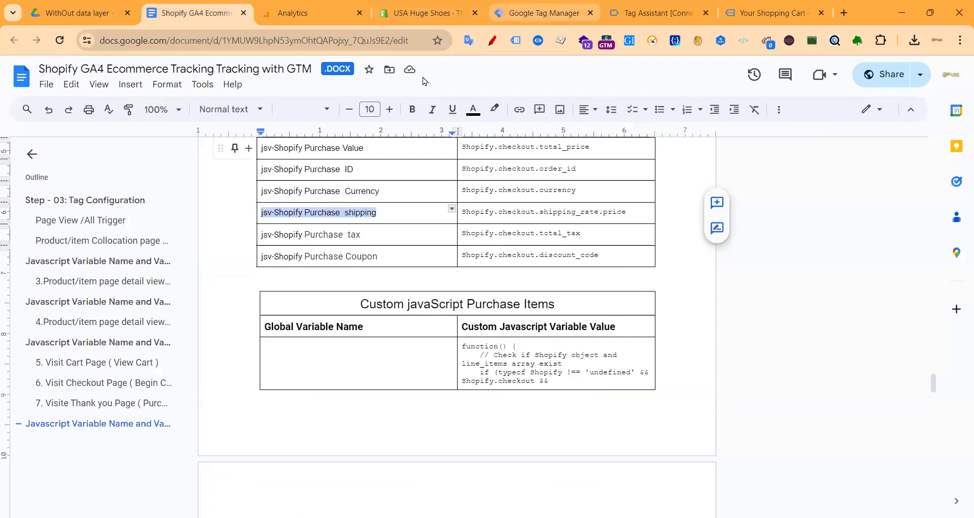
left_click(539, 12)
left_click(280, 77)
key("ctrl+v")
left_click(900, 77)
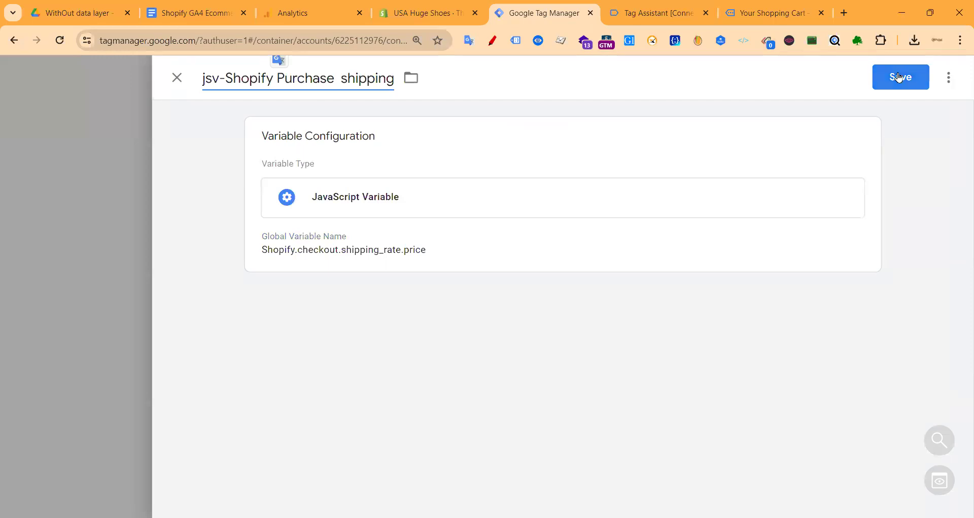
- Create another JavaScript Variable reading Shopify.checkout.total_tax, copied from the guide
left_click(206, 13)
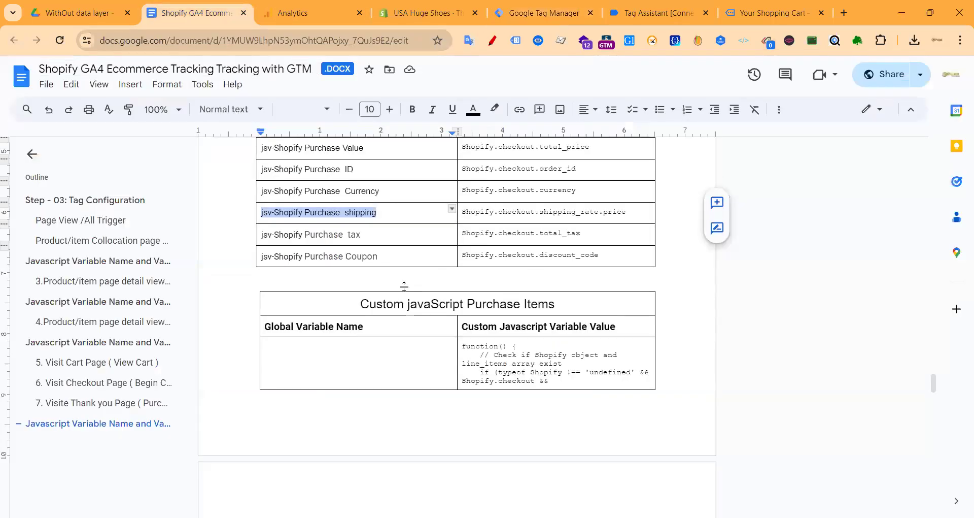
left_click(357, 236)
left_click_drag(577, 234, 464, 234)
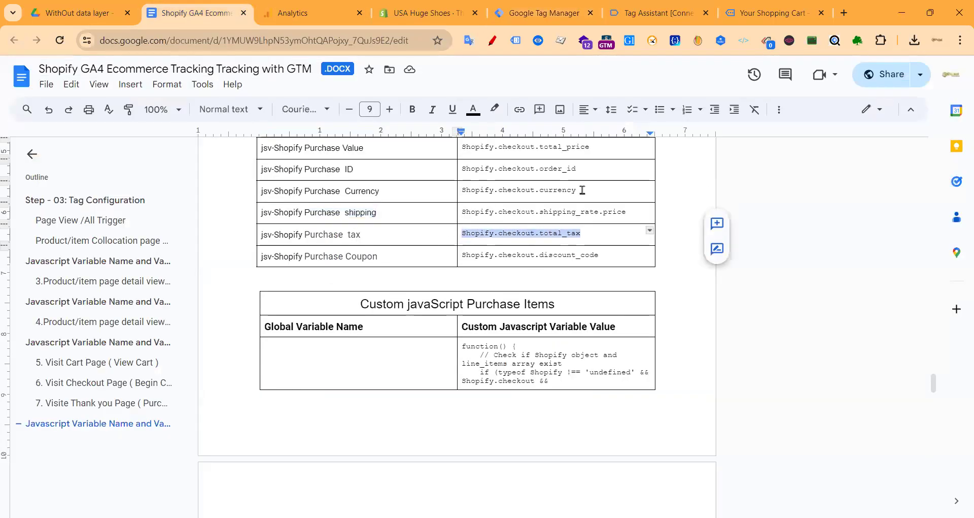
left_click(542, 19)
left_click(894, 218)
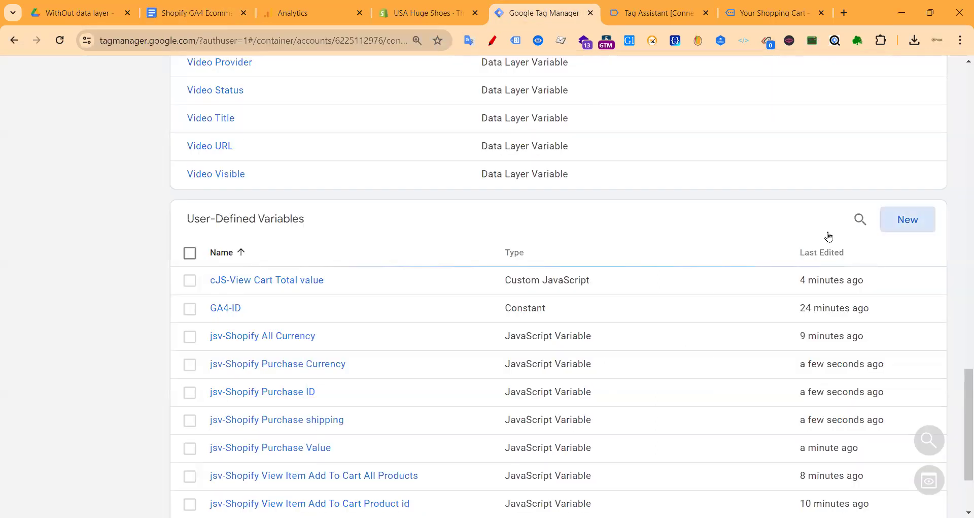
left_click(798, 190)
scroll(754, 317, "down", 1)
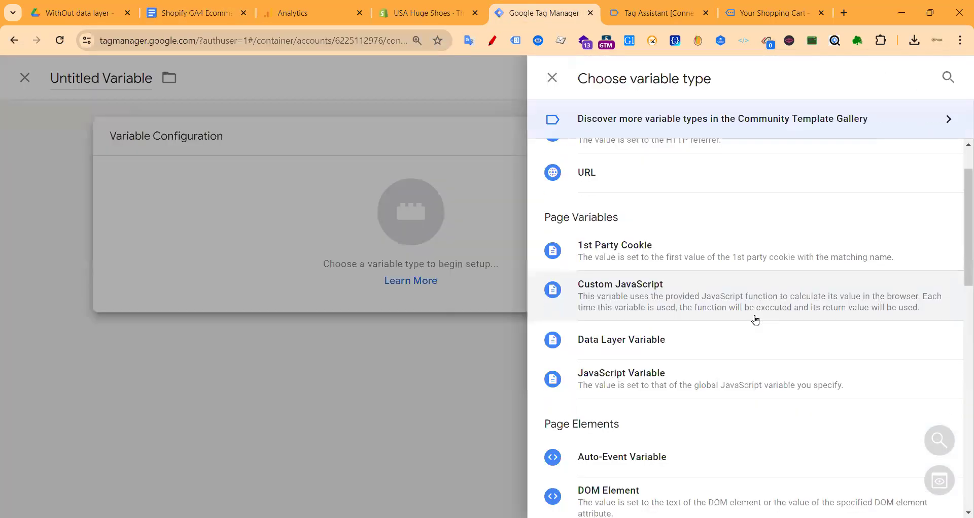
left_click(689, 372)
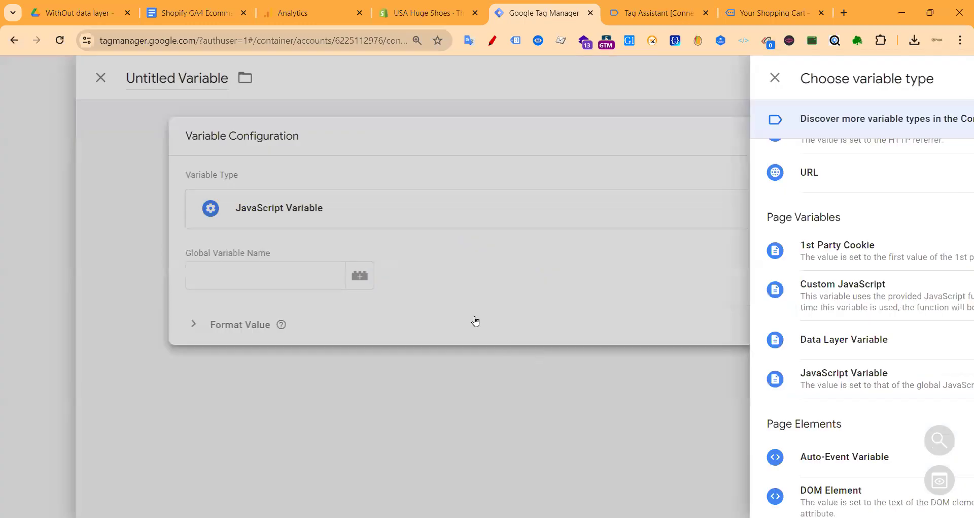
left_click(392, 274)
type("Shopify.checkout.total_tax")
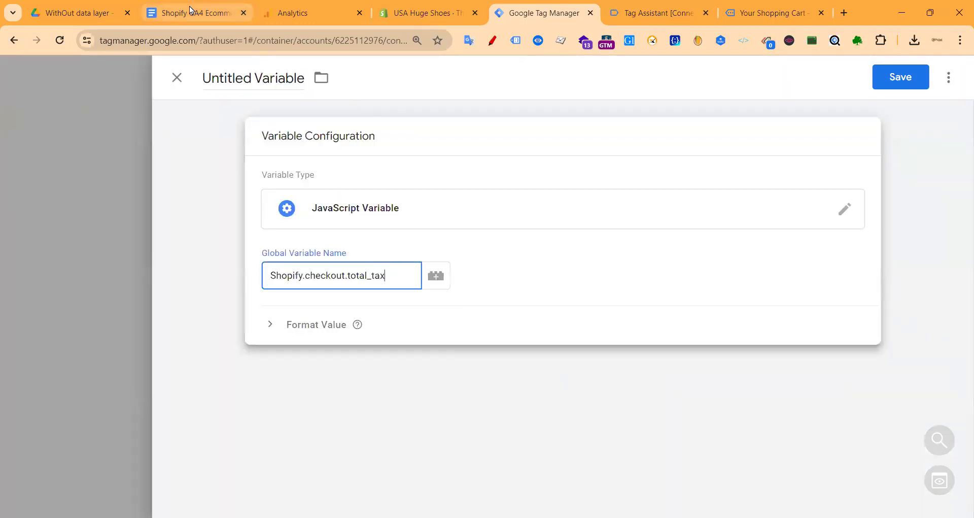
- Name the tax variable jsv-Shopify Purchase tax and save it
left_click(193, 13)
left_click_drag(362, 234, 256, 233)
key("ctrl+c")
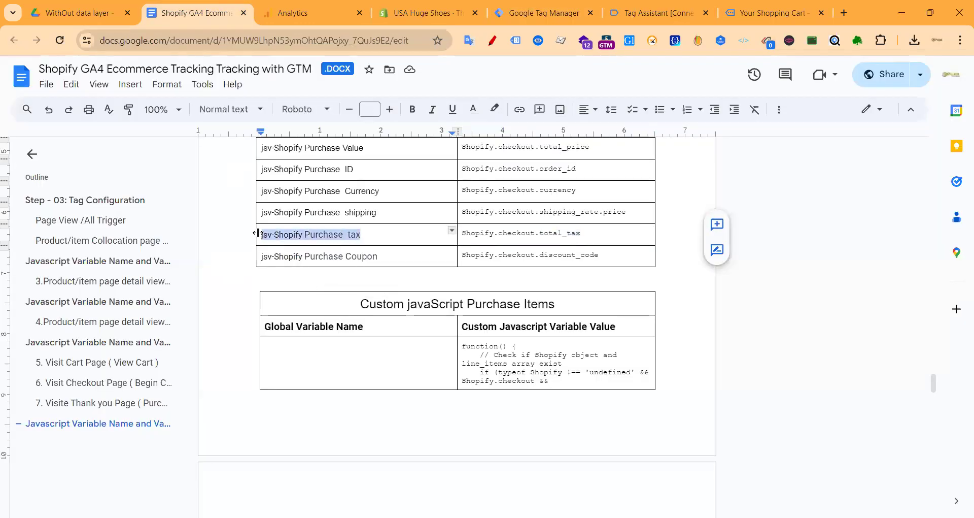
left_click(555, 14)
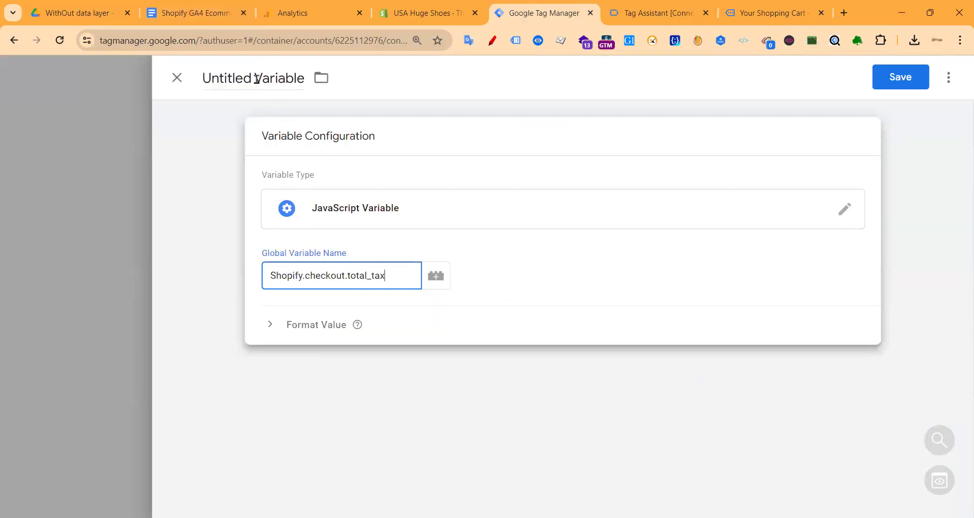
left_click(256, 79)
key("ctrl+v")
left_click(881, 83)
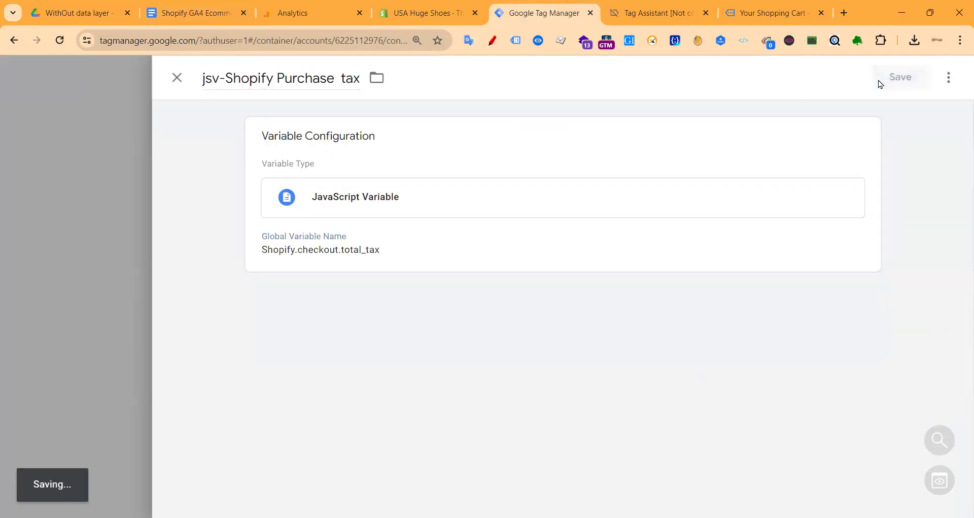
left_click(197, 9)
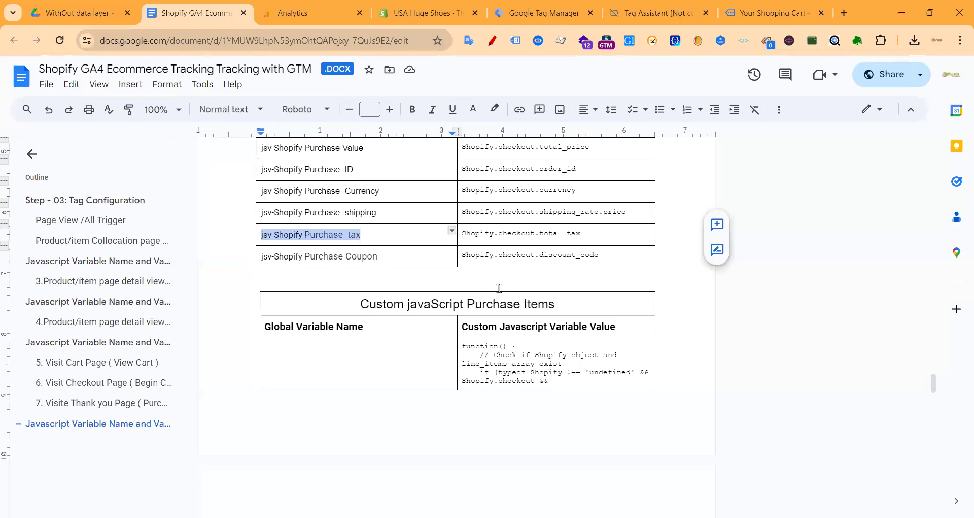
- Scroll the spec doc to the Purchase Event table and select the Coupon value Shopify.checkout.discount_code
left_click(604, 256)
scroll(385, 346, "down", 15)
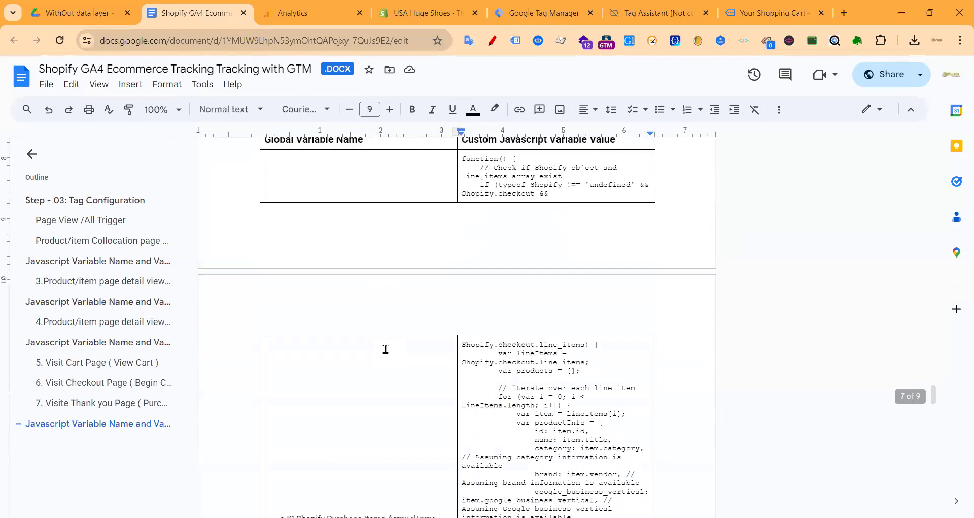
scroll(384, 348, "down", 10)
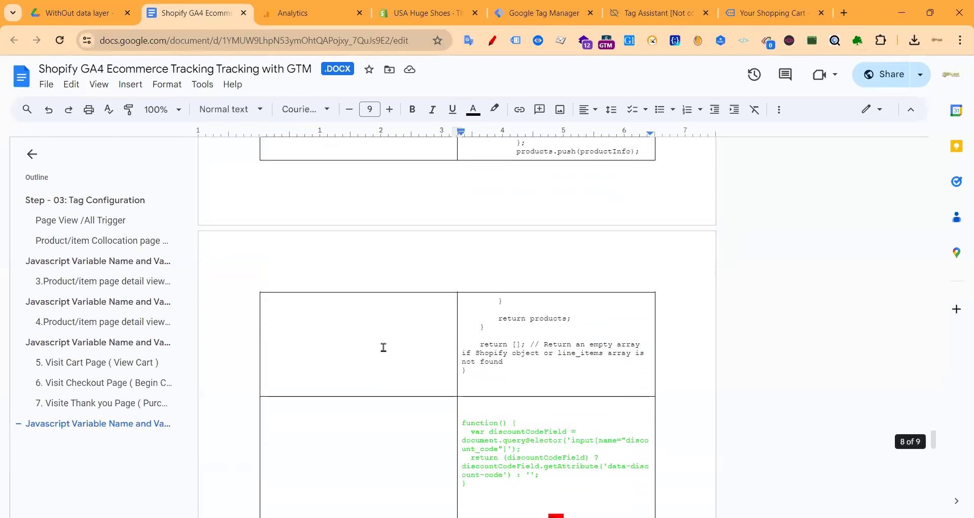
scroll(384, 347, "up", 4)
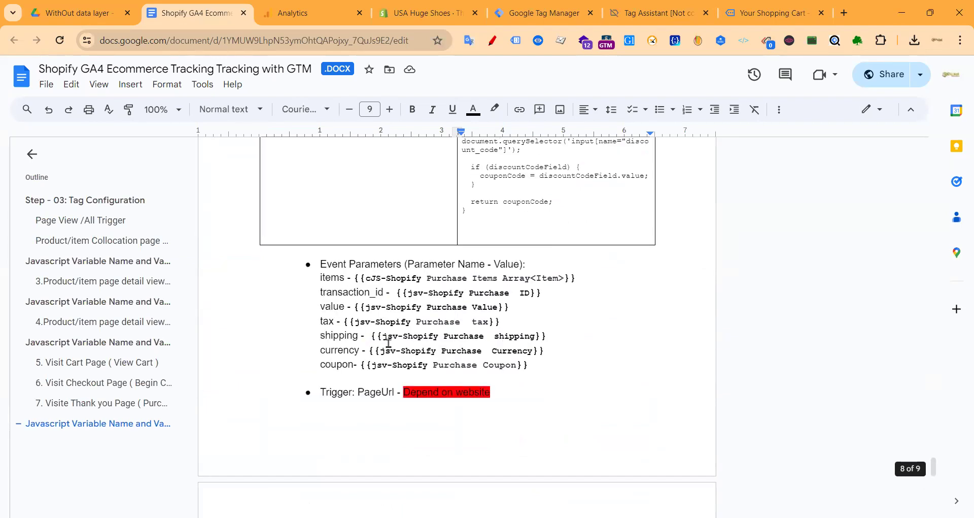
scroll(389, 343, "up", 7)
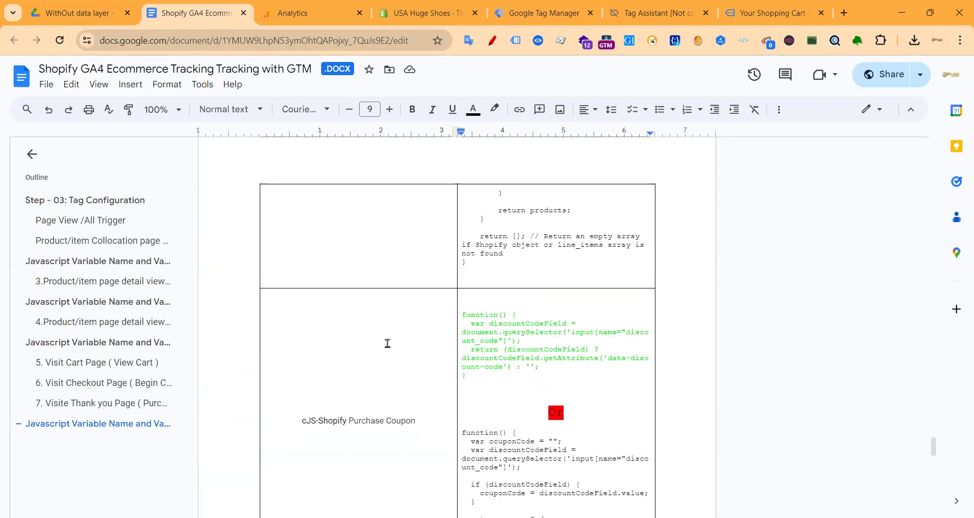
scroll(435, 363, "up", 2)
scroll(444, 361, "down", 4)
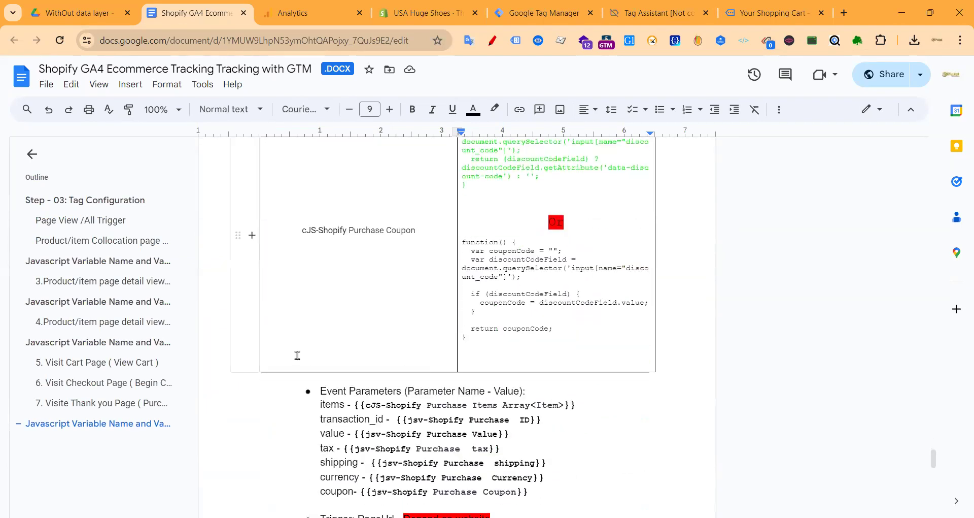
scroll(422, 327, "up", 20)
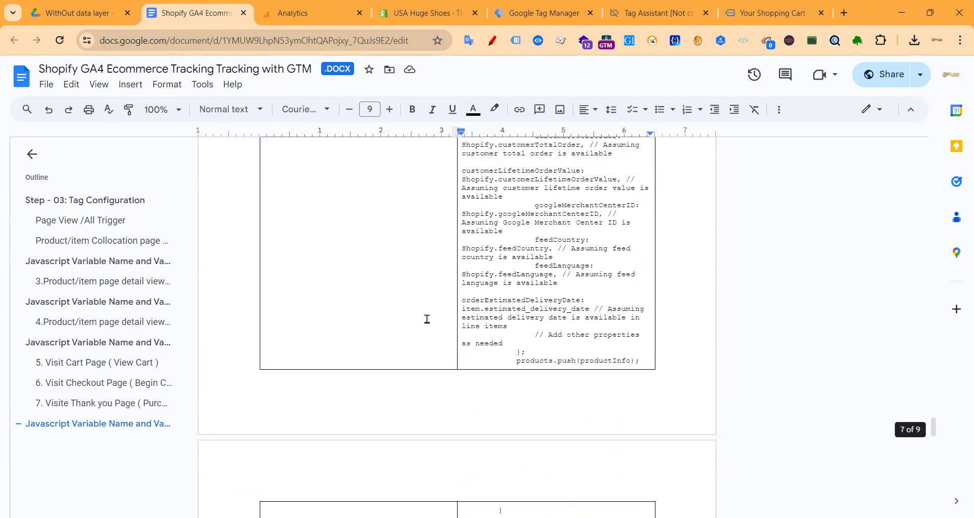
scroll(409, 313, "up", 12)
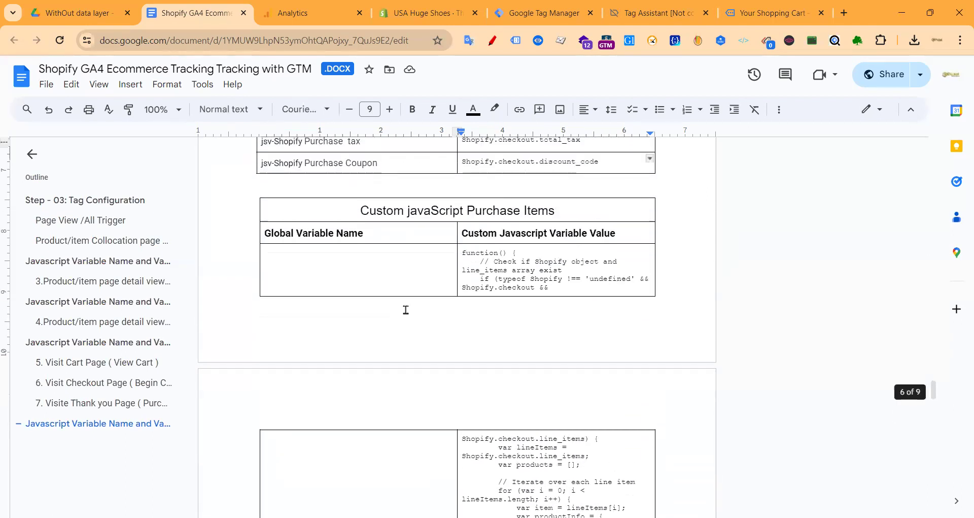
scroll(414, 320, "up", 5)
left_click_drag(578, 382, 457, 382)
- Look over the coupon code blocks and the green coupon function further down the doc
scroll(491, 361, "down", 15)
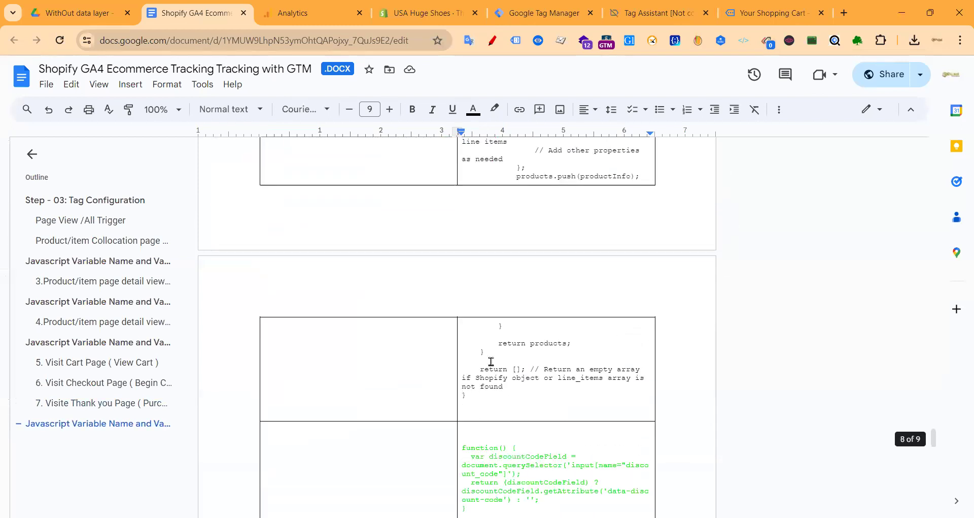
scroll(491, 361, "down", 4)
left_click_drag(517, 310, 450, 250)
scroll(503, 361, "down", 3)
left_click_drag(485, 348, 459, 242)
scroll(390, 341, "up", 1)
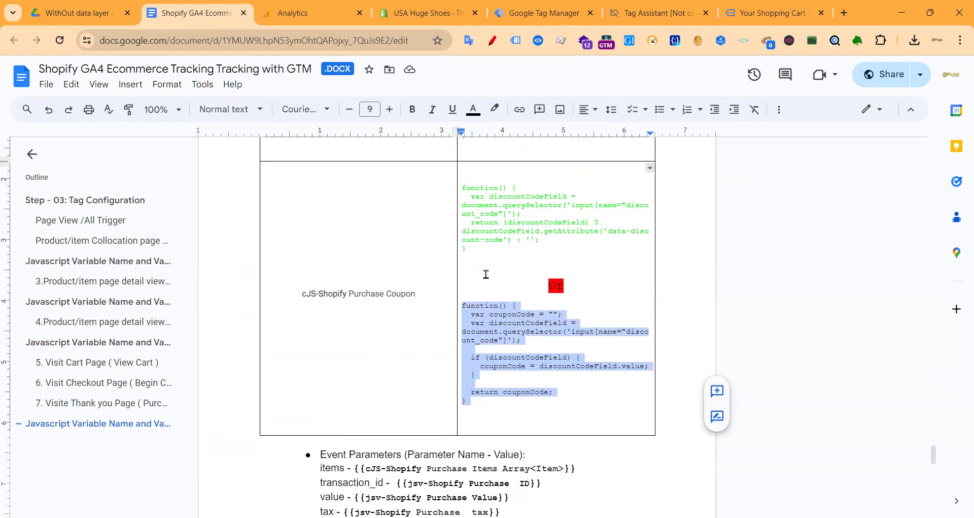
left_click_drag(477, 249, 462, 191)
left_click(401, 346)
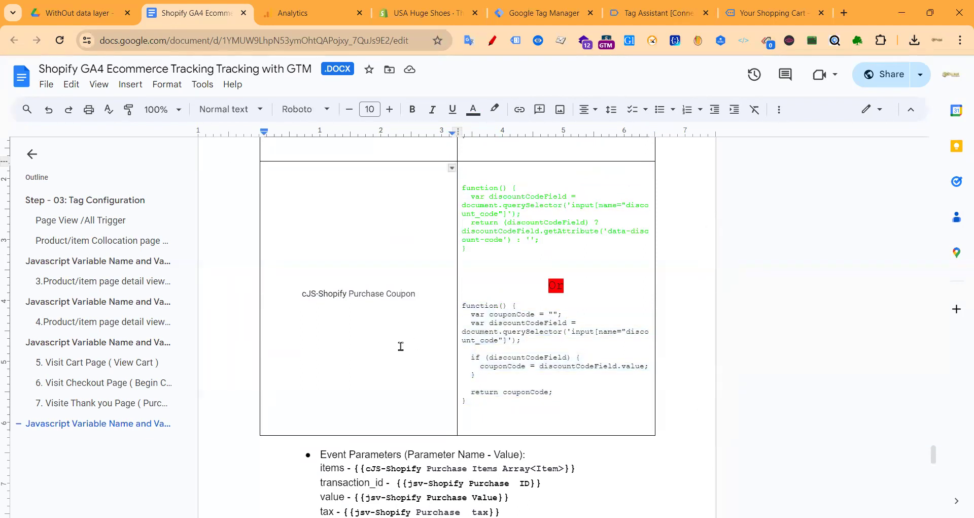
scroll(417, 325, "up", 15)
scroll(453, 323, "up", 7)
- Select discount_code in the Coupon row, recheck the coupon code, and reselect Shopify.checkout.discount_code
left_click(554, 384)
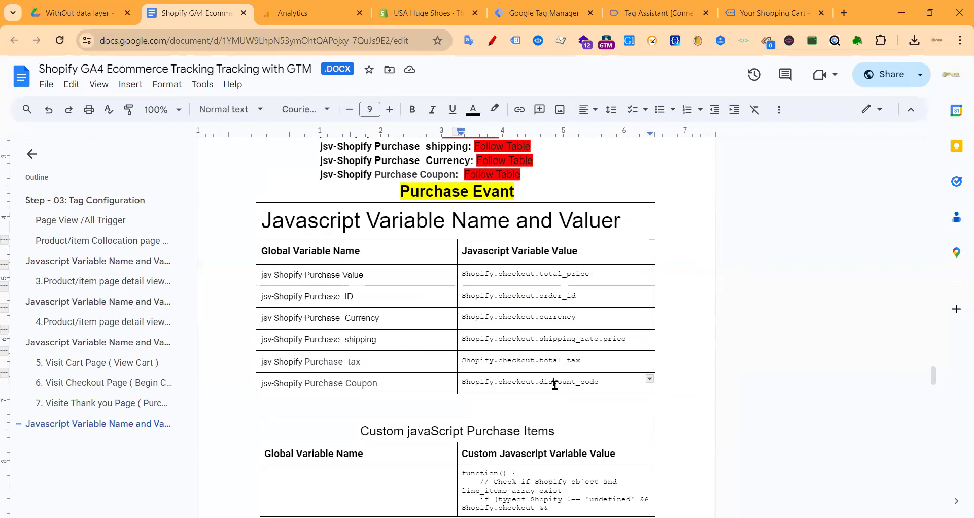
double_click(555, 384)
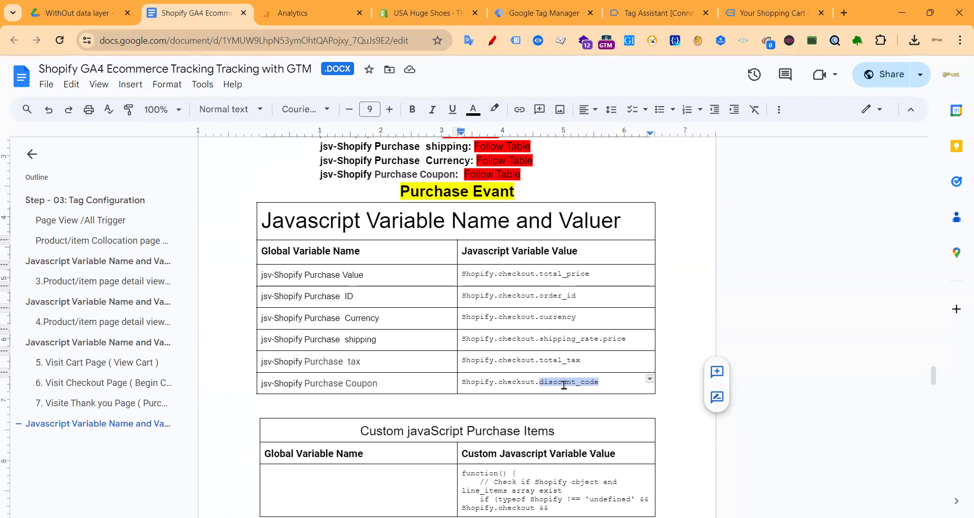
left_click(487, 380)
scroll(581, 398, "down", 15)
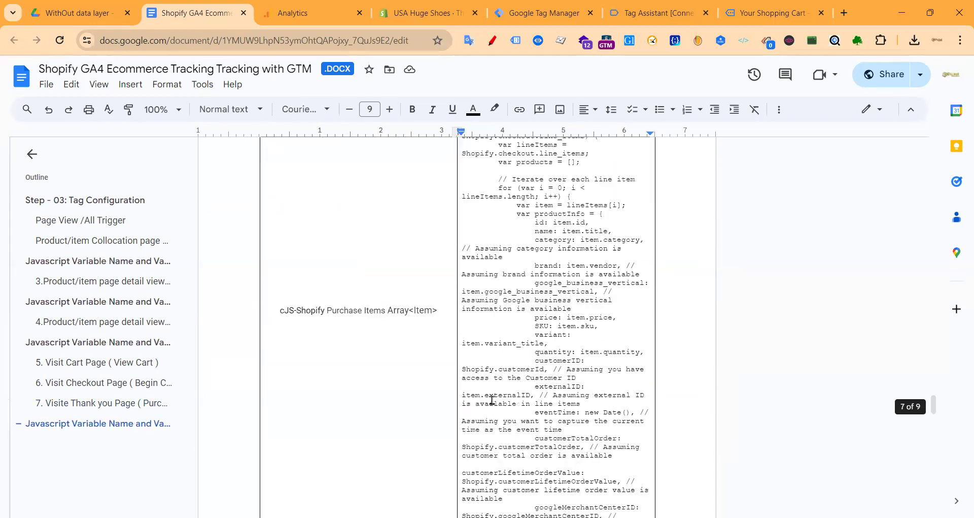
scroll(440, 369, "up", 2)
left_click_drag(475, 260, 458, 215)
left_click_drag(477, 432, 460, 331)
left_click(360, 277)
scroll(360, 278, "up", 15)
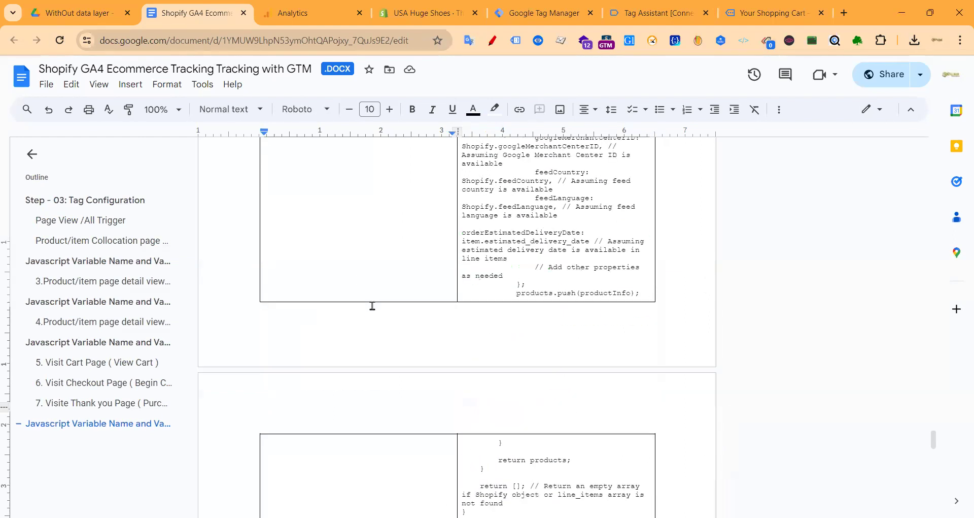
scroll(428, 278, "up", 2)
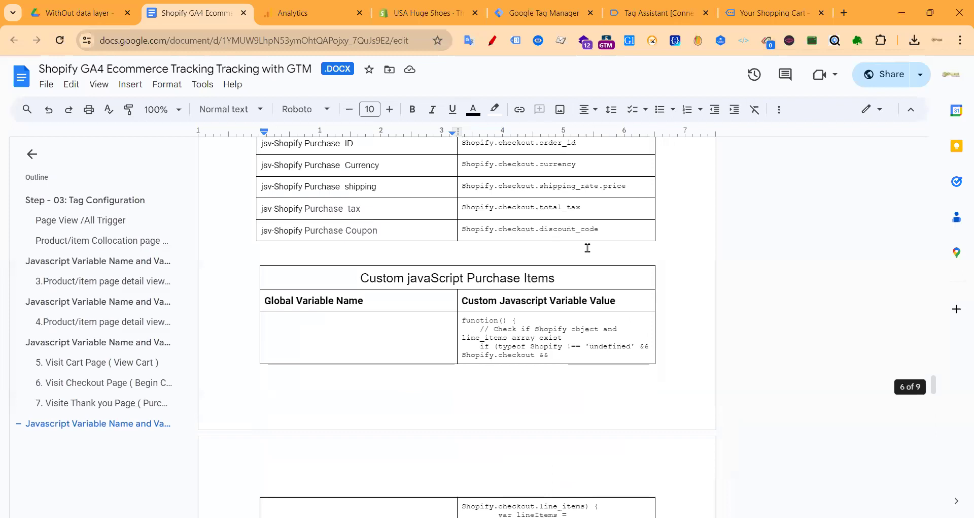
left_click_drag(620, 230, 459, 232)
key("ctrl+c")
- Create a new JavaScript Variable with global variable name Shopify.checkout.discount_code
left_click(508, 15)
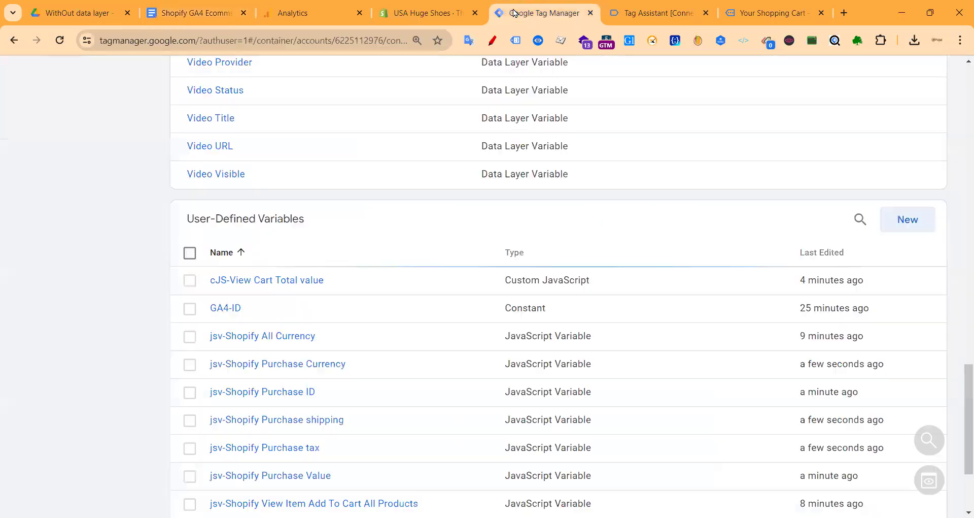
left_click(920, 219)
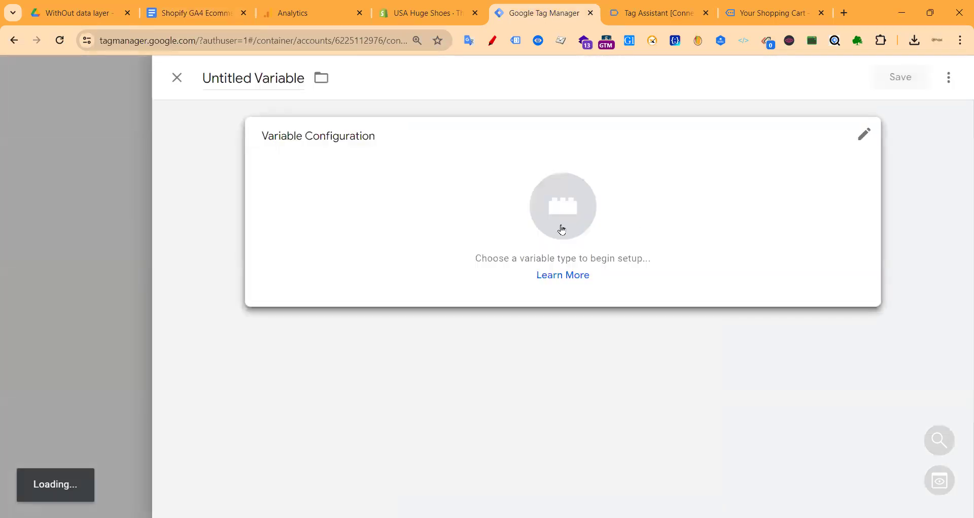
left_click(561, 226)
scroll(664, 340, "down", 3)
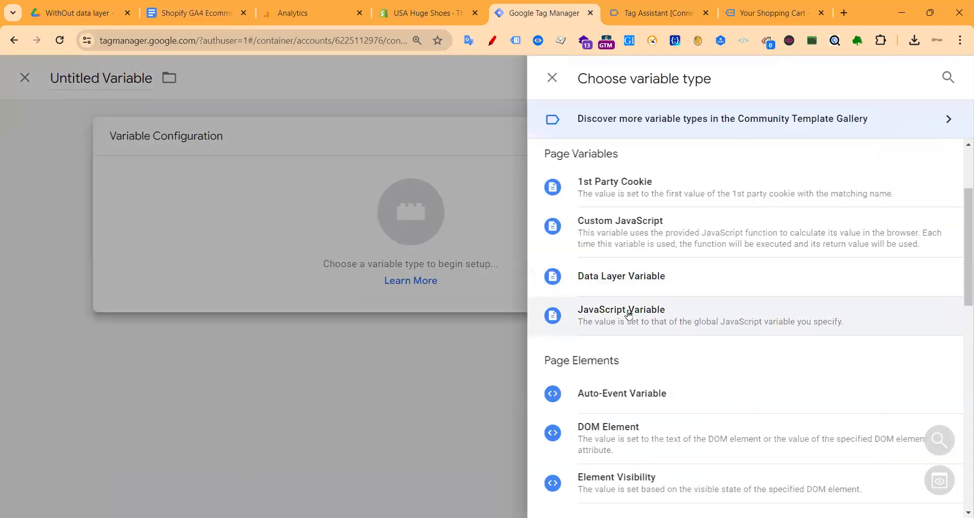
left_click(629, 312)
left_click(345, 286)
key("ctrl+v")
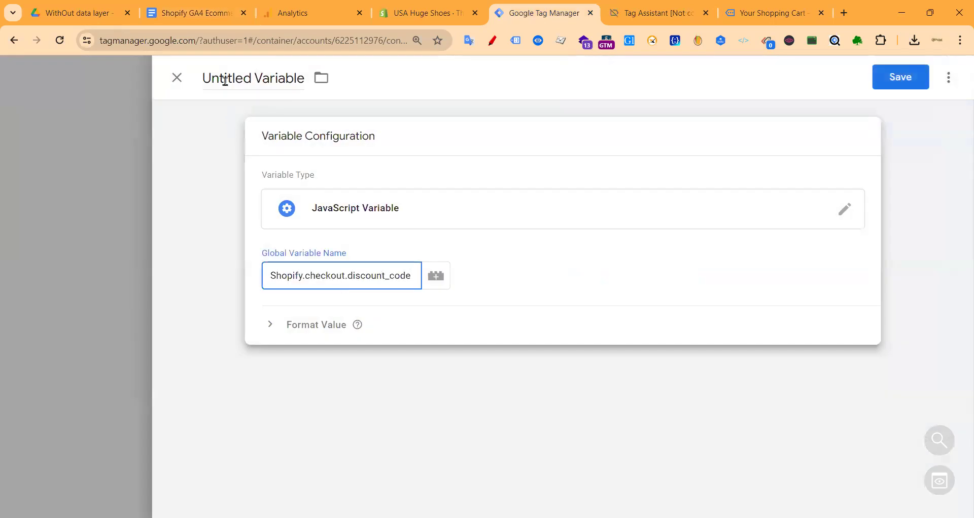
- Name the variable jsv-Shopify Purchase Coupon, copied from the spec doc, and save it
left_click(195, 12)
left_click_drag(391, 233, 235, 231)
key("ctrl+c")
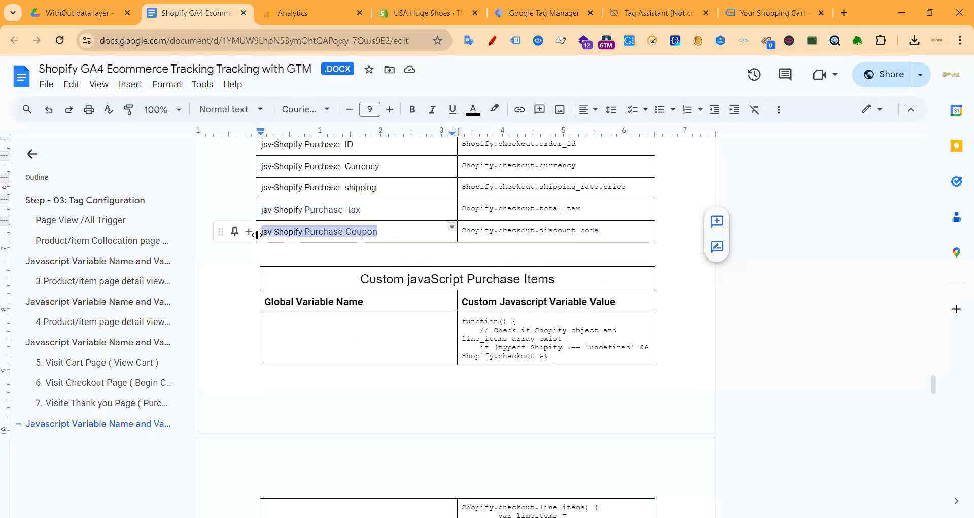
left_click(596, 11)
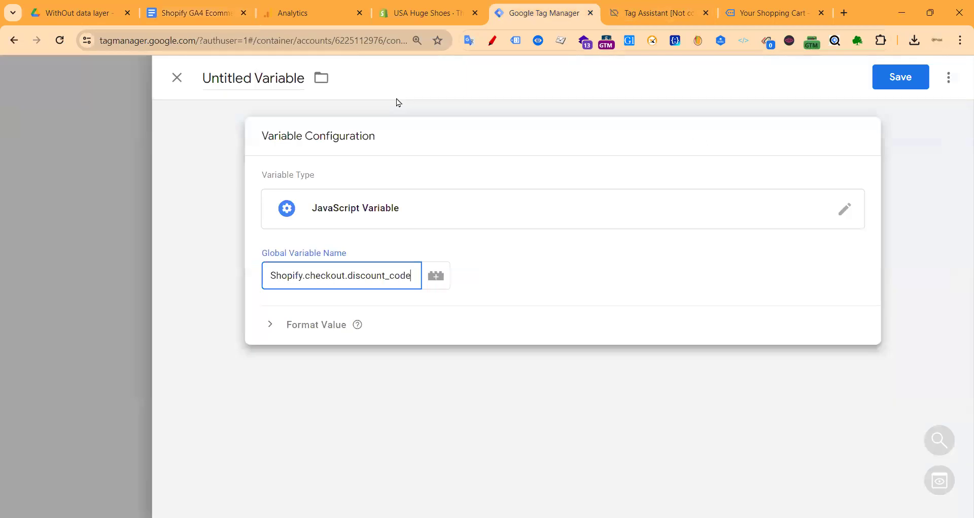
left_click(272, 81)
key("ctrl+v")
left_click(900, 77)
- Select the green coupon function code in the spec doc
left_click(198, 14)
scroll(500, 334, "down", 15)
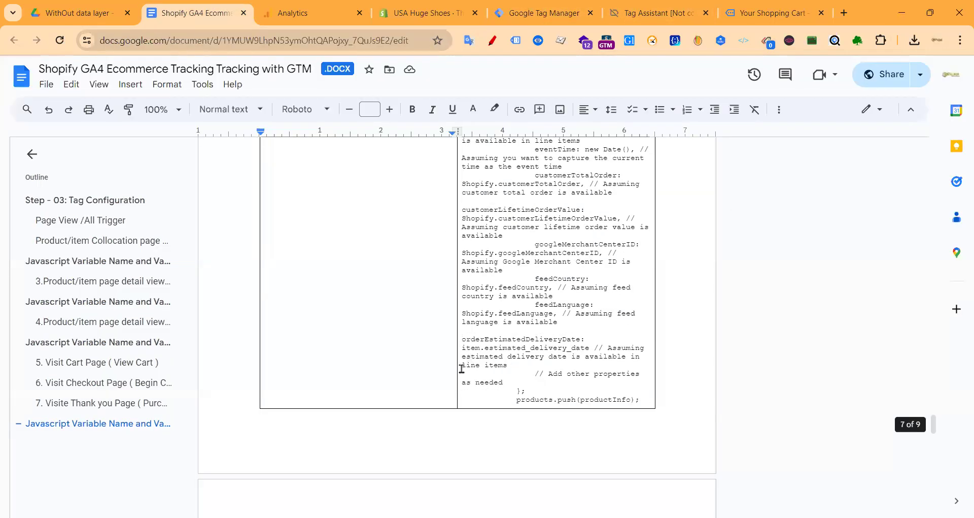
left_click_drag(471, 352, 462, 290)
key("ctrl+c")
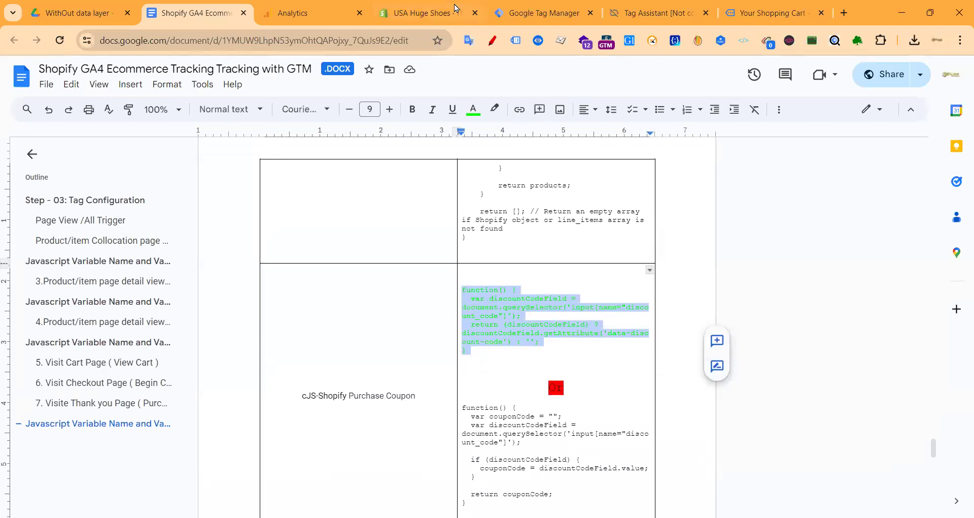
- Start a new user-defined variable and paste the coupon function into it
left_click(533, 13)
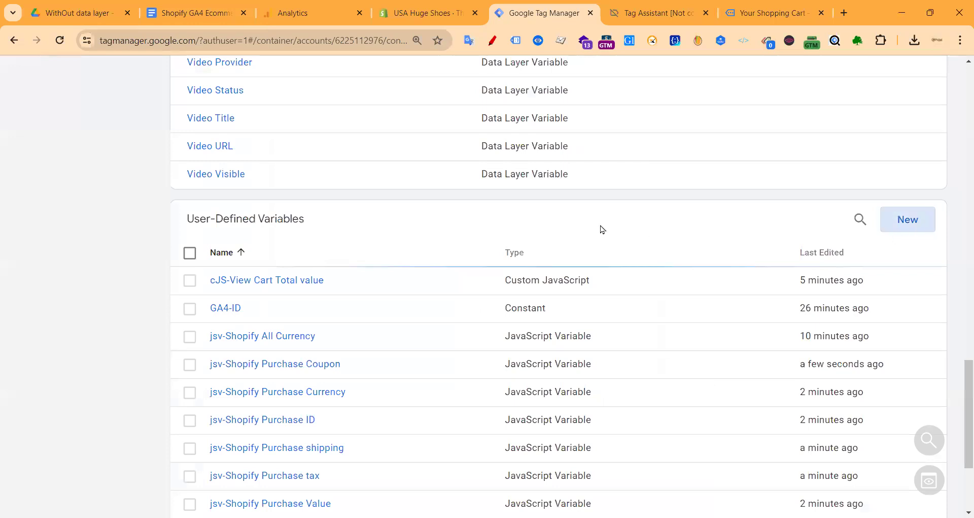
left_click(908, 219)
left_click(615, 228)
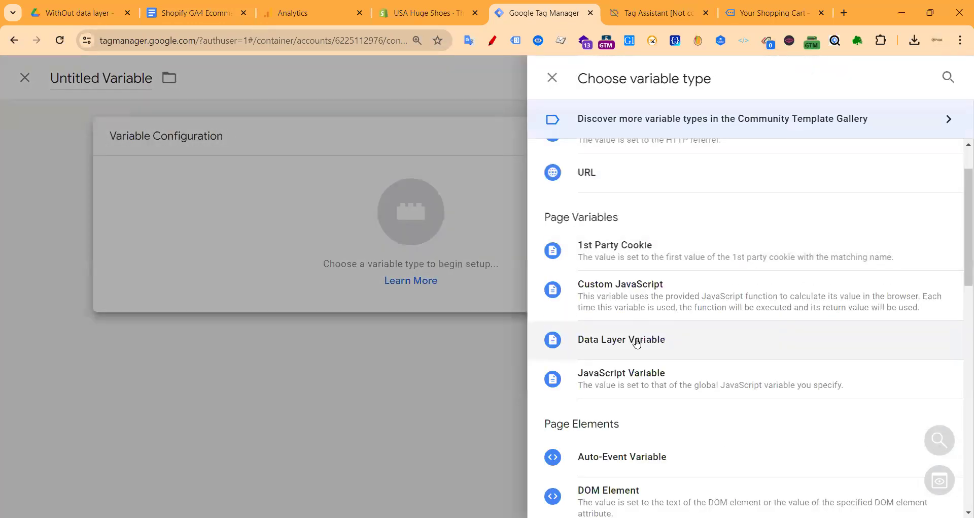
key("ctrl+v")
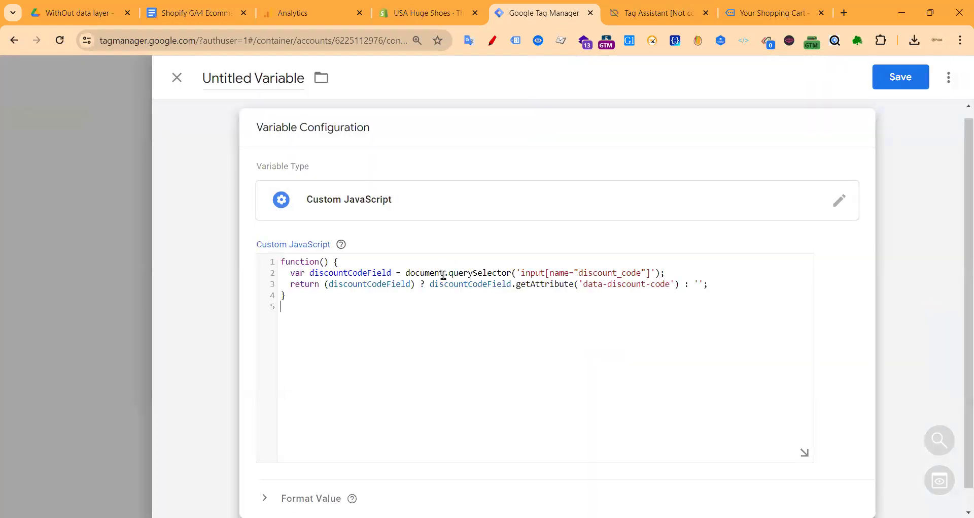
- Name it cJS-Shopify Purchase Coupon from the spec doc and save it
left_click(200, 5)
left_click_drag(417, 396, 300, 401)
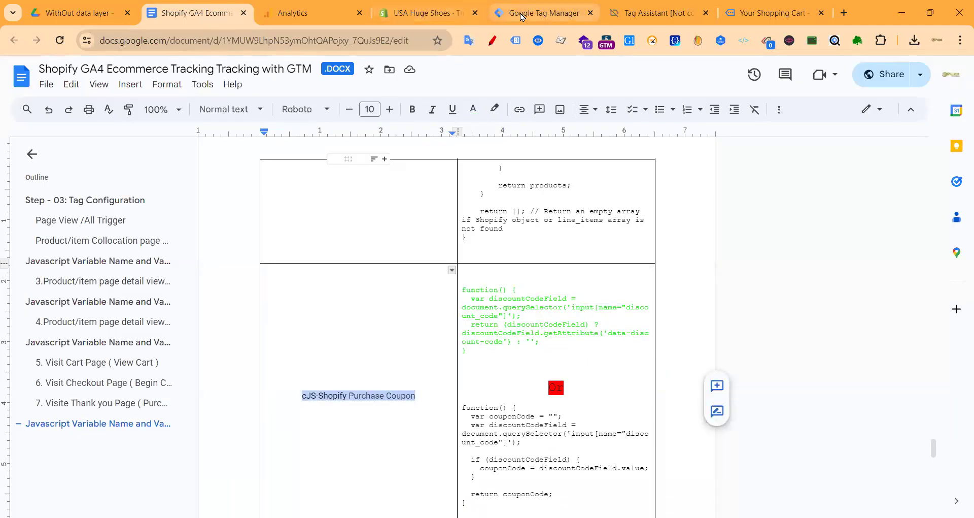
left_click(539, 12)
left_click(264, 80)
type("cJS-Shopify Purchase Coupon")
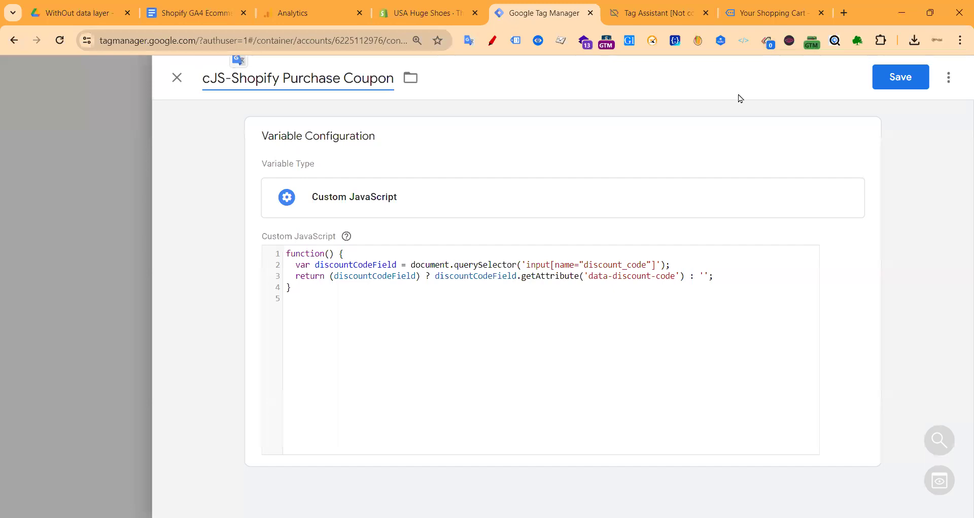
left_click(893, 77)
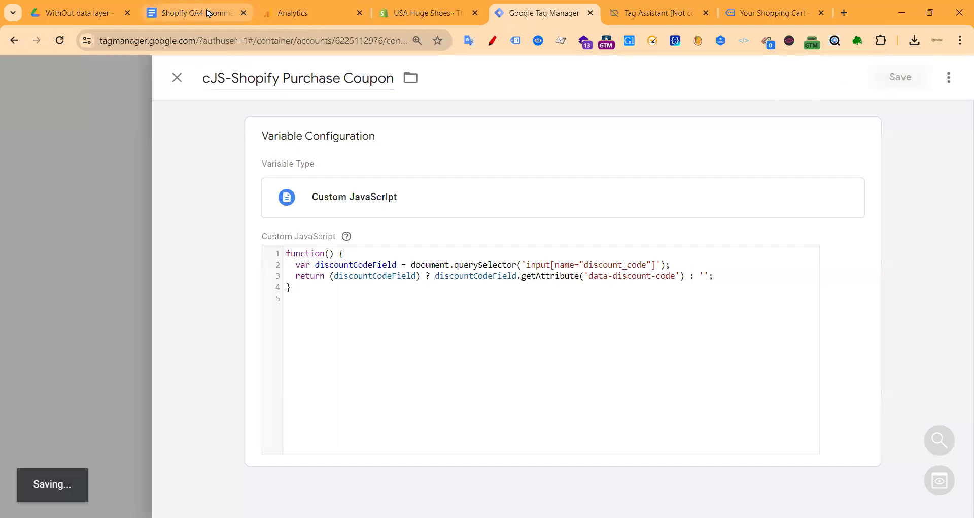
- Recopy the coupon function and paste it into a new Custom JavaScript variable
left_click(192, 13)
scroll(485, 439, "down", 3)
left_click_drag(480, 385, 463, 282)
key("ctrl+c")
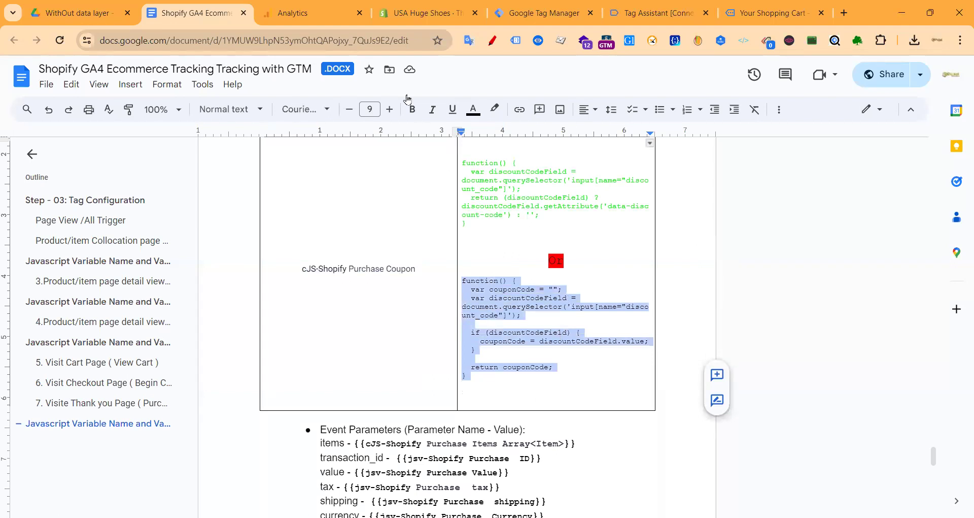
left_click(527, 13)
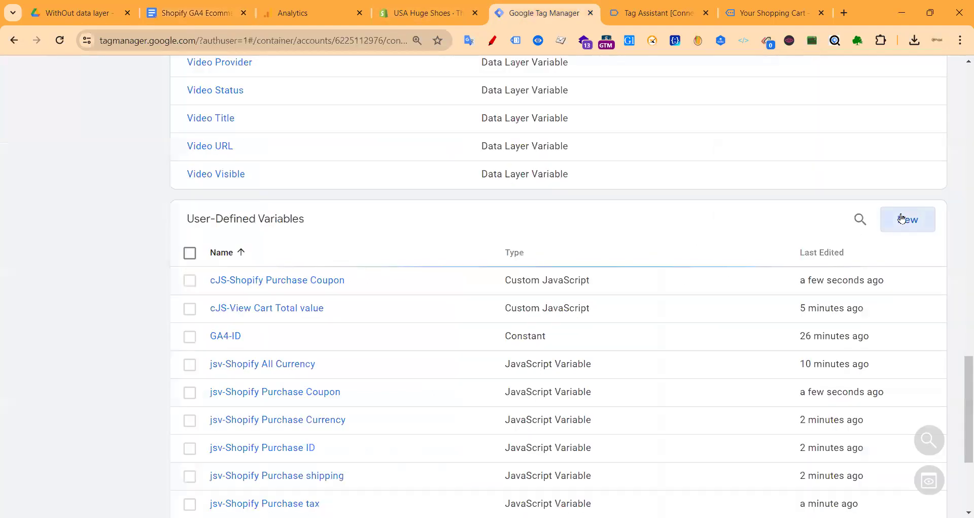
left_click(906, 219)
left_click(524, 230)
scroll(616, 284, "down", 3)
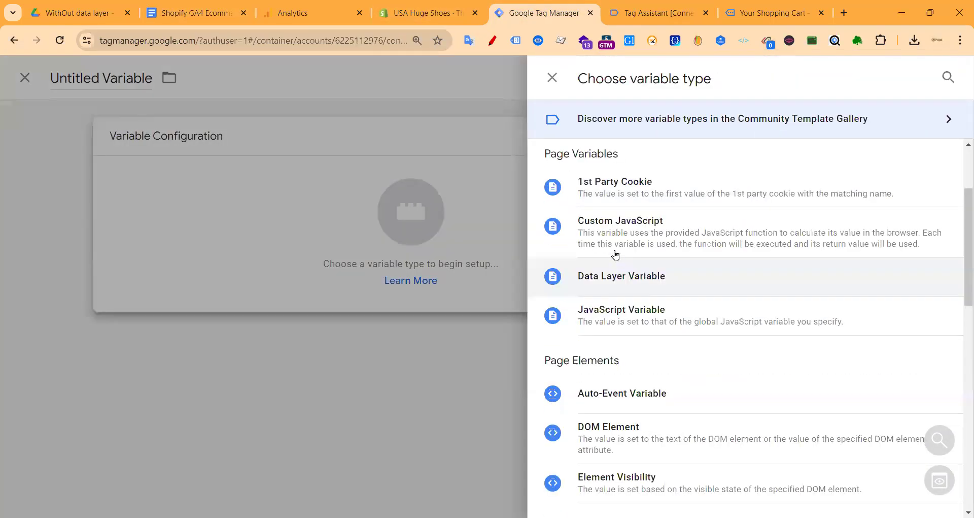
left_click(624, 231)
key("ctrl+v")
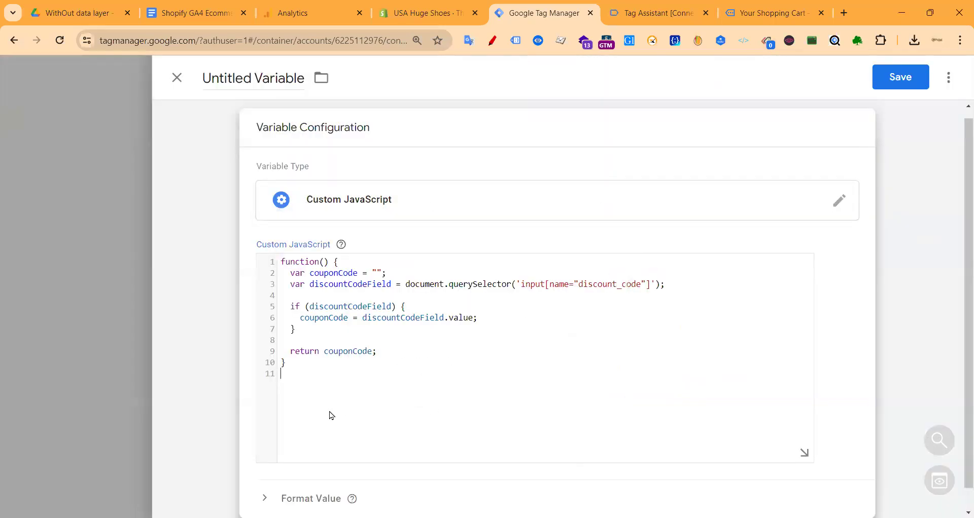
- Name this variable 1cJS-Shopify Purchase Coupon and save it
left_click(193, 12)
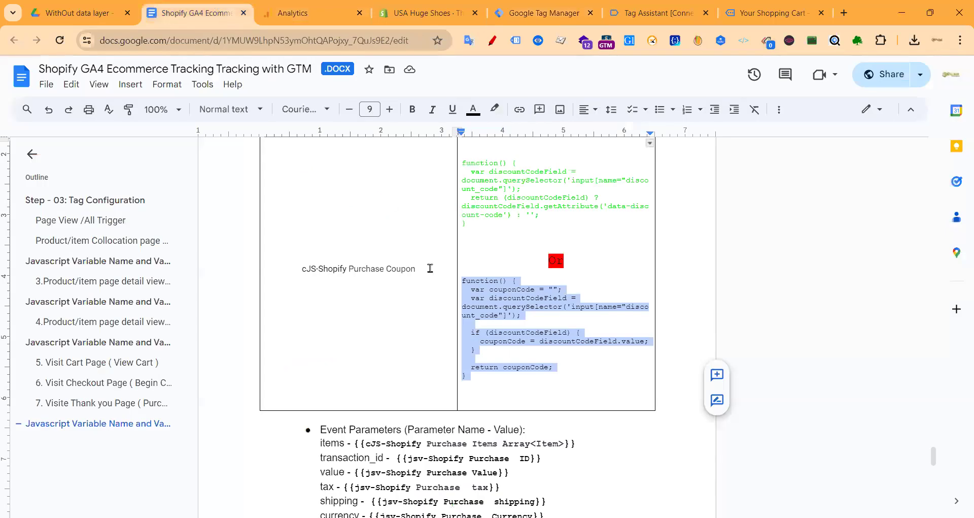
left_click_drag(430, 268, 282, 271)
key("ctrl+c")
left_click(538, 12)
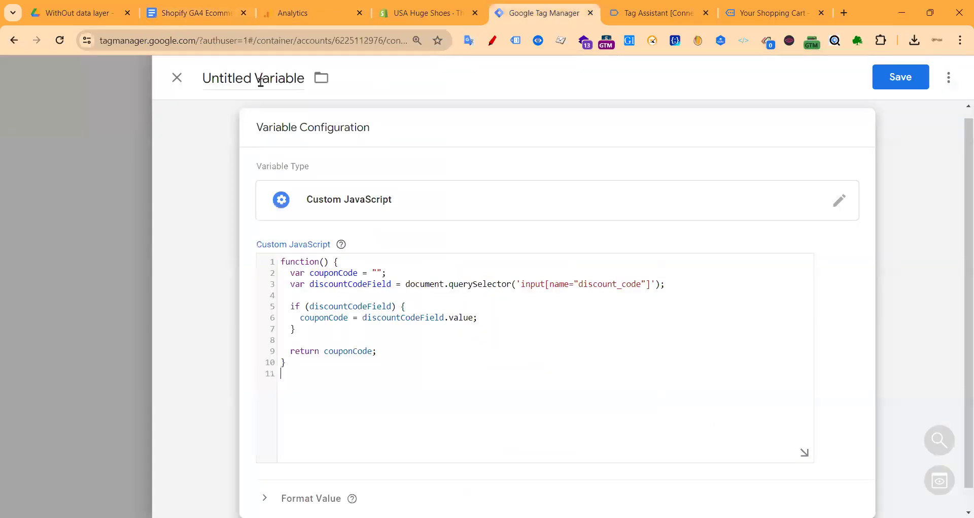
left_click(261, 81)
key("ctrl+v")
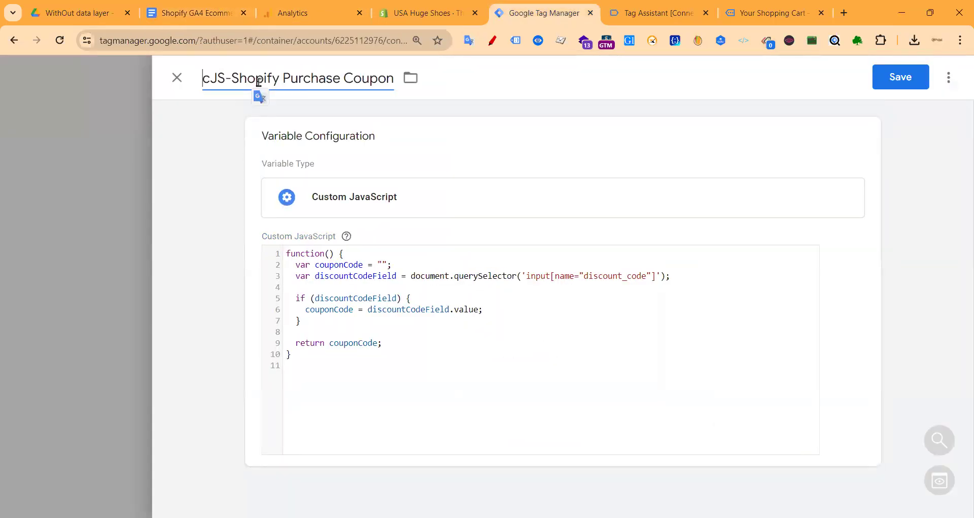
type("1")
left_click(900, 77)
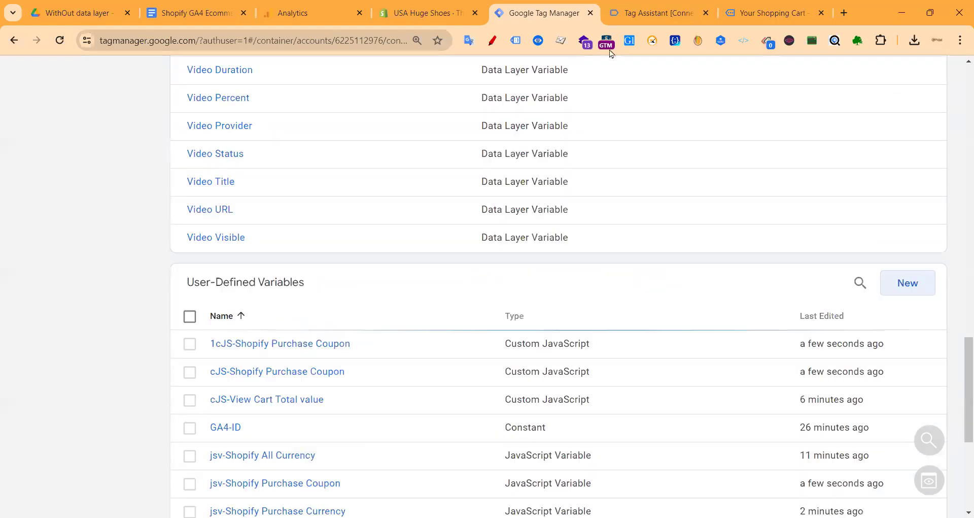
- From the store's cart tab, browse SHOP > Hiking Boots and open Women Casual Shoes
left_click(744, 13)
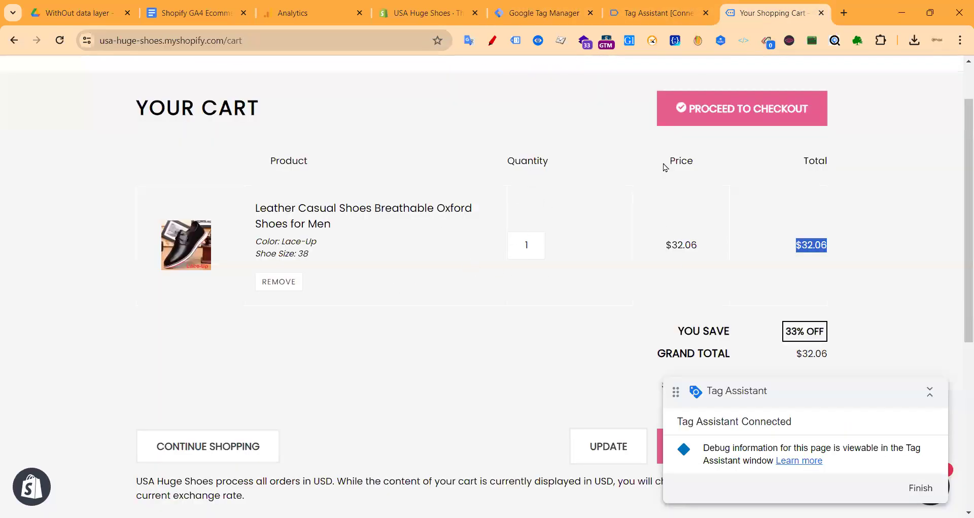
scroll(599, 240, "down", 6)
scroll(403, 246, "up", 7)
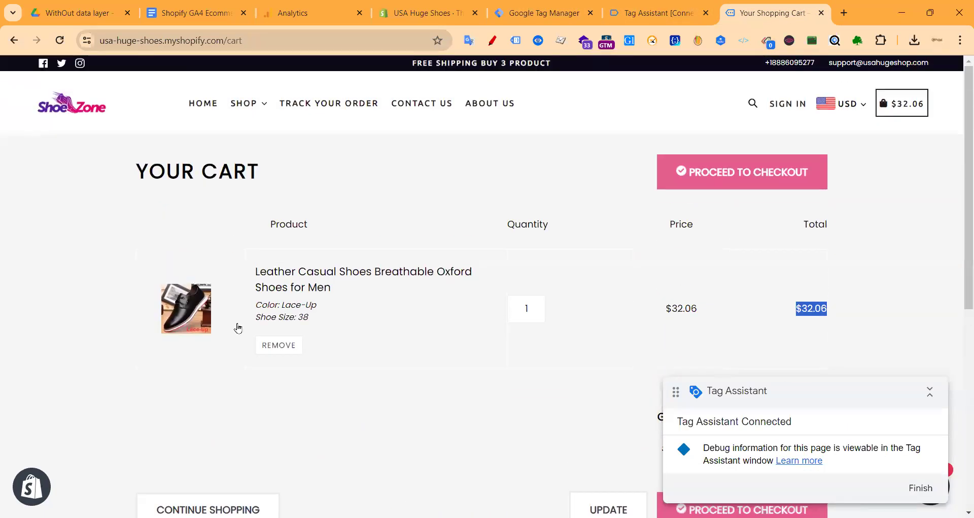
mouse_move(255, 122)
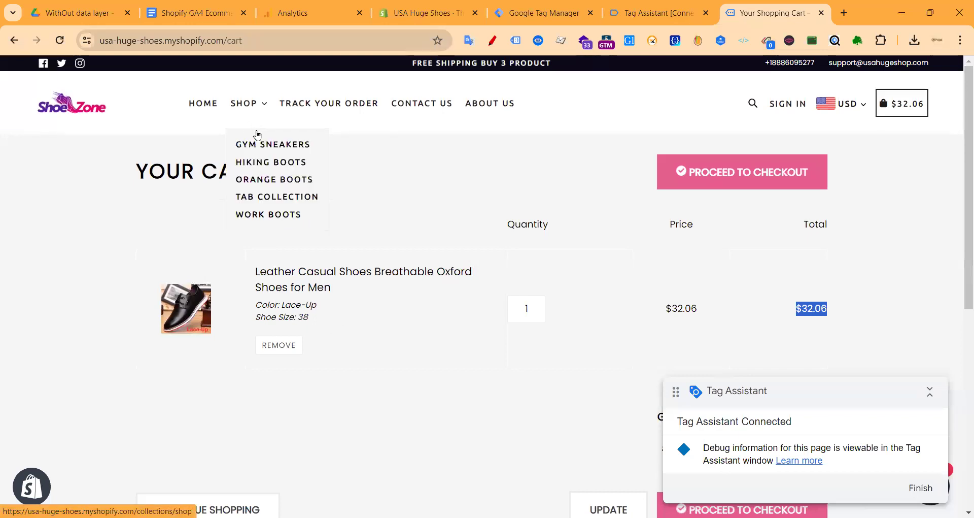
left_click(261, 163)
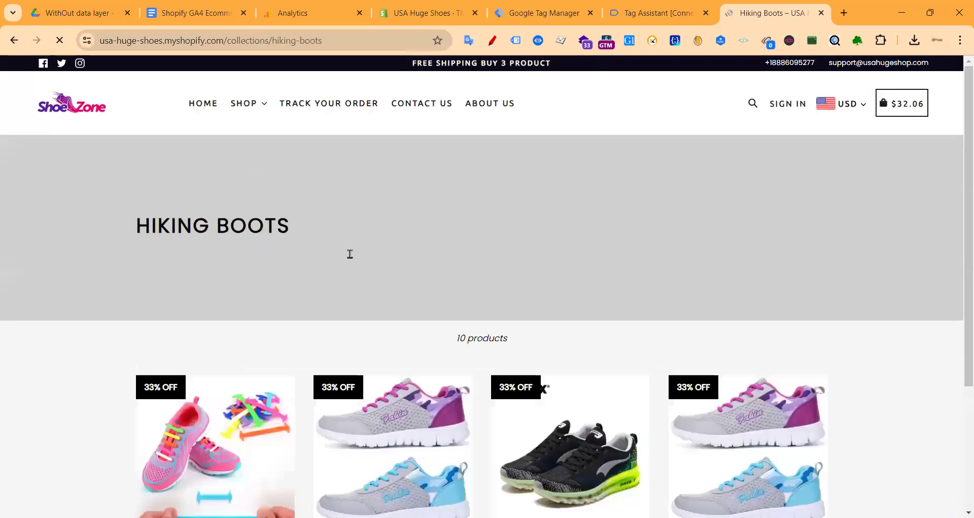
scroll(447, 308, "down", 3)
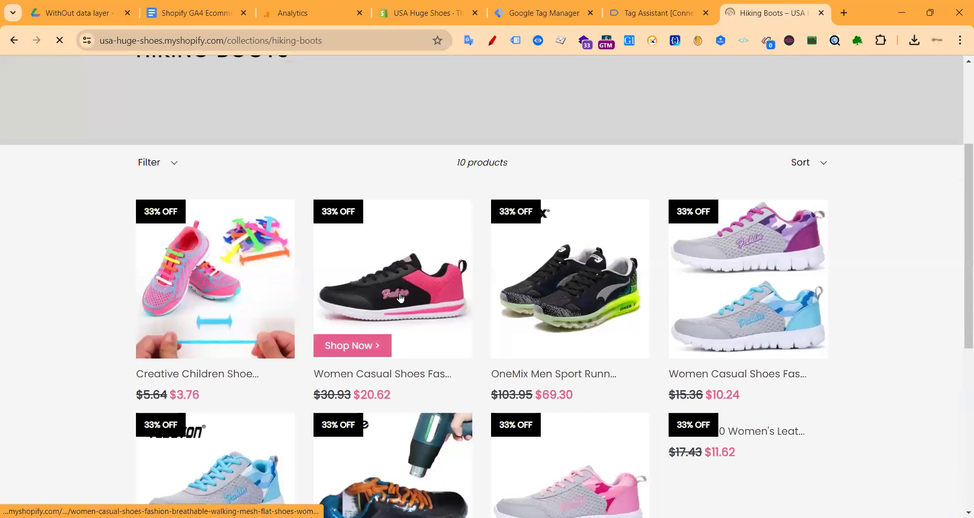
left_click(400, 298)
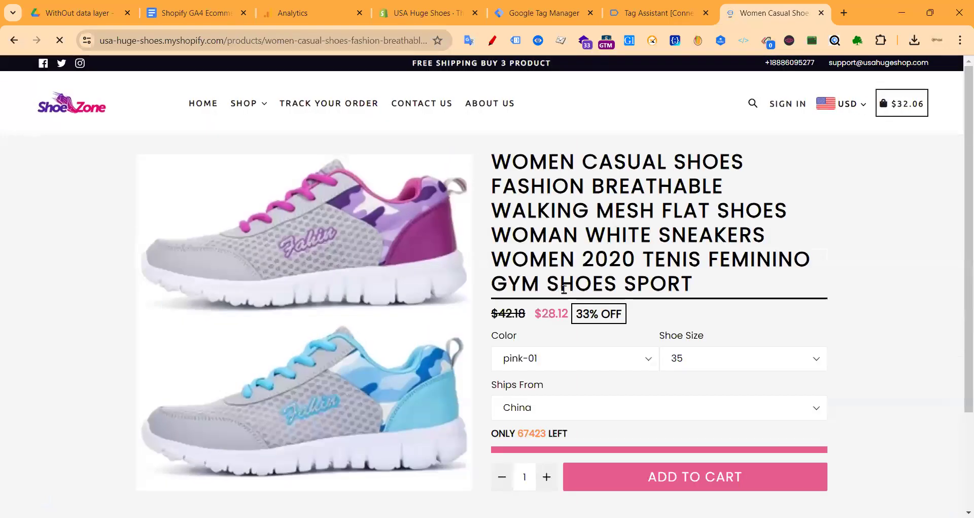
- Add Women Casual Shoes to the cart and review the three items totalling $74.40
scroll(646, 450, "down", 4)
left_click(671, 284)
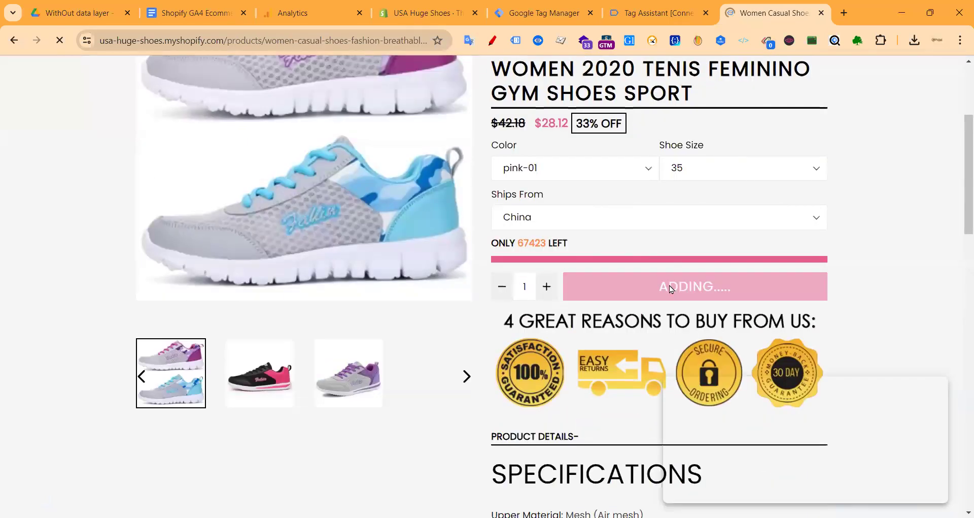
scroll(552, 301, "down", 7)
scroll(553, 301, "down", 5)
scroll(387, 305, "down", 5)
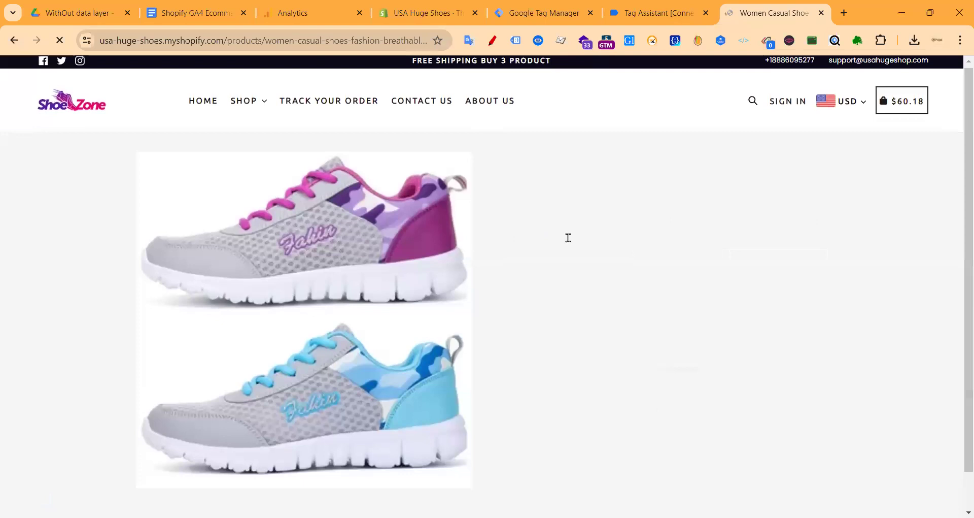
scroll(609, 238, "down", 4)
scroll(638, 242, "up", 3)
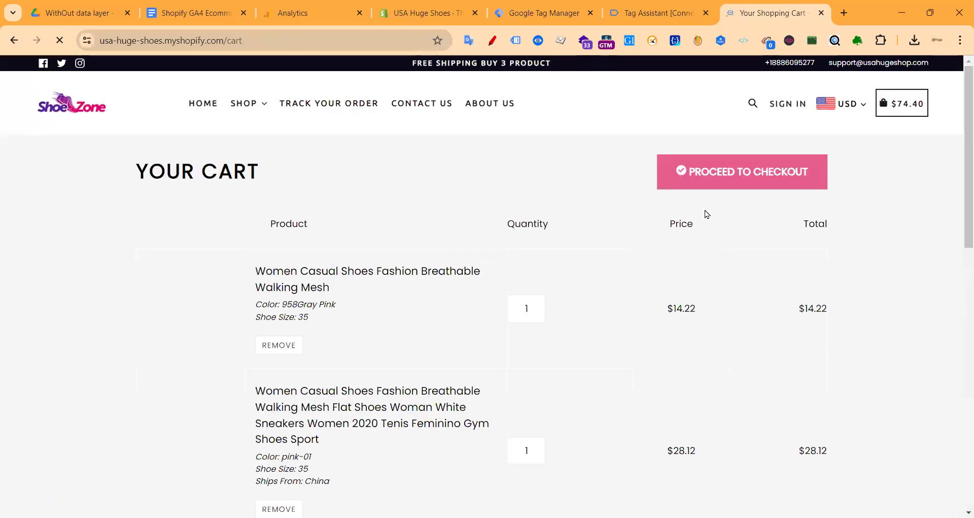
scroll(500, 242, "down", 5)
scroll(307, 246, "down", 6)
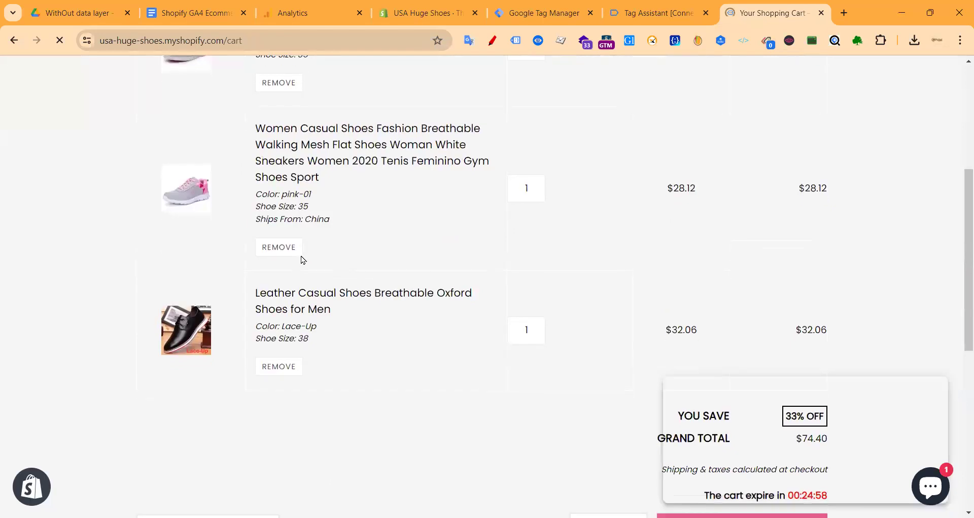
scroll(340, 276, "down", 2)
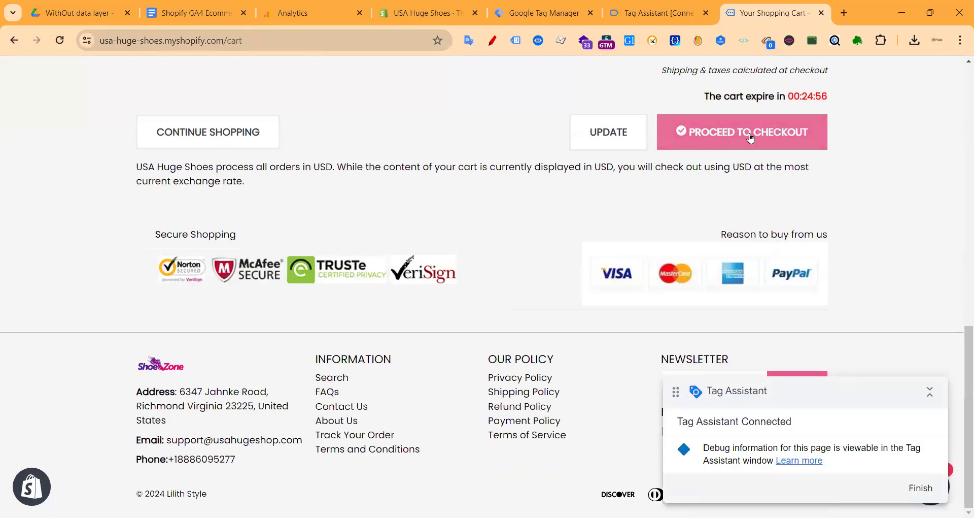
- Proceed to checkout and autofill contact and delivery details from the saved profile
left_click(750, 136)
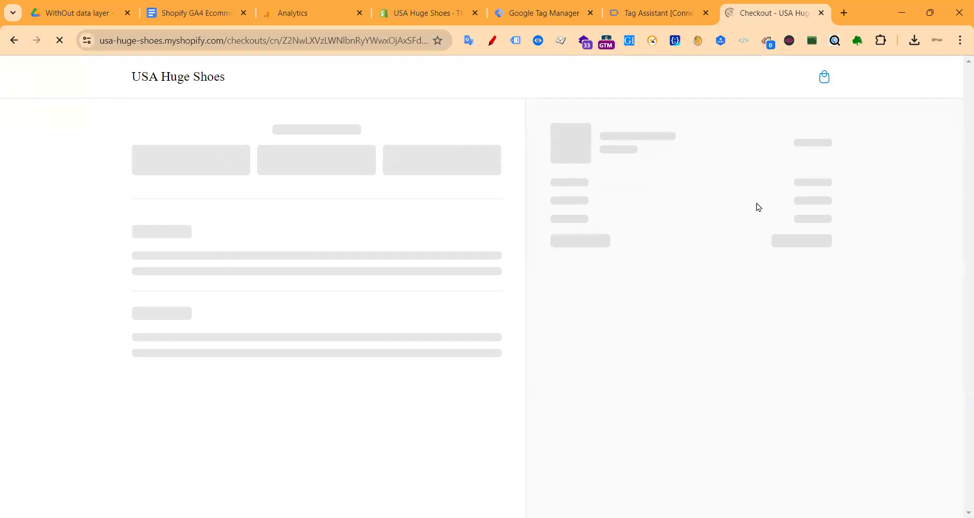
left_click(220, 155)
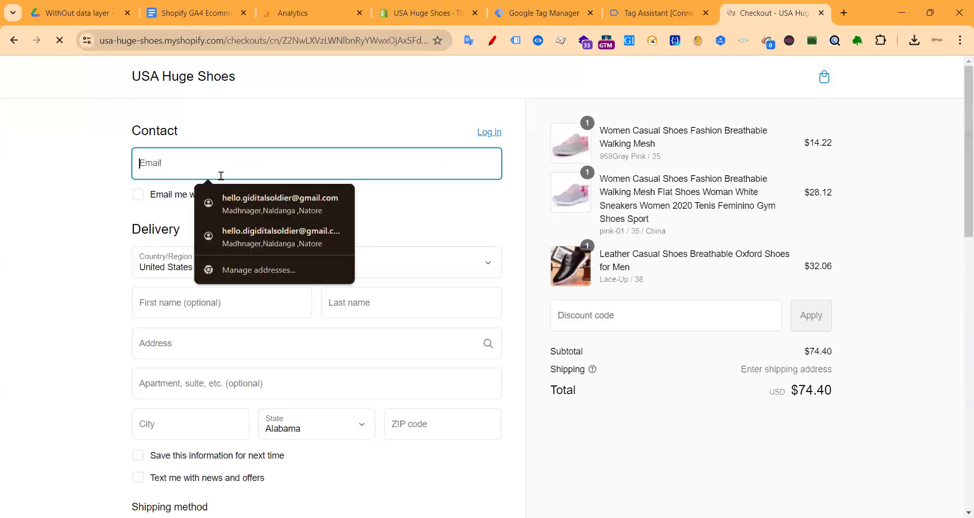
left_click(259, 212)
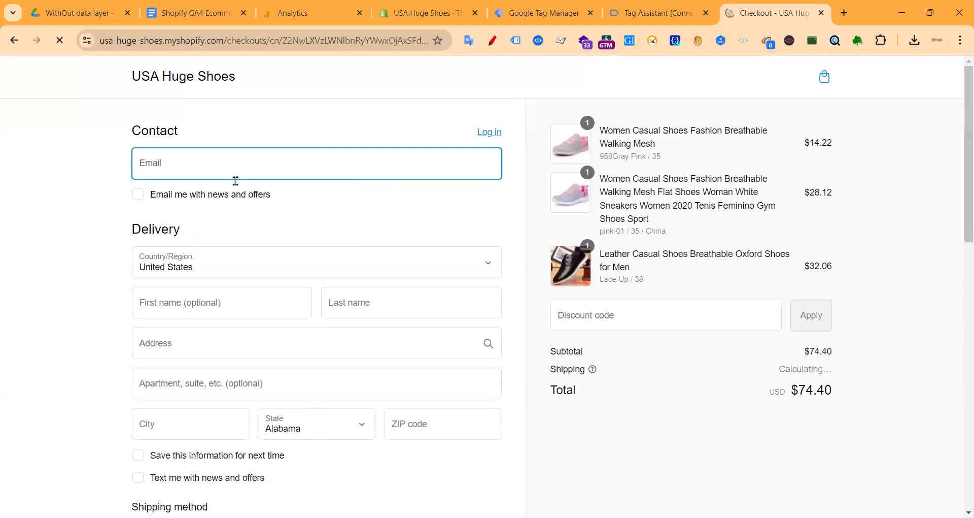
left_click(273, 170)
left_click(255, 201)
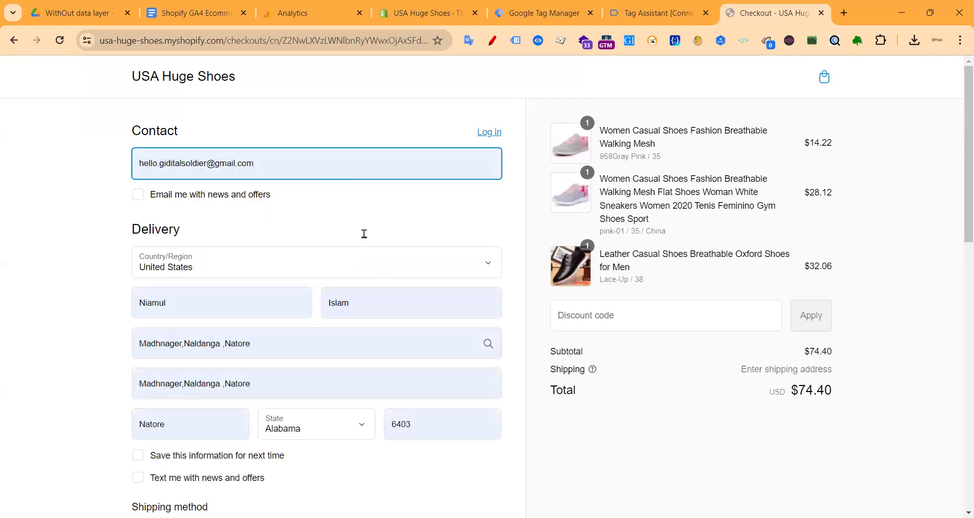
- Replace the street address with the suggested Minneapolis delivery address
scroll(296, 252, "down", 3)
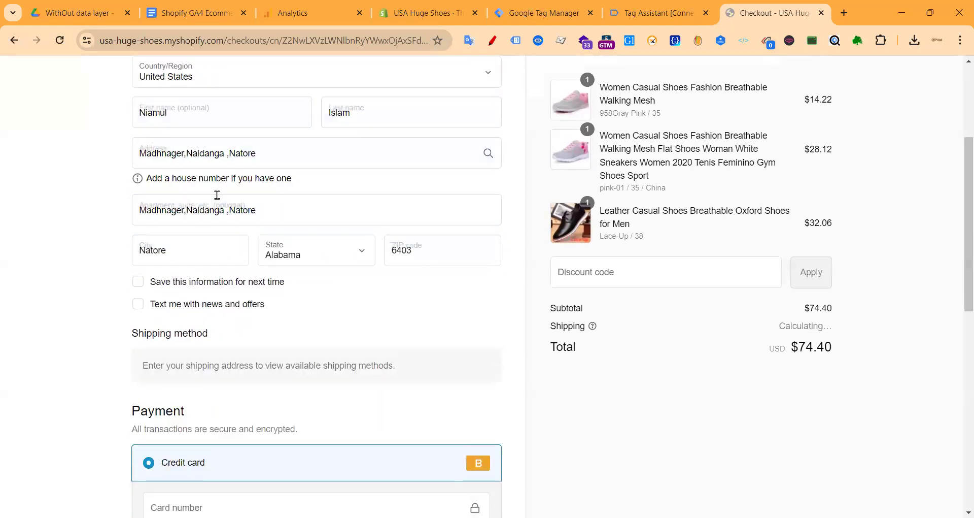
left_click(218, 206)
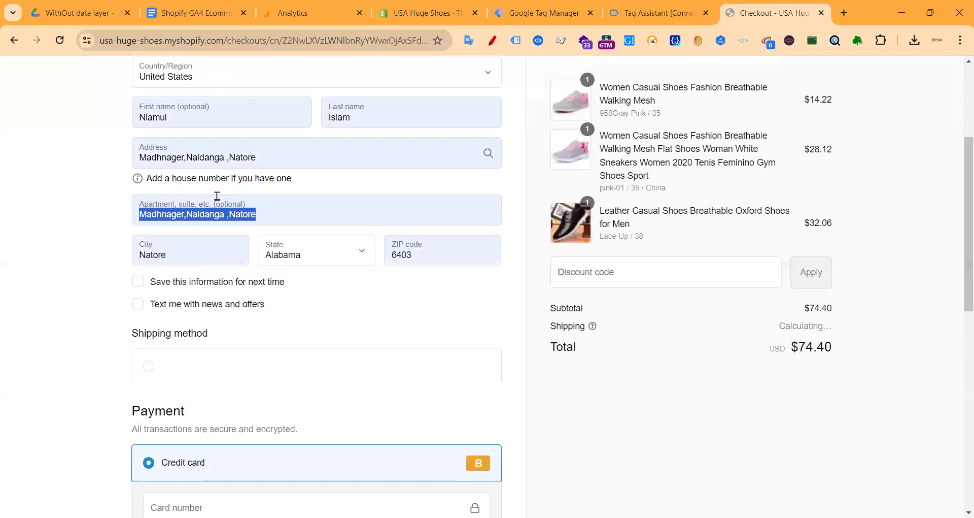
left_click(255, 167)
key("BackSpace")
type("56")
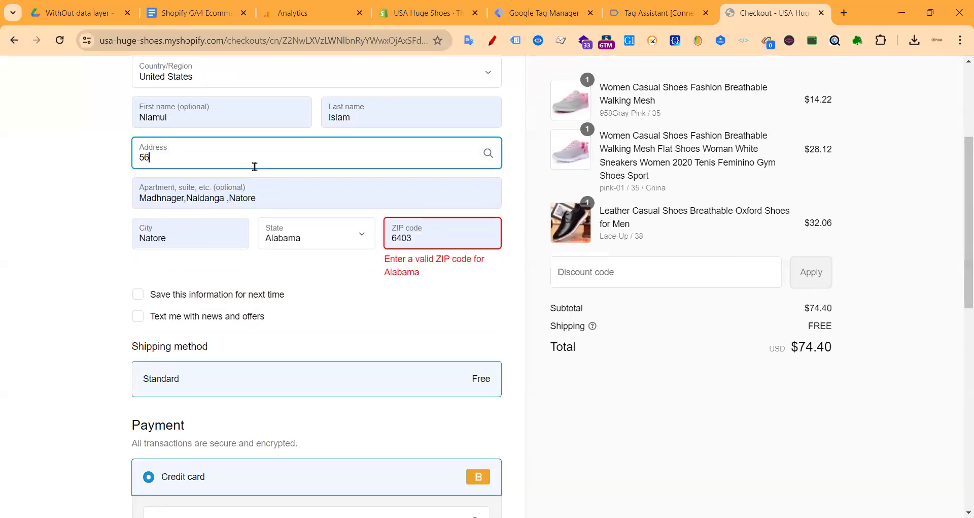
left_click(315, 205)
- Enter the test card's number, expiry and security code, then submit the $74.40 payment
scroll(263, 318, "down", 5)
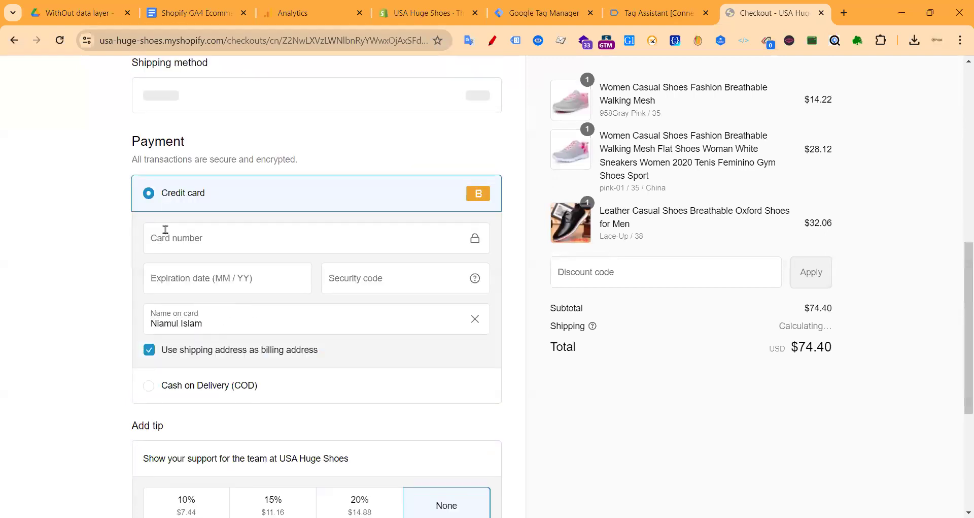
left_click(165, 229)
type("1")
left_click(206, 281)
type("12")
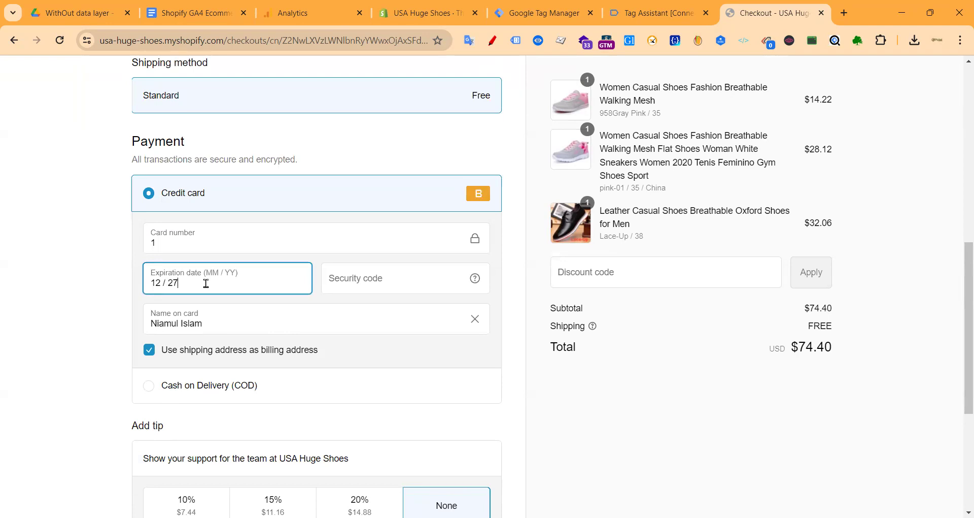
scroll(205, 283, "down", 3)
left_click(414, 152)
type("111")
scroll(350, 263, "down", 3)
left_click(329, 391)
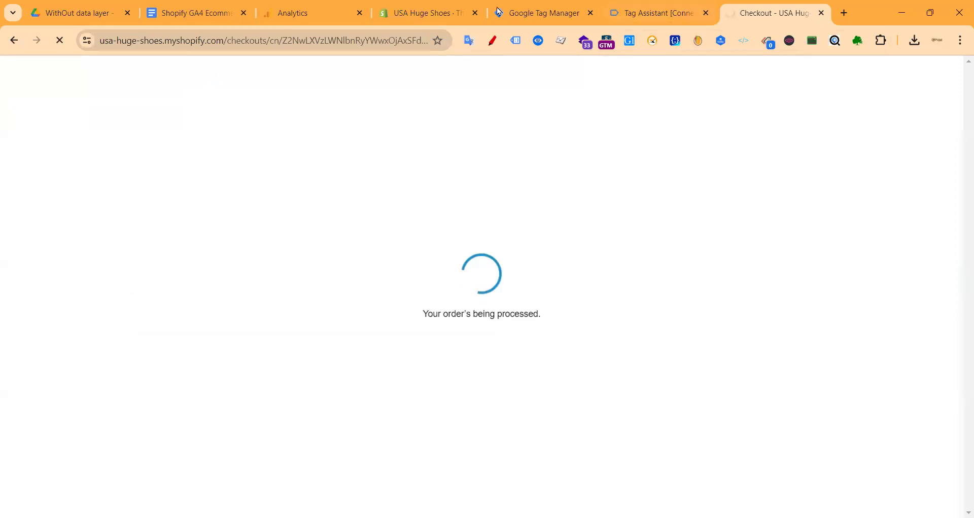
- Check the $74.40 order's thank-you page, then return to the guide's Purchase Items Array code
left_click(192, 13)
scroll(410, 317, "up", 10)
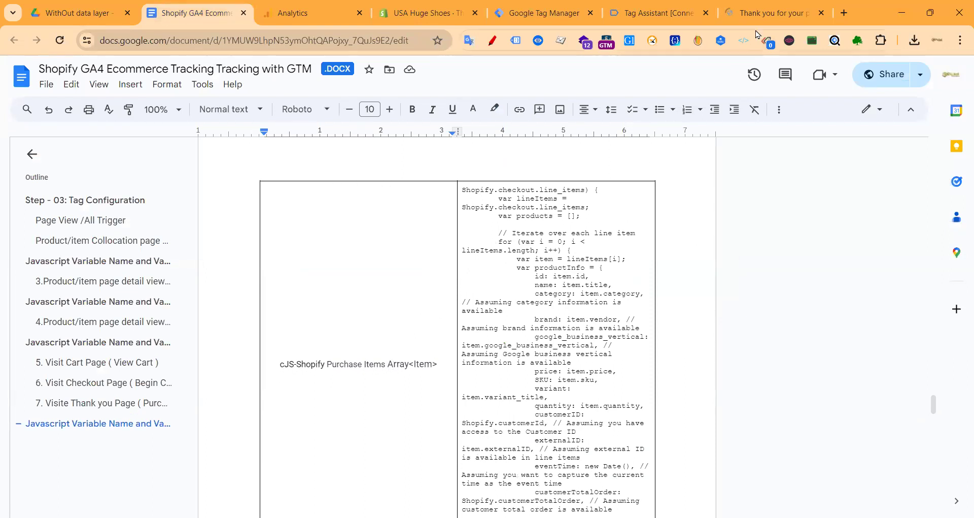
left_click(766, 13)
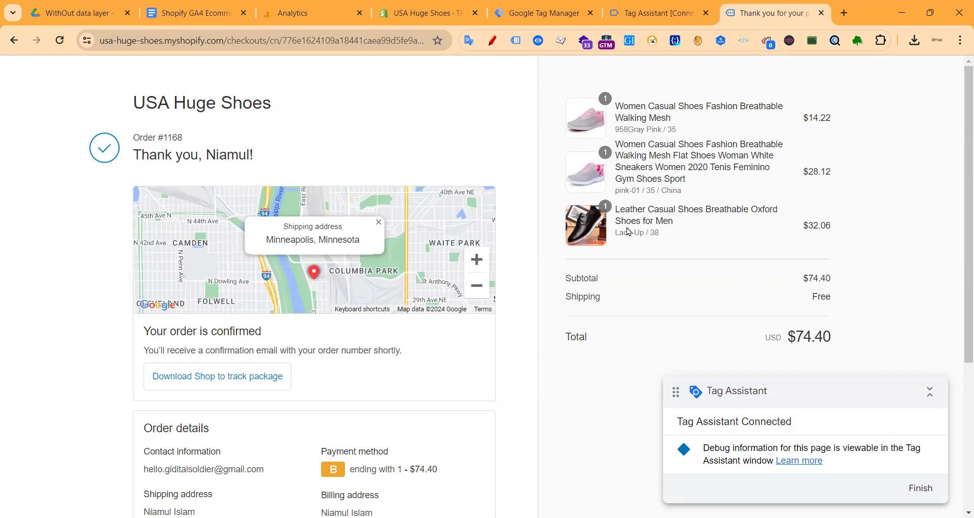
left_click(216, 16)
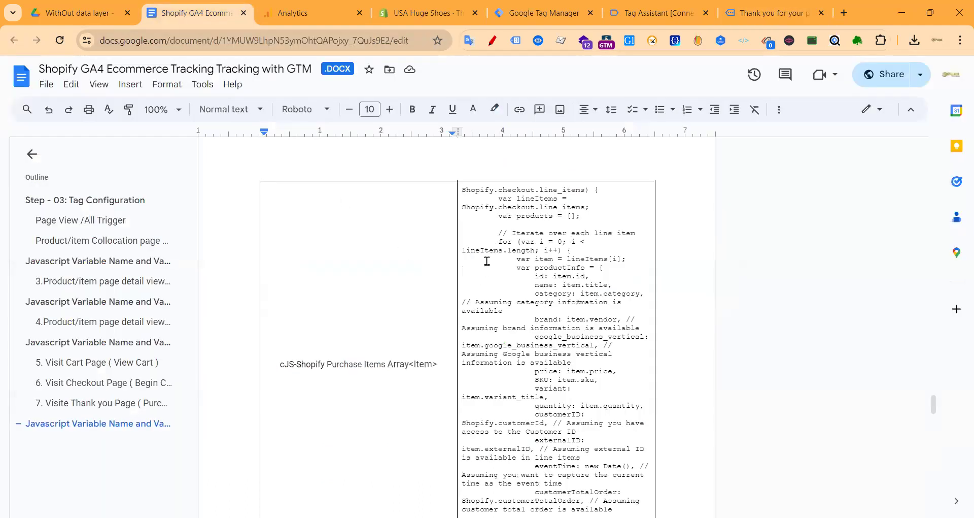
- Select the purchase items array JavaScript code in the tracking guide
scroll(487, 260, "up", 7)
left_click_drag(462, 386, 475, 191)
scroll(523, 425, "down", 9)
scroll(573, 376, "down", 5)
scroll(542, 307, "down", 1)
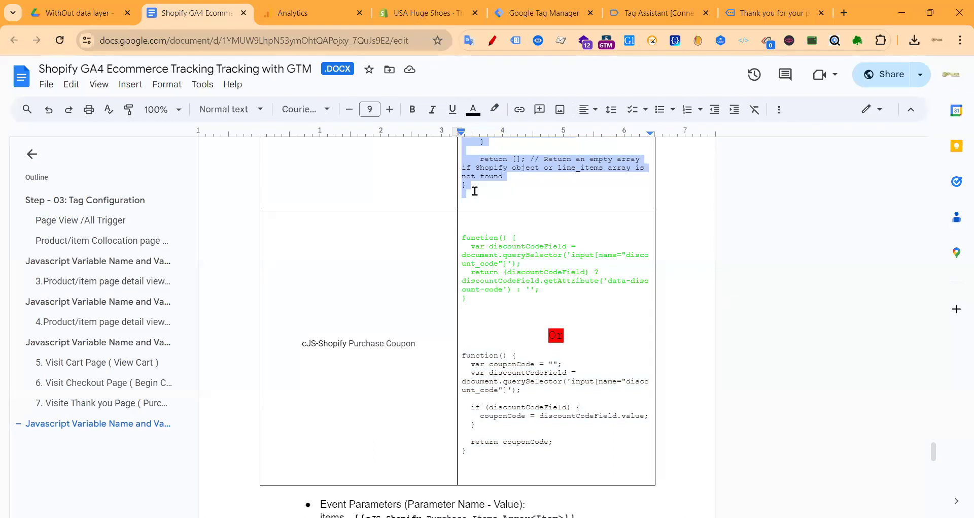
scroll(500, 213, "up", 3)
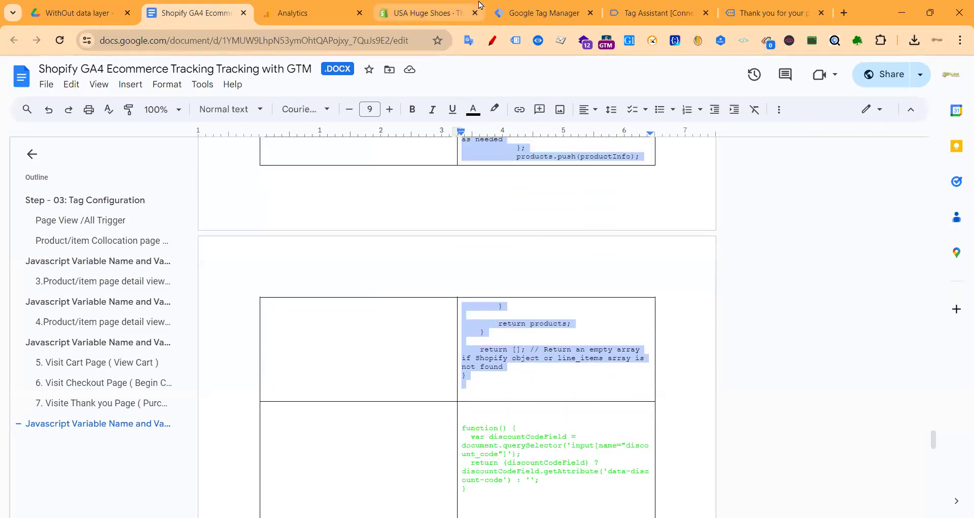
- Create a new Custom JavaScript variable in the container and paste the items array code
left_click(562, 9)
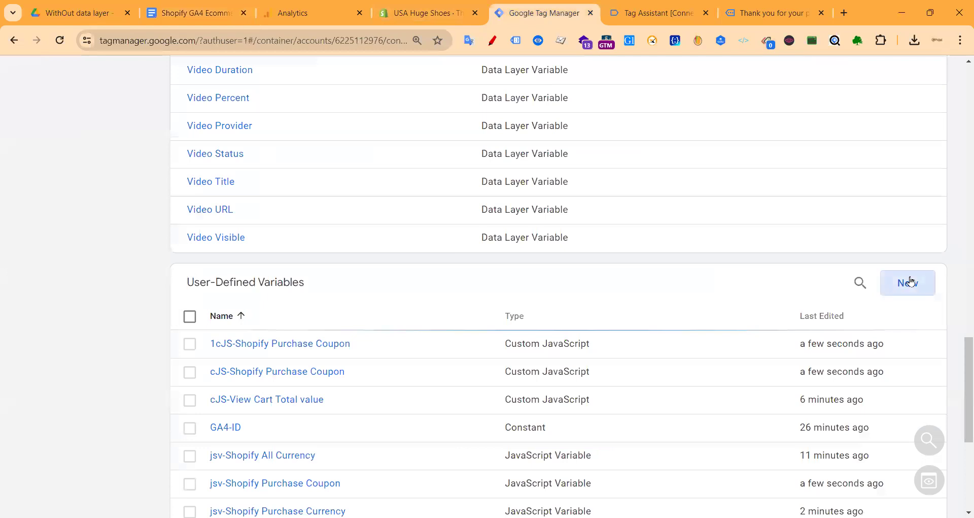
left_click(907, 281)
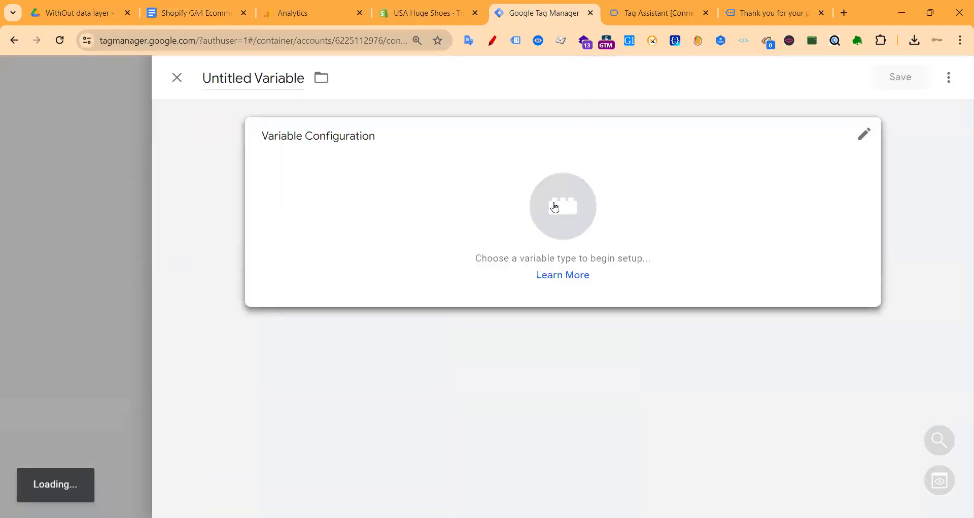
left_click(557, 206)
scroll(639, 243, "down", 2)
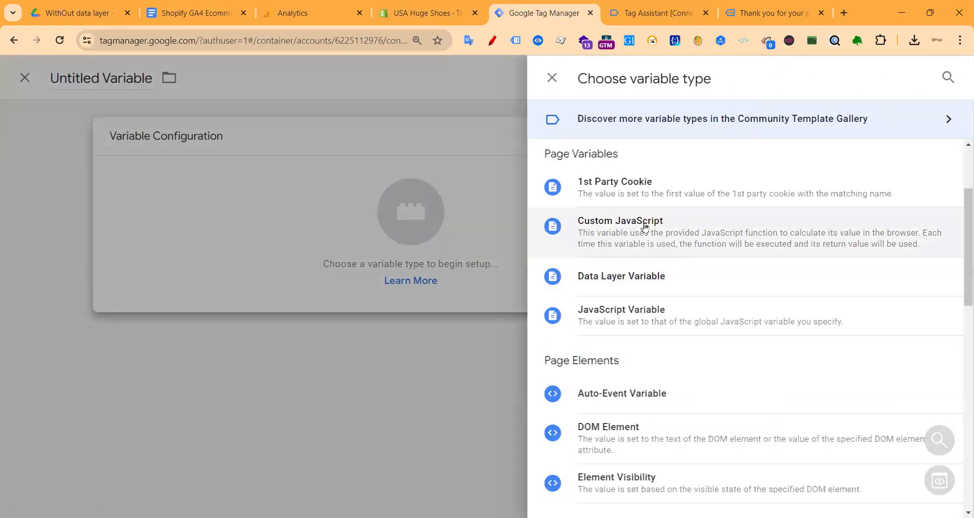
left_click(676, 237)
left_click(369, 298)
key("ctrl+v")
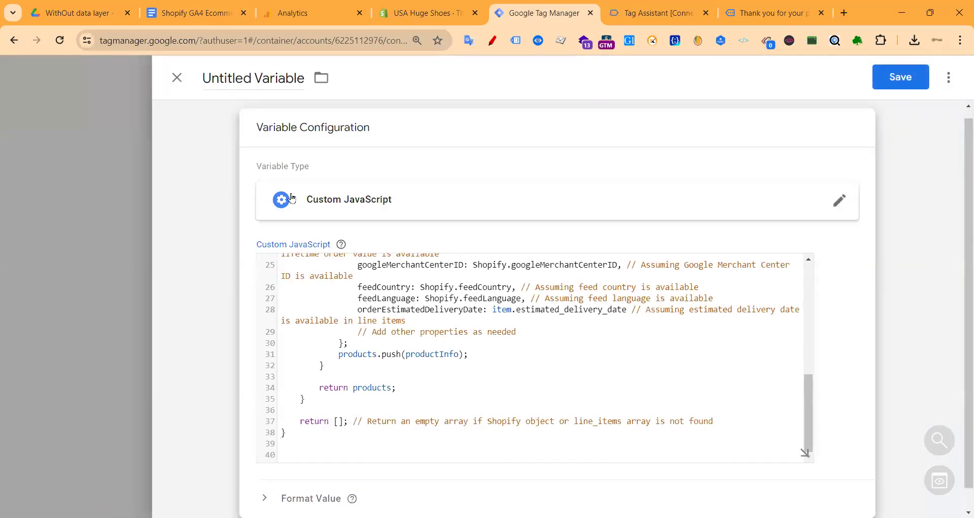
- Copy the name from the guide and rename the variable to 'cJS-Shopify Purchase Items Array'
left_click(208, 14)
scroll(423, 295, "up", 10)
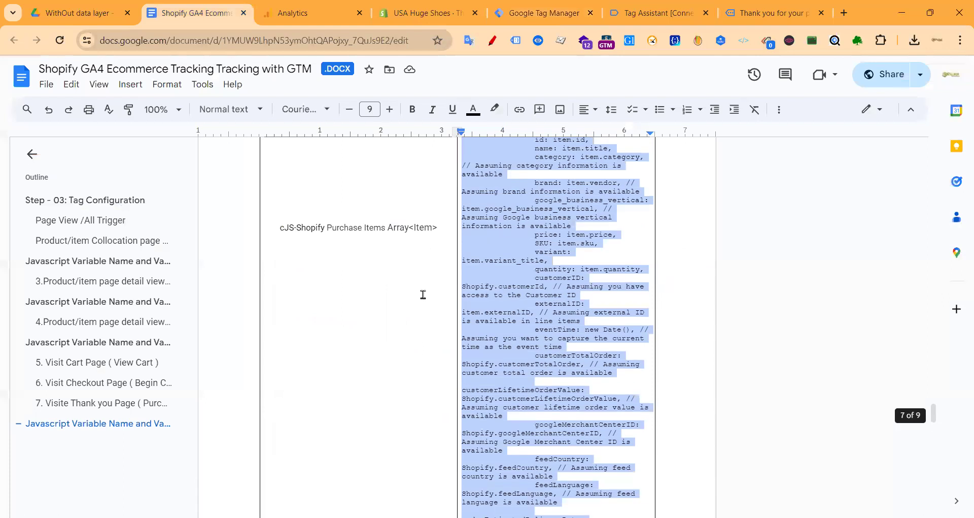
left_click_drag(442, 376, 281, 371)
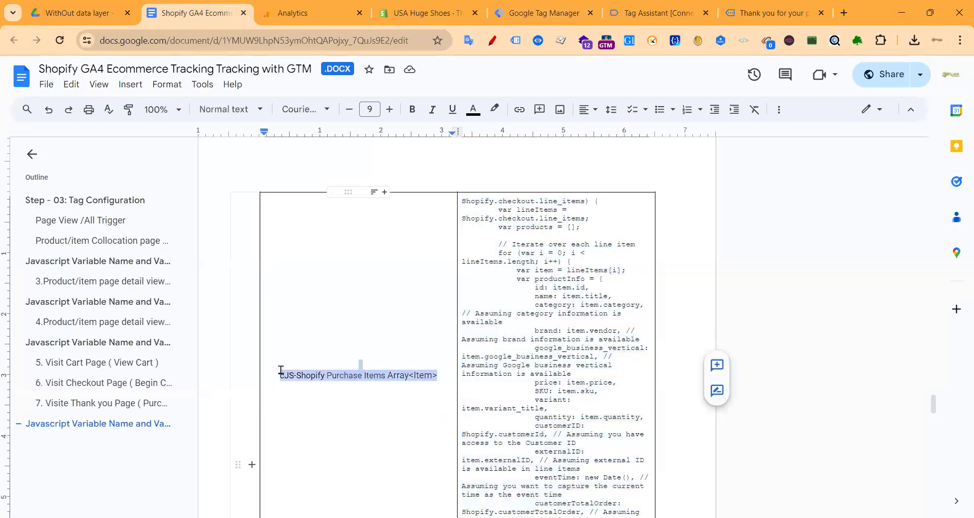
triple_click(305, 374)
key("ctrl+c")
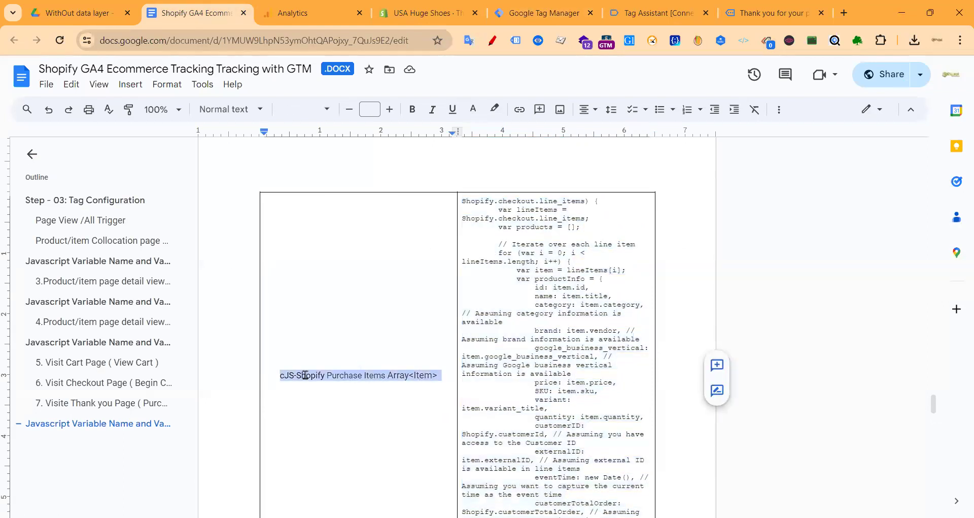
left_click(539, 12)
left_click(249, 81)
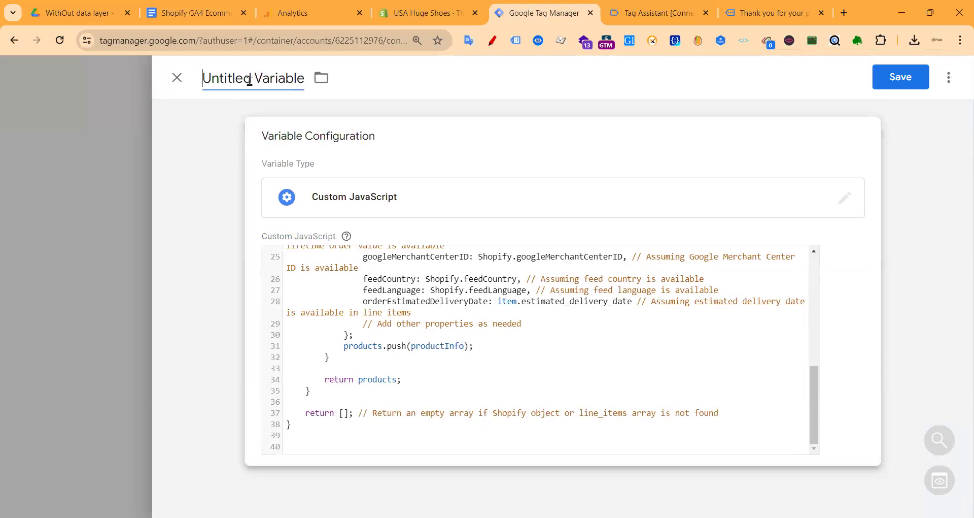
key("ctrl+a")
key("ctrl+v")
key("BackSpace")
key("BackSpace")
key("BackSpace")
key("BackSpace")
key("BackSpace")
key("BackSpace")
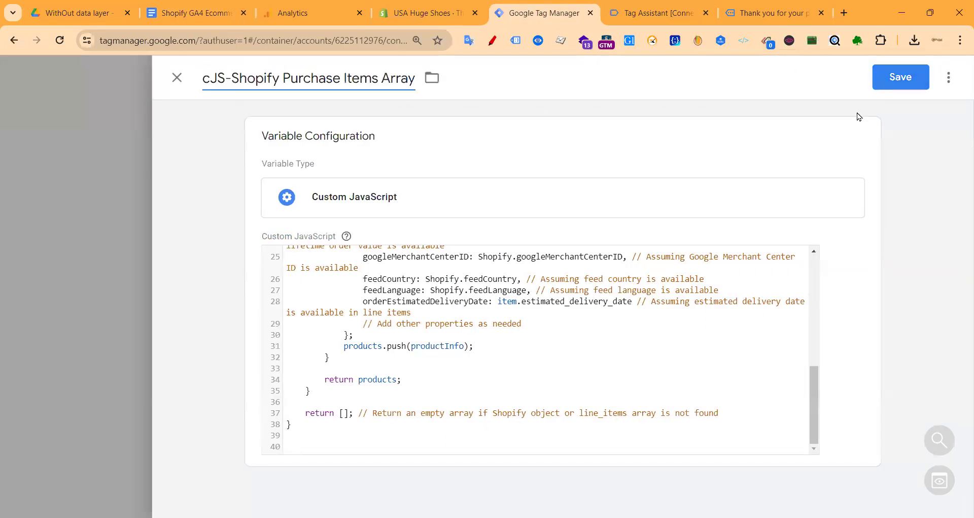
left_click(575, 325)
- Review the variable's code and save it
scroll(575, 325, "up", 5)
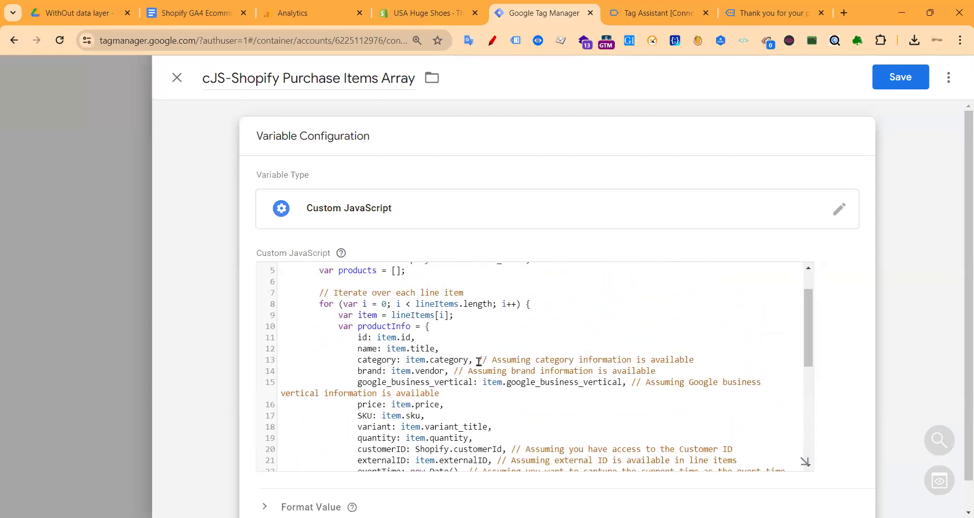
scroll(482, 367, "down", 2)
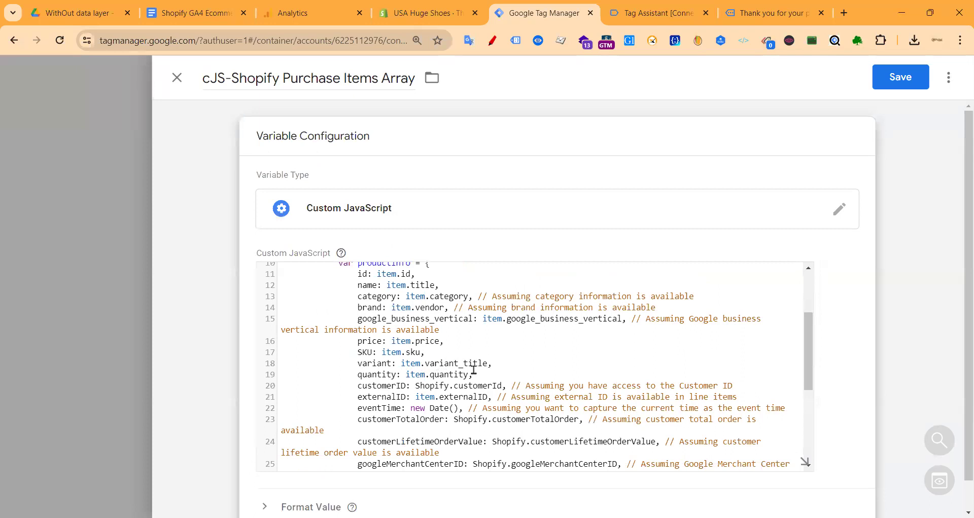
scroll(445, 375, "down", 3)
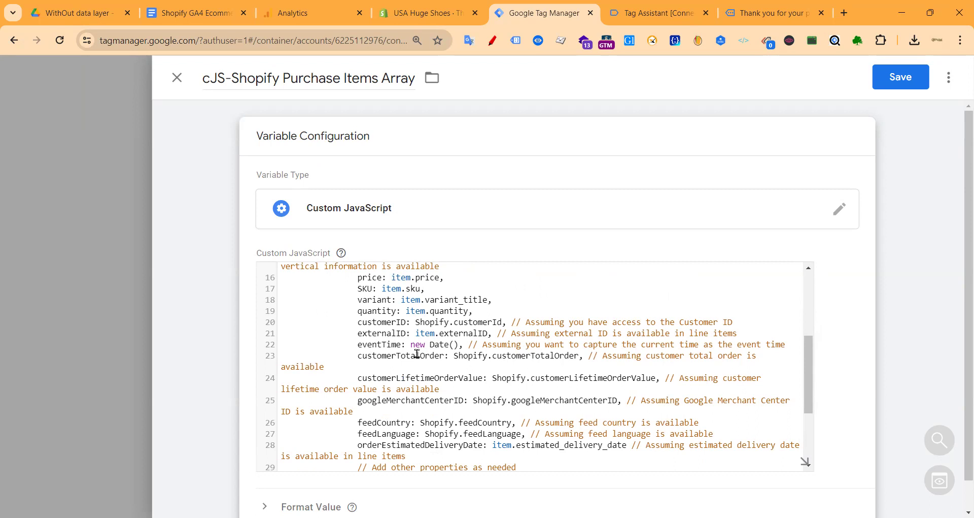
scroll(540, 369, "down", 2)
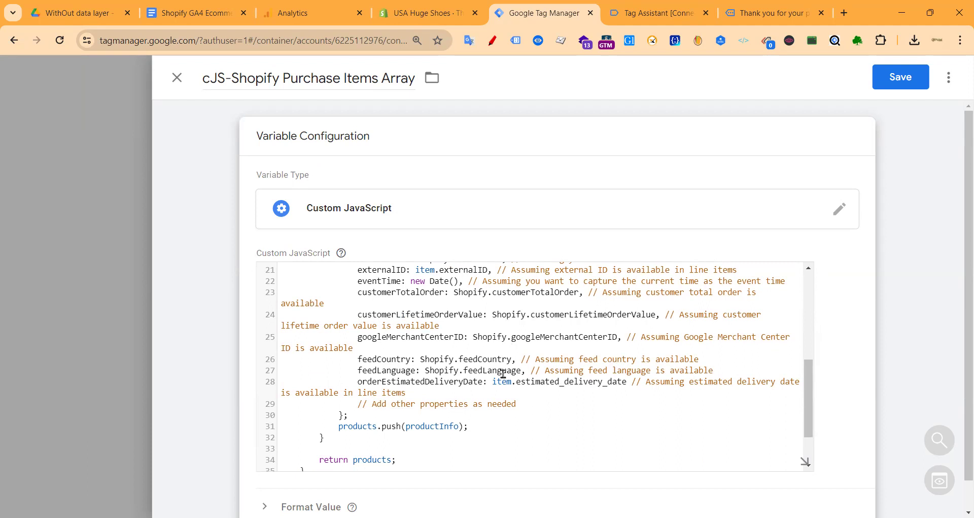
scroll(503, 373, "down", 3)
left_click(901, 77)
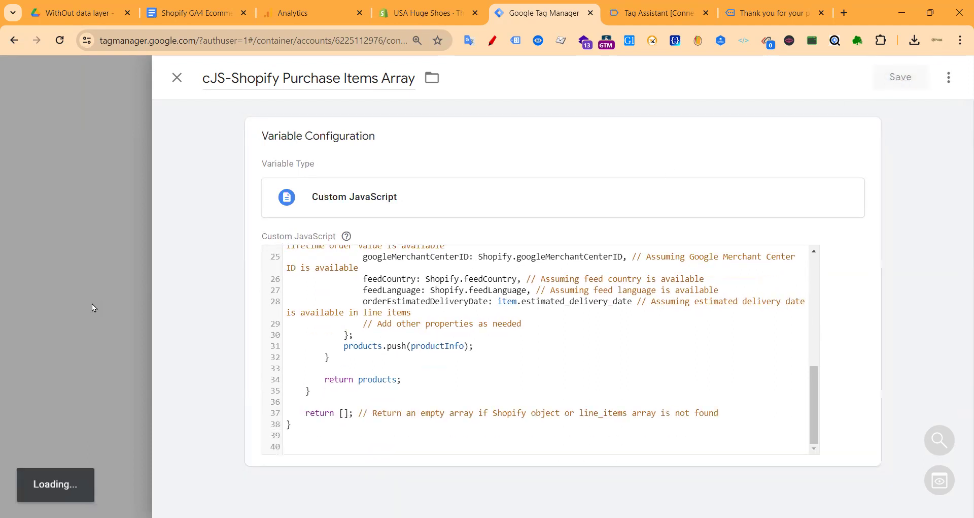
scroll(434, 296, "up", 20)
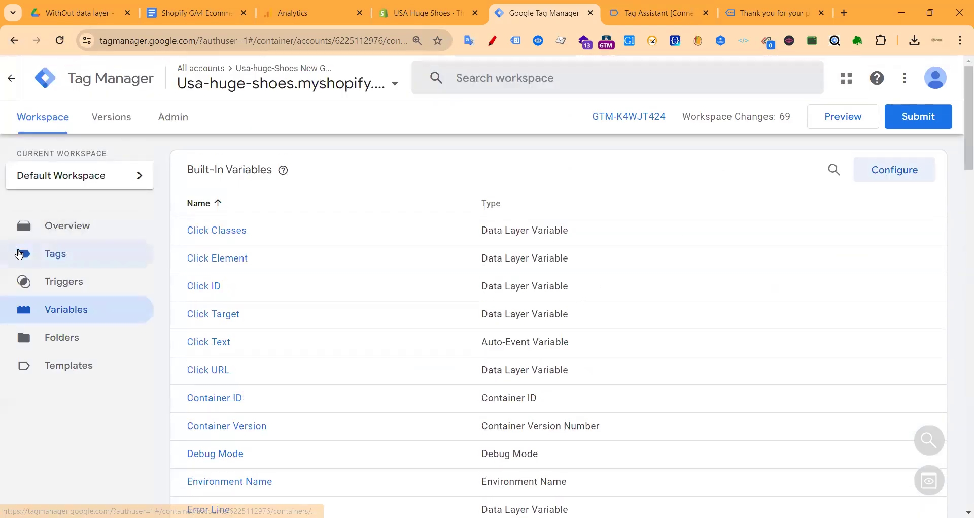
- Show the container's tags list, then select the event name 'purchase' in the guide
left_click(81, 254)
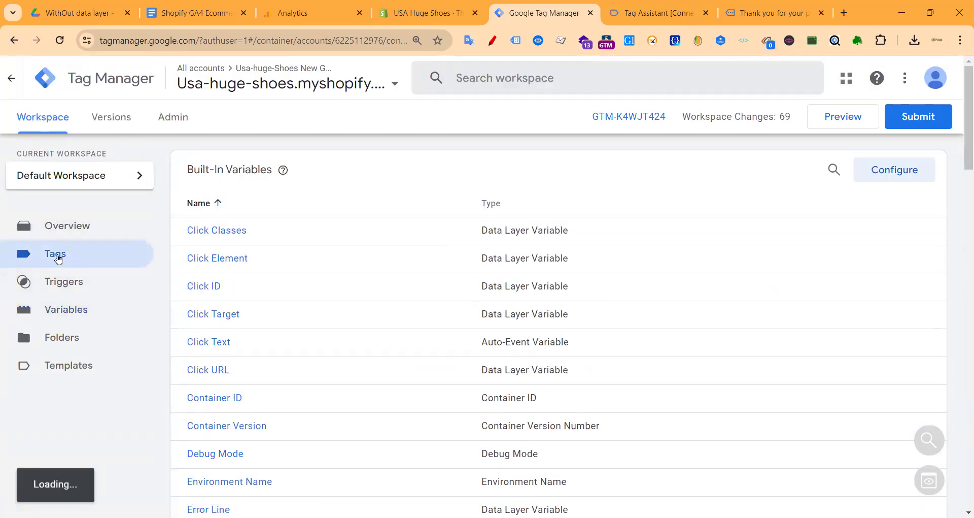
left_click(199, 24)
scroll(446, 371, "down", 15)
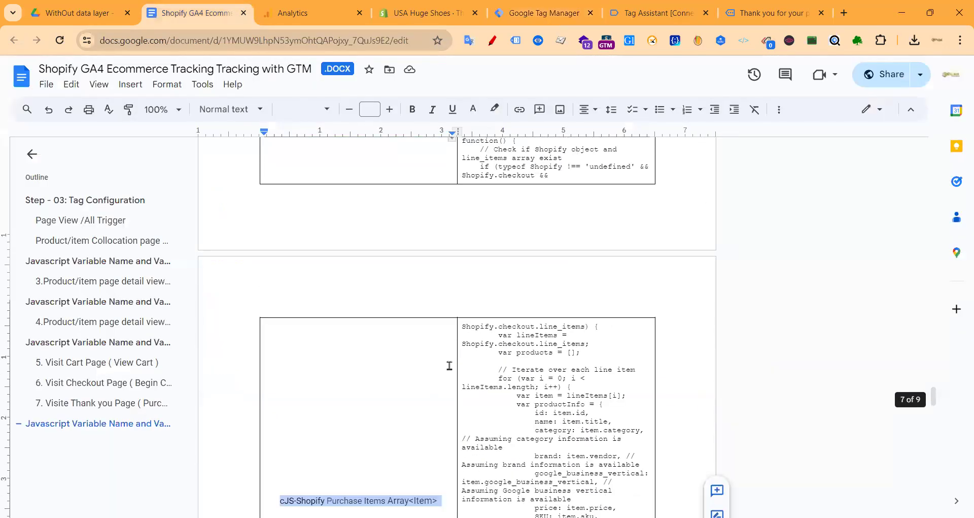
scroll(450, 364, "up", 5)
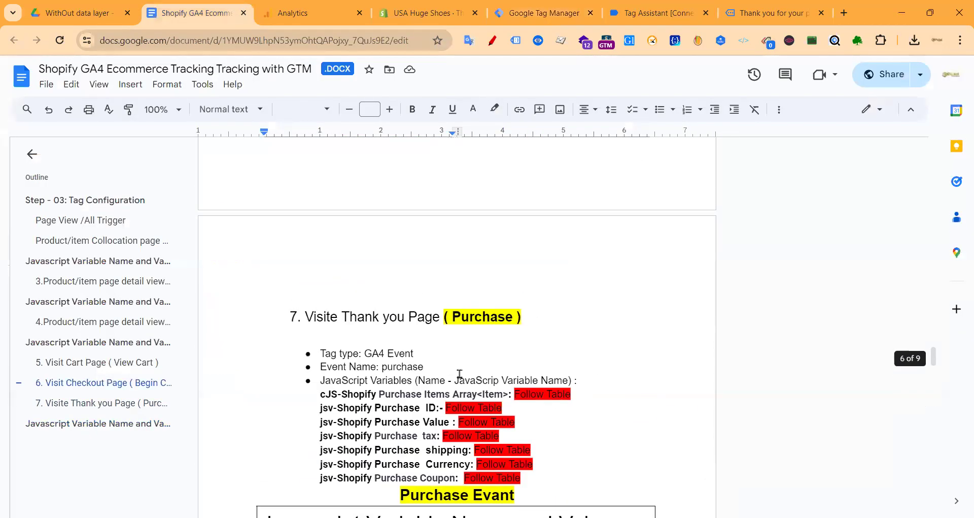
double_click(416, 367)
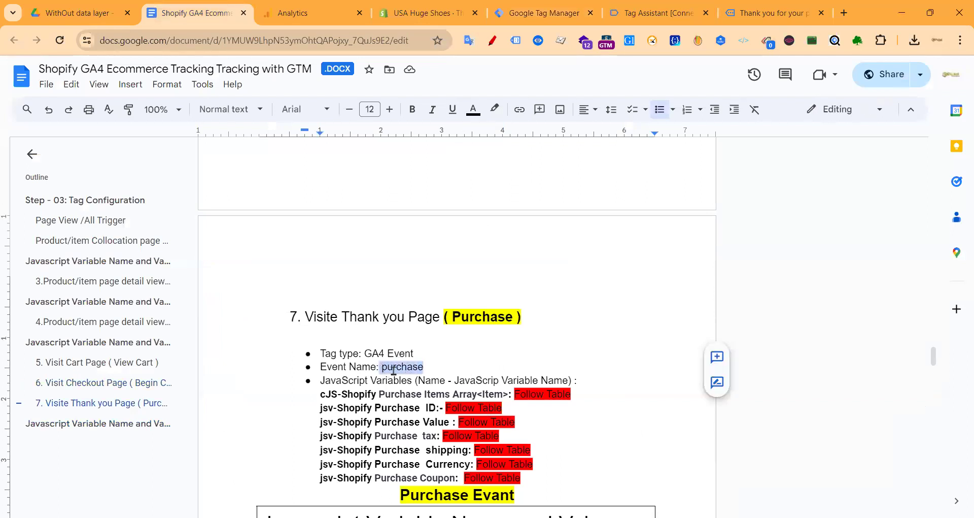
left_click(393, 370)
double_click(403, 367)
- Highlight the purchase event parameters, items through coupon, and select the transaction_id name
scroll(473, 357, "down", 20)
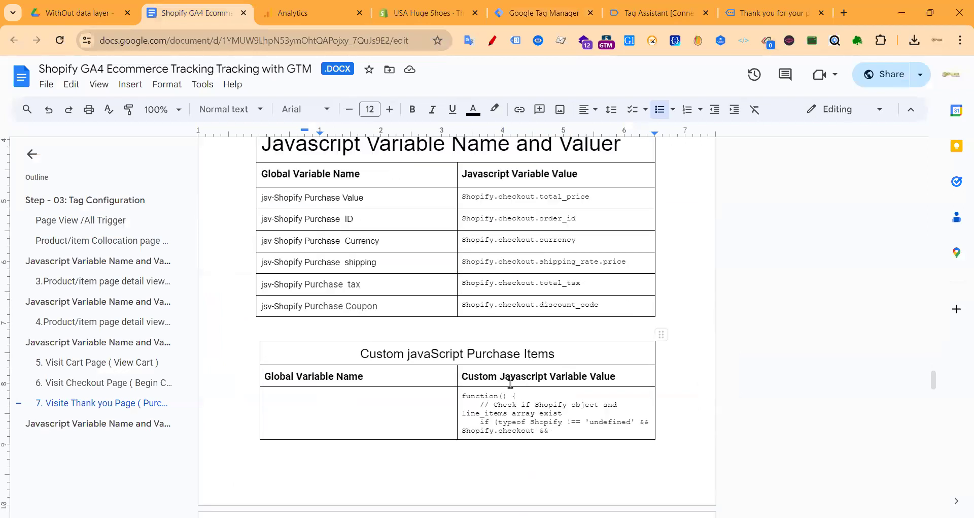
scroll(419, 423, "up", 6)
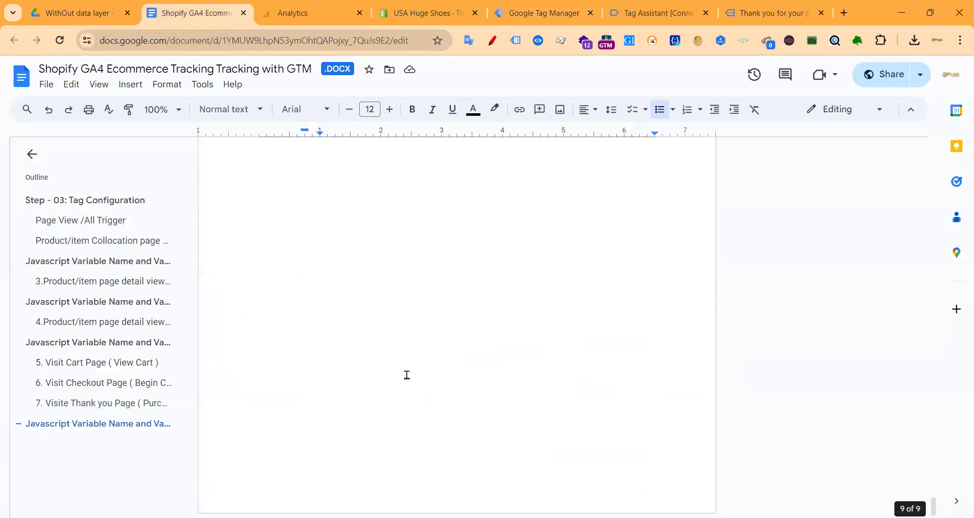
left_click(319, 274)
left_click_drag(326, 279, 390, 346)
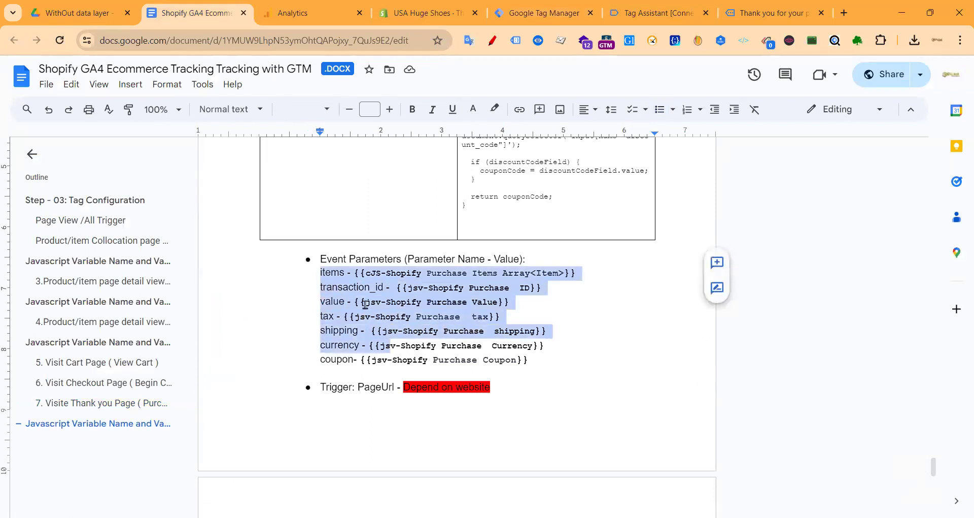
left_click(333, 268)
double_click(346, 285)
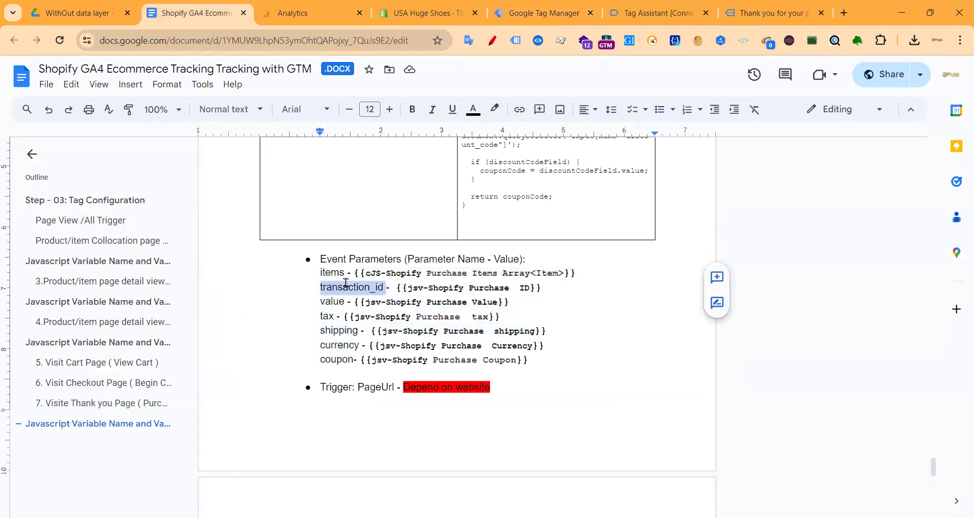
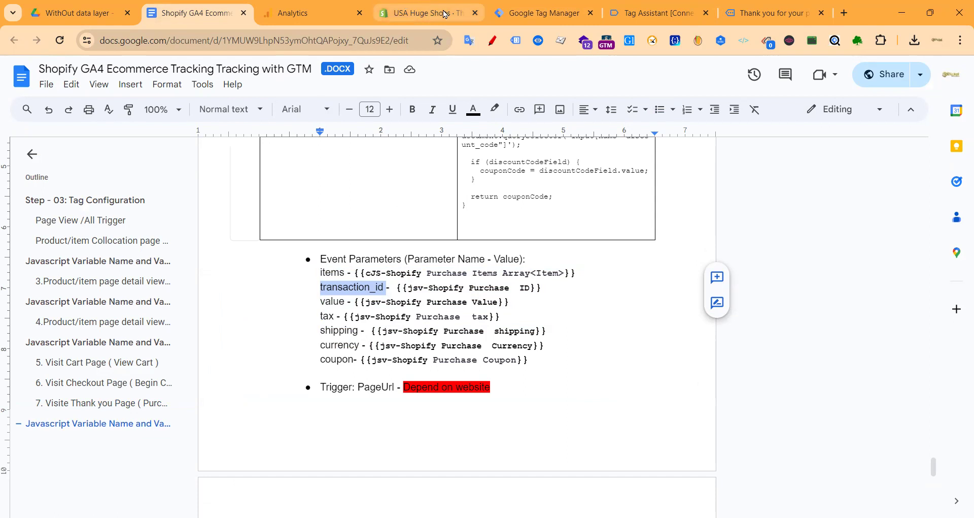
- Switch to the Tag Manager tab to show the container's five GA4 event tags
left_click(547, 14)
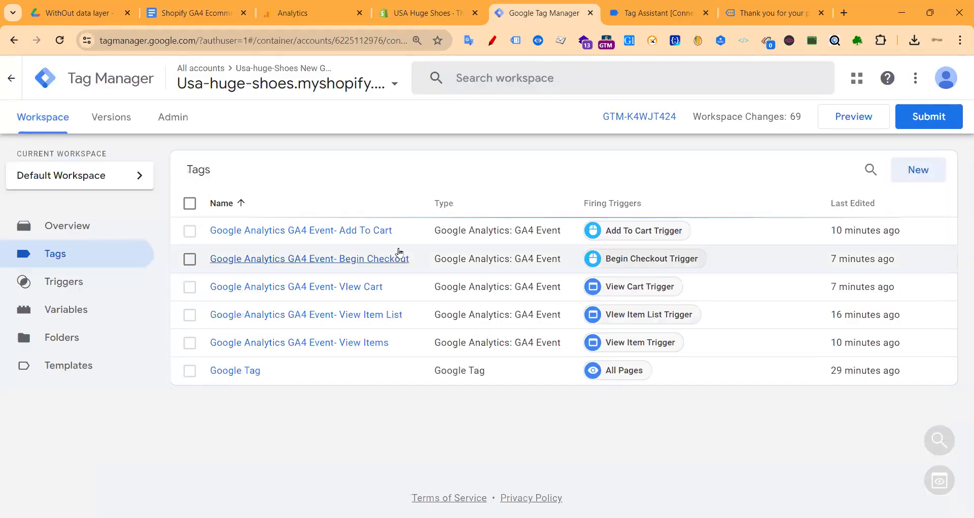
- Create a new tag of type Google Analytics: GA4 Event
left_click(919, 170)
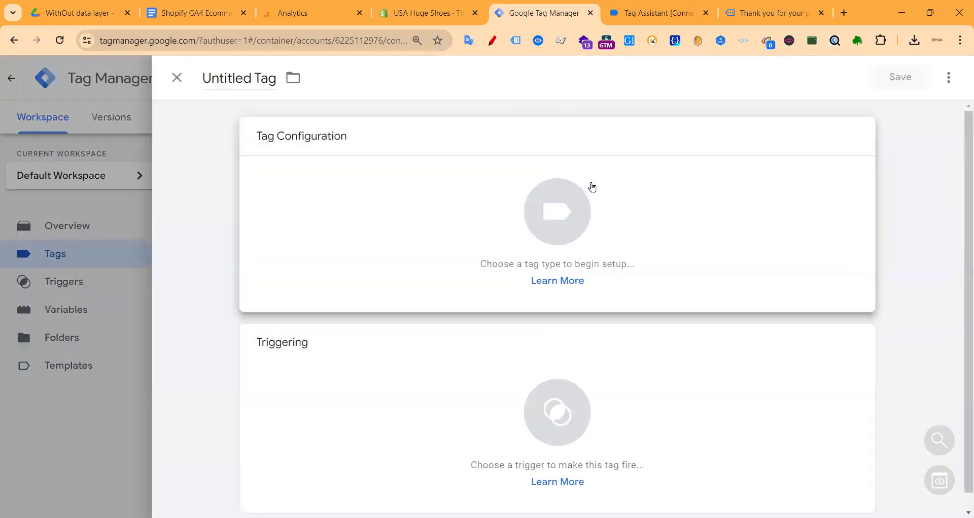
left_click(592, 187)
left_click(661, 197)
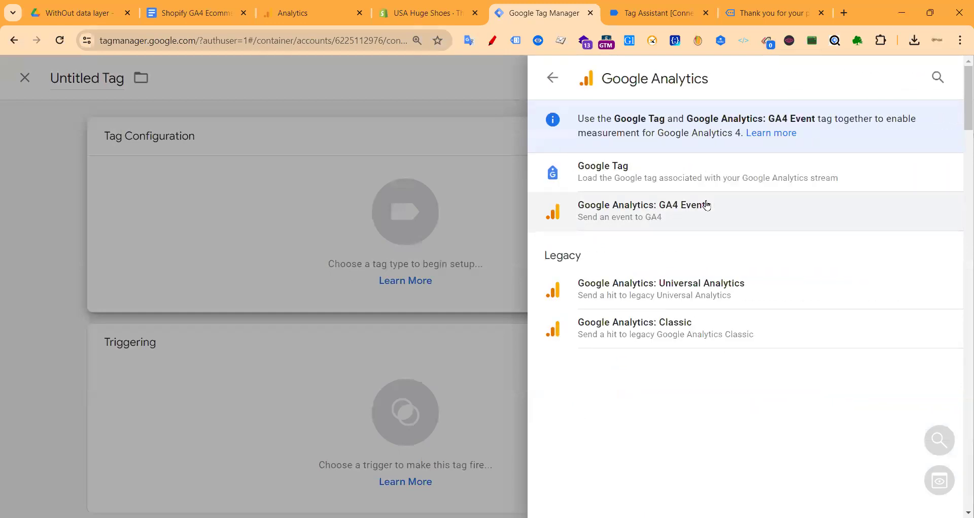
left_click(662, 213)
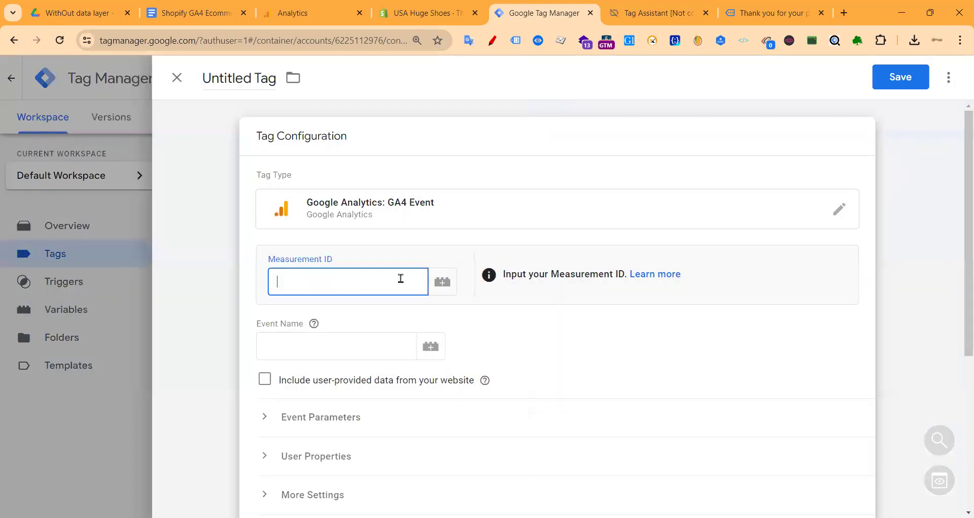
- Set Measurement ID to {{GA4-ID}} and event name 'purchase', then expand Event Parameters
scroll(363, 285, "down", 1)
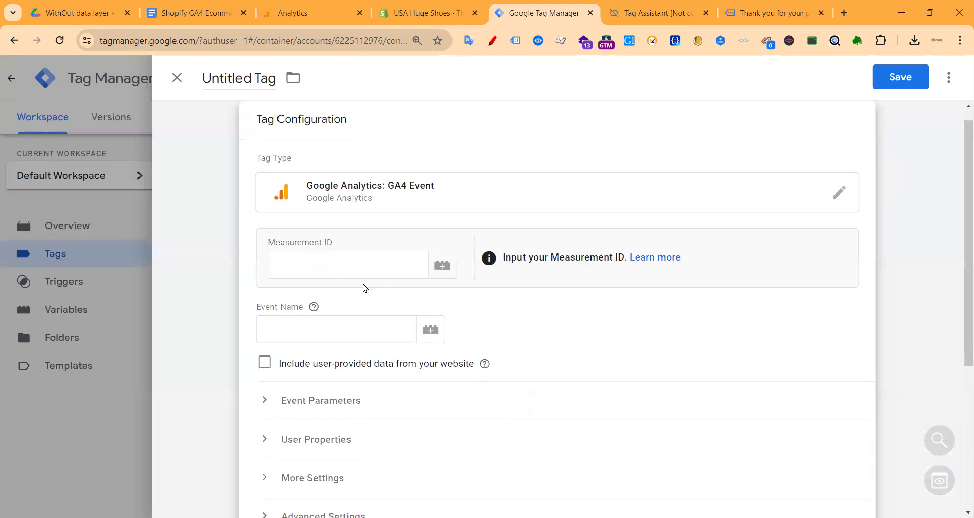
left_click(356, 270)
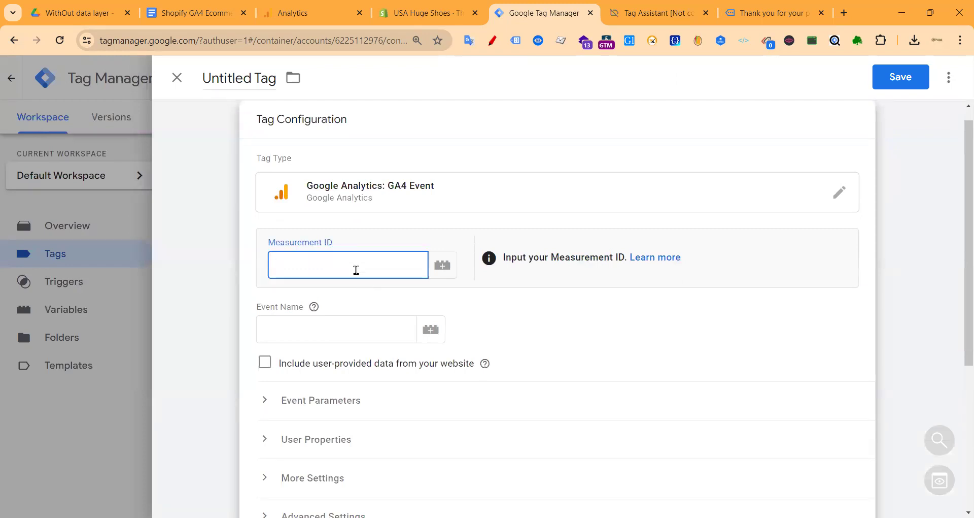
type("{{Ga")
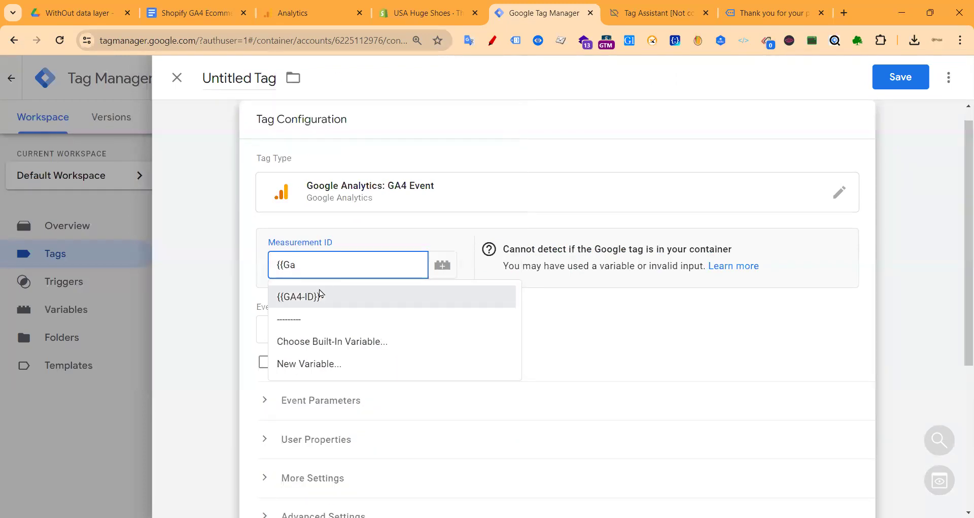
left_click(320, 296)
left_click(387, 328)
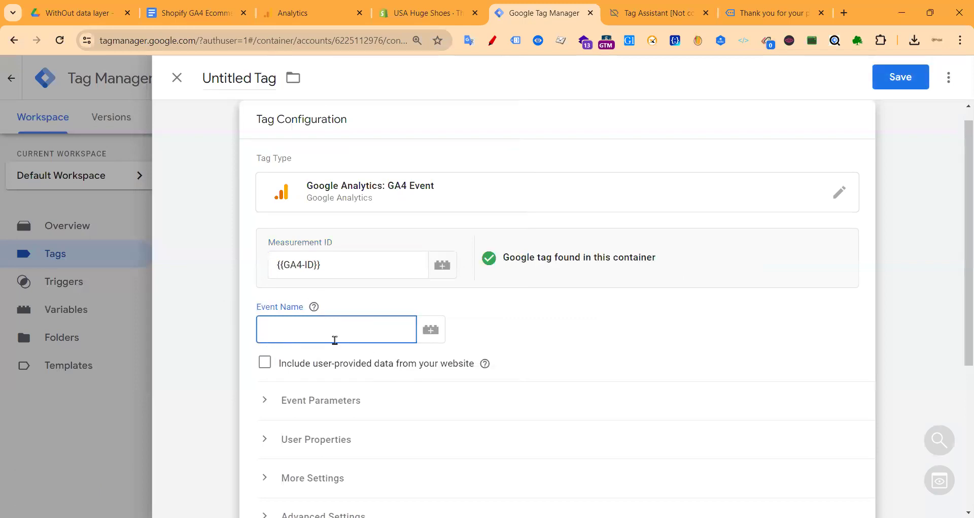
type("purchase")
left_click(635, 318)
left_click(268, 331)
scroll(655, 320, "down", 3)
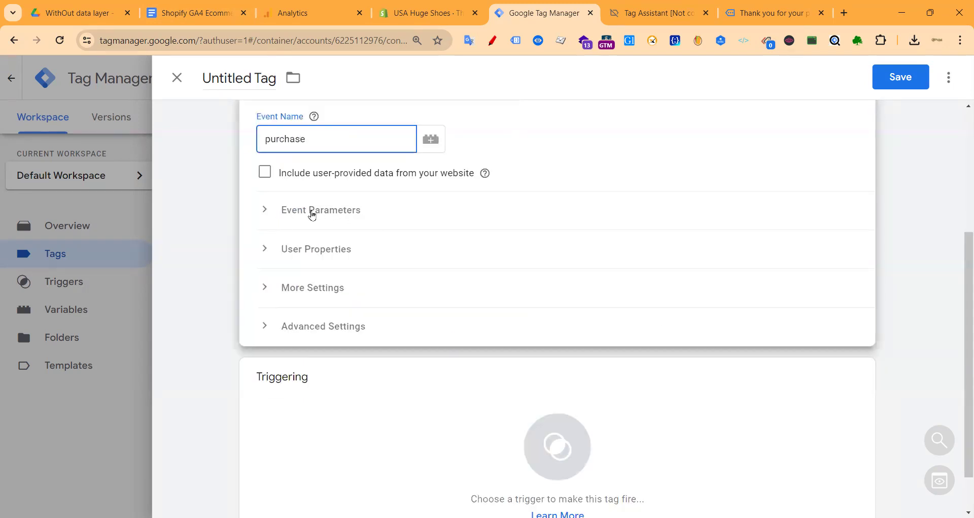
left_click(312, 214)
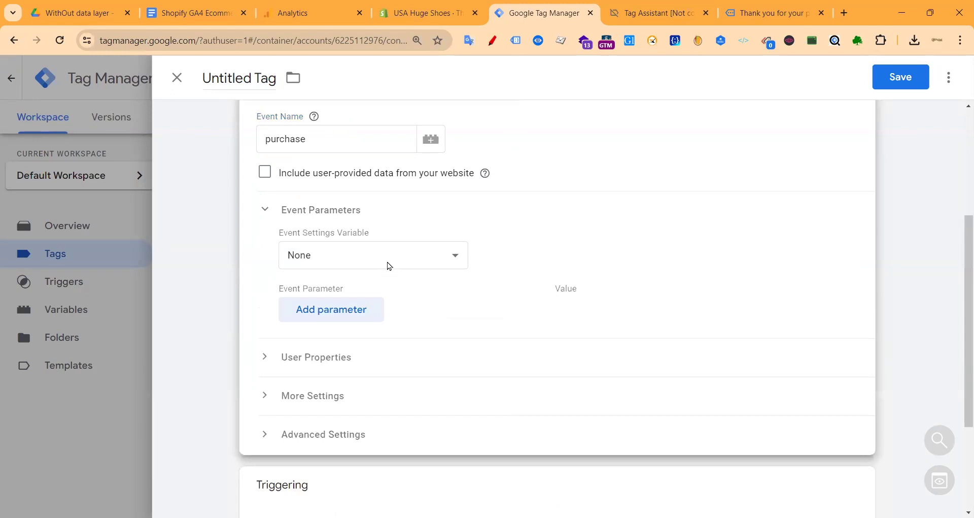
- Add six more empty event parameter rows to the purchase tag
left_click(340, 310)
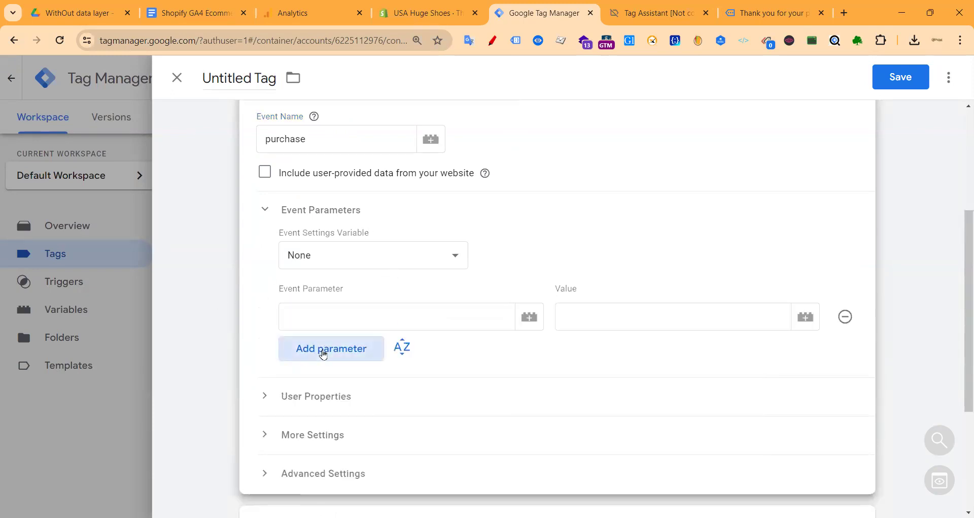
left_click(323, 348)
left_click(323, 393)
left_click(337, 440)
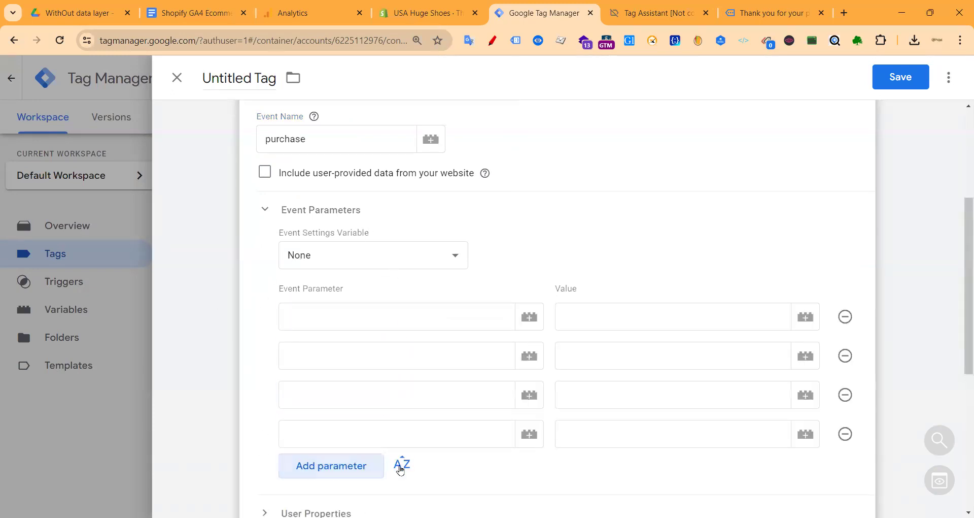
scroll(364, 446, "down", 3)
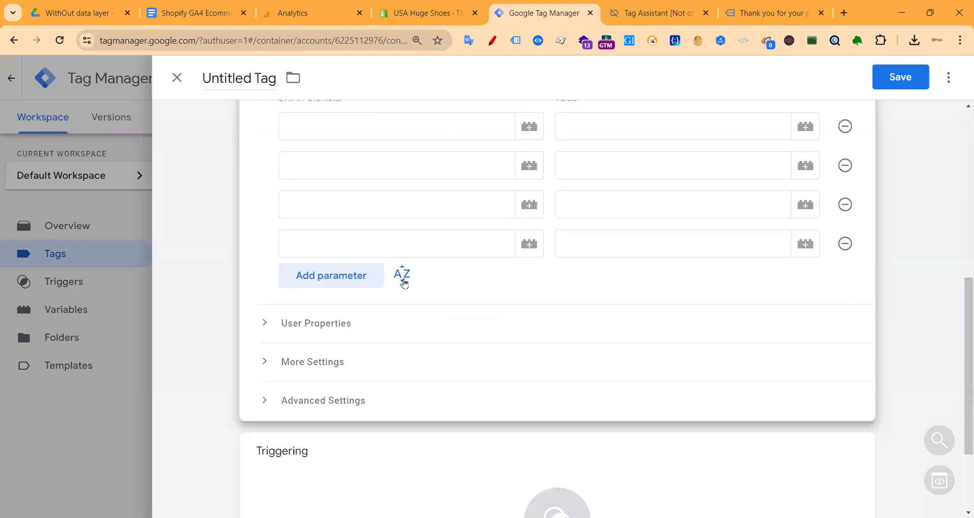
left_click(343, 282)
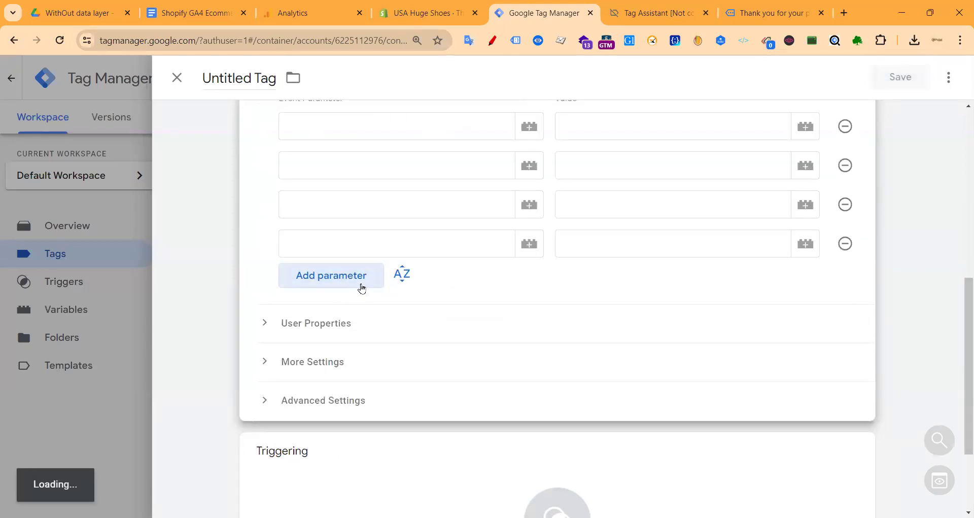
left_click(332, 317)
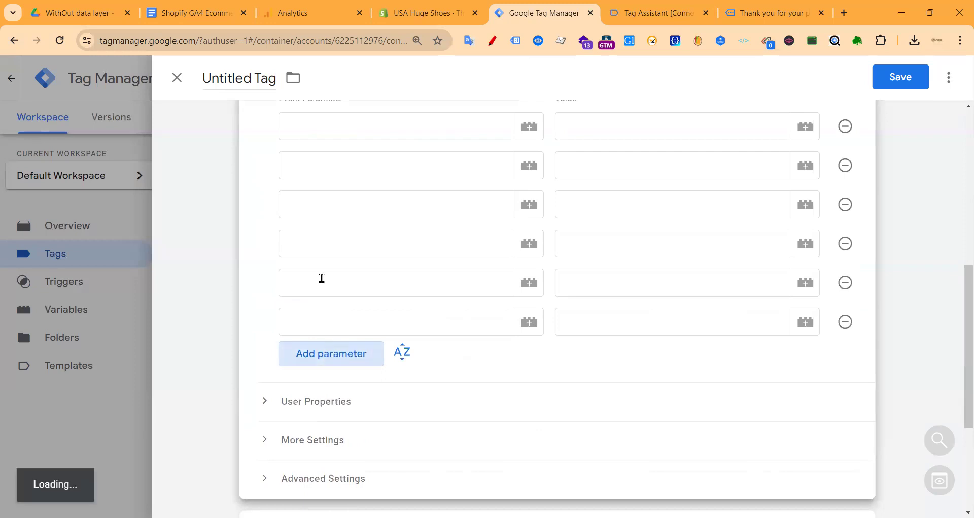
- Copy items, transaction_id and value from the tracking notes into the first three parameter names
left_click(193, 23)
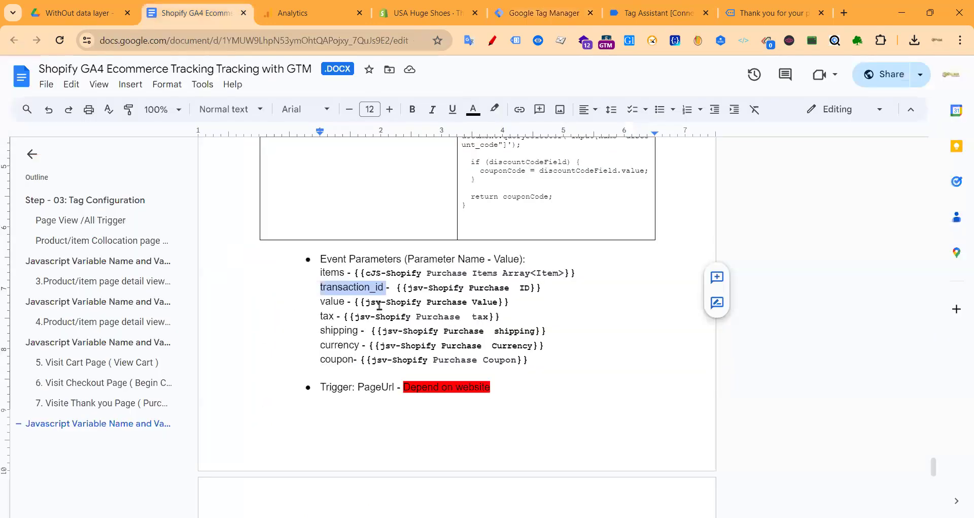
double_click(348, 272)
key("ctrl+c")
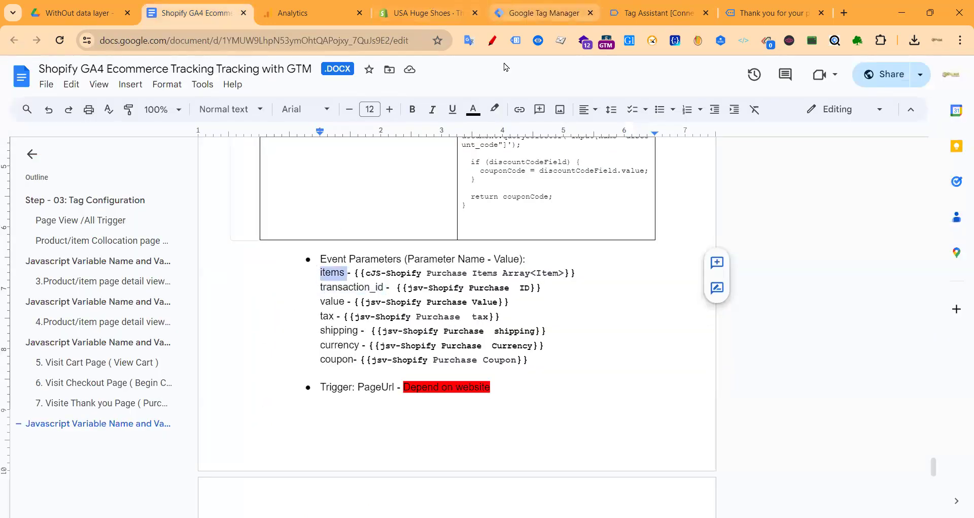
left_click(540, 13)
left_click(320, 192)
key("ctrl+v")
left_click(195, 11)
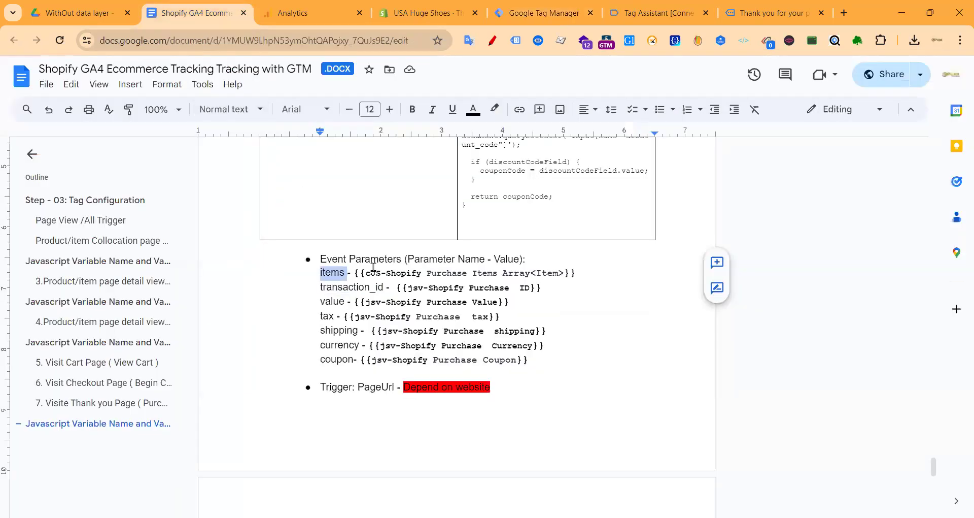
left_click_drag(386, 285, 323, 289)
key("ctrl+c")
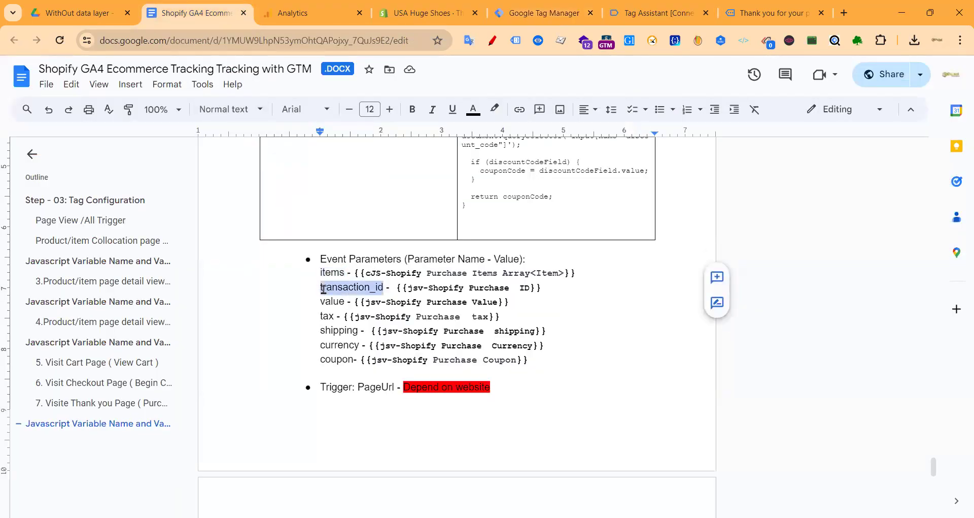
left_click(539, 12)
left_click(322, 235)
key("ctrl+v")
left_click(196, 11)
left_click_drag(344, 300, 309, 304)
key("ctrl+c")
left_click(528, 14)
left_click(344, 267)
key("ctrl+v")
- Copy tax, shipping and currency from the notes into the next three parameter names
left_click(195, 13)
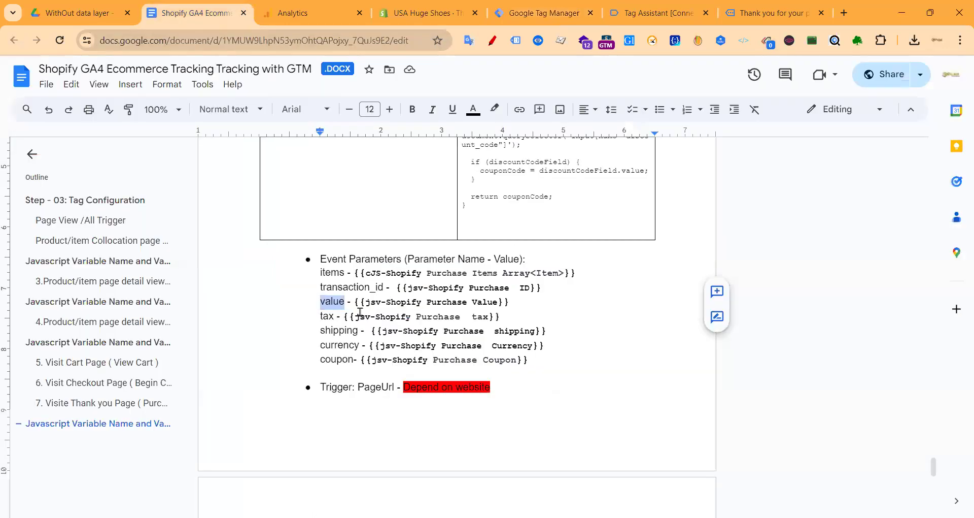
left_click_drag(337, 312, 326, 314)
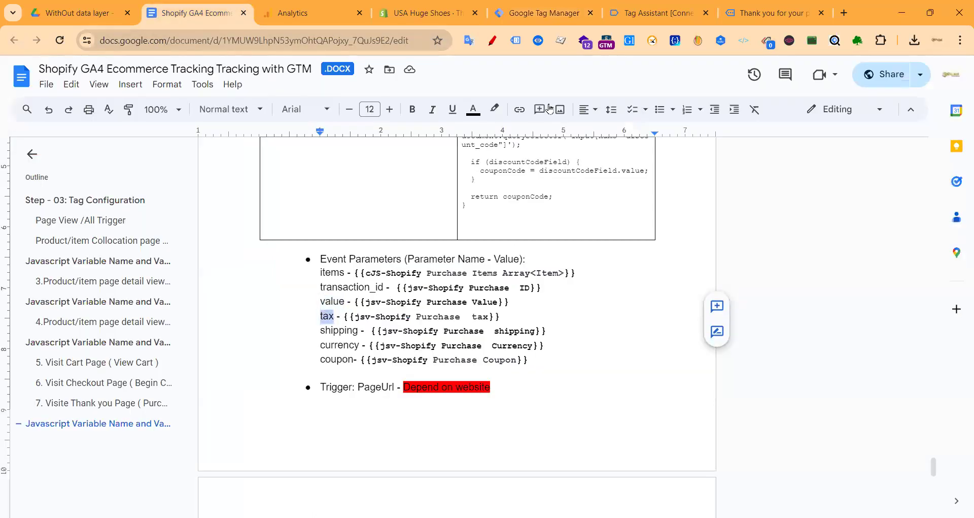
left_click(538, 13)
left_click(318, 306)
type("tax")
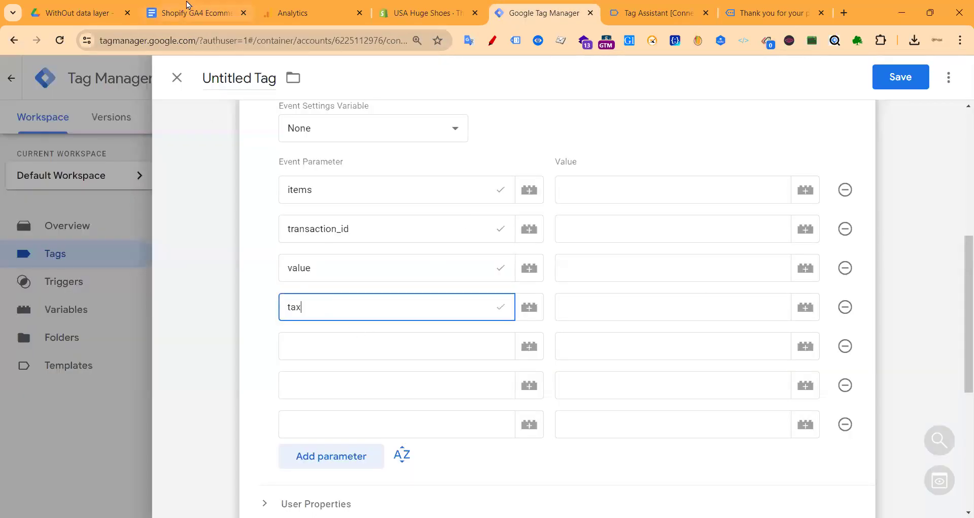
left_click(188, 13)
left_click_drag(361, 332, 321, 332)
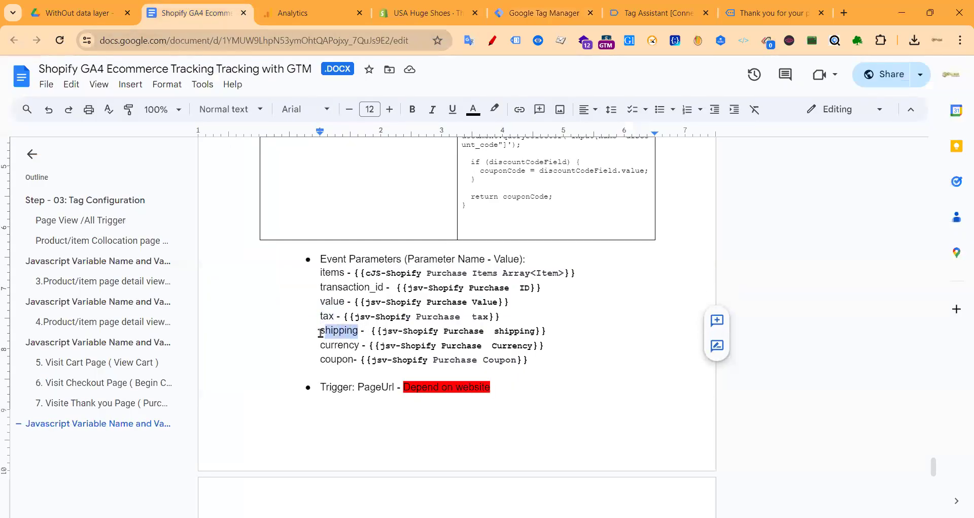
left_click(538, 14)
left_click(305, 335)
type("shipping")
left_click(188, 12)
left_click_drag(360, 346, 323, 346)
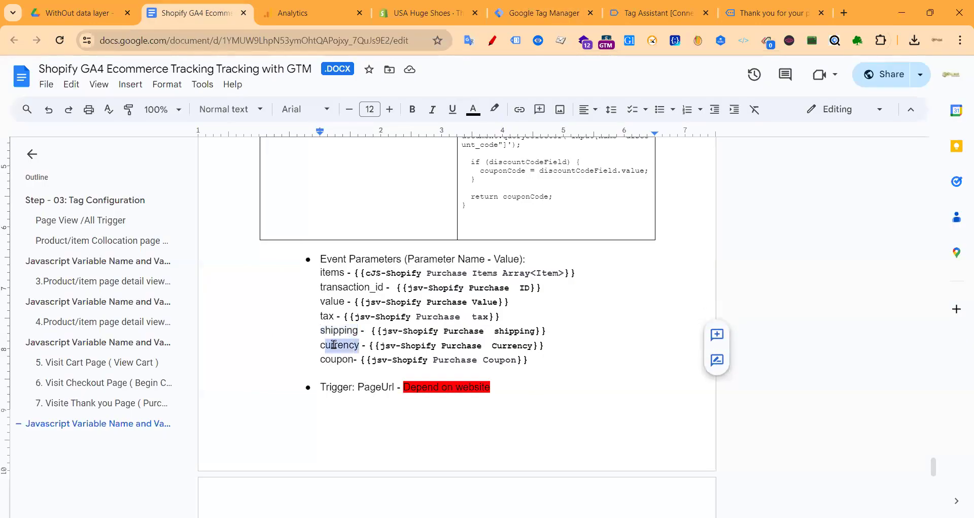
left_click(538, 14)
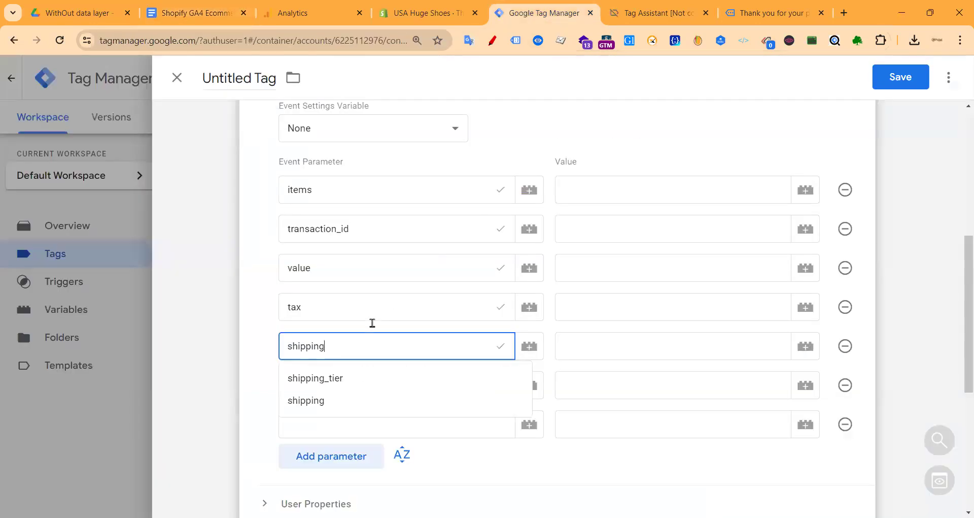
left_click(334, 400)
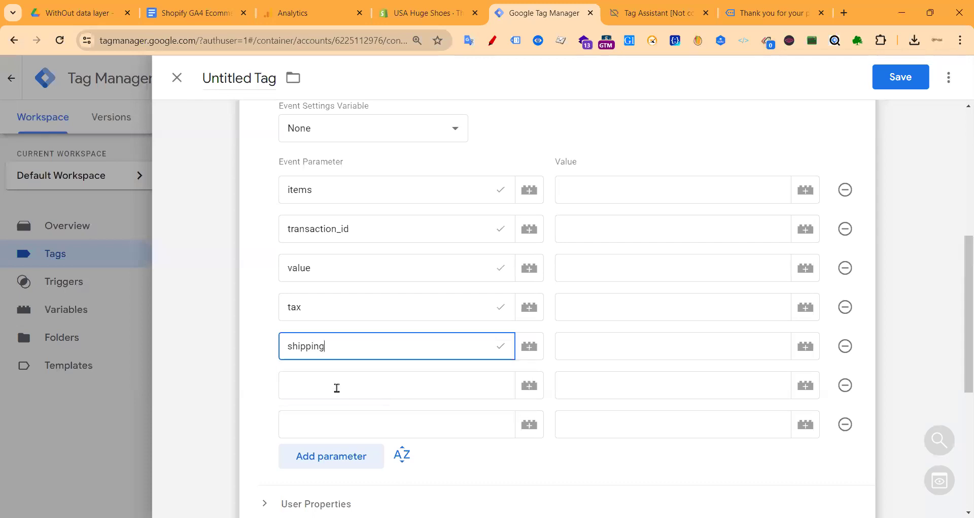
left_click(335, 386)
type("currency")
- Copy coupon from the notes into the seventh parameter name
left_click(193, 14)
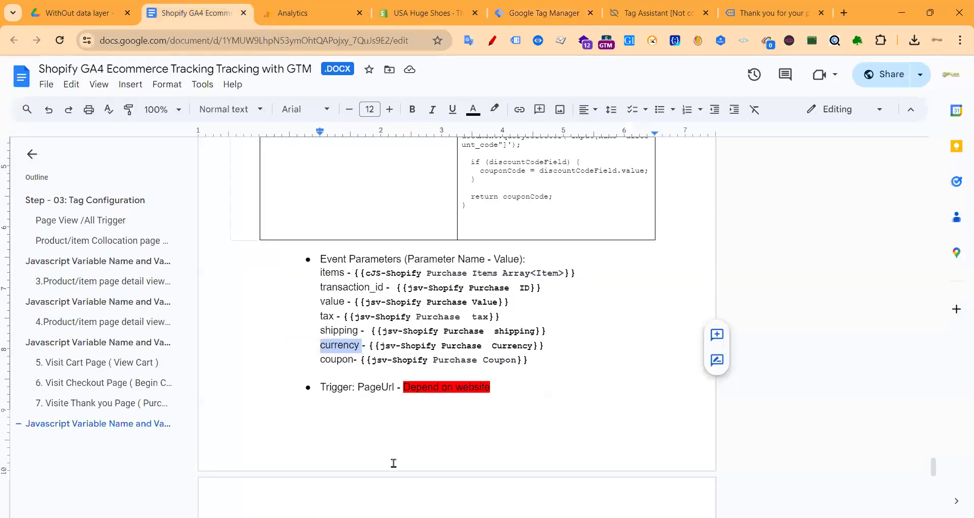
double_click(333, 362)
key("ctrl+c")
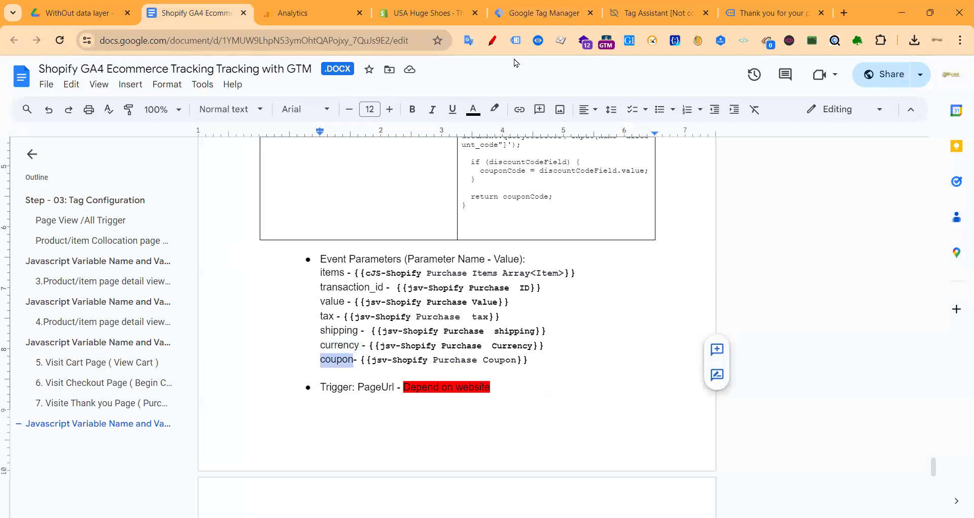
left_click(526, 11)
left_click(627, 415)
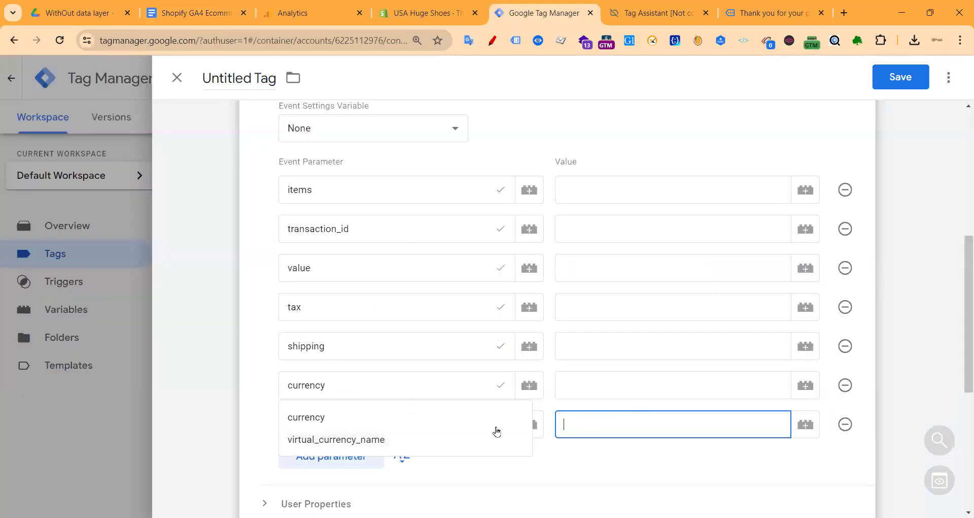
left_click(398, 425)
key("ctrl+v")
left_click(623, 179)
- Map items, transaction_id and value to Purchase Items Array, jsv-Shopify Purchase ID and Purchase Value
left_click(801, 191)
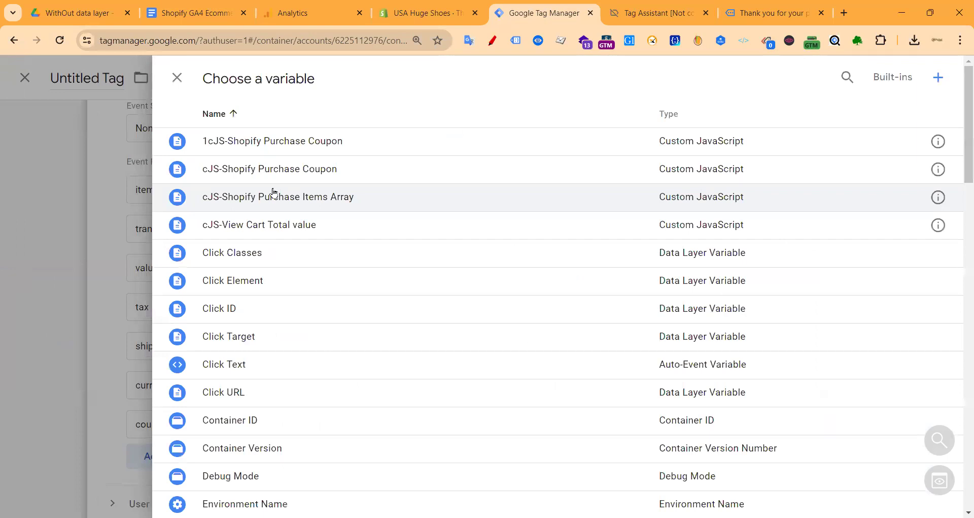
left_click(273, 196)
left_click(607, 228)
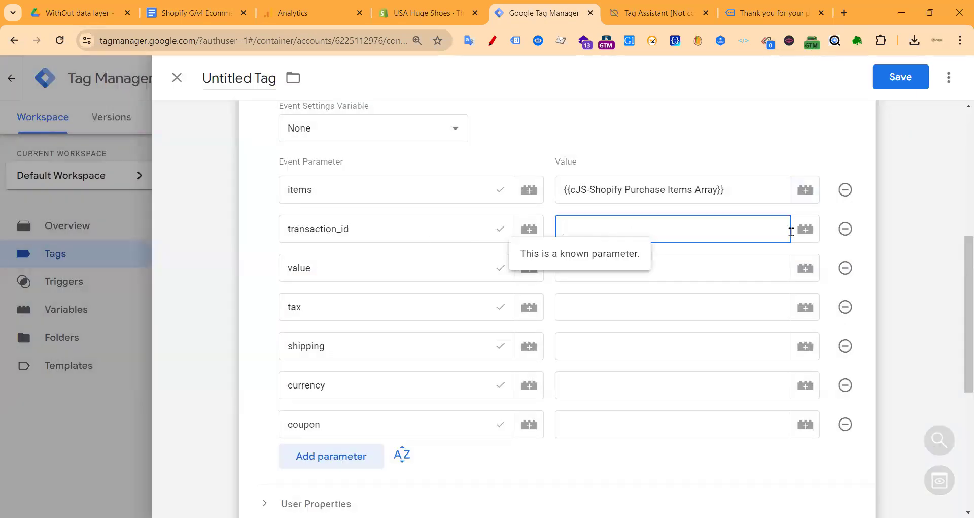
left_click(807, 235)
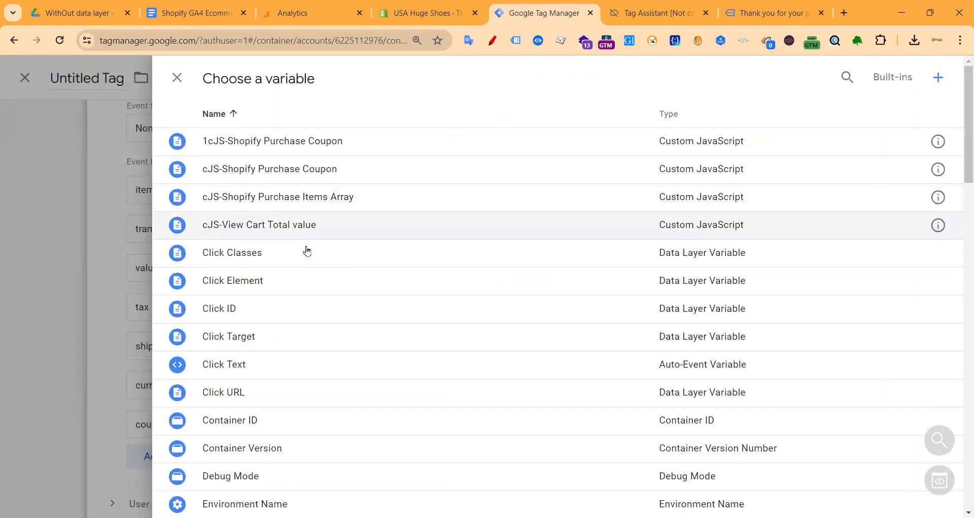
scroll(311, 292, "down", 10)
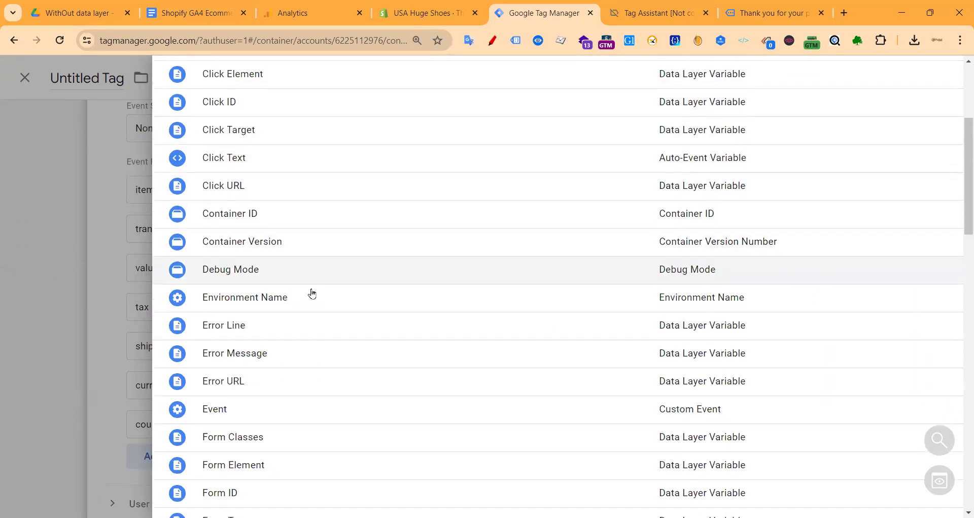
scroll(299, 310, "down", 3)
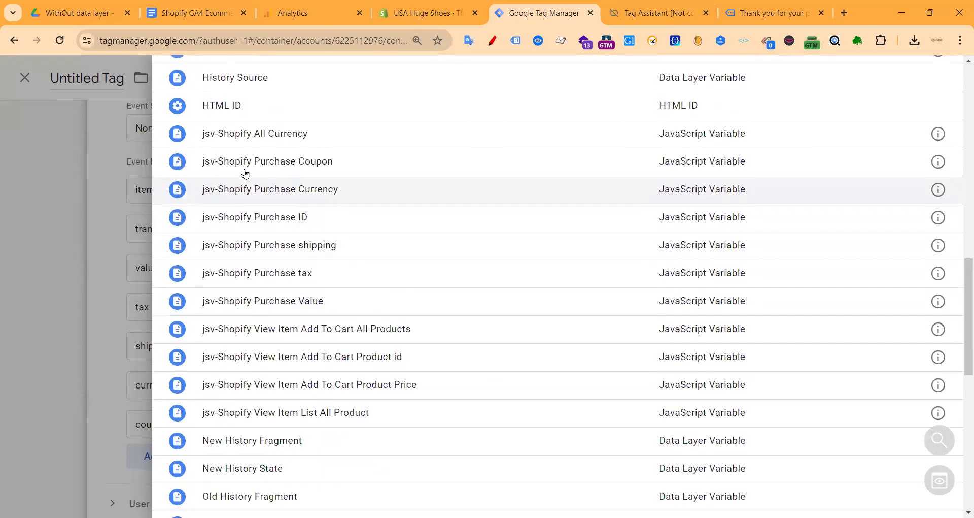
left_click(287, 218)
left_click(606, 268)
left_click(807, 275)
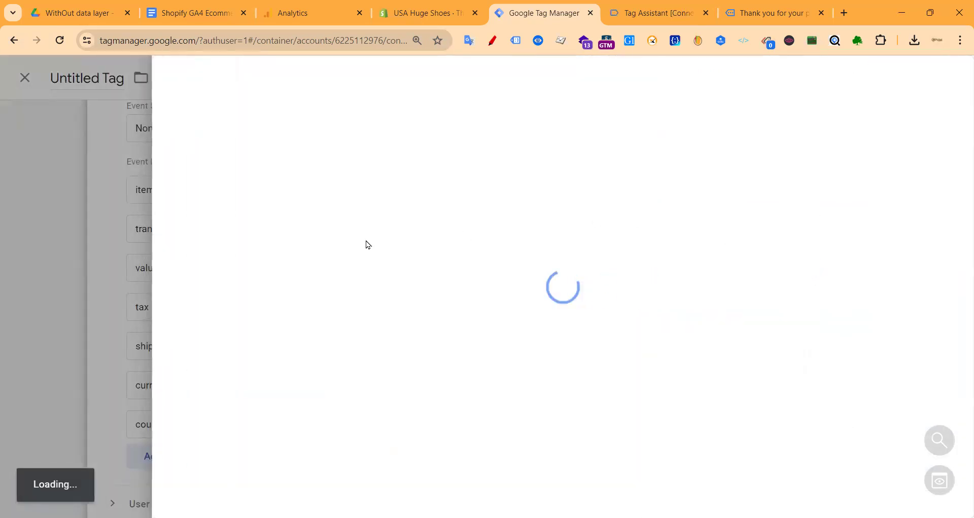
scroll(335, 279, "down", 10)
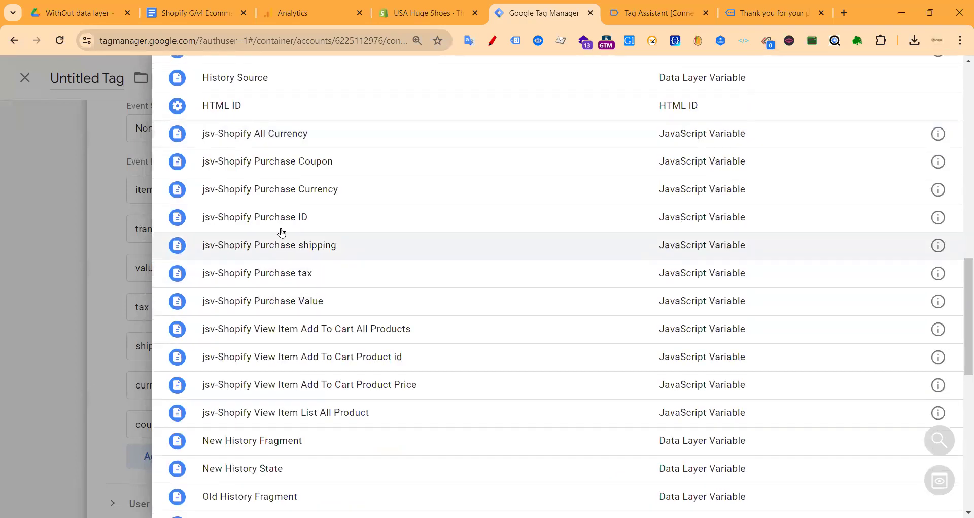
left_click(292, 301)
- Map tax and shipping to jsv-Shopify Purchase tax and jsv-Shopify Purchase shipping
left_click(618, 304)
left_click(801, 310)
scroll(274, 315, "down", 8)
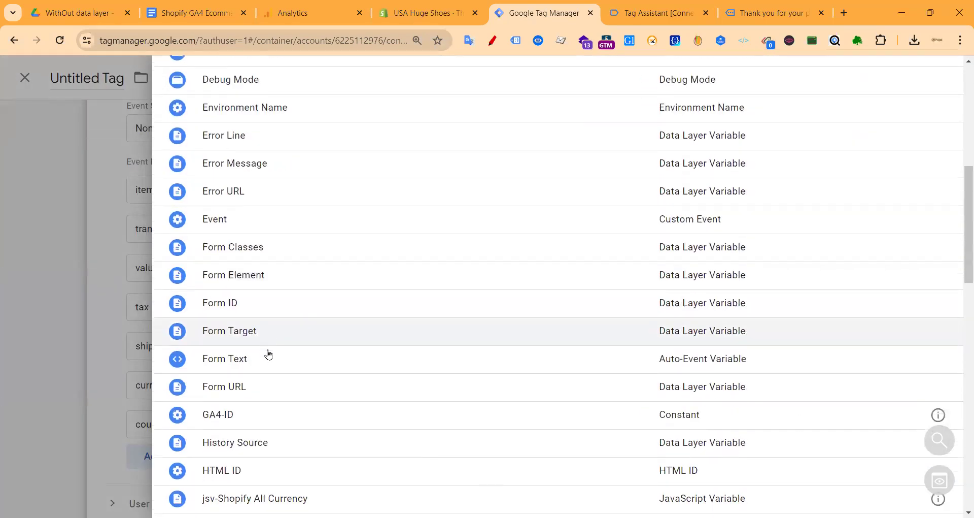
scroll(269, 354, "down", 6)
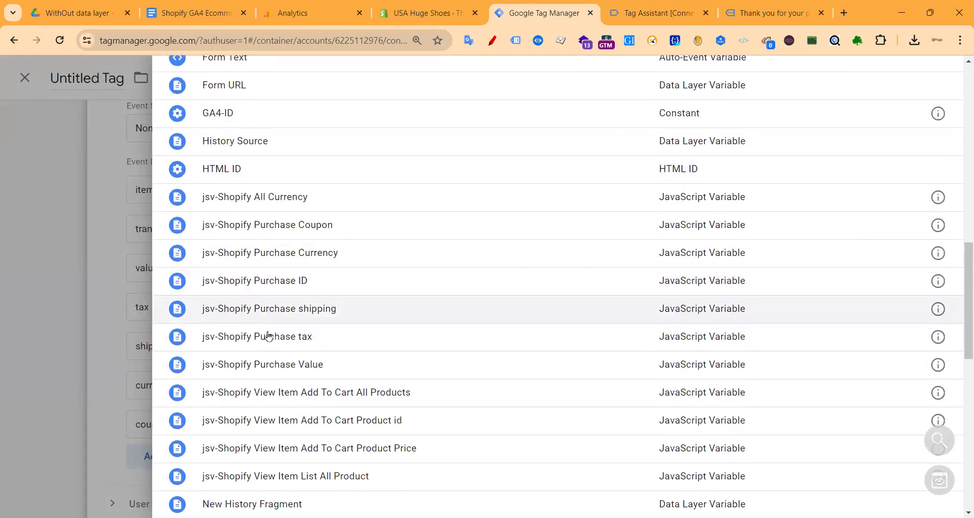
left_click(317, 336)
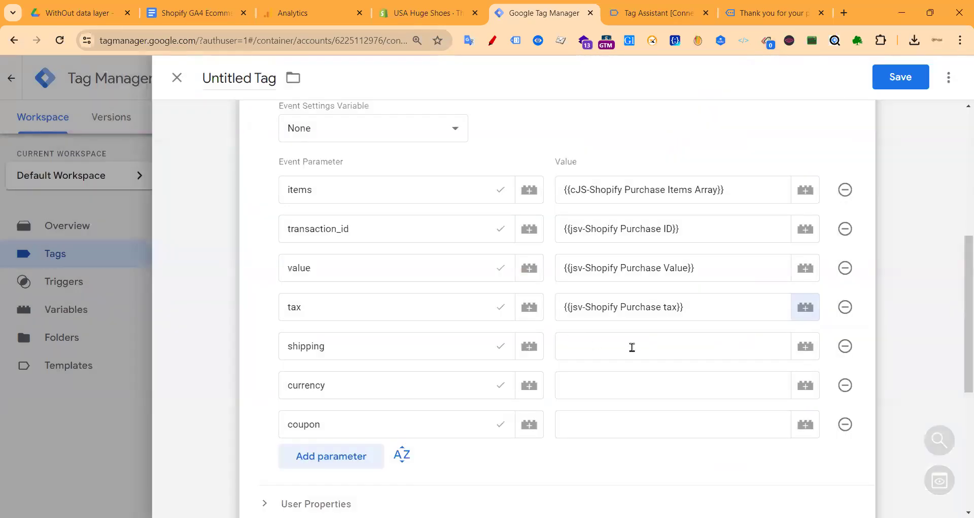
left_click(636, 347)
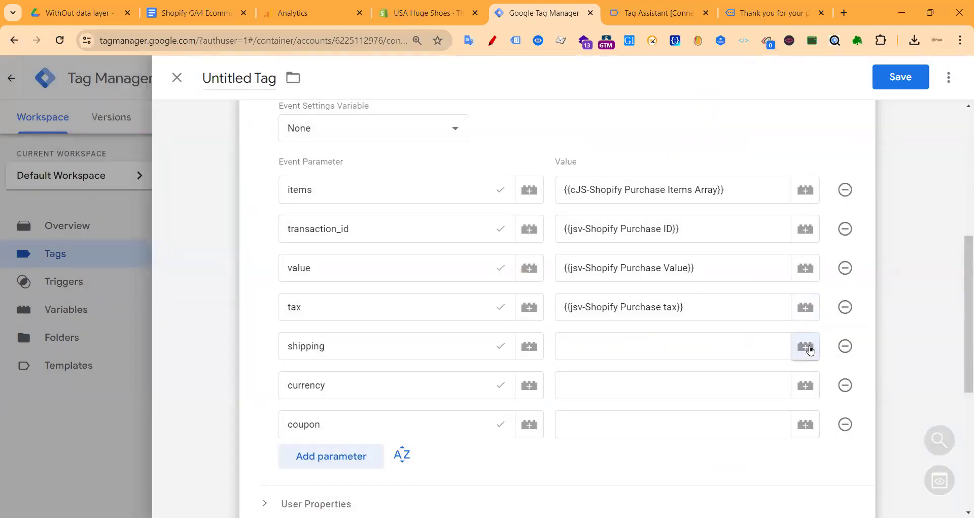
left_click(805, 346)
scroll(330, 291, "down", 10)
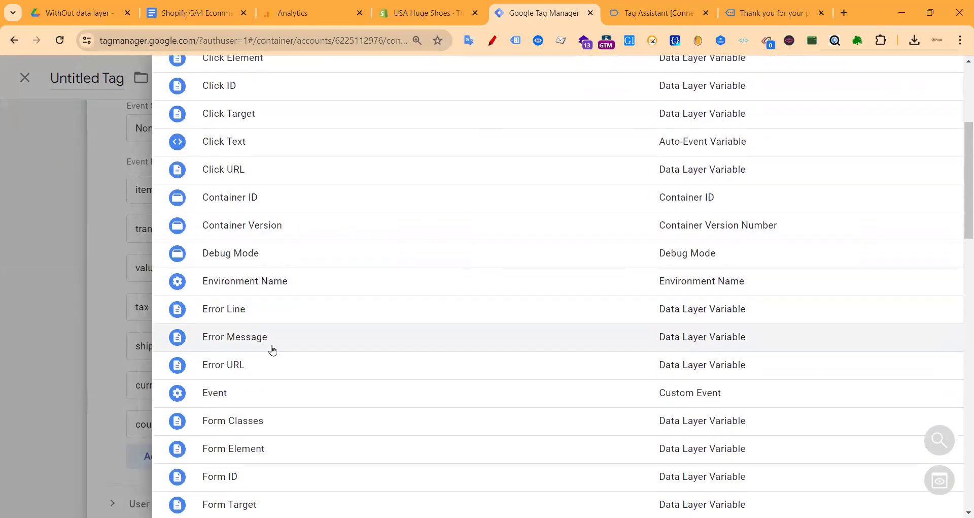
scroll(274, 339, "down", 6)
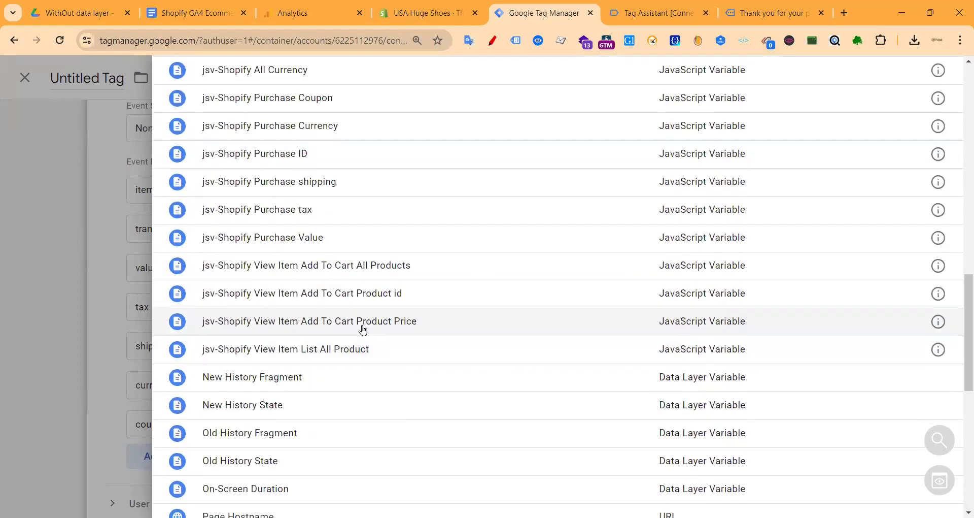
scroll(325, 289, "up", 1)
scroll(330, 278, "up", 5)
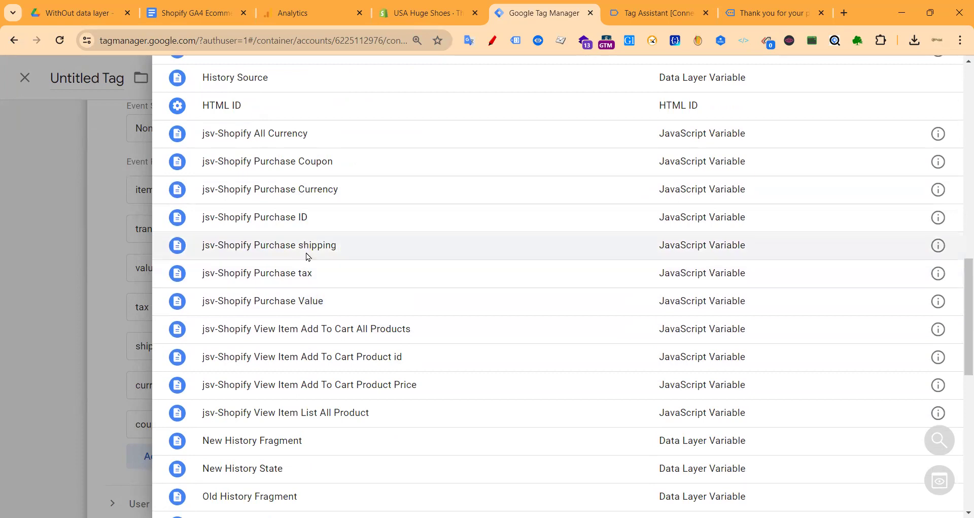
left_click(305, 246)
- Map currency and coupon to jsv-Shopify Purchase Currency and jsv-Shopify Purchase Coupon
left_click(662, 388)
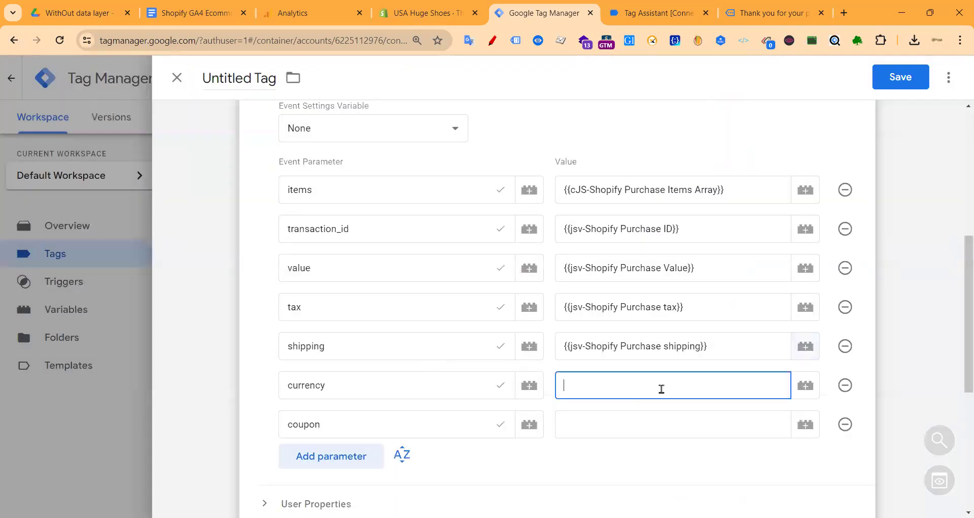
left_click(805, 385)
scroll(322, 252, "down", 5)
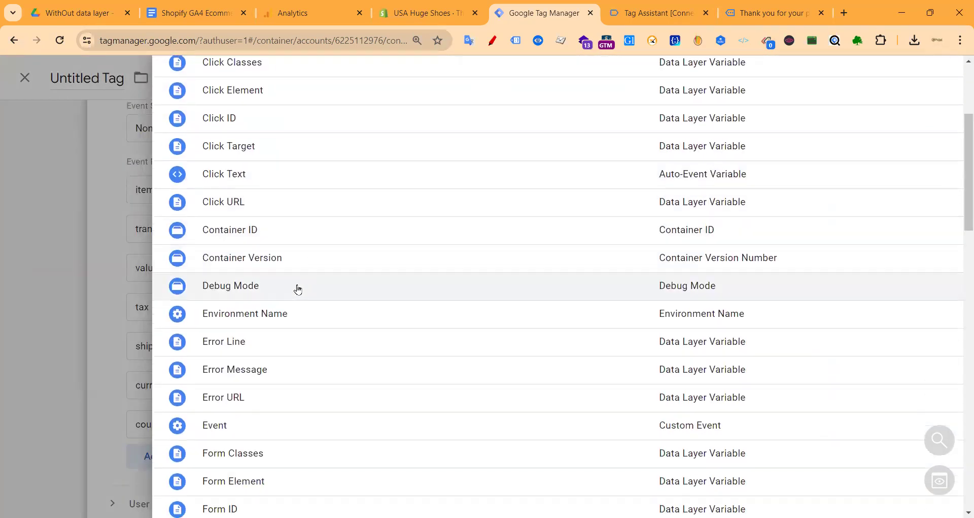
scroll(298, 288, "down", 10)
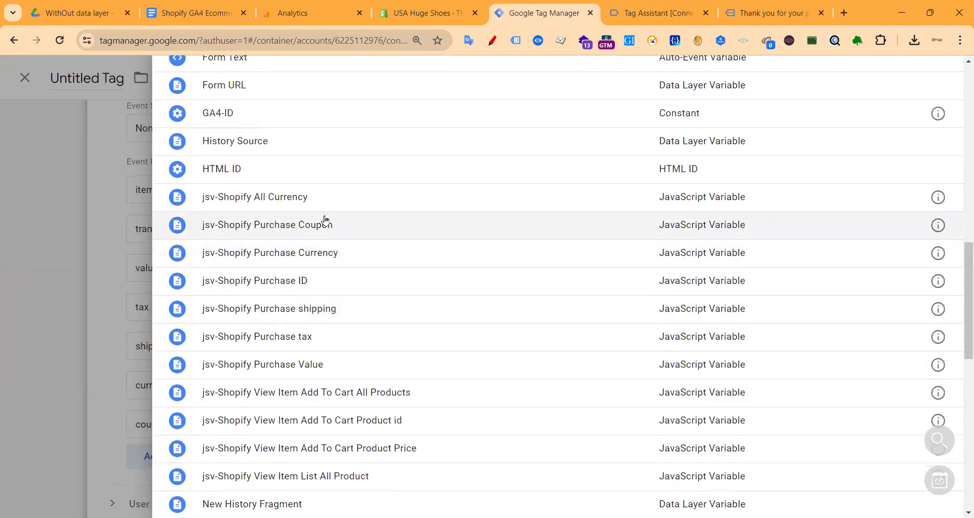
left_click(291, 255)
left_click(728, 424)
left_click(798, 426)
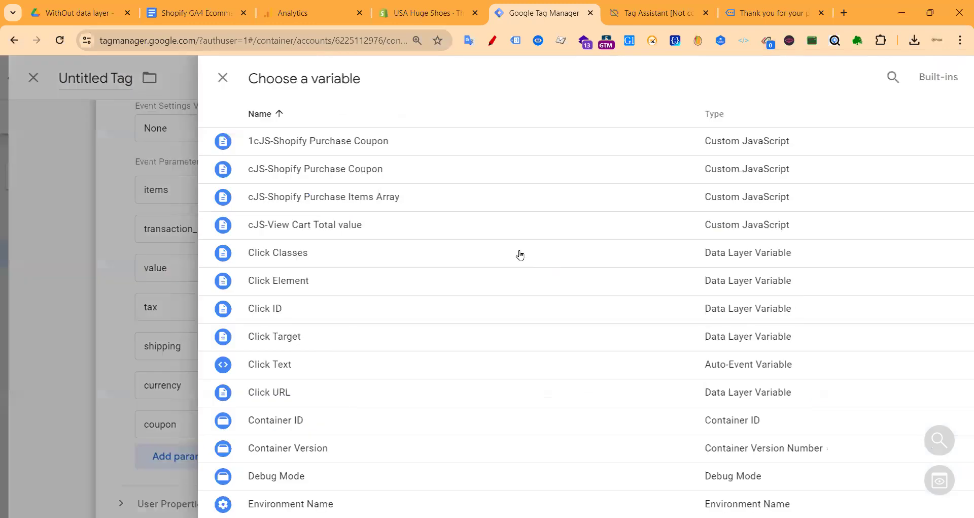
scroll(352, 252, "down", 4)
scroll(352, 252, "up", 4)
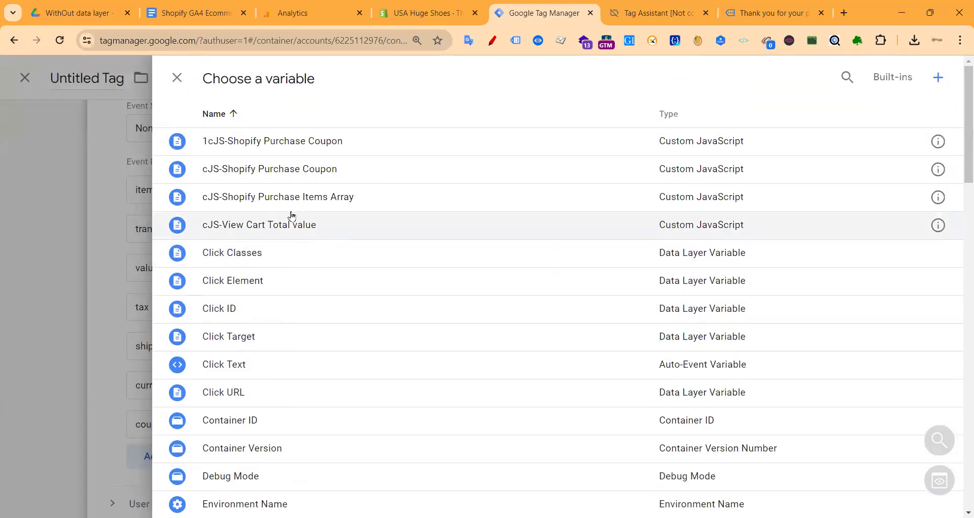
scroll(345, 275, "down", 15)
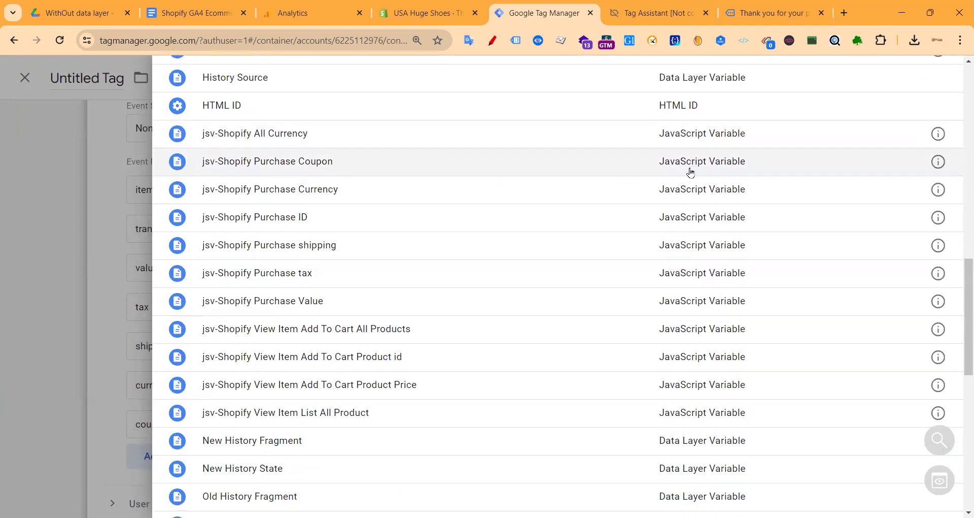
left_click(299, 162)
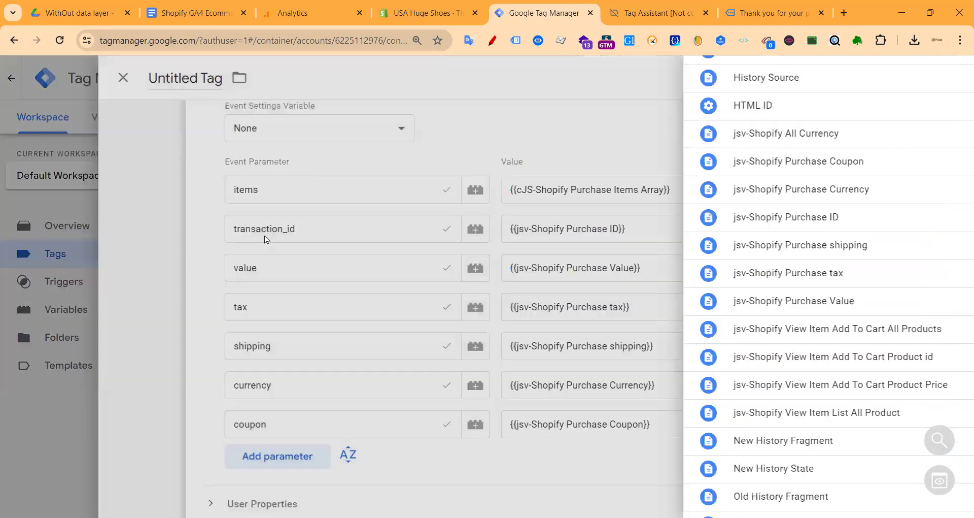
scroll(575, 331, "up", 5)
scroll(575, 332, "down", 10)
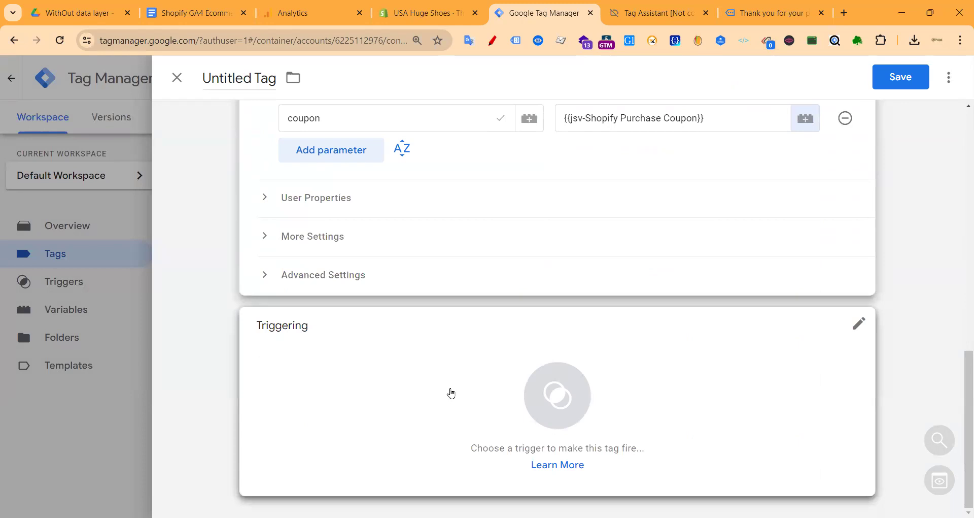
- Make the purchase tag fire on Purchase Trigger
left_click(450, 394)
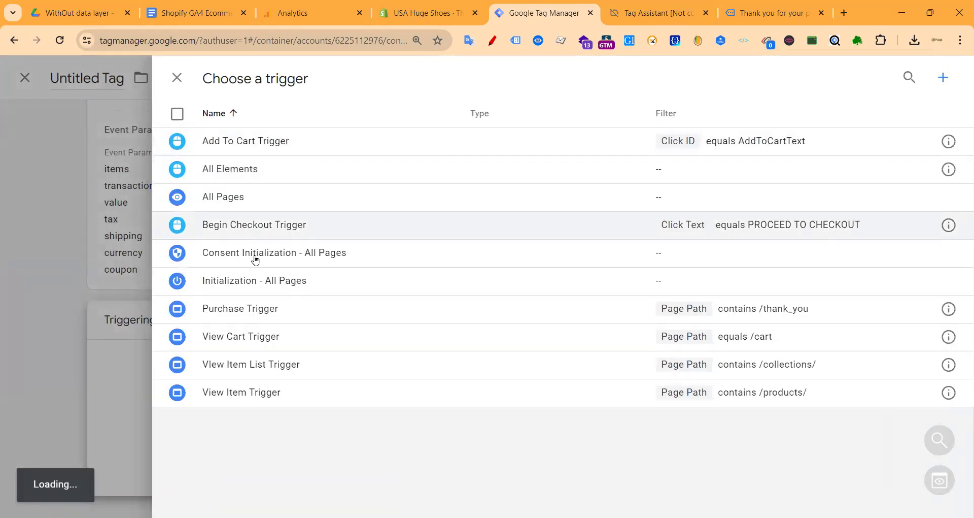
left_click(253, 309)
scroll(435, 272, "up", 10)
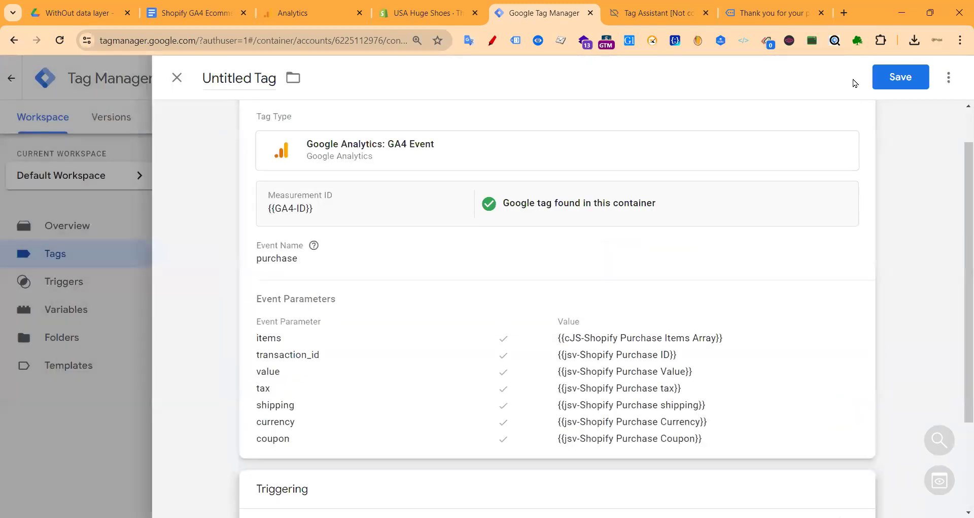
- Save the tag under the name 'Google Analytics GA4 Event - Purchase'
left_click(890, 77)
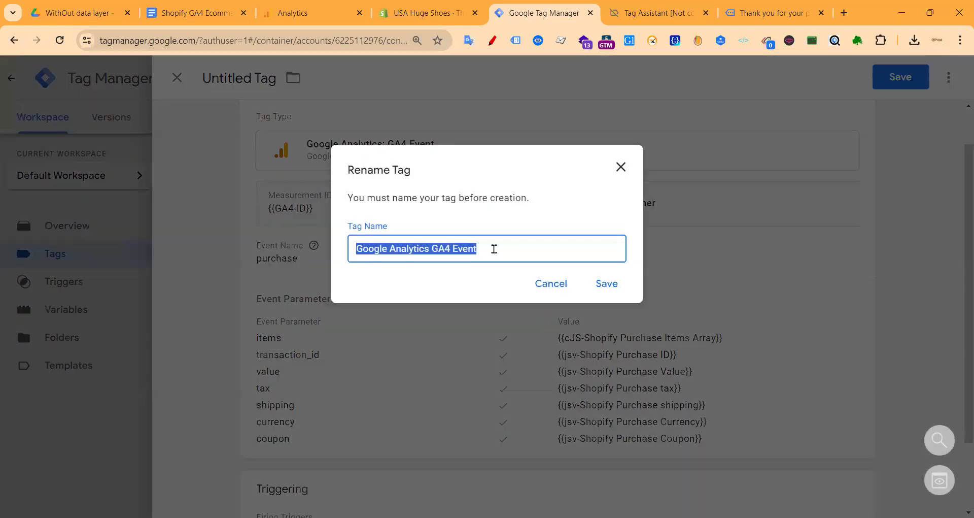
left_click(502, 249)
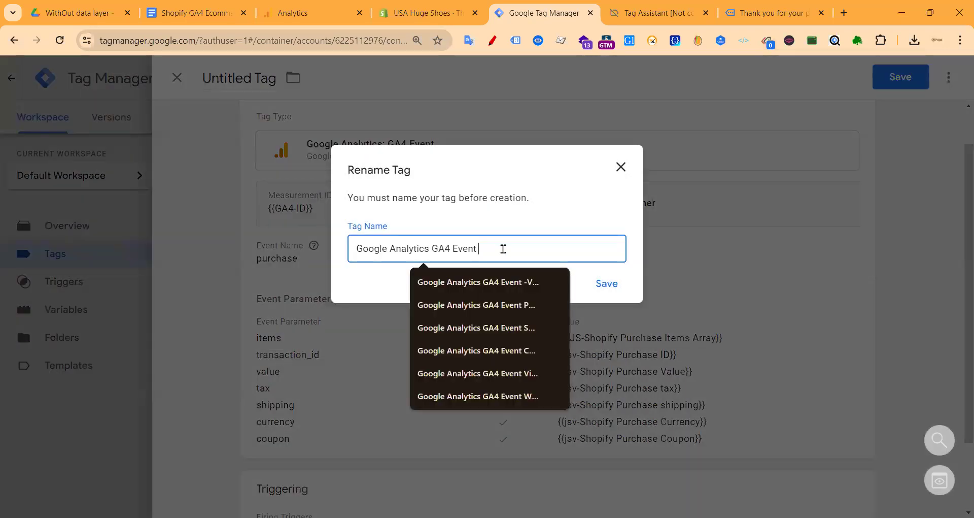
type("- Purchase")
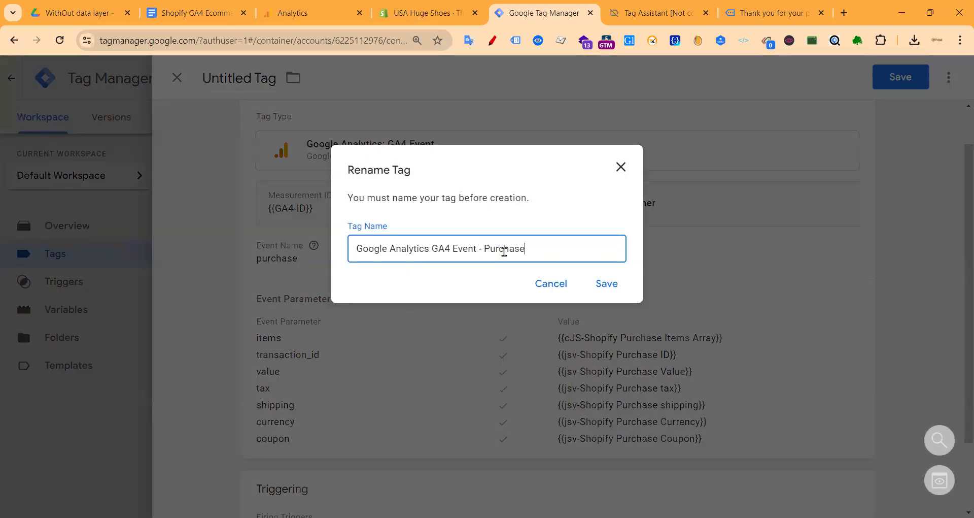
left_click(606, 285)
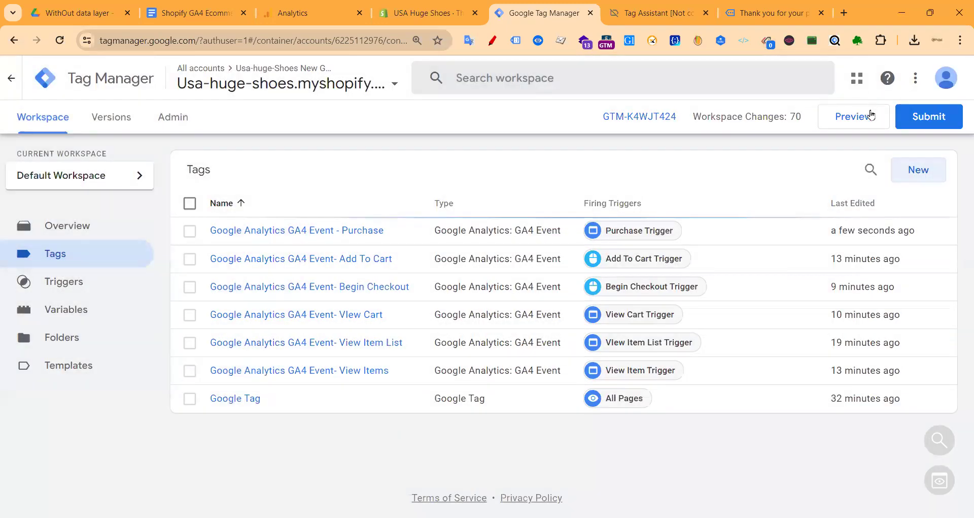
- Submit and publish the workspace changes as a new container version
left_click(925, 117)
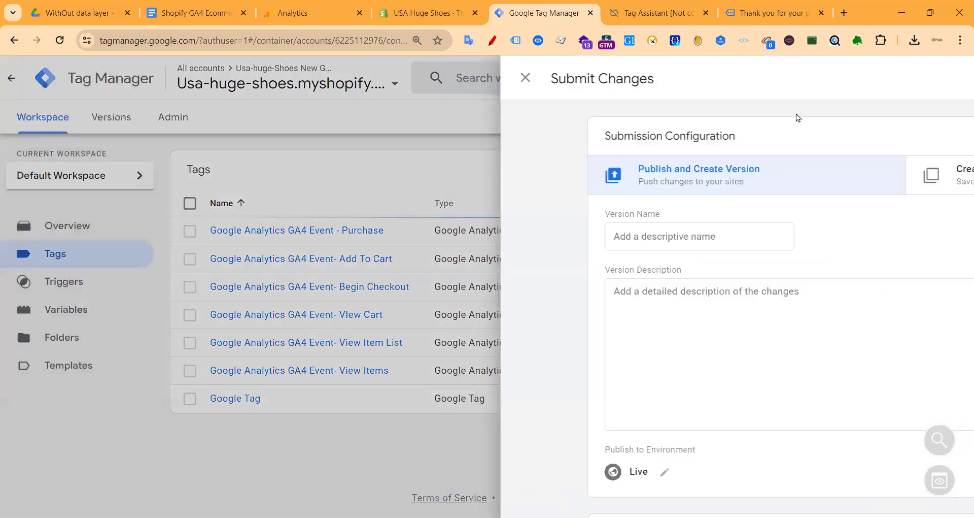
left_click(920, 77)
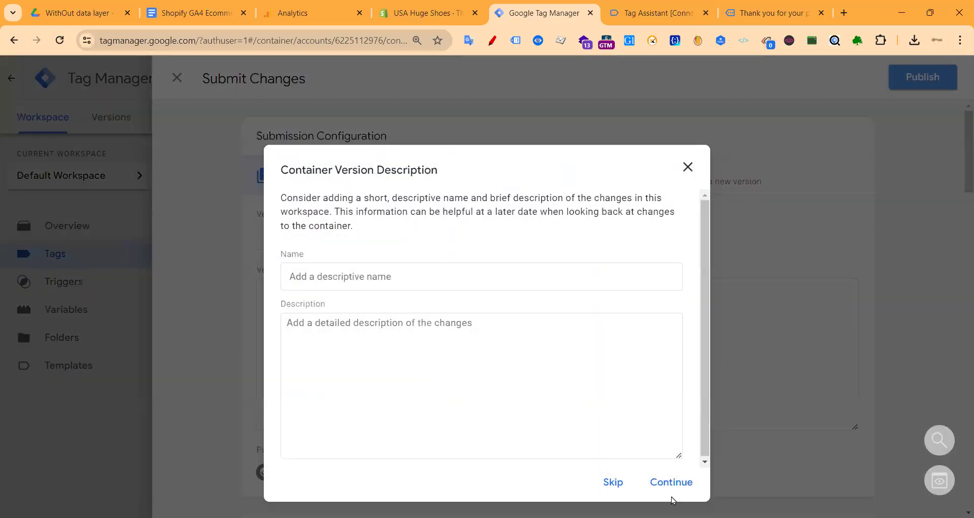
left_click(664, 481)
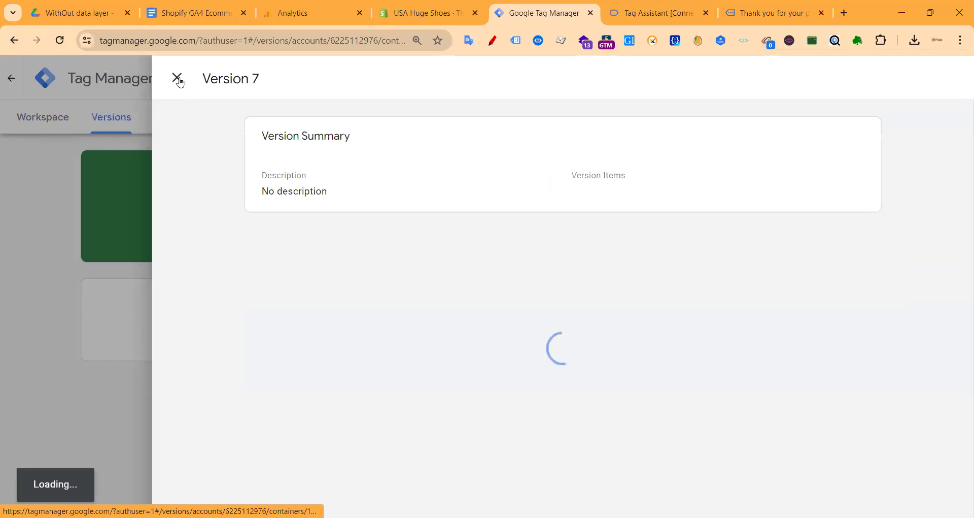
- Close the Version 7 panel and go back to the workspace Overview
left_click(178, 79)
left_click(50, 122)
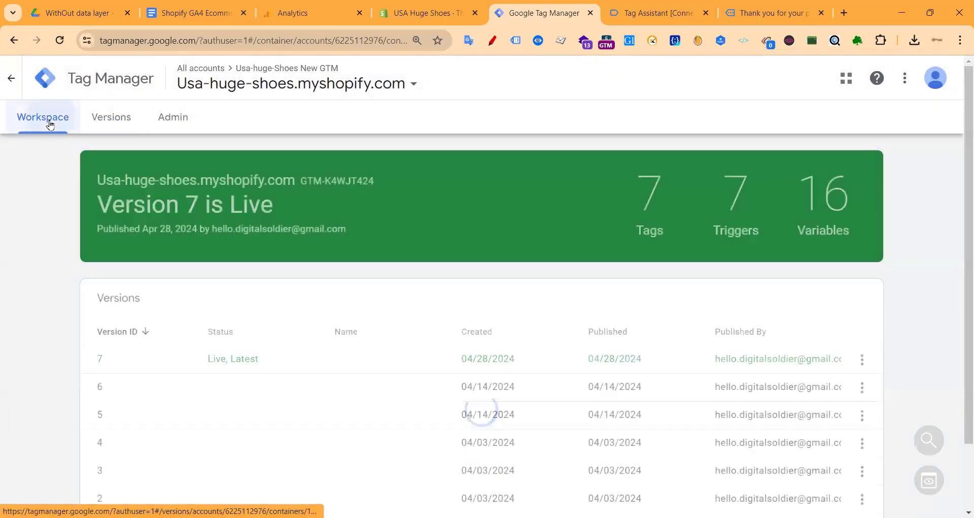
left_click(171, 119)
left_click(54, 120)
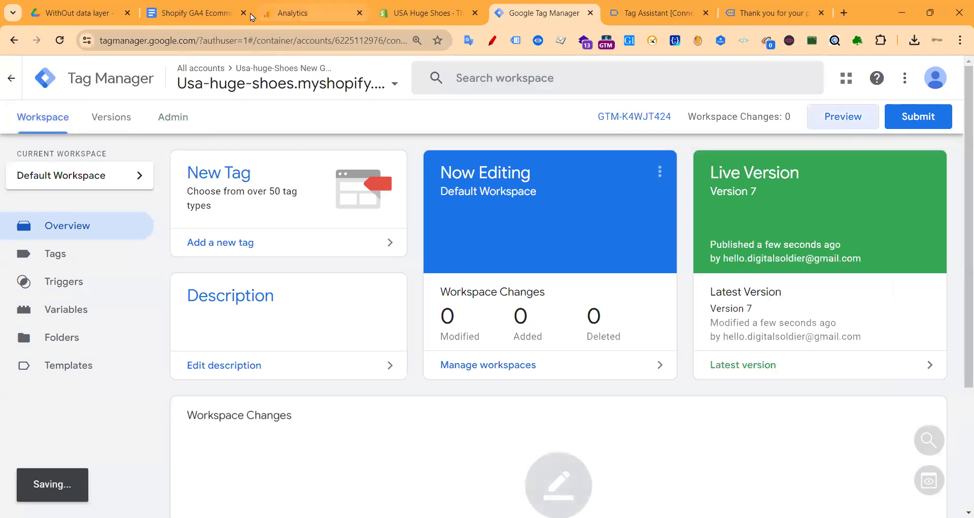
- Start a GTM preview, then close the Analytics web stream details and expand Data display
left_click(309, 13)
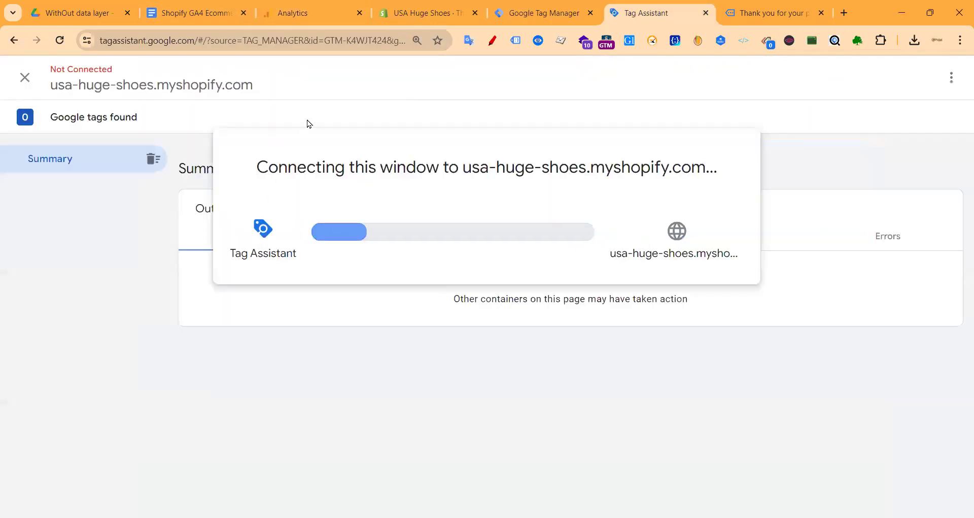
left_click(294, 18)
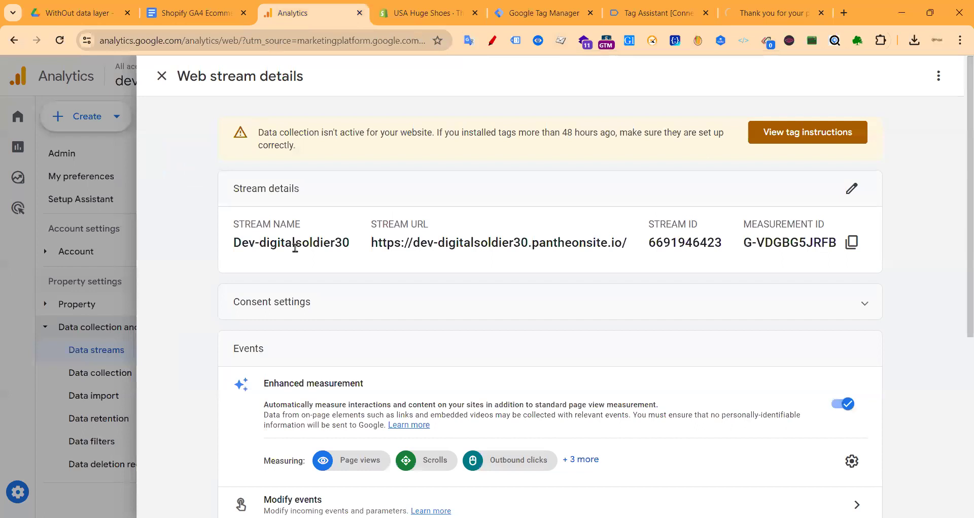
left_click(163, 75)
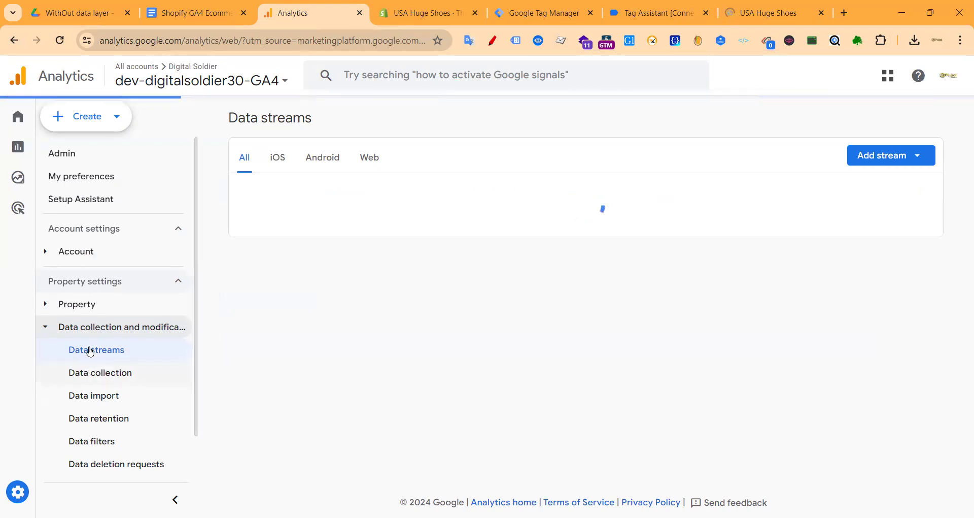
scroll(94, 370, "down", 1)
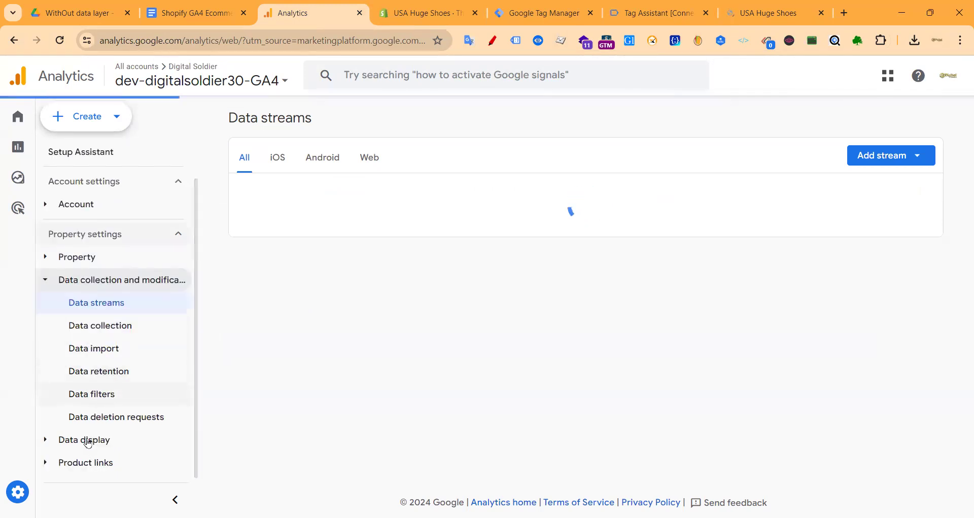
left_click(108, 440)
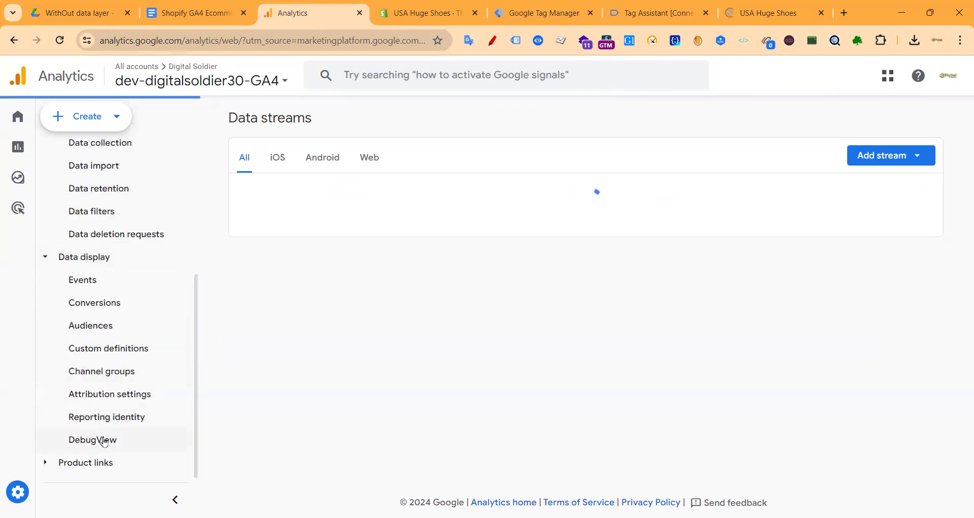
- Check the preview connection, then choose a debug device in Analytics DebugView
left_click(554, 8)
left_click(616, 18)
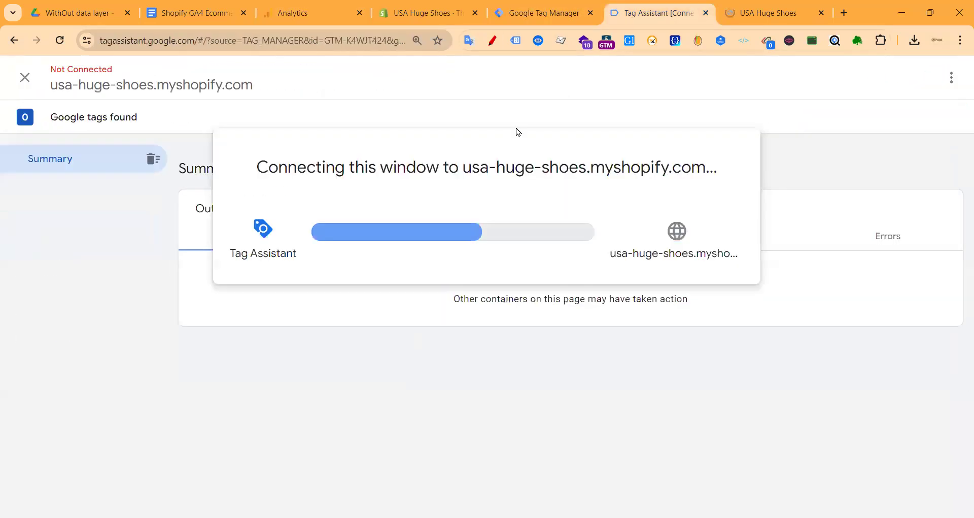
left_click(528, 14)
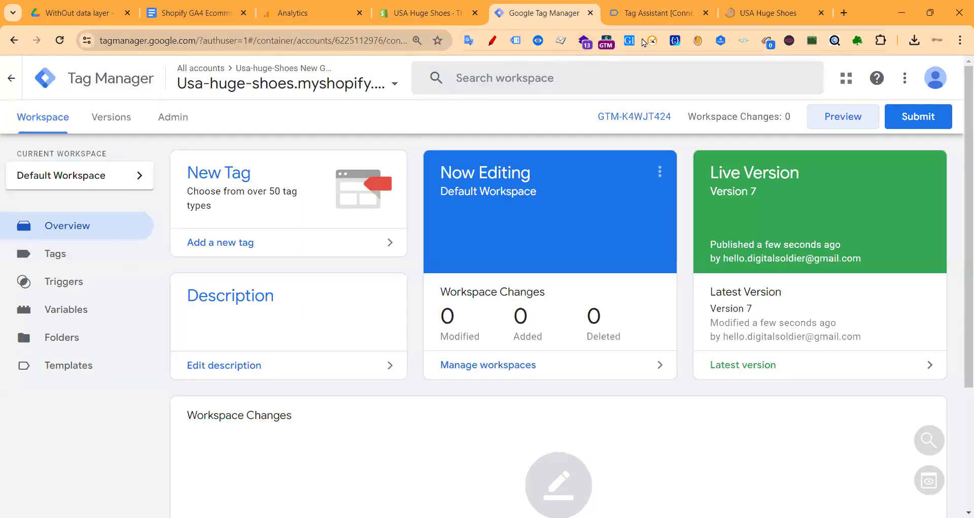
left_click(311, 10)
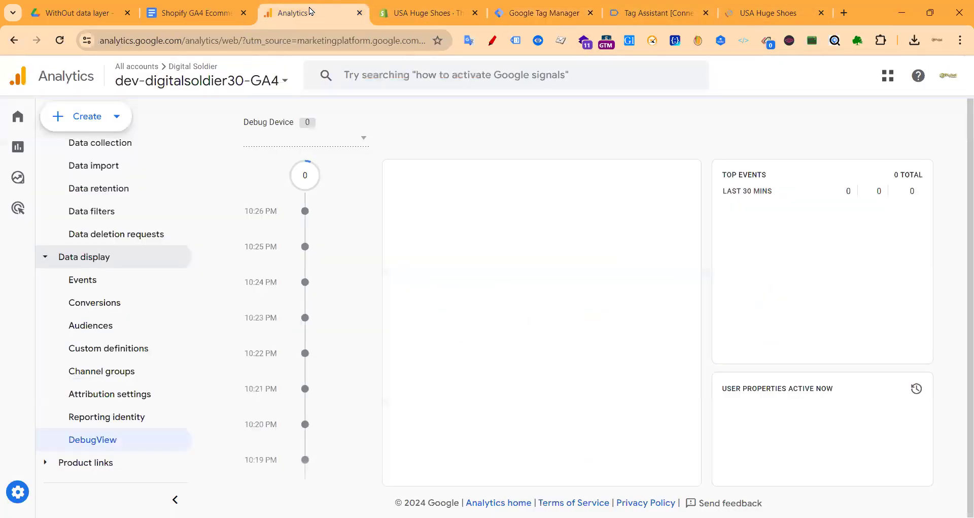
left_click_drag(311, 10, 429, 15)
left_click(362, 138)
left_click(332, 151)
- Confirm Tag Assistant is connected to the store and show its Variables view
left_click(752, 12)
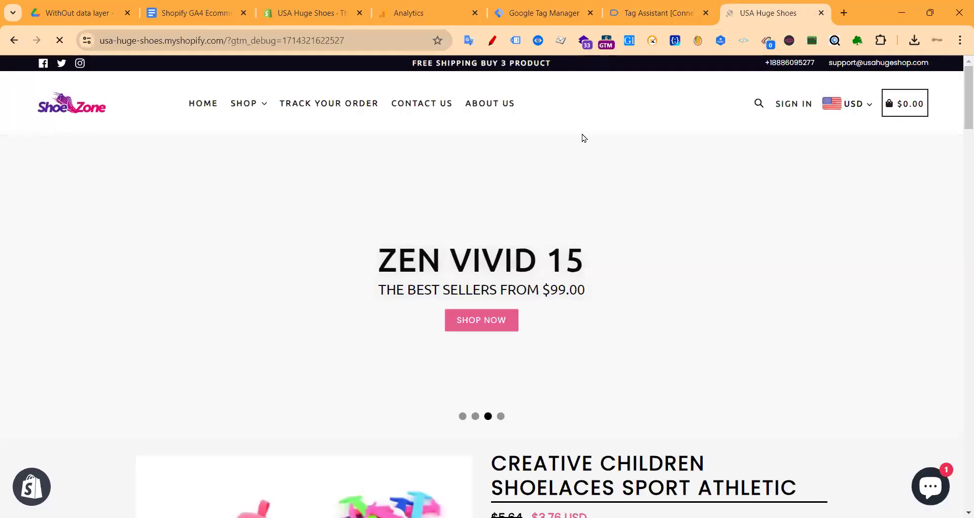
scroll(581, 137, "down", 10)
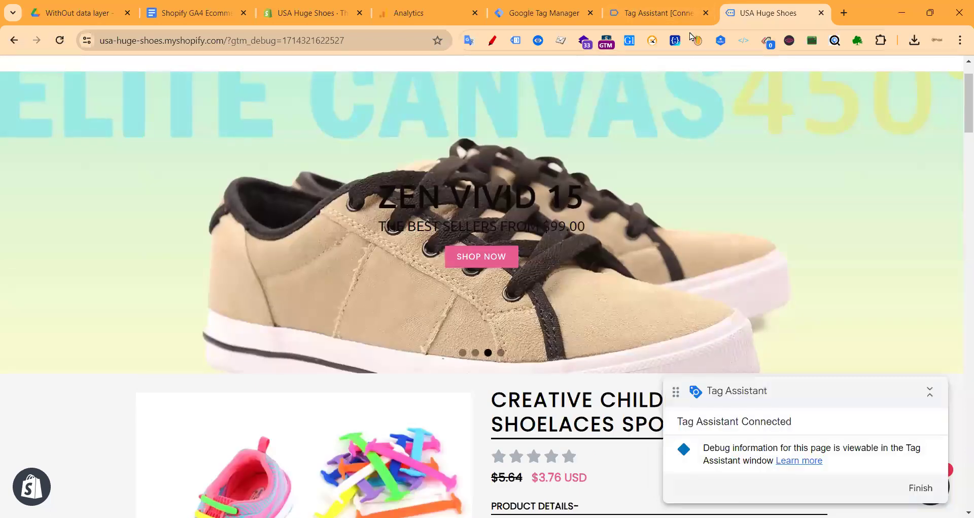
left_click(655, 12)
left_click(456, 321)
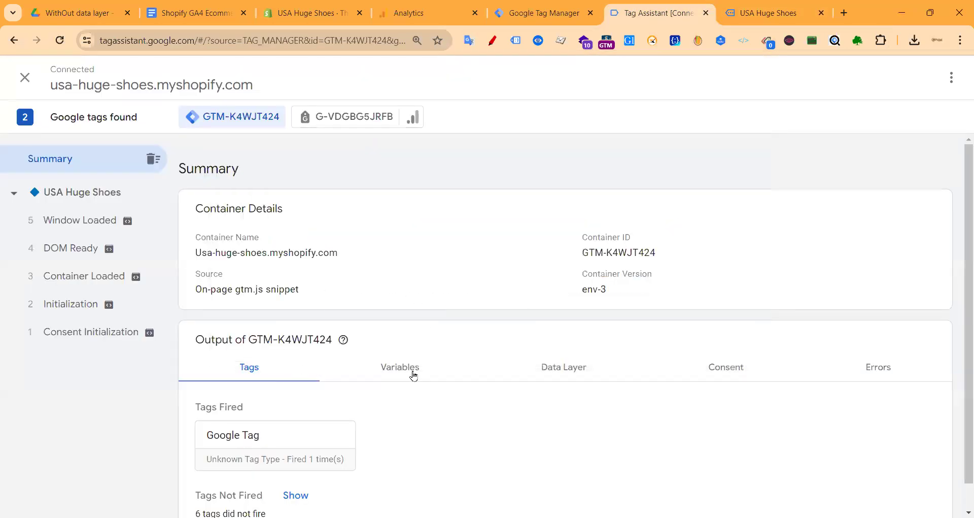
left_click(414, 374)
- Review the Window Loaded event's variables, then return to the store preview page
left_click(81, 220)
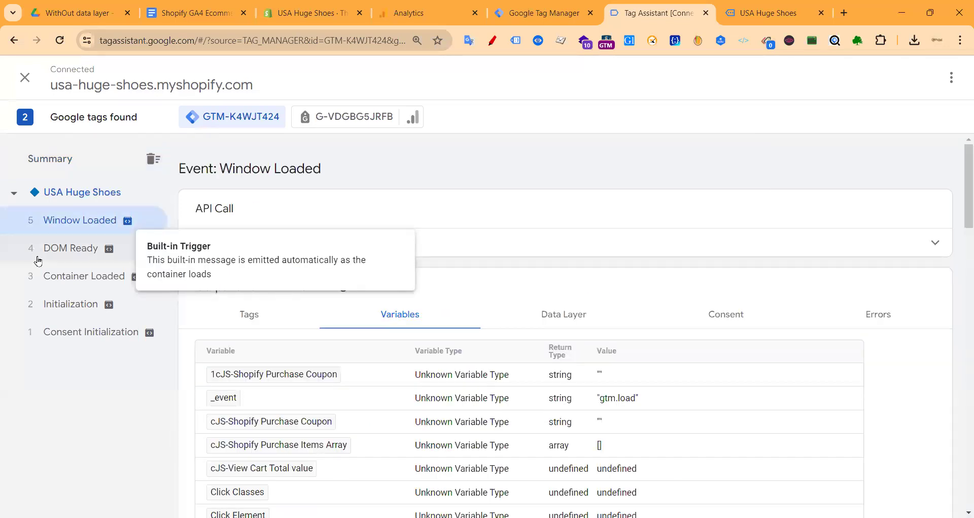
left_click(81, 256)
left_click(97, 221)
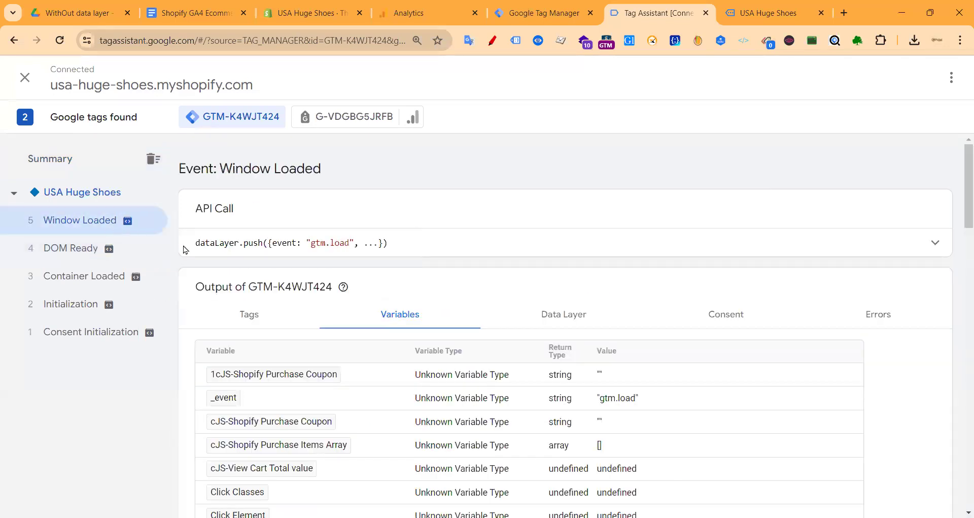
scroll(457, 295, "down", 6)
scroll(278, 234, "up", 2)
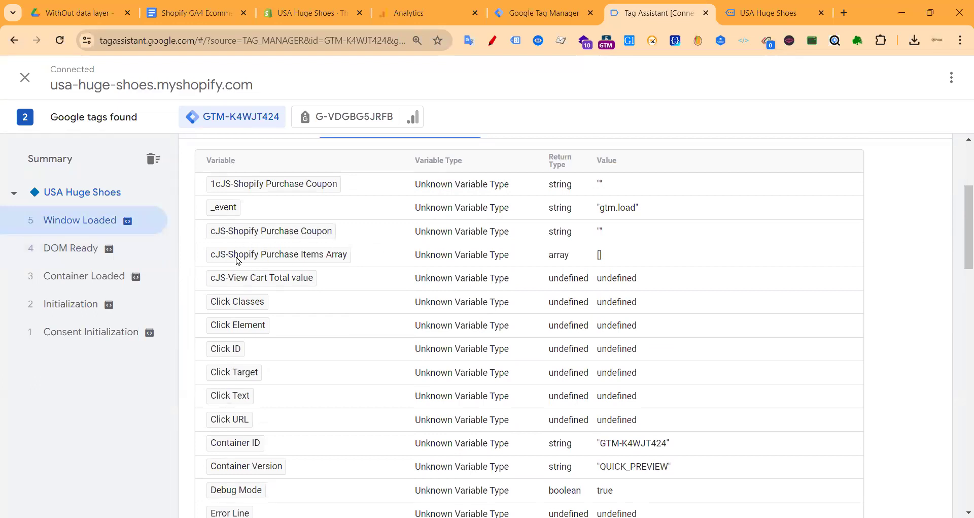
scroll(449, 269, "down", 20)
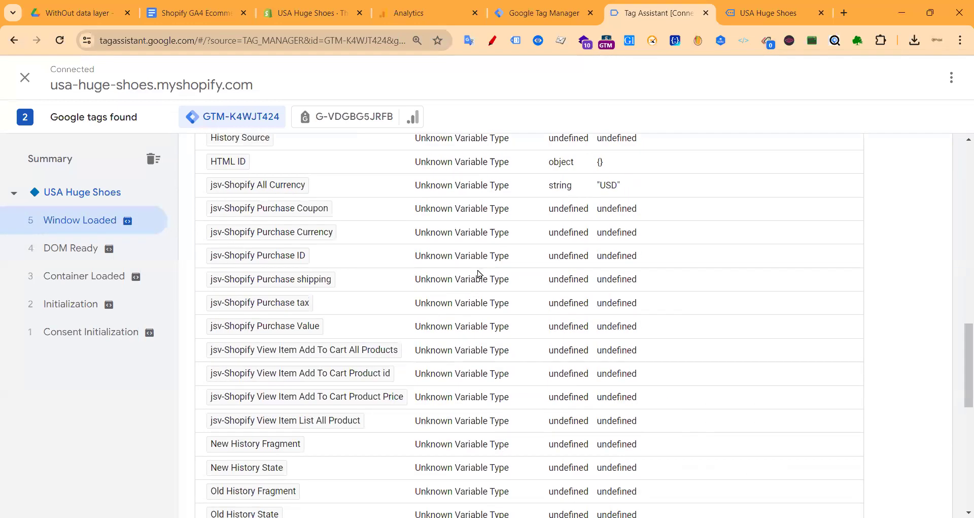
scroll(305, 319, "up", 9)
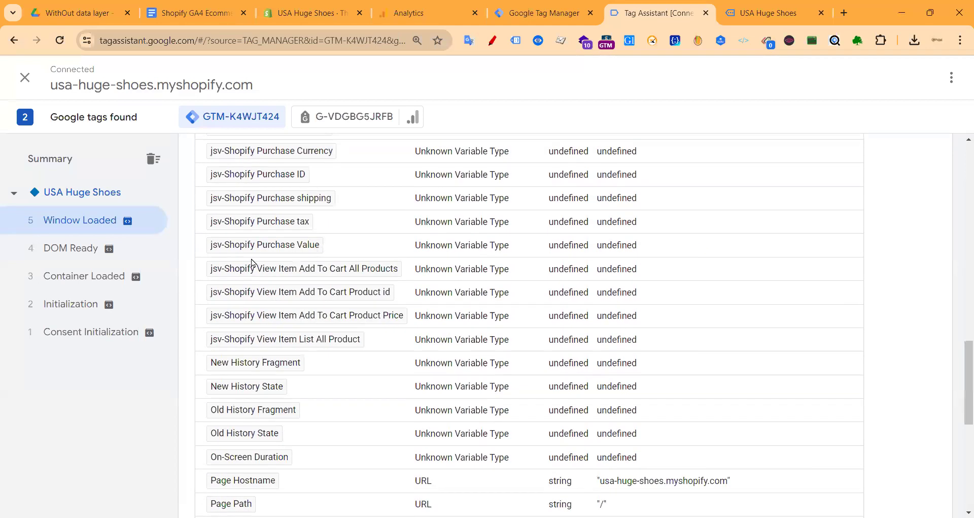
left_click(771, 14)
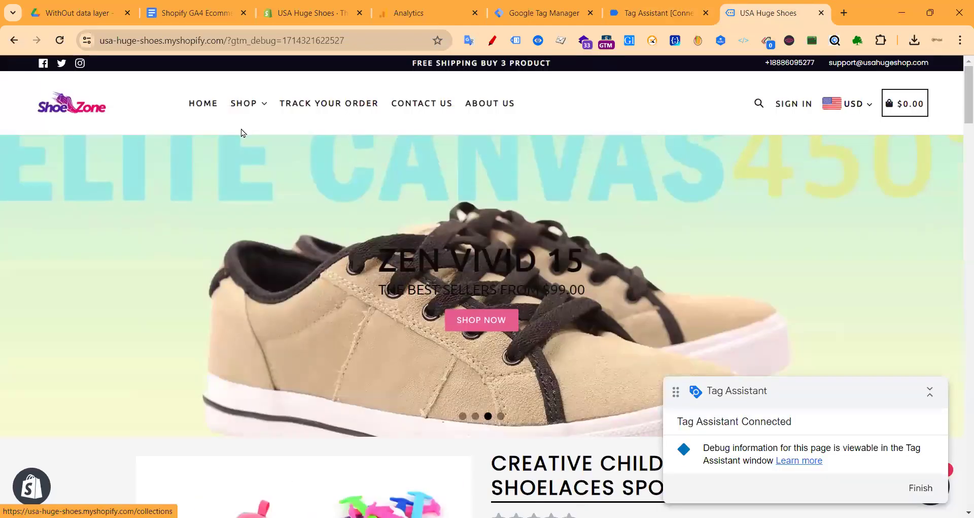
mouse_move(241, 105)
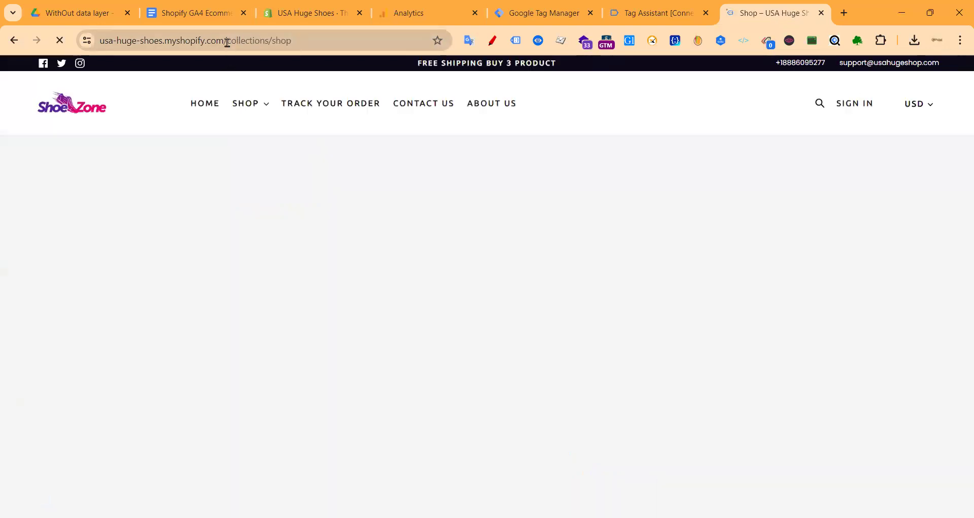
- Look over the Shop collection page and its address in the store
left_click_drag(227, 44, 265, 45)
left_click(44, 260)
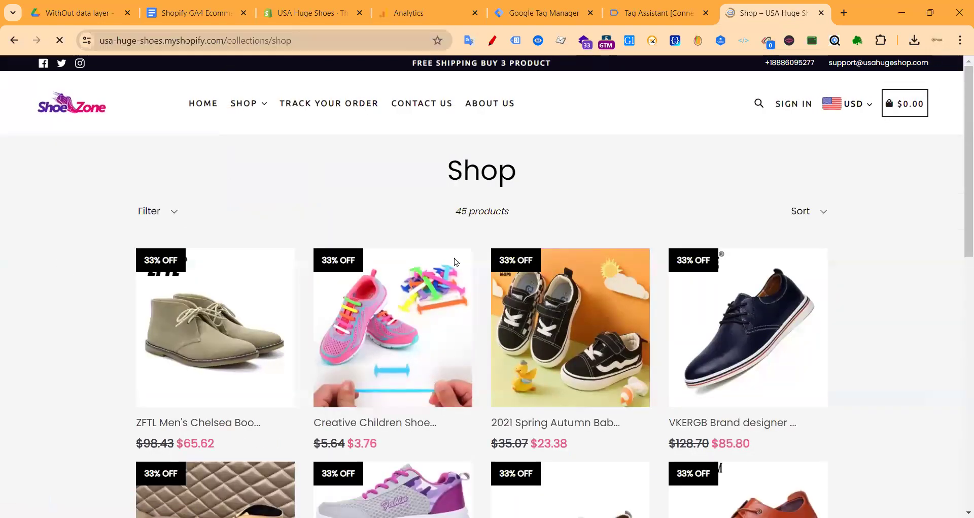
scroll(495, 248, "down", 4)
scroll(494, 248, "up", 3)
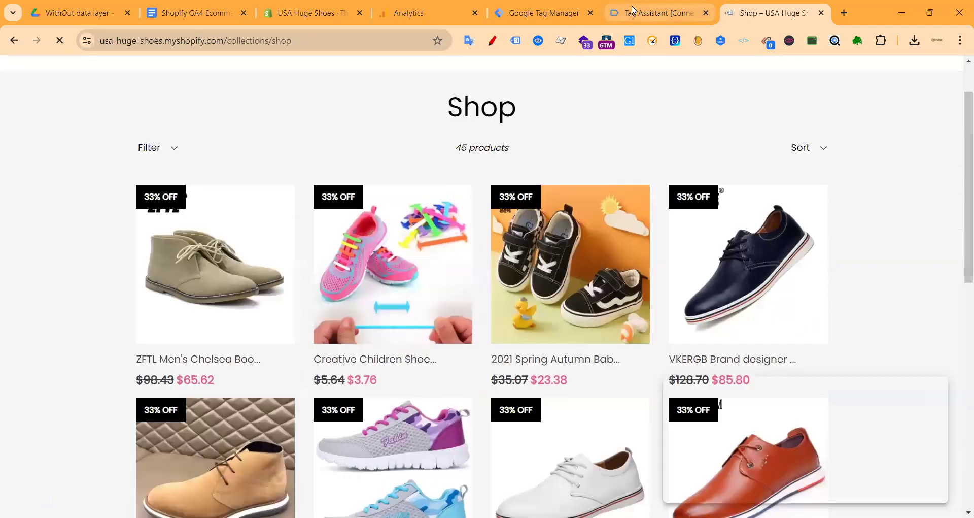
- In Tag Assistant, open the Shop page's Window Loaded event and inspect the product JSON data
left_click(632, 12)
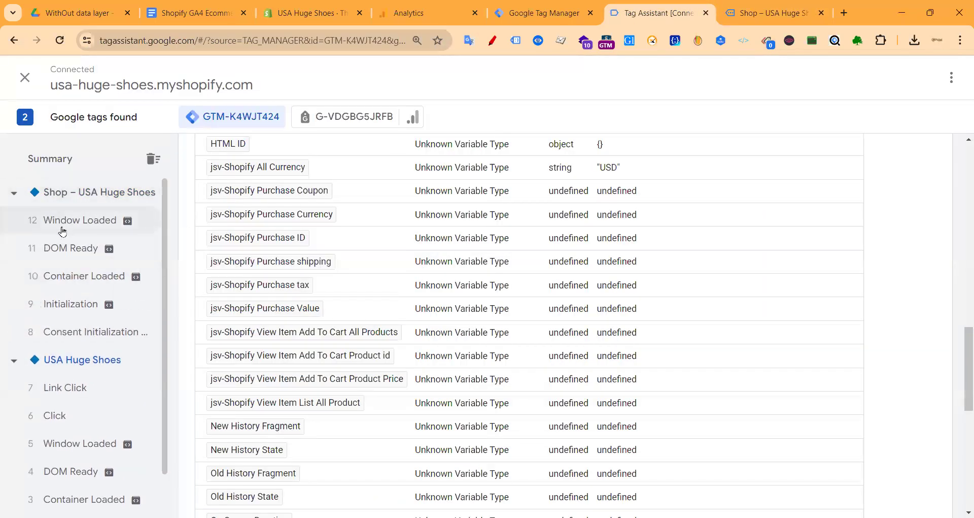
left_click(98, 221)
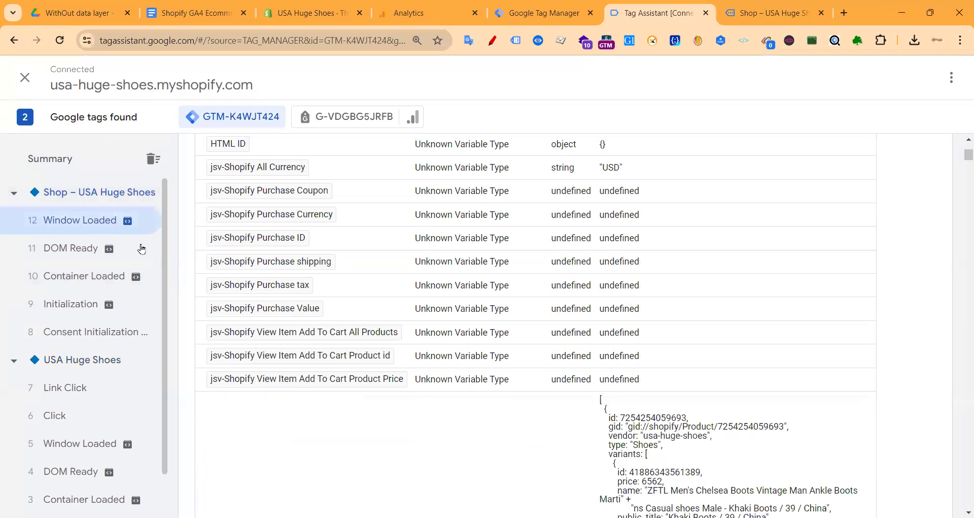
scroll(544, 278, "down", 8)
scroll(615, 264, "up", 1)
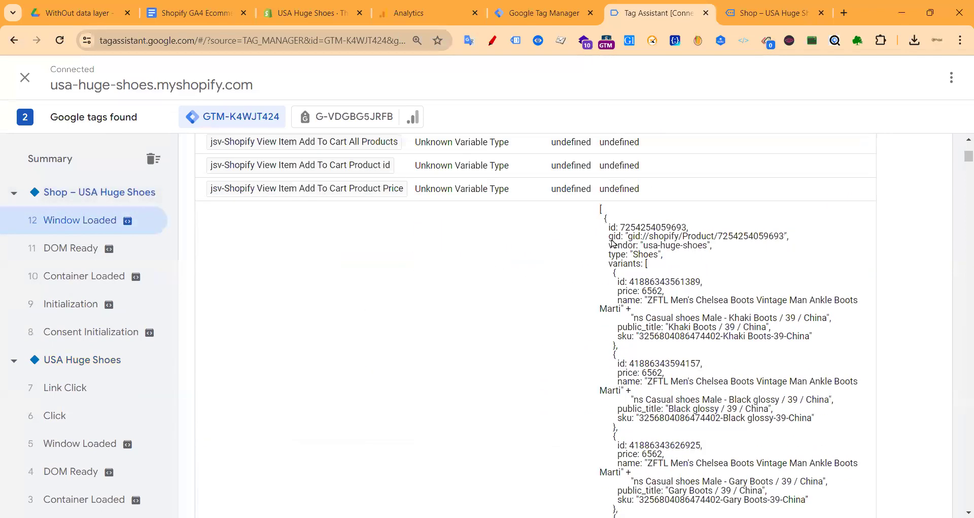
left_click_drag(605, 224, 666, 283)
left_click_drag(626, 251, 728, 347)
left_click_drag(959, 161, 960, 300)
scroll(504, 316, "up", 20)
scroll(592, 278, "up", 10)
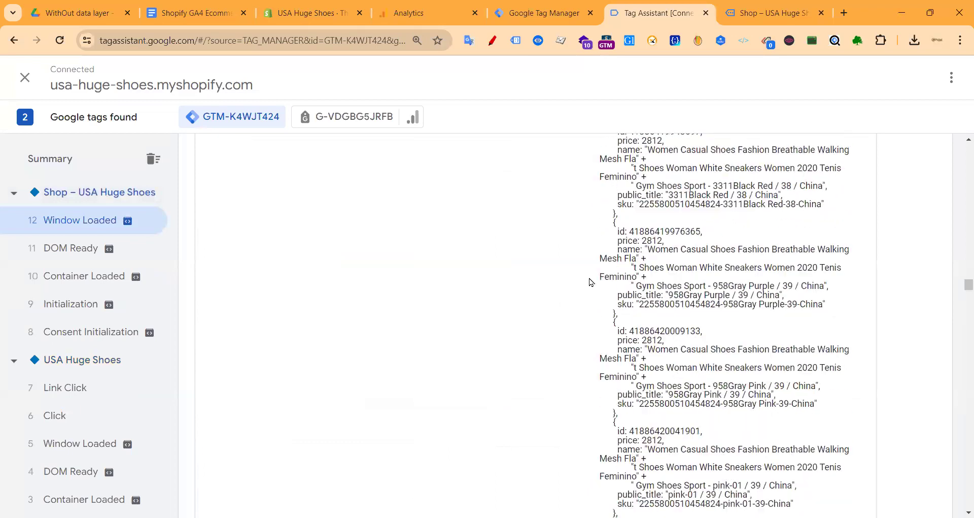
scroll(601, 284, "up", 15)
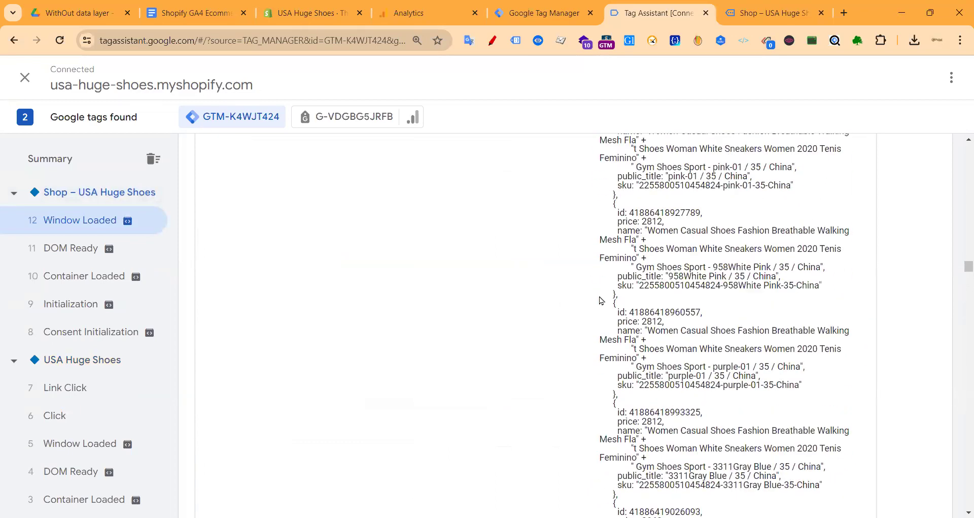
scroll(601, 304, "up", 5)
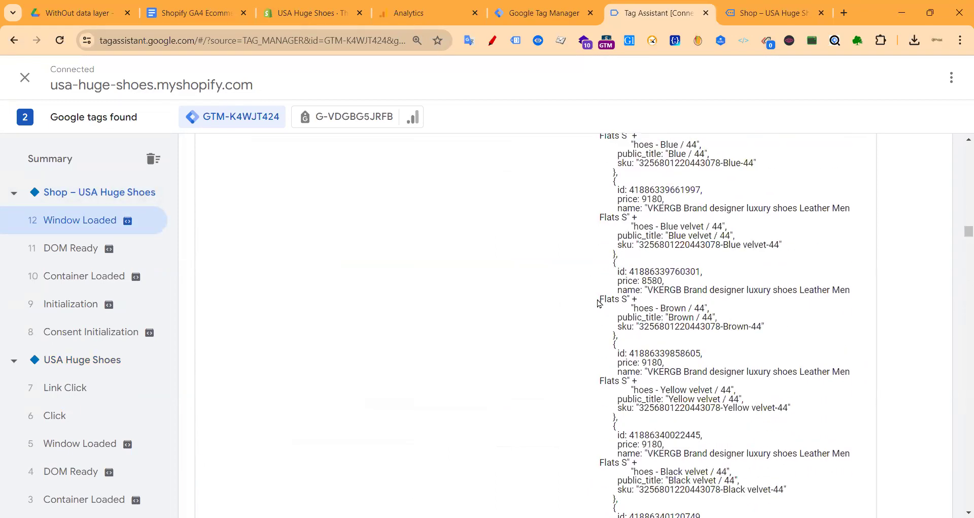
scroll(599, 303, "down", 10)
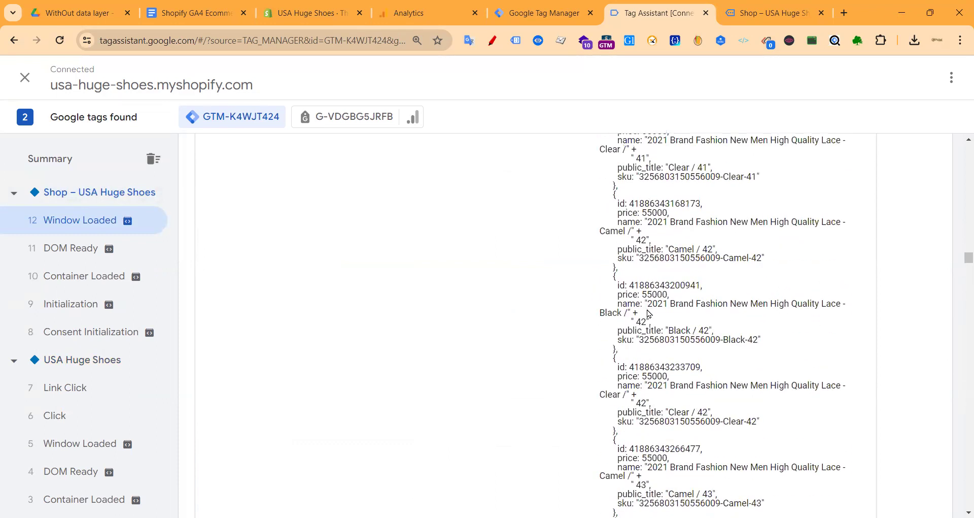
- Compare the DOM Ready and Window Loaded event variables for the Shop page
left_click(743, 6)
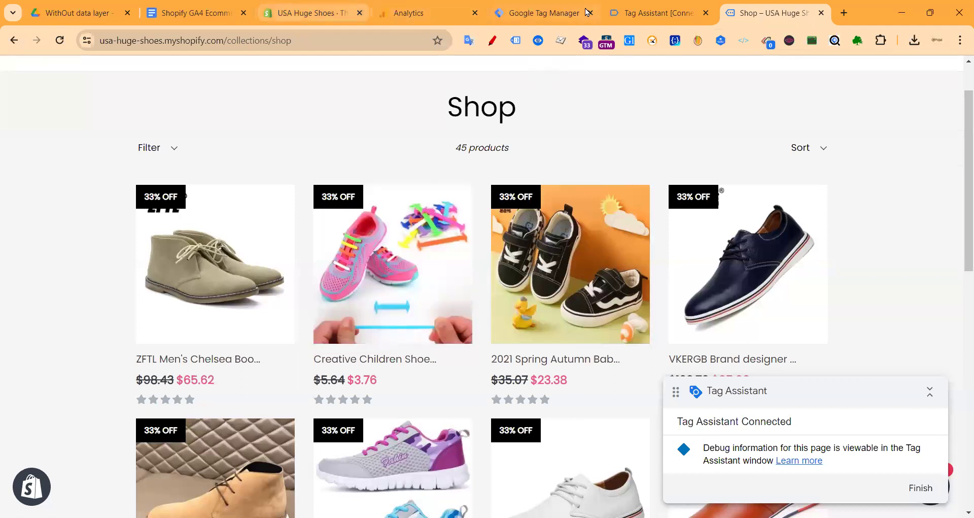
left_click(651, 10)
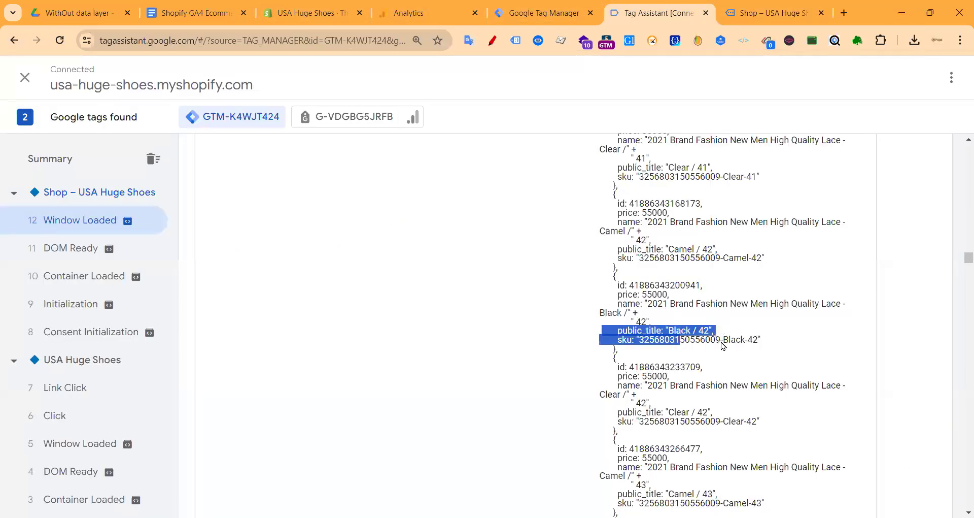
left_click_drag(936, 291, 958, 503)
scroll(538, 306, "up", 1)
scroll(538, 306, "up", 5)
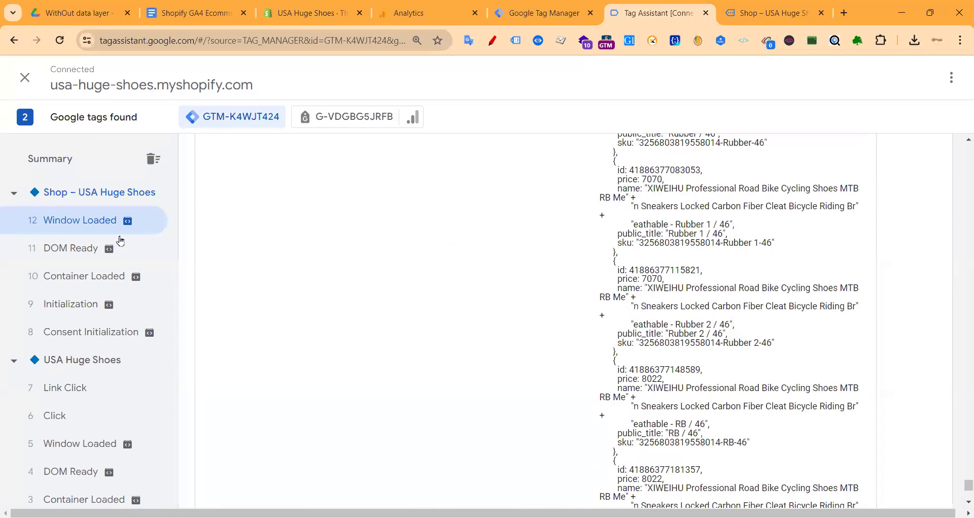
left_click(74, 254)
left_click(85, 228)
scroll(661, 274, "up", 12)
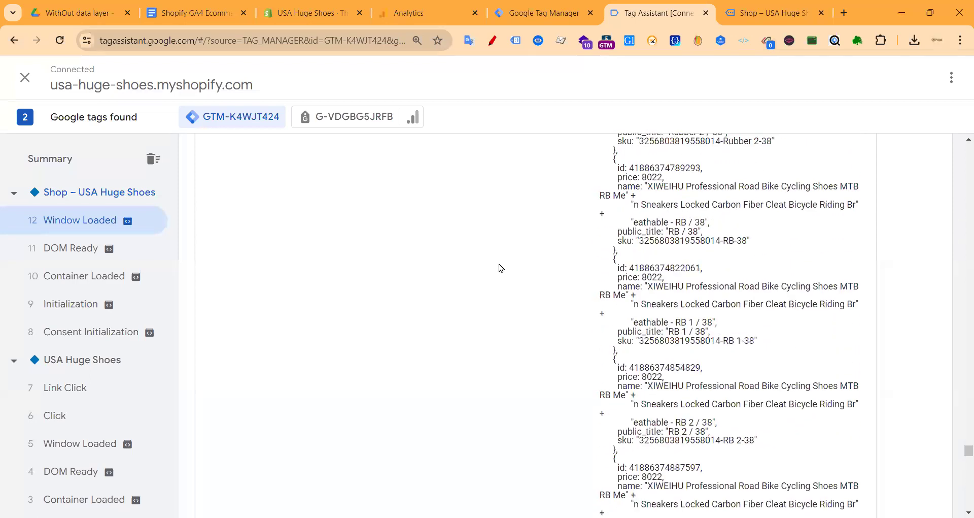
left_click_drag(961, 433, 959, 198)
scroll(538, 379, "down", 2)
scroll(538, 379, "down", 15)
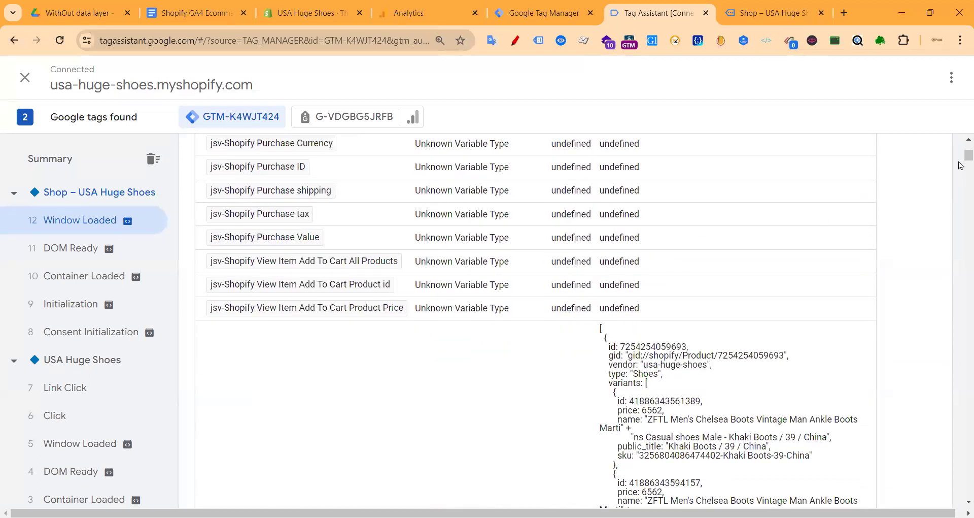
left_click_drag(967, 156, 967, 502)
scroll(623, 278, "up", 3)
scroll(623, 278, "up", 3)
scroll(274, 395, "down", 3)
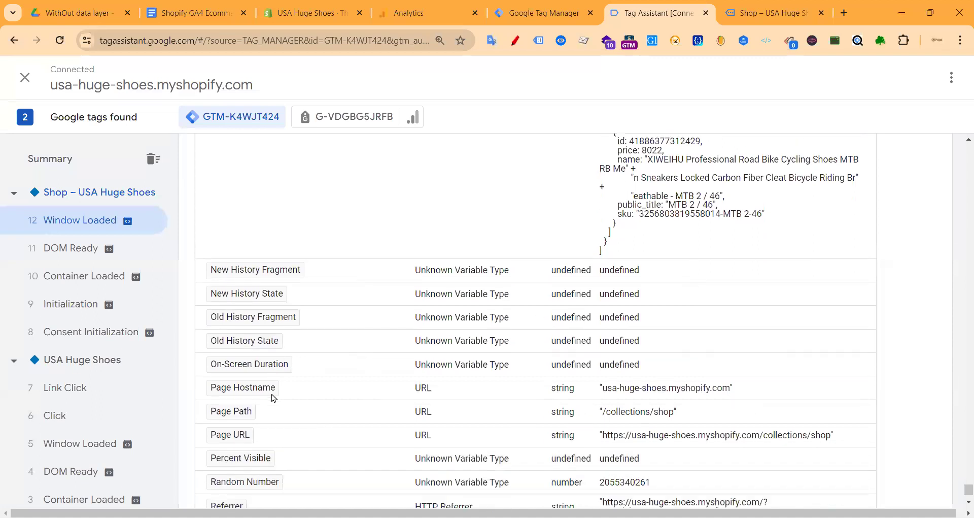
scroll(251, 421, "down", 4)
scroll(311, 387, "up", 10)
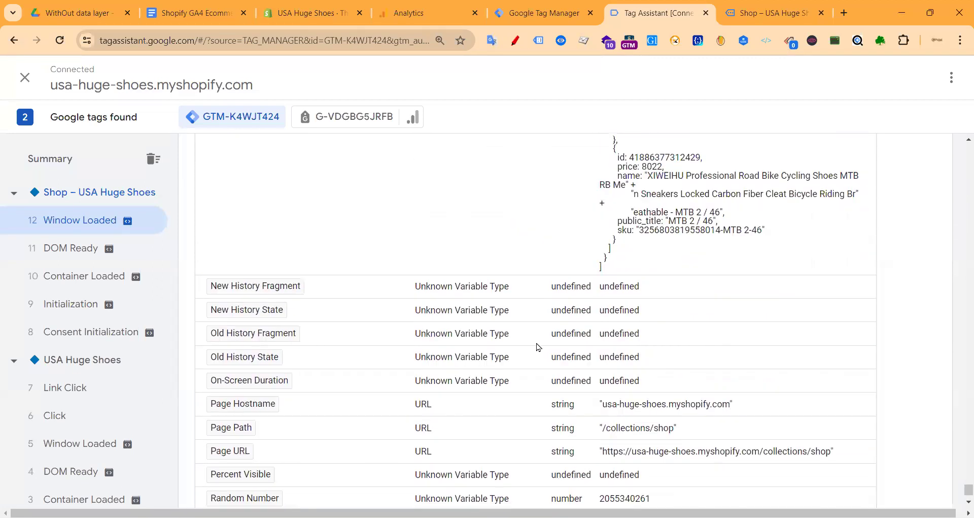
scroll(381, 333, "down", 2)
scroll(936, 231, "up", 3)
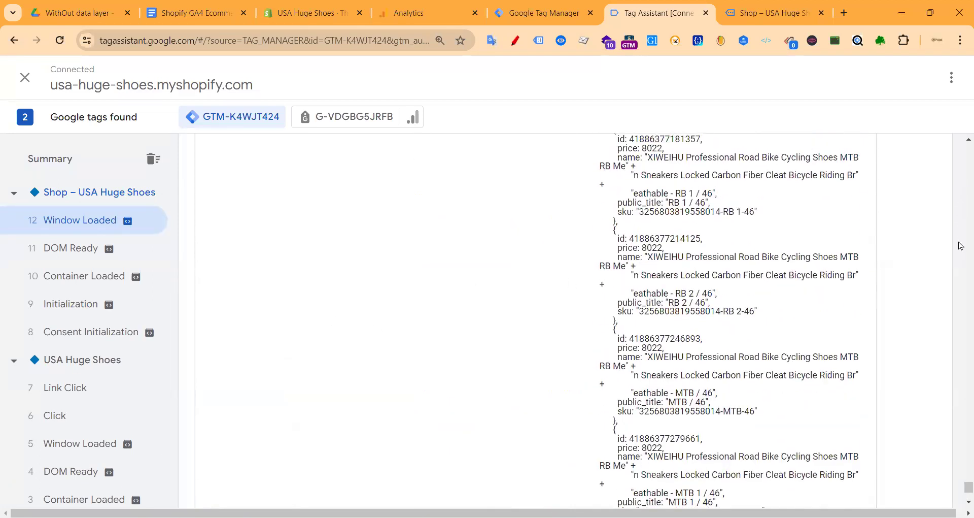
left_click_drag(960, 490, 966, 152)
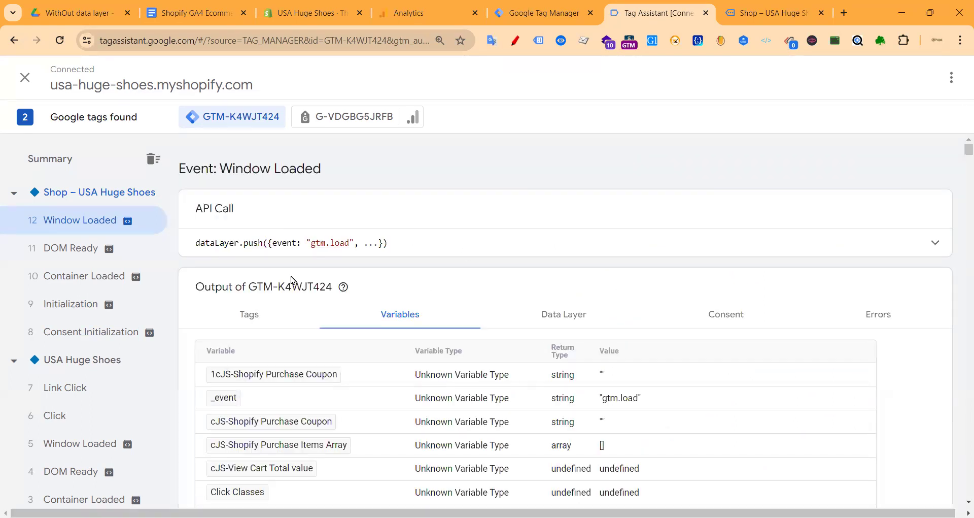
- Confirm the GA4 View Item List tag Succeeded on Window Loaded, then return to Tag Manager
left_click(249, 313)
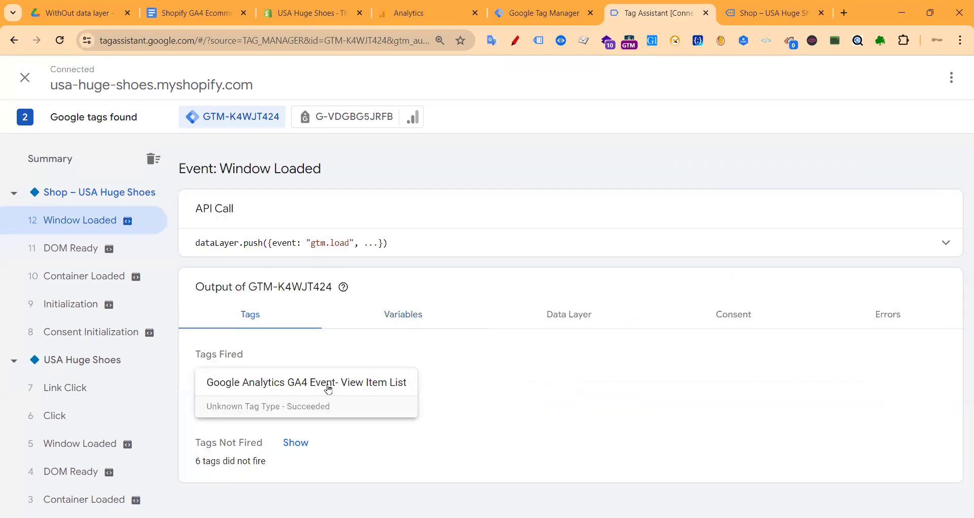
left_click(312, 390)
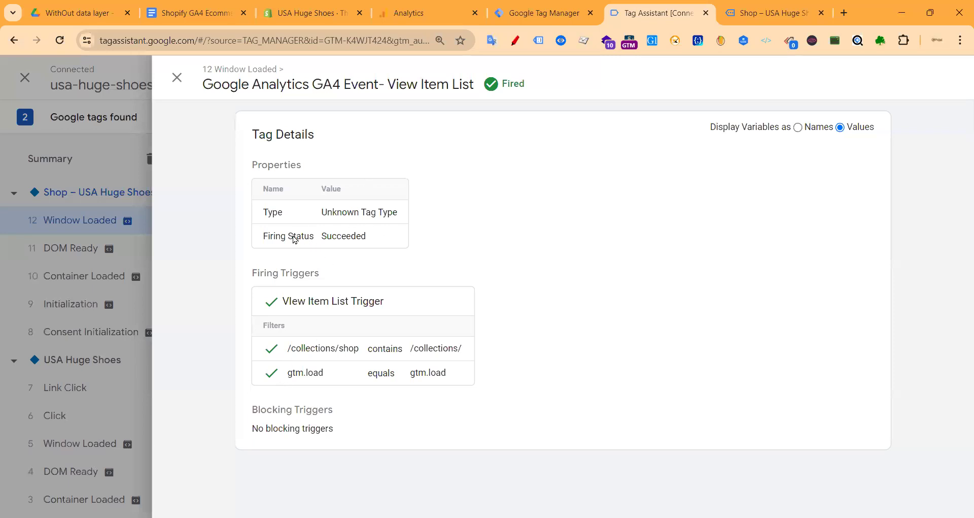
left_click_drag(281, 236, 384, 240)
left_click(177, 78)
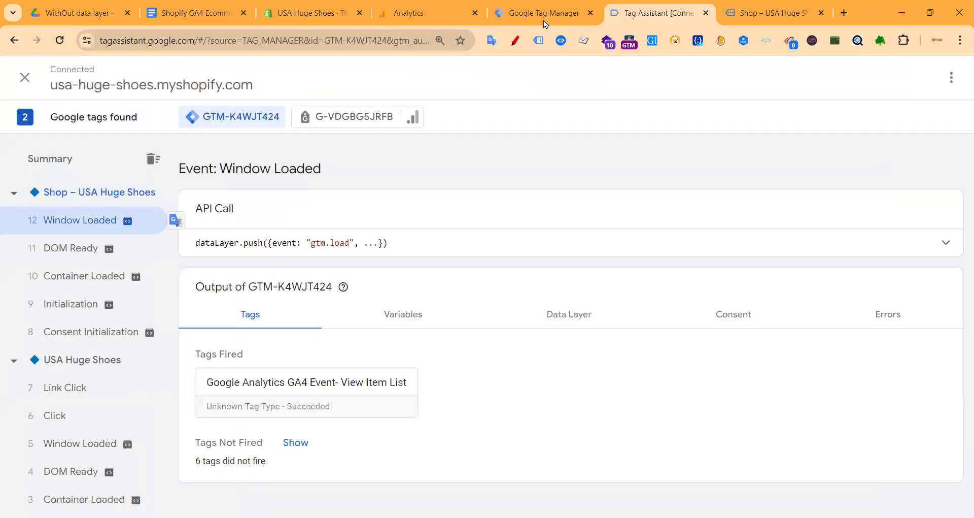
left_click(543, 19)
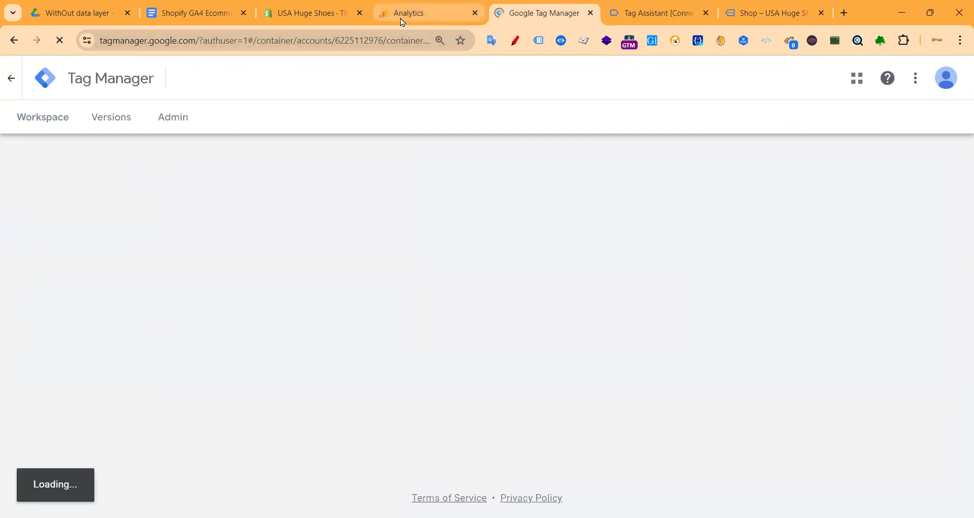
- Check the GA4 DebugView device list, which shows No Devices Available
left_click(400, 19)
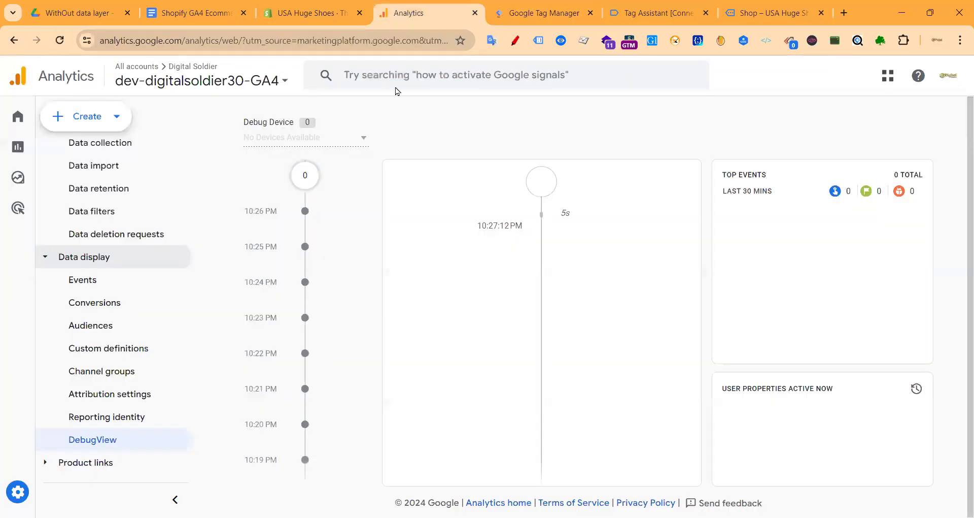
left_click(363, 139)
left_click(604, 106)
left_click(313, 140)
left_click(311, 149)
- Enable the data layer checker and start a new GTM preview; DebugView still lists no devices
left_click(766, 12)
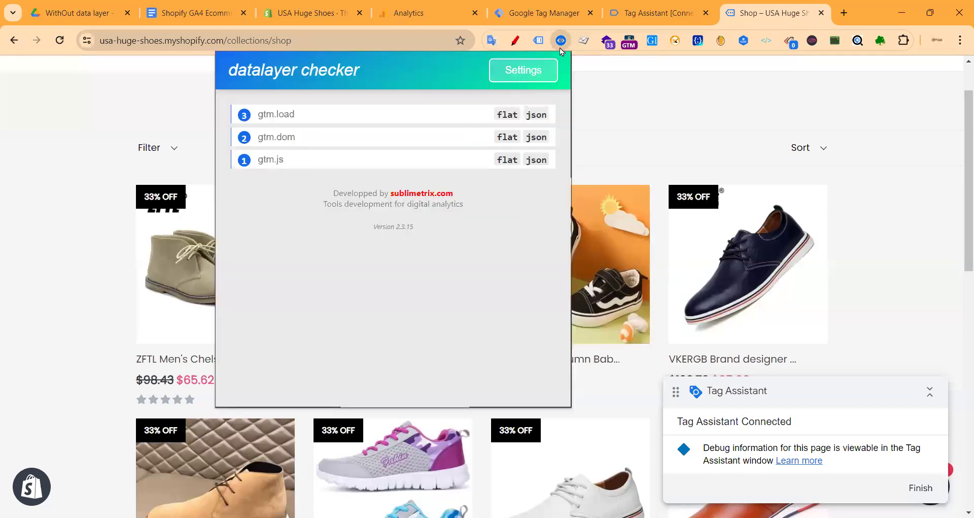
left_click(581, 42)
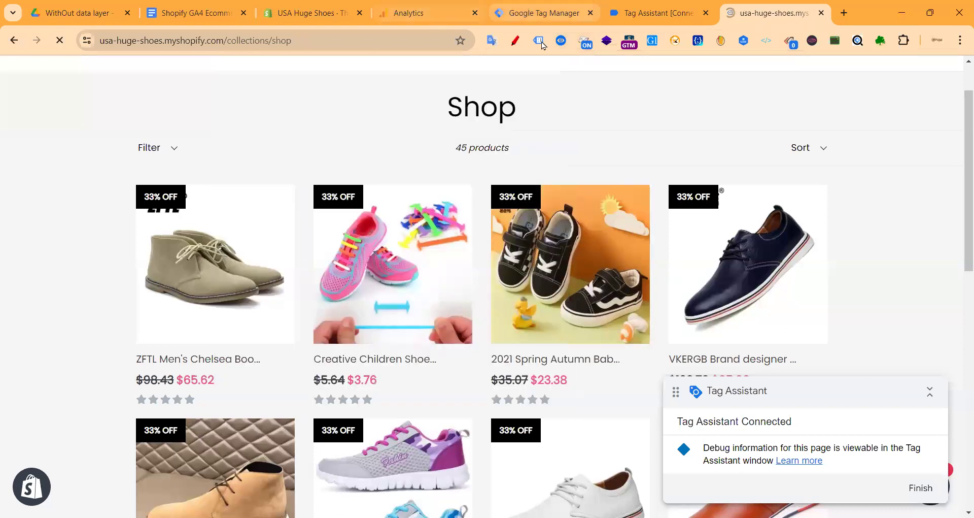
left_click(540, 13)
left_click(861, 120)
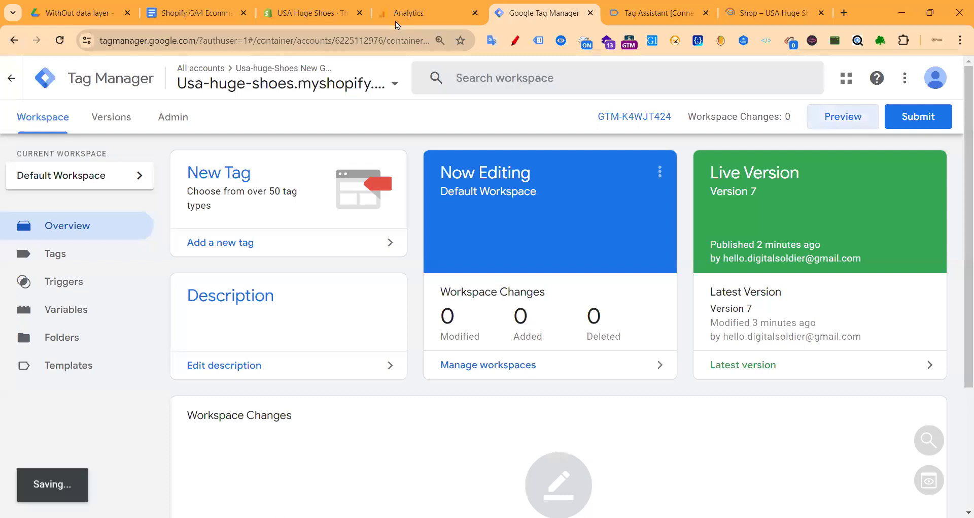
left_click(406, 14)
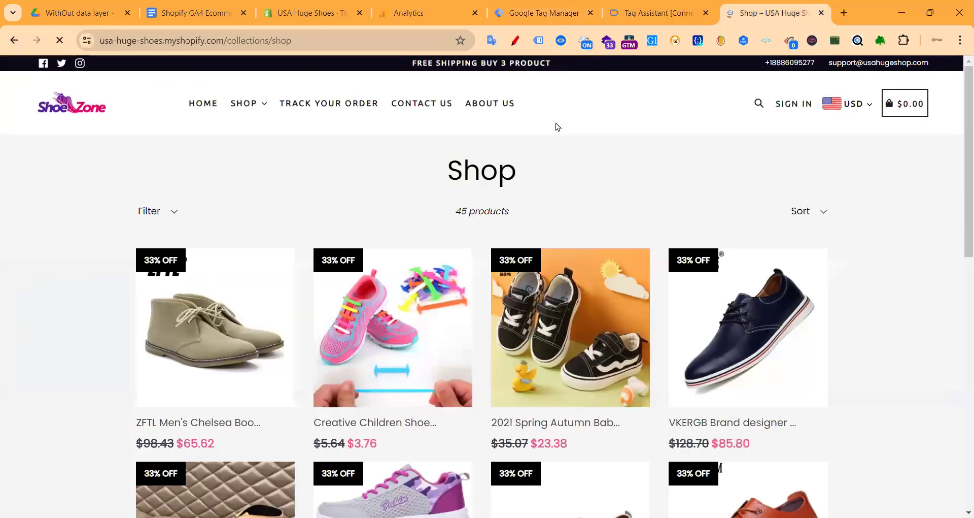
left_click(412, 15)
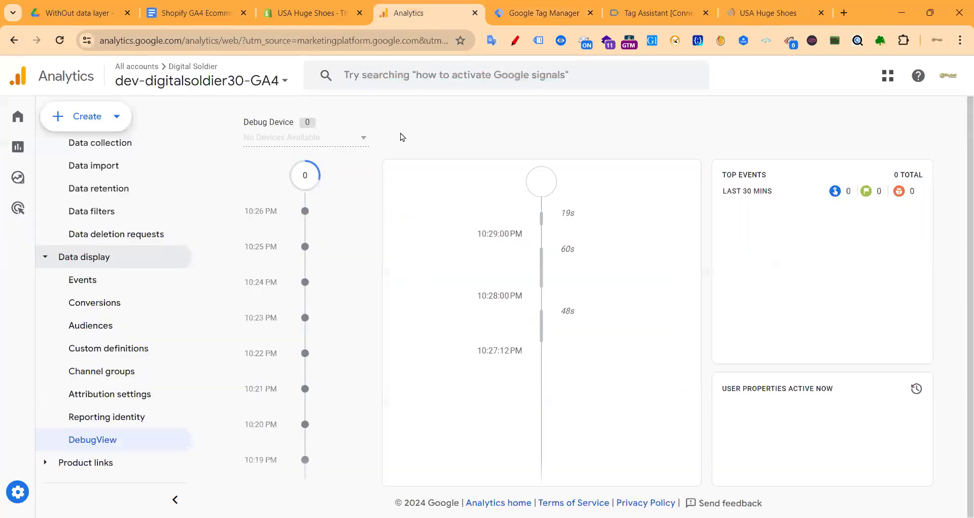
left_click(365, 138)
left_click(355, 148)
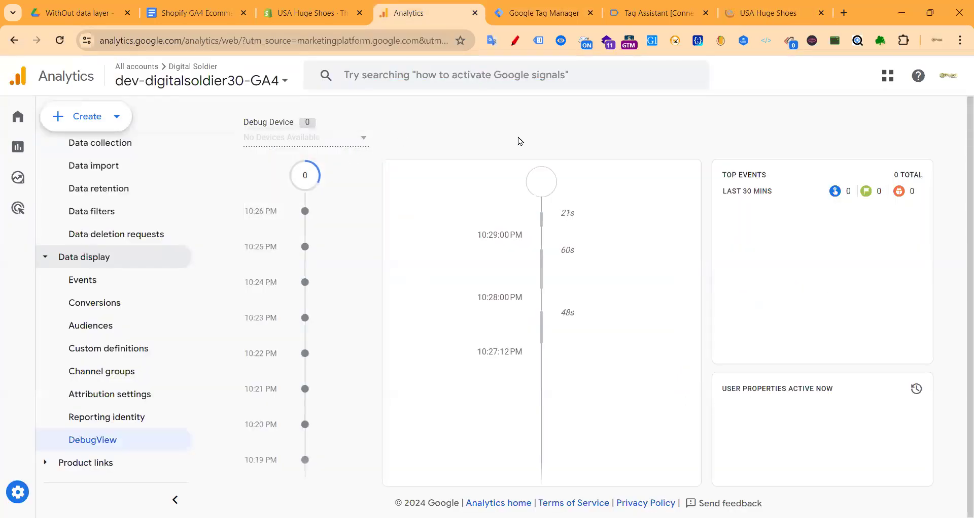
- Connect Tag Assistant to the store and load the Shop collection page
left_click(773, 15)
left_click(648, 8)
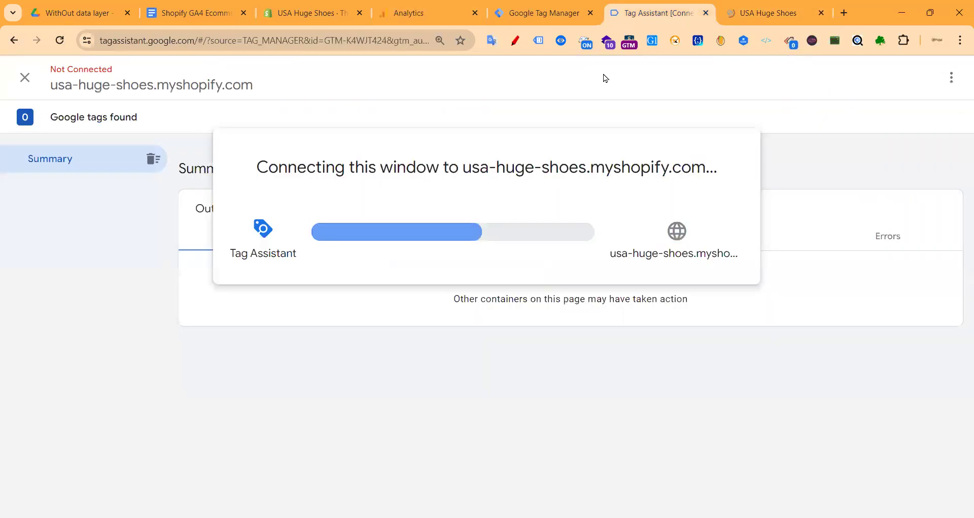
left_click(475, 319)
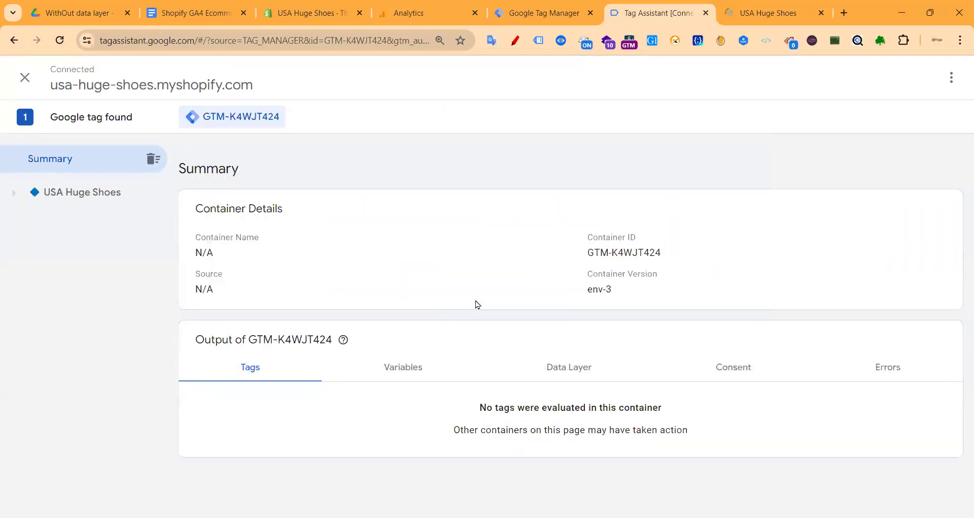
left_click(735, 15)
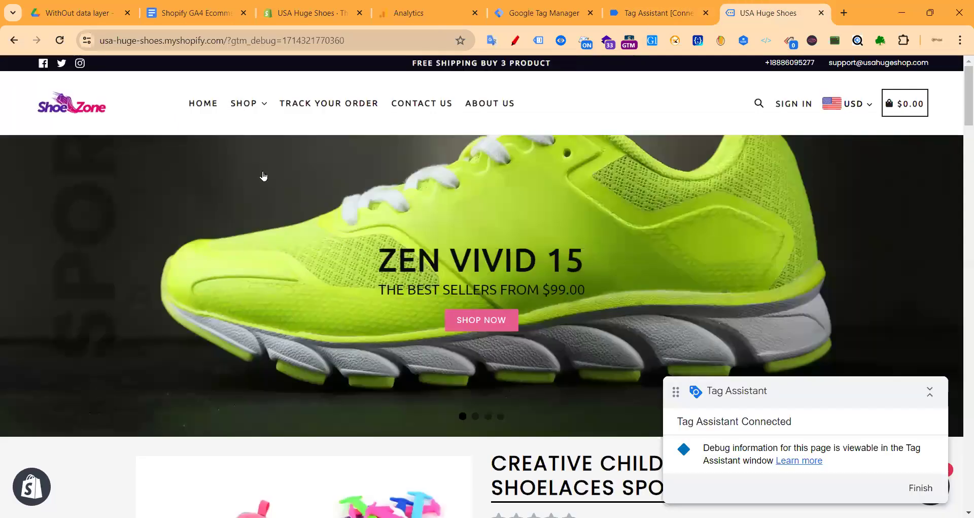
left_click(250, 106)
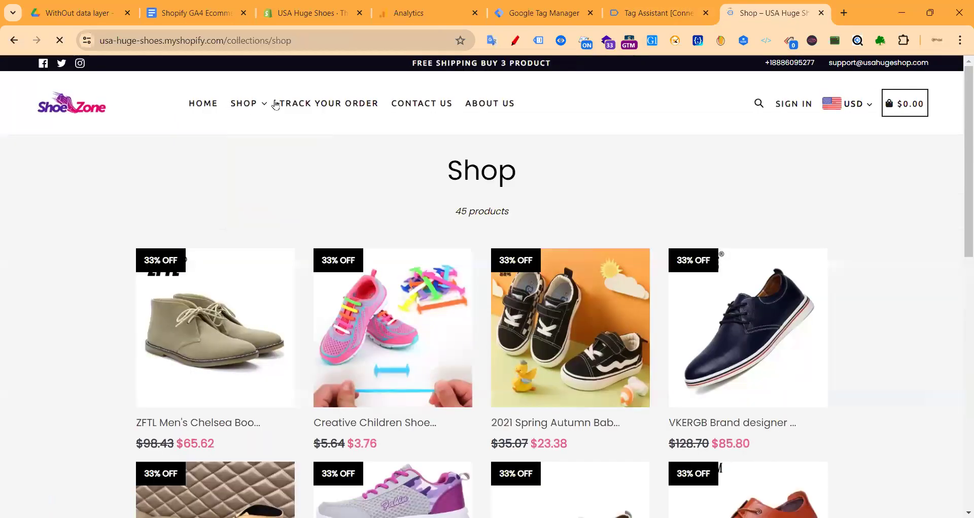
- Reconfirm the View Item List tag fired on Window Loaded, then start stopping debugging
left_click(624, 6)
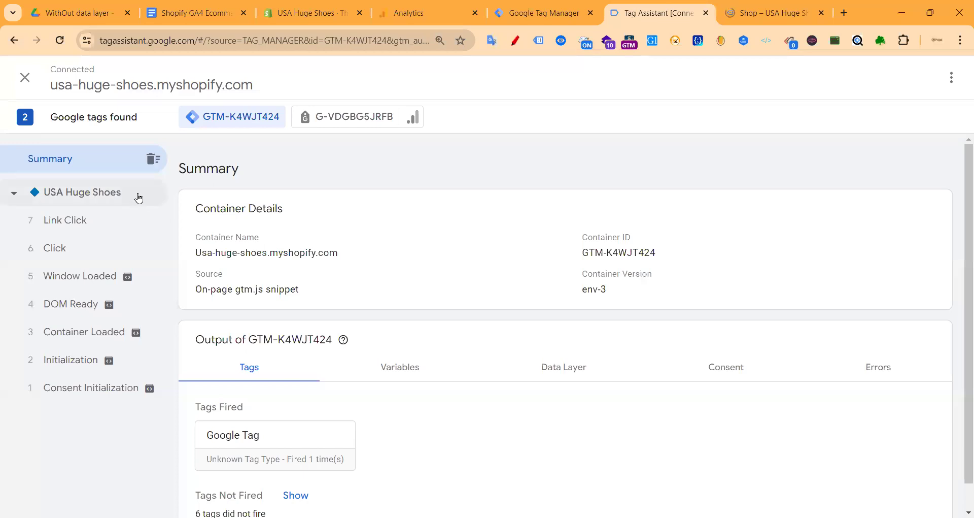
left_click(768, 13)
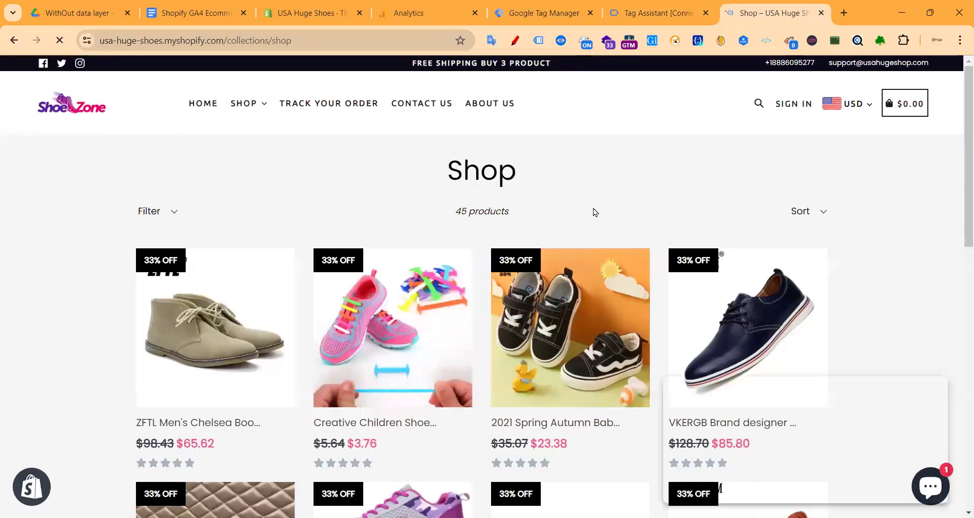
scroll(628, 288, "down", 6)
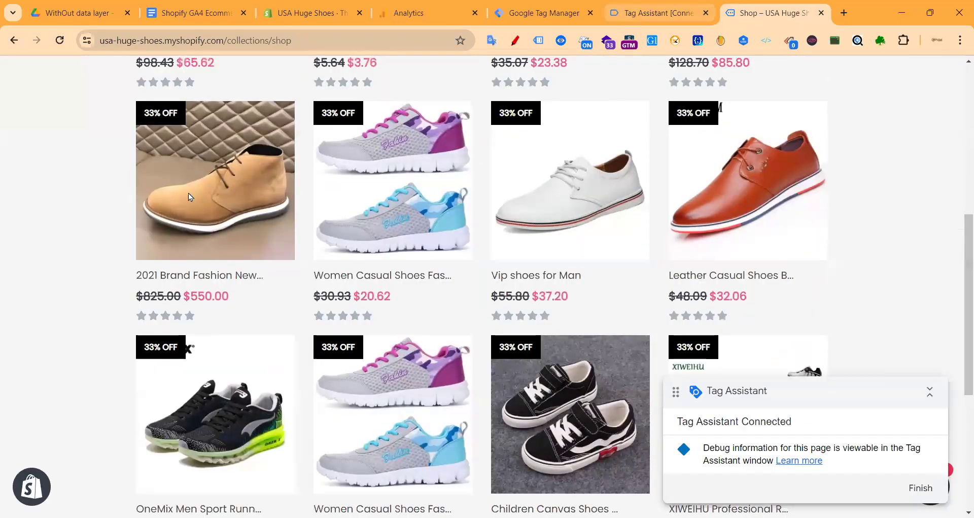
left_click(626, 18)
left_click(73, 231)
left_click(268, 388)
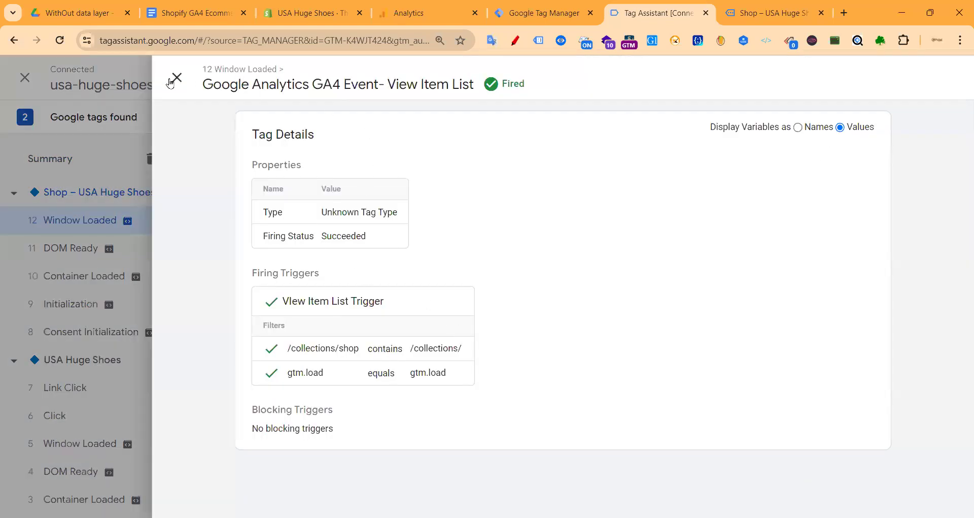
left_click(176, 78)
left_click(24, 77)
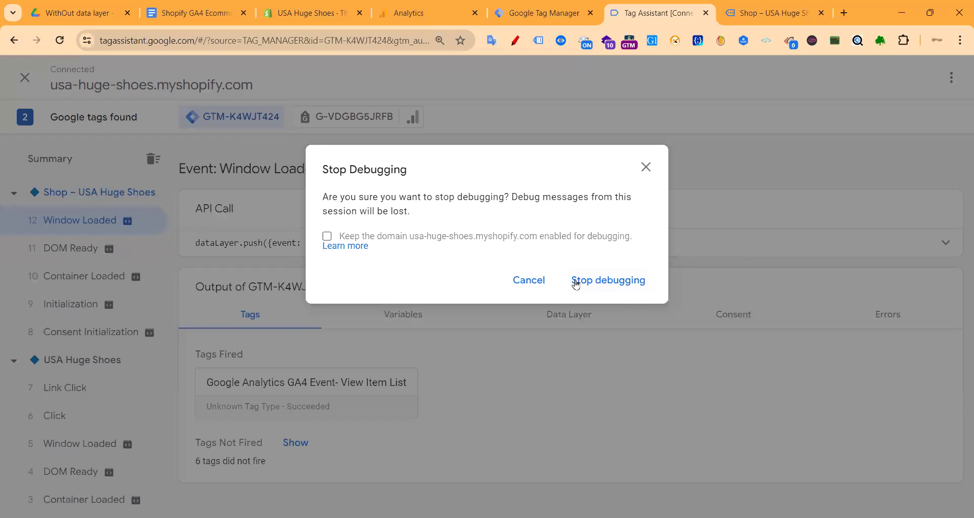
- Stop debugging and publish the workspace changes as container Version 8
left_click(575, 281)
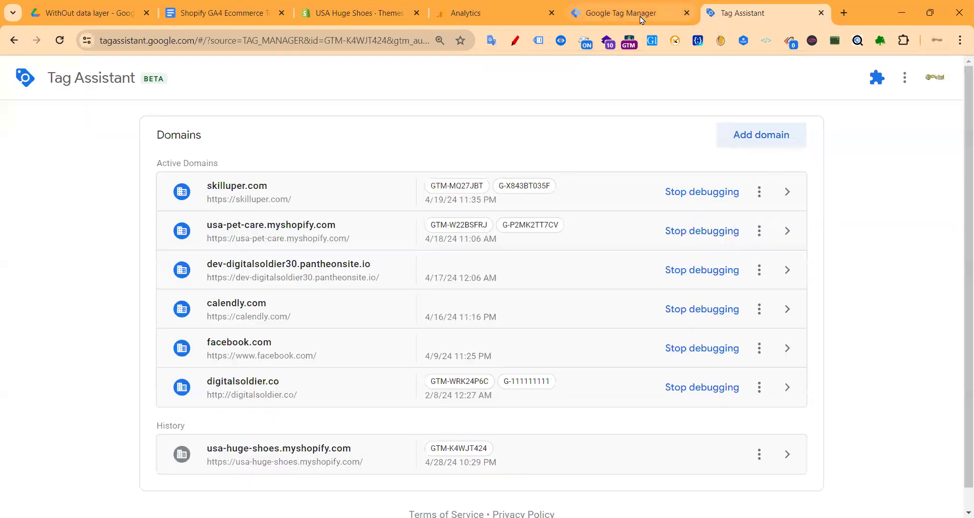
left_click(641, 16)
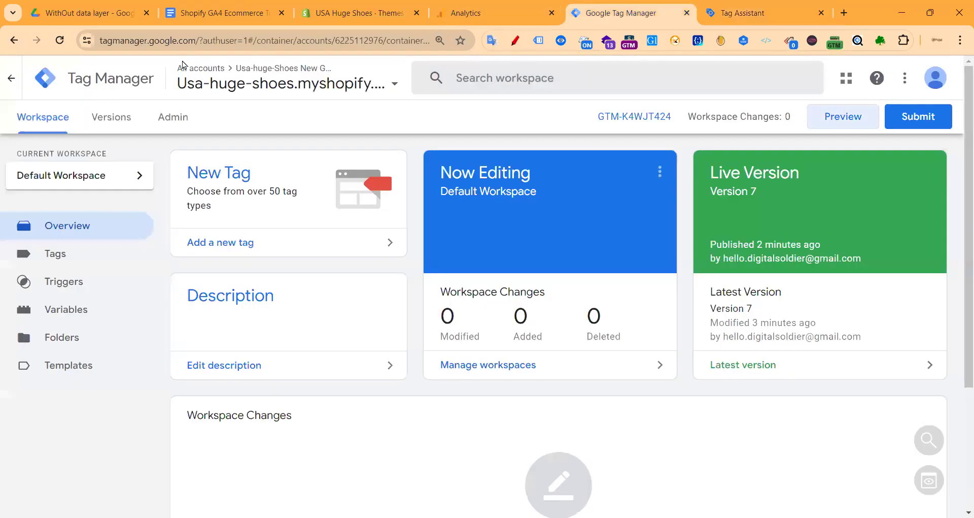
left_click(939, 120)
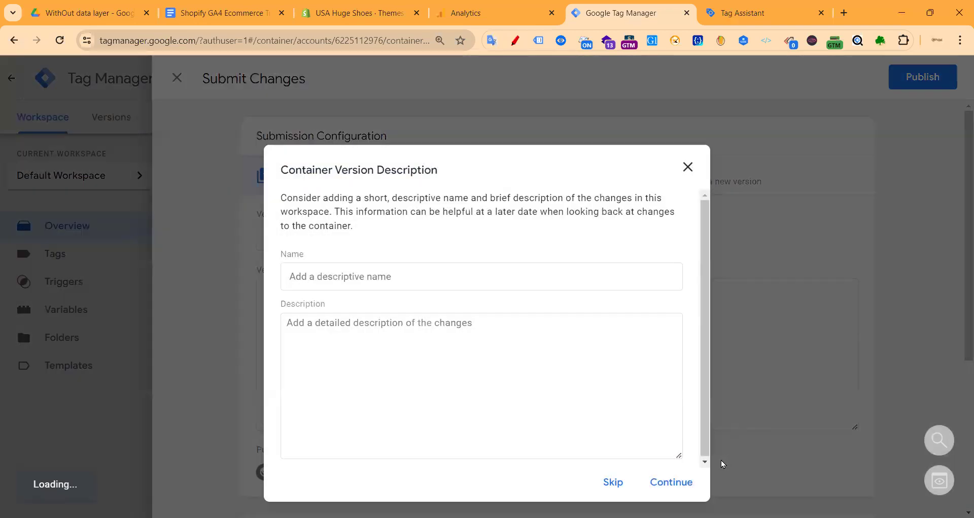
left_click(697, 480)
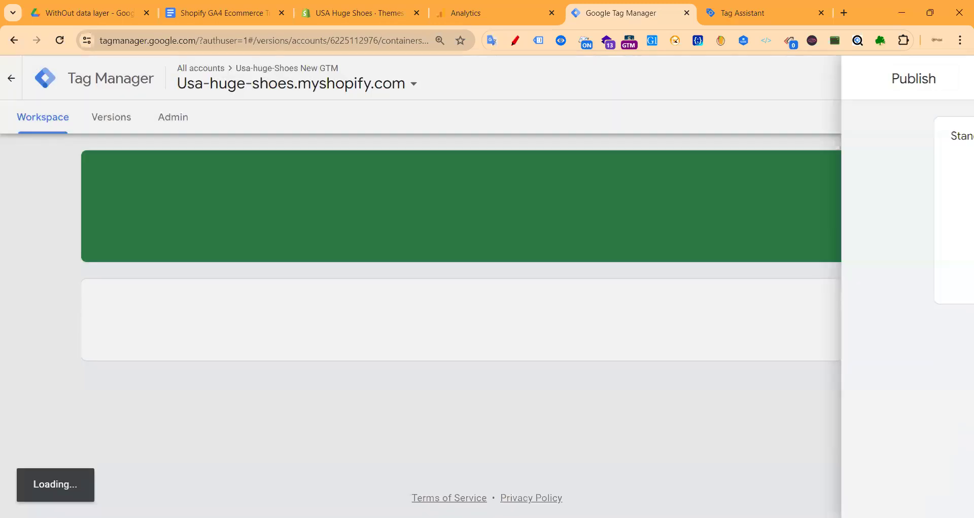
left_click(158, 122)
- Return to the workspace overview and launch Preview mode for the container
left_click(34, 128)
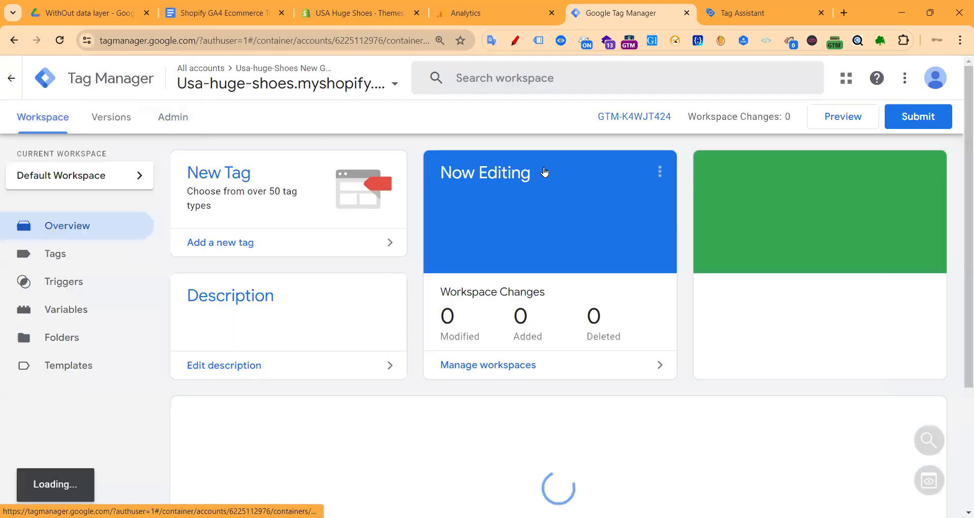
left_click(160, 120)
left_click(68, 121)
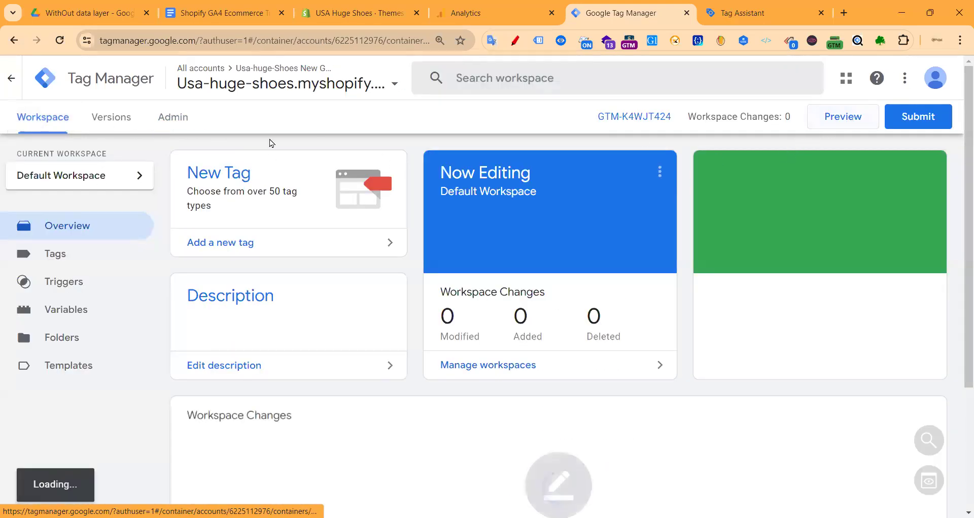
left_click(827, 120)
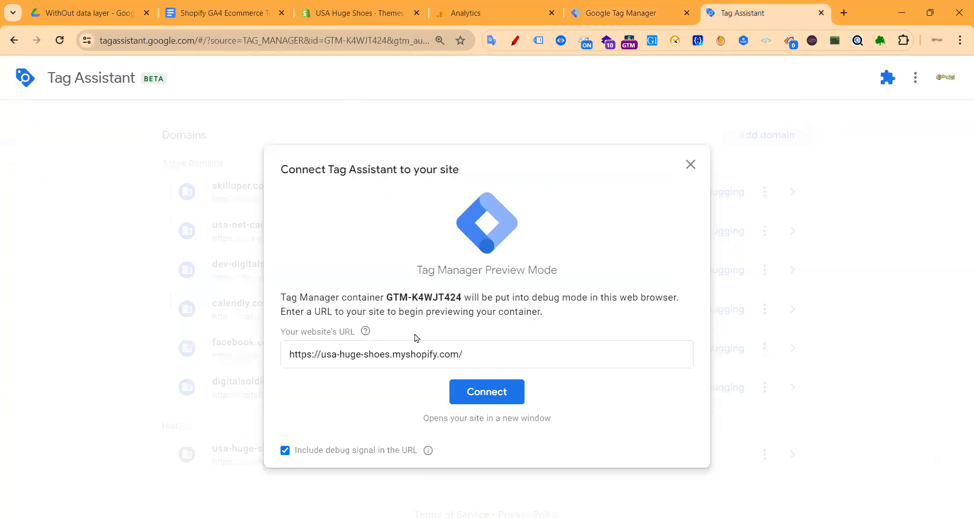
- Connect the Tag Assistant preview to the Shopify store and continue past the Connected! message
left_click(463, 398)
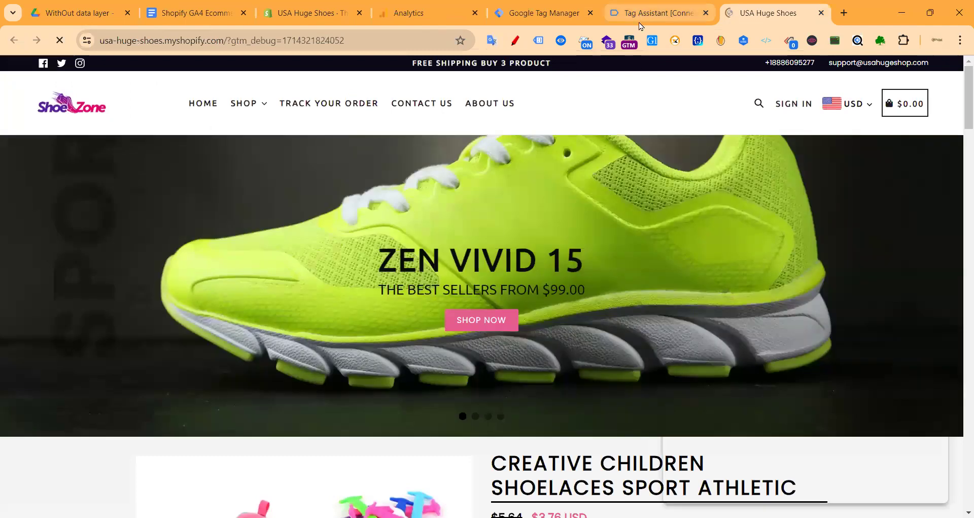
left_click(638, 20)
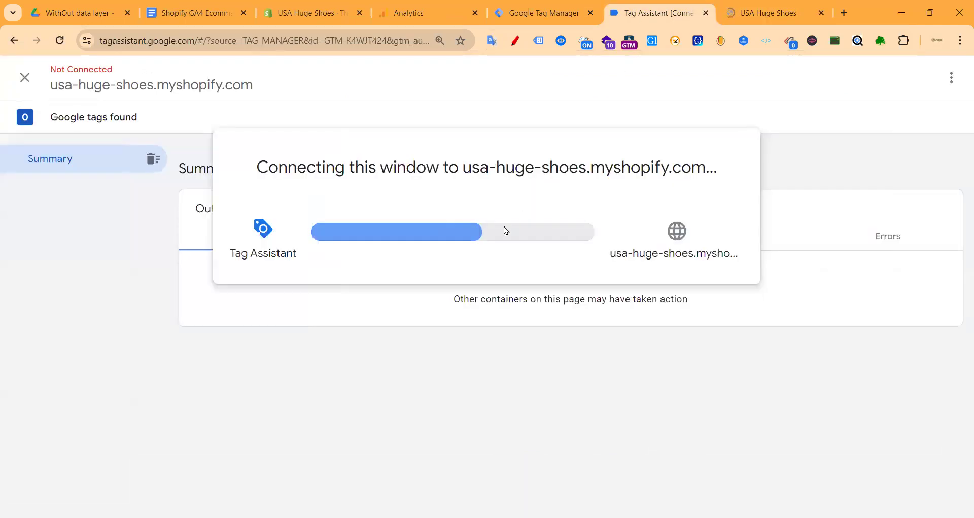
left_click(772, 14)
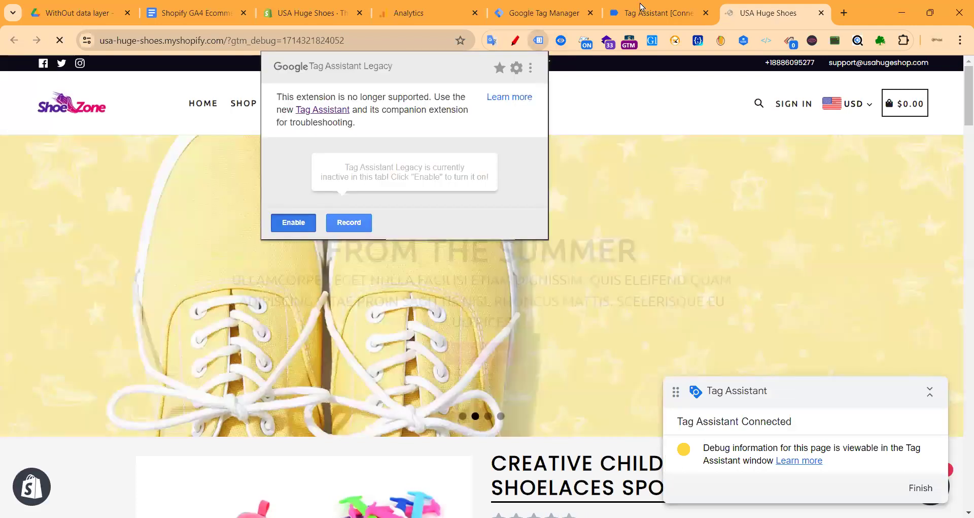
left_click(641, 6)
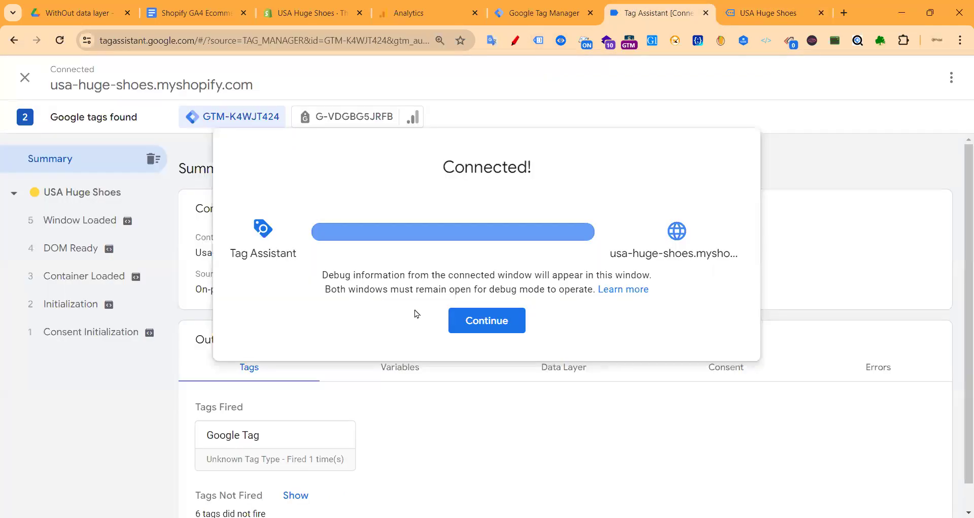
left_click(474, 323)
- Check the Google Tag fired on Container Loaded, then close the store and debug windows
left_click(332, 436)
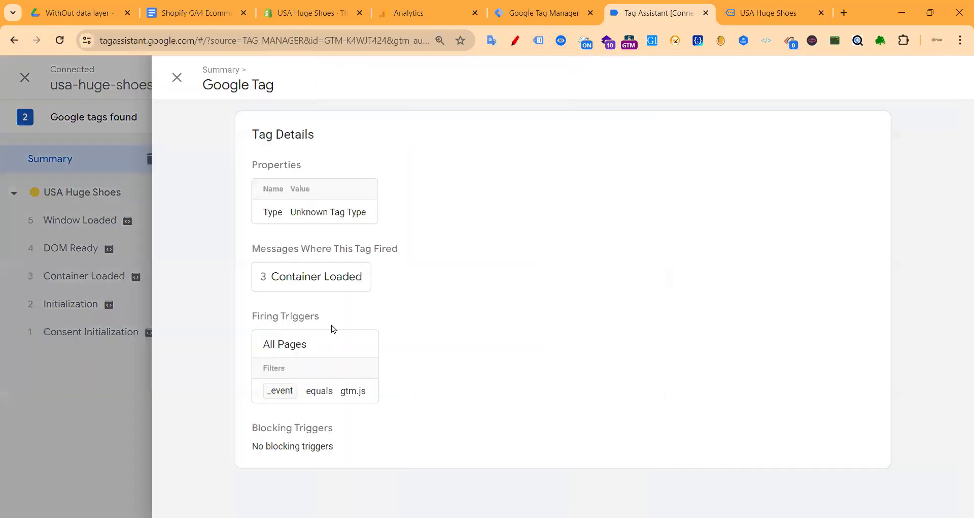
left_click(327, 278)
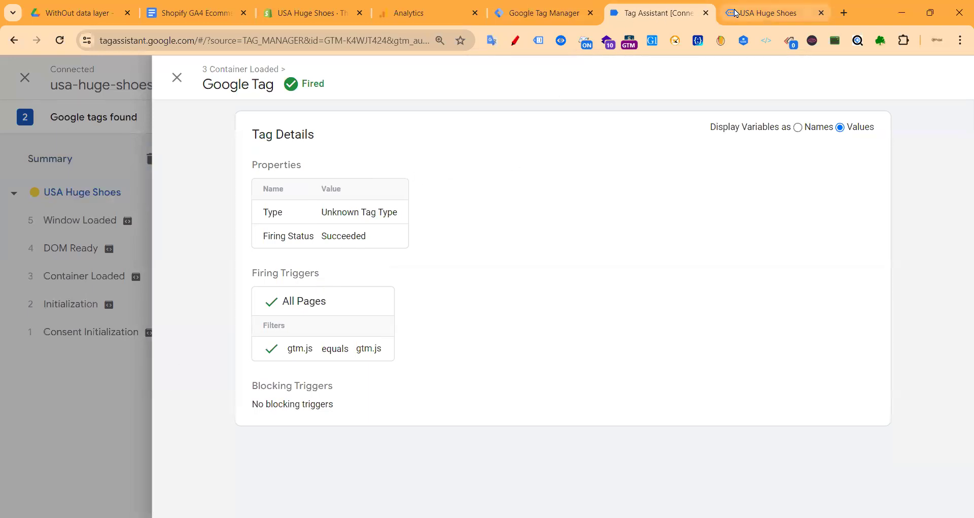
left_click(788, 13)
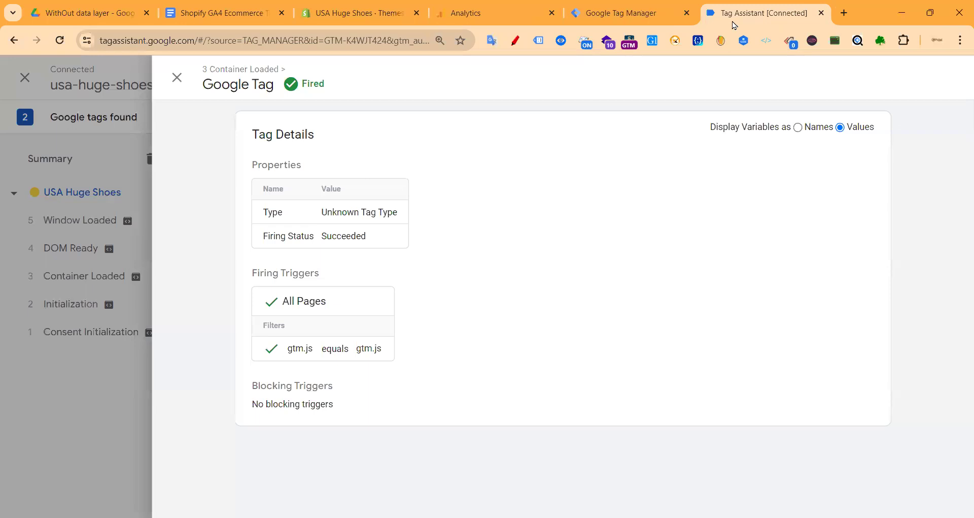
left_click(820, 13)
left_click(821, 13)
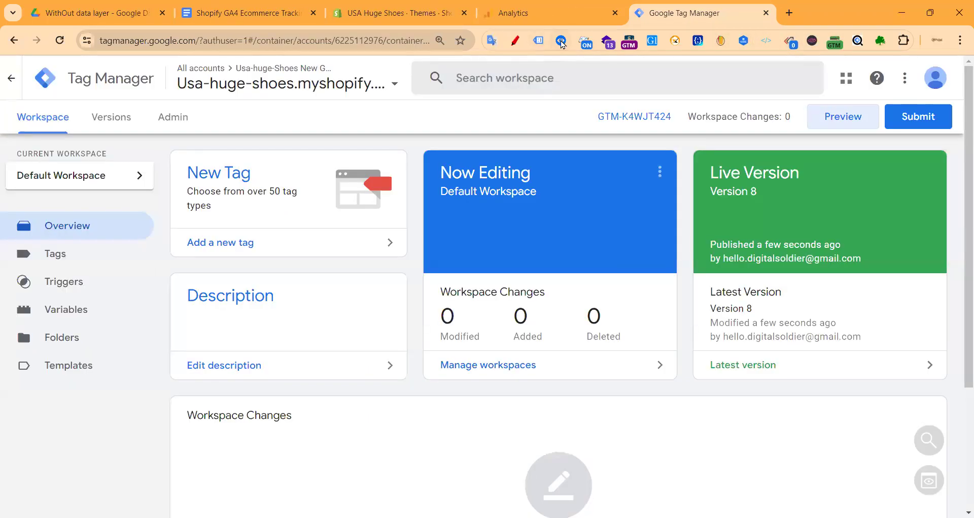
- Check the legacy Tag Assistant and DebugView, then reload the Tag Manager workspace
left_click(538, 41)
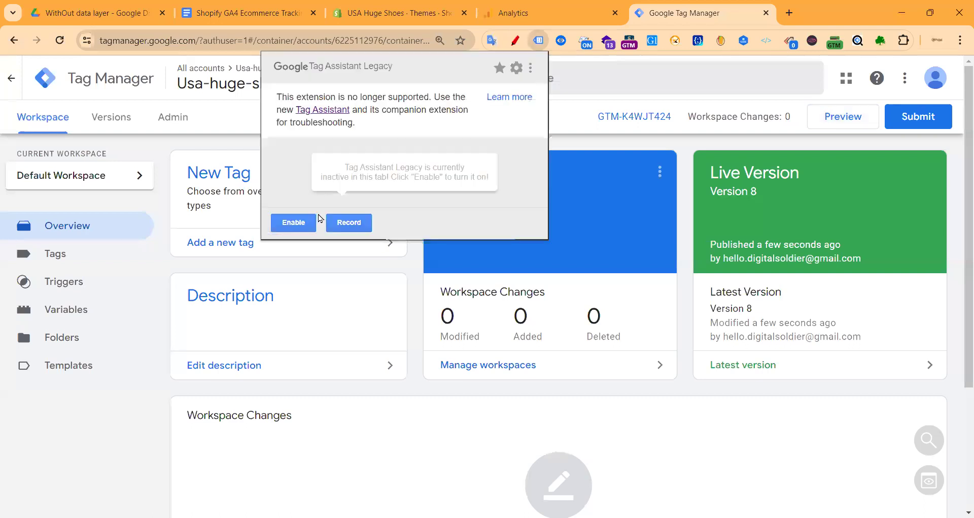
left_click(547, 19)
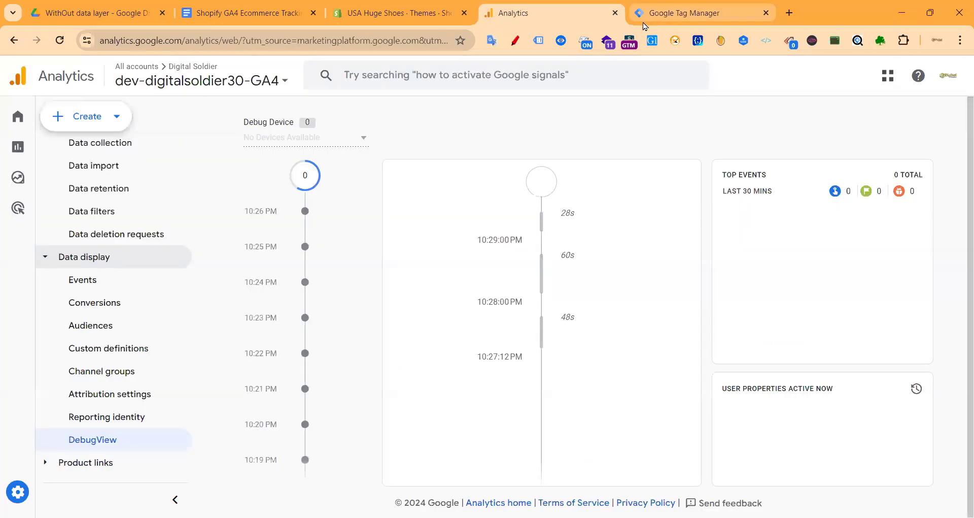
left_click(650, 19)
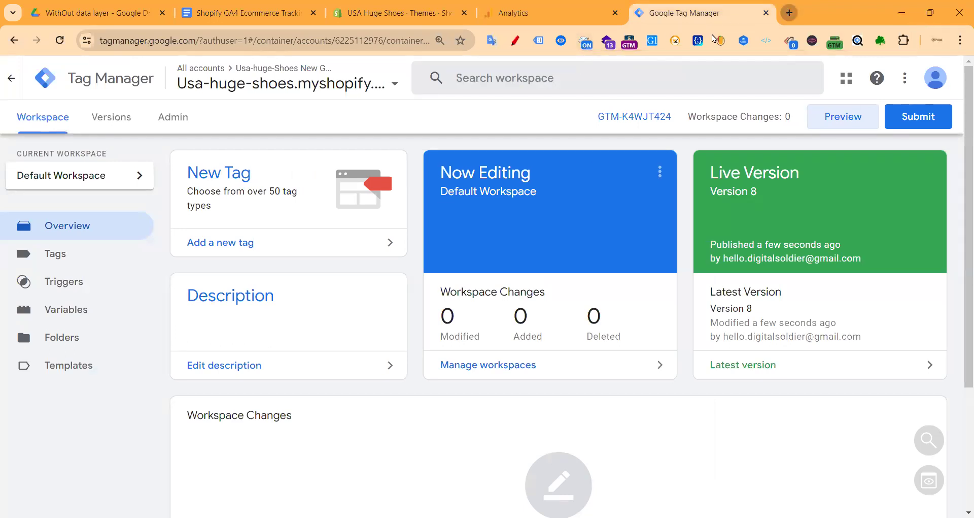
key("ctrl+t")
left_click(586, 43)
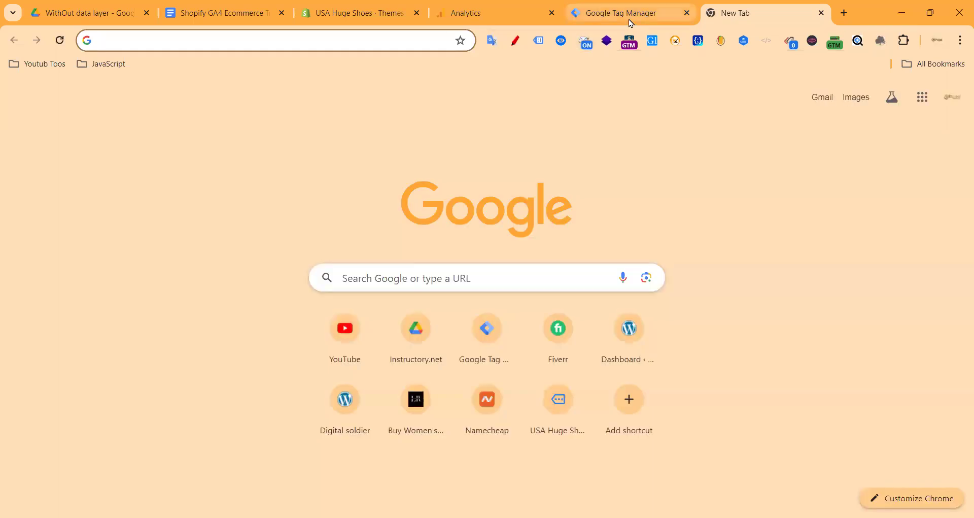
left_click(628, 19)
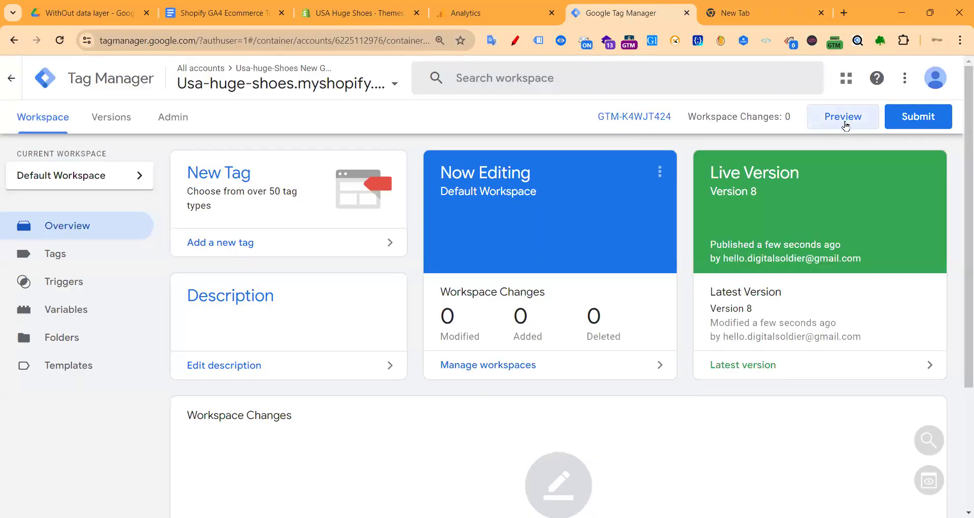
left_click(60, 44)
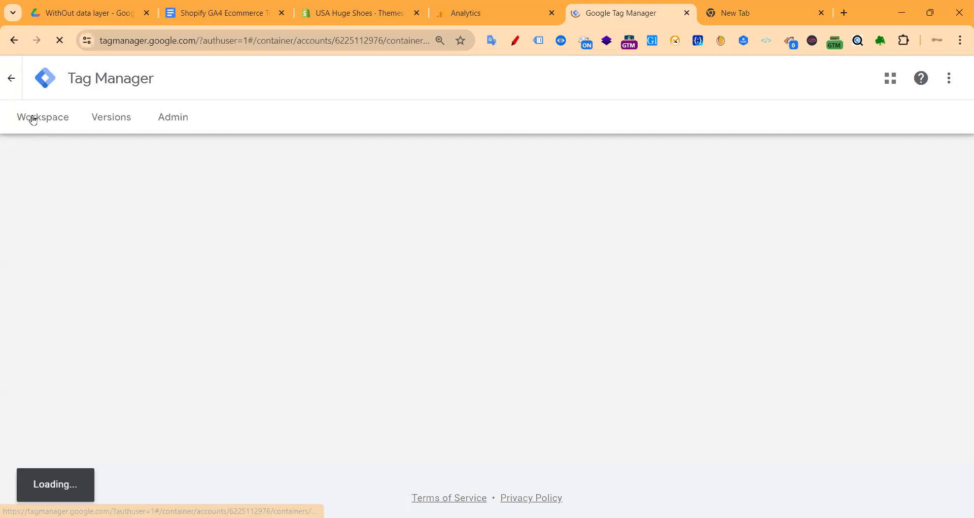
- Restart Preview and connect Tag Assistant to the Shopify store
left_click(196, 119)
left_click(39, 110)
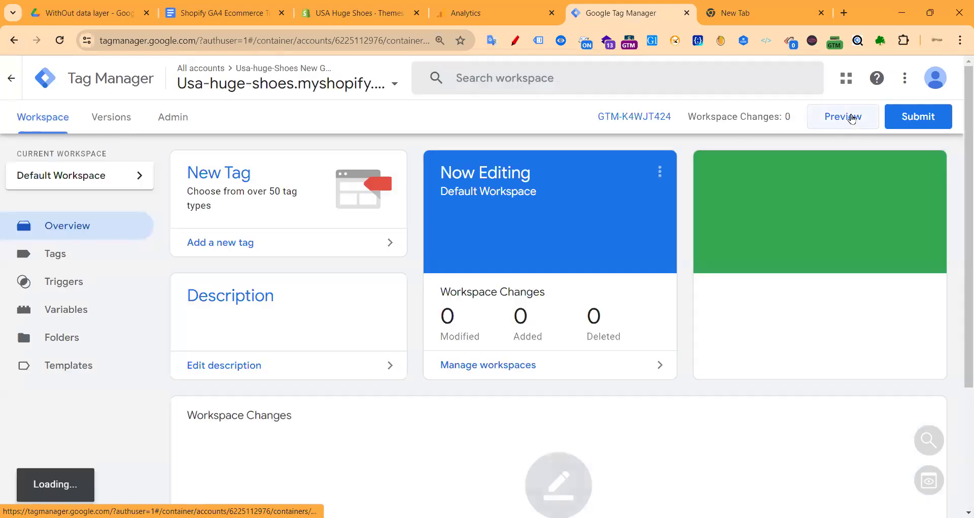
left_click(852, 118)
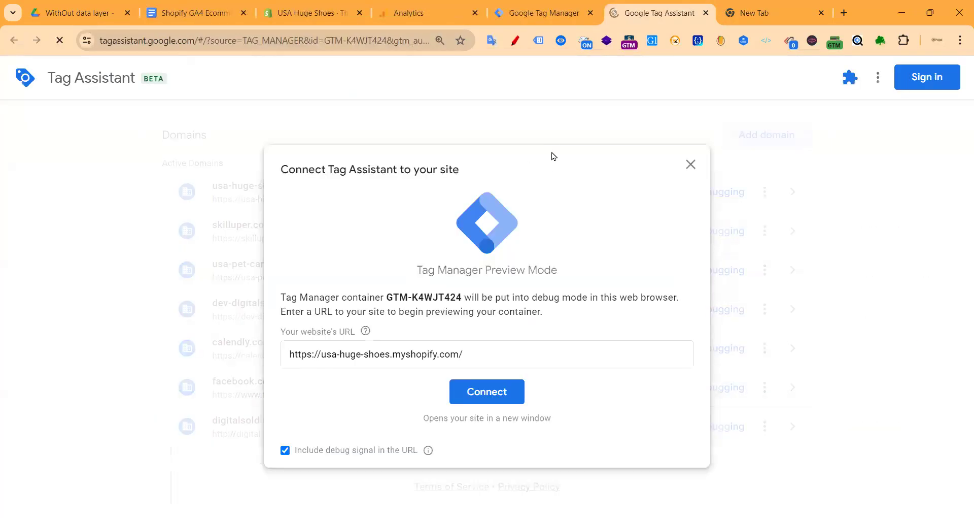
left_click(475, 384)
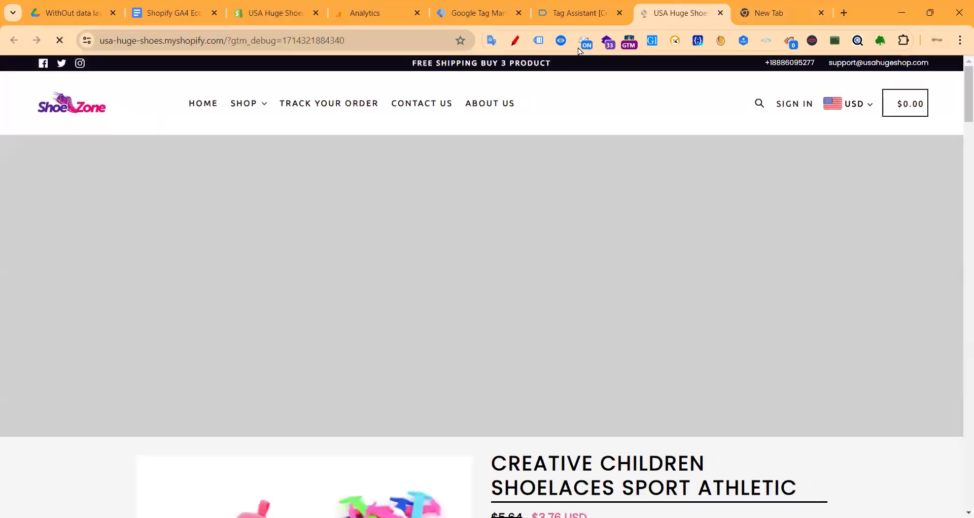
scroll(693, 273, "down", 5)
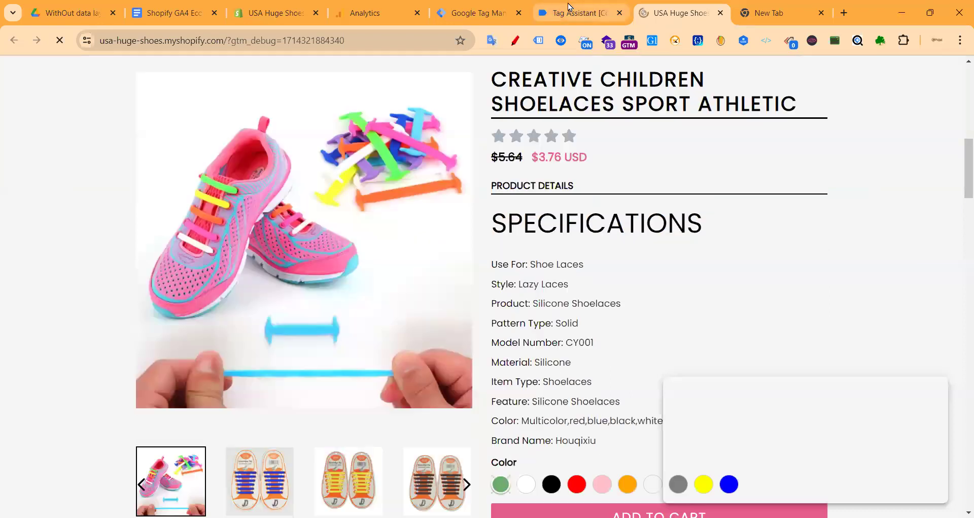
left_click(571, 10)
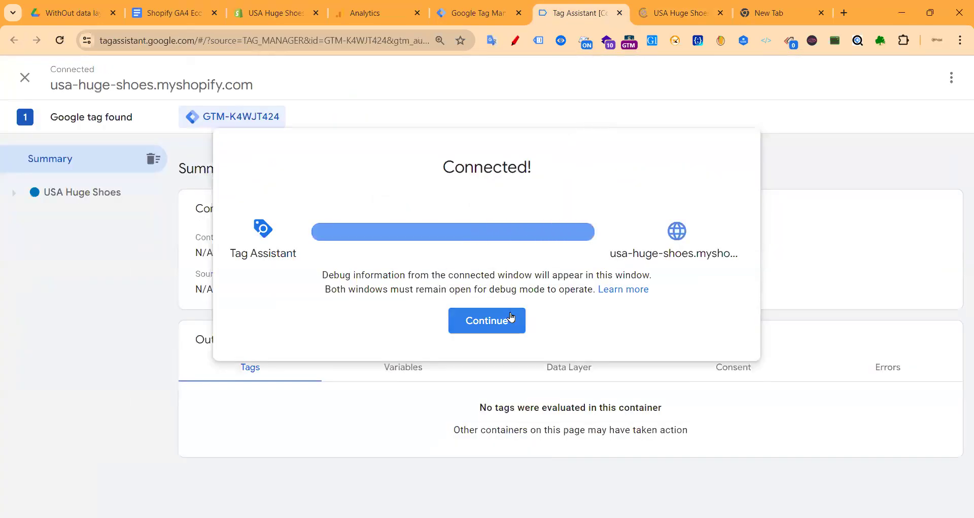
left_click(482, 320)
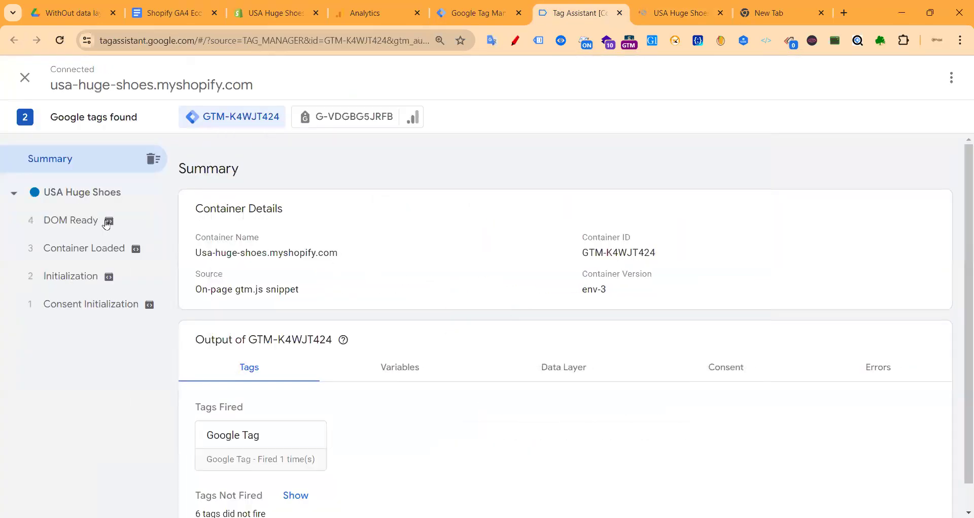
- Verify the Google Tag G-VDGBG5JRFB fired on Container Loaded, then view the store page
left_click(72, 223)
left_click(65, 156)
left_click(312, 461)
left_click(315, 319)
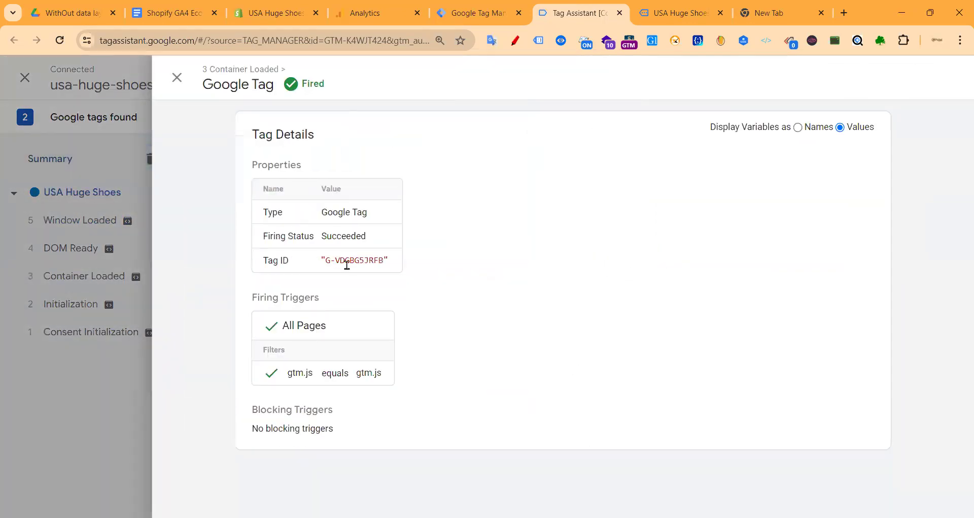
left_click_drag(326, 261, 397, 265)
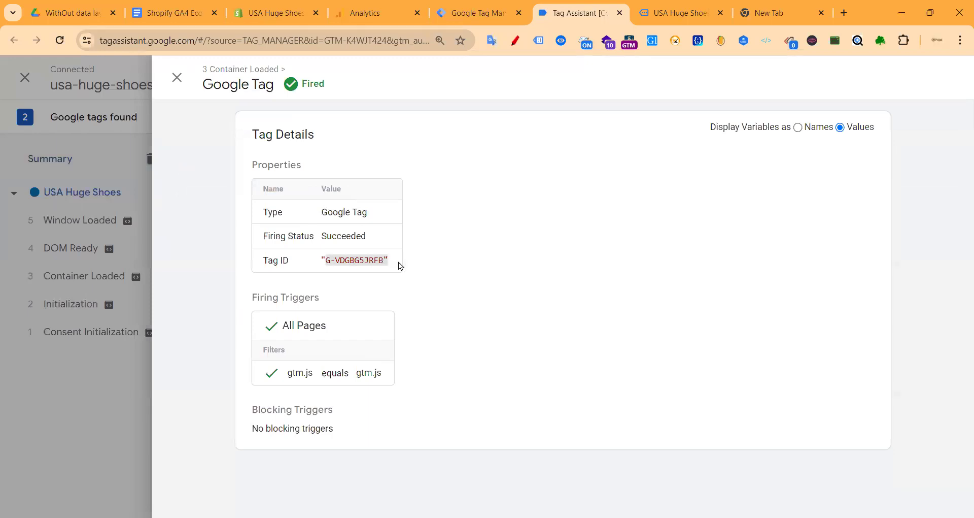
left_click(687, 10)
scroll(297, 140, "up", 10)
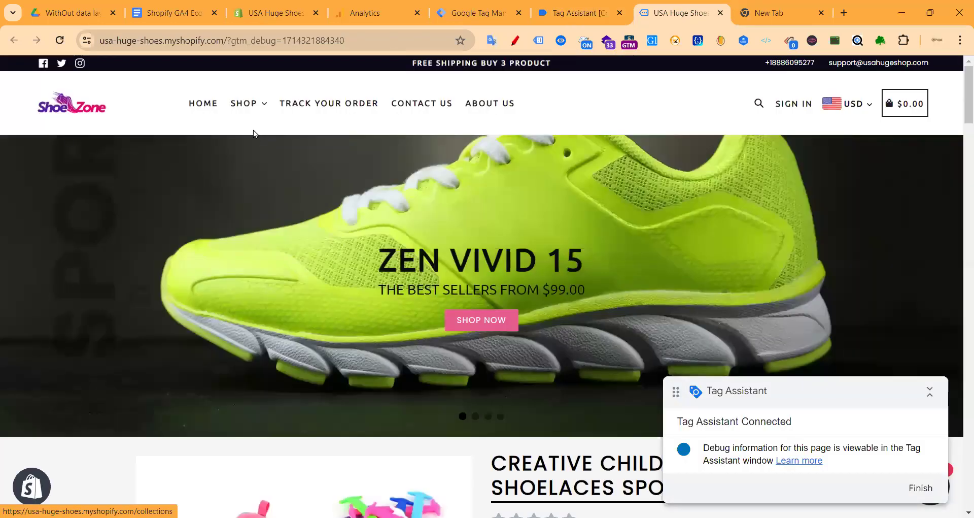
- Load the Shop collection page and open the View Item List tag fired on Window Loaded
left_click(242, 103)
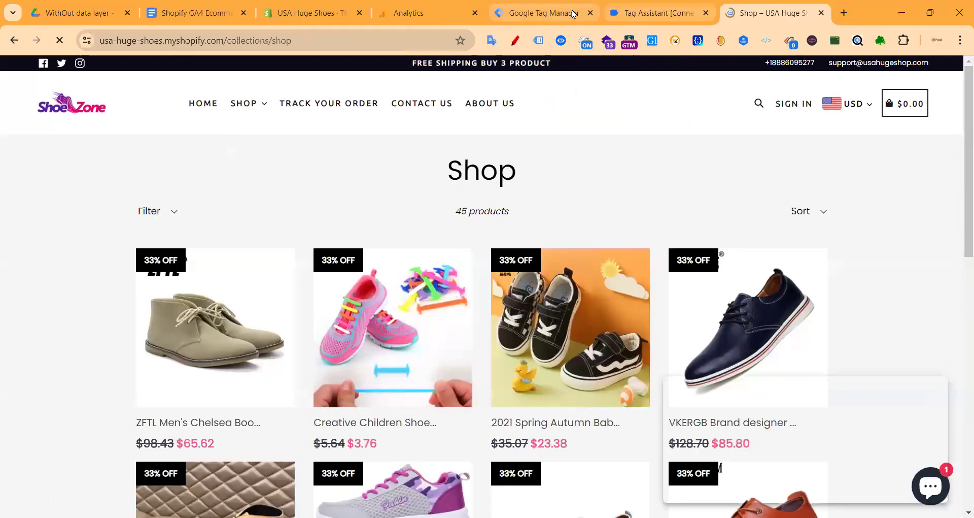
left_click(652, 13)
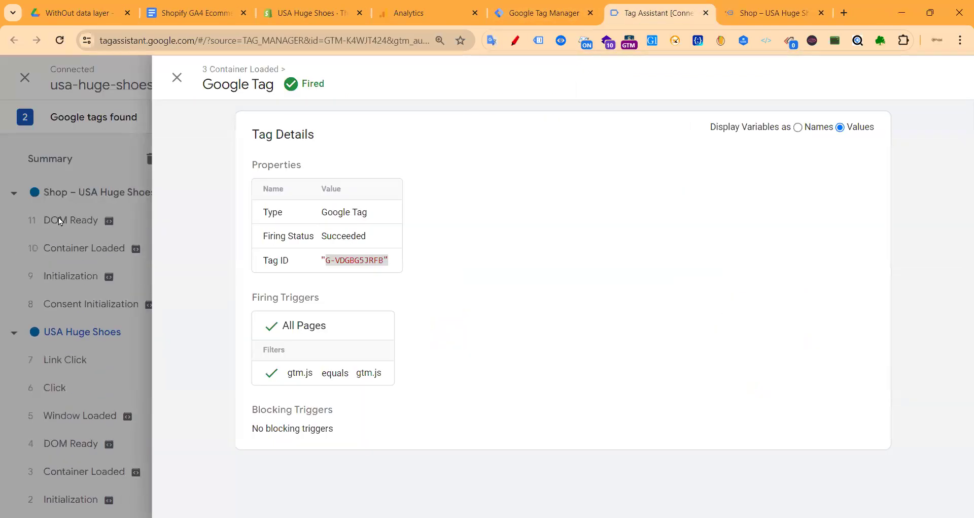
left_click(59, 217)
left_click(60, 221)
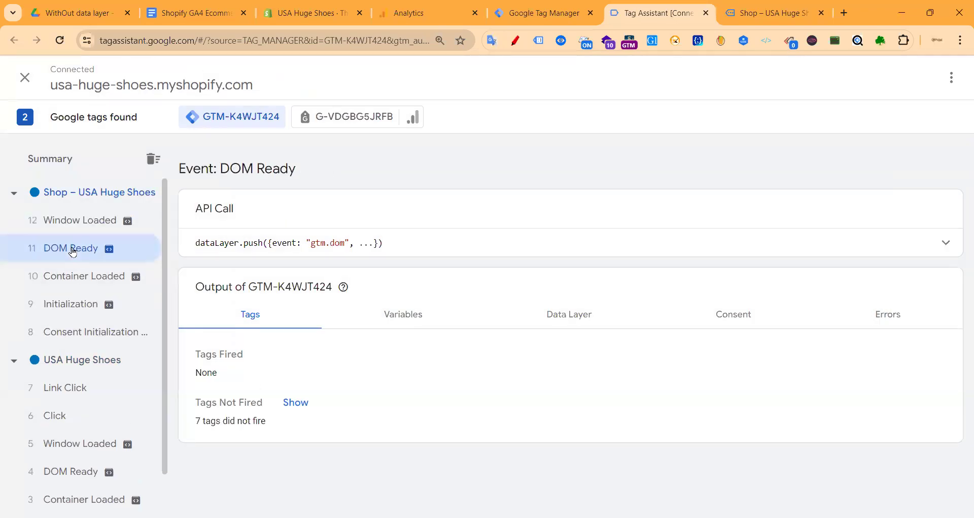
left_click(66, 225)
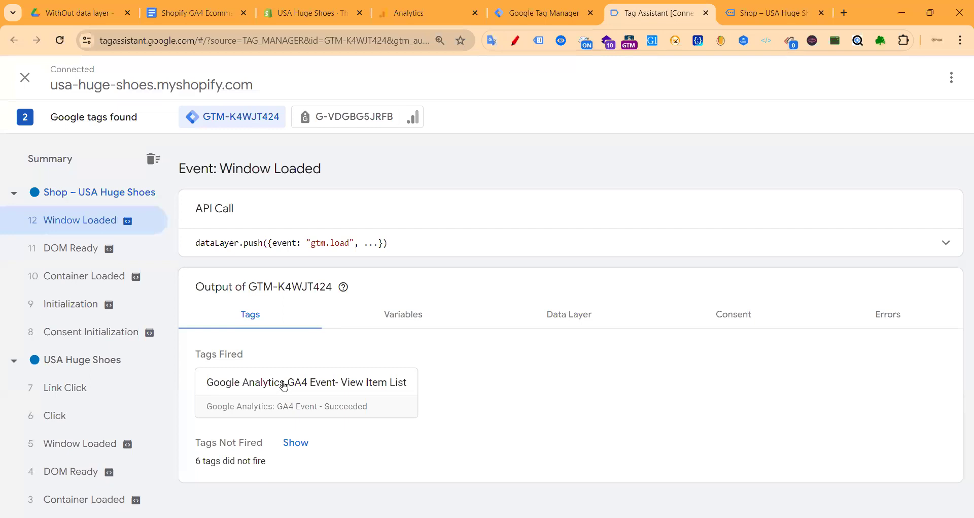
left_click(406, 382)
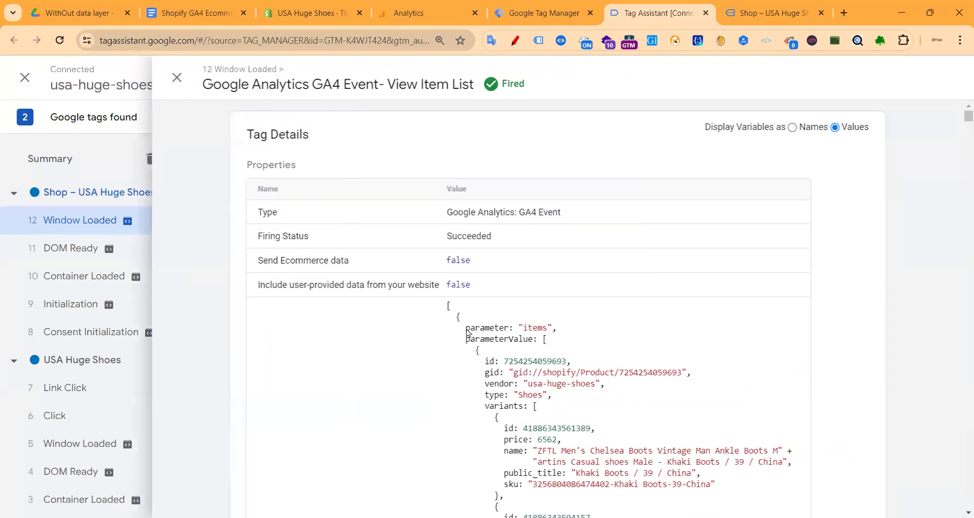
- Review the first variants' id, sku, product name and prices in the items JSON
scroll(542, 315, "down", 6)
scroll(510, 227, "up", 2)
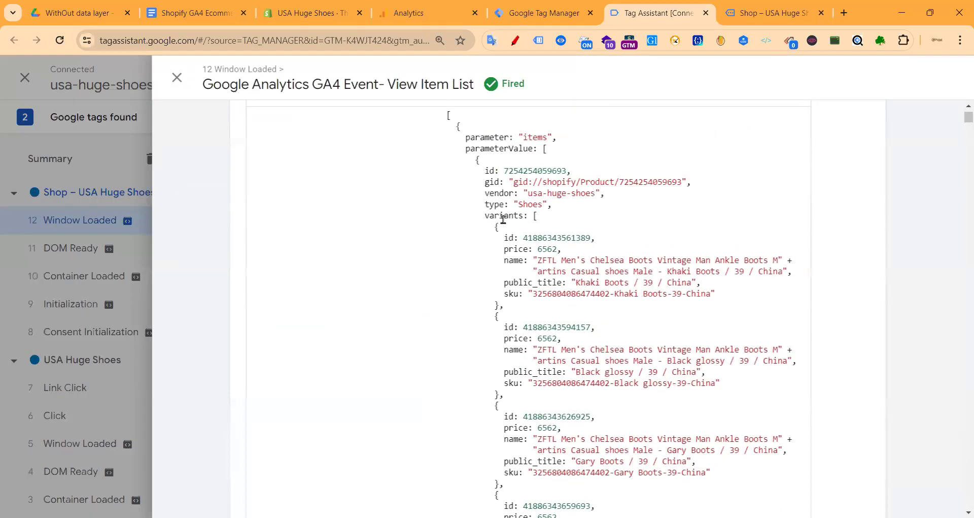
left_click_drag(504, 237, 529, 294)
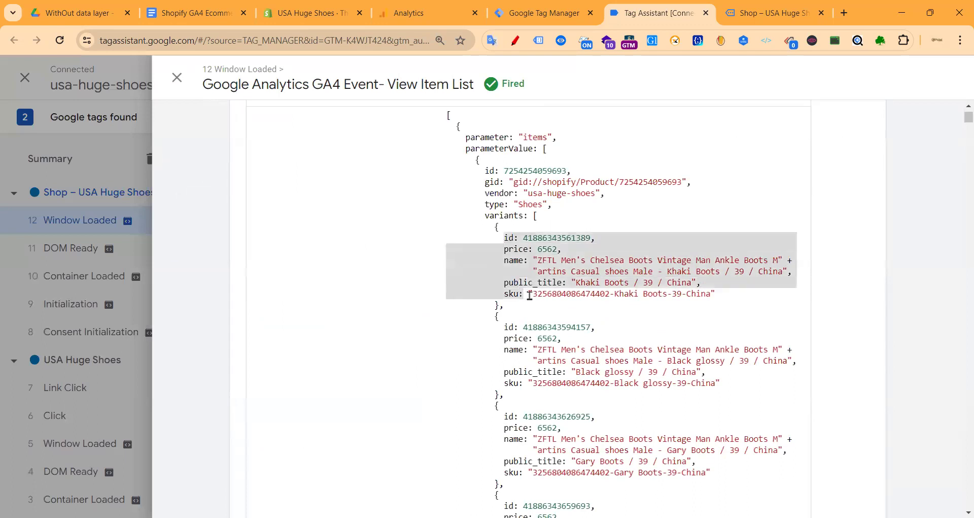
left_click(533, 263)
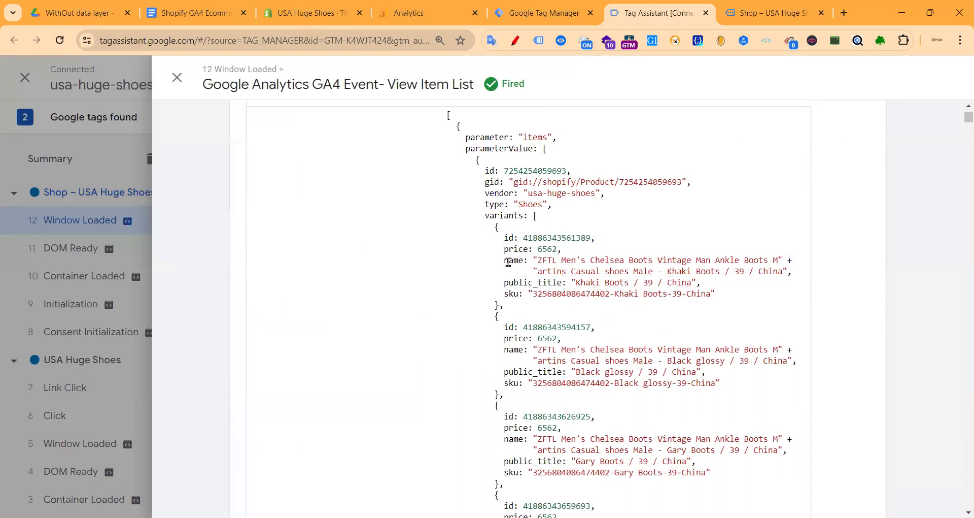
left_click_drag(509, 260, 781, 273)
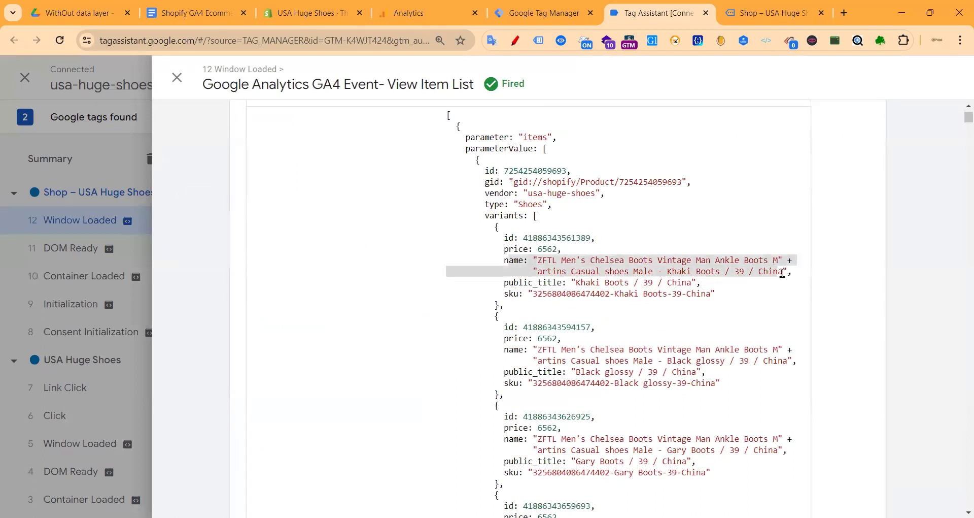
left_click(569, 298)
scroll(513, 309, "down", 5)
scroll(502, 307, "up", 4)
scroll(501, 262, "up", 1)
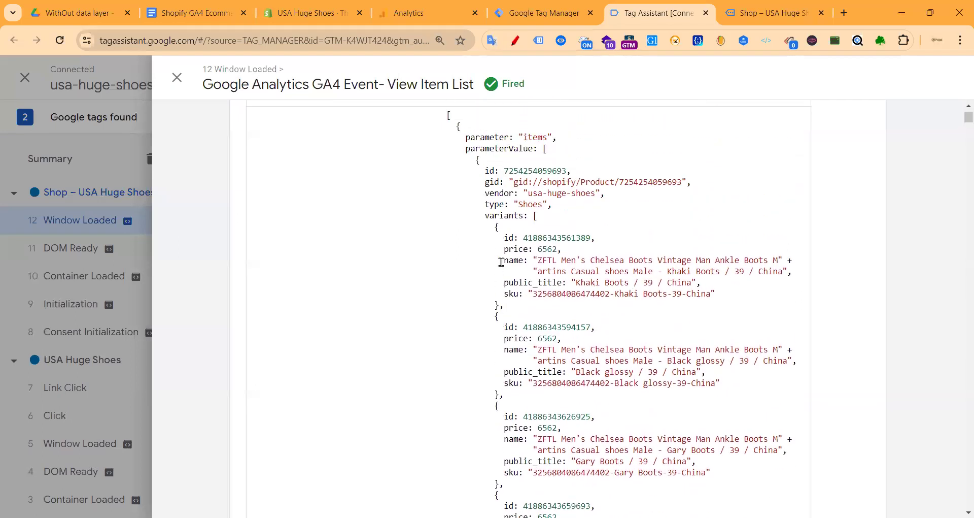
left_click_drag(507, 244, 648, 337)
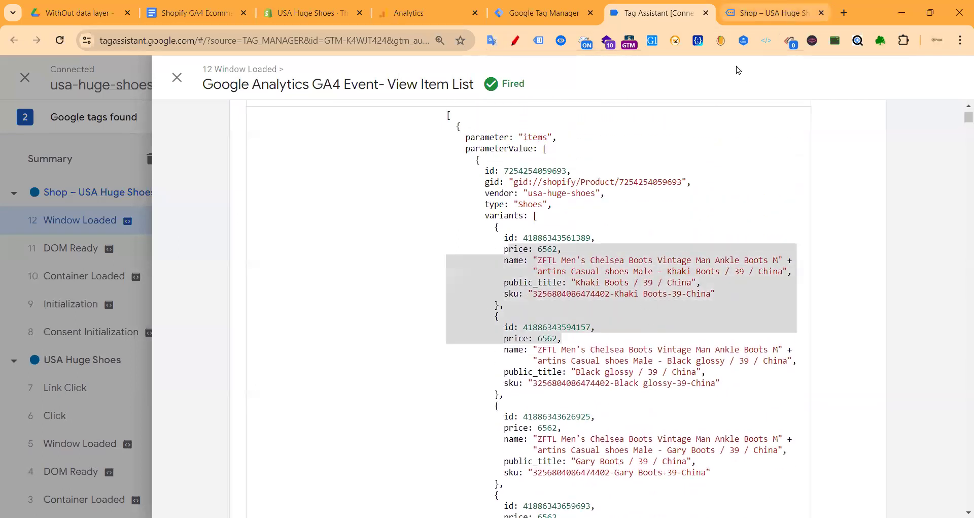
- Compare the Khaki variant's data block against the storefront, then close the tag details
left_click(777, 13)
scroll(420, 274, "down", 3)
mouse_move(387, 165)
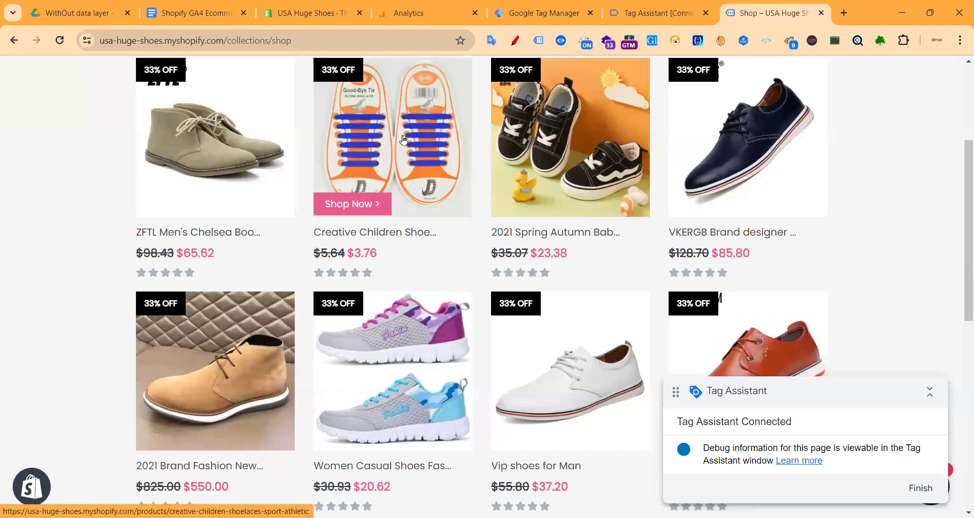
left_click(637, 15)
left_click_drag(503, 239, 583, 289)
left_click(516, 255)
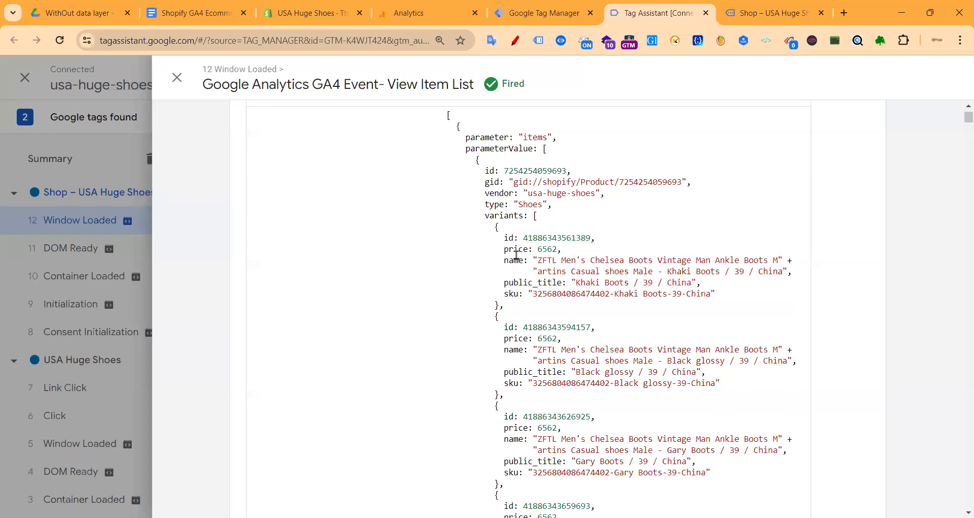
left_click_drag(495, 231, 552, 306)
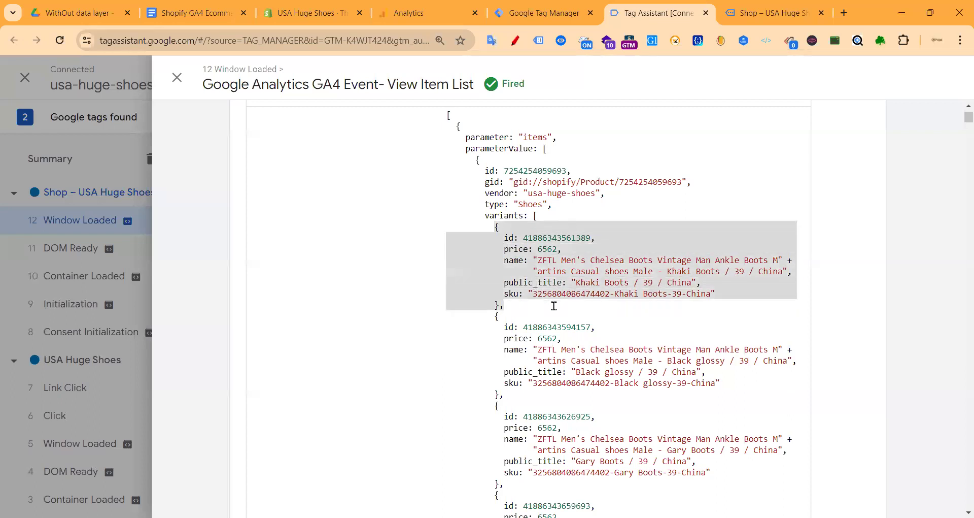
left_click(520, 306)
left_click_drag(508, 305, 492, 225)
left_click(551, 347)
scroll(507, 315, "down", 20)
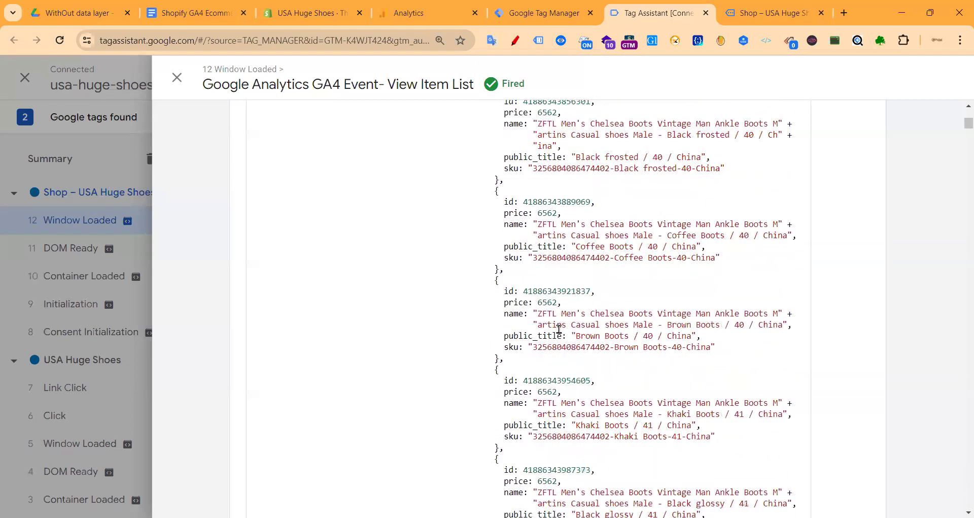
left_click(178, 76)
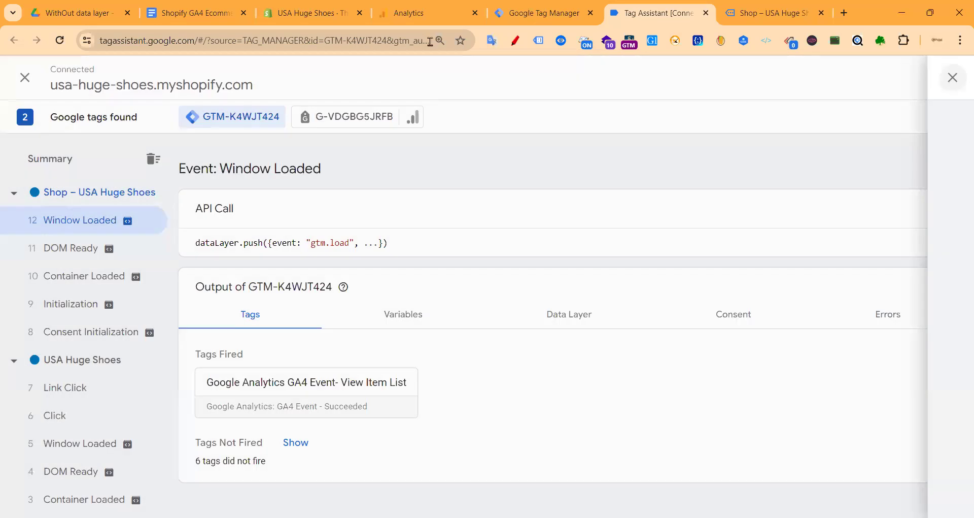
- Check Google Analytics DebugView's Debug Device list for a connected device
left_click(408, 12)
left_click(362, 140)
left_click(348, 143)
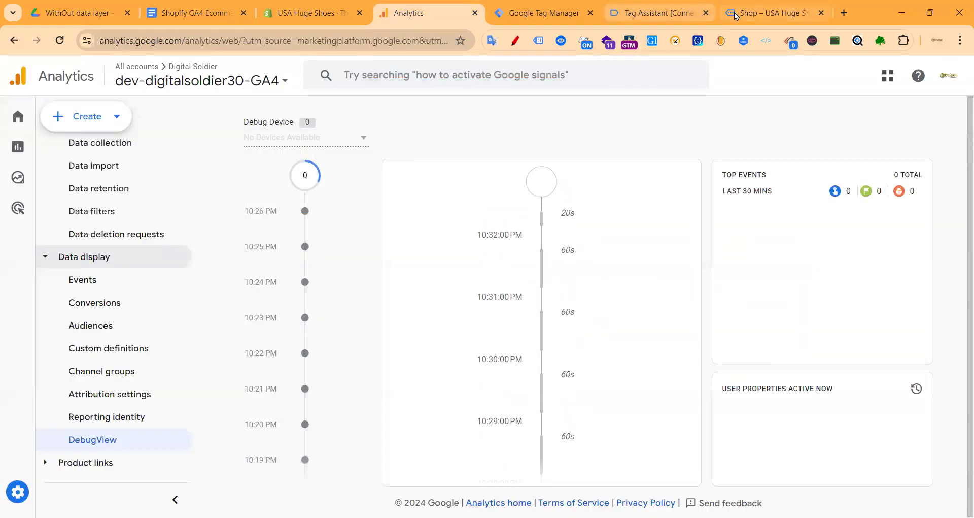
- Open the Creative Children Shoelaces product page in the debugged Shoe Zone store
left_click(768, 13)
left_click(583, 42)
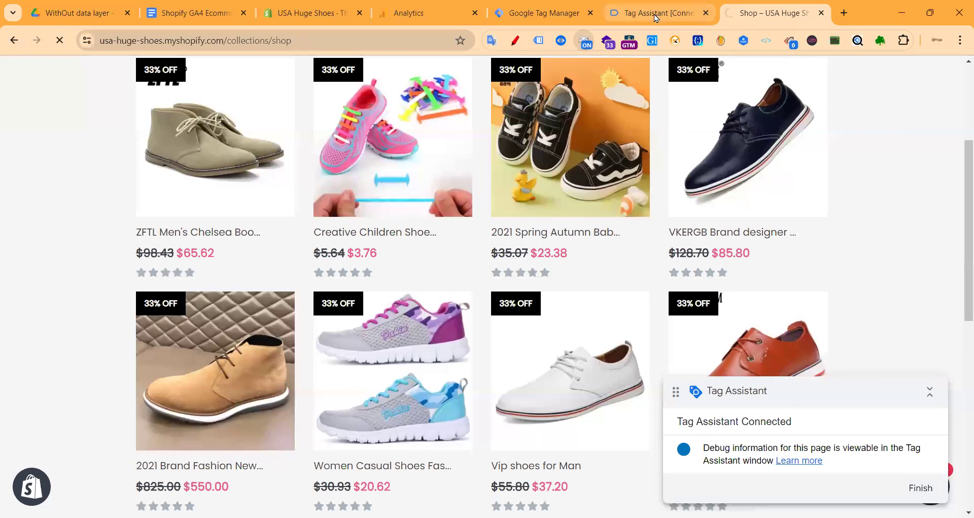
left_click(776, 11)
scroll(394, 234, "down", 3)
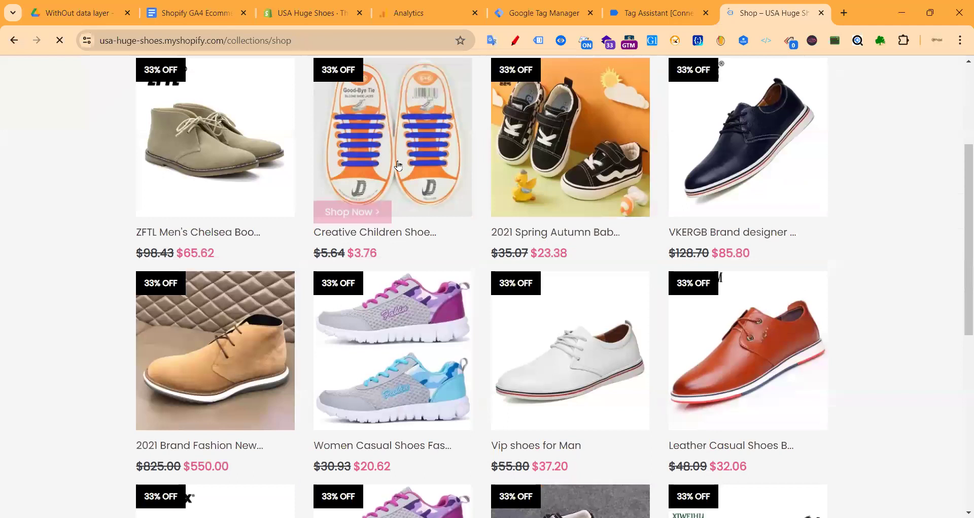
left_click(665, 17)
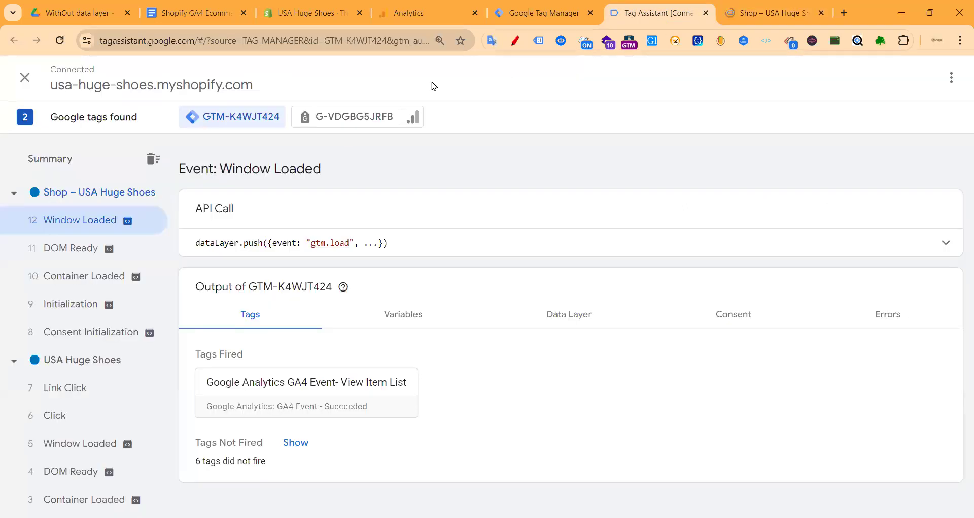
left_click(773, 16)
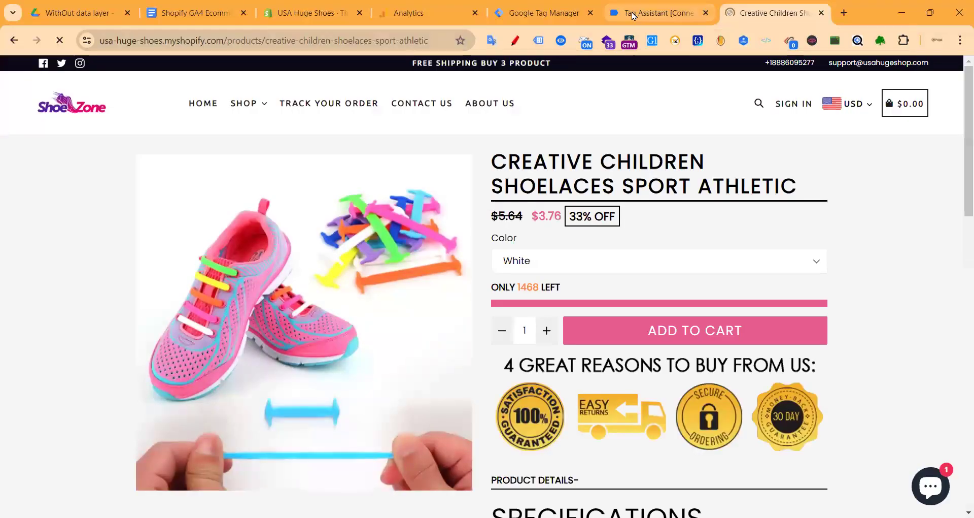
- Open the GA4 View Items tag fired on 17 Window Loaded and review its items parameter
left_click(632, 14)
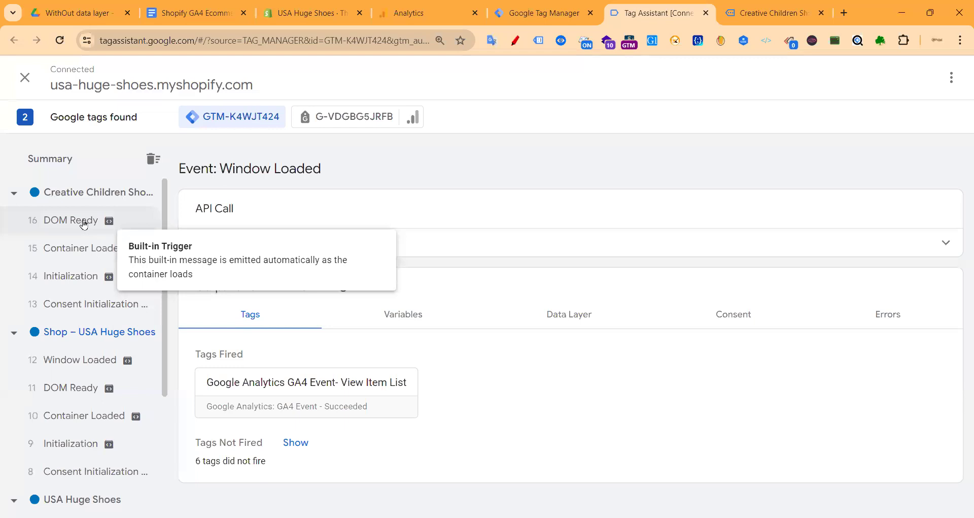
left_click(84, 224)
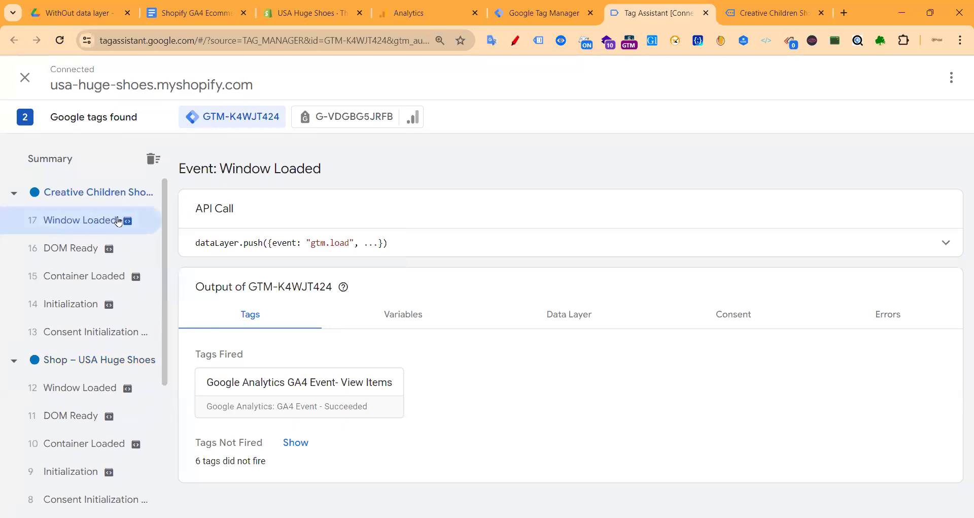
left_click(283, 394)
scroll(520, 331, "down", 3)
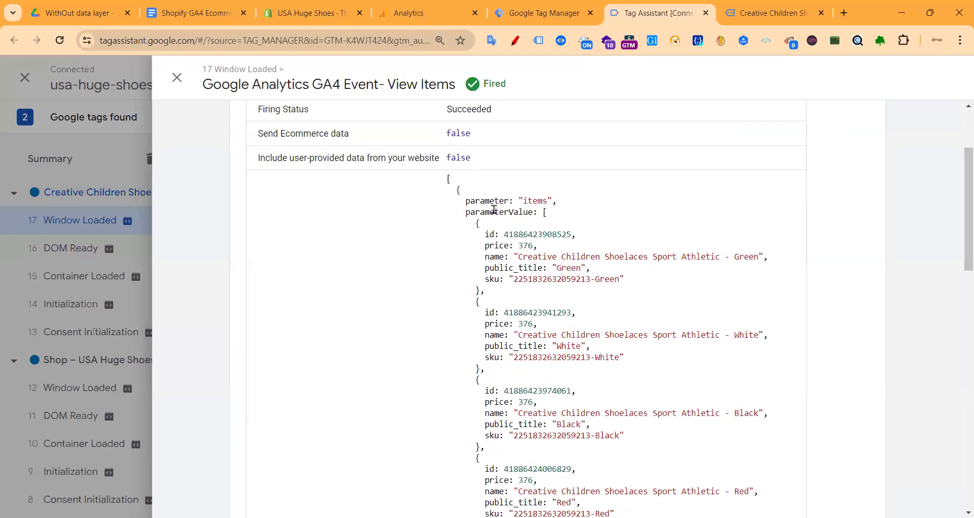
left_click_drag(494, 202, 593, 211)
left_click_drag(480, 232, 625, 360)
scroll(528, 363, "down", 15)
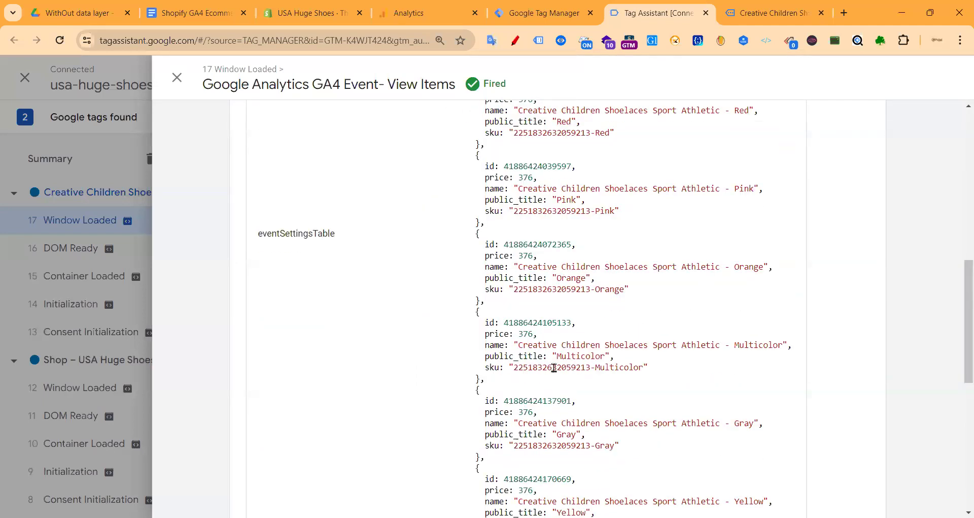
scroll(509, 376, "up", 3)
- Confirm view_item sent value 376 with currency USD, then return to the product page
left_click_drag(514, 351, 610, 350)
left_click(599, 350)
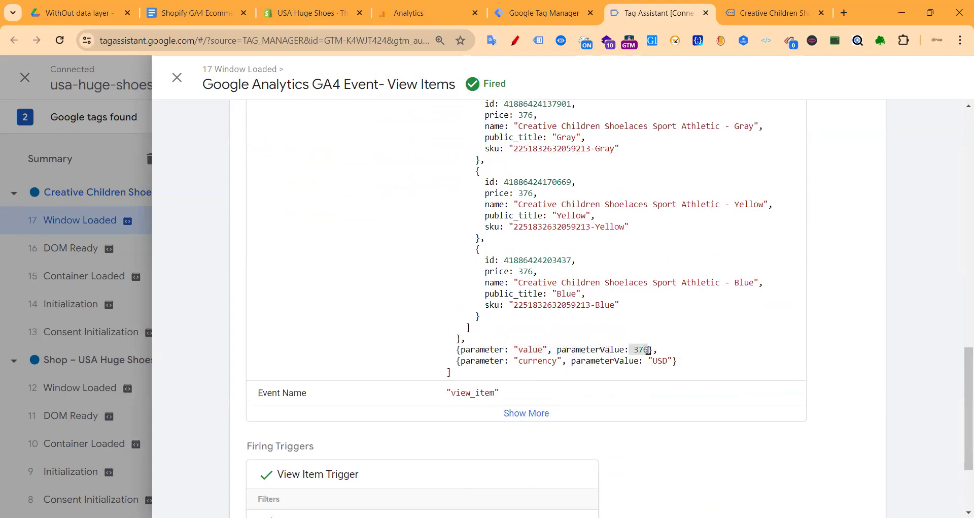
scroll(562, 365, "up", 8)
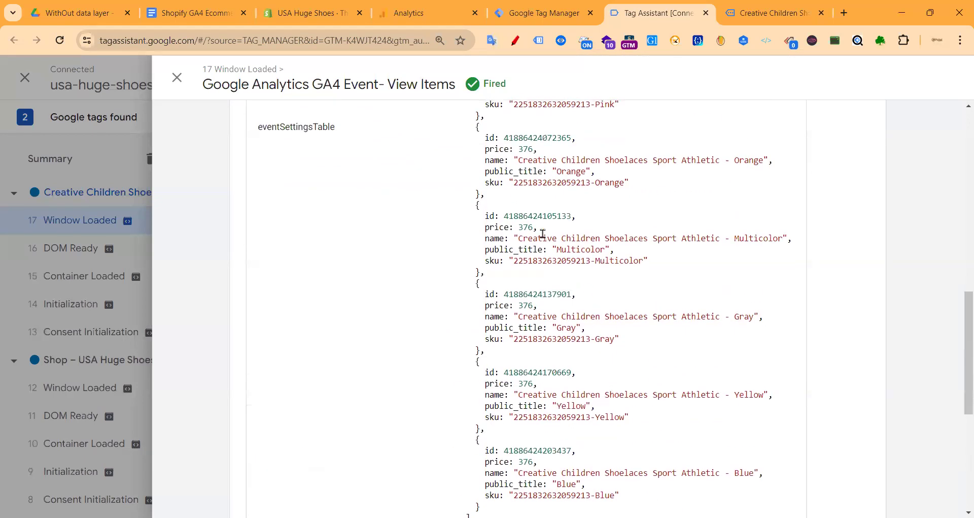
left_click_drag(477, 192, 614, 364)
left_click(609, 365)
scroll(583, 370, "down", 8)
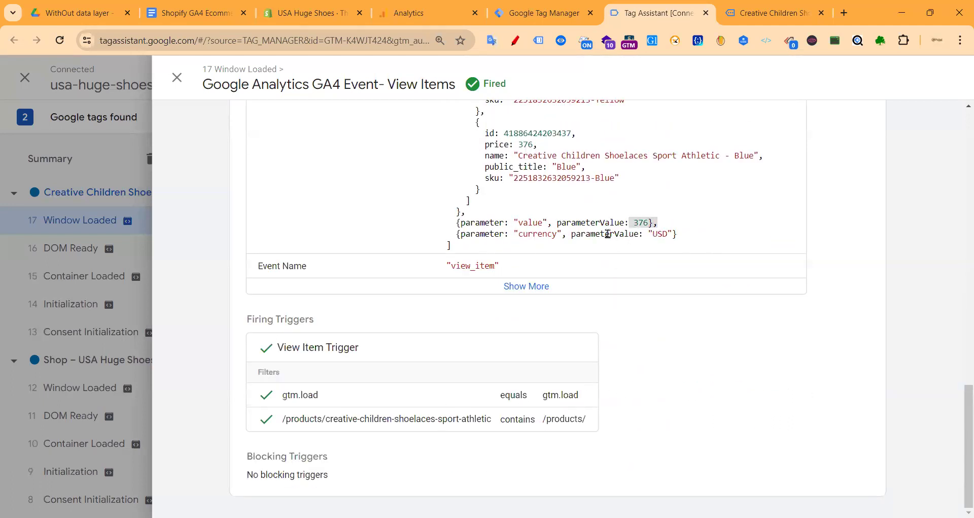
left_click_drag(560, 233, 655, 231)
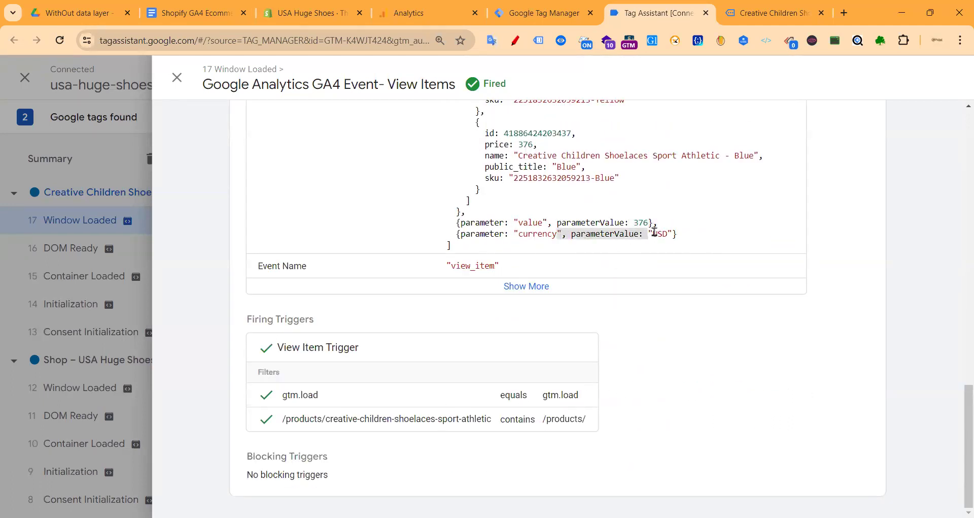
left_click(768, 12)
- Add the shoelaces to the cart and select the 18 Click event in Tag Assistant
scroll(706, 156, "down", 5)
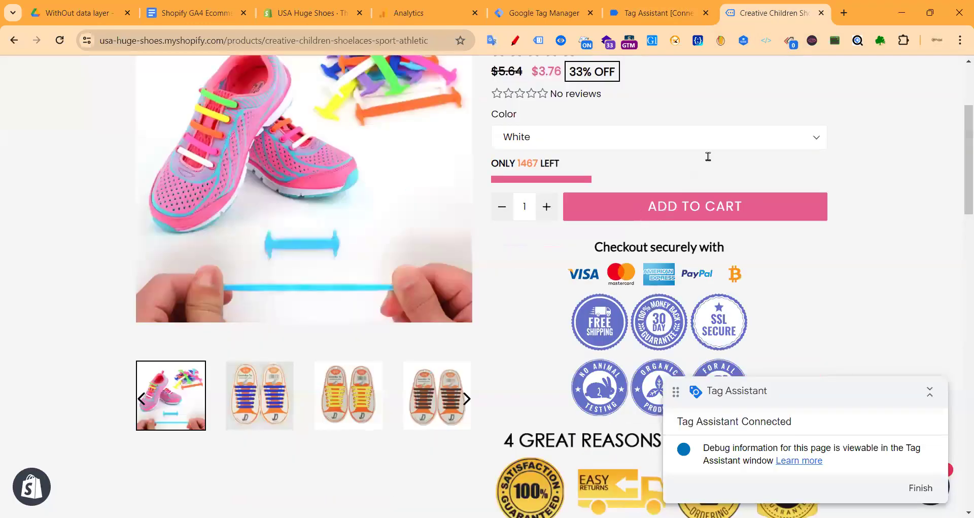
left_click(674, 120)
left_click(655, 13)
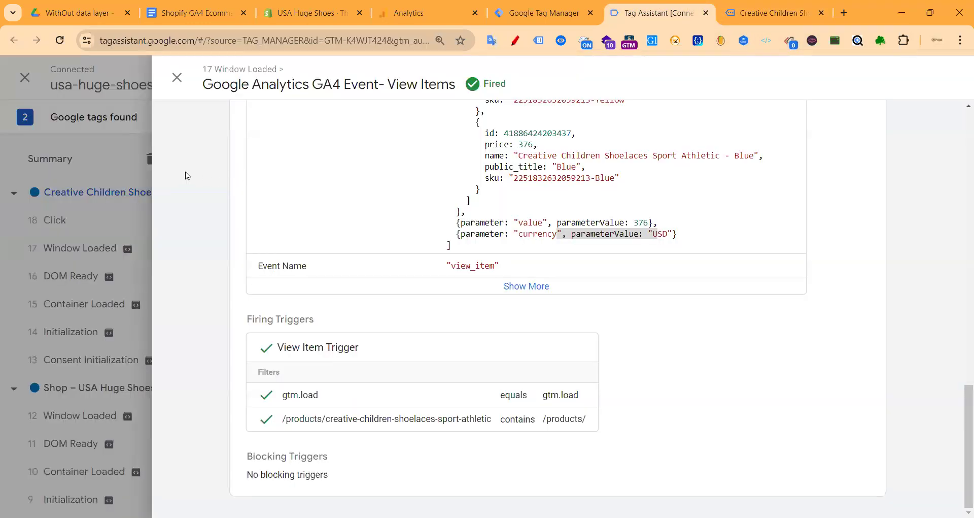
left_click(44, 226)
left_click(44, 223)
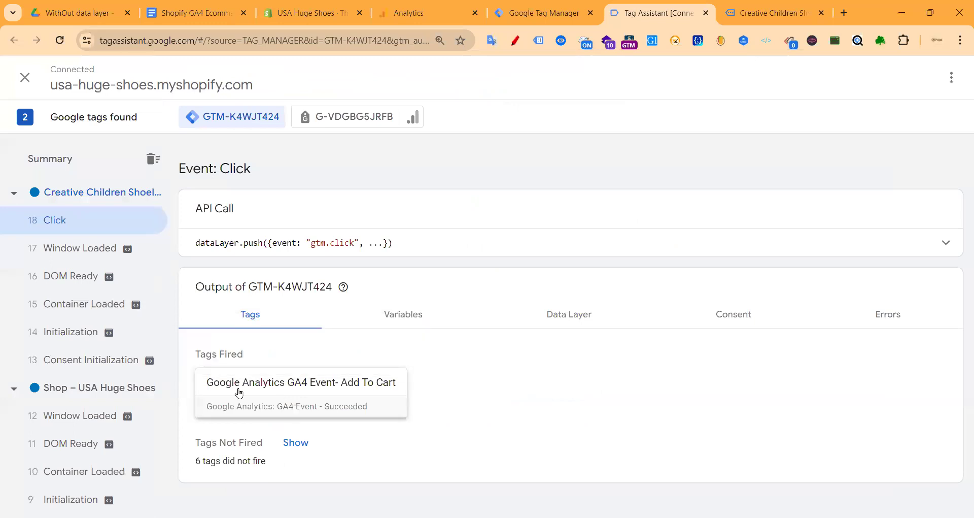
- Confirm the GA4 Add To Cart tag sent add_to_cart with value 376 USD
left_click(280, 397)
scroll(523, 263, "down", 12)
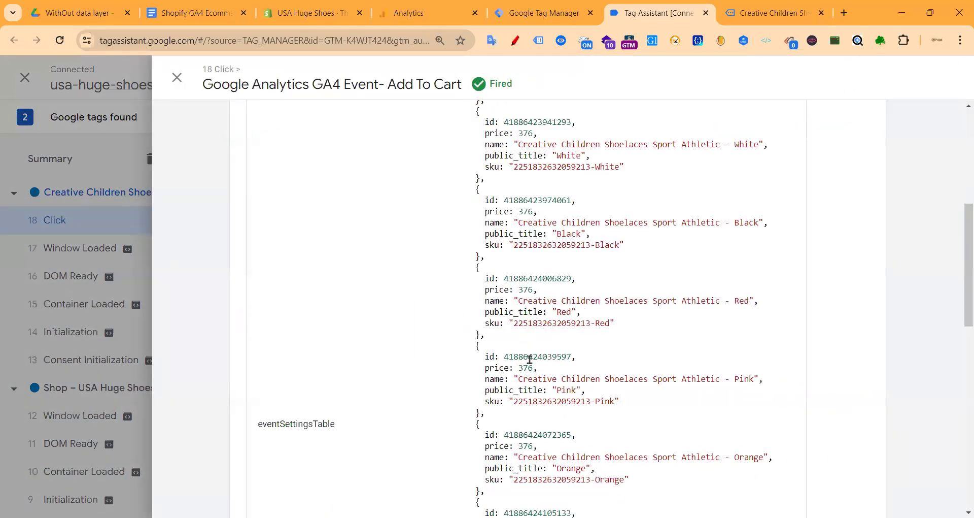
left_click_drag(638, 234, 683, 218)
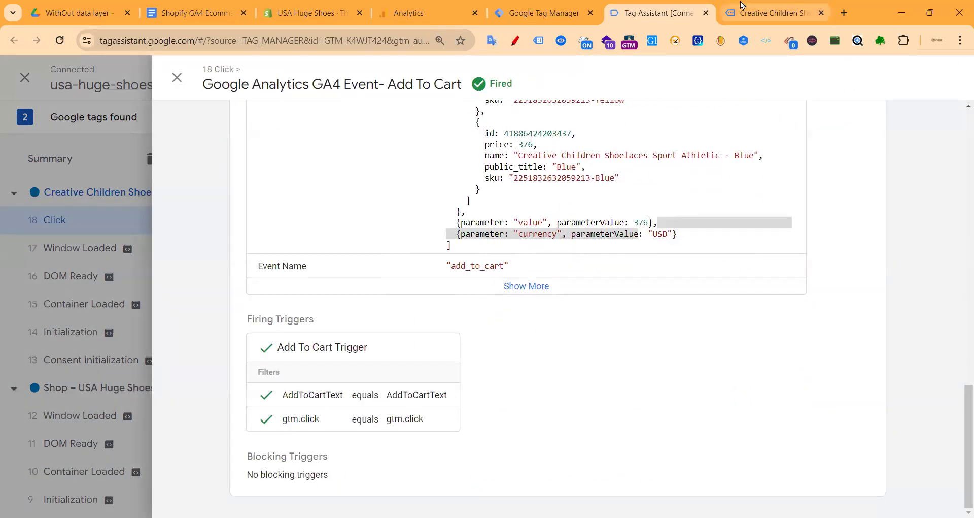
left_click(744, 9)
scroll(651, 236, "down", 3)
scroll(650, 237, "up", 7)
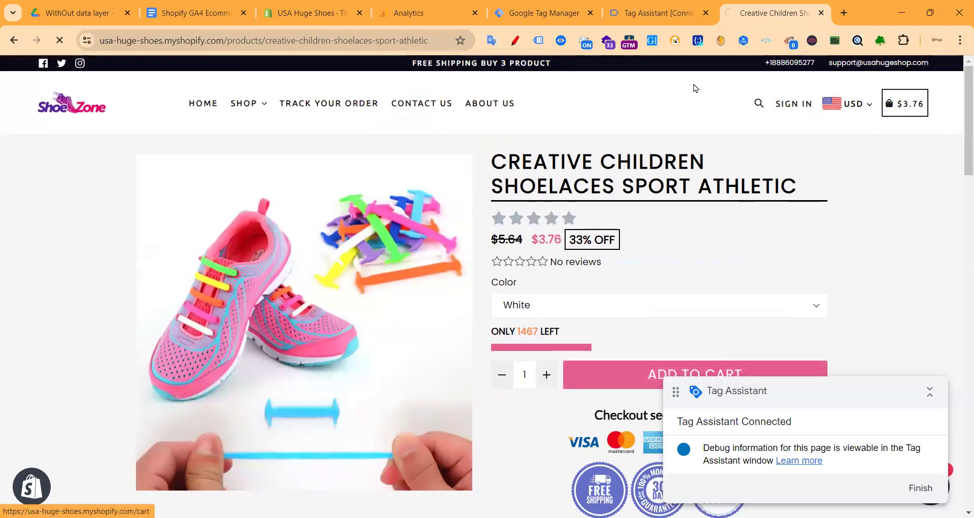
- Confirm the View Cart tag on 26 Window Loaded sent the $3.76 cart value
scroll(667, 154, "down", 2)
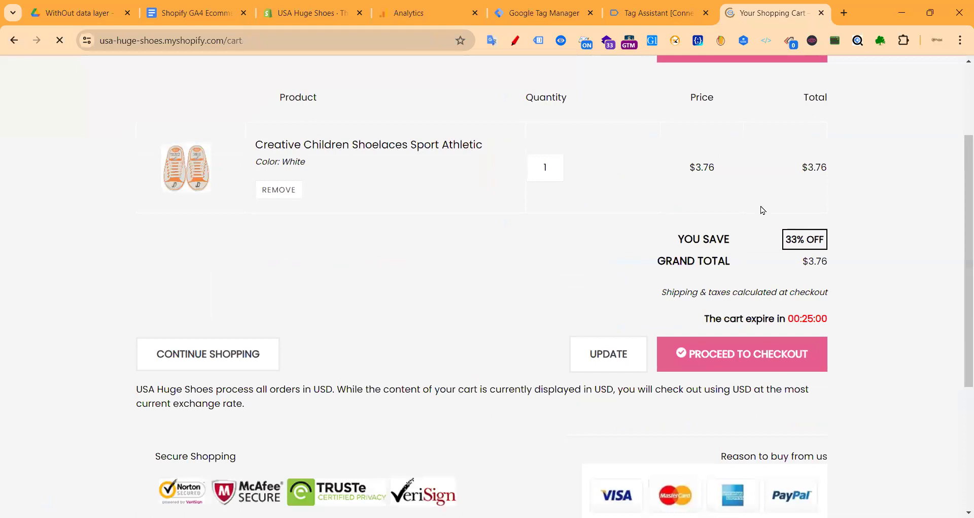
left_click_drag(835, 168, 801, 170)
left_click(656, 20)
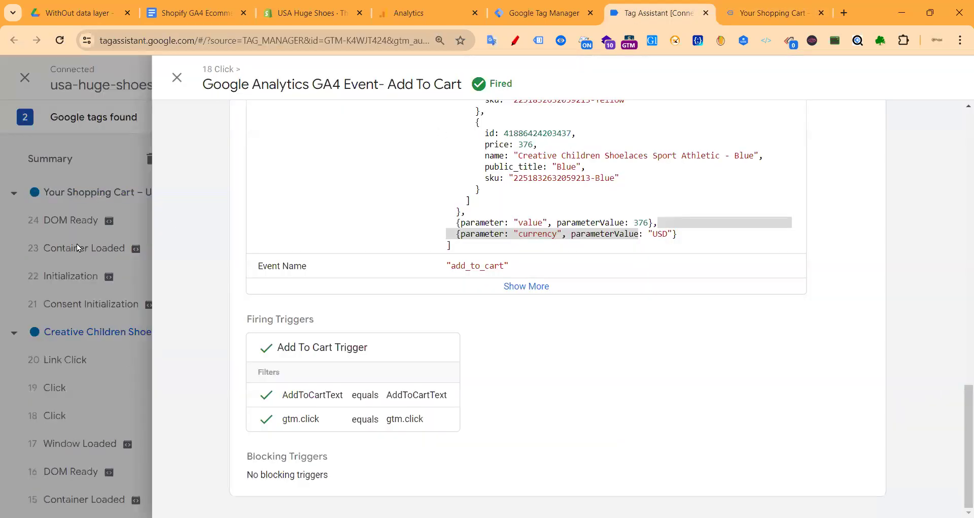
left_click(59, 236)
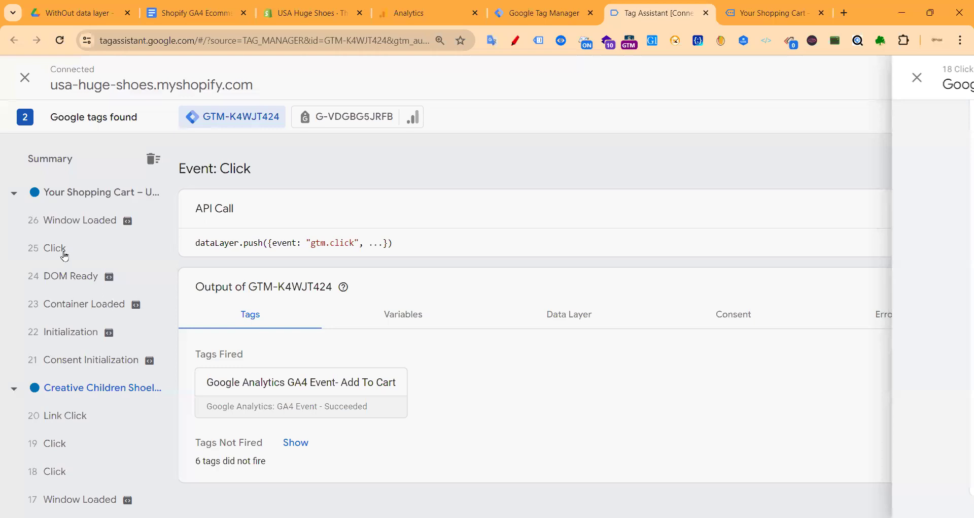
left_click(84, 223)
left_click(315, 390)
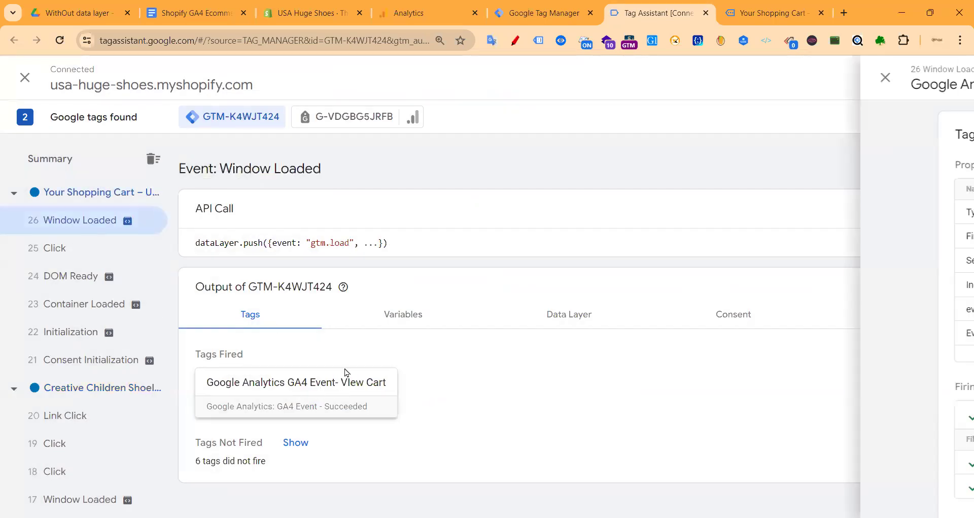
left_click(464, 354)
left_click_drag(633, 308, 655, 306)
- Proceed from the shopping cart to checkout
left_click(747, 12)
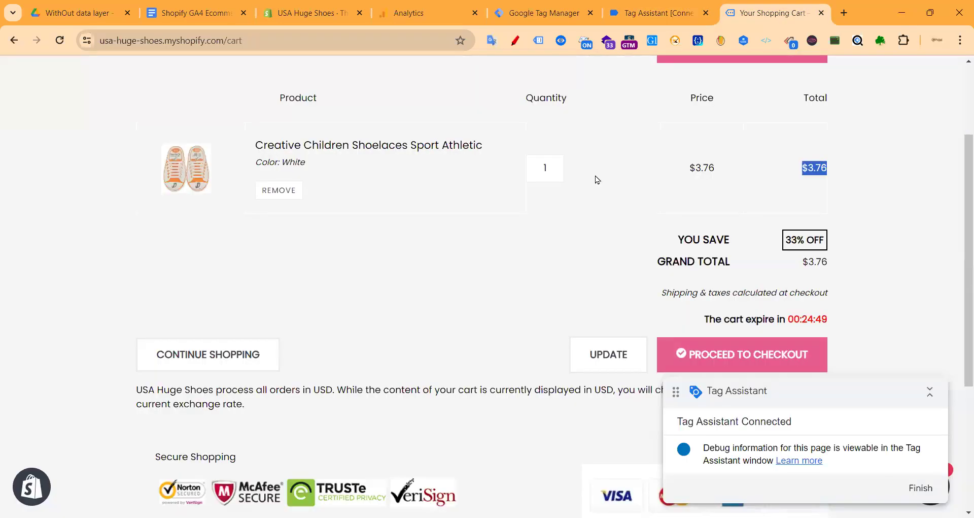
scroll(353, 307, "up", 3)
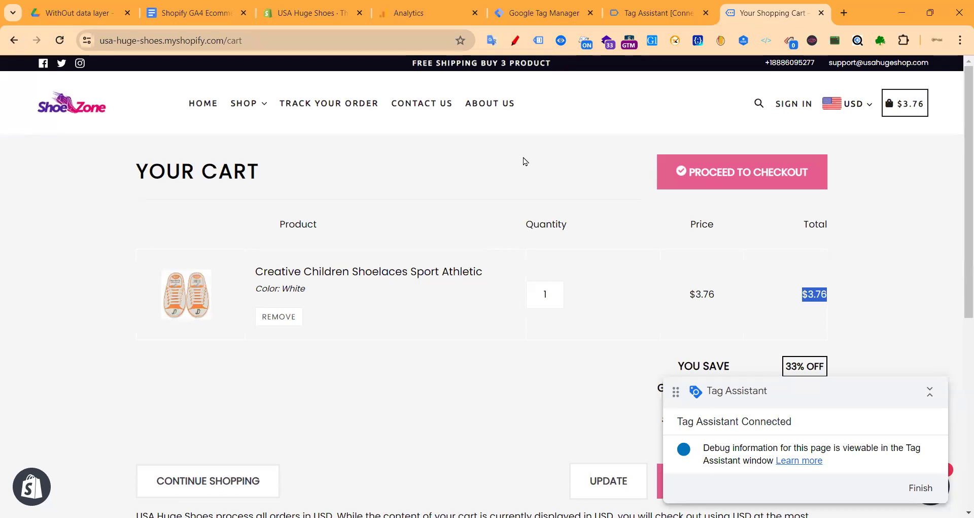
scroll(480, 224, "down", 3)
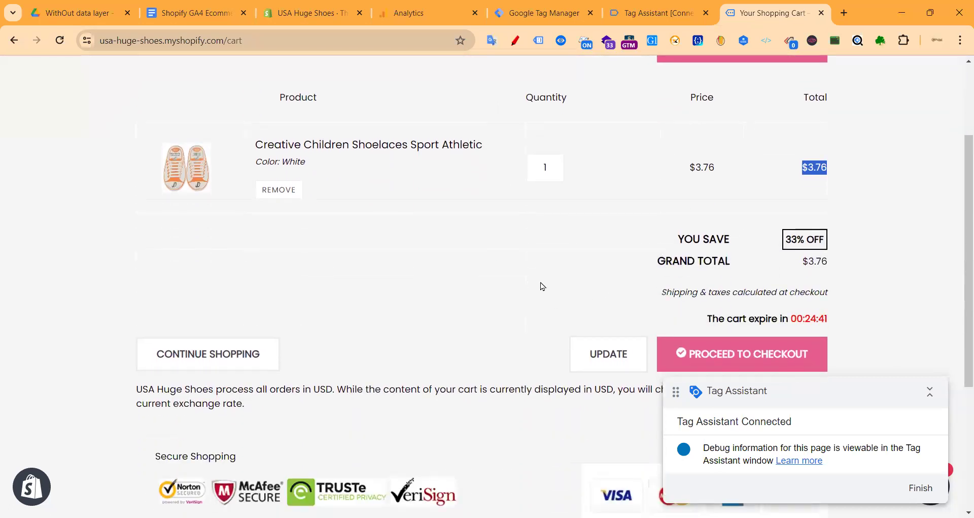
scroll(542, 286, "down", 3)
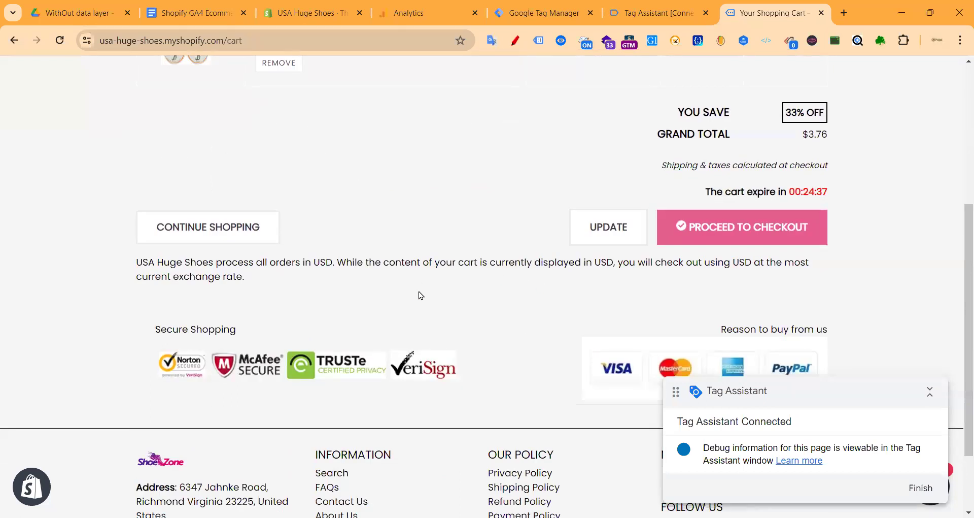
left_click(736, 223)
- Confirm the Begin Checkout tag fired on 27 Click with value 3.76
left_click(638, 17)
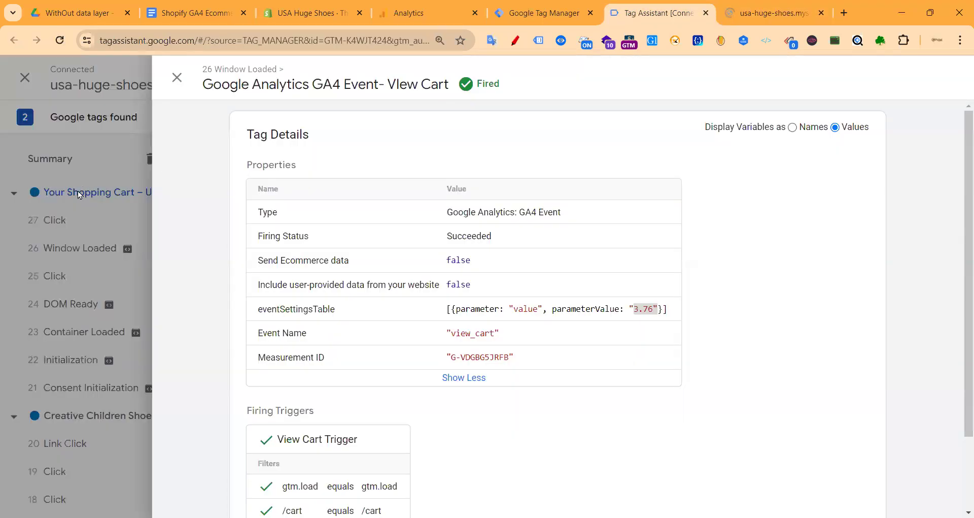
left_click(59, 220)
left_click(46, 223)
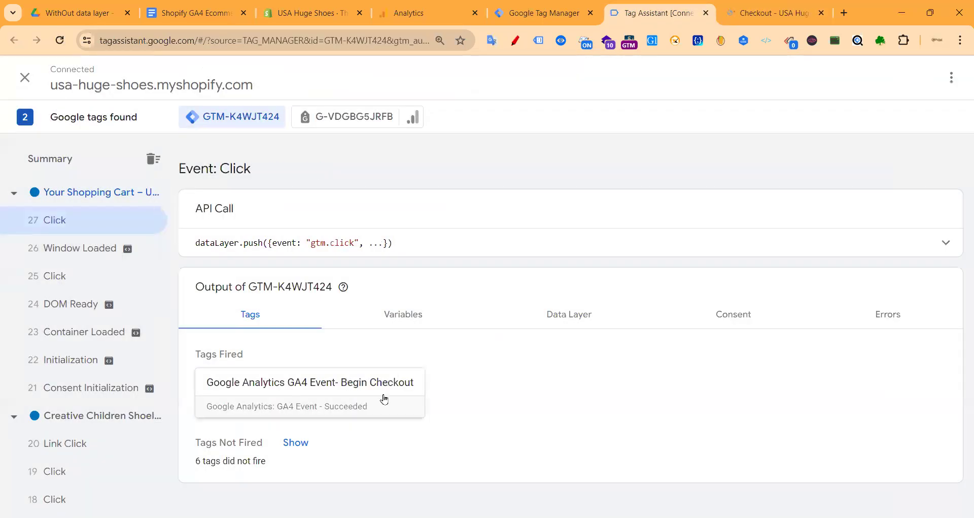
left_click(322, 387)
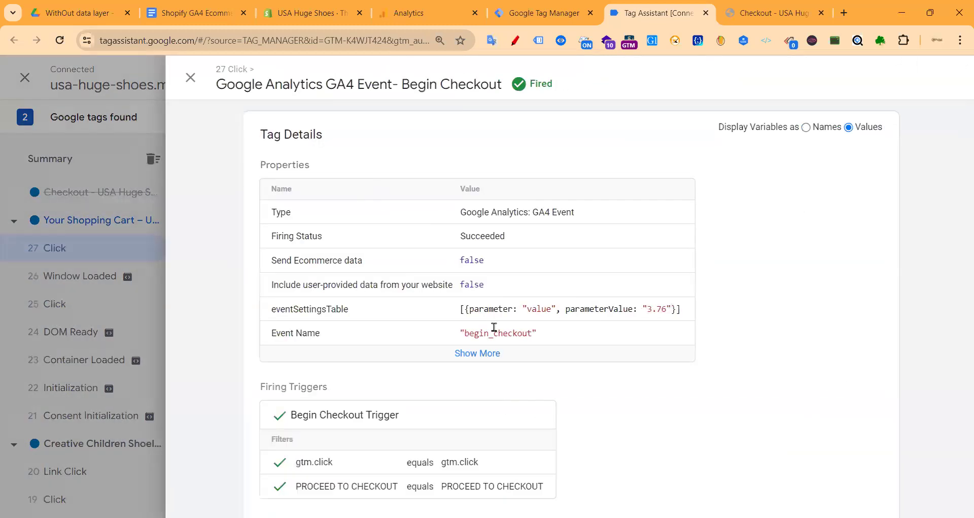
left_click(464, 351)
left_click_drag(634, 309, 658, 308)
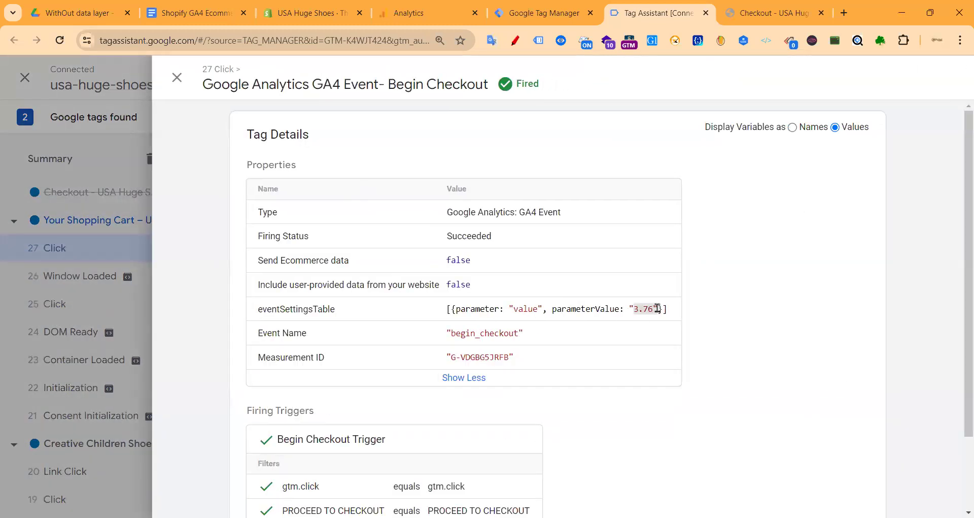
left_click(177, 77)
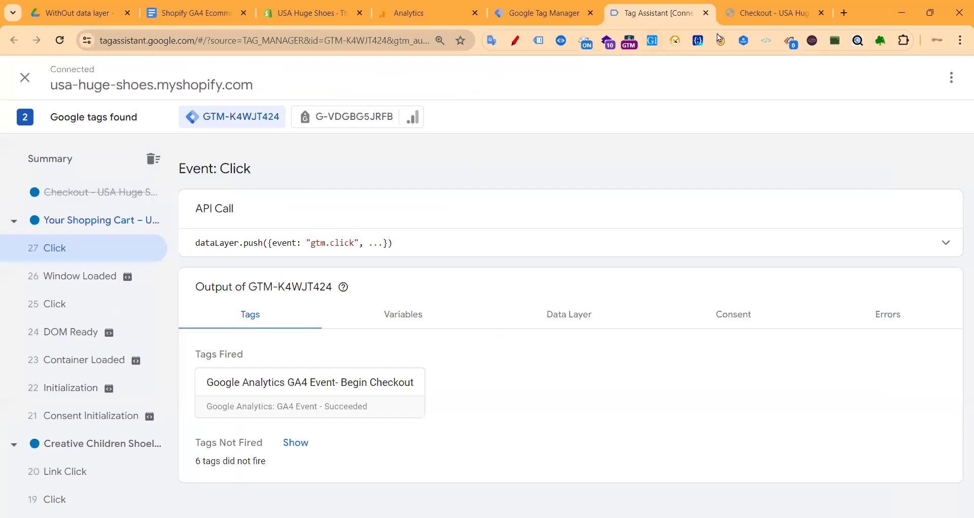
- Autofill the checkout contact email and delivery details from the saved entry
left_click(741, 20)
scroll(428, 223, "down", 4)
scroll(225, 174, "up", 4)
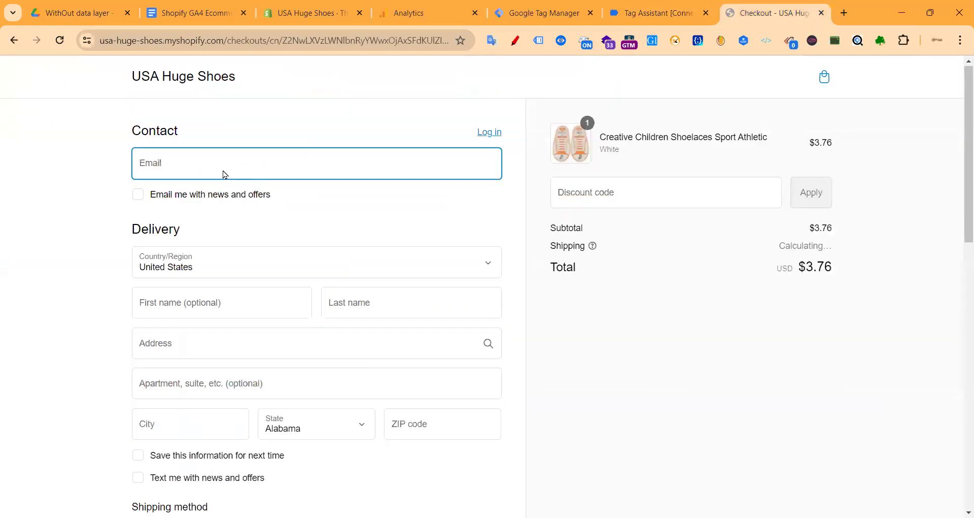
left_click(201, 165)
left_click(203, 197)
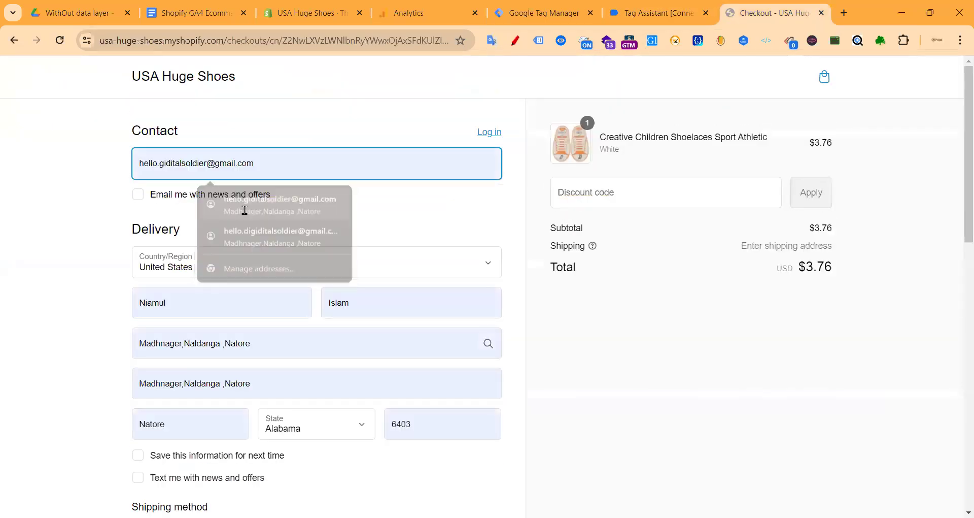
scroll(214, 278, "down", 4)
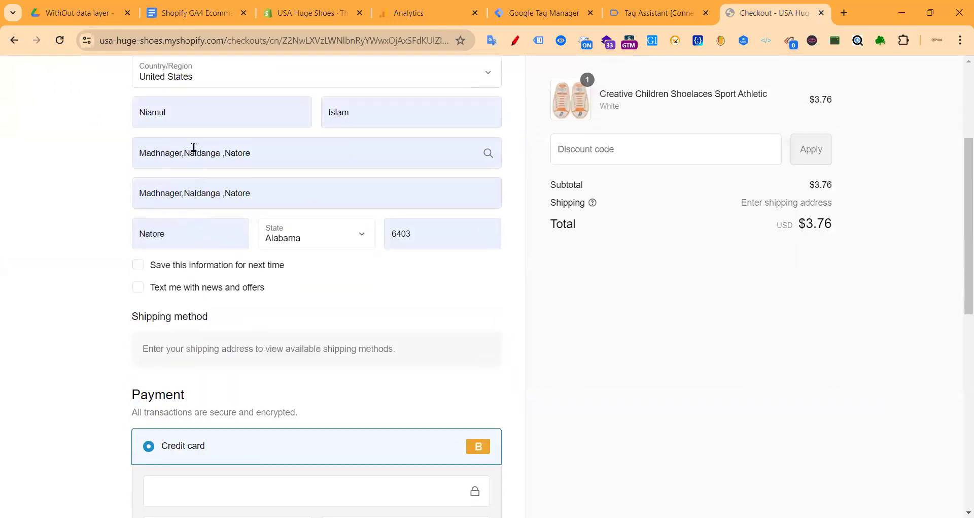
- Replace the street address with the suggested Minneapolis address
left_click(193, 153)
key("ctrl+a")
key("BackSpace")
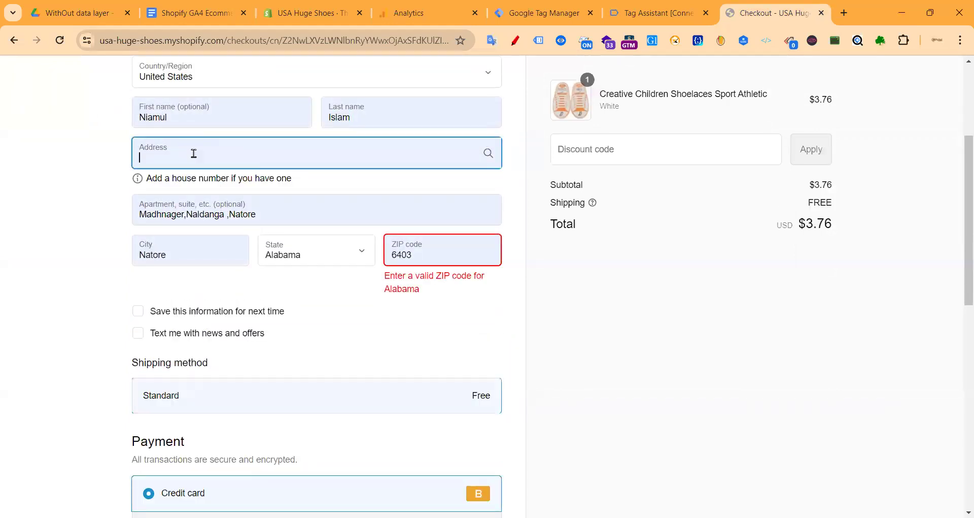
type("56")
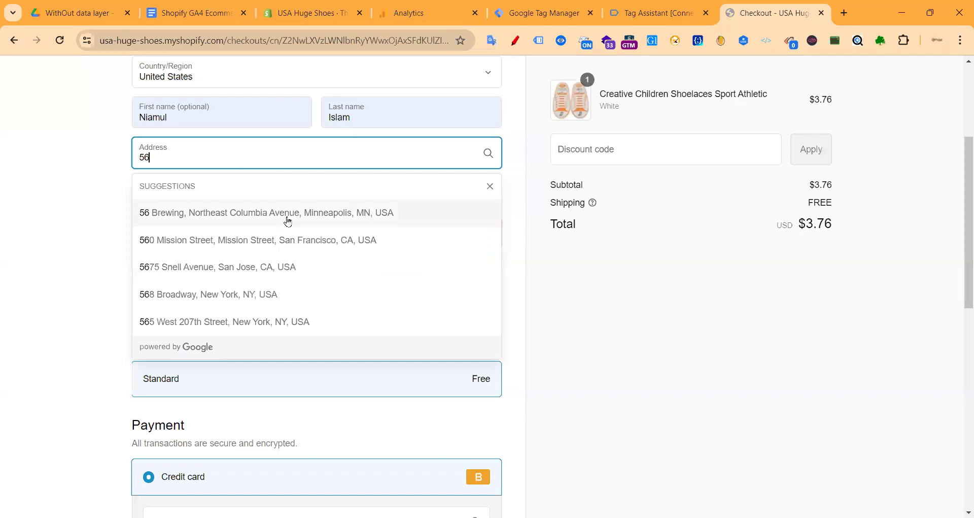
left_click(211, 185)
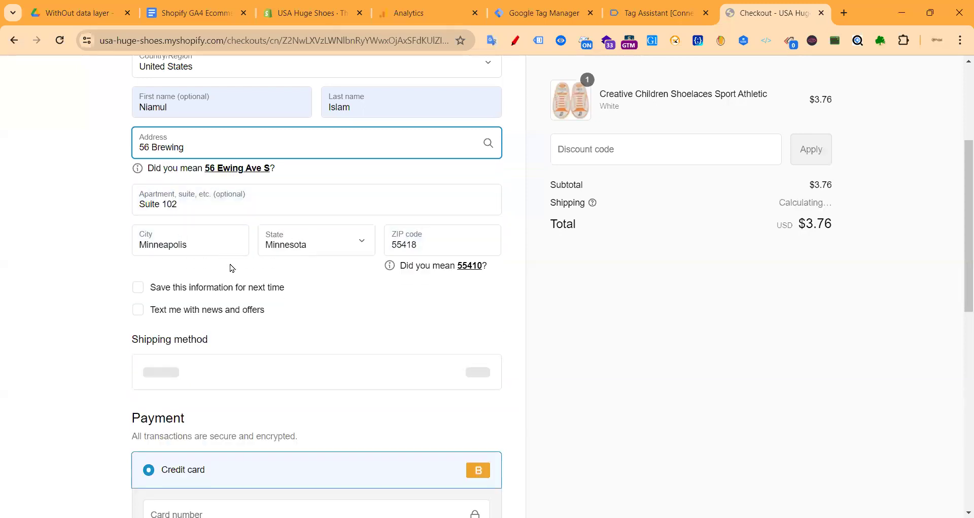
scroll(168, 283, "down", 5)
left_click(167, 280)
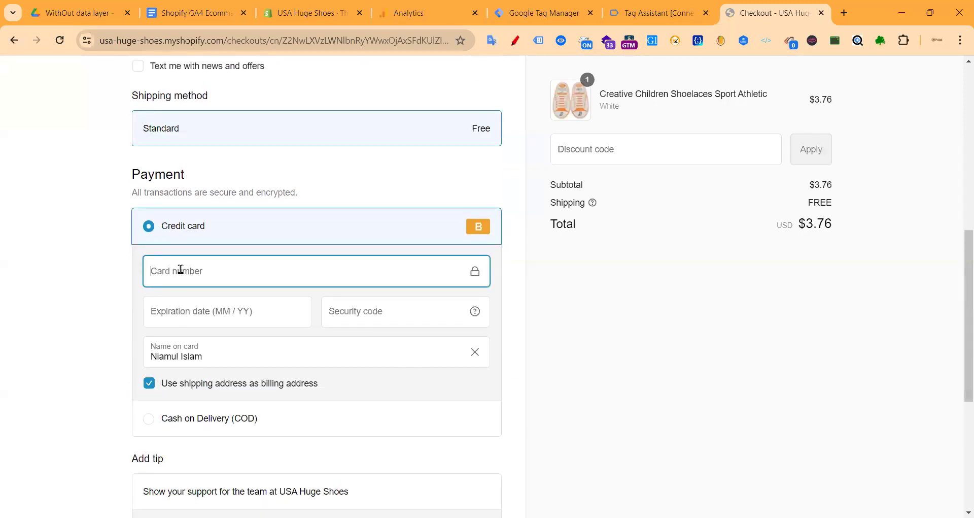
type("1")
left_click(177, 305)
type("1")
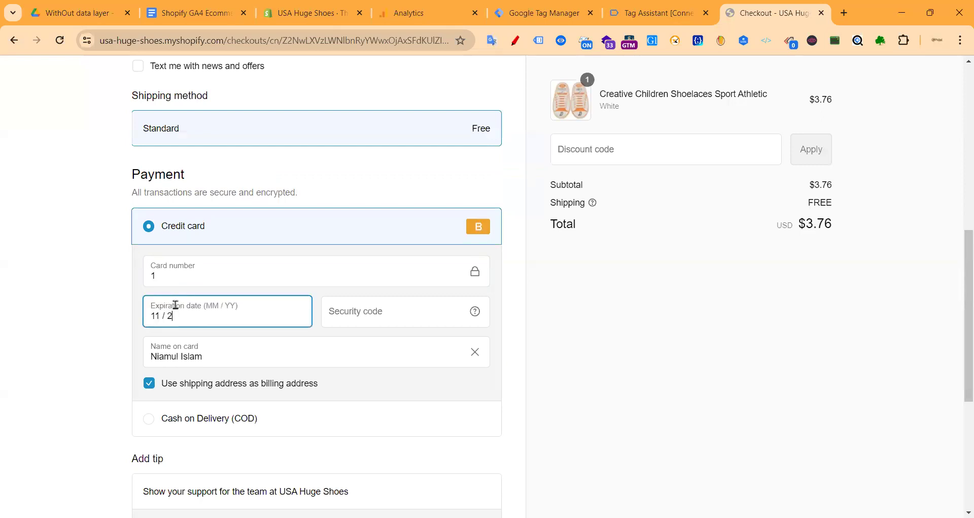
type("1 / 25")
left_click(375, 315)
type("111")
scroll(300, 403, "down", 4)
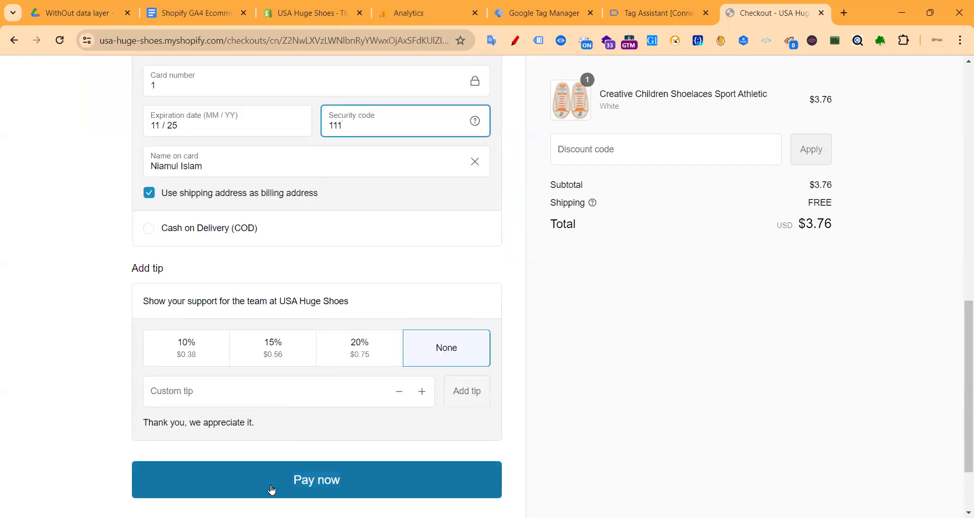
left_click(270, 485)
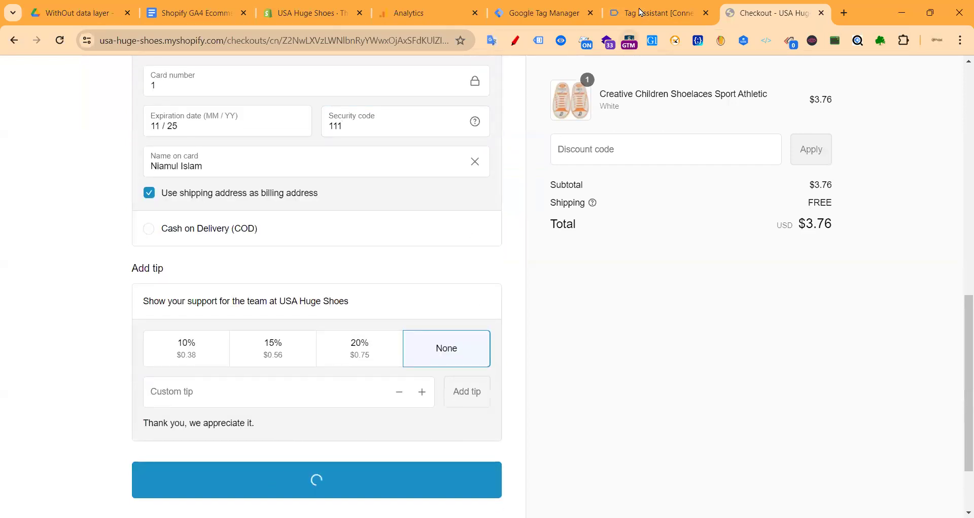
- Check the order confirmation, then open the 'Thank you for your purchase' page entry in Tag Assistant
left_click(640, 10)
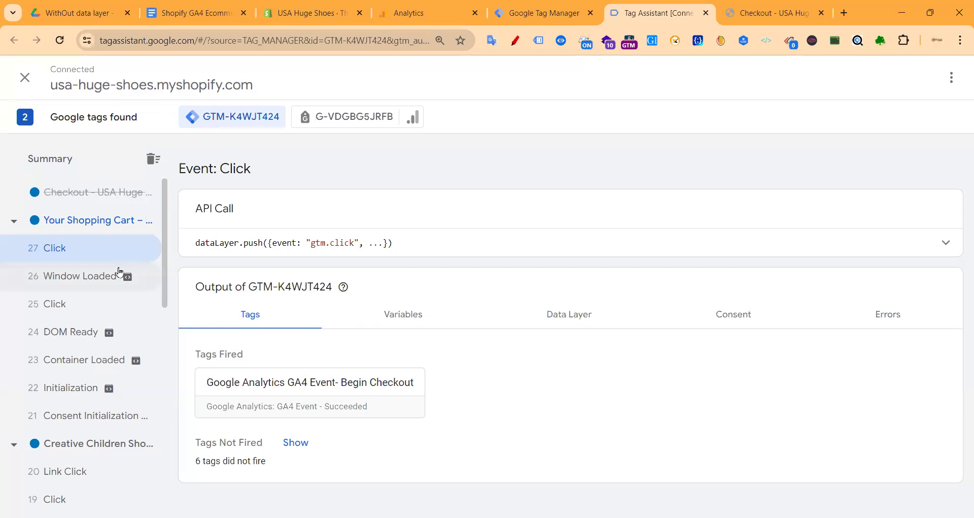
left_click(771, 15)
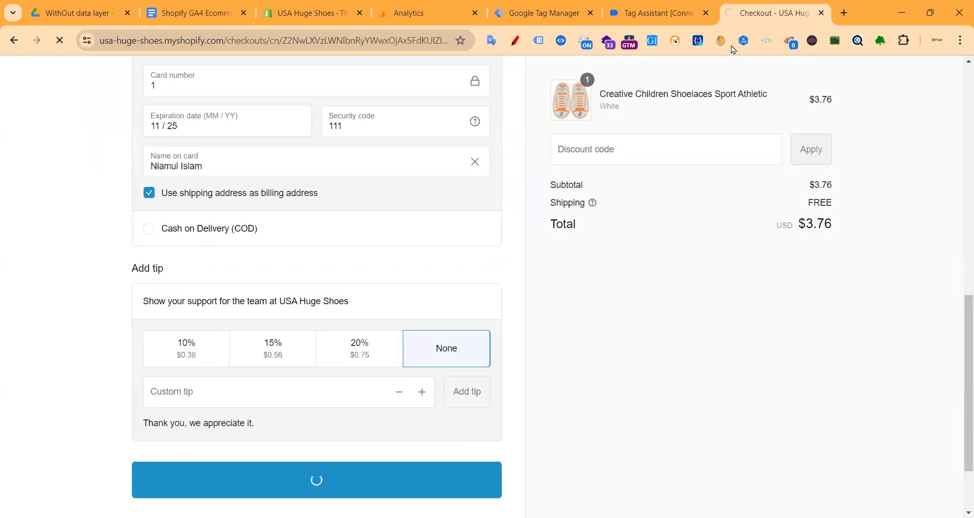
left_click(660, 11)
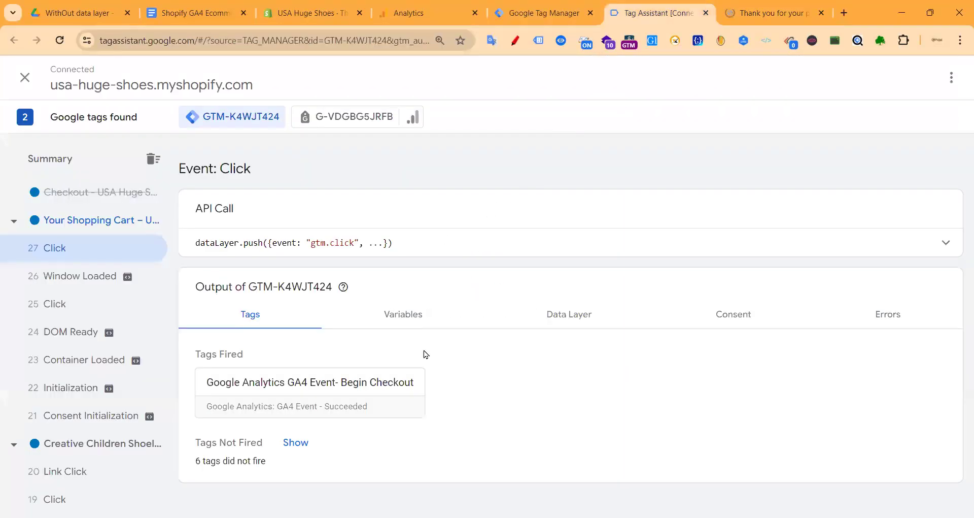
left_click(406, 319)
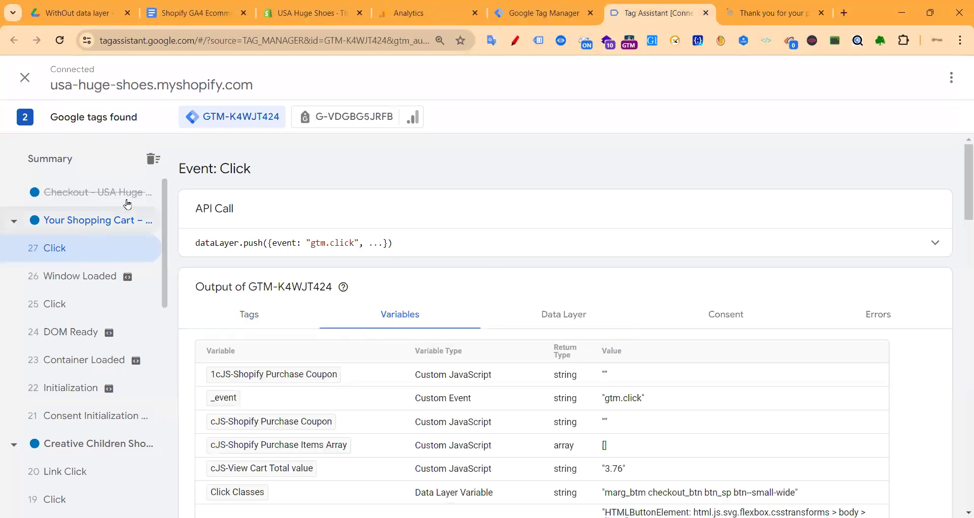
left_click(758, 15)
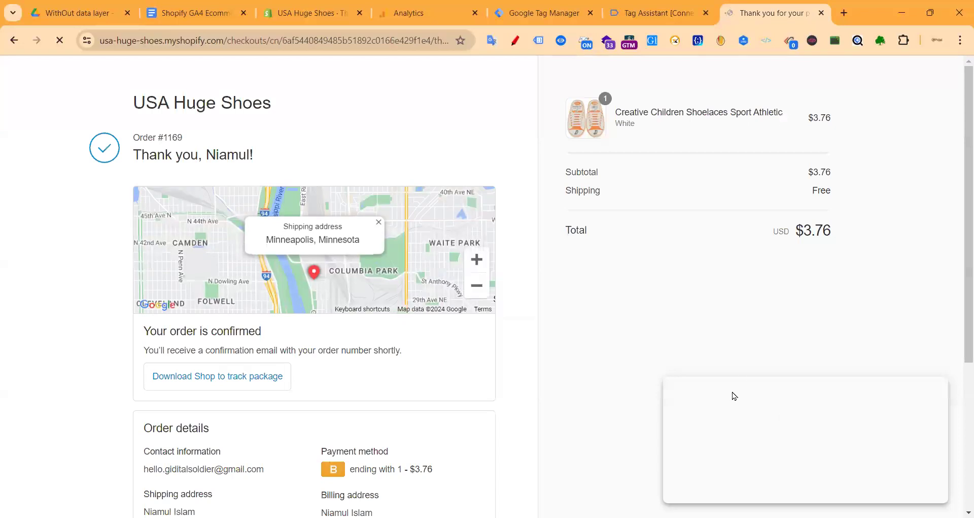
left_click(654, 13)
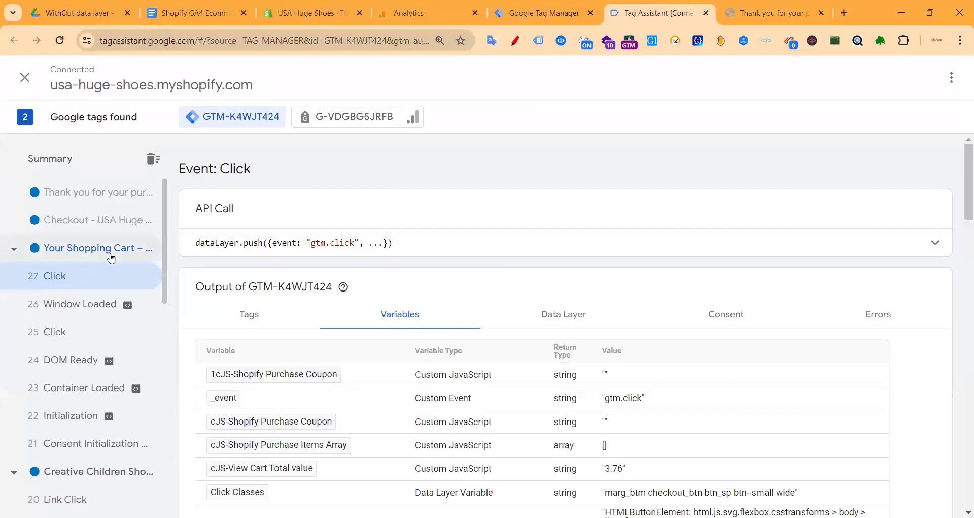
left_click(81, 192)
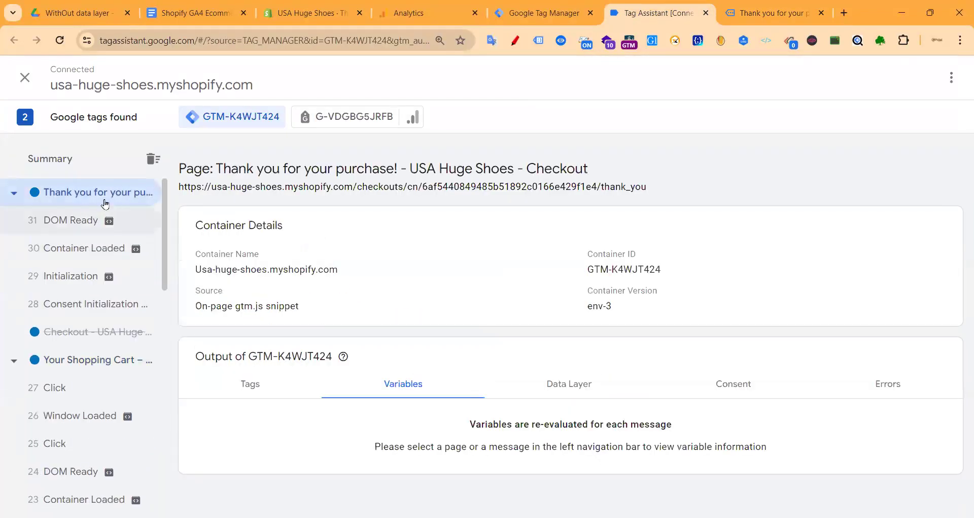
left_click(65, 224)
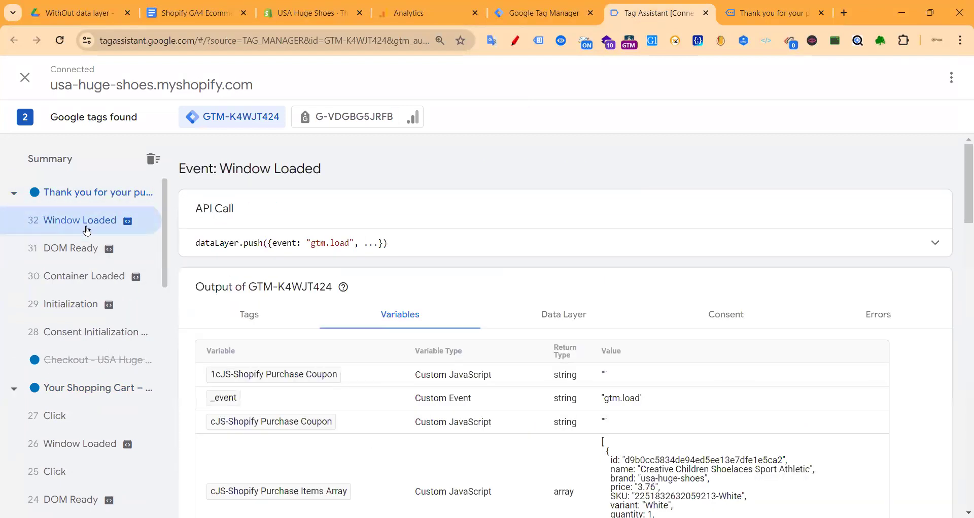
scroll(457, 339, "down", 3)
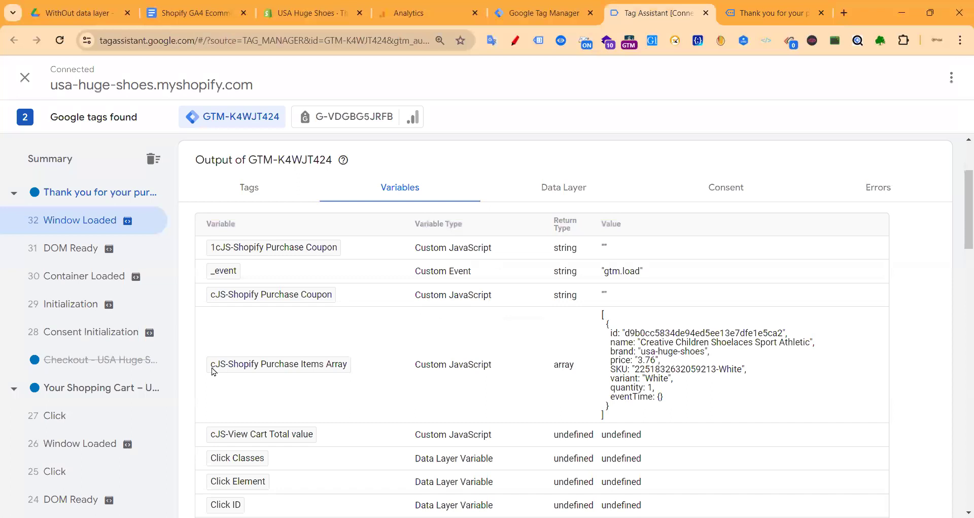
left_click_drag(612, 334, 794, 334)
left_click_drag(634, 343, 835, 338)
left_click_drag(611, 359, 734, 373)
left_click(644, 387)
scroll(583, 319, "down", 5)
scroll(583, 276, "down", 5)
scroll(455, 311, "down", 6)
scroll(453, 315, "up", 1)
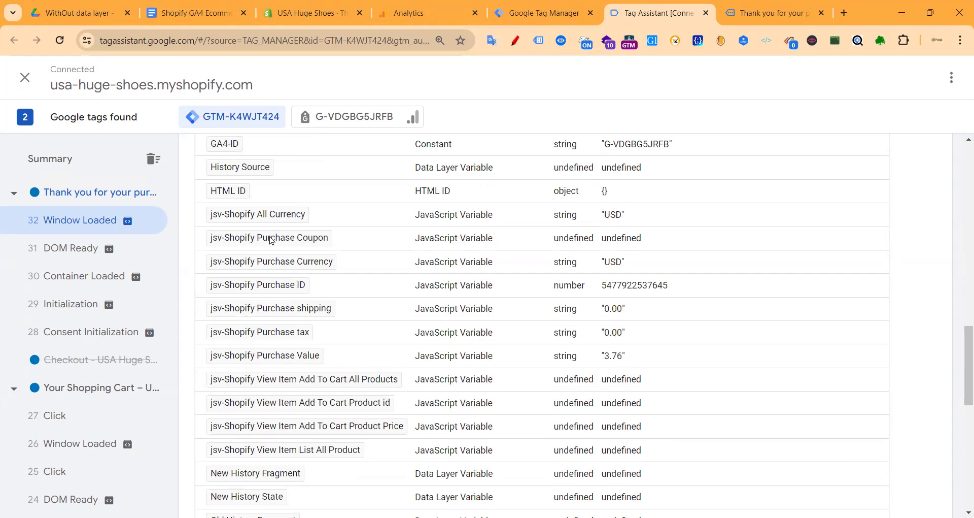
left_click_drag(602, 238, 651, 241)
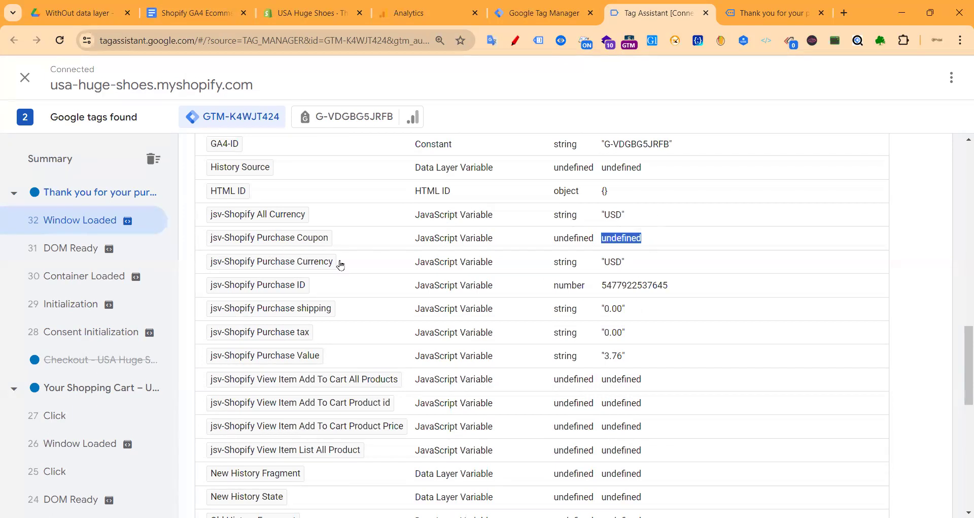
left_click_drag(602, 263, 626, 263)
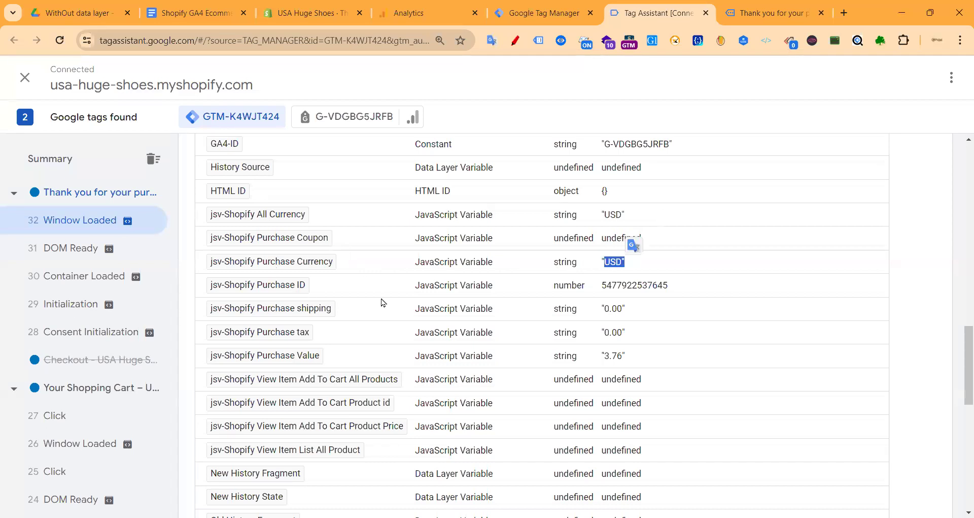
left_click(605, 289)
double_click(638, 286)
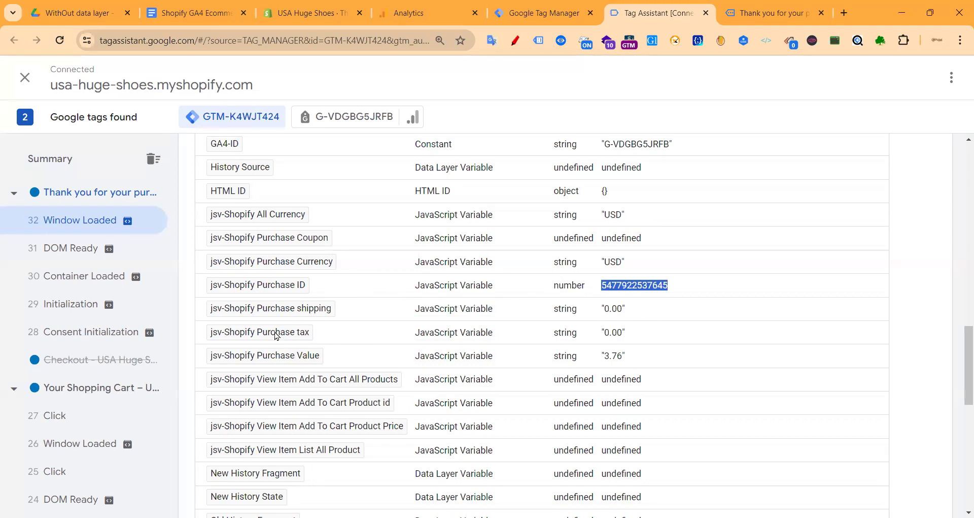
left_click(607, 336)
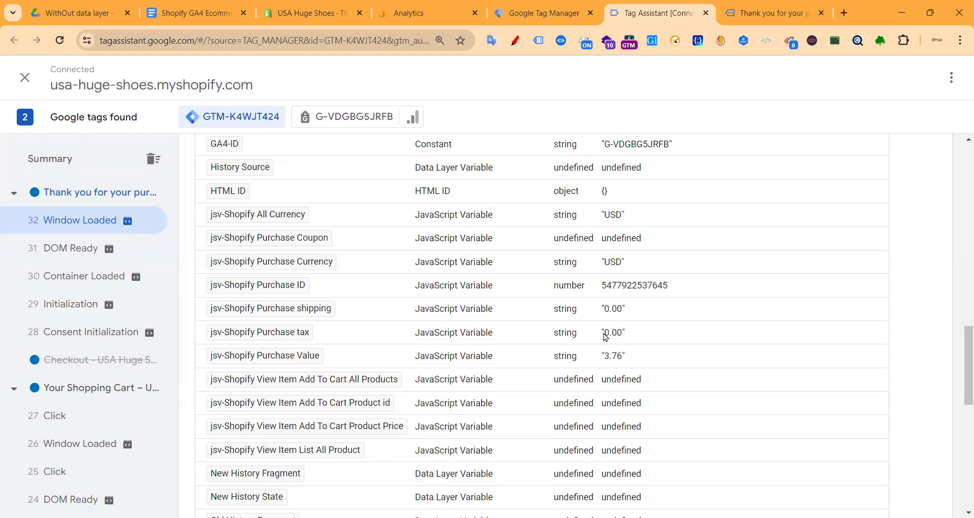
left_click(761, 16)
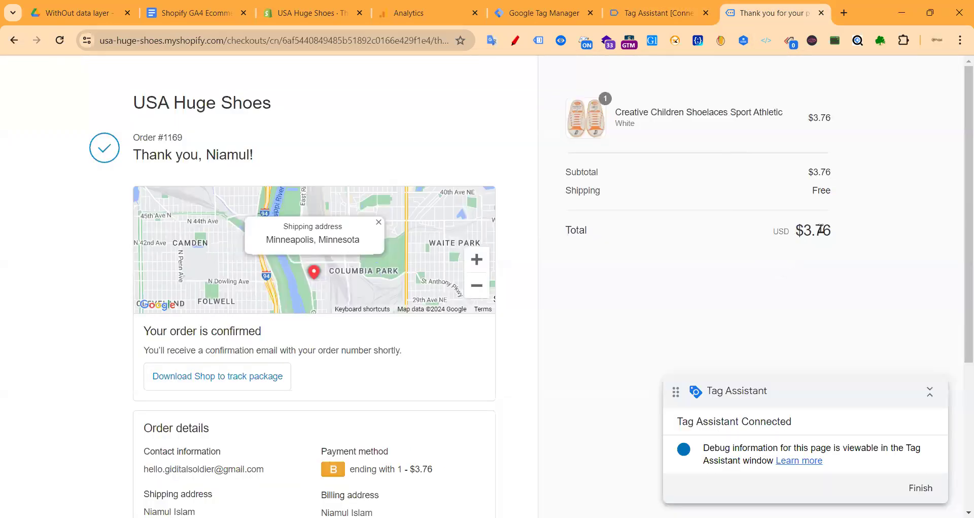
left_click(639, 12)
left_click_drag(606, 359, 625, 357)
scroll(640, 345, "down", 10)
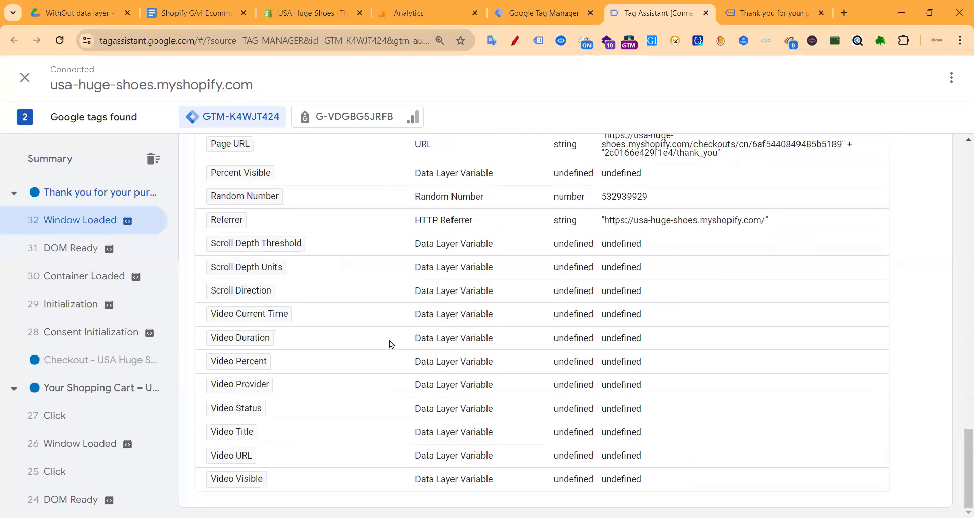
scroll(390, 341, "up", 10)
scroll(400, 335, "up", 10)
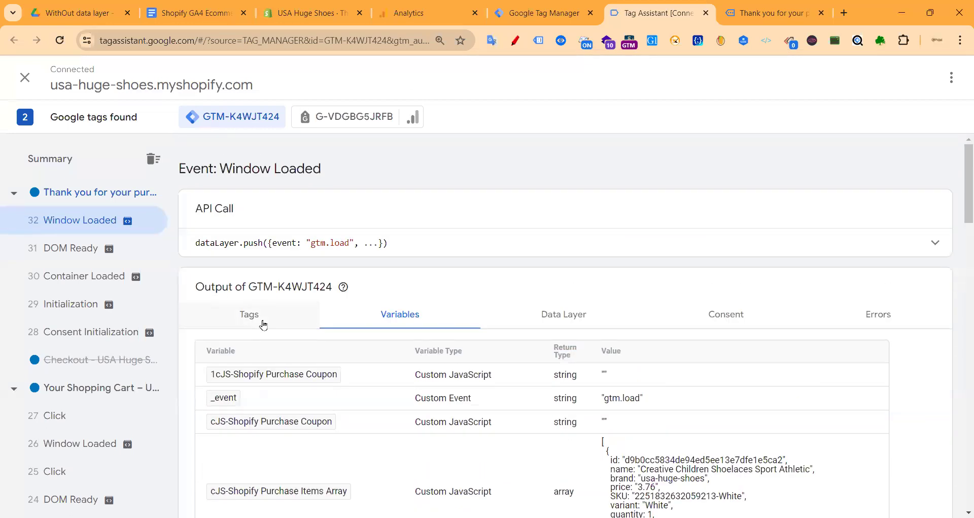
left_click(260, 319)
- Review the GA4 Event - Purchase tag's items and transaction_id through coupon parameters
left_click(394, 385)
scroll(464, 241, "down", 3)
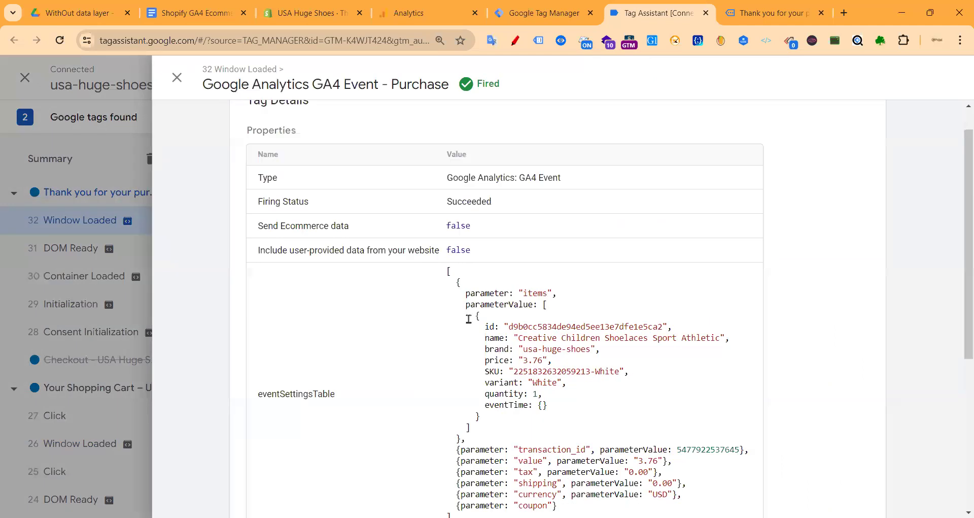
left_click_drag(464, 215, 568, 334)
left_click_drag(458, 357, 580, 418)
left_click(552, 414)
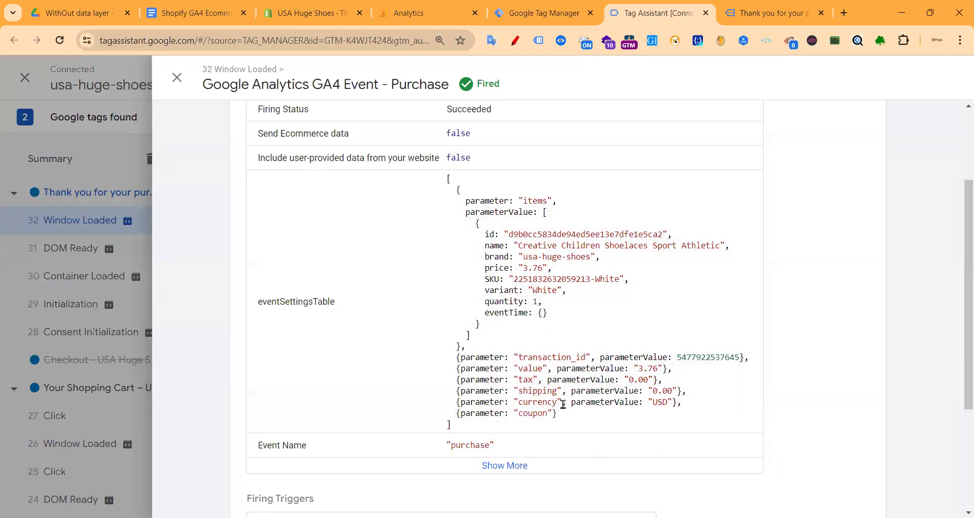
scroll(523, 334, "up", 3)
scroll(545, 426, "down", 3)
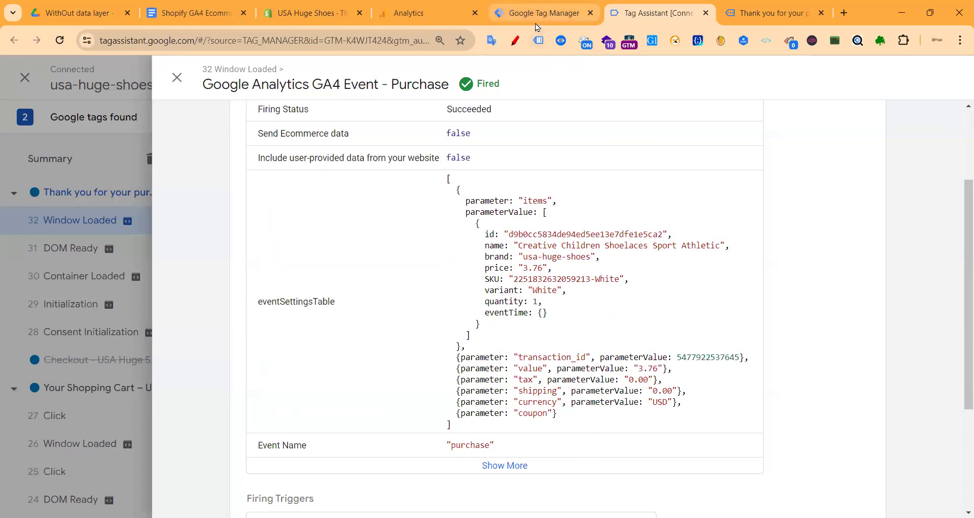
left_click(176, 77)
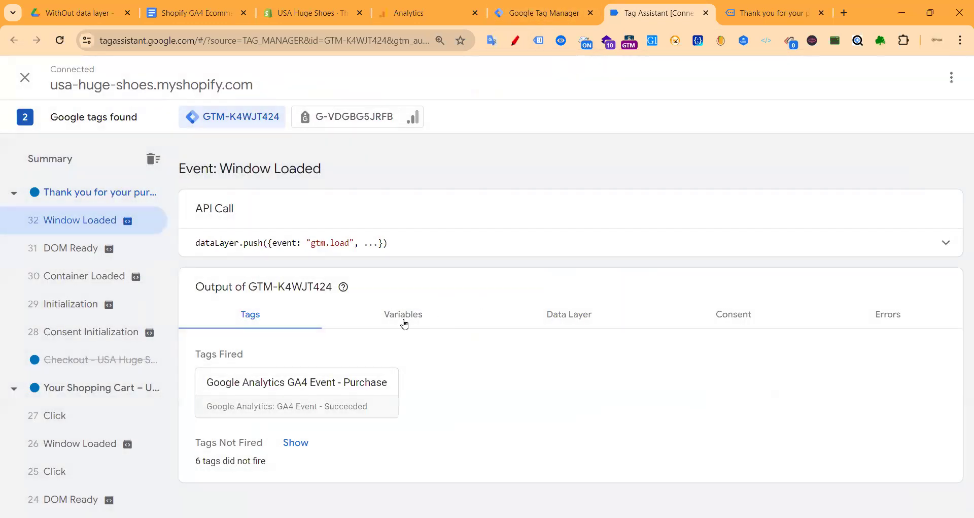
- Compare the Window Loaded variables with the Shopify order confirmation and GTM workspace
left_click(391, 318)
scroll(391, 320, "down", 9)
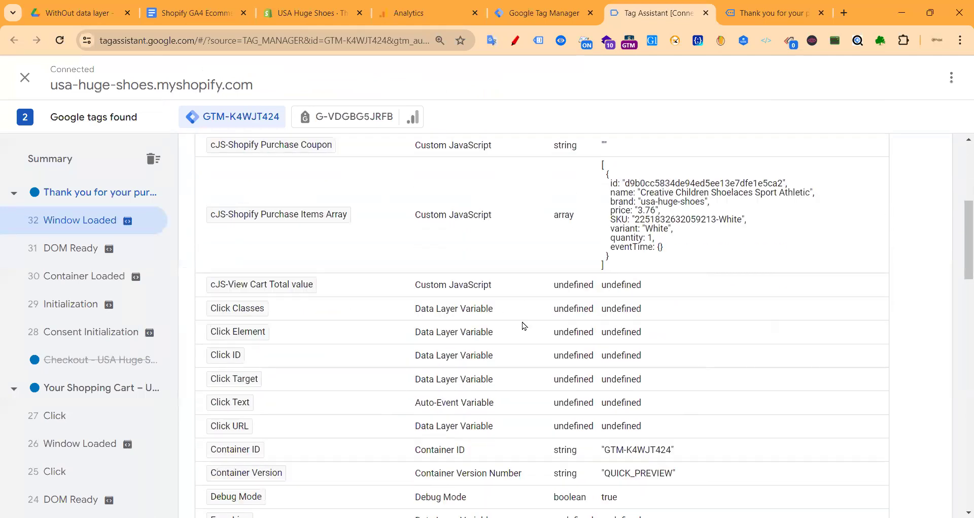
scroll(376, 350, "down", 8)
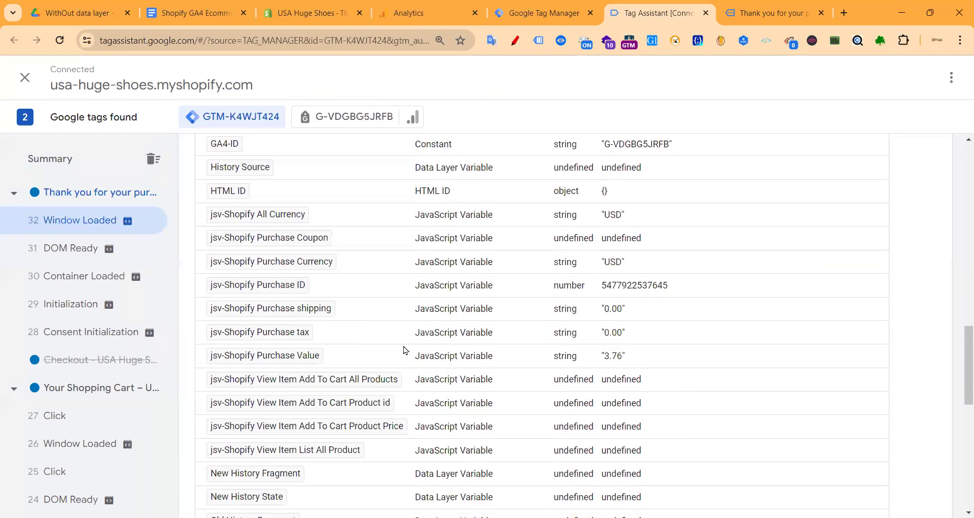
scroll(491, 331, "up", 4)
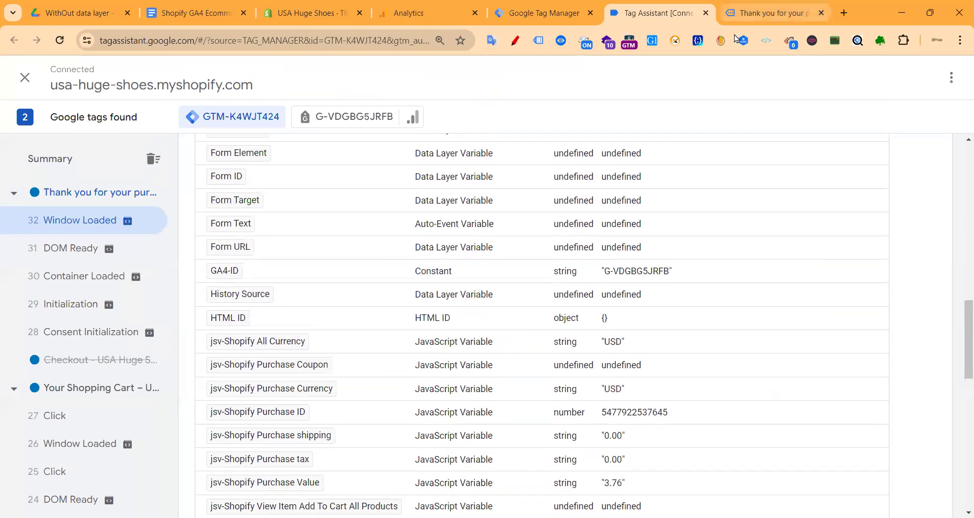
left_click(761, 13)
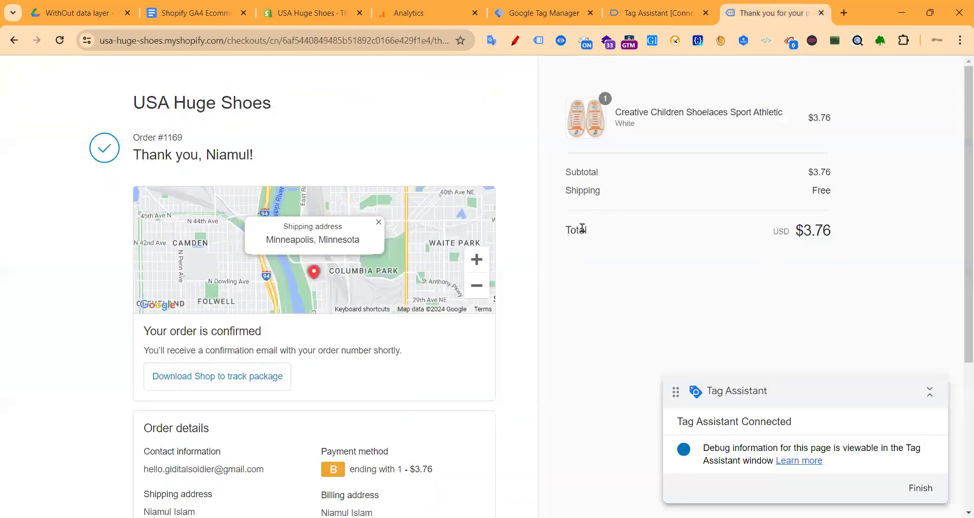
left_click(660, 13)
left_click(556, 14)
left_click(631, 13)
scroll(462, 334, "up", 10)
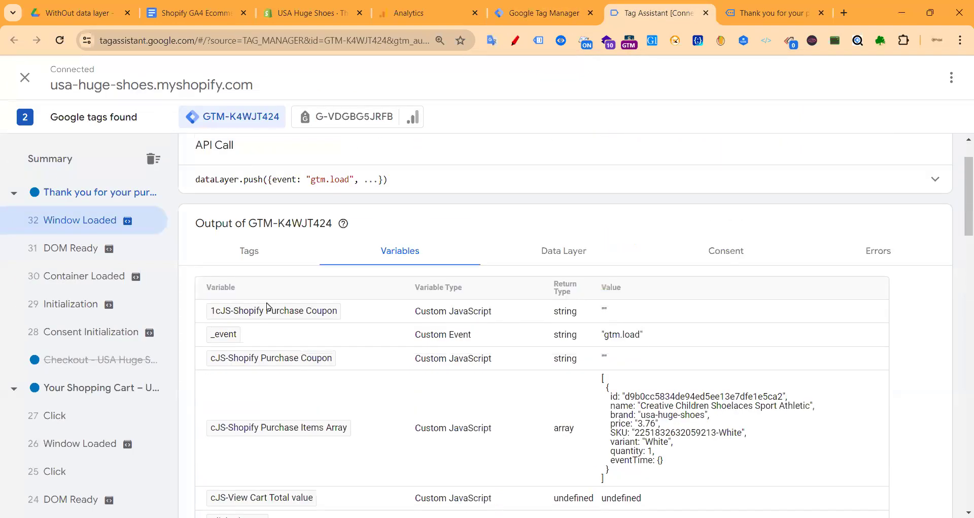
scroll(335, 299, "up", 2)
- Reopen the Purchase tag under Window Loaded's fired tags to recheck its purchase data
left_click(262, 314)
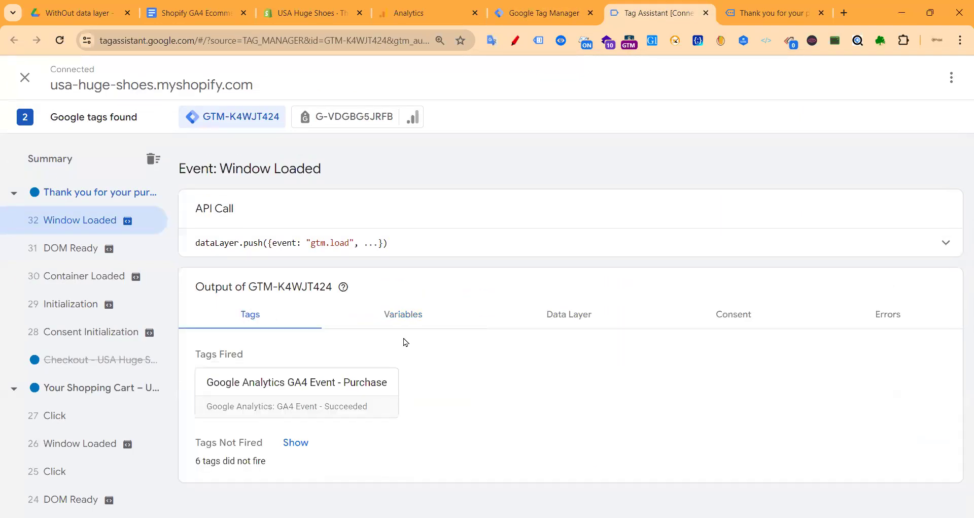
left_click(330, 388)
scroll(542, 318, "down", 3)
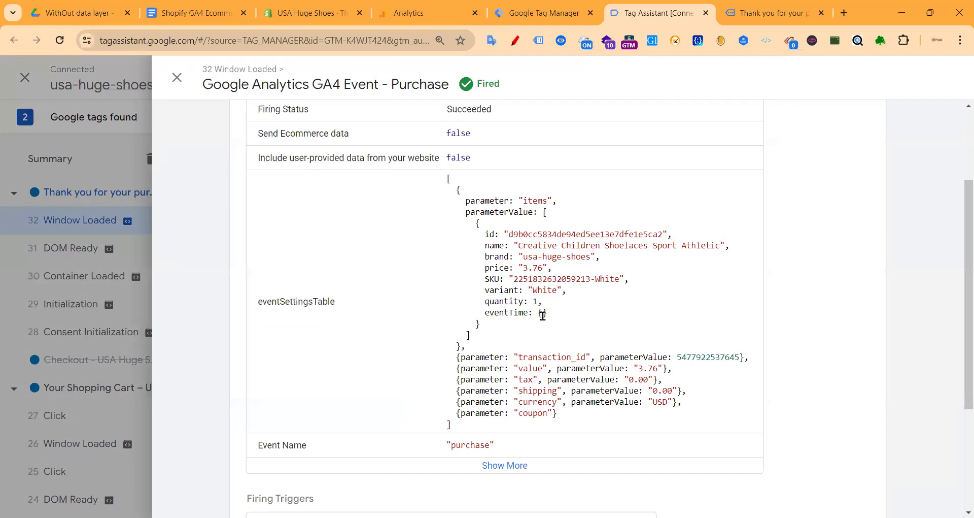
scroll(542, 301, "down", 3)
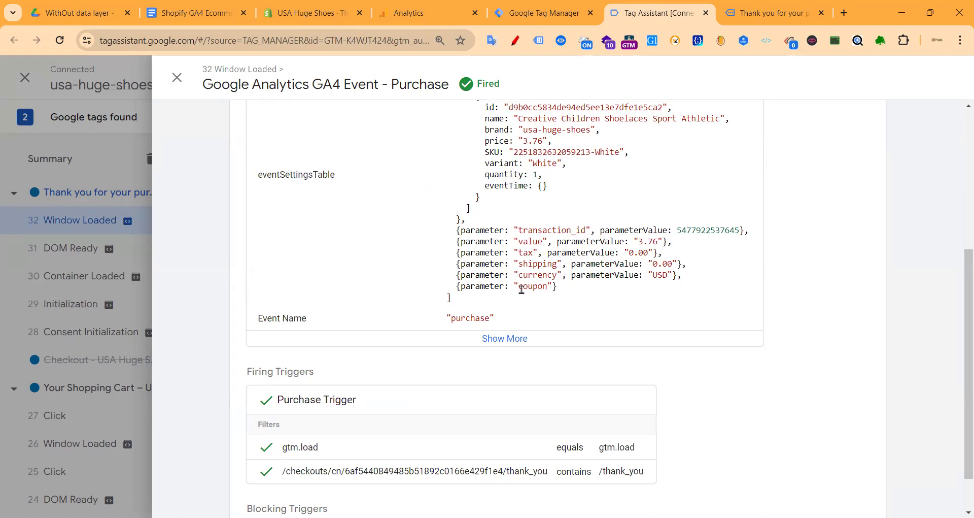
scroll(538, 299, "up", 3)
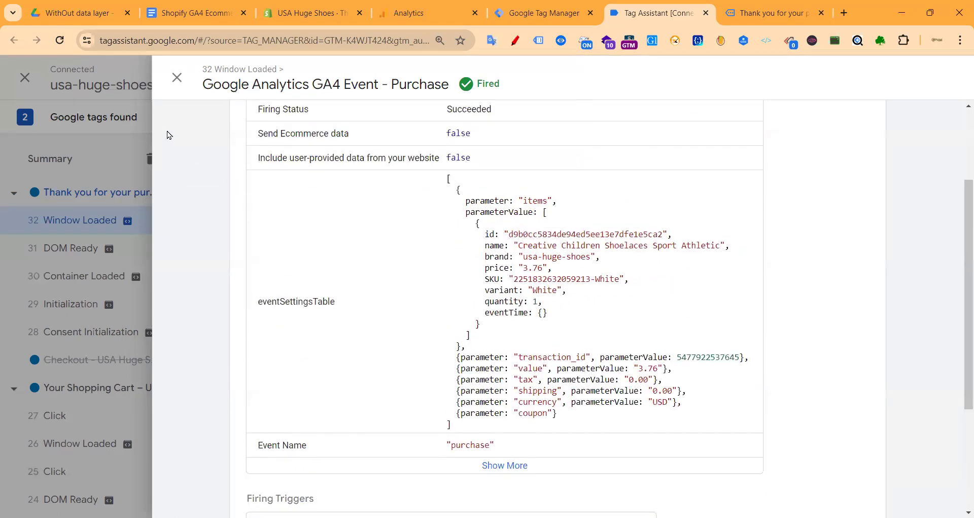
left_click(176, 79)
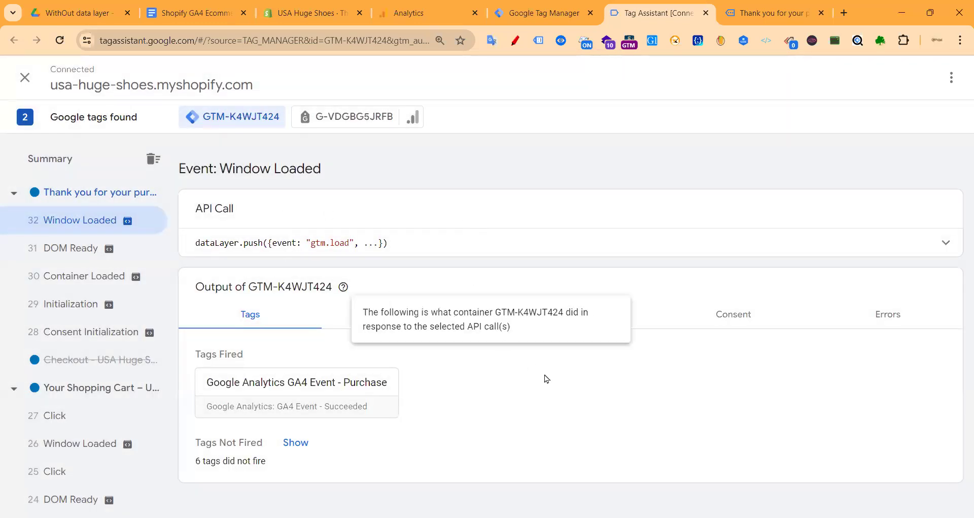
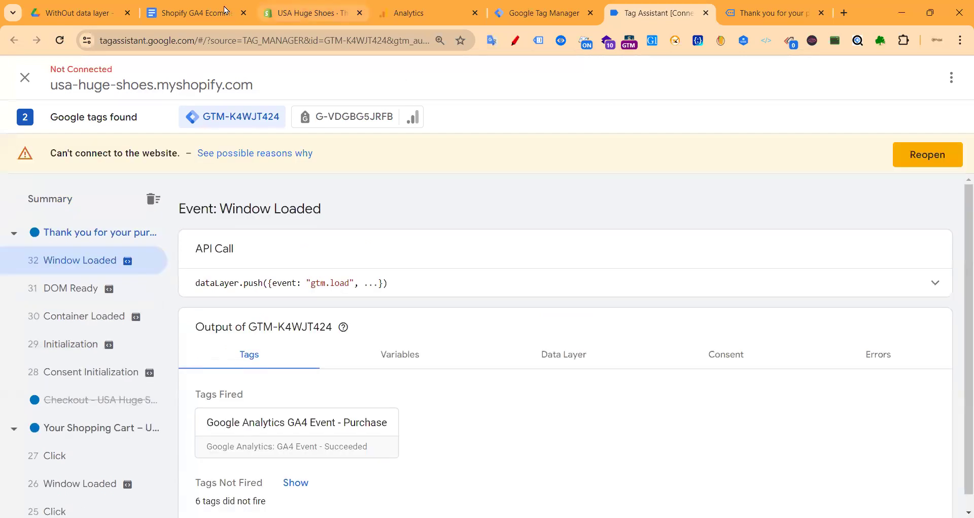
- Glance over the GA4 tracking guide, then view the store's themes in Shopify admin
left_click(203, 14)
scroll(447, 300, "down", 6)
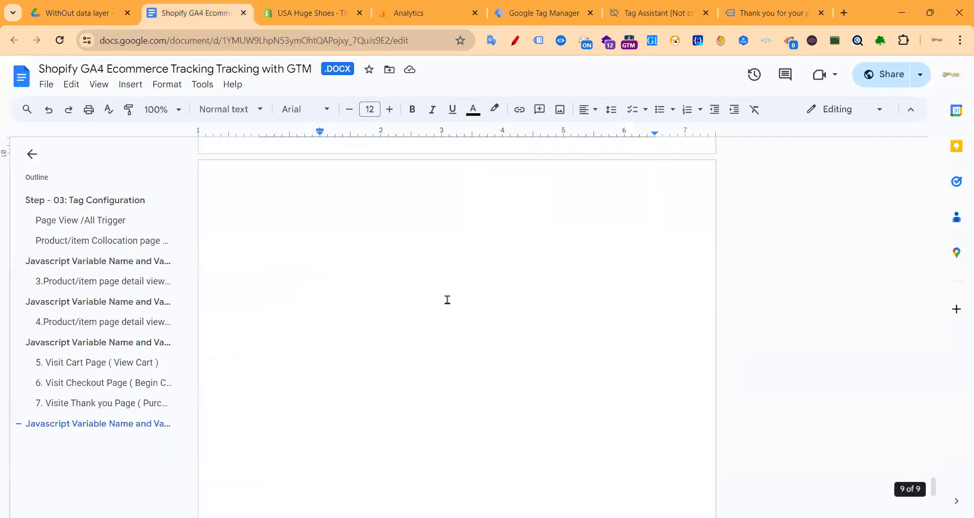
left_click(326, 14)
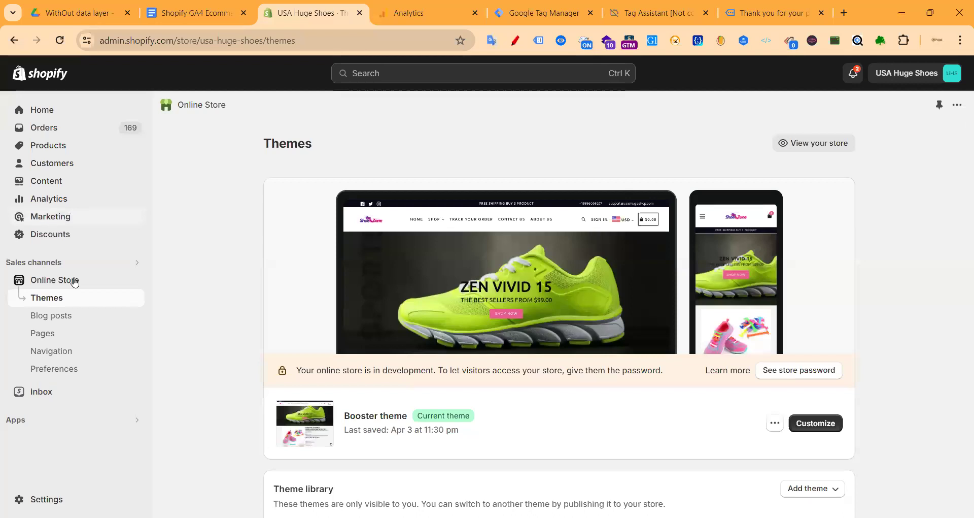
- Check the uploaded data-layer JS file under Files, then return to Online Store themes
left_click(47, 184)
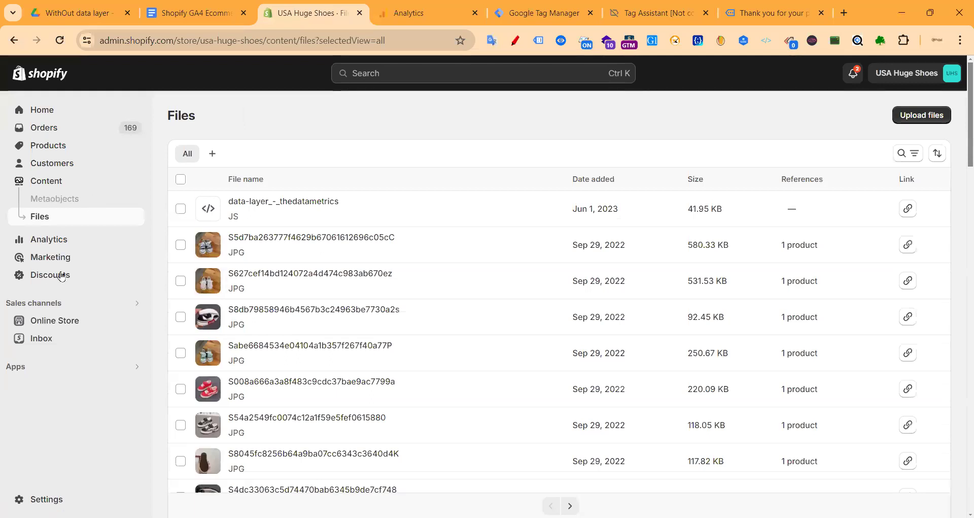
left_click(59, 318)
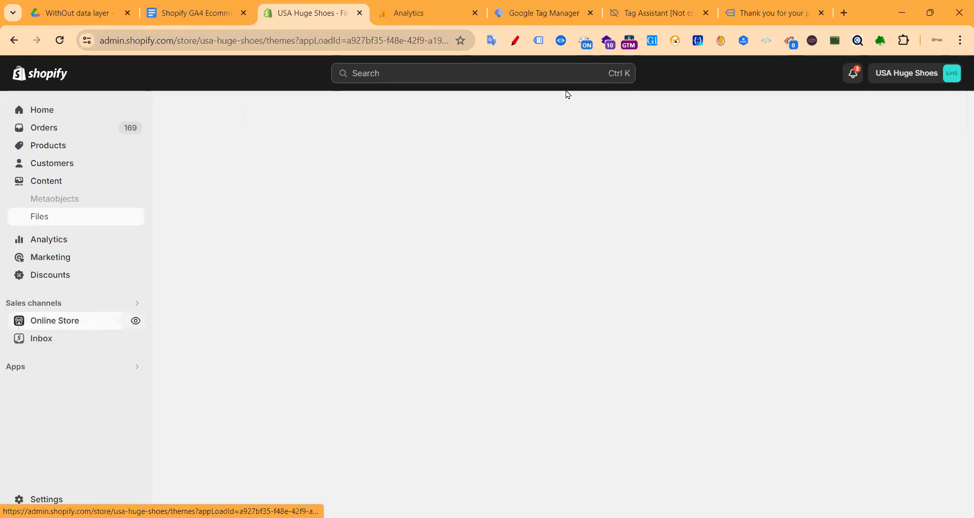
left_click(767, 11)
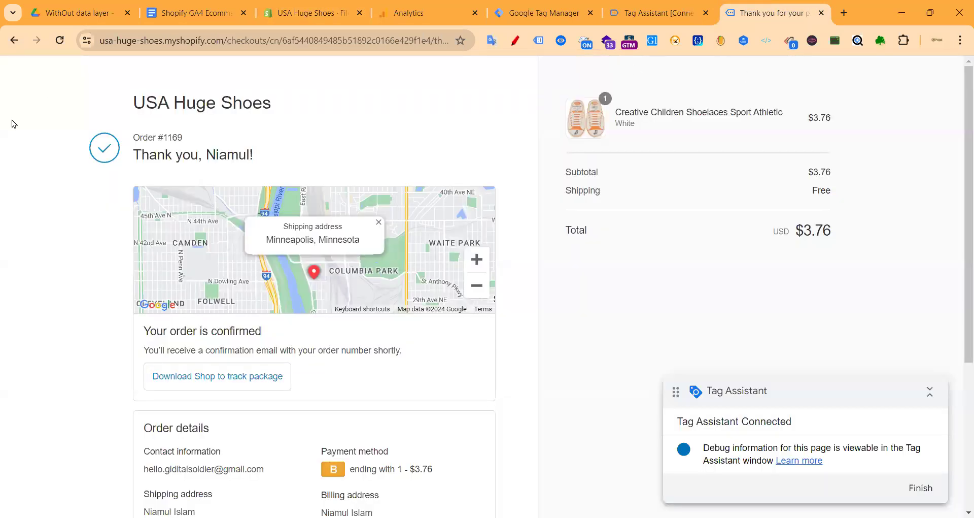
right_click(14, 123)
scroll(76, 441, "down", 2)
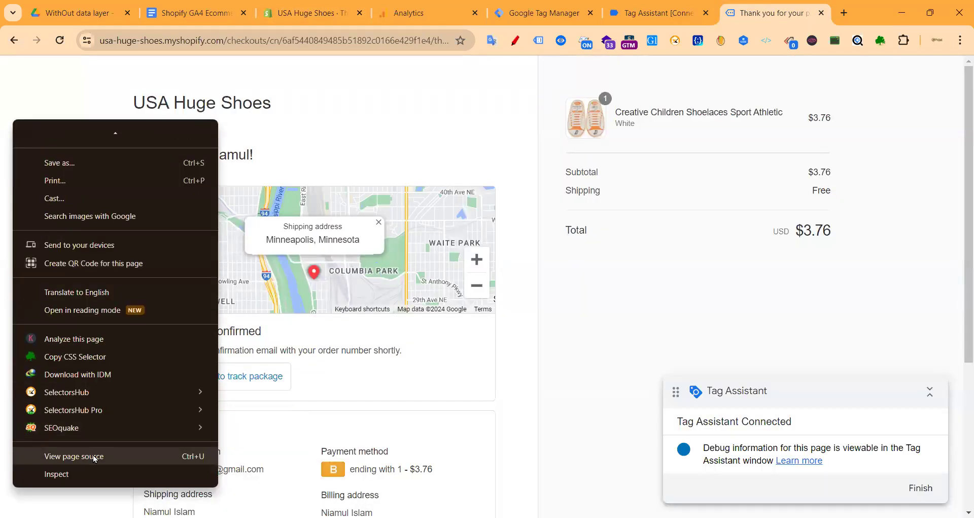
left_click(94, 458)
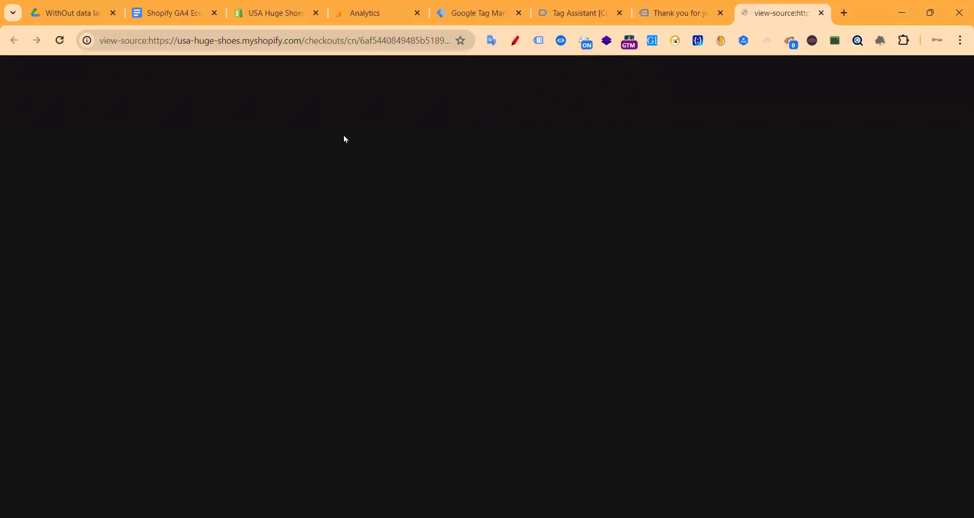
double_click(47, 103)
left_click_drag(68, 112, 99, 124)
left_click(63, 132)
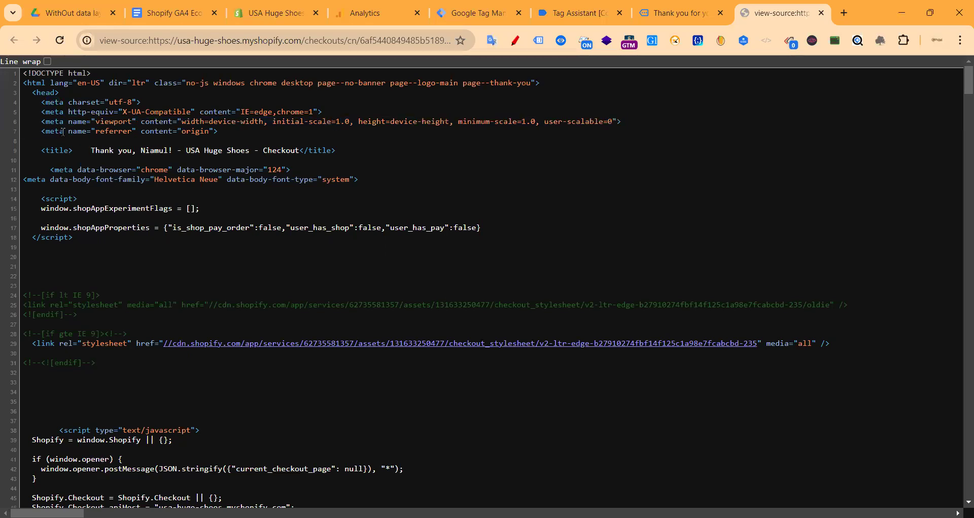
double_click(62, 131)
double_click(56, 101)
double_click(58, 100)
left_click(59, 103)
left_click_drag(128, 102, 114, 106)
double_click(55, 102)
double_click(55, 102)
key("ctrl+w")
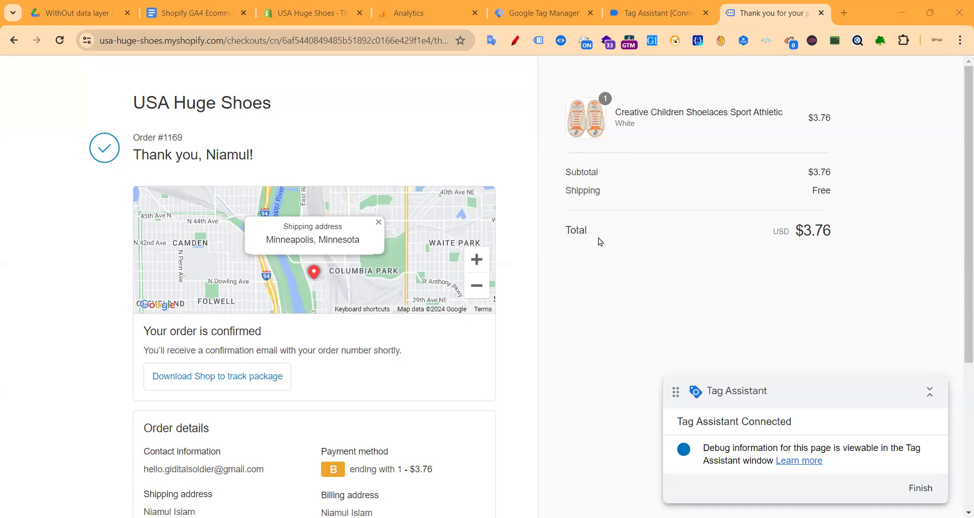
left_click(168, 12)
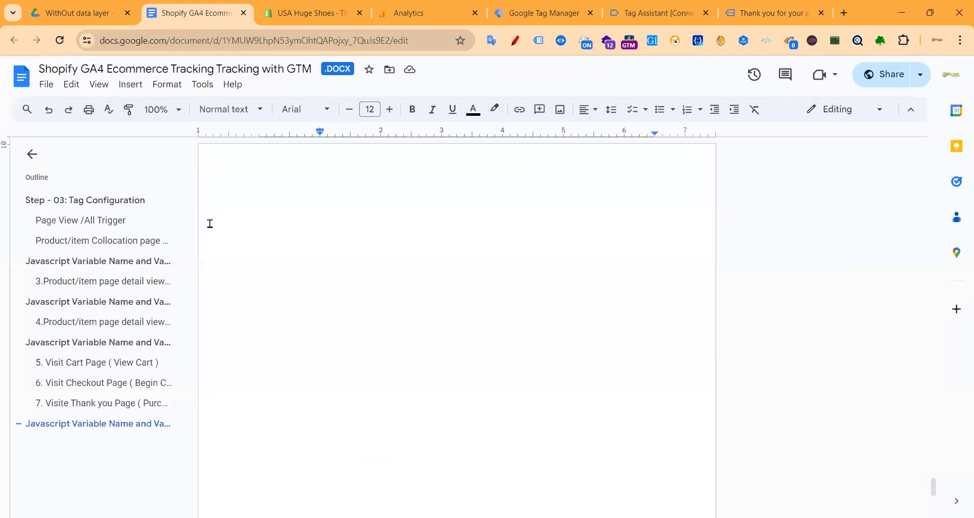
scroll(303, 303, "up", 4)
scroll(330, 293, "down", 4)
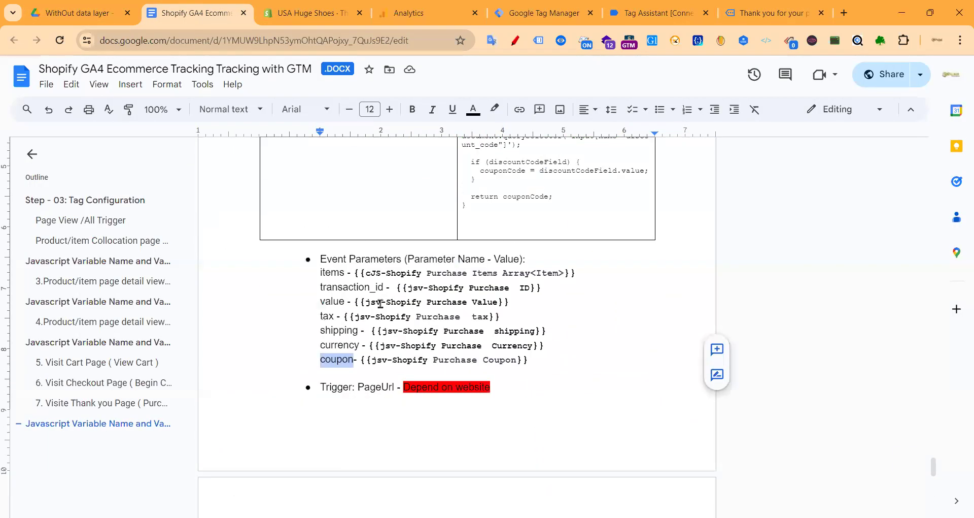
scroll(402, 292, "up", 9)
scroll(403, 292, "up", 15)
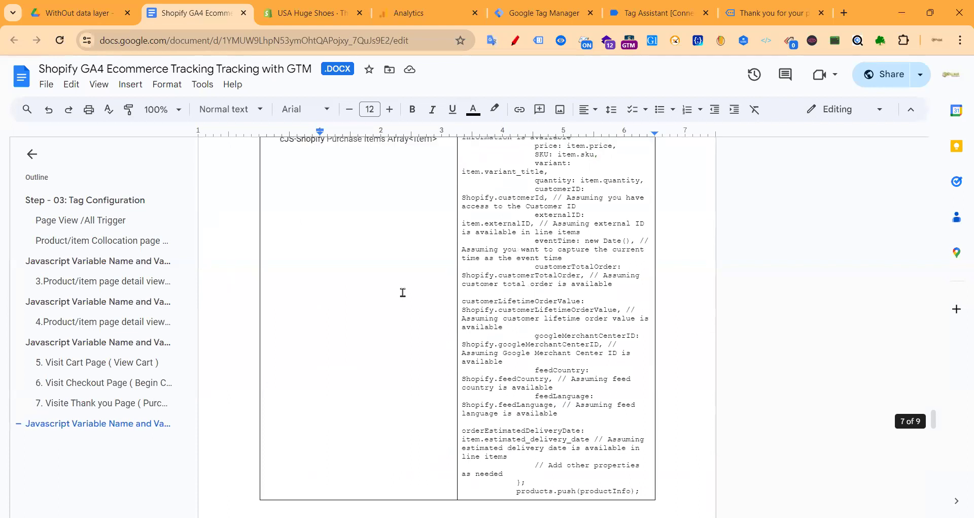
scroll(403, 292, "up", 15)
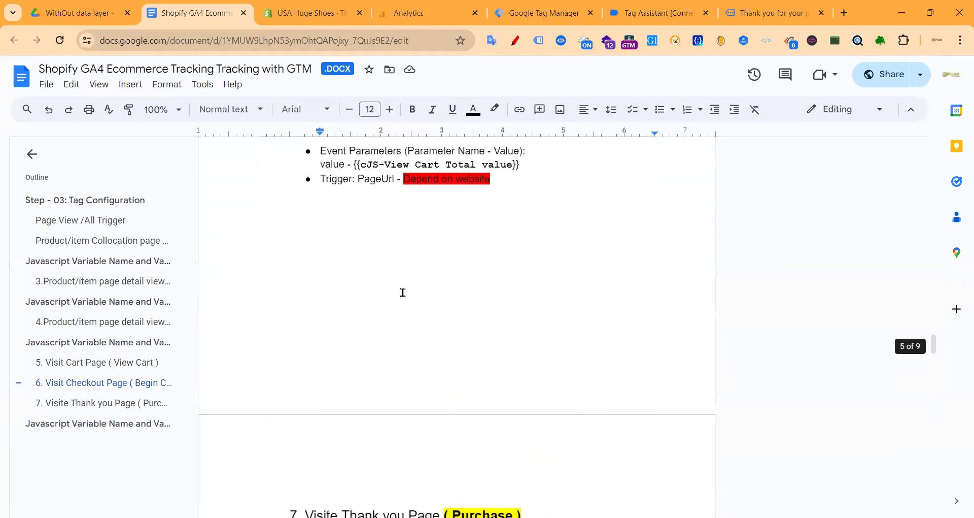
scroll(403, 292, "up", 15)
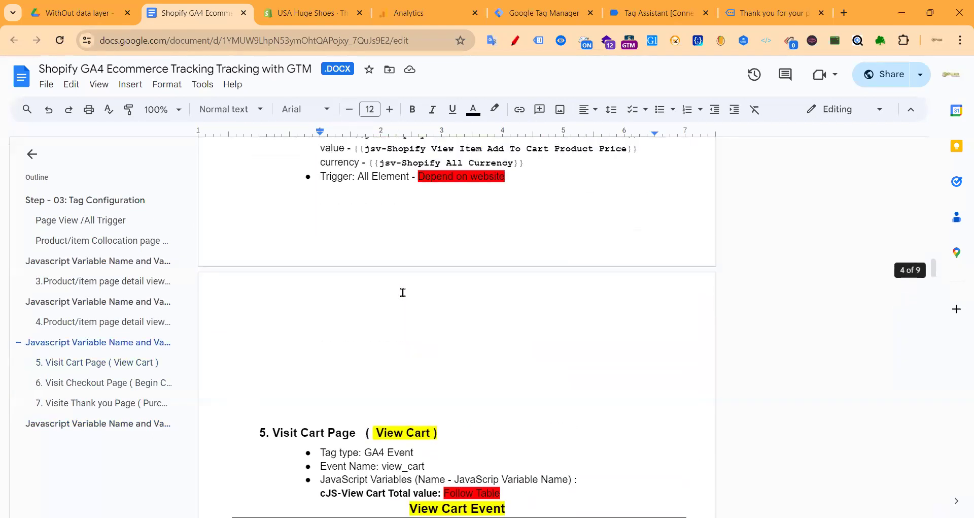
scroll(403, 293, "up", 10)
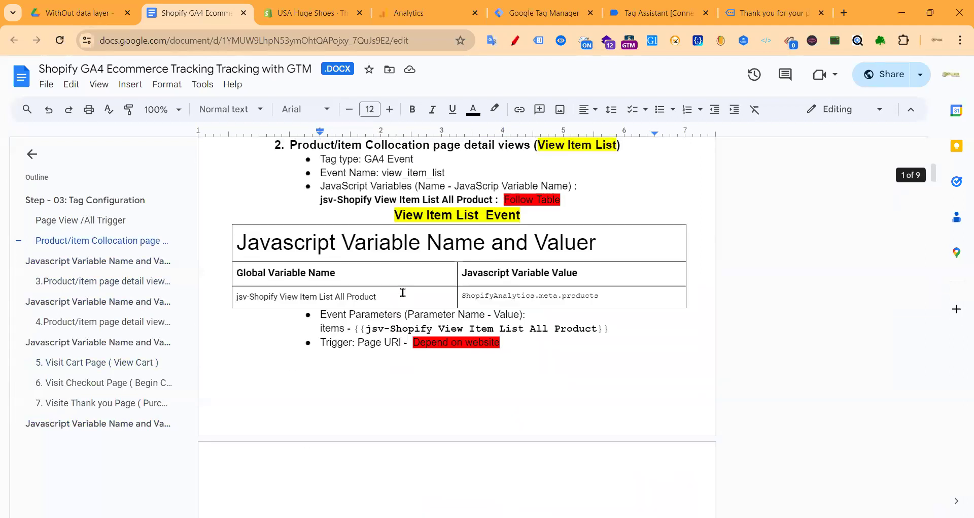
left_click(744, 15)
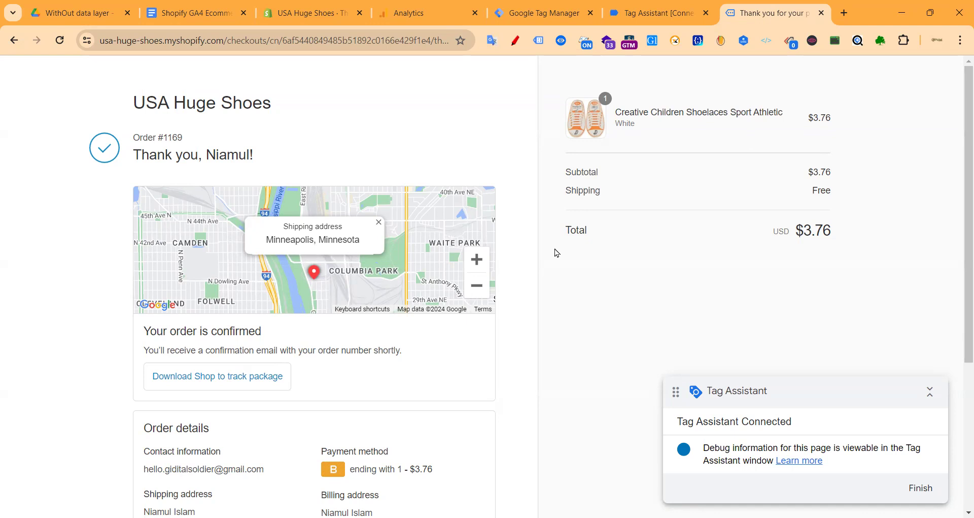
- Review the Shopify order confirmation page, including the USA Huge Shoes store heading
scroll(548, 261, "down", 1)
scroll(543, 257, "down", 4)
scroll(541, 257, "up", 2)
scroll(576, 280, "down", 2)
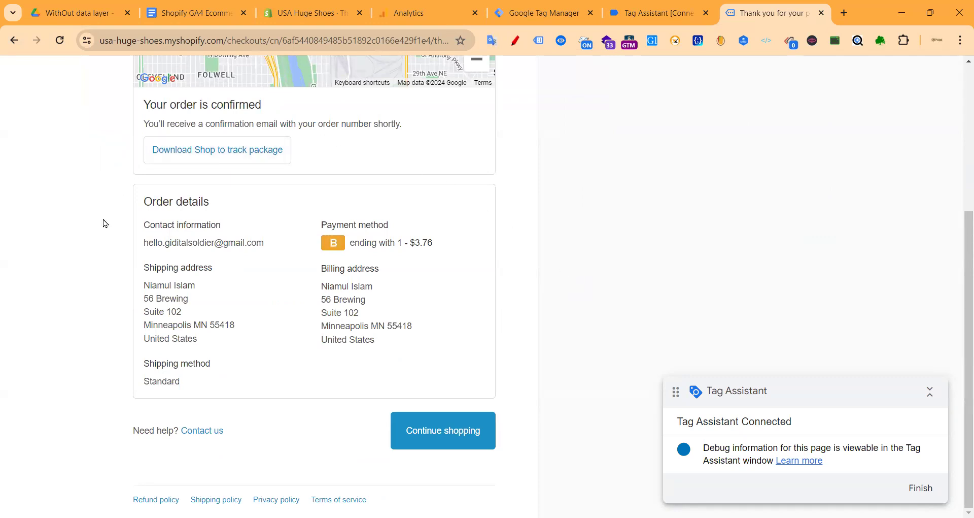
scroll(104, 224, "up", 5)
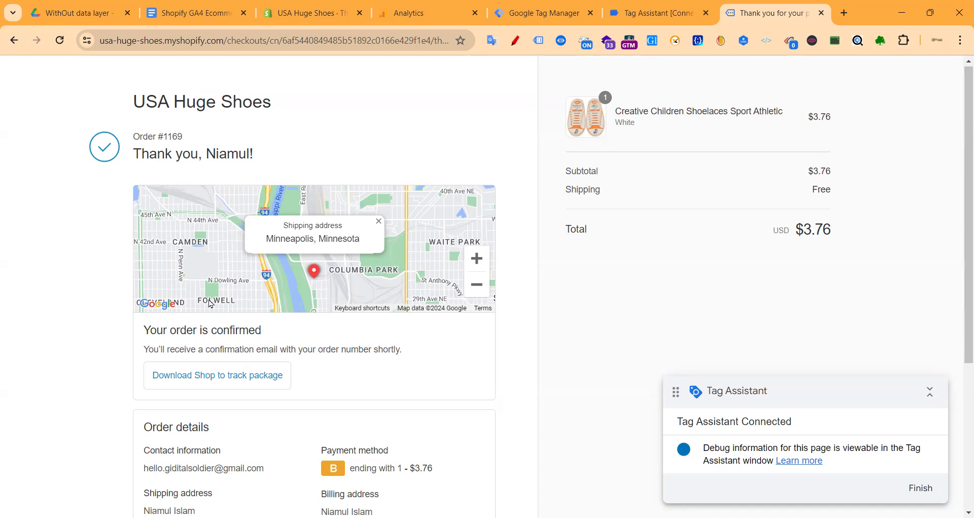
scroll(307, 300, "down", 4)
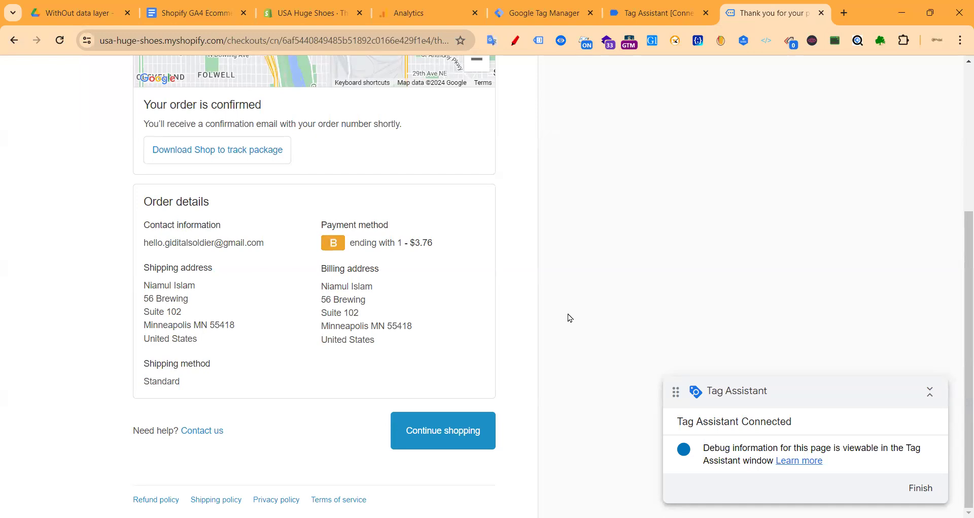
scroll(570, 318, "up", 5)
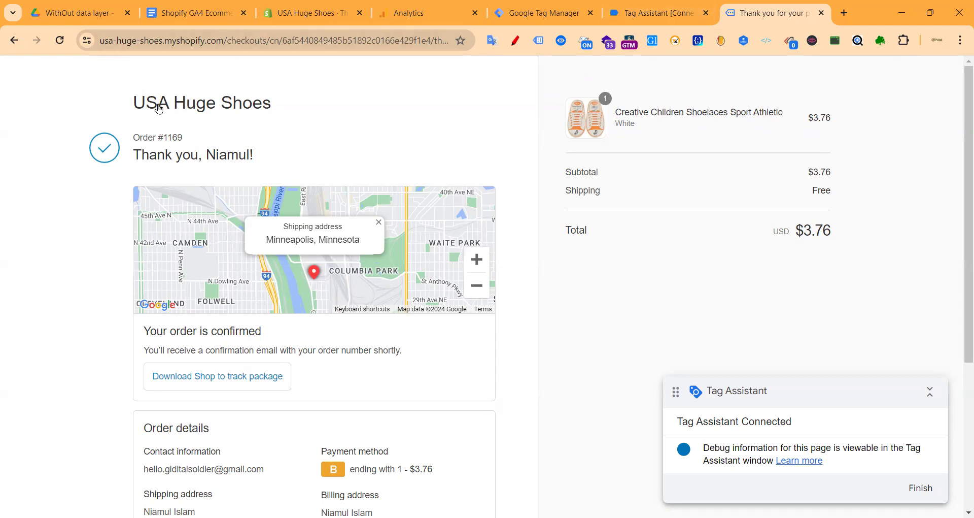
left_click_drag(136, 113, 279, 115)
left_click(3, 261)
scroll(57, 241, "down", 3)
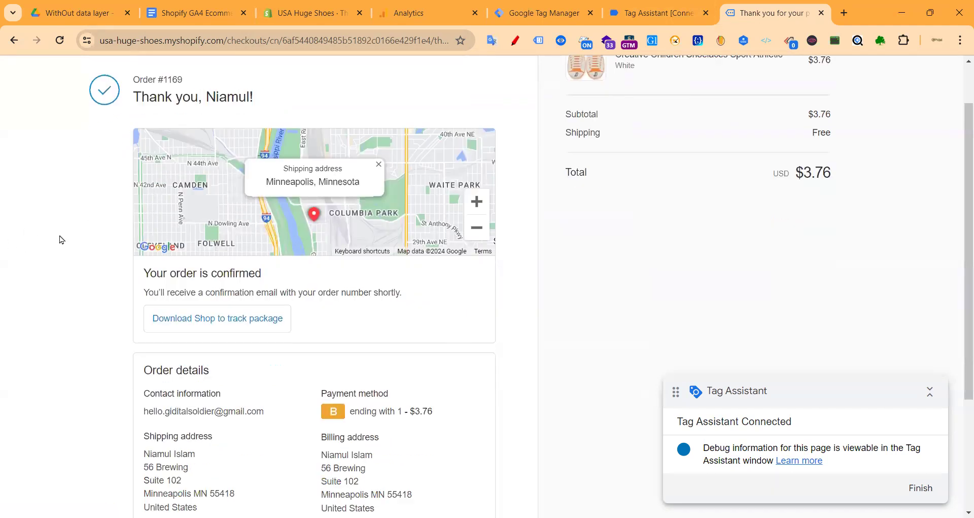
scroll(56, 243, "up", 3)
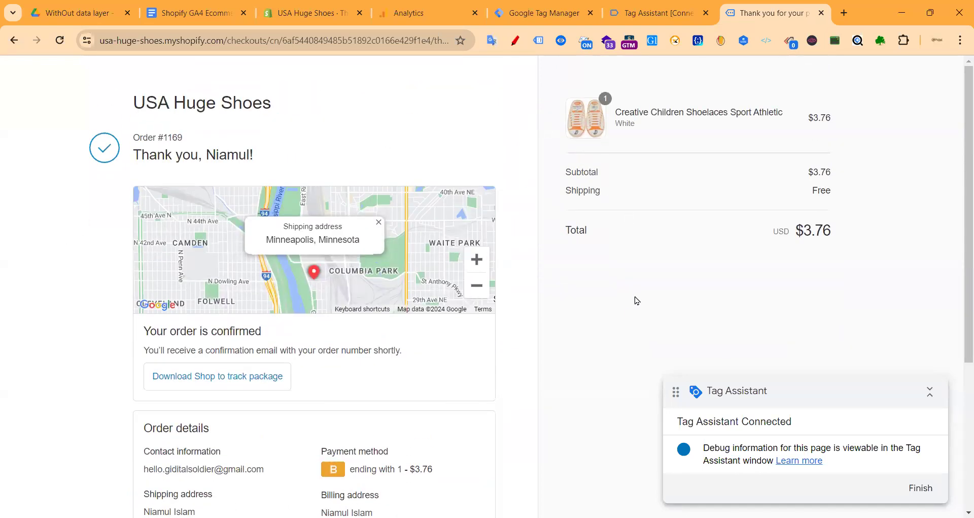
scroll(625, 331, "down", 2)
scroll(624, 330, "down", 3)
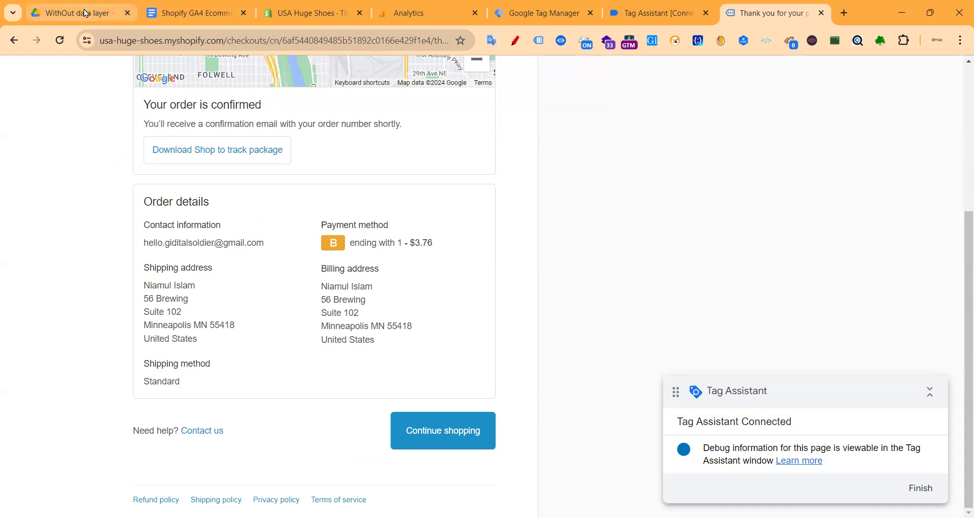
scroll(679, 191, "up", 5)
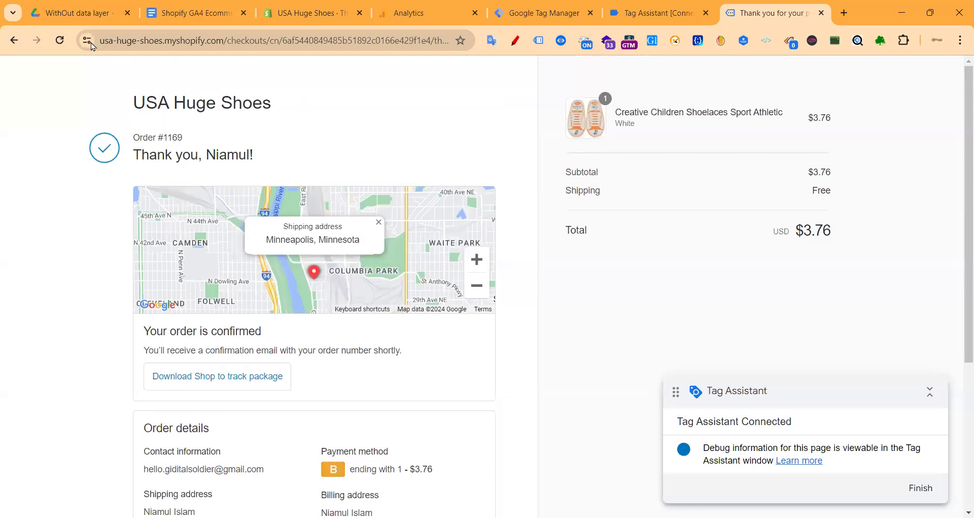
- Glance at the WithOut data layer Drive folder, then bring up Tag Assistant's debug results
left_click(68, 9)
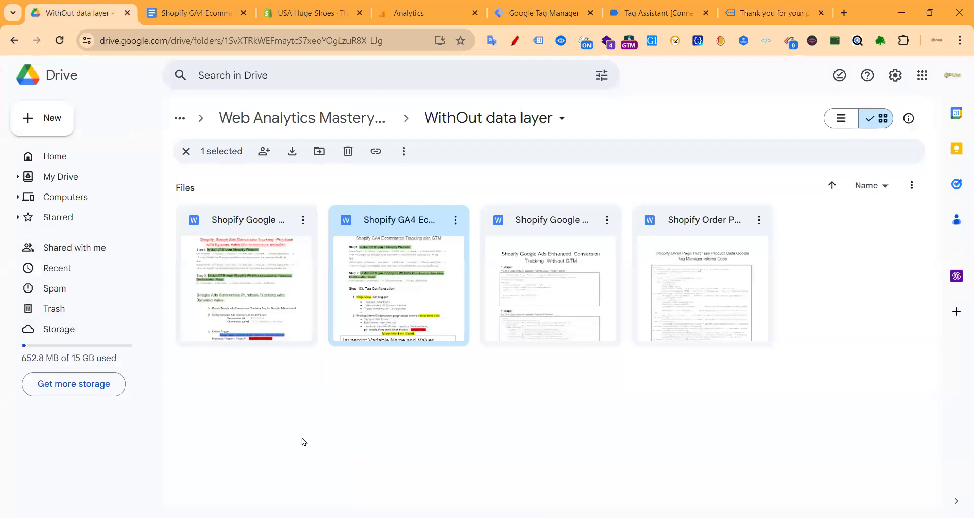
left_click(756, 13)
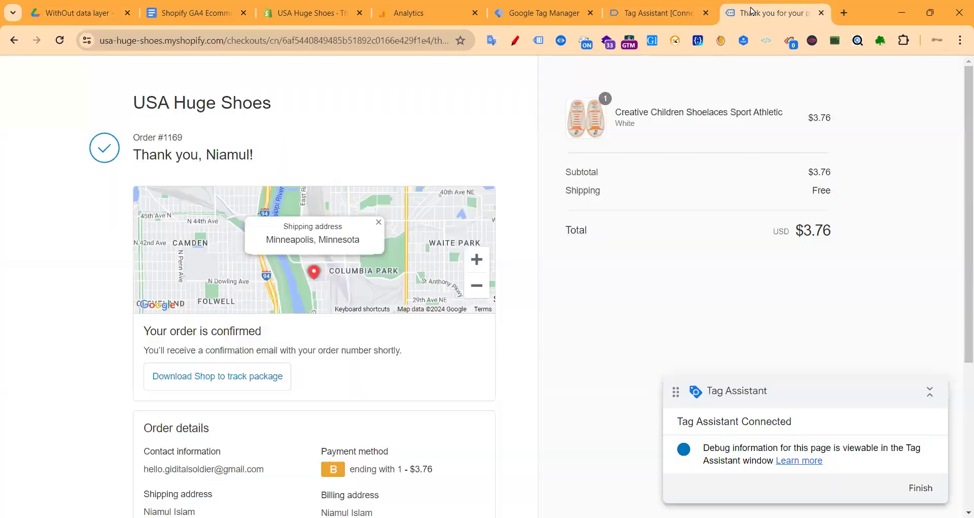
left_click(637, 10)
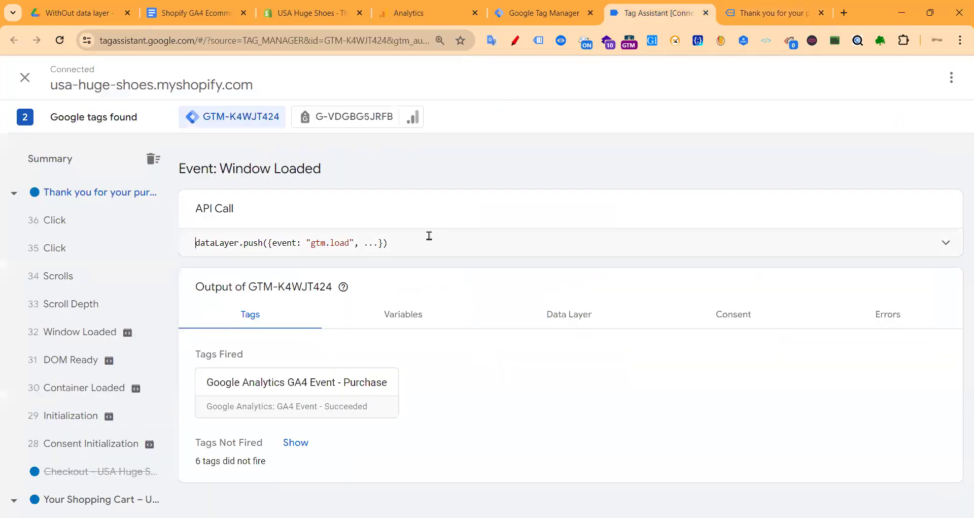
- Expand the gtm.load dataLayer push details and check the debug Summary of fired tags
left_click(622, 243)
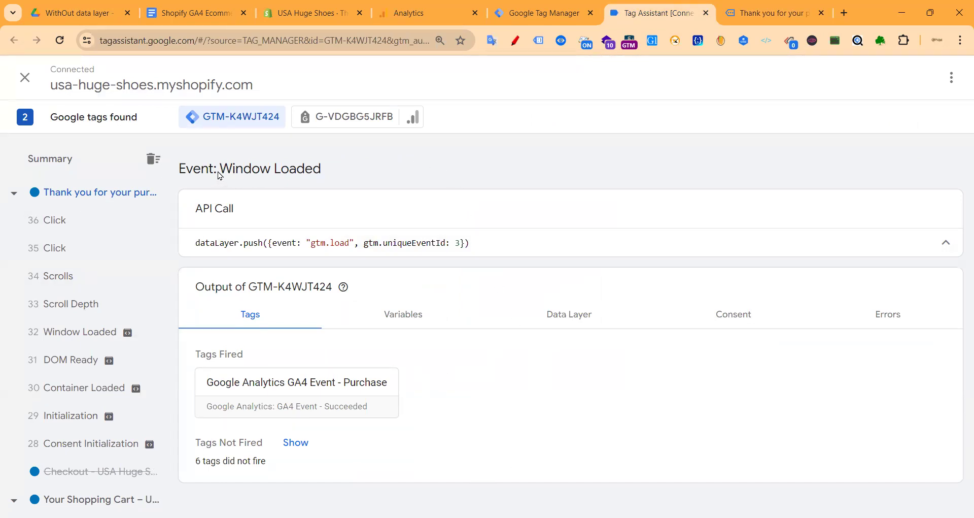
left_click(43, 166)
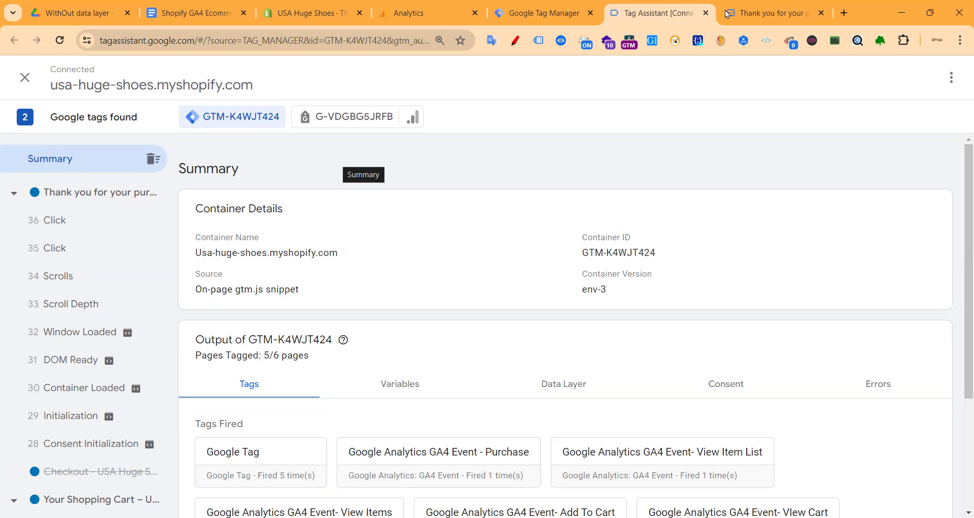
left_click(748, 17)
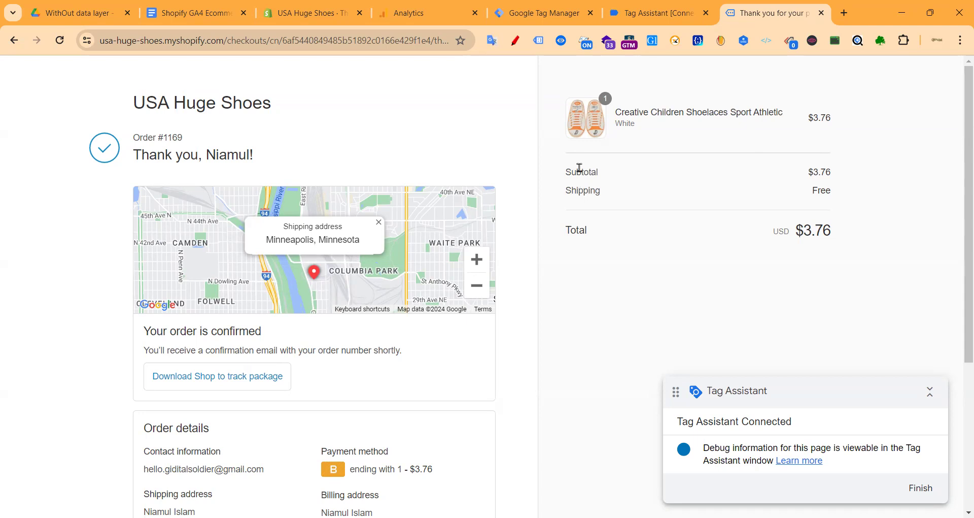
- Recheck the purchased product's title on the confirmation page and glance at the GA4 guide
scroll(255, 241, "down", 4)
scroll(255, 241, "up", 4)
triple_click(636, 113)
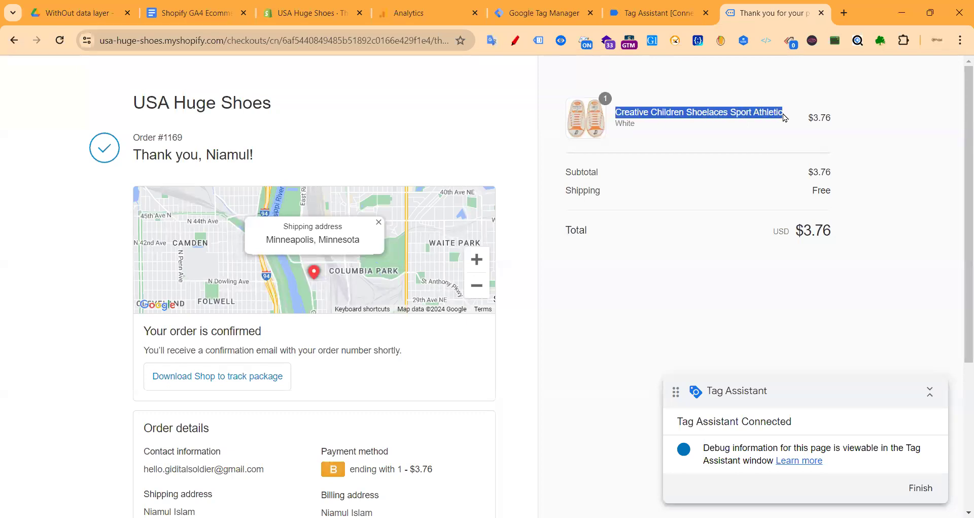
left_click(679, 317)
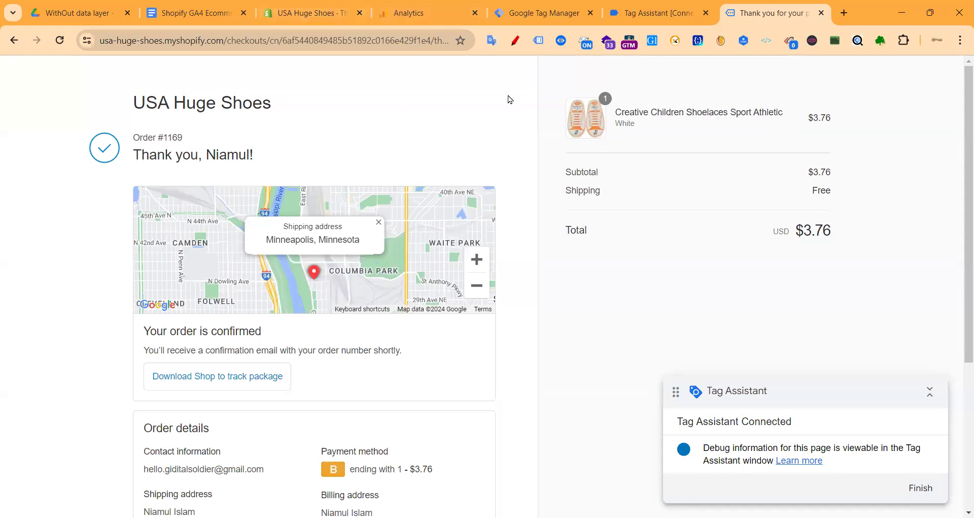
left_click(192, 13)
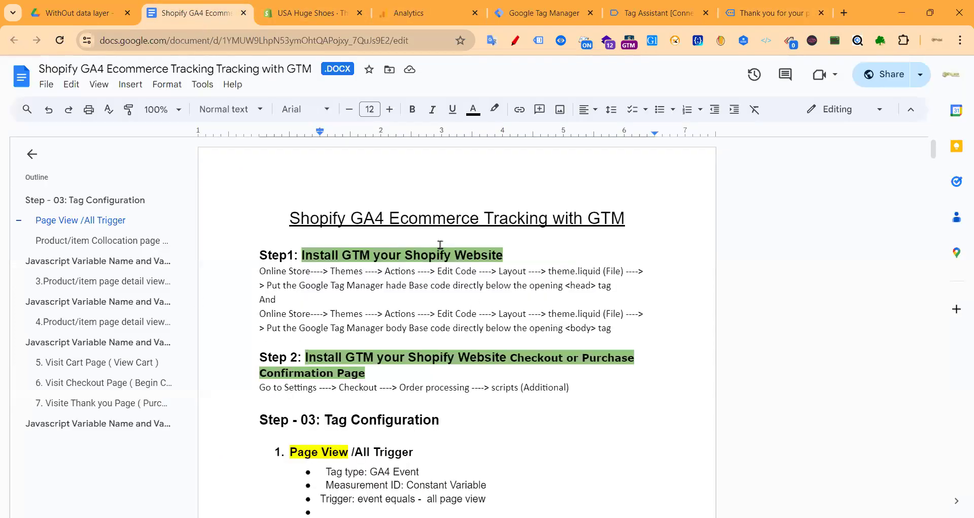
scroll(287, 314, "down", 5)
scroll(211, 180, "up", 4)
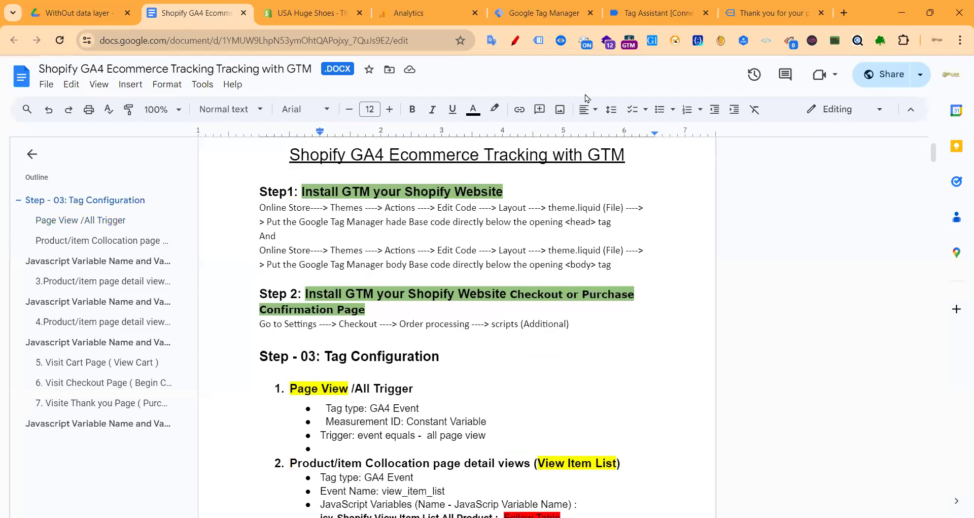
left_click(736, 13)
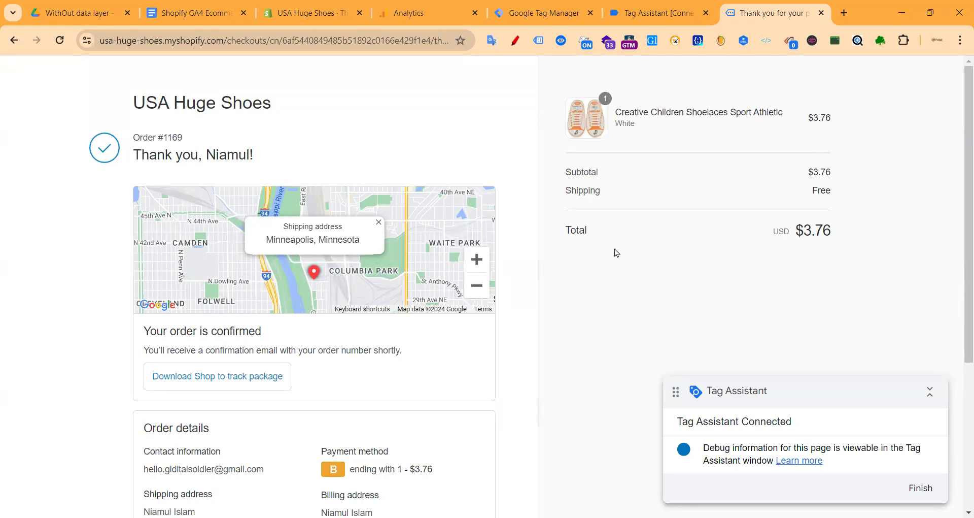
- Show the Variables output for GTM-K4WJT424 in Tag Assistant's debug summary
left_click(642, 8)
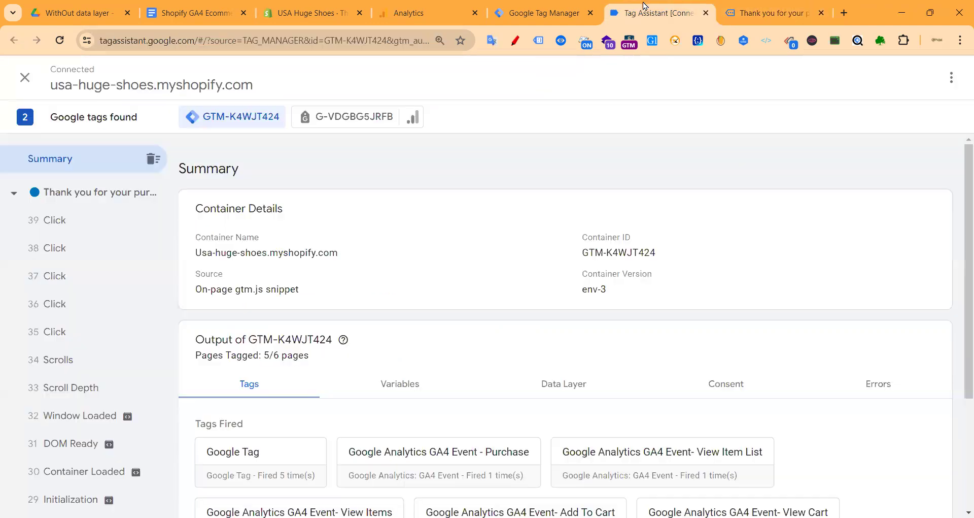
left_click(757, 14)
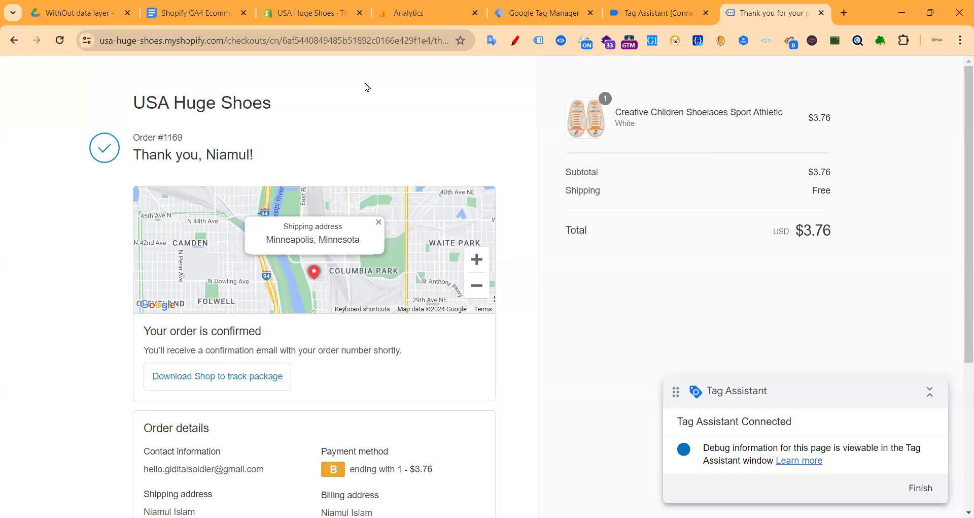
left_click(623, 7)
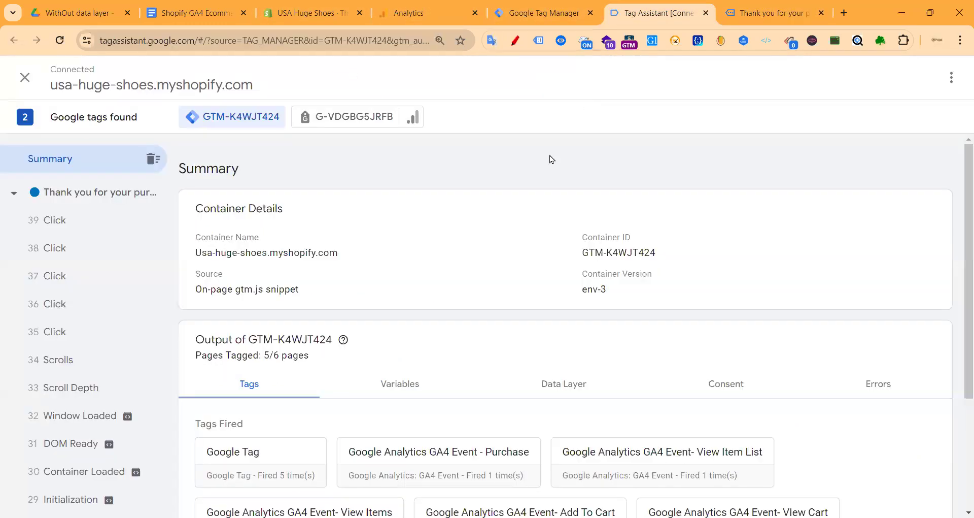
left_click(402, 378)
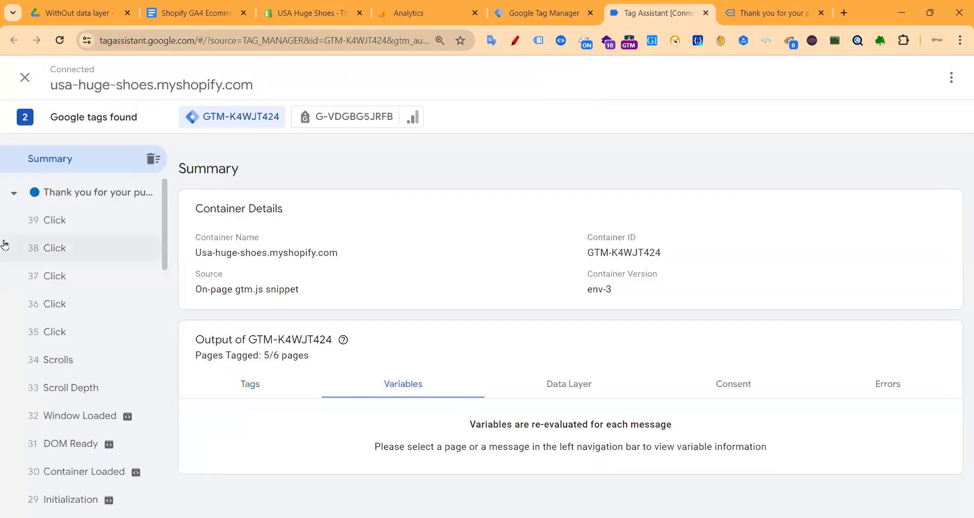
- Inspect the '30 Container Loaded' variables, highlighting the purchase items array value
scroll(49, 259, "down", 7)
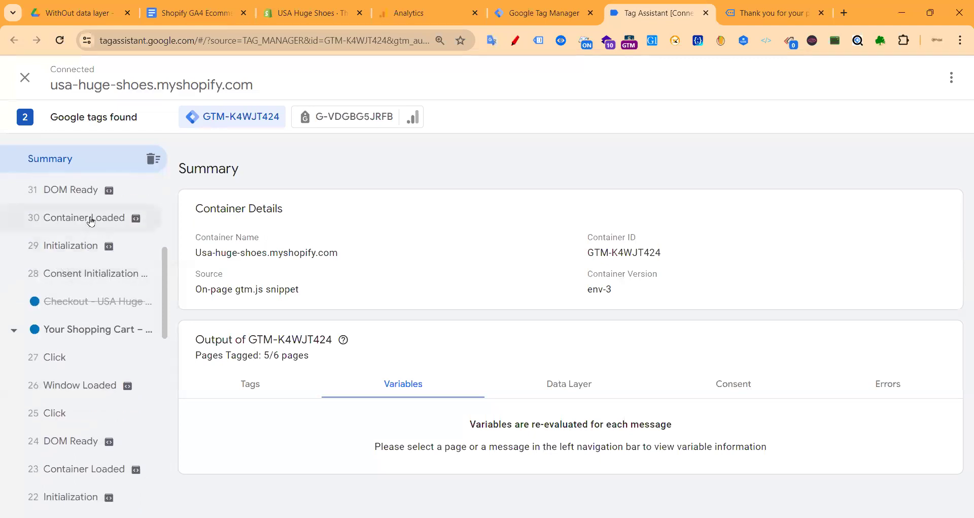
left_click(84, 218)
scroll(595, 275, "down", 2)
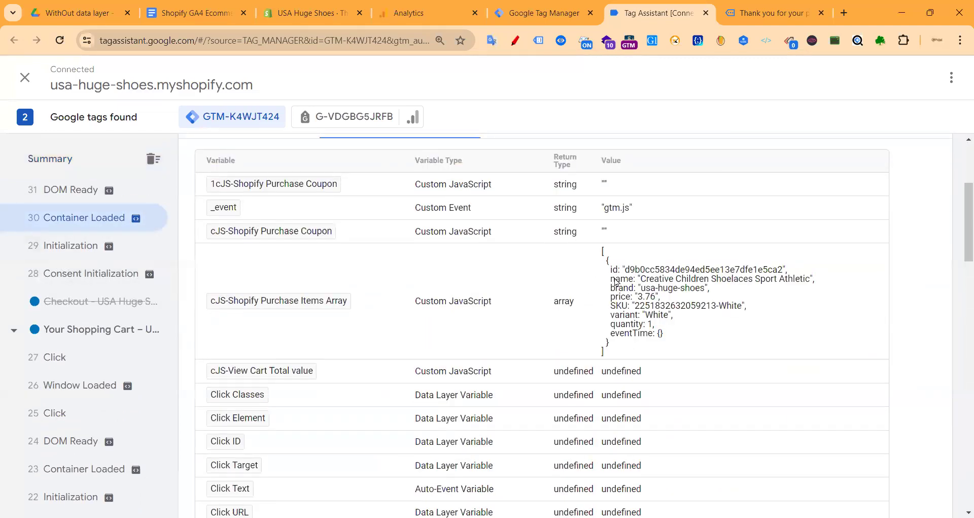
left_click_drag(604, 258, 662, 336)
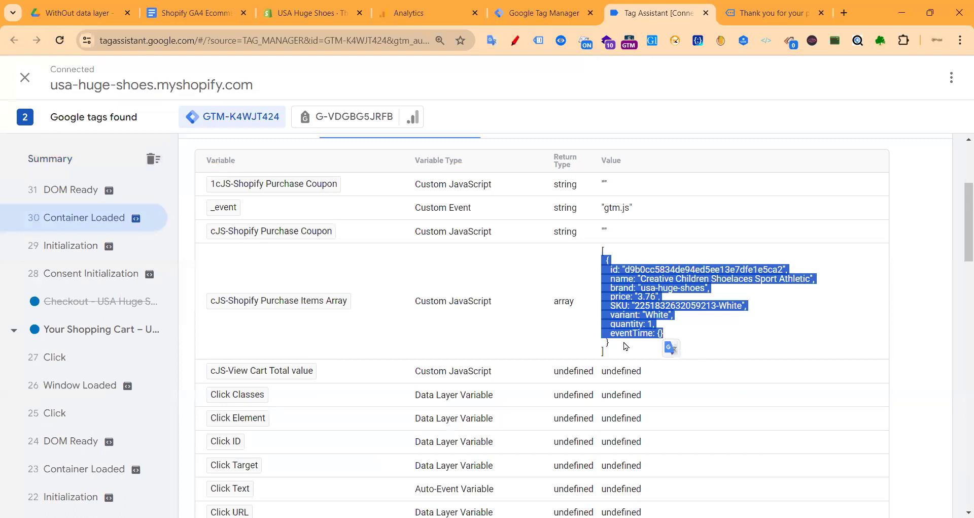
left_click_drag(617, 346, 608, 264)
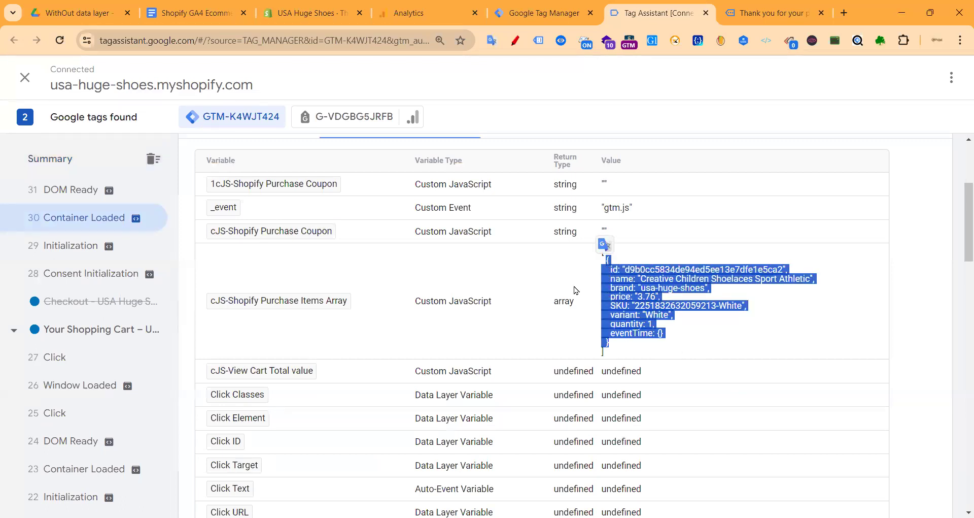
left_click(466, 308)
scroll(473, 311, "up", 3)
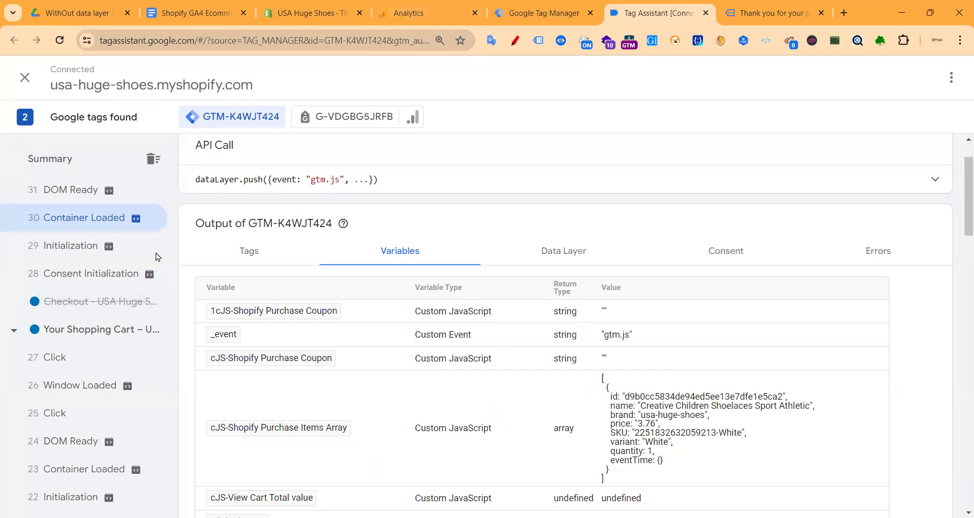
scroll(538, 305, "down", 5)
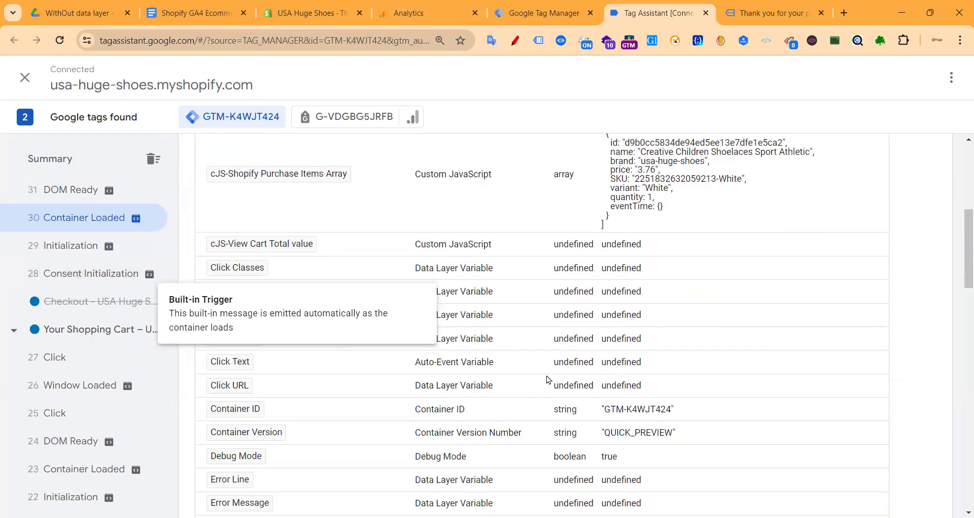
scroll(436, 399, "up", 6)
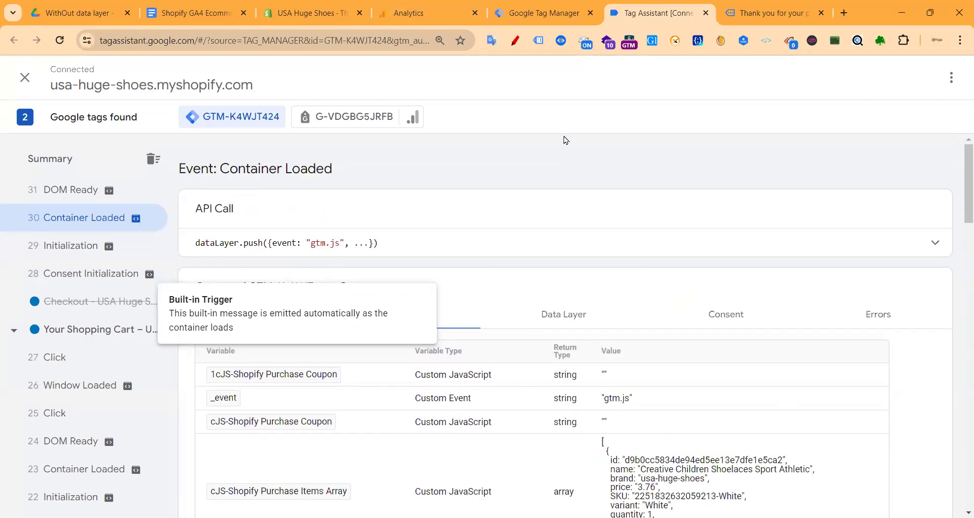
left_click(193, 13)
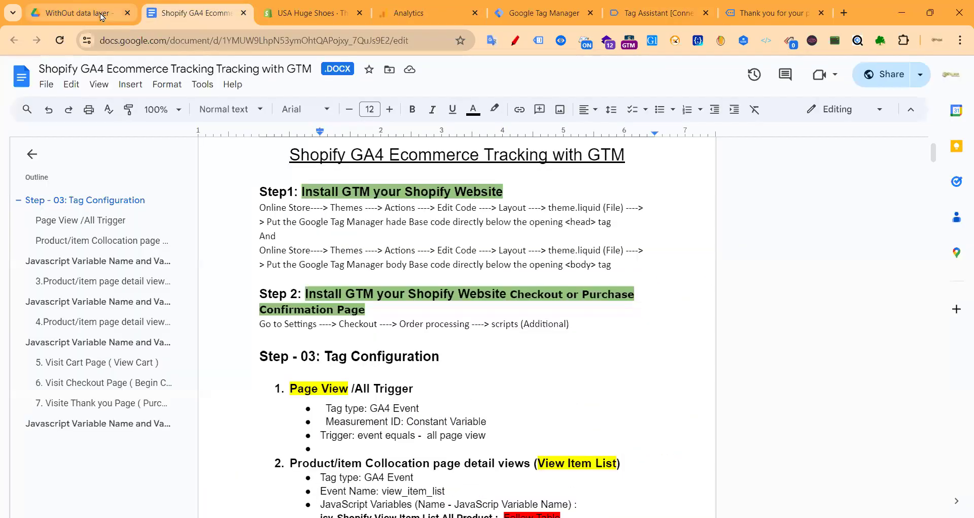
- Close the GA4 guide and reopen two Shopify documents from the WithOut data layer folder
scroll(325, 205, "up", 2)
left_click(243, 13)
left_click(75, 14)
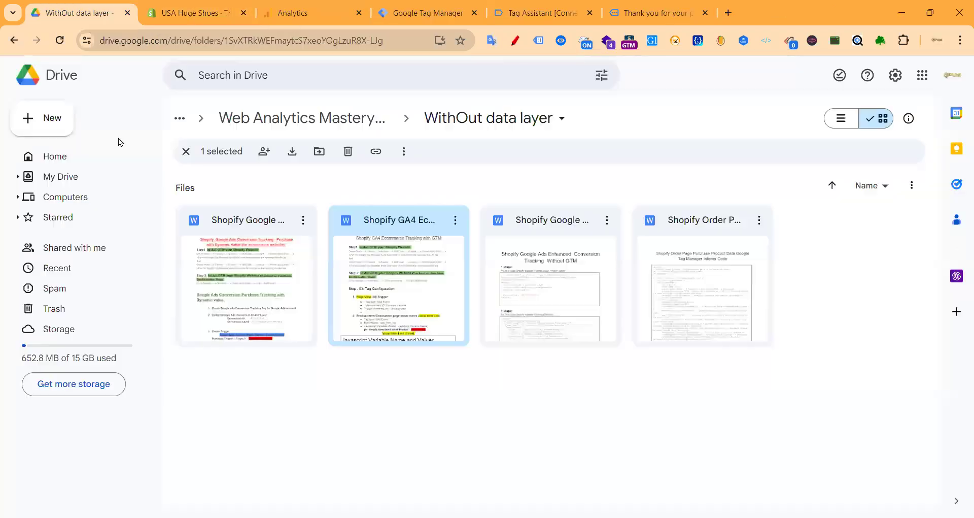
double_click(259, 254)
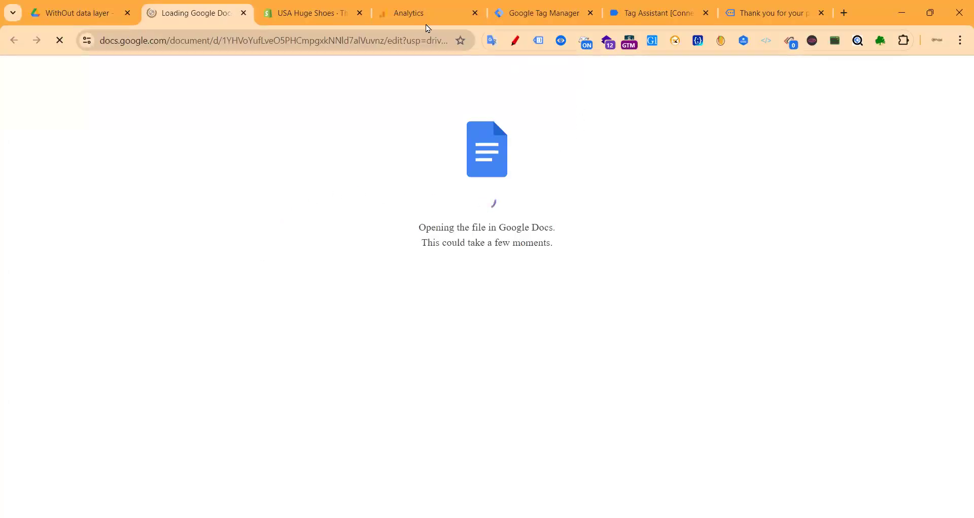
left_click(77, 8)
double_click(407, 227)
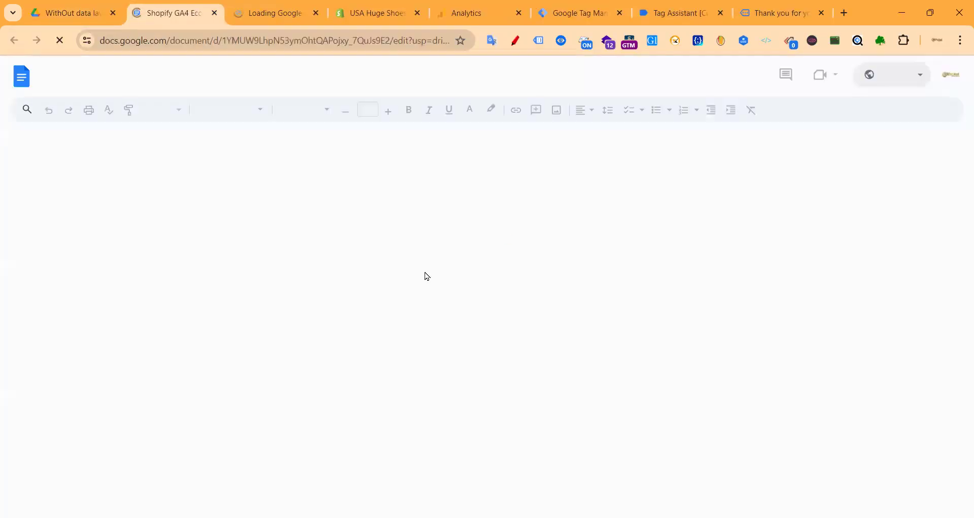
- Scroll to the guide's Purchase event parameters, then recheck the order confirmation page
scroll(374, 314, "down", 4)
scroll(374, 314, "down", 10)
scroll(455, 330, "up", 5)
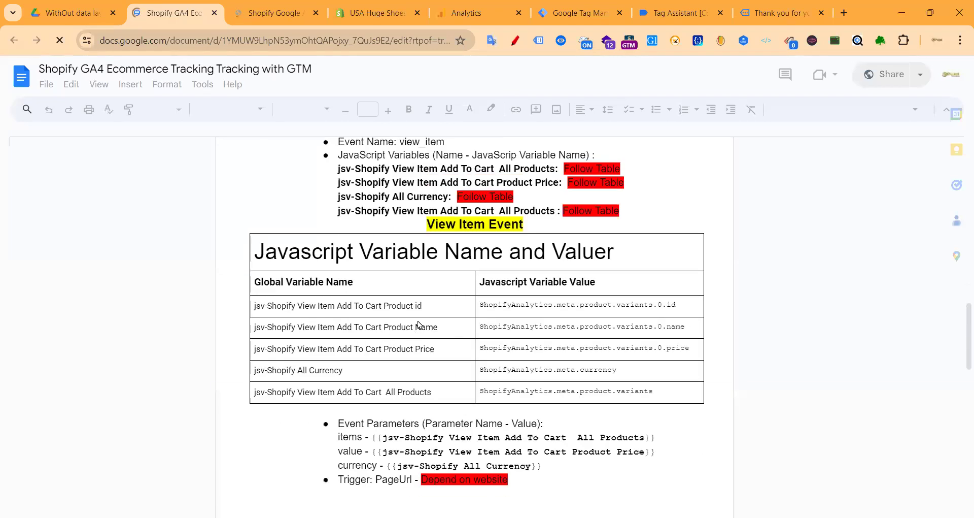
scroll(435, 307, "down", 2)
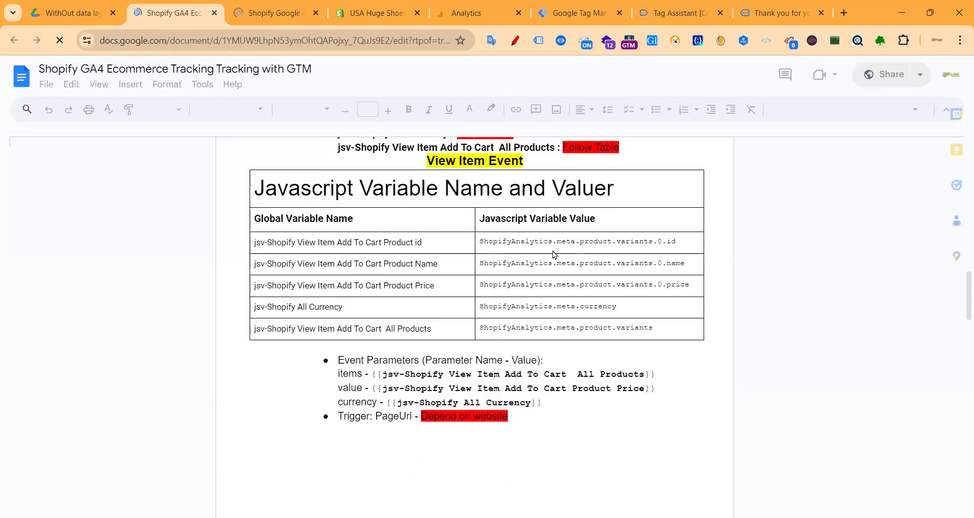
scroll(456, 284, "down", 5)
scroll(419, 319, "down", 15)
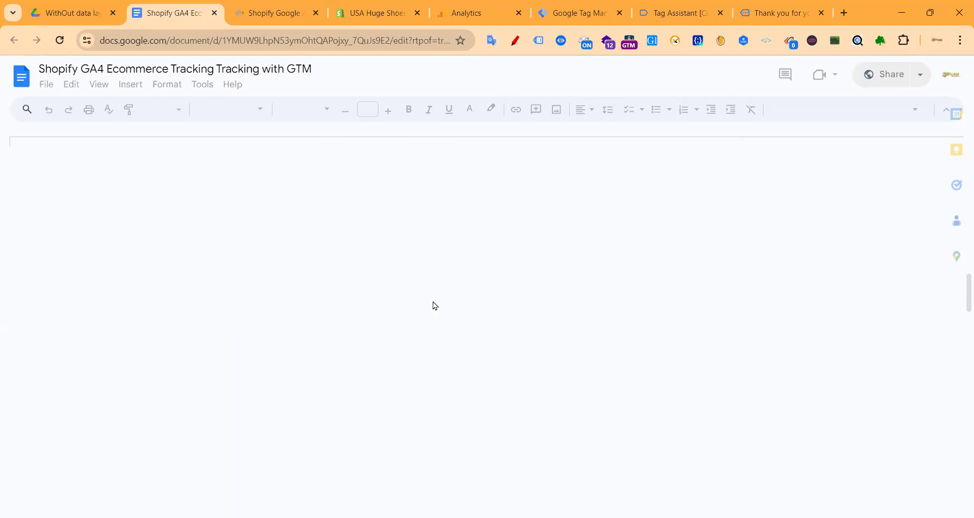
scroll(415, 308, "down", 10)
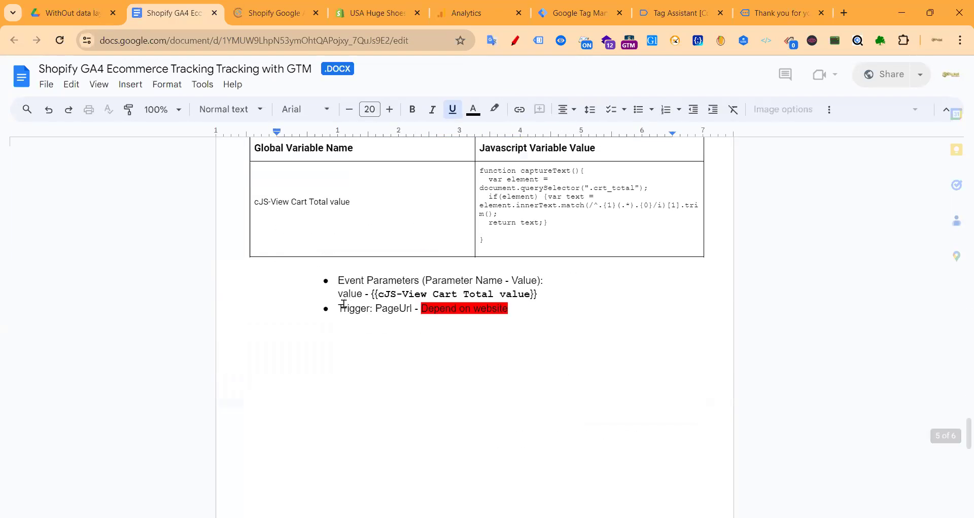
scroll(342, 303, "down", 10)
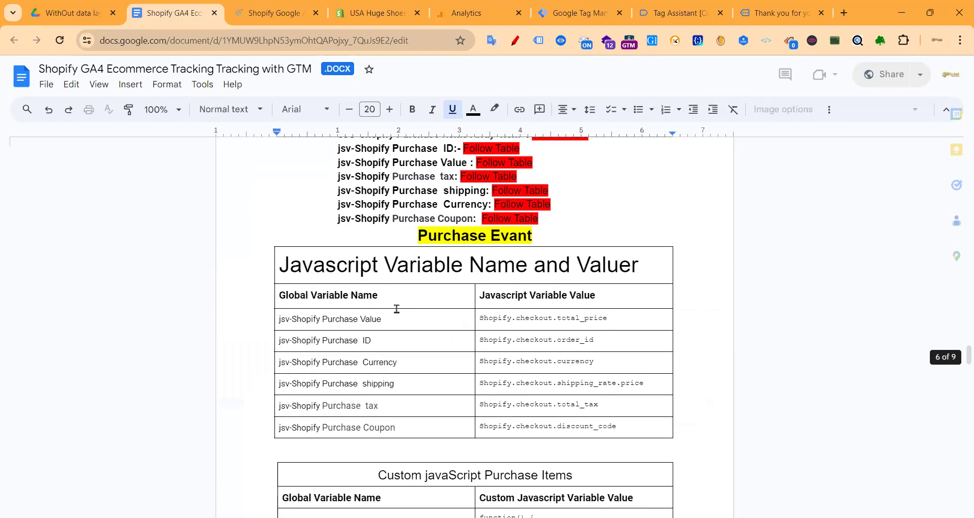
scroll(355, 318, "down", 4)
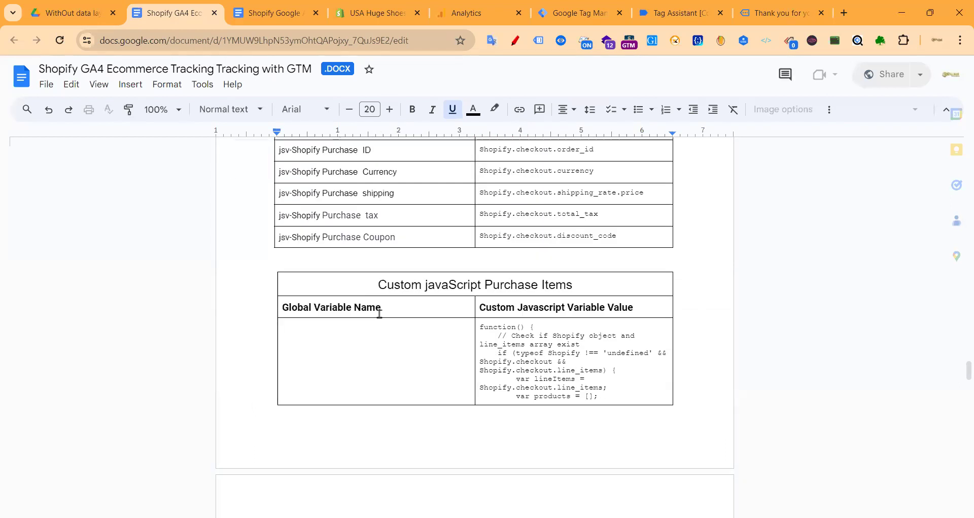
scroll(428, 322, "down", 5)
scroll(431, 322, "up", 5)
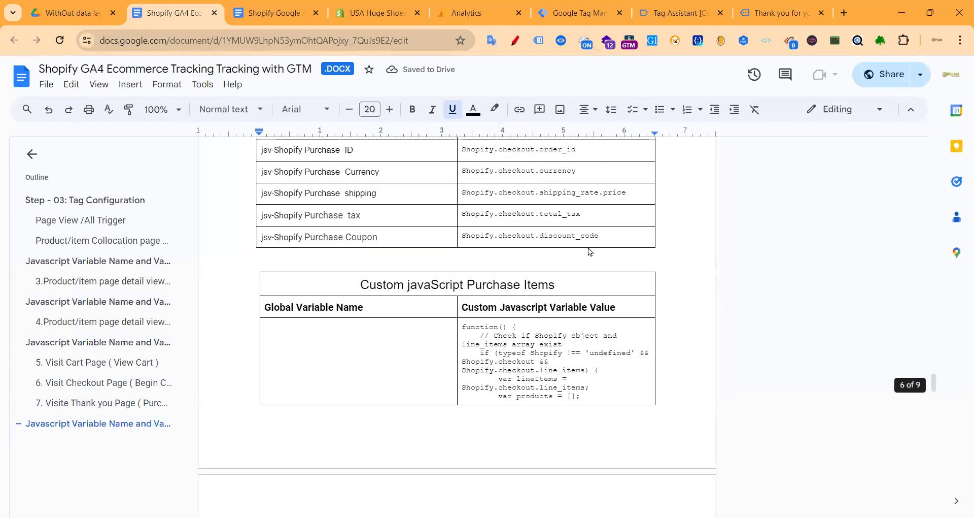
scroll(380, 349, "down", 15)
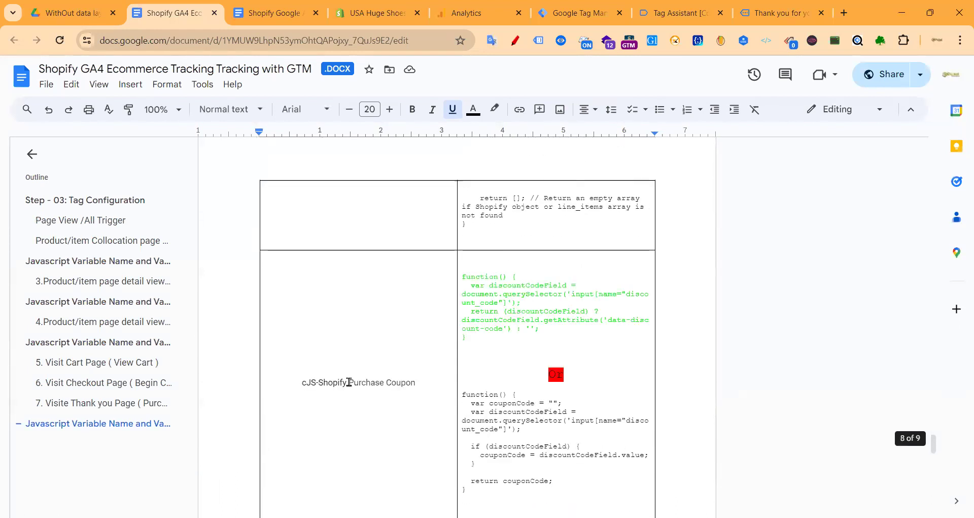
scroll(335, 362, "down", 8)
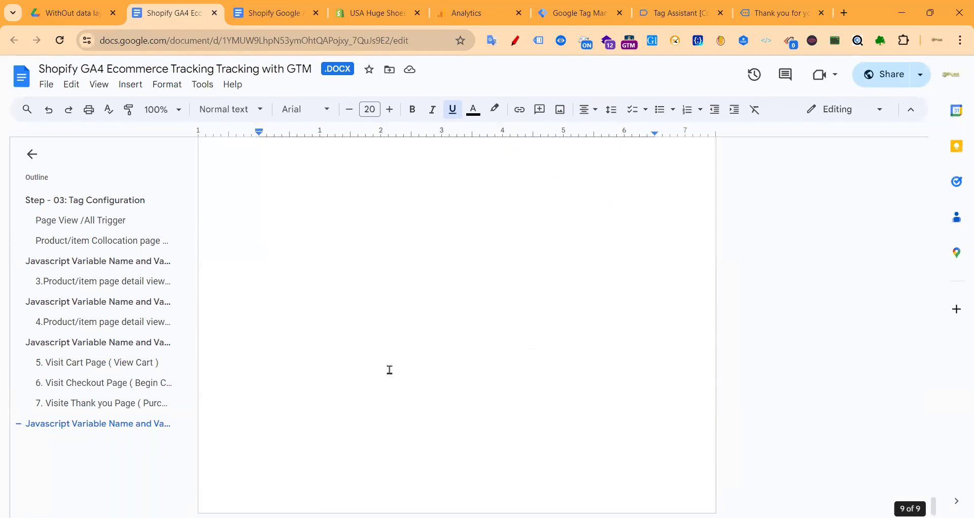
scroll(476, 337, "up", 8)
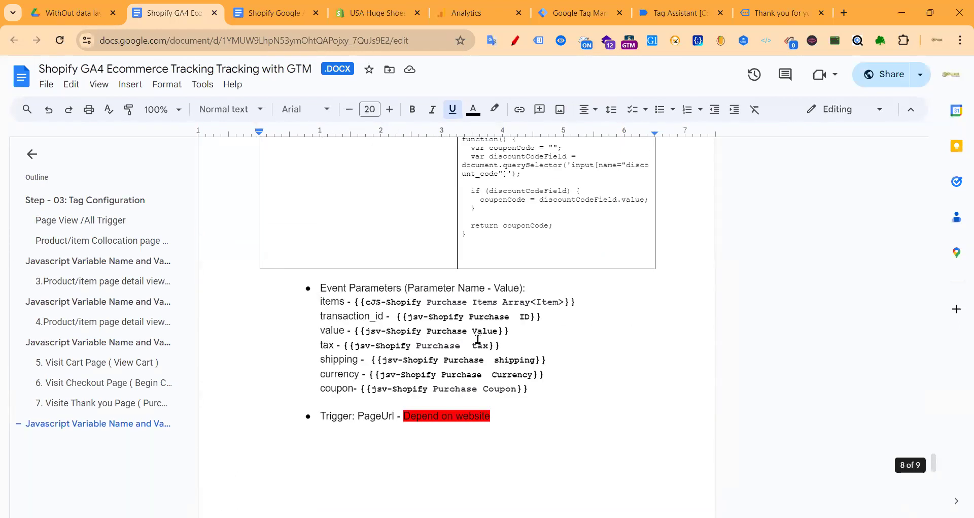
left_click(782, 12)
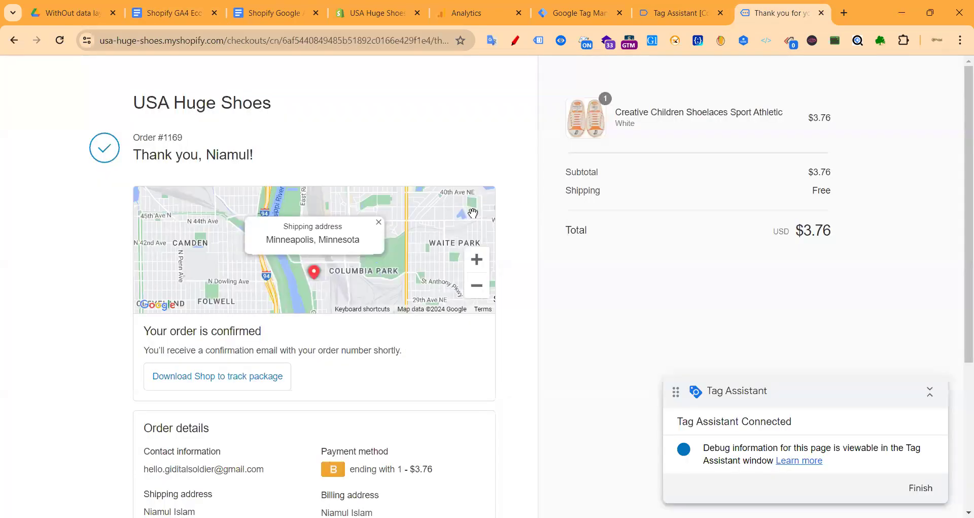
left_click(73, 14)
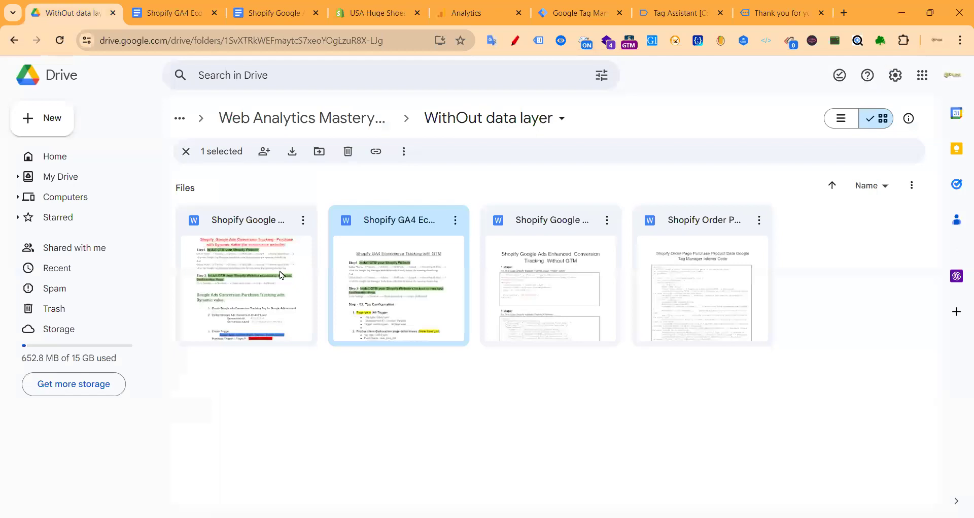
- Open the Google Ads conversion tracking guide and read through its Step 1 instructions
left_click(168, 14)
left_click(257, 13)
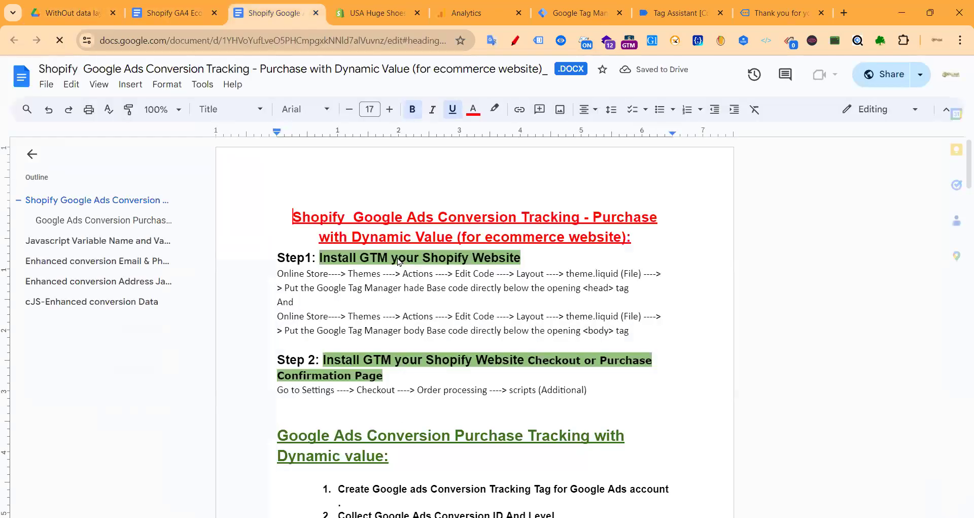
left_click(346, 292)
scroll(376, 284, "down", 4)
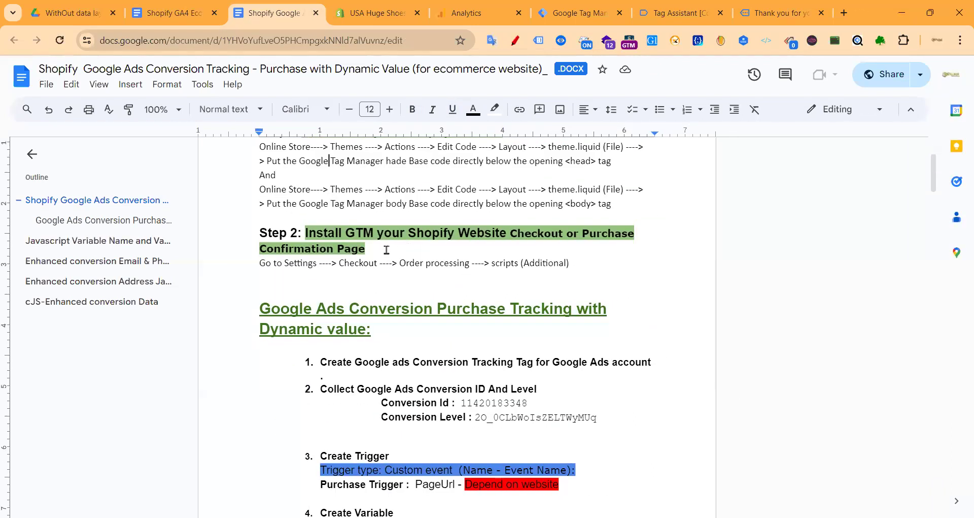
scroll(383, 268, "up", 4)
left_click_drag(260, 274, 502, 301)
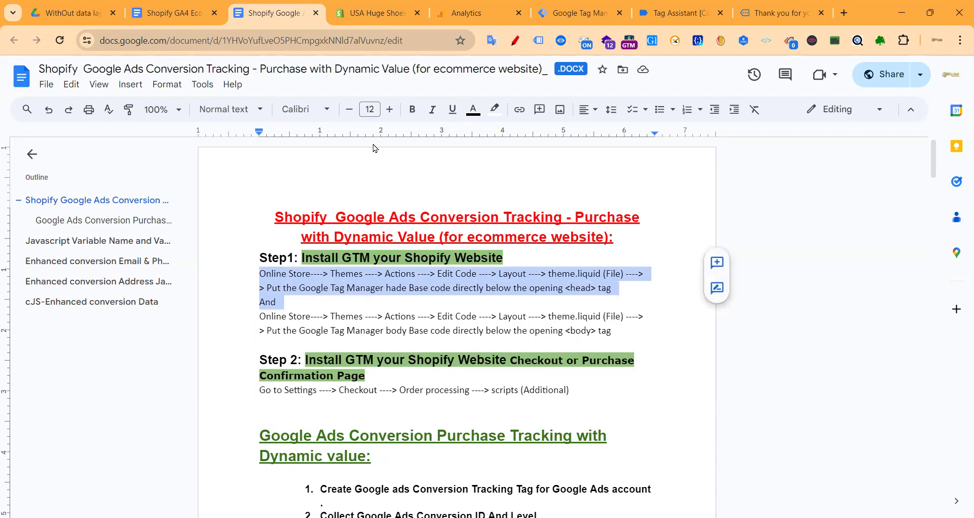
scroll(320, 328, "down", 2)
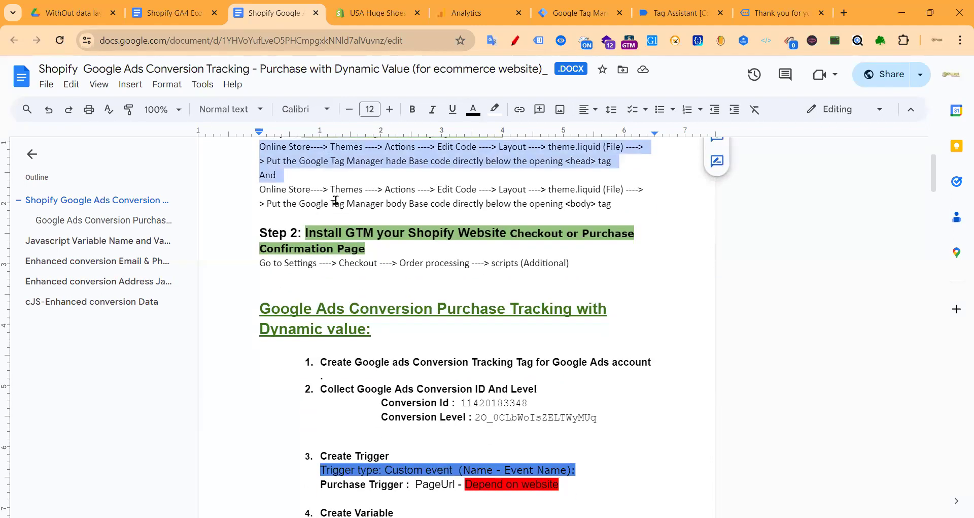
scroll(335, 200, "up", 2)
left_click_drag(260, 315, 626, 327)
scroll(277, 248, "down", 4)
left_click_drag(249, 198, 578, 200)
left_click(591, 280)
scroll(591, 281, "down", 2)
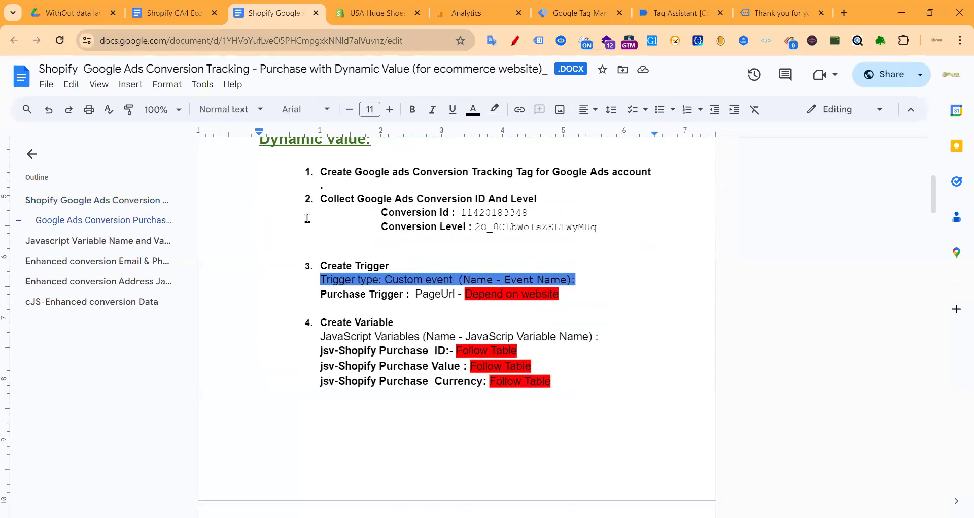
- Highlight the Conversion Id and Conversion Level values, then scroll to the JavaScript variable table
left_click_drag(322, 195, 548, 215)
left_click(468, 213)
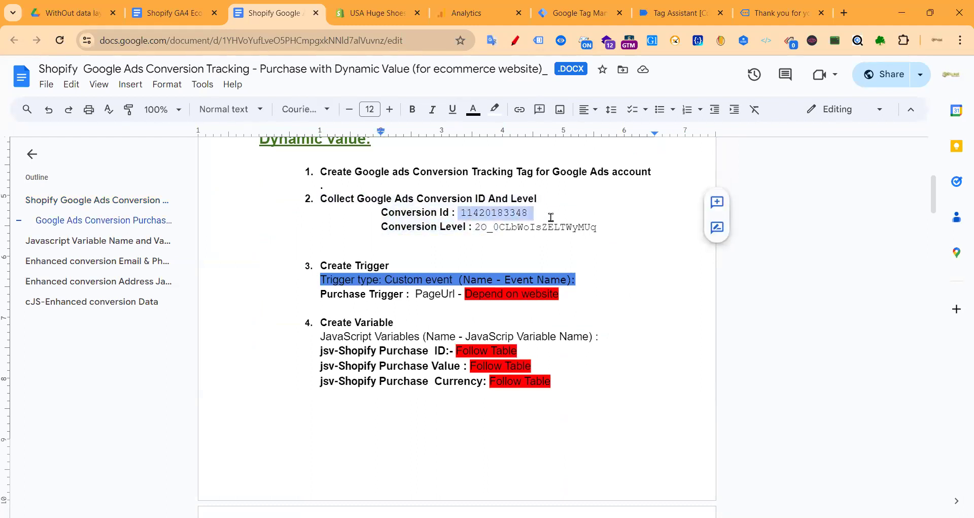
left_click_drag(609, 227, 379, 229)
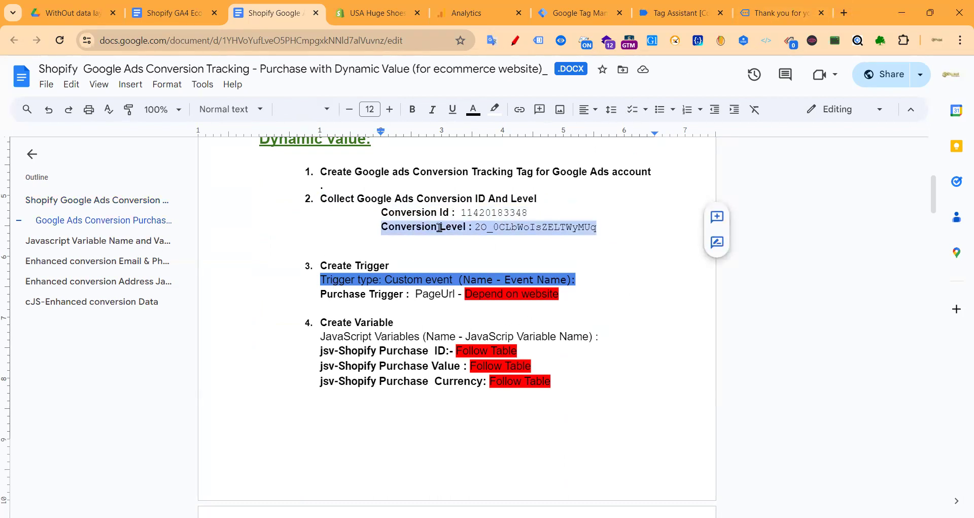
scroll(440, 227, "down", 3)
scroll(376, 318, "up", 1)
scroll(333, 299, "down", 3)
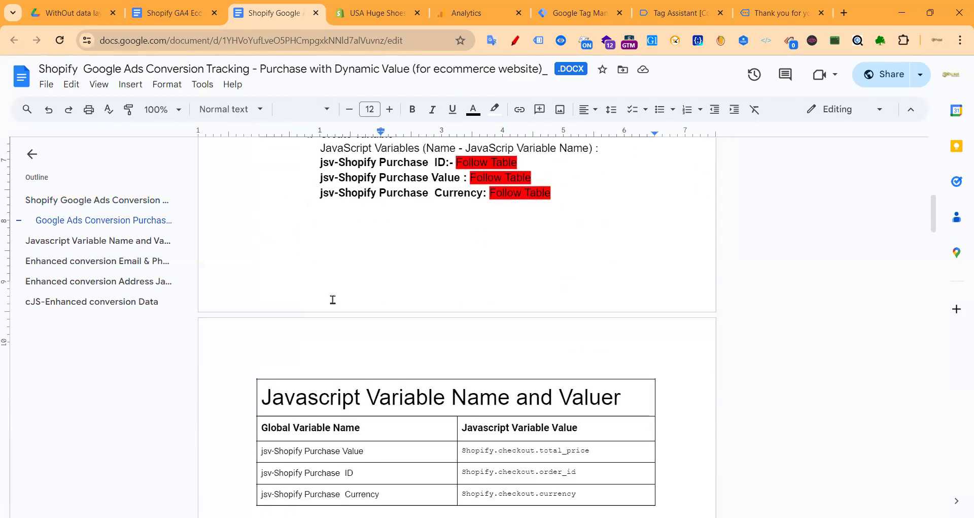
scroll(332, 300, "down", 3)
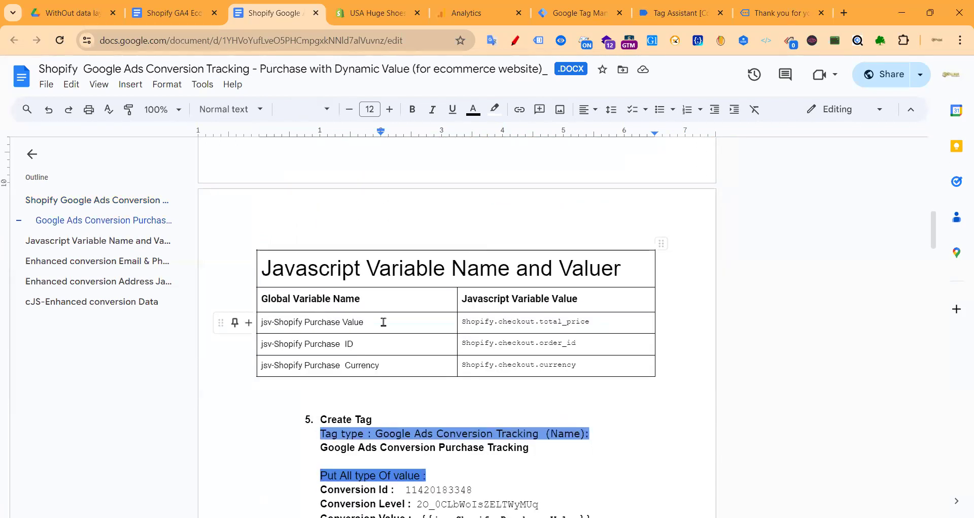
- Browse the Tag Manager container's user-defined variables list
left_click(587, 19)
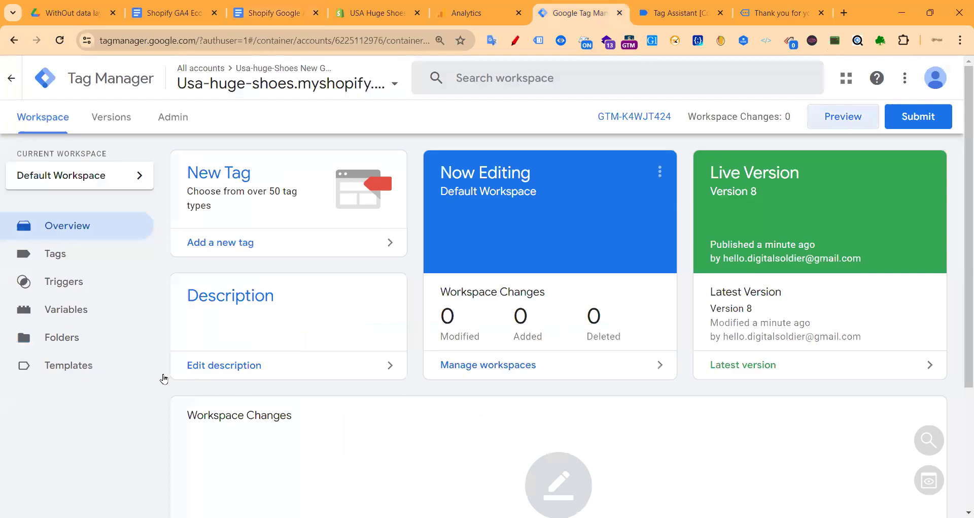
scroll(162, 375, "down", 1)
left_click(75, 249)
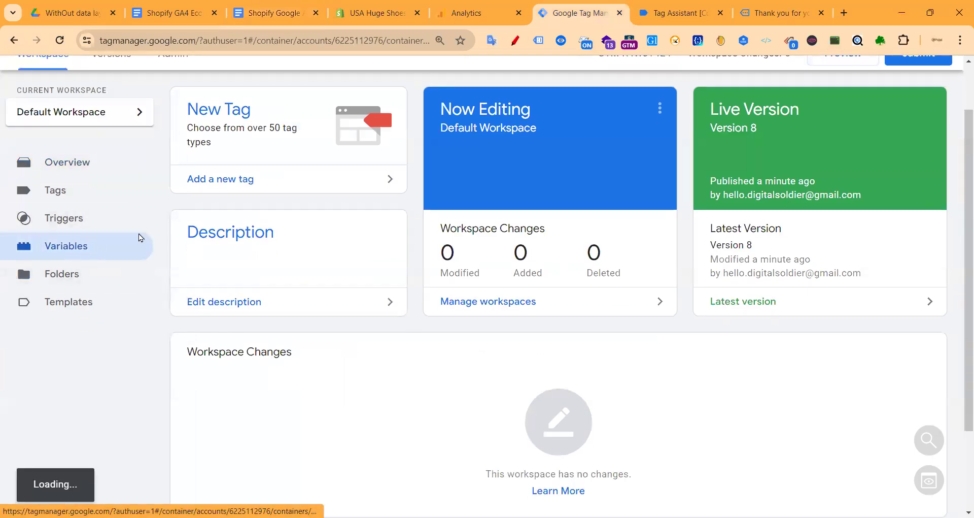
scroll(431, 239, "down", 2)
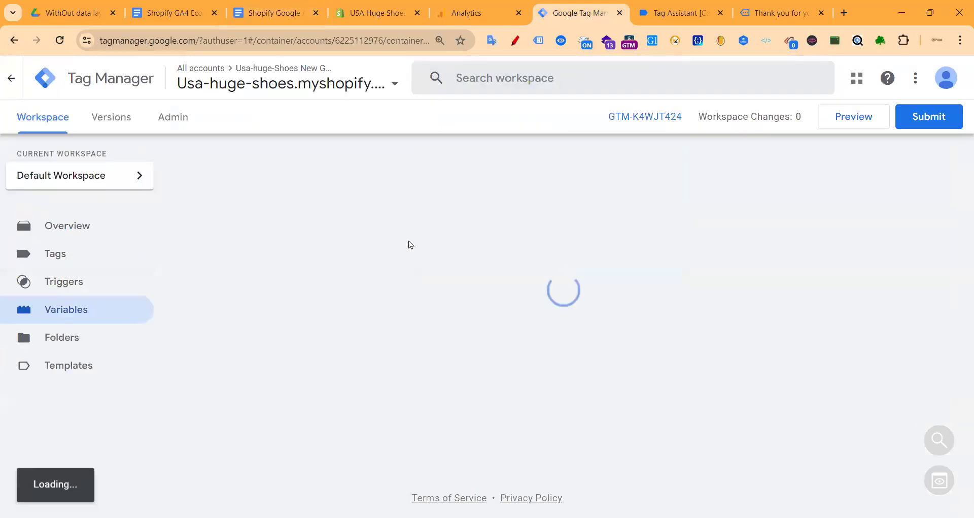
scroll(589, 281, "down", 10)
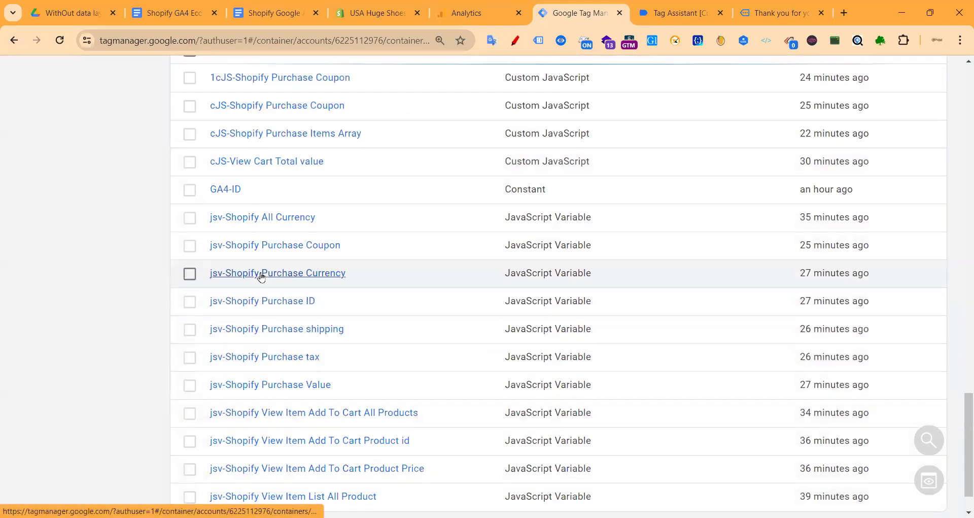
scroll(260, 274, "up", 1)
scroll(271, 266, "down", 2)
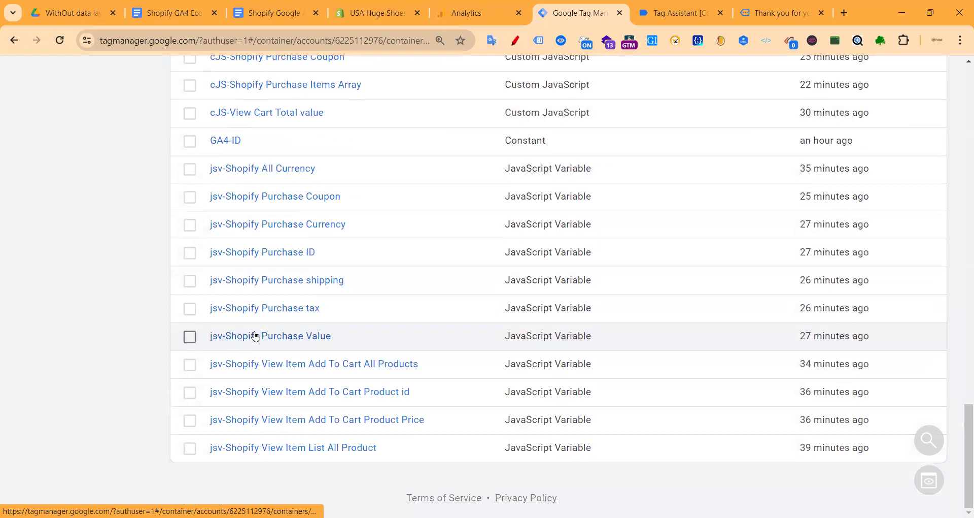
- Compare the GA4 and Google Ads guides against the GTM variables, ending on the GA4 guide
left_click(161, 15)
scroll(330, 197, "up", 2)
left_click(265, 12)
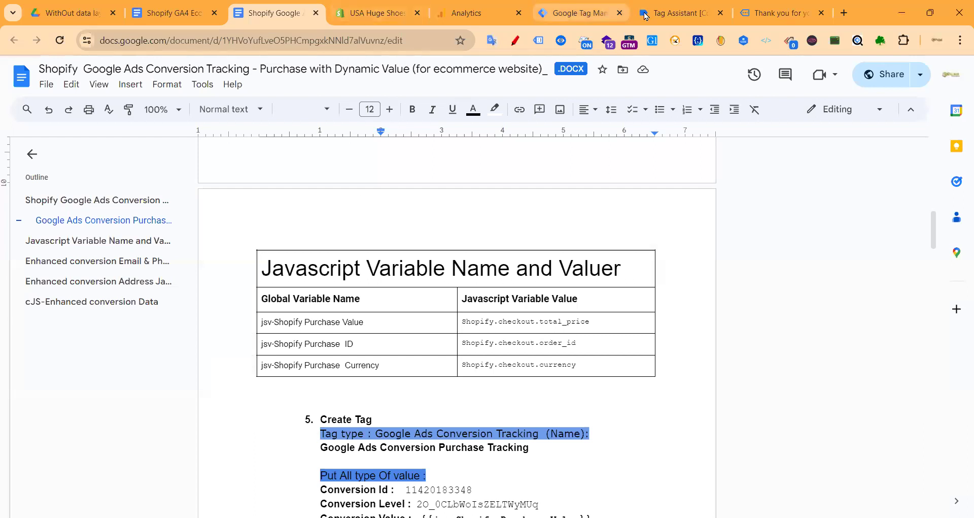
left_click(583, 14)
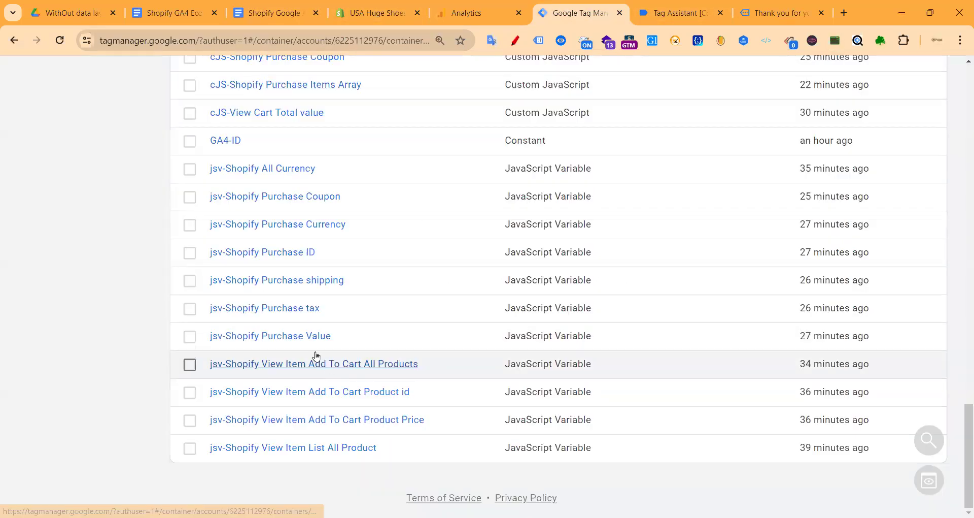
left_click(152, 15)
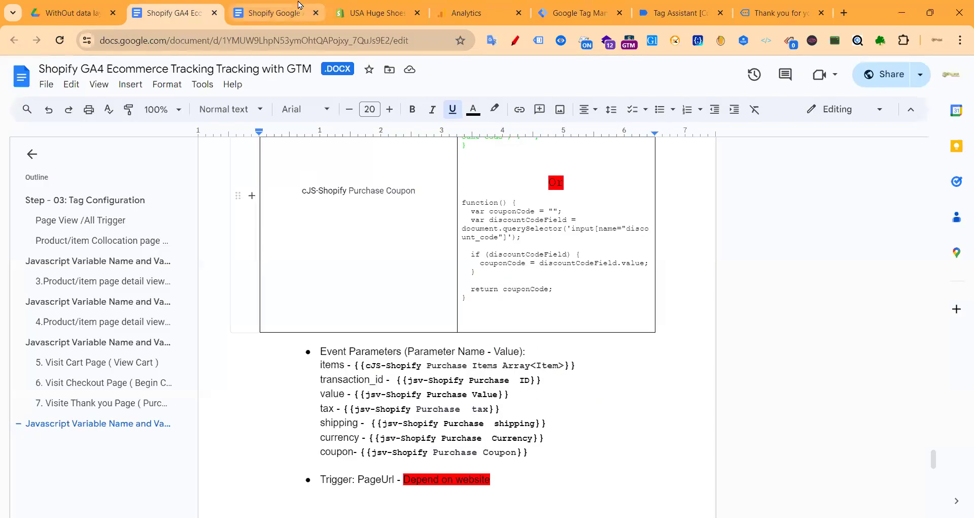
left_click(274, 13)
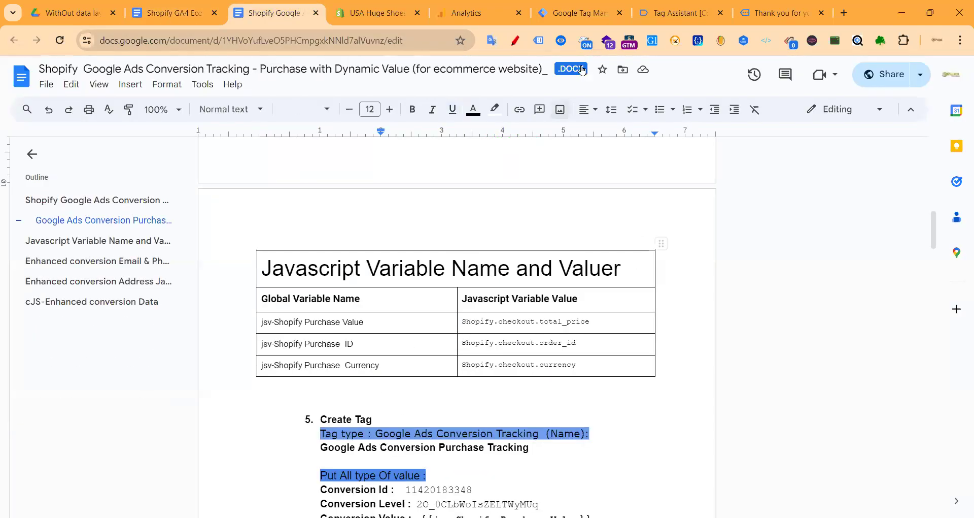
left_click(578, 13)
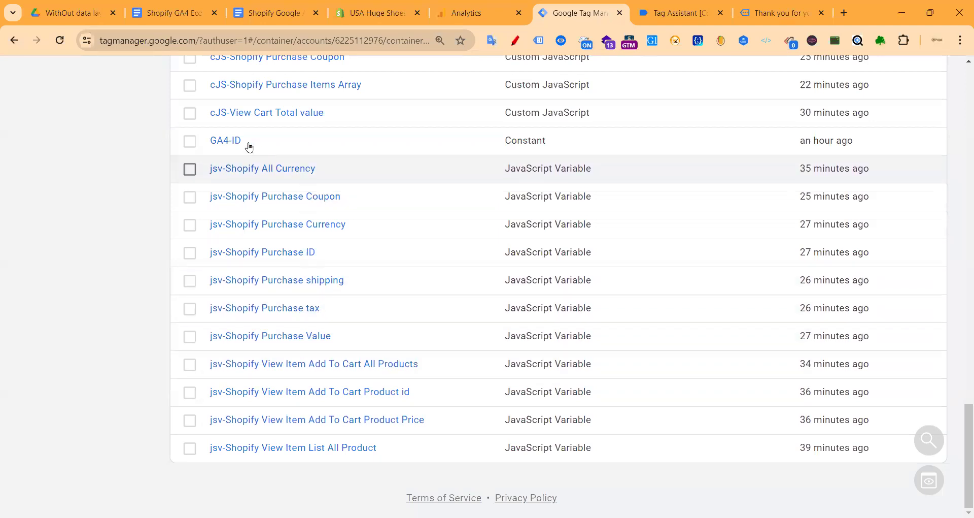
left_click(163, 8)
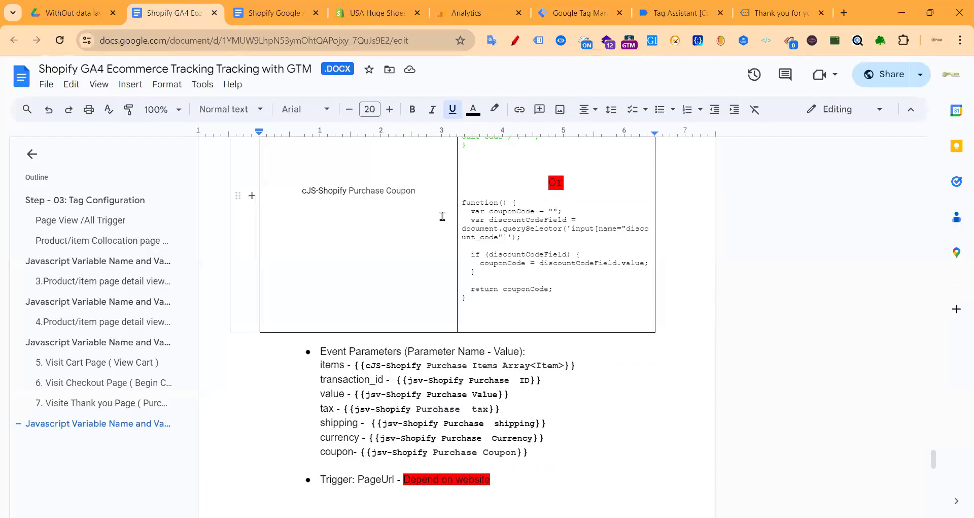
- Scroll through the Google Ads guide's enhanced conversion email and phone variable tables
scroll(441, 216, "down", 3)
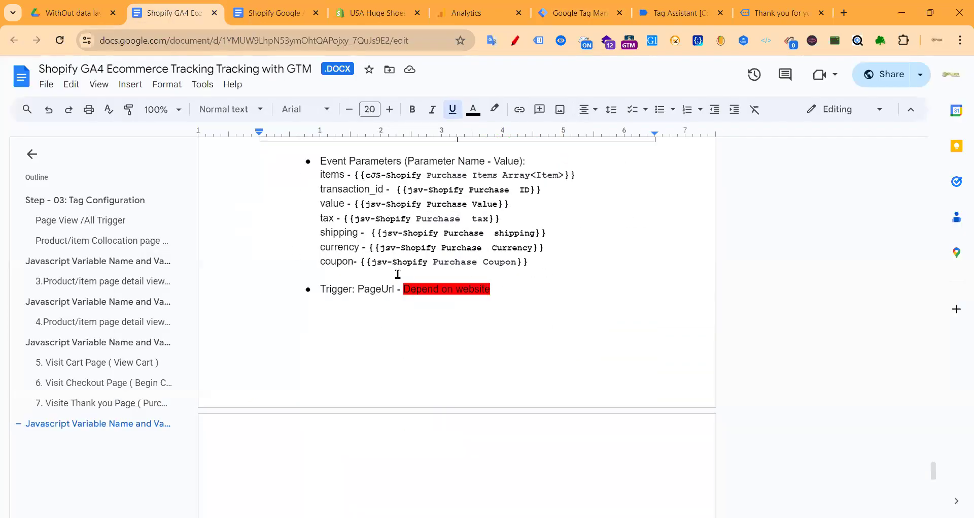
scroll(398, 274, "down", 2)
left_click(267, 13)
scroll(447, 198, "down", 6)
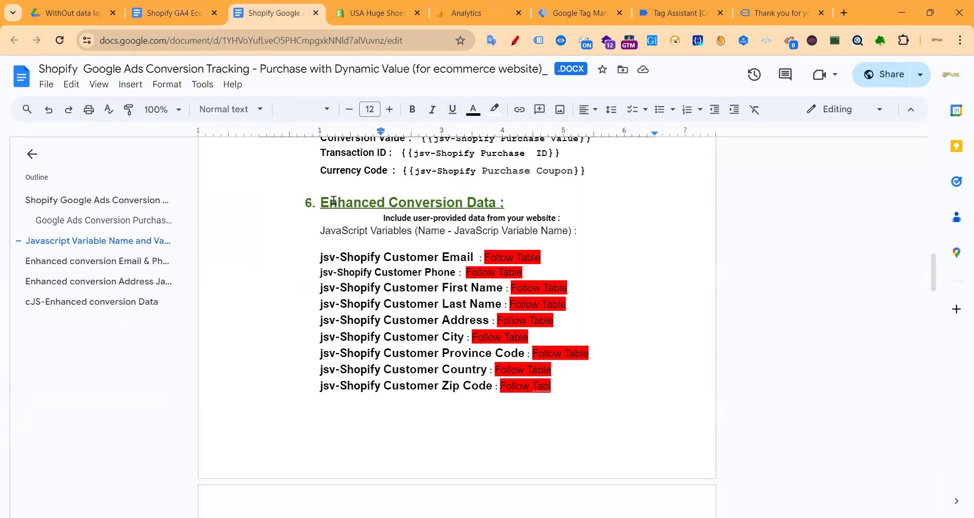
scroll(334, 200, "down", 2)
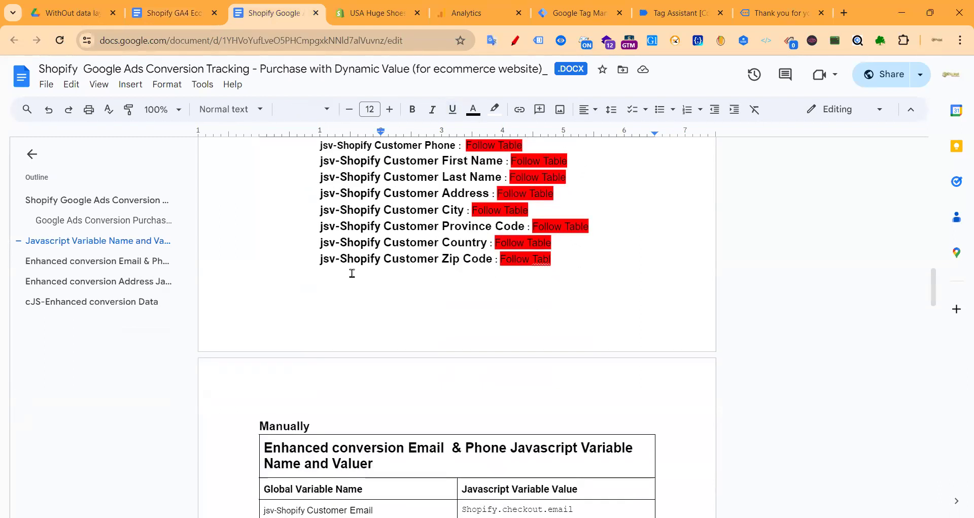
scroll(354, 272, "up", 2)
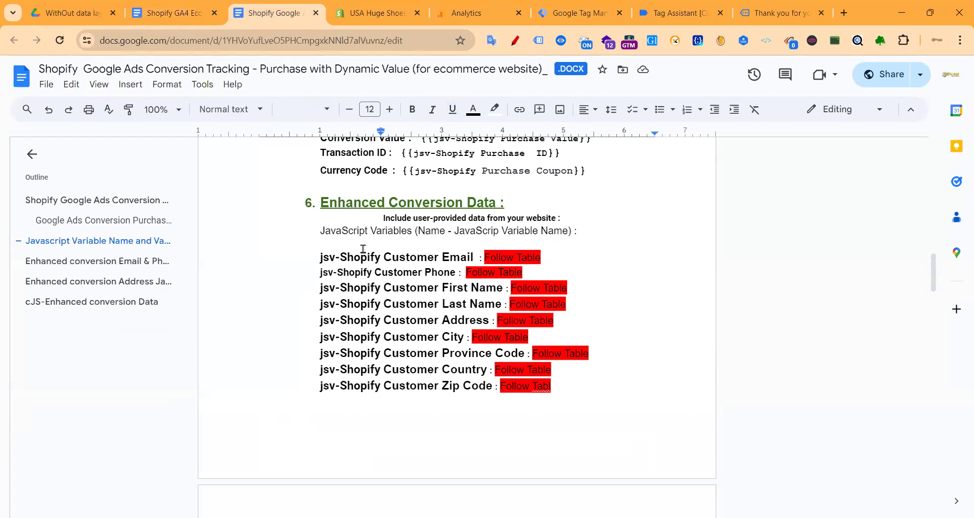
scroll(363, 247, "up", 2)
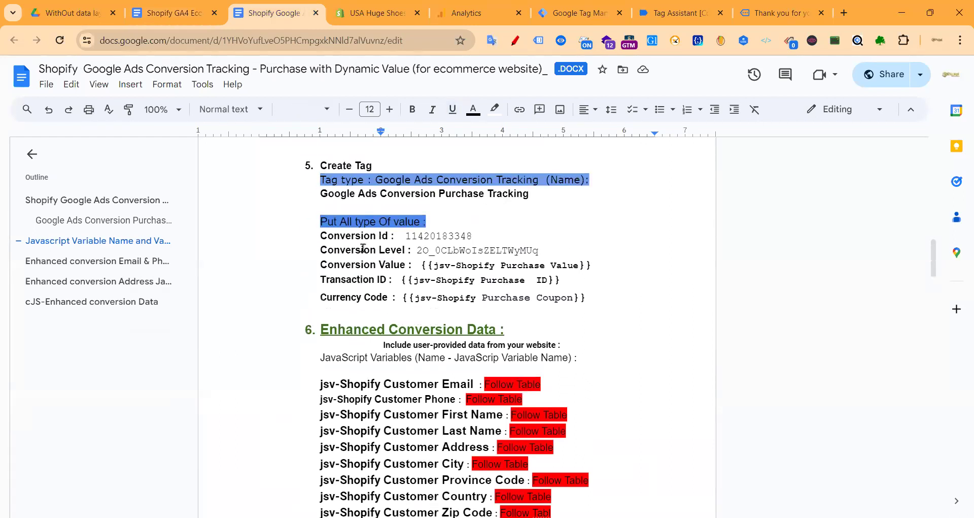
scroll(363, 247, "down", 3)
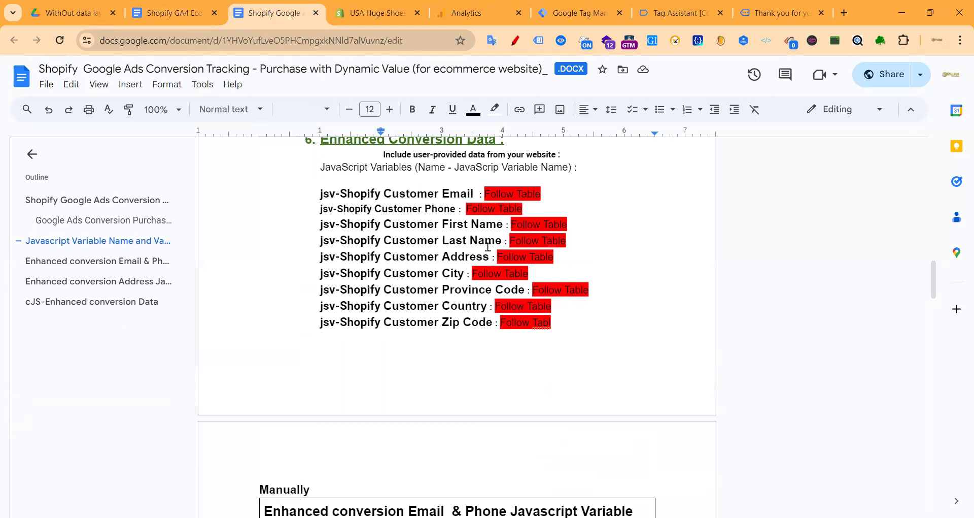
scroll(457, 264, "down", 6)
scroll(466, 315, "up", 2)
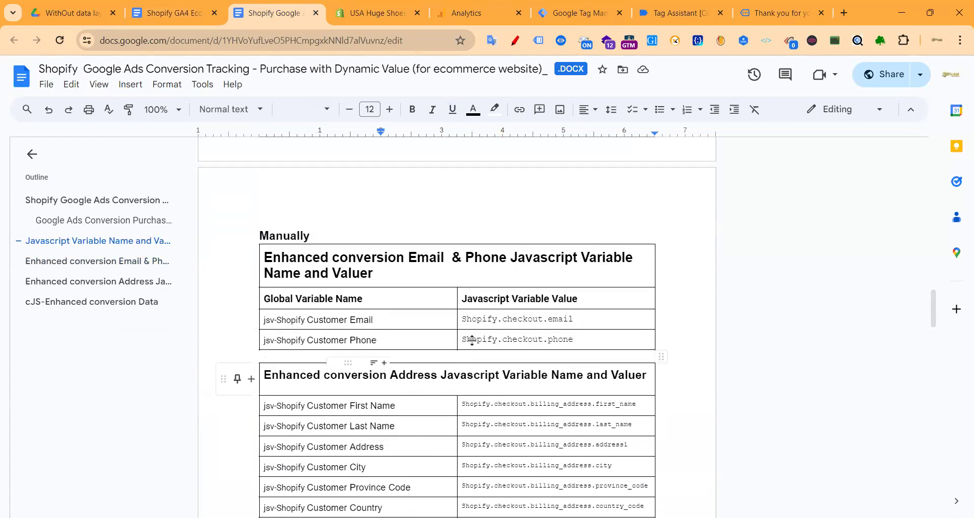
scroll(456, 335, "down", 2)
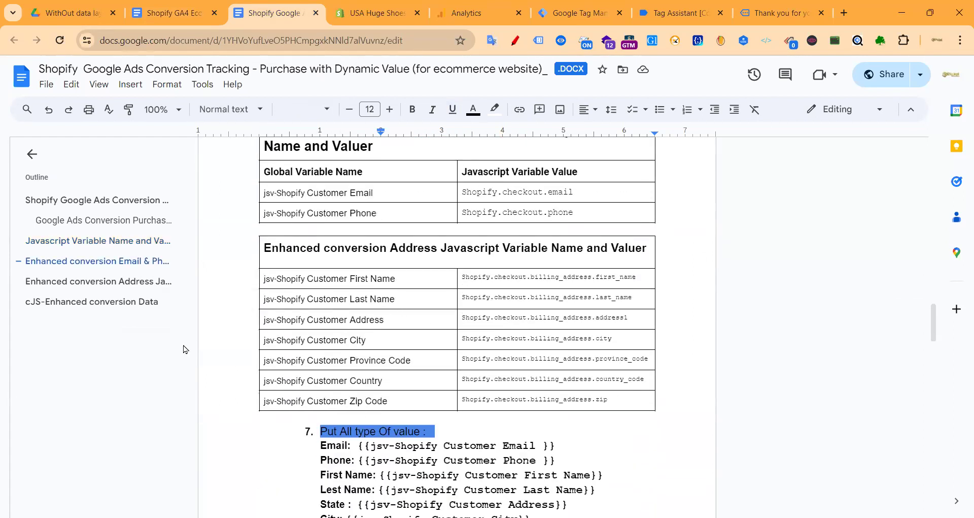
scroll(324, 266, "up", 1)
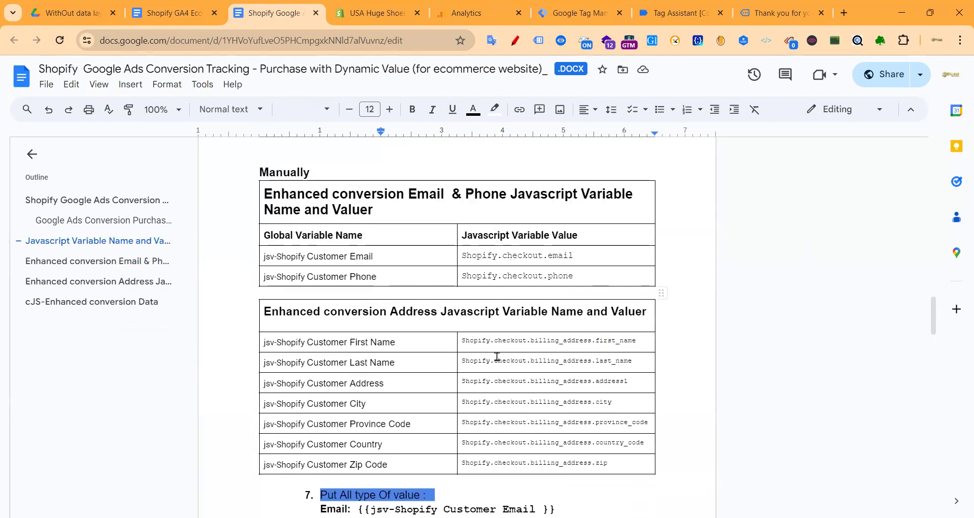
- Copy the Shopify.checkout.email value from the jsv-Shopify Customer Email row
left_click(292, 256)
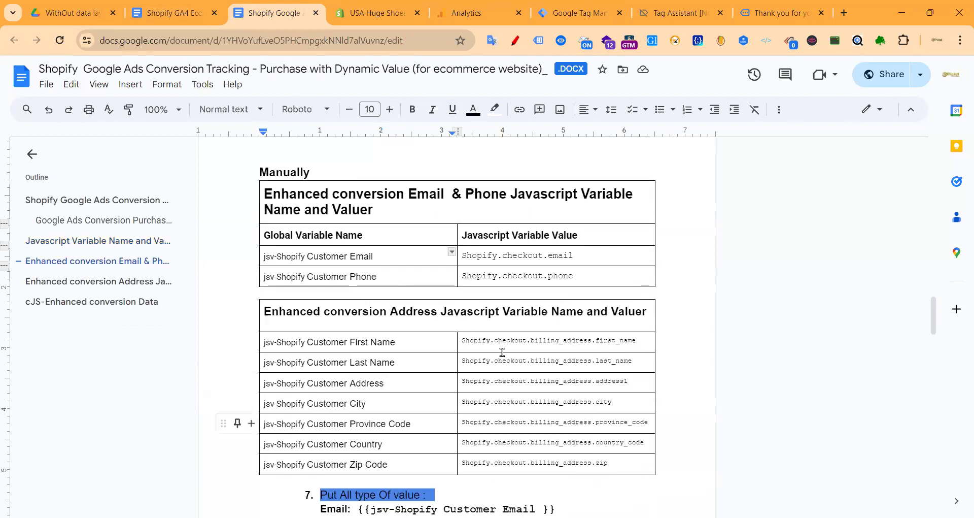
triple_click(493, 252)
key("ctrl+c")
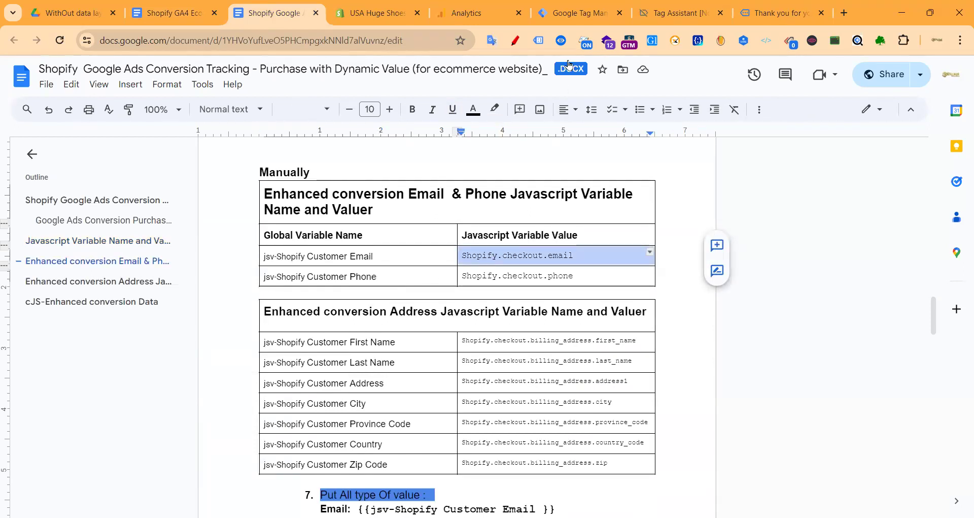
left_click(573, 13)
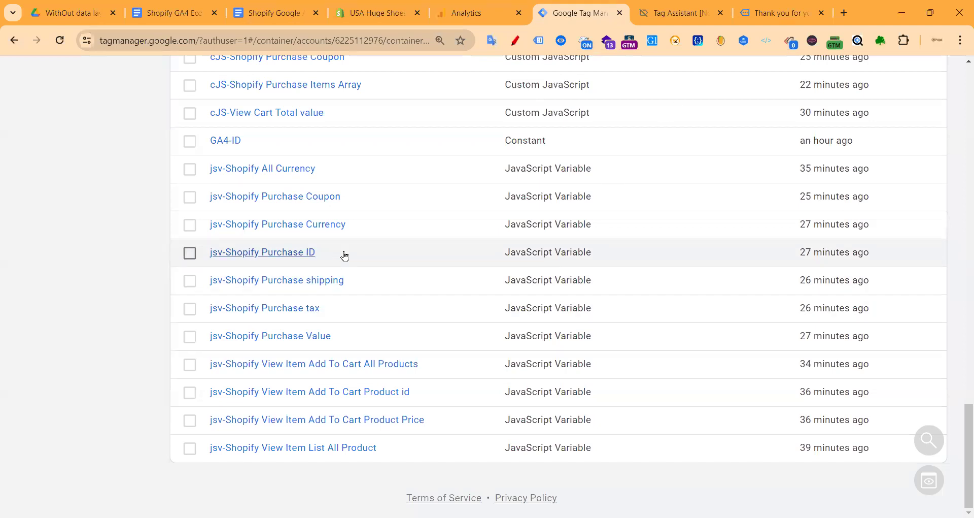
- Create a new JavaScript Variable reading the global variable Shopify.checkout.email
scroll(487, 305, "up", 5)
left_click(924, 287)
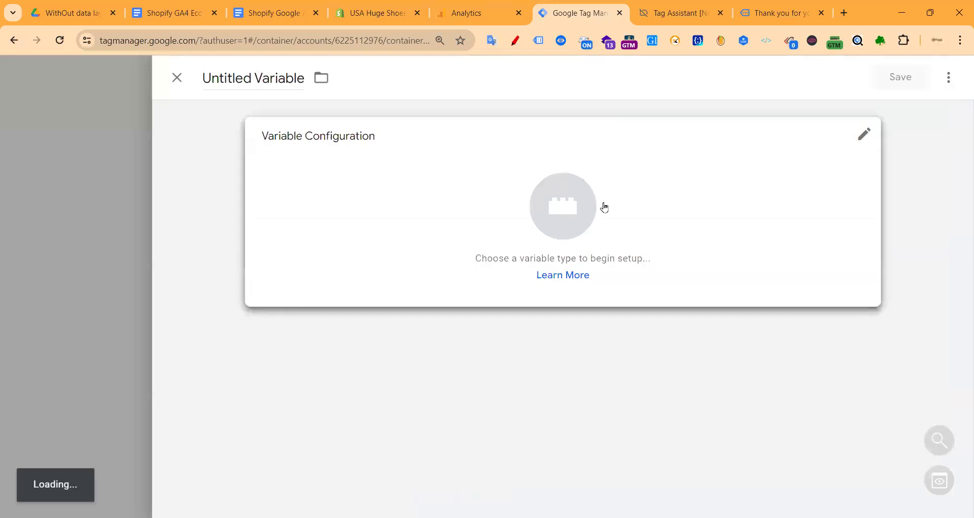
left_click(604, 207)
scroll(631, 209, "down", 4)
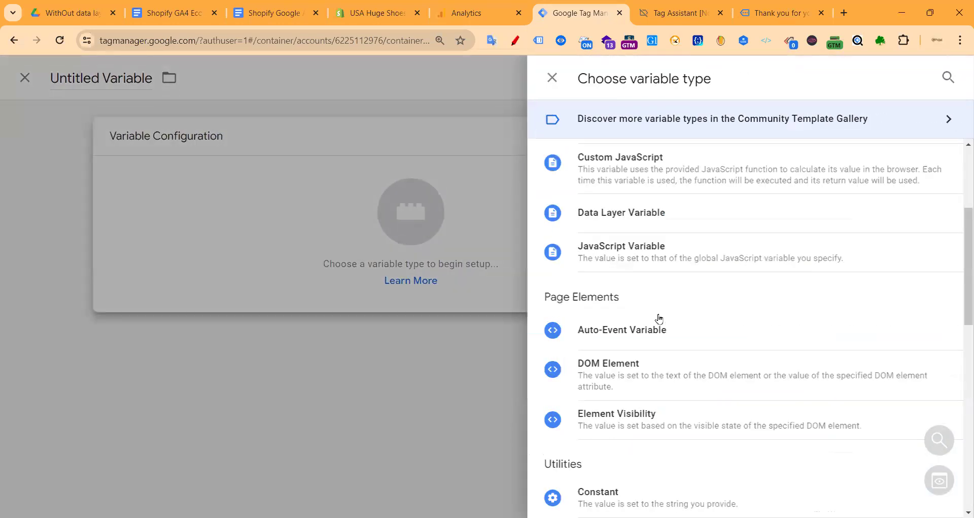
left_click(657, 250)
left_click(324, 283)
key("ctrl+v")
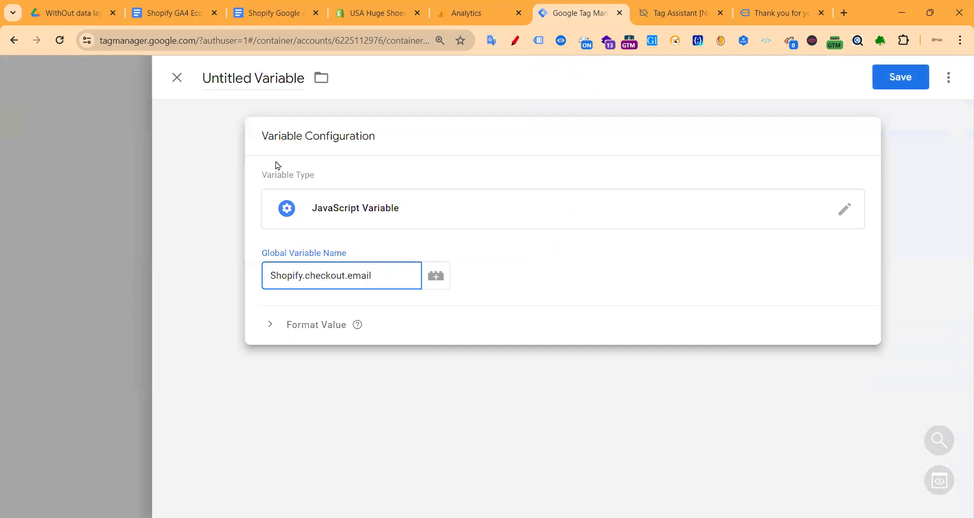
- Title the email variable 'jsv-Shopify Customer Email' and save it
left_click(252, 14)
left_click_drag(375, 257, 260, 257)
key("ctrl+c")
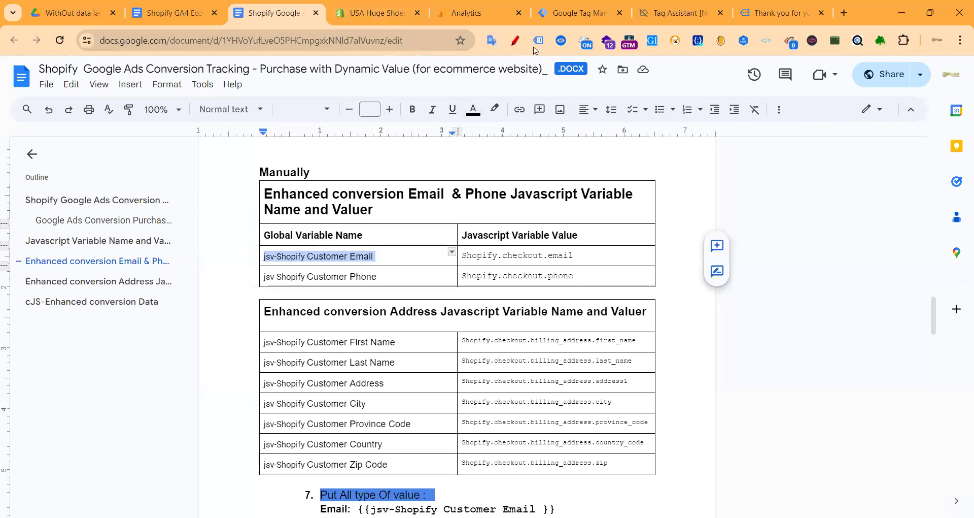
left_click(560, 15)
left_click(268, 79)
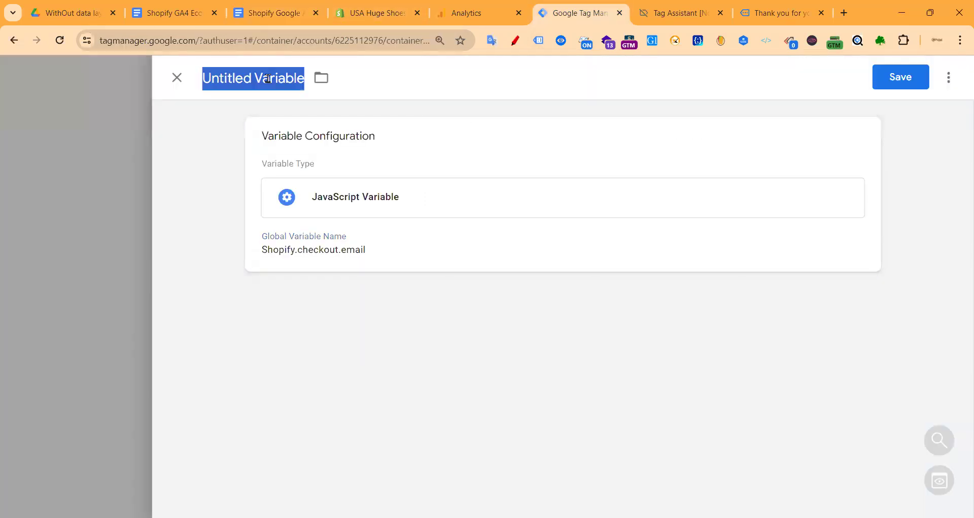
key("ctrl+v")
left_click(900, 77)
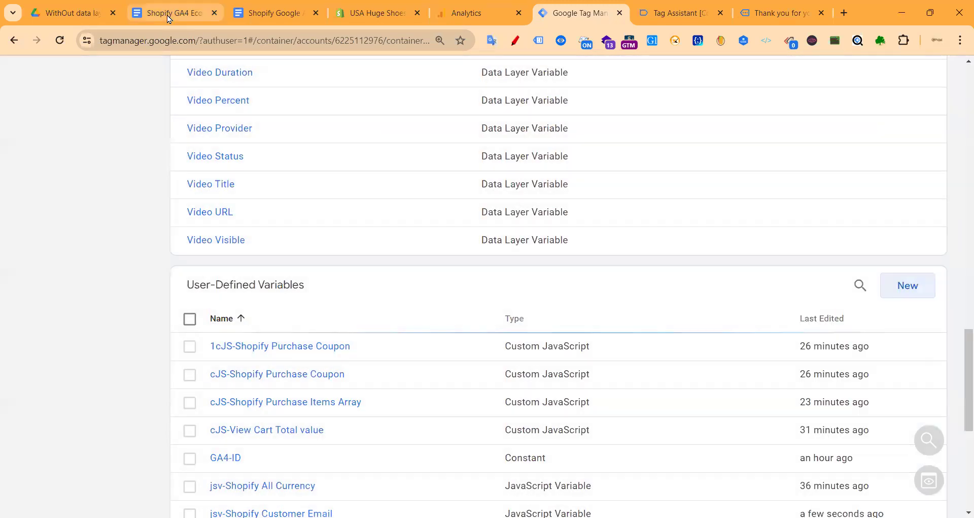
- Create another JavaScript Variable reading Shopify.checkout.phone, copied from the conversion tracking doc
left_click(169, 19)
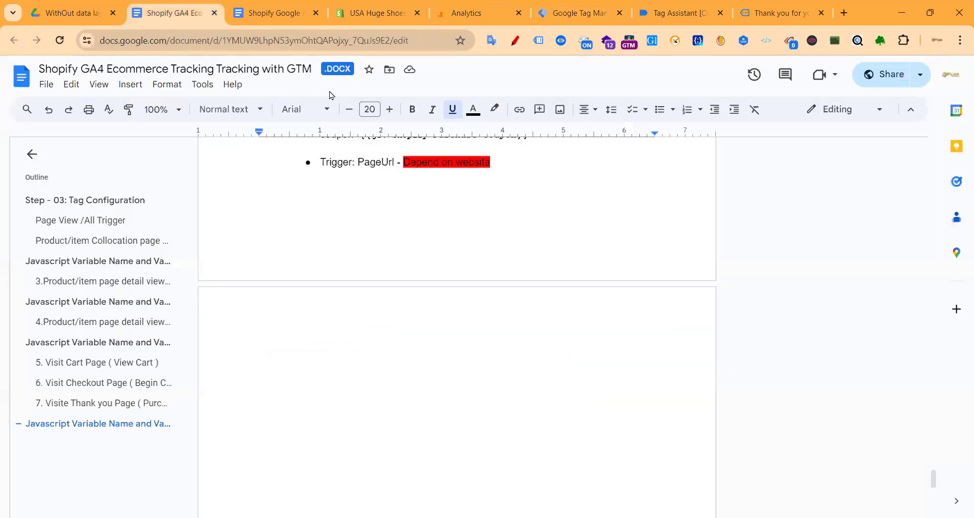
left_click(281, 15)
left_click_drag(576, 276, 462, 276)
key("ctrl+c")
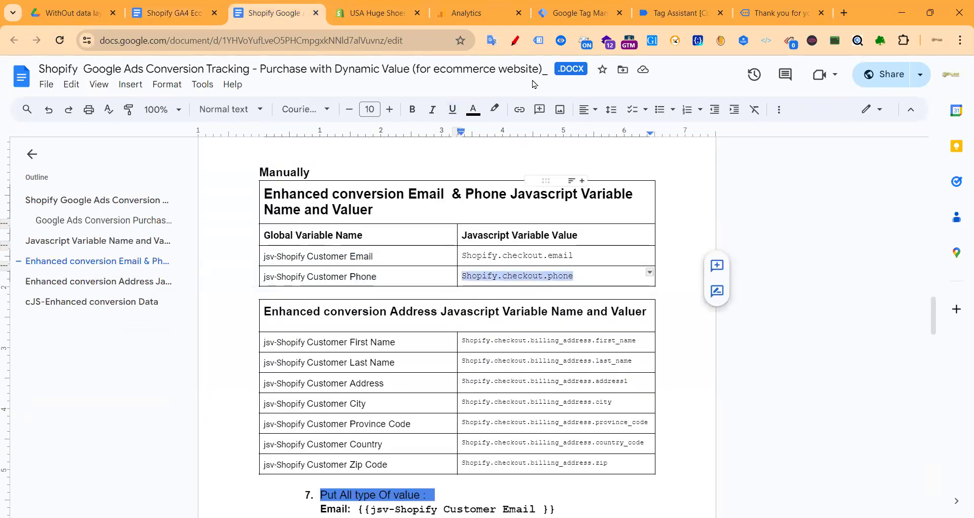
left_click(579, 12)
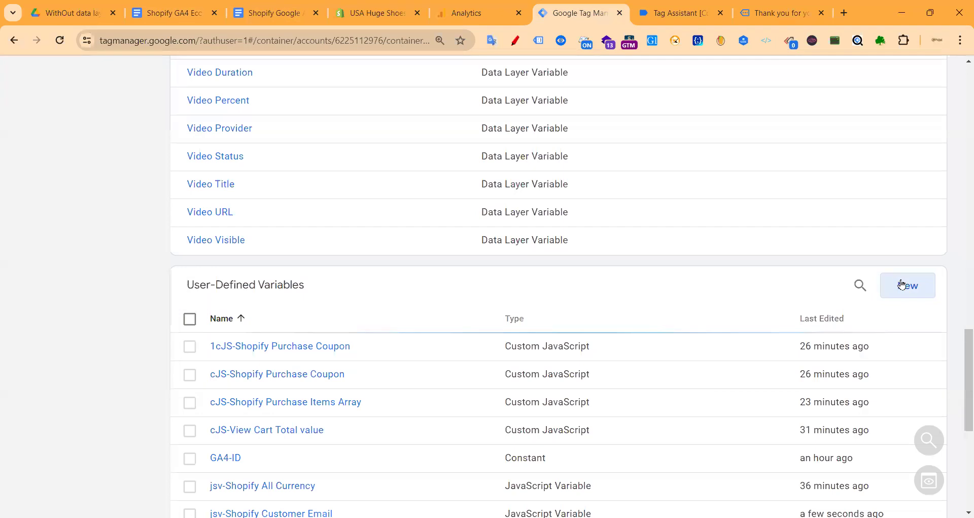
left_click(891, 278)
left_click(541, 192)
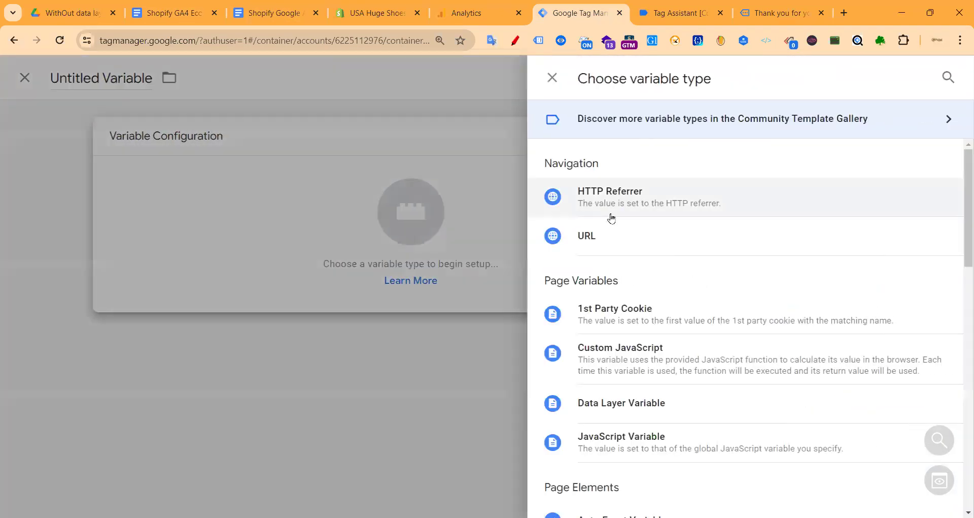
scroll(734, 362, "down", 1)
left_click(734, 378)
left_click(361, 275)
key("ctrl+v")
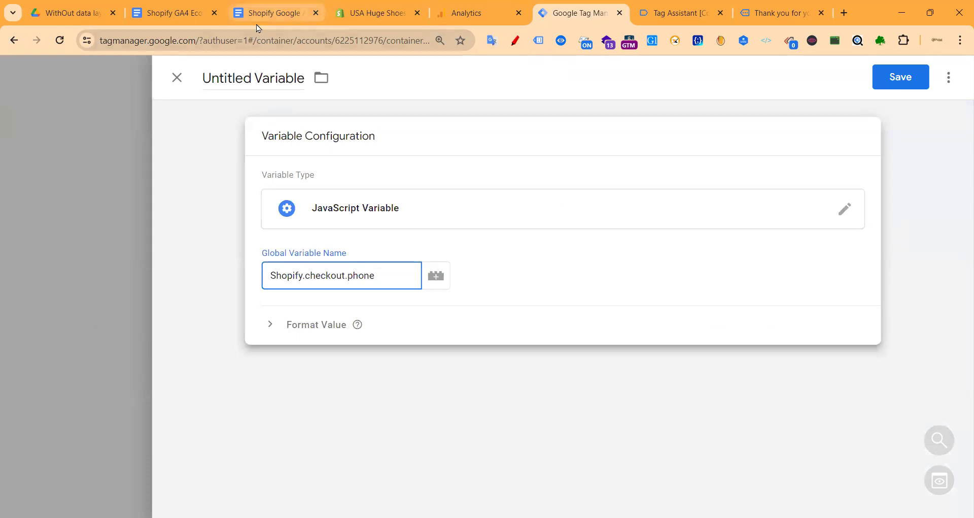
- Title the phone variable 'jsv-Shopify Customer Phone' and save it
left_click(261, 15)
left_click_drag(381, 277, 261, 277)
key("ctrl+c")
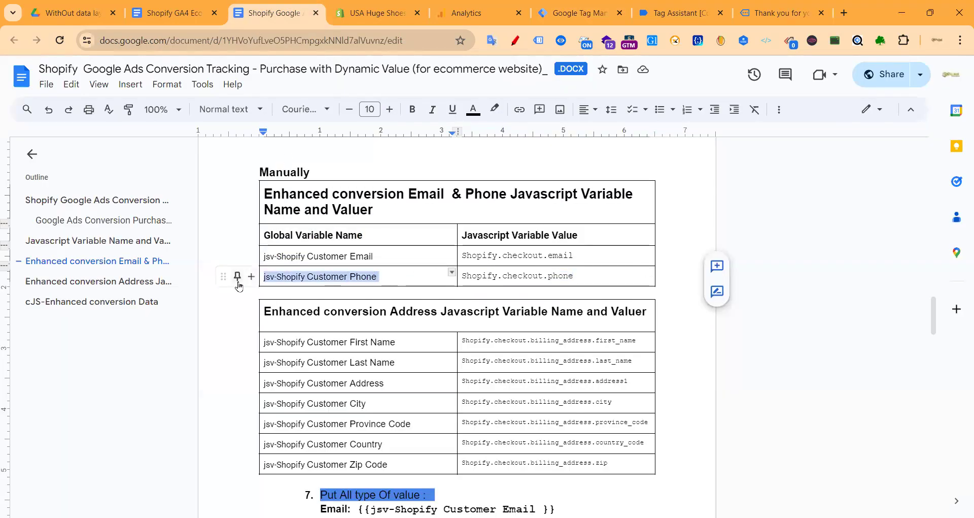
left_click(579, 13)
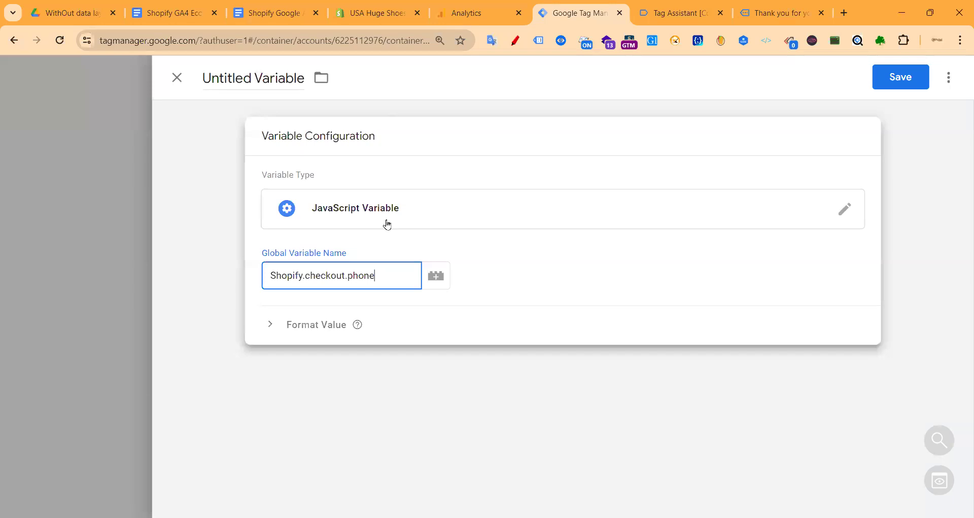
left_click(264, 80)
key("ctrl+v")
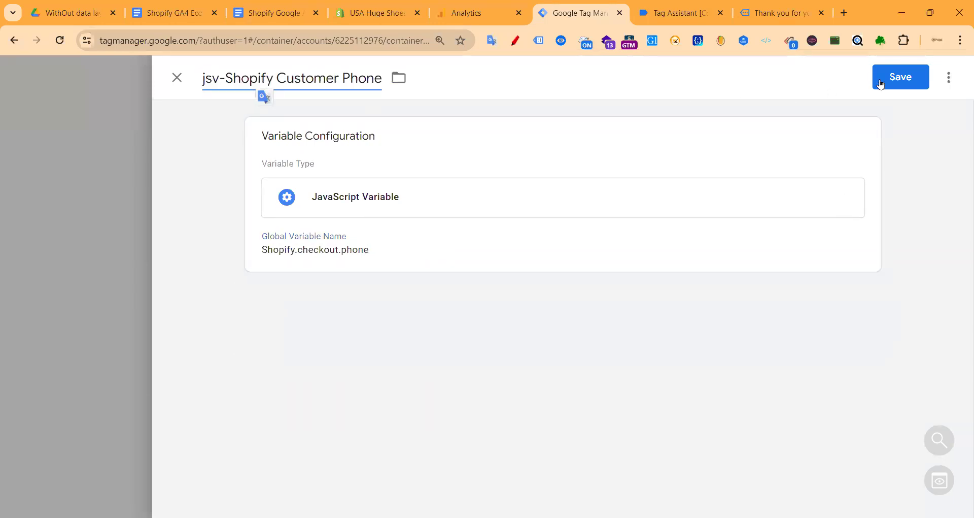
left_click(880, 84)
left_click(279, 13)
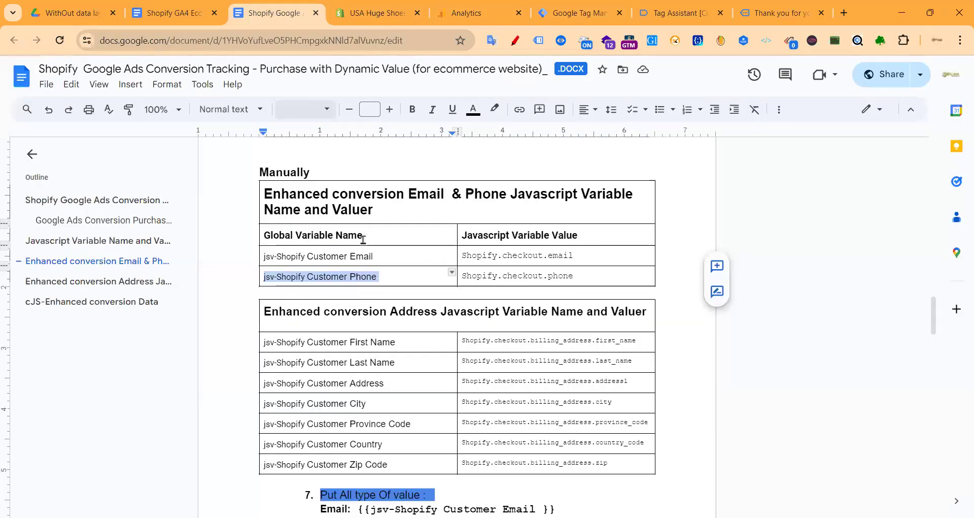
- Create a JavaScript Variable reading Shopify.checkout.billing_address.first_name
scroll(360, 342, "down", 1)
left_click_drag(642, 276, 462, 274)
triple_click(516, 273)
key("ctrl+c")
left_click(574, 12)
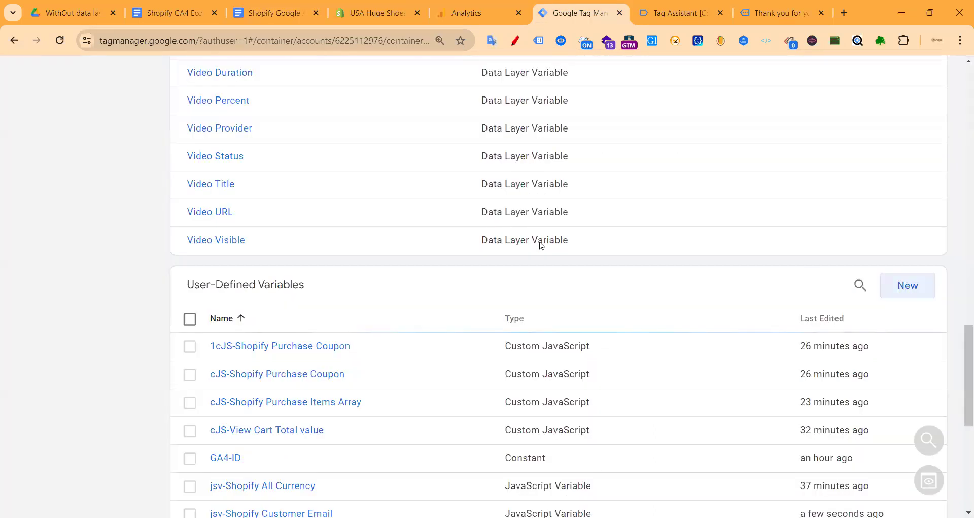
left_click(889, 286)
left_click(654, 217)
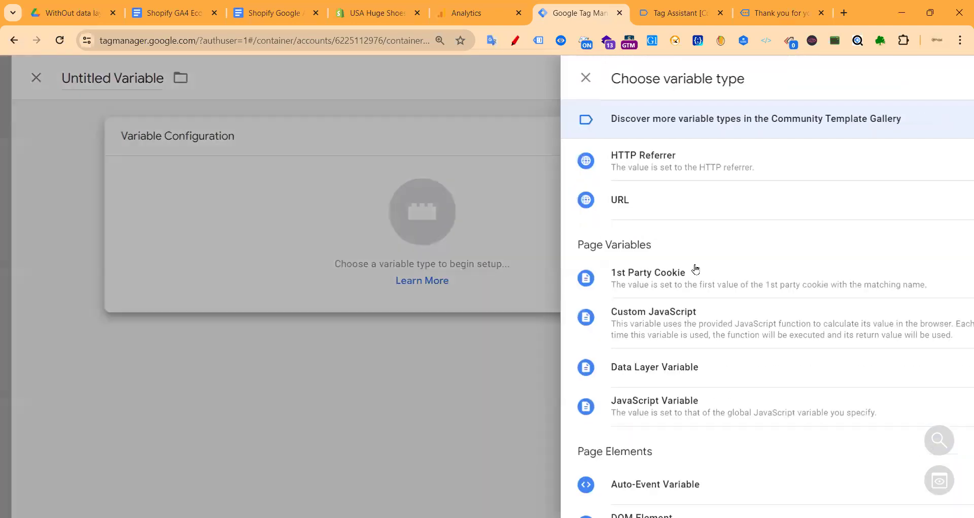
scroll(627, 323, "down", 2)
left_click(592, 316)
left_click(367, 278)
key("ctrl+v")
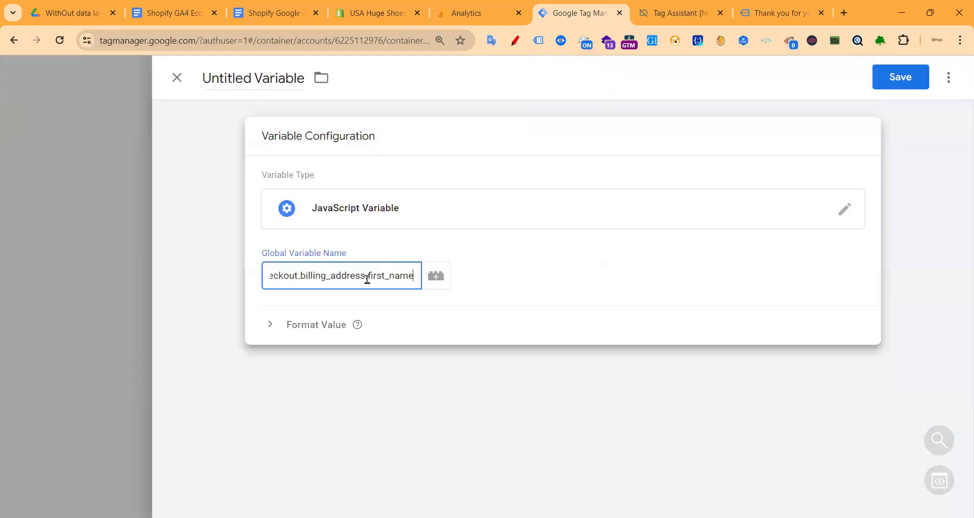
- Title it 'jsv-Shopify Customer First Name' and save it
left_click(259, 13)
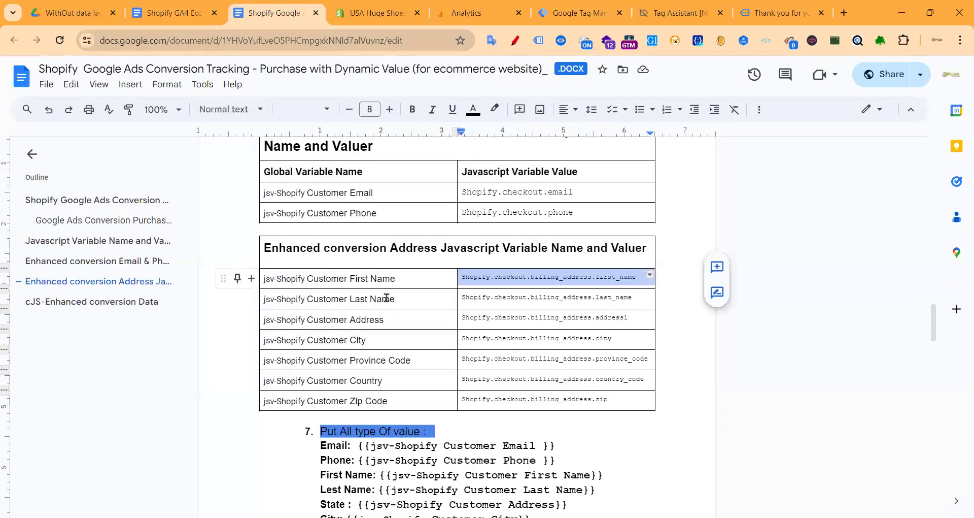
left_click_drag(255, 282, 237, 281)
key("ctrl+c")
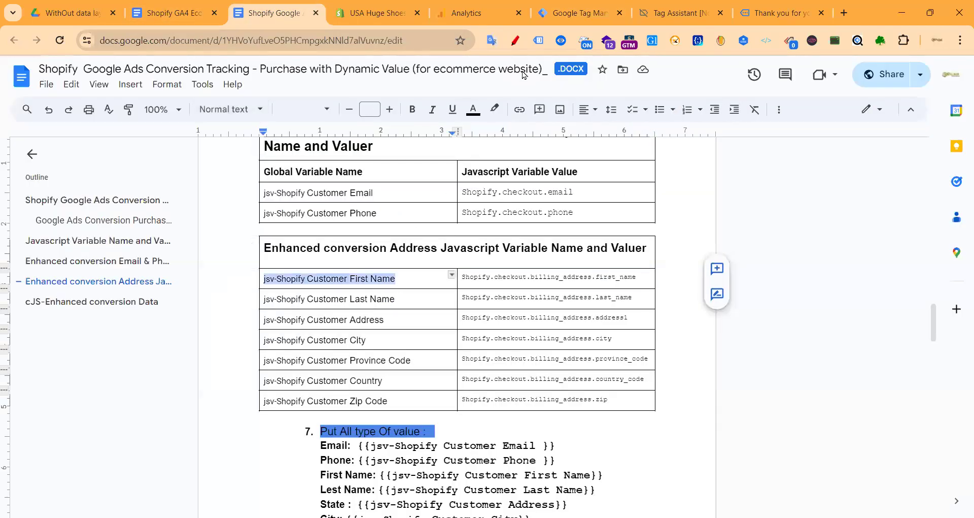
left_click(548, 12)
left_click(251, 74)
key("ctrl+v")
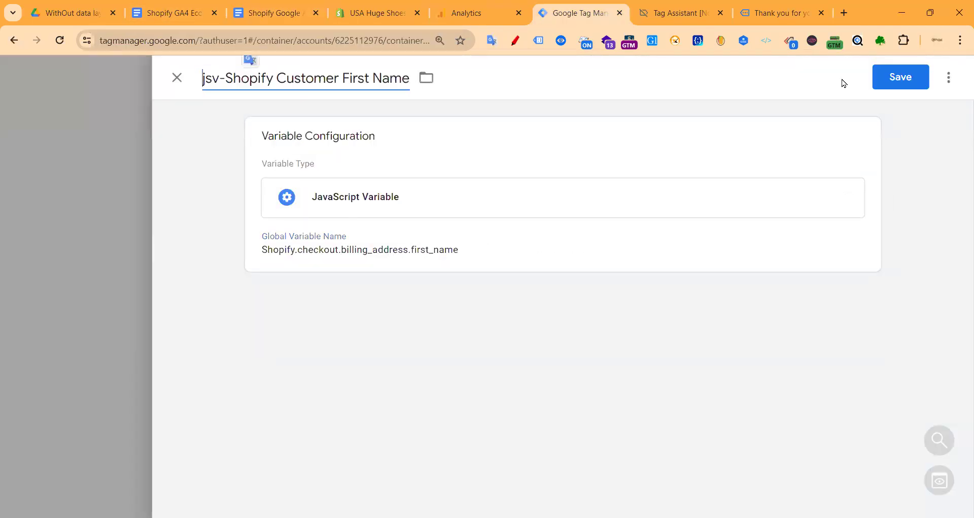
left_click(911, 76)
- Create a JavaScript Variable reading Shopify.checkout.billing_address.last_name
left_click(274, 13)
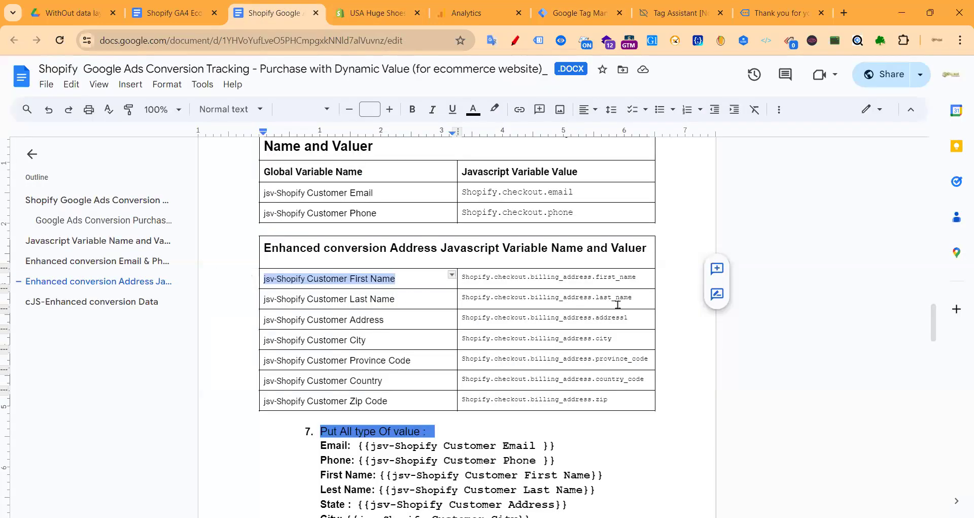
left_click_drag(638, 299, 463, 297)
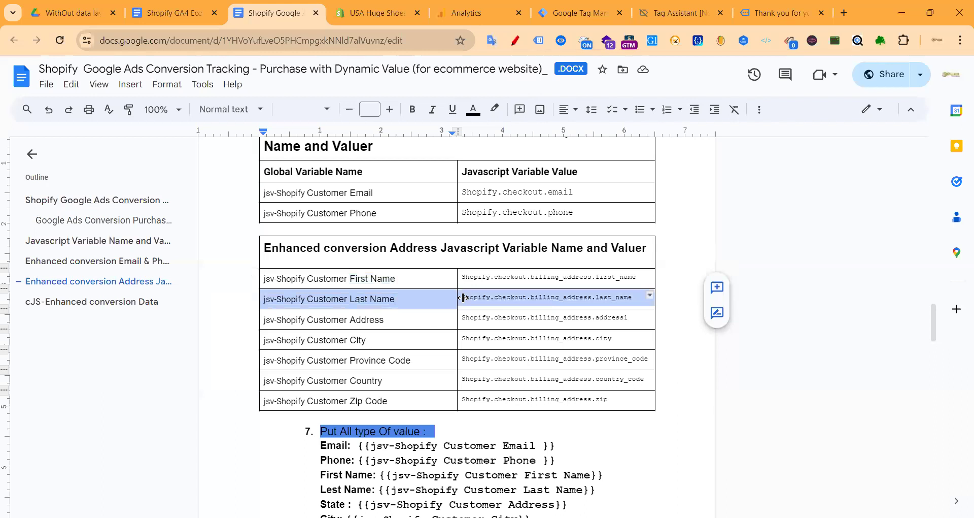
triple_click(494, 295)
key("ctrl+c")
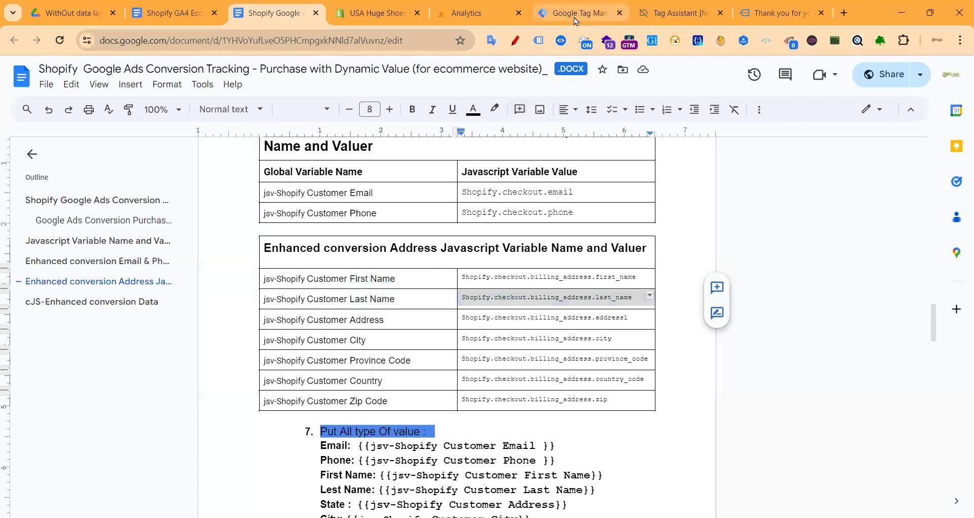
left_click(570, 15)
left_click(903, 287)
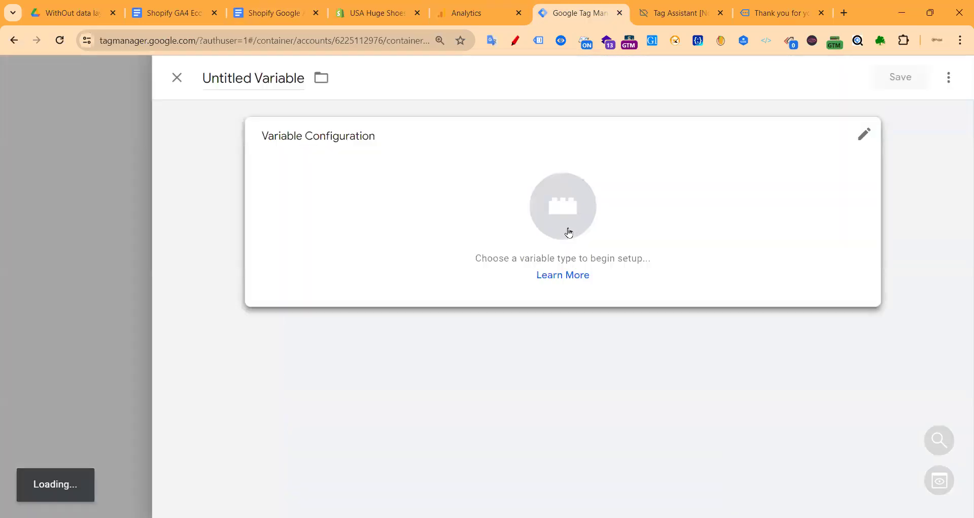
left_click(570, 229)
scroll(661, 294, "down", 1)
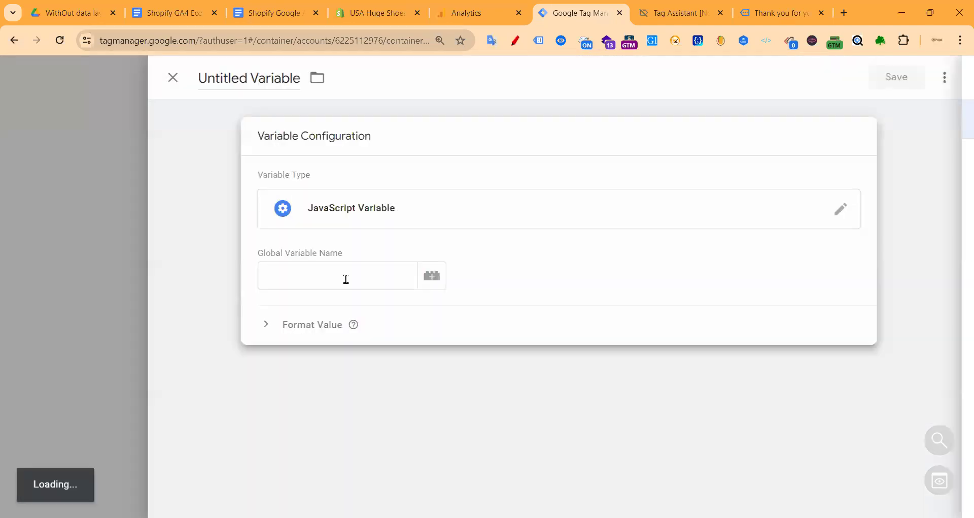
left_click(404, 278)
key("ctrl+v")
left_click(599, 280)
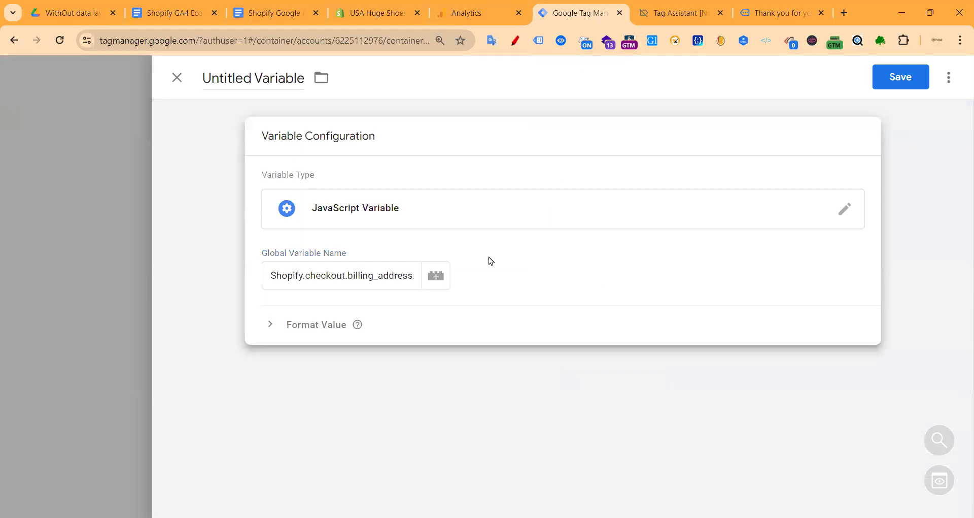
- Title it 'jsv-Shopify Customer Last Name' and save it
left_click(175, 12)
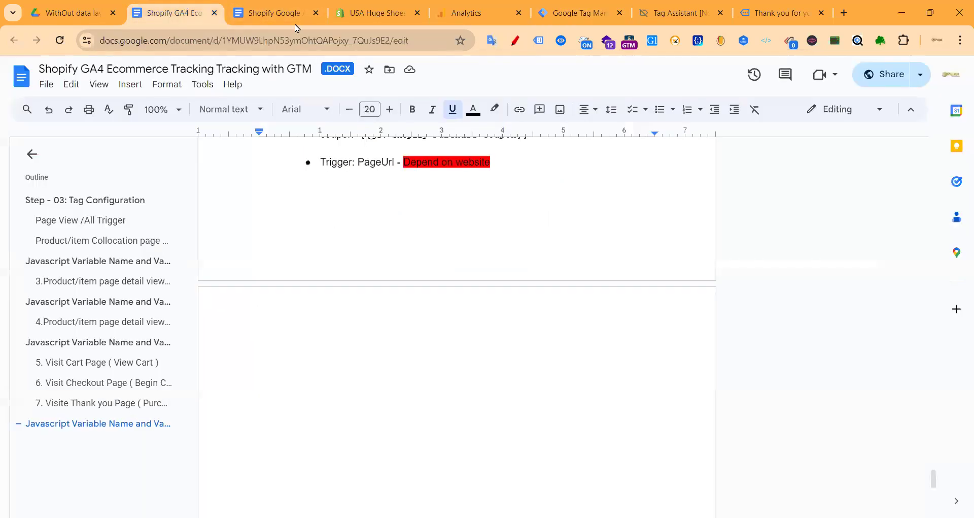
left_click(284, 14)
left_click_drag(399, 299, 272, 300)
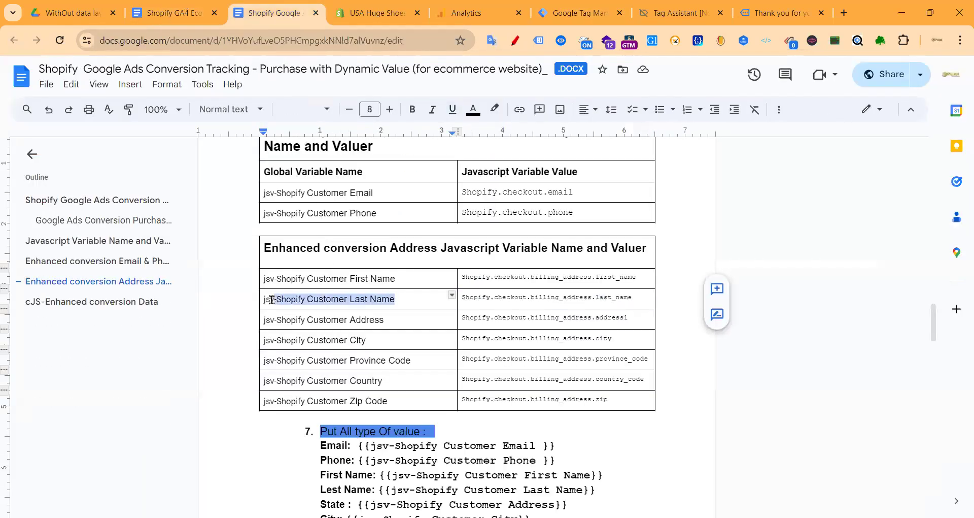
left_click(553, 16)
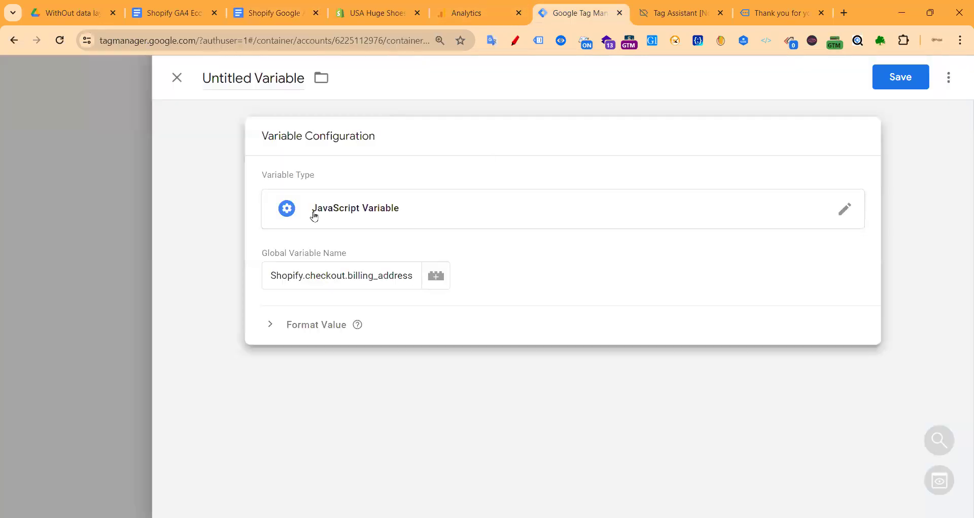
left_click(247, 75)
type("jsv-Shopify Customer Last Name")
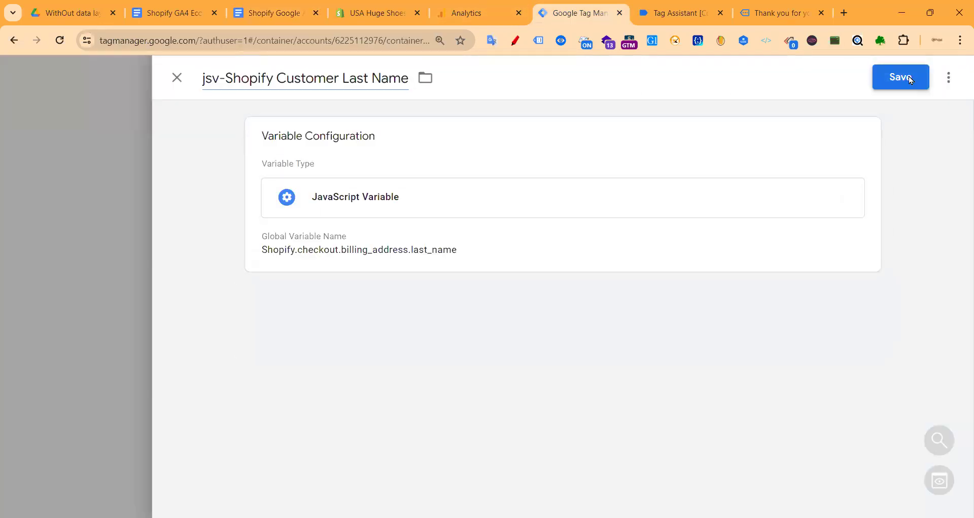
left_click(893, 78)
- Create a JavaScript Variable reading Shopify.checkout.billing_address.address1
left_click(274, 13)
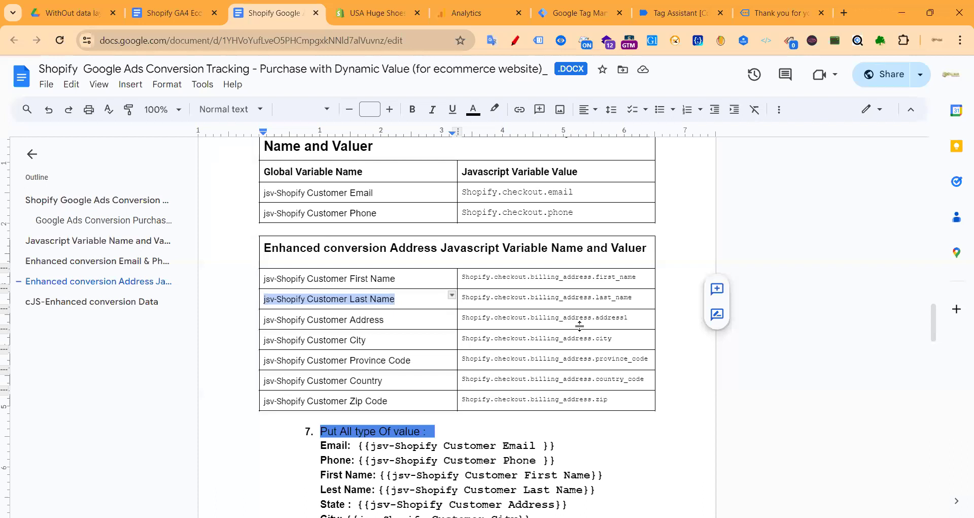
triple_click(471, 325)
key("ctrl+c")
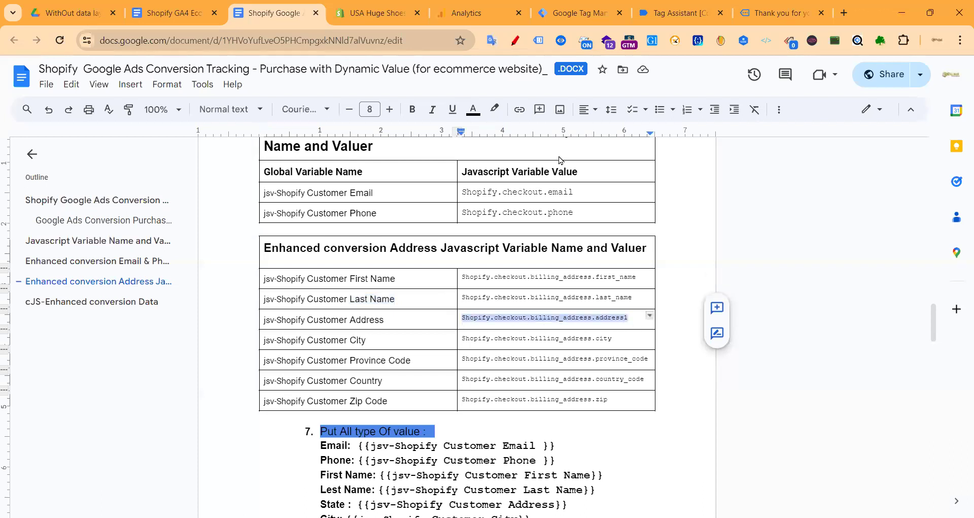
key("ctrl+6")
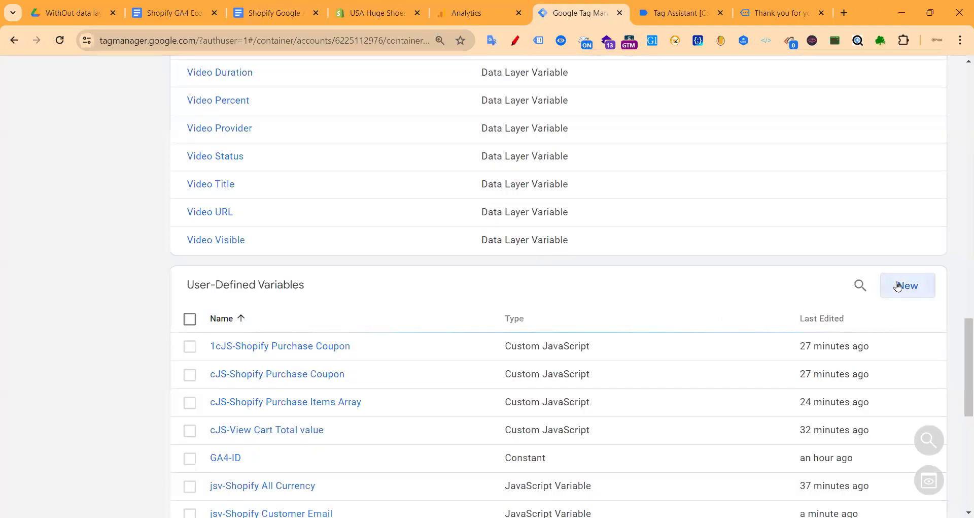
left_click(897, 286)
left_click(589, 207)
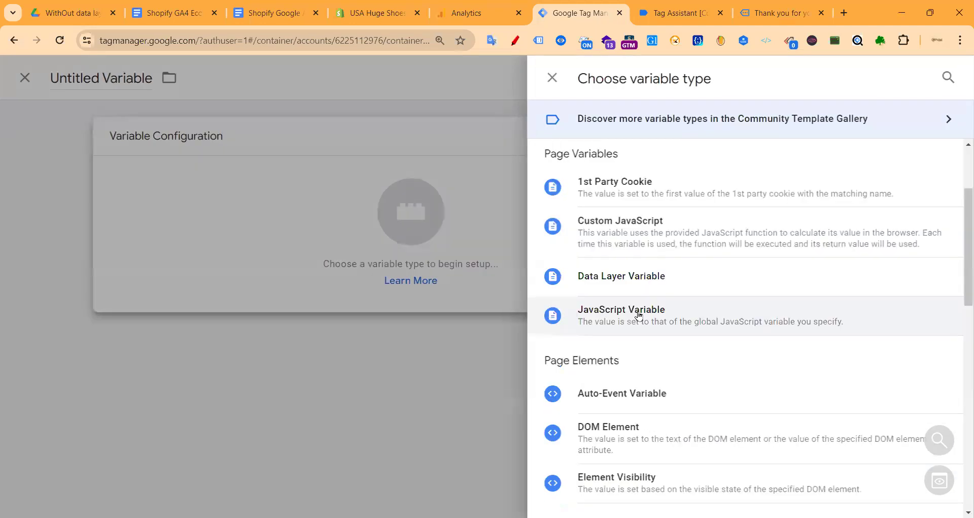
left_click(639, 314)
left_click(418, 267)
key("ctrl+v")
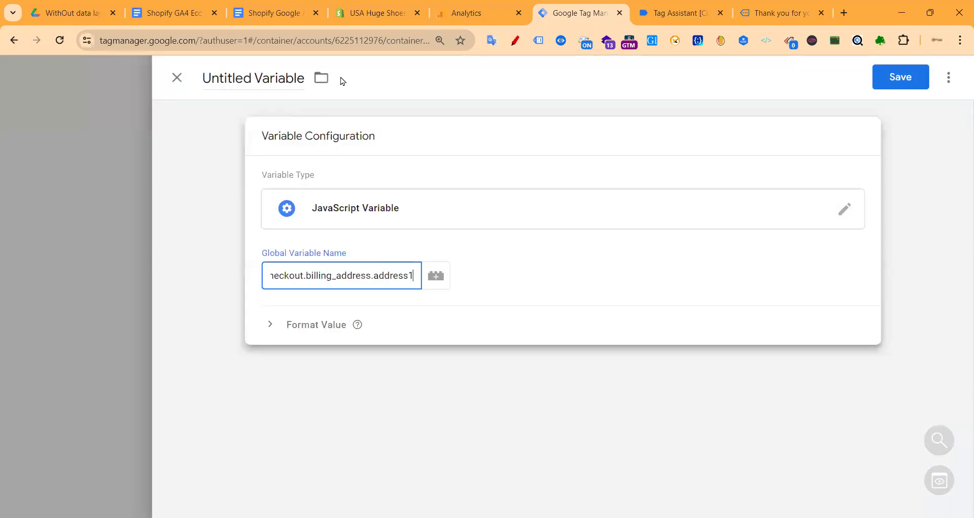
- Title it 'jsv-Shopify Customer Address' and save it
left_click(280, 13)
left_click_drag(410, 318, 219, 325)
key("ctrl+c")
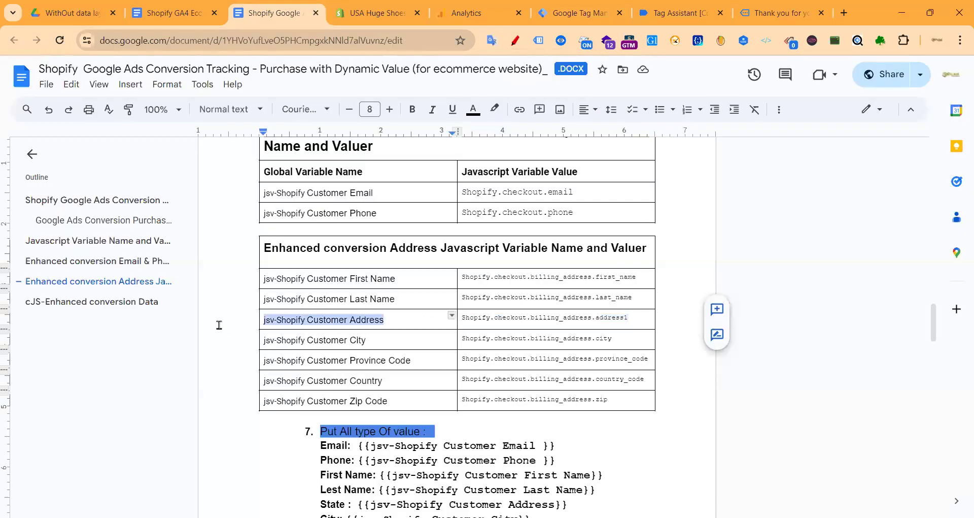
left_click(579, 13)
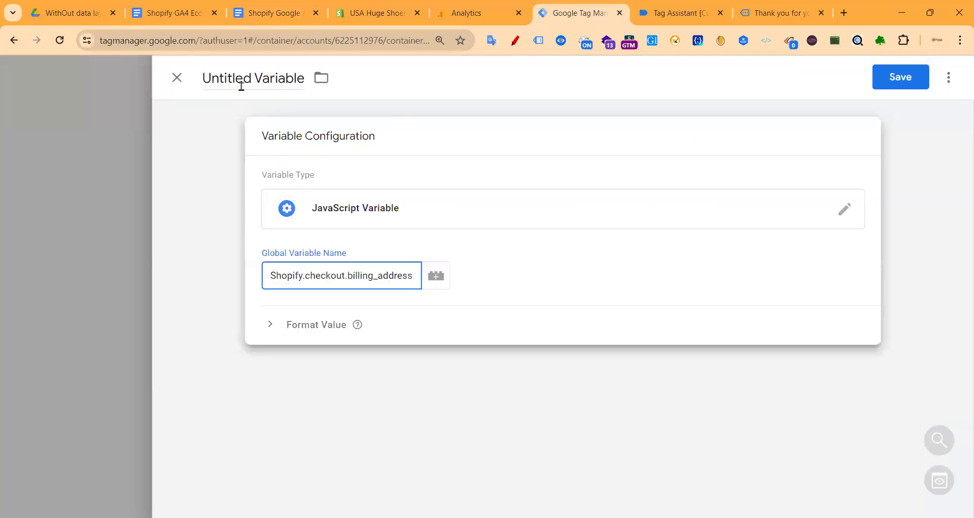
left_click(242, 86)
key("ctrl+v")
left_click(912, 77)
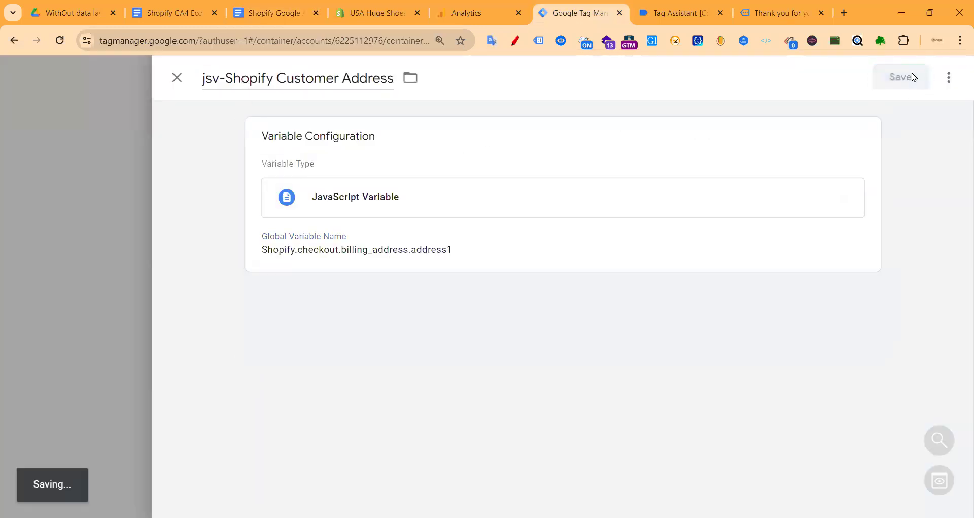
left_click(266, 13)
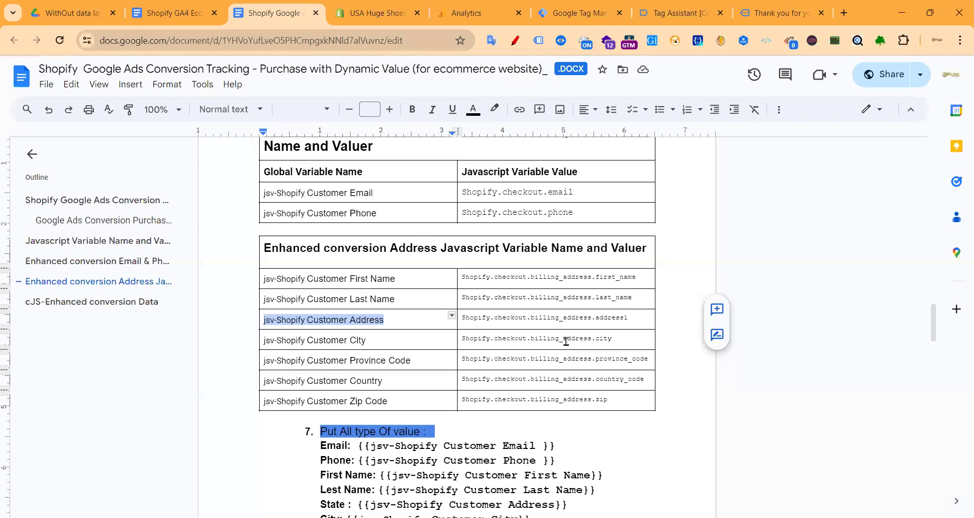
left_click_drag(616, 338, 460, 339)
key("ctrl+c")
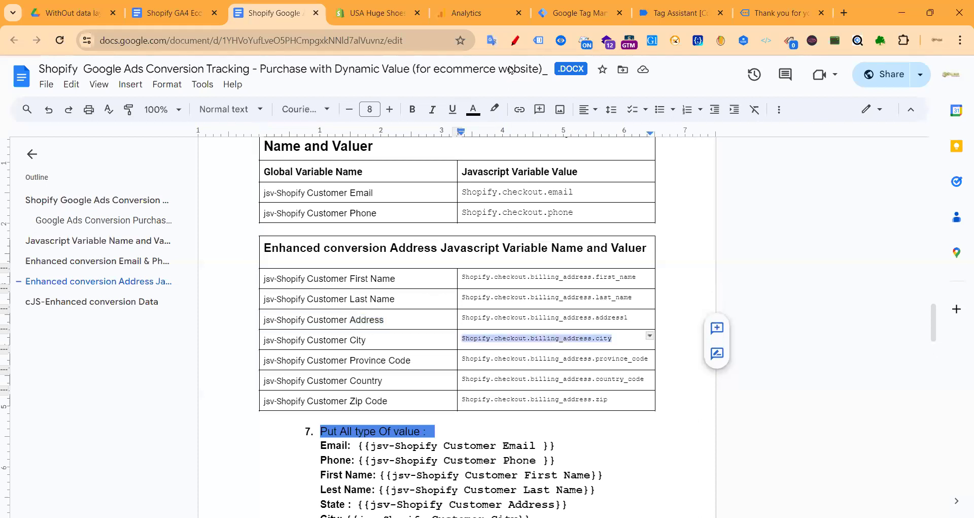
- Create a JavaScript Variable reading Shopify.checkout.billing_address.city
left_click(578, 13)
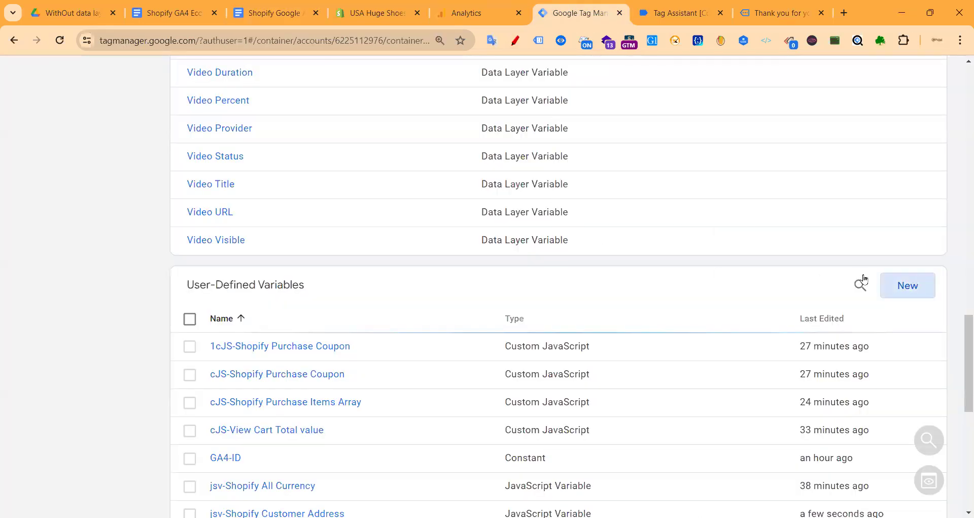
left_click(913, 284)
left_click(643, 200)
scroll(647, 364, "down", 1)
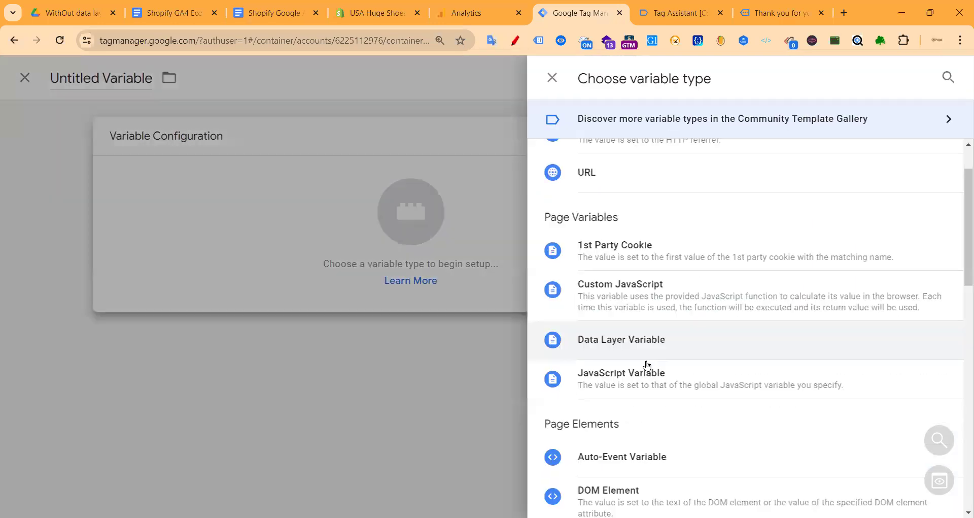
left_click(618, 378)
left_click(317, 279)
key("ctrl+v")
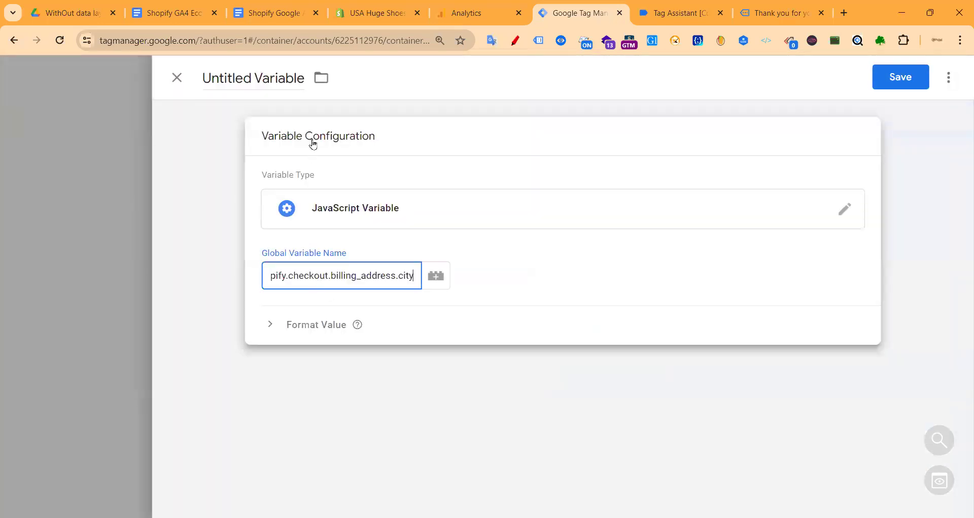
- Title it 'jsv-Shopify Customer City' and save it
left_click(260, 5)
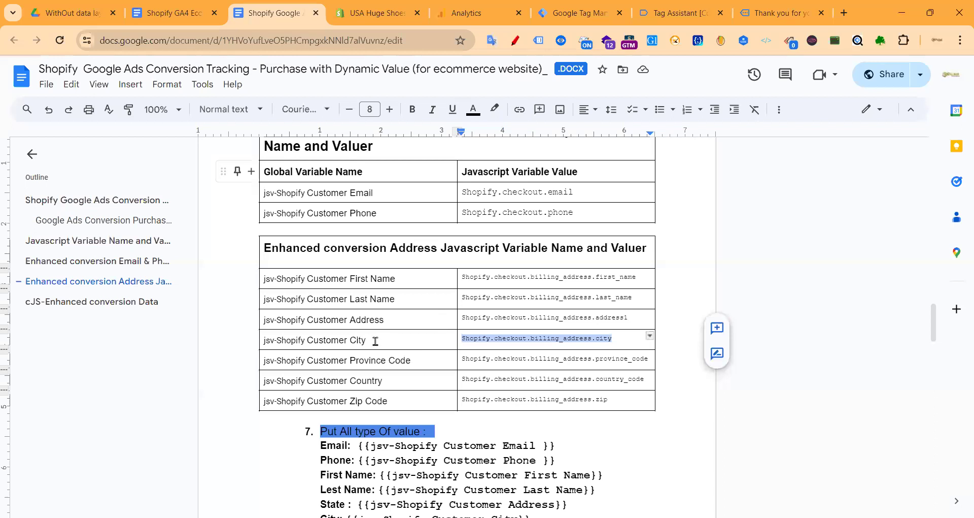
left_click_drag(375, 341, 255, 341)
key("ctrl+c")
left_click(579, 13)
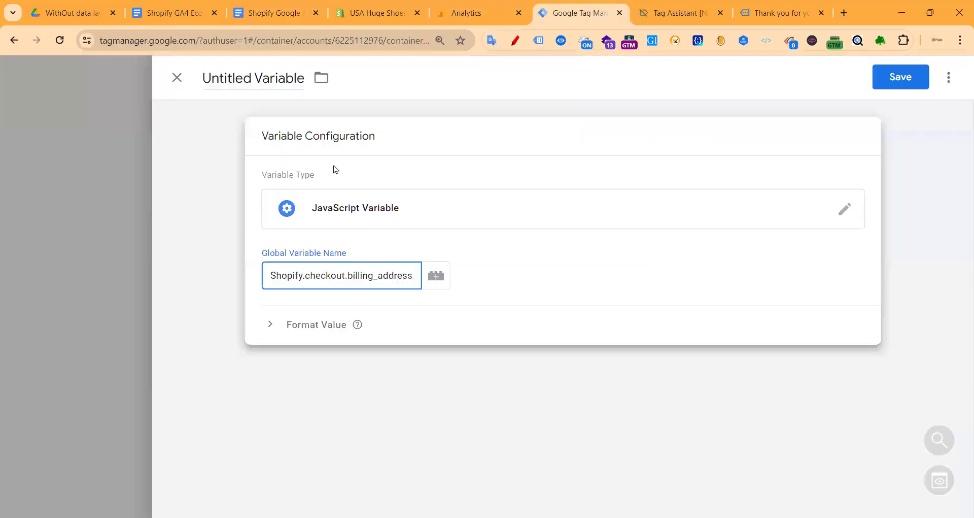
left_click(255, 78)
key("ctrl+v")
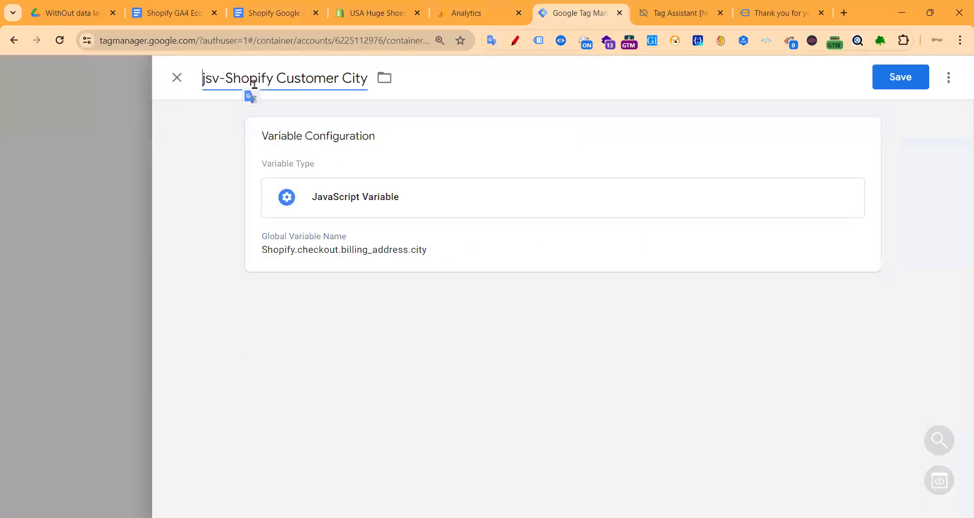
left_click(880, 87)
- Create a JavaScript Variable reading Shopify.checkout.billing_address.province_code
left_click(264, 13)
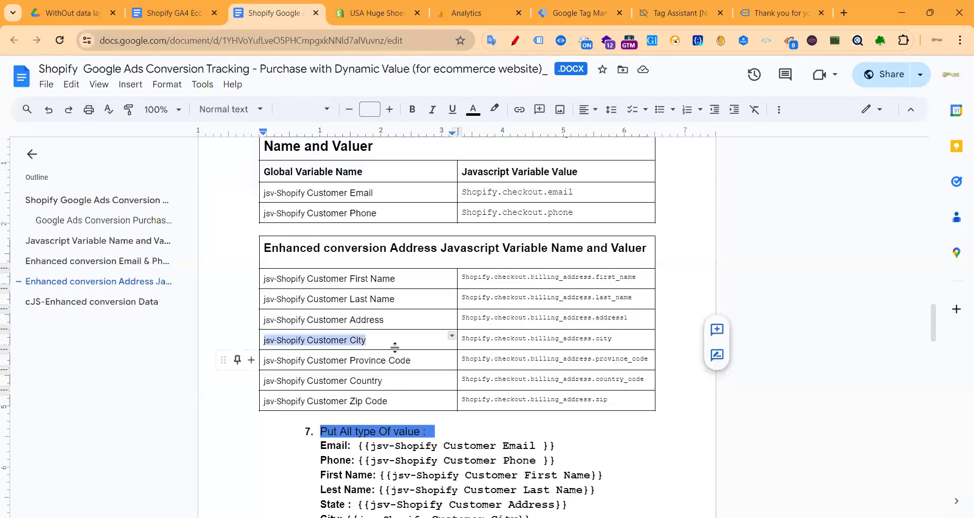
left_click_drag(648, 361, 488, 361)
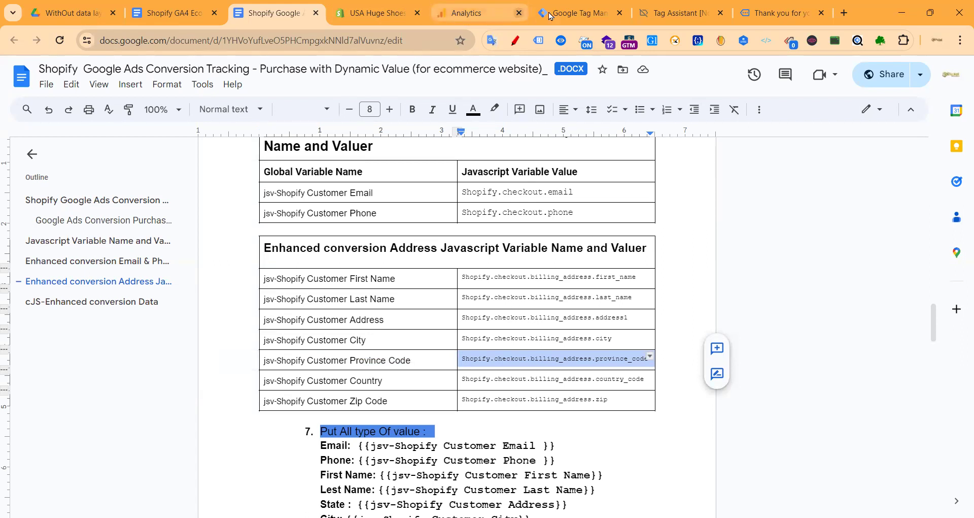
left_click(576, 13)
left_click(901, 285)
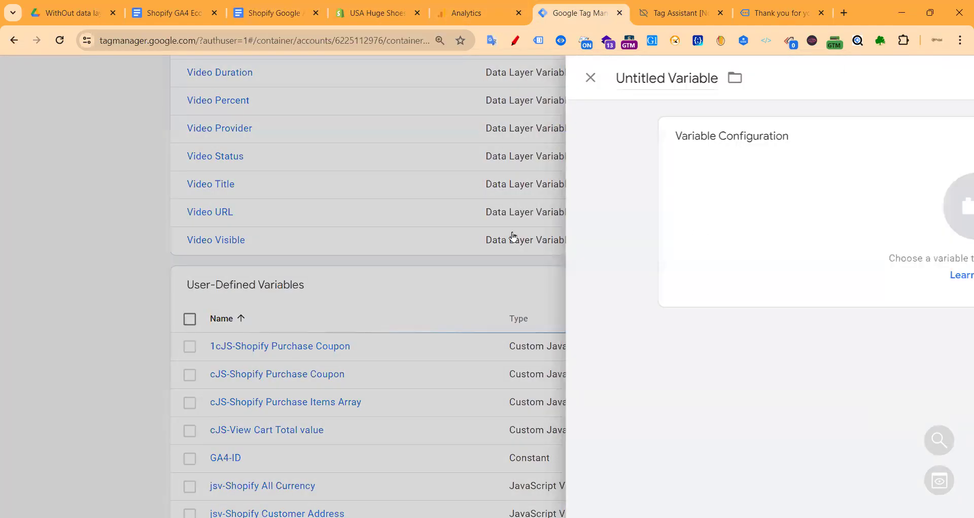
left_click(520, 237)
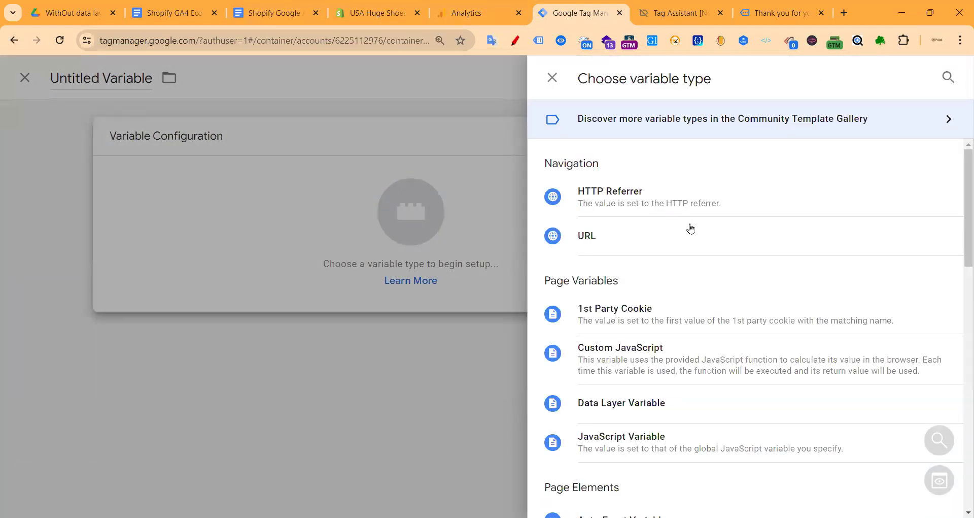
scroll(690, 228, "down", 3)
left_click(613, 381)
key("ctrl+v")
- Title it 'jsv-Shopify Customer Province Code' and save it
left_click(281, 15)
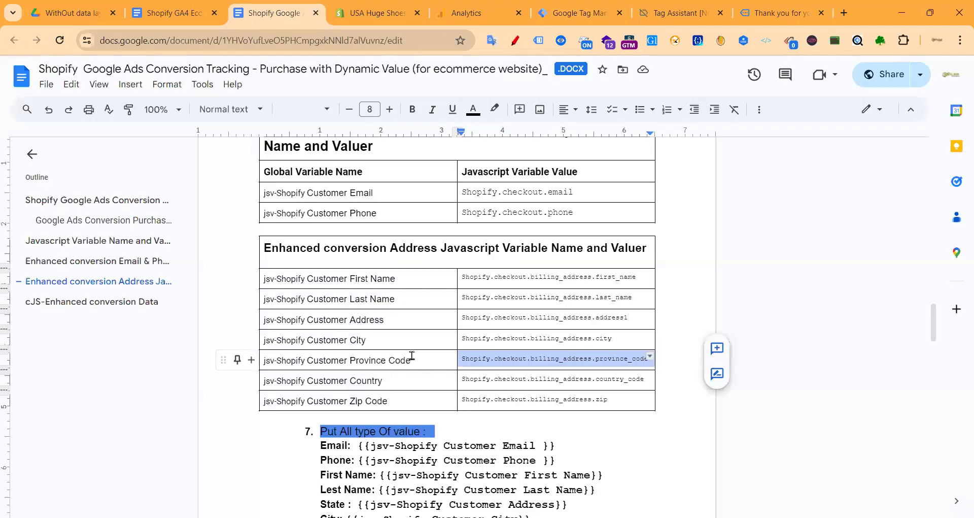
left_click(257, 361)
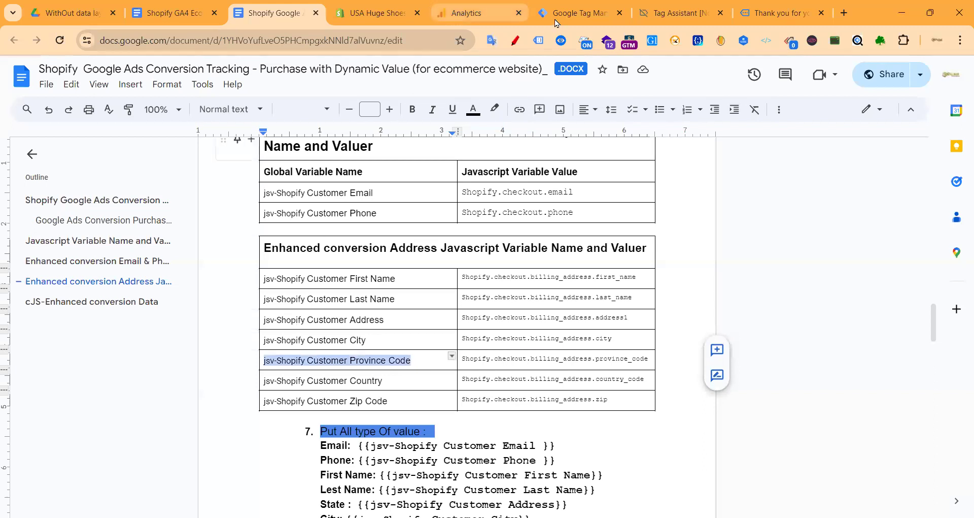
left_click(578, 13)
left_click(269, 78)
key("ctrl+v")
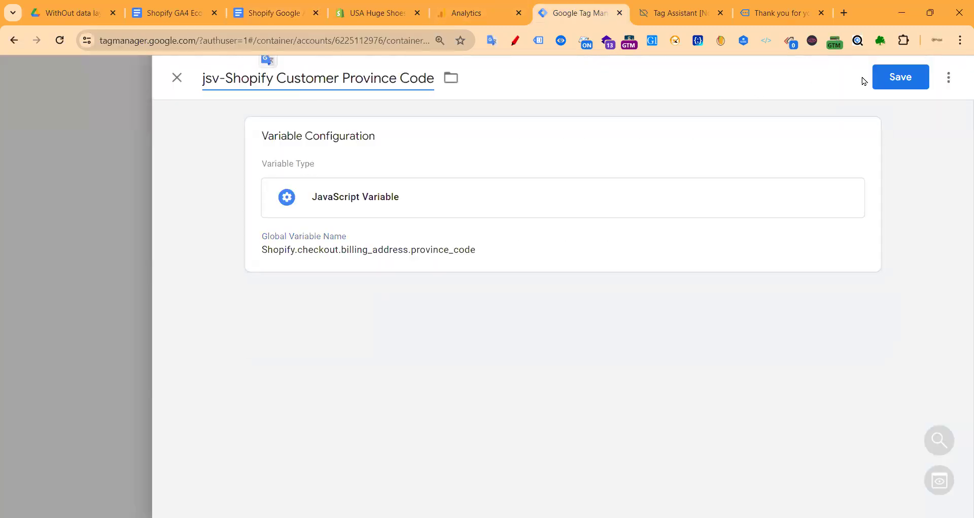
left_click(894, 77)
- Create a new JavaScript Variable reading Shopify.checkout.billing_address.country_code
left_click(281, 13)
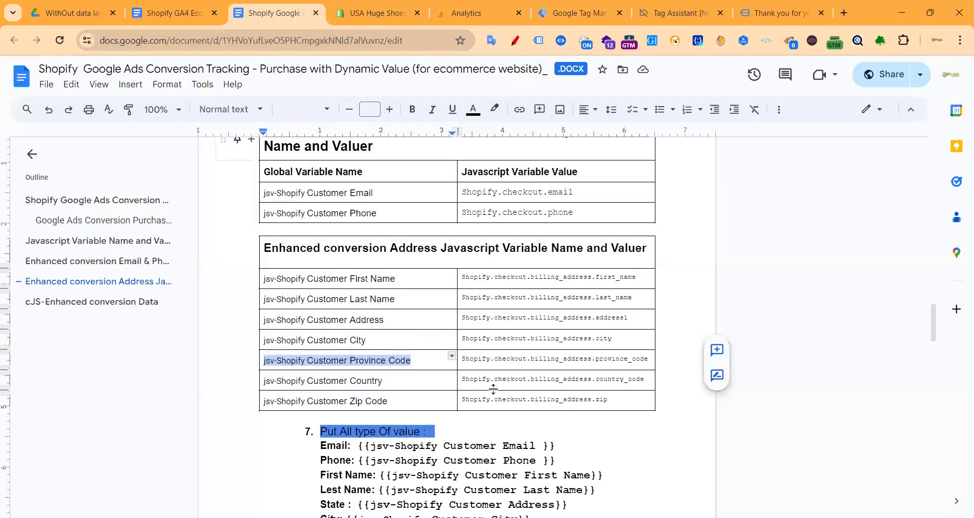
triple_click(595, 378)
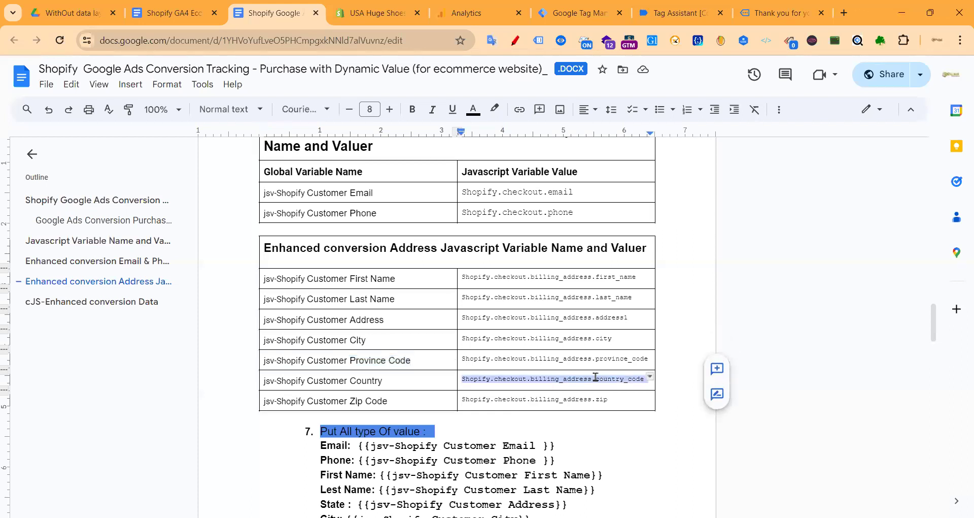
left_click(579, 13)
left_click(909, 287)
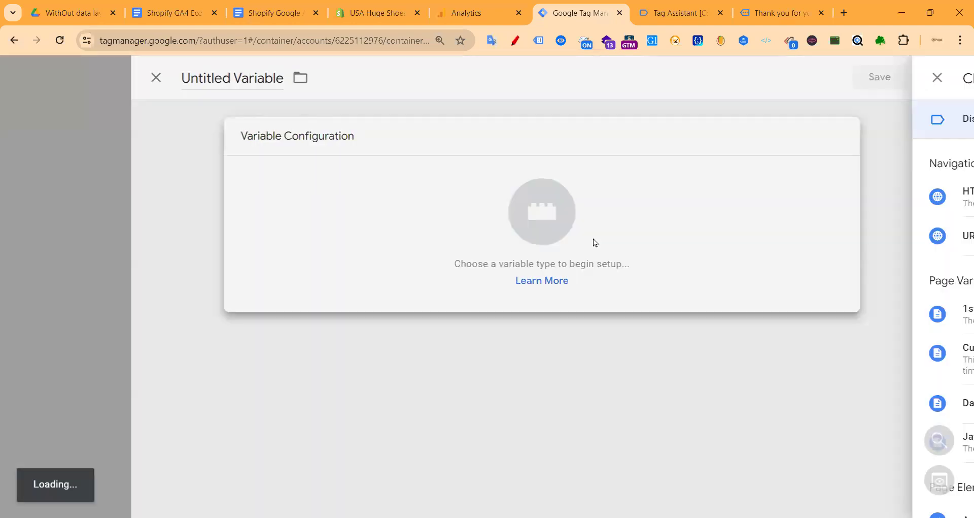
left_click(591, 242)
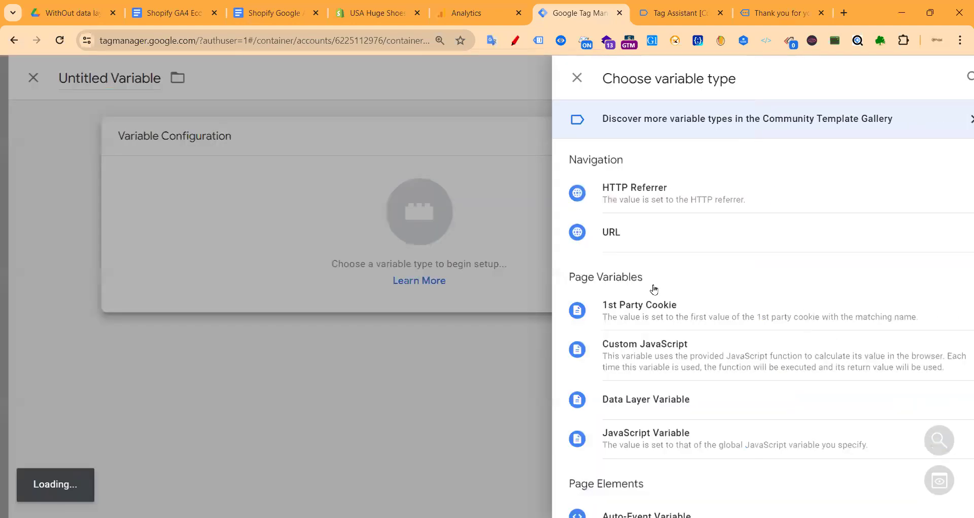
scroll(642, 303, "down", 2)
left_click(588, 312)
left_click(403, 279)
key("ctrl+v")
- Title the variable jsv-Shopify Customer Country and save it
left_click(269, 11)
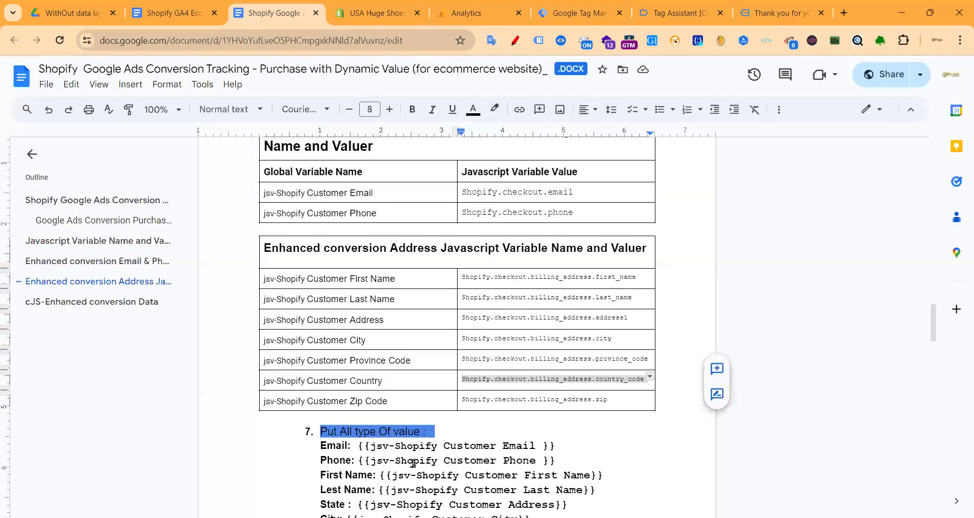
triple_click(265, 384)
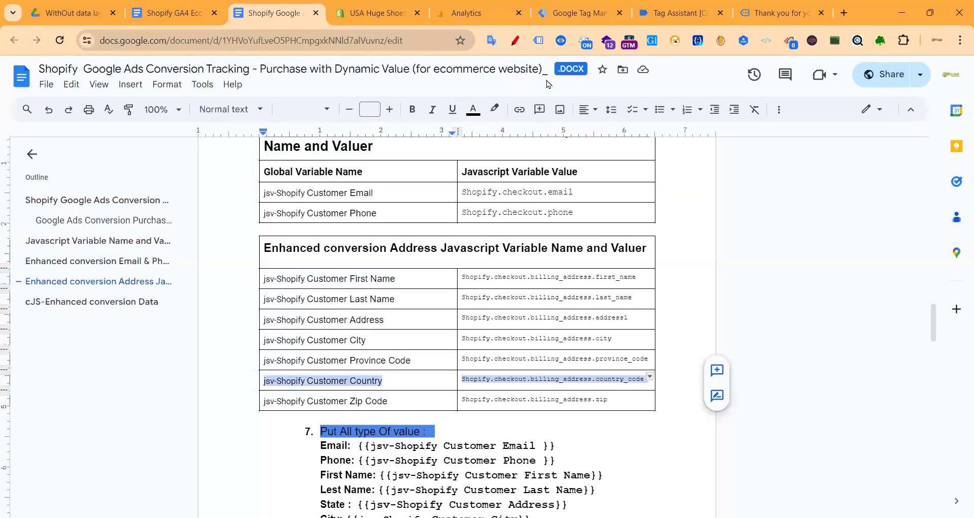
left_click(576, 13)
left_click(230, 77)
key("ctrl+v")
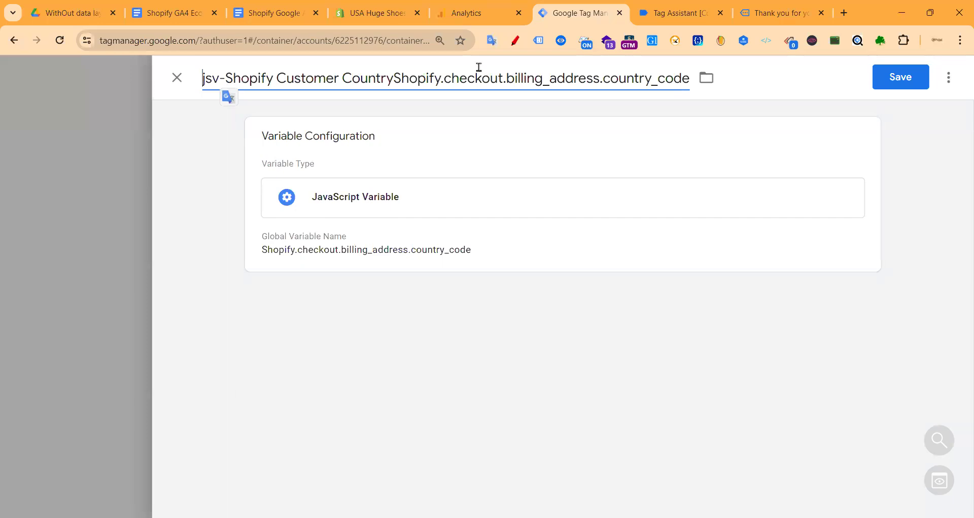
double_click(438, 79)
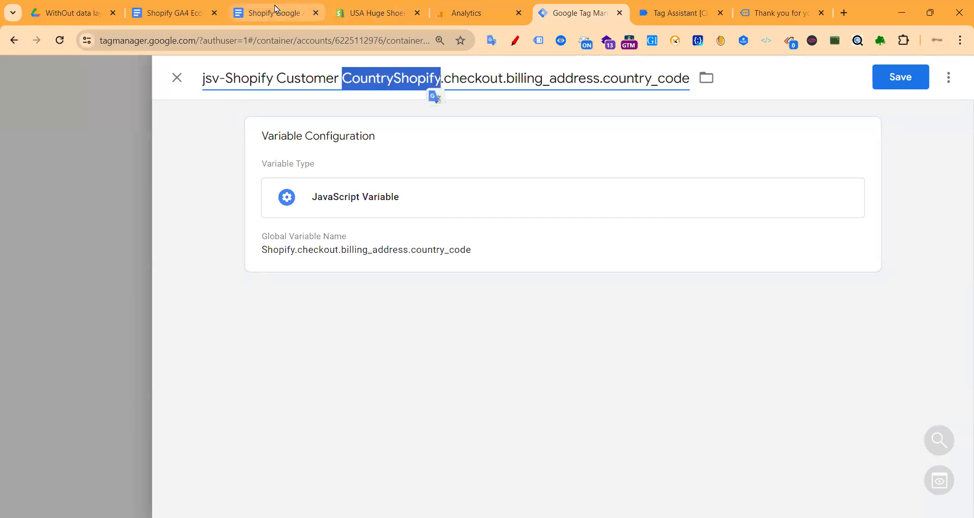
left_click(276, 11)
triple_click(263, 385)
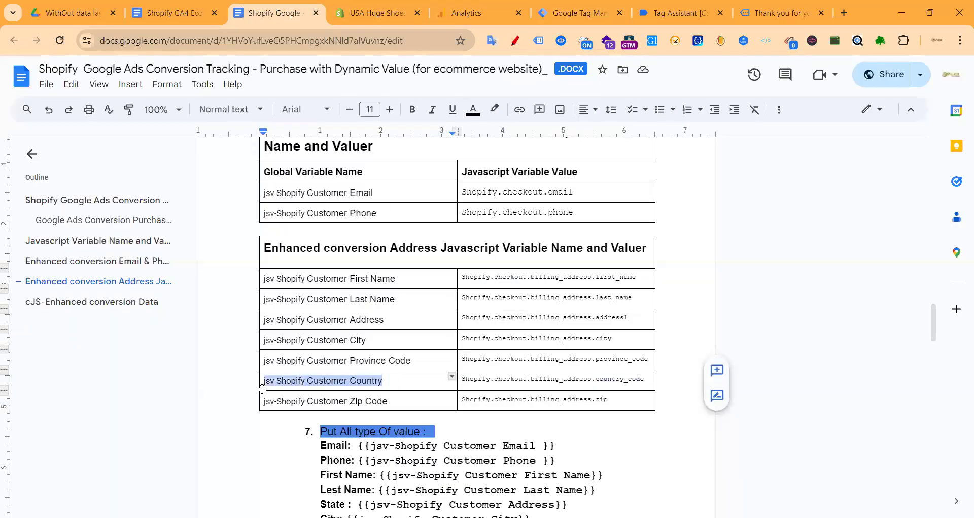
left_click(576, 12)
triple_click(355, 81)
key("ctrl+v")
left_click(911, 80)
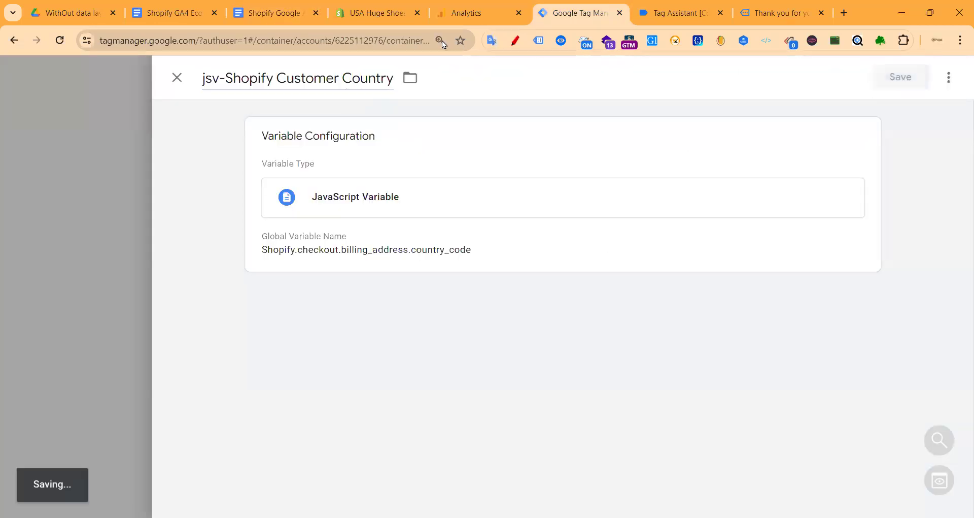
- Copy the Shopify.checkout.billing_address.zip path from the guide and begin another user-defined variable
key("ctrl+3")
left_click_drag(624, 400, 469, 394)
triple_click(546, 404)
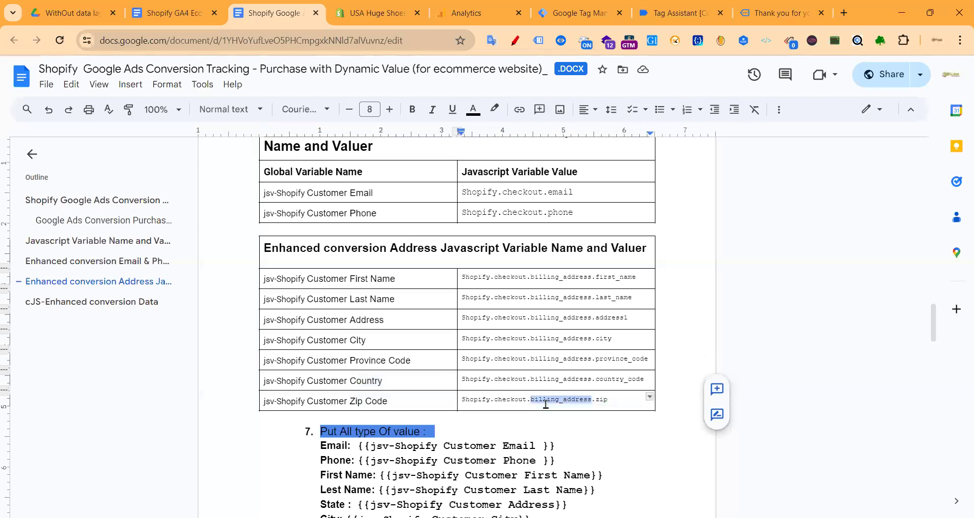
key("ctrl+c")
key("ctrl+6")
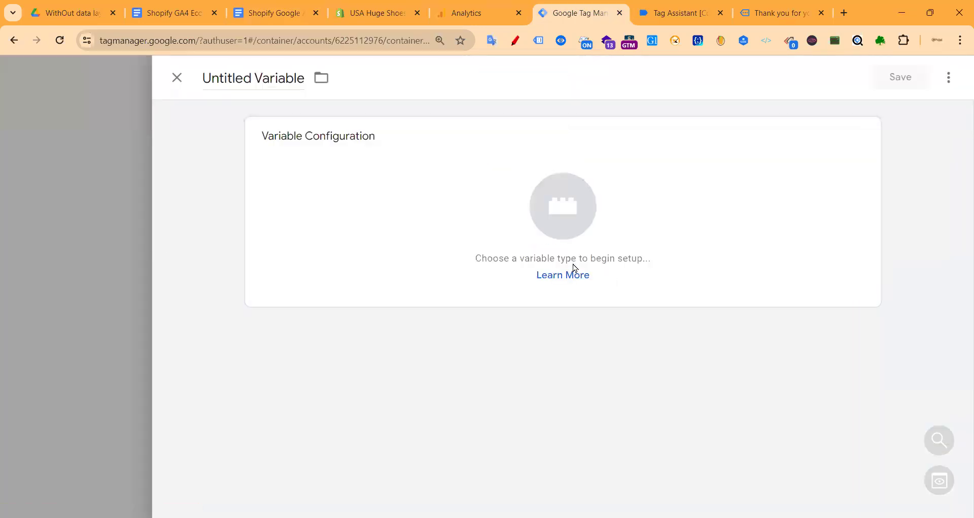
left_click(573, 269)
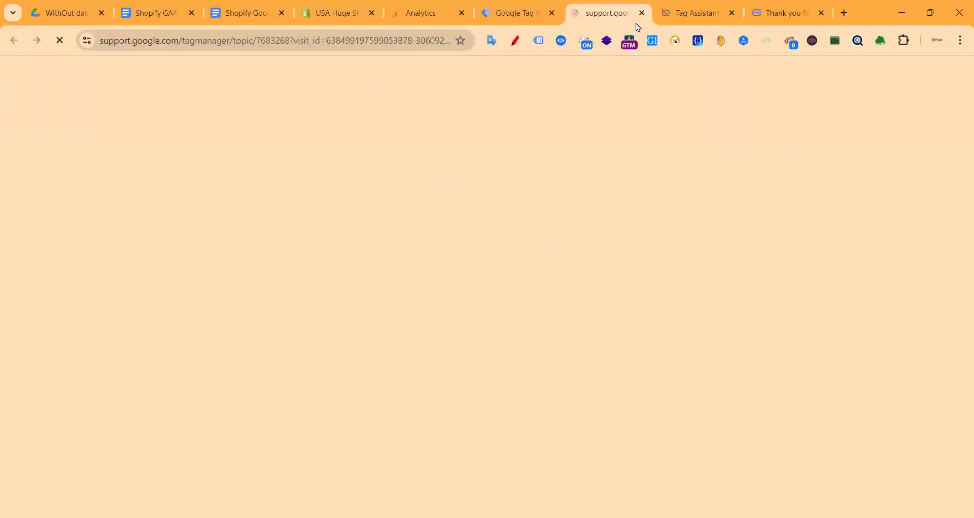
left_click(641, 14)
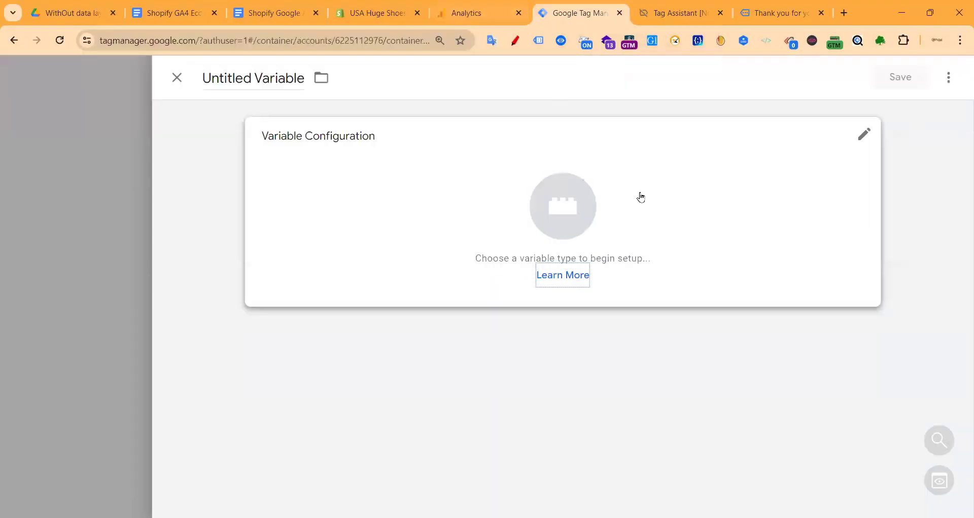
- Make the new variable a JavaScript Variable reading Shopify.checkout.billing_address.zip
left_click(640, 198)
scroll(660, 350, "down", 1)
left_click(637, 337)
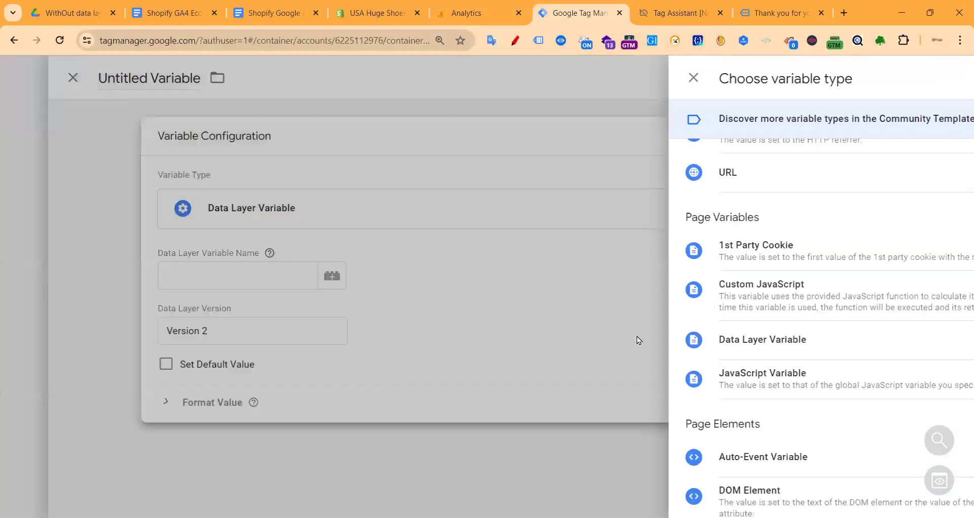
left_click(808, 225)
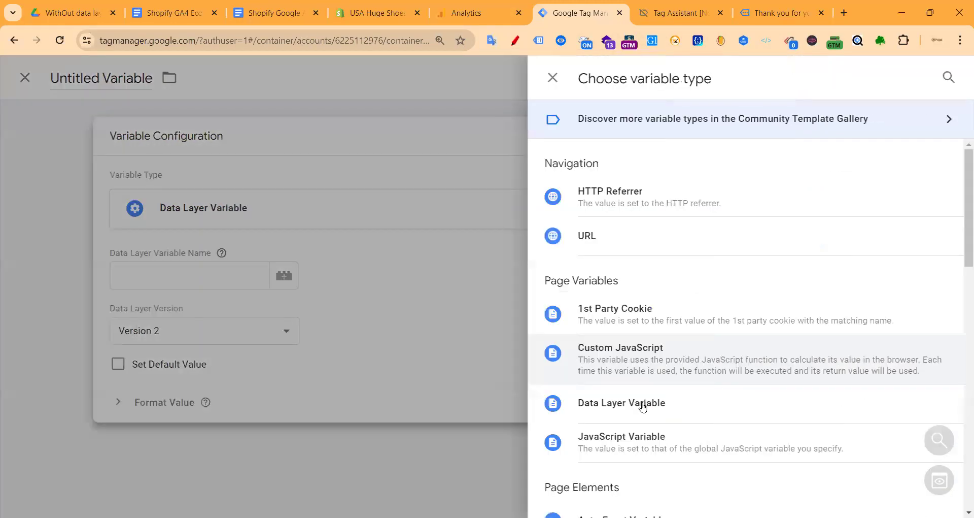
left_click(646, 404)
left_click(678, 213)
scroll(612, 391, "down", 2)
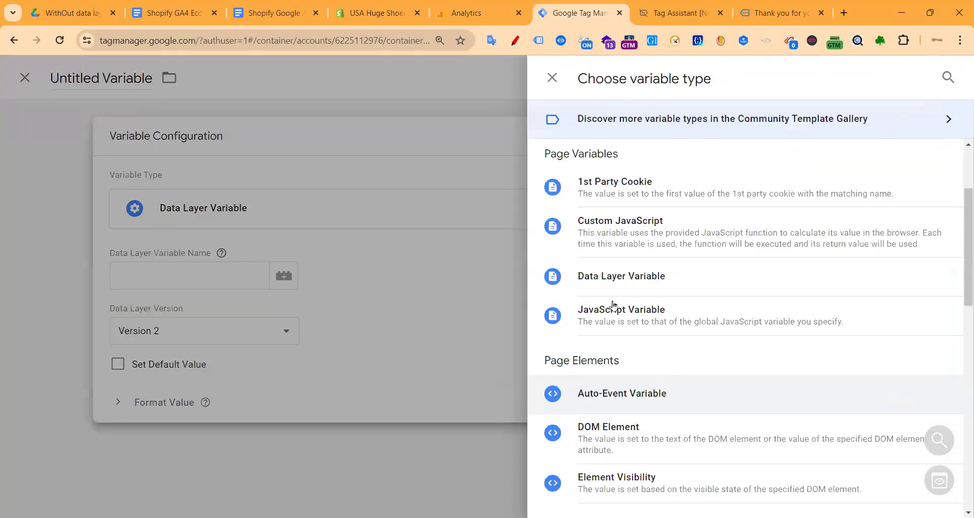
left_click(612, 311)
left_click(330, 278)
key("ctrl+v")
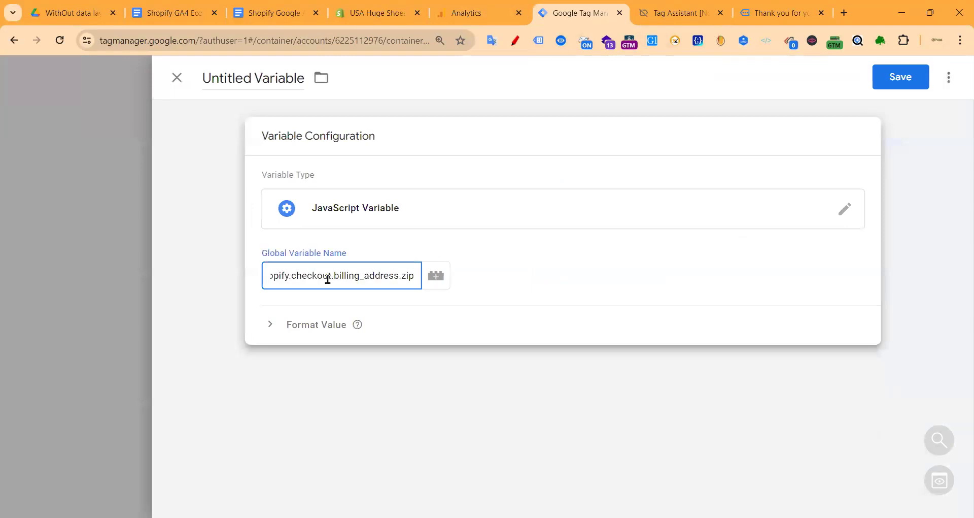
- Name the variable jsv-Shopify Customer Zip Code and save it
left_click(283, 10)
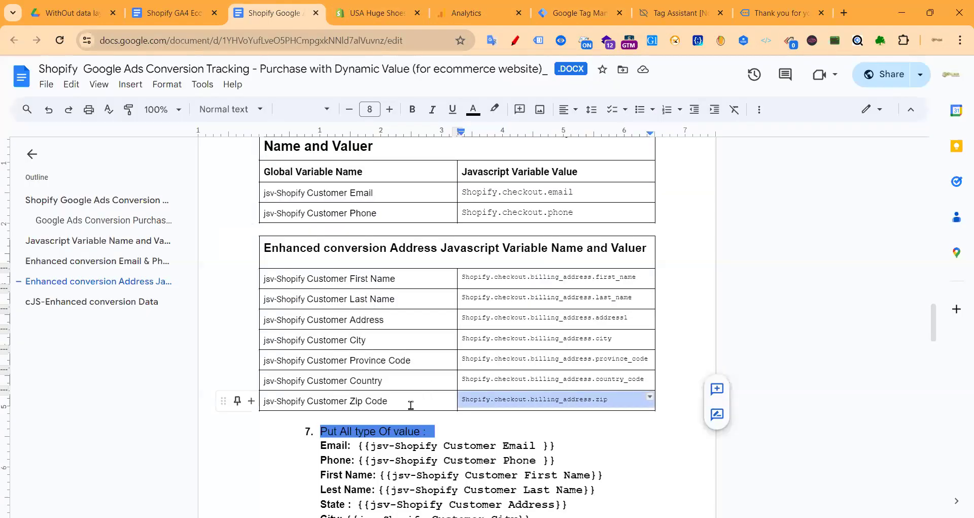
triple_click(263, 399)
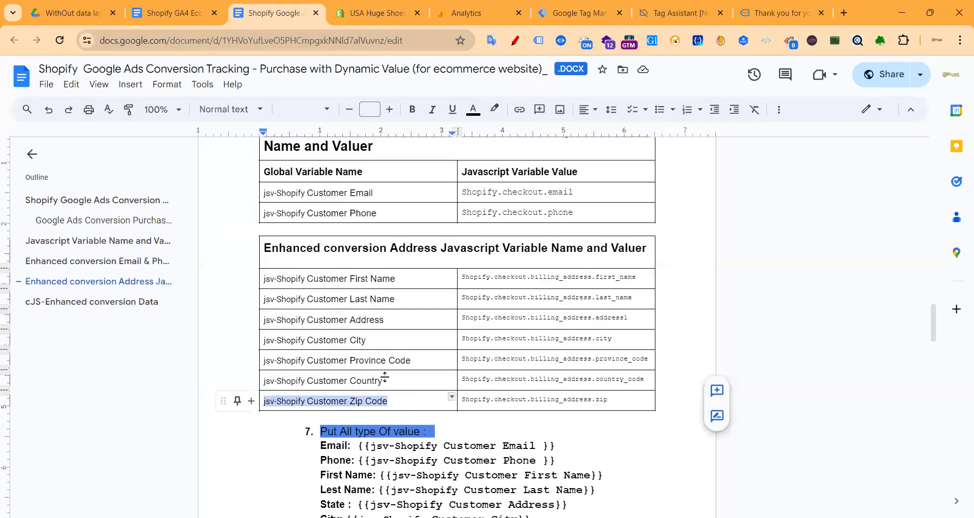
left_click(563, 14)
left_click(243, 82)
key("ctrl+v")
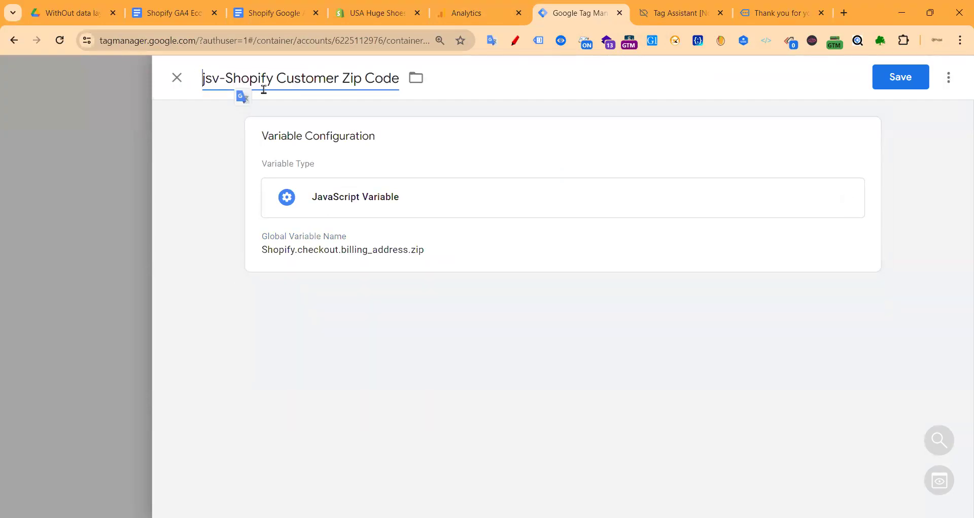
left_click(915, 87)
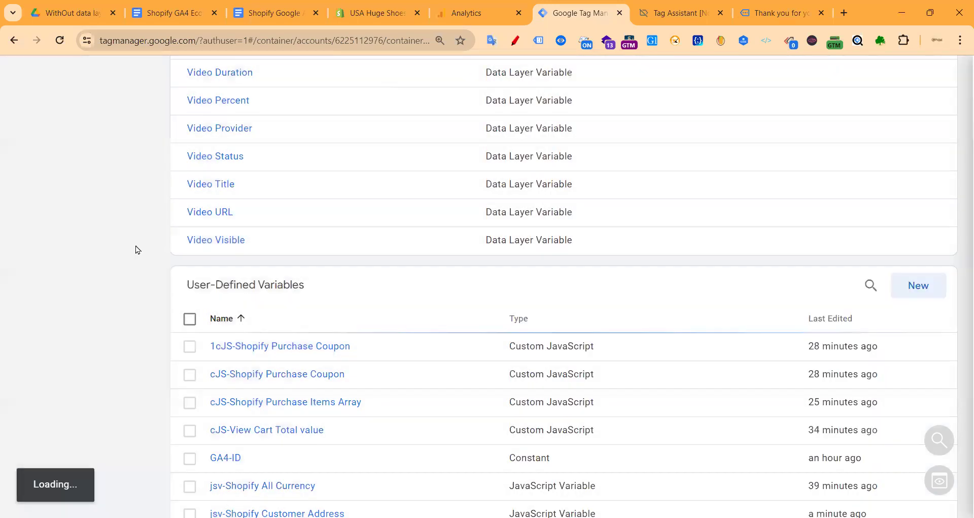
scroll(137, 249, "down", 6)
left_click(245, 13)
- Delete the cJS-Enhanced conversion Data table from the guide document
scroll(299, 265, "down", 5)
scroll(324, 274, "up", 4)
scroll(333, 270, "down", 10)
scroll(337, 279, "up", 4)
scroll(337, 279, "down", 6)
scroll(406, 294, "up", 6)
left_click_drag(401, 274, 590, 398)
scroll(588, 398, "down", 3)
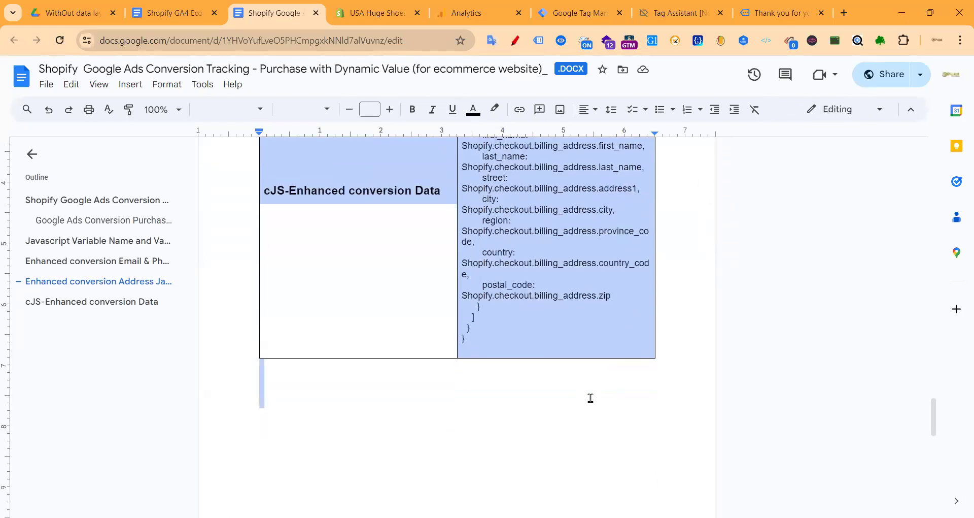
key("BackSpace")
scroll(487, 350, "up", 5)
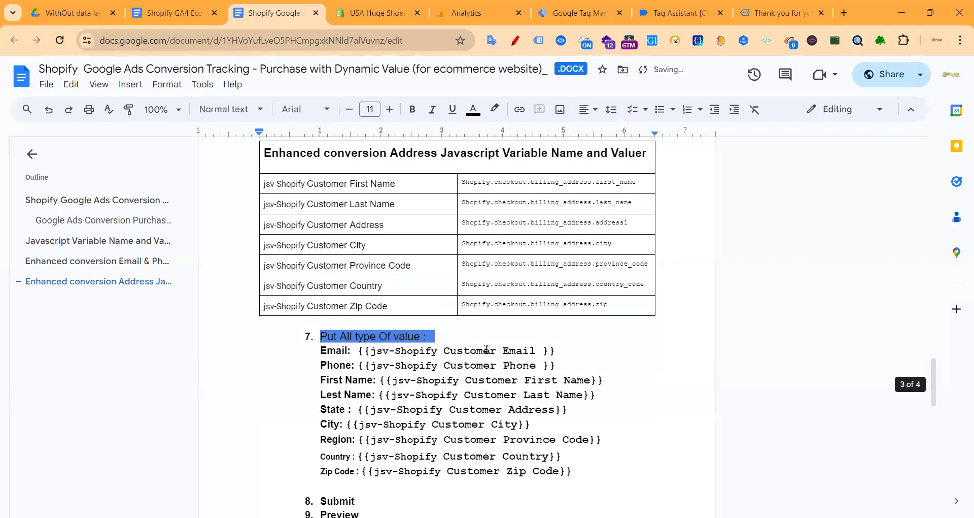
scroll(403, 364, "down", 3)
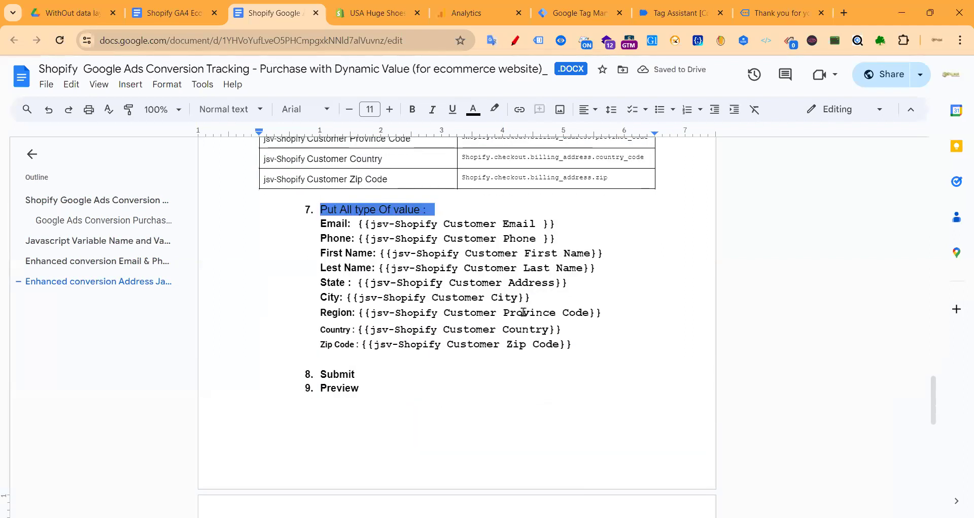
scroll(414, 292, "up", 2)
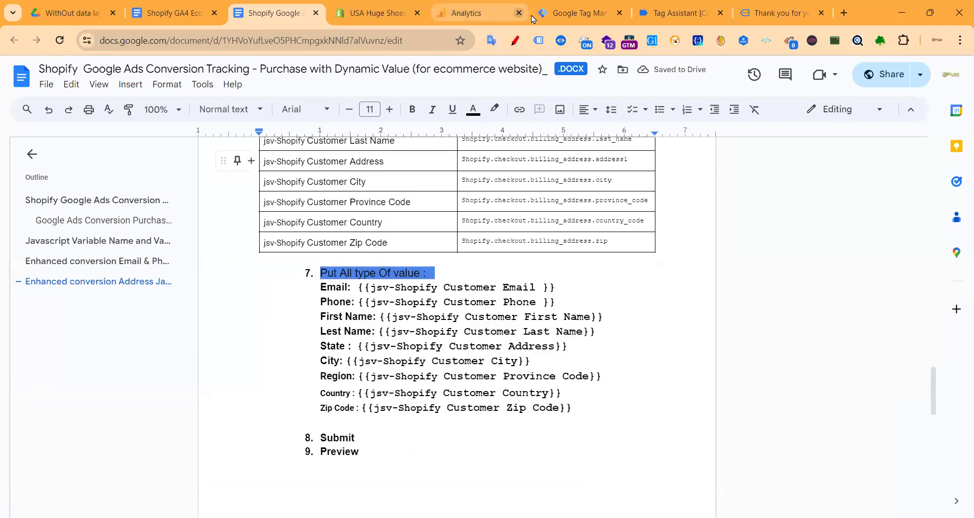
- Begin a new user-defined variable in Tag Manager
left_click(576, 15)
scroll(367, 354, "down", 5)
scroll(257, 345, "up", 5)
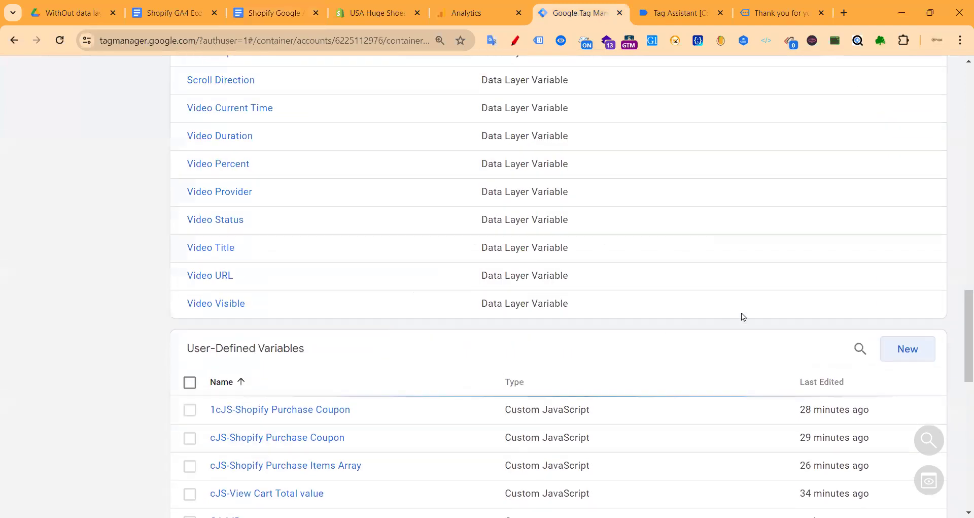
left_click(908, 352)
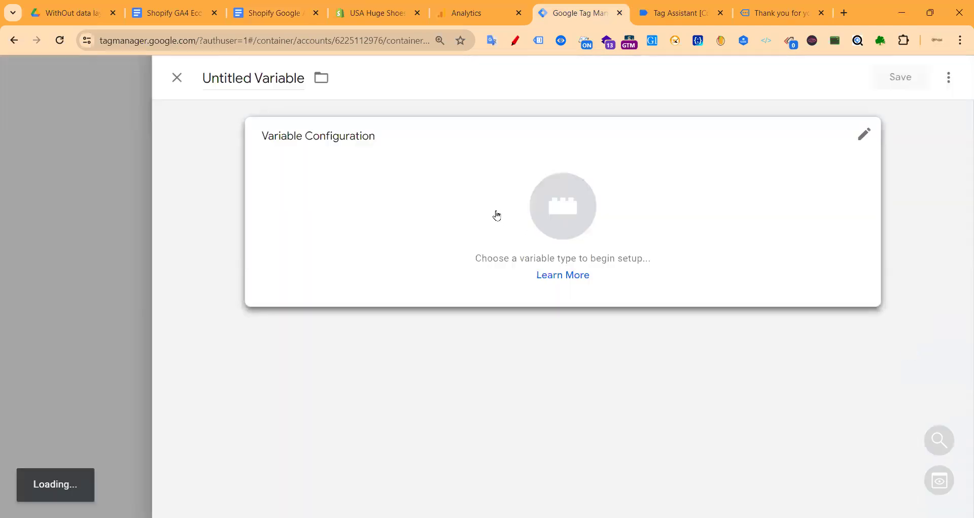
- Make the new variable a User-Provided Data variable
left_click(507, 203)
scroll(601, 241, "down", 15)
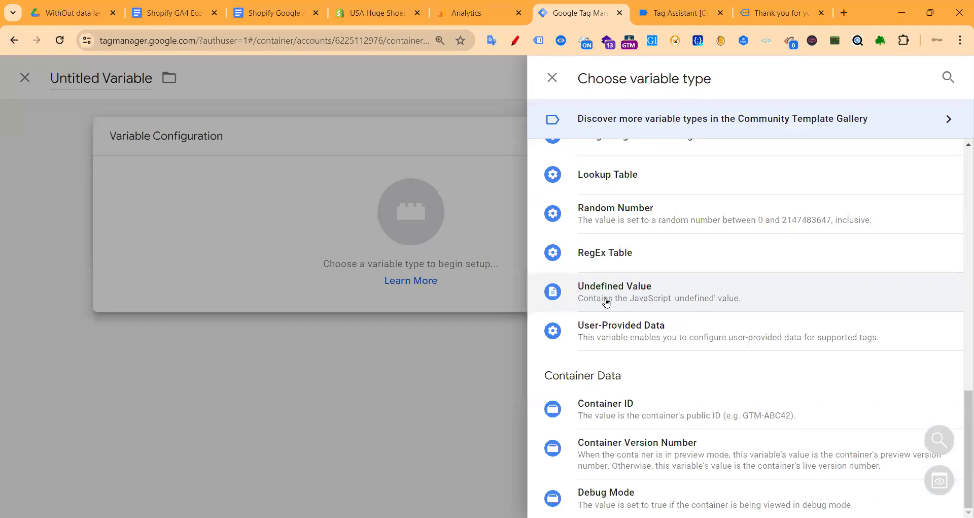
left_click(675, 330)
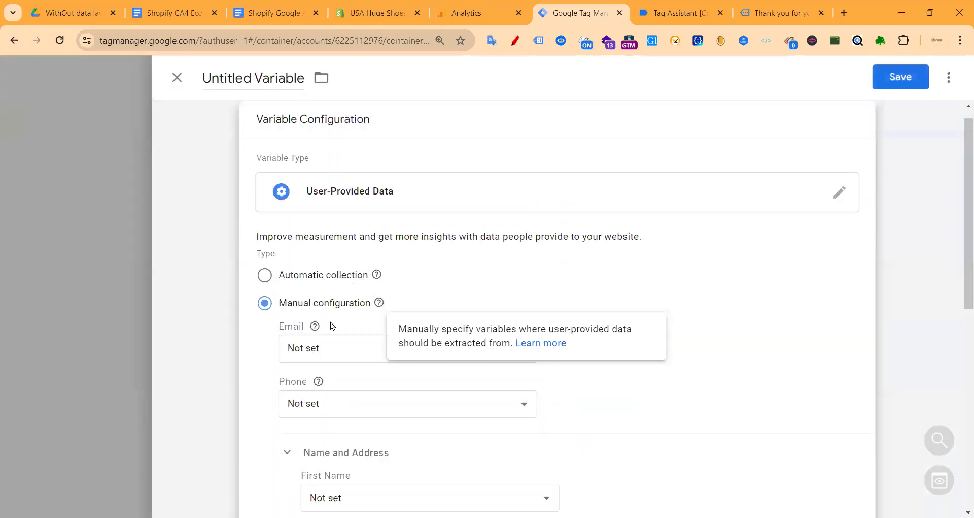
scroll(450, 270, "down", 4)
- Map Email to jsv-Shopify Customer Email and Phone to jsv-Shopify Customer Phone
left_click(331, 168)
scroll(370, 254, "down", 10)
scroll(373, 251, "up", 5)
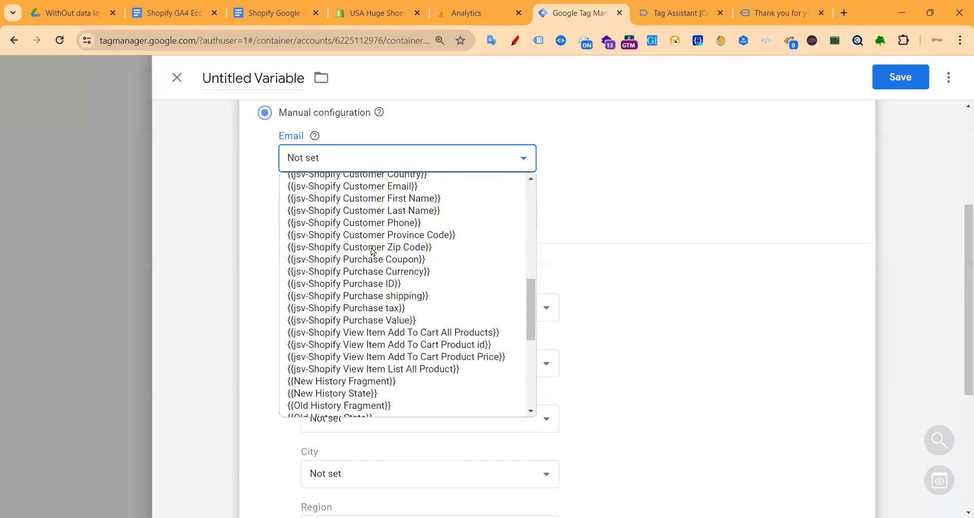
scroll(373, 251, "up", 3)
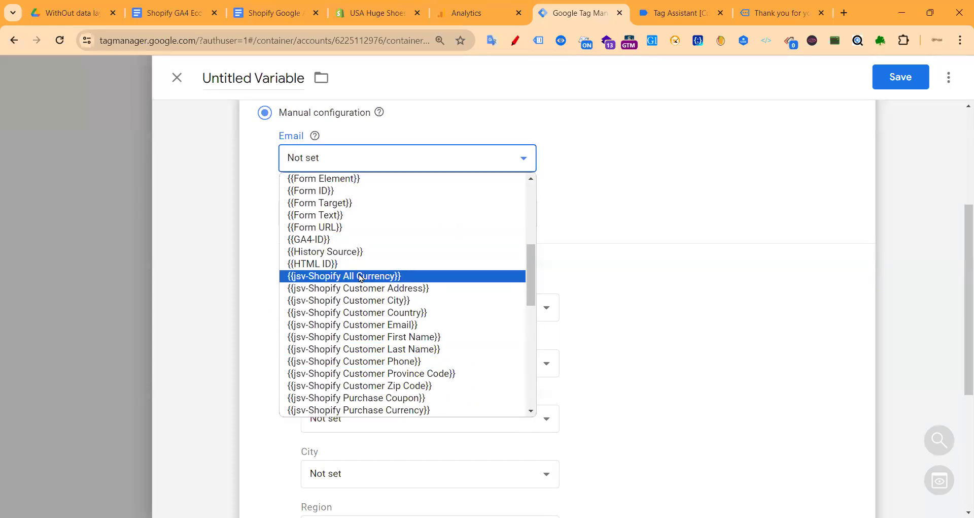
left_click(378, 325)
left_click(333, 216)
scroll(369, 315, "down", 10)
scroll(368, 312, "up", 3)
scroll(369, 305, "down", 3)
scroll(386, 299, "up", 3)
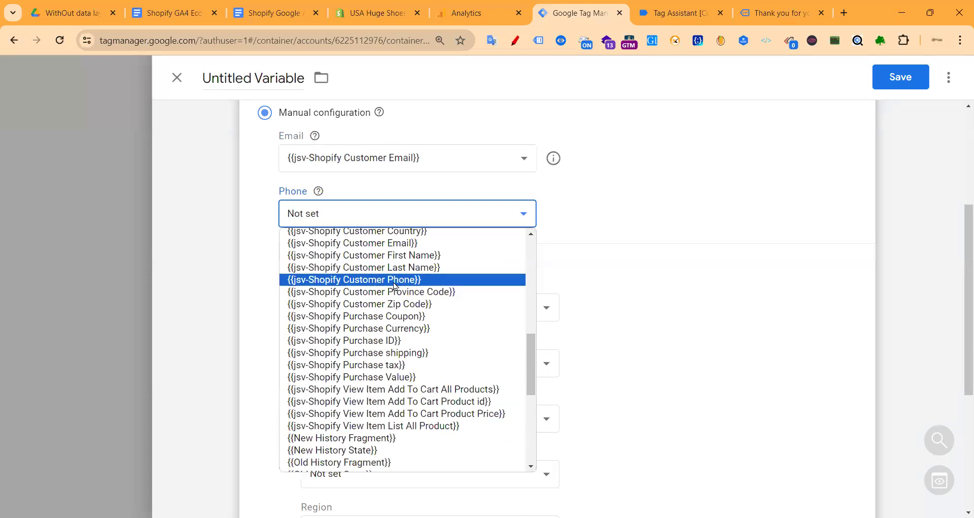
left_click(392, 281)
- Map First Name and Last Name to the jsv-Shopify Customer First Name and Last Name variables
left_click(344, 308)
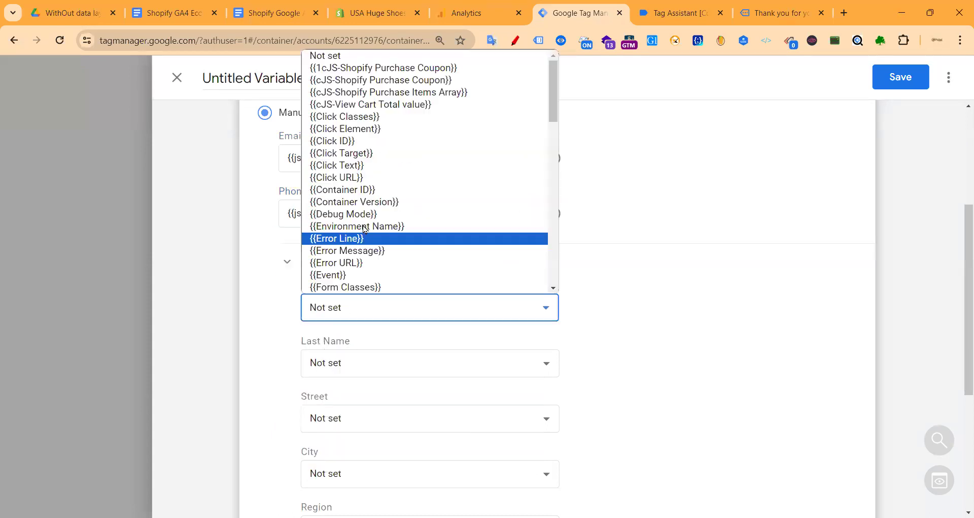
scroll(416, 209, "down", 5)
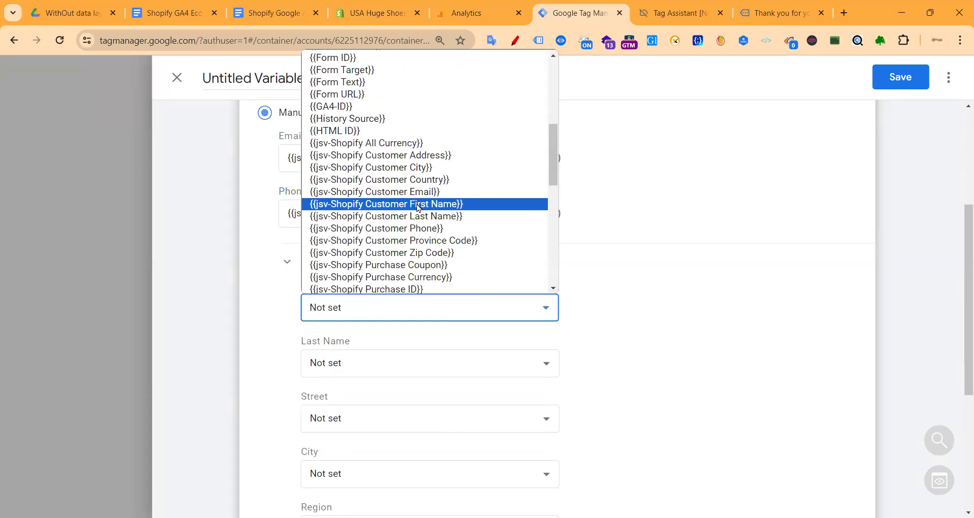
left_click(417, 204)
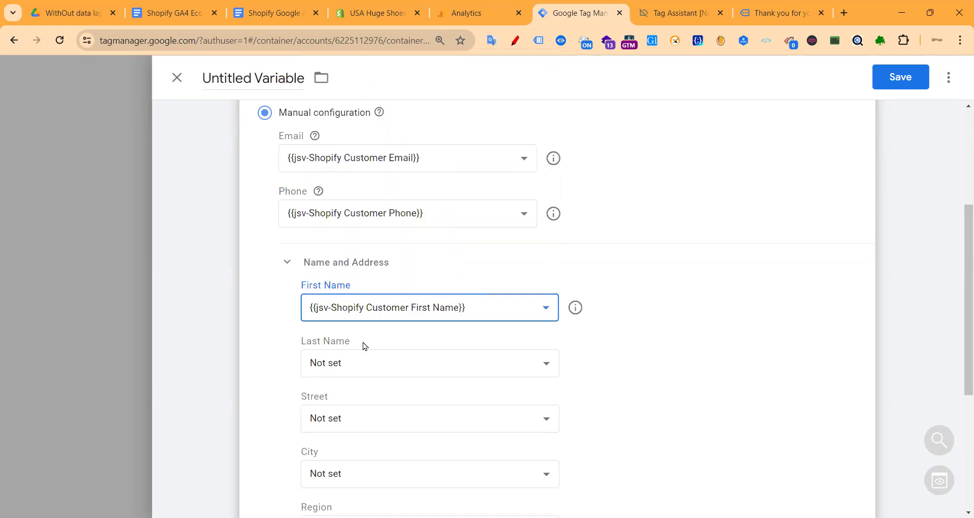
left_click(332, 363)
scroll(426, 202, "down", 5)
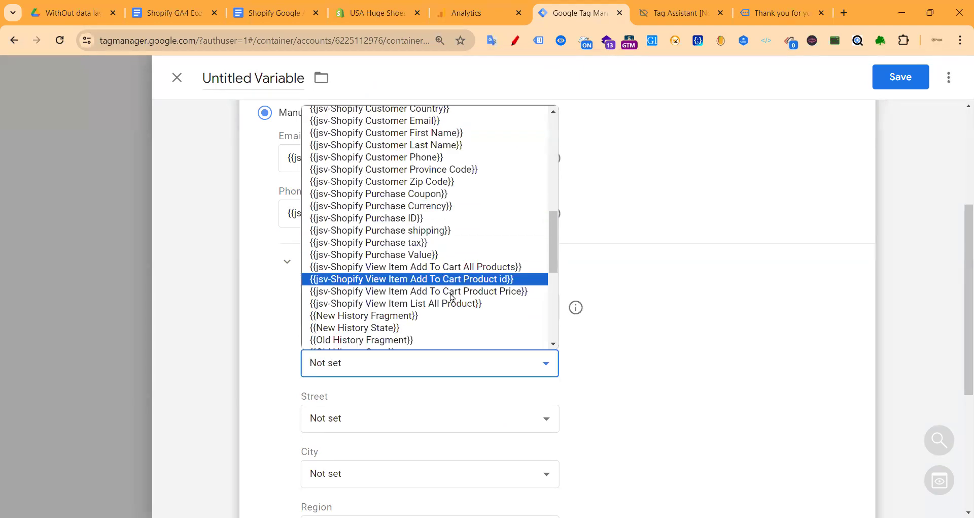
scroll(431, 279, "down", 5)
scroll(421, 274, "up", 5)
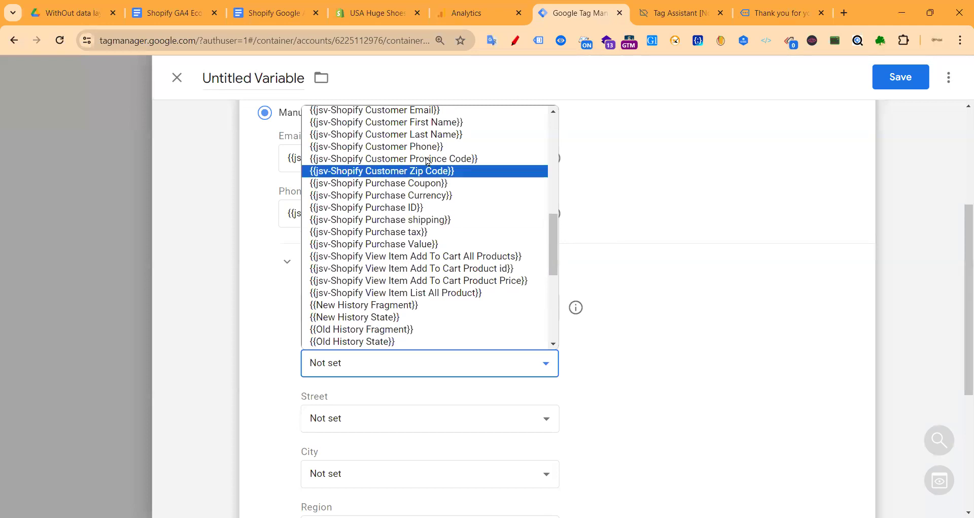
left_click(422, 136)
scroll(364, 396, "down", 3)
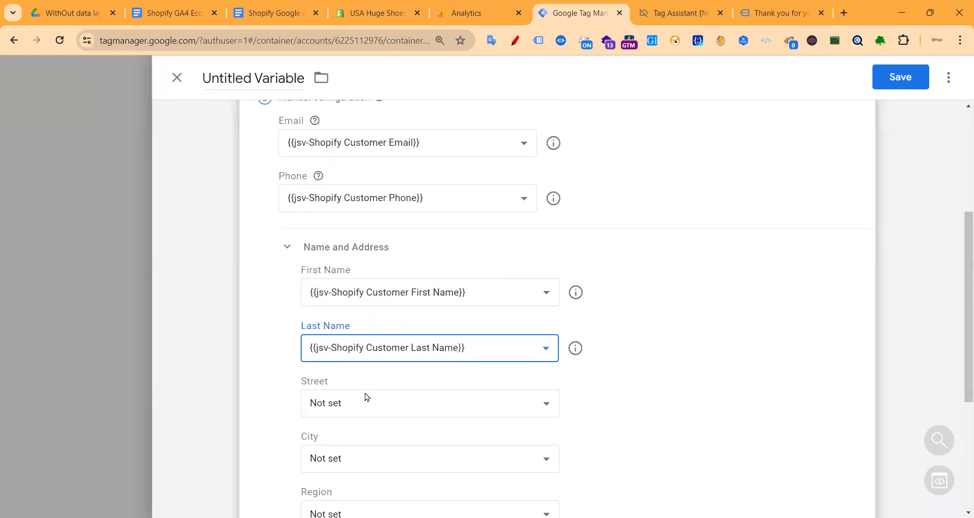
- Check in the setup guide which variable belongs in the Street field
left_click(350, 299)
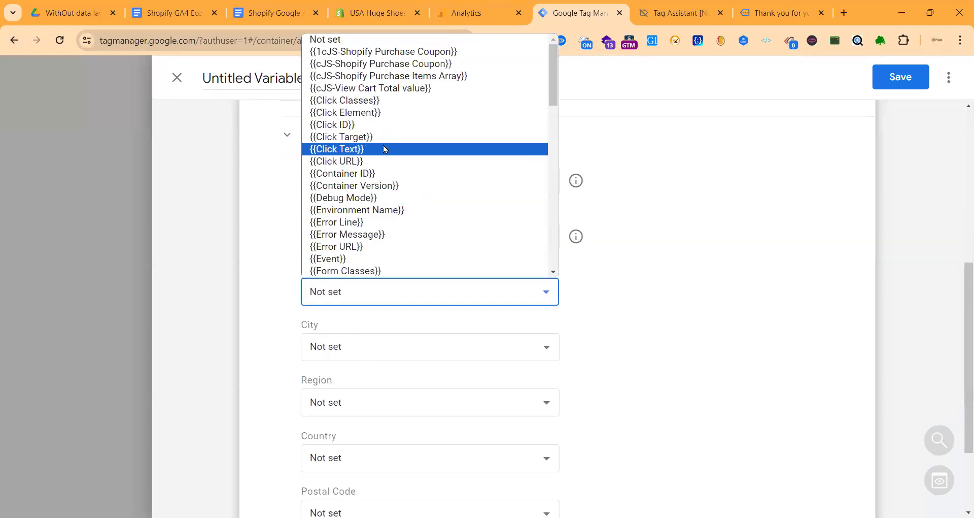
scroll(406, 183, "down", 3)
scroll(406, 183, "down", 3)
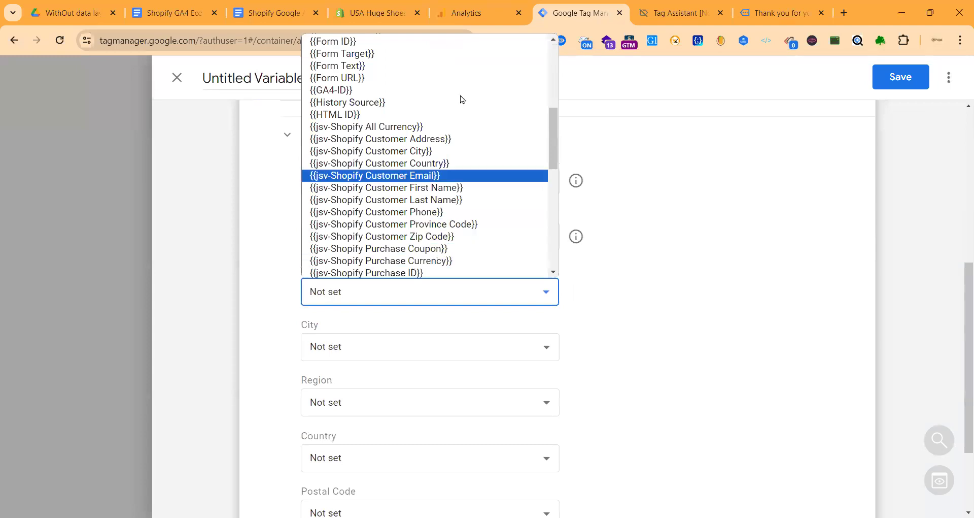
left_click(275, 12)
left_click(431, 345)
left_click_drag(387, 347, 532, 348)
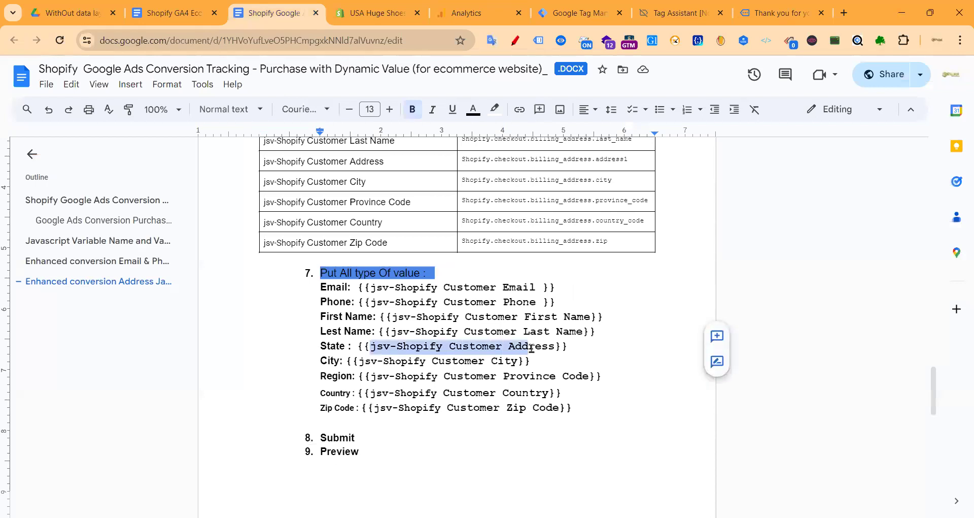
left_click(439, 8)
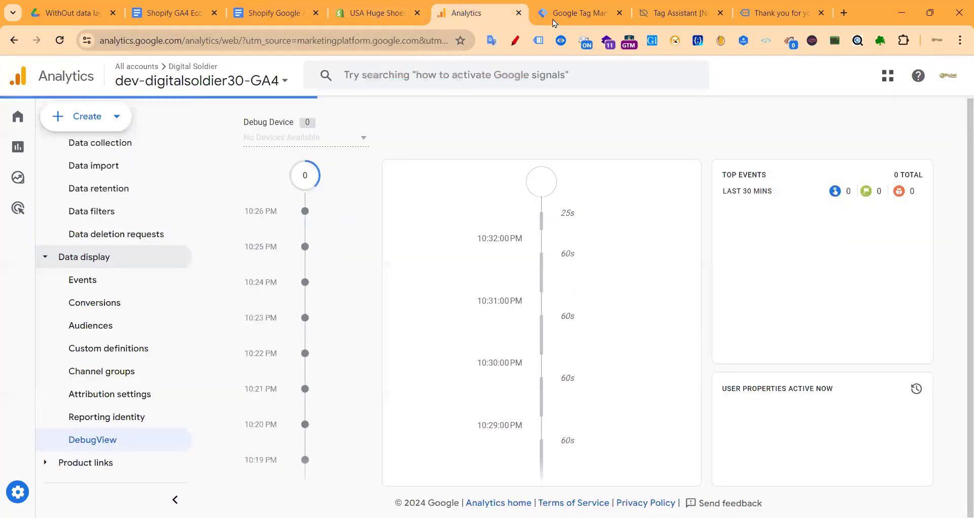
left_click(553, 19)
- Set Street to jsv-Shopify Customer Address and City to jsv-Shopify Customer City
left_click(380, 284)
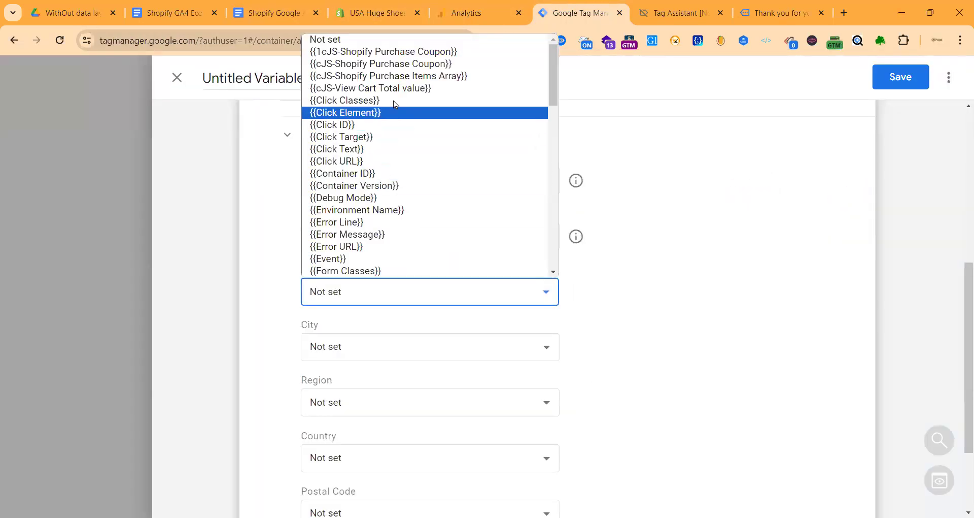
scroll(409, 195, "down", 7)
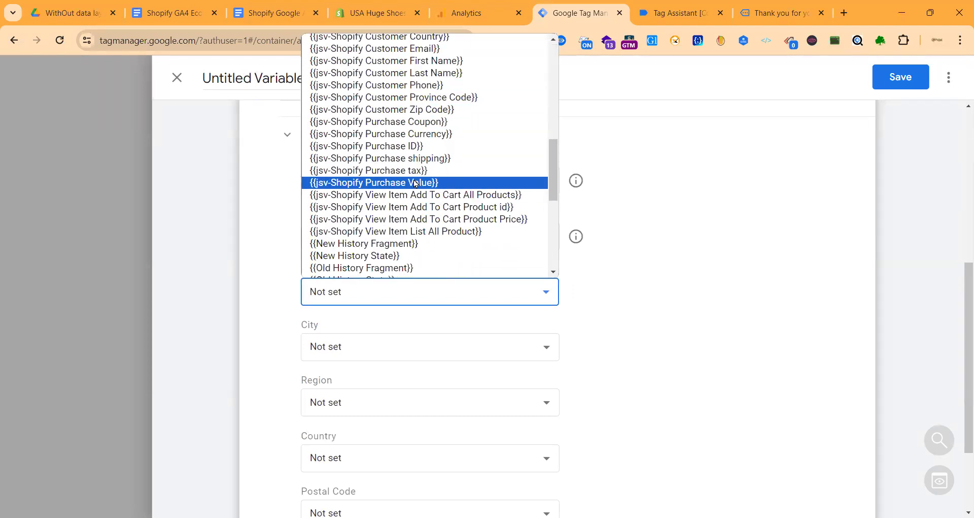
scroll(386, 186, "up", 3)
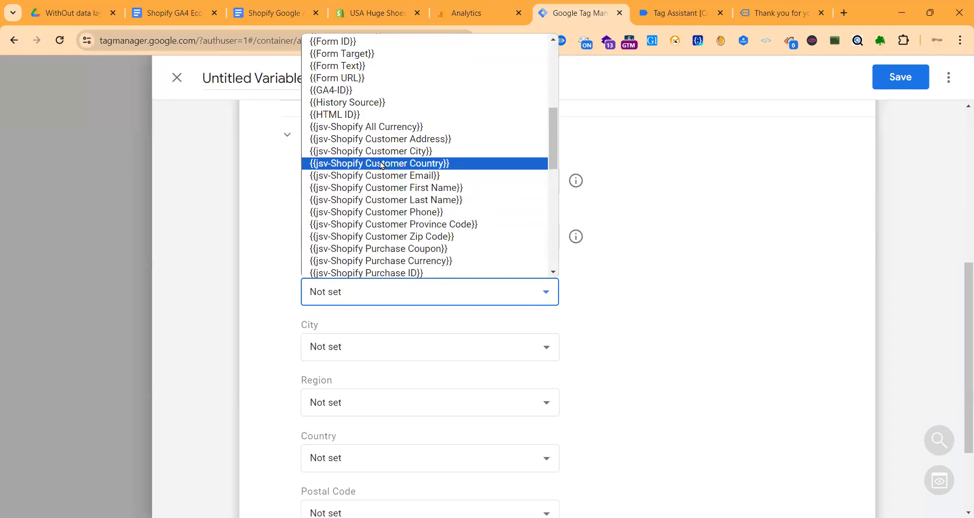
left_click(388, 139)
scroll(364, 272, "down", 1)
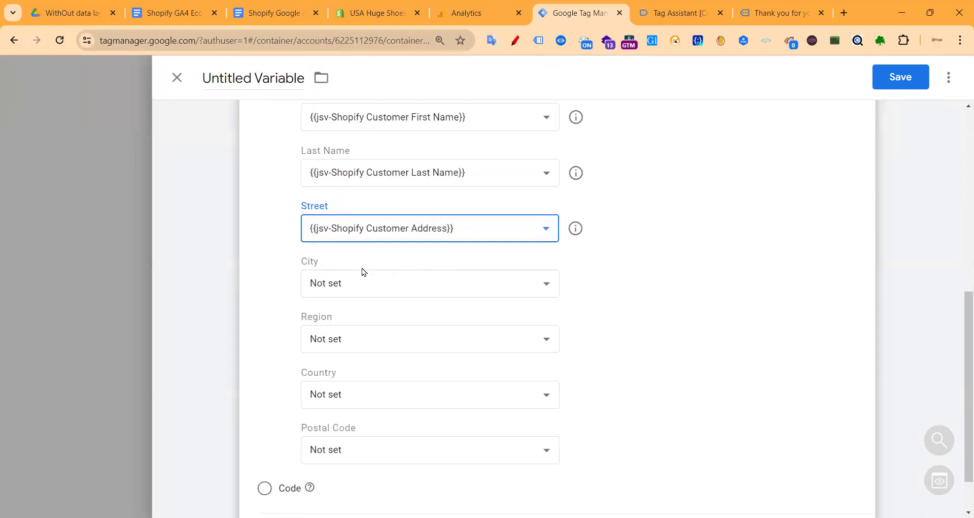
left_click(341, 284)
scroll(395, 158, "down", 5)
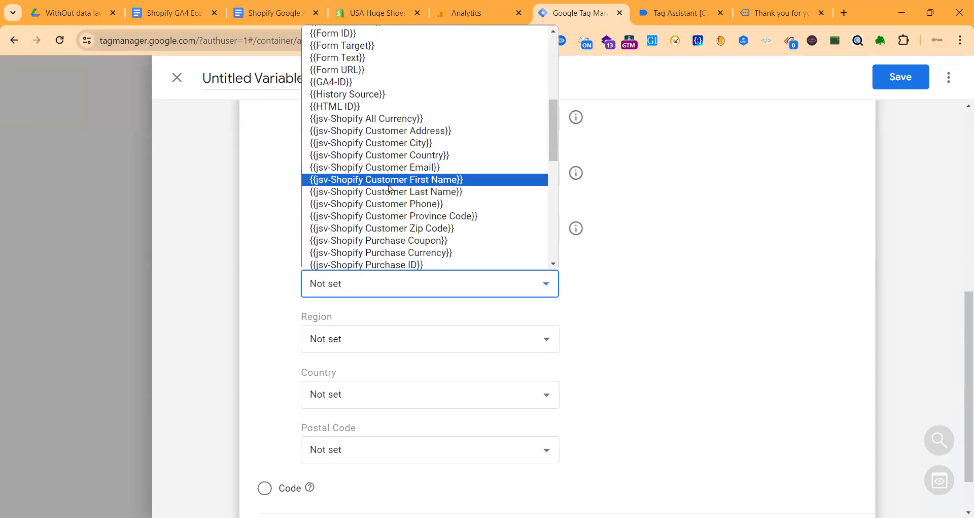
left_click(411, 143)
- Set Region to the jsv-Shopify Customer Province Code variable
scroll(408, 297, "down", 1)
left_click(378, 279)
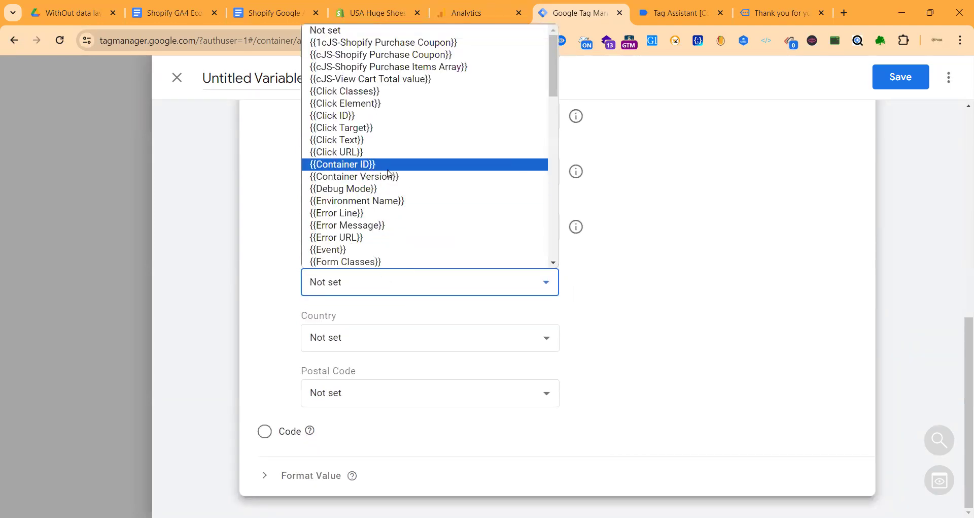
scroll(406, 168, "down", 5)
scroll(411, 175, "down", 2)
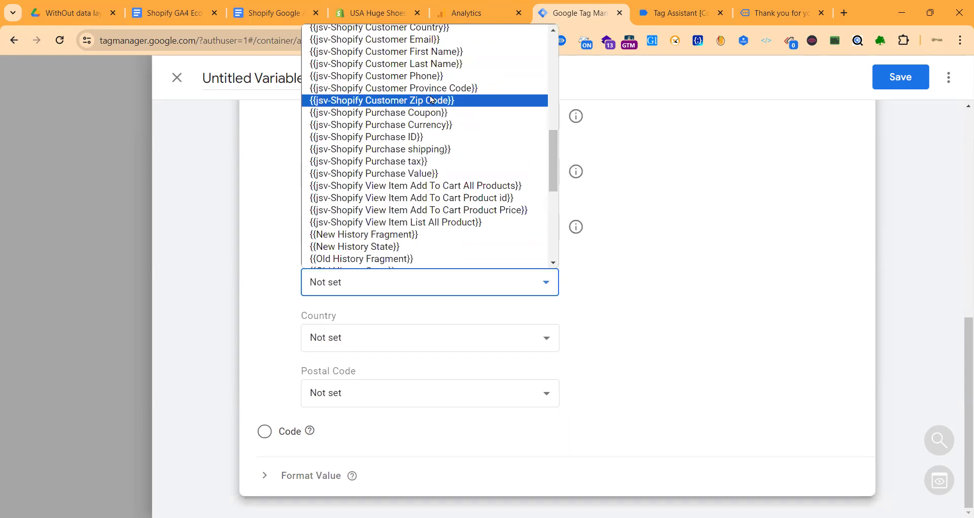
left_click(403, 90)
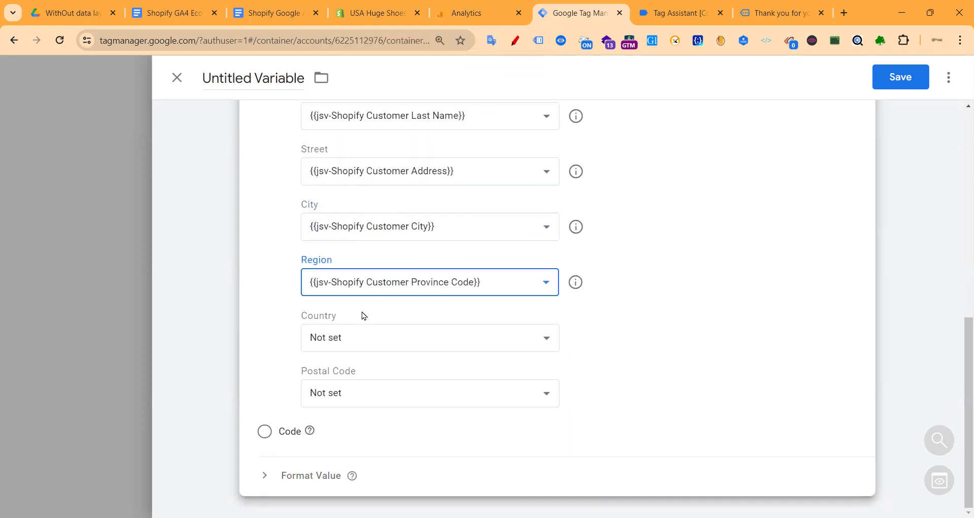
- Set Country to the jsv-Shopify Customer Country variable
left_click(325, 338)
scroll(418, 162, "up", 1)
scroll(428, 152, "down", 9)
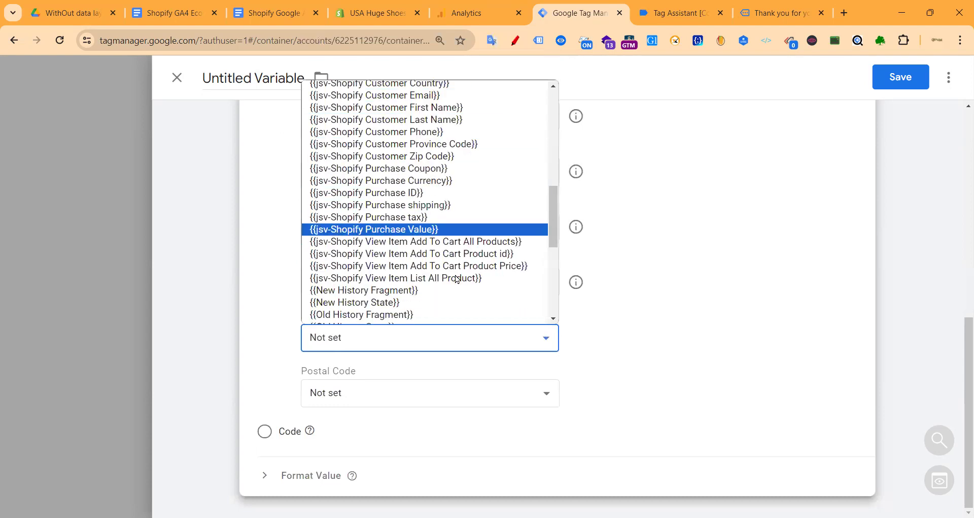
left_click(399, 181)
left_click(403, 343)
scroll(410, 205, "down", 5)
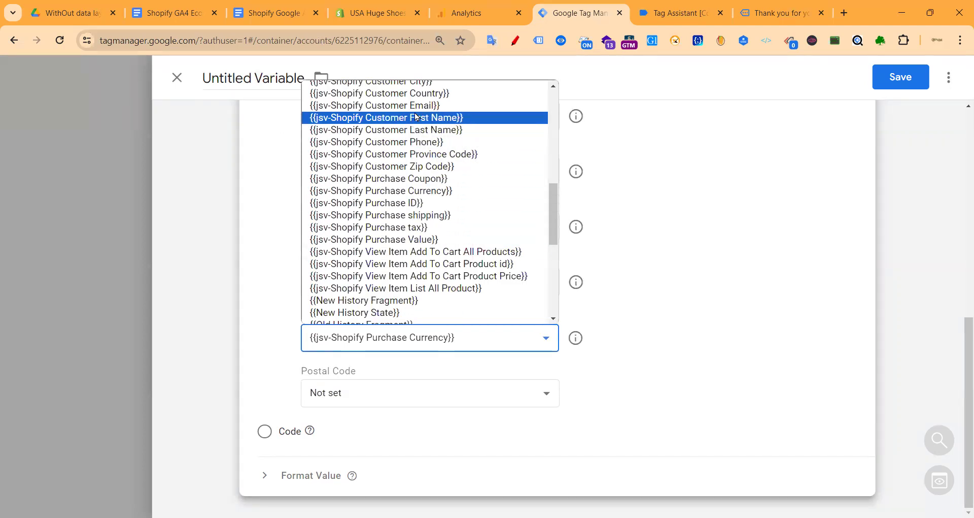
key("Return")
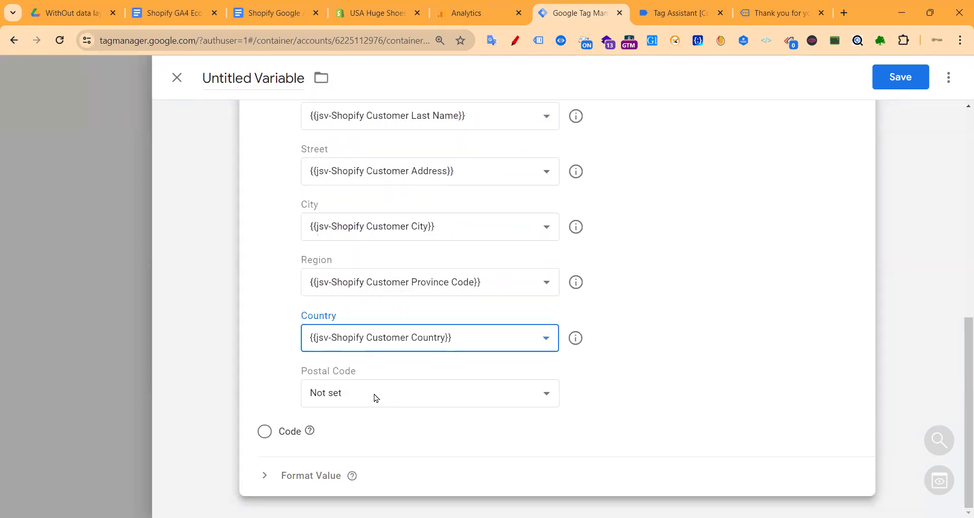
- Bring up the variable choices for Postal Code
left_click(398, 393)
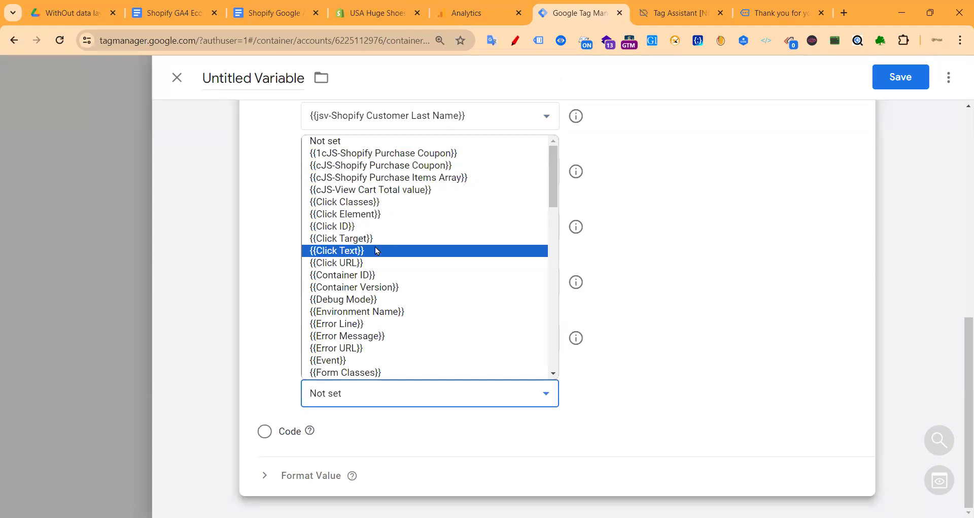
scroll(376, 246, "down", 5)
scroll(403, 254, "down", 3)
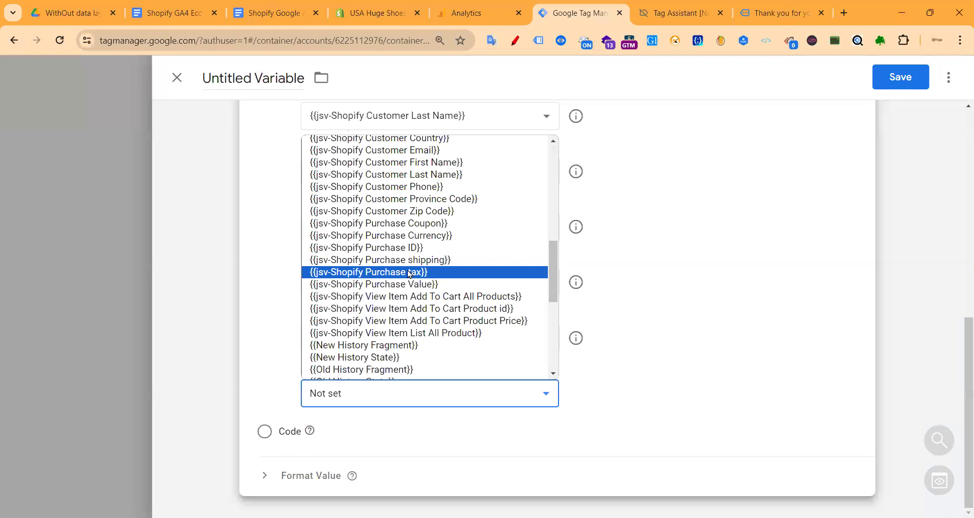
- Map Postal Code to jsv-Shopify Customer Zip Code, name the variable G Ads EC and save
left_click(404, 211)
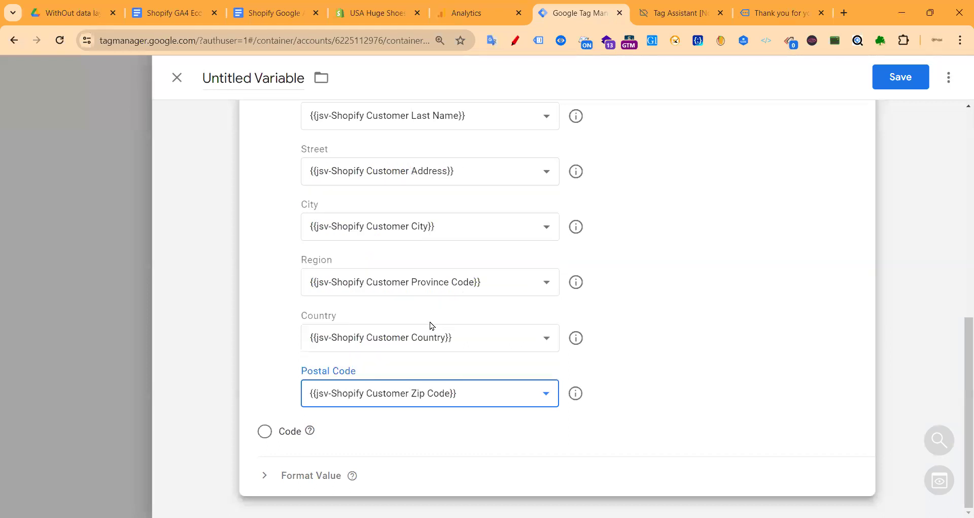
left_click_drag(224, 86, 242, 151)
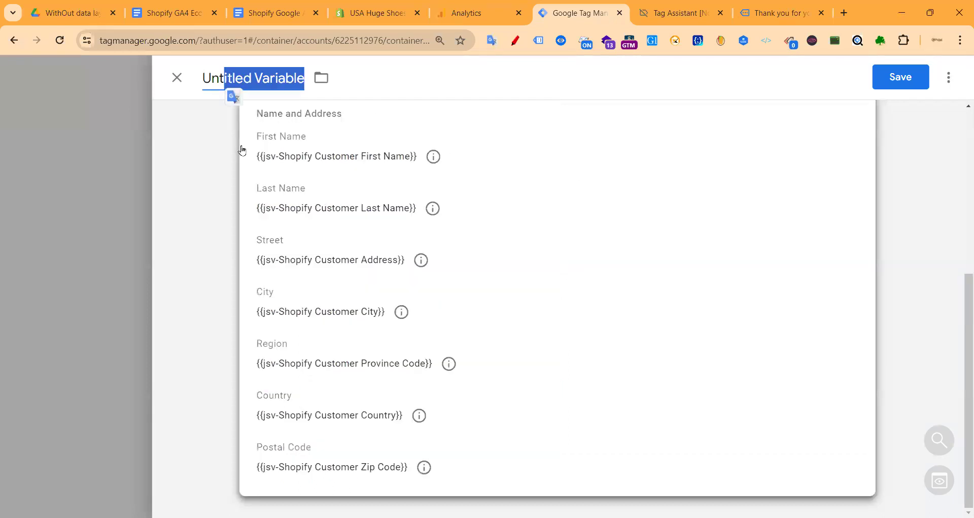
key("BackSpace")
key("BackSpace")
key("BackSpace")
key("BackSpace")
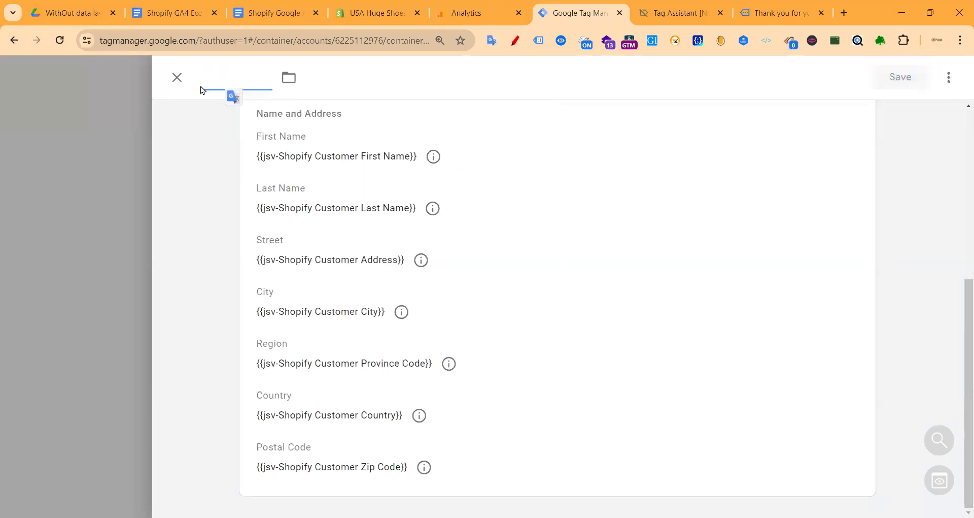
type("G Ads EC")
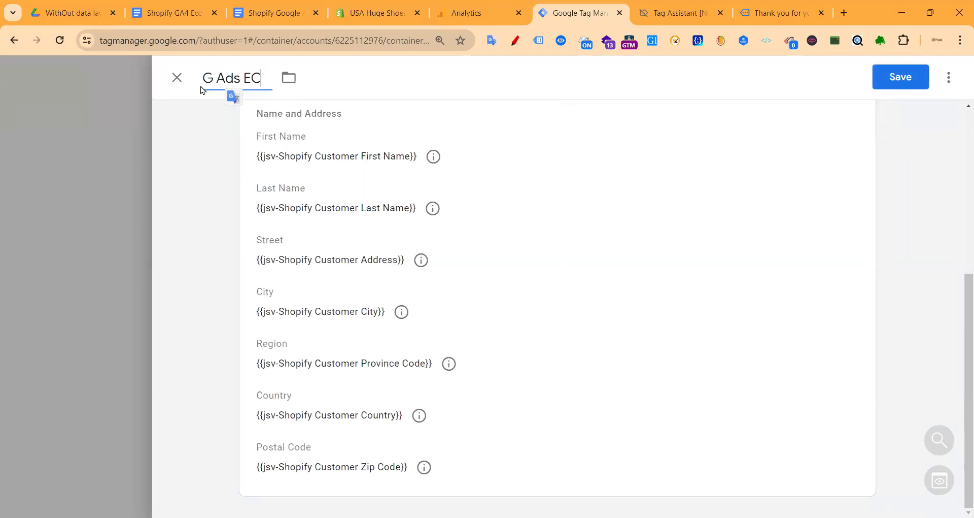
left_click(904, 76)
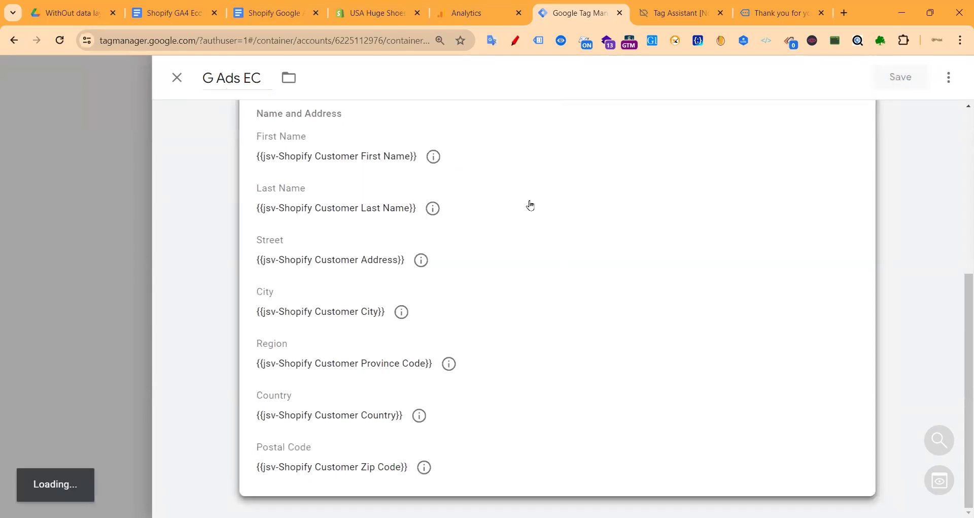
scroll(374, 235, "up", 10)
scroll(393, 232, "up", 10)
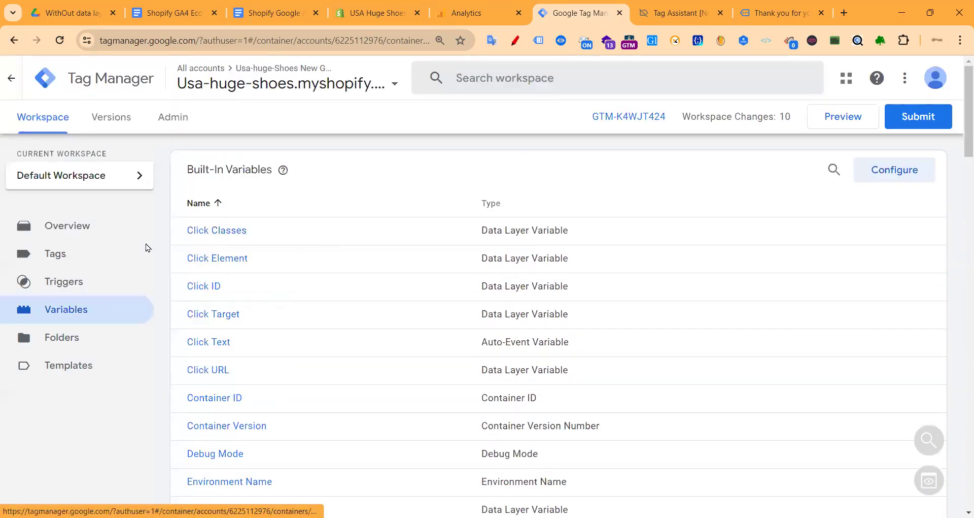
- Start a new tag of type Google Ads Conversion Tracking
left_click(110, 254)
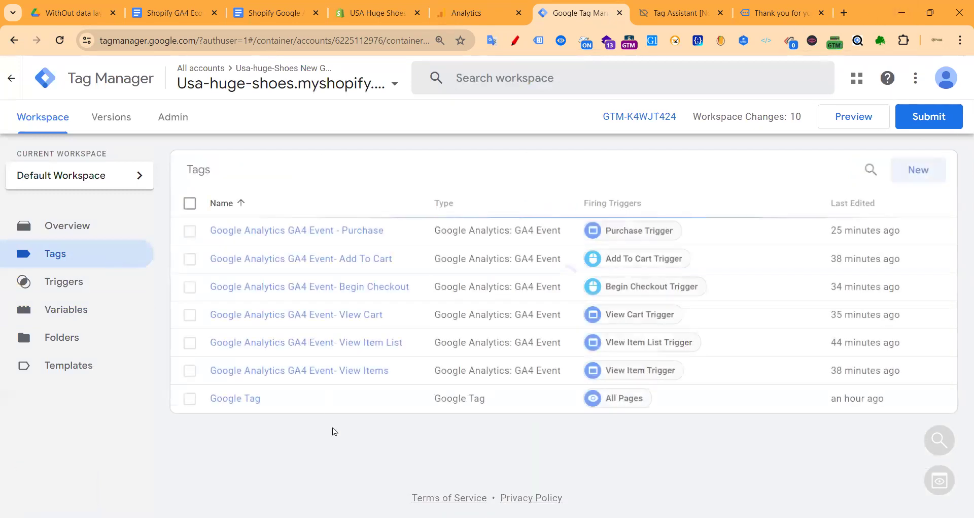
left_click(929, 172)
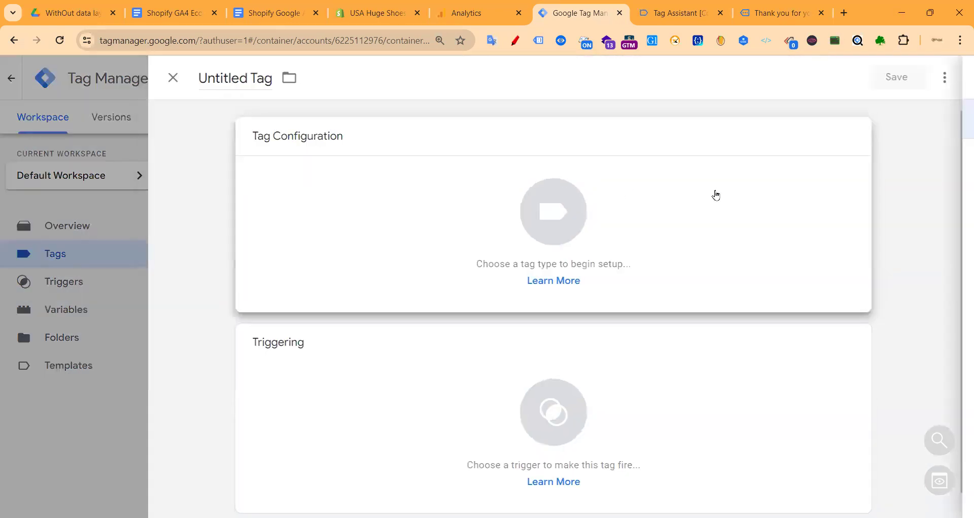
left_click(715, 193)
left_click(623, 248)
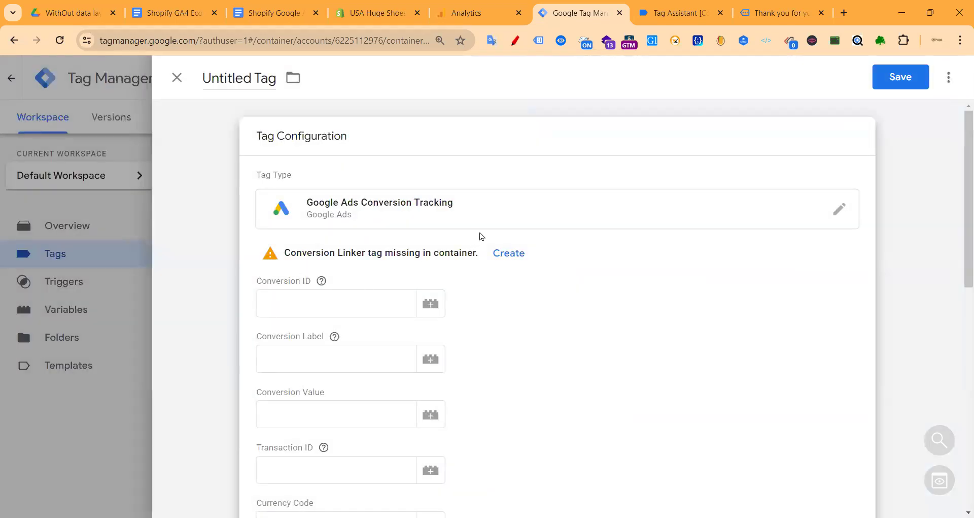
- Create and save the missing Conversion Linker tag firing on All Pages
left_click(505, 253)
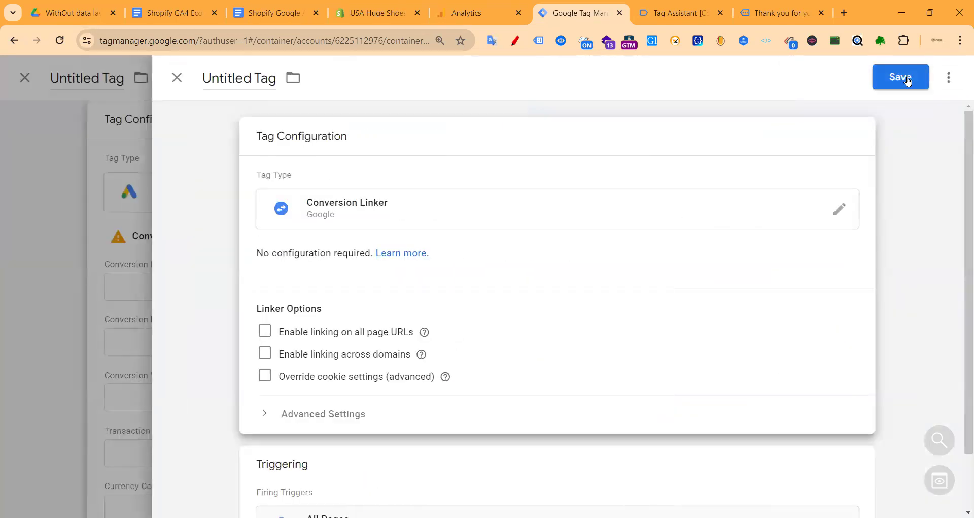
left_click(903, 77)
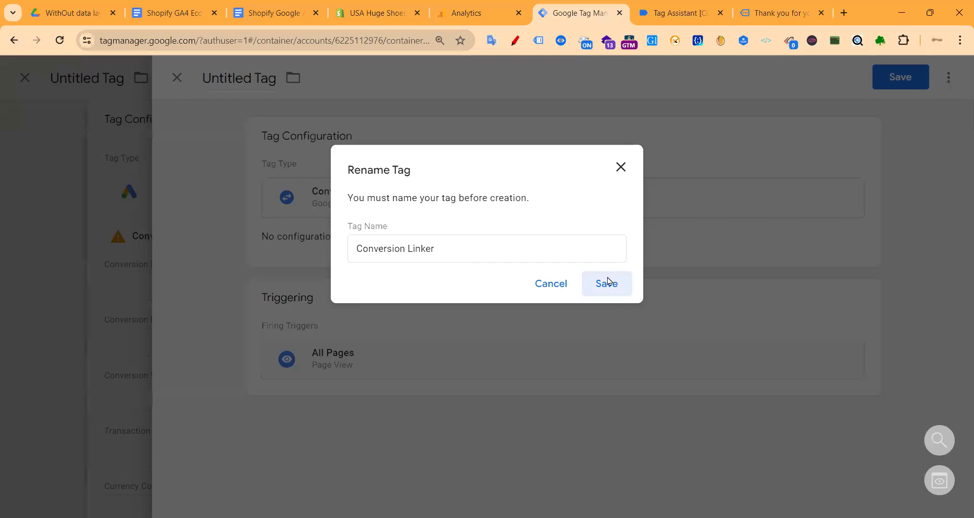
left_click(607, 282)
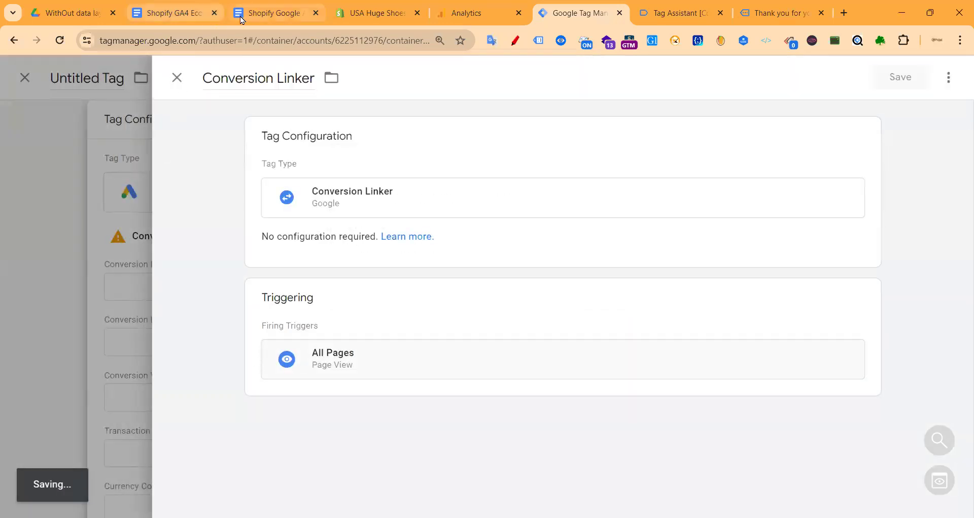
left_click(274, 12)
scroll(399, 285, "up", 20)
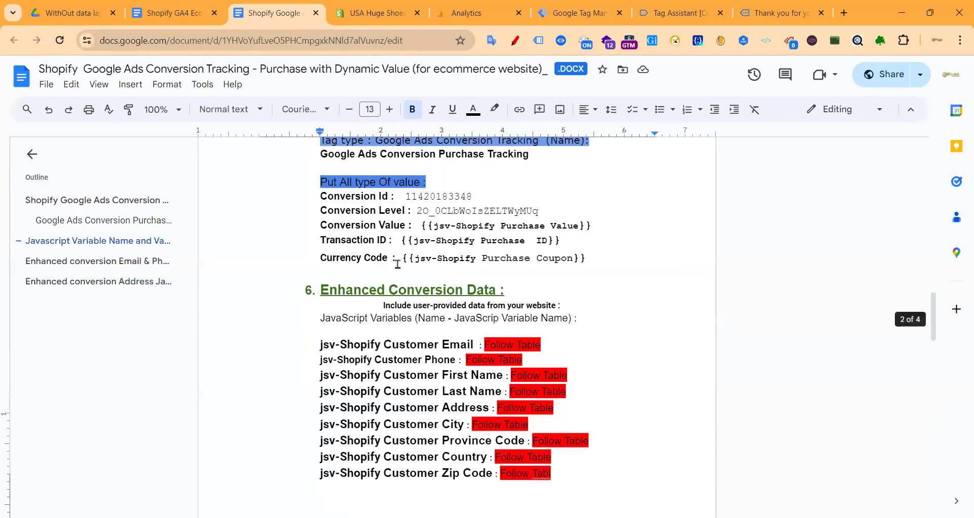
scroll(401, 265, "up", 7)
scroll(407, 344, "down", 5)
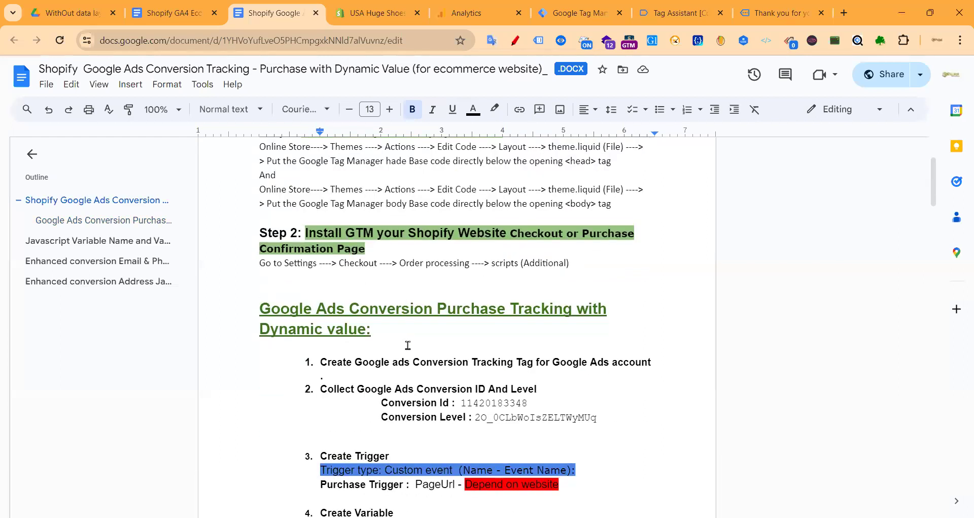
left_click_drag(461, 274, 524, 274)
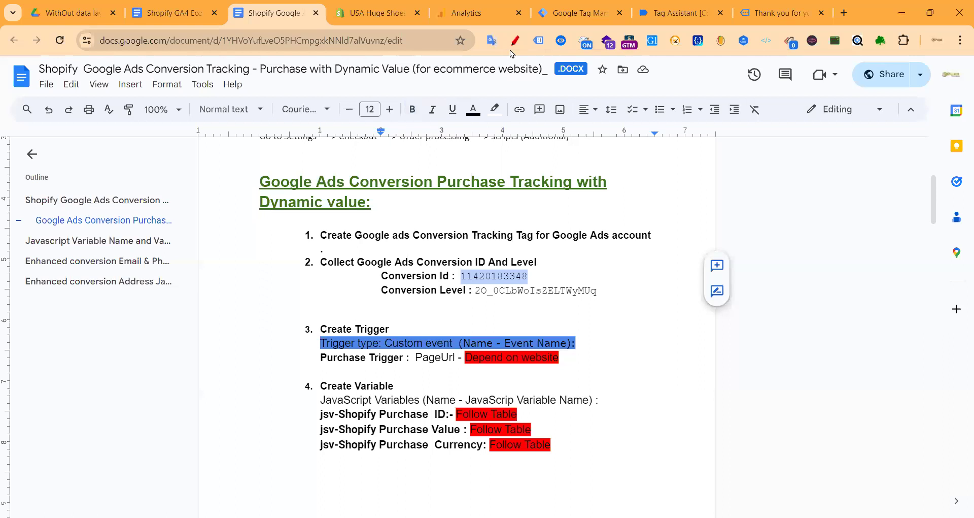
left_click(557, 11)
left_click(320, 296)
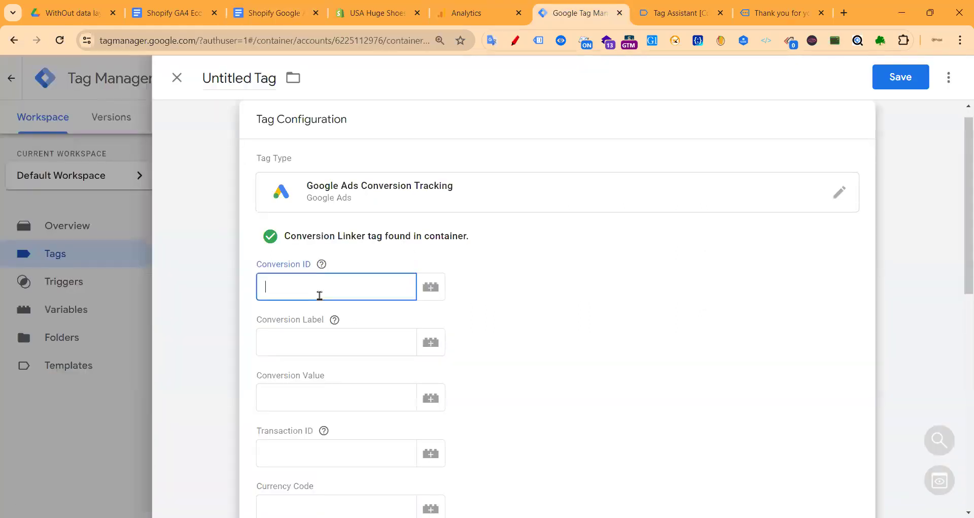
left_click(260, 287)
- Copy the Conversion Label value from the guide for the tag's Conversion Label field
left_click(275, 22)
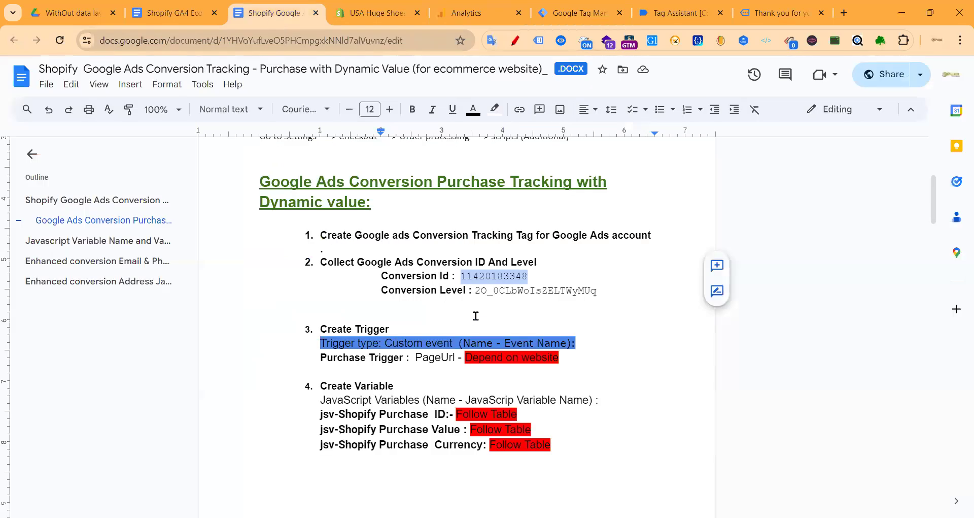
left_click_drag(476, 294, 599, 288)
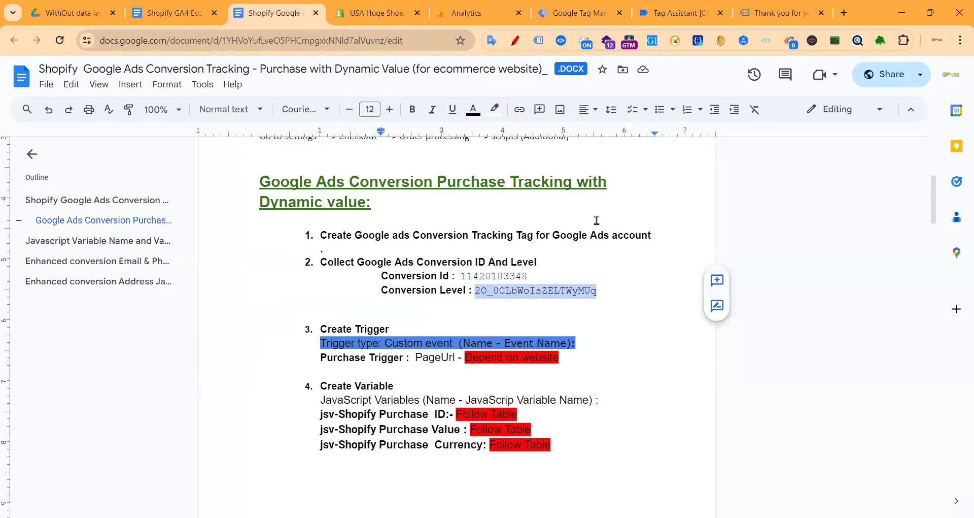
left_click(576, 20)
left_click(293, 339)
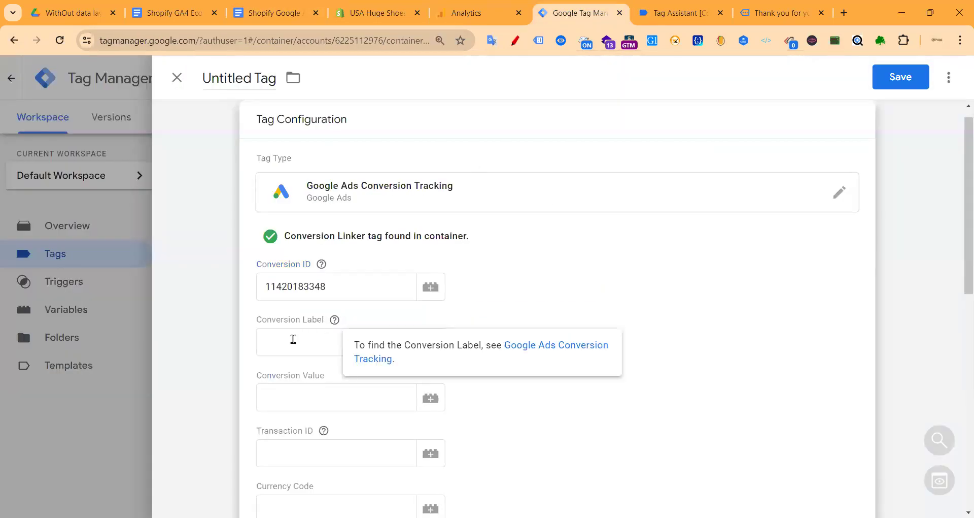
- Set Conversion Value to the jsv-Shopify Purchase Value variable
scroll(332, 327, "down", 3)
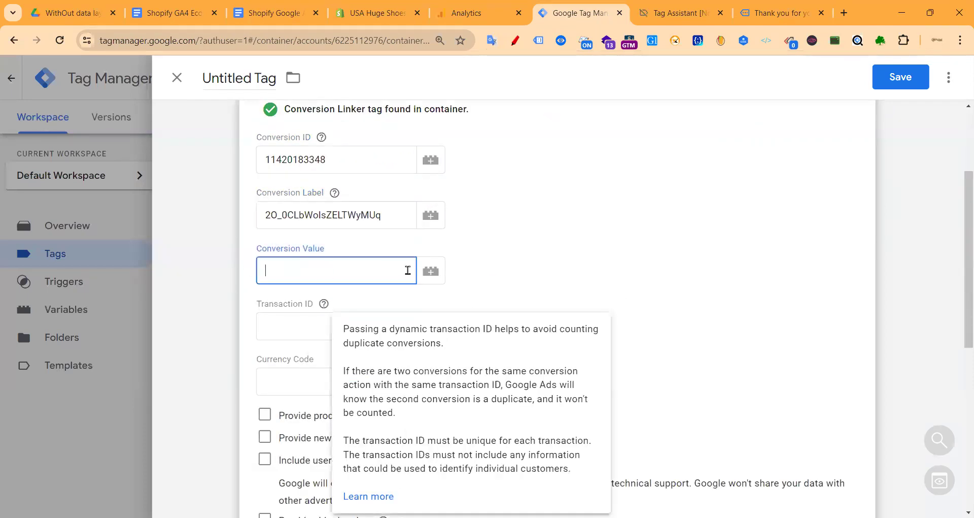
left_click(430, 271)
scroll(315, 282, "down", 5)
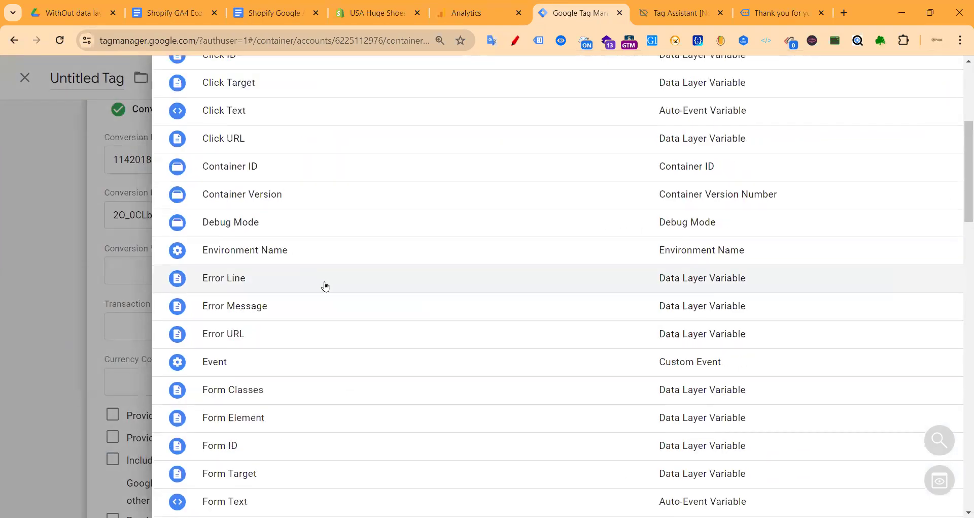
scroll(325, 286, "down", 8)
scroll(273, 306, "down", 3)
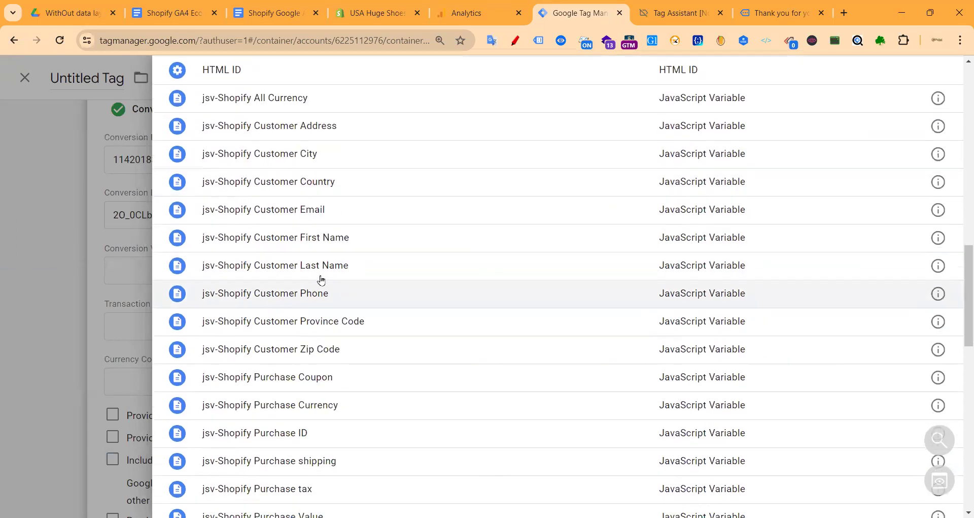
scroll(323, 183, "down", 2)
scroll(320, 245, "down", 6)
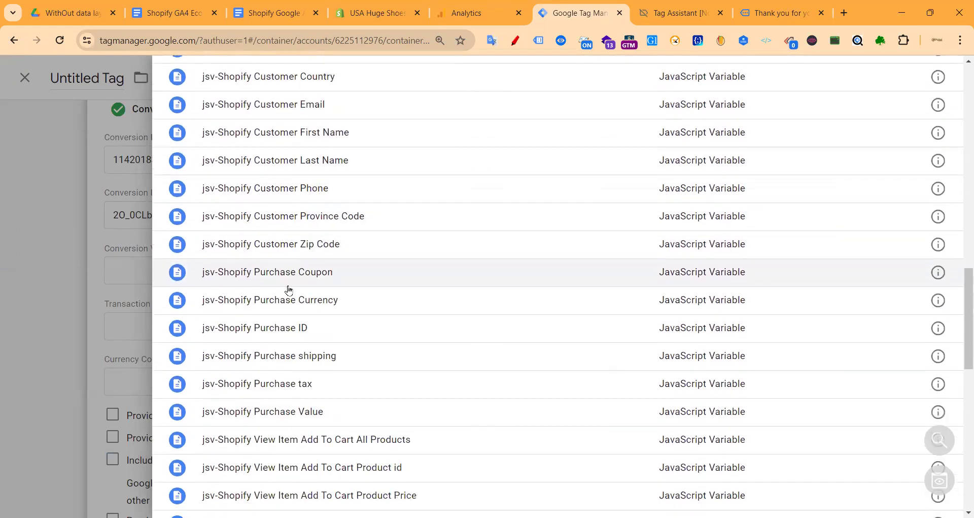
scroll(294, 324, "up", 3)
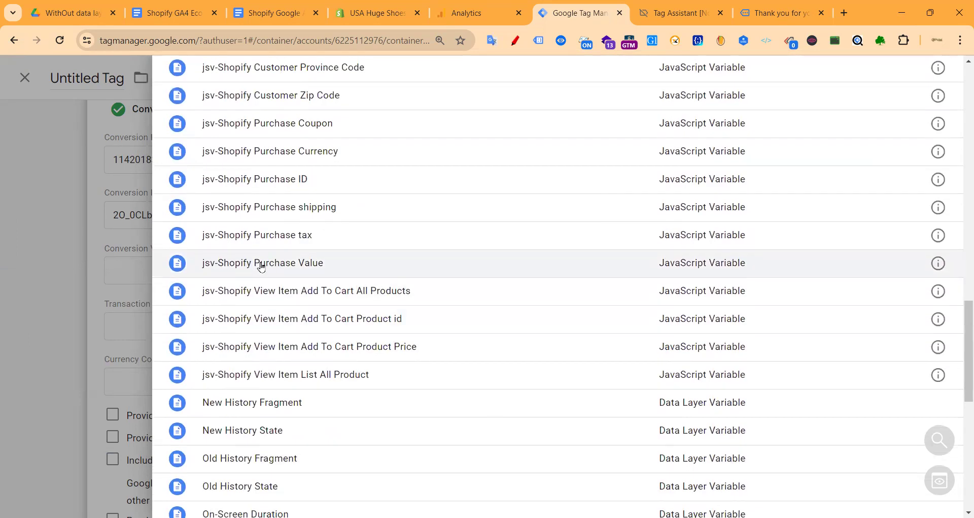
left_click(261, 264)
- Map Transaction ID to jsv-Shopify Purchase ID and Currency Code to jsv-Shopify Purchase Currency
left_click(311, 331)
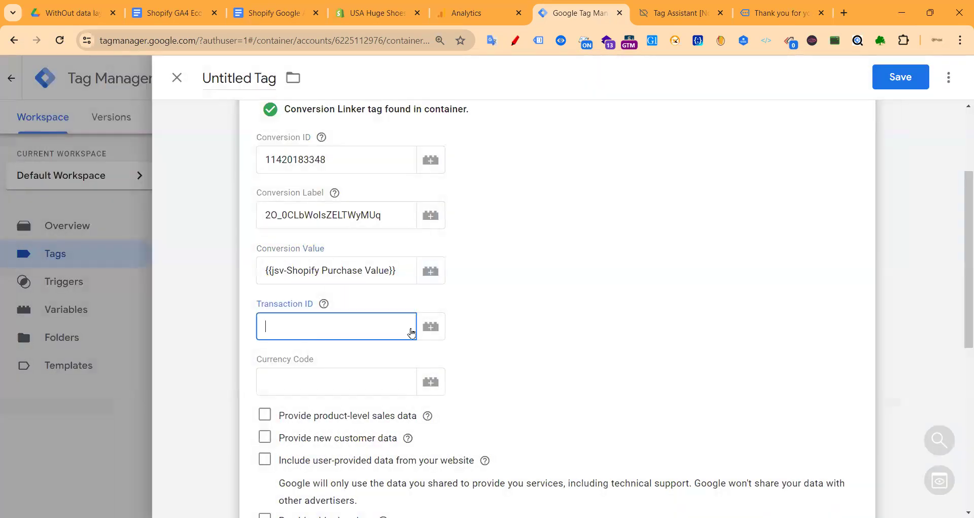
left_click(430, 326)
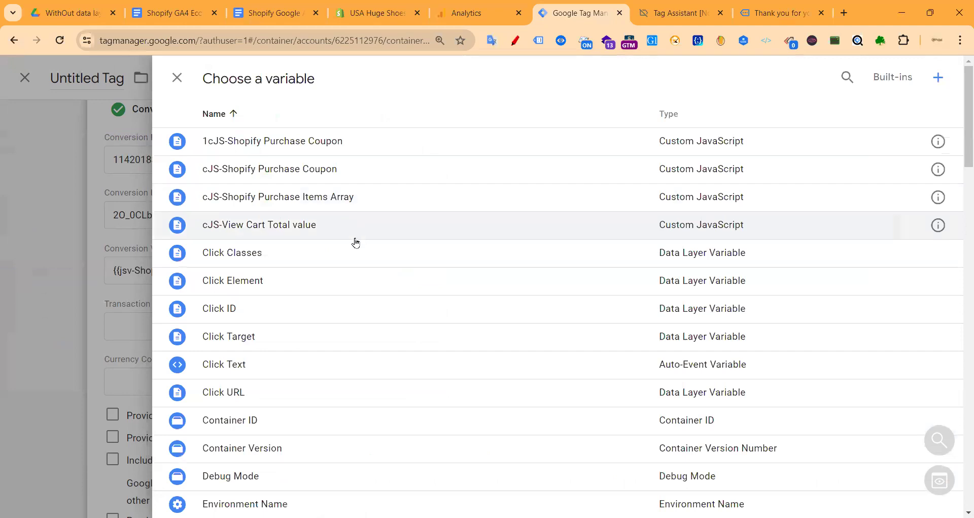
scroll(356, 242, "down", 15)
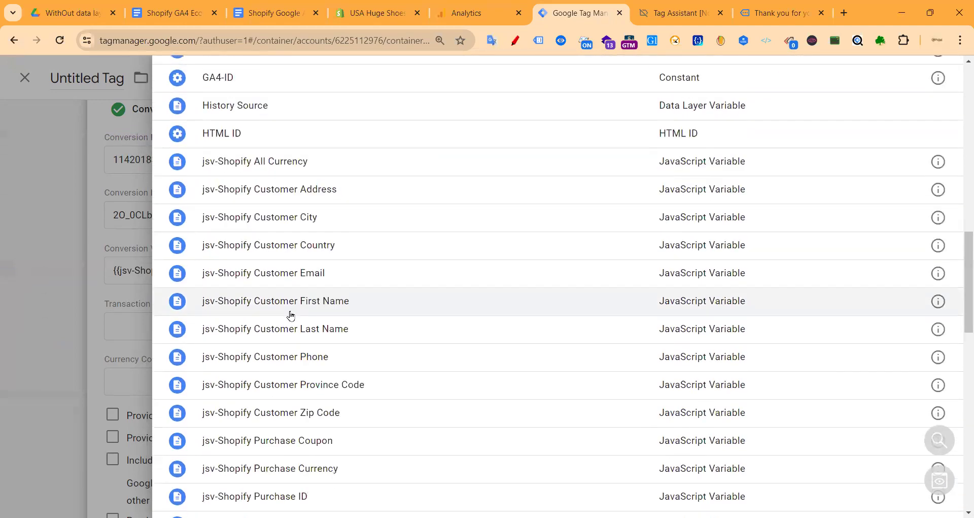
scroll(290, 316, "down", 6)
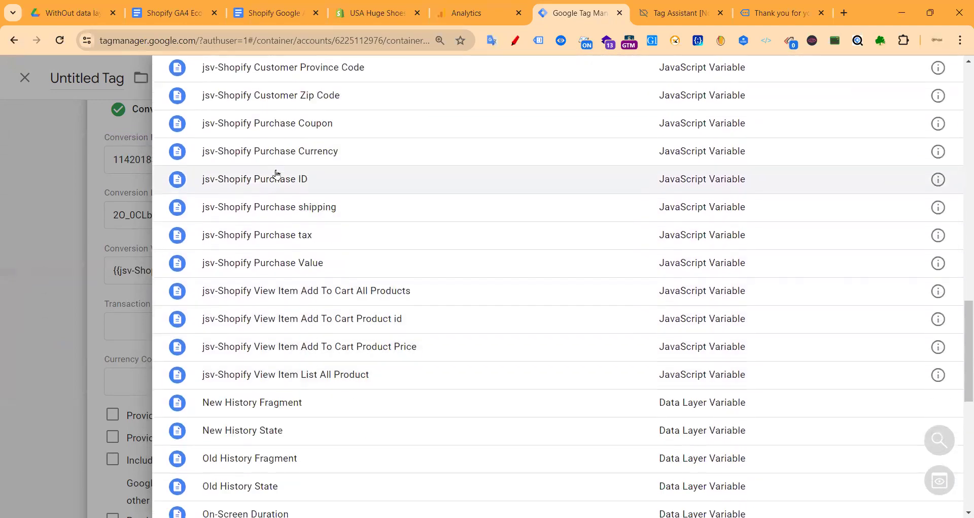
left_click(271, 183)
scroll(292, 304, "down", 3)
left_click(291, 254)
left_click(435, 256)
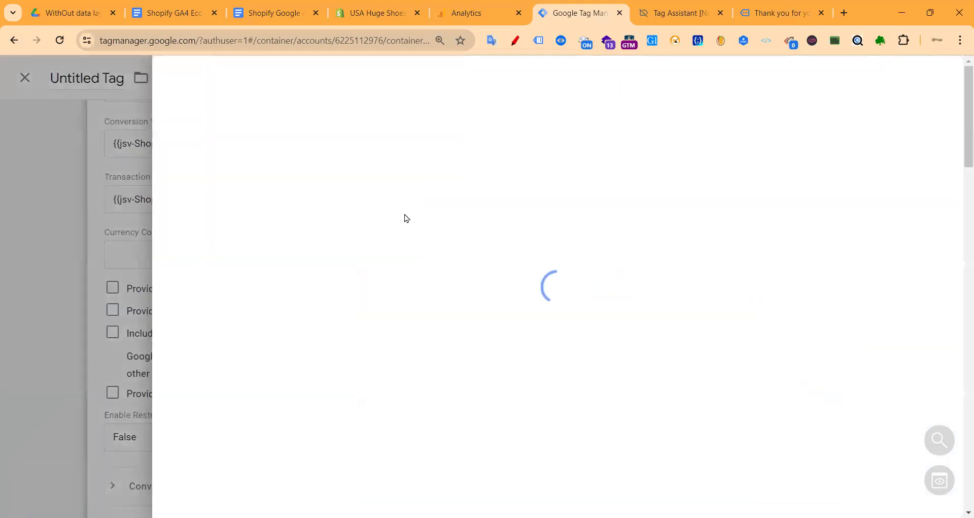
scroll(295, 307, "down", 8)
scroll(285, 315, "down", 8)
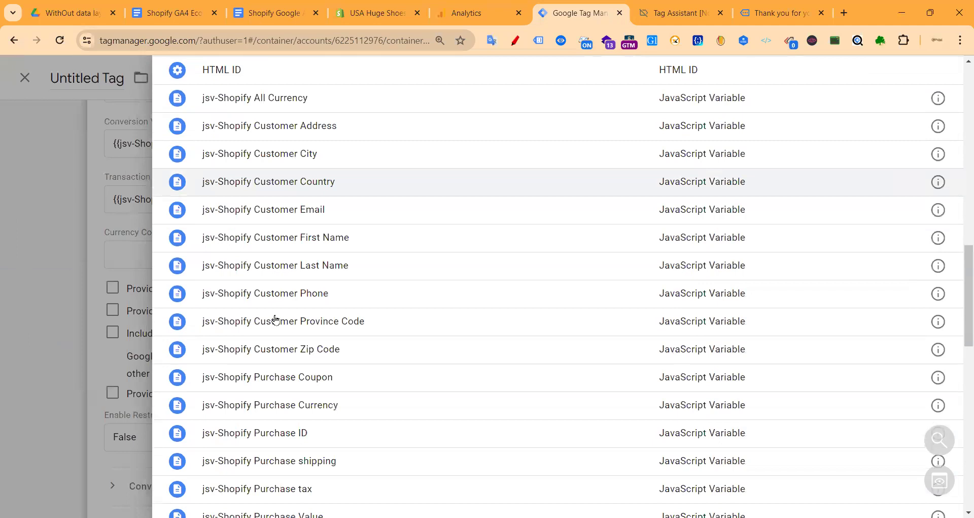
scroll(279, 299, "up", 1)
scroll(300, 256, "down", 5)
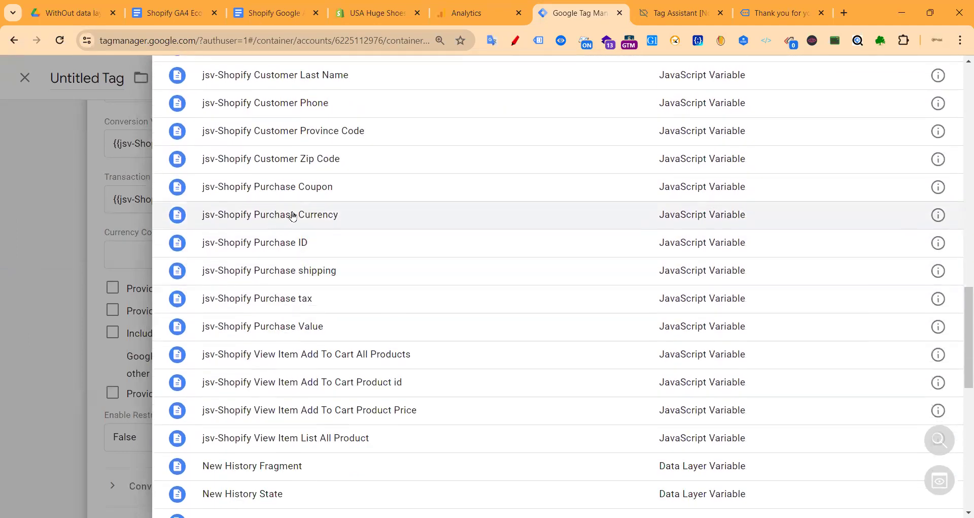
left_click(300, 215)
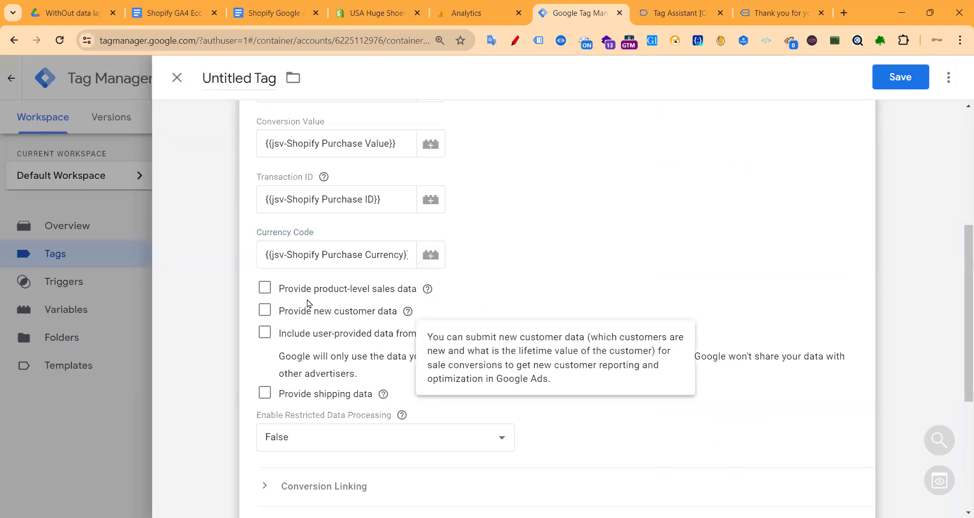
- Include user-provided data in the tag, taken from the G Ads EC variable
left_click(261, 314)
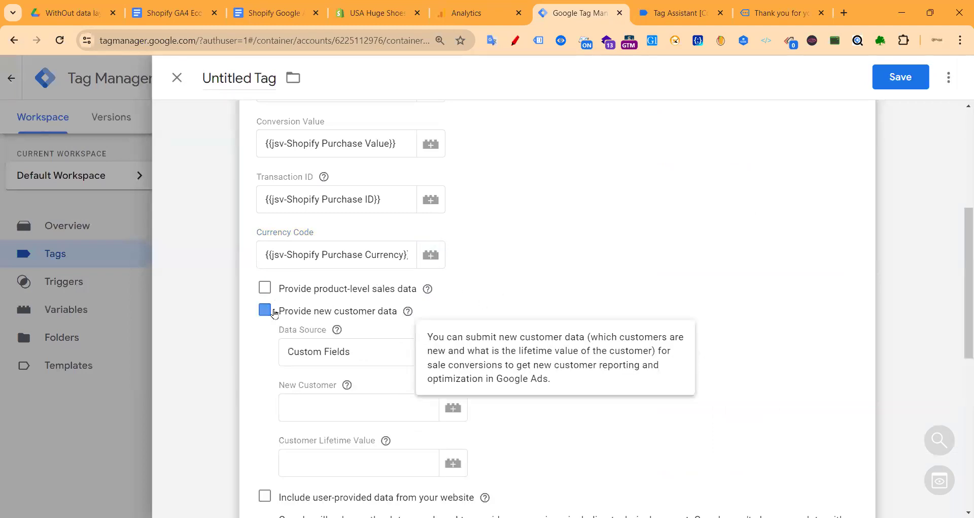
left_click(274, 313)
scroll(279, 294, "down", 2)
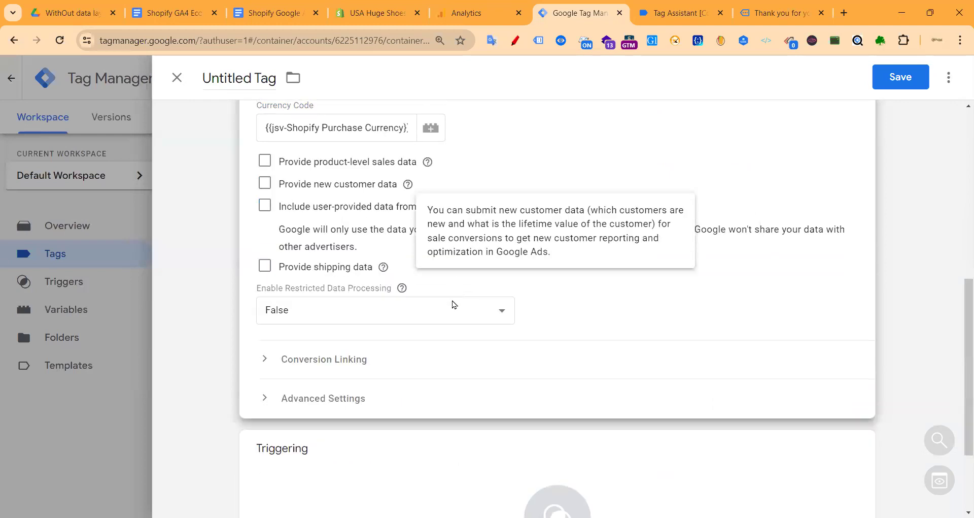
left_click(264, 206)
left_click(327, 277)
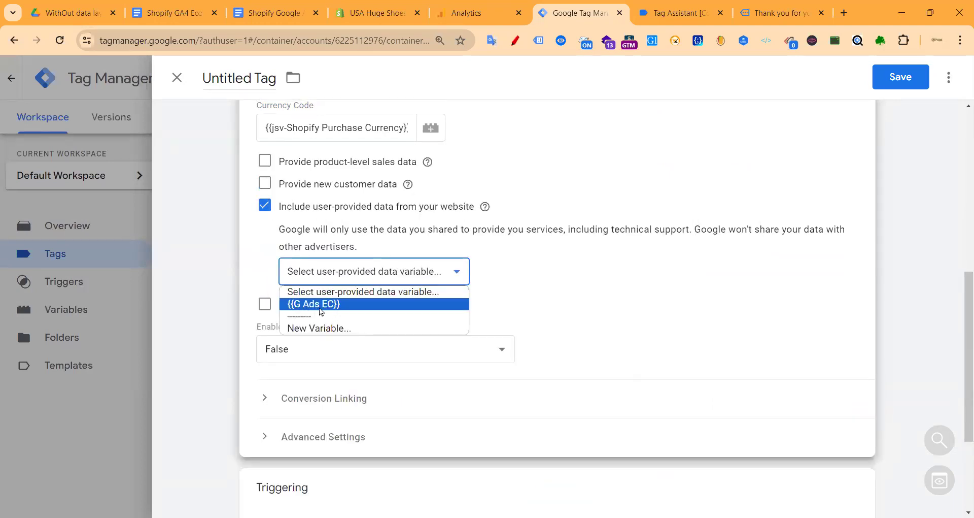
left_click(321, 306)
- Enable shipping data and begin choosing a variable for Shipping Country
scroll(485, 298, "down", 3)
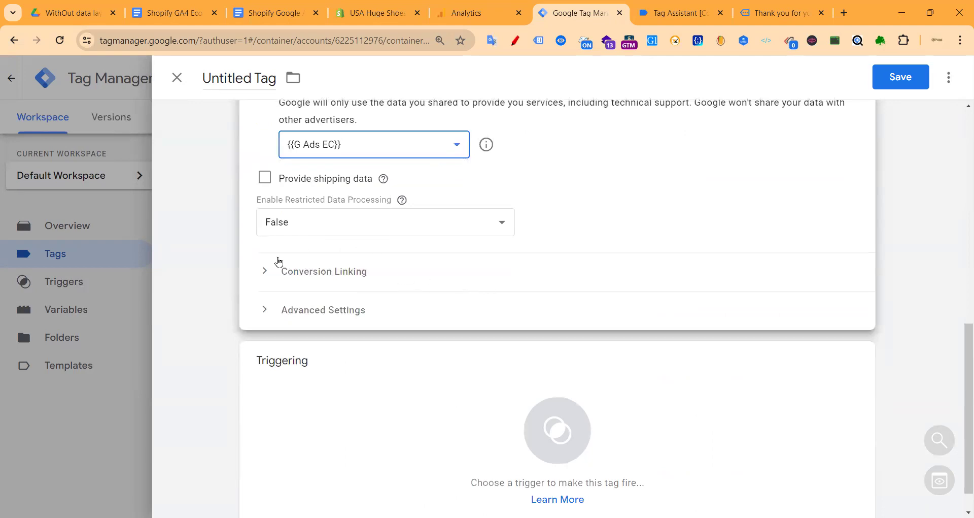
scroll(304, 191, "down", 1)
left_click(261, 142)
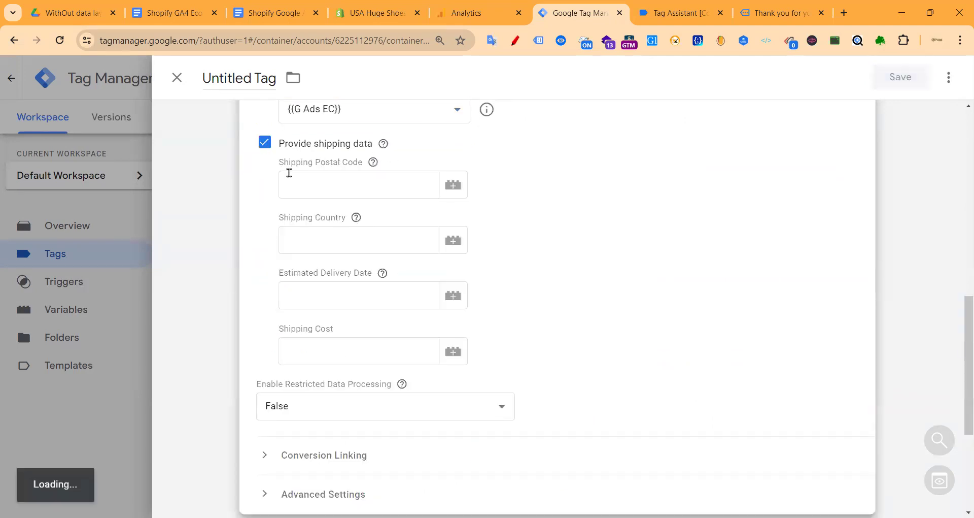
left_click(356, 236)
left_click(458, 243)
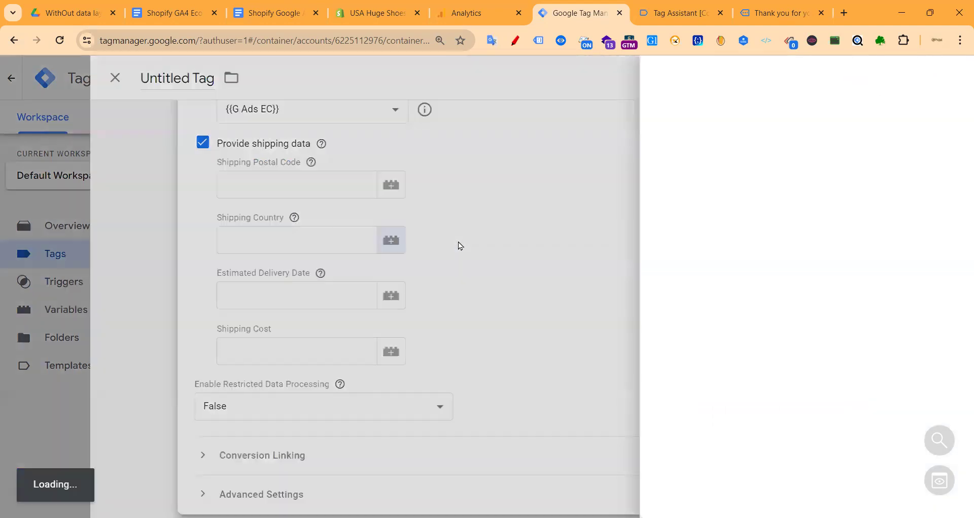
scroll(308, 340, "down", 12)
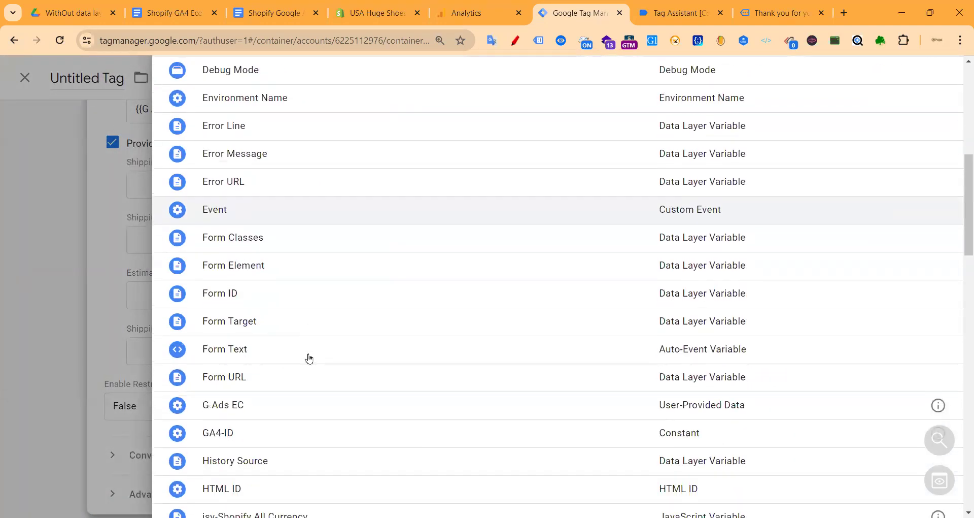
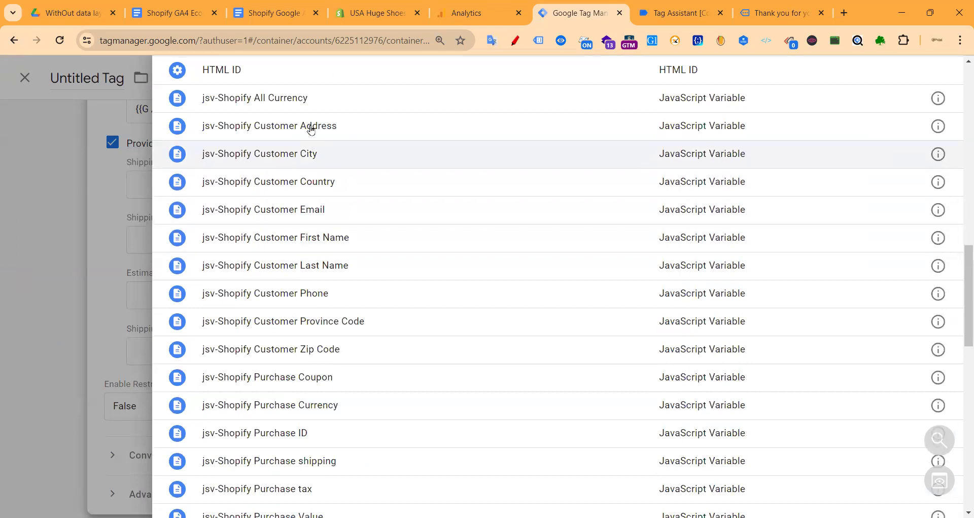
- Map Shipping Country to the Shopify customer country and Shipping Postal Code to the customer zip code
left_click(290, 184)
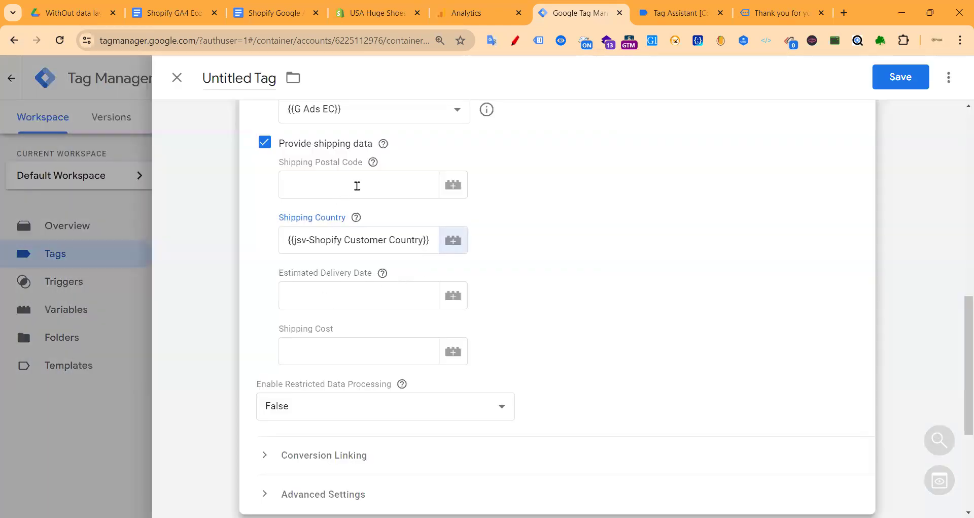
left_click(443, 185)
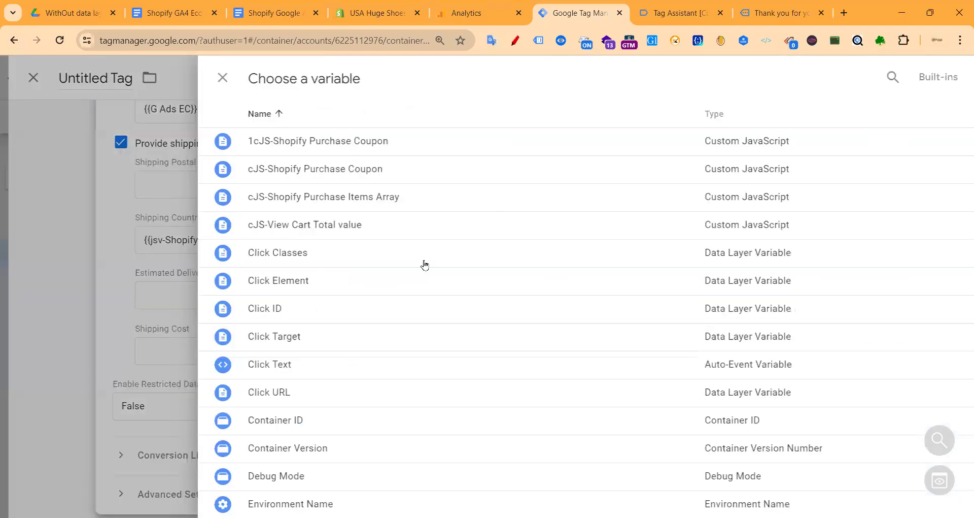
scroll(359, 282, "down", 3)
scroll(290, 311, "down", 3)
scroll(289, 311, "up", 5)
scroll(322, 284, "down", 8)
scroll(315, 310, "down", 5)
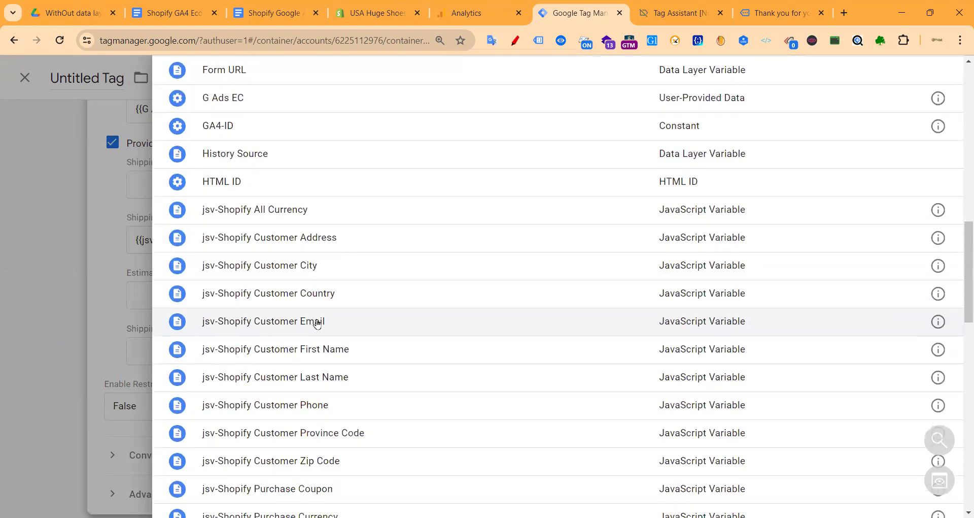
scroll(331, 395, "down", 1)
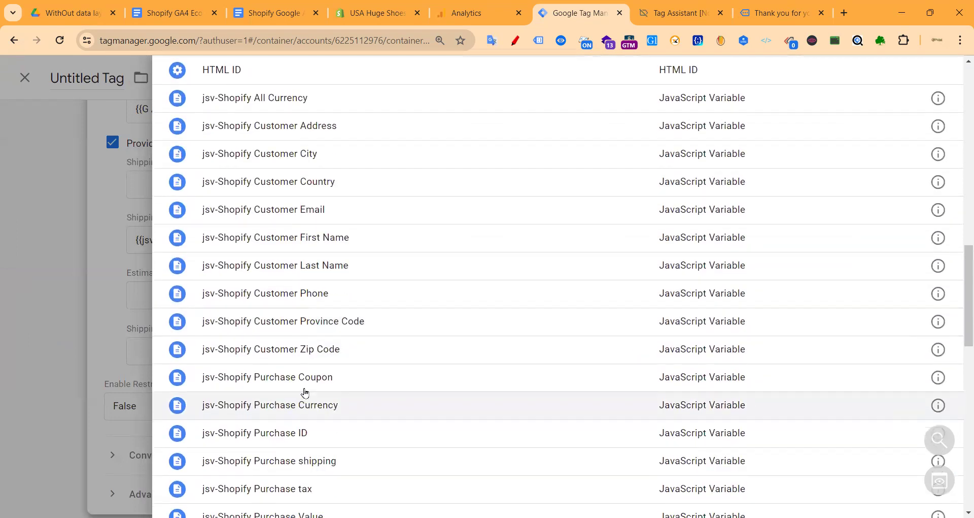
left_click(309, 350)
- Set Shipping Cost to {{jsv-Shopify Purchase shipping}}
left_click(410, 290)
left_click(349, 352)
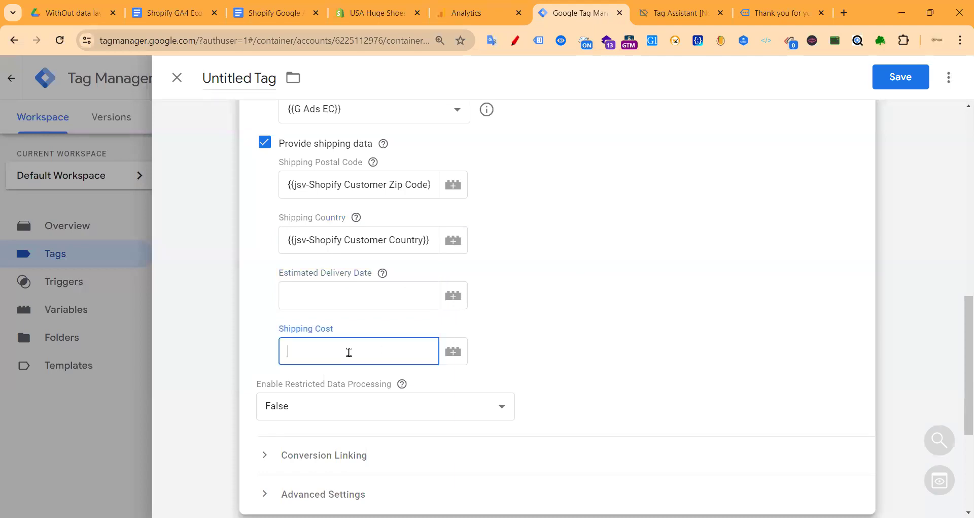
left_click(451, 350)
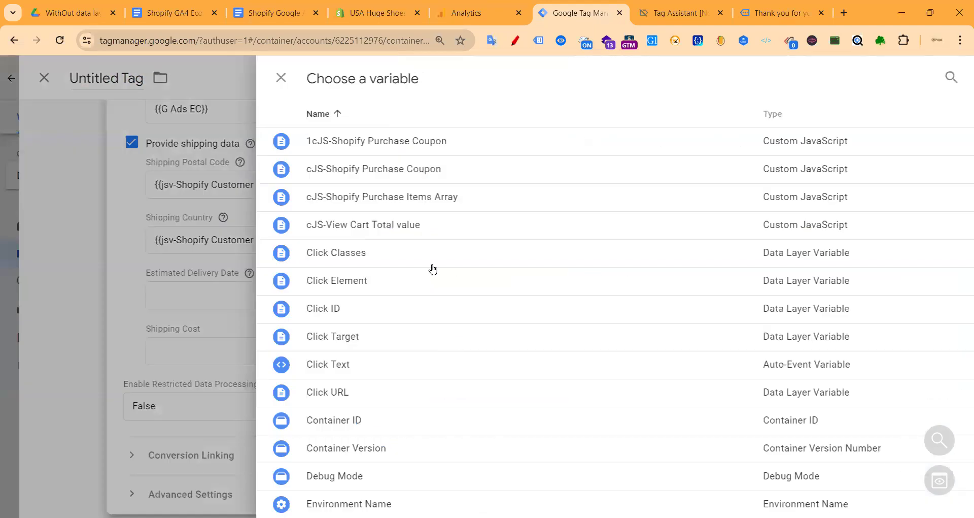
scroll(355, 269, "down", 8)
scroll(300, 319, "down", 10)
scroll(307, 244, "up", 2)
scroll(338, 160, "down", 3)
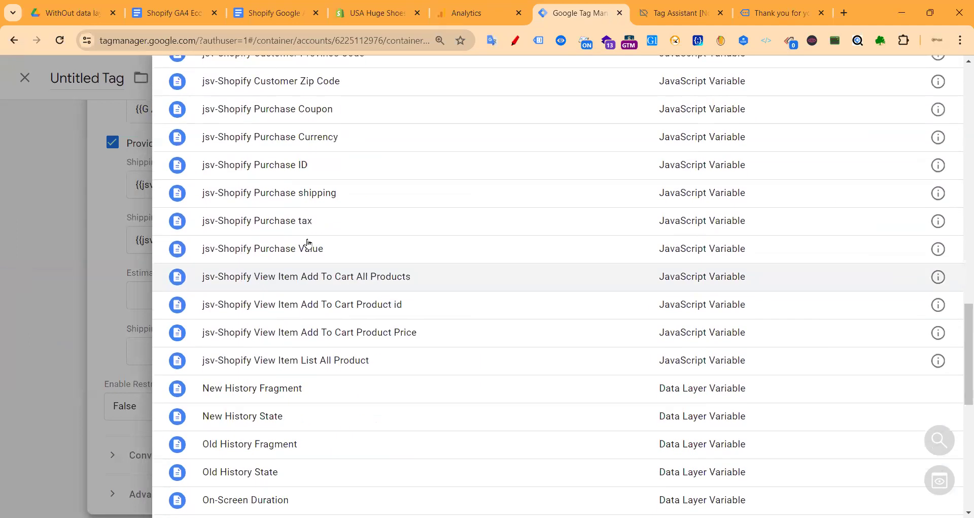
left_click(276, 202)
scroll(385, 327, "down", 3)
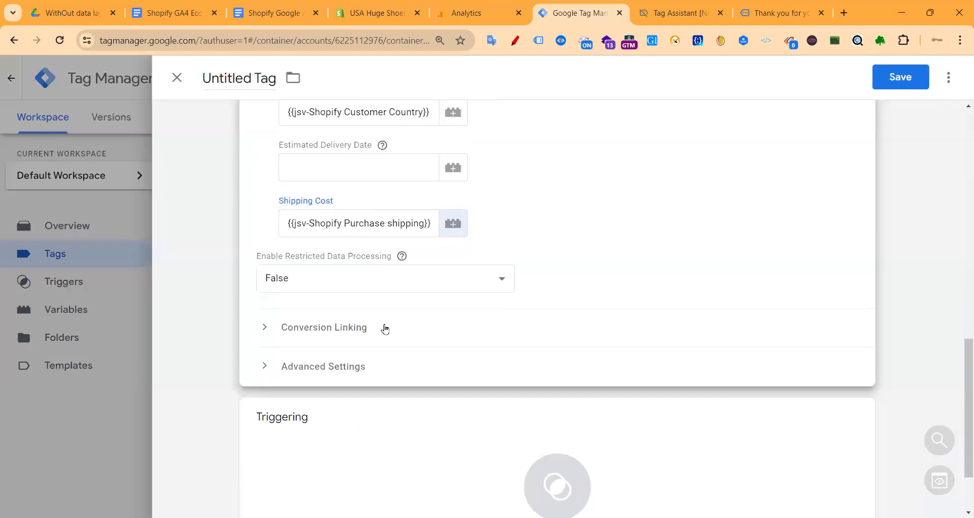
scroll(338, 322, "up", 2)
scroll(429, 315, "down", 3)
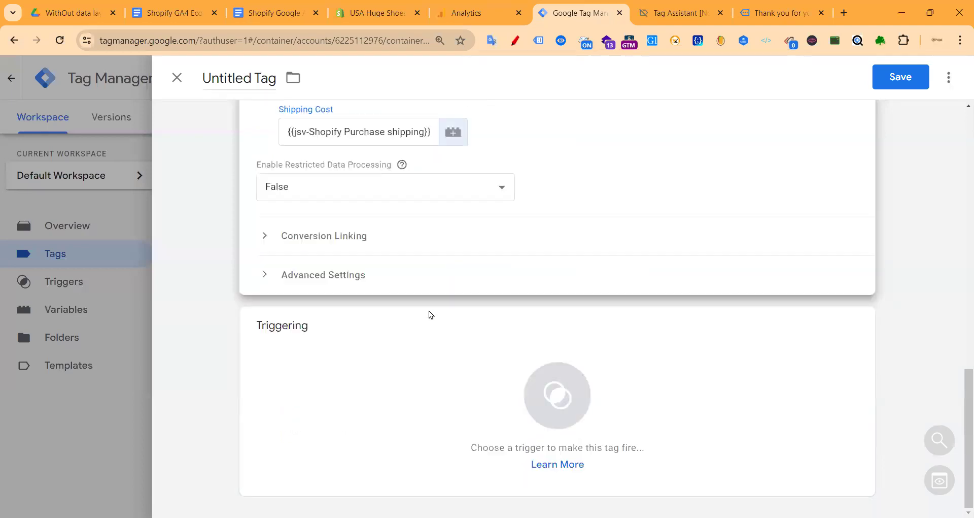
- Fire the tag on Purchase Trigger and save it as 'Google Ads Conversion Purchase Tracking'
left_click(420, 343)
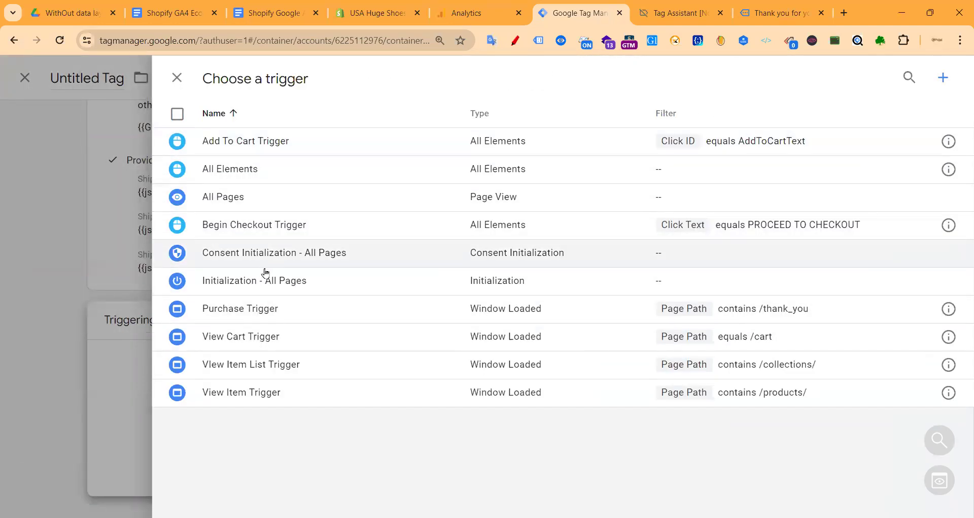
left_click(228, 309)
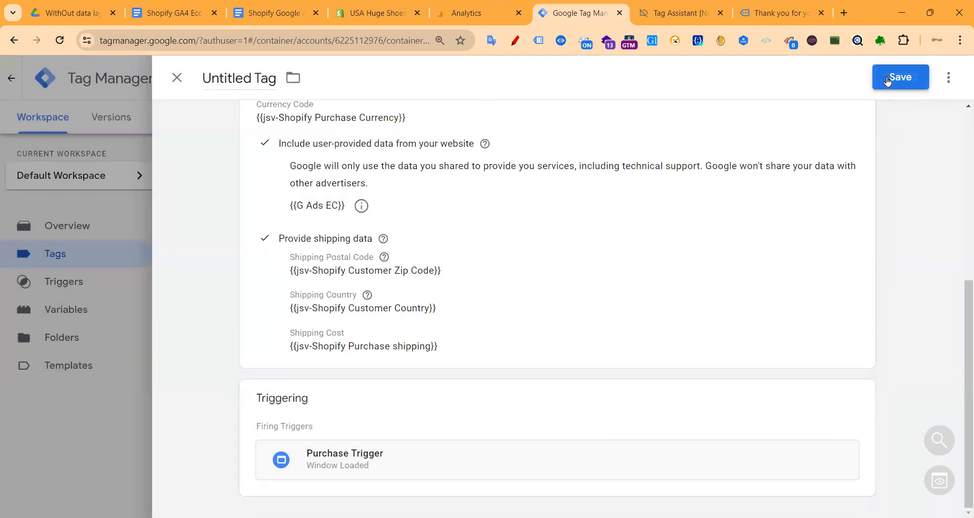
left_click(887, 81)
left_click(463, 248)
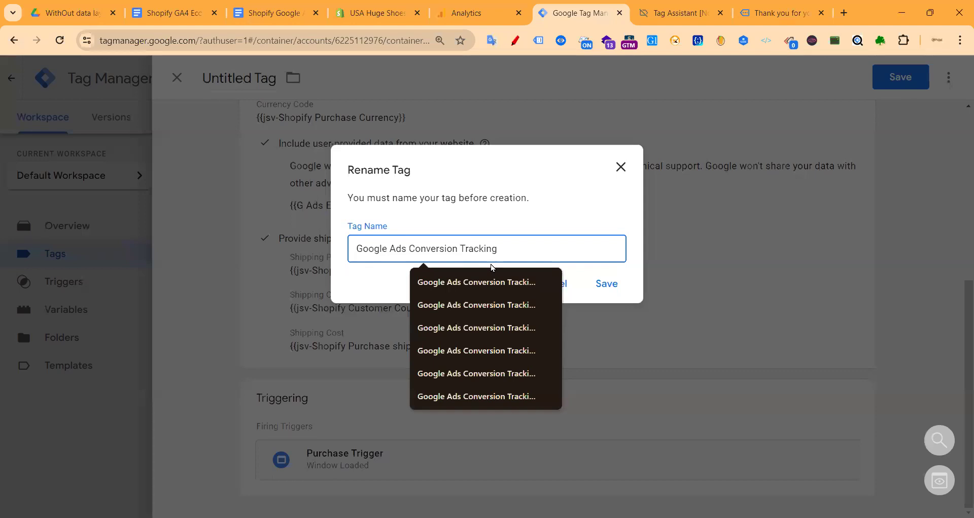
type("Purchase")
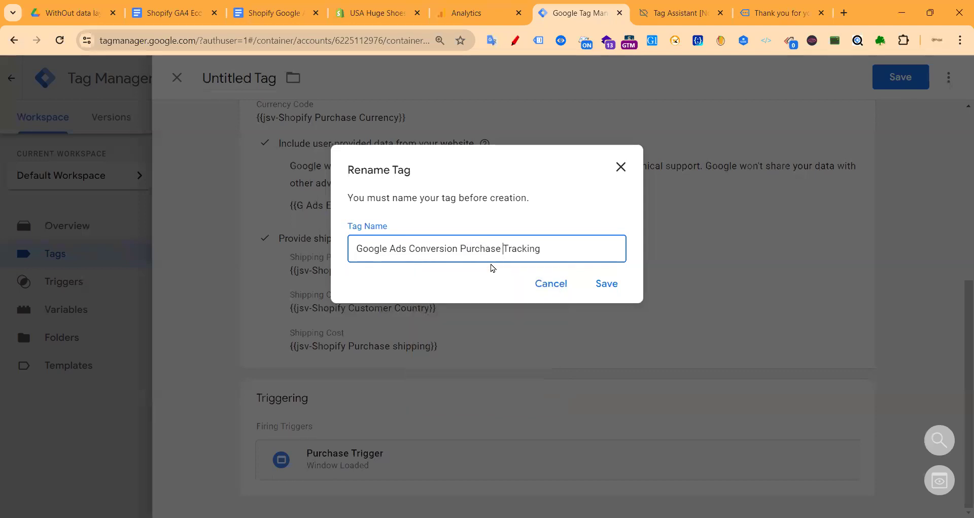
left_click(616, 282)
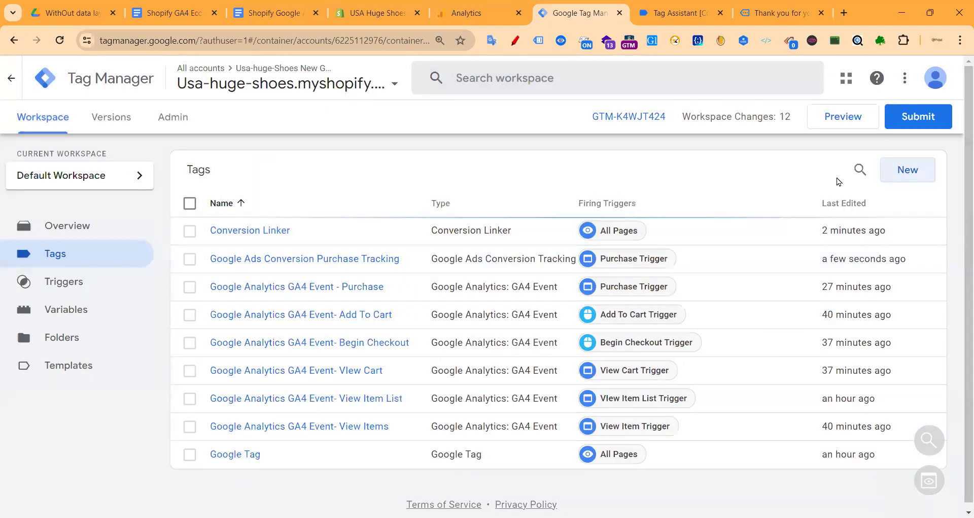
- Create a new tag of type Google Ads Conversion Tracking
left_click(902, 169)
left_click(652, 168)
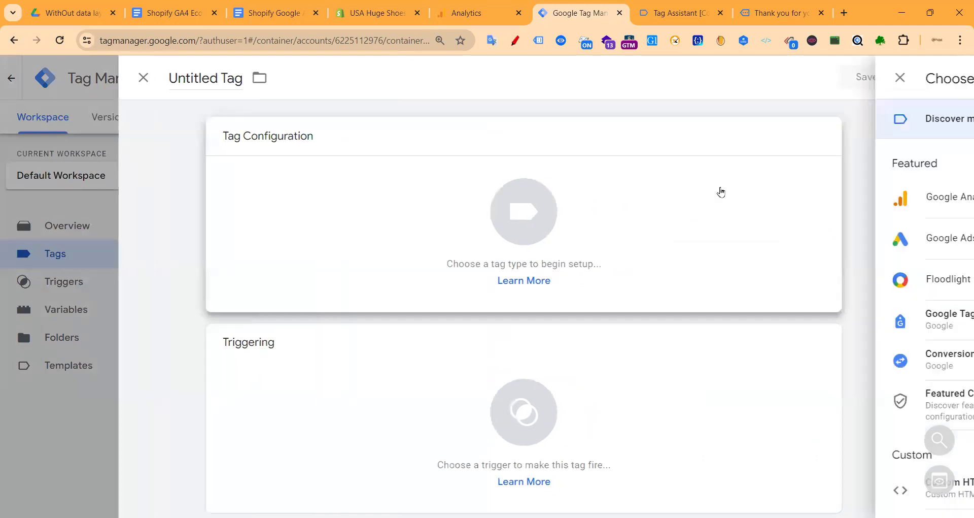
left_click(634, 241)
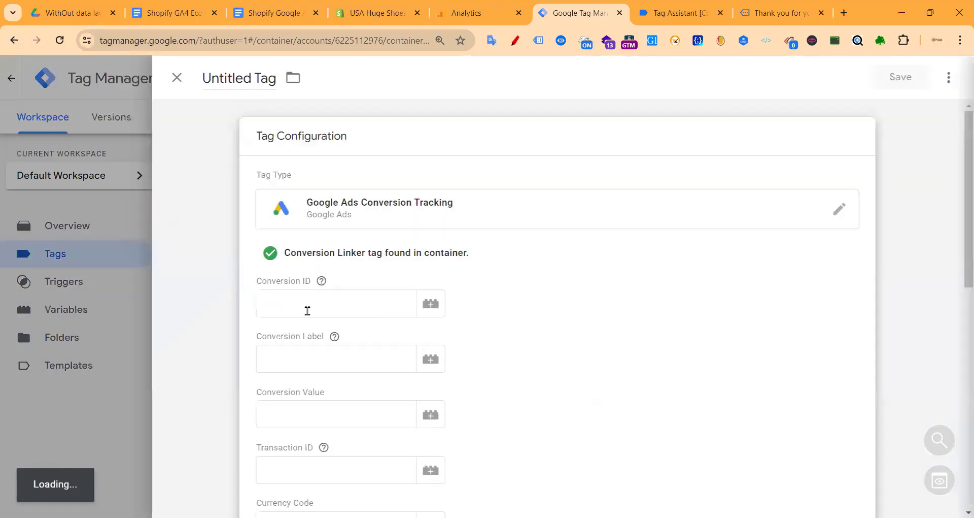
left_click(314, 307)
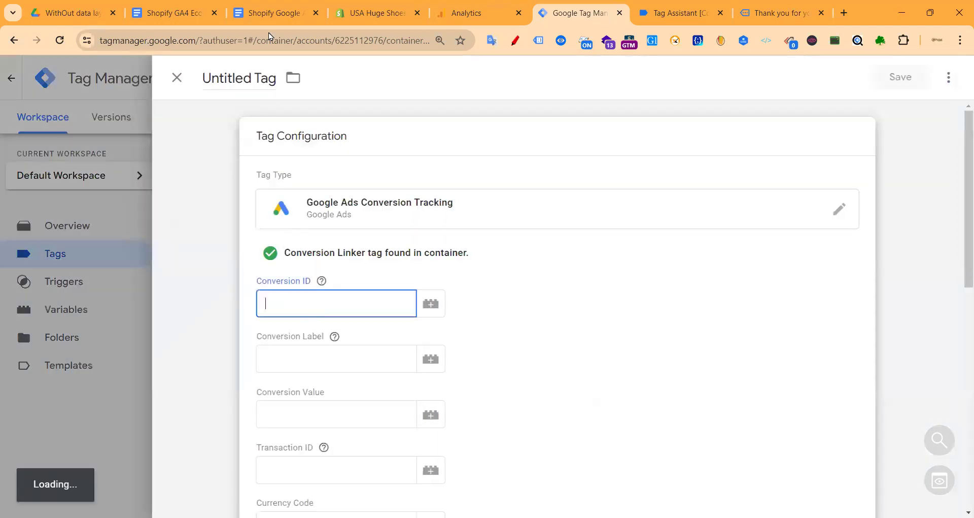
- Copy the Conversion ID from the setup guide into the tag's Conversion ID field
left_click(274, 13)
double_click(495, 277)
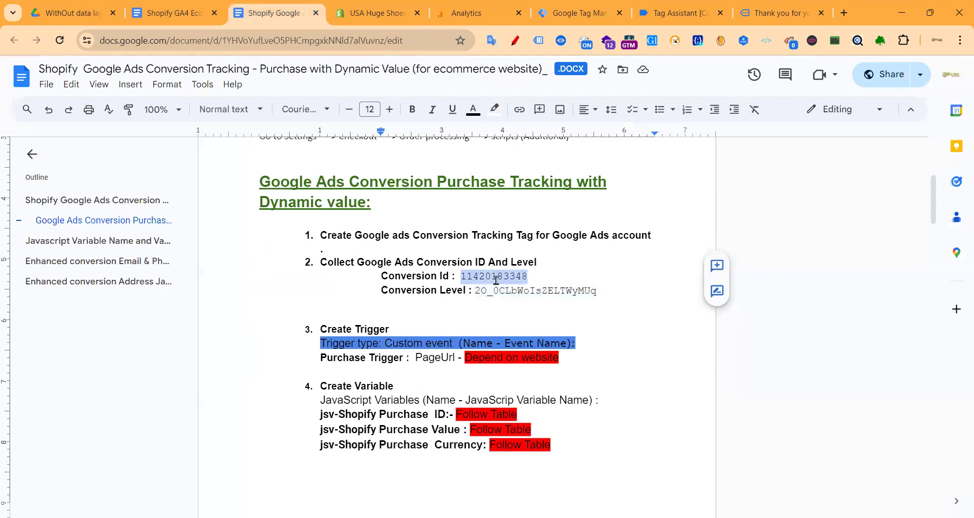
key("ctrl+c")
left_click(578, 12)
left_click(317, 286)
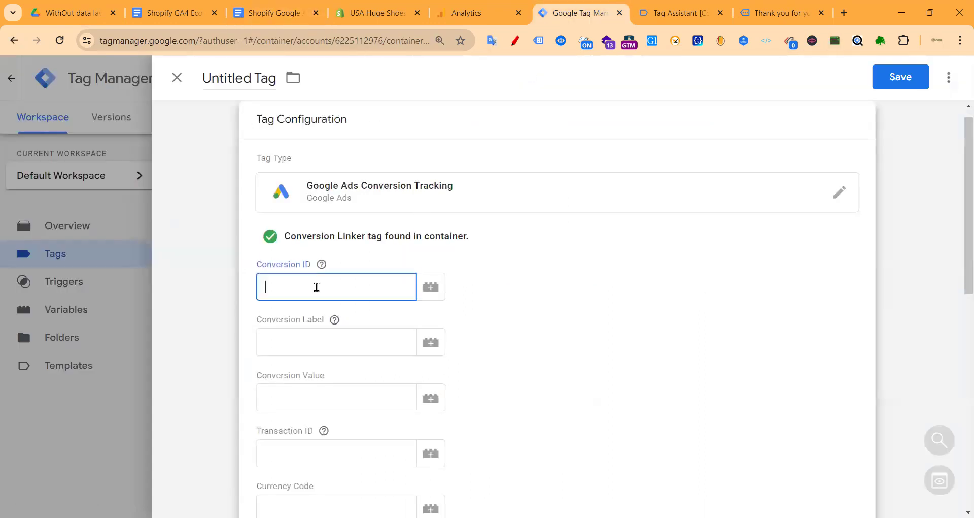
key("ctrl+v")
- Copy the Conversion Label from the setup guide into the tag's Conversion Label field
left_click(264, 17)
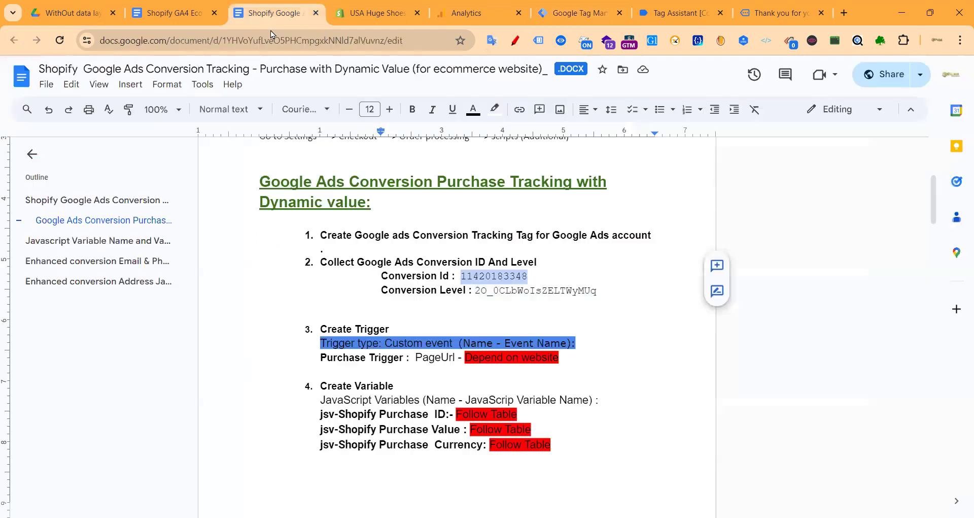
double_click(495, 291)
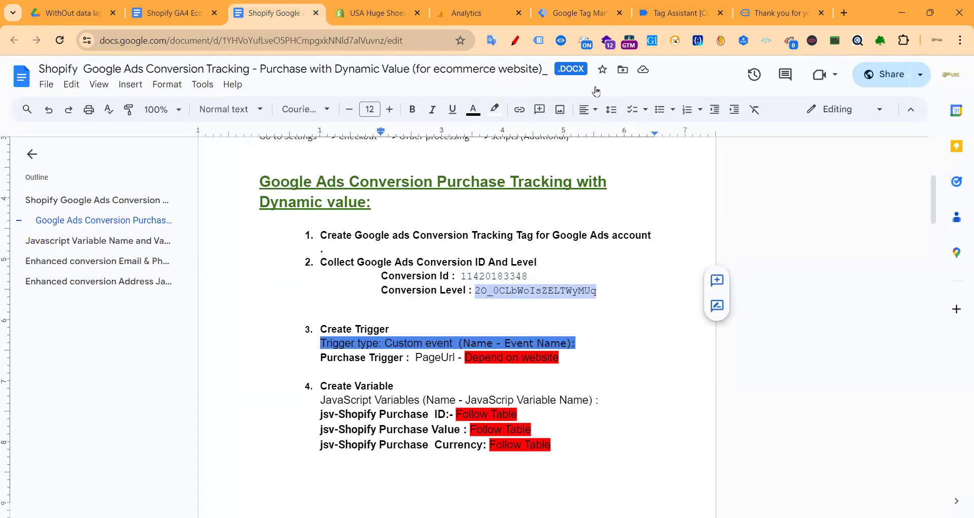
key("ctrl+c")
left_click(582, 13)
left_click(285, 337)
key("ctrl+v")
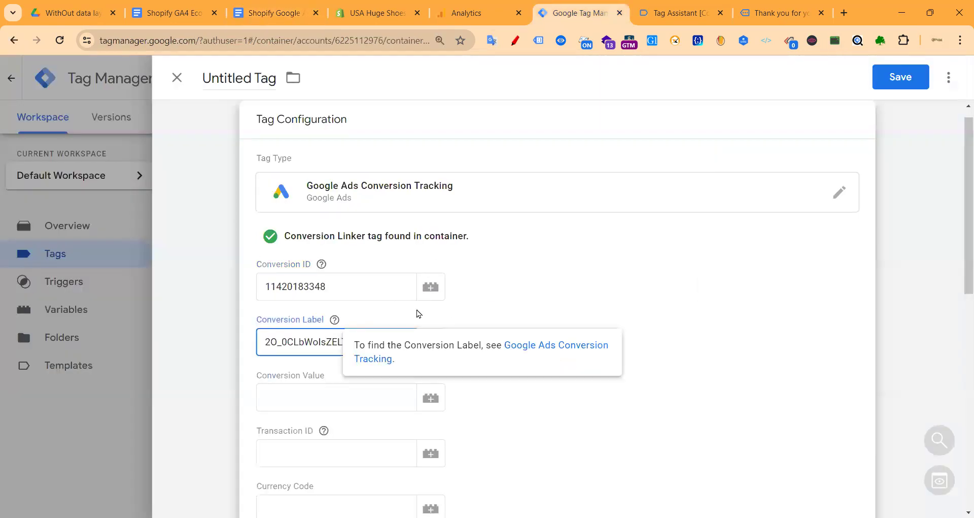
scroll(418, 313, "down", 3)
left_click(282, 273)
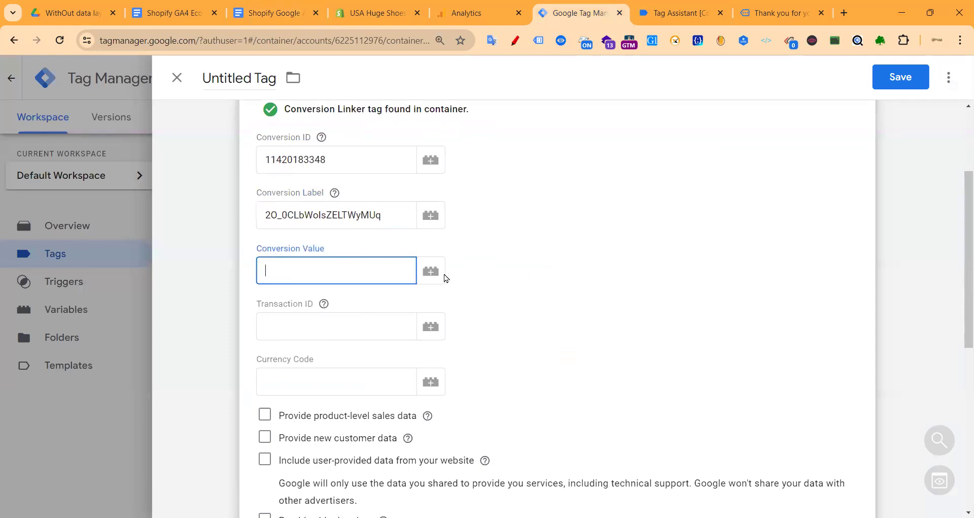
- Set Conversion Value to the add-to-cart product price variable
left_click(430, 271)
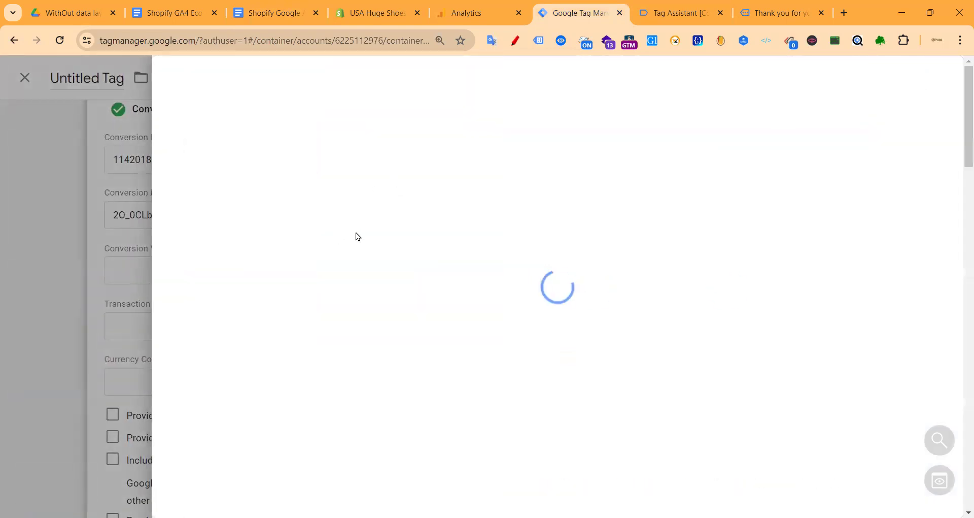
scroll(290, 278, "down", 12)
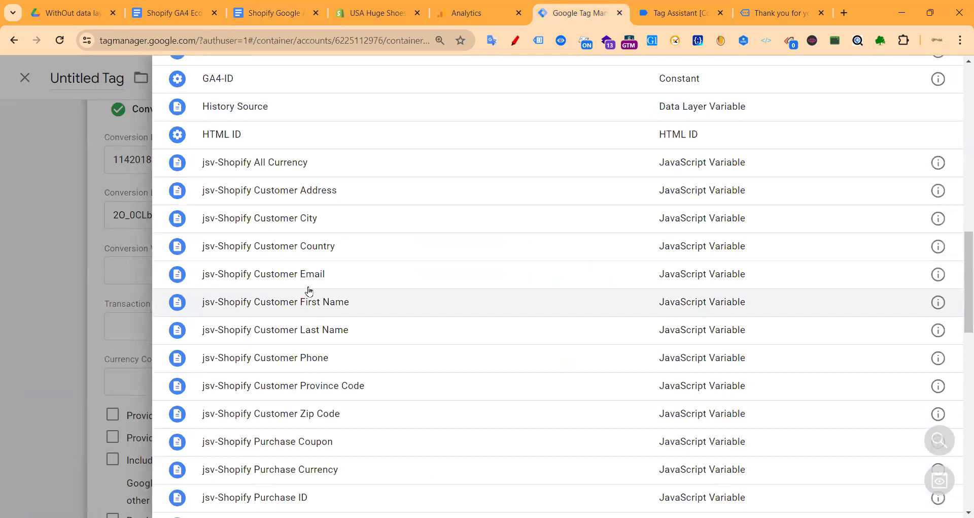
scroll(309, 291, "up", 15)
scroll(289, 193, "down", 10)
scroll(286, 329, "down", 4)
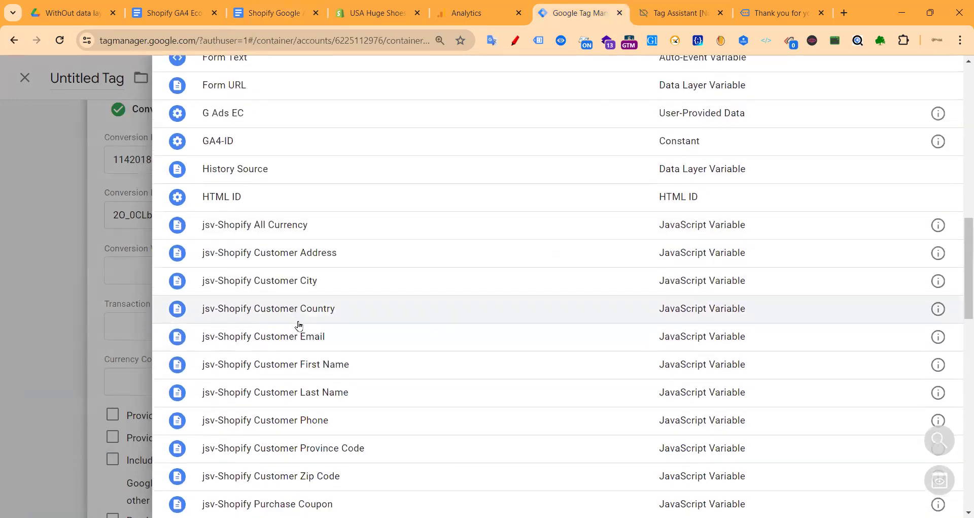
scroll(299, 325, "down", 8)
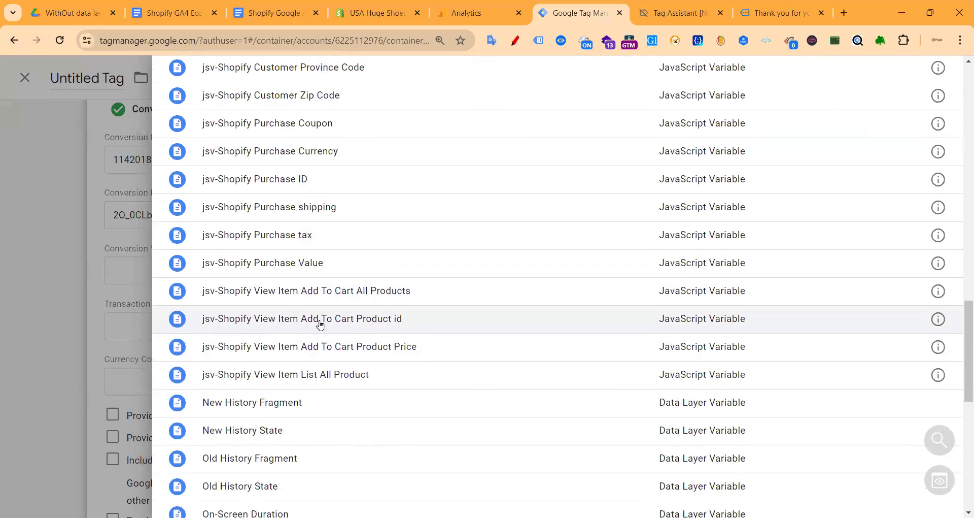
left_click(356, 347)
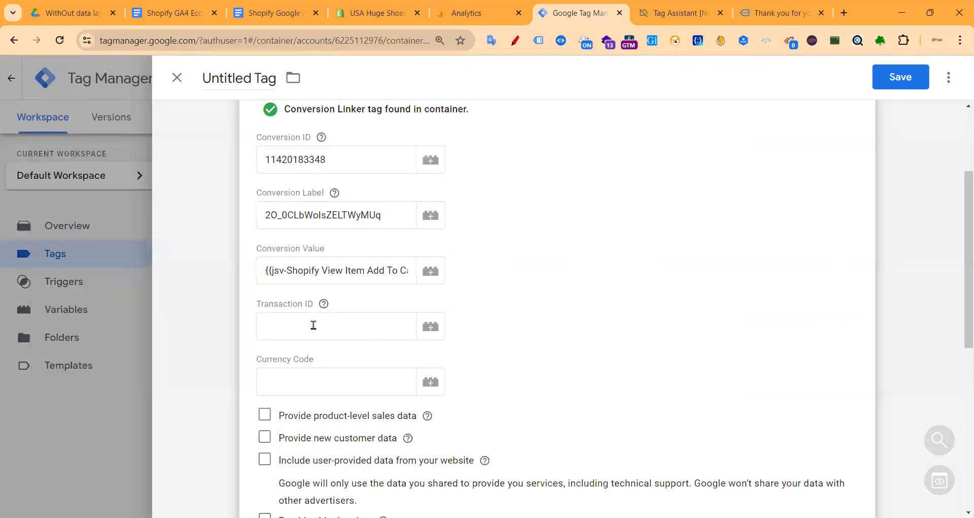
- Set Transaction ID to the add-to-cart product id variable
left_click(277, 338)
left_click(431, 327)
scroll(473, 292, "down", 19)
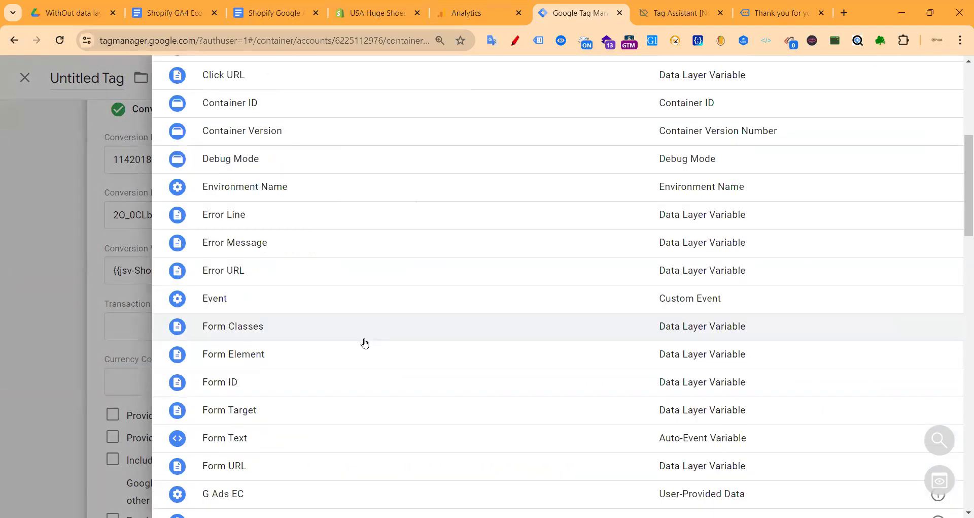
scroll(311, 321, "down", 1)
scroll(314, 282, "down", 4)
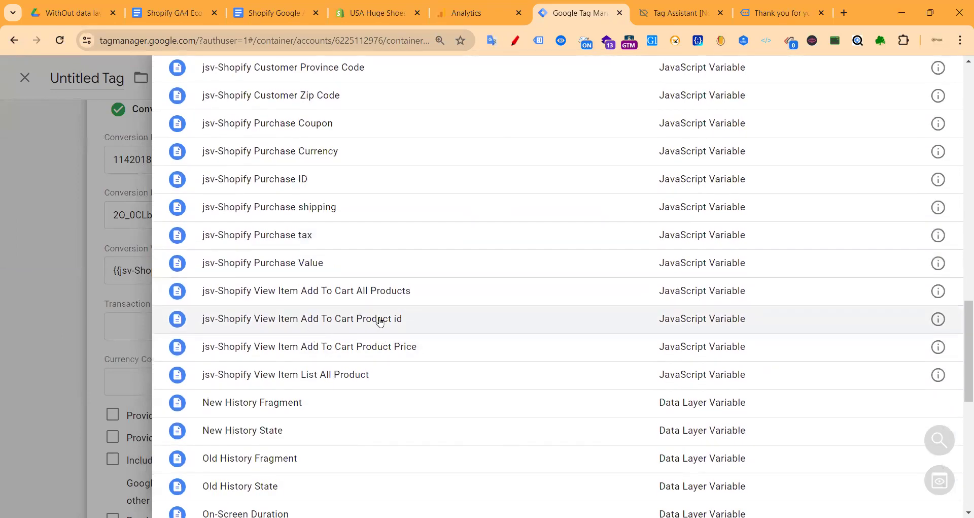
left_click(381, 319)
left_click(384, 384)
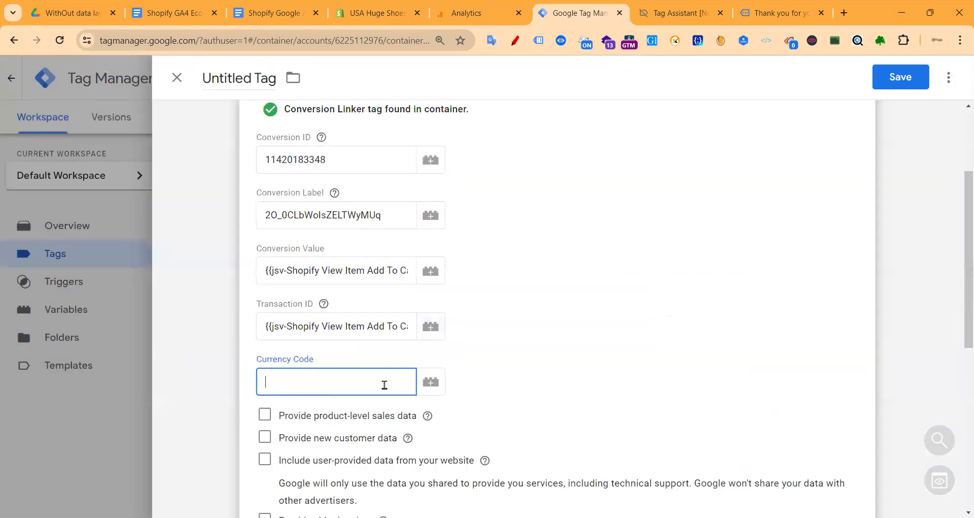
- Set Currency Code to {{jsv-Shopify All Currency}}
left_click(425, 382)
scroll(314, 264, "down", 5)
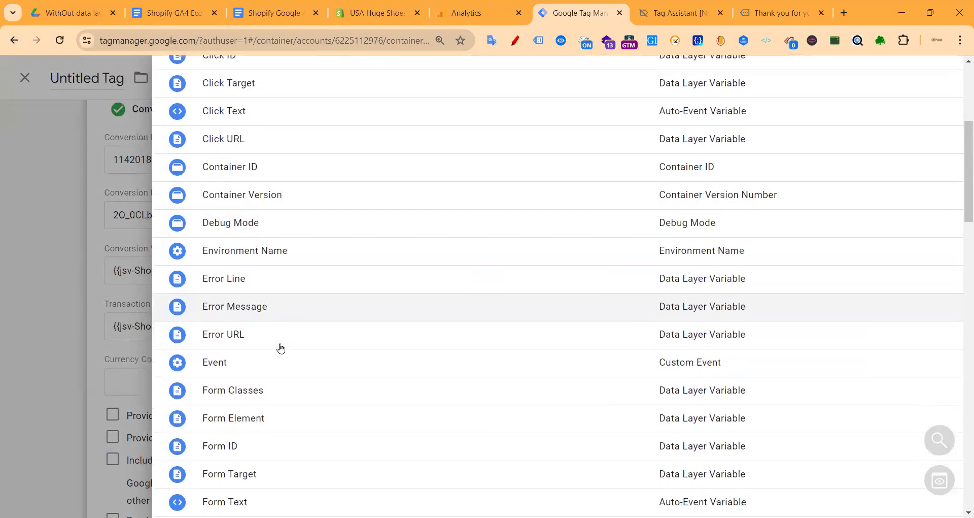
scroll(280, 348, "down", 7)
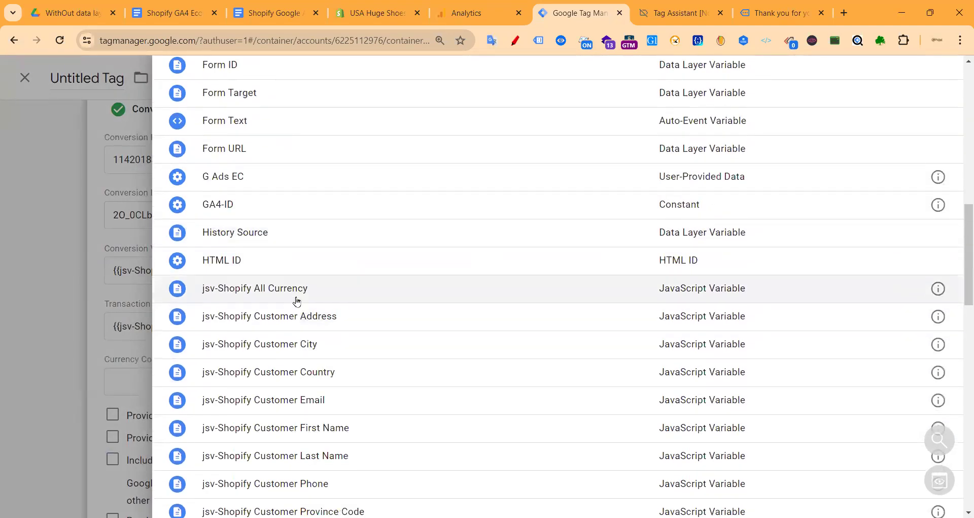
left_click(296, 294)
scroll(388, 320, "down", 5)
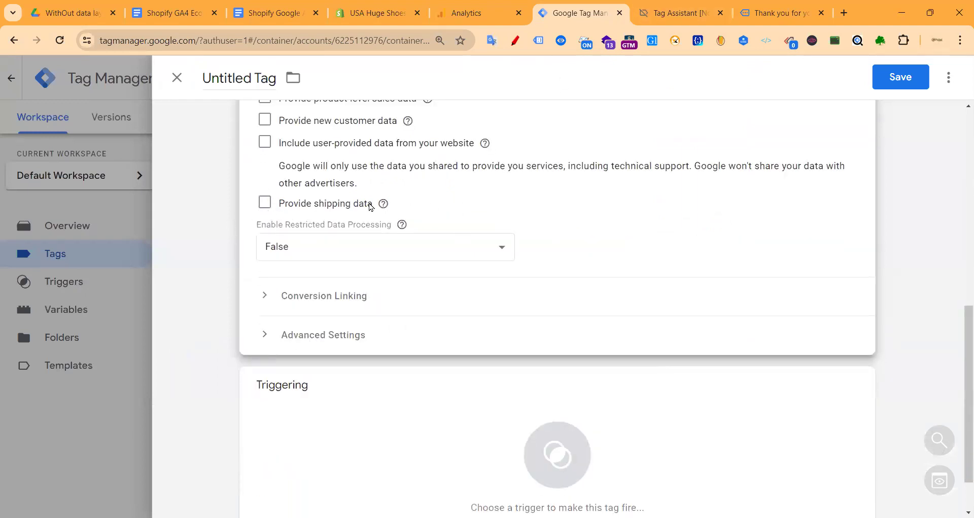
scroll(333, 196, "up", 1)
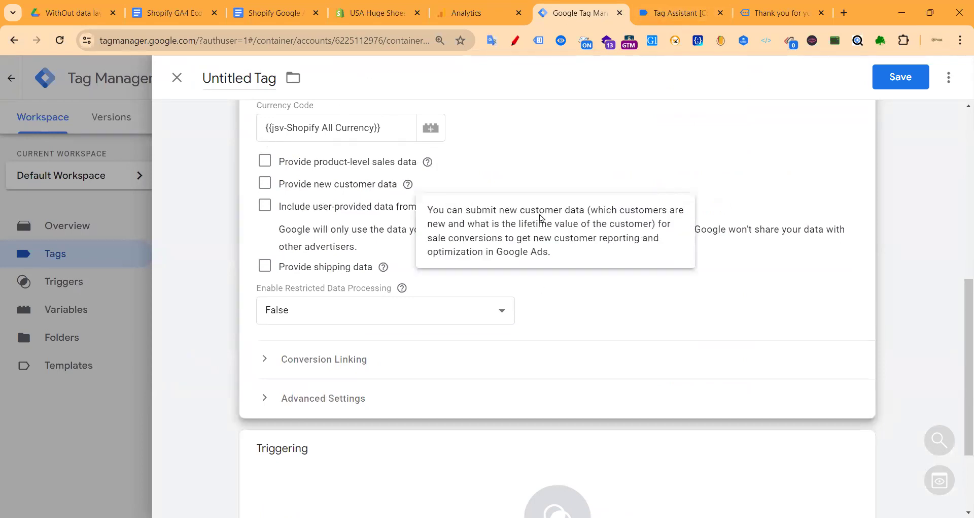
scroll(368, 233, "up", 2)
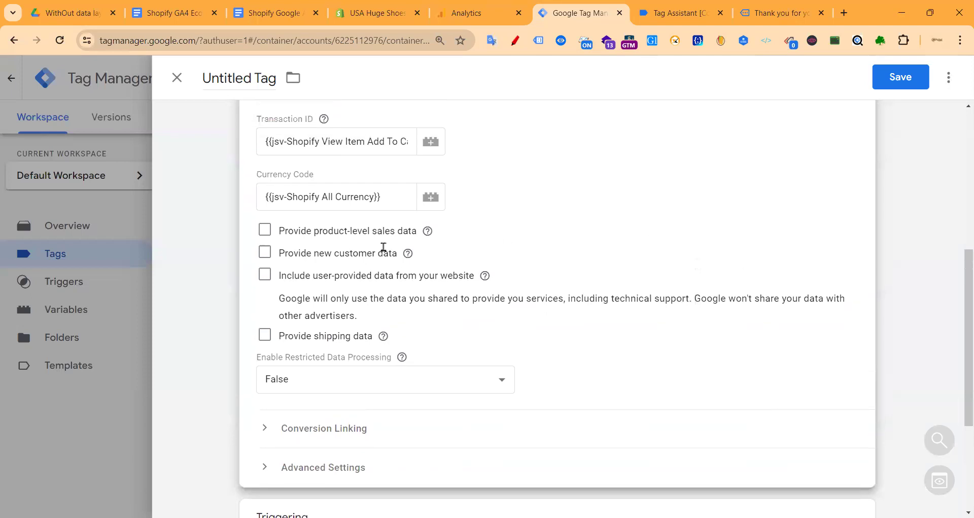
scroll(436, 305, "down", 5)
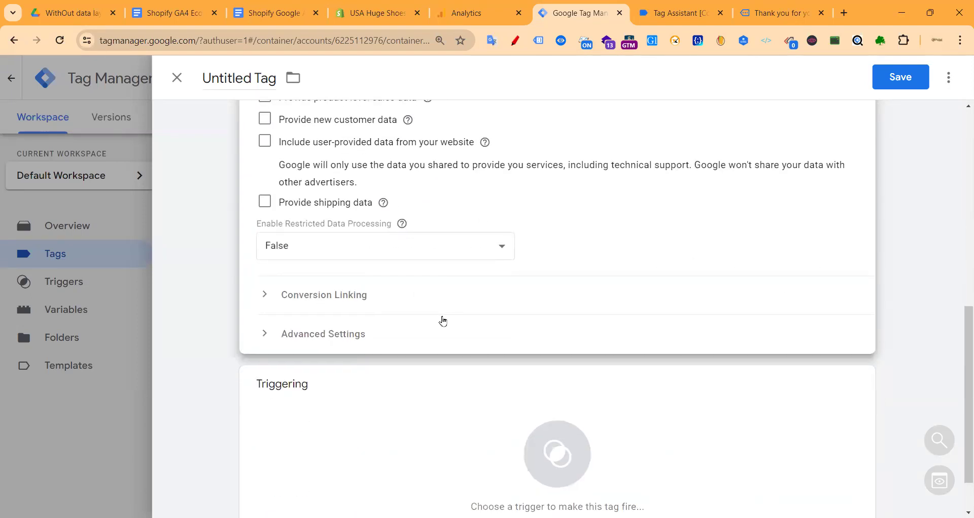
- Fire the tag on Add To Cart Trigger, save it as 'Google Ads Conversion Add To Cart Tracking', and reopen it
left_click(518, 354)
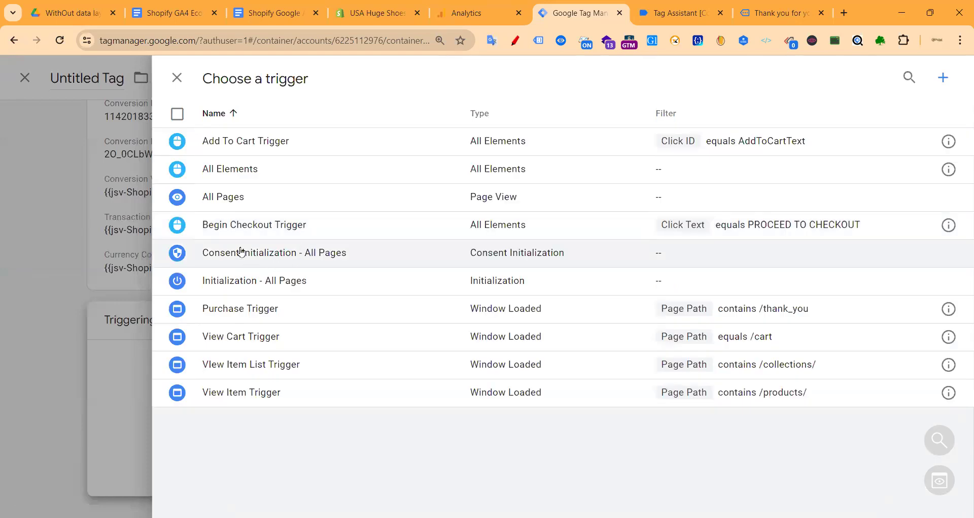
left_click(244, 146)
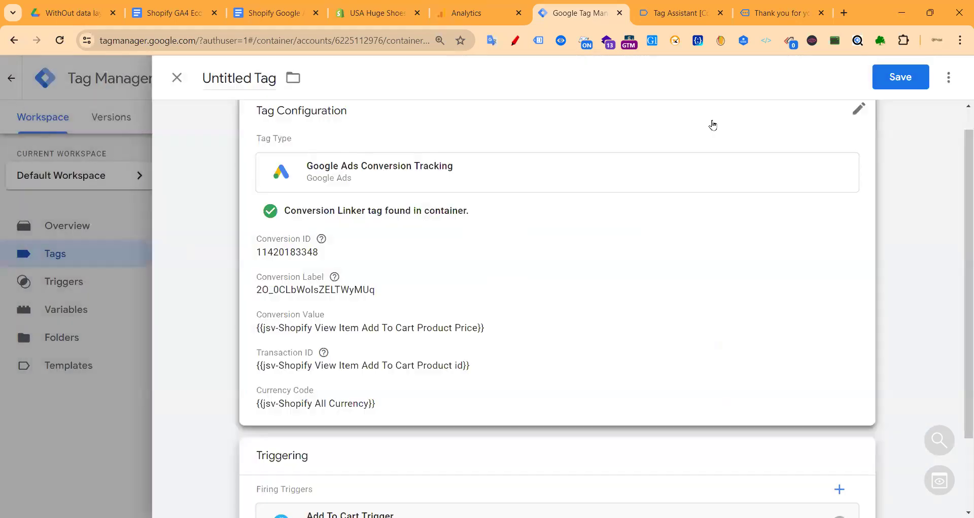
left_click(901, 77)
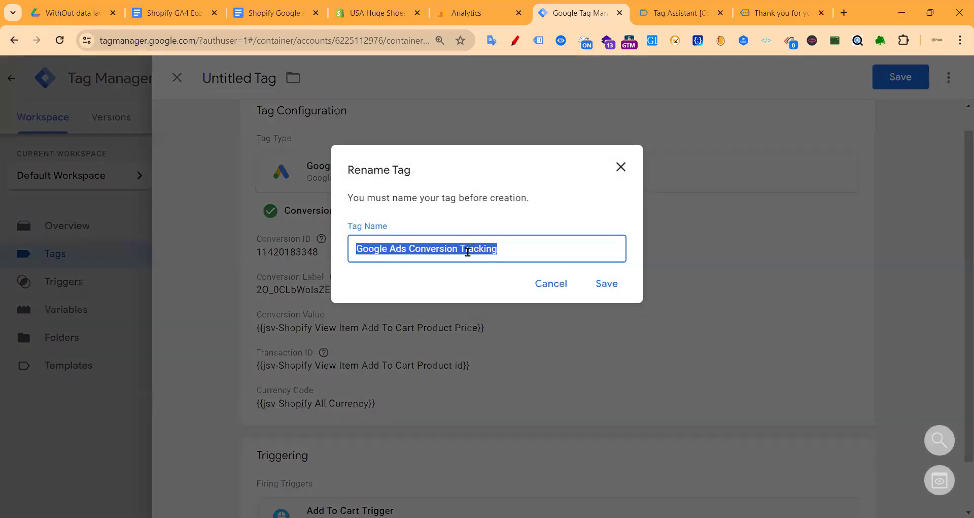
left_click(467, 252)
type("A")
type("dd ")
type("TO")
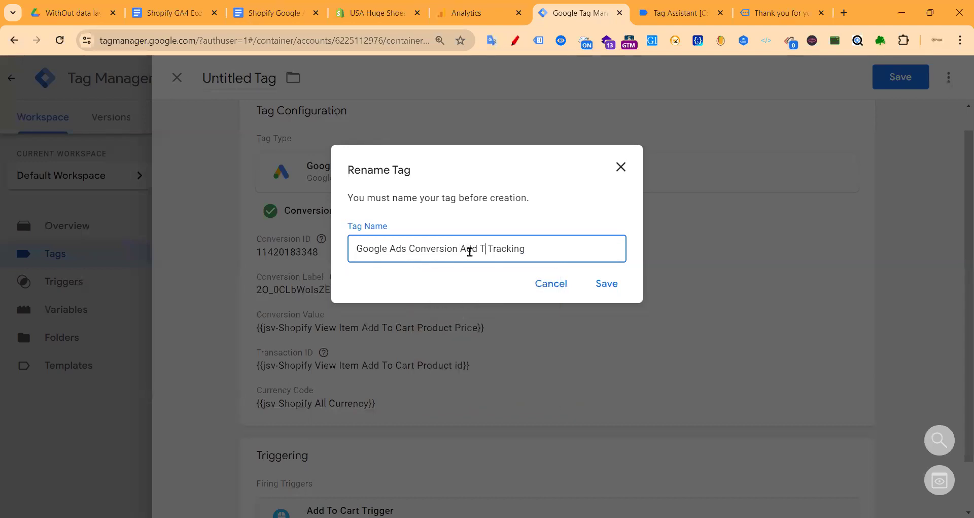
key("BackSpace")
key("BackSpace")
type("o Cart")
left_click(605, 283)
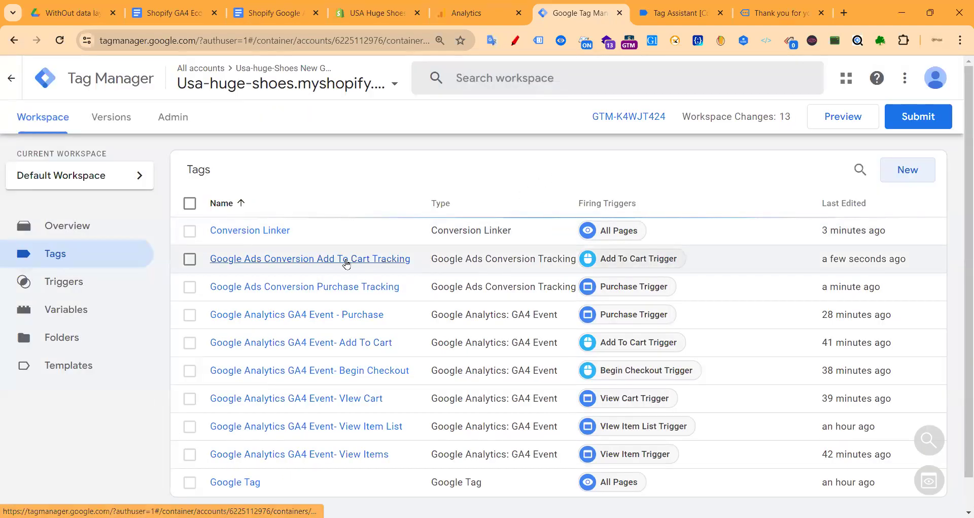
left_click(346, 259)
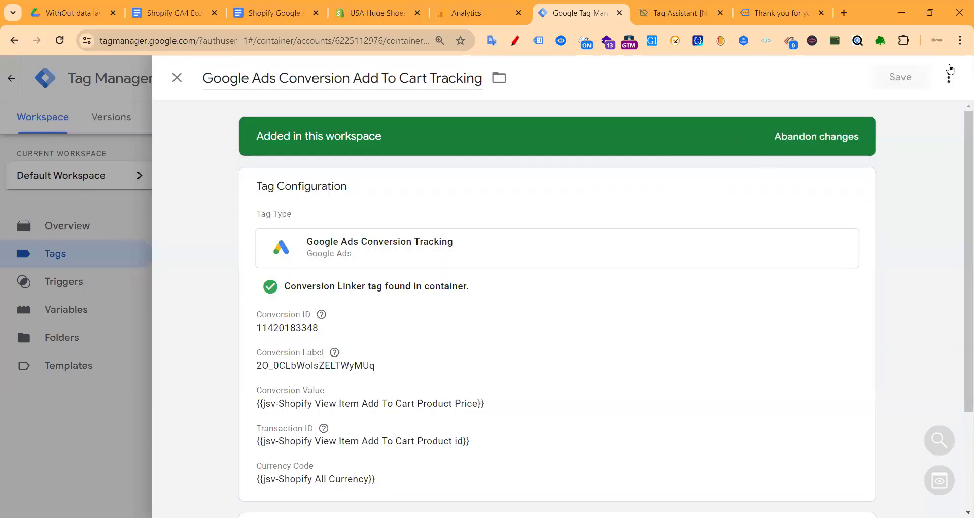
- Copy the Add To Cart tag, drop 'Copy of' and replace 'Add To Cart' with 'Begin Checkout' in its title
left_click(948, 77)
left_click(901, 109)
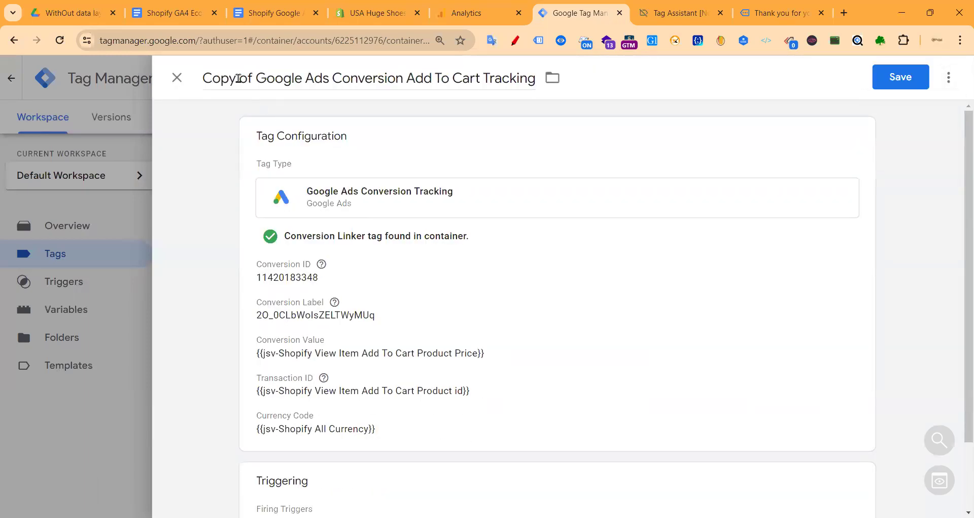
double_click(218, 78)
left_click(258, 78, "shift")
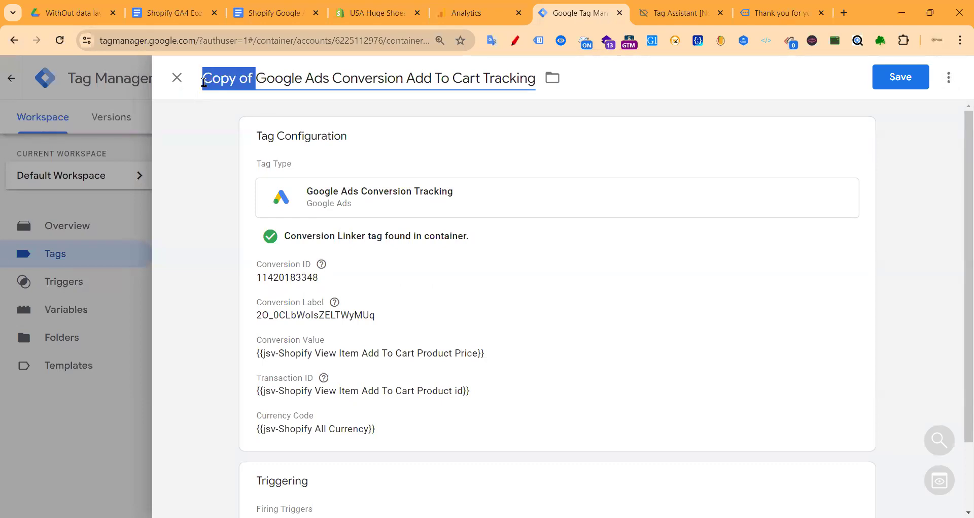
key("BackSpace")
left_click_drag(356, 76, 434, 73)
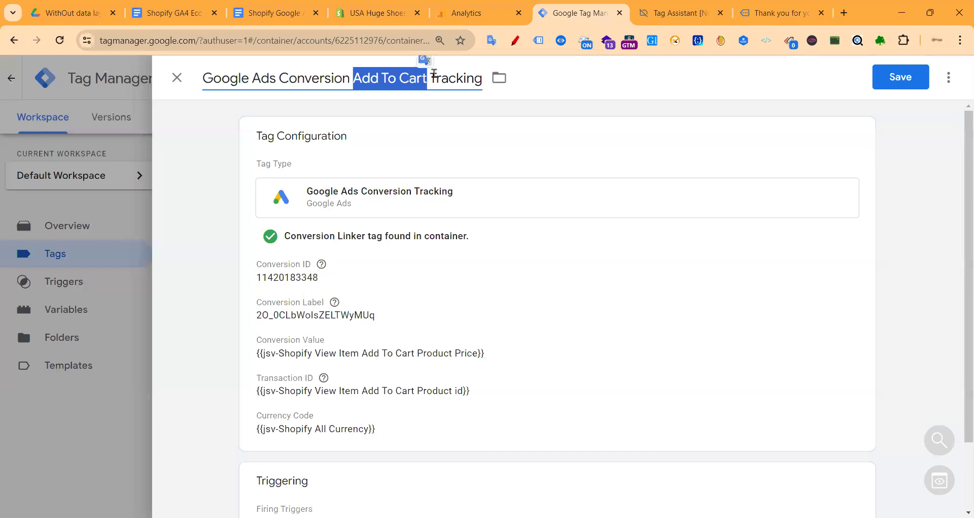
key("BackSpace")
type("Be")
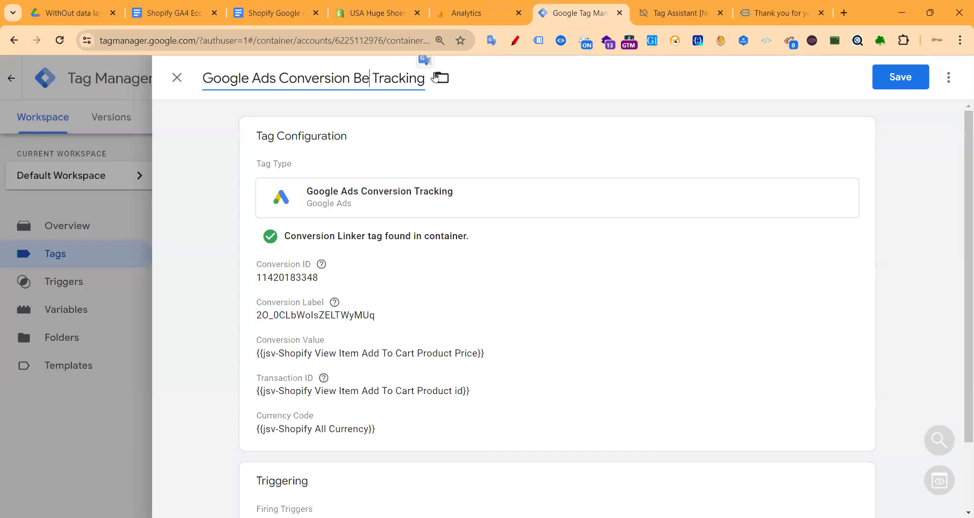
type("in")
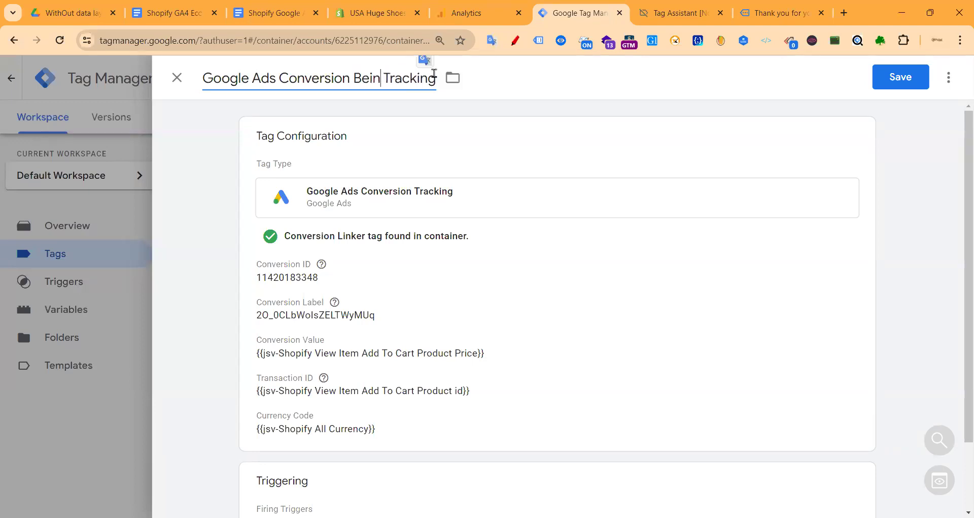
key("BackSpace")
key("BackSpace")
key("BackSpace")
key("BackSpace")
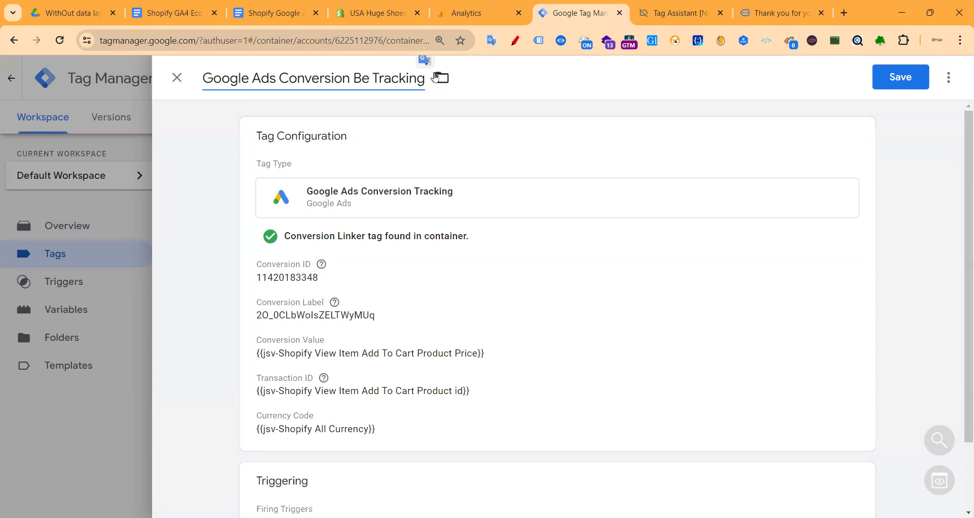
type("egin Checko")
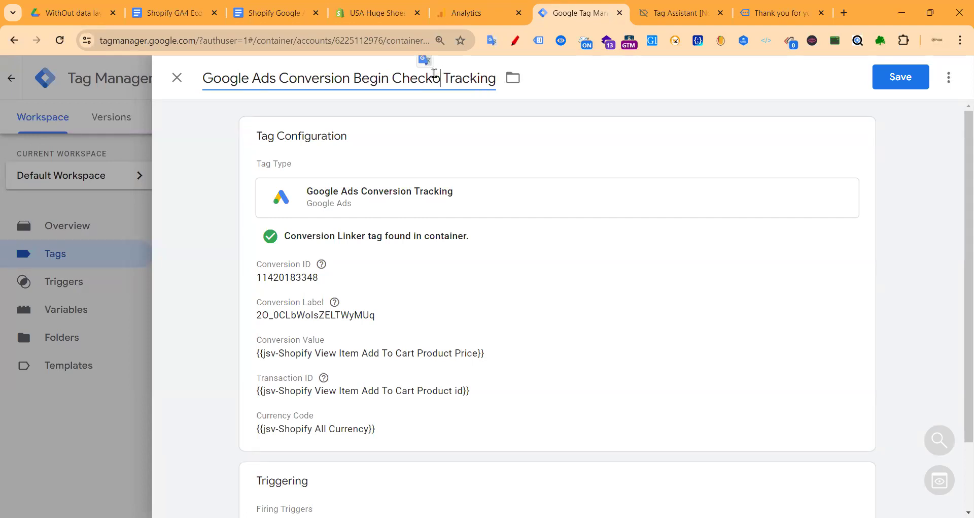
type("ut")
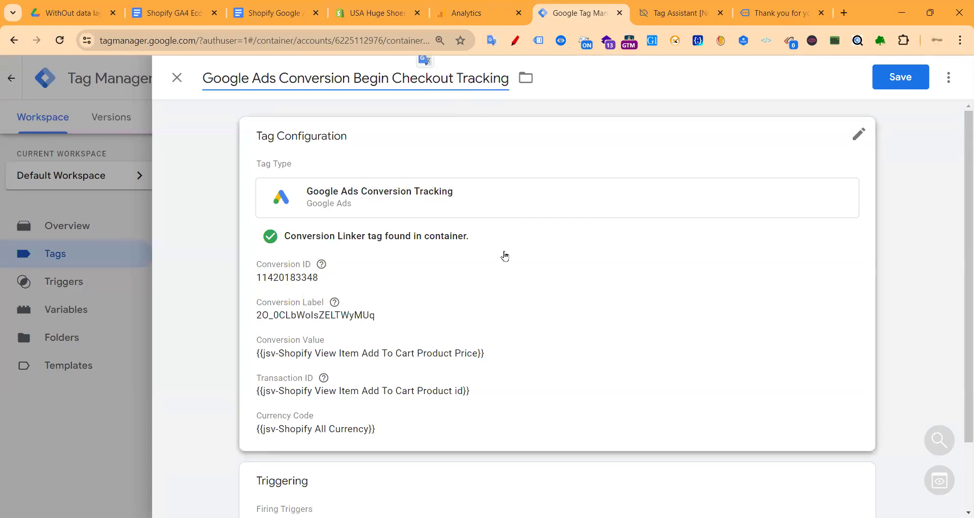
- Replace the Conversion Value with the cJS-View Cart Total value variable
left_click(358, 356)
scroll(354, 368, "down", 2)
triple_click(330, 285)
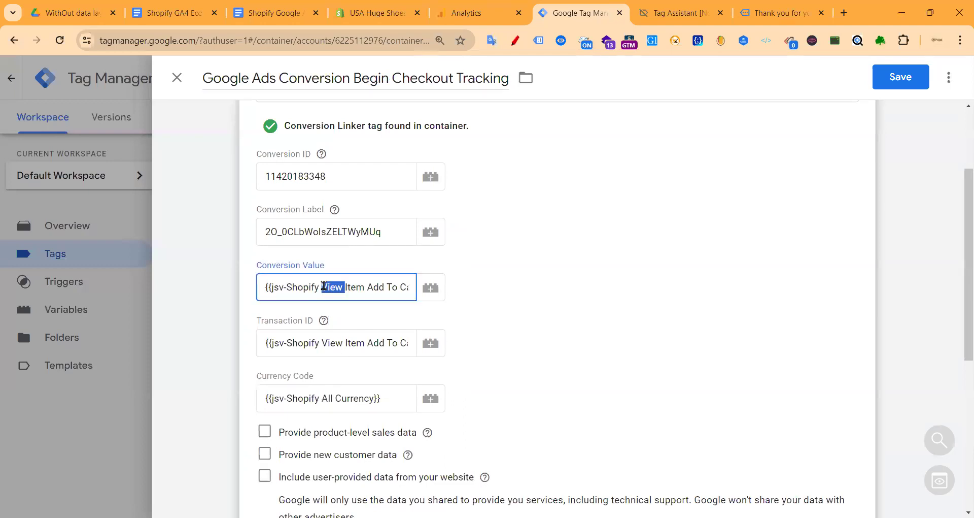
key("BackSpace")
left_click(431, 287)
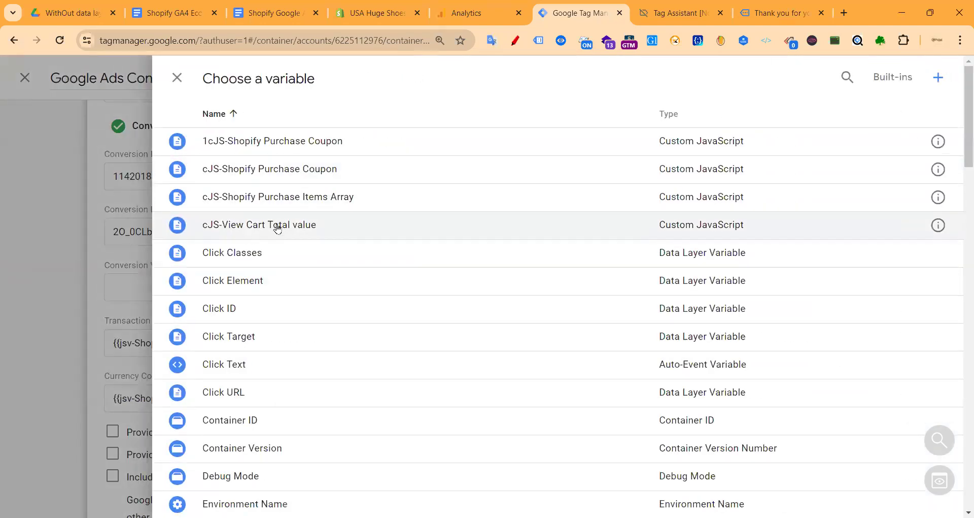
left_click(277, 227)
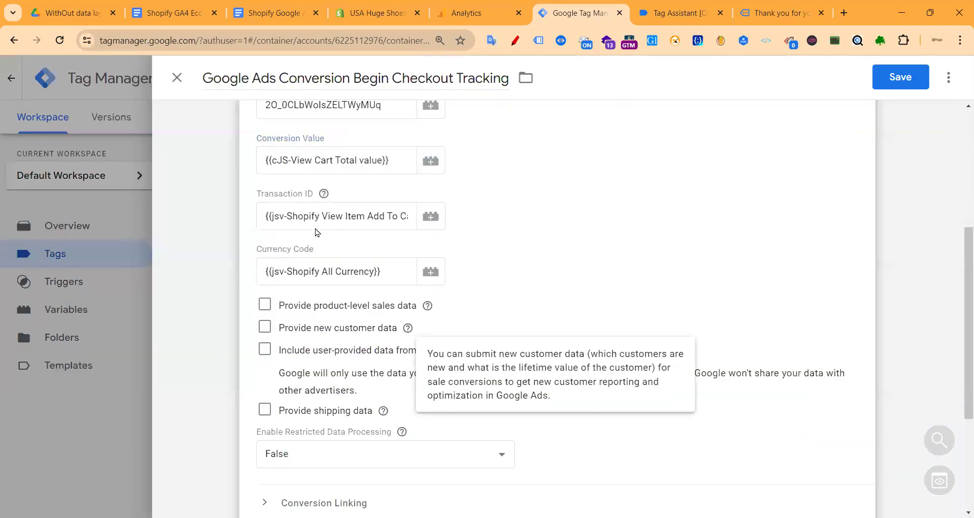
- Clear Transaction ID and set Currency Code to USD, as shown on the order confirmation page
triple_click(305, 210)
key("BackSpace")
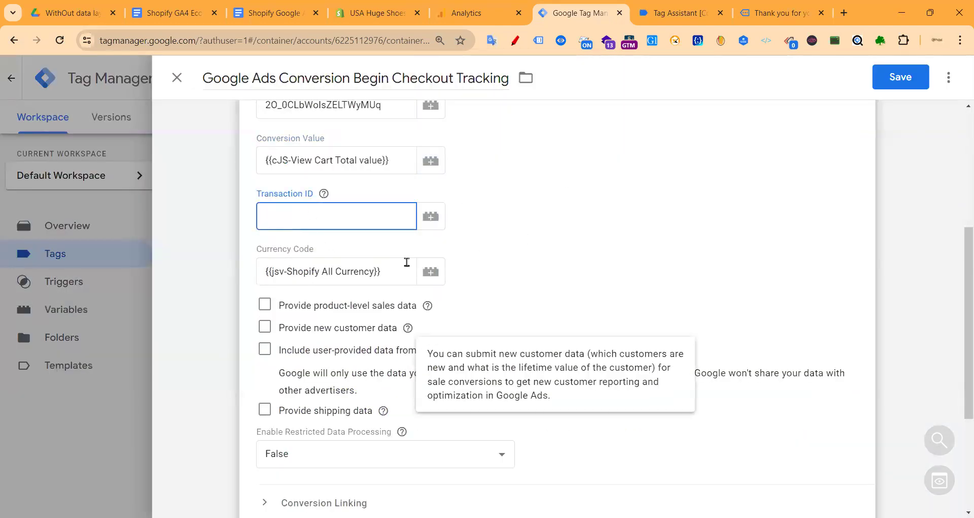
triple_click(370, 269)
key("BackSpace")
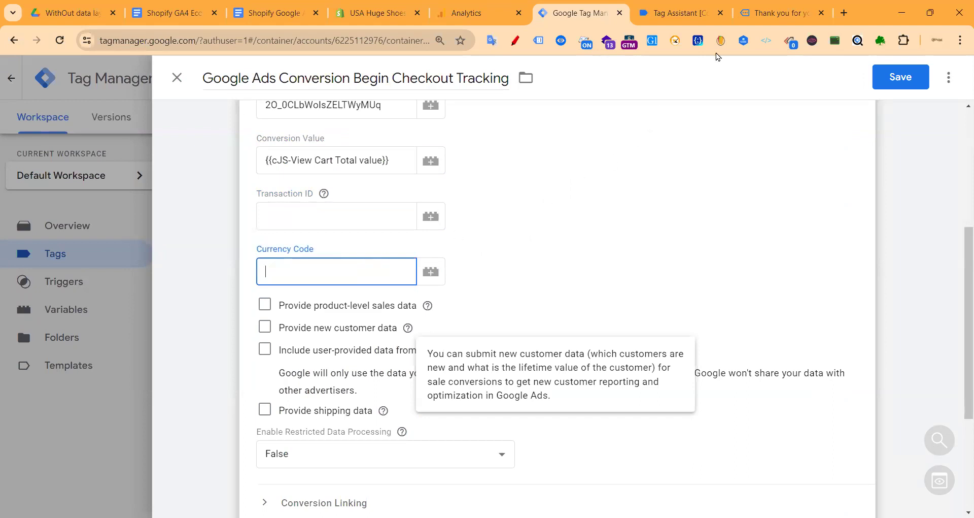
left_click(754, 15)
double_click(784, 231)
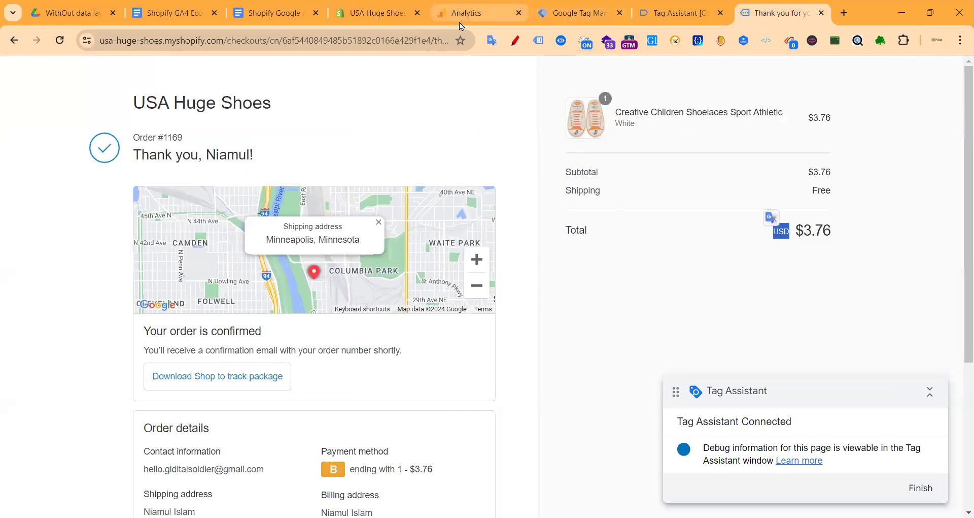
left_click(579, 13)
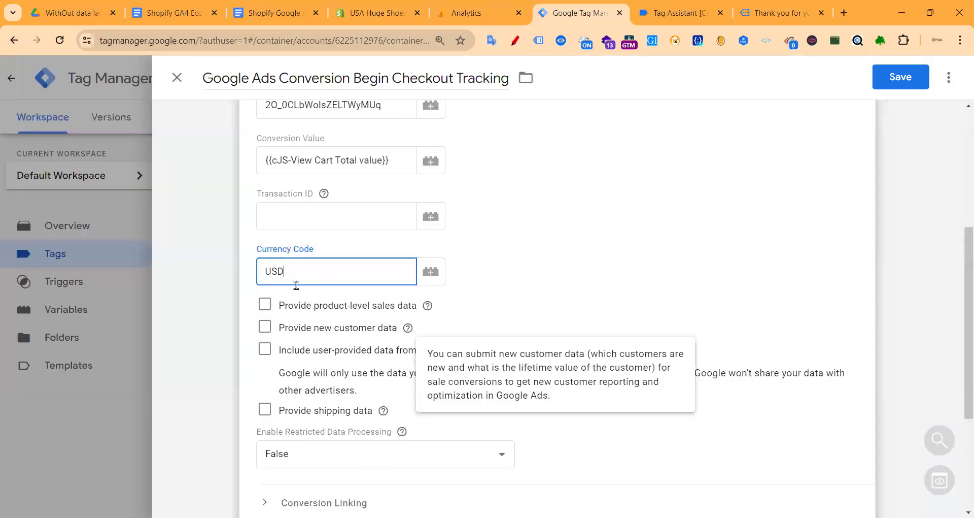
scroll(437, 266, "down", 3)
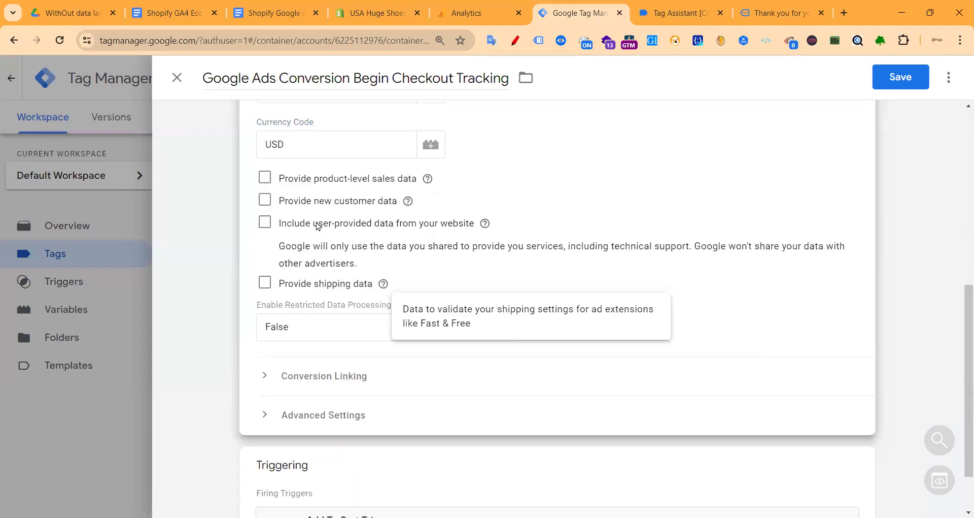
left_click(304, 149)
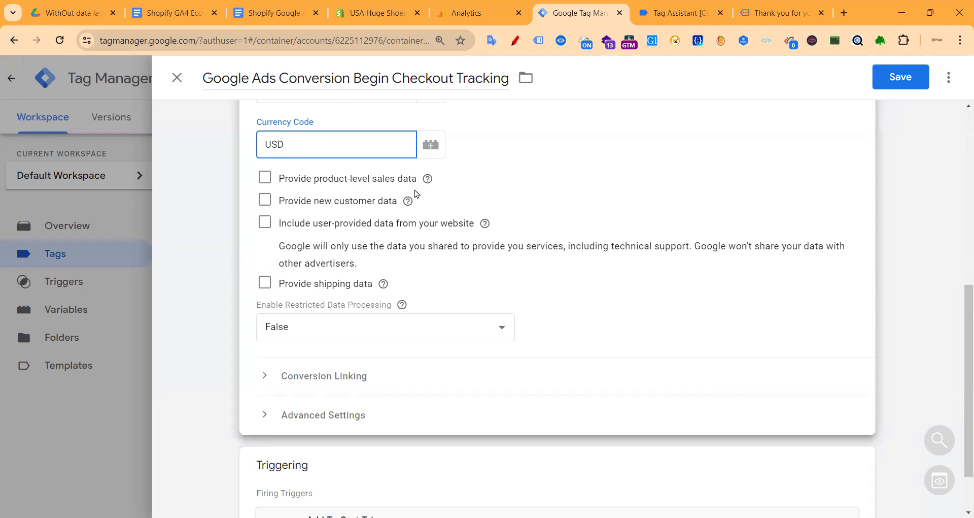
scroll(443, 409, "down", 2)
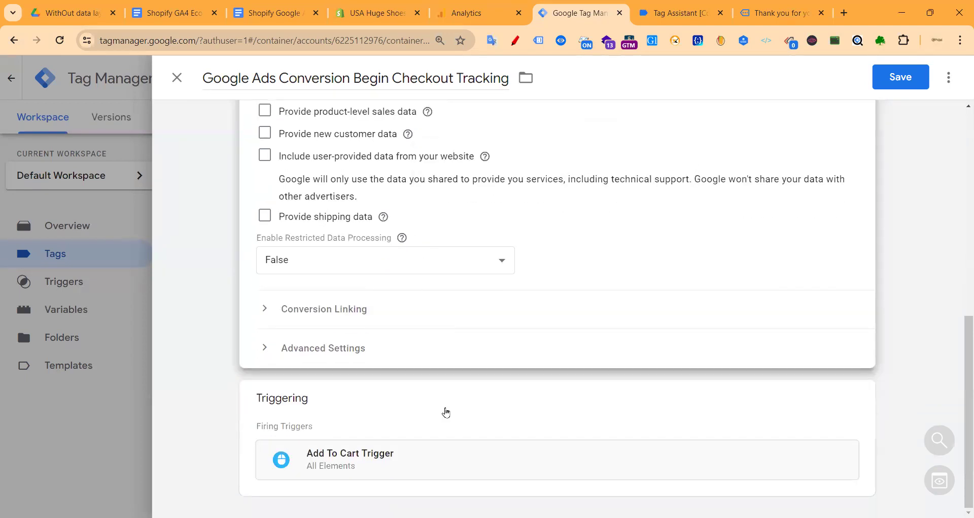
- Replace Add To Cart Trigger with Begin Checkout Trigger and save the tag
left_click(833, 413)
left_click(838, 429)
left_click(706, 401)
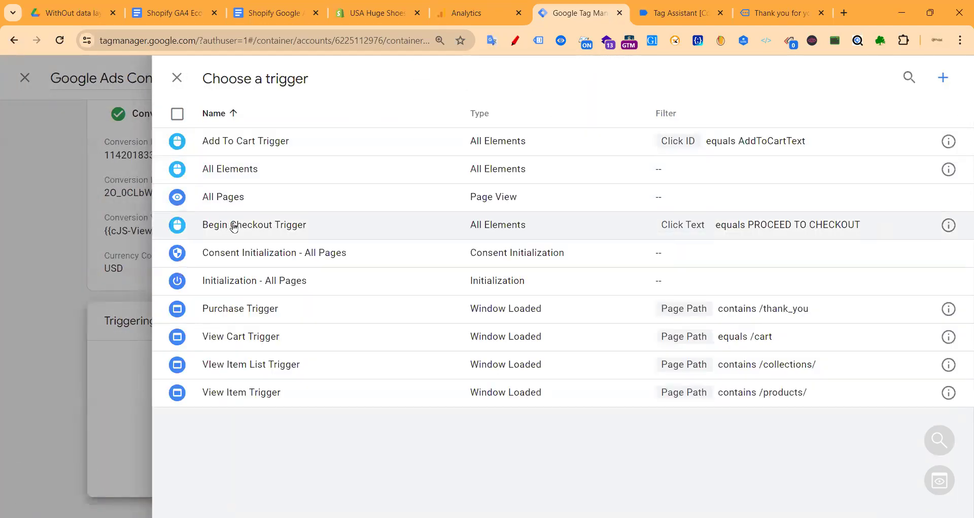
left_click(231, 223)
left_click(908, 77)
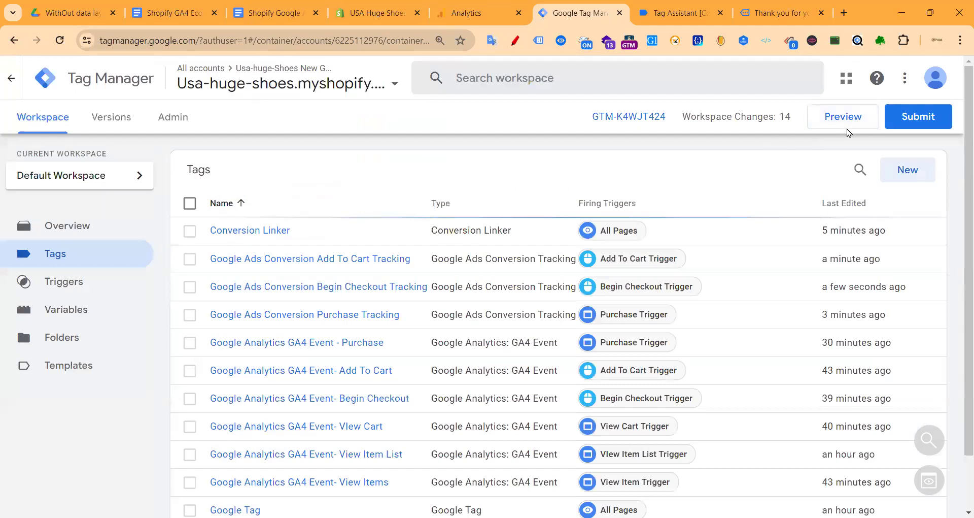
- Submit and publish the changes without a description, then close the Version 9 summary
left_click(919, 116)
left_click(922, 76)
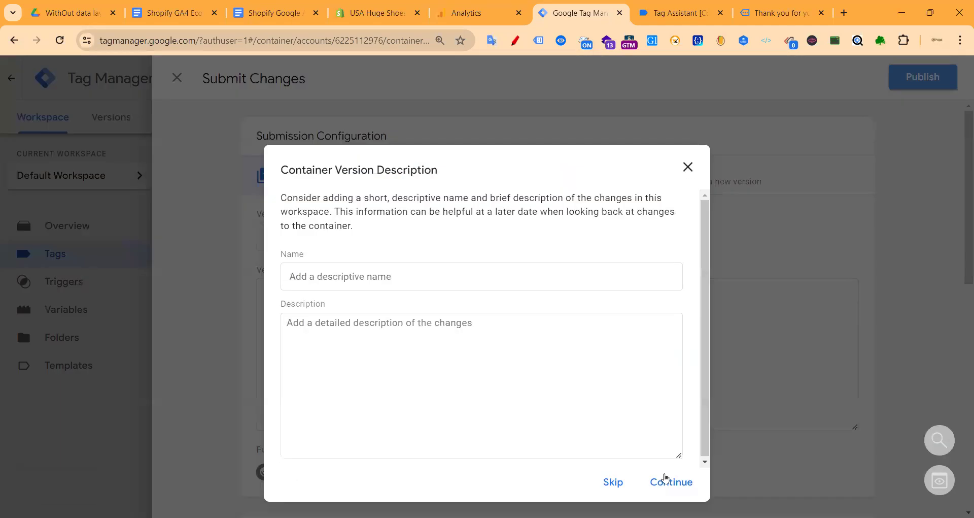
left_click(664, 477)
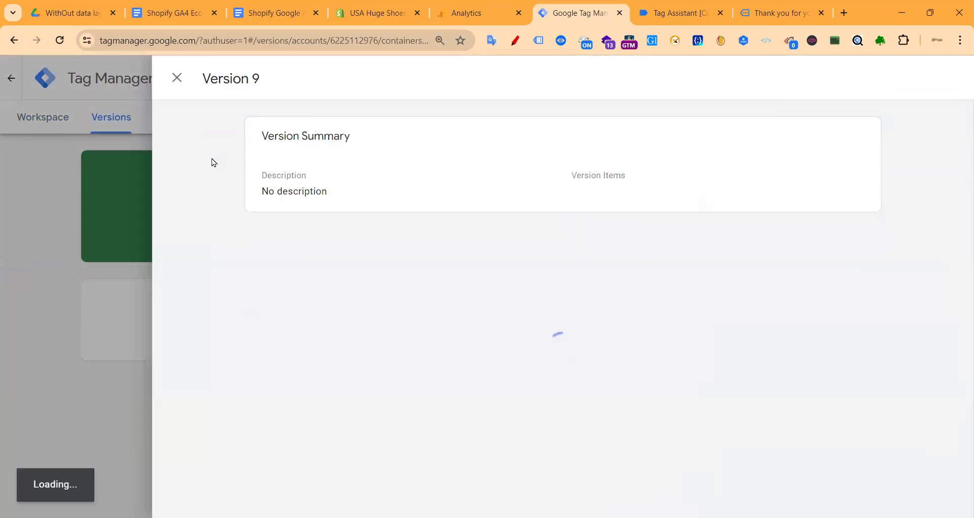
left_click(177, 78)
left_click(45, 116)
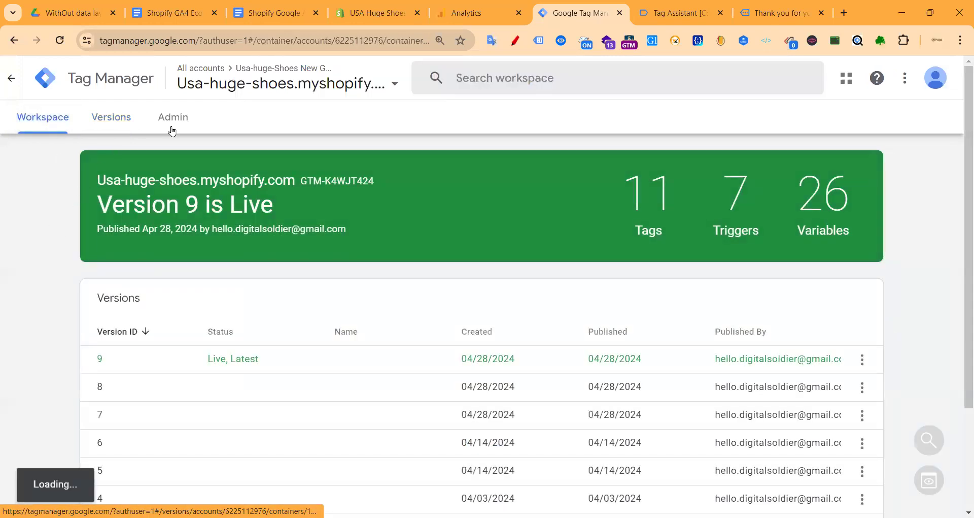
left_click(72, 131)
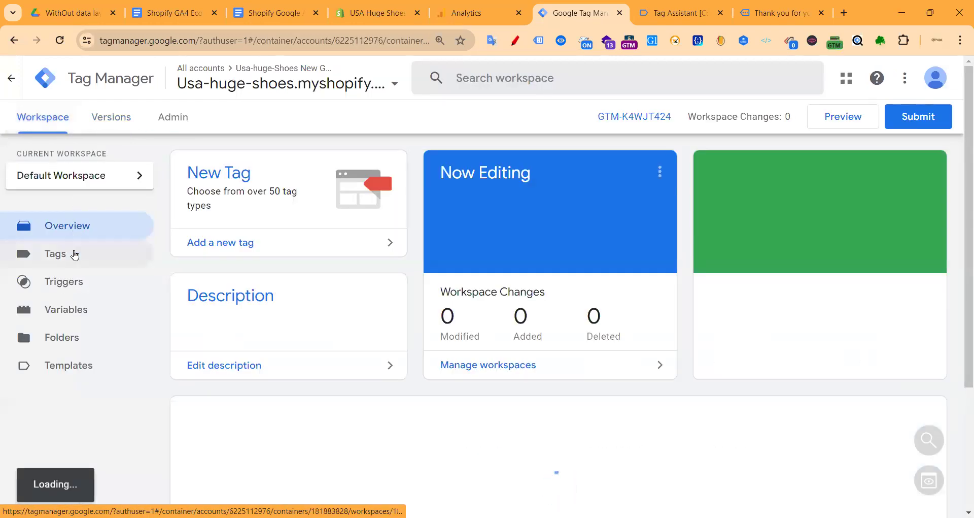
- Open the Google Tag from the Tags list and expand its configuration settings
left_click(76, 254)
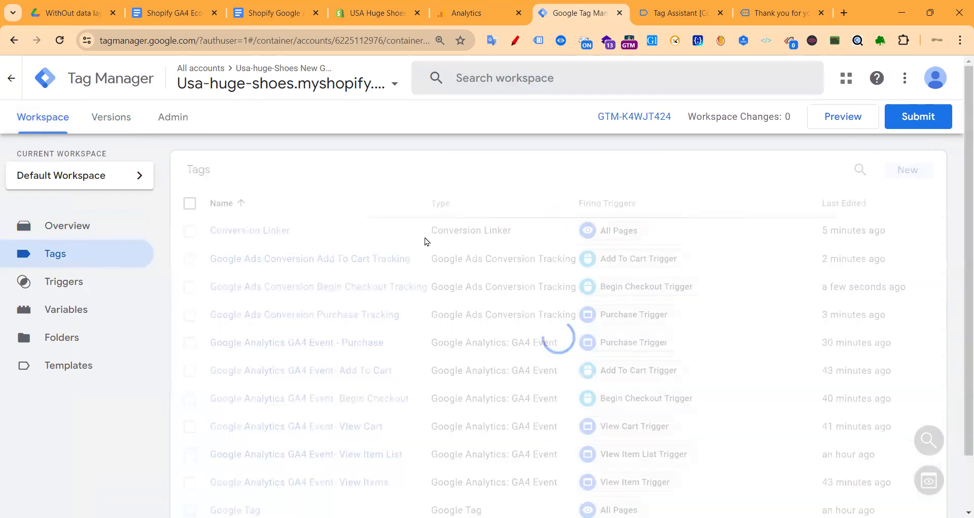
scroll(349, 311, "down", 2)
left_click(247, 446)
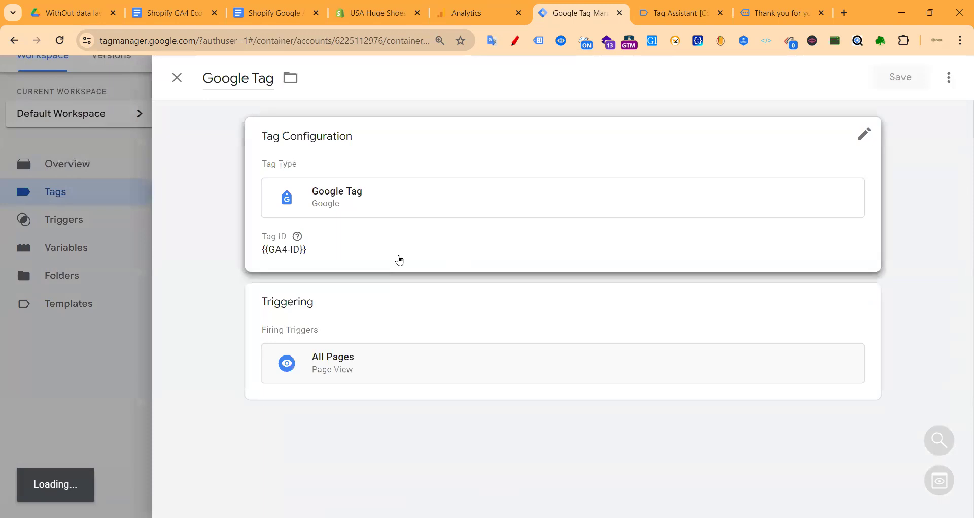
left_click(398, 259)
left_click(311, 327)
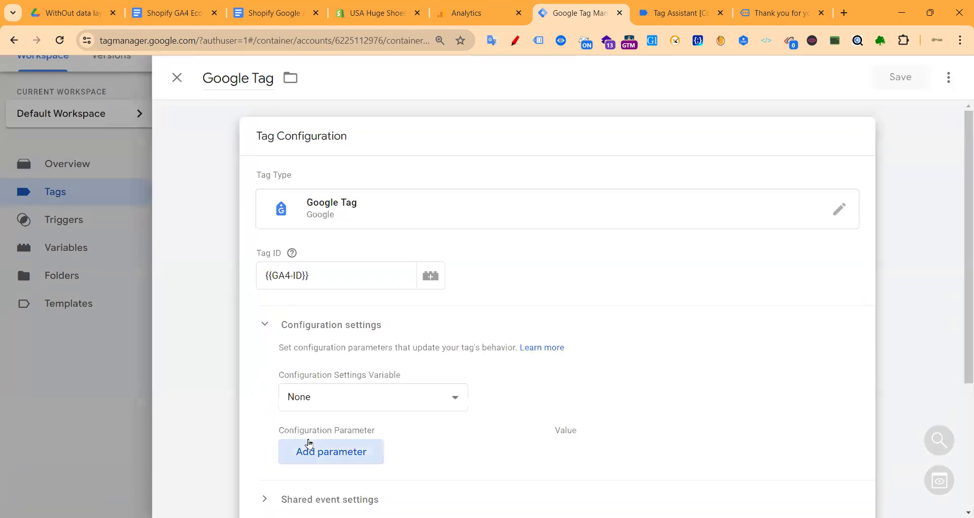
- Start a configuration parameter named 'serv', then remove it and discard the Google Tag changes
left_click(319, 446)
scroll(321, 446, "down", 1)
scroll(321, 447, "down", 2)
left_click(325, 332)
type("cer")
key("BackSpace")
key("BackSpace")
key("BackSpace")
type("serv")
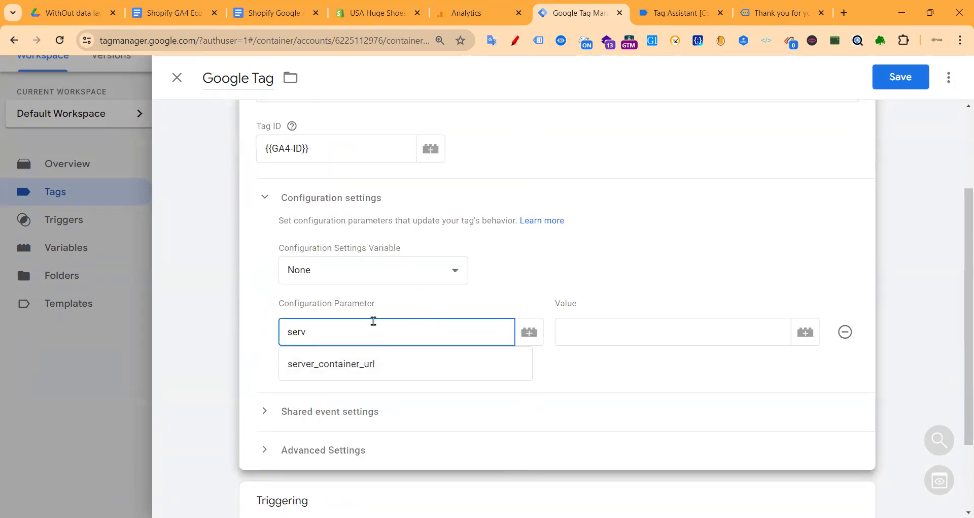
left_click(845, 332)
left_click(177, 77)
left_click(571, 244)
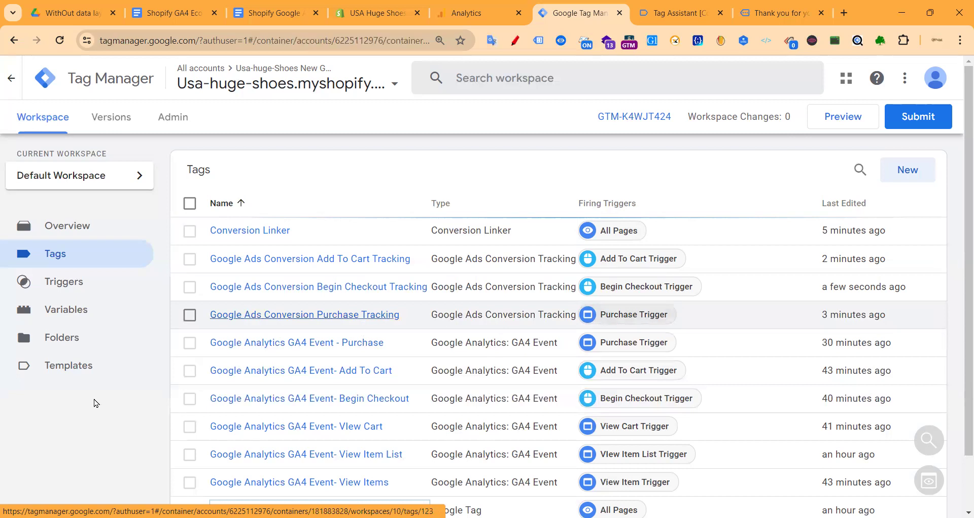
scroll(491, 252, "down", 1)
scroll(413, 226, "up", 1)
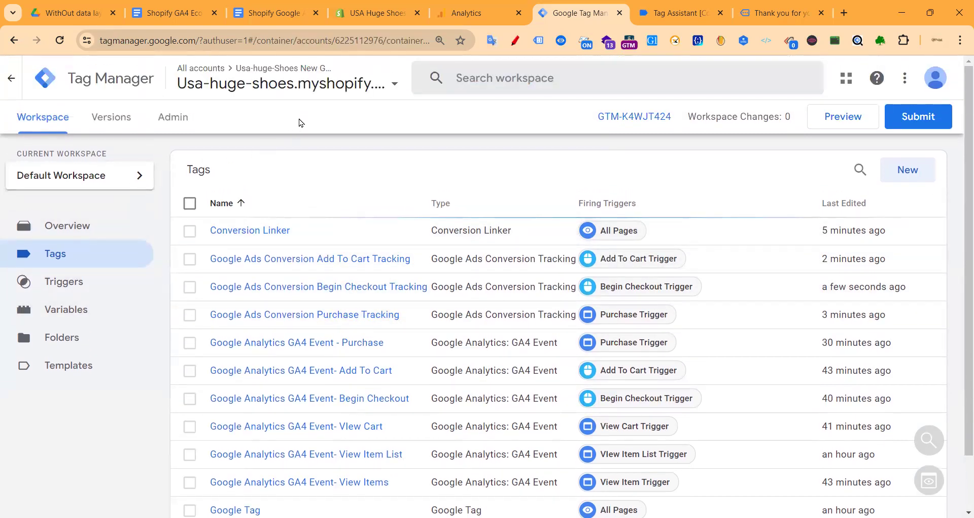
scroll(120, 369, "down", 1)
scroll(645, 185, "up", 1)
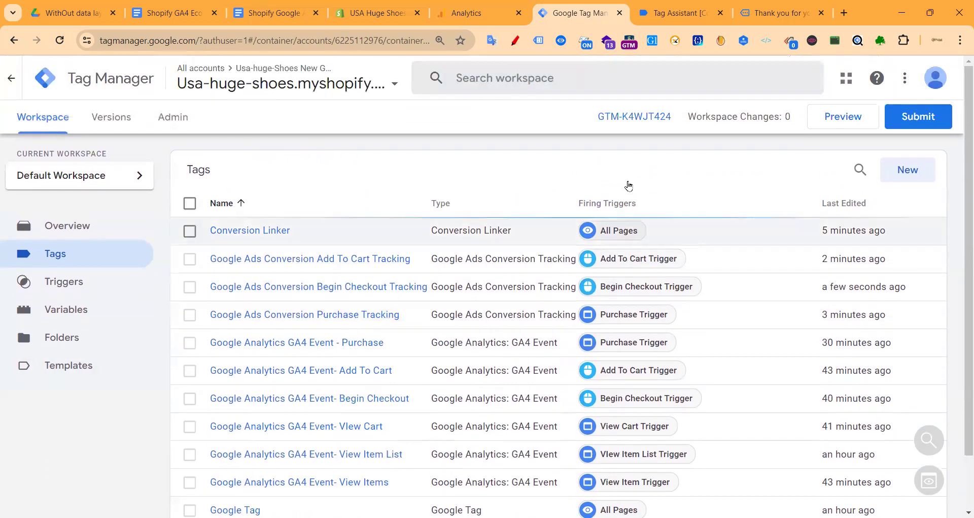
scroll(127, 241, "down", 1)
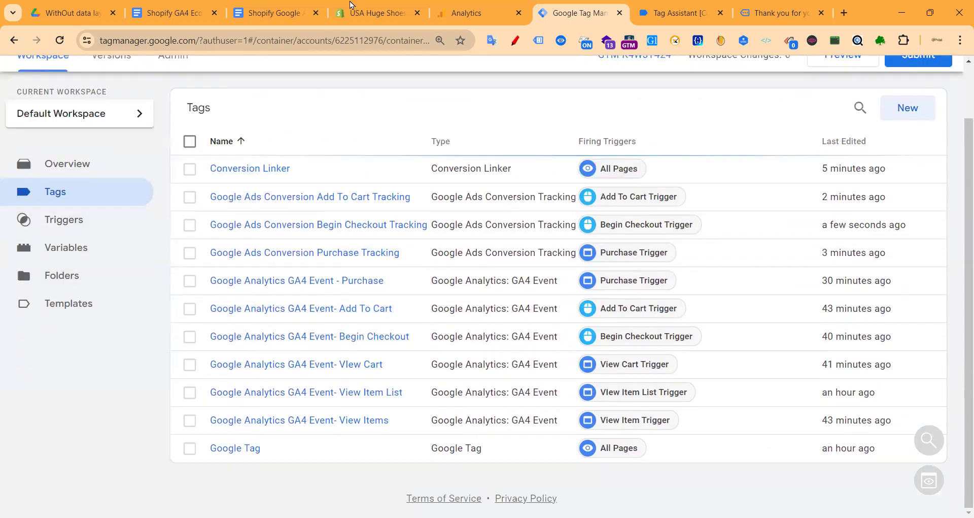
- Search Google Ads remarketing tag parameters and open the Dynamic remarketing events and parameters help article
left_click(845, 12)
type("Google ")
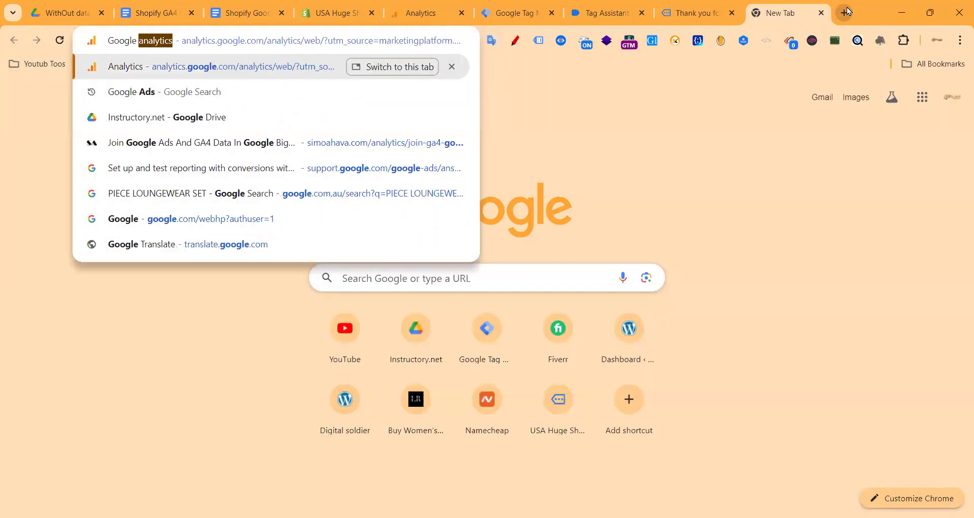
type("Ads")
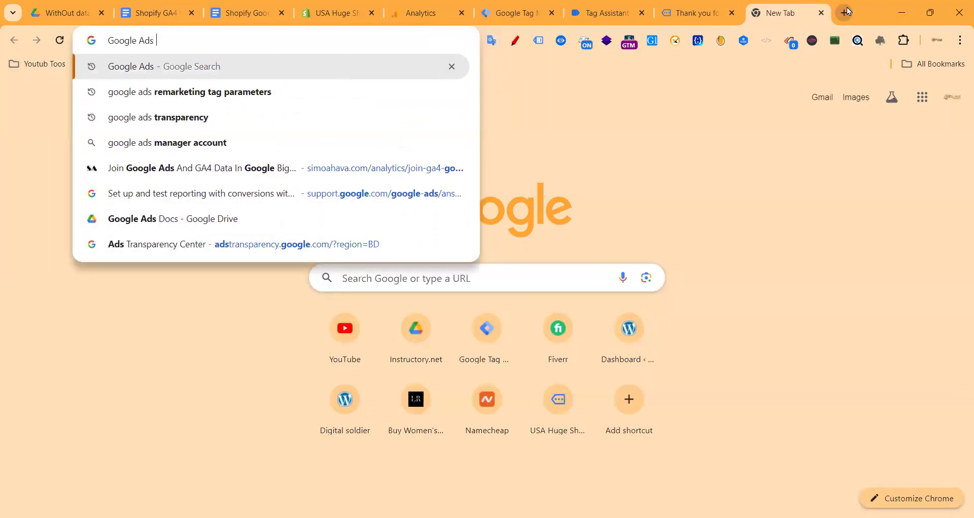
key("Down")
key("Return")
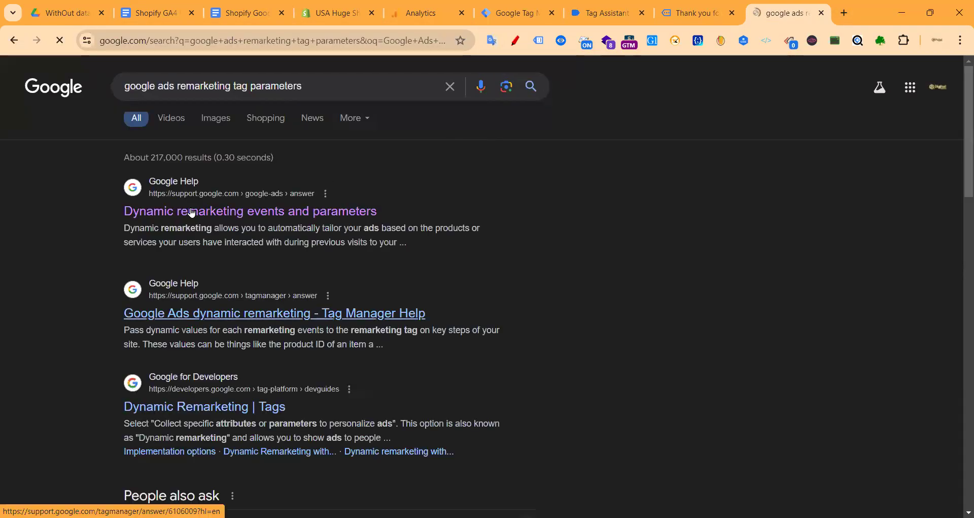
left_click(193, 211)
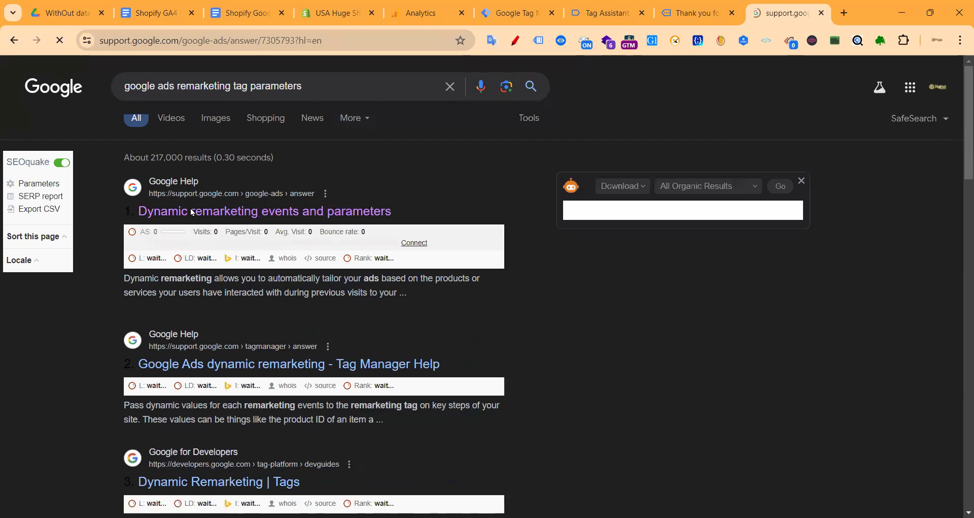
- Review the event-name table (view_item_list, view_item), then go back to Tag Manager's tags list
scroll(271, 272, "down", 15)
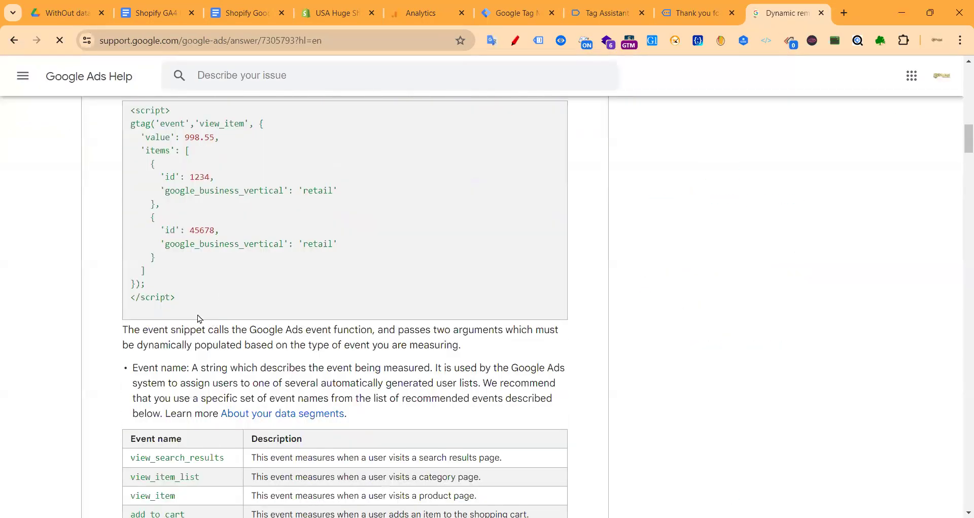
scroll(142, 330, "down", 1)
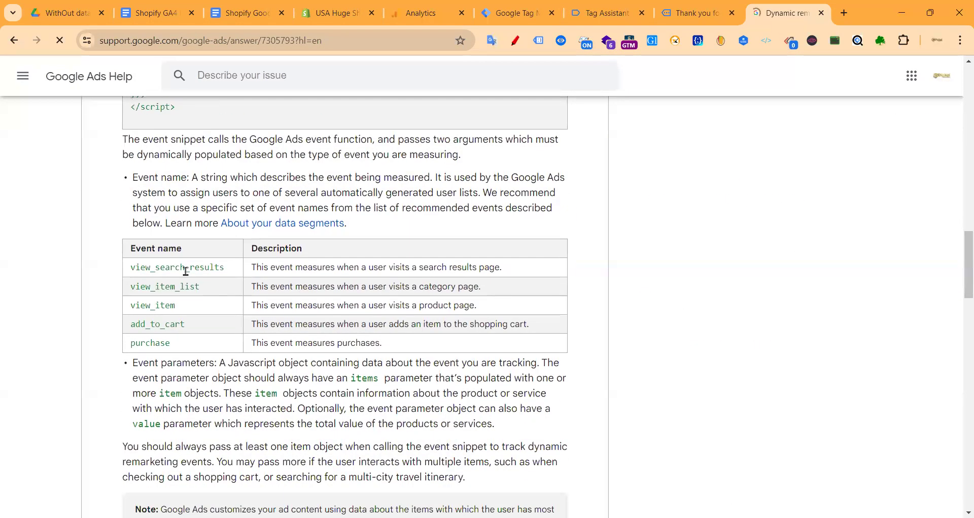
scroll(138, 269, "up", 15)
scroll(218, 325, "up", 5)
scroll(218, 327, "down", 18)
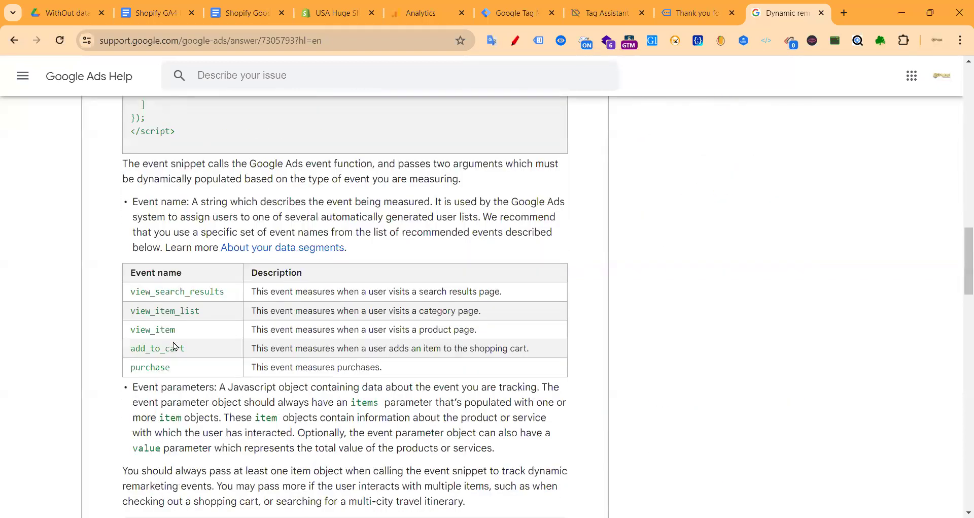
left_click_drag(131, 293, 209, 295)
left_click_drag(140, 310, 190, 348)
left_click(186, 348)
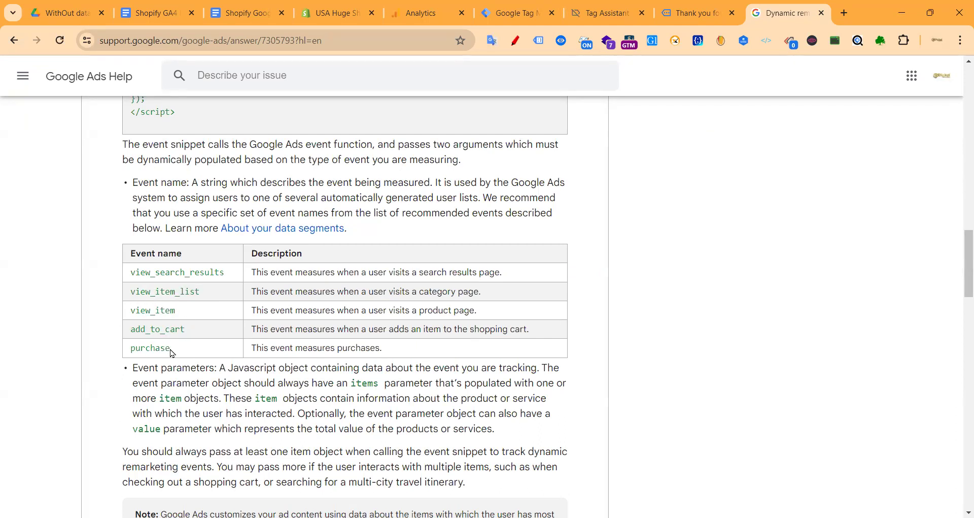
mouse_move(169, 347)
left_mouse_down()
mouse_move(137, 282)
mouse_move(229, 275)
mouse_move(178, 350)
left_mouse_up()
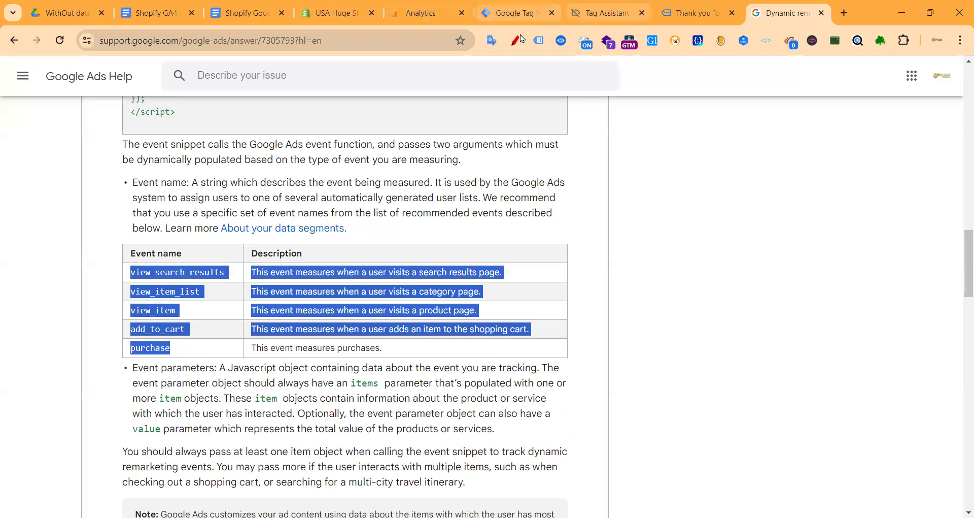
left_click(84, 296)
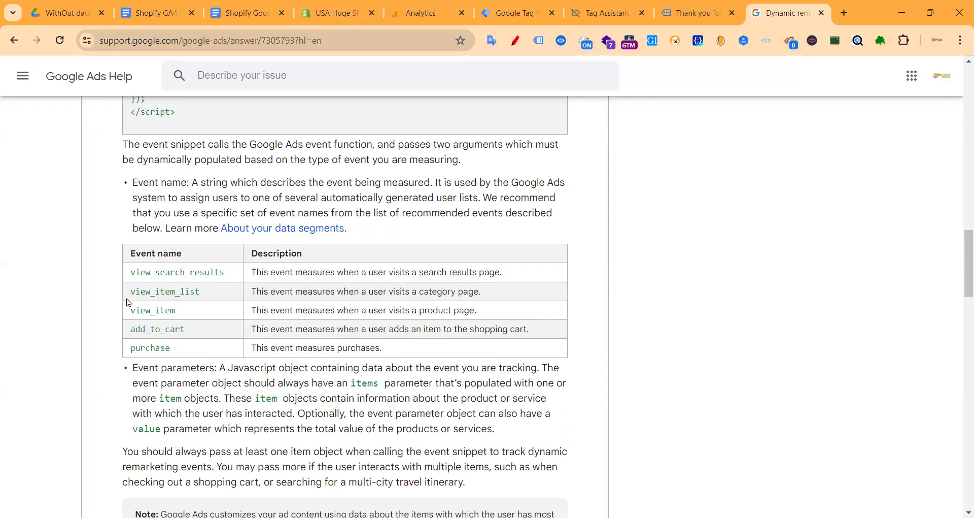
scroll(492, 289, "up", 4)
left_click(515, 13)
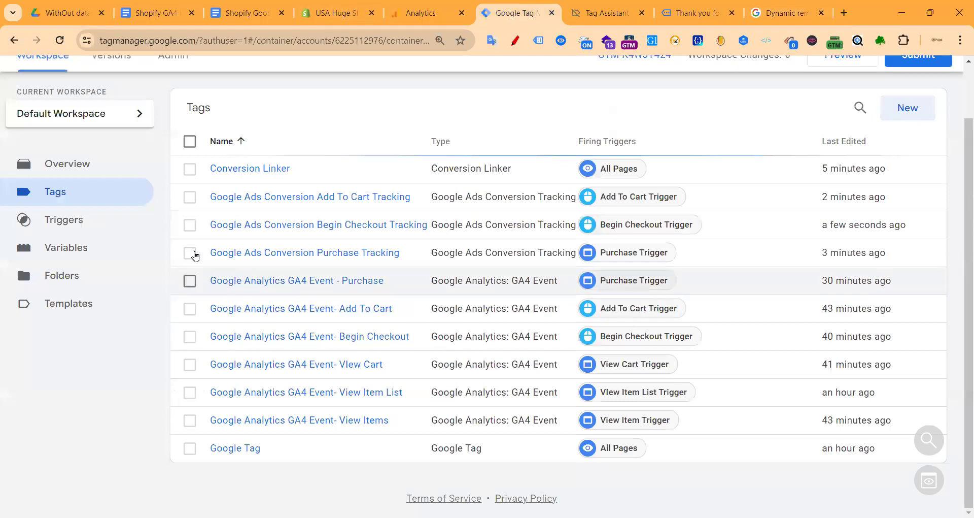
- Create a new tag of type Google Ads Remarketing
scroll(196, 252, "up", 1)
left_click(908, 169)
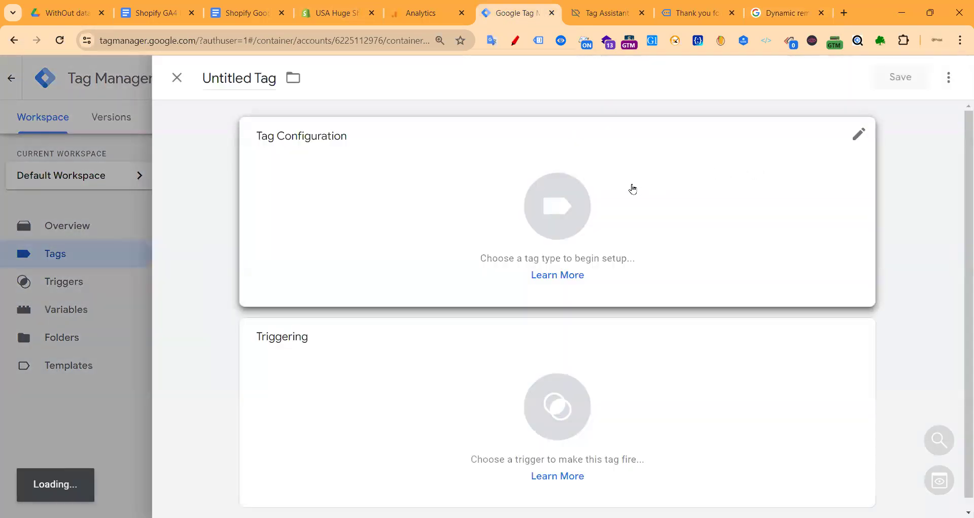
left_click(631, 188)
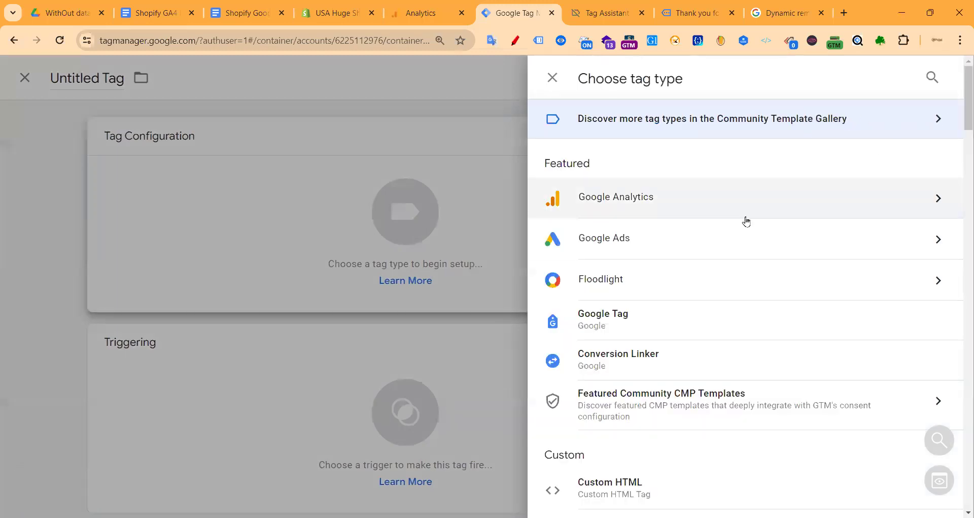
left_click(638, 233)
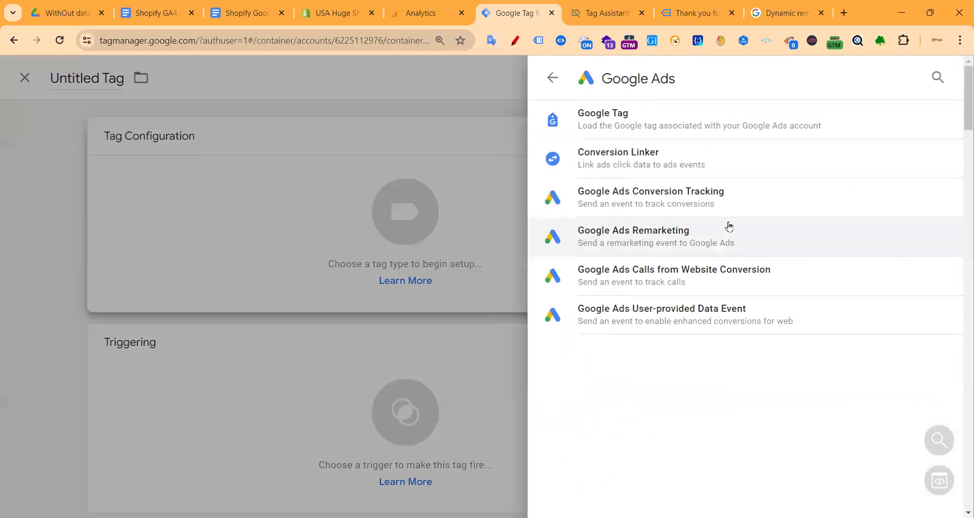
left_click(655, 241)
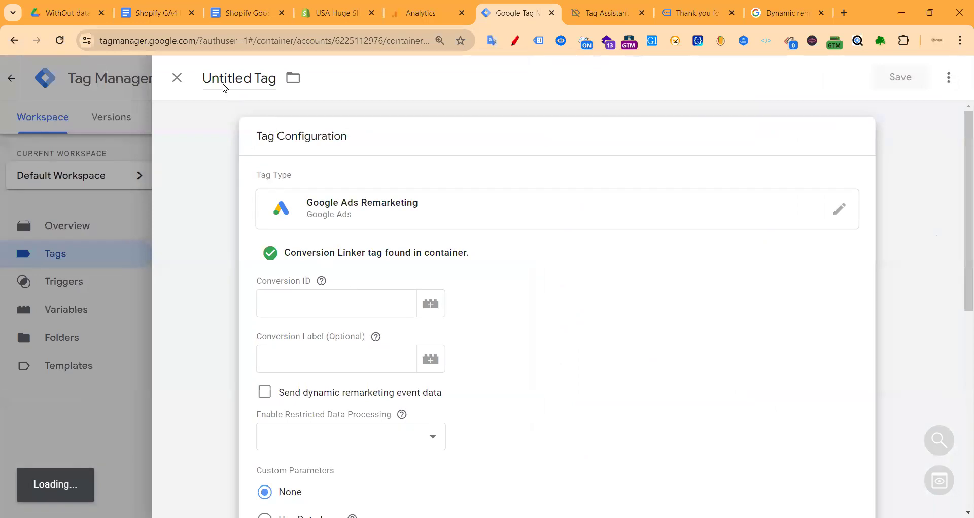
- Copy the Conversion ID from the conversion tracking notes into the tag's Conversion ID field
left_click(243, 13)
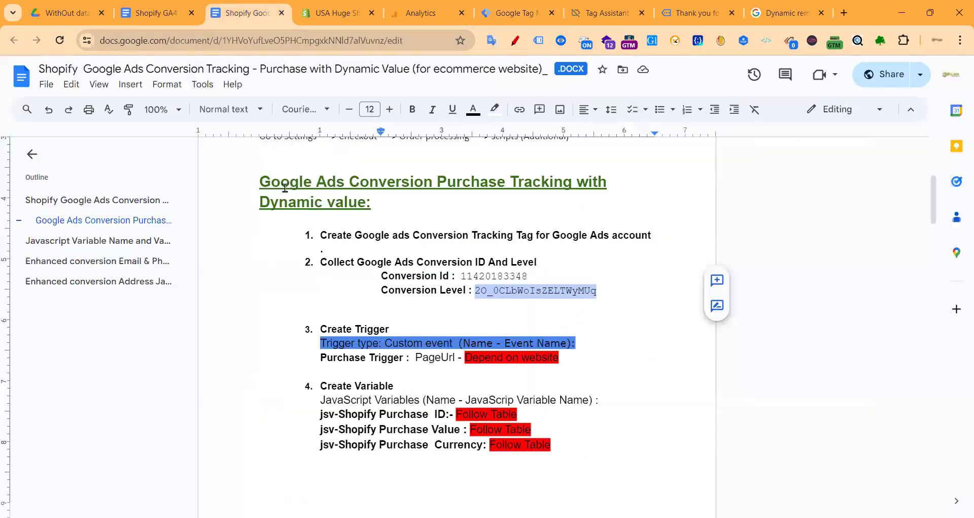
double_click(467, 274)
key("ctrl+c")
left_click(516, 13)
left_click(356, 300)
key("ctrl+v")
- Turn on dynamic remarketing event data and paste view_item_list from the help table as Event Name
scroll(256, 223, "down", 3)
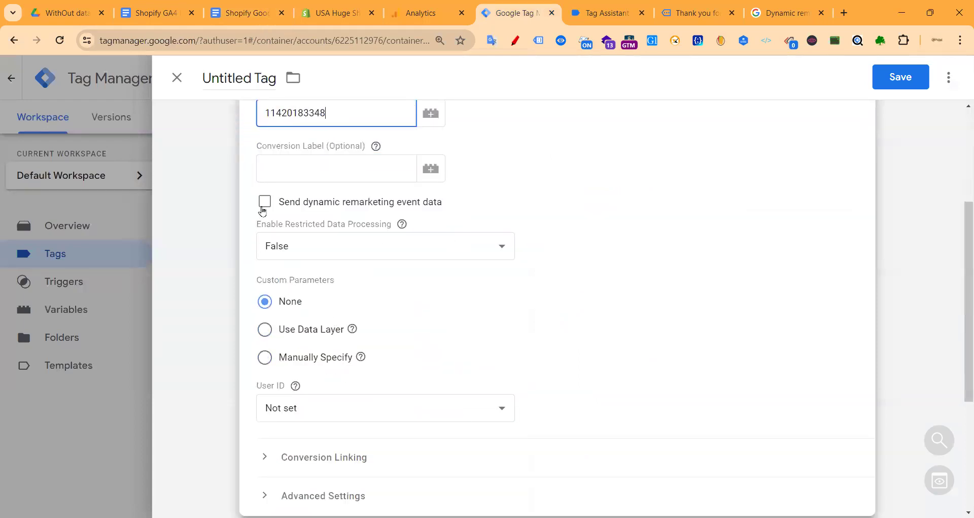
left_click(264, 205)
left_click(326, 245)
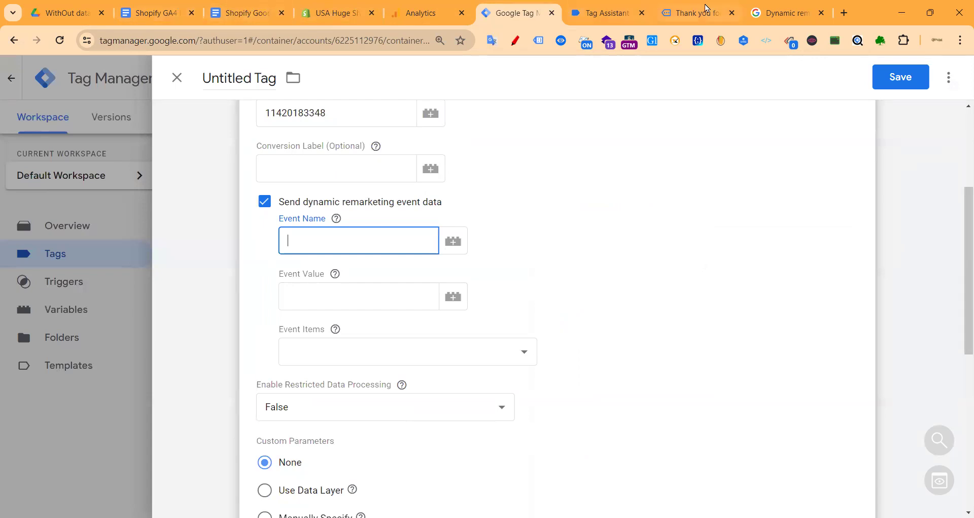
left_click_drag(774, 6, 234, 13)
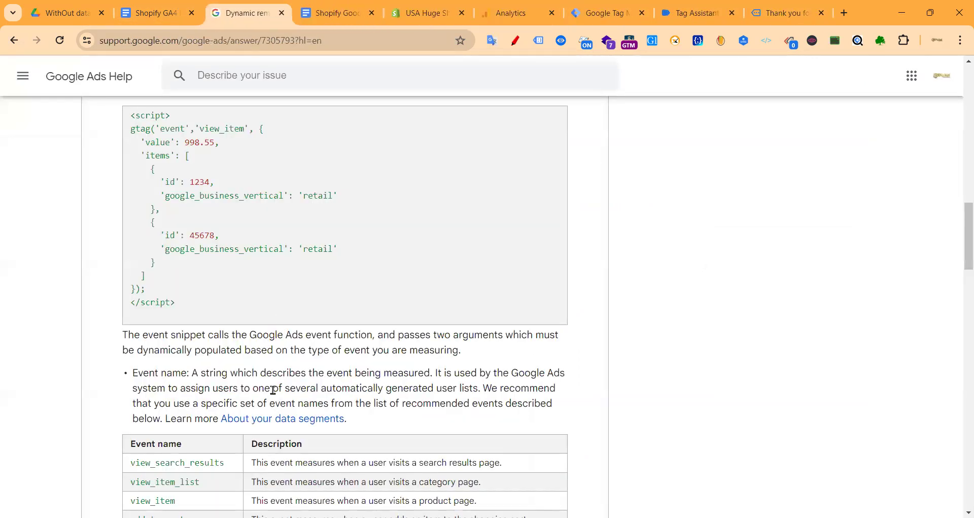
scroll(231, 392, "down", 3)
left_click_drag(210, 359, 128, 360)
key("ctrl+c")
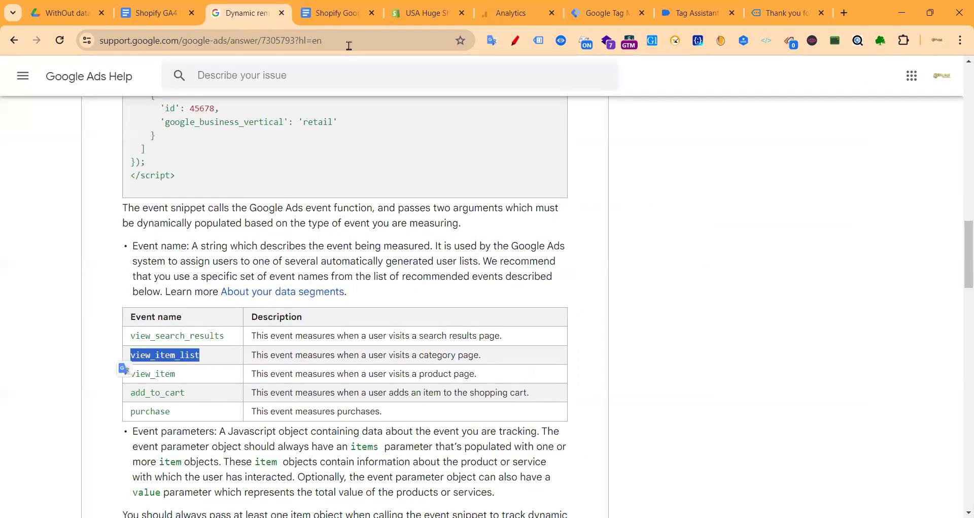
left_click(610, 20)
left_click(311, 241)
key("ctrl+v")
left_click(548, 229)
left_click(322, 293)
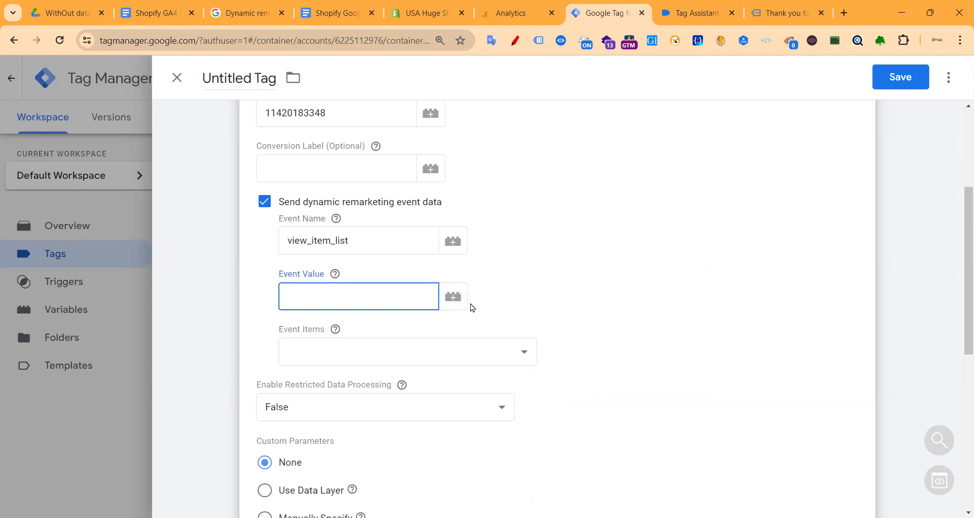
- Set Event Items to {{jsv-Shopify View Item List All Product}}, leaving Event Value empty
left_click(453, 297)
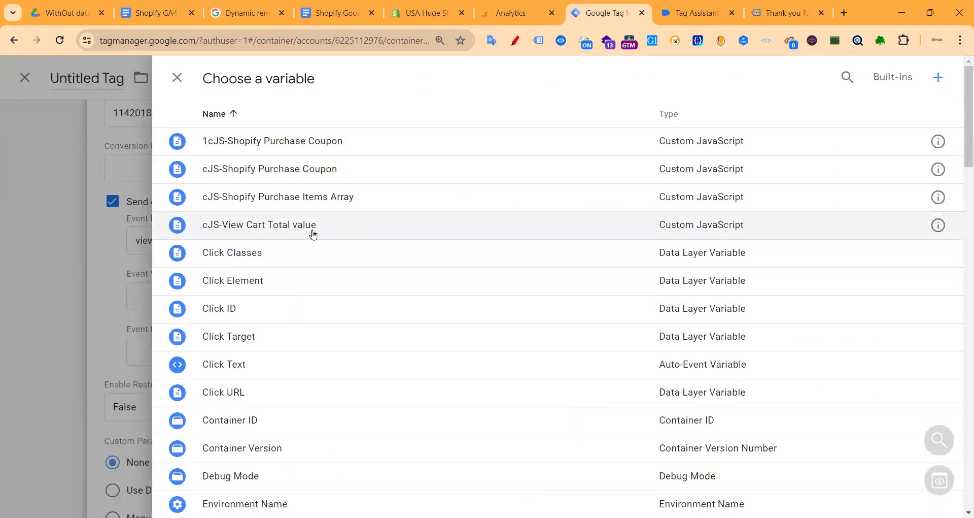
left_click(138, 300)
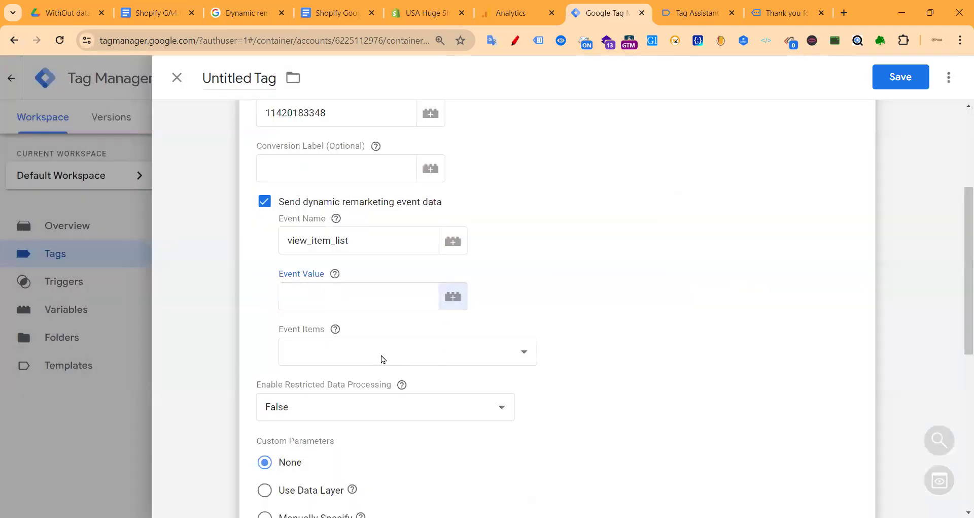
left_click(383, 359)
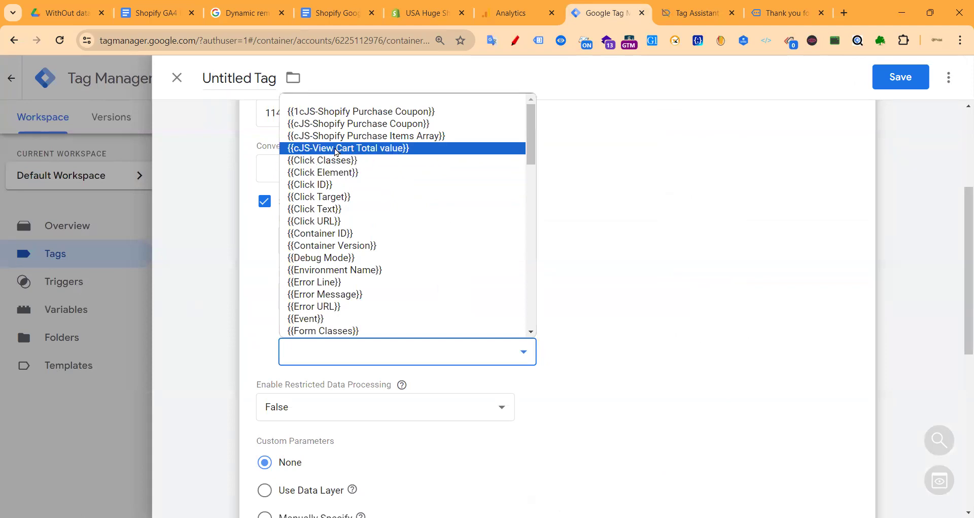
scroll(336, 152, "down", 3)
scroll(335, 162, "up", 3)
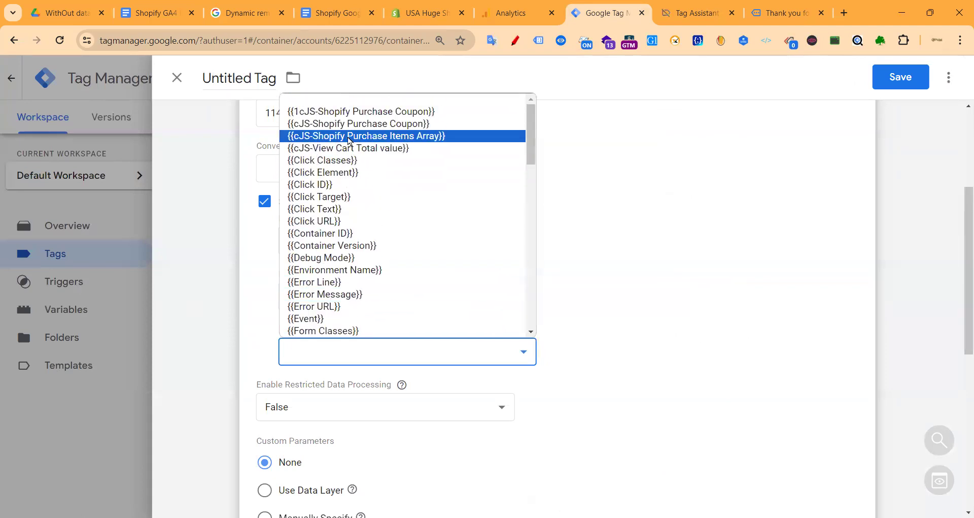
scroll(381, 218, "down", 10)
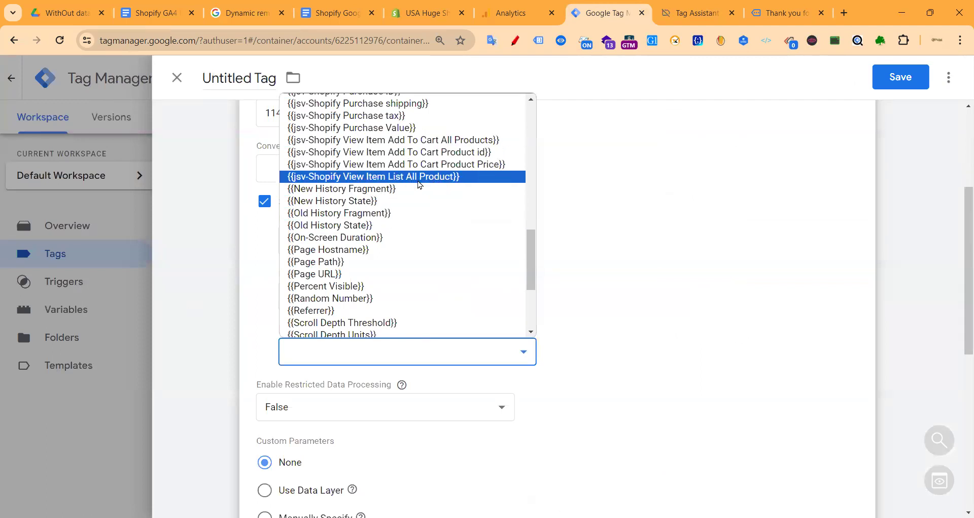
scroll(374, 244, "down", 4)
scroll(376, 239, "up", 6)
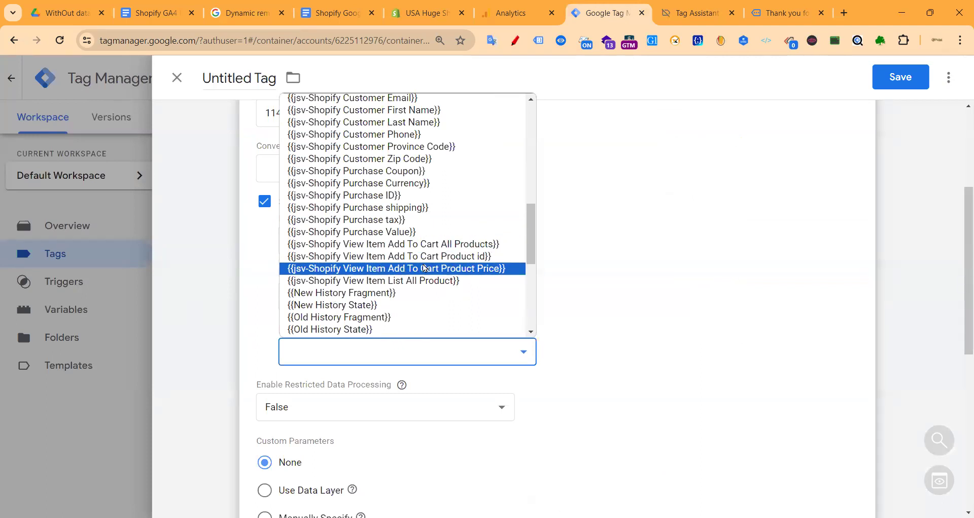
left_click(358, 281)
- Keep Custom Parameters on None and bring up the trigger choices
scroll(277, 304, "down", 3)
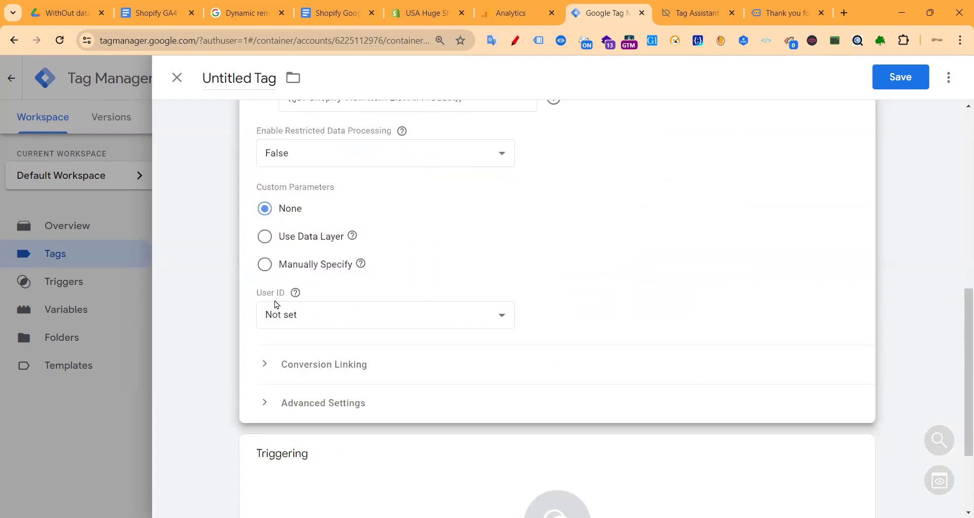
left_click(265, 265)
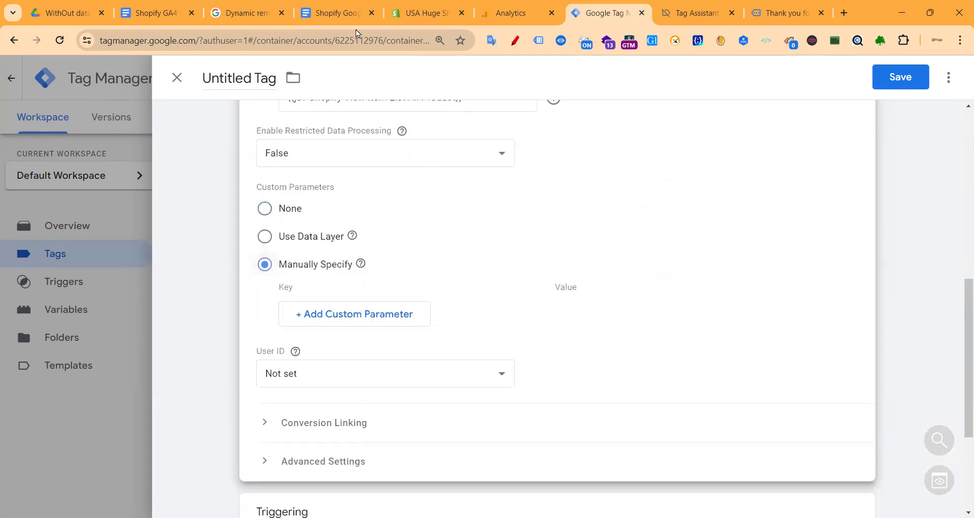
left_click(263, 208)
scroll(410, 304, "down", 1)
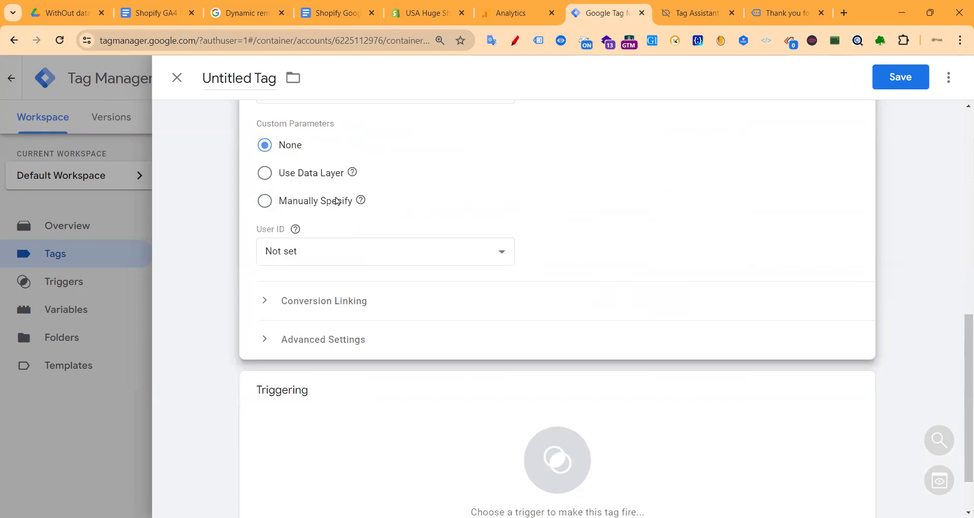
left_click(512, 401)
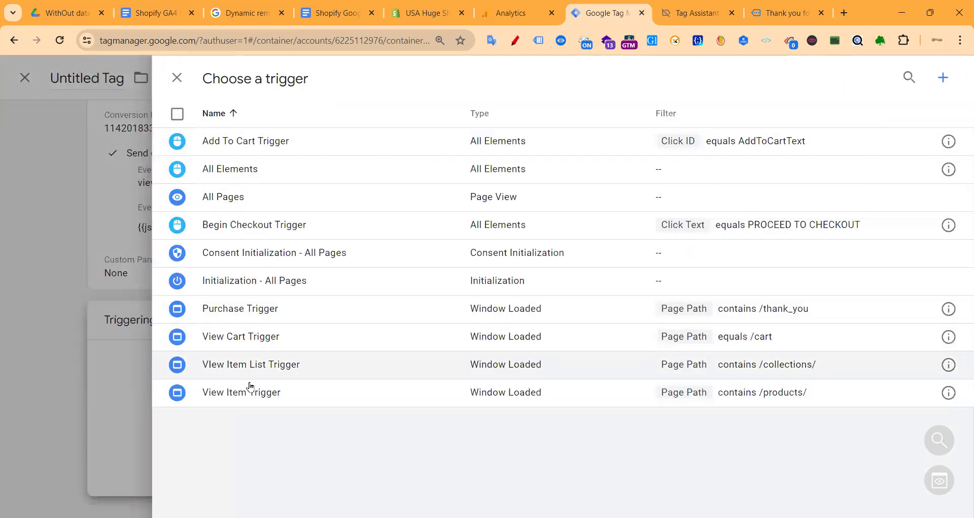
- Fire the tag on View Item List Trigger and save it as 'Google Ads Remarketing View Item List'
left_click(229, 364)
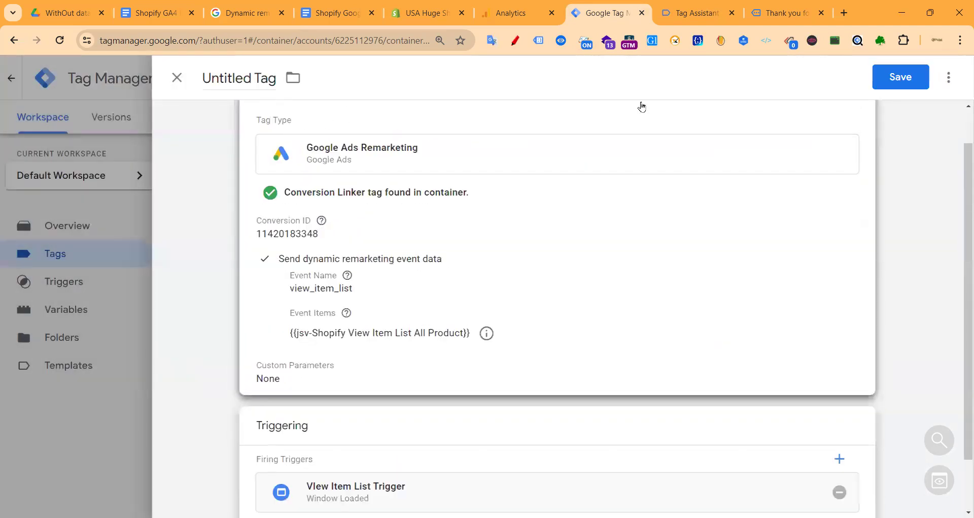
left_click(900, 77)
left_click(497, 239)
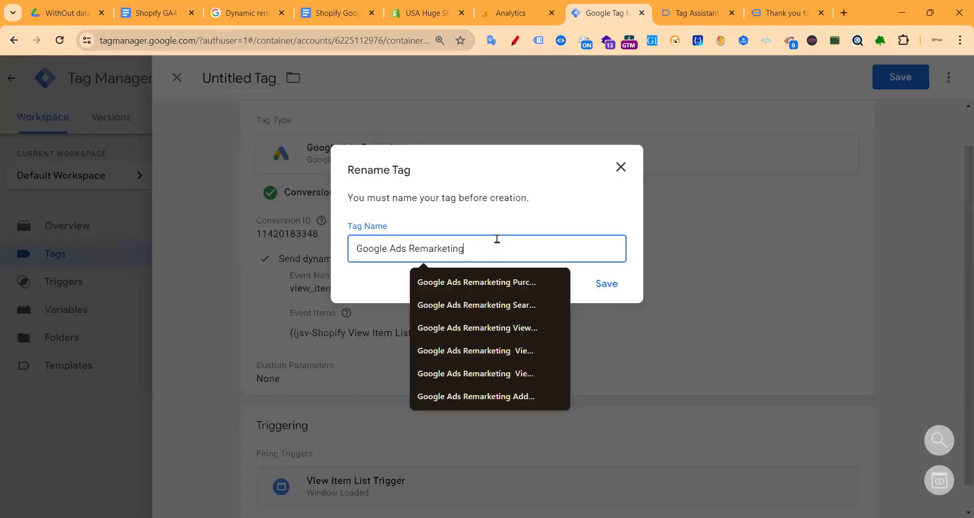
type("View Item List")
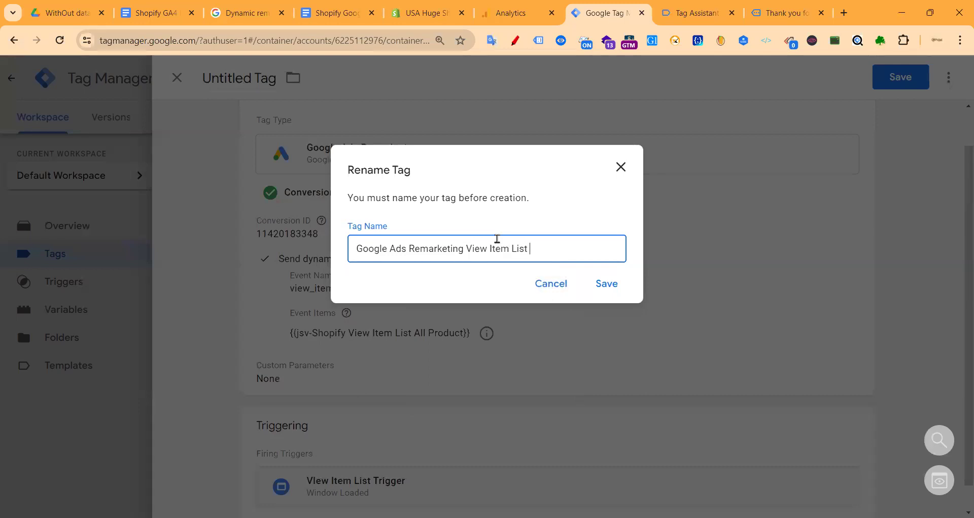
left_click(615, 283)
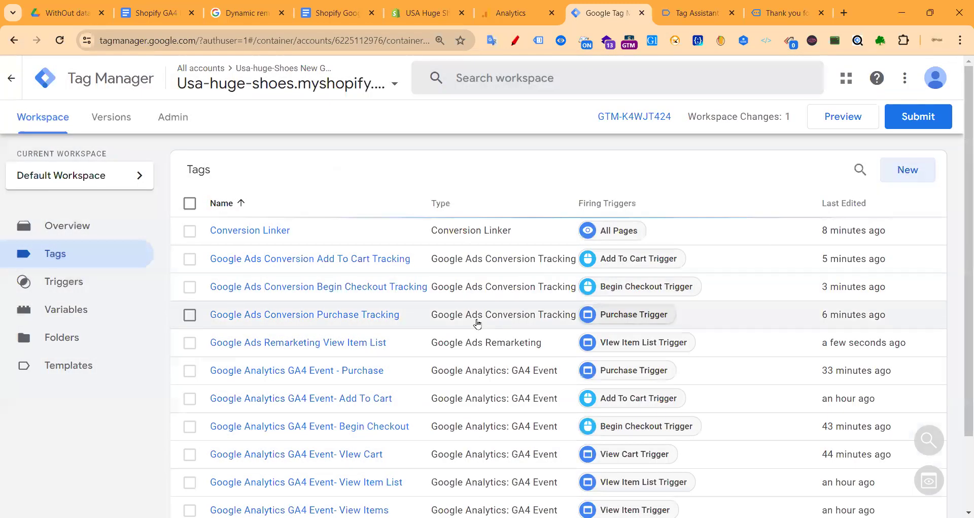
- Duplicate the Google Ads Remarketing View Item List tag and strip the 'Copy of' prefix from its name
scroll(335, 355, "down", 2)
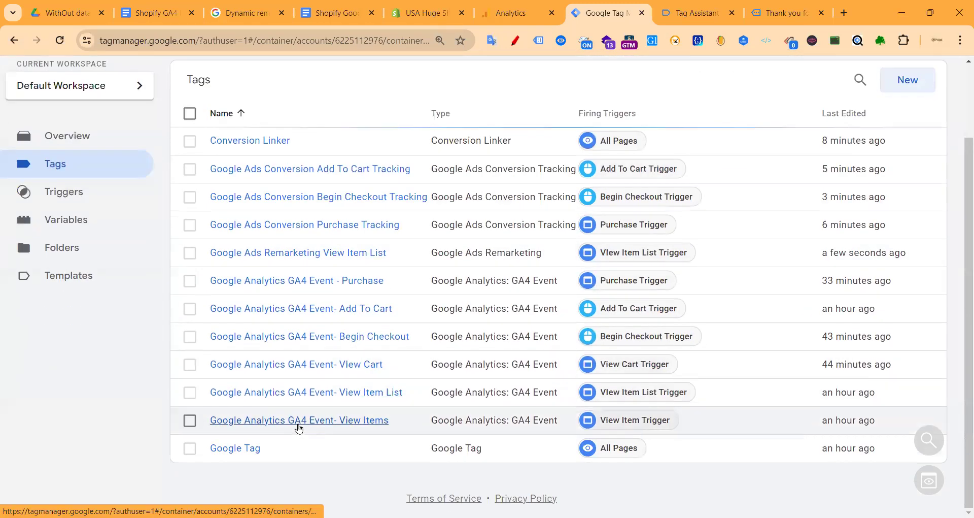
left_click(283, 253)
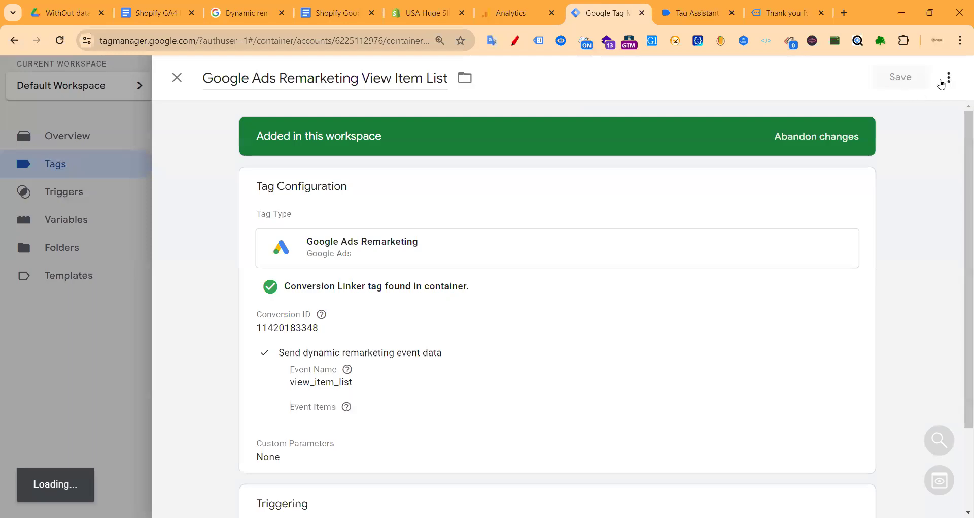
left_click(947, 78)
left_click(906, 111)
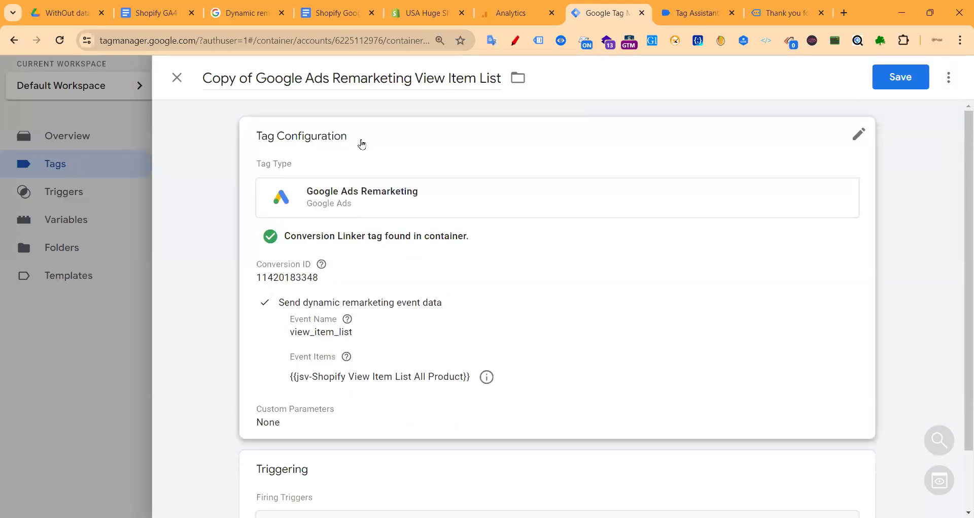
left_click_drag(256, 78, 203, 77)
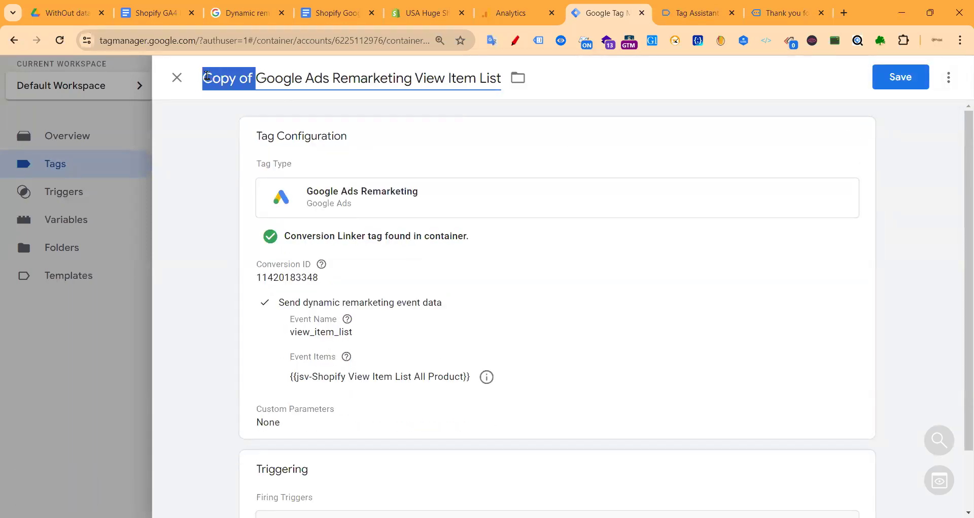
key("BackSpace")
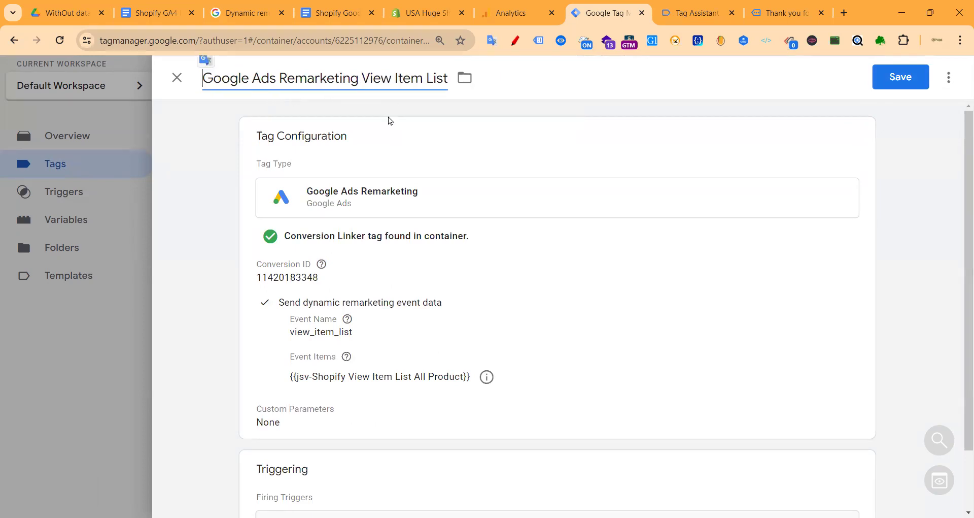
- Open the duplicate tag's configuration and review its remarketing fields
left_click(628, 265)
scroll(599, 279, "down", 2)
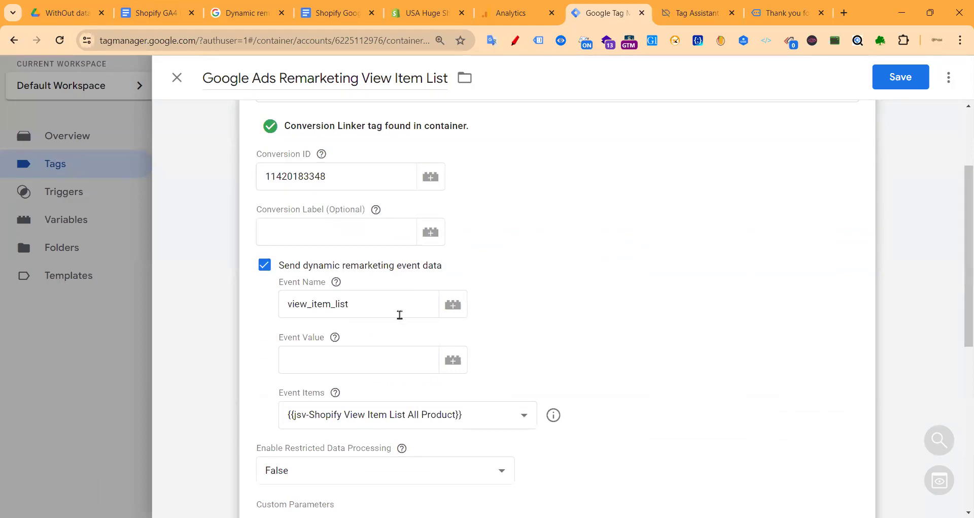
scroll(384, 351, "down", 1)
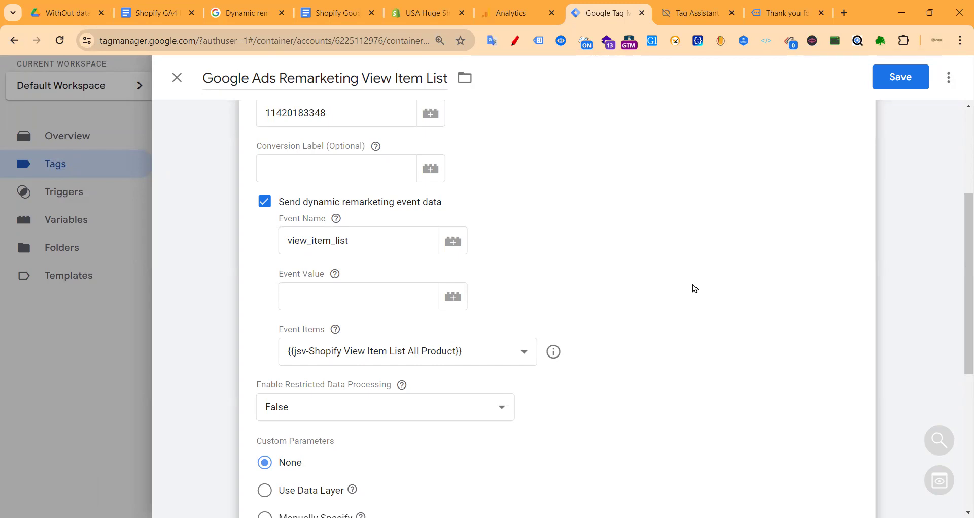
scroll(680, 298, "down", 1)
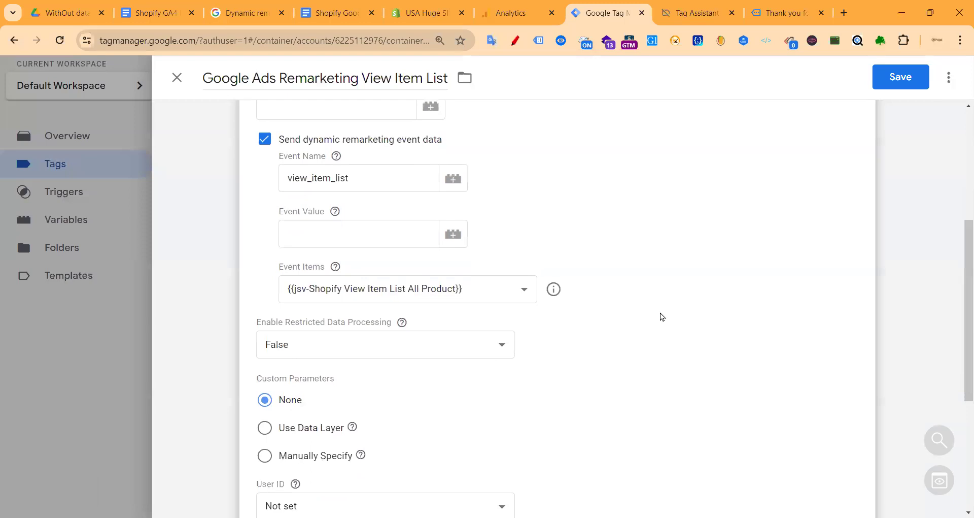
scroll(658, 319, "up", 1)
scroll(658, 323, "up", 1)
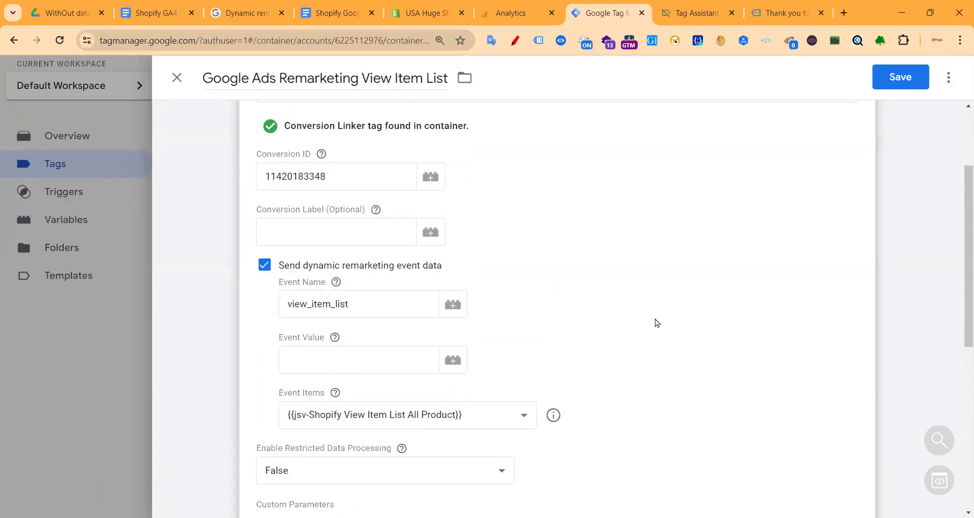
scroll(658, 323, "down", 3)
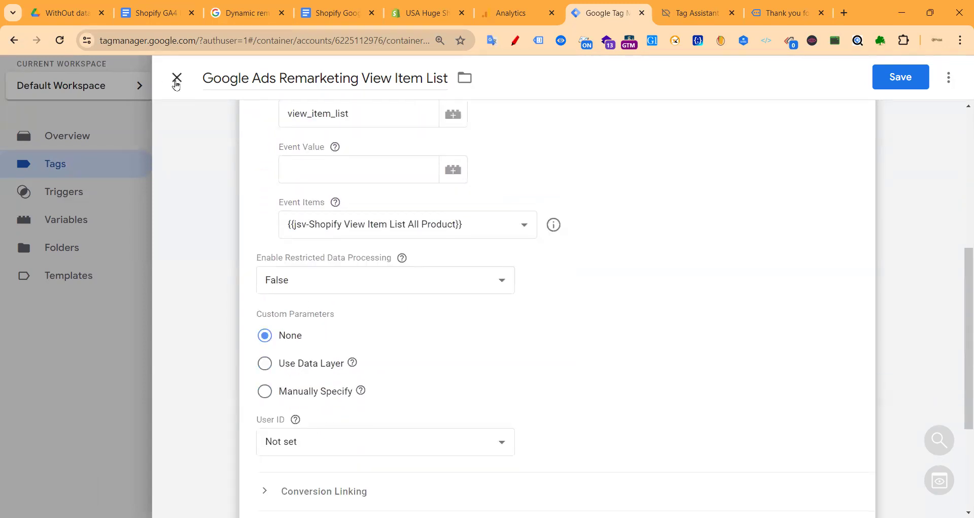
scroll(424, 245, "up", 3)
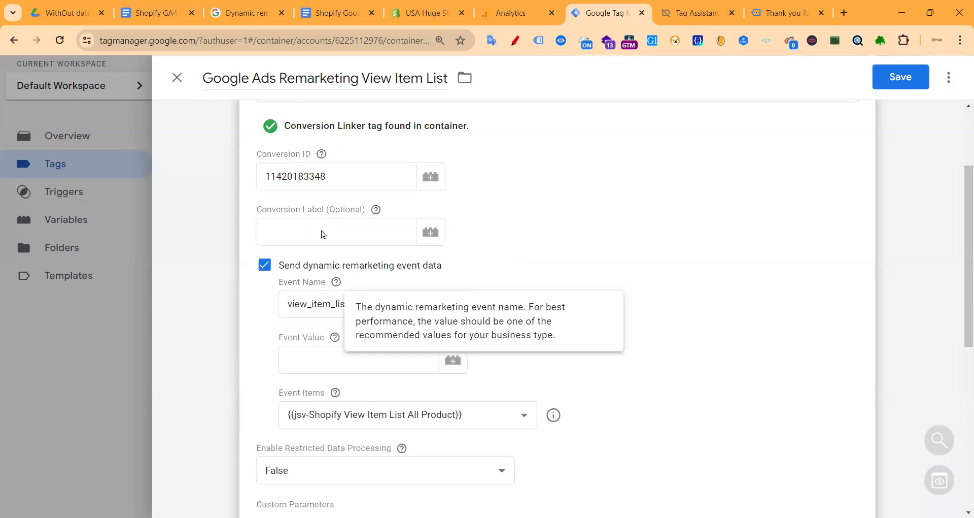
scroll(312, 238, "up", 2)
scroll(349, 243, "down", 2)
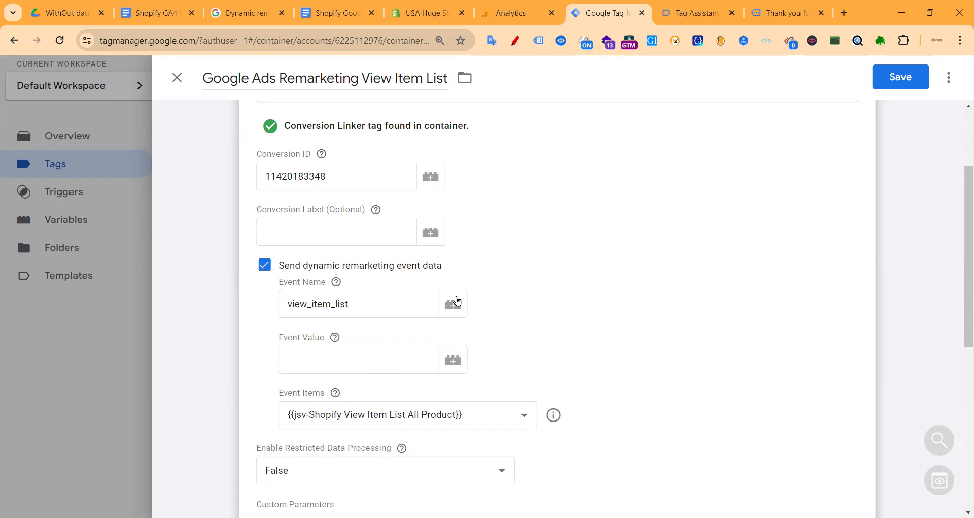
left_click(353, 367)
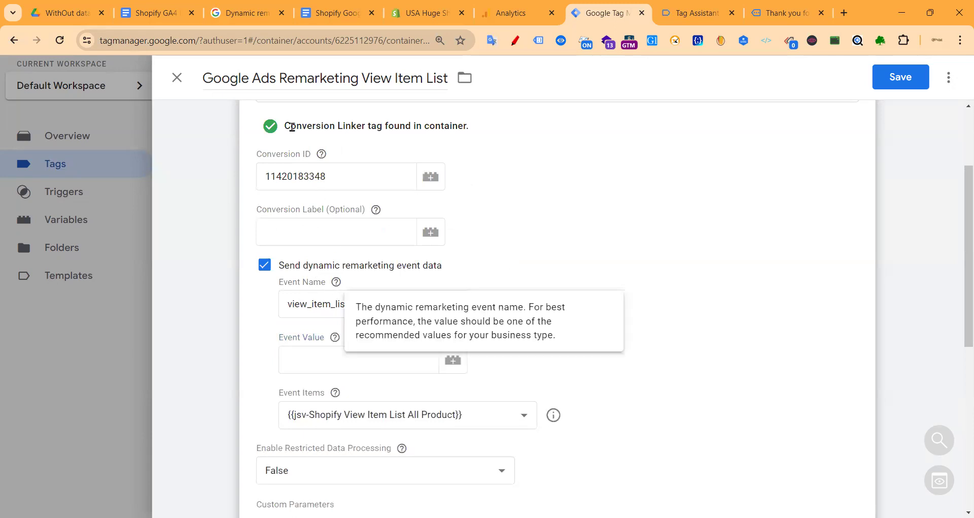
- Copy view_item from the Google Ads Help event table and select the current Event Name value
left_click(785, 12)
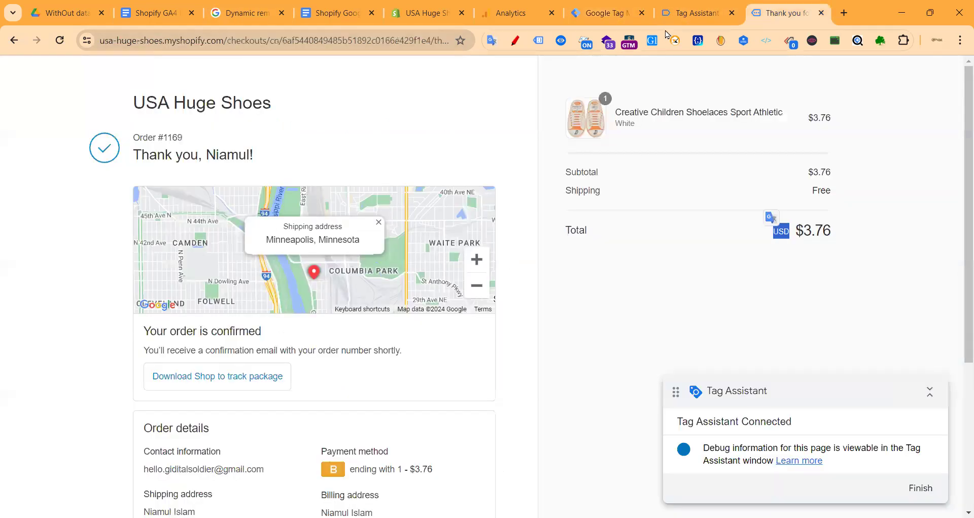
left_click(254, 13)
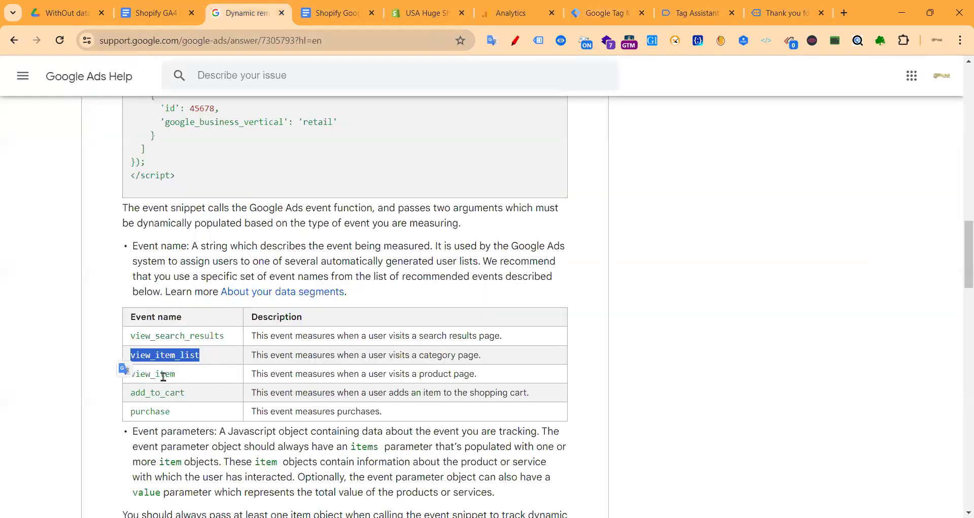
double_click(163, 375)
left_click(695, 8)
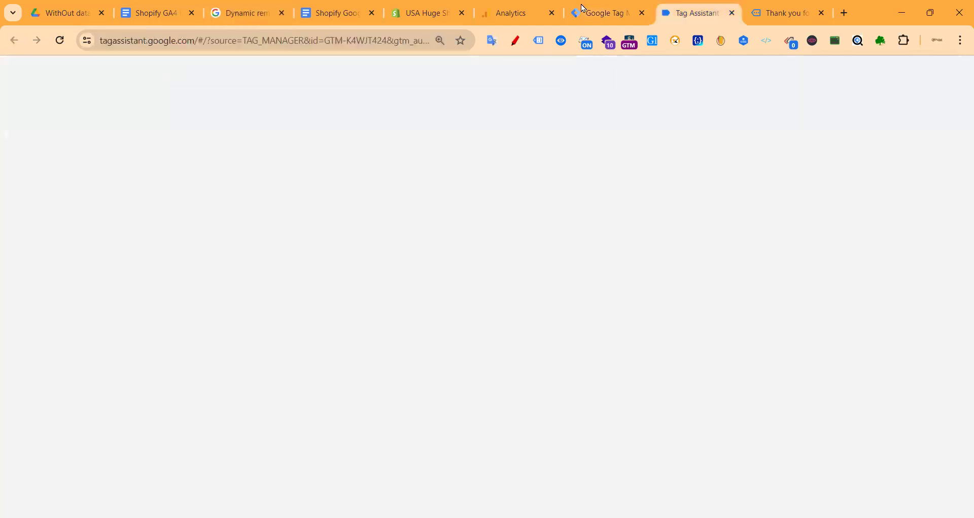
left_click(603, 13)
double_click(332, 302)
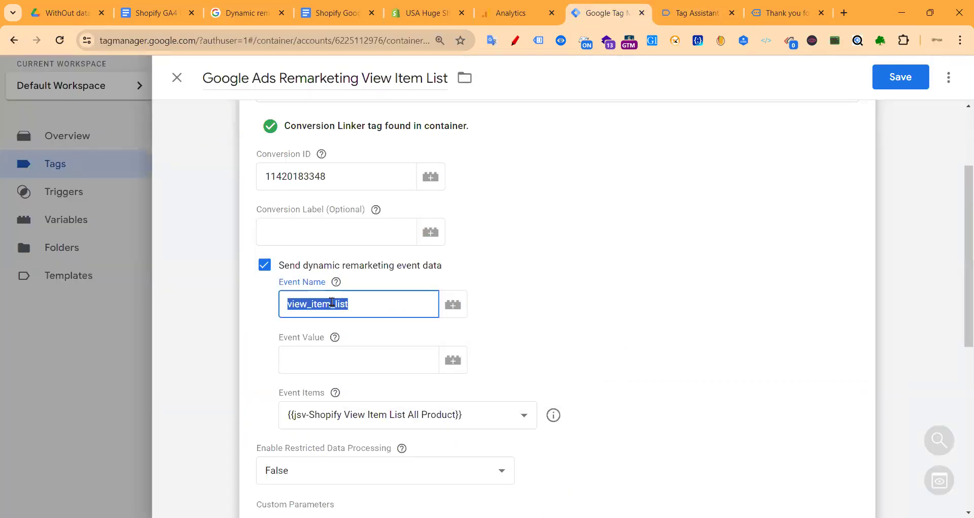
- Reopen the duplicate tag's configuration with the Event Name field ready for editing
scroll(526, 365, "down", 7)
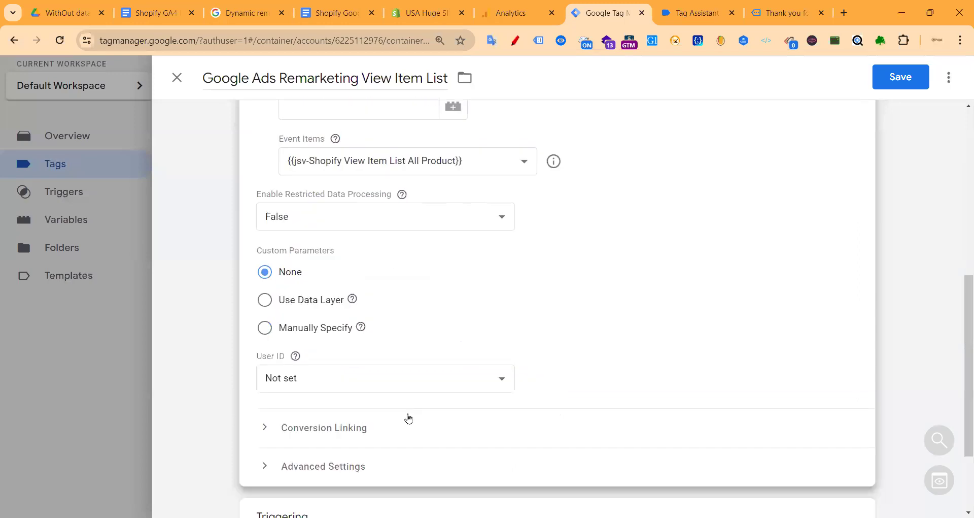
left_click(946, 77)
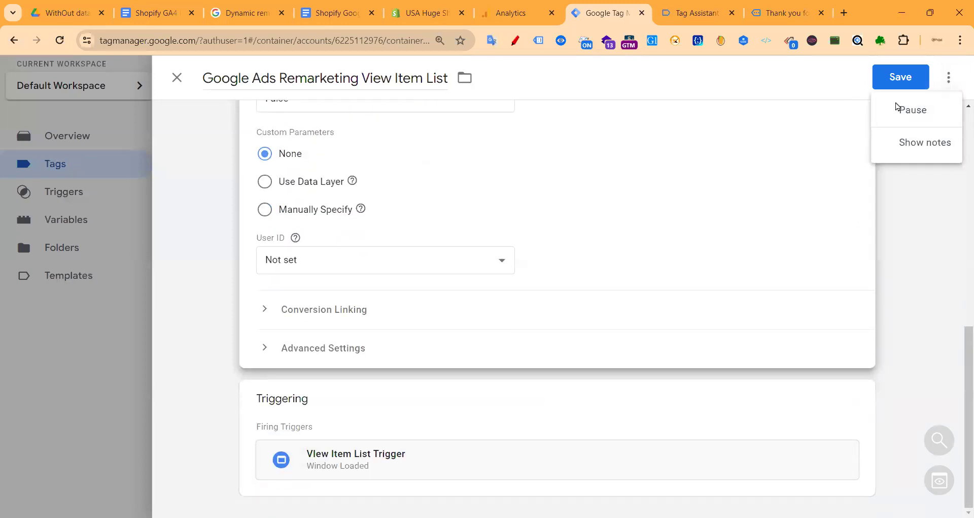
left_click(661, 181)
scroll(530, 259, "up", 3)
left_click(367, 301)
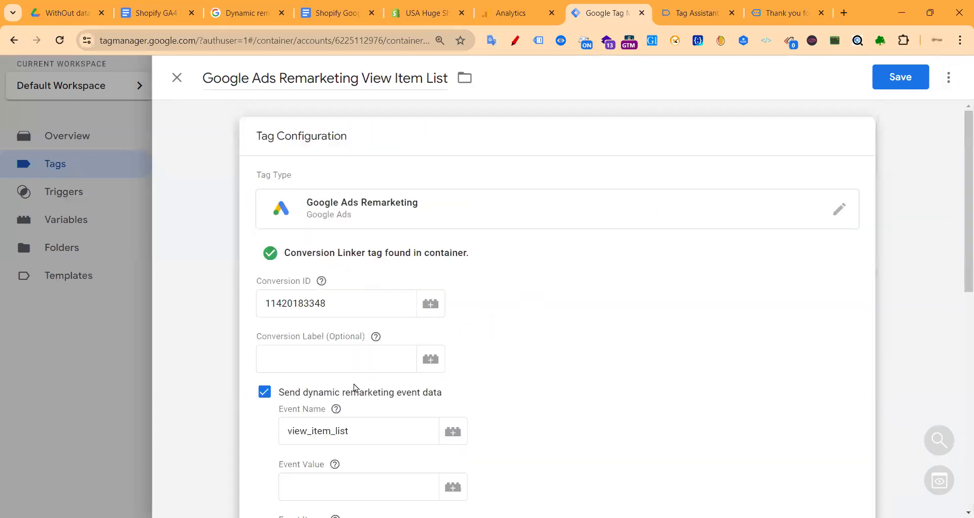
scroll(334, 392, "down", 2)
left_click(304, 303)
- Change the Event Name from view_item_list to view_item and check the Event Value field
double_click(304, 303)
type("view_item")
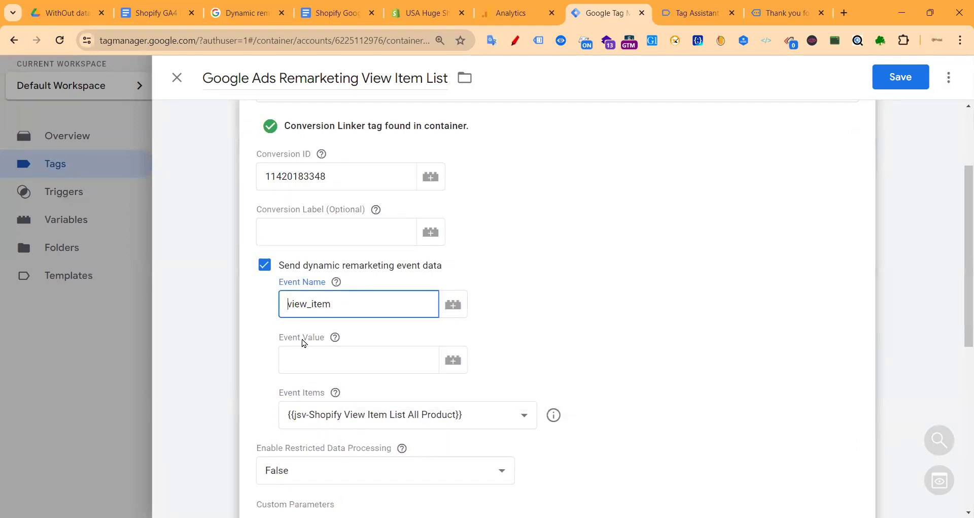
left_click(583, 315)
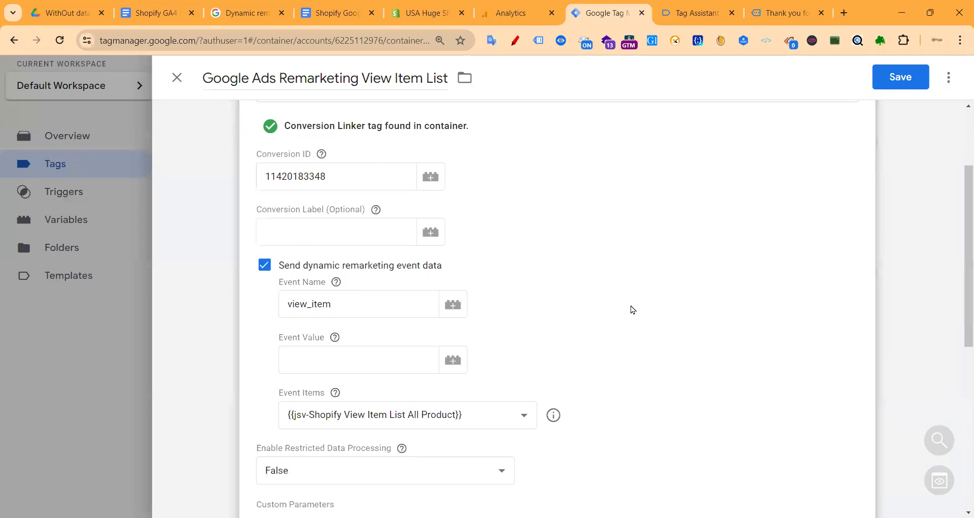
left_click(364, 314)
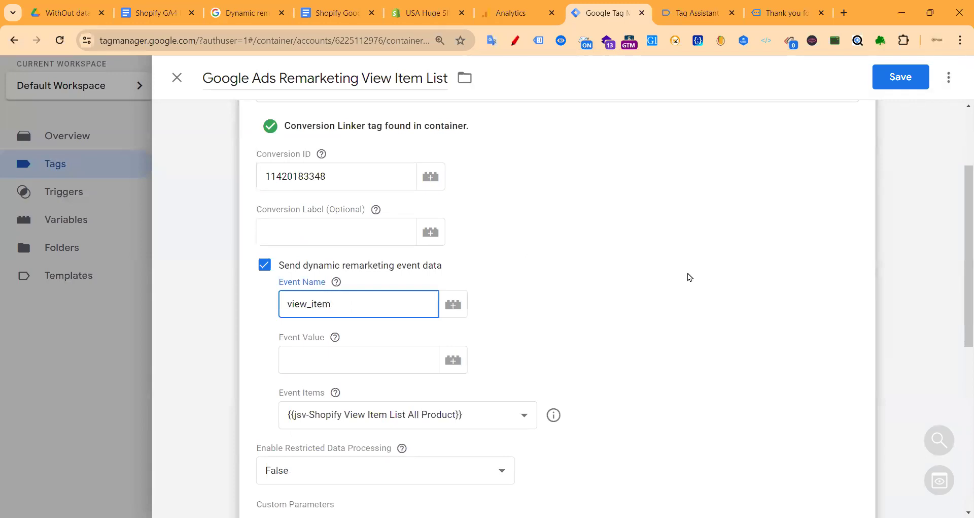
left_click(338, 354)
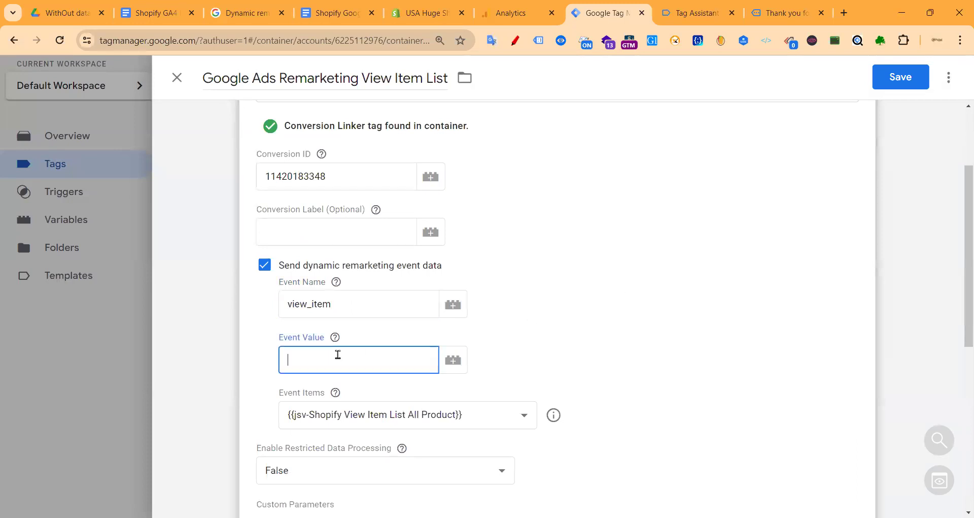
scroll(620, 294, "up", 3)
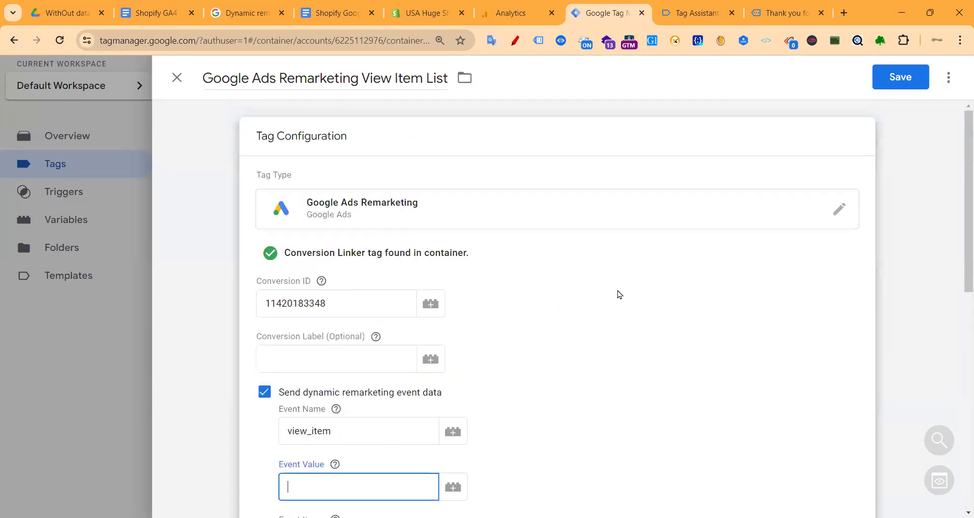
scroll(614, 297, "down", 3)
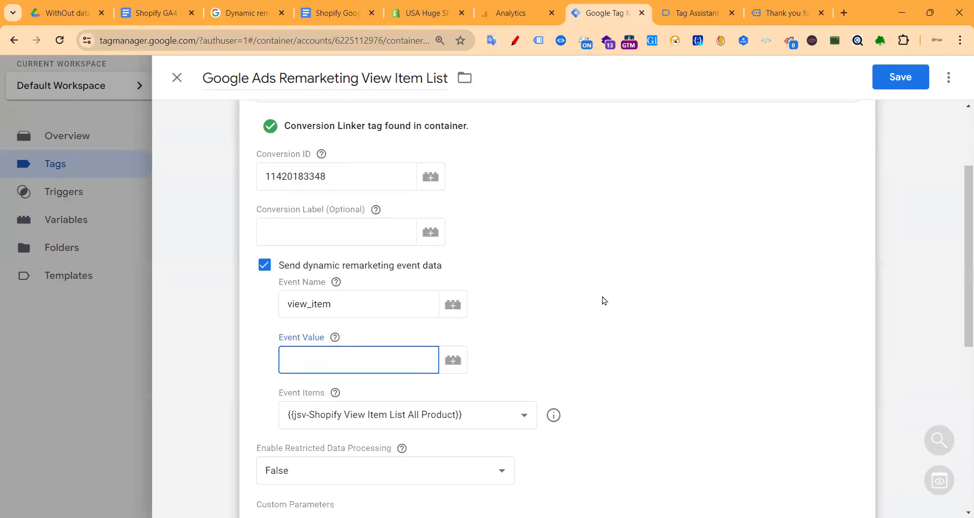
left_click(341, 209)
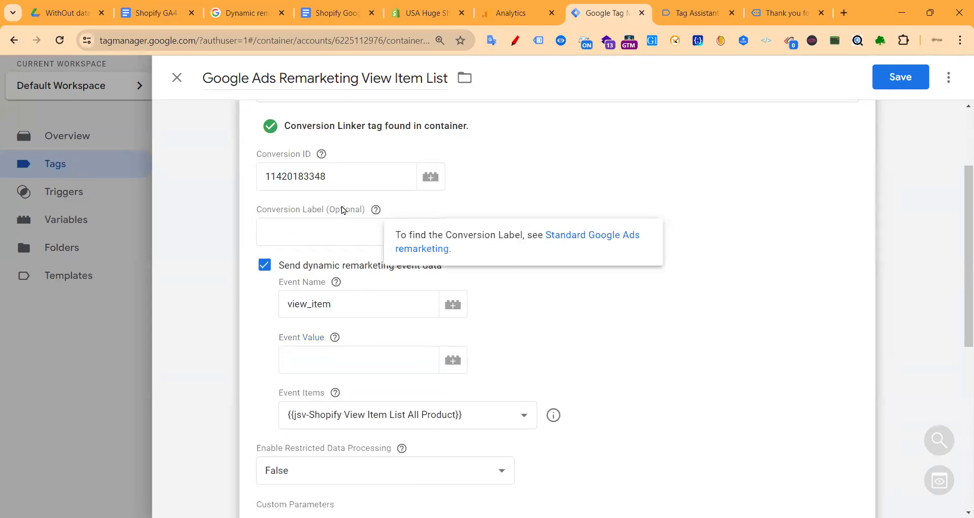
scroll(348, 203, "down", 4)
scroll(343, 220, "up", 3)
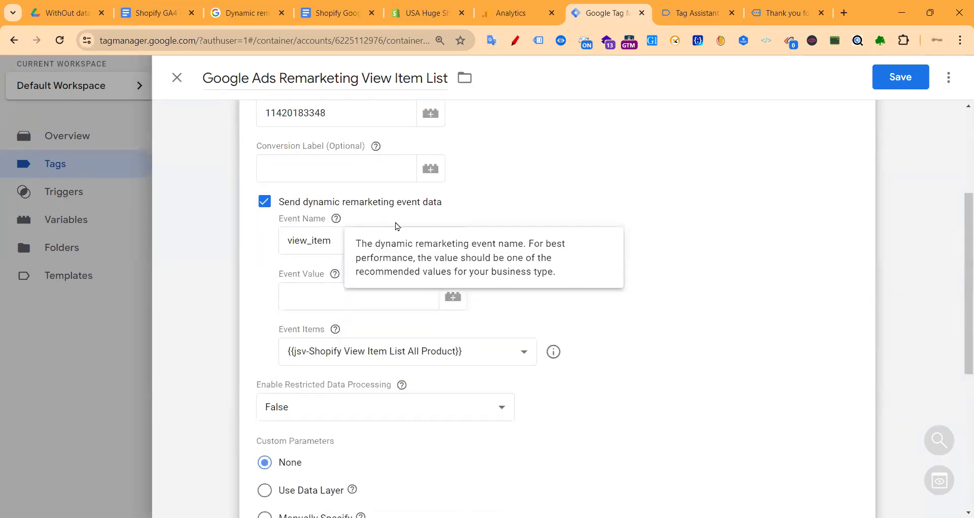
scroll(386, 239, "up", 3)
- Scroll through the Container Loaded variables in Tag Assistant, then return to the Shopify order confirmation page
left_click(694, 11)
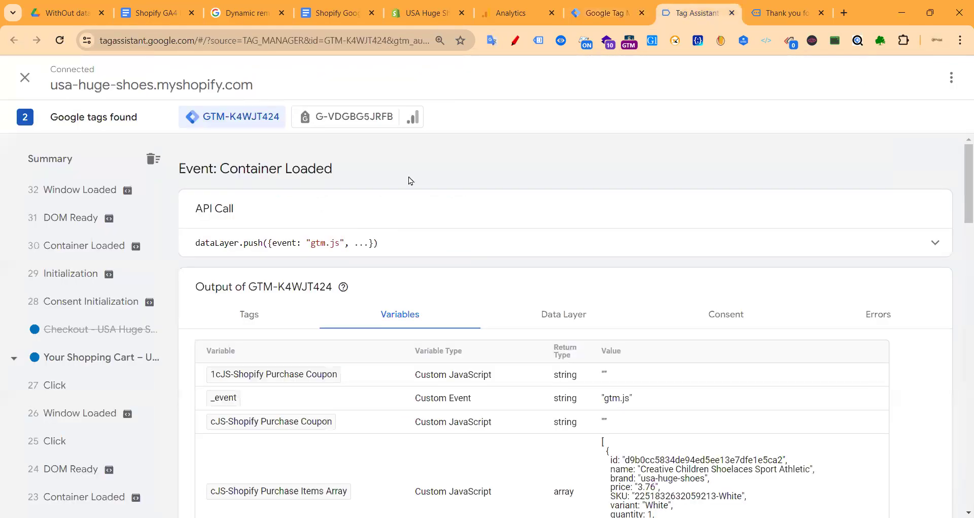
scroll(297, 427, "down", 2)
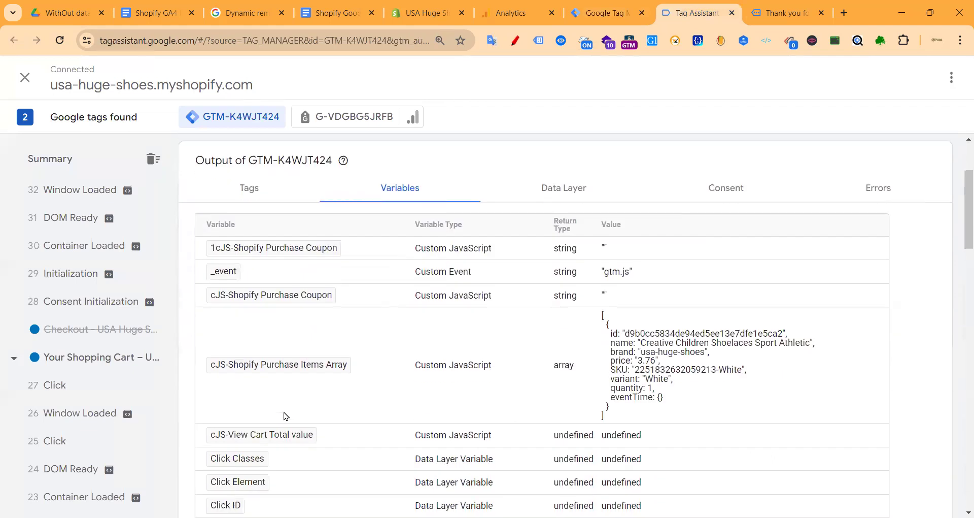
scroll(376, 359, "down", 4)
scroll(300, 294, "up", 3)
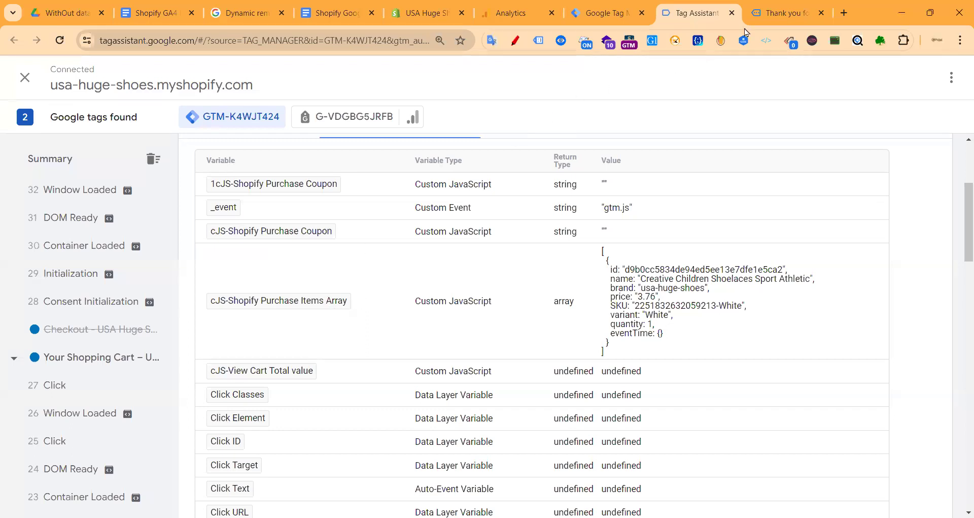
left_click(771, 15)
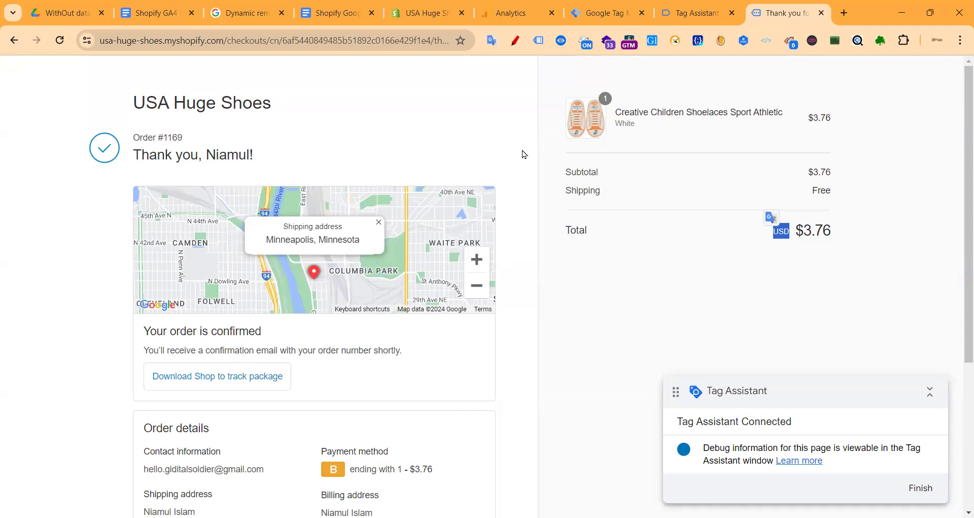
- Delete 'List' from the tag title so it reads Google Ads Remarketing View Item
left_click(581, 15)
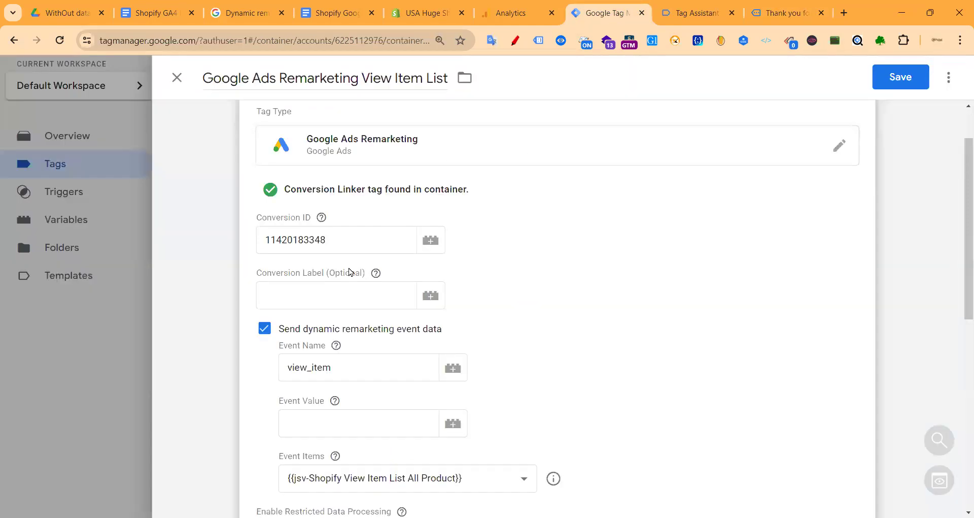
scroll(355, 289, "down", 3)
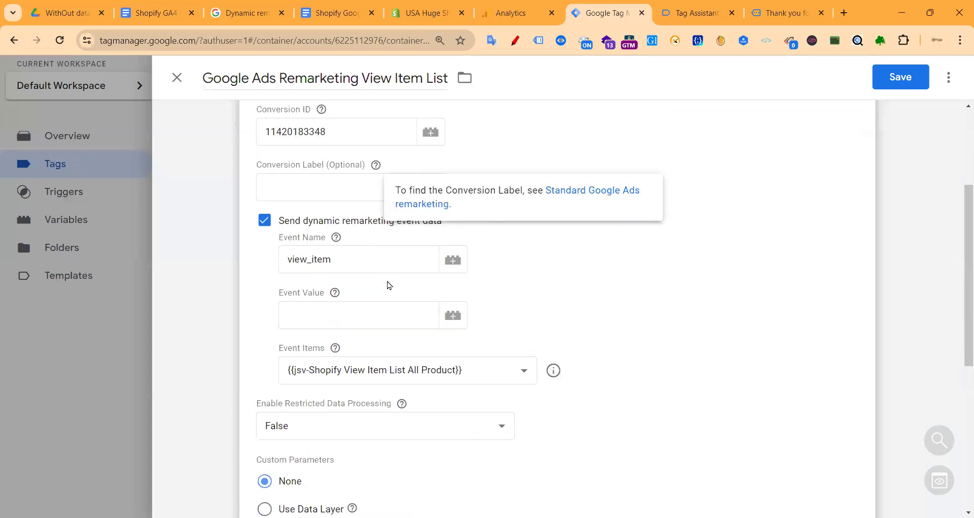
left_click(325, 296)
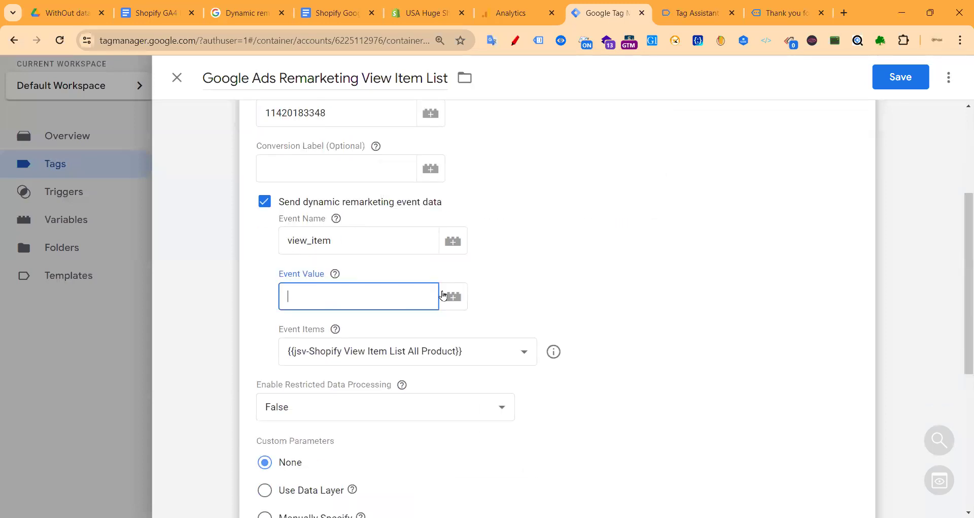
left_click(376, 146)
left_click(526, 218)
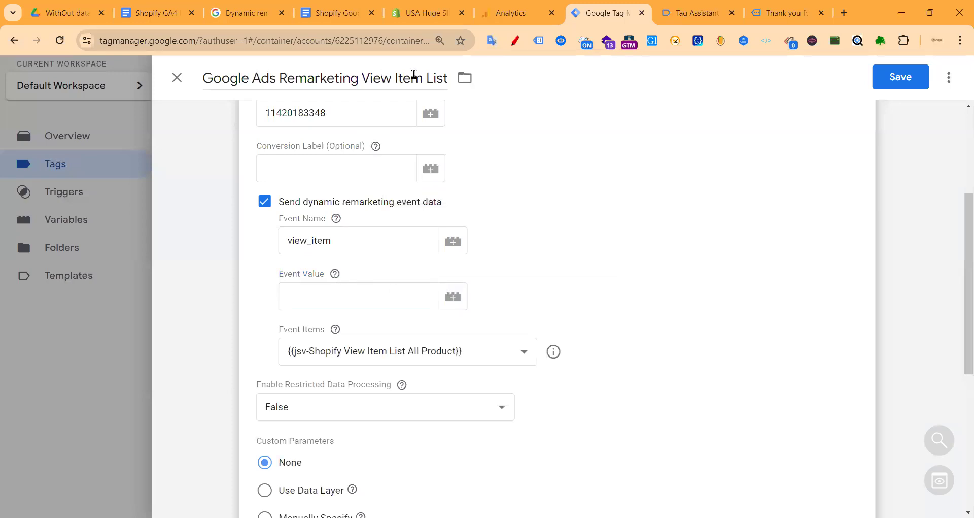
left_click_drag(426, 77, 447, 79)
key("BackSpace")
left_click(446, 97)
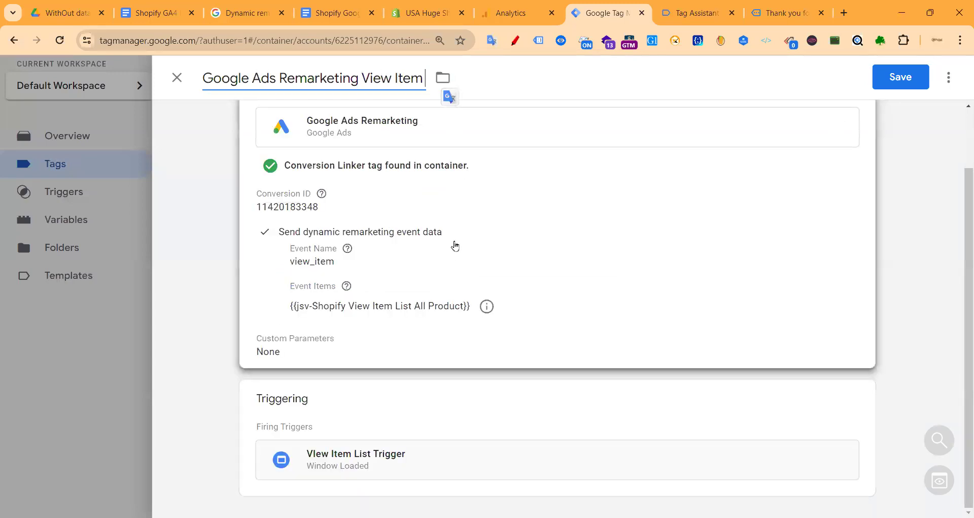
left_click(439, 262)
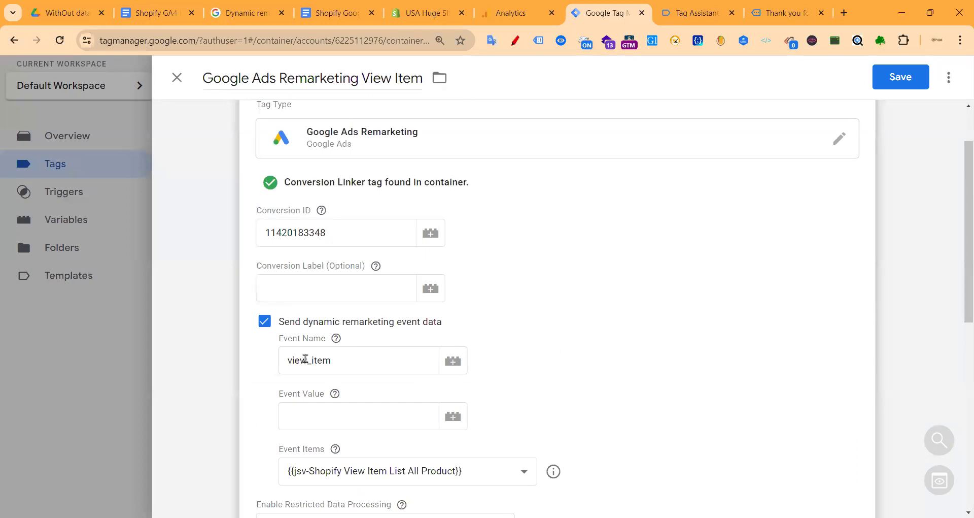
- Set Event Value to the View Item Add To Cart Product Price variable
scroll(456, 361, "down", 1)
left_click(445, 352)
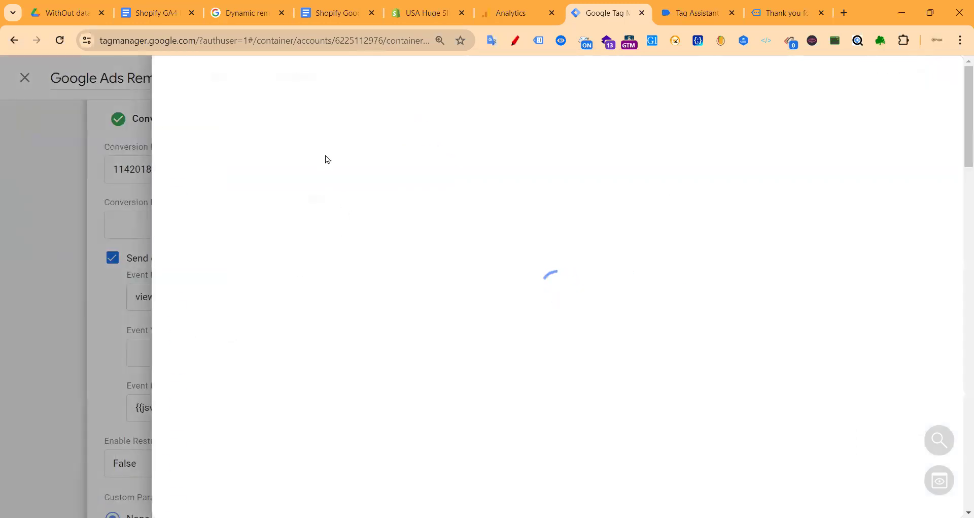
scroll(387, 215, "down", 15)
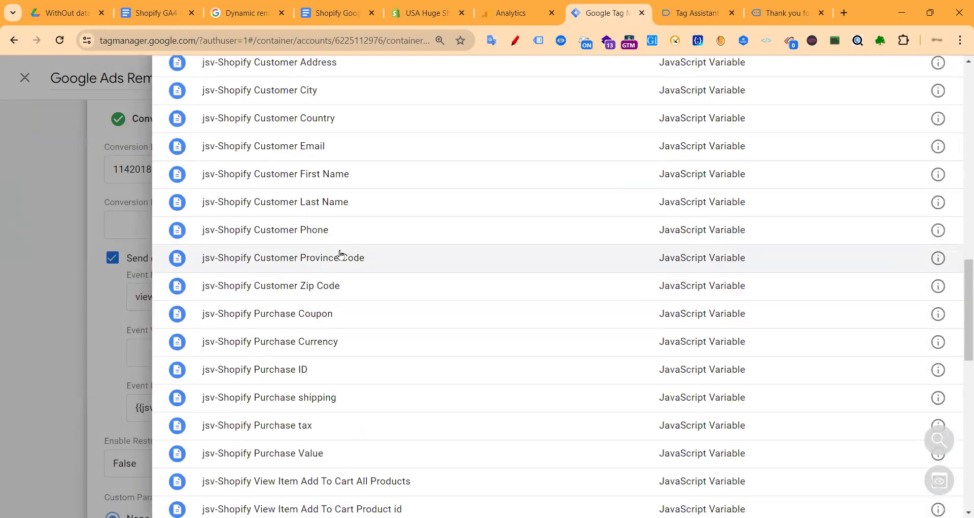
scroll(336, 253, "down", 3)
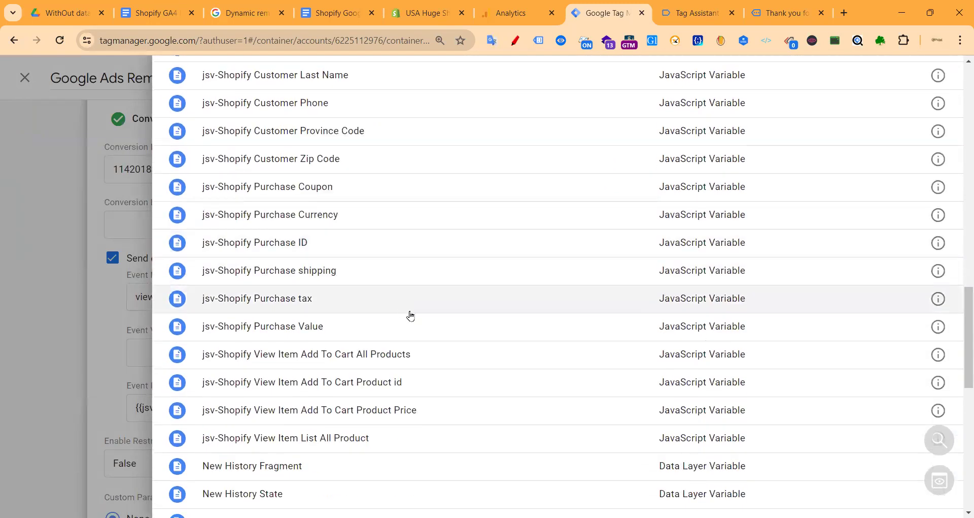
left_click(292, 409)
- Set Event Items to the View Item Add To Cart All Products variable
scroll(360, 324, "down", 2)
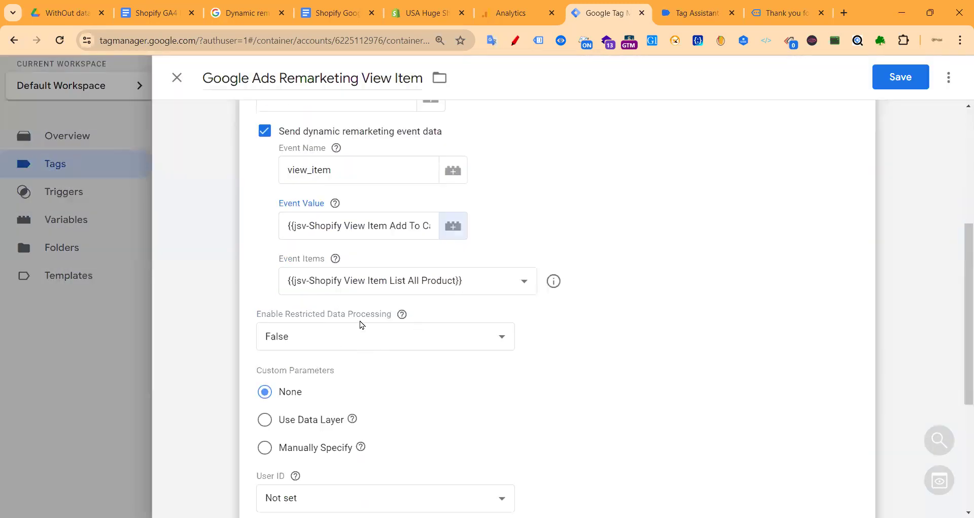
left_click(371, 281)
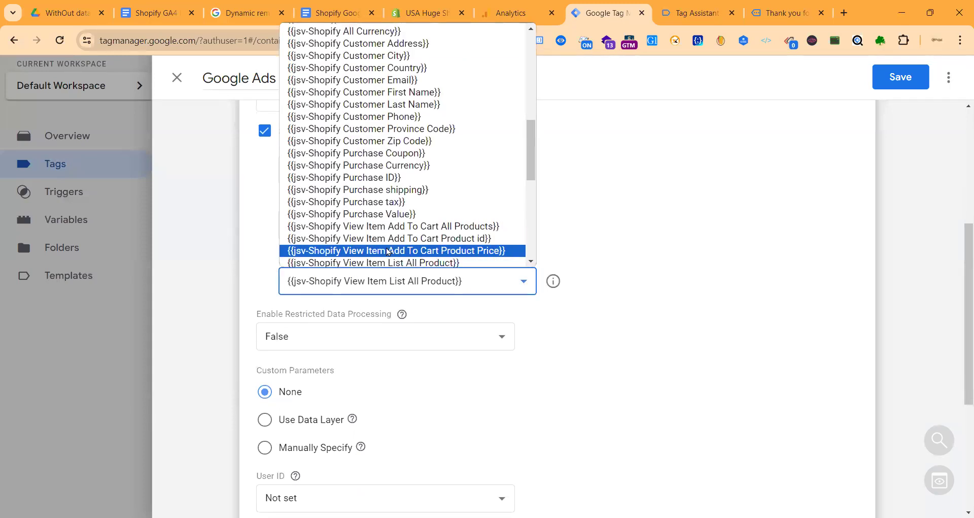
left_click(474, 224)
scroll(624, 298, "down", 5)
mouse_move(361, 208)
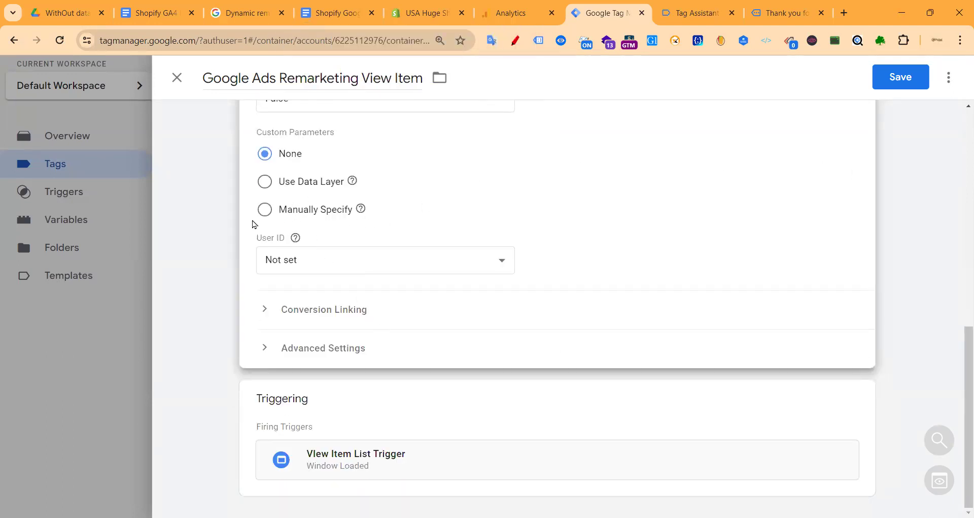
scroll(252, 218, "up", 1)
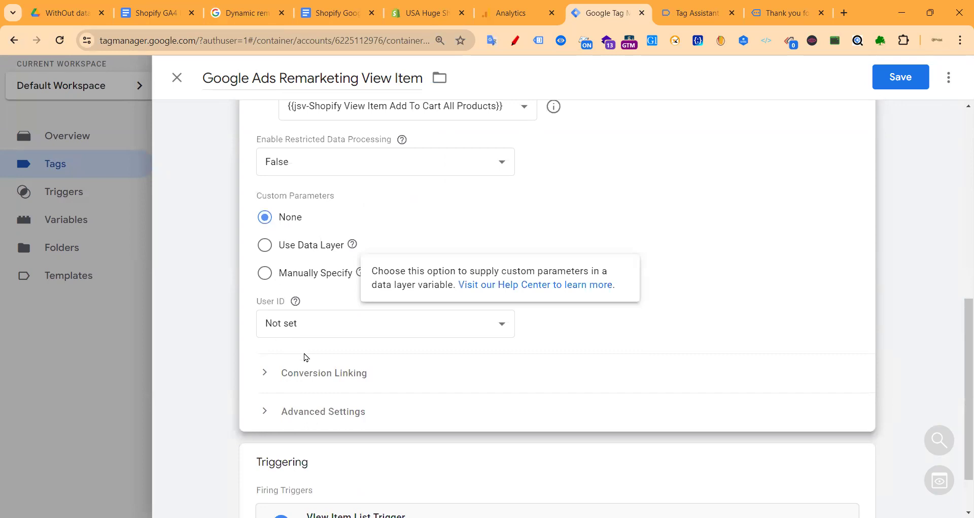
scroll(537, 398, "down", 1)
left_click(482, 413)
- Replace View Item List Trigger with View Item Trigger, save the tag, and reopen it from Tags
left_click(836, 426)
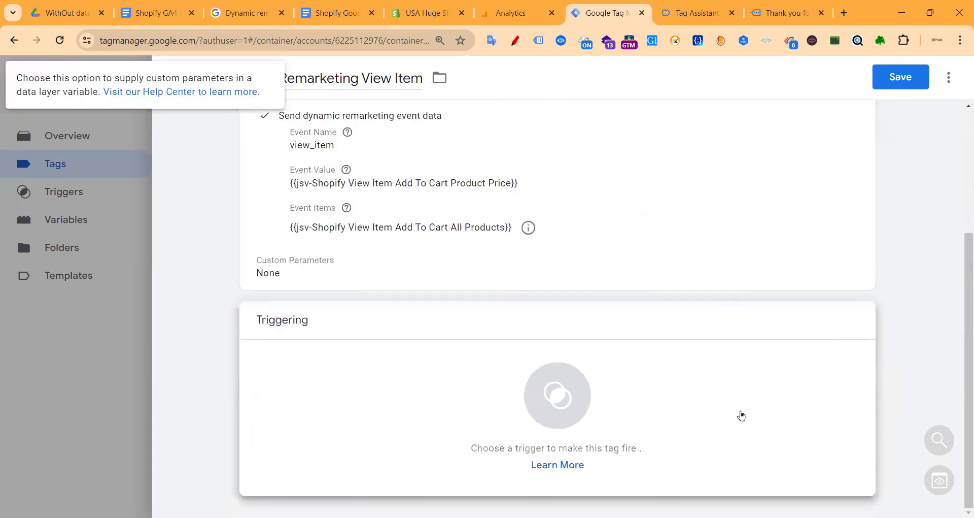
left_click(634, 387)
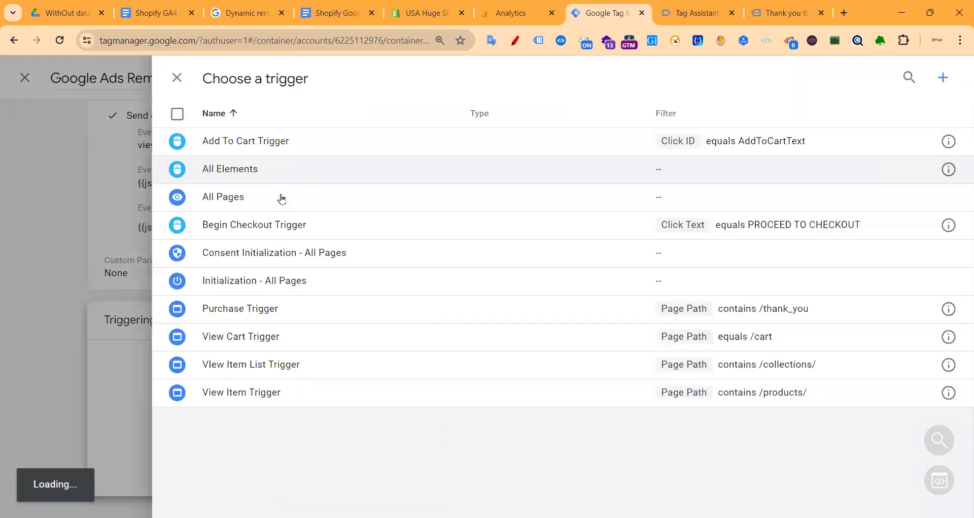
left_click(236, 388)
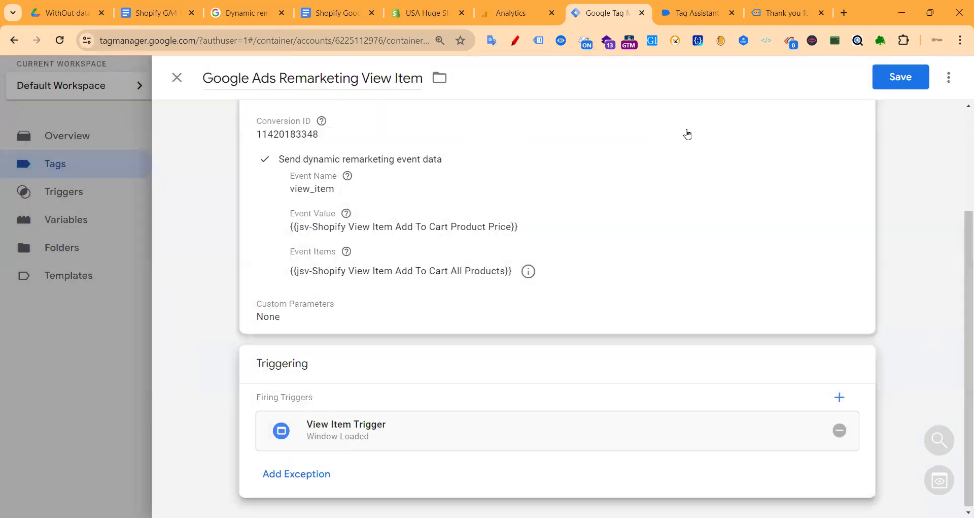
left_click(897, 79)
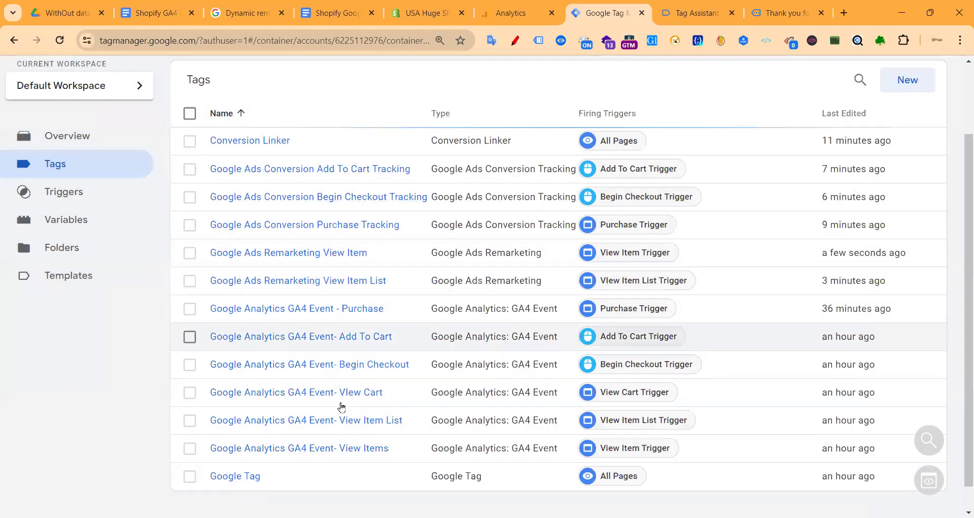
scroll(335, 411, "down", 1)
left_click(319, 420)
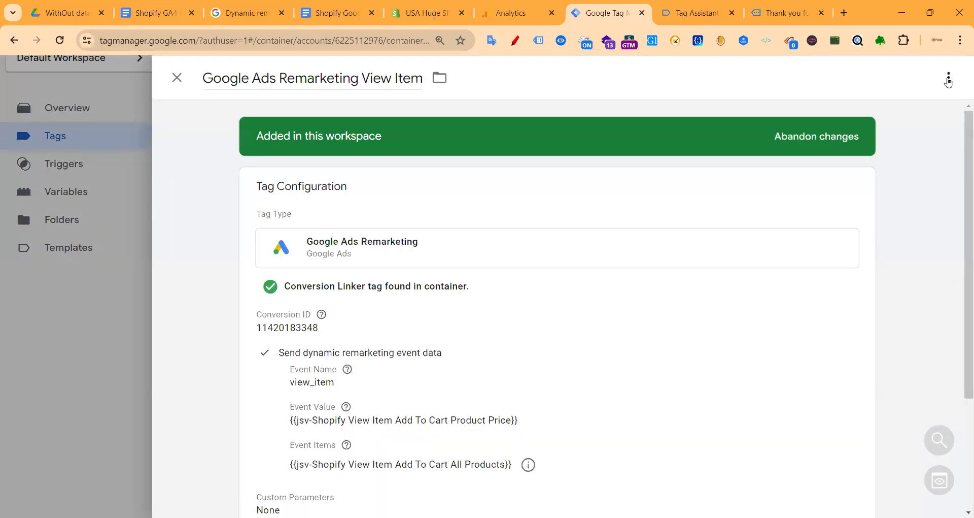
- Duplicate the View Item remarketing tag and rename it Google Ads Remarketing Add To Cart
left_click(949, 78)
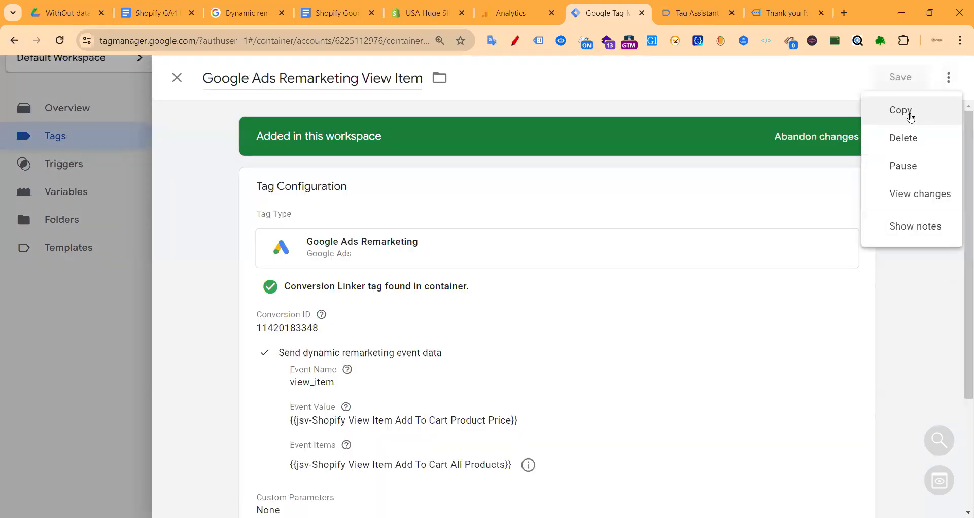
left_click(909, 116)
left_click_drag(255, 77, 187, 81)
key("BackSpace")
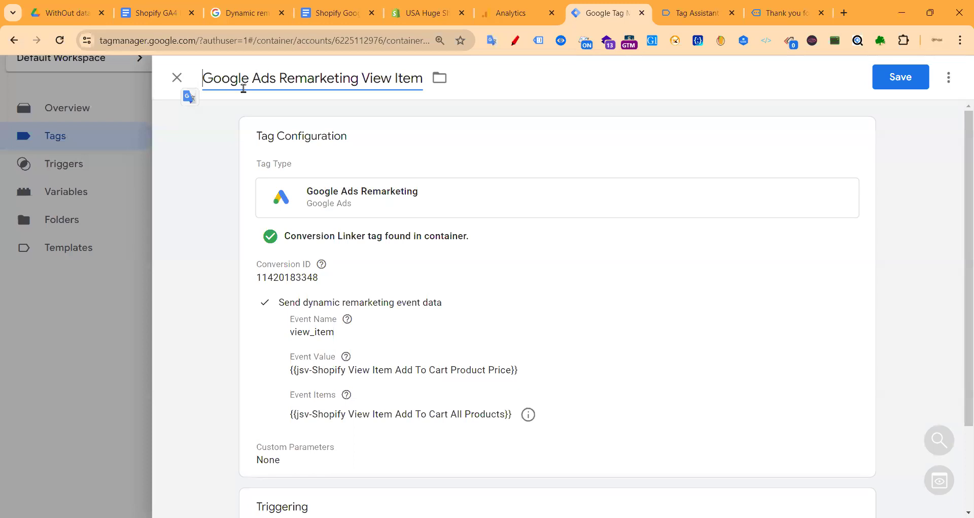
left_click_drag(361, 78, 426, 78)
type("Ad")
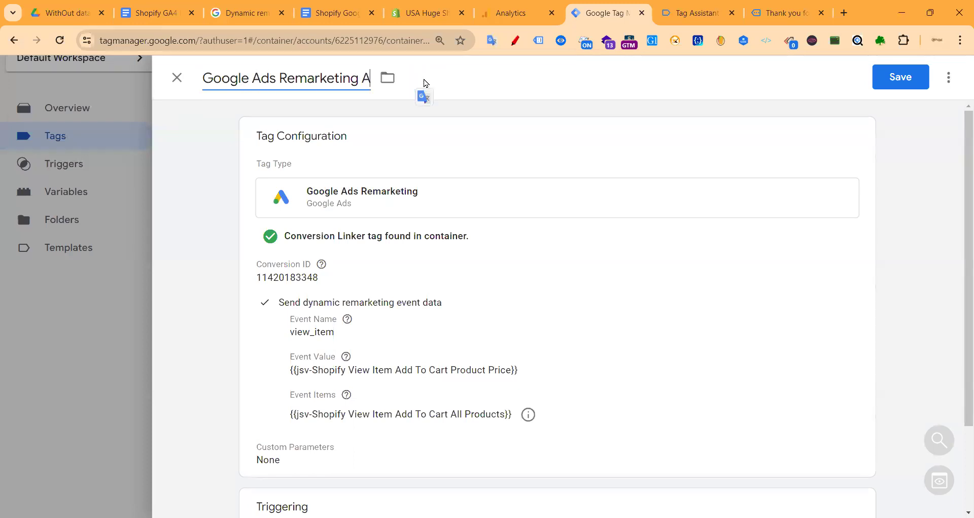
type("d To")
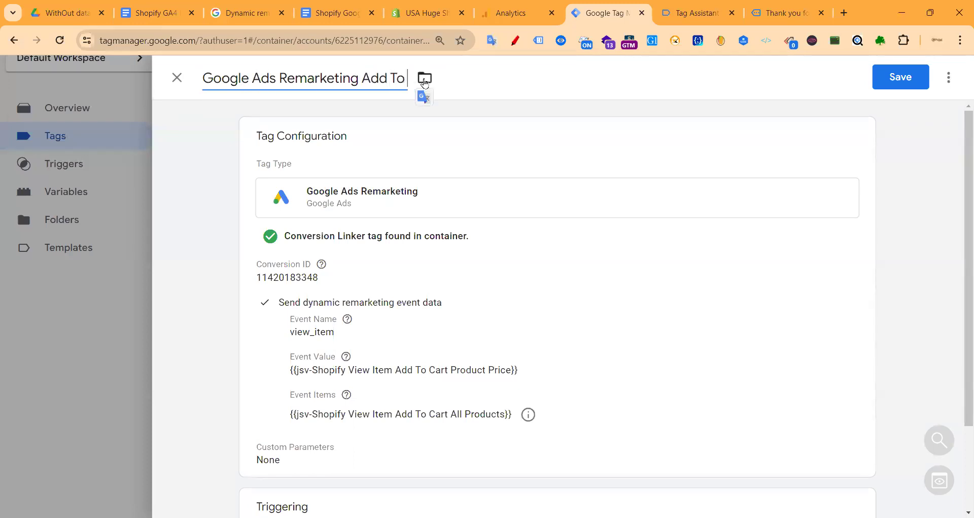
type(" Cart")
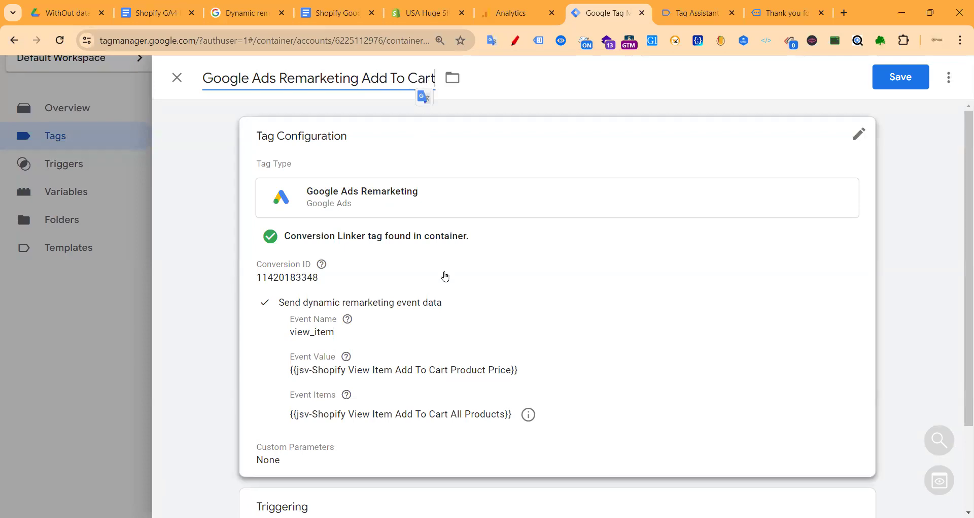
- Change the tag's Event Name from view_item to add_to_cart
left_click(446, 276)
left_click(255, 6)
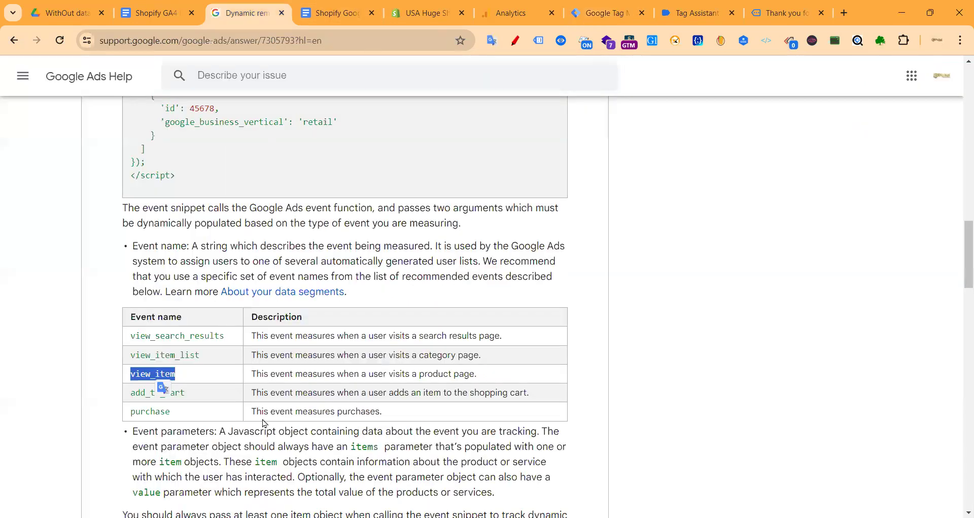
double_click(147, 392)
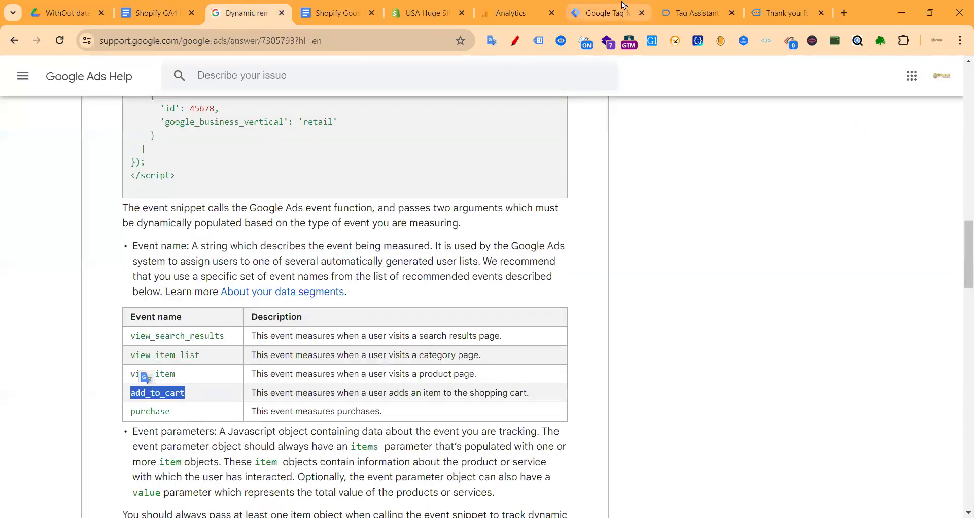
left_click(606, 12)
mouse_move(347, 408)
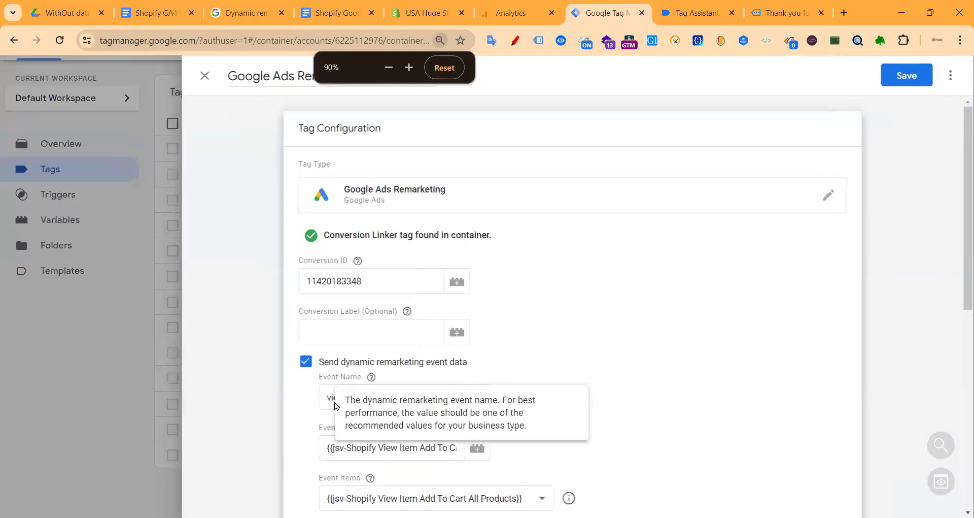
double_click(388, 365)
key("ctrl+v")
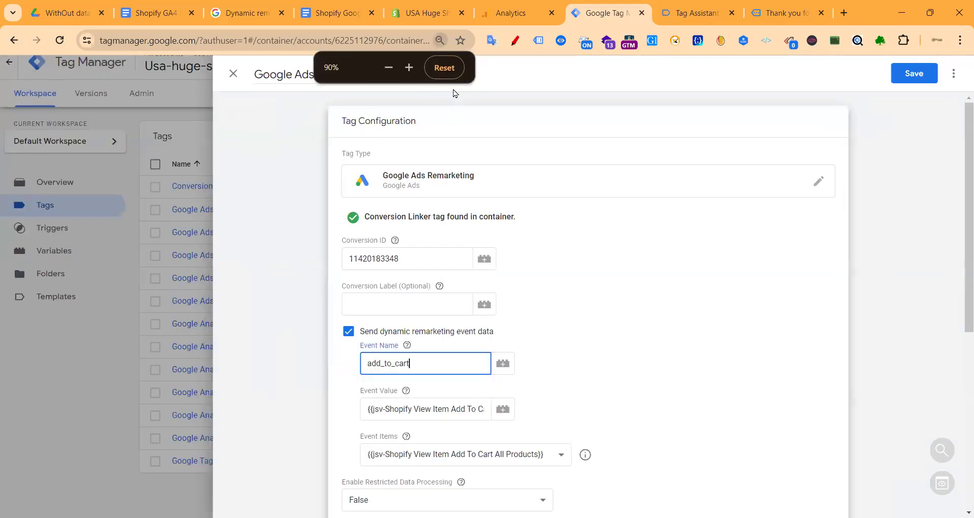
- Replace View Item Trigger with Add To Cart Trigger and save the tag
left_click(444, 68)
scroll(449, 290, "down", 5)
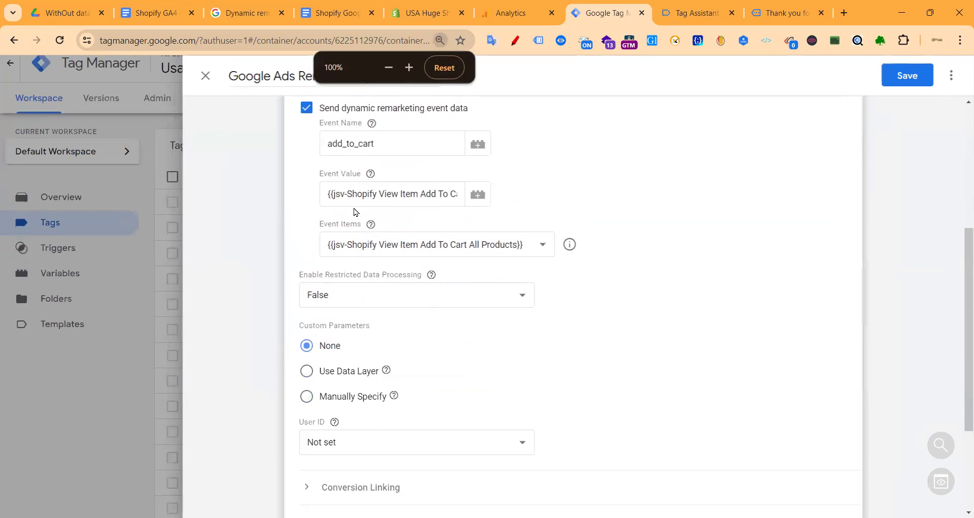
scroll(599, 386, "down", 3)
left_click(543, 411)
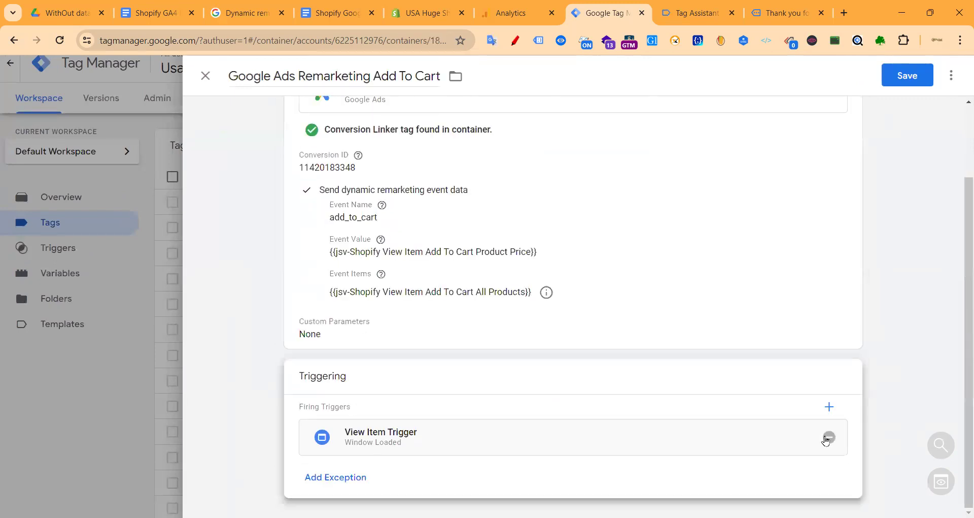
left_click(826, 437)
left_click(583, 411)
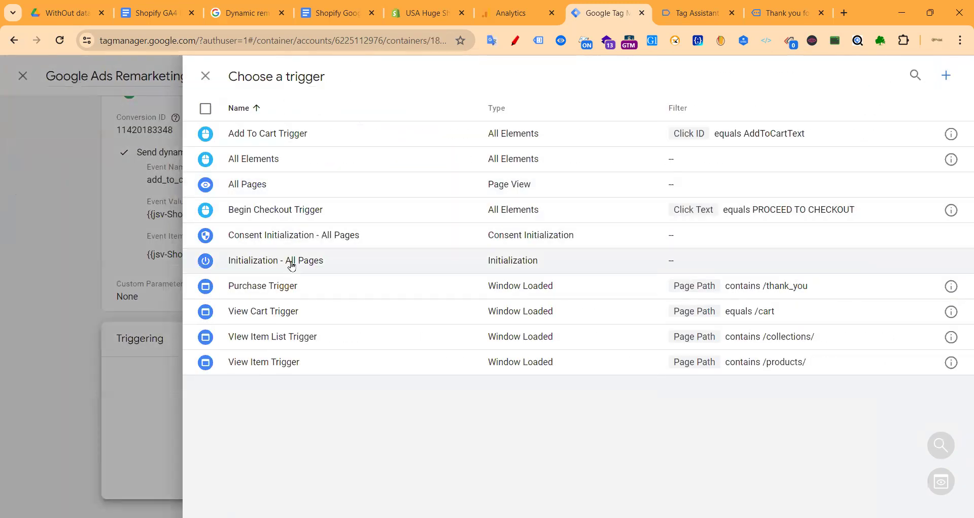
left_click(291, 134)
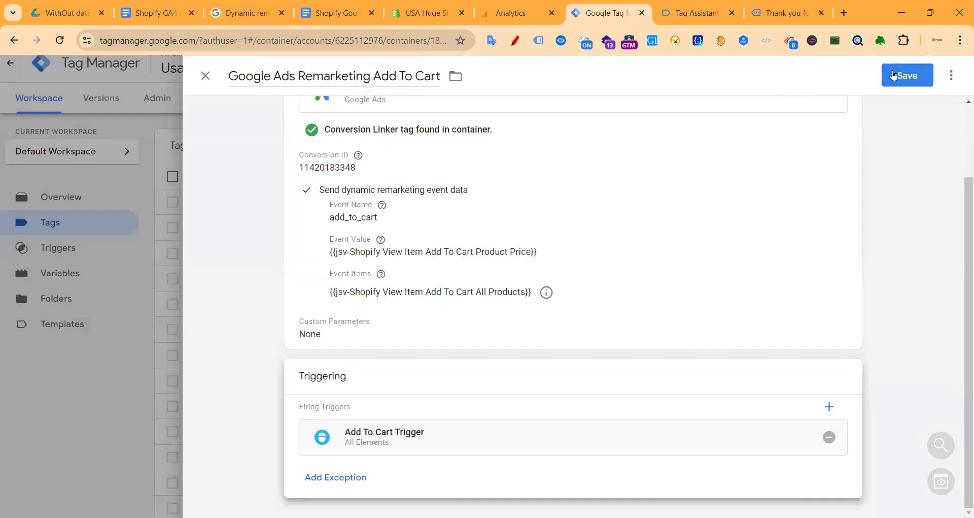
left_click(907, 75)
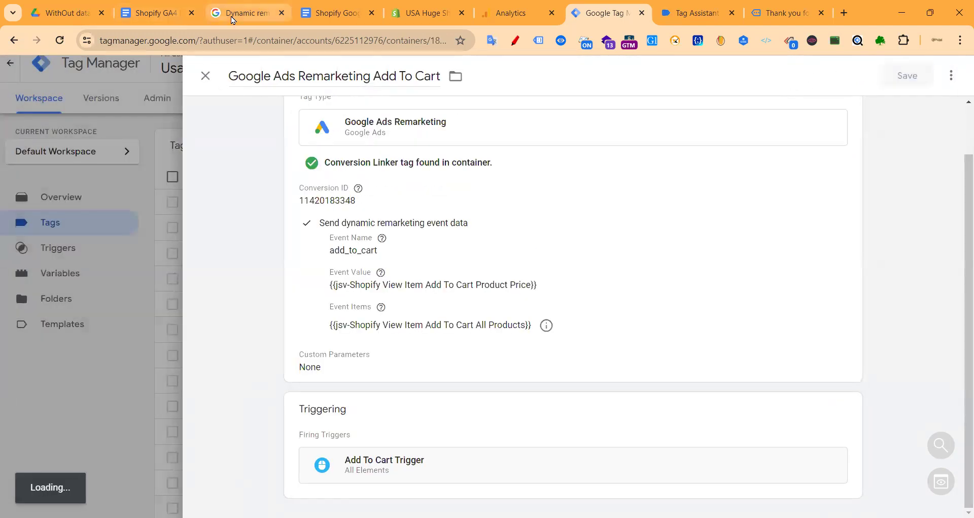
left_click(233, 15)
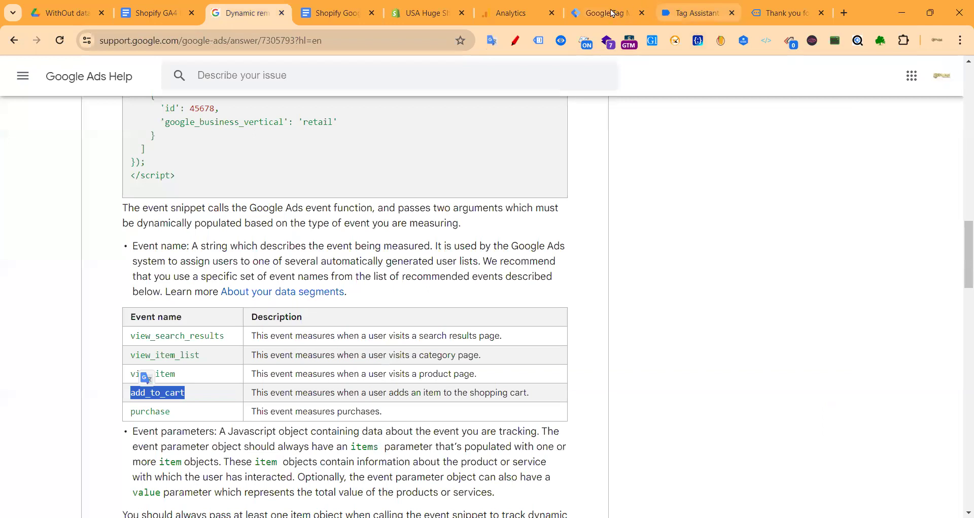
left_click(604, 13)
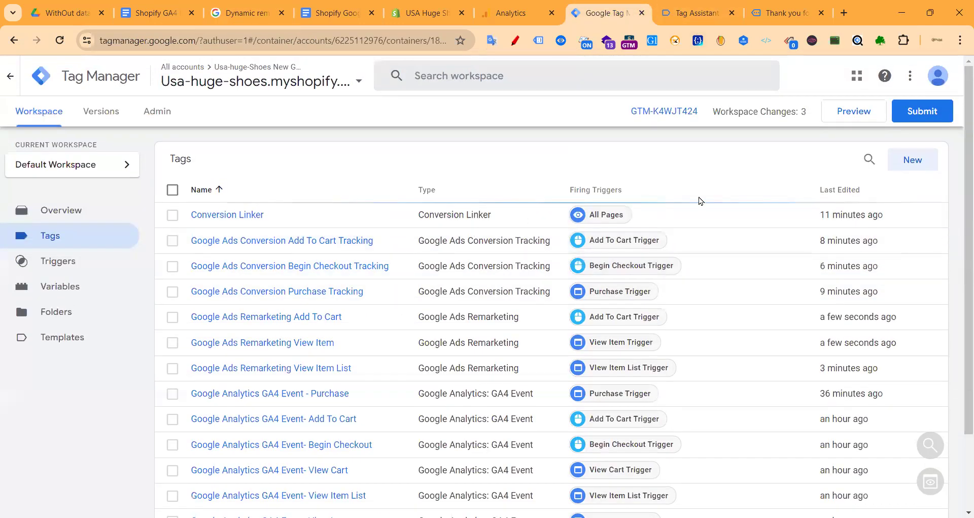
scroll(735, 208, "down", 2)
scroll(663, 235, "up", 2)
left_click(911, 159)
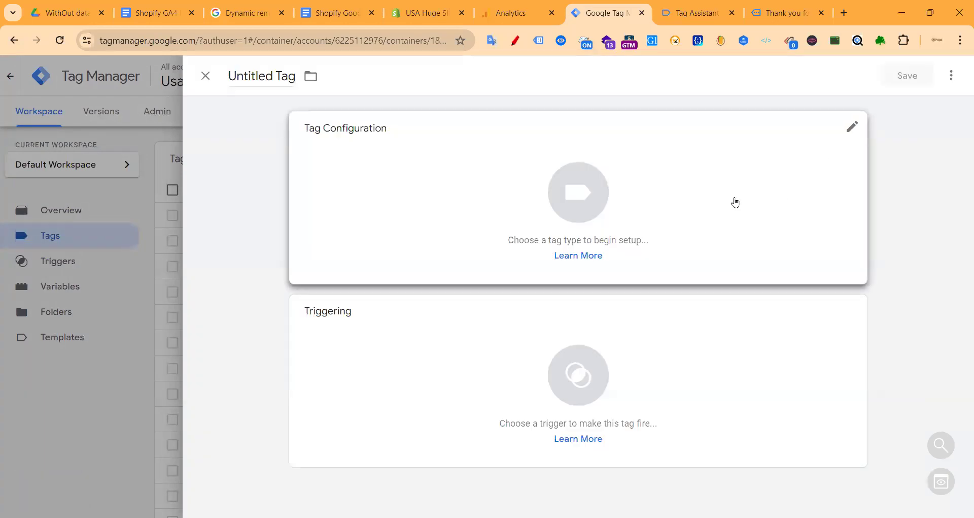
left_click(756, 198)
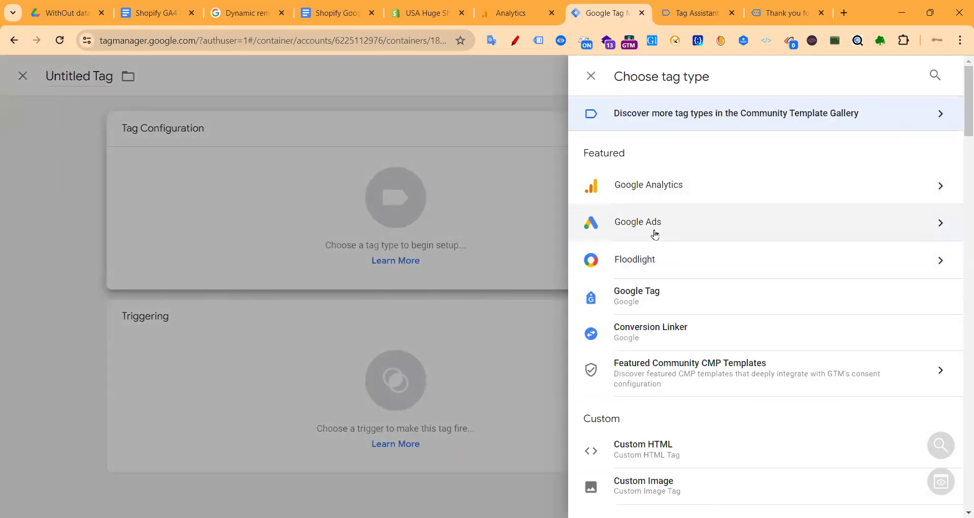
left_click(625, 228)
left_click(693, 231)
left_click(370, 274)
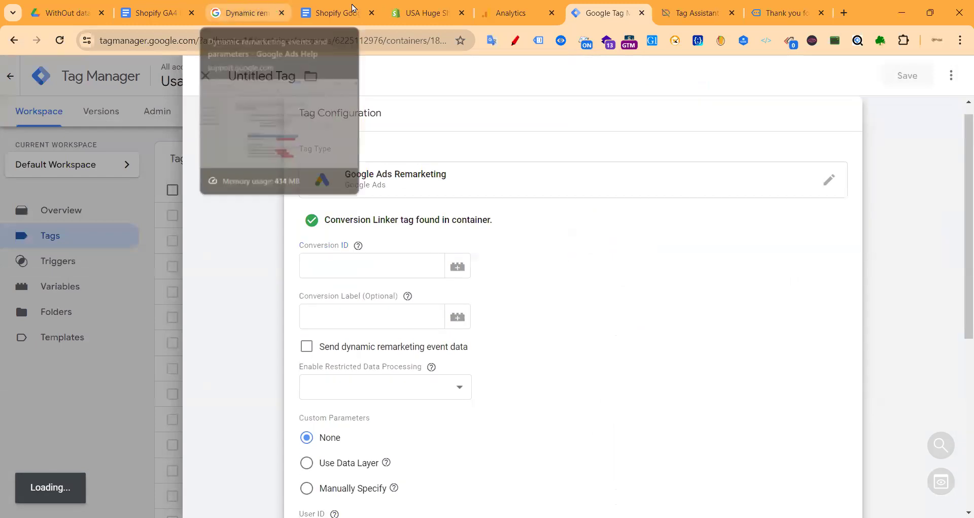
double_click(476, 272)
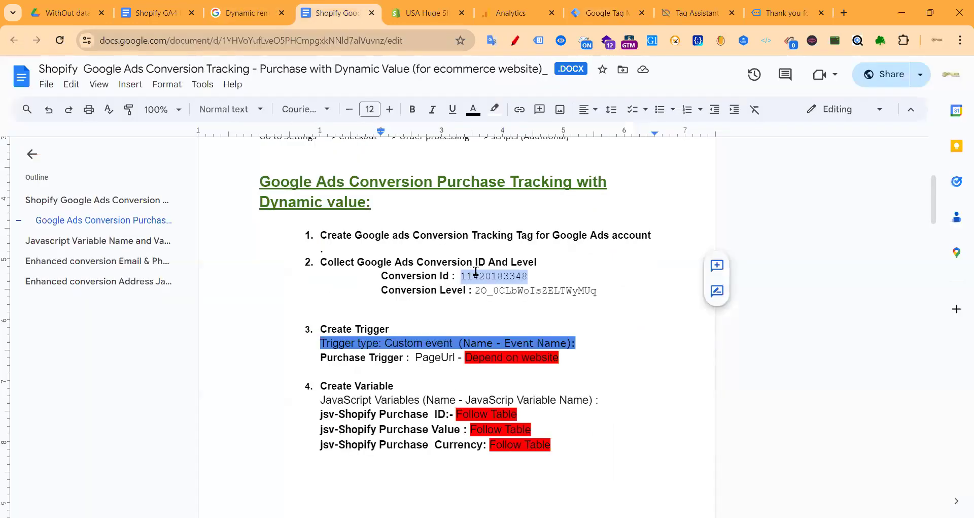
left_click(592, 13)
left_click(411, 262)
key("ctrl+v")
- Turn on dynamic remarketing event data with the event name purchase
scroll(589, 271, "down", 4)
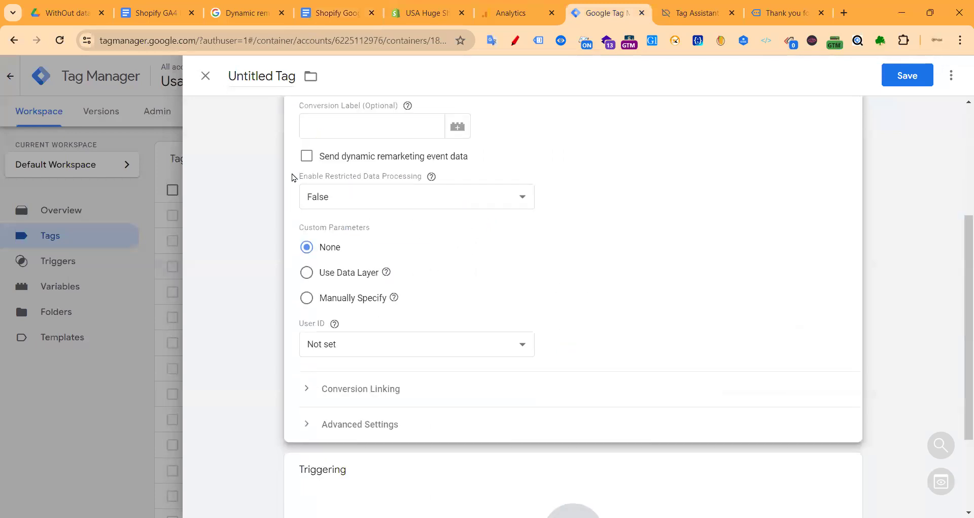
left_click(305, 155)
left_click(351, 184)
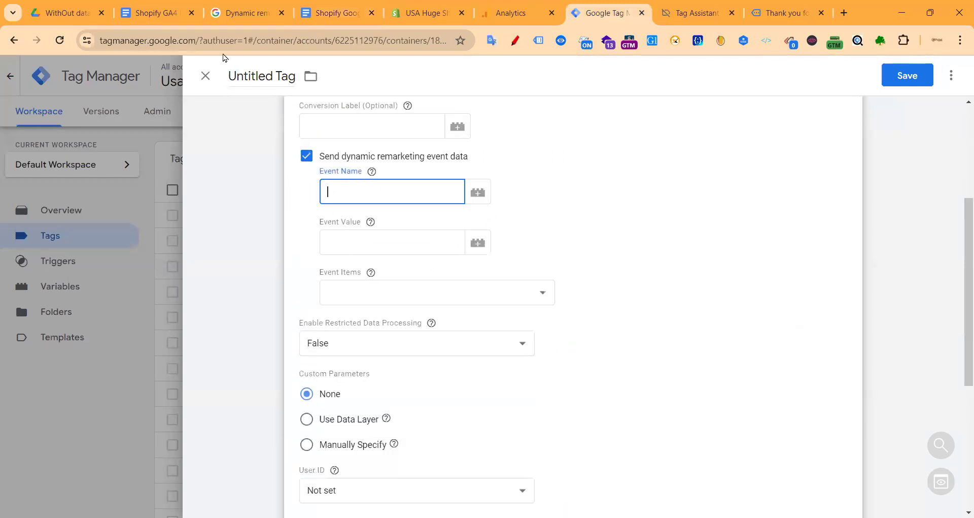
left_click(248, 12)
double_click(160, 409)
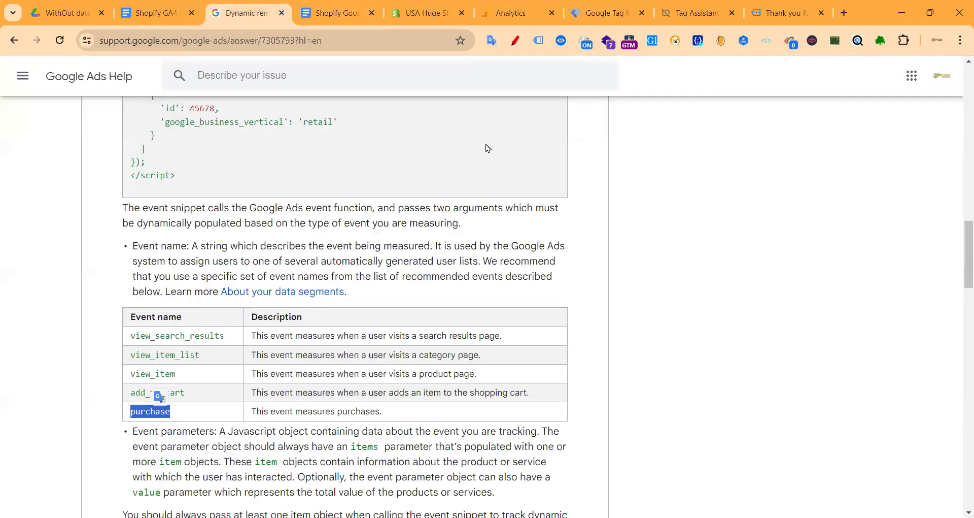
left_click(586, 17)
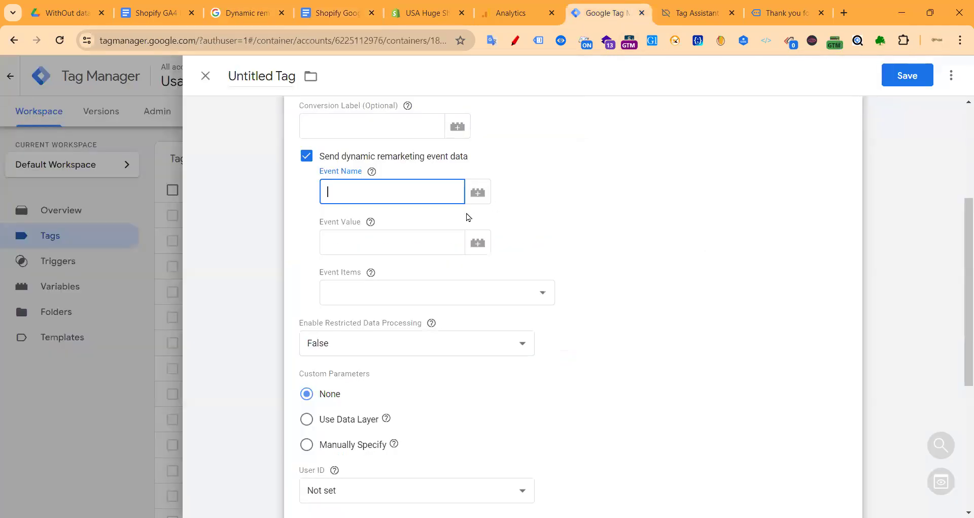
left_click(346, 195)
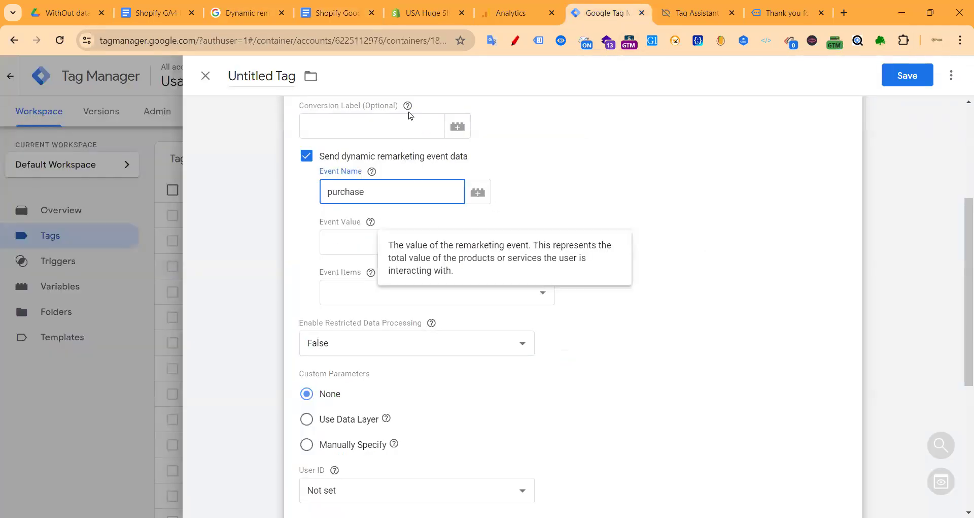
- Set Event Value to jsv-Shopify Purchase Value and Event Items to cJS-Shopify Purchase Items Array
left_click(392, 246)
left_click(477, 244)
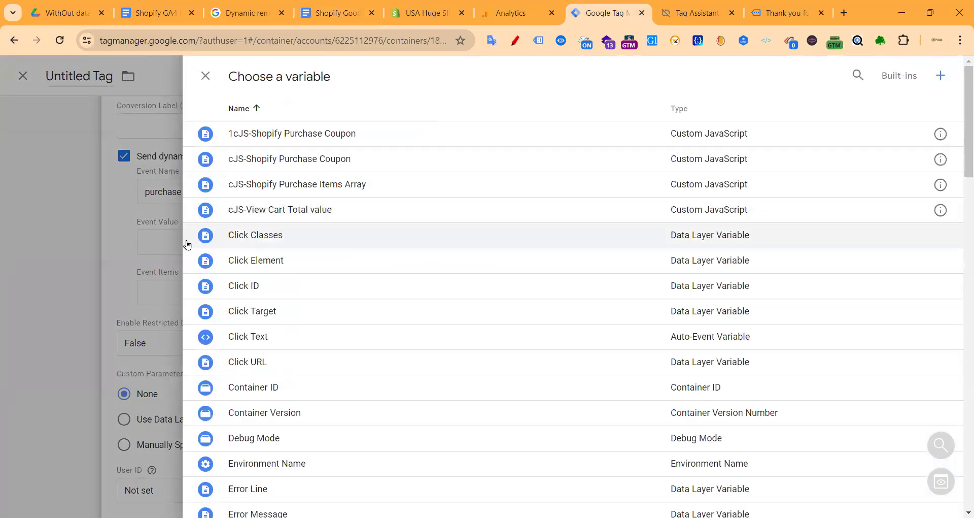
scroll(328, 219, "down", 7)
scroll(340, 262, "down", 7)
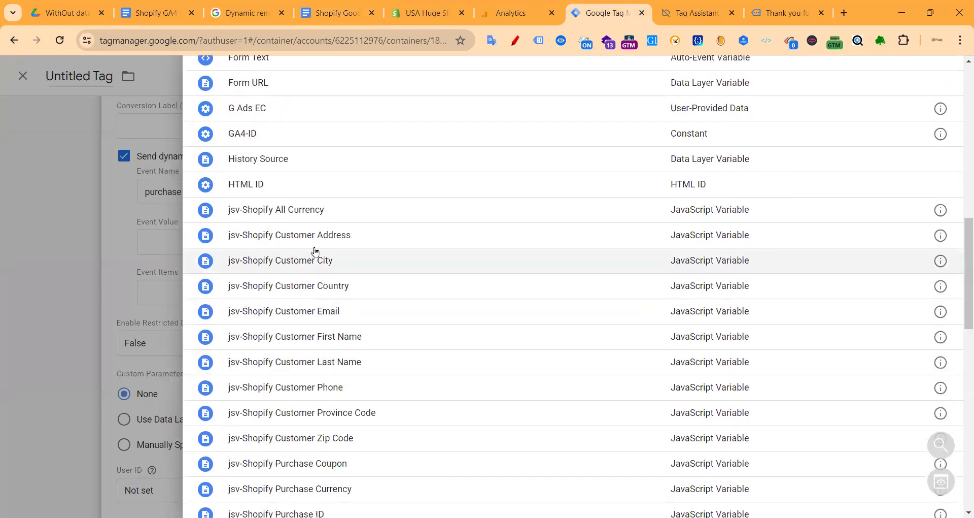
scroll(322, 436, "down", 2)
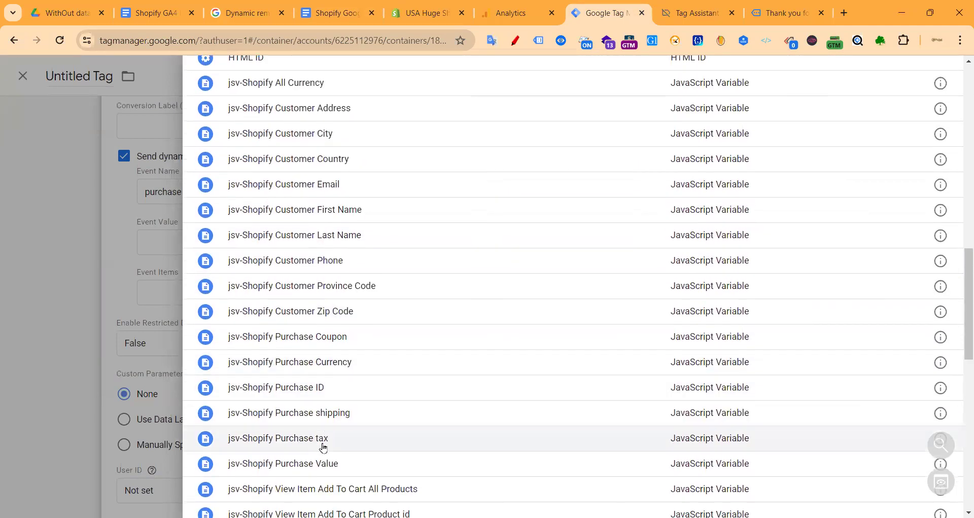
left_click(283, 463)
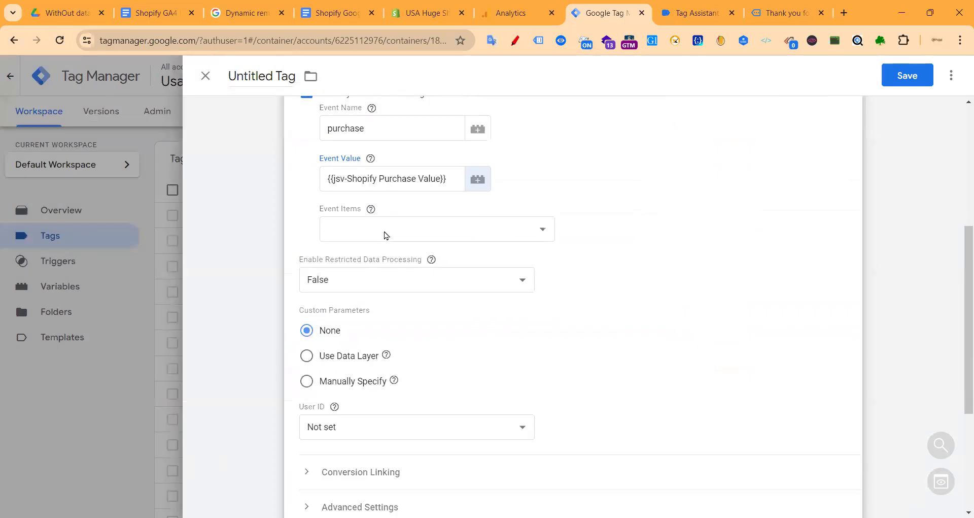
left_click(386, 233)
left_click(371, 209)
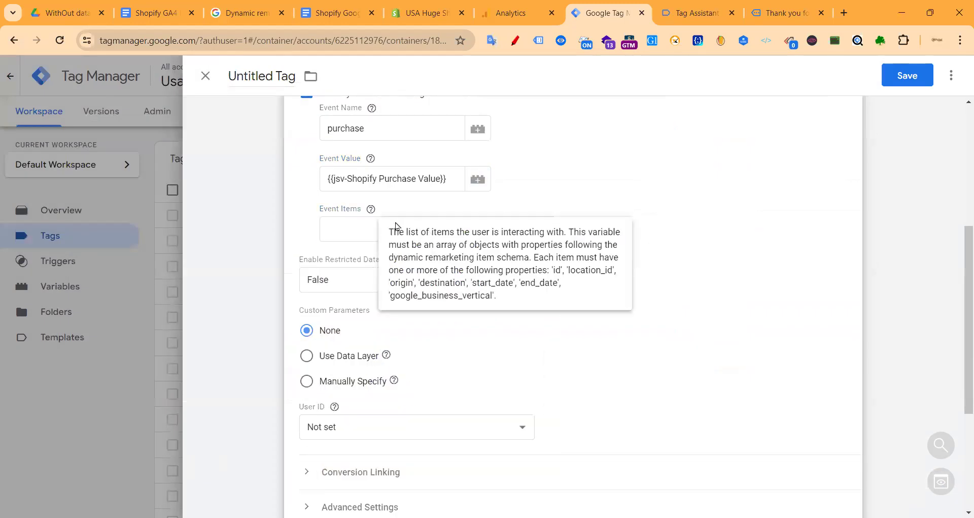
left_click(369, 229)
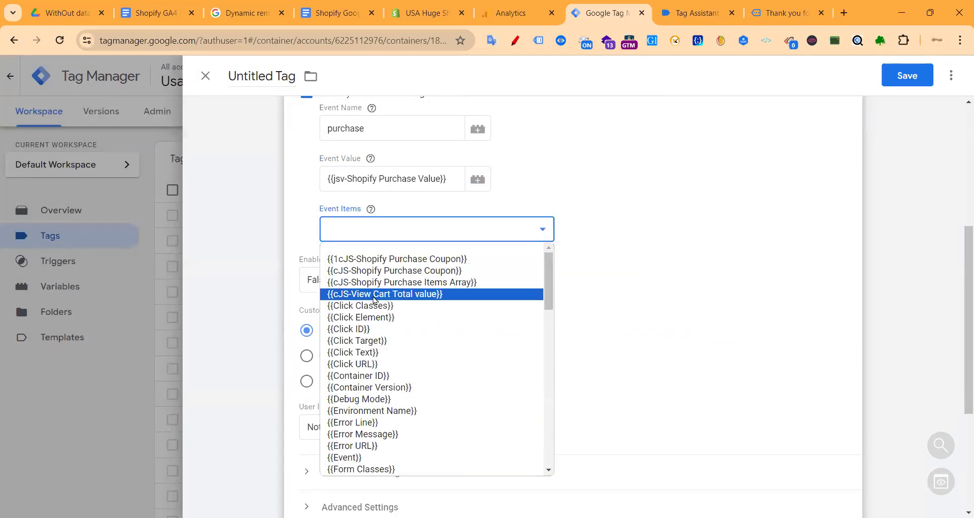
left_click(417, 282)
scroll(611, 261, "down", 3)
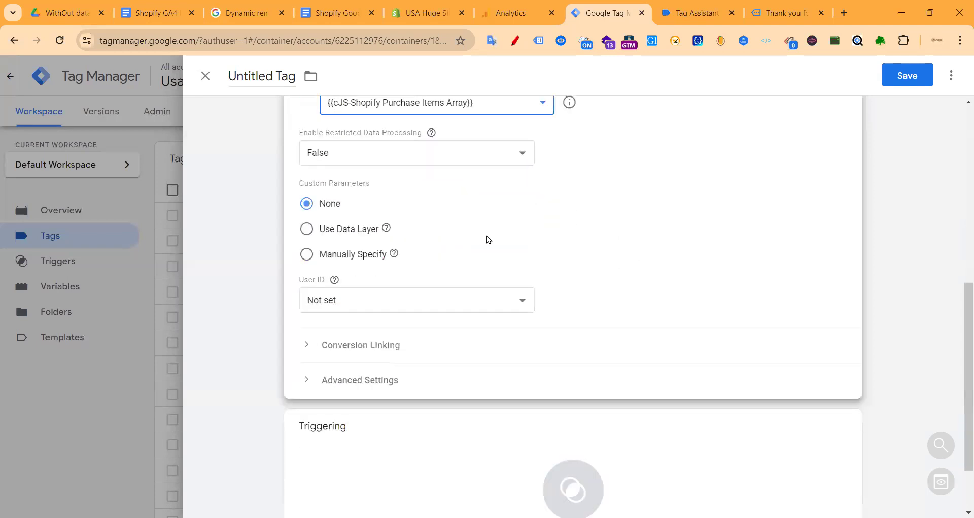
scroll(620, 218, "down", 2)
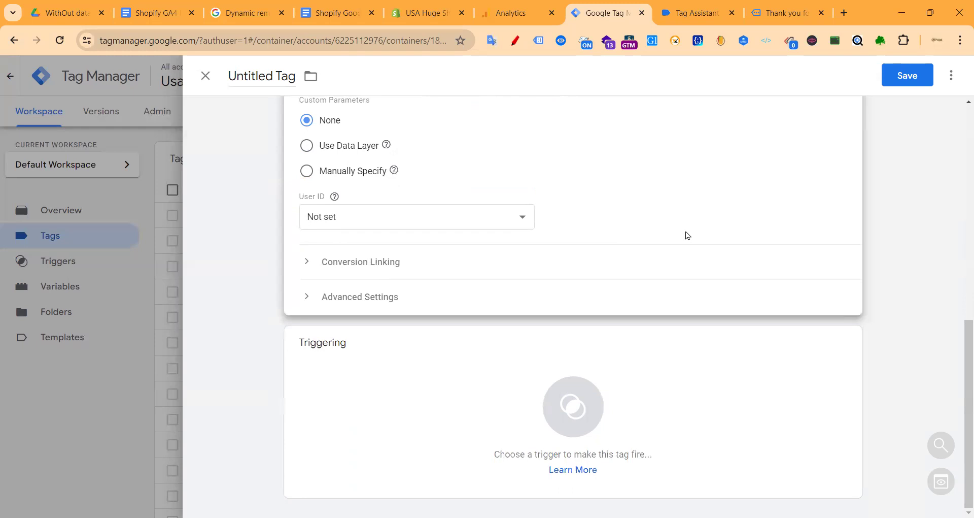
- Fire the tag on Purchase Trigger and save it as Google Ads Remarketing Purchase
left_click(452, 380)
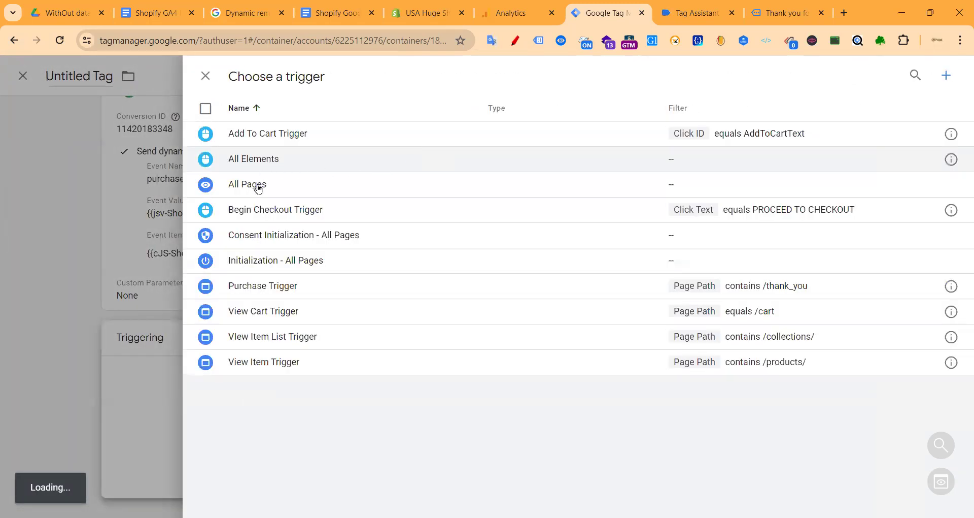
left_click(264, 293)
left_click(907, 75)
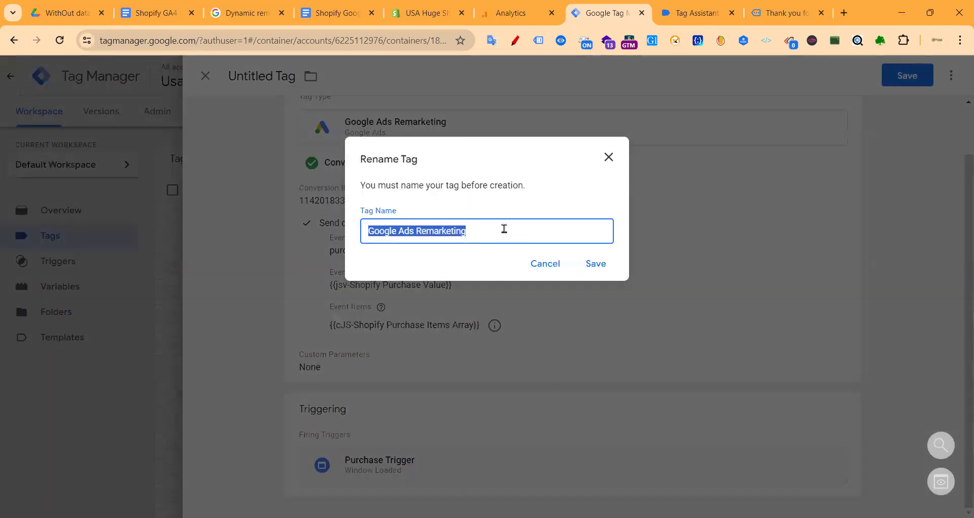
left_click(504, 228)
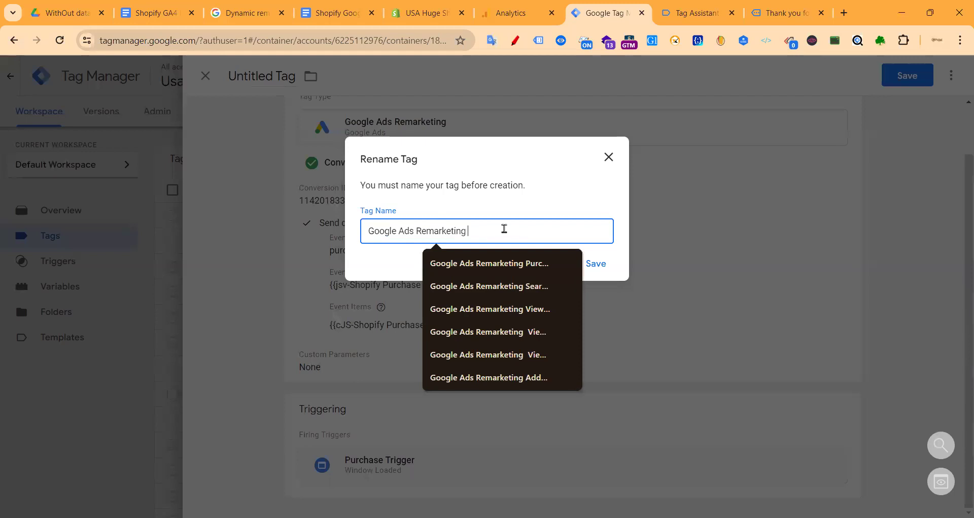
type("Purchase")
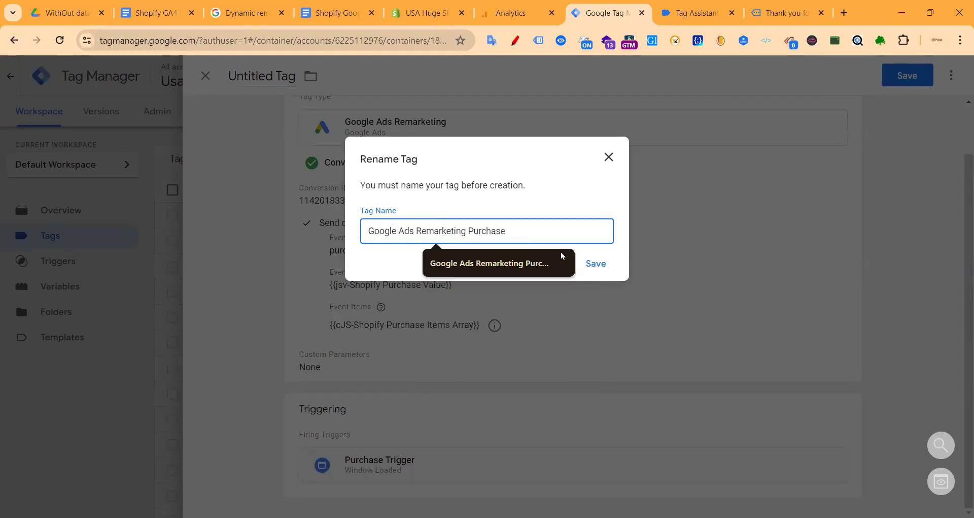
left_click(611, 257)
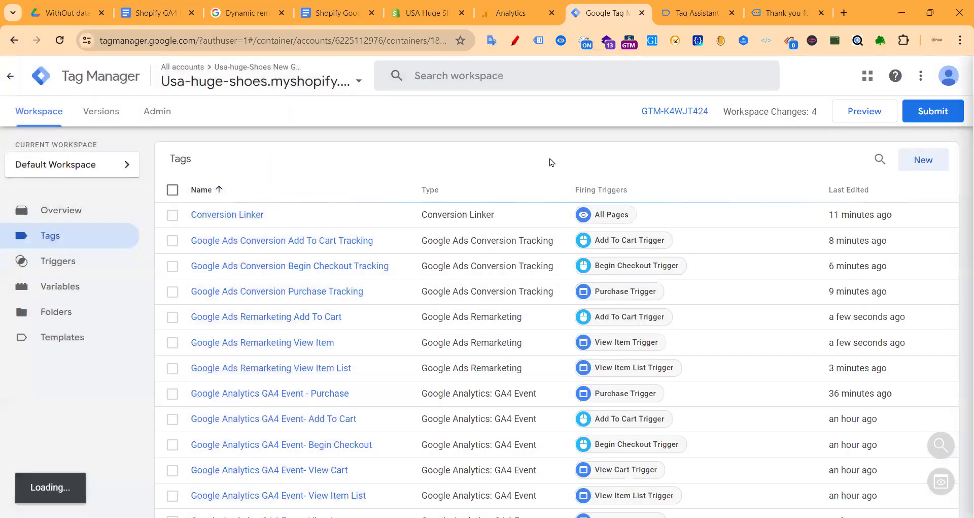
- Reload the store page and search for GYM SNEAKERS to open its five-result page
left_click(757, 17)
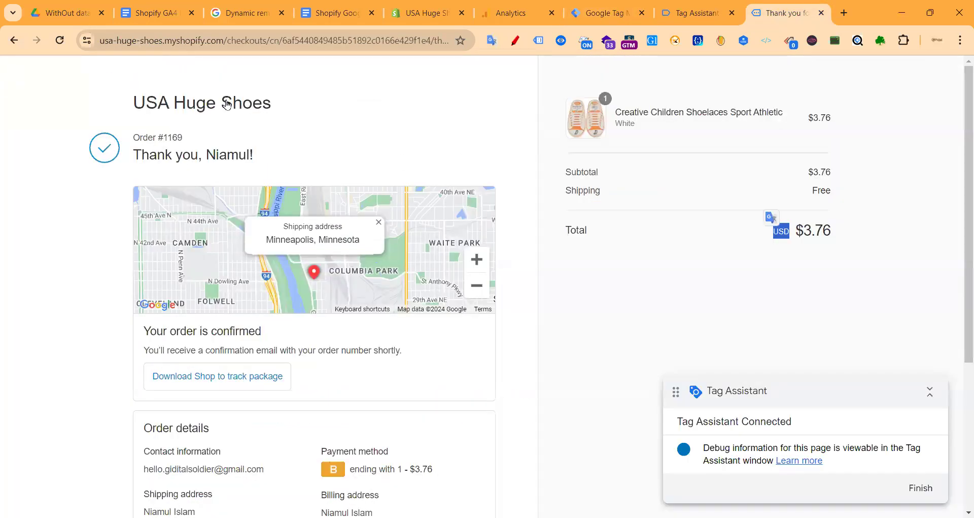
key("F5")
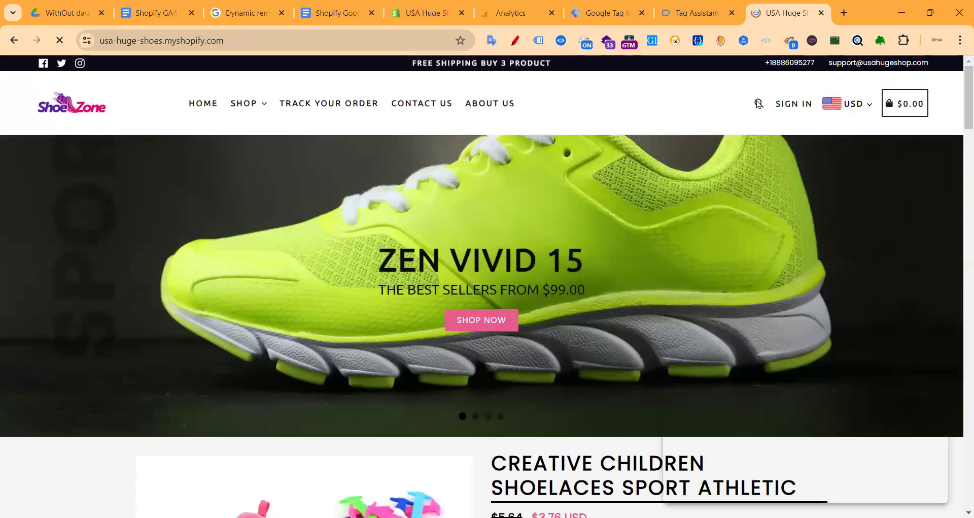
left_click(758, 104)
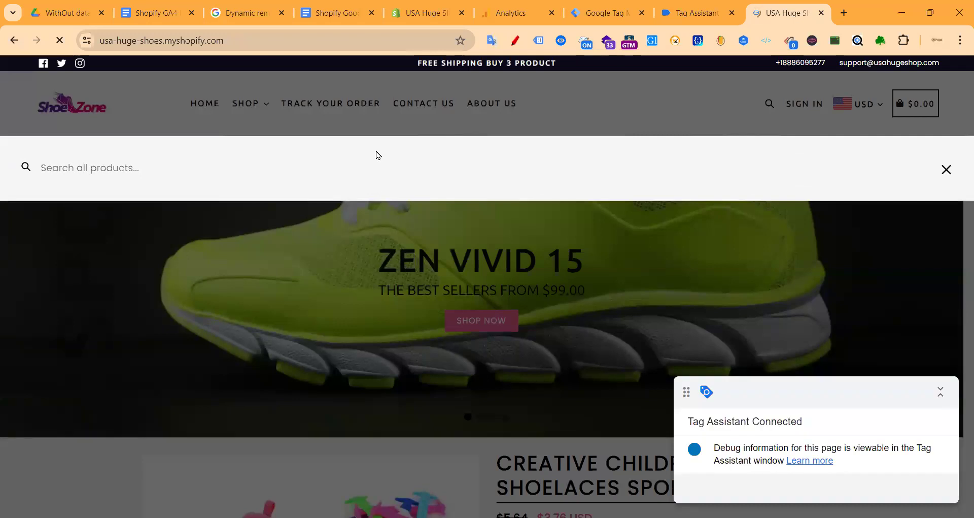
left_click(283, 165)
left_click(199, 203)
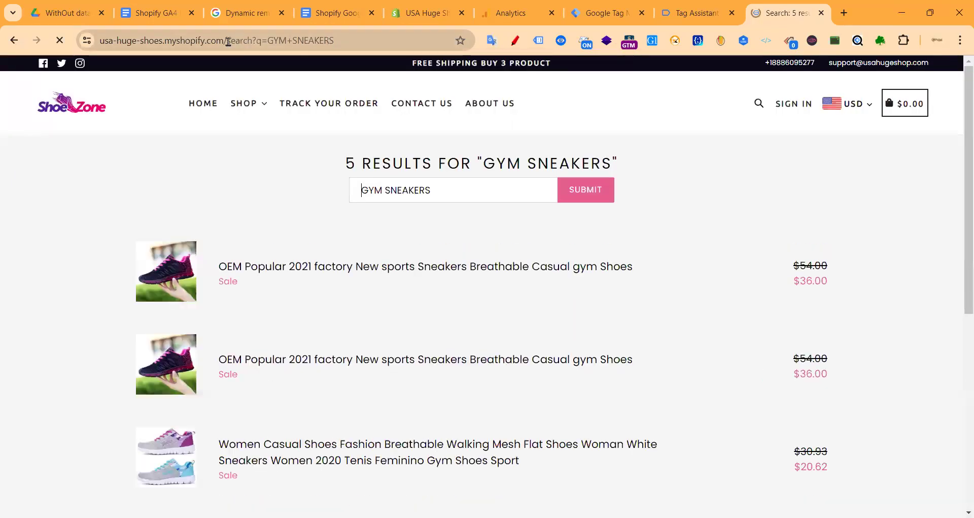
left_click_drag(228, 41, 256, 42)
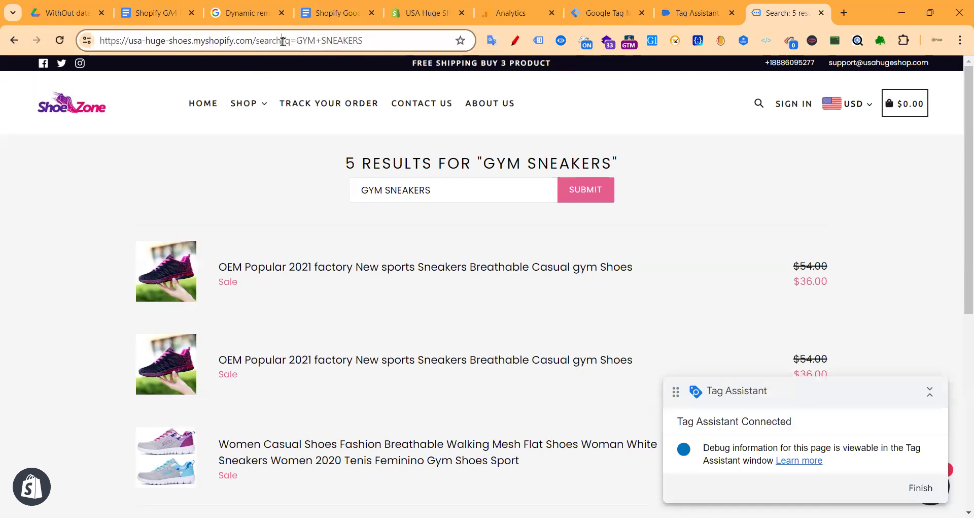
- Confirm event 55 Window Loaded shows Page Path /search, then return to Tag Manager
left_click(698, 12)
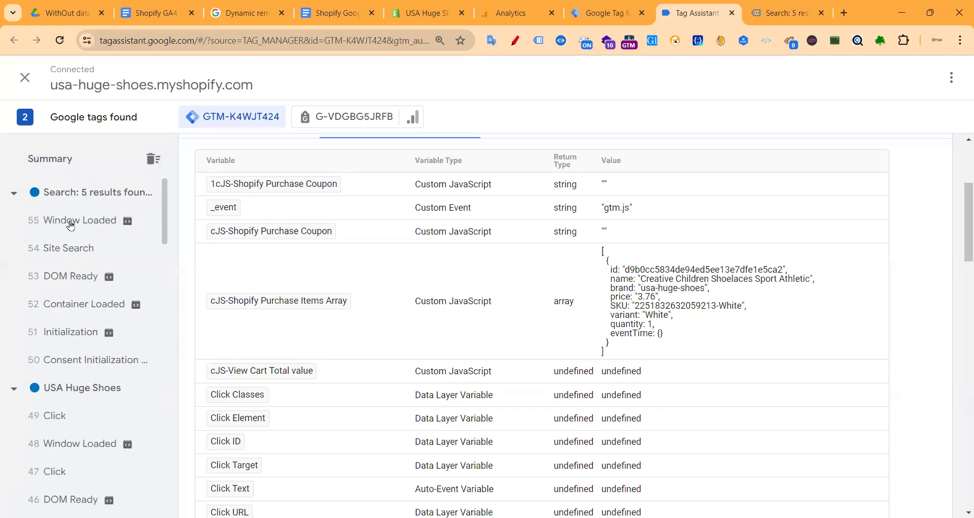
left_click(73, 220)
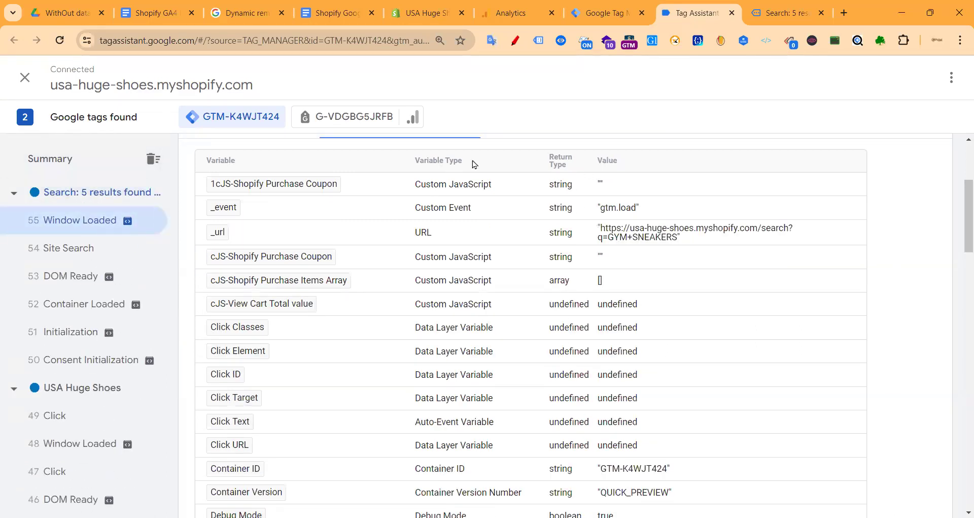
scroll(474, 163, "down", 2)
scroll(503, 264, "up", 5)
scroll(532, 368, "down", 15)
scroll(532, 368, "down", 12)
scroll(355, 401, "down", 2)
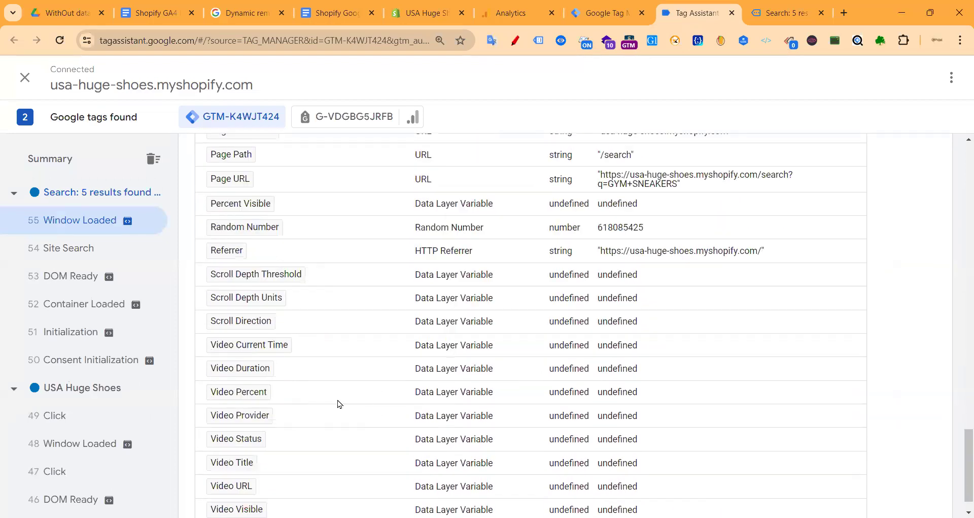
scroll(274, 386, "up", 4)
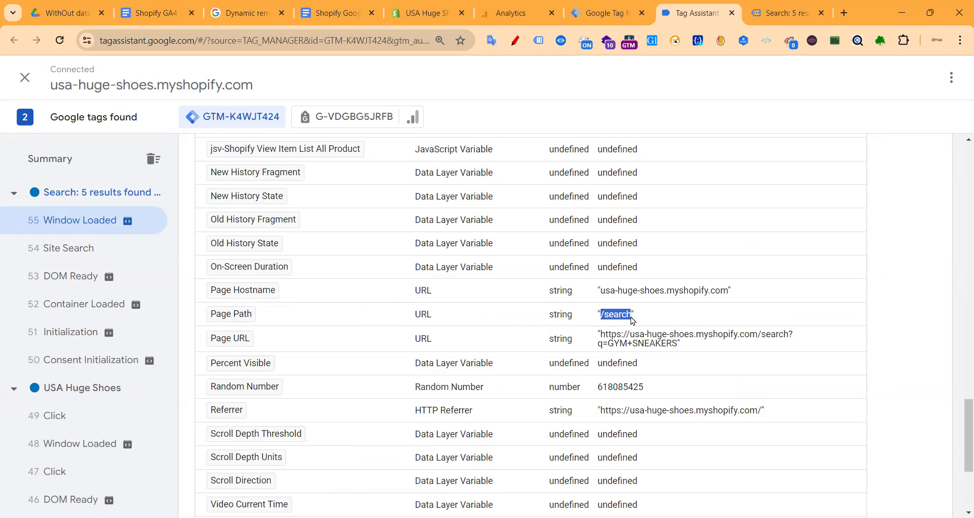
left_click(604, 13)
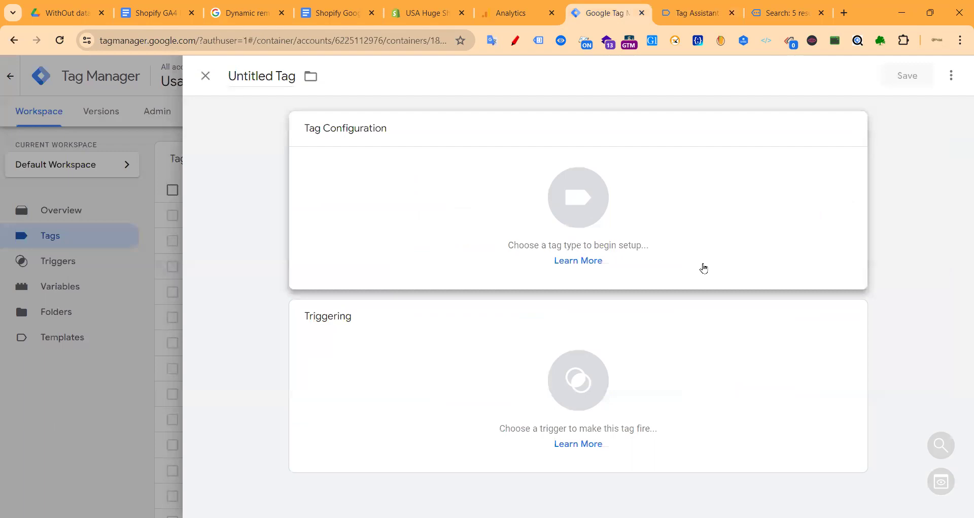
- Start a new tag of type Google Ads Remarketing
left_click(702, 267)
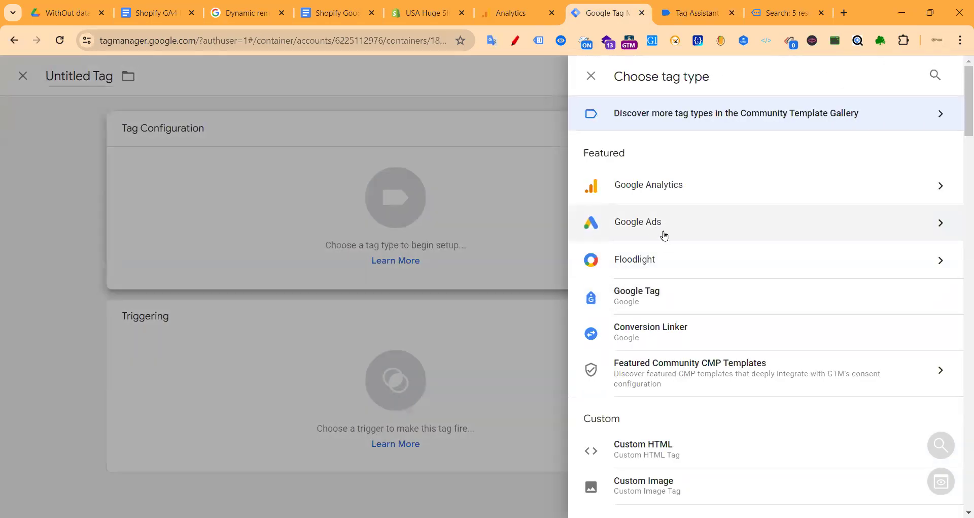
left_click(631, 188)
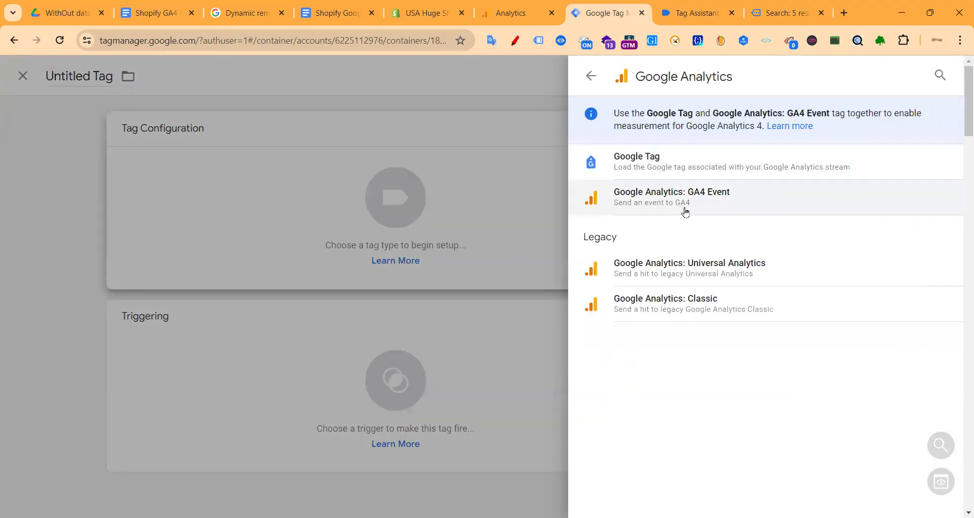
left_click(590, 76)
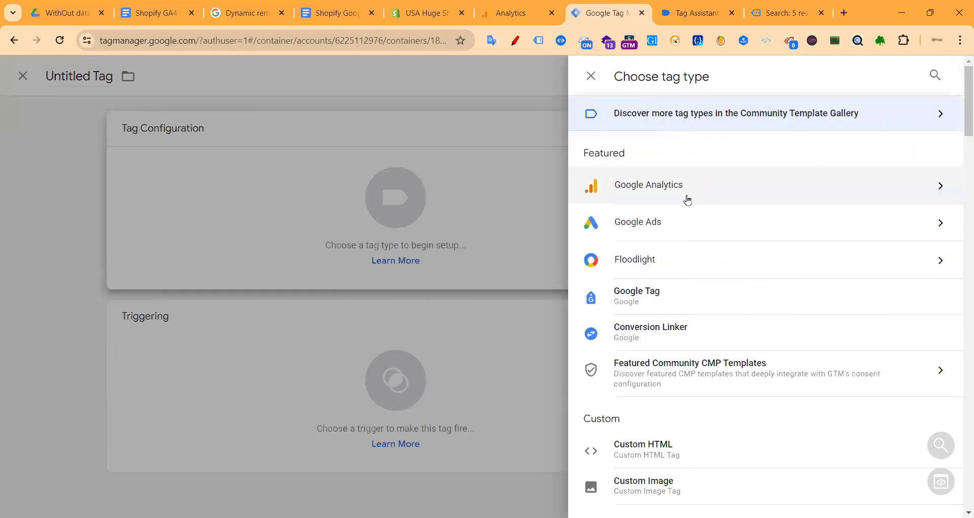
left_click(672, 212)
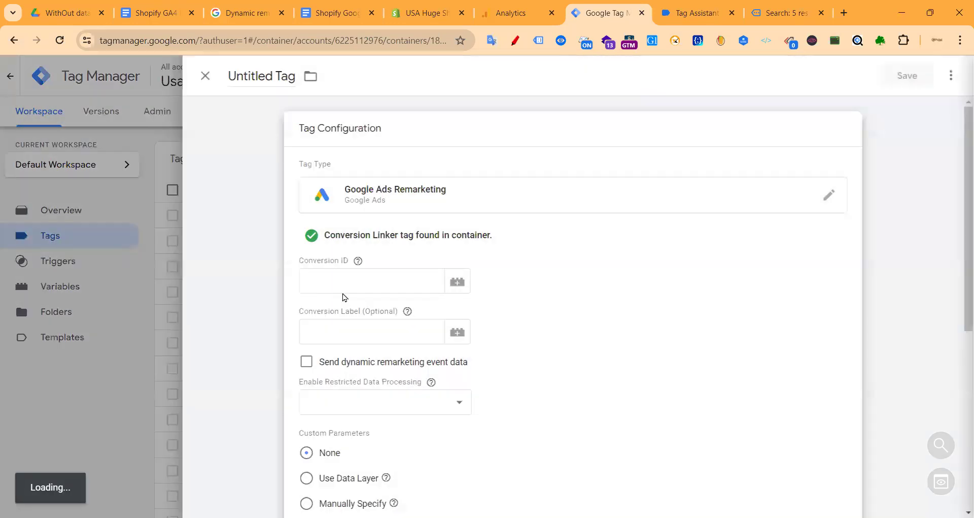
left_click(349, 283)
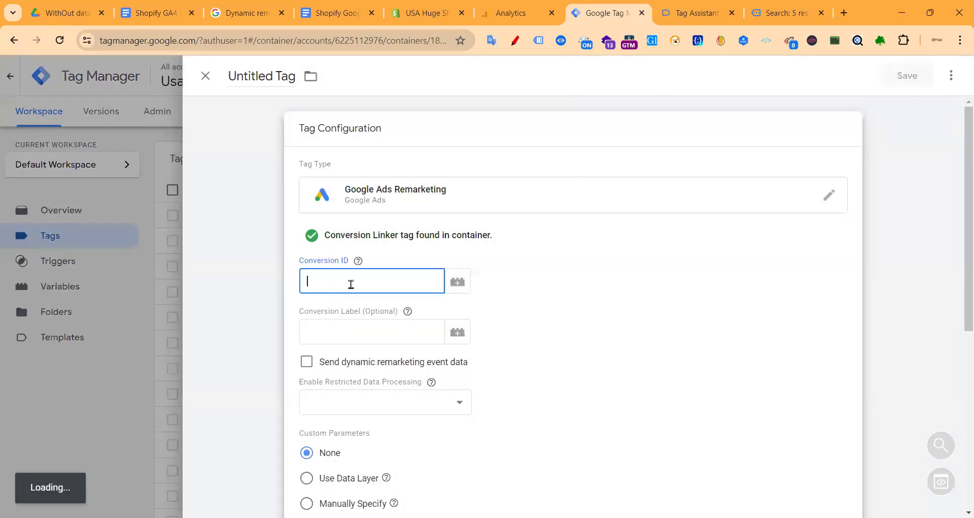
left_click(330, 159)
scroll(355, 398, "down", 3)
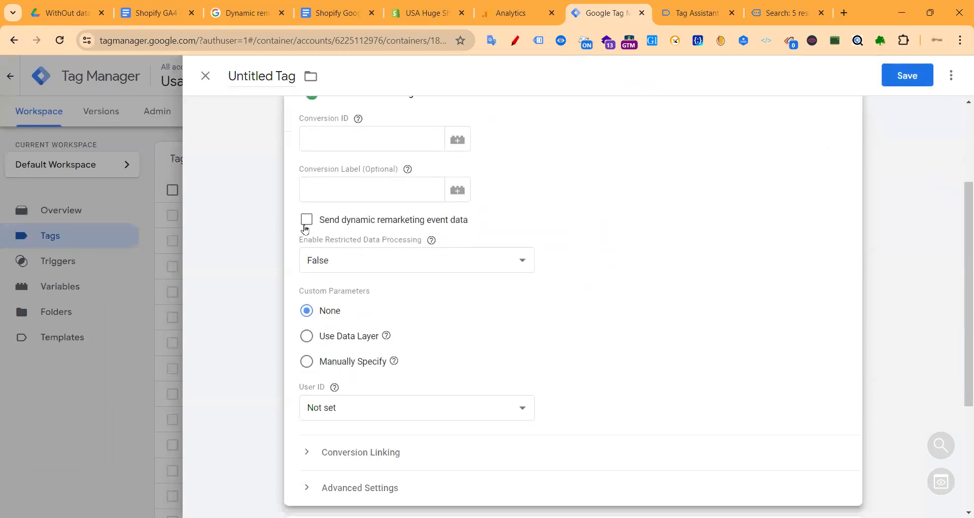
- Send dynamic event data named view_search_results and bring up the trigger choices
left_click(353, 258)
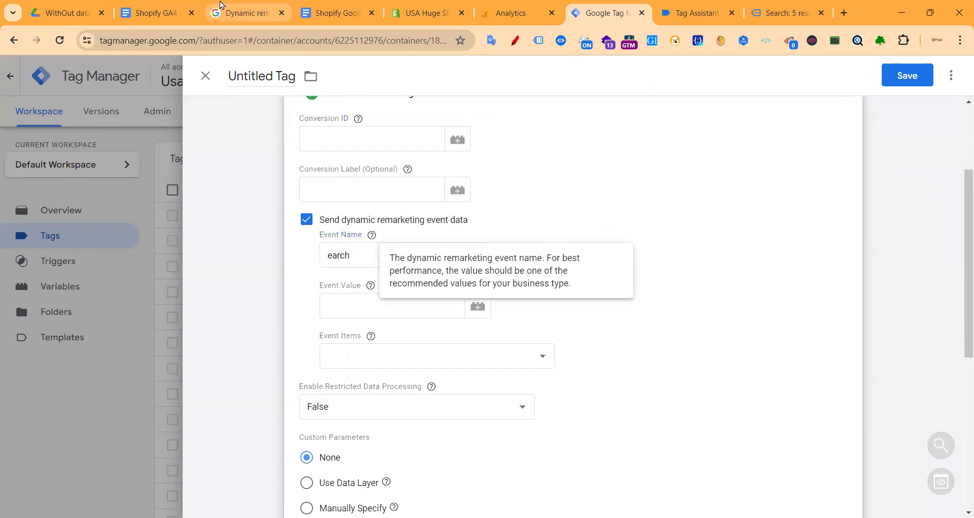
left_click(243, 13)
double_click(194, 336)
key("ctrl+c")
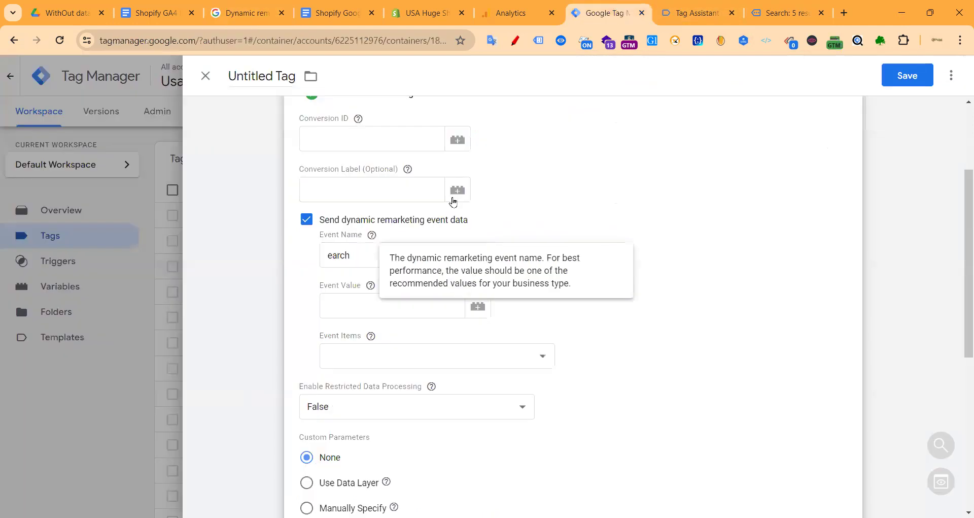
left_click(603, 13)
double_click(348, 252)
key("ctrl+v")
left_click(667, 239)
scroll(431, 388, "down", 3)
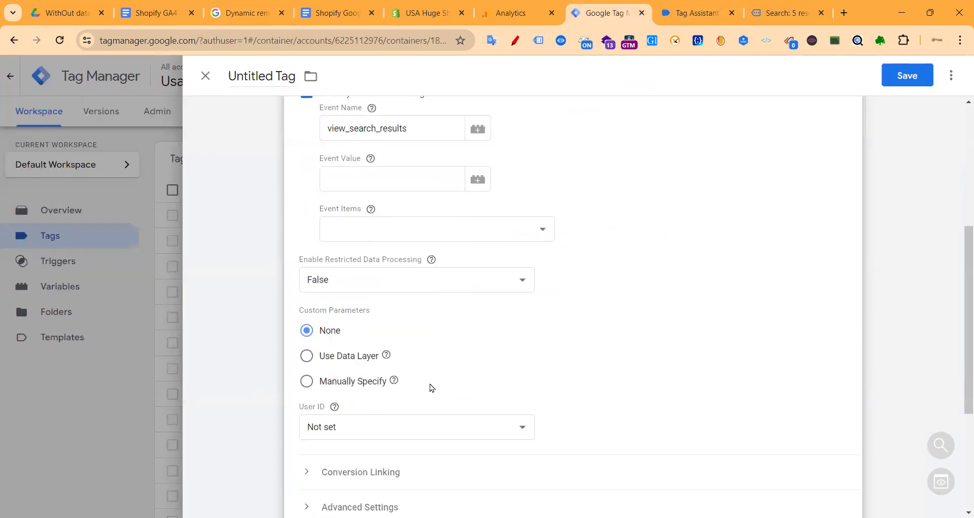
scroll(583, 401, "down", 5)
left_click(526, 416)
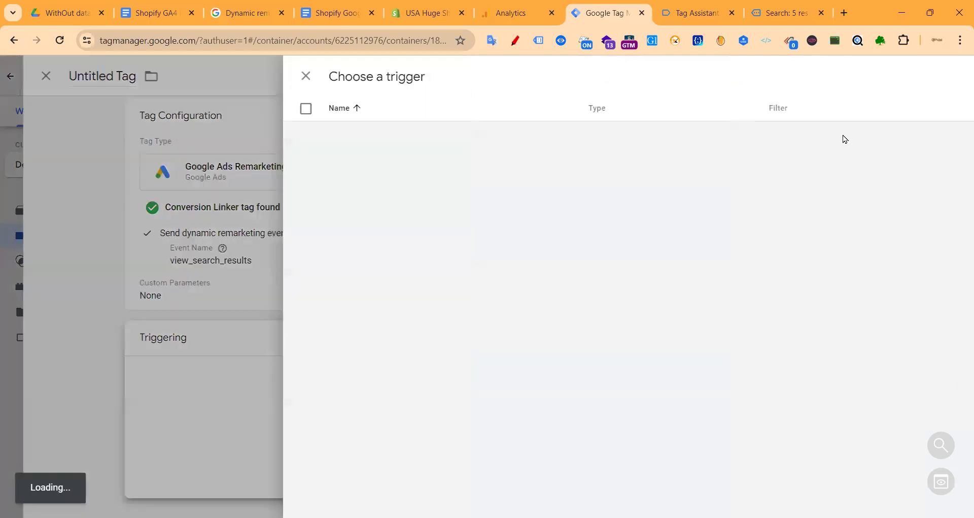
- Start a new Window Loaded trigger that fires on some events, conditioned on Page Path
left_click(936, 81)
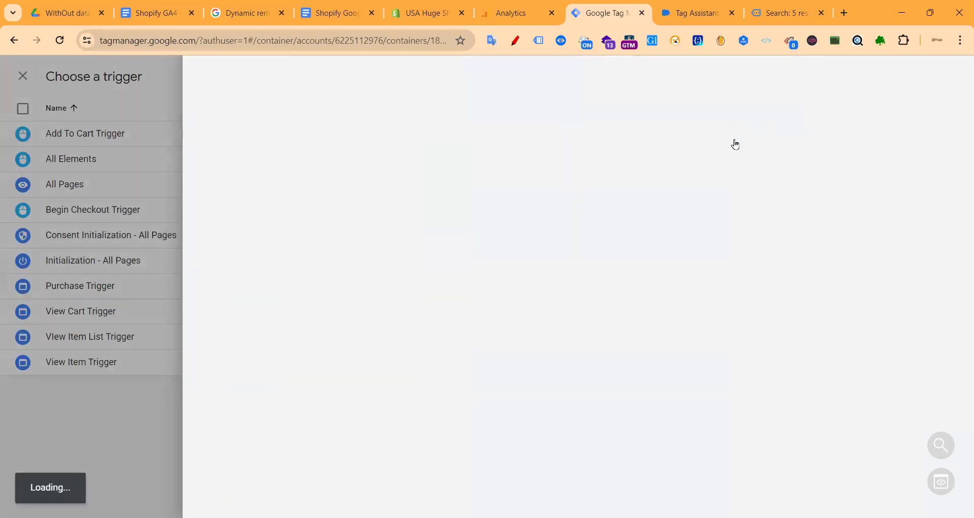
left_click(707, 159)
scroll(663, 315, "down", 5)
scroll(654, 285, "up", 3)
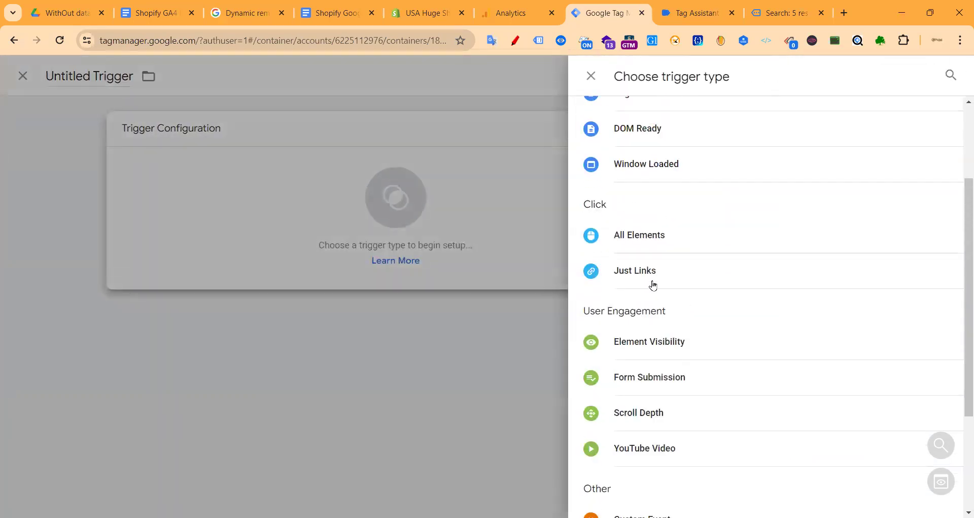
scroll(653, 284, "up", 3)
left_click(636, 289)
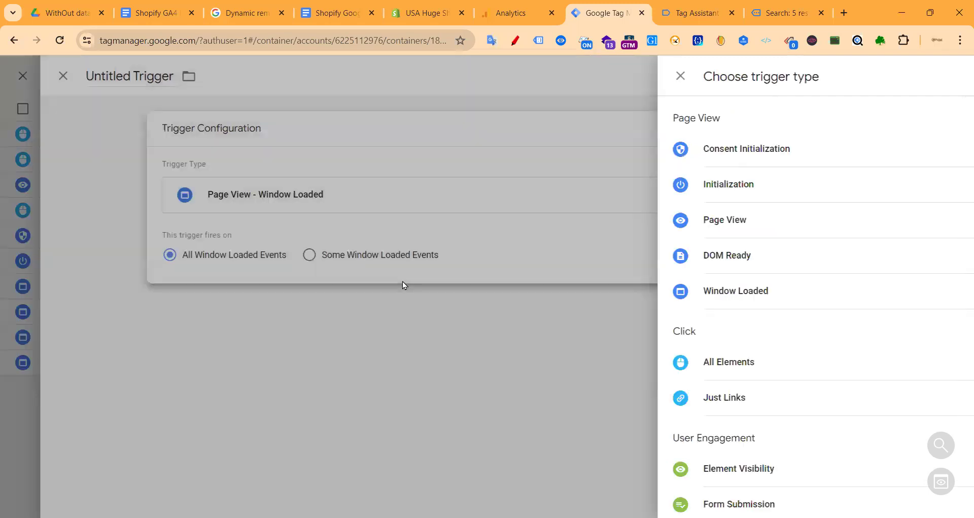
left_click(451, 254)
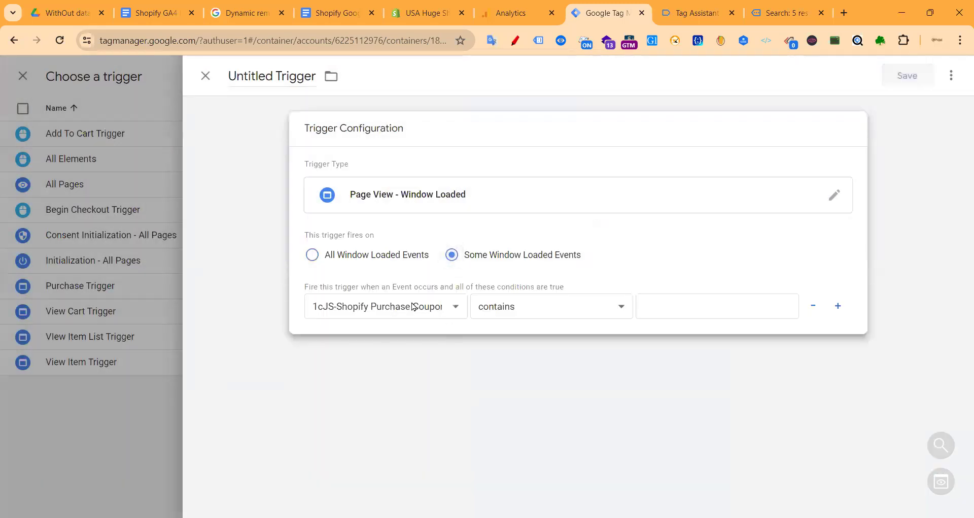
left_click(413, 306)
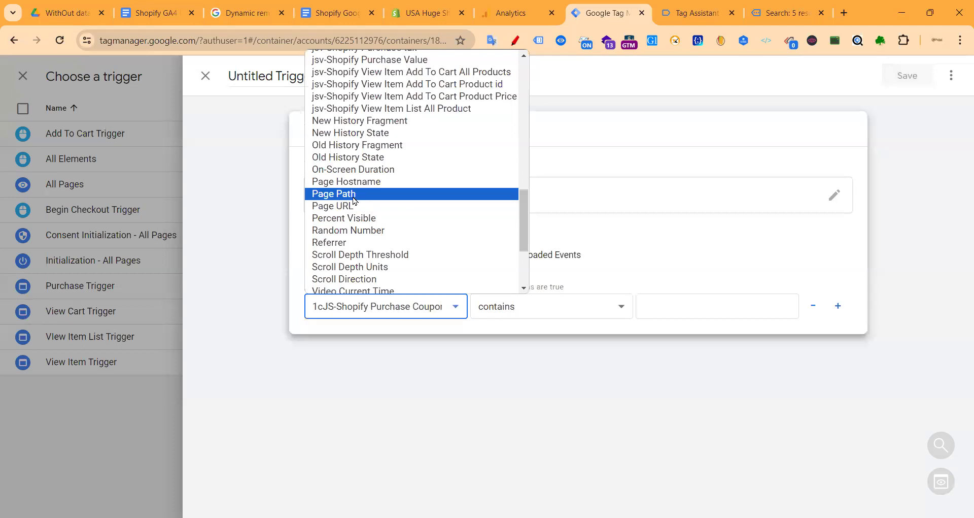
left_click(354, 195)
- Set the condition to contains /search, name it Serach Trigger, and save
left_click(726, 305)
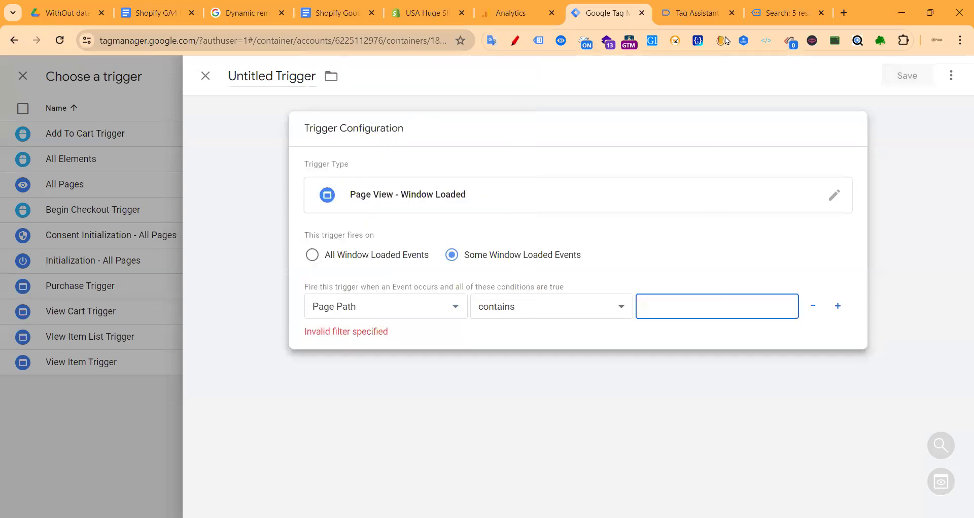
left_click(690, 7)
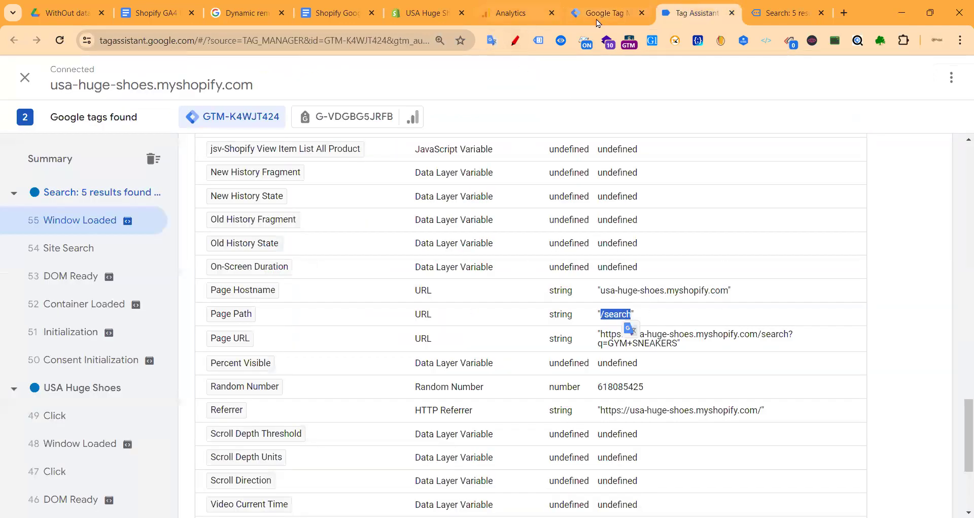
key("ctrl+shift+Tab")
type("/search")
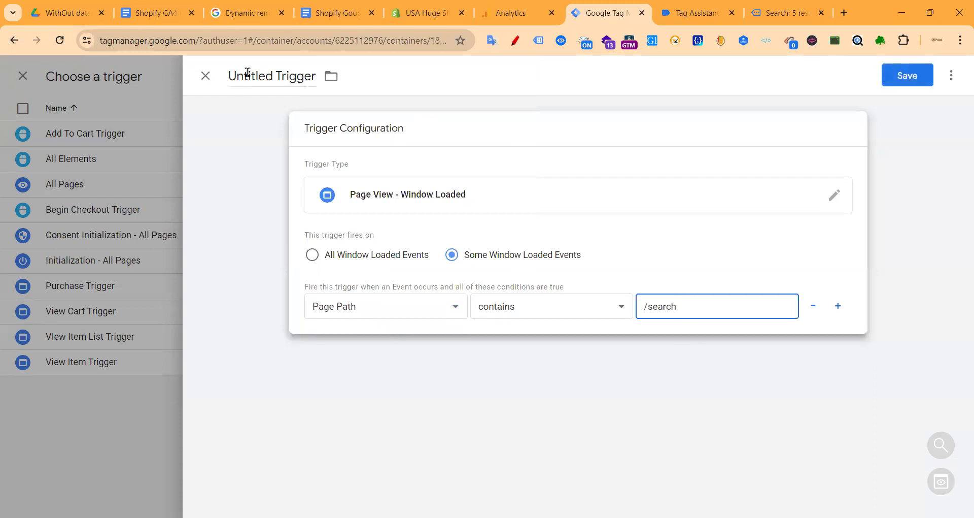
double_click(247, 73)
type("Serach")
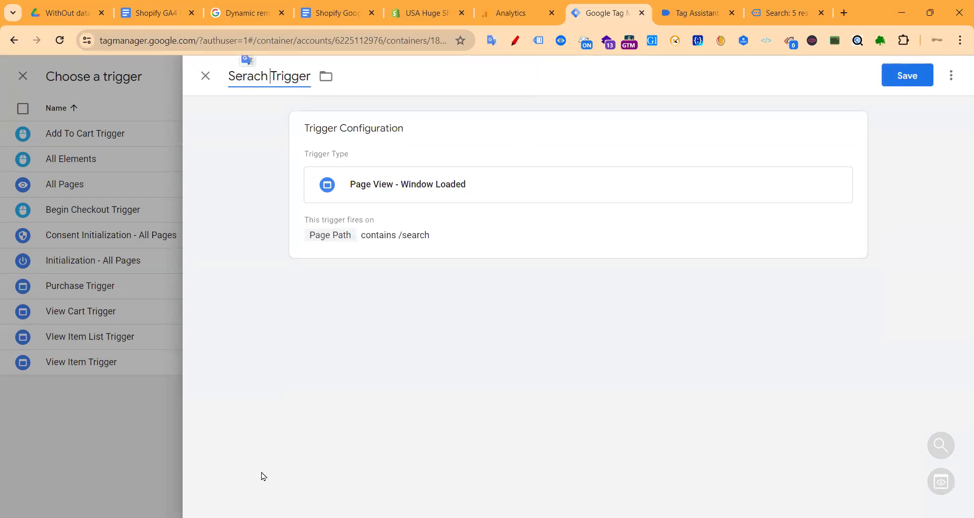
left_click(908, 75)
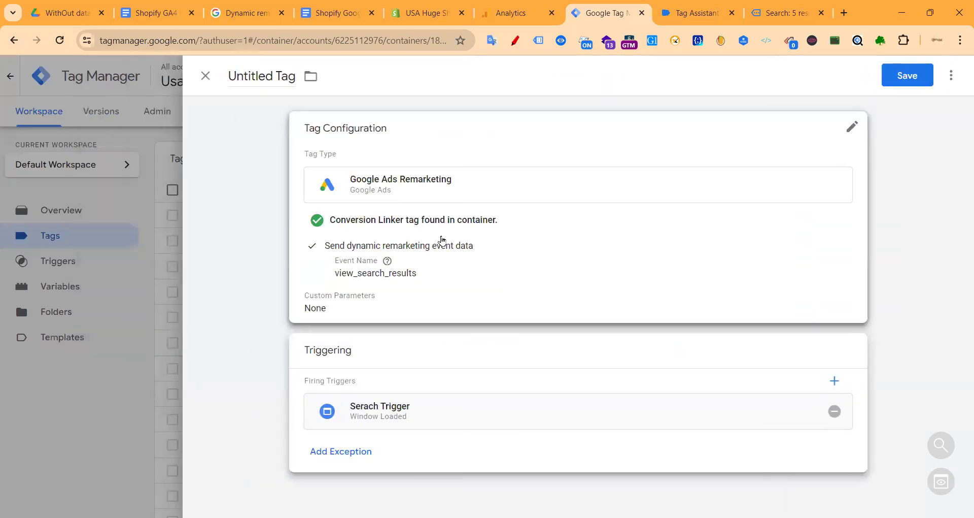
left_click(419, 263)
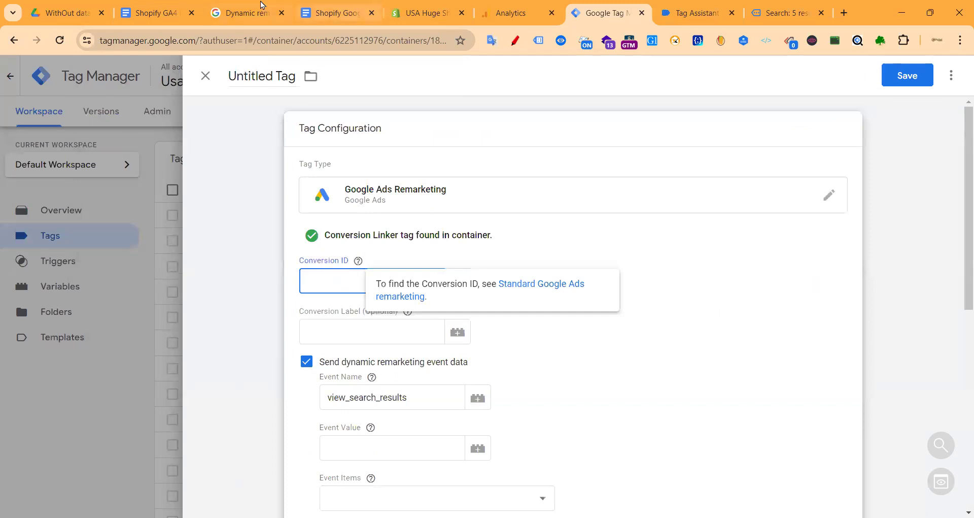
left_click(336, 13)
type("/search")
type("/search")
left_click_drag(531, 162, 471, 173)
left_click(50, 111)
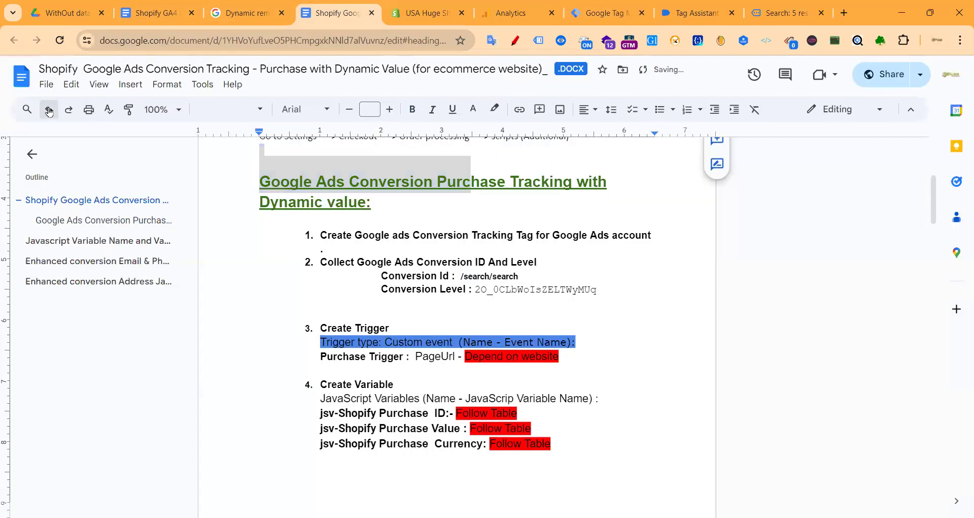
left_click(50, 110)
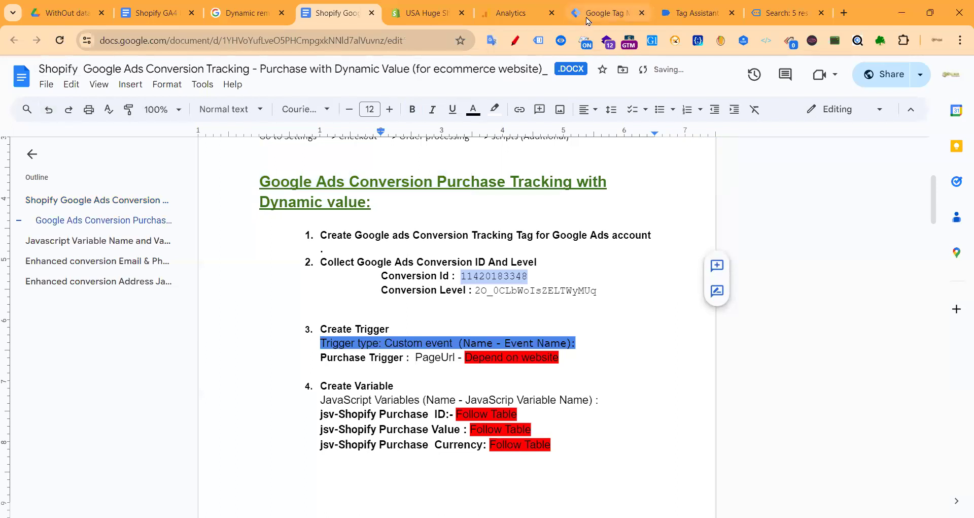
left_click(604, 13)
left_click(339, 275)
left_click(625, 252)
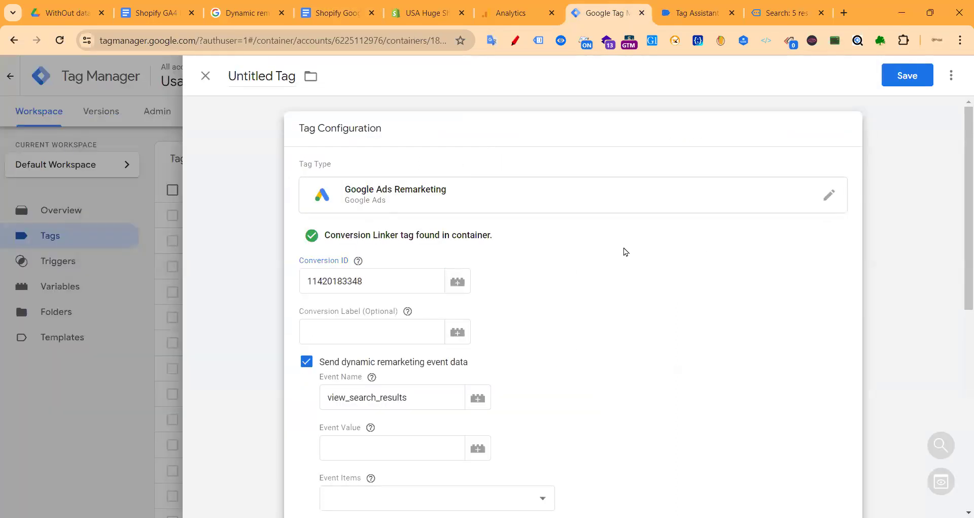
- Save the tag under the name Google Ads Remarketing Serach
left_click(907, 75)
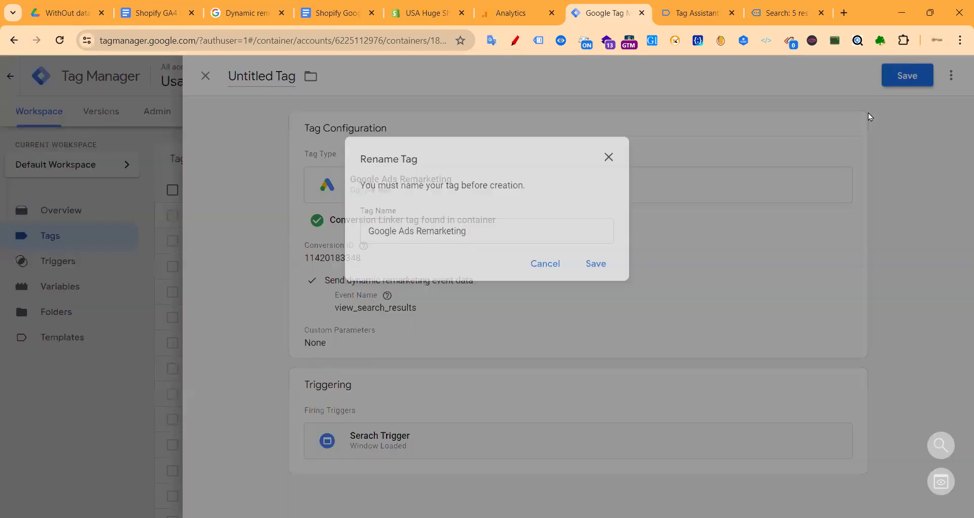
left_click(548, 225)
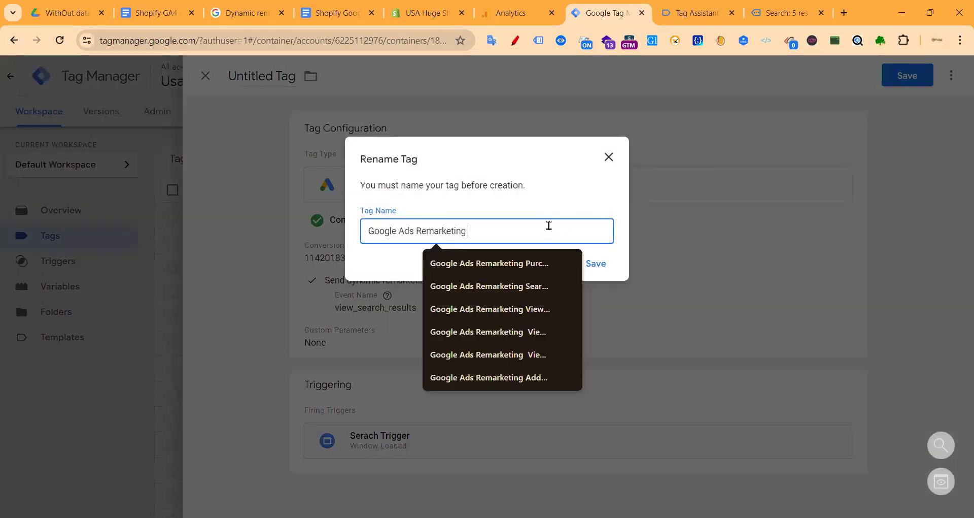
type("Serach")
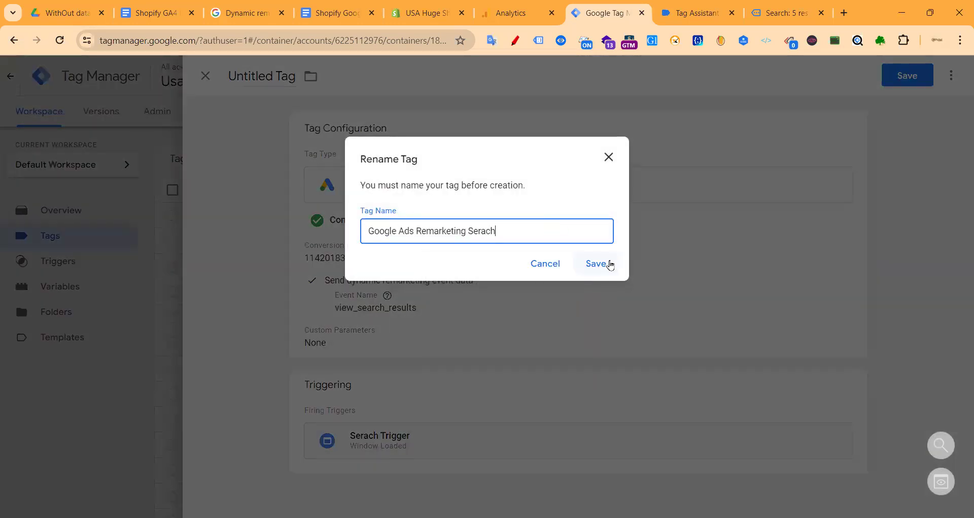
left_click(609, 264)
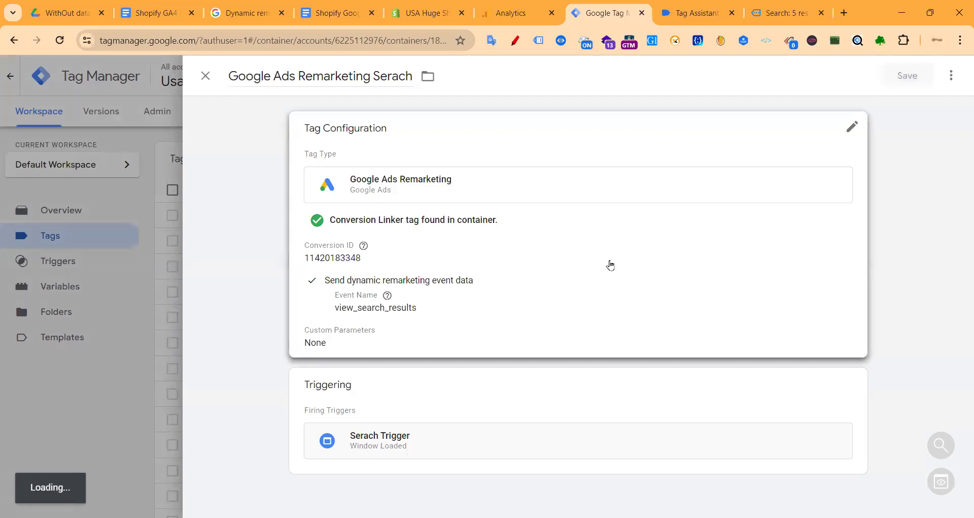
- Review the Google Ads and GA4 tracking notes before returning to the tag list
scroll(660, 227, "down", 3)
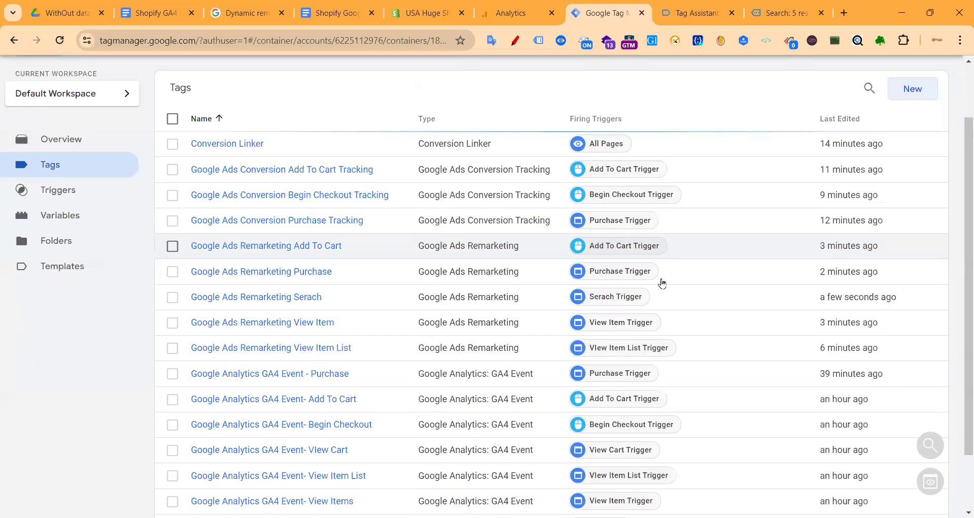
scroll(470, 276, "up", 3)
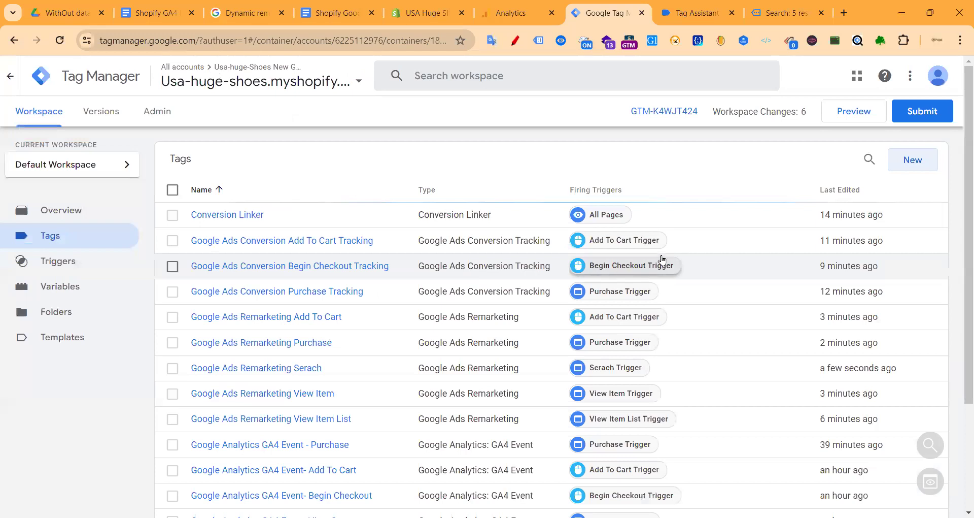
scroll(308, 337, "down", 3)
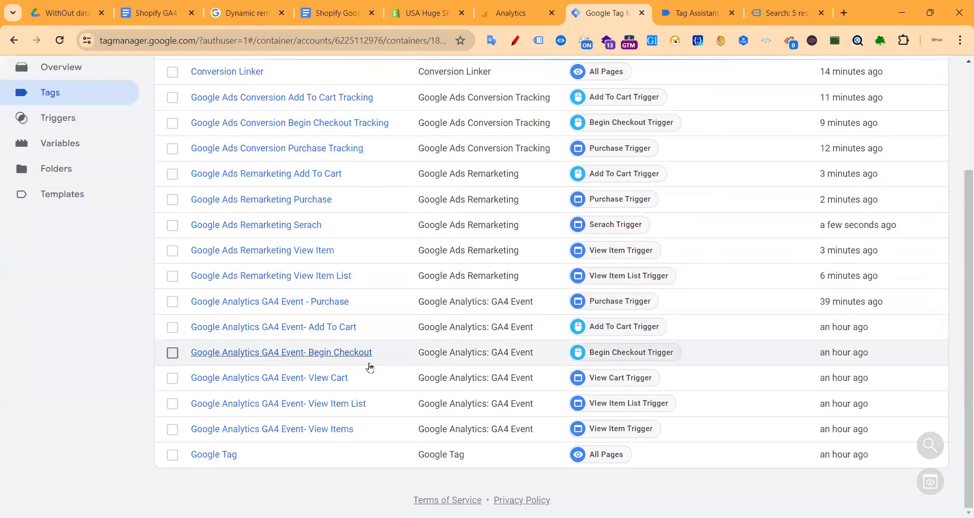
left_click(322, 14)
scroll(342, 397, "down", 5)
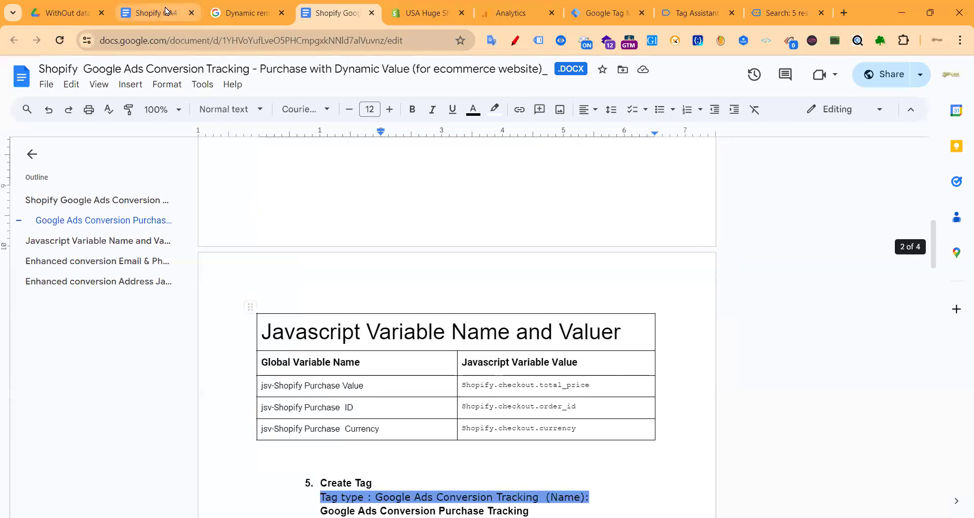
left_click(168, 12)
scroll(456, 279, "up", 1)
scroll(456, 280, "up", 15)
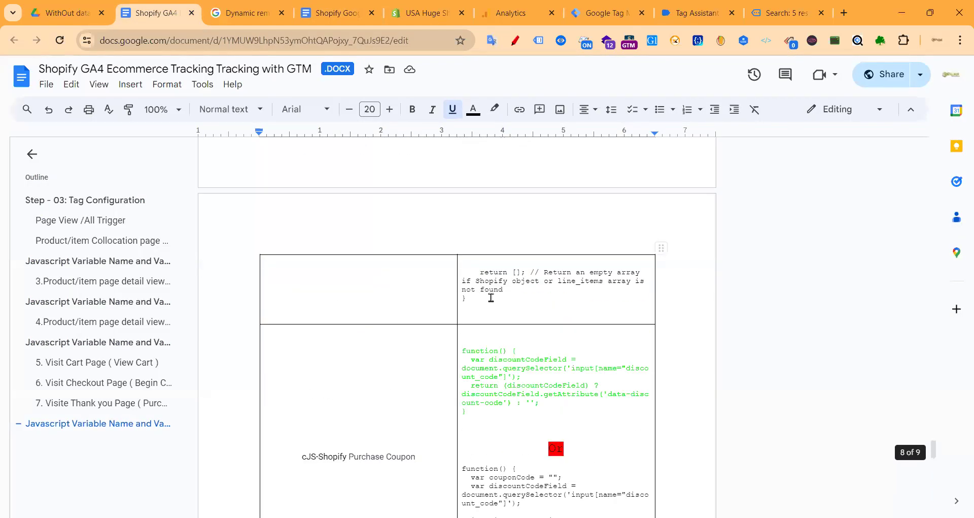
left_click(606, 12)
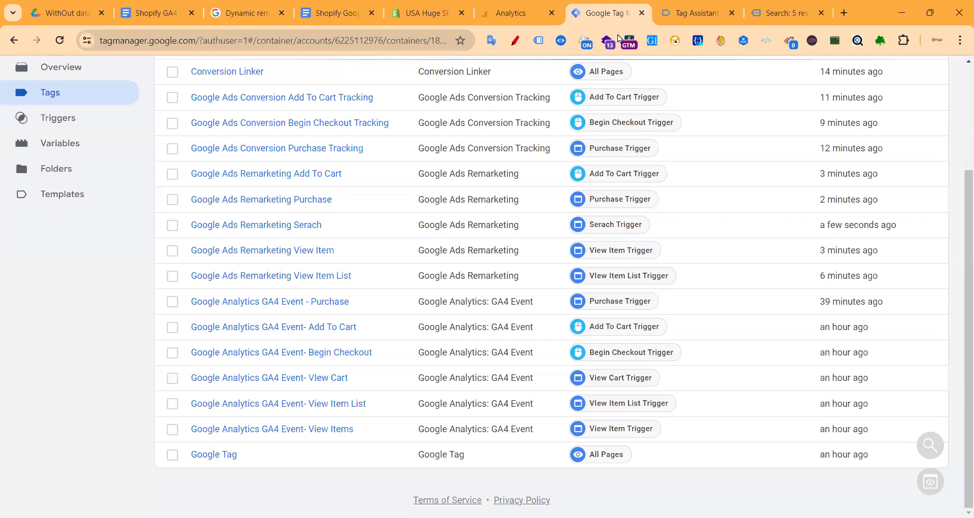
scroll(888, 142, "up", 3)
- Submit and publish the workspace changes as a new version without a description
left_click(922, 119)
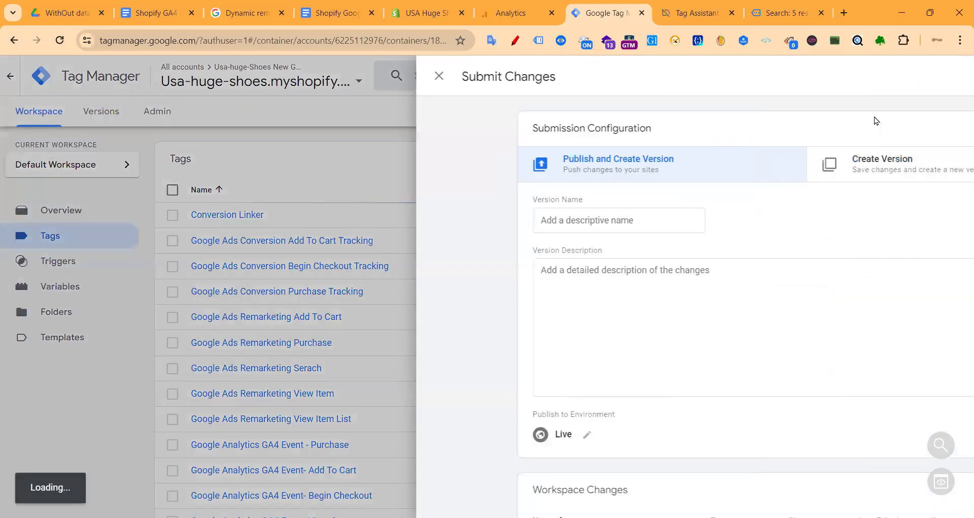
left_click(923, 77)
left_click(655, 452)
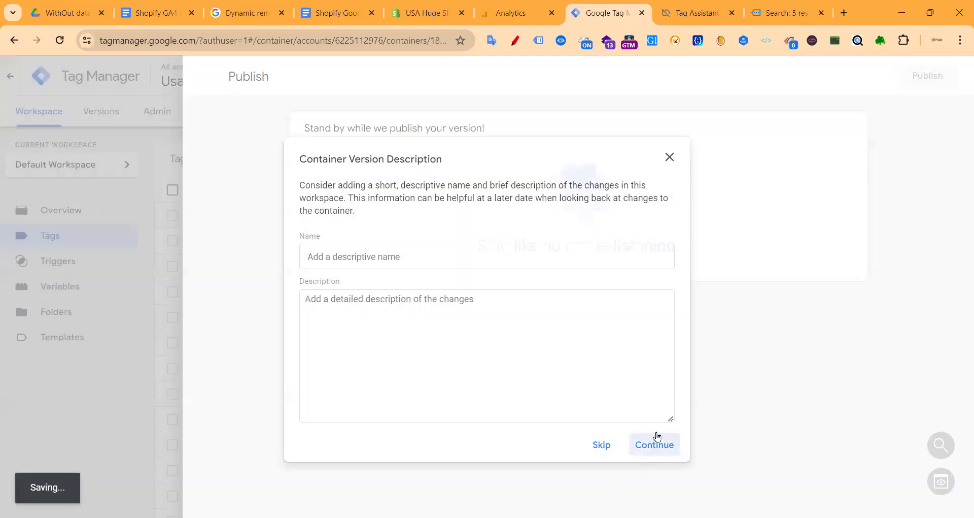
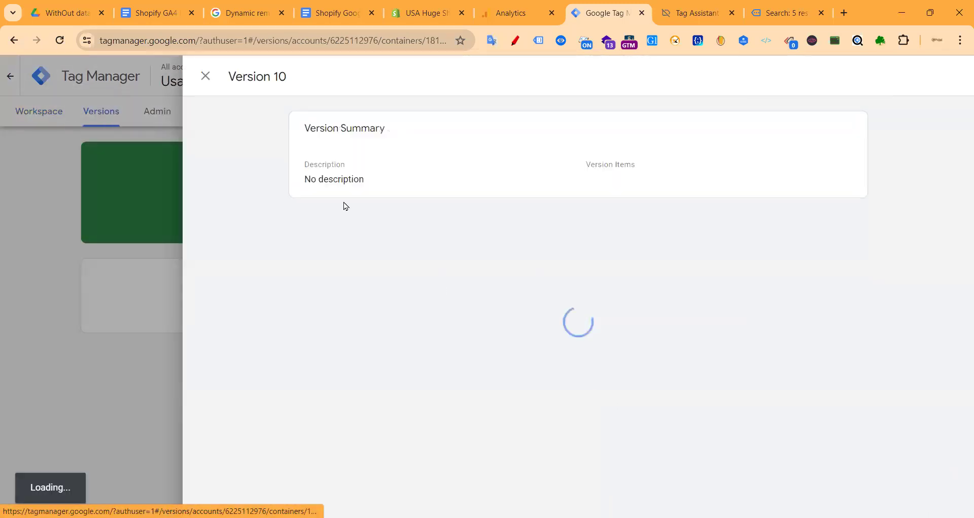
- Close the Version 10 details, return to the Workspace overview and launch Preview debugging
left_click(205, 77)
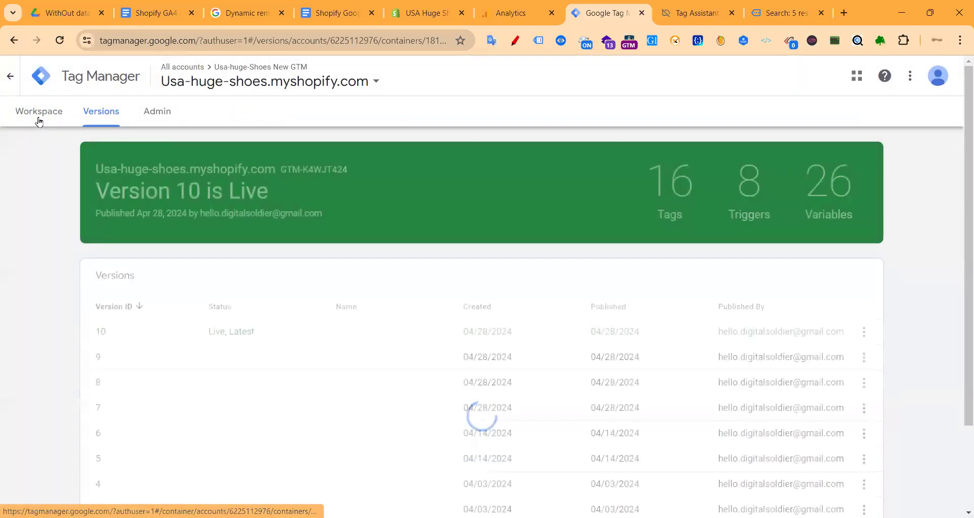
left_click(40, 116)
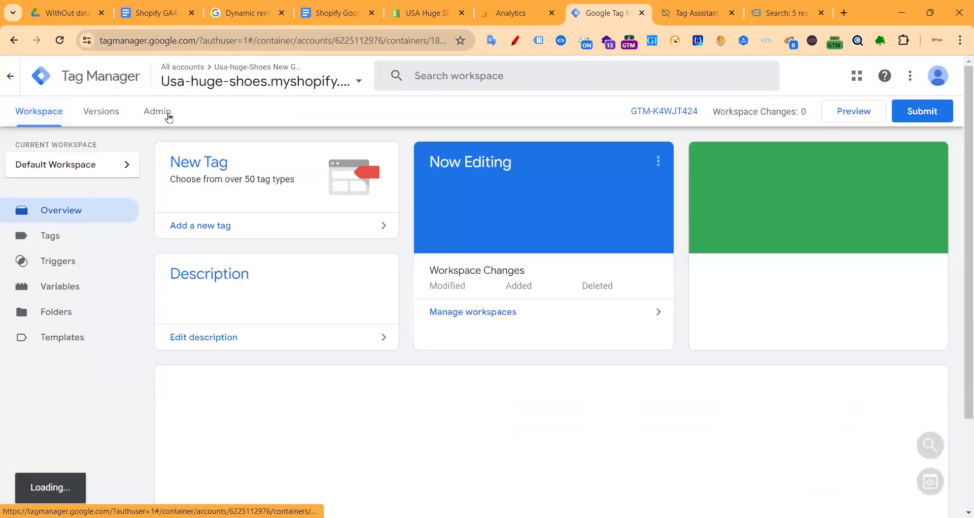
left_click(161, 112)
left_click(53, 114)
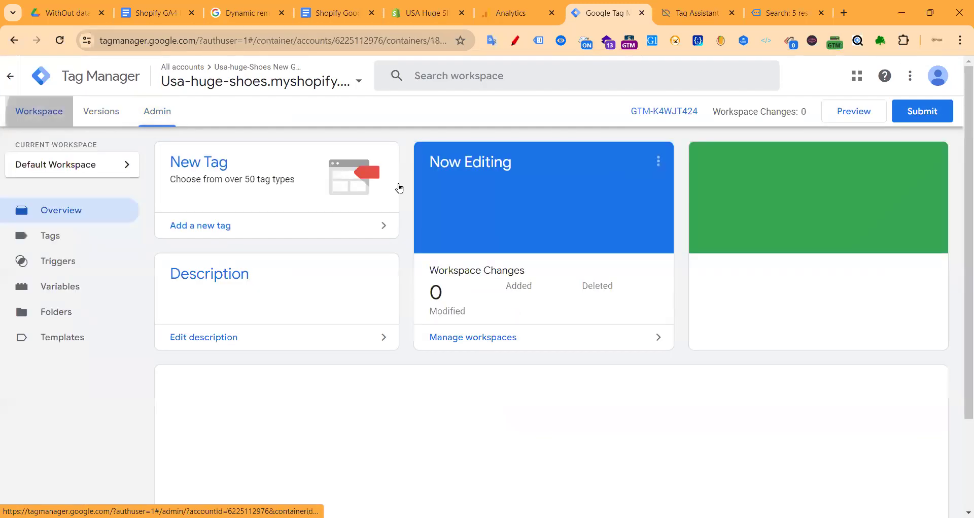
left_click(852, 112)
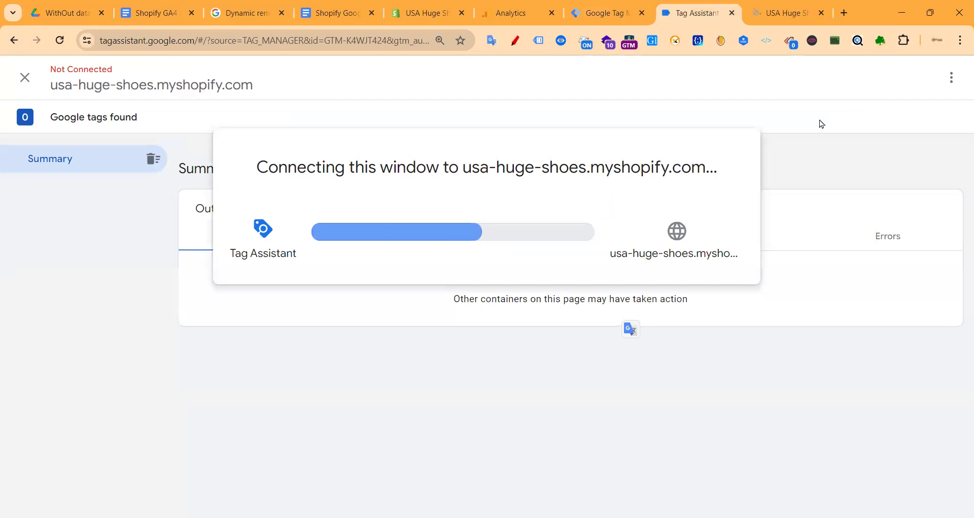
- Connect Tag Assistant to the usa-huge-shoes store and continue to the debug summary
left_click(784, 21)
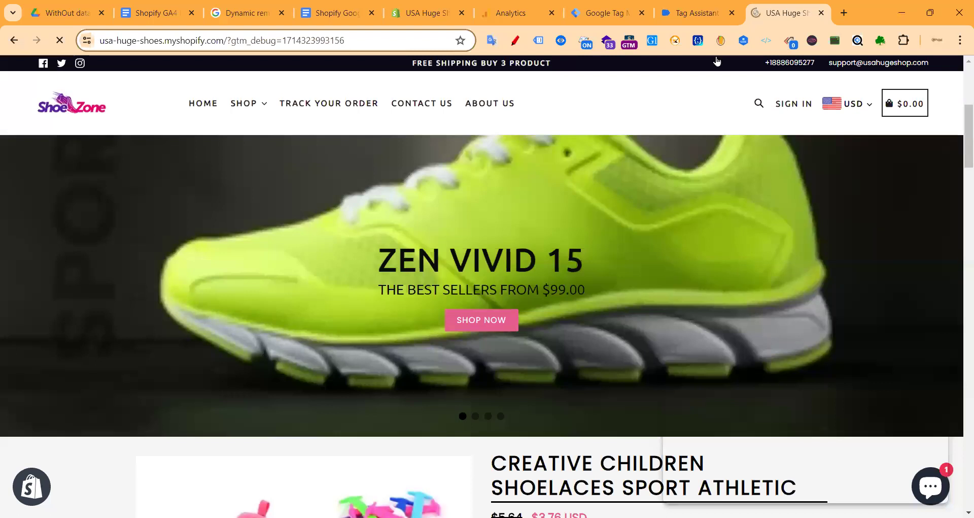
left_click(719, 7)
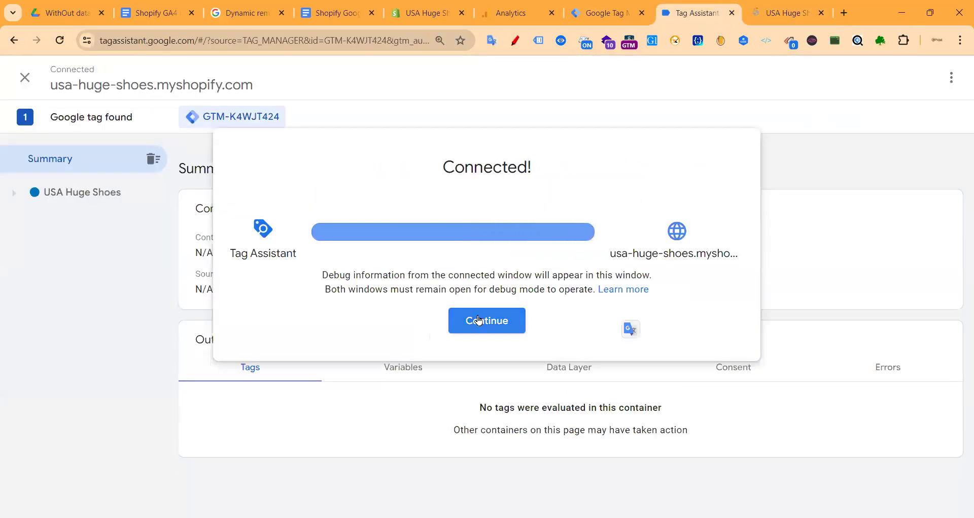
left_click(772, 13)
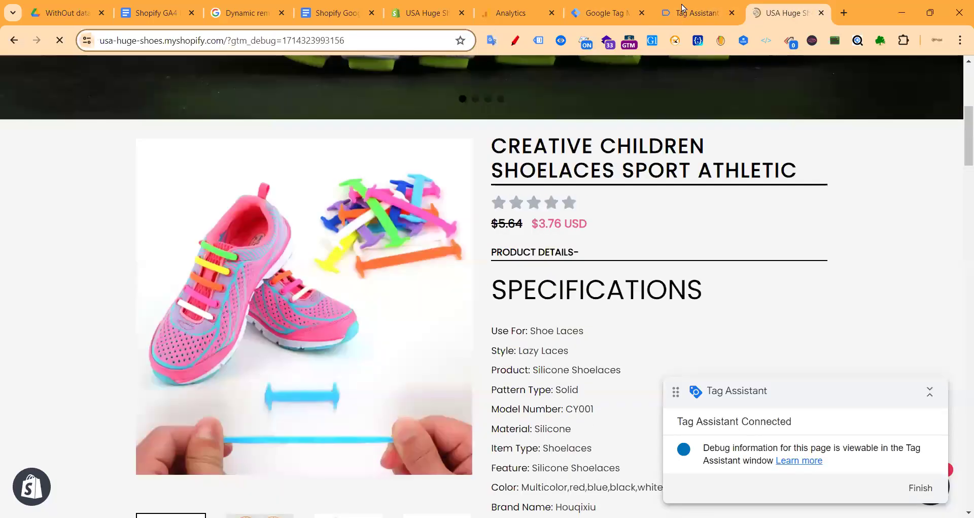
left_click(681, 11)
scroll(259, 405, "down", 1)
- Inspect the Conversion Linker and Google Tag cards fired on Container Loaded, noting the tag ID
left_click(322, 420)
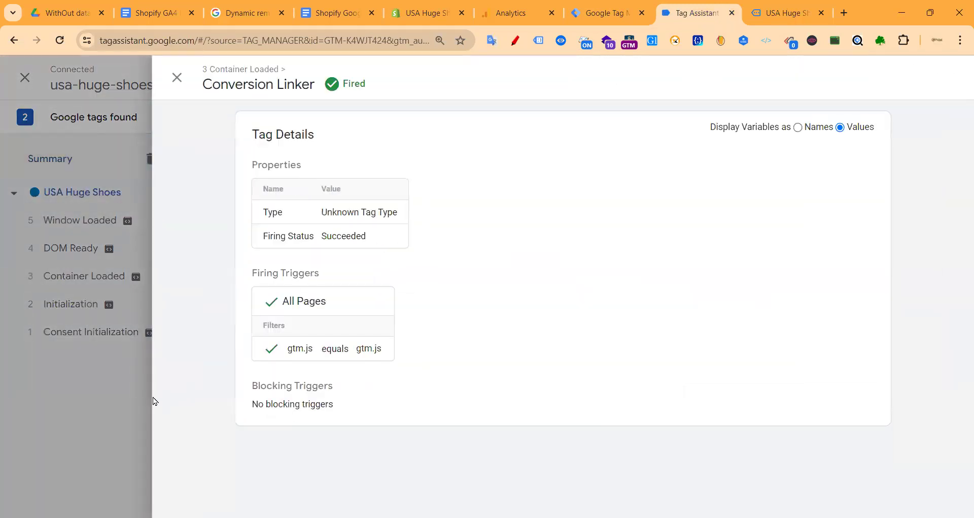
left_click(155, 401)
left_click(293, 387)
left_click_drag(335, 263, 389, 264)
left_click(86, 355)
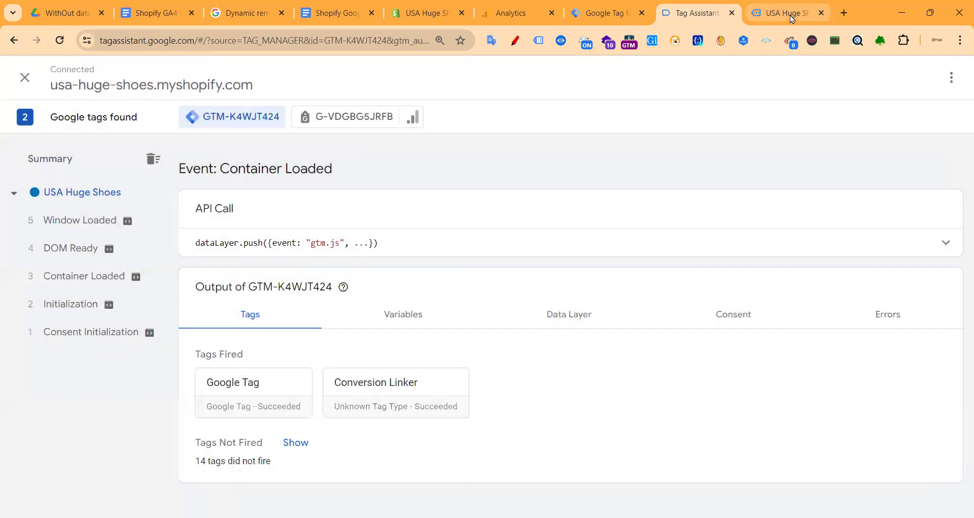
left_click(790, 18)
scroll(609, 254, "down", 6)
- Add the shoelaces to the cart and check GA4 Add To Cart's items, value and currency
left_click(683, 223)
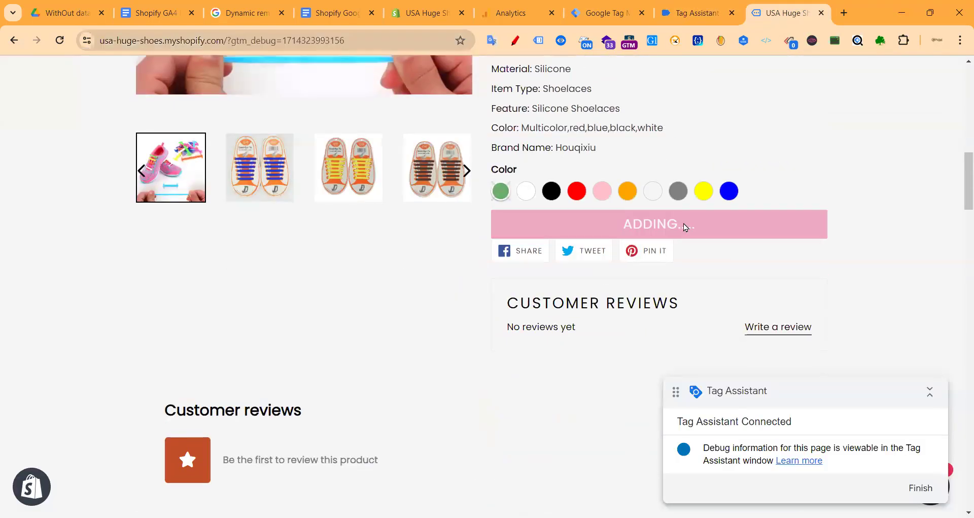
left_click(680, 6)
left_click(104, 219)
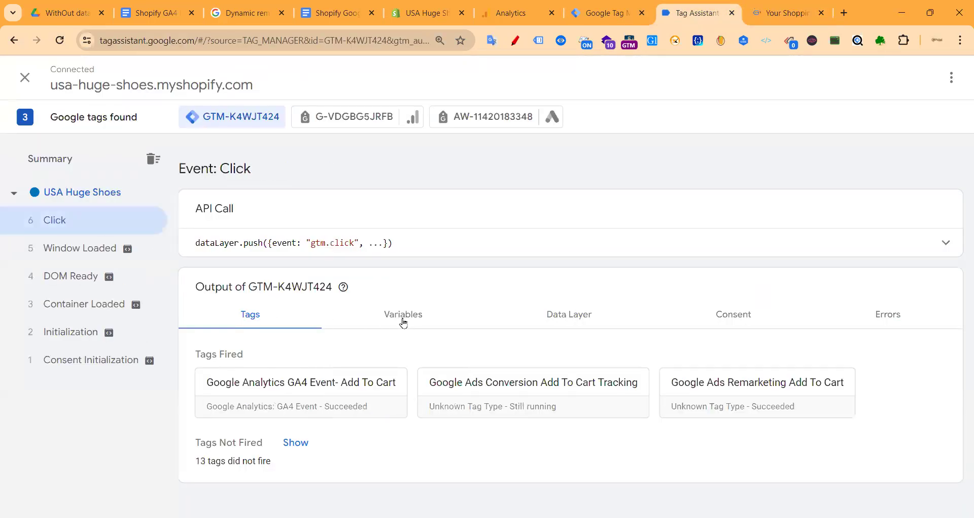
left_click(322, 395)
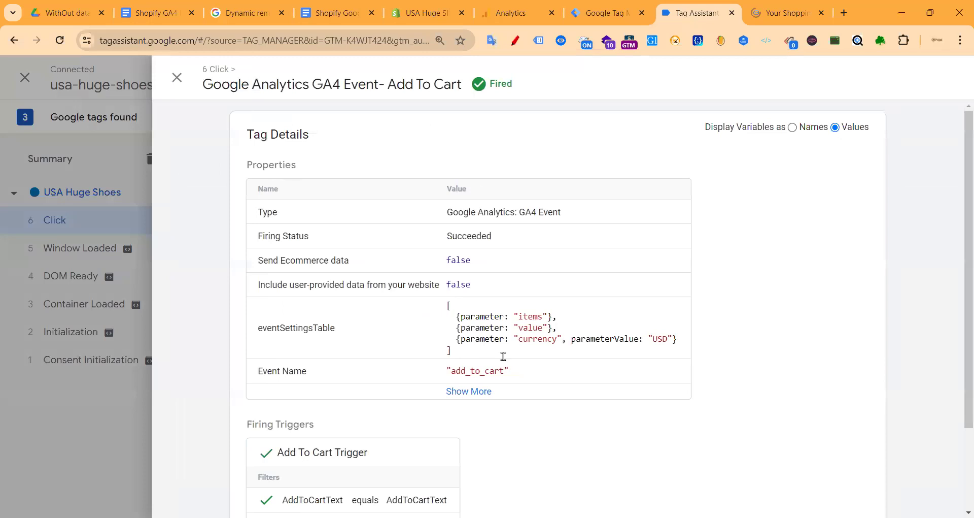
left_click(469, 391)
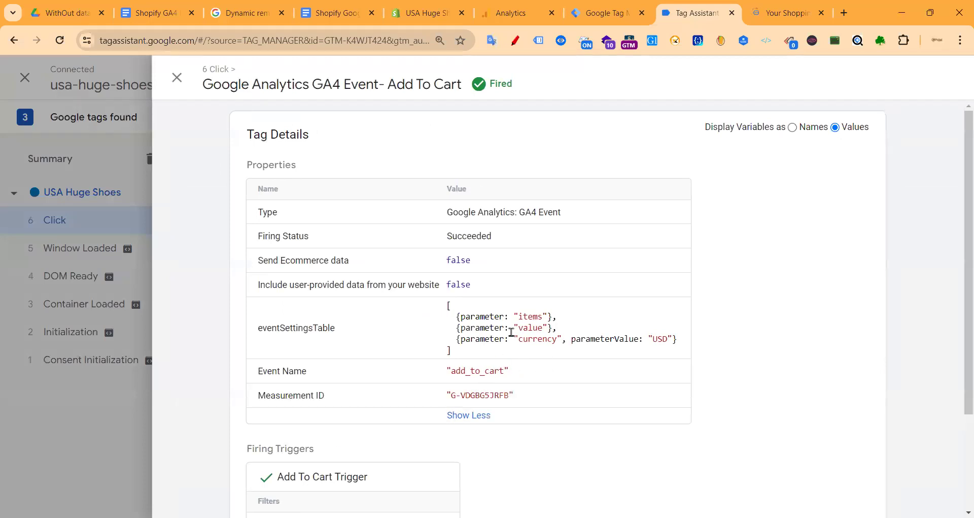
left_click_drag(513, 316, 605, 340)
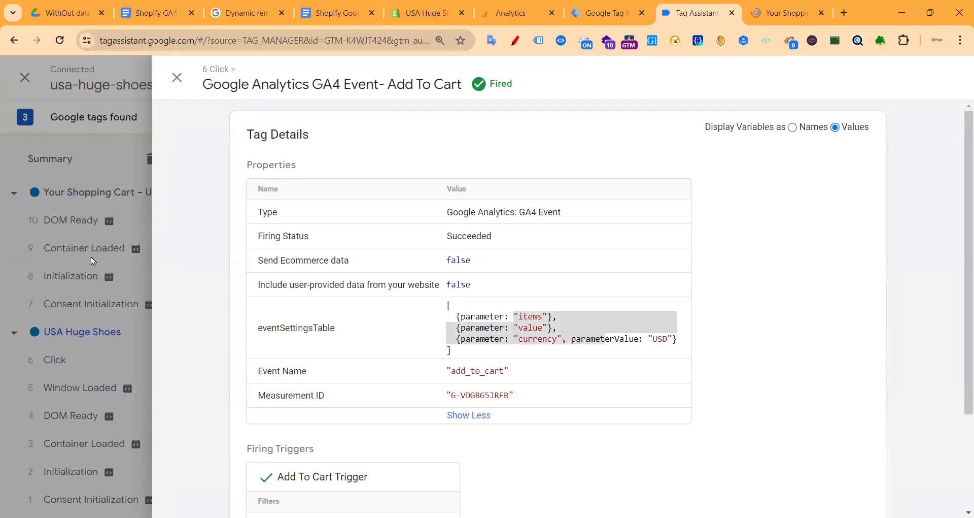
- Reopen the GA4 Add To Cart details, then browse the store's Gym Sneakers collection
left_click(90, 257)
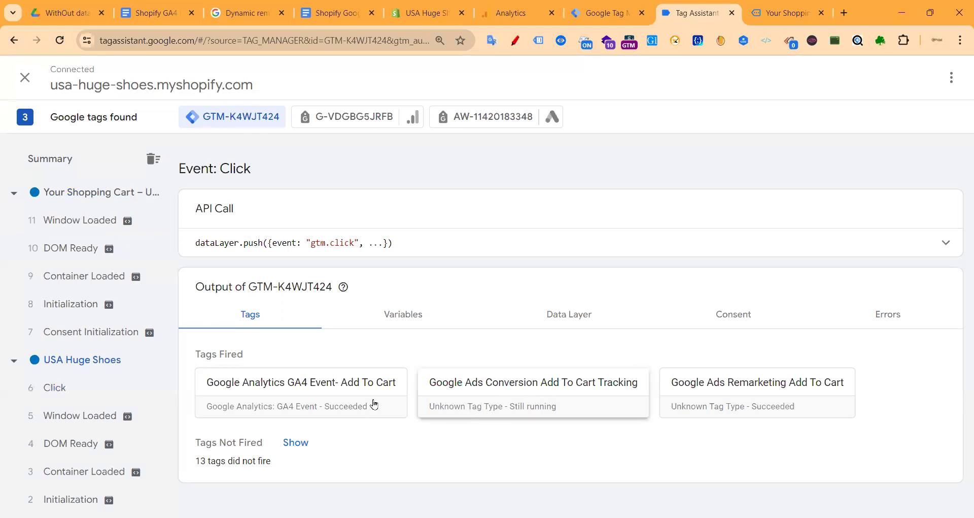
left_click(357, 394)
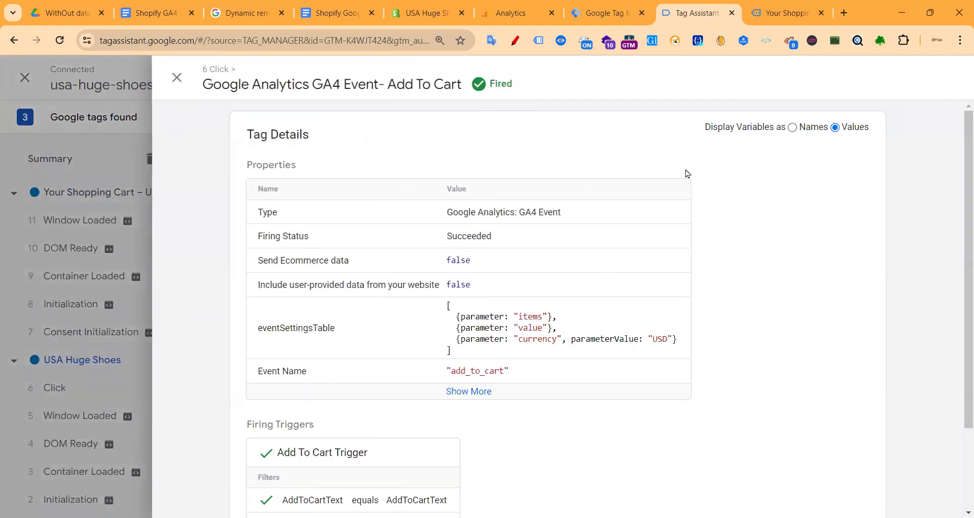
left_click(771, 15)
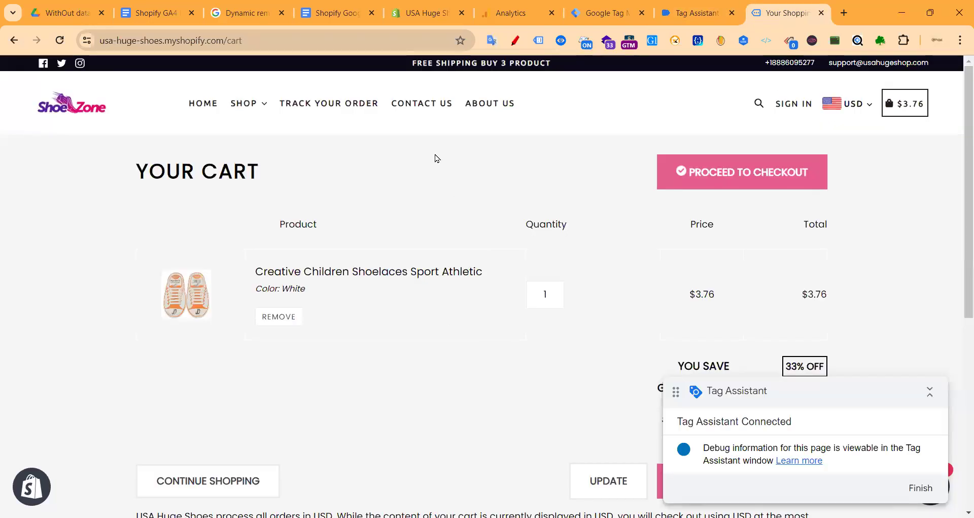
left_click(255, 152)
- Open the ZFTL Chelsea boots product and review the 12 Click event's variables and tags
scroll(287, 270, "down", 5)
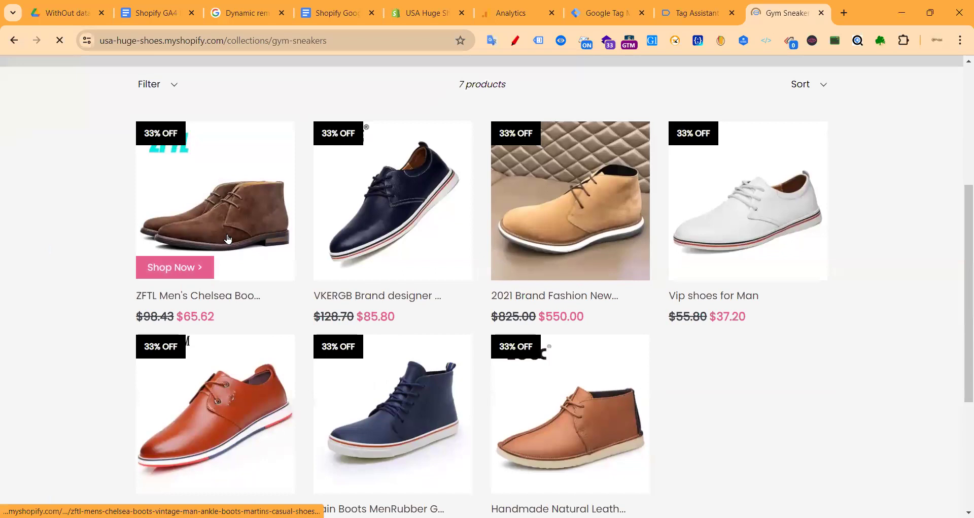
left_click(227, 238)
left_click(697, 14)
left_click(50, 218)
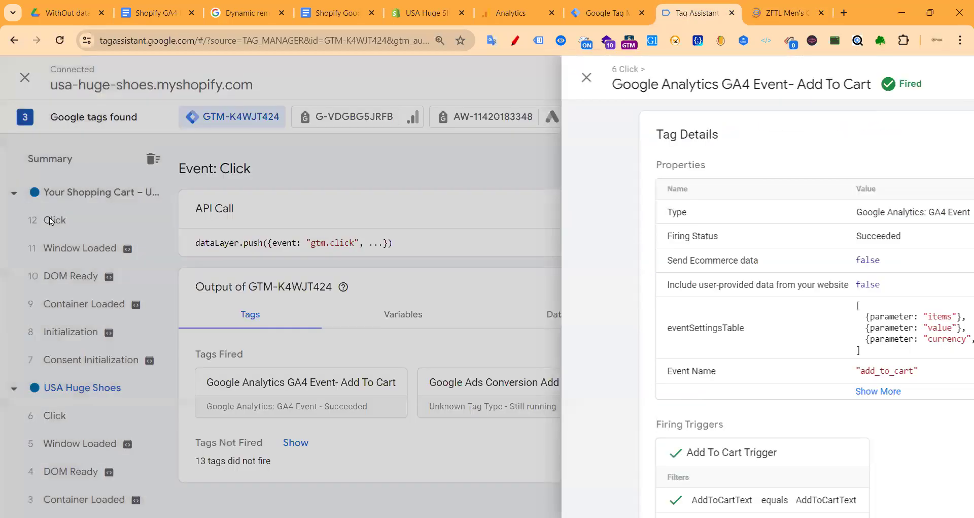
left_click(50, 220)
left_click(391, 315)
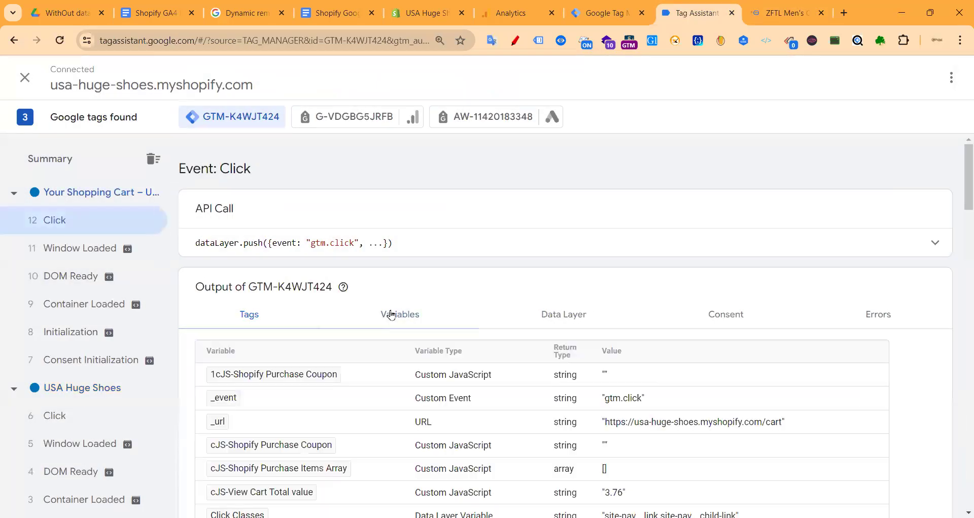
scroll(337, 320, "down", 4)
scroll(228, 304, "up", 4)
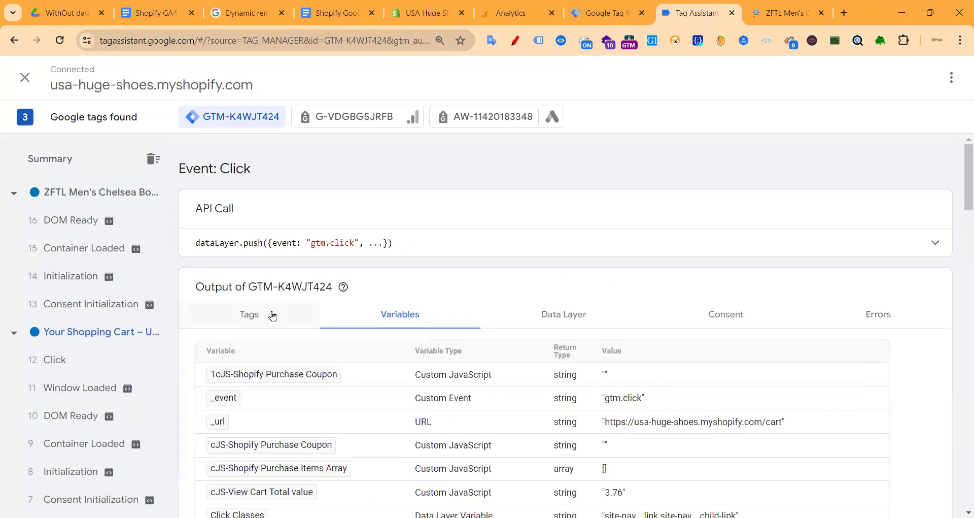
left_click(273, 315)
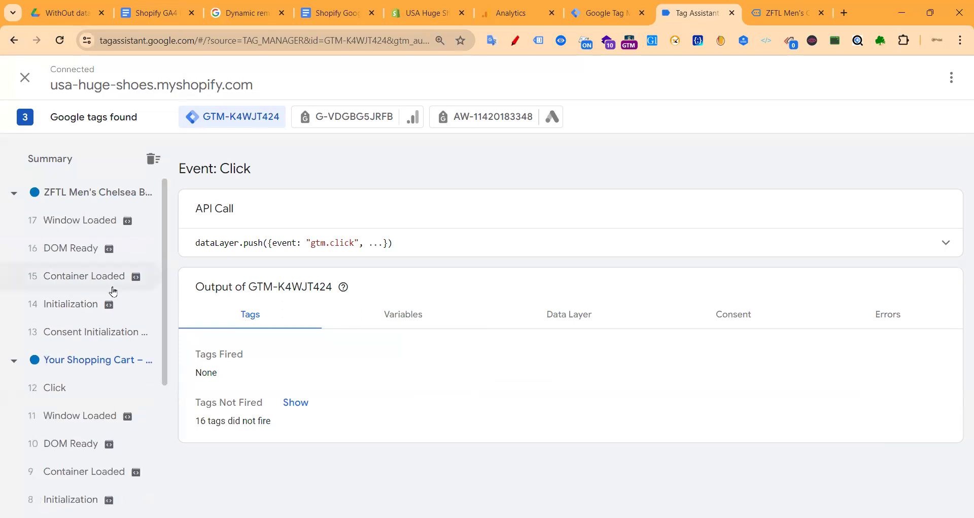
- On the cart page's 11 Window Loaded event, confirm GA4 View Cart fired with value 3.76
left_click(72, 415)
left_click(315, 391)
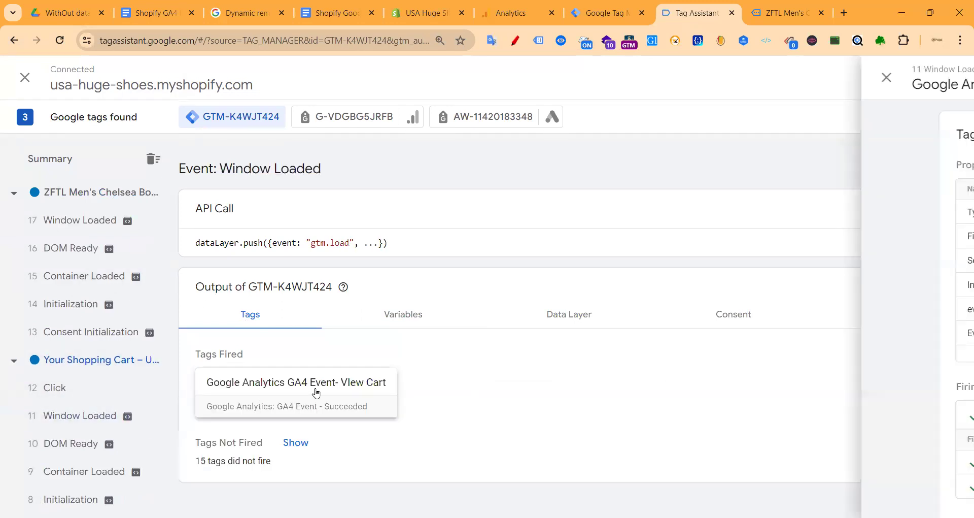
left_click(460, 351)
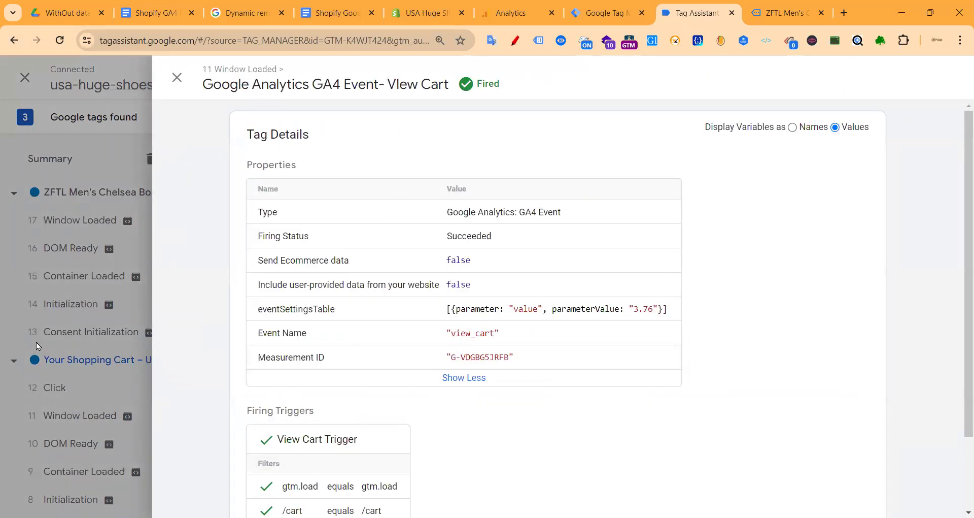
left_click(35, 342)
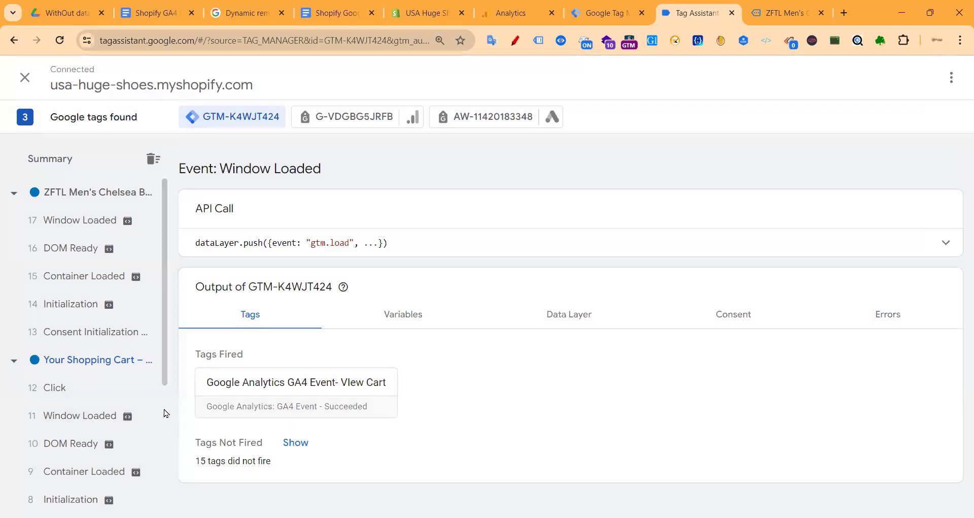
left_click(786, 13)
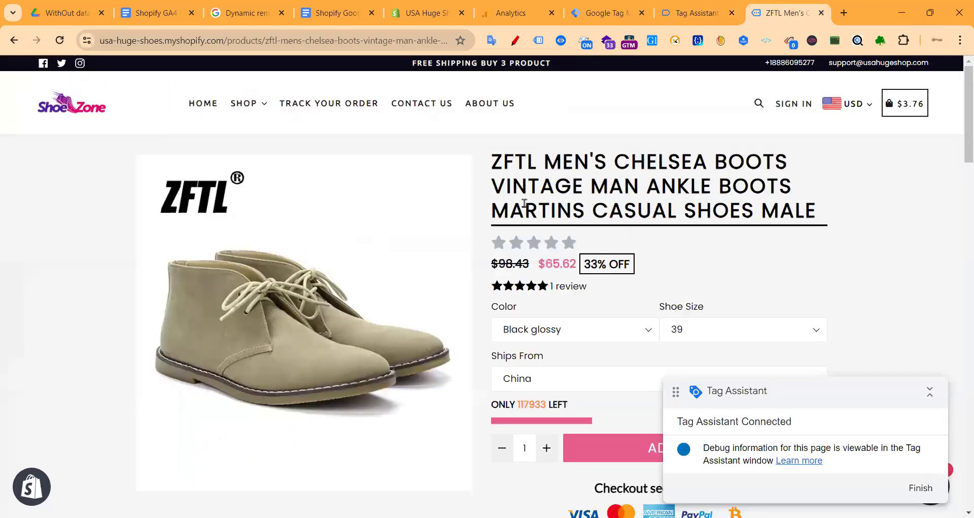
- Check the GA4 View Items and Google Ads Remarketing View Item tag cards for the boots page
scroll(525, 203, "down", 1)
left_click(682, 13)
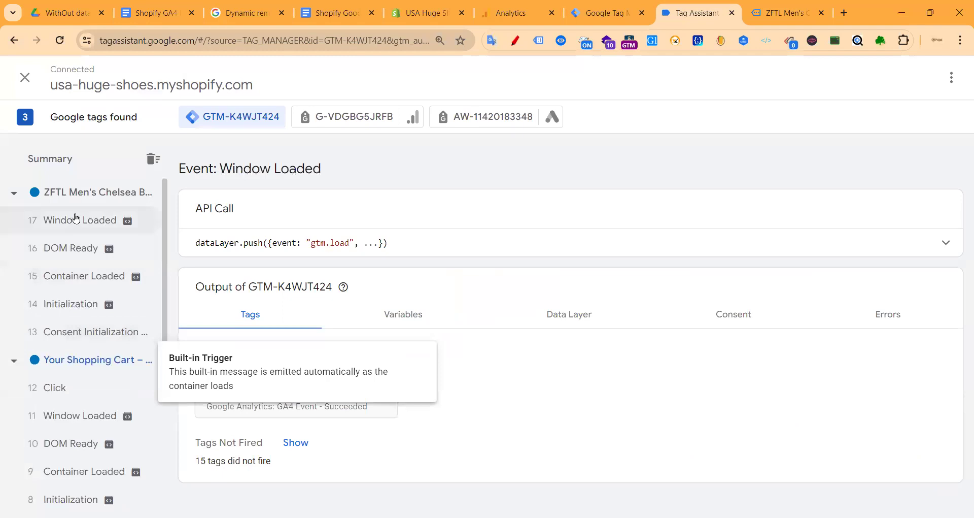
left_click(495, 398)
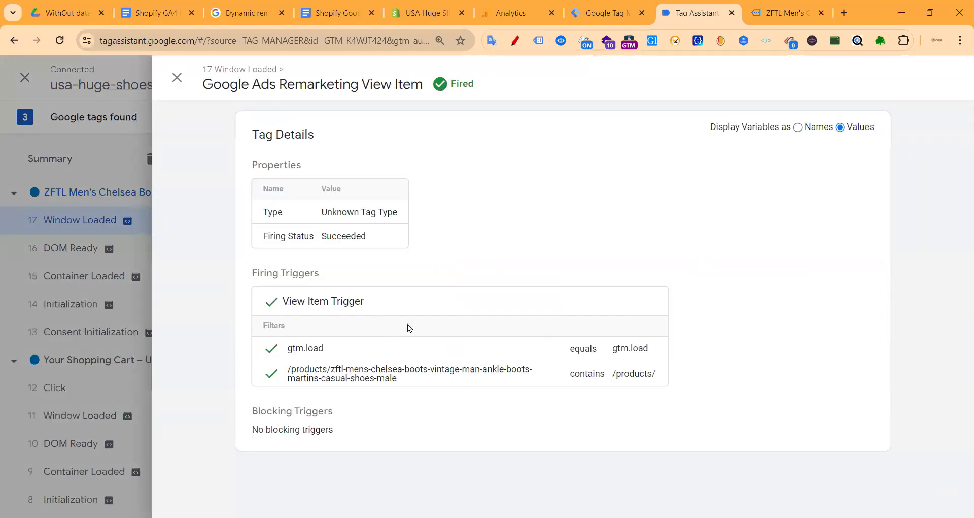
left_click(65, 326)
left_click(398, 382)
scroll(479, 335, "down", 5)
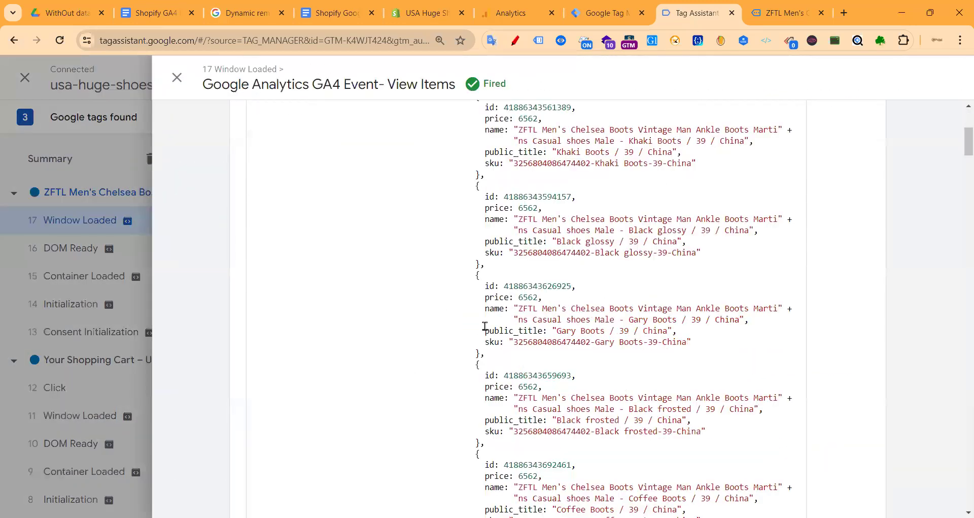
left_click(44, 292)
left_click(507, 398)
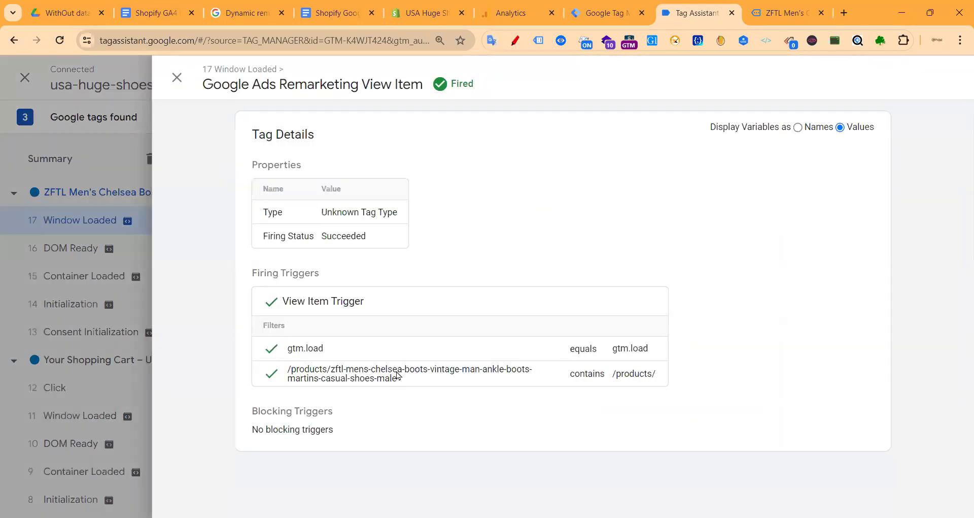
left_click(103, 325)
- Add the boots to the cart and compare the 18 Click event with earlier Click and Window Loaded events
left_click(787, 13)
scroll(531, 339, "down", 2)
left_click(670, 257)
left_click(696, 13)
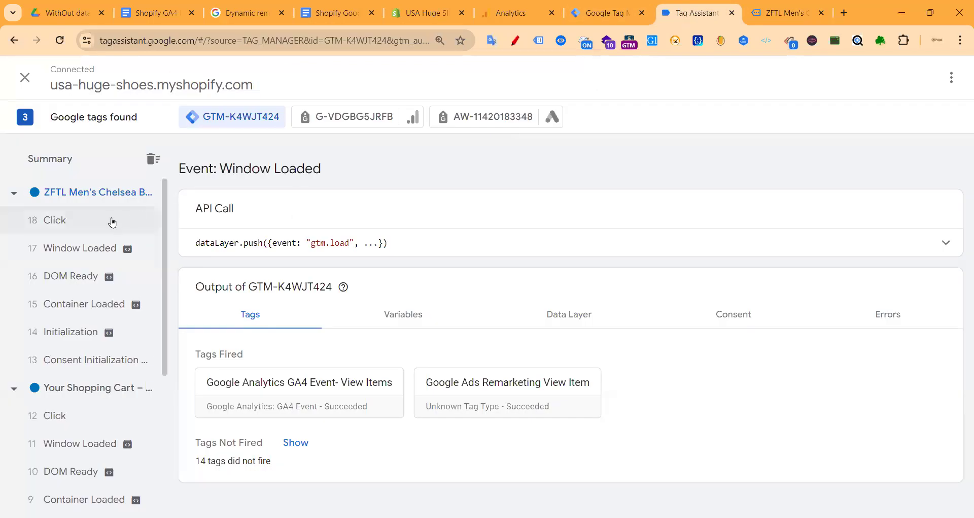
left_click(150, 212)
left_click(75, 414)
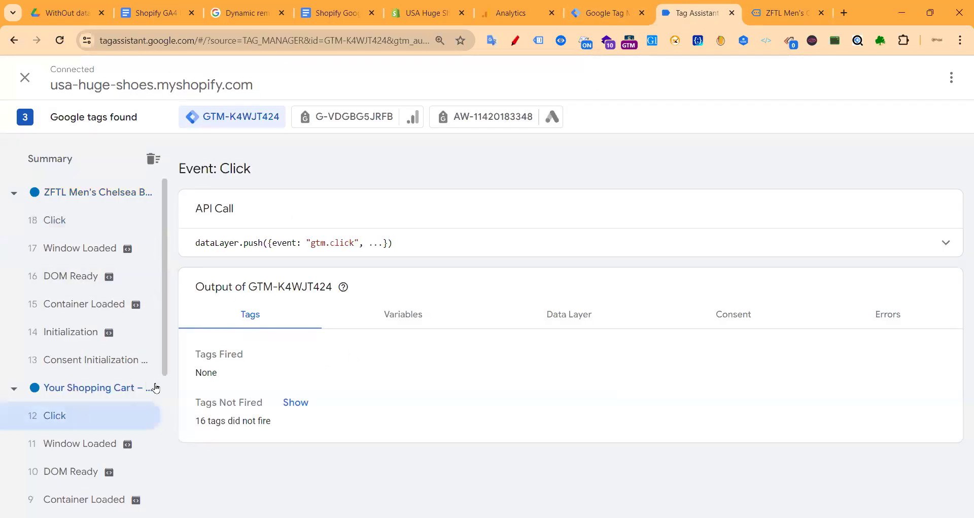
left_click(89, 250)
left_click(68, 221)
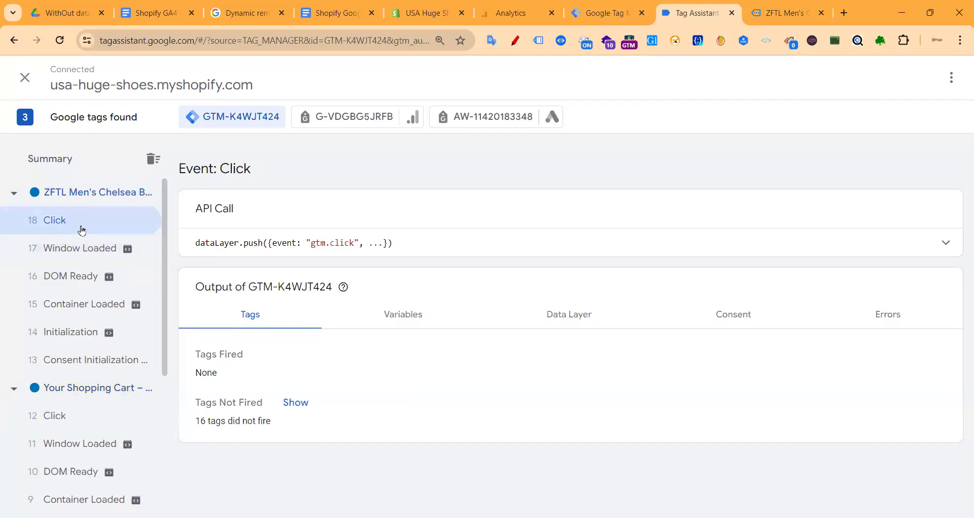
left_click(766, 14)
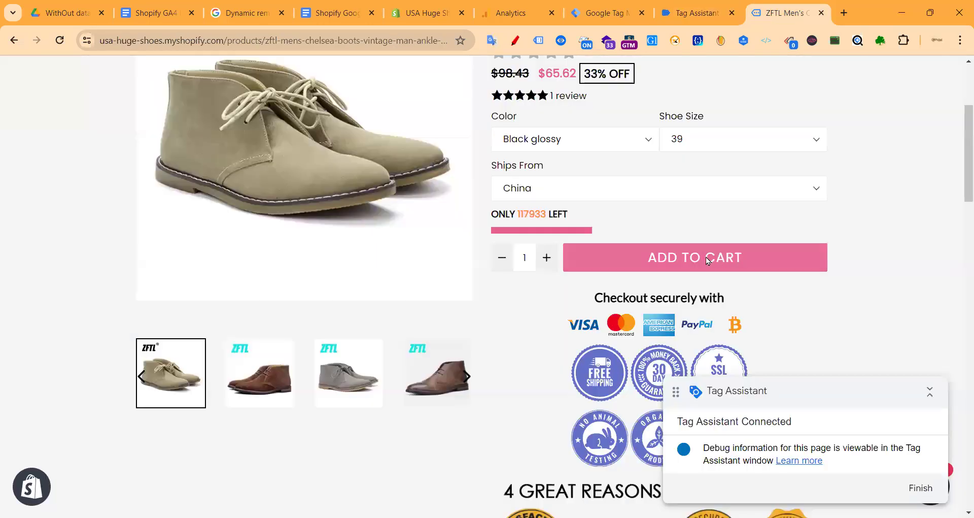
- Add the boots again and confirm GA4 and Remarketing Add To Cart tags fired on 19 Click
left_click(705, 257)
left_click(698, 13)
left_click(54, 219)
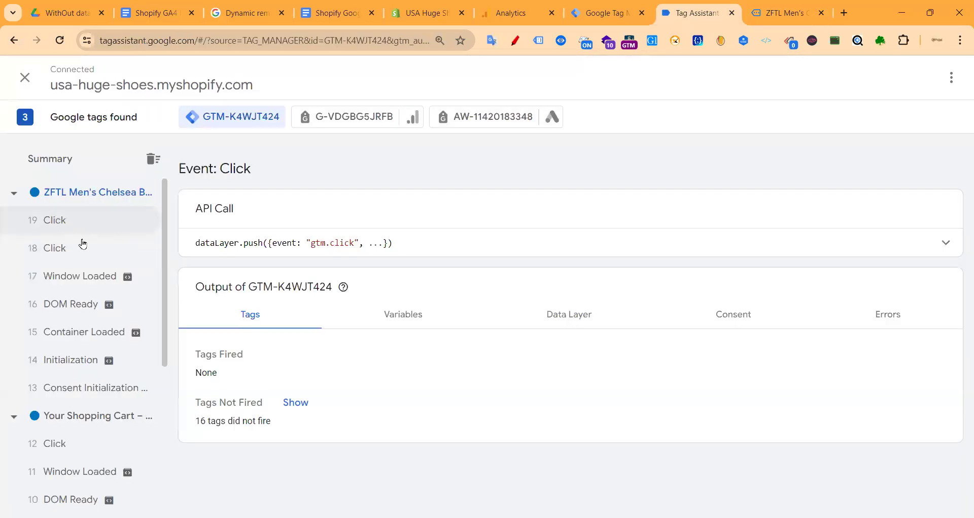
left_click(81, 220)
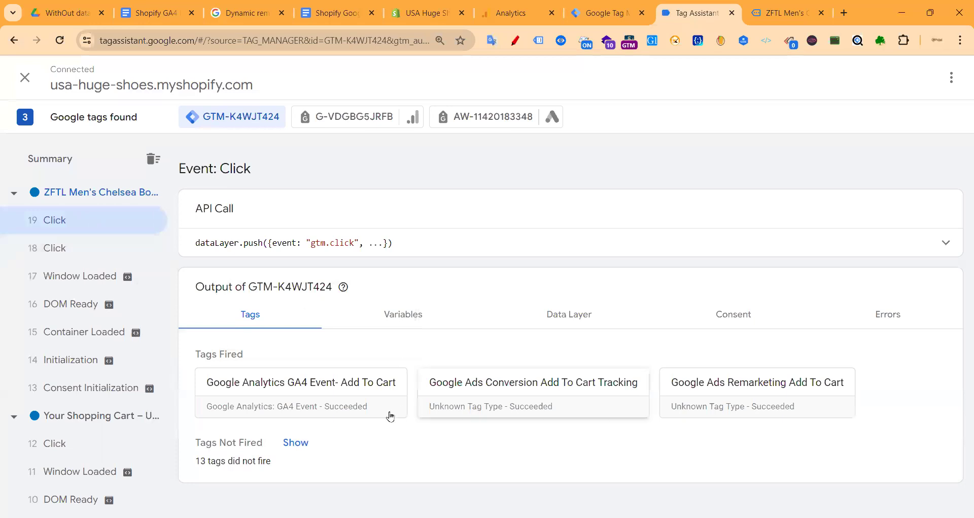
left_click(355, 396)
scroll(485, 389, "down", 4)
scroll(485, 389, "down", 2)
left_click(126, 342)
left_click(726, 393)
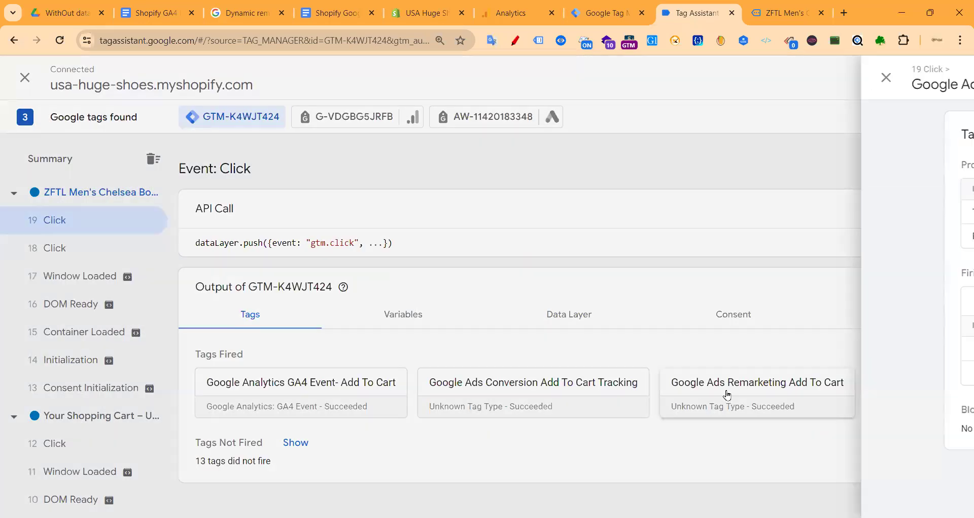
left_click(141, 343)
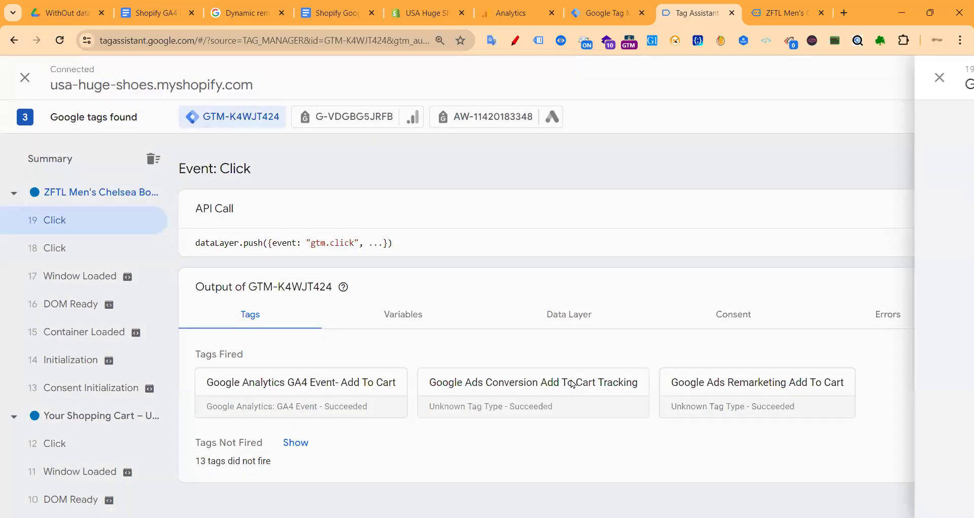
- Inspect Conversion Add To Cart Tracking, noting its Succeeded firing status and Unknown Tag Type
left_click(573, 384)
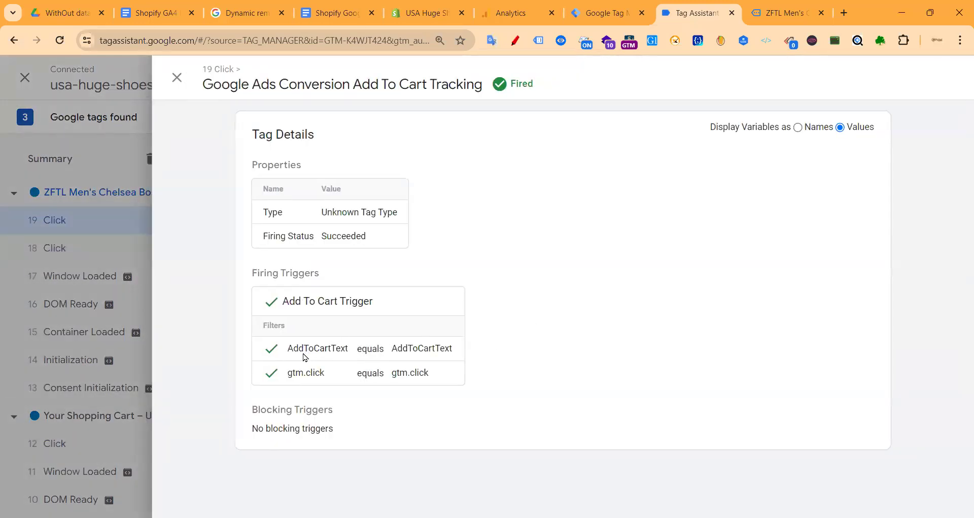
left_click_drag(286, 236, 396, 244)
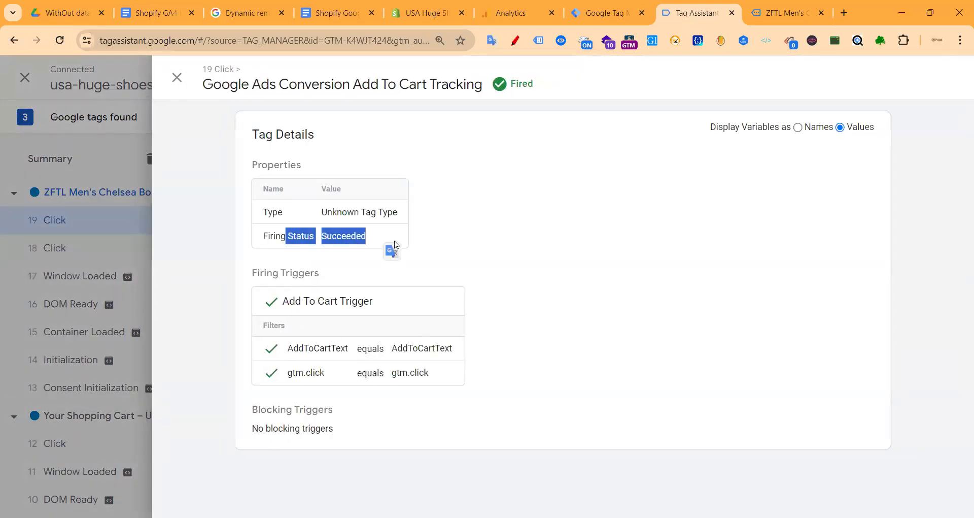
left_click(320, 349)
left_click_drag(271, 217, 394, 223)
left_click(354, 228)
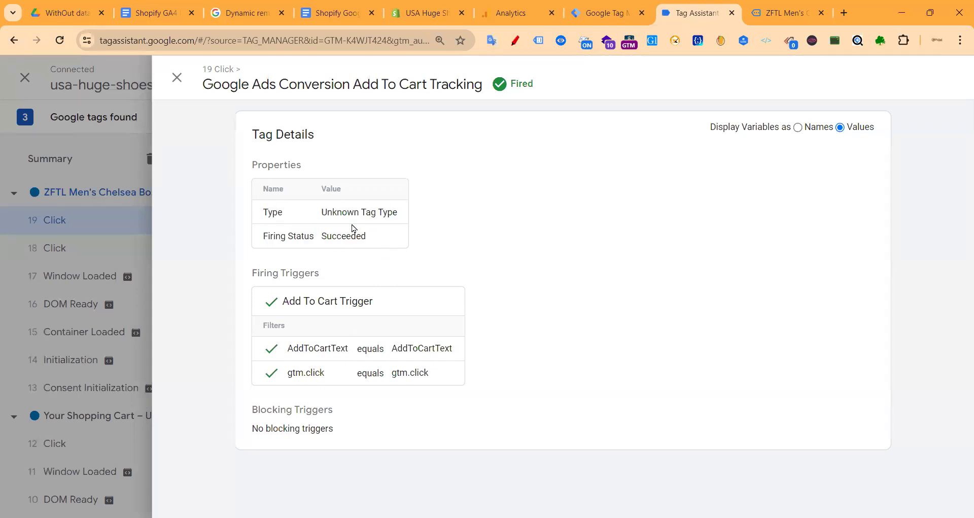
left_click_drag(259, 237, 375, 242)
left_click(301, 237)
- Open the shopping cart with the boots and shoelaces and proceed to checkout
left_click(176, 77)
left_click(787, 7)
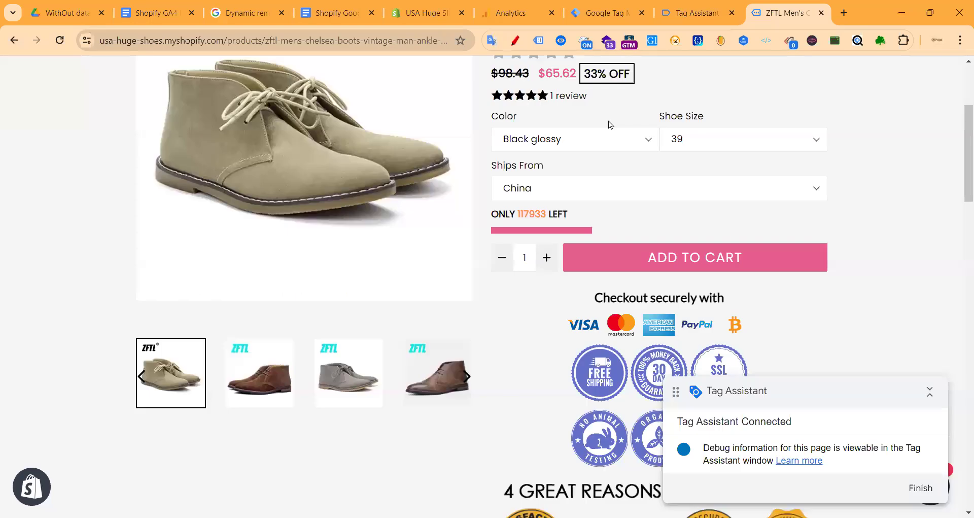
scroll(540, 219, "down", 5)
scroll(541, 208, "up", 9)
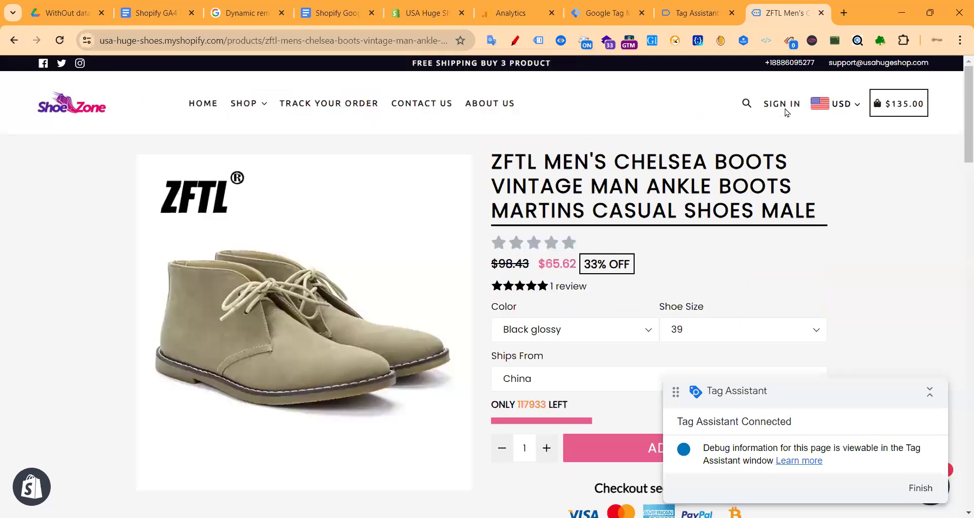
left_click(901, 108)
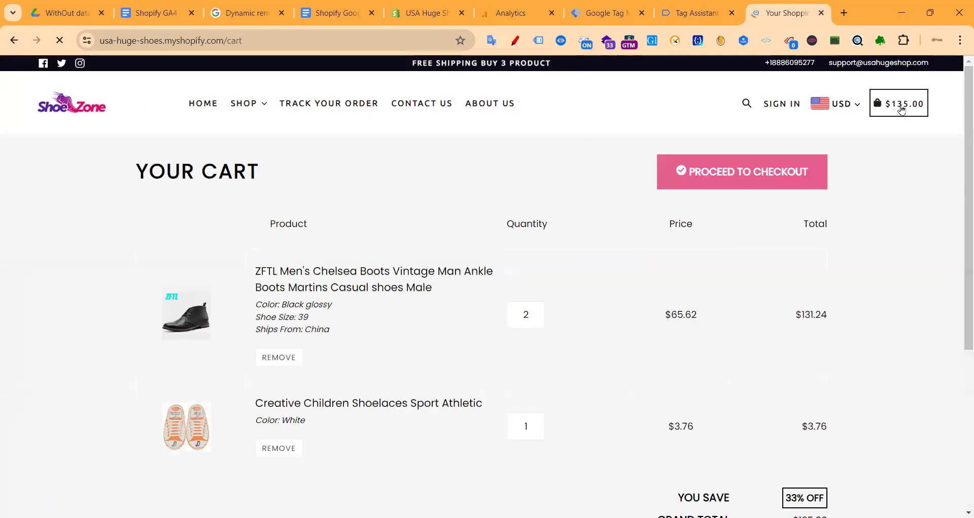
scroll(690, 207, "down", 8)
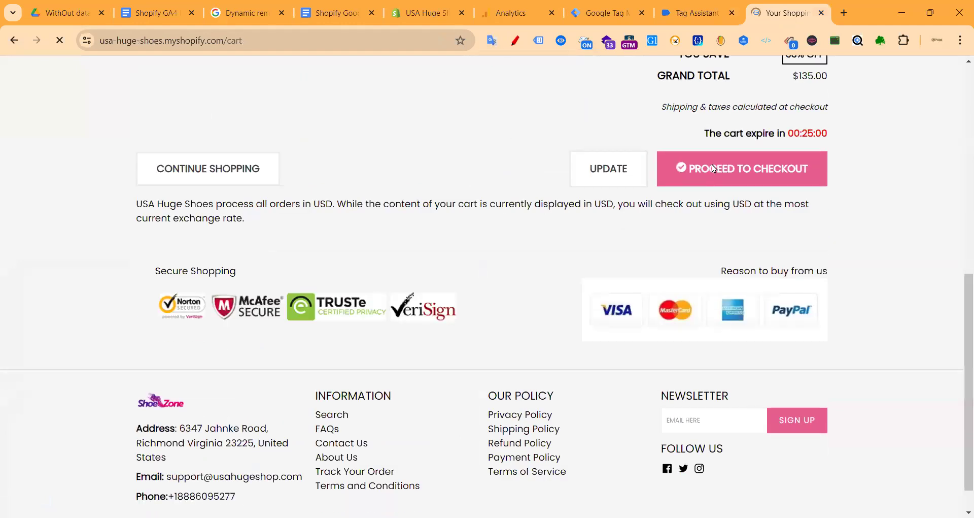
left_click(731, 173)
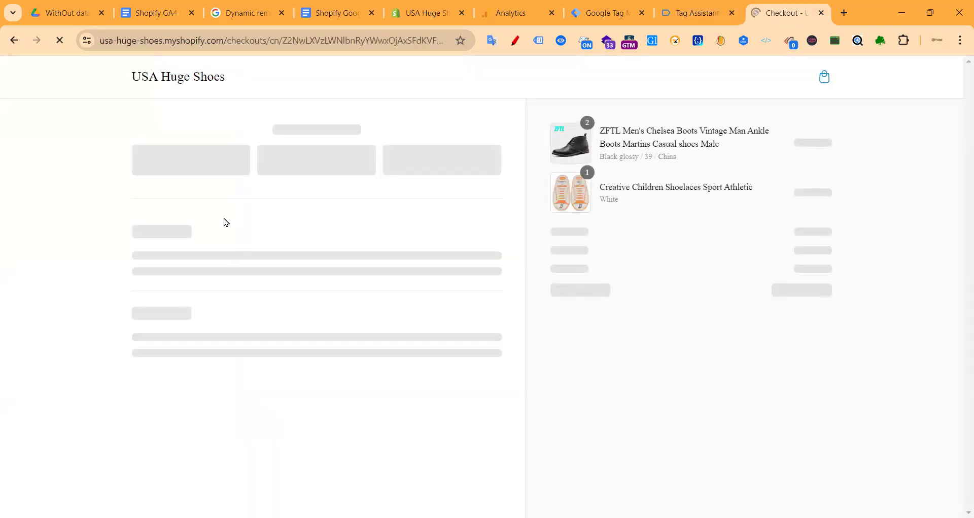
- Fill the contact and shipping details from saved info, replacing the street address with a suggested one
left_click(171, 157)
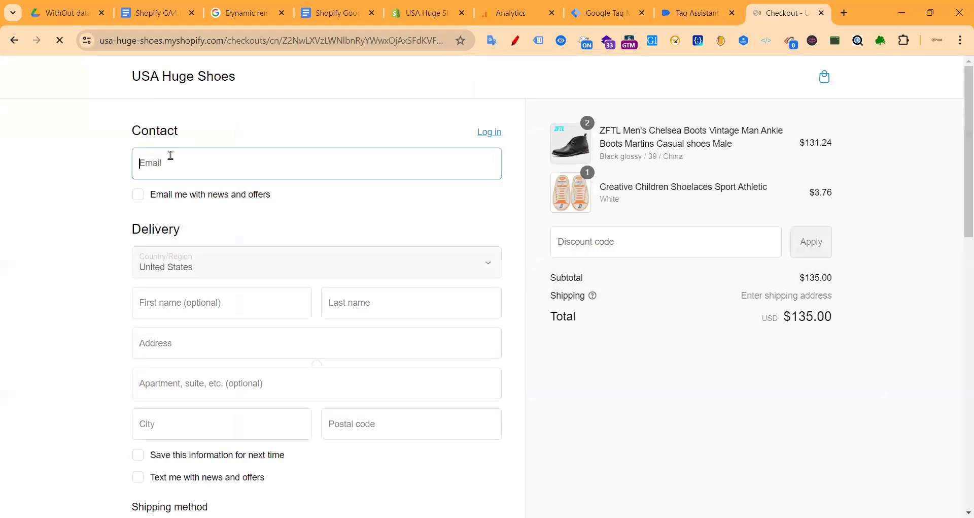
left_click(249, 203)
scroll(211, 302, "down", 1)
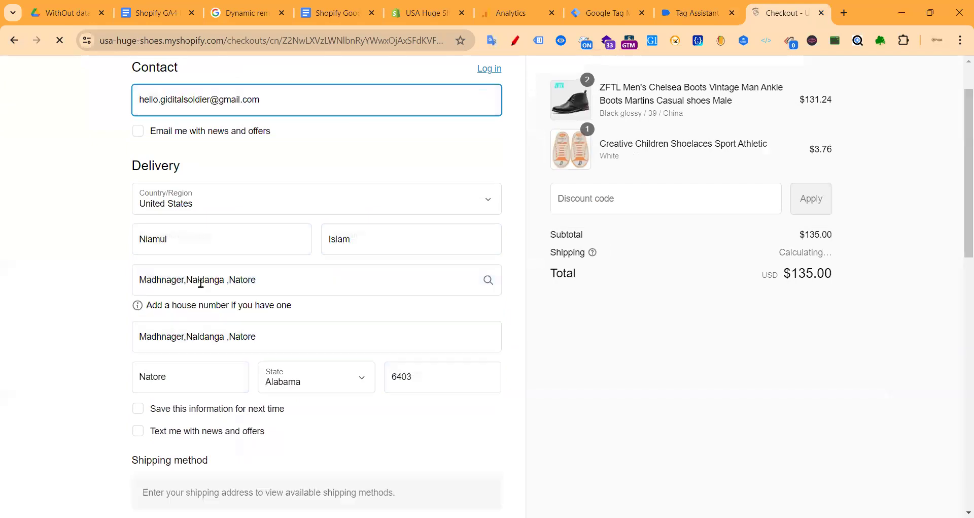
triple_click(201, 283)
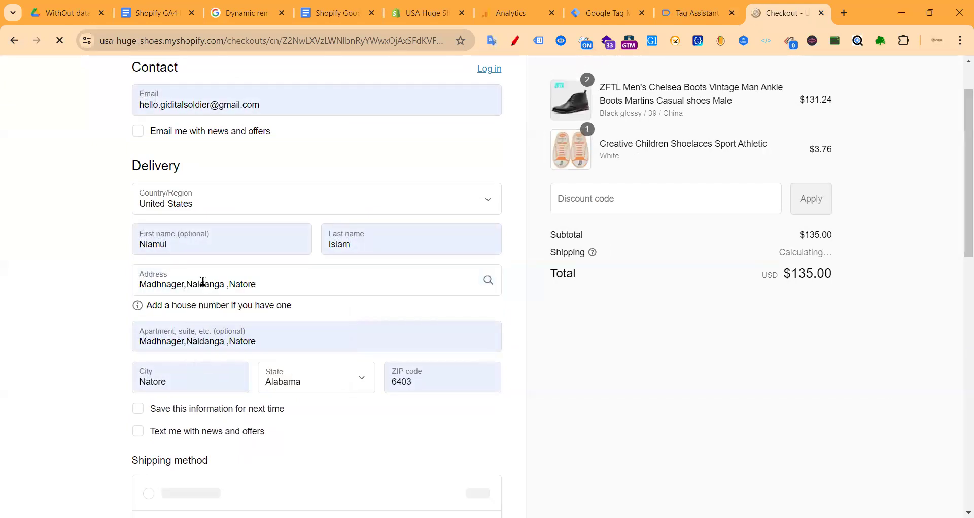
triple_click(203, 282)
key("BackSpace")
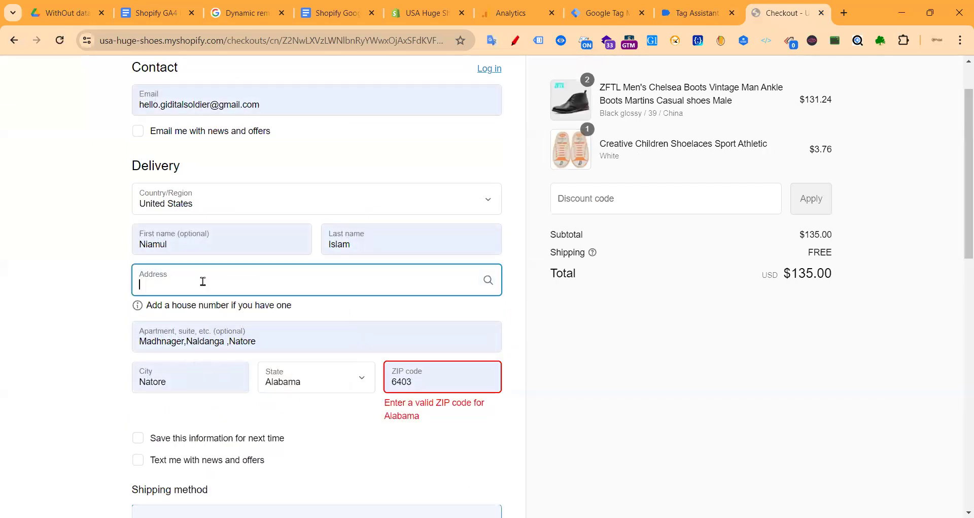
type("56")
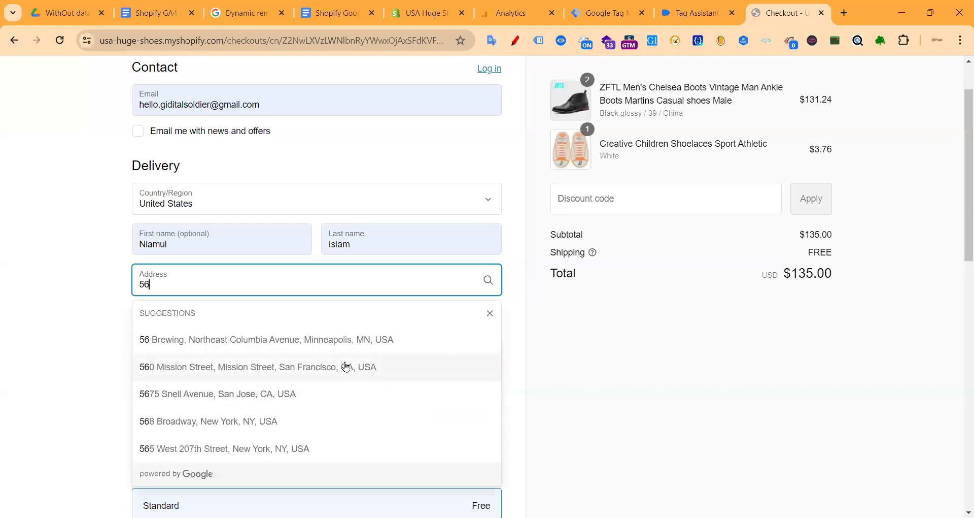
left_click(313, 346)
scroll(312, 351, "down", 5)
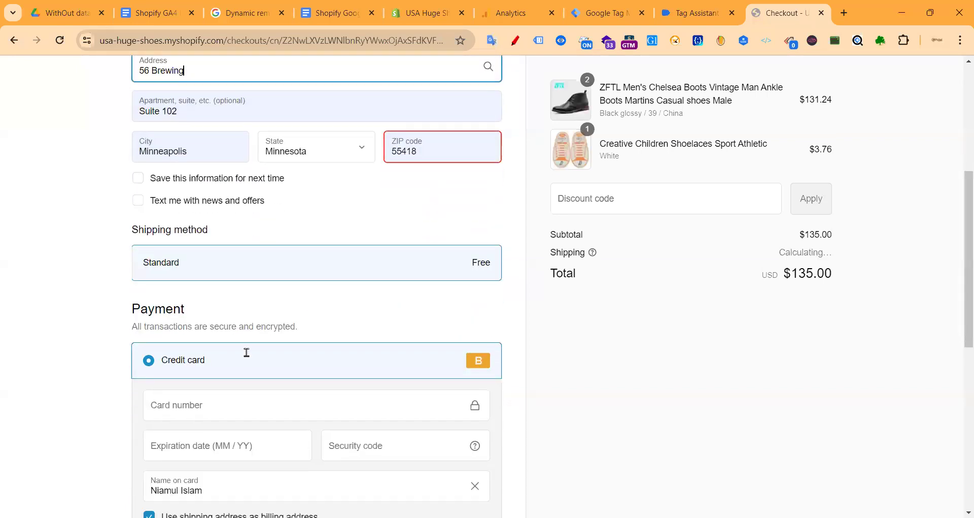
- Enter the test card number, expiry and security code, then pay the $135.00 order
left_click(184, 386)
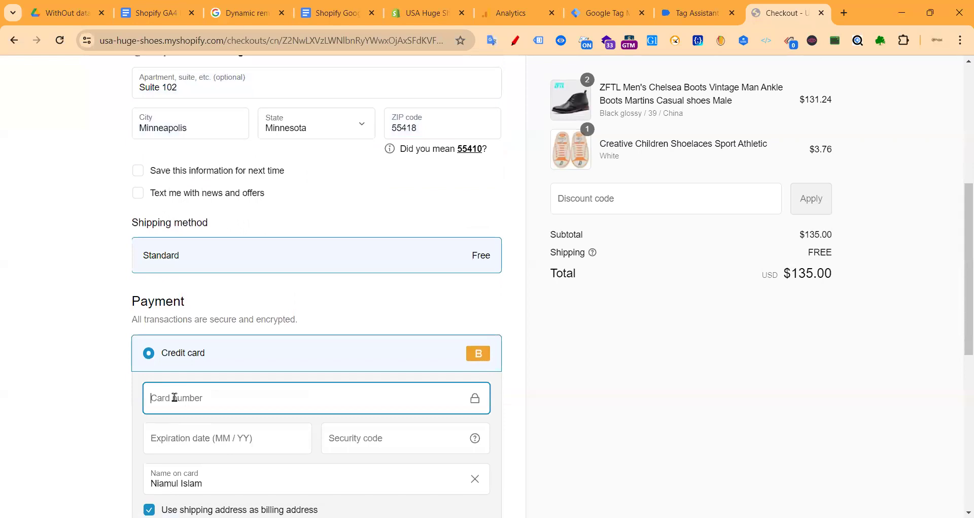
type("1")
left_click(179, 439)
type("12 / ")
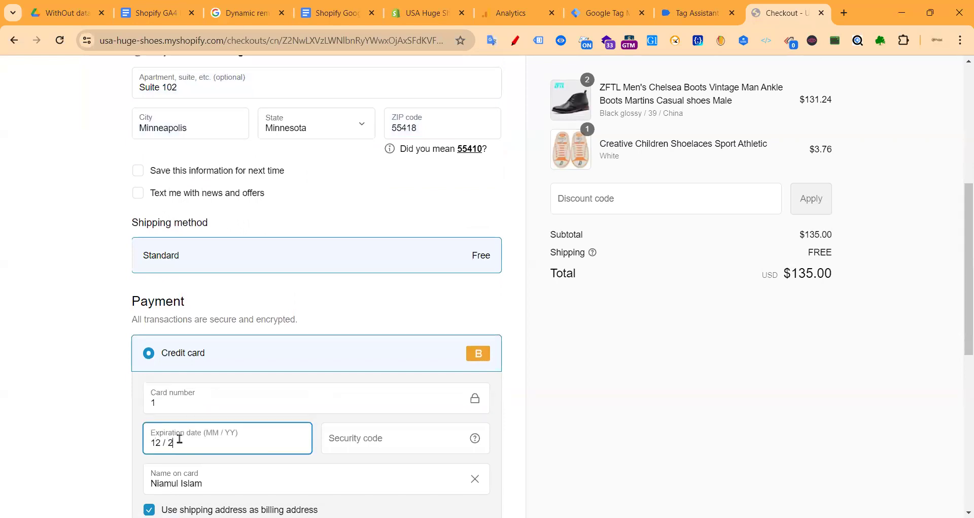
type("26")
left_click(380, 429)
type("111")
scroll(355, 406, "down", 7)
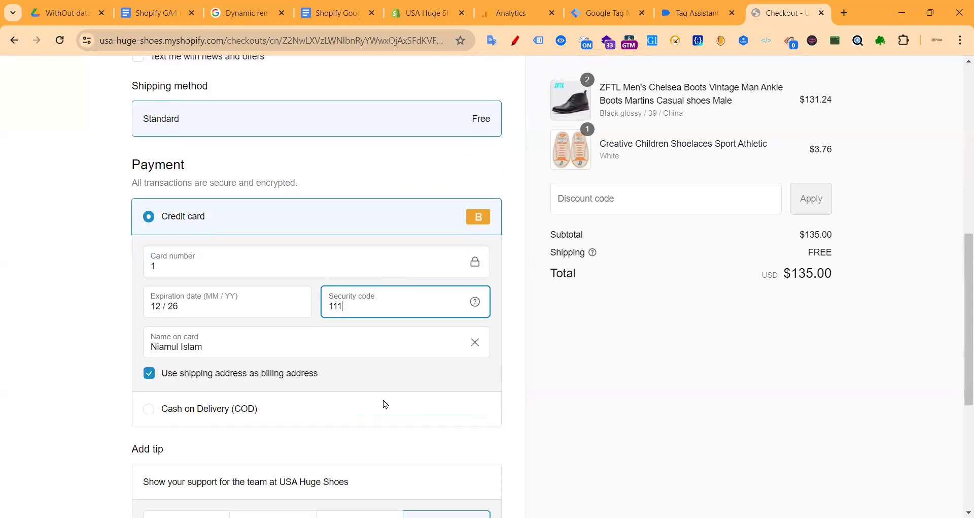
left_click(339, 415)
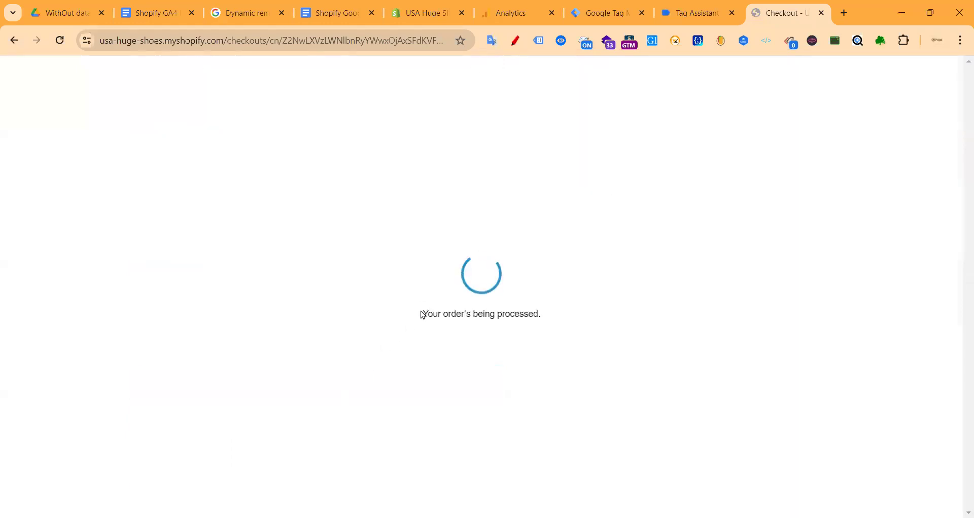
- Check the thank-you page's Window Loaded tags, inspecting Remarketing Purchase and Conversion Purchase Tracking
left_click(684, 17)
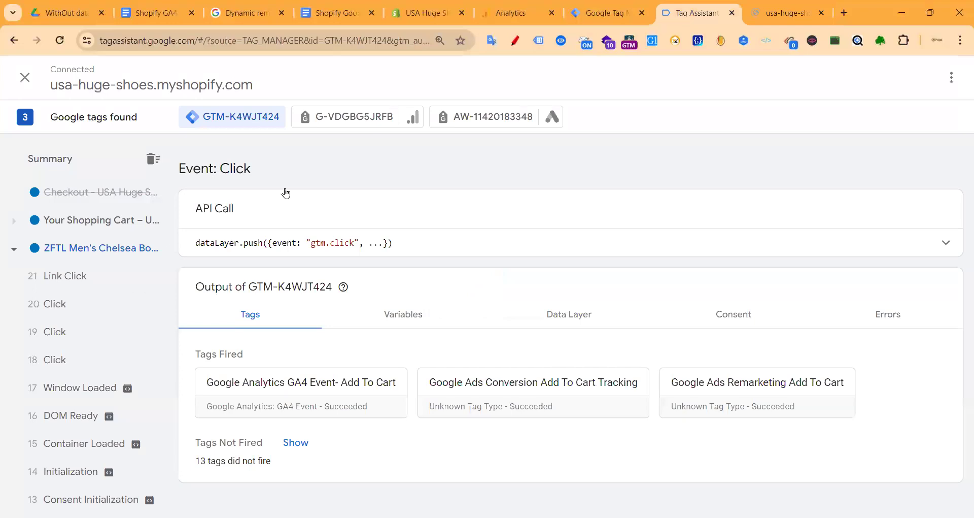
left_click(788, 8)
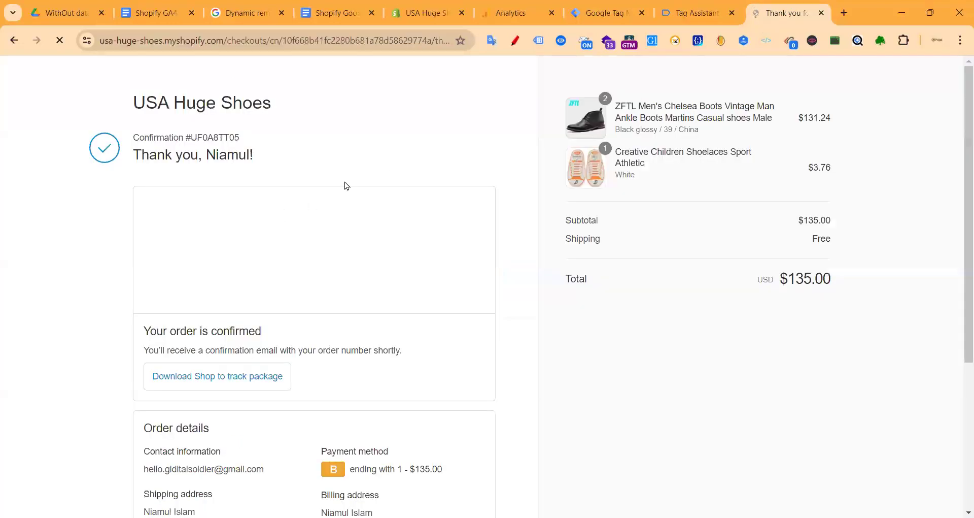
scroll(560, 209, "down", 4)
scroll(573, 205, "up", 4)
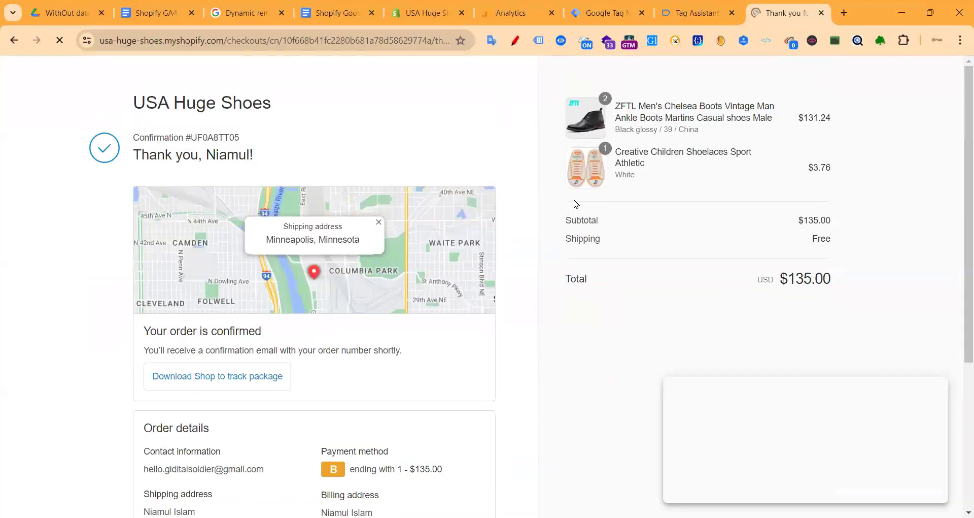
left_click(681, 10)
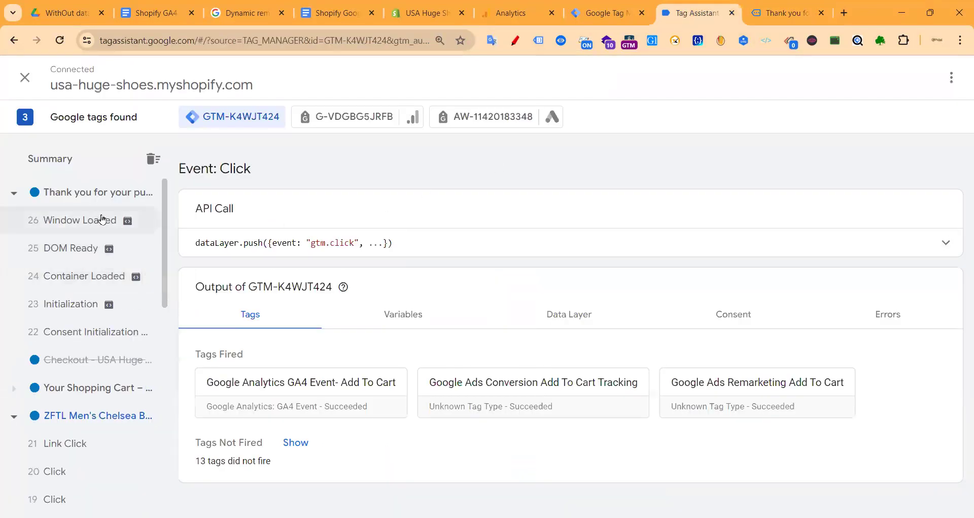
left_click(101, 219)
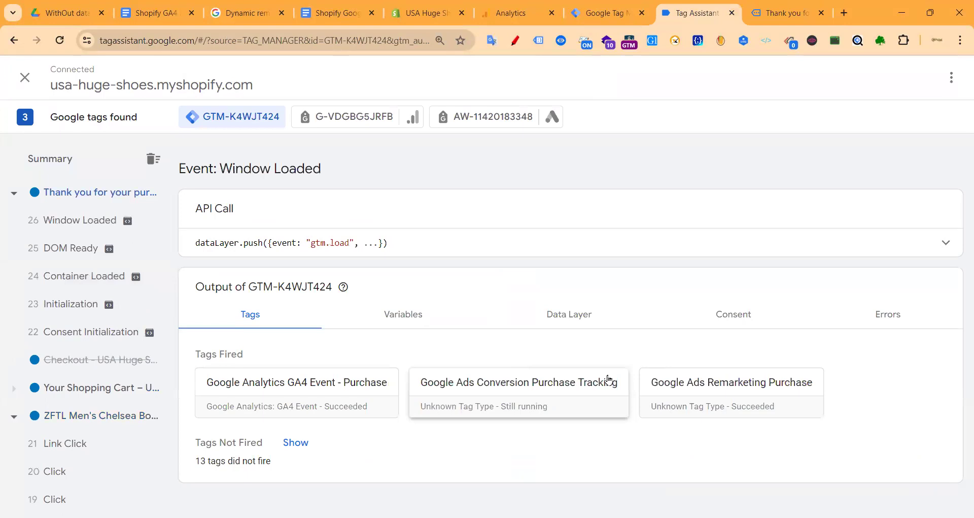
left_click(718, 387)
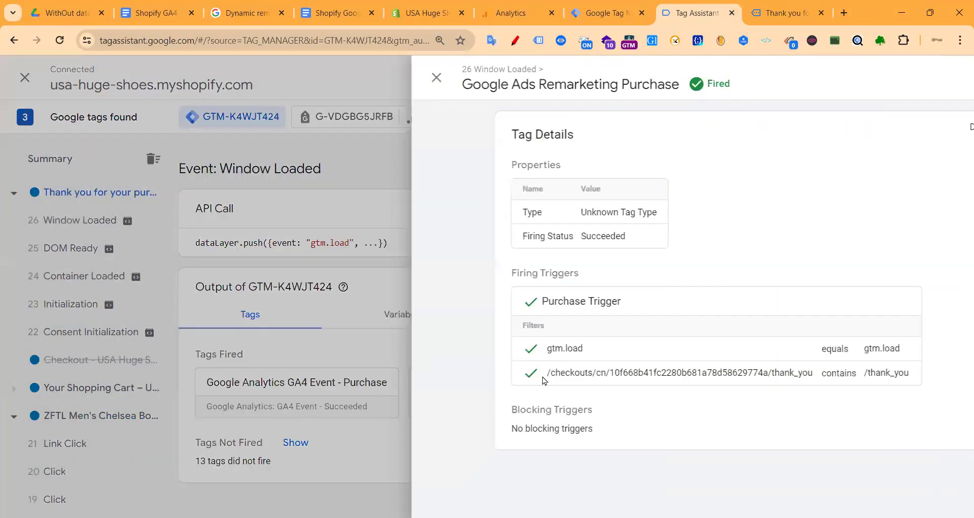
left_click(543, 380)
left_click(91, 325)
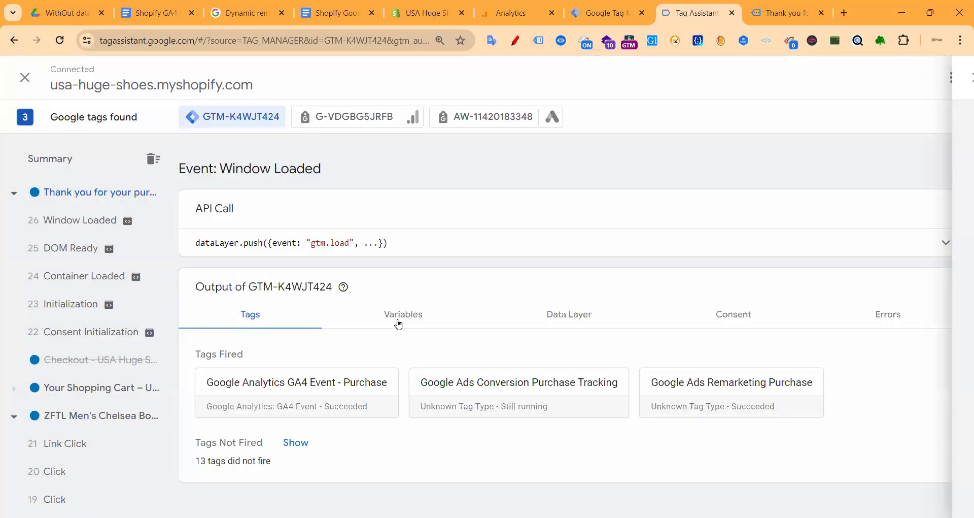
left_click(482, 384)
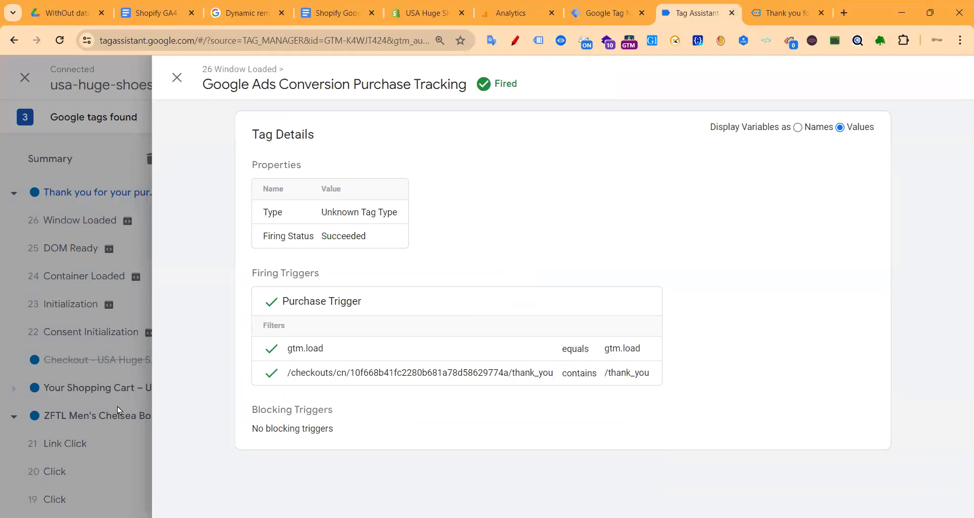
left_click(117, 410)
- Review the 26 Window Loaded variables (value 135.00, USD, items) and expand the API Call row
left_click(401, 307)
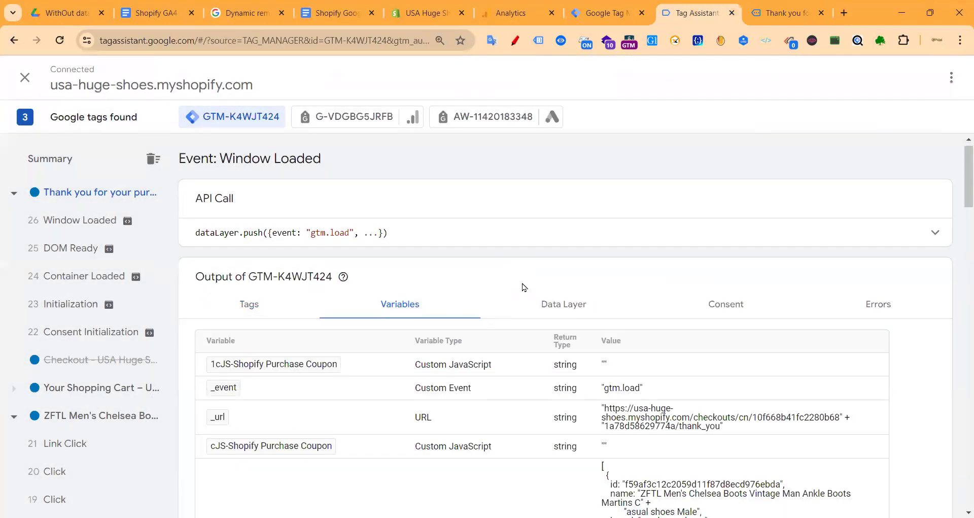
scroll(523, 294, "down", 20)
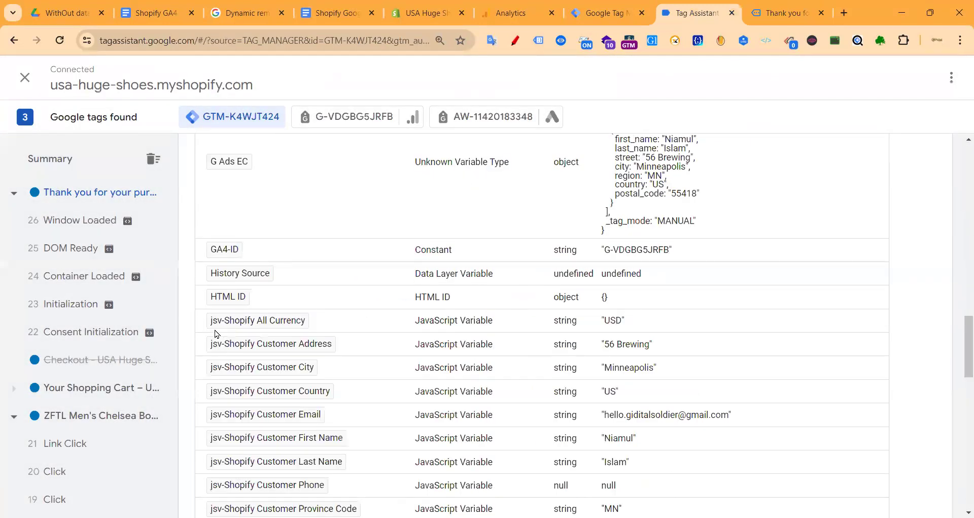
scroll(322, 336, "down", 3)
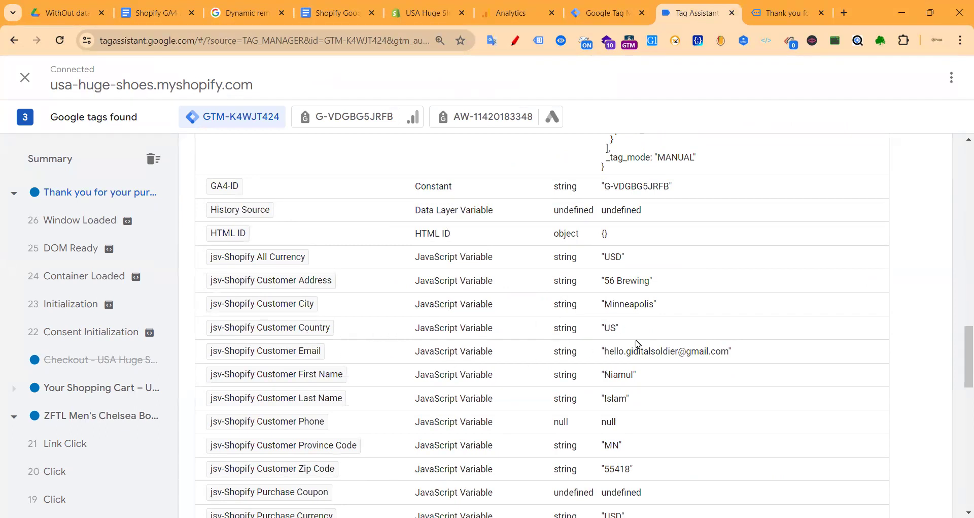
scroll(618, 373, "down", 2)
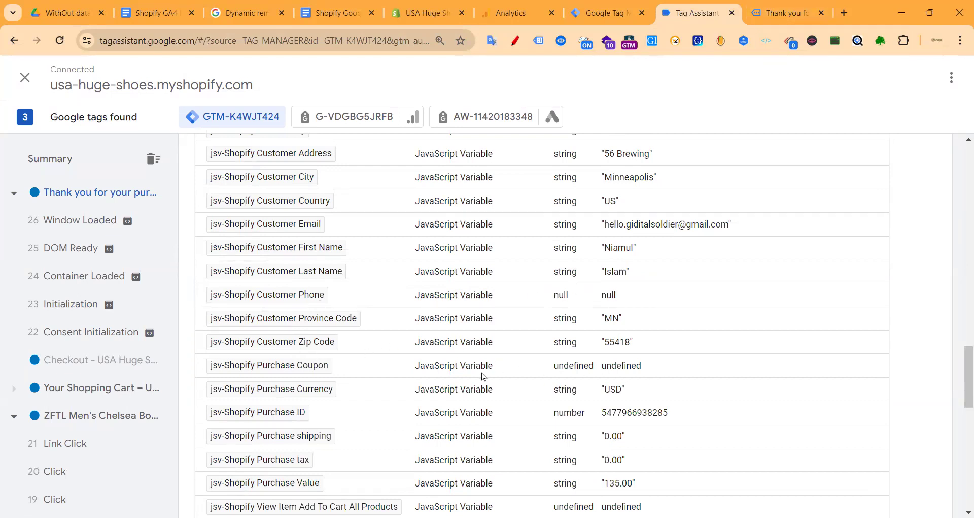
scroll(245, 381, "up", 2)
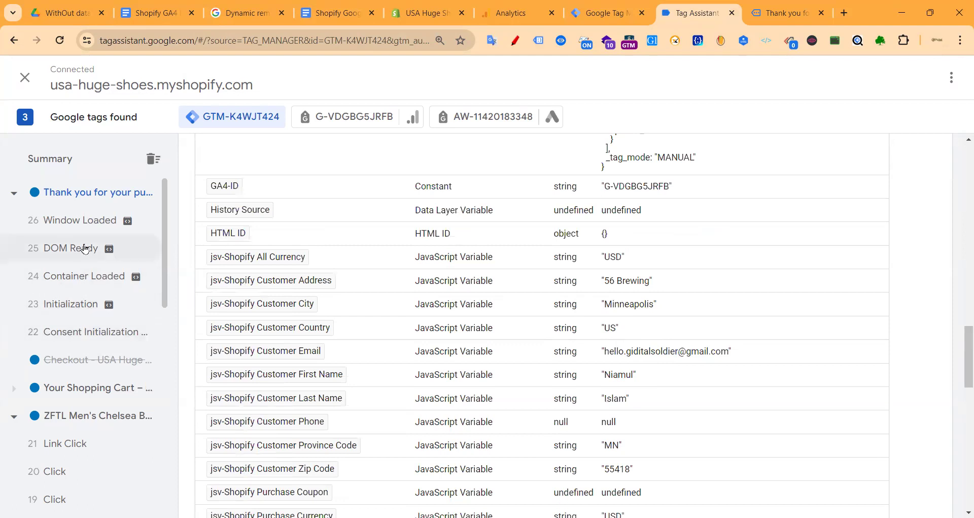
left_click(80, 220)
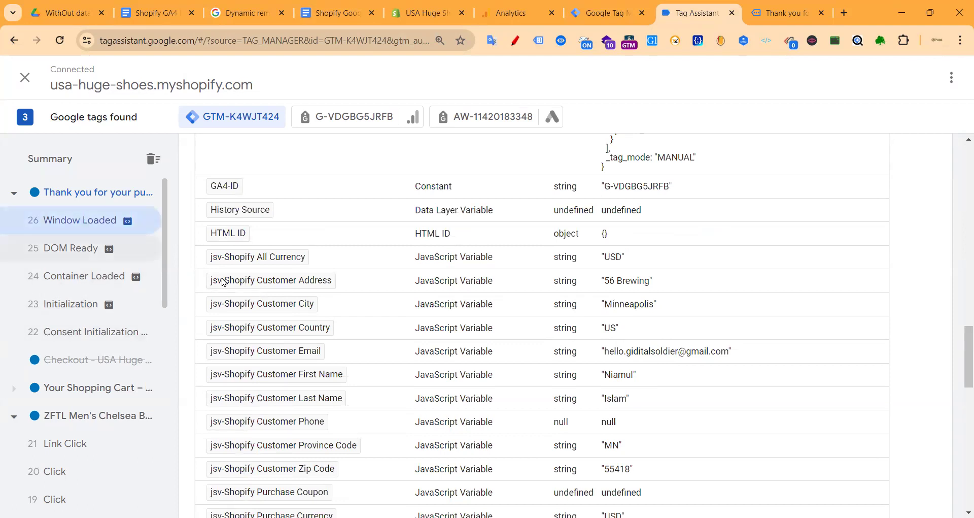
scroll(497, 321, "up", 10)
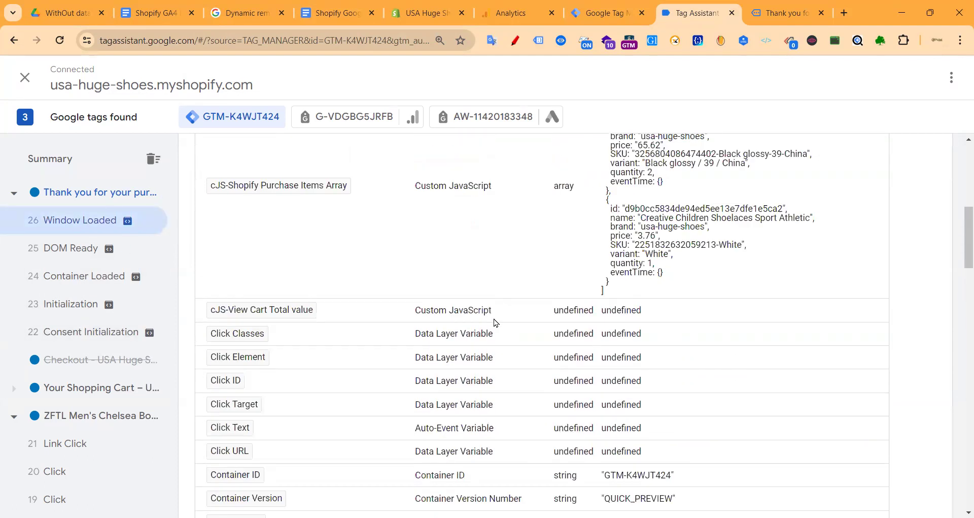
scroll(495, 323, "up", 4)
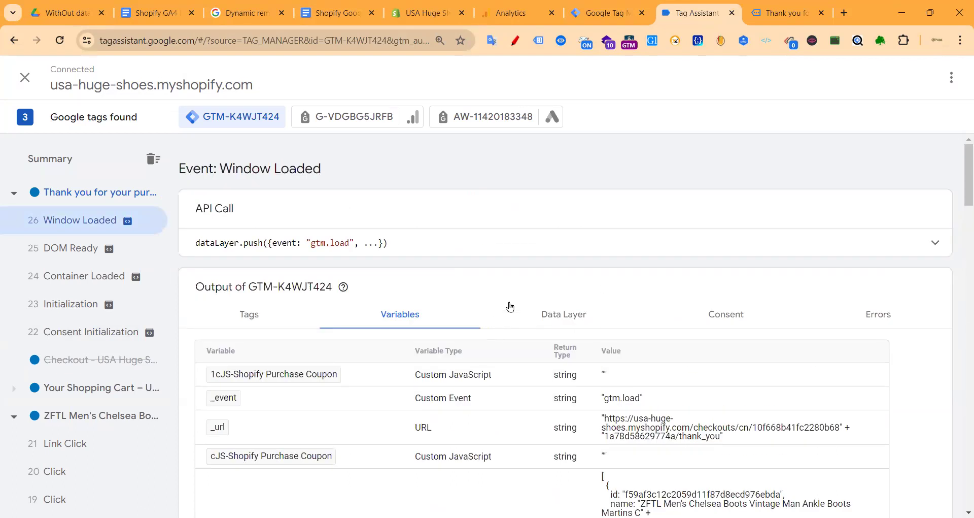
left_click(752, 247)
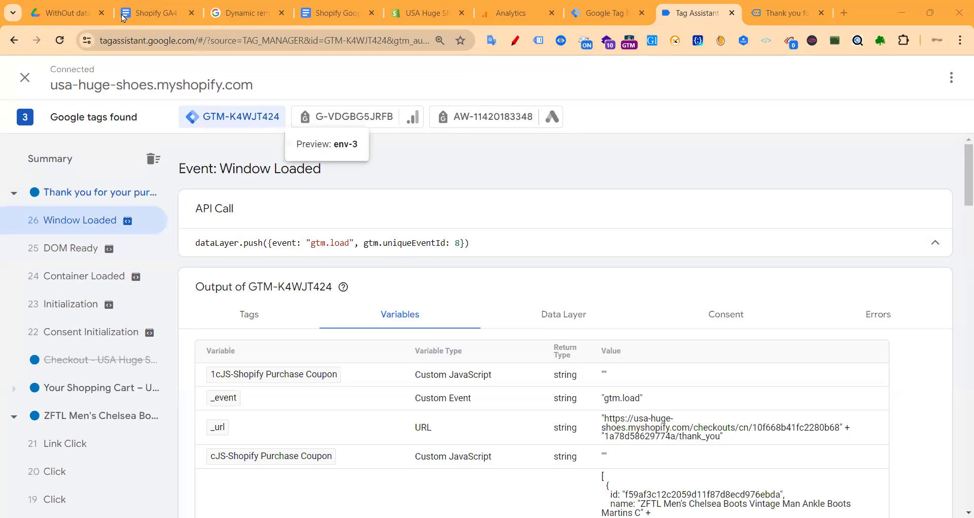
- Copy the share link of the first document in the WithOut data layer folder
left_click(79, 15)
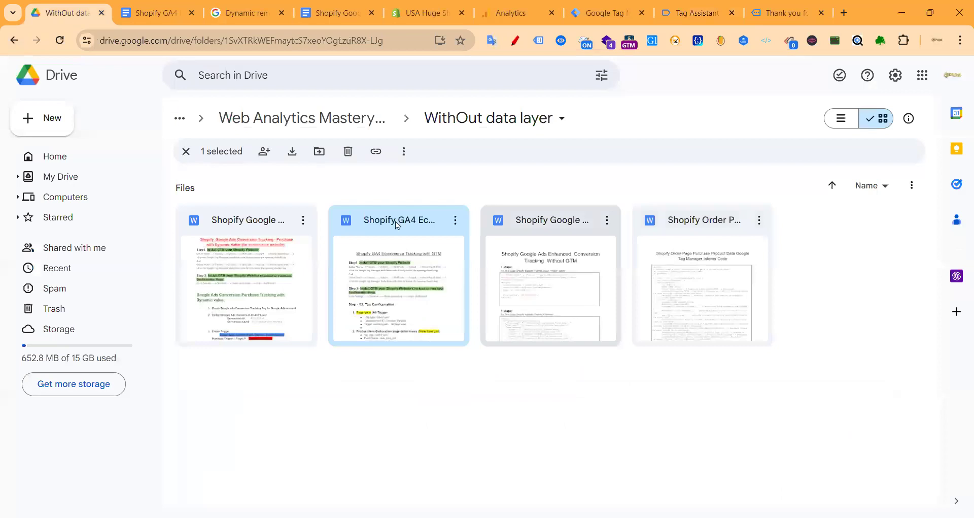
left_click(302, 221)
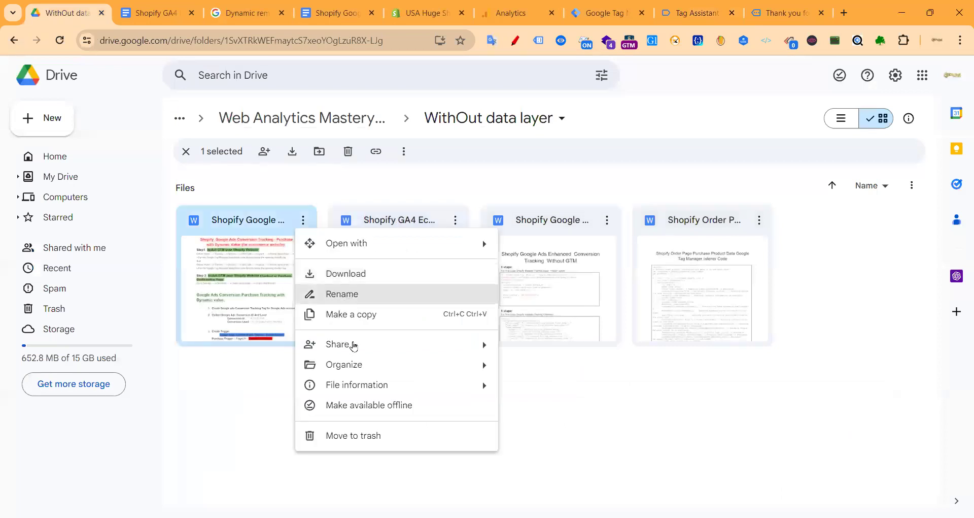
mouse_move(428, 348)
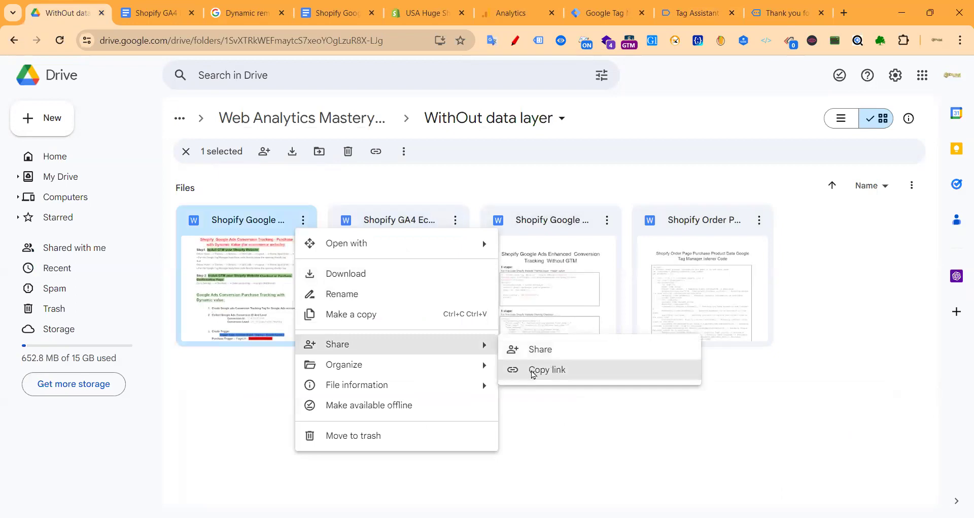
left_click(533, 371)
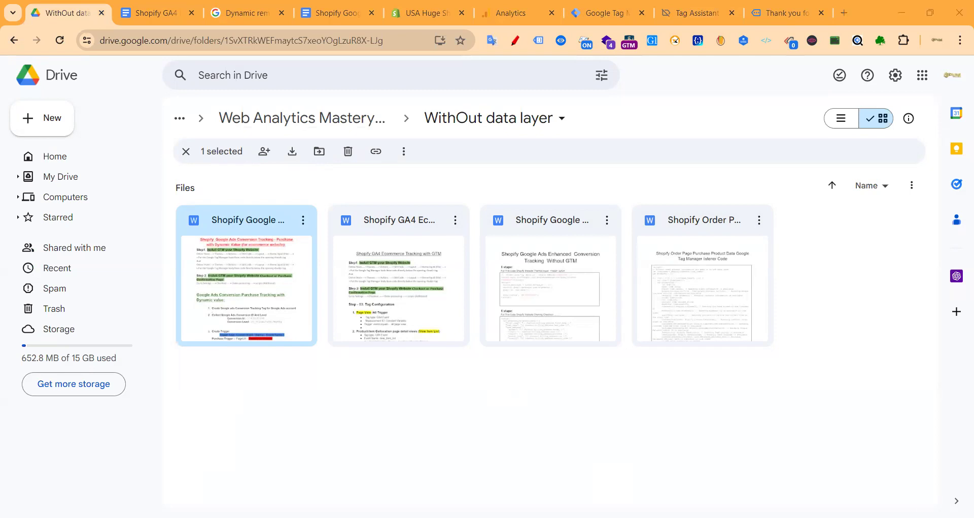
left_click(337, 302)
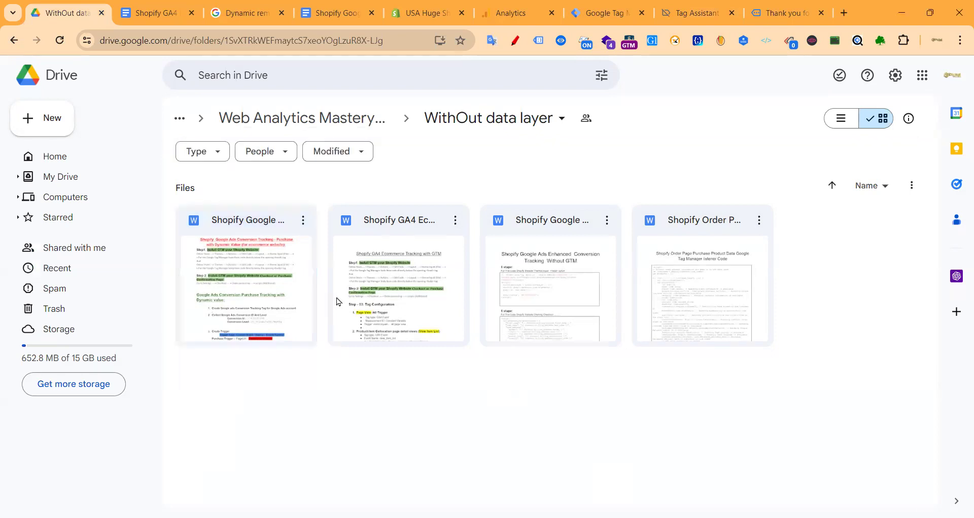
- Recopy the first document's link, then copy the second document's share link
left_click(303, 220)
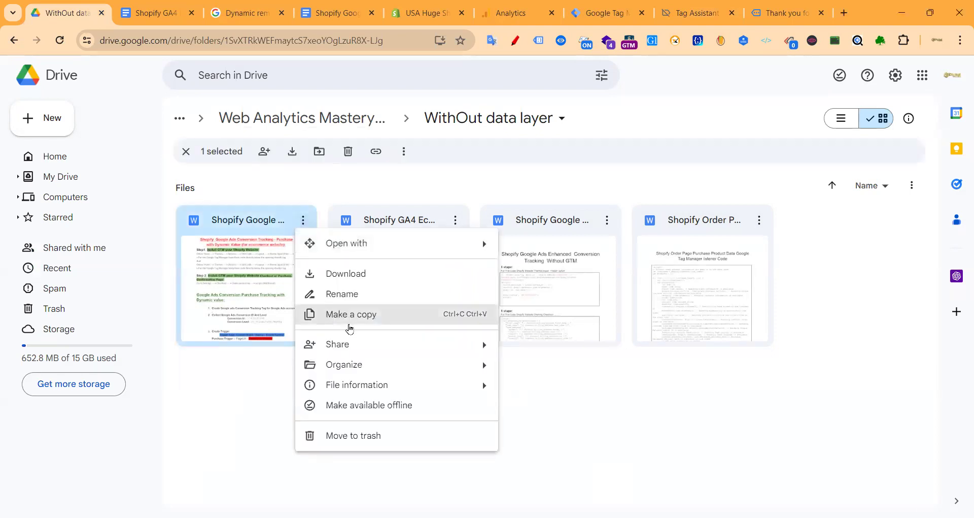
mouse_move(348, 343)
left_click(553, 365)
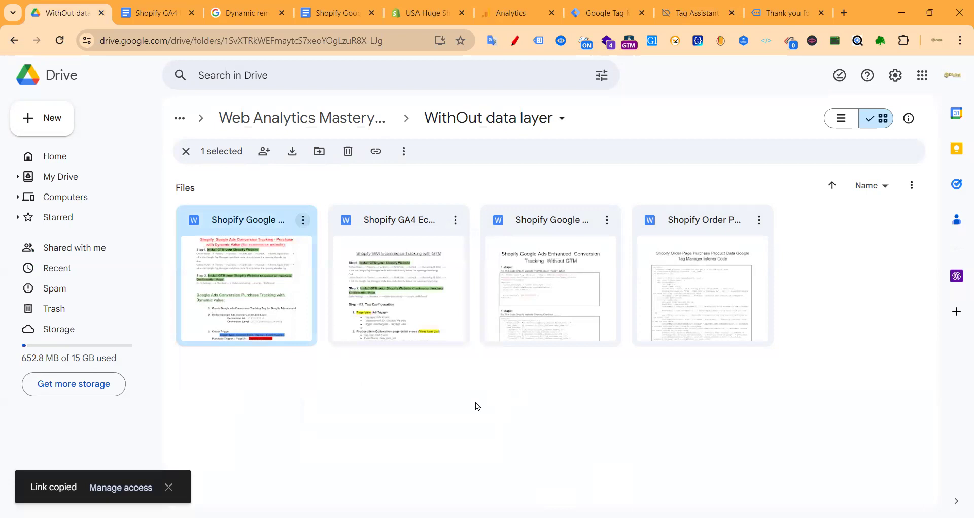
left_click(356, 393)
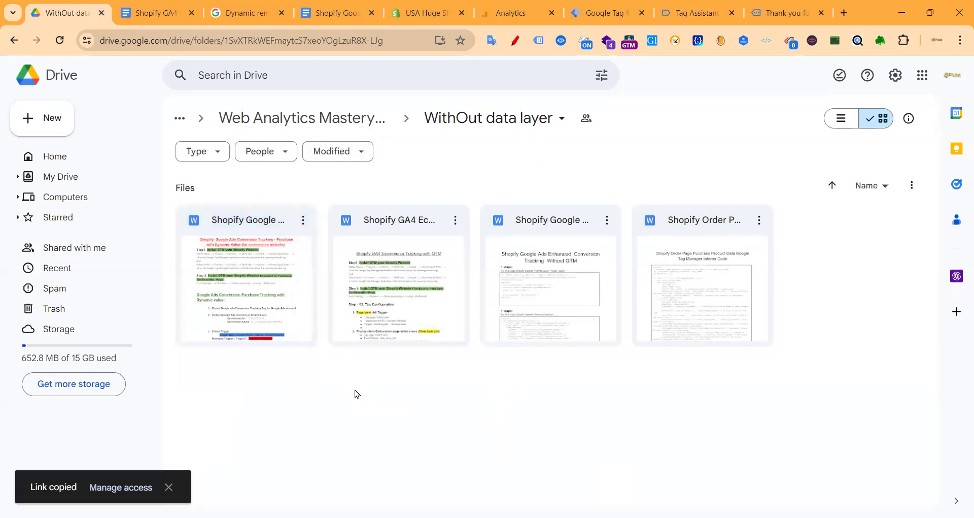
left_click(456, 220)
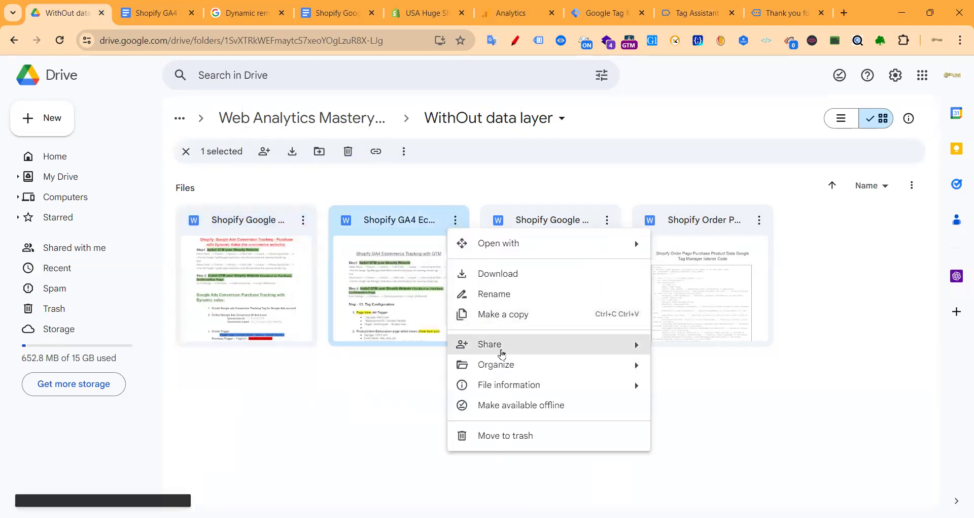
mouse_move(502, 346)
left_click(693, 369)
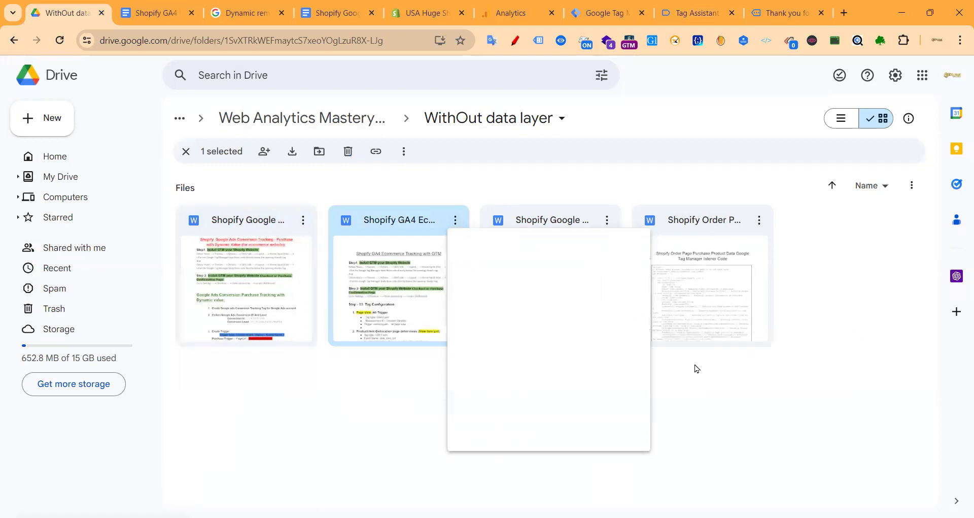